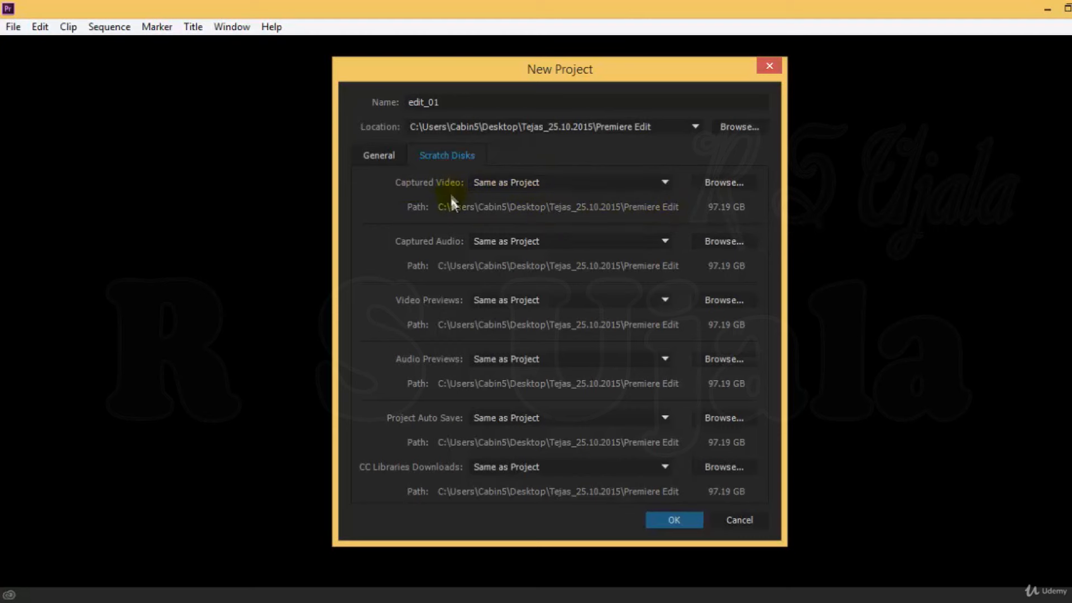
pyautogui.click(707, 176)
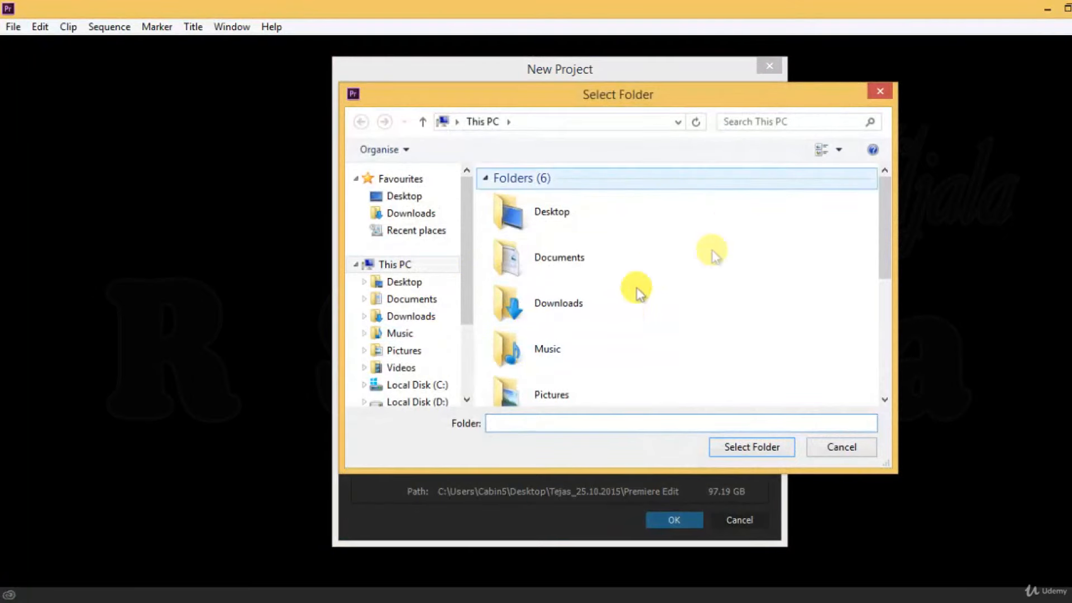
pyautogui.moveTo(468, 317); pyautogui.dragTo(466, 361)
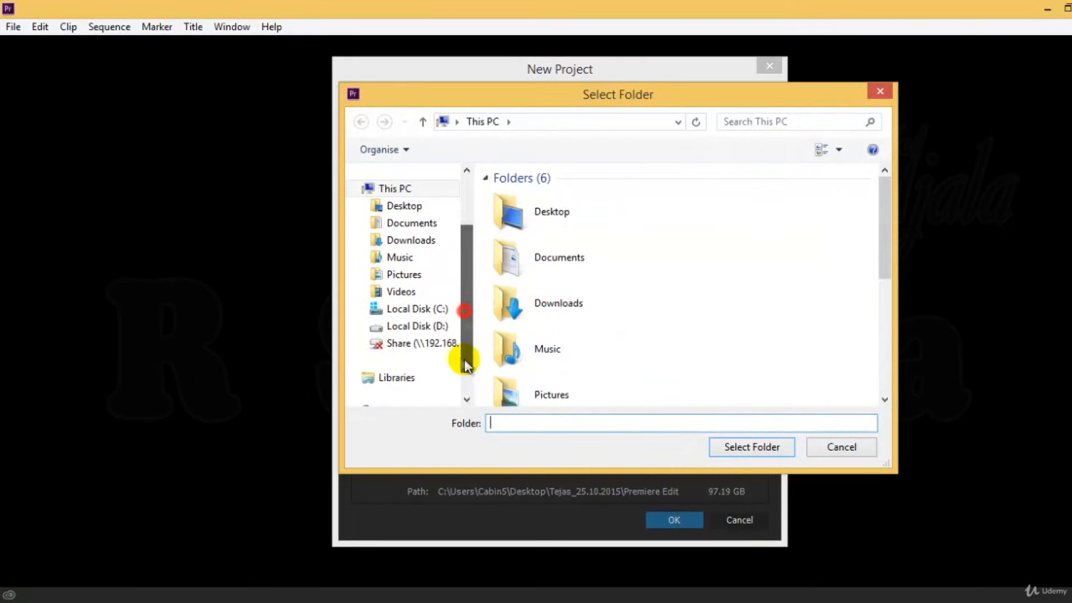
pyautogui.click(429, 326)
pyautogui.click(431, 309)
pyautogui.click(826, 447)
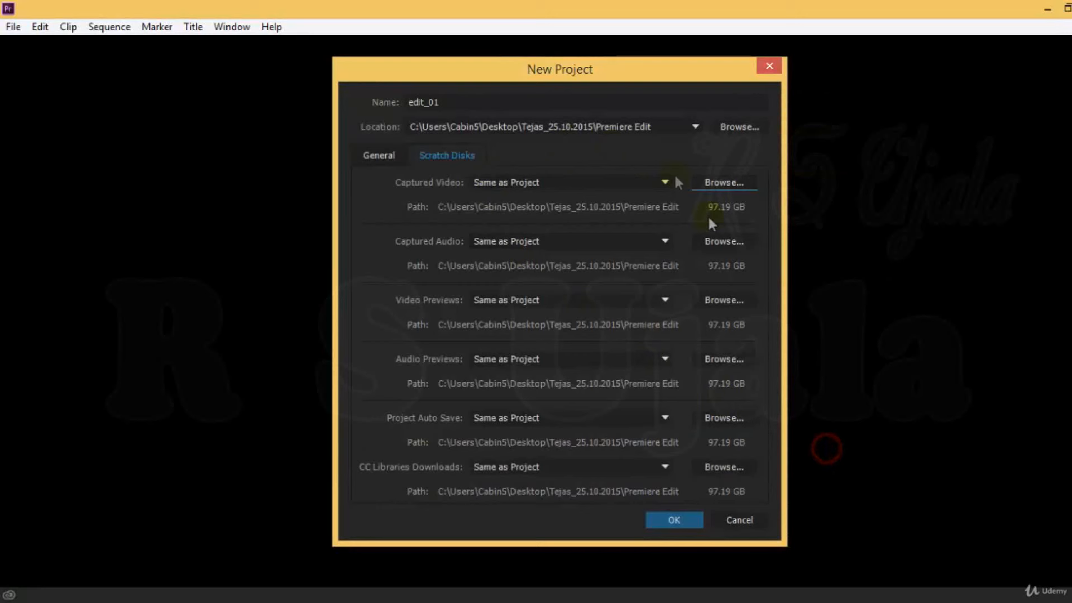
# Create the project edit_01 in the Premiere Edit folder, keeping the general settings and scratch disks as they are
pyautogui.click(368, 155)
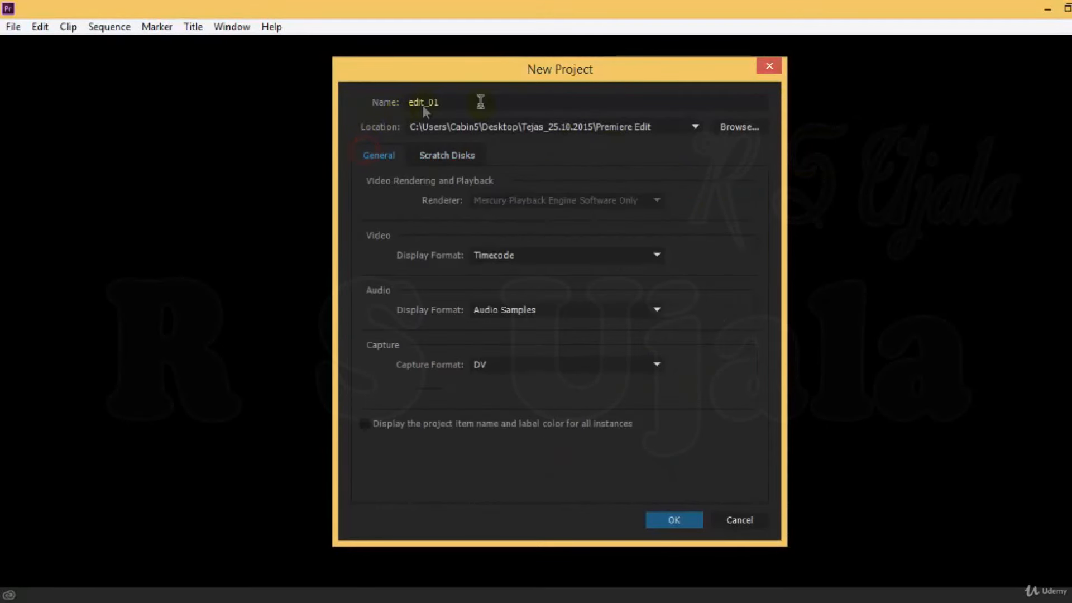
pyautogui.click(669, 519)
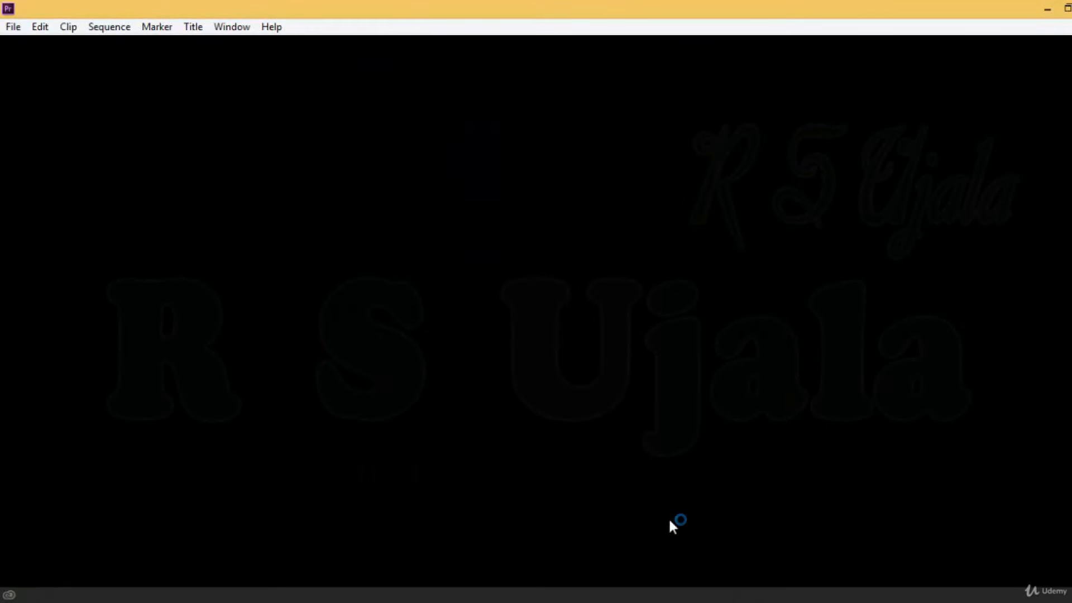
# Examine the empty Source and Program monitors, the Timeline and the Project panel of the Editing workspace
pyautogui.click(310, 235)
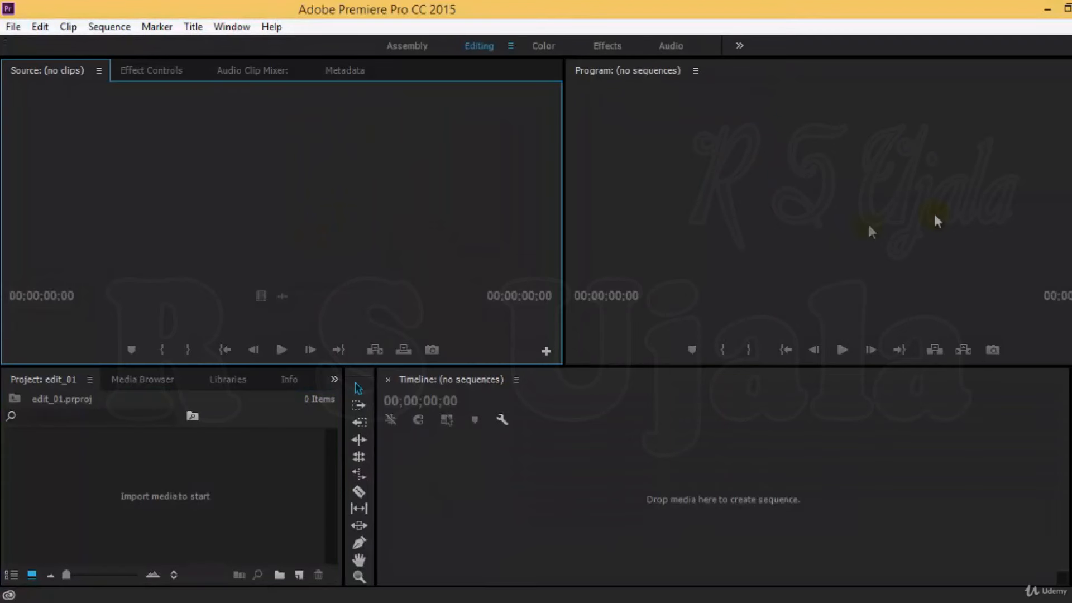
pyautogui.click(935, 215)
pyautogui.click(889, 468)
pyautogui.click(383, 246)
pyautogui.click(755, 219)
pyautogui.click(290, 194)
pyautogui.click(780, 192)
pyautogui.click(784, 398)
pyautogui.click(194, 450)
pyautogui.click(201, 266)
pyautogui.click(793, 195)
pyautogui.click(239, 148)
pyautogui.click(691, 213)
pyautogui.click(319, 213)
pyautogui.click(775, 184)
pyautogui.click(109, 125)
pyautogui.click(844, 195)
pyautogui.click(251, 201)
pyautogui.click(802, 178)
pyautogui.click(154, 160)
pyautogui.click(777, 160)
pyautogui.click(224, 479)
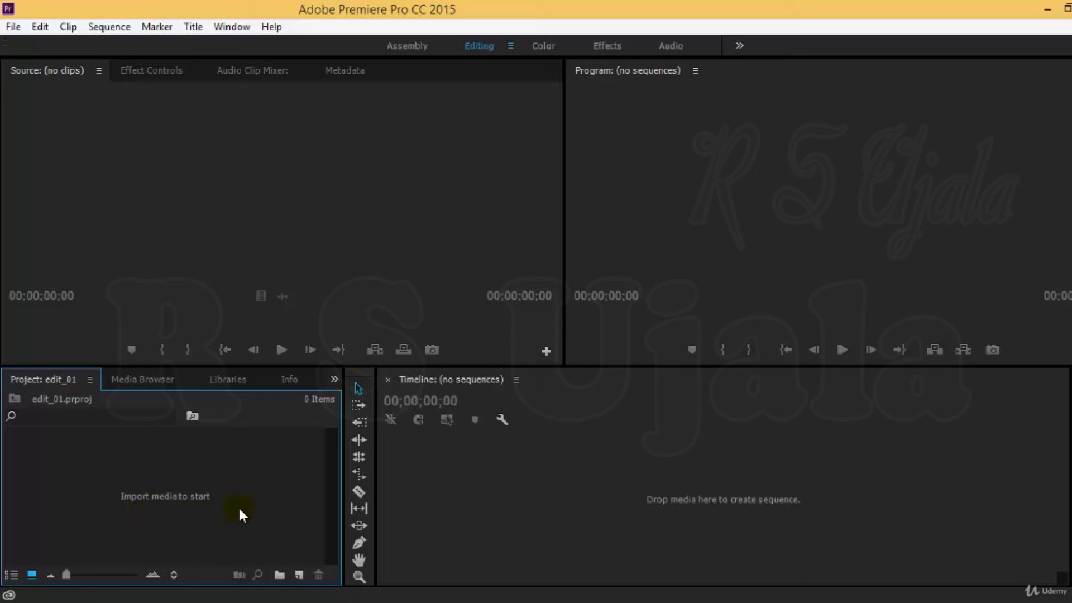
# Import the "Portland, Oregon - Aerial Drone and Motion Time Lapse" video from the RF VIDEOS folder into the project
pyautogui.click(13, 29)
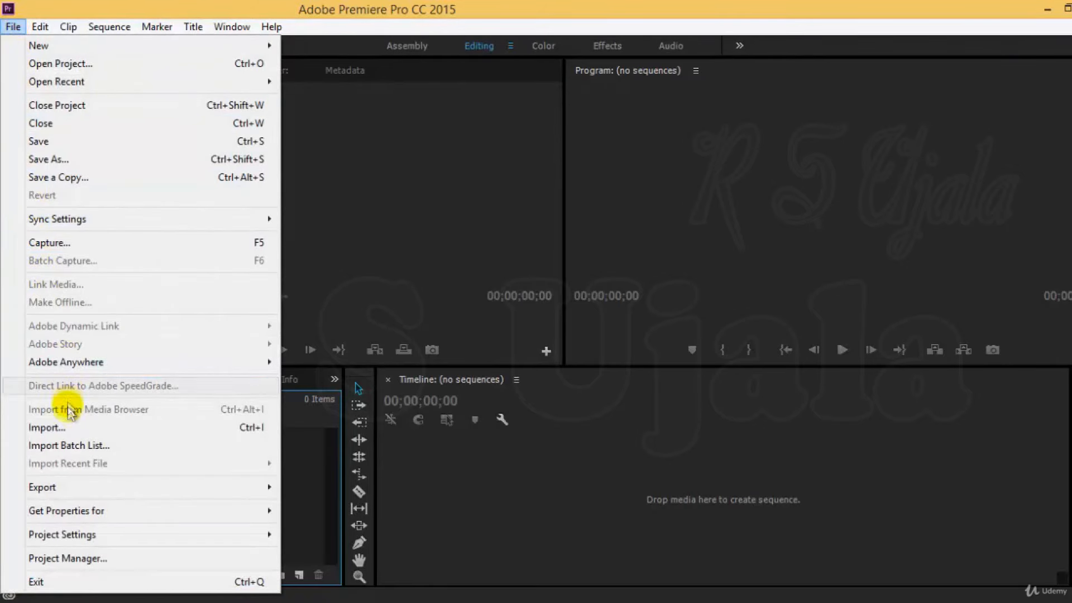
pyautogui.click(13, 27)
pyautogui.click(13, 27)
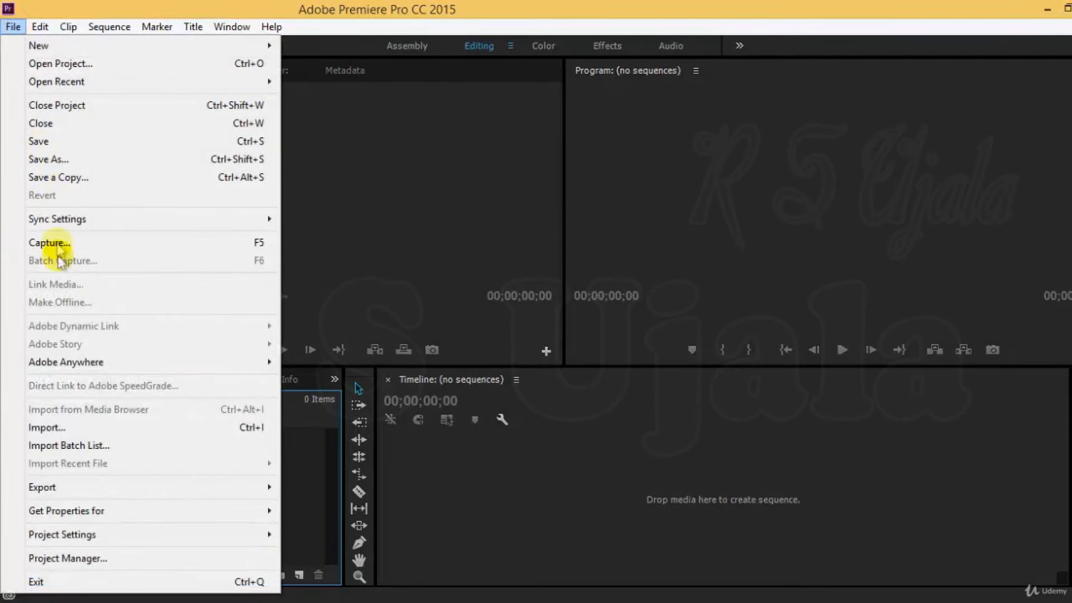
pyautogui.click(96, 427)
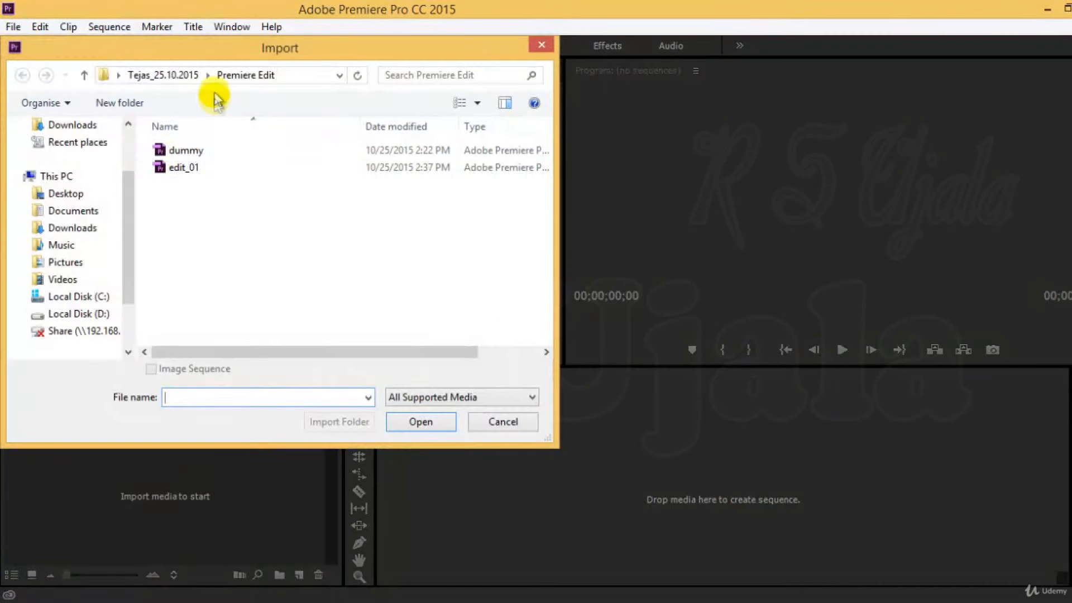
pyautogui.click(170, 76)
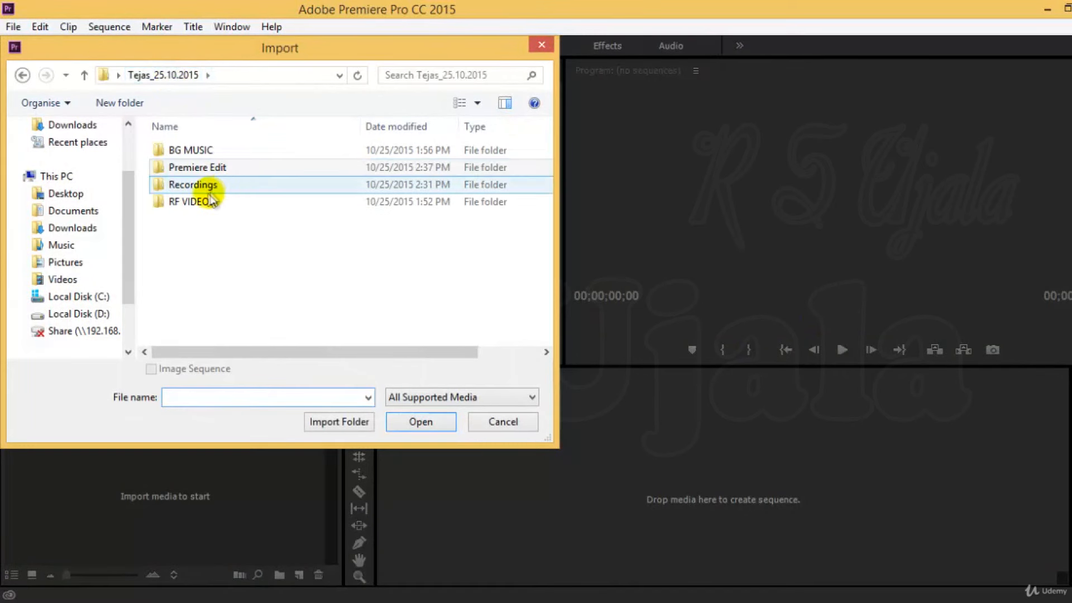
pyautogui.doubleClick(203, 201)
pyautogui.click(307, 156)
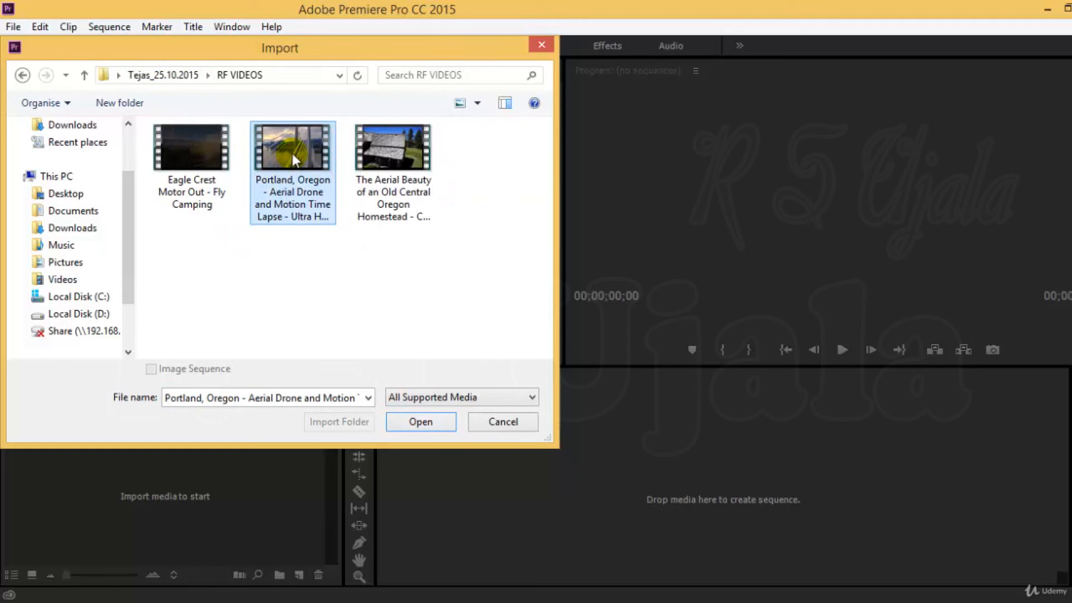
pyautogui.click(314, 182)
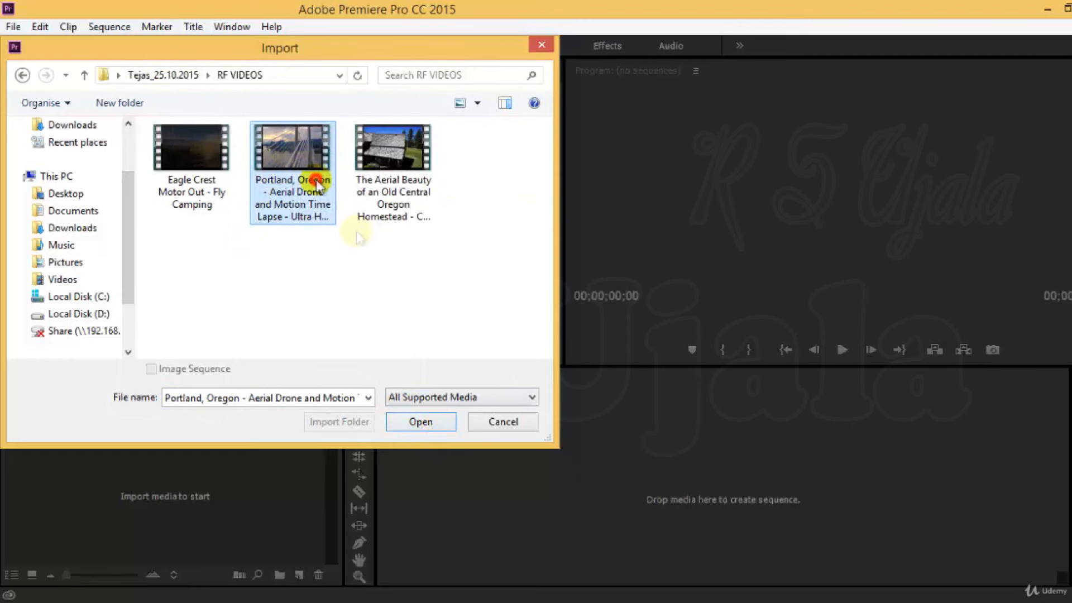
pyautogui.click(379, 342)
pyautogui.click(432, 424)
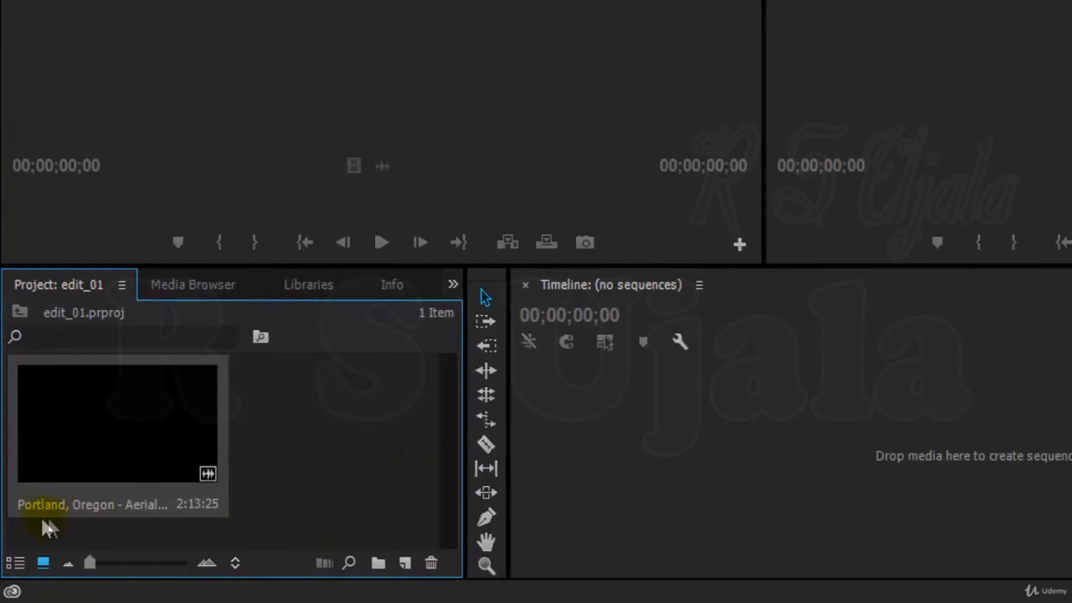
pyautogui.moveTo(40, 505)
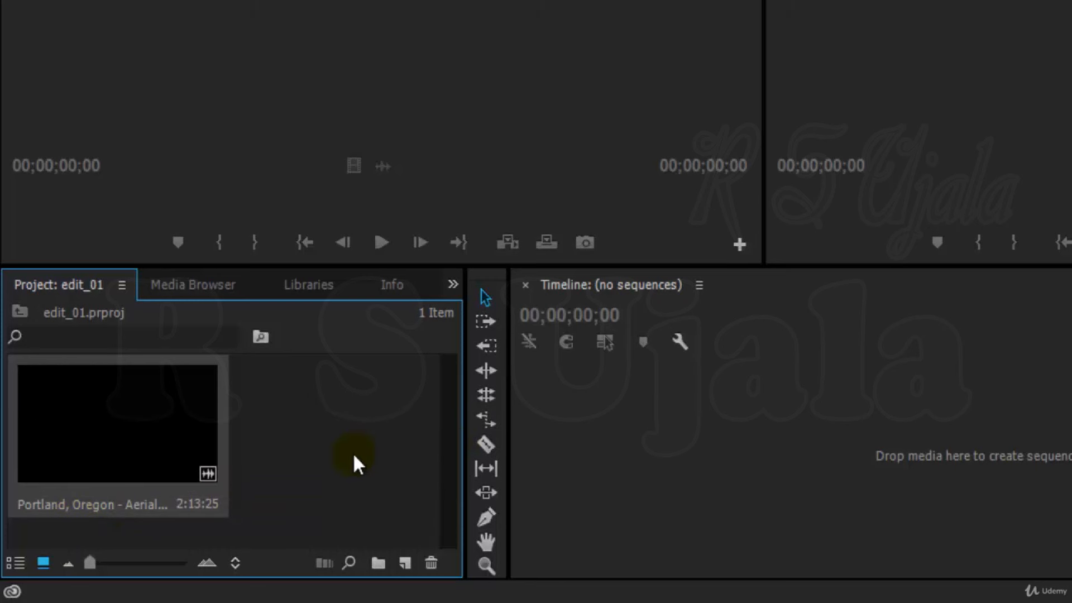
pyautogui.moveTo(73, 501)
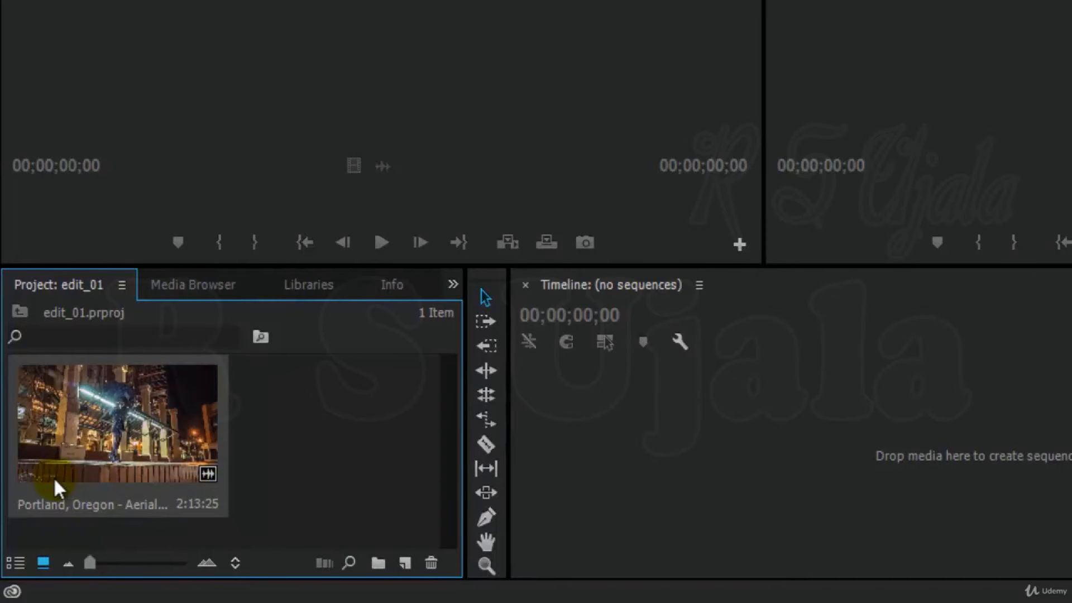
pyautogui.hotkey('shift', '3')
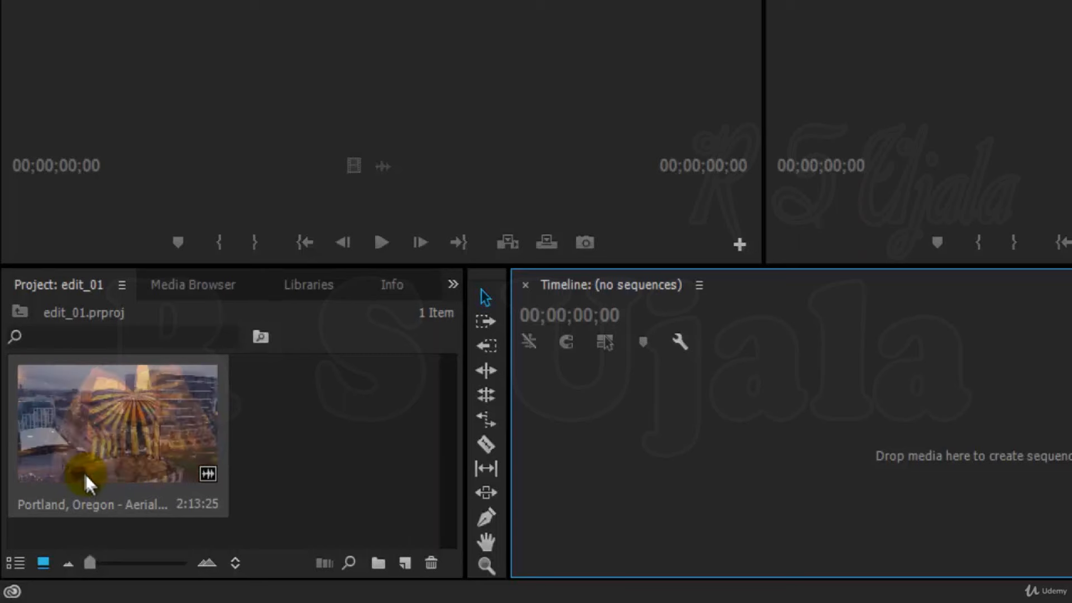
# Browse the local C: and D: drives in the Media Browser and view the contents of the All backup Trainer folder
pyautogui.click(193, 284)
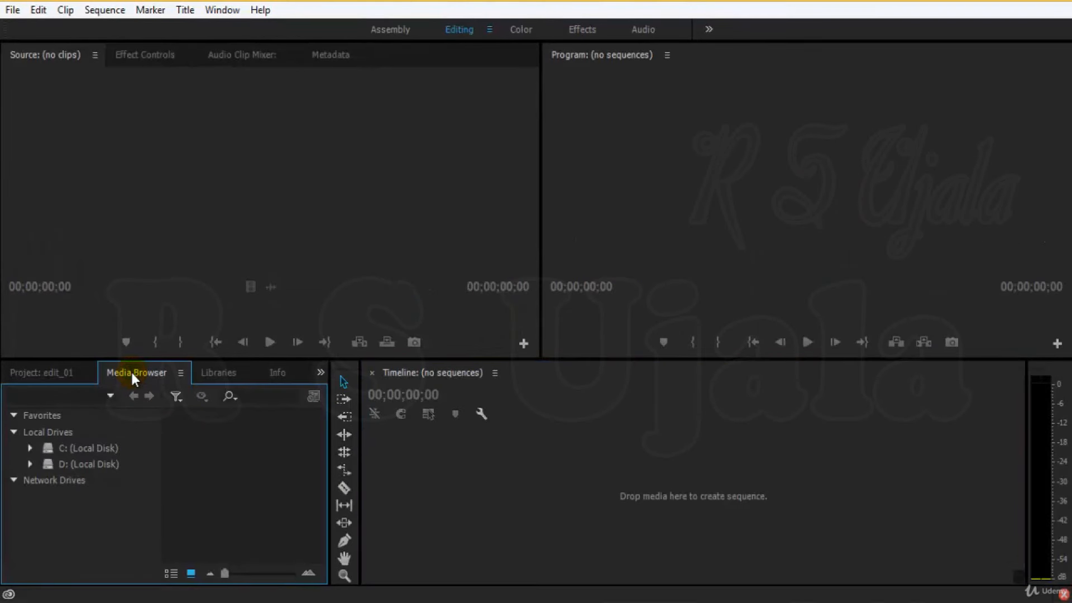
pyautogui.click(30, 448)
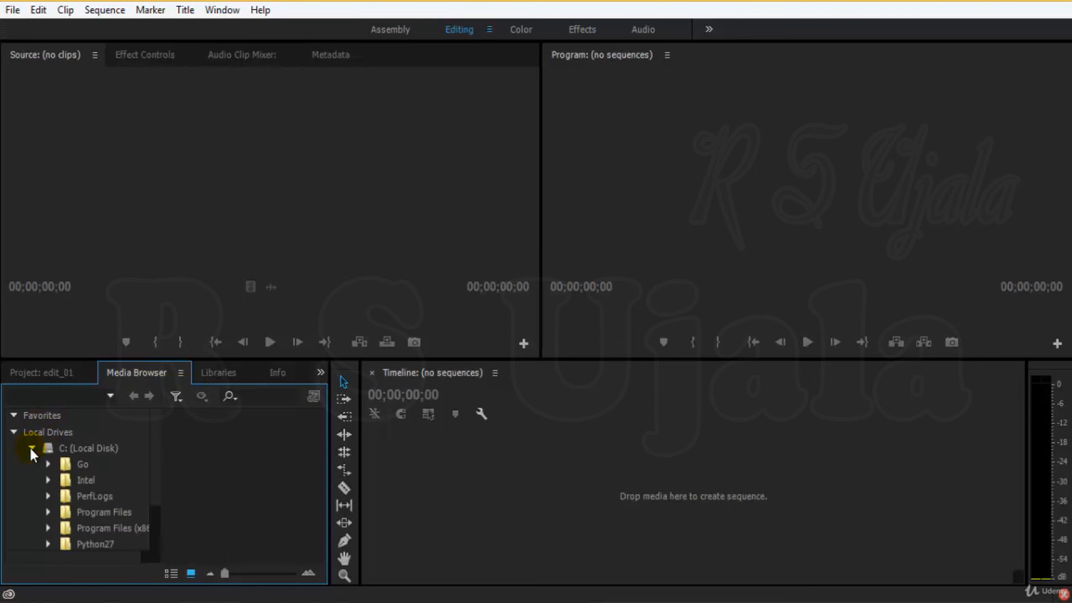
pyautogui.click(30, 448)
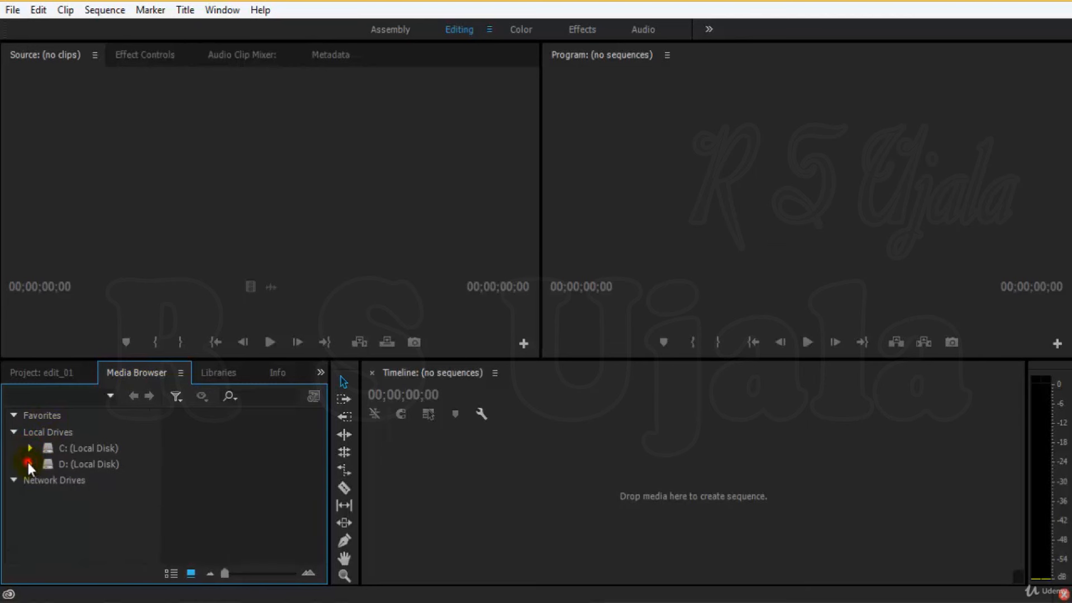
pyautogui.click(28, 463)
pyautogui.click(96, 511)
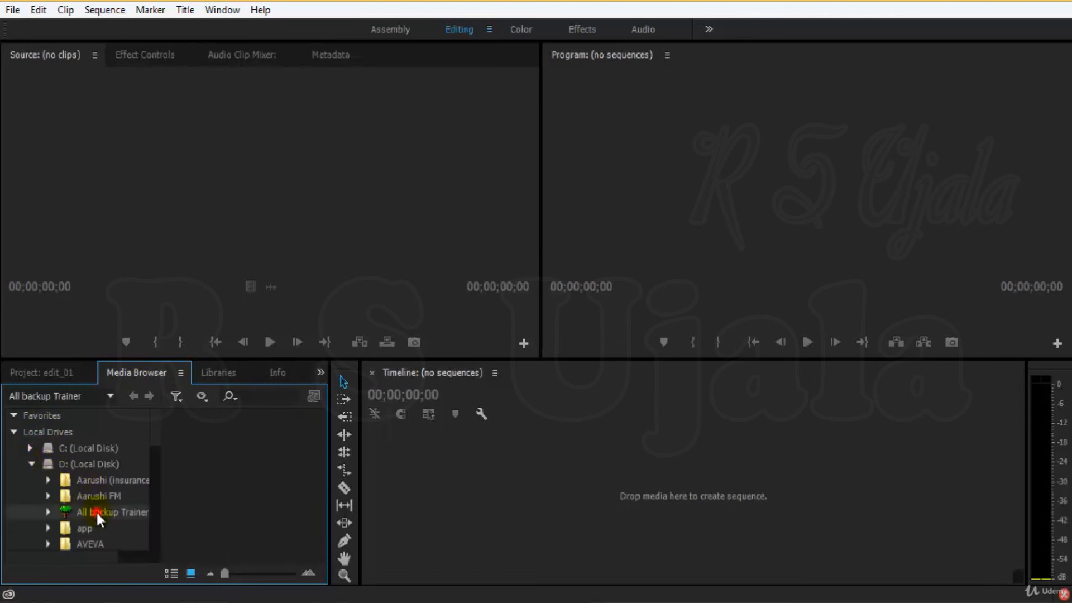
pyautogui.click(30, 463)
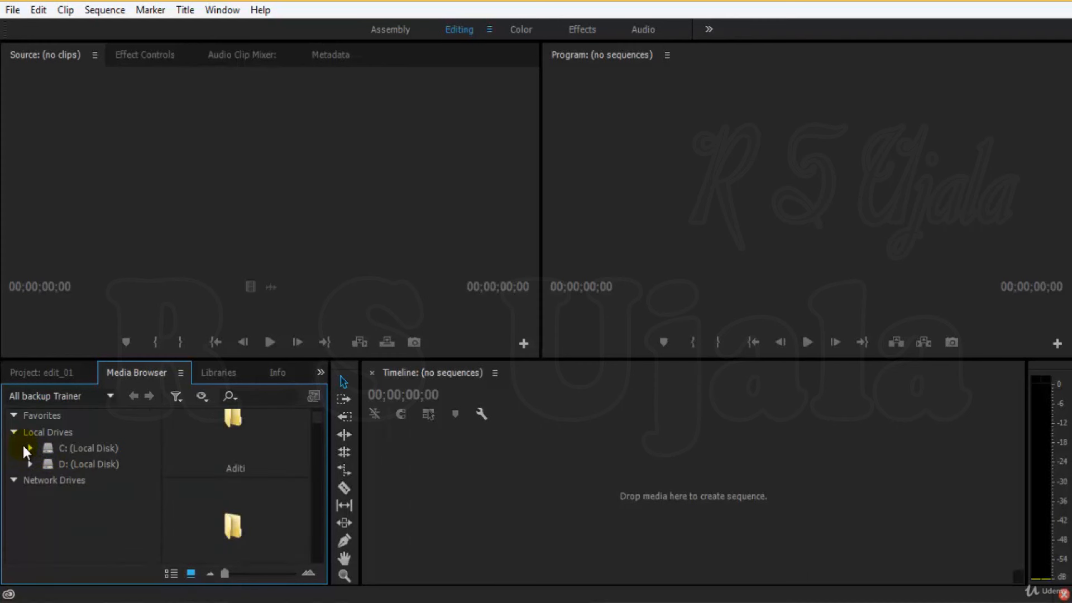
# Look through the Libraries and Info panels, and display the list of effect categories
pyautogui.click(253, 372)
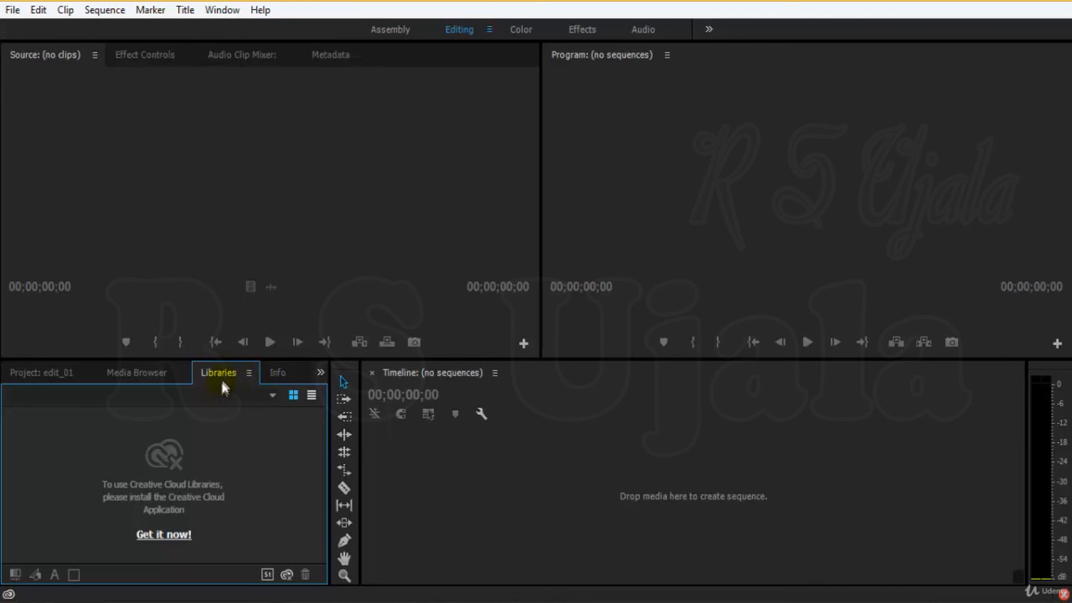
pyautogui.click(275, 373)
pyautogui.click(262, 375)
pyautogui.click(291, 410)
pyautogui.click(313, 371)
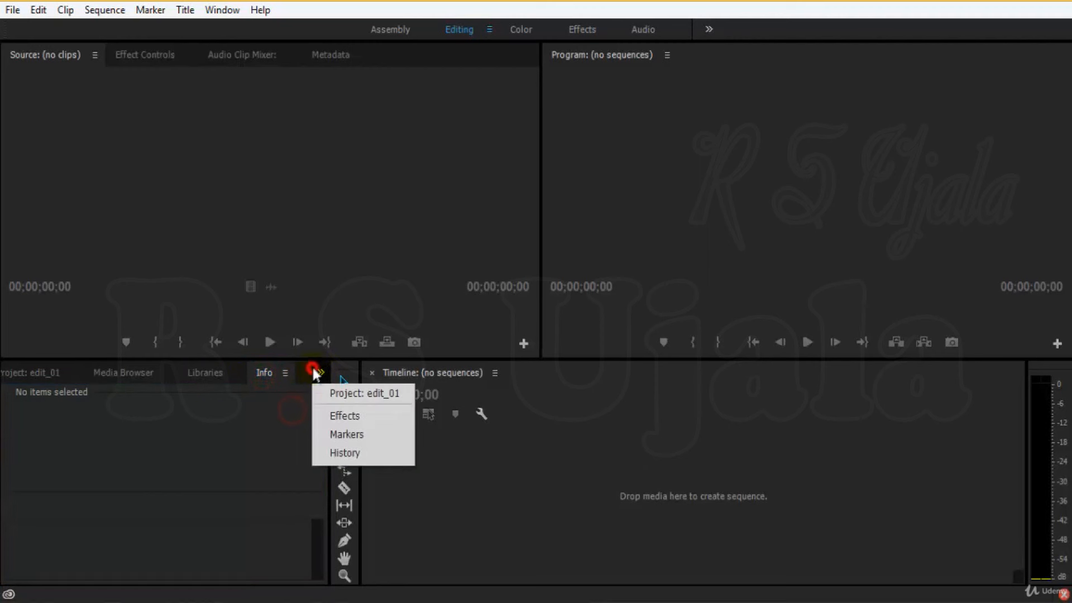
pyautogui.click(368, 418)
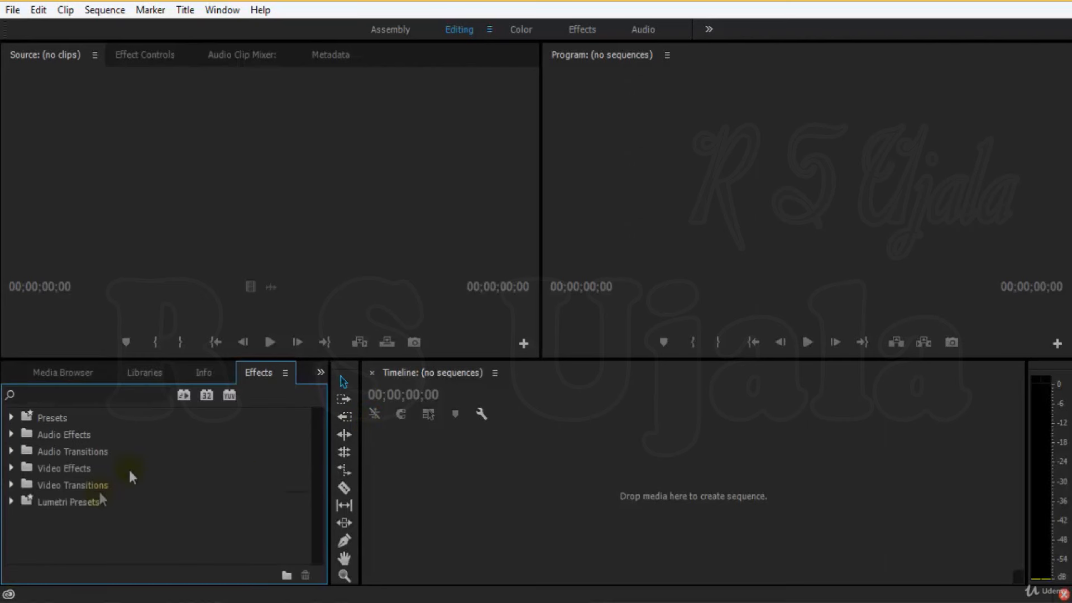
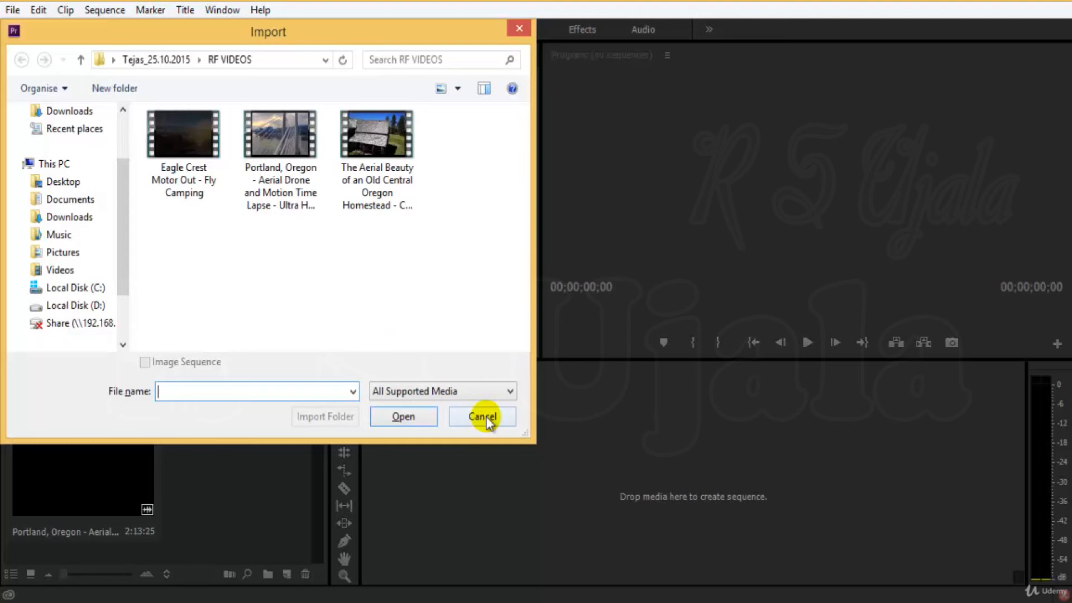
pyautogui.click(272, 163)
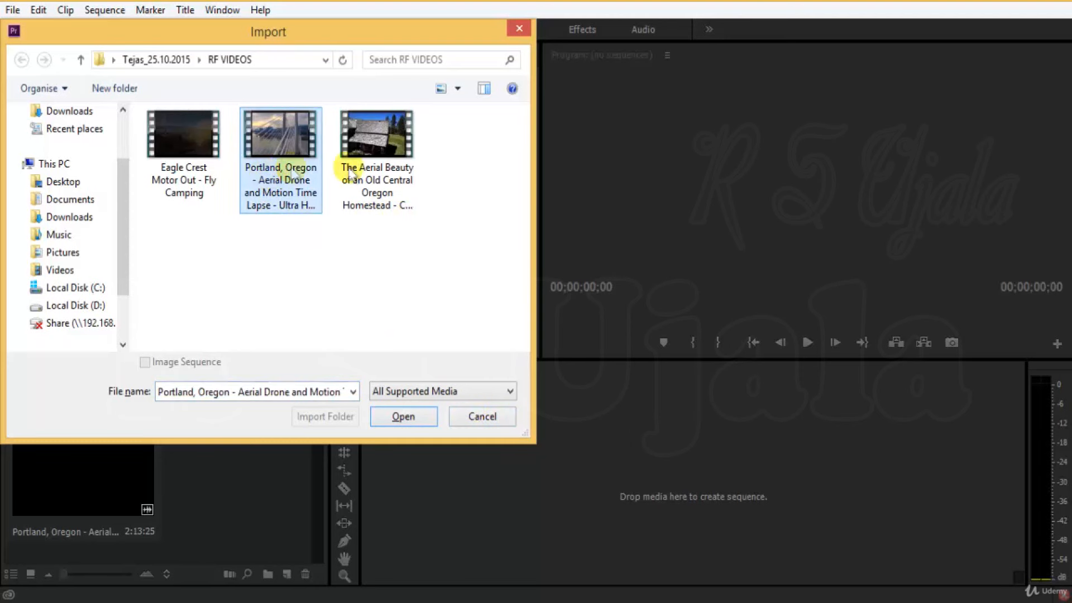
pyautogui.click(412, 168)
pyautogui.click(174, 167)
pyautogui.click(294, 187)
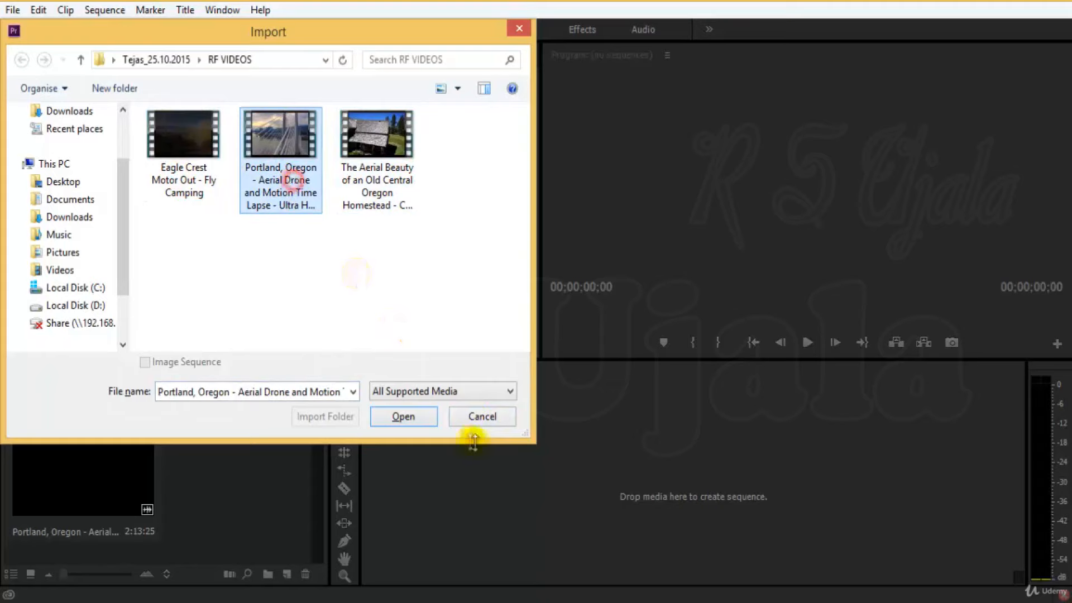
pyautogui.click(480, 416)
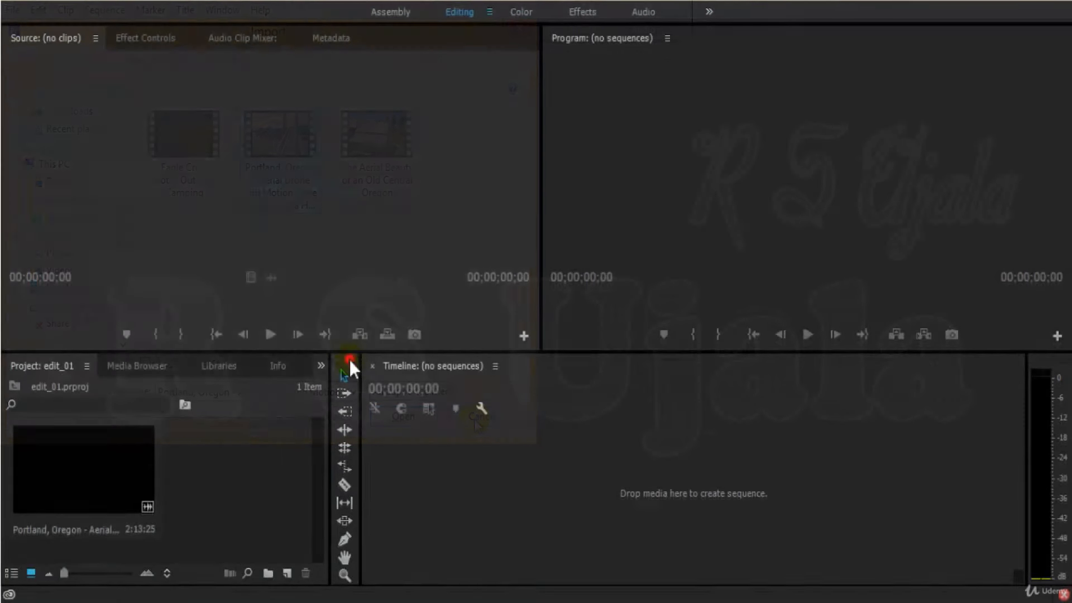
# Examine the Timeline, the audio meters and the Program monitor one after another
pyautogui.click(559, 464)
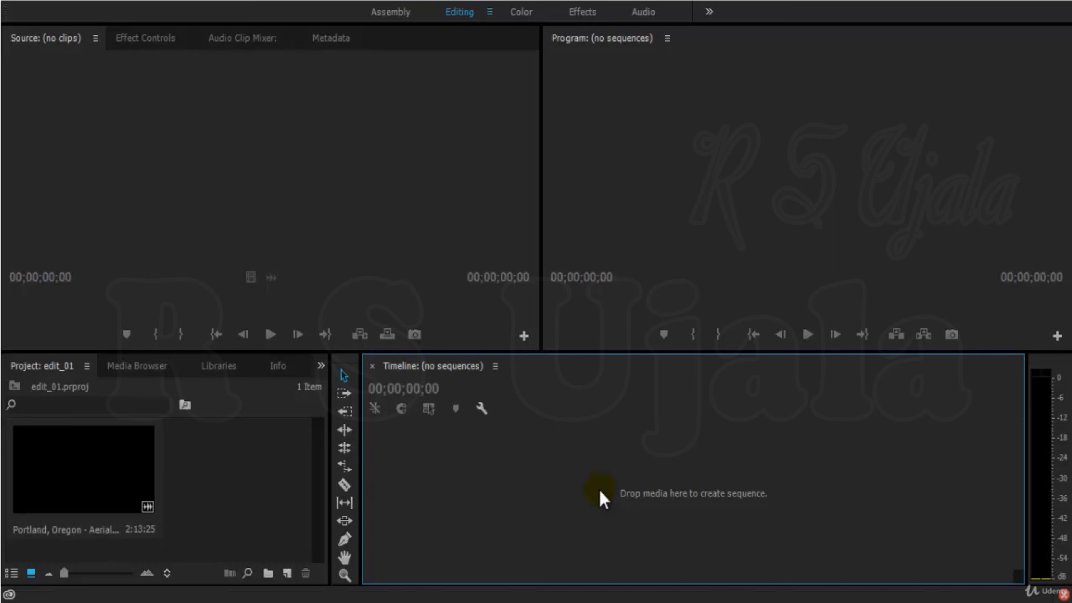
pyautogui.click(1061, 382)
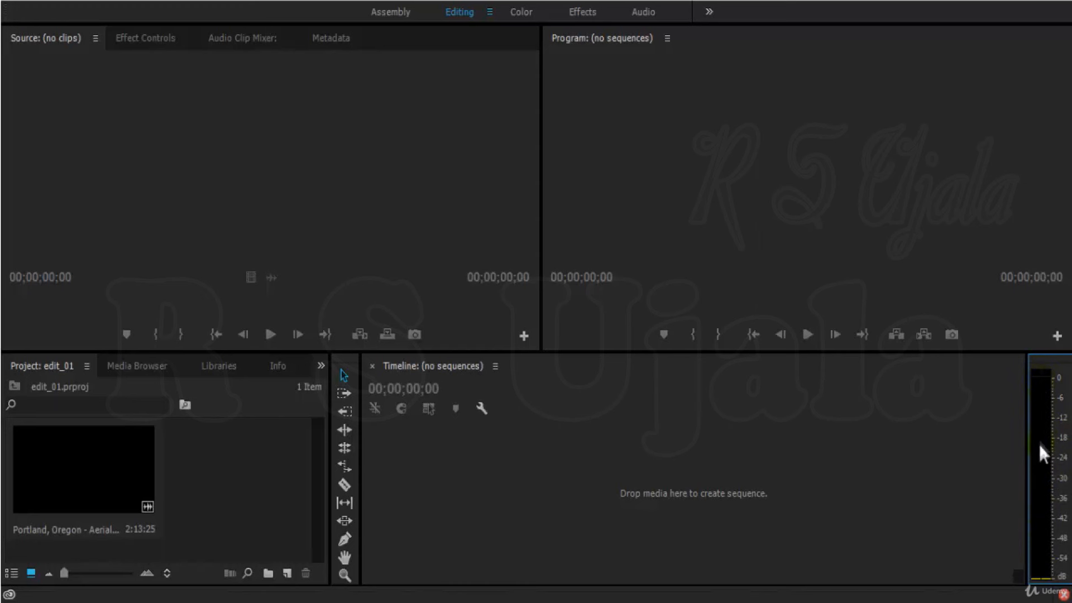
pyautogui.click(891, 167)
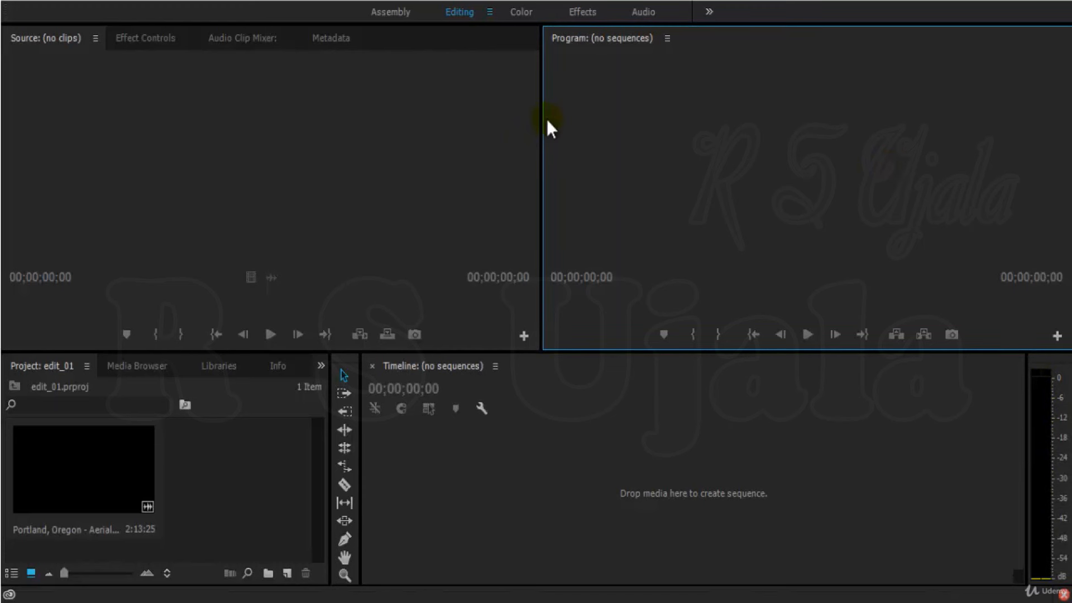
# Widen the Source monitor by shifting its border with the Program monitor, and make the Source monitor active
pyautogui.moveTo(542, 156); pyautogui.dragTo(639, 146)
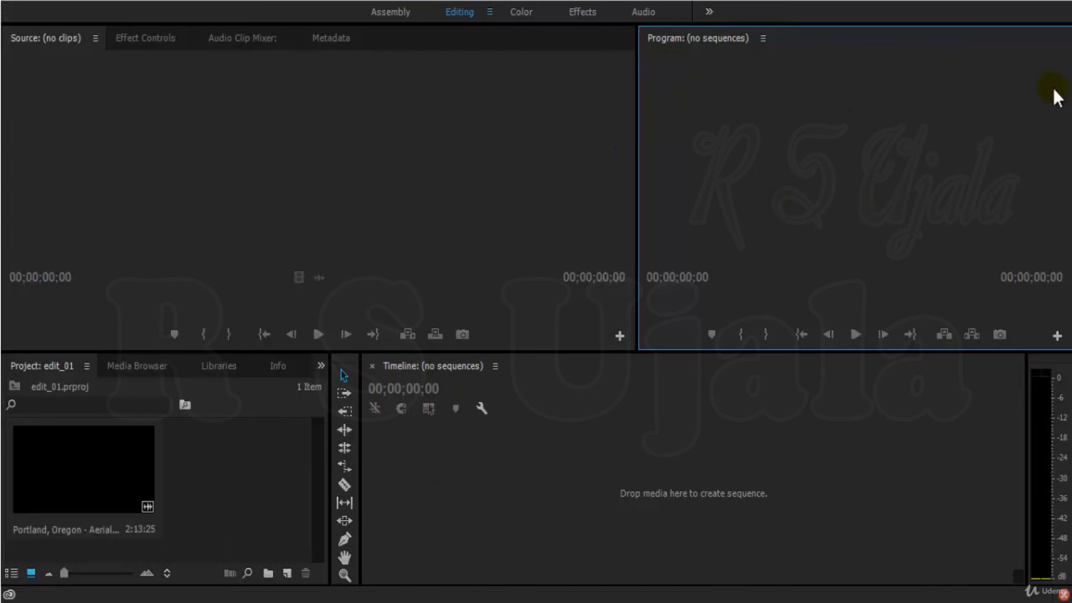
pyautogui.click(390, 223)
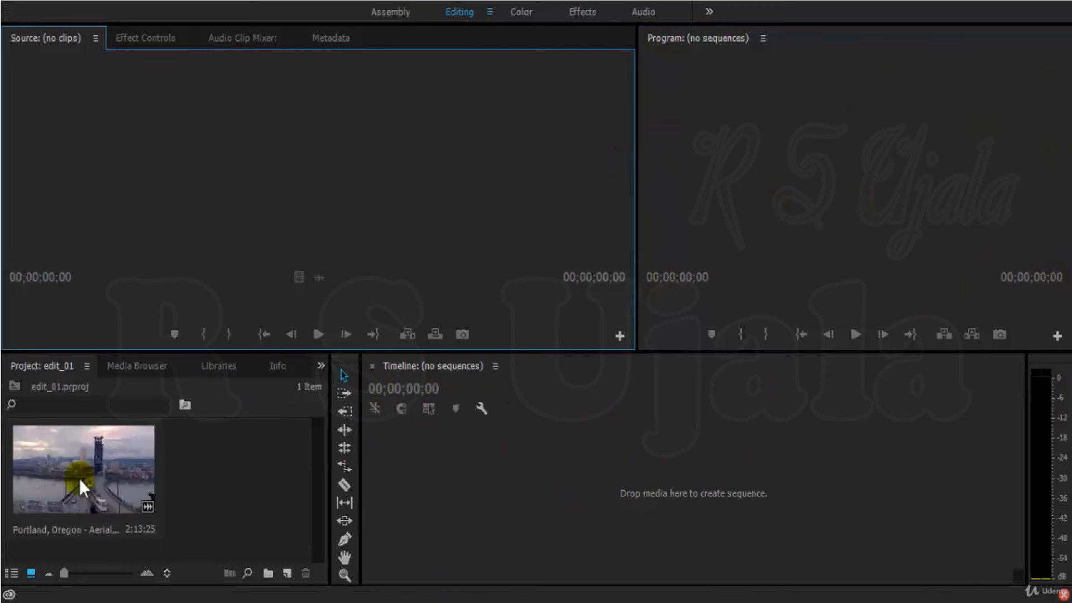
# Load the Portland, Oregon clip into the Source monitor and set its playhead to 00:00:00:00
pyautogui.click(108, 465)
pyautogui.doubleClick(108, 465)
pyautogui.click(106, 518)
pyautogui.moveTo(423, 302); pyautogui.dragTo(3, 303)
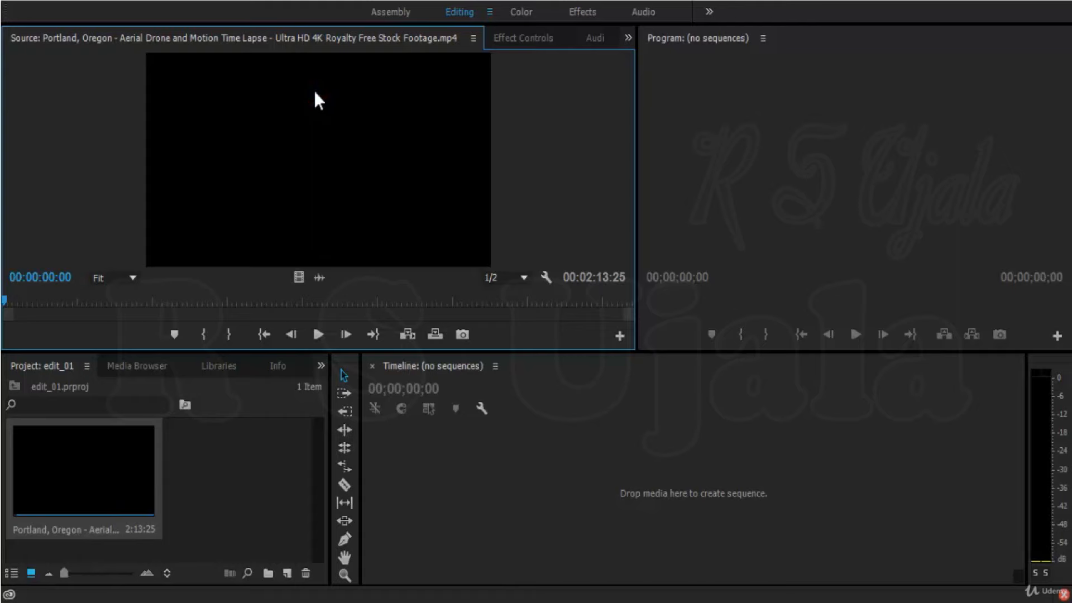
# Play the Portland clip in the Source monitor, widen the audio meters during playback, and stop at 00:00:38:22
pyautogui.press('space')
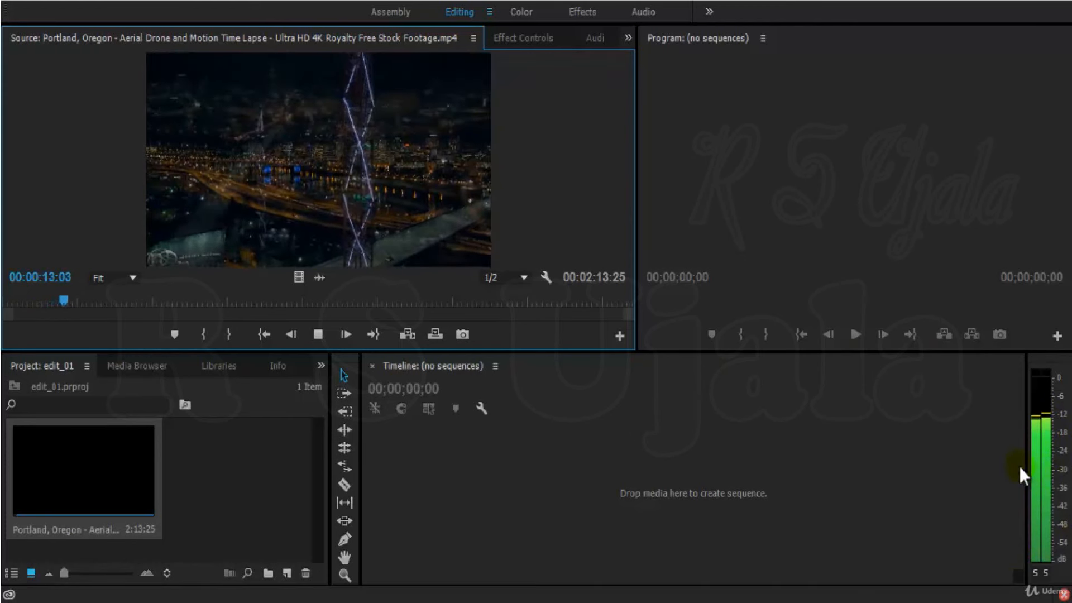
pyautogui.moveTo(1028, 467); pyautogui.dragTo(1000, 469)
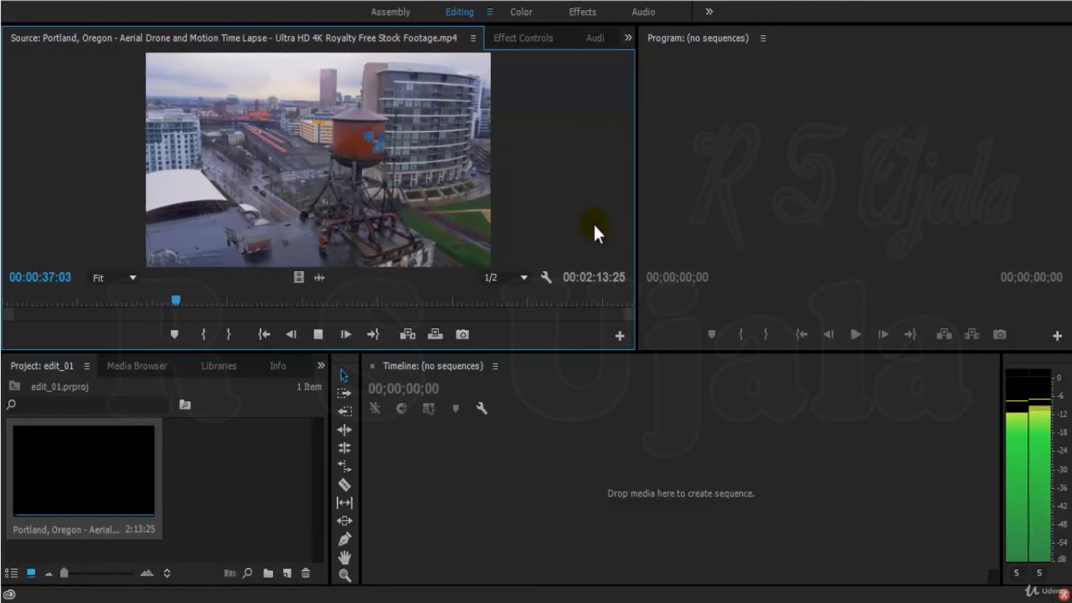
pyautogui.press('space')
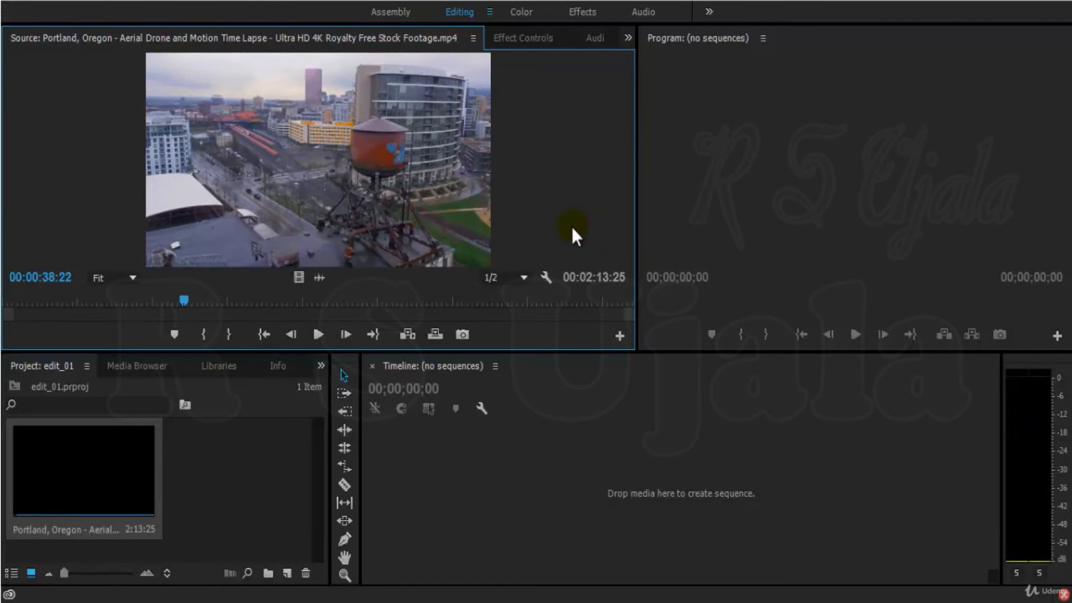
# Scrub through the clip in the Source monitor with the zoom level kept at Fit, ending at 00:00:37:06
pyautogui.moveTo(395, 303); pyautogui.dragTo(155, 352)
pyautogui.click(114, 278)
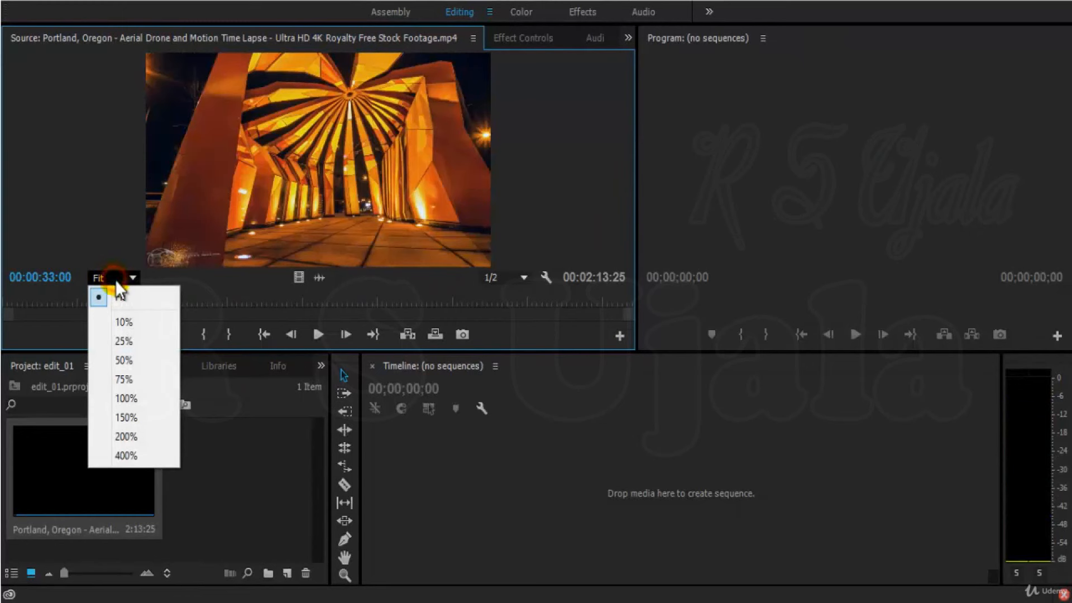
pyautogui.click(124, 299)
pyautogui.click(119, 277)
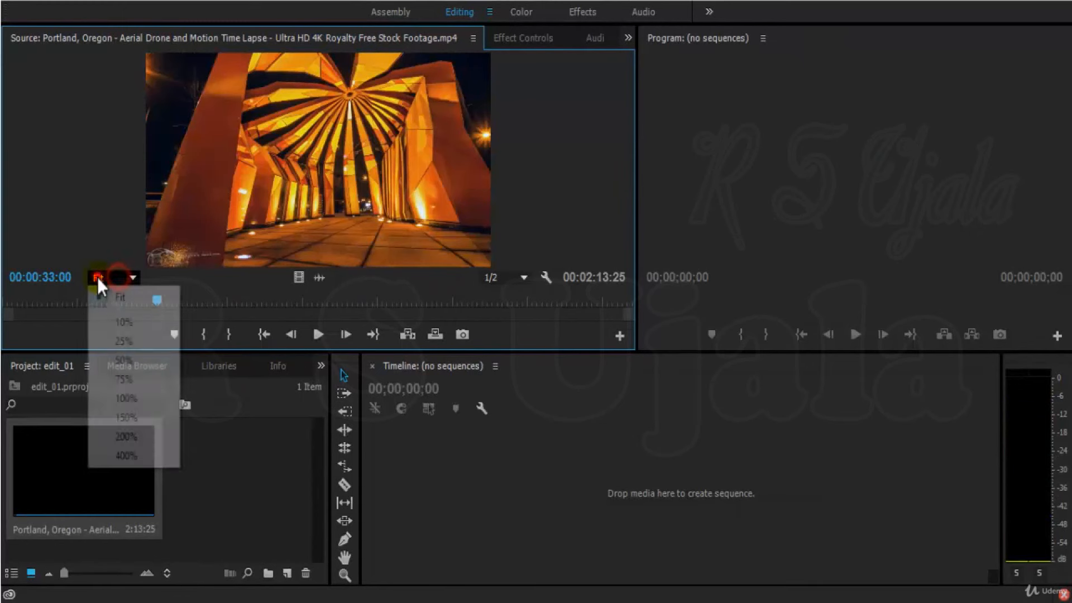
pyautogui.click(33, 276)
pyautogui.click(51, 238)
pyautogui.moveTo(173, 303); pyautogui.dragTo(202, 296)
pyautogui.moveTo(100, 302); pyautogui.dragTo(146, 300)
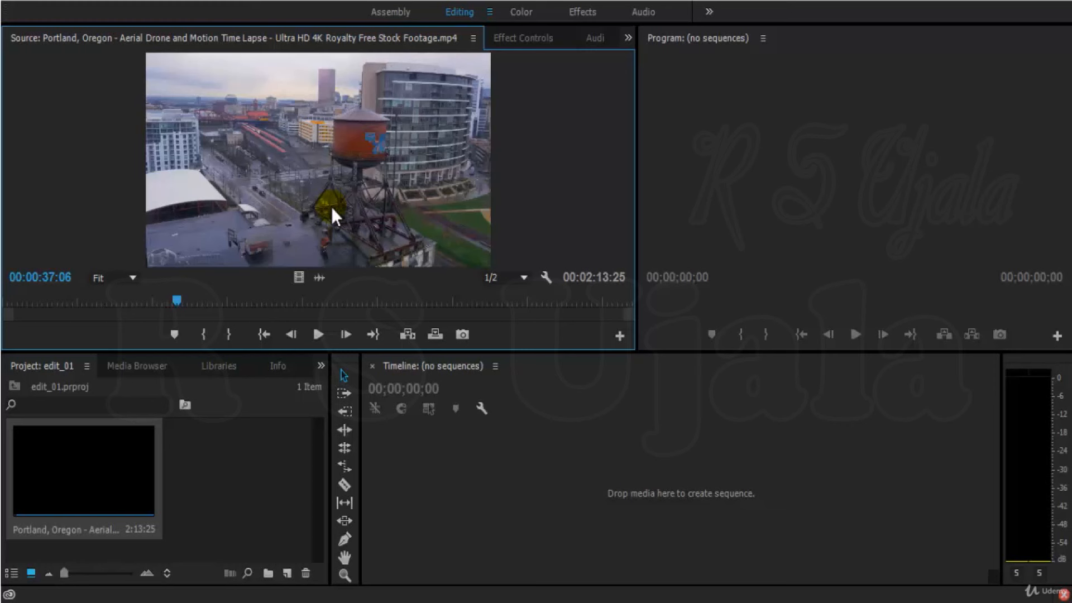
# Try the Source monitor zoom levels 10%, 25%, 50% and 75% one after another, and return to Fit
pyautogui.click(116, 277)
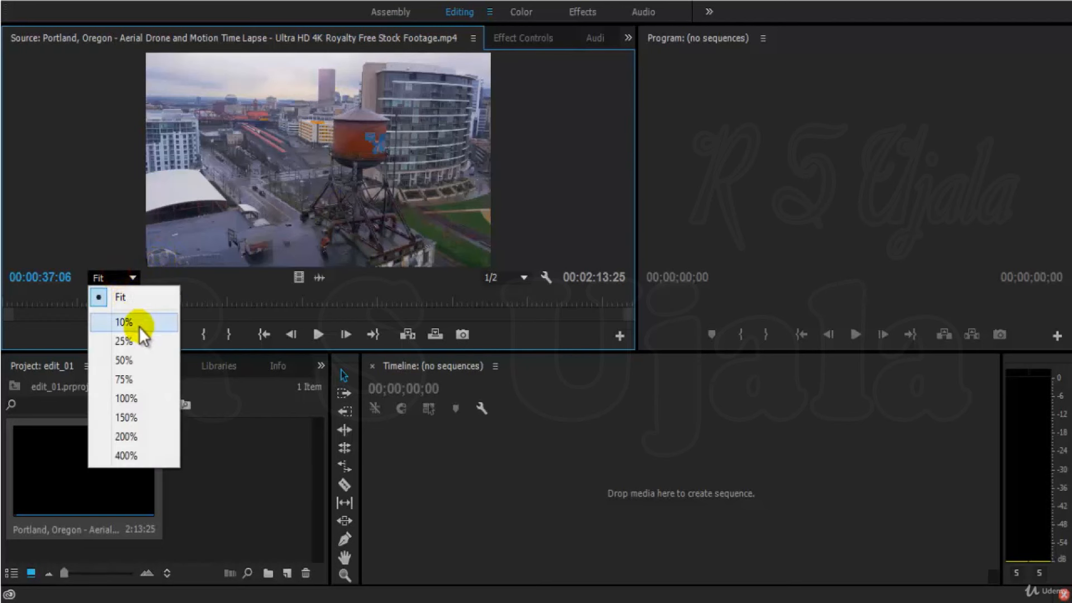
pyautogui.click(124, 269)
pyautogui.click(125, 276)
pyautogui.click(120, 316)
pyautogui.click(118, 278)
pyautogui.click(123, 340)
pyautogui.click(118, 271)
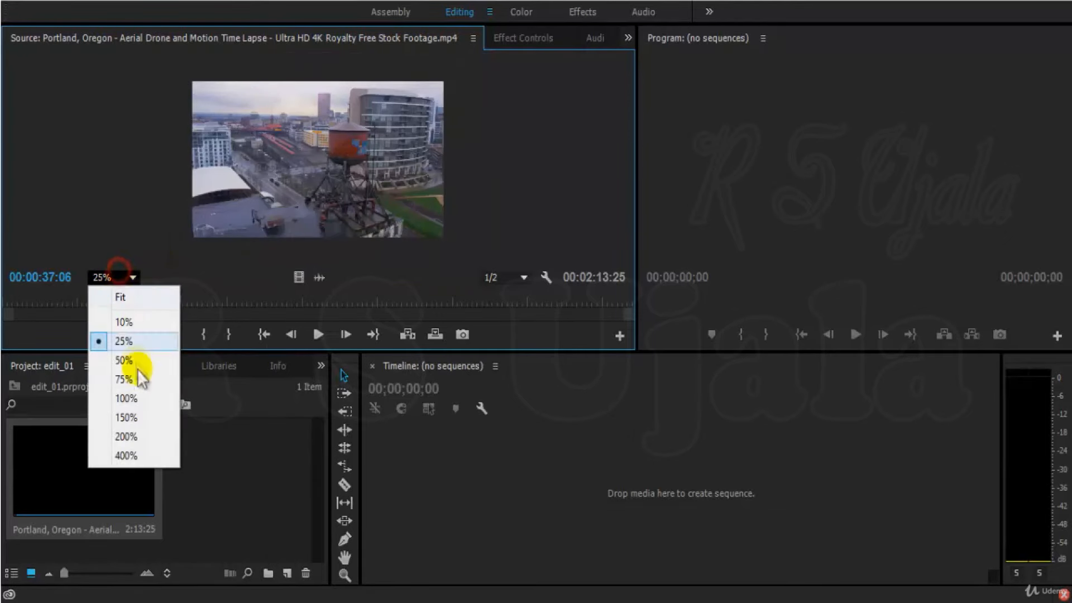
pyautogui.click(132, 360)
pyautogui.click(112, 273)
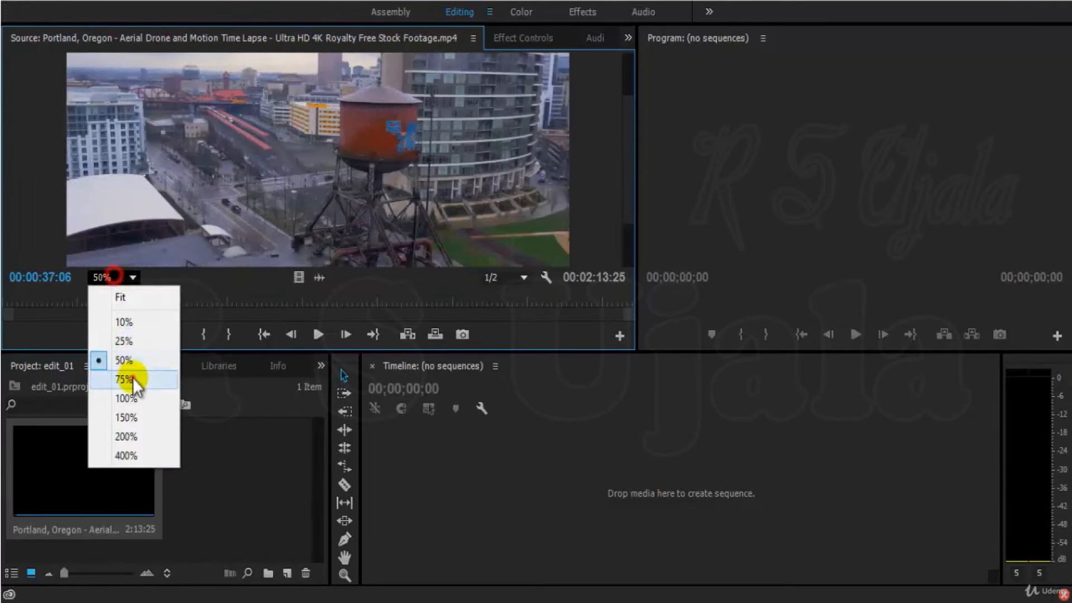
pyautogui.click(132, 379)
pyautogui.click(106, 275)
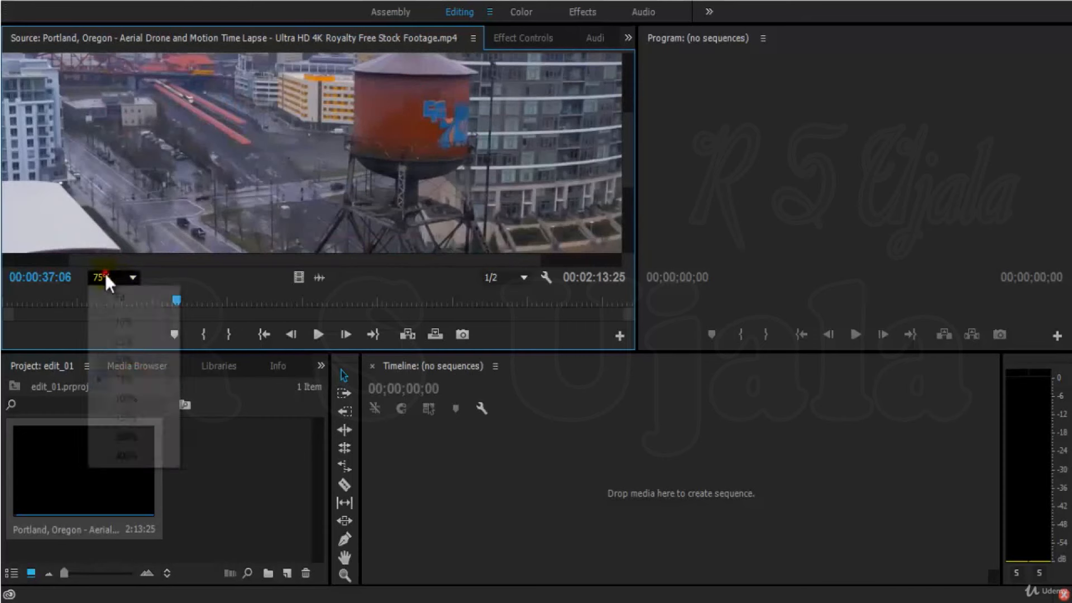
pyautogui.click(124, 302)
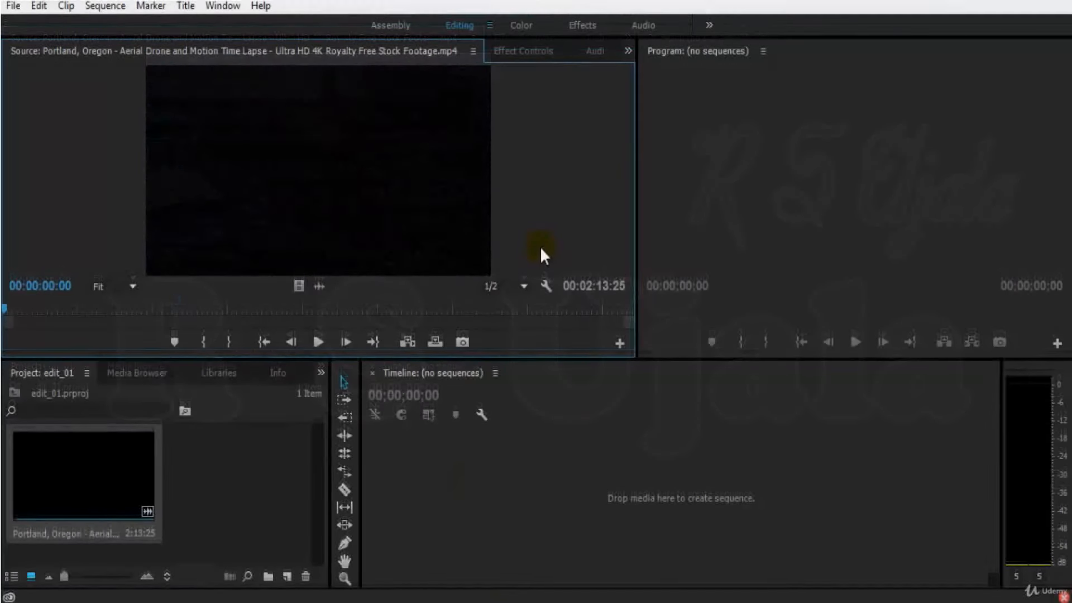
pyautogui.click(613, 429)
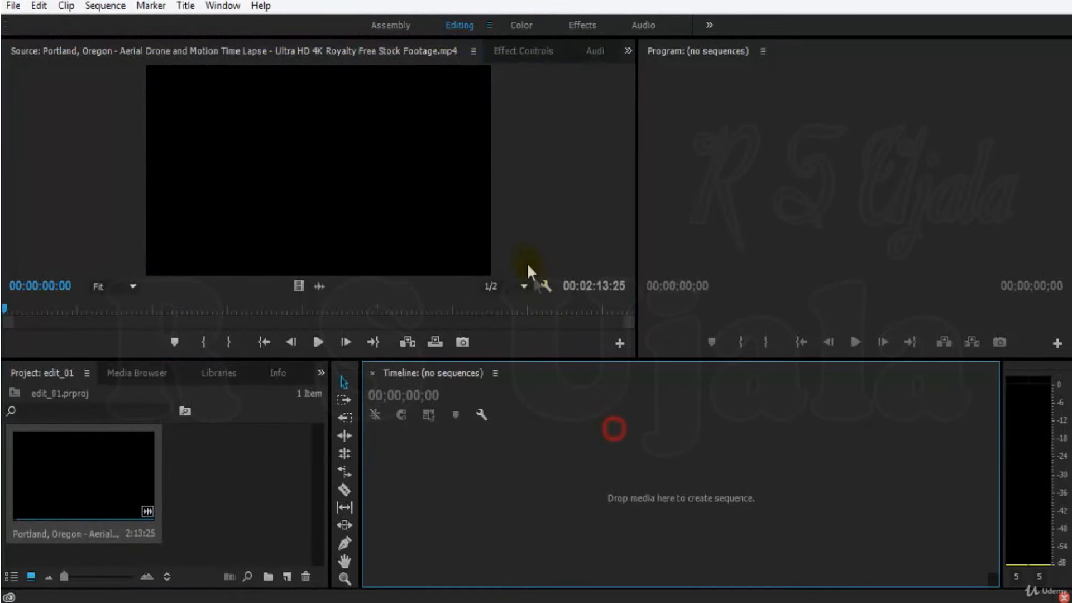
pyautogui.click(536, 200)
pyautogui.click(576, 438)
pyautogui.click(631, 455)
# Display the file properties of the Portland, Oregon clip in the project
pyautogui.rightClick(89, 465)
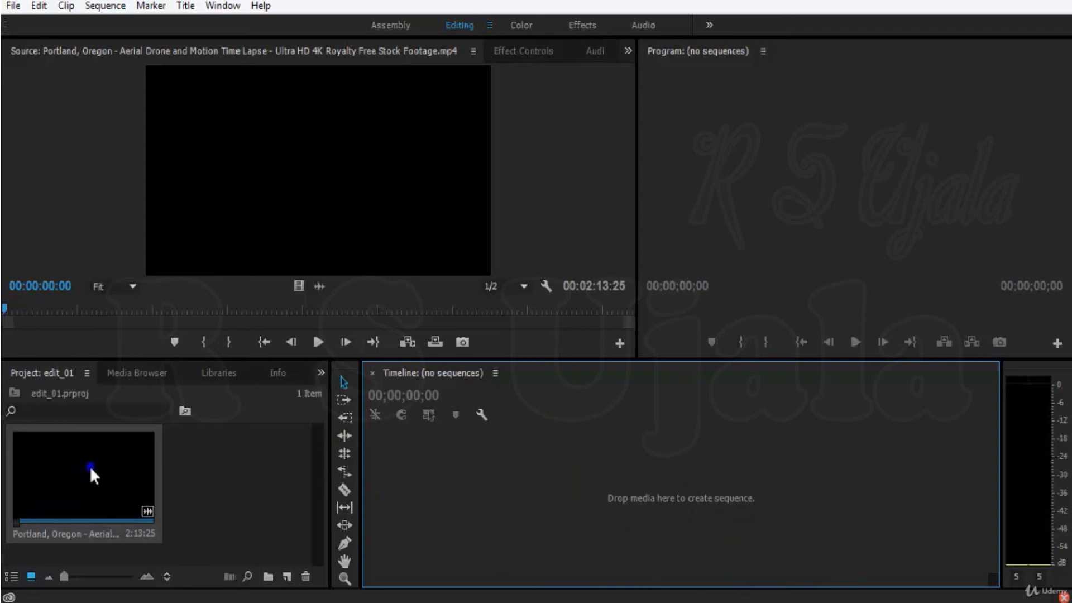
pyautogui.click(486, 498)
pyautogui.rightClick(80, 502)
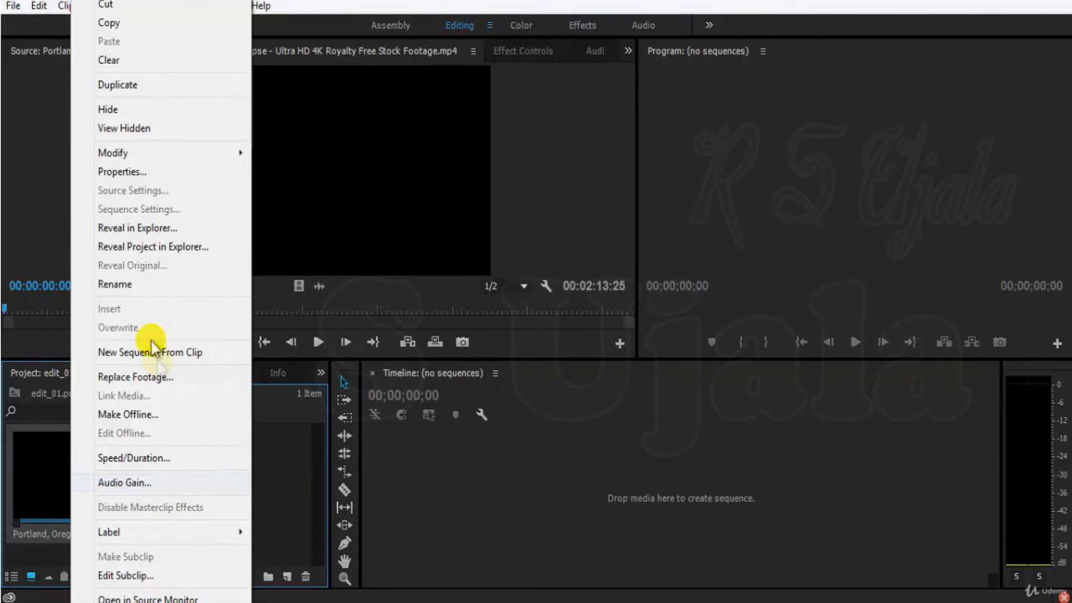
pyautogui.rightClick(42, 500)
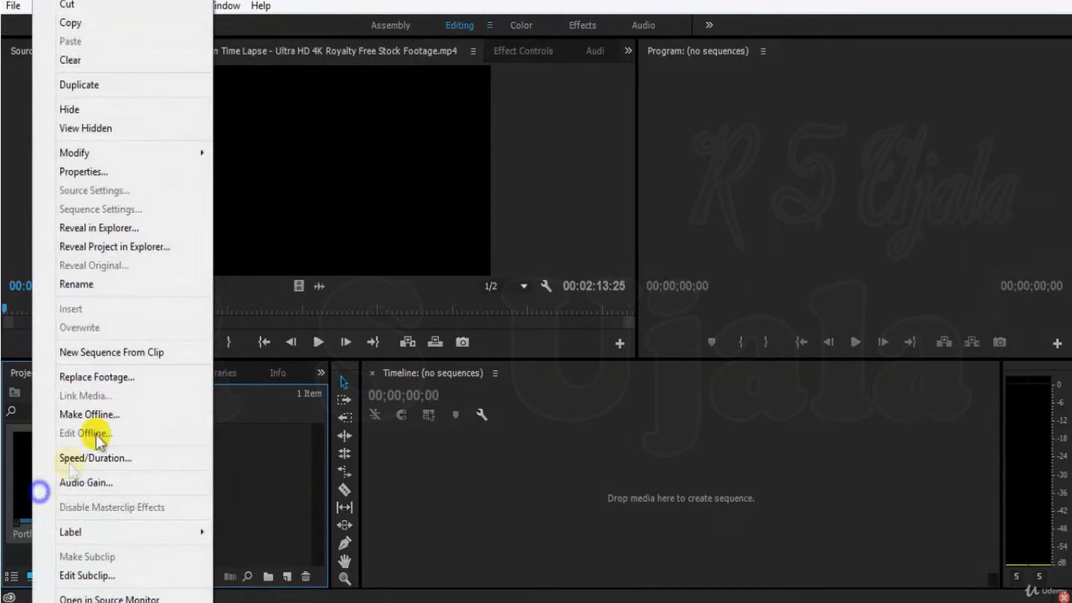
pyautogui.click(133, 177)
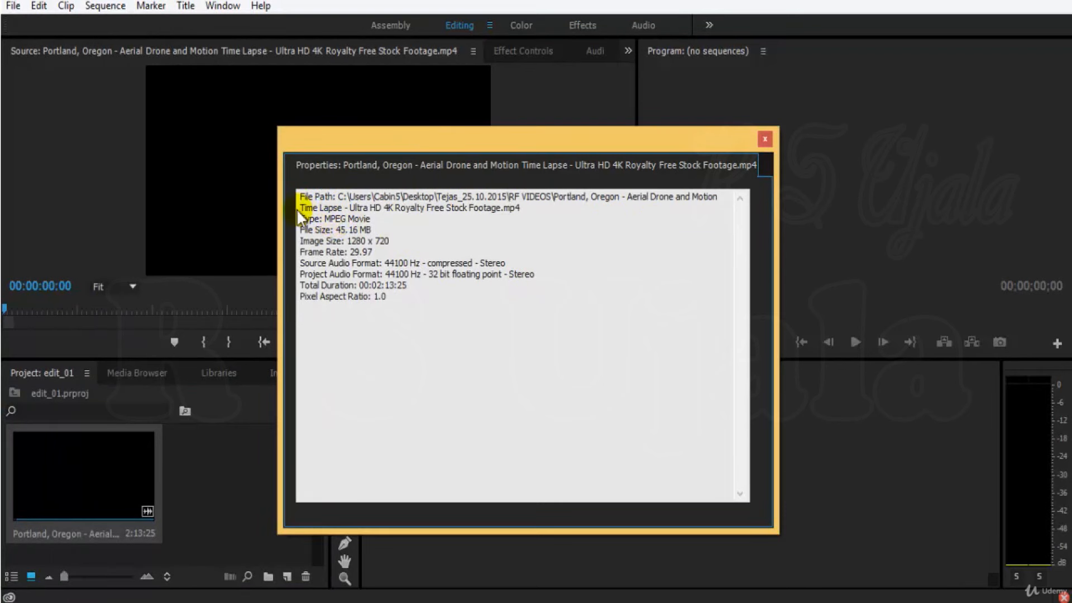
# Examine the clip's file path, type, size, frame rate, audio format and duration, close its properties, and make the Timeline active
pyautogui.moveTo(301, 208); pyautogui.dragTo(516, 210)
pyautogui.click(522, 237)
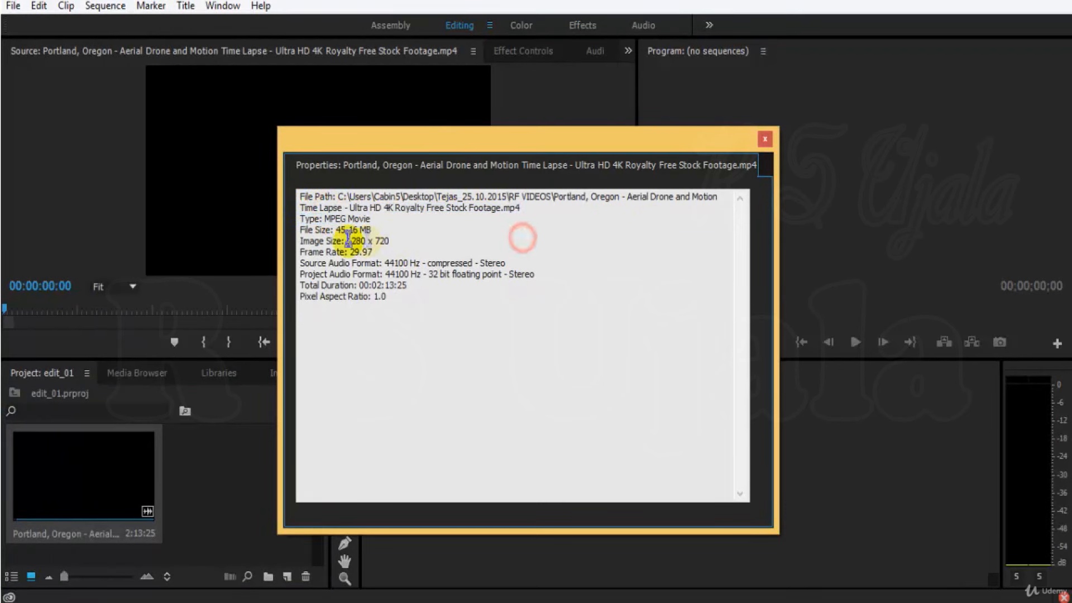
pyautogui.moveTo(326, 229); pyautogui.dragTo(385, 221)
pyautogui.click(385, 223)
pyautogui.click(387, 223)
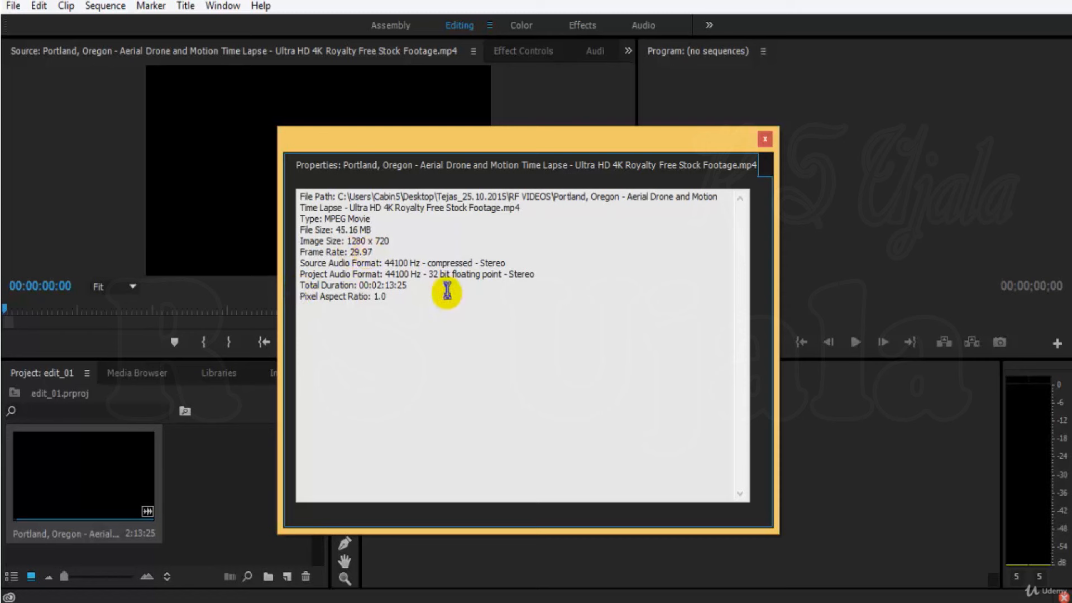
pyautogui.click(478, 389)
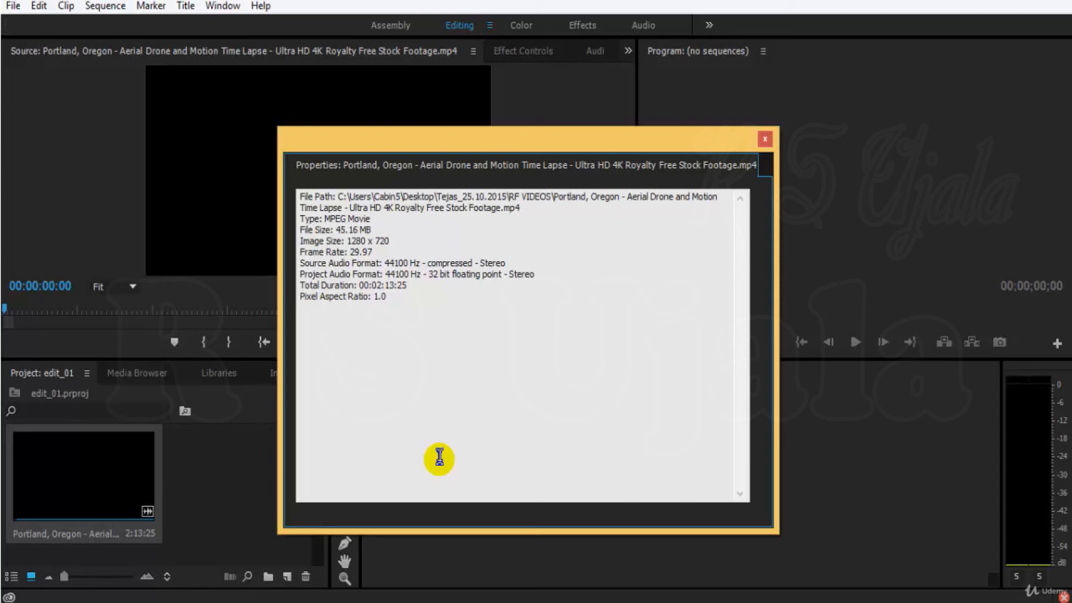
pyautogui.moveTo(453, 314); pyautogui.dragTo(300, 202)
pyautogui.click(569, 309)
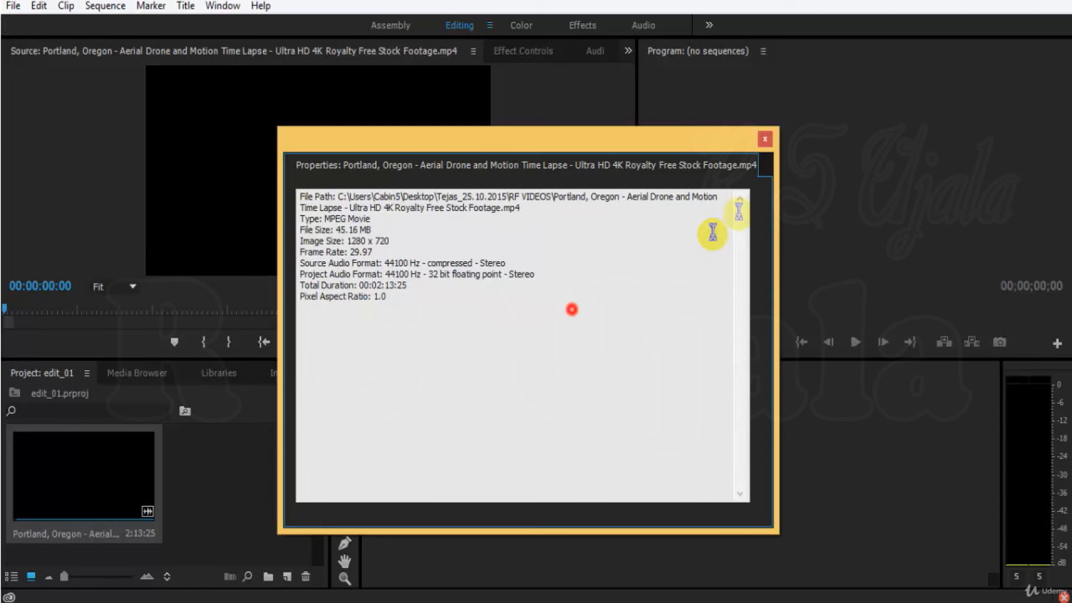
pyautogui.click(765, 138)
pyautogui.click(544, 433)
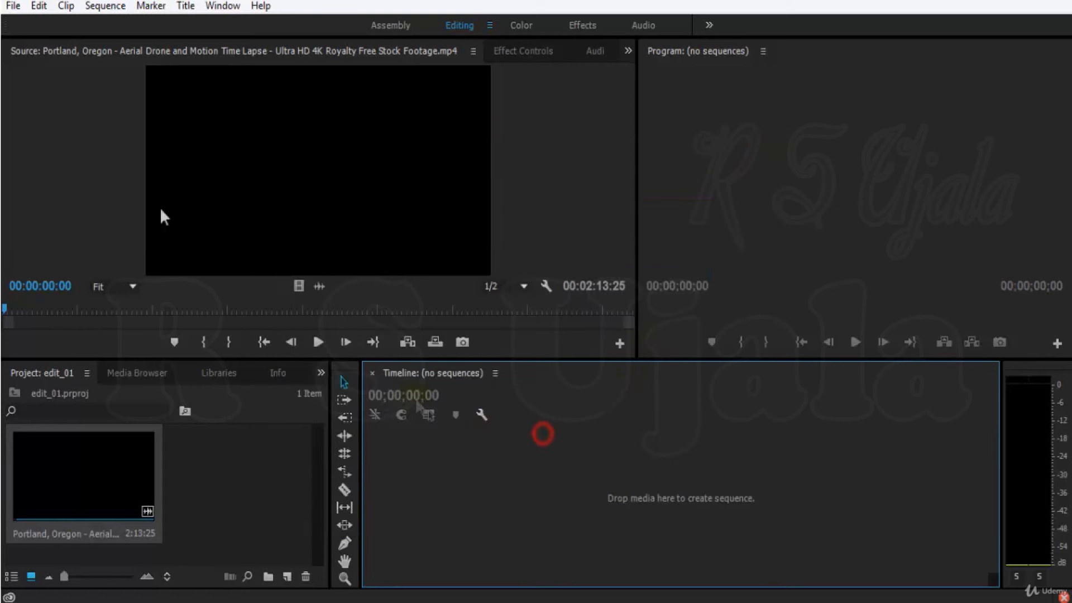
# Start creating a new sequence to bring up its presets
pyautogui.click(10, 6)
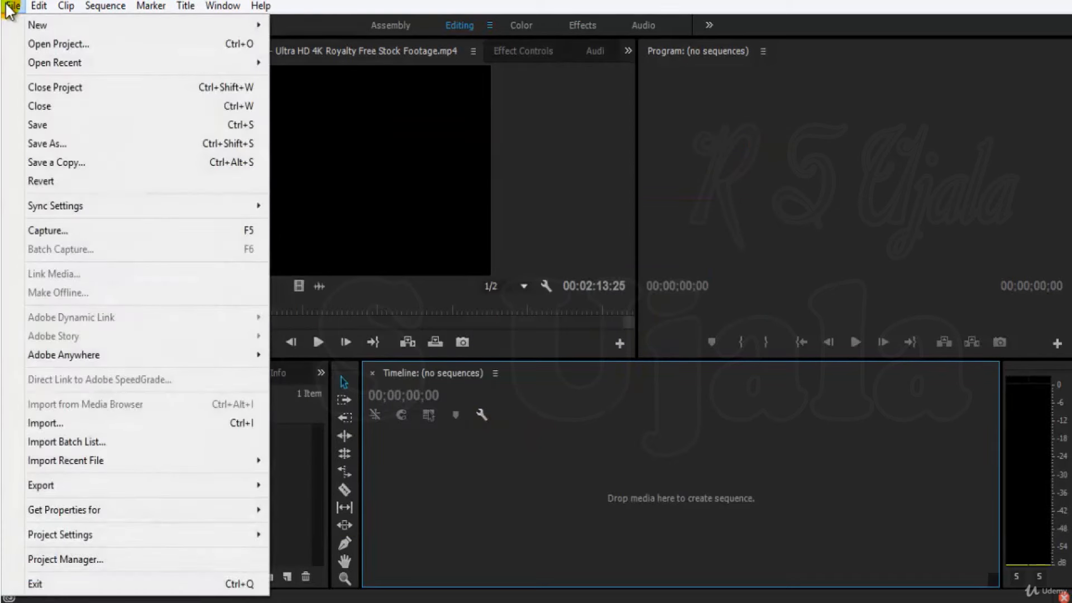
pyautogui.moveTo(12, 22)
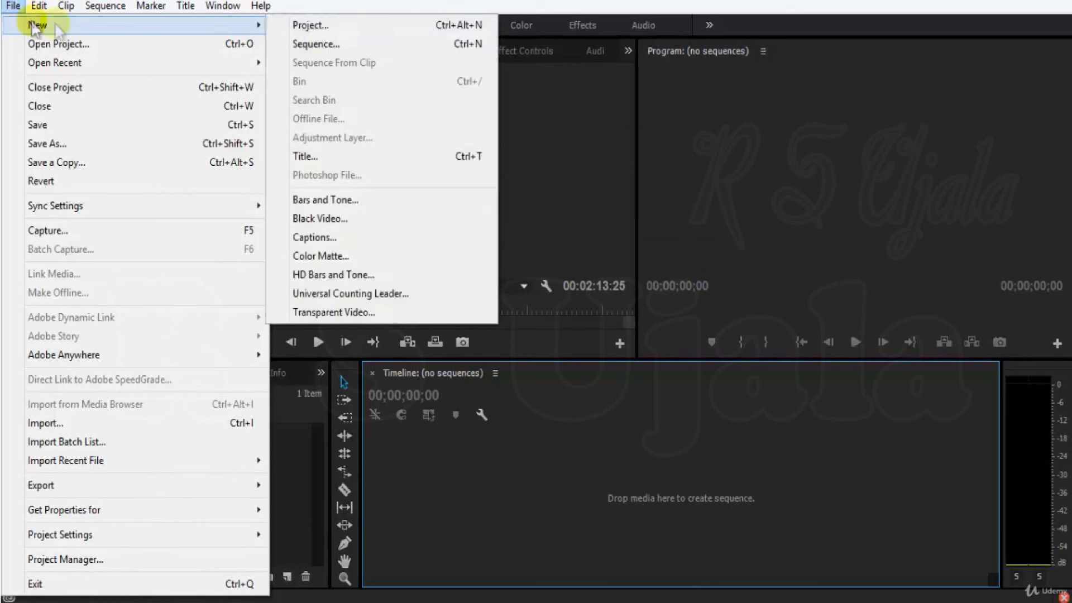
pyautogui.click(340, 46)
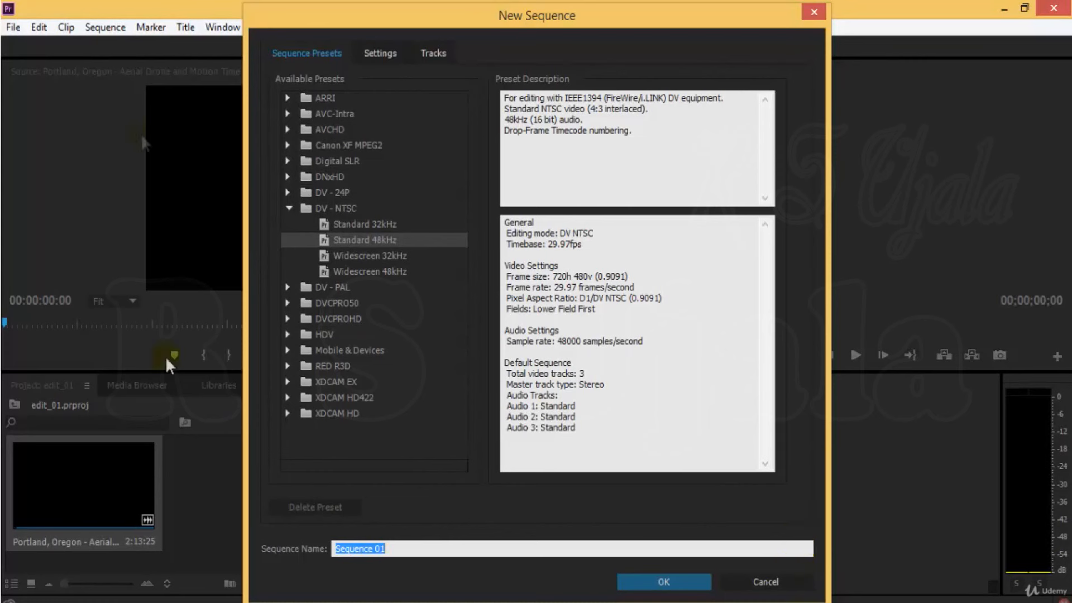
# Expand the ARRI 1080p presets, look through the first few, and select ARRI 1080p 23.976
pyautogui.click(288, 98)
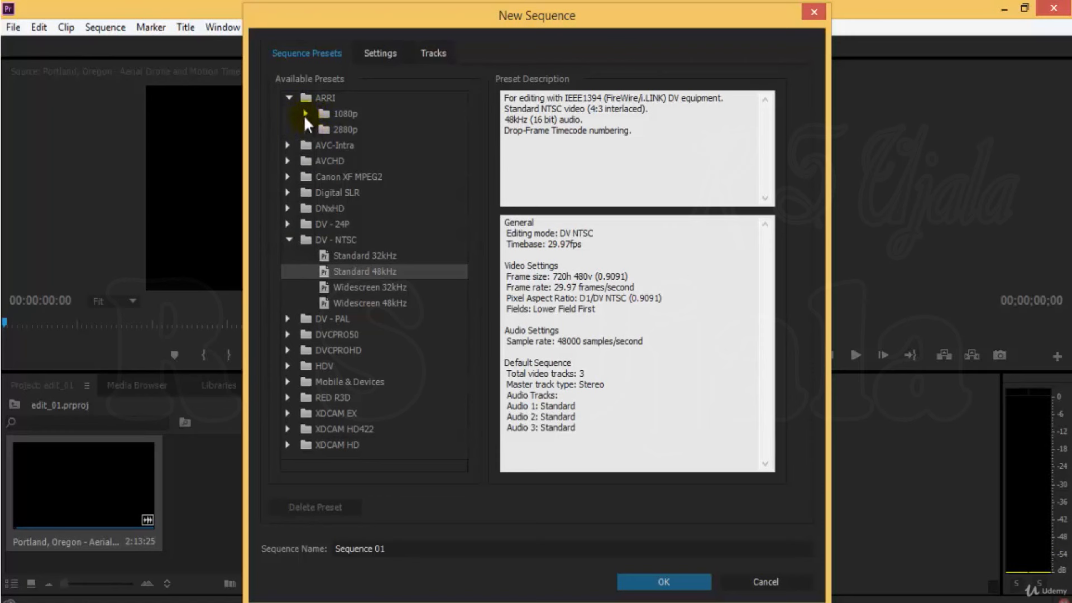
pyautogui.click(304, 114)
pyautogui.click(368, 131)
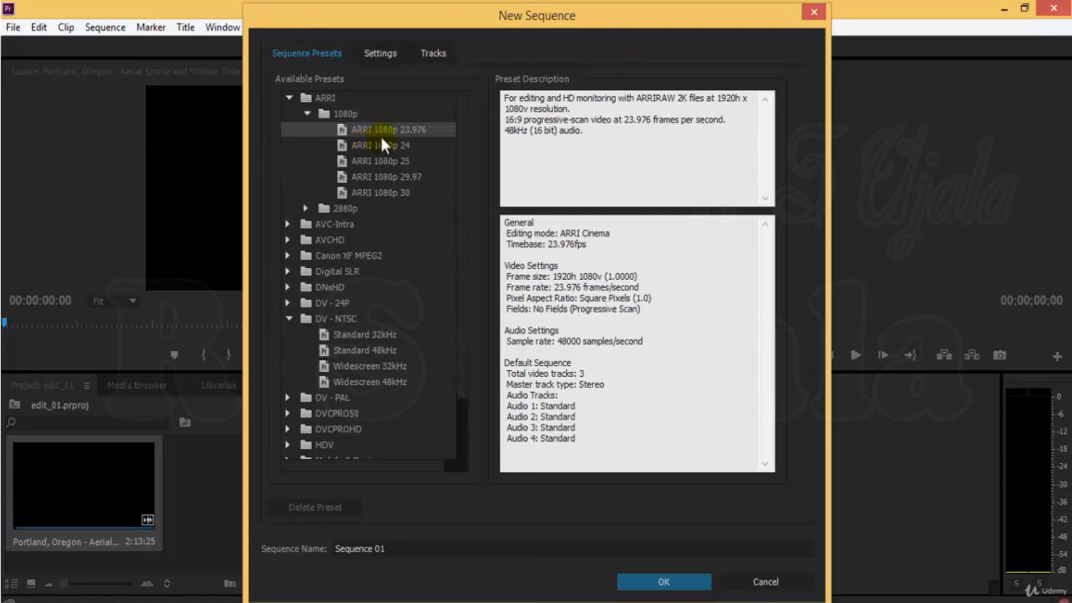
pyautogui.click(368, 143)
pyautogui.click(368, 129)
pyautogui.click(382, 145)
pyautogui.click(383, 155)
pyautogui.click(388, 132)
# Examine the intended footage, resolution, aspect ratio and scan type in the description of the ARRI 1080p 23.976 preset
pyautogui.moveTo(505, 98); pyautogui.dragTo(636, 101)
pyautogui.click(682, 114)
pyautogui.moveTo(715, 99); pyautogui.dragTo(747, 110)
pyautogui.click(742, 124)
pyautogui.click(748, 119)
pyautogui.click(741, 124)
pyautogui.click(610, 128)
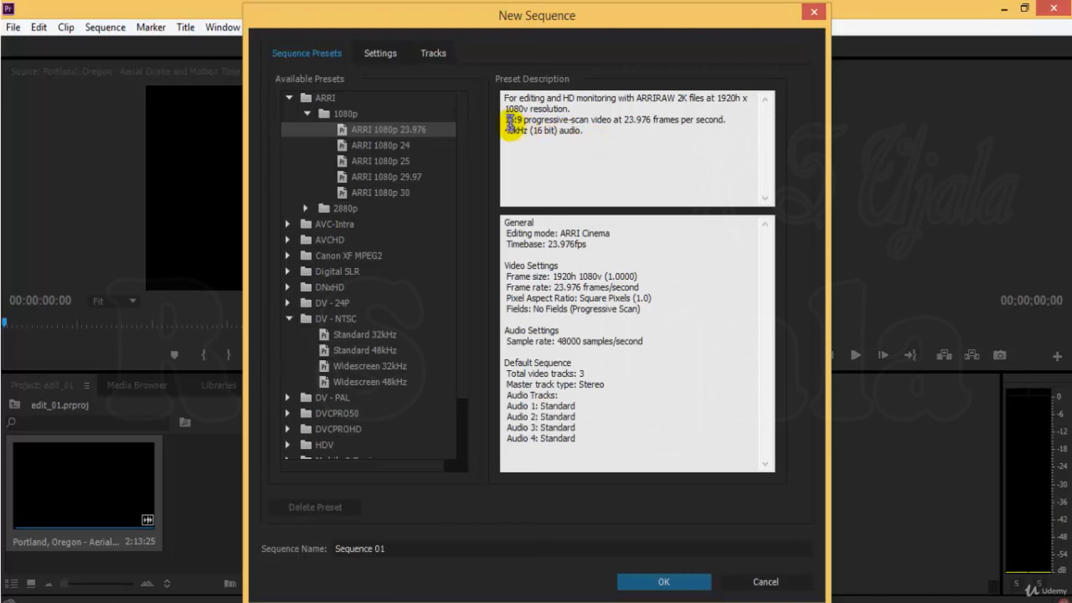
pyautogui.click(579, 126)
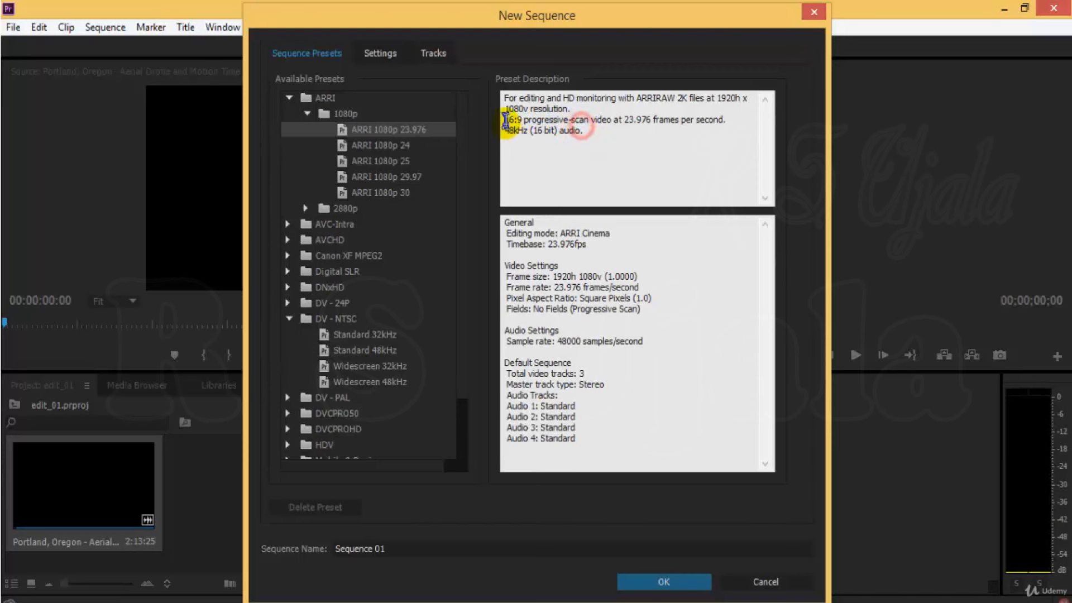
pyautogui.moveTo(504, 120); pyautogui.dragTo(586, 131)
pyautogui.click(607, 136)
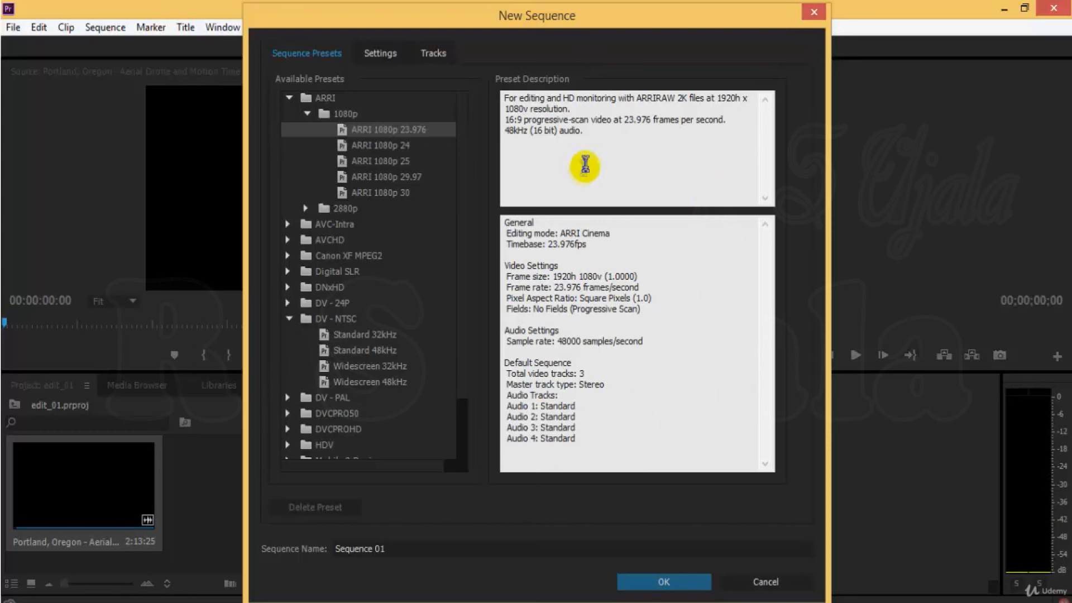
# Examine the frame rate and audio bit depth in the description of the ARRI 1080p 23.976 preset
pyautogui.moveTo(629, 119); pyautogui.dragTo(725, 136)
pyautogui.click(704, 129)
pyautogui.click(726, 138)
pyautogui.moveTo(536, 138); pyautogui.dragTo(579, 134)
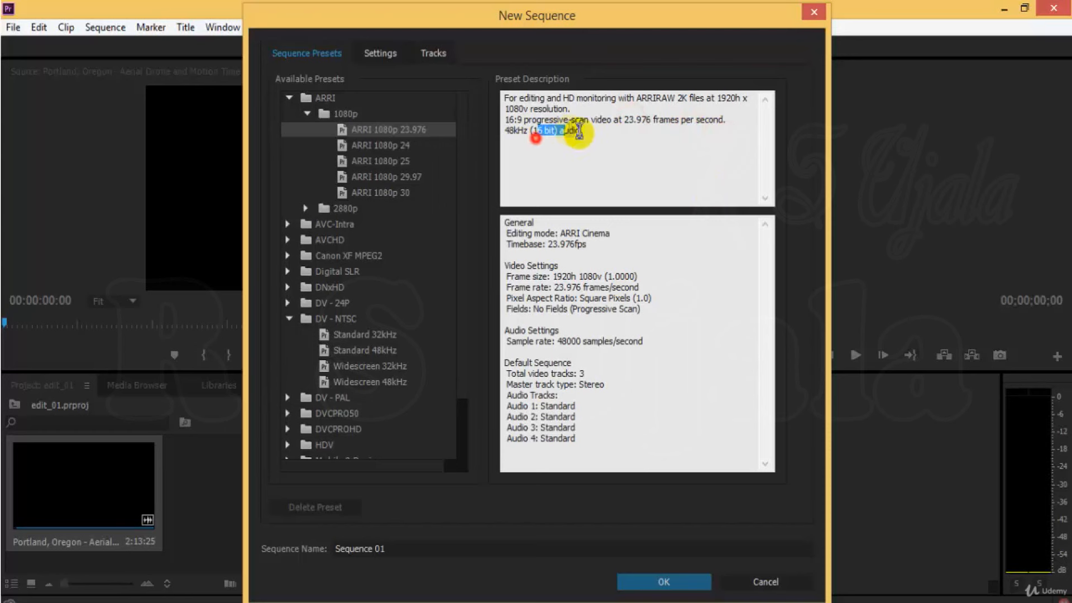
pyautogui.click(619, 144)
# Examine the preset's video settings: frame size, frame rate, pixel aspect ratio and fields
pyautogui.moveTo(534, 266); pyautogui.dragTo(635, 297)
pyautogui.click(614, 340)
pyautogui.moveTo(719, 296); pyautogui.dragTo(579, 298)
pyautogui.click(684, 313)
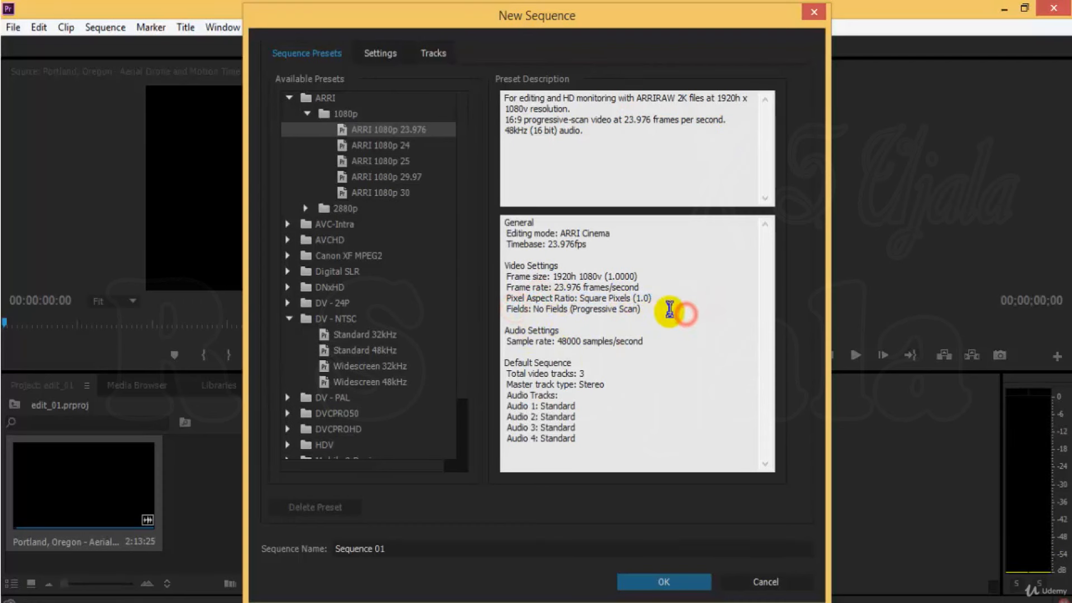
pyautogui.moveTo(668, 312); pyautogui.dragTo(533, 310)
pyautogui.click(662, 314)
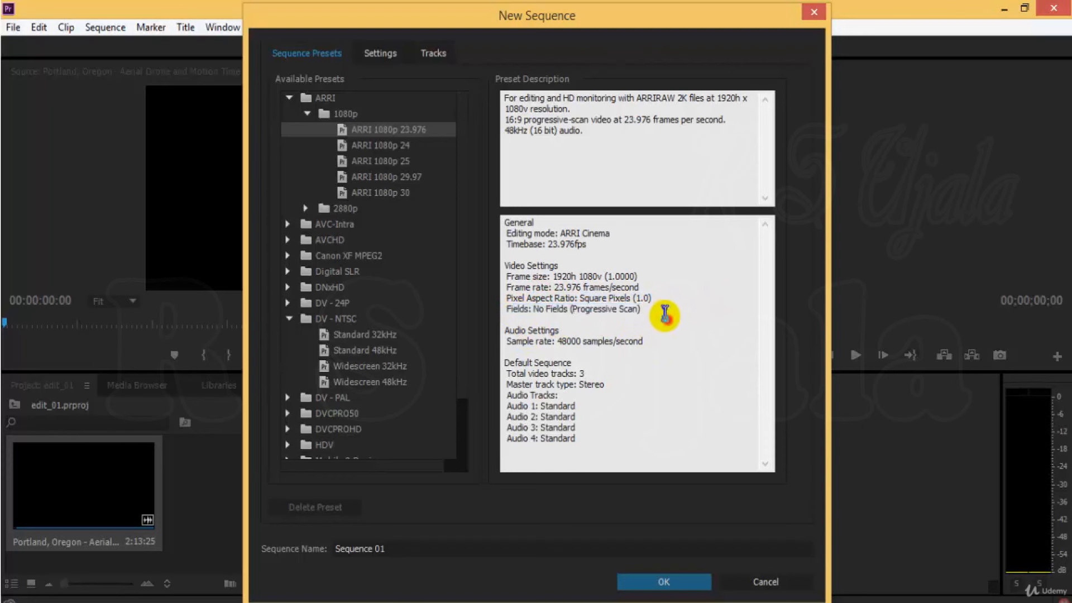
pyautogui.tripleClick(550, 310)
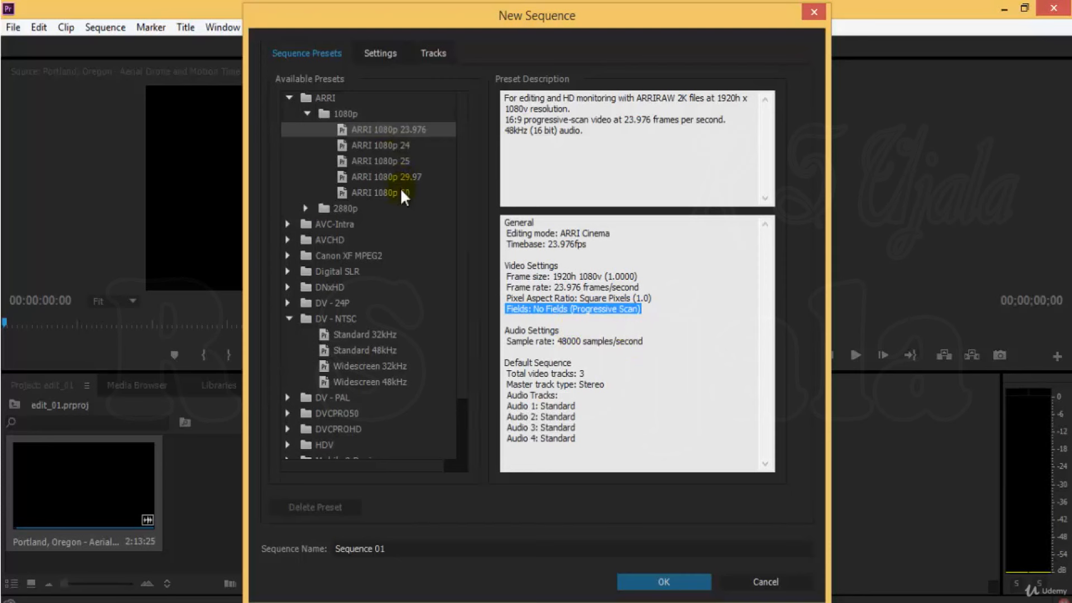
# Look at the ARRI 1080p 25 and ARRI 1080p 30 presets, and collapse the 1080p folder
pyautogui.click(371, 162)
pyautogui.click(337, 194)
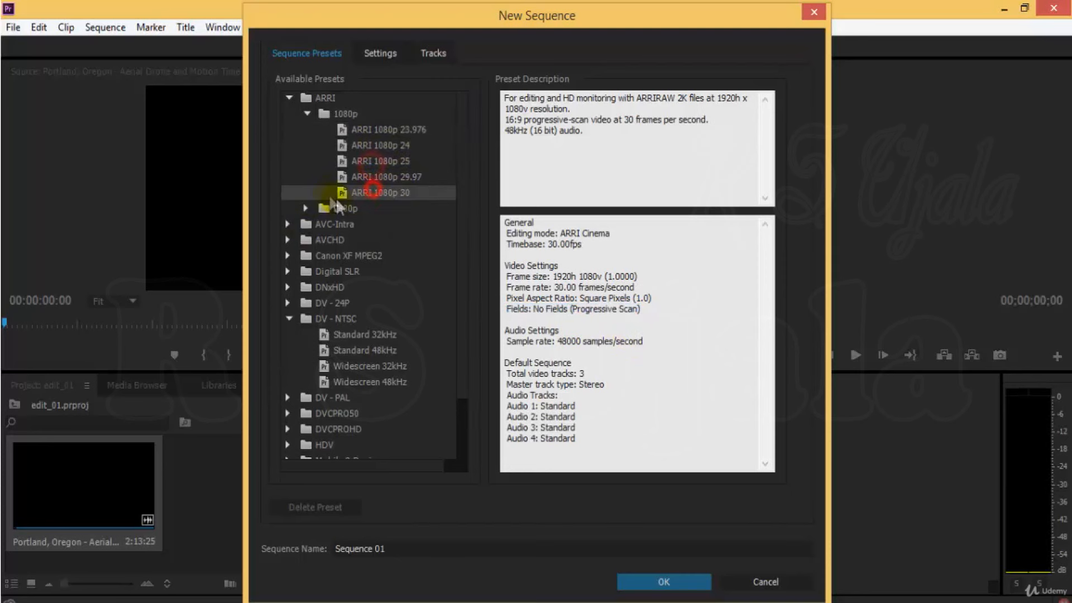
pyautogui.click(306, 114)
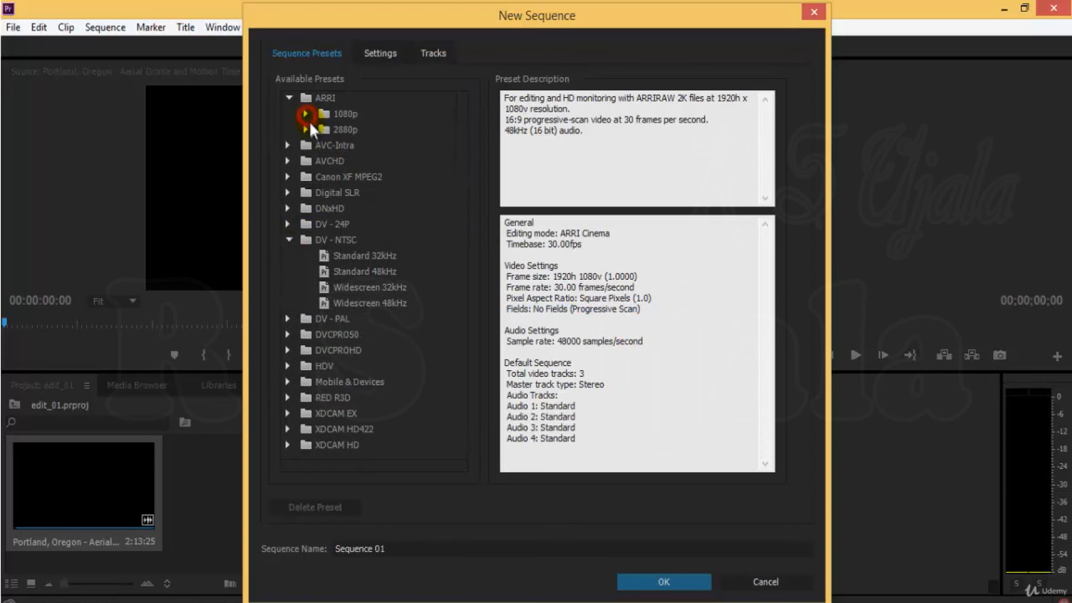
# Look into the AVC-Intra and DNxHD preset folders and collapse them again
pyautogui.click(287, 145)
pyautogui.click(286, 145)
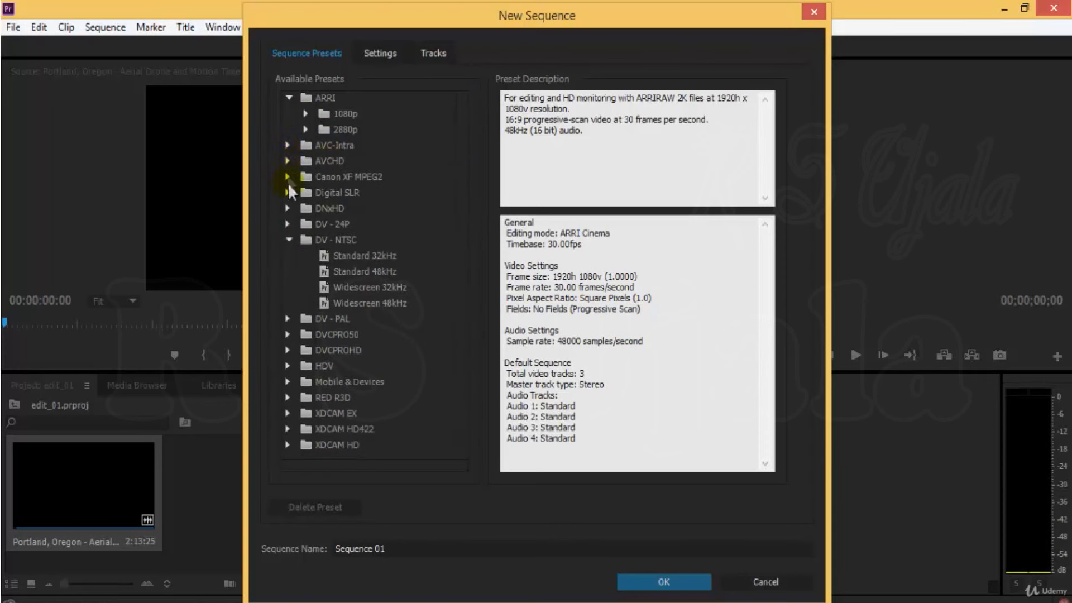
pyautogui.click(289, 210)
pyautogui.click(290, 208)
# Expand the 1080i folder of Canon XF MPEG2 and compare the 1080i25 and 1080i30 presets
pyautogui.click(287, 177)
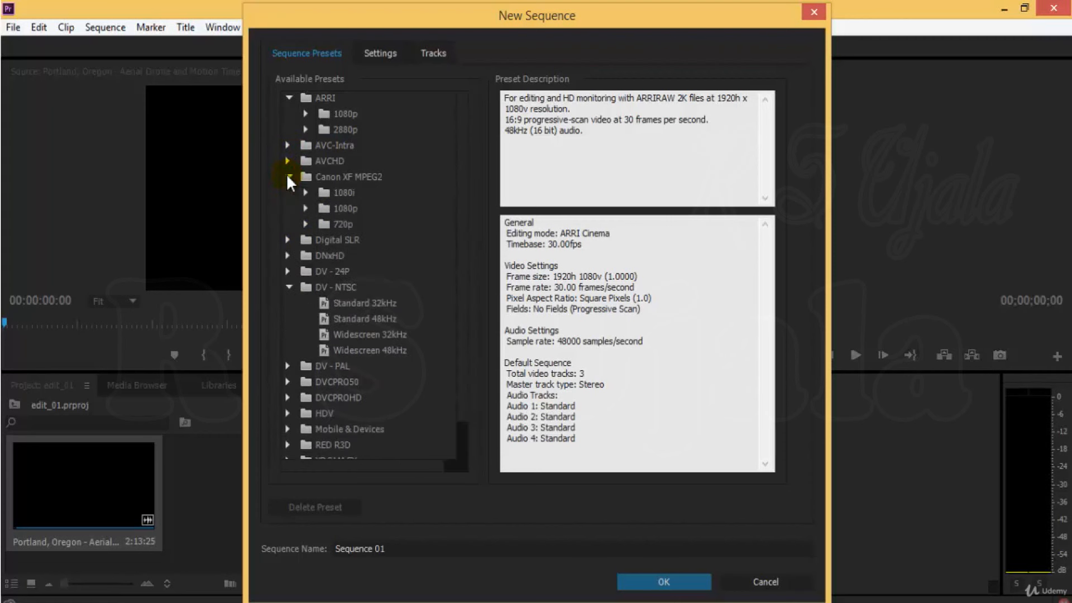
pyautogui.click(306, 193)
pyautogui.click(342, 208)
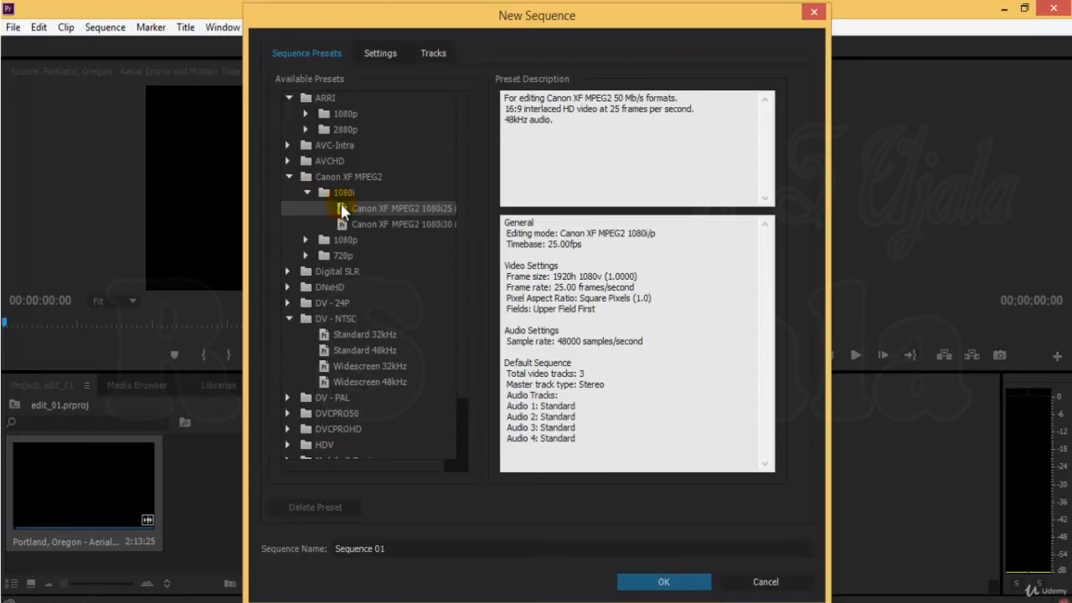
pyautogui.click(352, 176)
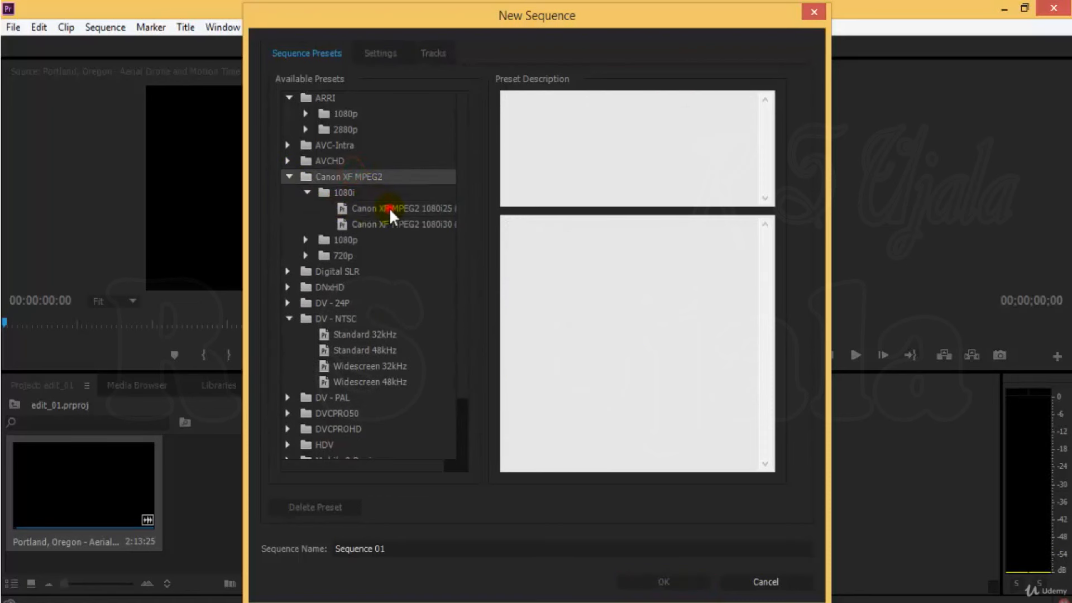
pyautogui.click(389, 209)
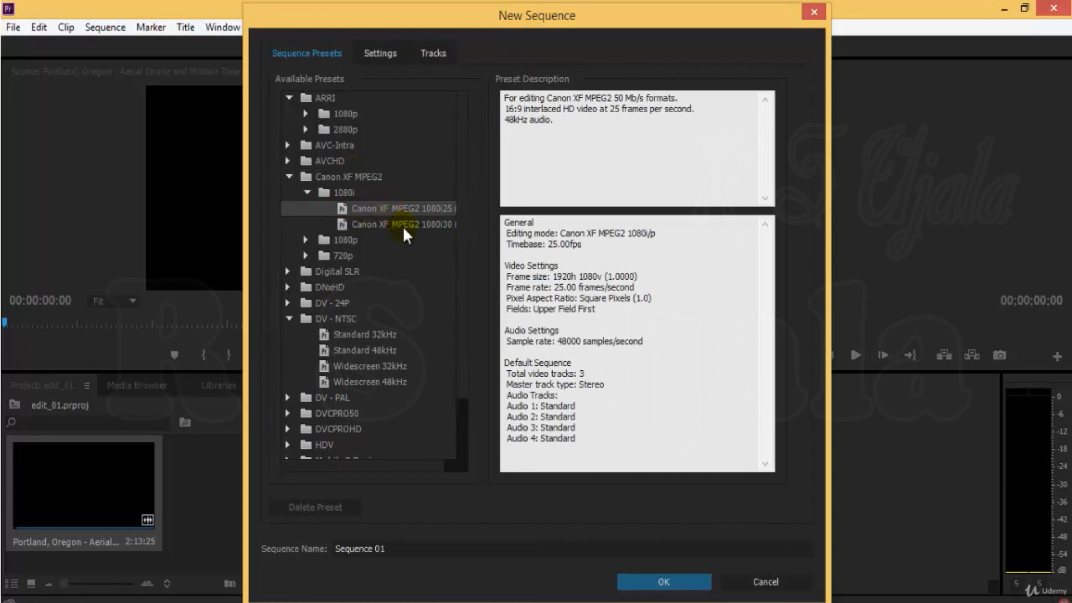
pyautogui.click(404, 225)
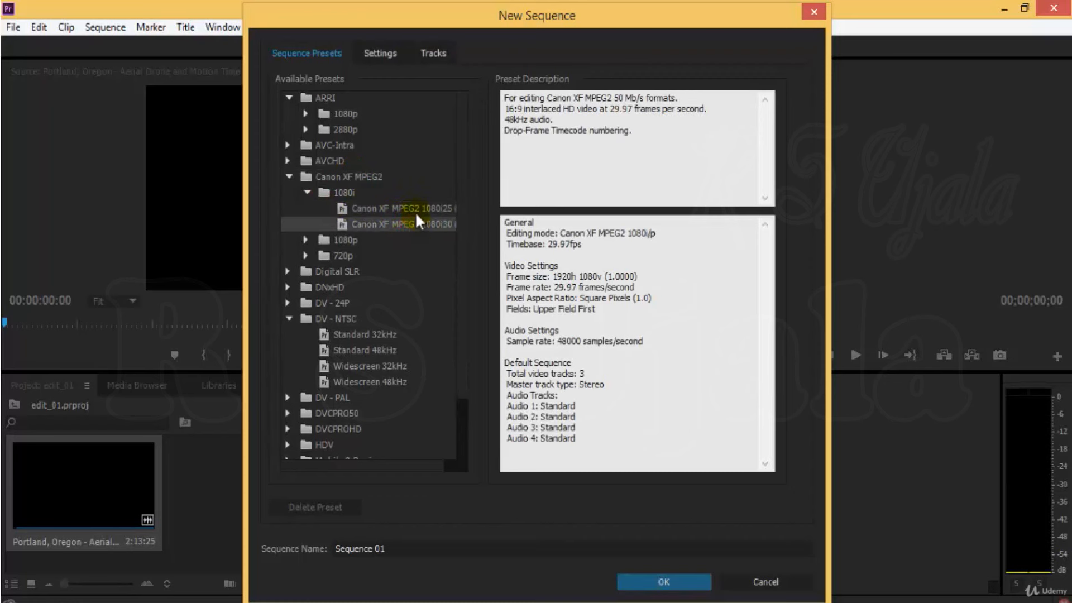
pyautogui.click(415, 212)
pyautogui.click(424, 222)
pyautogui.click(428, 208)
# Examine the editing mode and timebase of the Canon XF MPEG2 1080i25 preset
pyautogui.moveTo(510, 233); pyautogui.dragTo(641, 241)
pyautogui.click(637, 251)
pyautogui.moveTo(570, 253); pyautogui.dragTo(509, 244)
pyautogui.click(617, 251)
pyautogui.moveTo(617, 251); pyautogui.dragTo(533, 244)
pyautogui.click(626, 249)
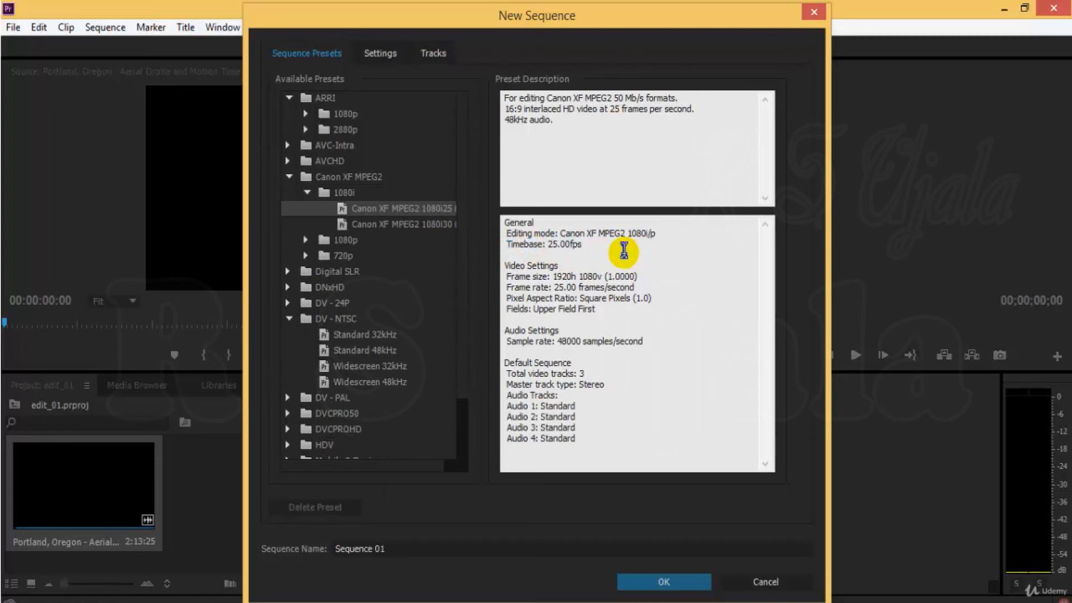
# Examine the frame size, frame rate and pixel aspect ratio of the Canon XF MPEG2 1080i25 preset
pyautogui.moveTo(516, 287); pyautogui.dragTo(651, 285)
pyautogui.click(657, 283)
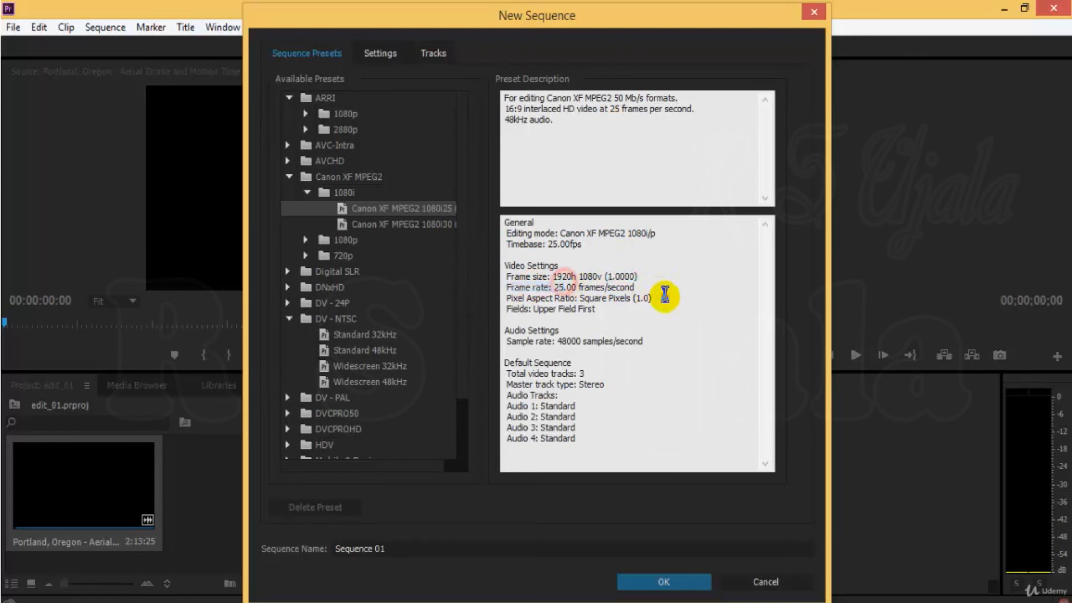
pyautogui.moveTo(578, 276); pyautogui.dragTo(686, 283)
pyautogui.moveTo(551, 297); pyautogui.dragTo(665, 297)
pyautogui.click(665, 297)
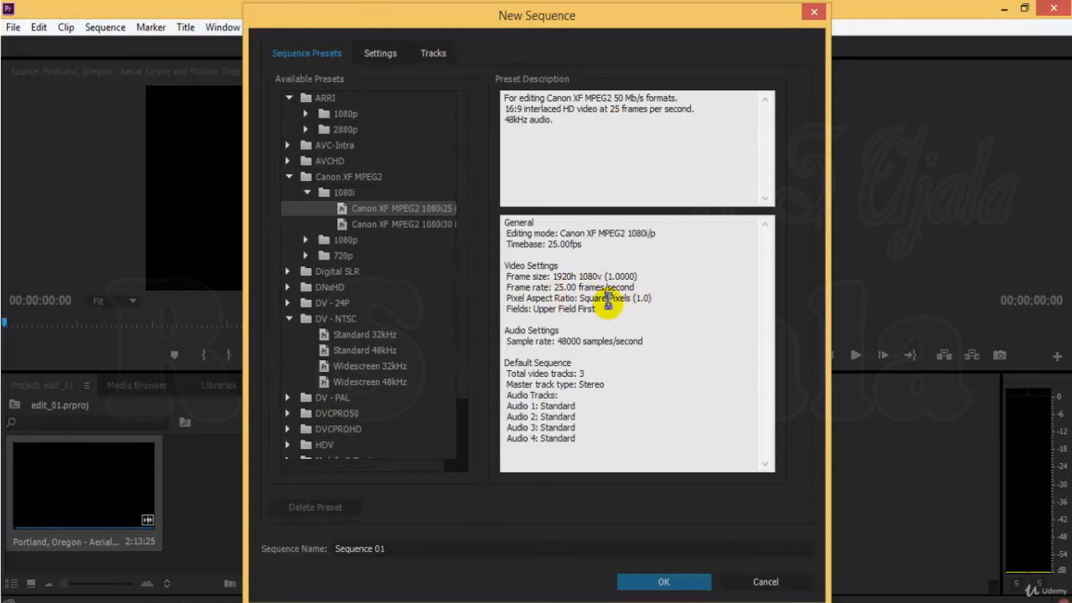
# Examine the field order in the video settings of the Canon XF MPEG2 1080i25 preset
pyautogui.moveTo(556, 301)
pyautogui.mouseDown()
pyautogui.moveTo(651, 296)
pyautogui.moveTo(530, 296)
pyautogui.mouseUp()
pyautogui.click(617, 321)
pyautogui.moveTo(617, 321); pyautogui.dragTo(502, 308)
pyautogui.click(625, 320)
pyautogui.moveTo(612, 313); pyautogui.dragTo(531, 309)
pyautogui.click(507, 311)
pyautogui.click(617, 313)
pyautogui.click(615, 313)
pyautogui.moveTo(605, 310); pyautogui.dragTo(505, 309)
pyautogui.click(550, 326)
pyautogui.moveTo(612, 314); pyautogui.dragTo(510, 310)
pyautogui.click(612, 334)
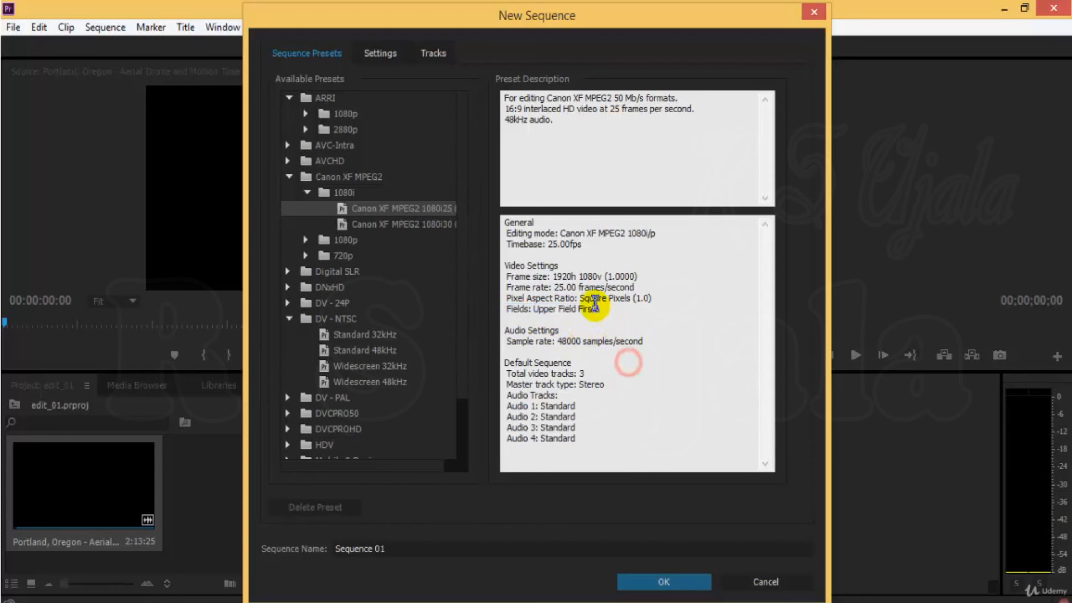
pyautogui.moveTo(607, 315); pyautogui.dragTo(505, 318)
pyautogui.click(610, 311)
pyautogui.moveTo(610, 311); pyautogui.dragTo(510, 304)
pyautogui.click(637, 324)
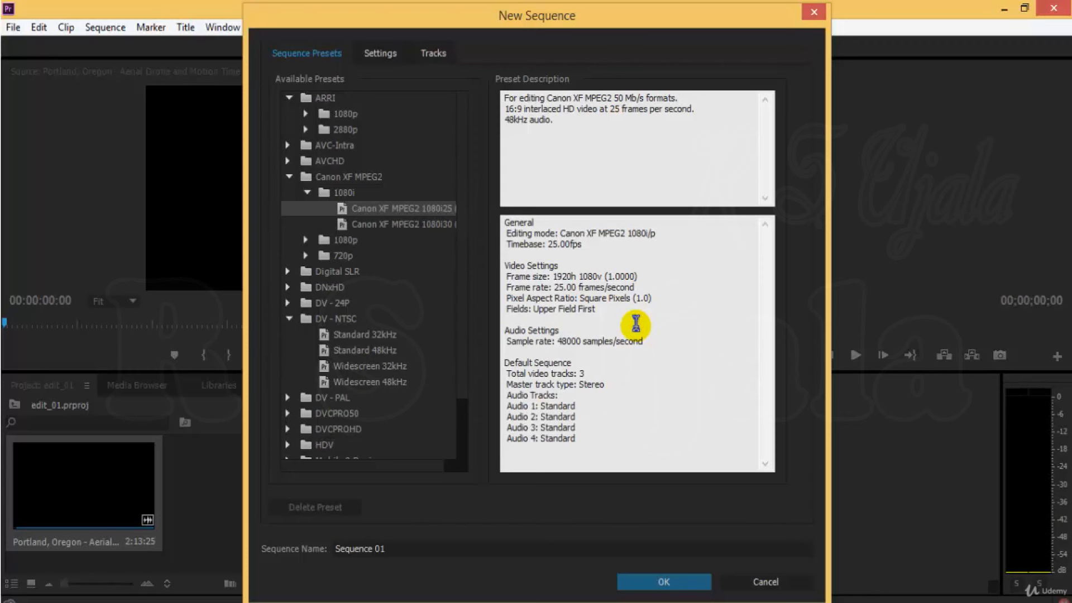
# Expand the 1080p folder of Digital SLR and look at the DSLR 1080p24 preset
pyautogui.click(287, 271)
pyautogui.click(345, 286)
pyautogui.click(305, 286)
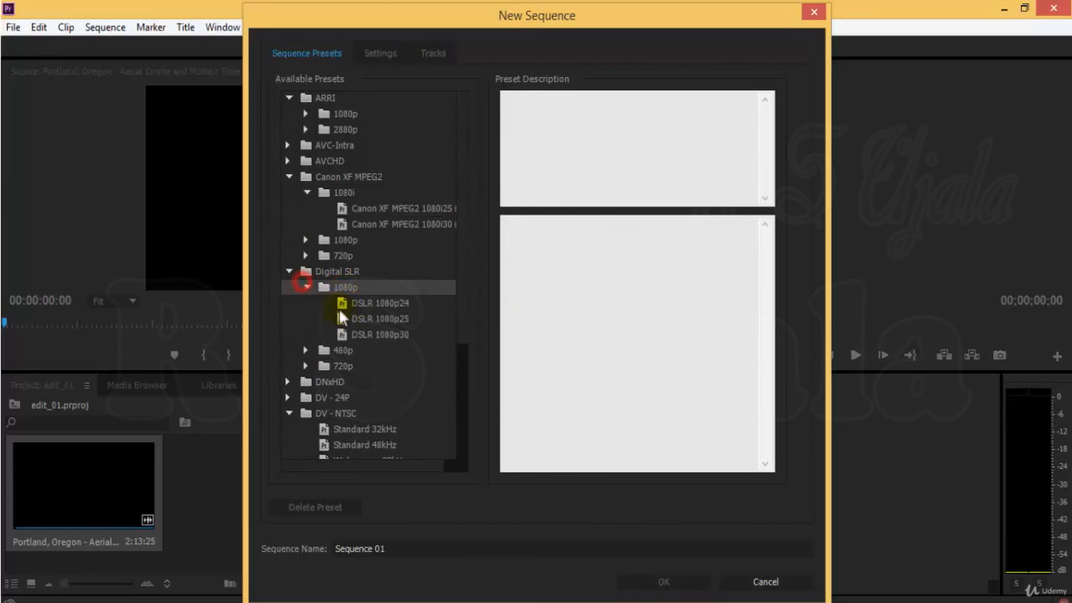
pyautogui.click(359, 303)
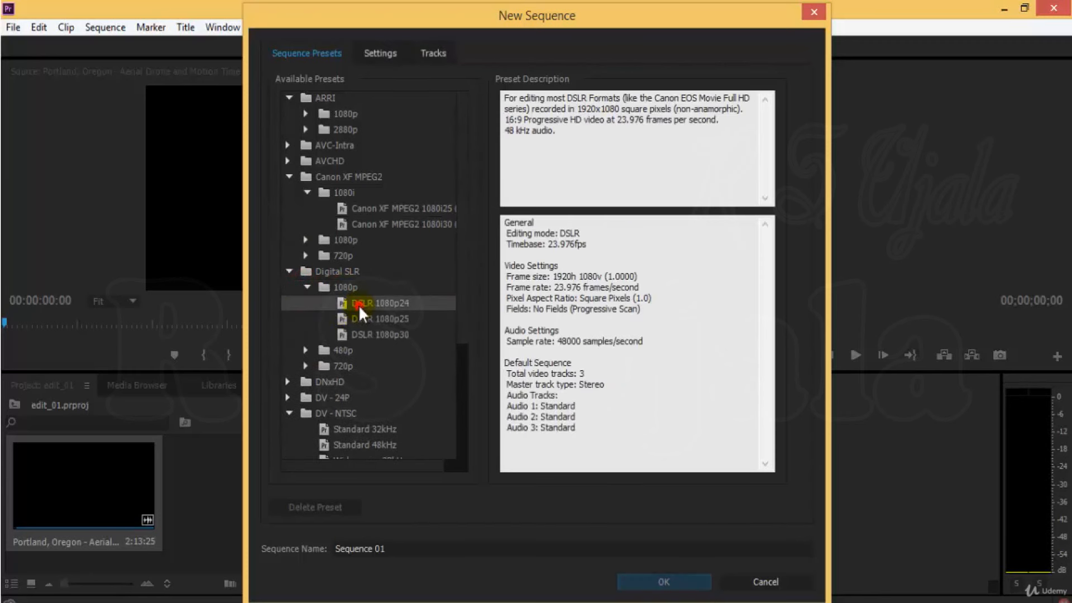
# Look at the DSLR 640x480p50 and DSLR 720p24 @ 23.976 presets, and collapse the Digital SLR folder
pyautogui.click(306, 349)
pyautogui.click(395, 366)
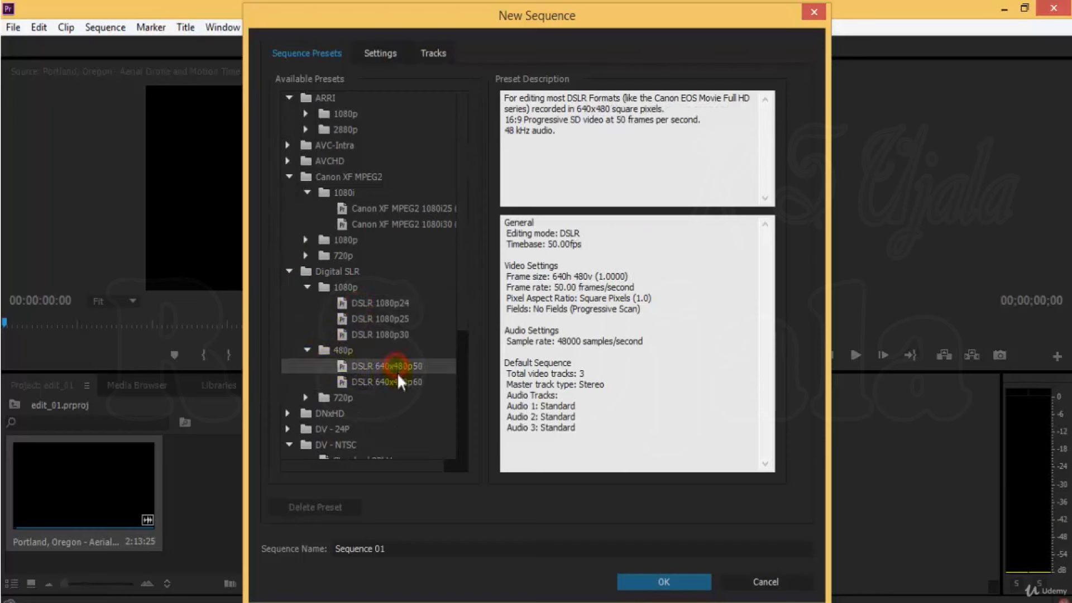
pyautogui.click(305, 396)
pyautogui.click(378, 412)
pyautogui.scroll(-3, 381, 407)
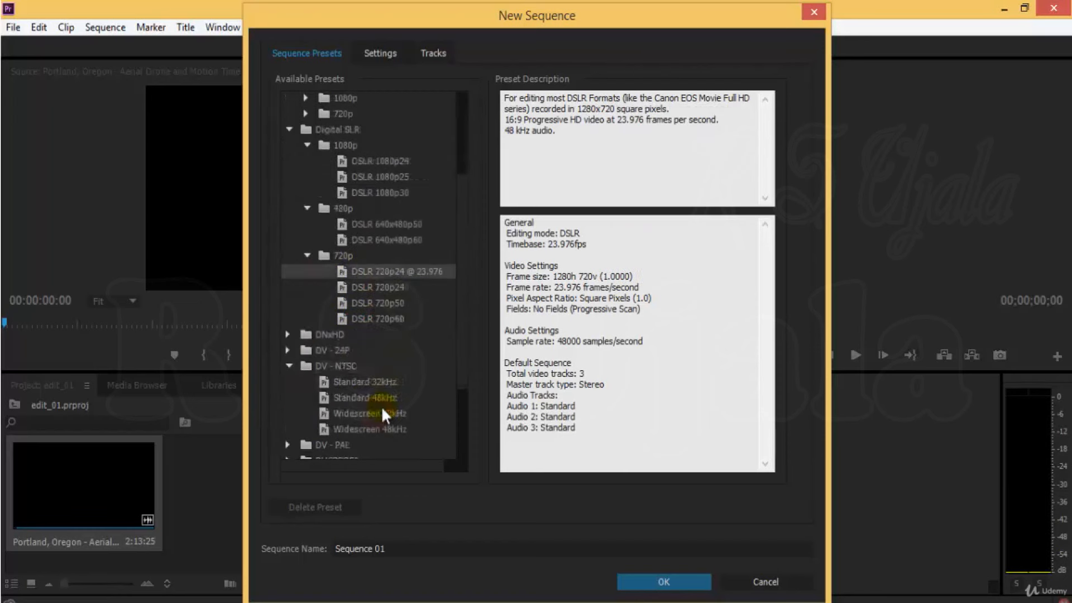
pyautogui.click(397, 224)
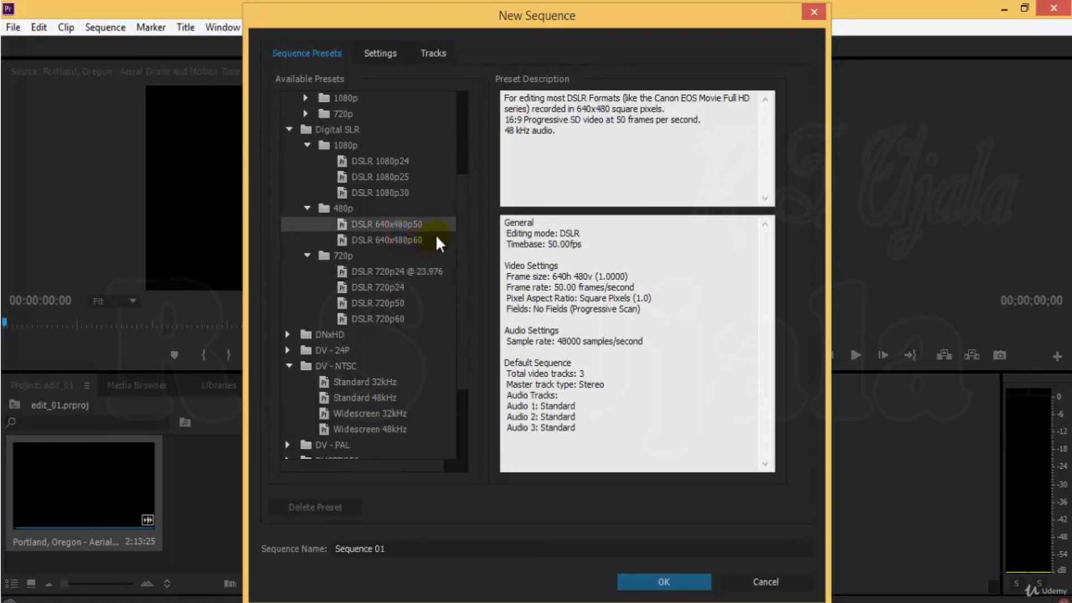
pyautogui.click(289, 129)
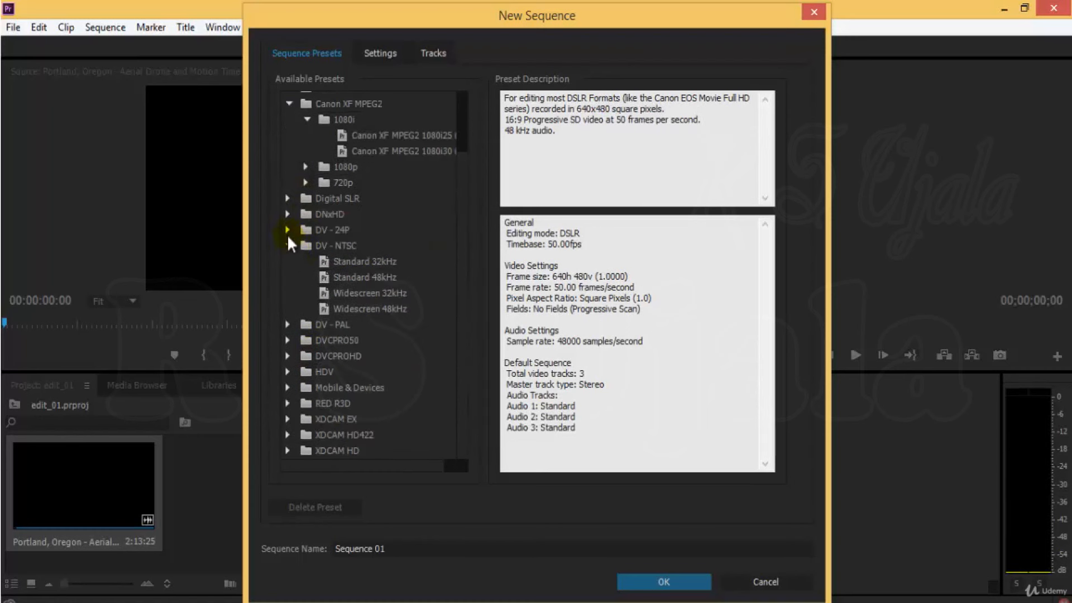
# Expand the DV - 24P folder and compare its Standard 32kHz and Standard 48kHz presets
pyautogui.click(288, 231)
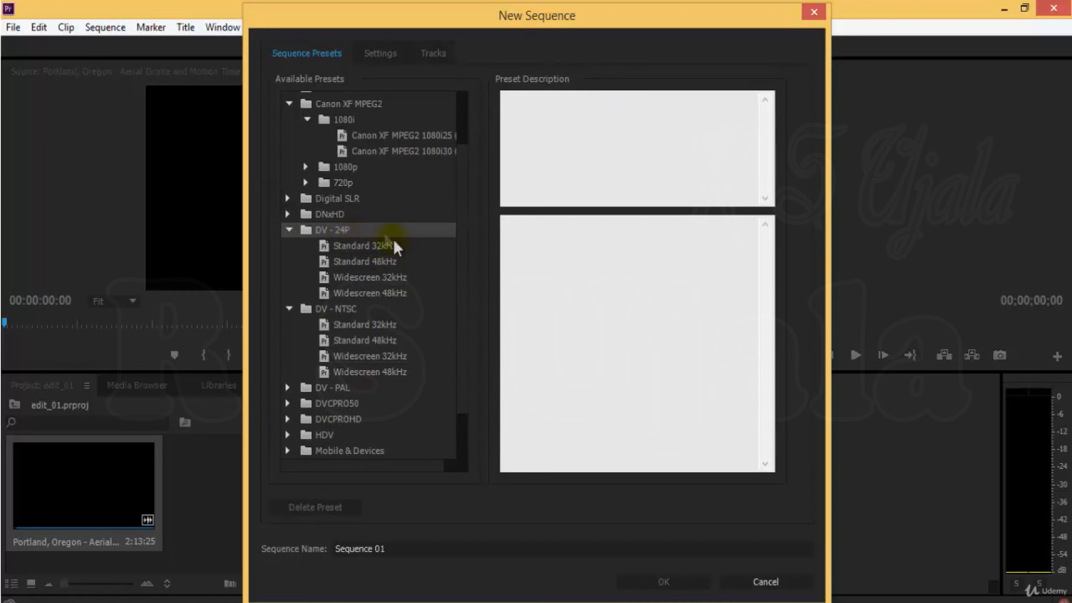
pyautogui.click(389, 247)
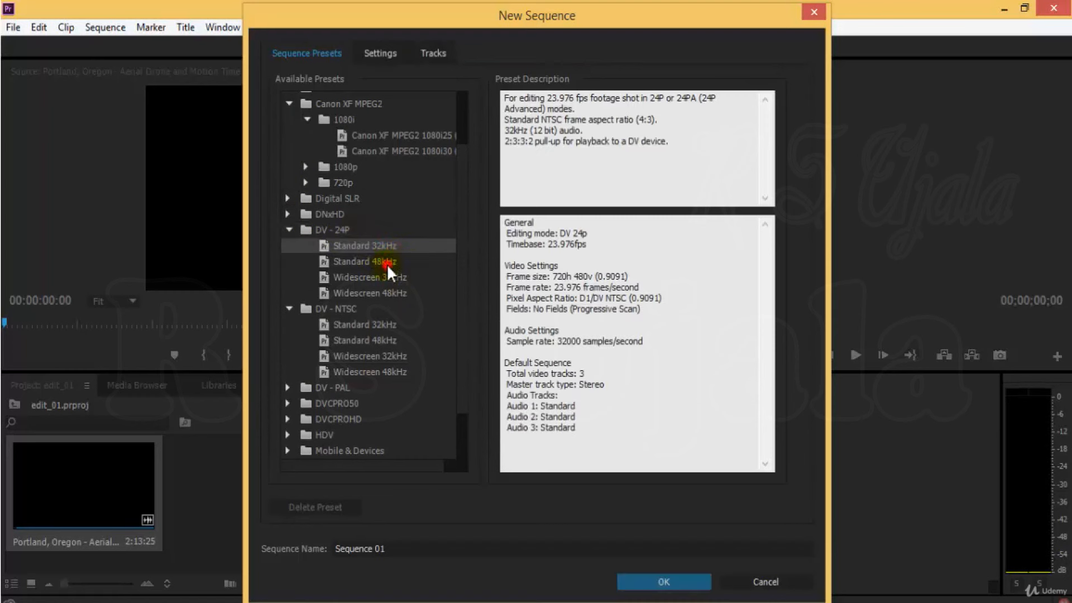
pyautogui.click(387, 263)
pyautogui.click(368, 243)
pyautogui.click(370, 261)
pyautogui.click(370, 241)
pyautogui.click(367, 255)
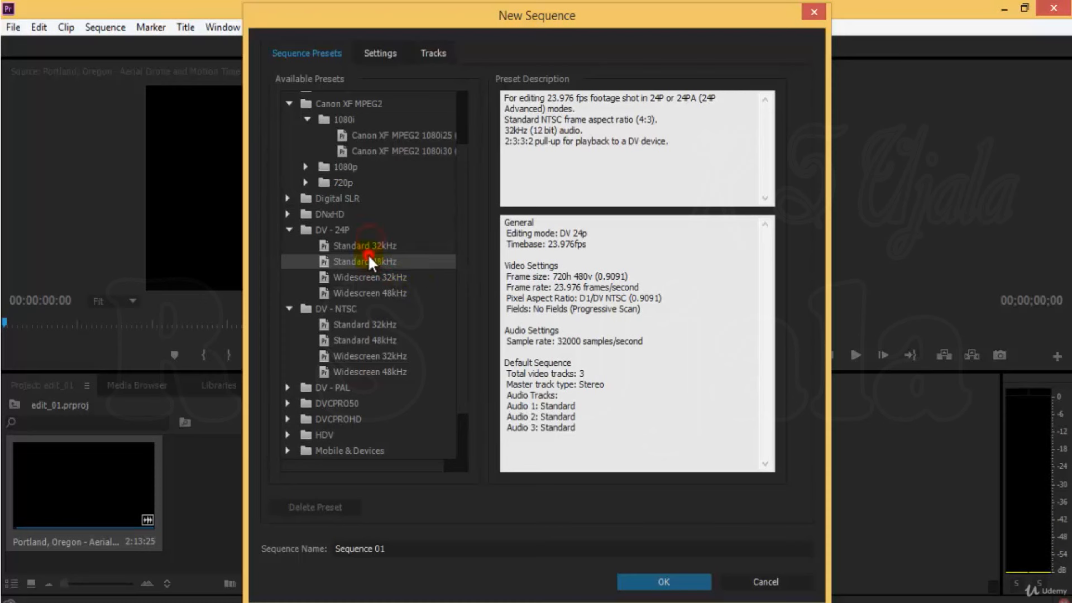
pyautogui.click(369, 244)
pyautogui.click(369, 257)
pyautogui.click(370, 249)
pyautogui.click(374, 259)
pyautogui.click(376, 251)
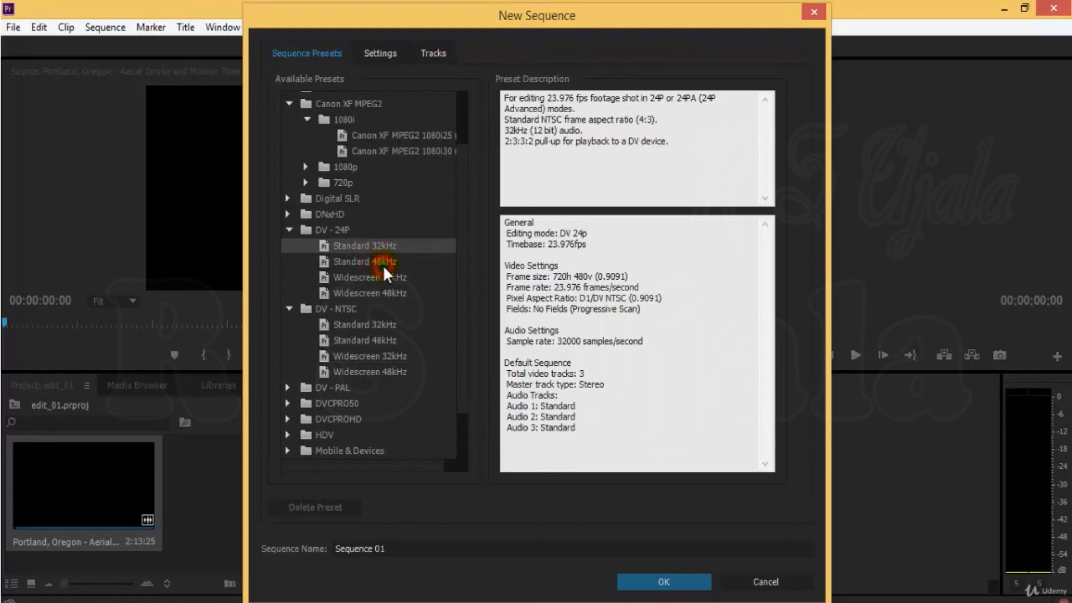
pyautogui.click(383, 265)
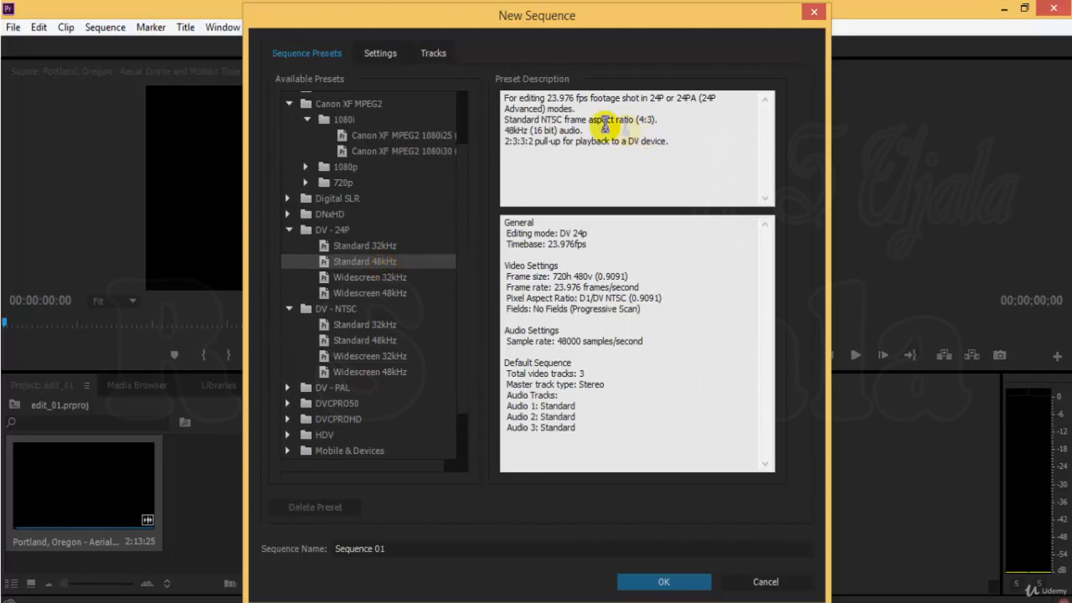
# Examine the aspect ratio and the Standard NTSC wording in the description of the DV - 24P Standard 48kHz preset
pyautogui.moveTo(565, 120)
pyautogui.mouseDown()
pyautogui.moveTo(677, 127)
pyautogui.moveTo(566, 119)
pyautogui.mouseUp()
pyautogui.tripleClick(655, 159)
pyautogui.click(678, 134)
pyautogui.moveTo(677, 119); pyautogui.dragTo(589, 119)
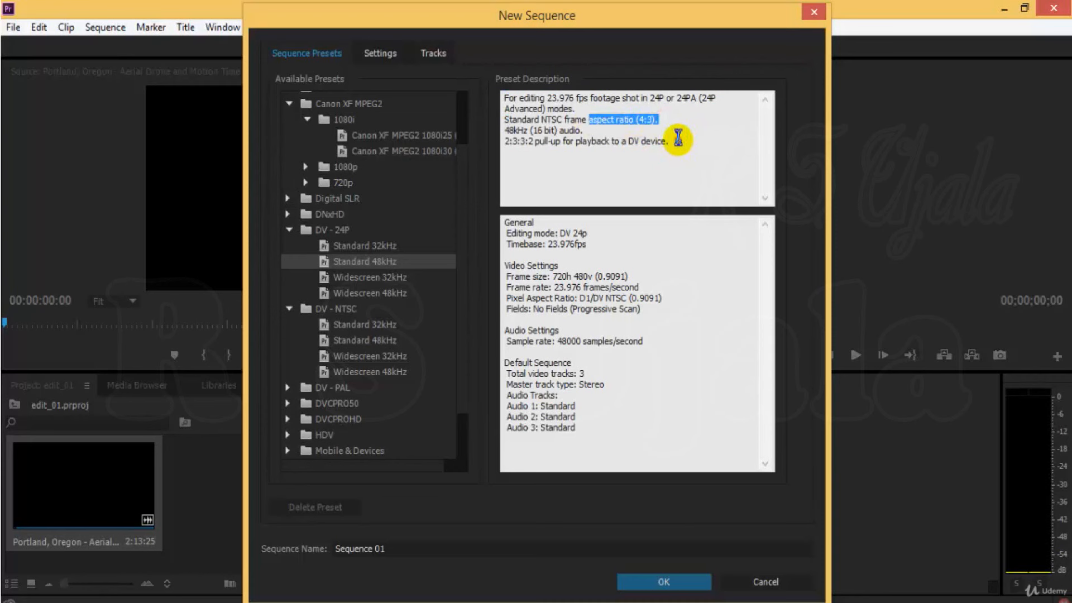
pyautogui.click(679, 141)
pyautogui.moveTo(550, 119); pyautogui.dragTo(505, 118)
pyautogui.click(709, 136)
pyautogui.click(675, 148)
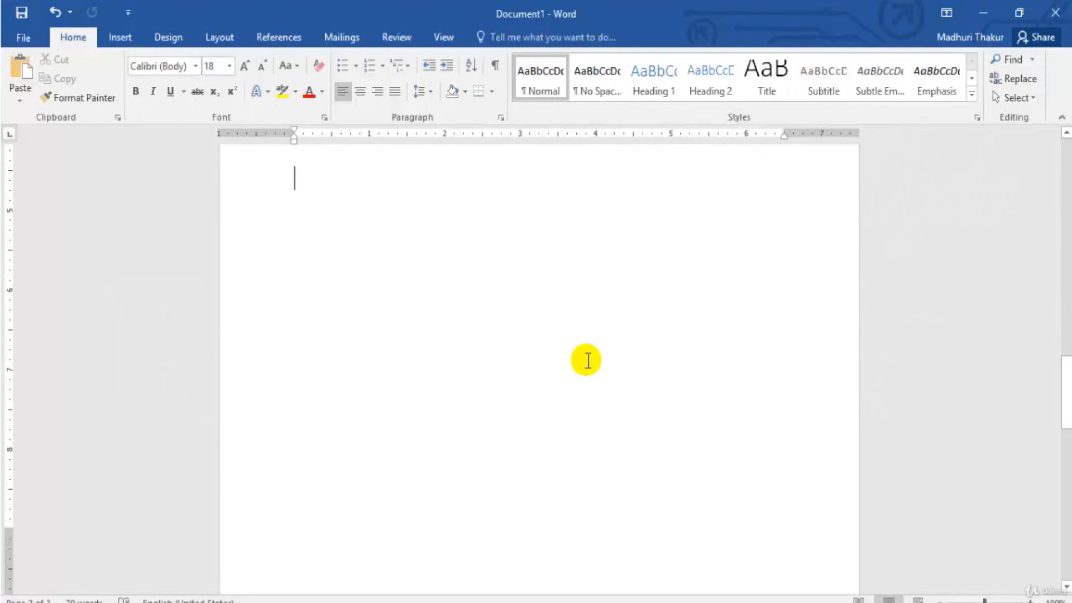
# Switch to the Word document and begin the definition of NTSC with "NTSC – National Television"
pyautogui.write('NTSC -')
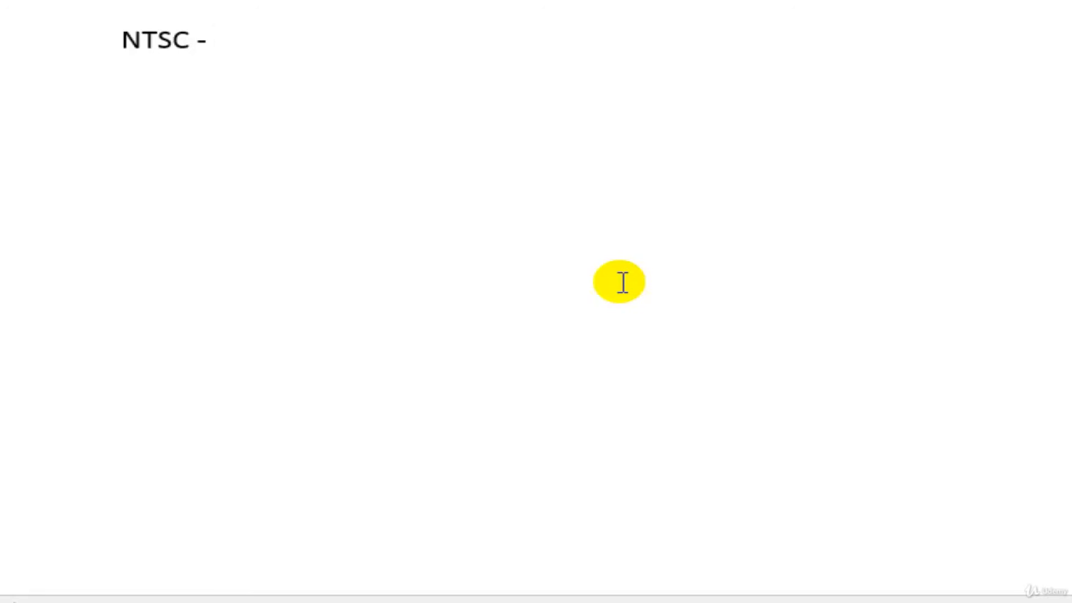
pyautogui.write('National')
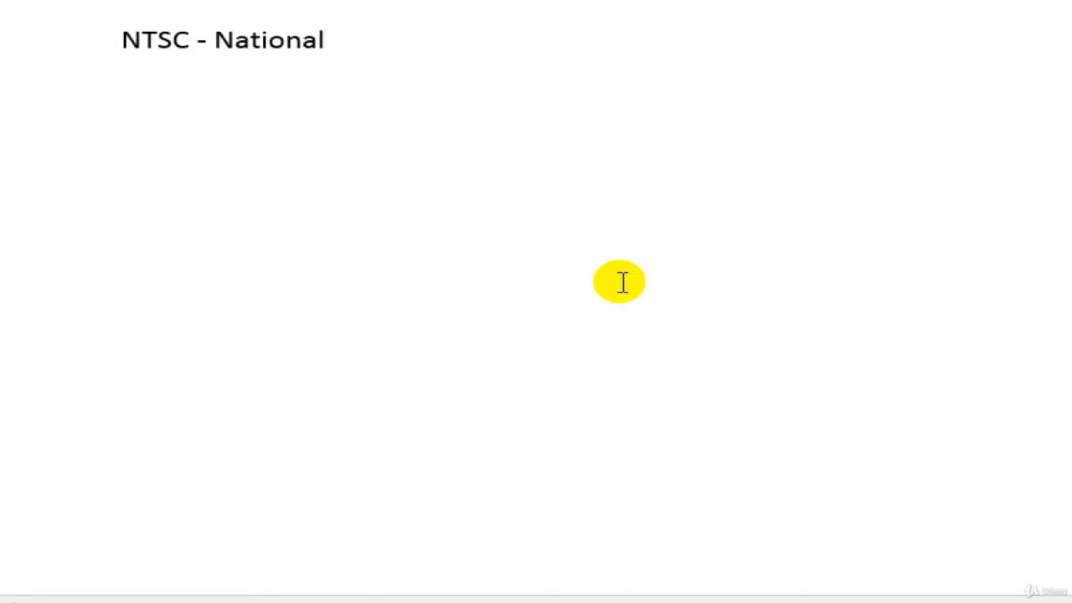
pyautogui.write(' Televisio')
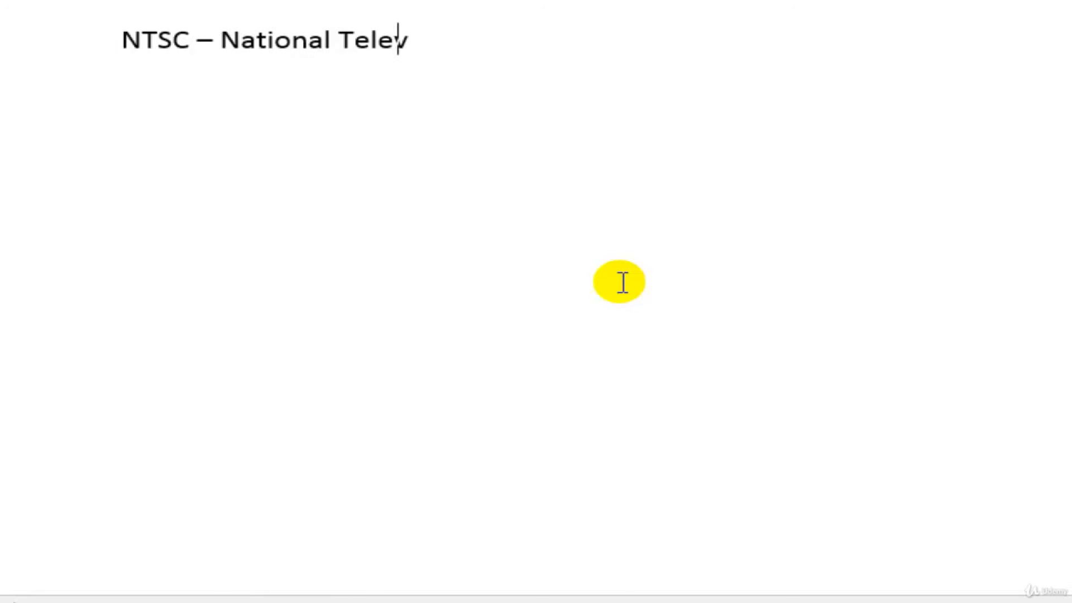
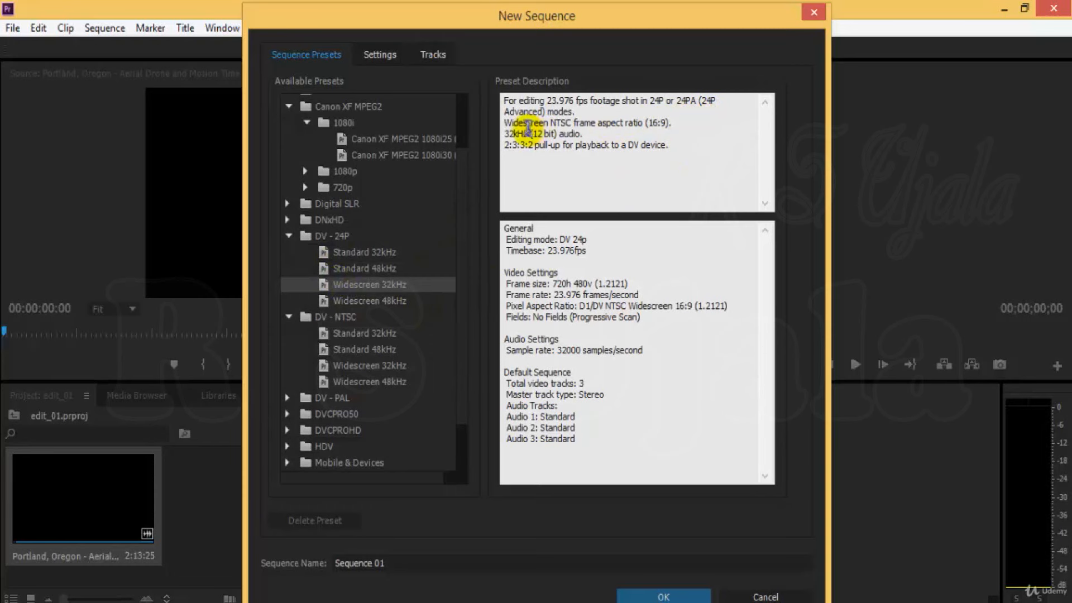
# Back in Premiere Pro, examine the widescreen aspect ratio in the description of the DV - 24P Widescreen 32kHz preset
pyautogui.moveTo(505, 123); pyautogui.dragTo(608, 114)
pyautogui.click(687, 118)
pyautogui.click(638, 141)
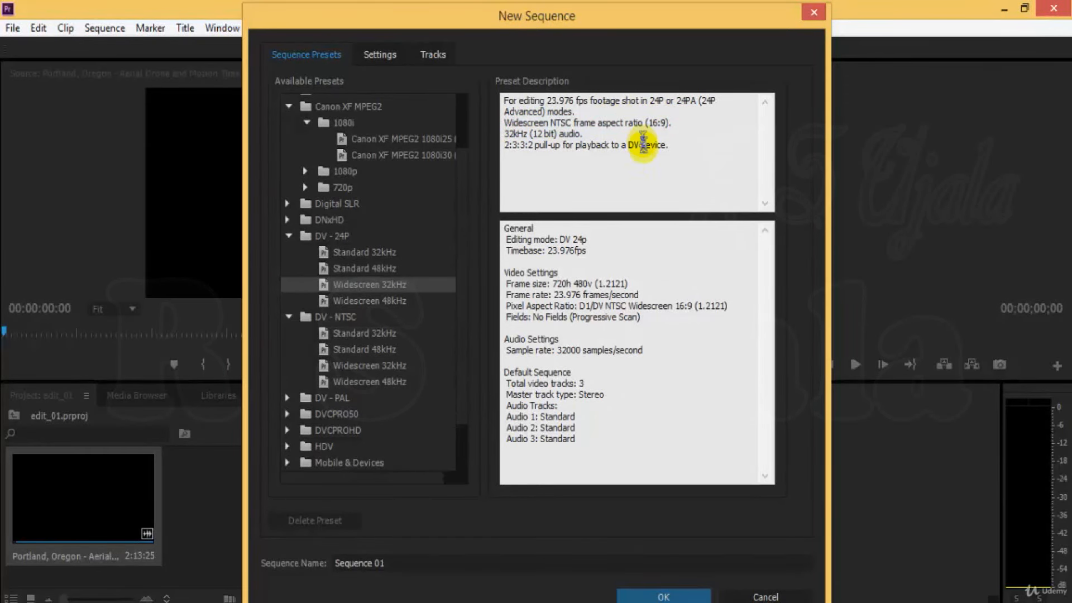
# Compare the four DV - NTSC presets, from Standard 32kHz to Widescreen 48kHz
pyautogui.click(372, 334)
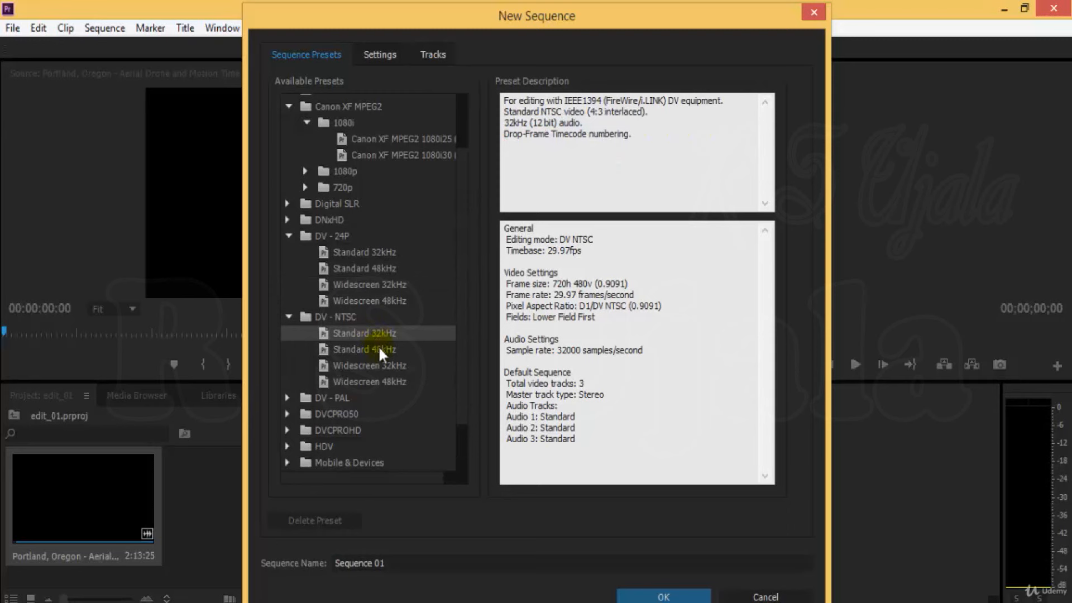
pyautogui.click(380, 349)
pyautogui.click(391, 364)
pyautogui.click(398, 382)
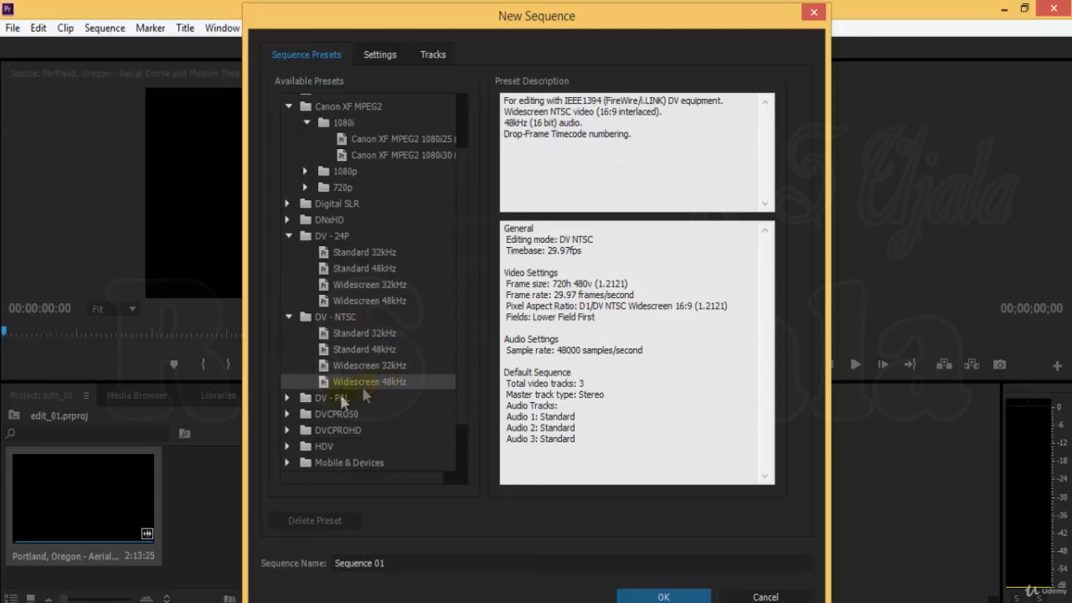
# Expand the DV - PAL folder, compare its Standard 32kHz and 48kHz presets, and examine the 32kHz preset's frame size
pyautogui.click(287, 397)
pyautogui.click(352, 396)
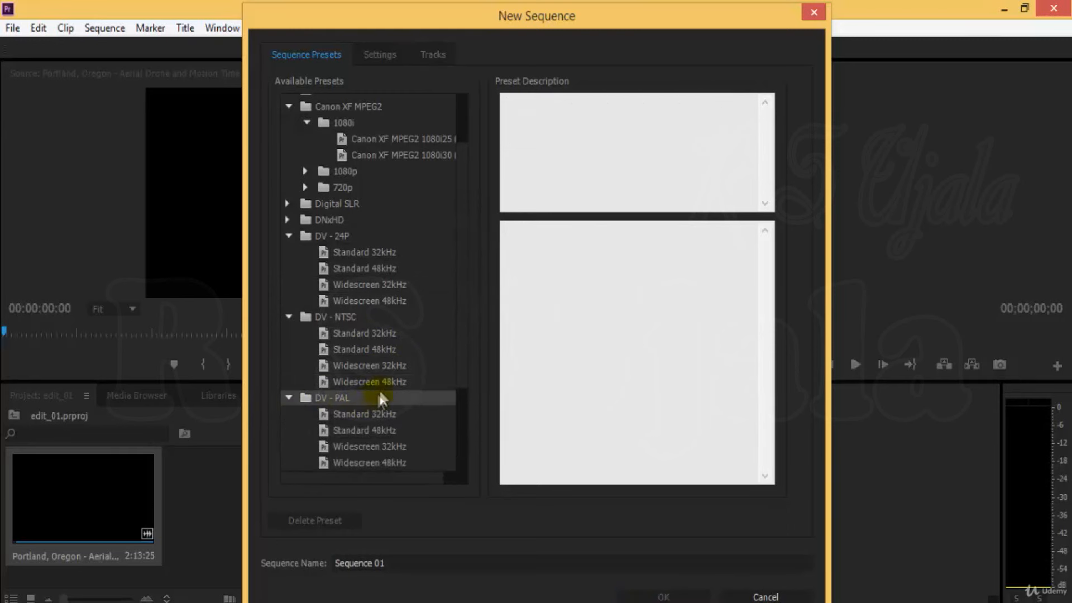
pyautogui.scroll(-2, 379, 379)
pyautogui.click(378, 317)
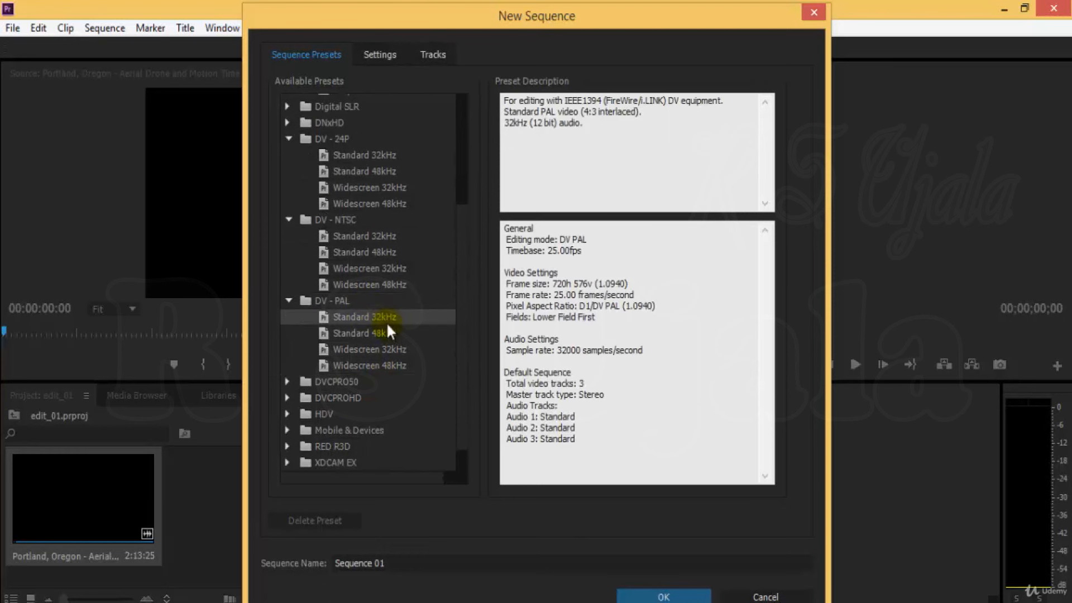
pyautogui.click(393, 333)
pyautogui.click(405, 317)
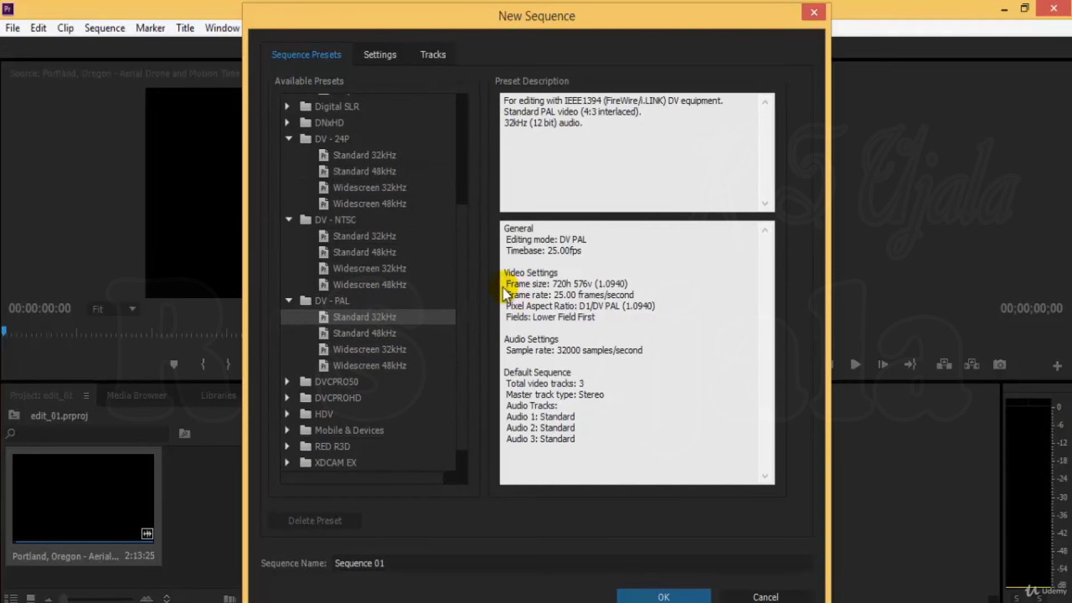
pyautogui.moveTo(506, 282); pyautogui.dragTo(593, 280)
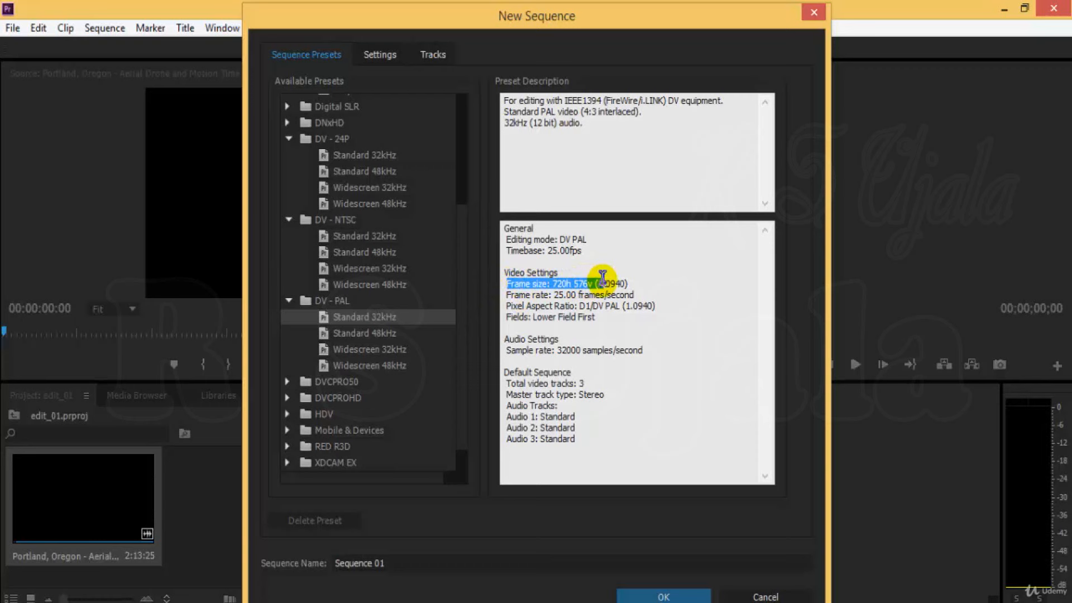
# Examine the frame rate, pixel aspect ratio and field order of the DV - PAL Standard 32kHz preset
pyautogui.click(607, 282)
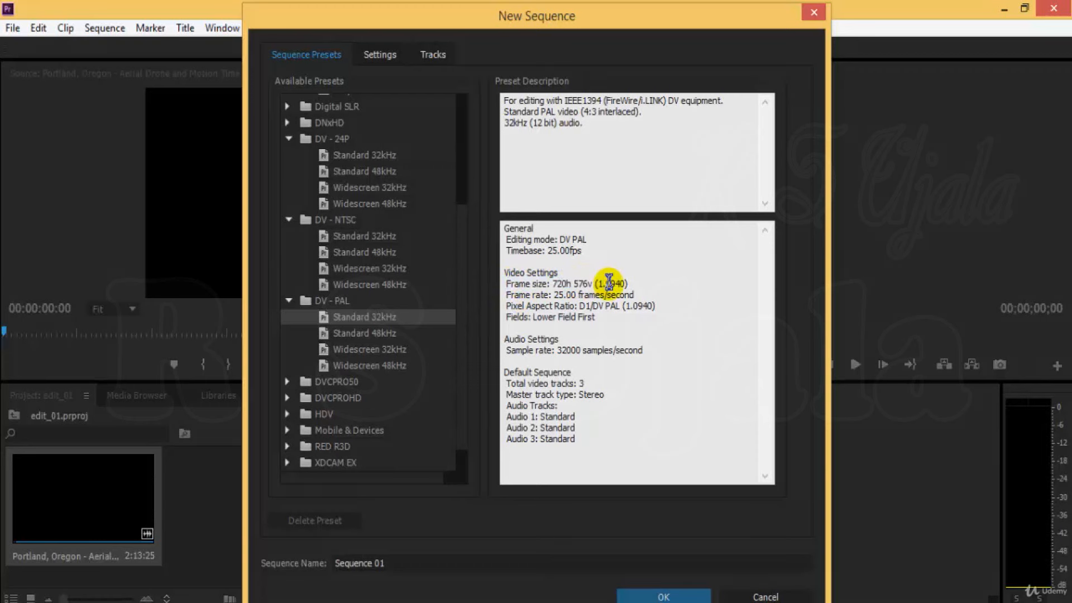
pyautogui.moveTo(511, 294); pyautogui.dragTo(617, 294)
pyautogui.click(664, 298)
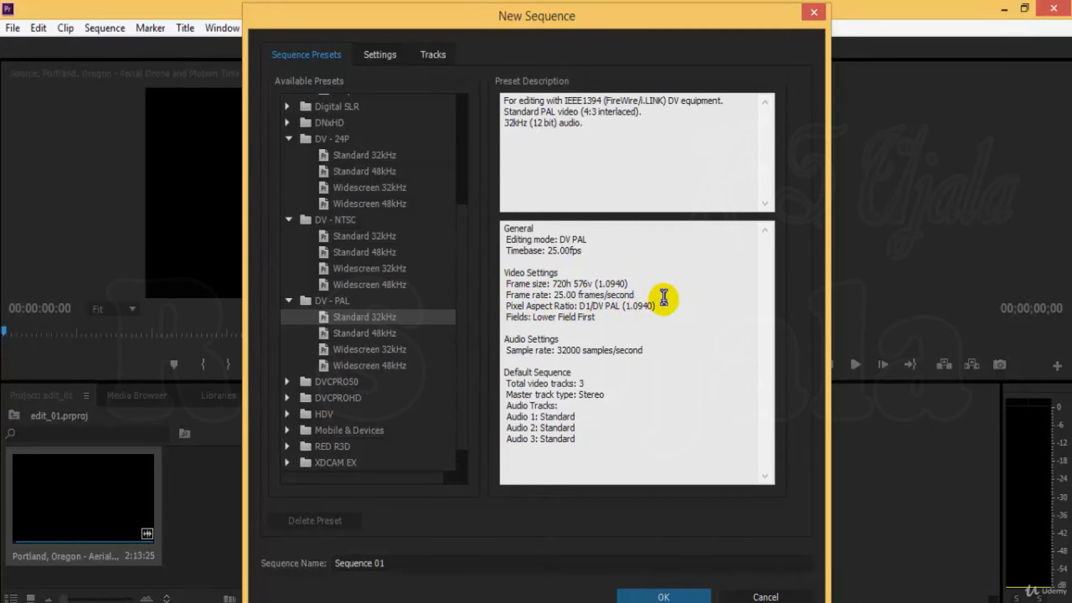
pyautogui.moveTo(578, 306)
pyautogui.mouseDown()
pyautogui.moveTo(662, 303)
pyautogui.moveTo(560, 305)
pyautogui.mouseUp()
pyautogui.click(672, 304)
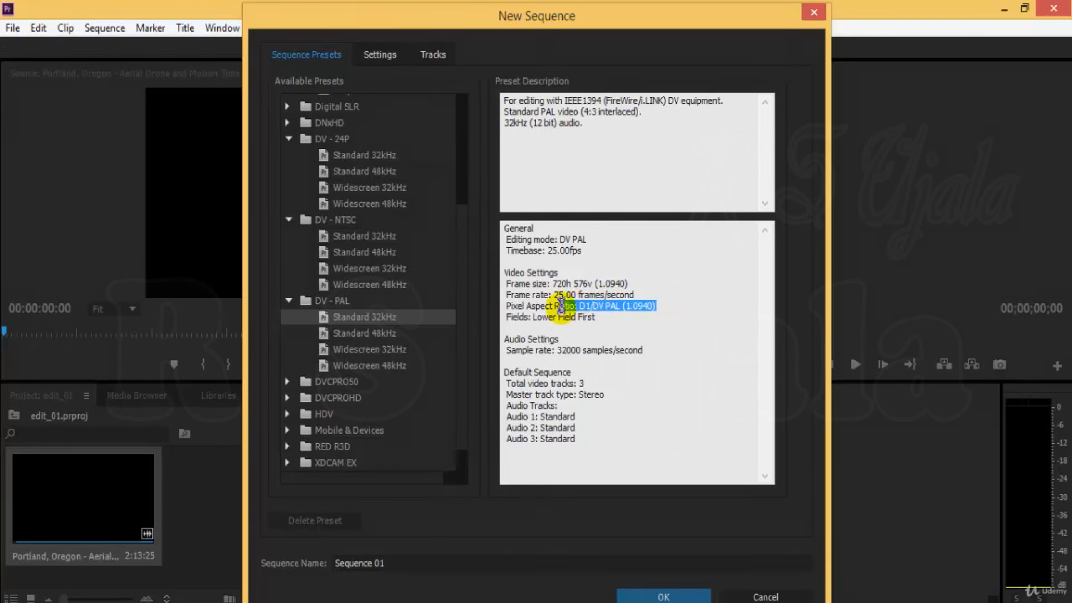
pyautogui.moveTo(647, 316); pyautogui.dragTo(536, 316)
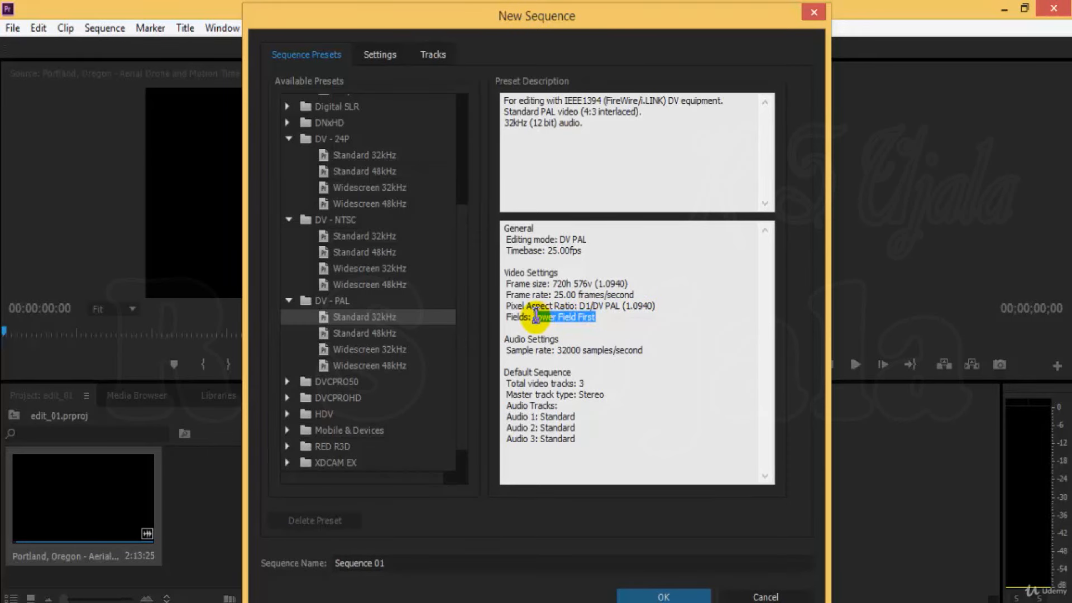
# Compare the DV - PAL Standard 48kHz and Widescreen 32kHz presets, examining the widescreen preset's pixel aspect ratio
pyautogui.click(335, 334)
pyautogui.click(349, 344)
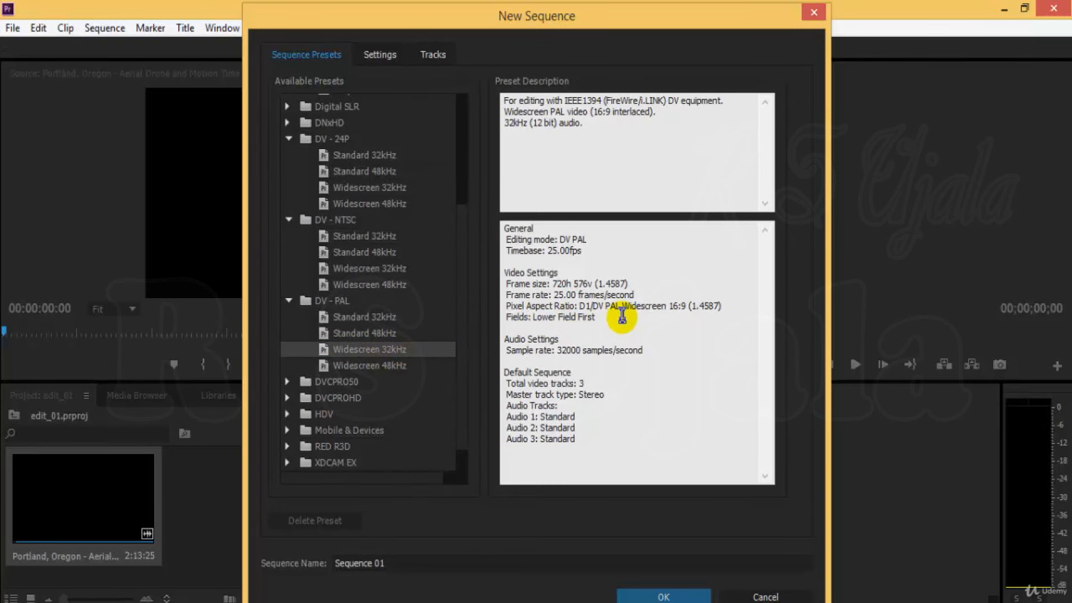
pyautogui.moveTo(504, 306); pyautogui.dragTo(694, 306)
pyautogui.click(546, 342)
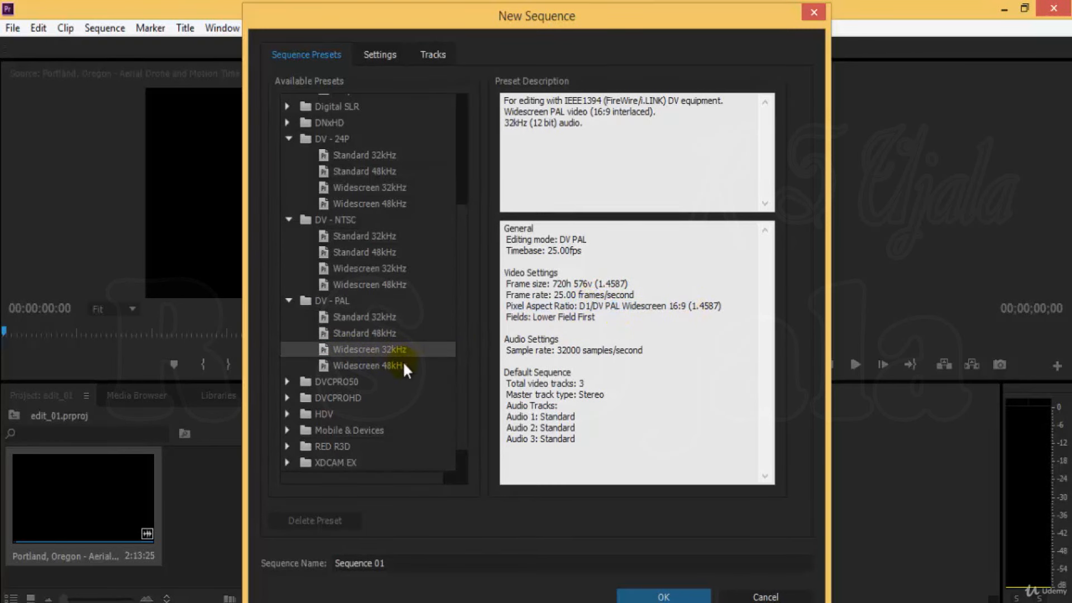
# Expand the HDV folder and the 480i group under DVCPRO50, and select the DVCPRO50 24p Standard preset
pyautogui.scroll(-2, 408, 362)
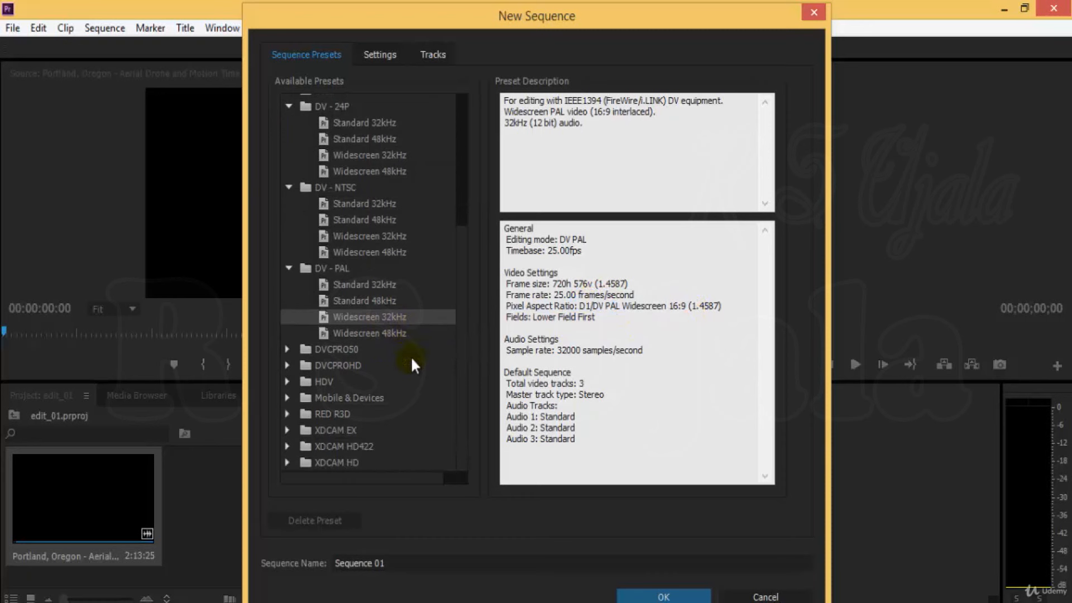
pyautogui.click(288, 382)
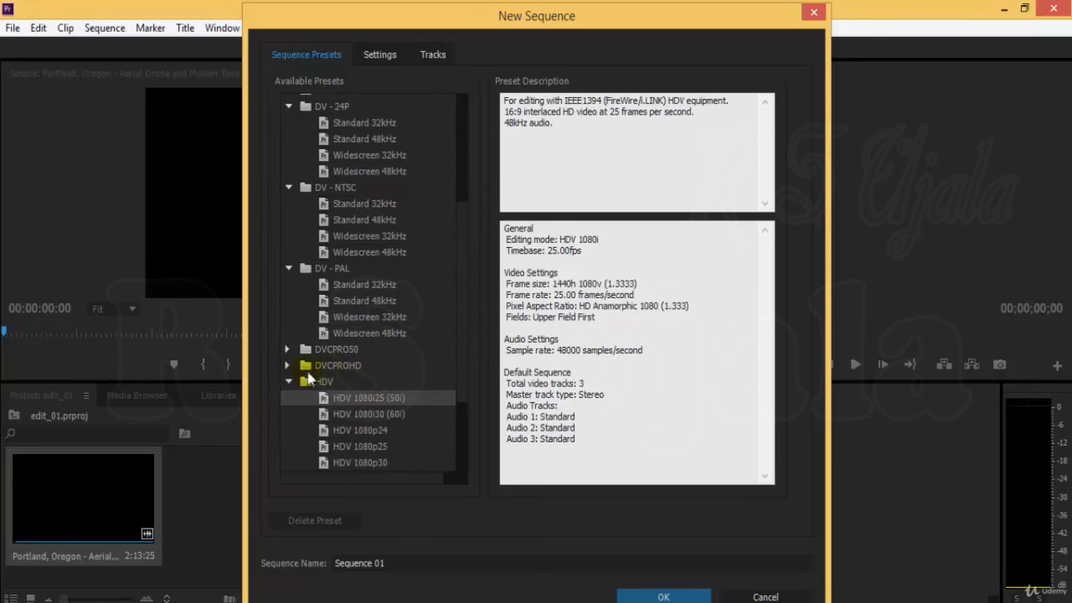
pyautogui.click(287, 349)
pyautogui.click(346, 364)
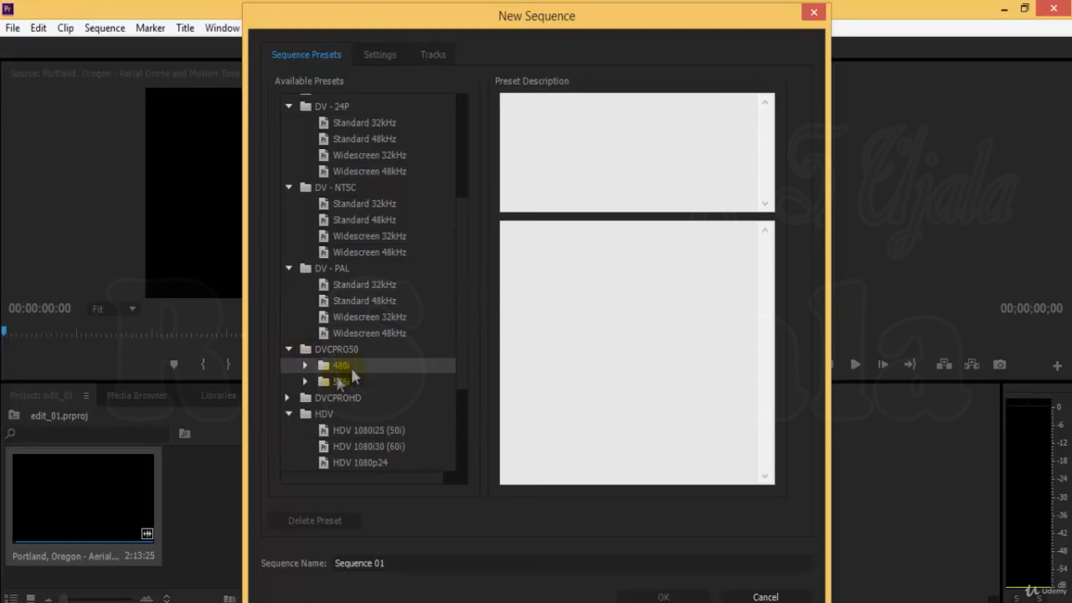
pyautogui.click(304, 365)
pyautogui.click(386, 384)
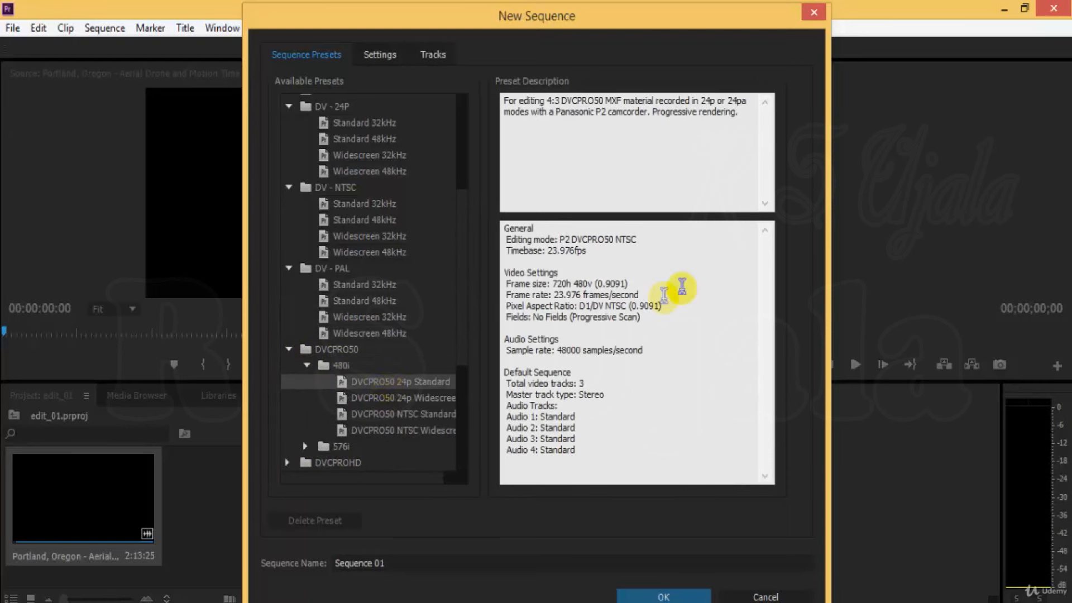
# Examine the editing mode, usage description, timebase and frame size of the DVCPRO50 24p Standard preset
pyautogui.moveTo(505, 239); pyautogui.dragTo(557, 240)
pyautogui.click(649, 235)
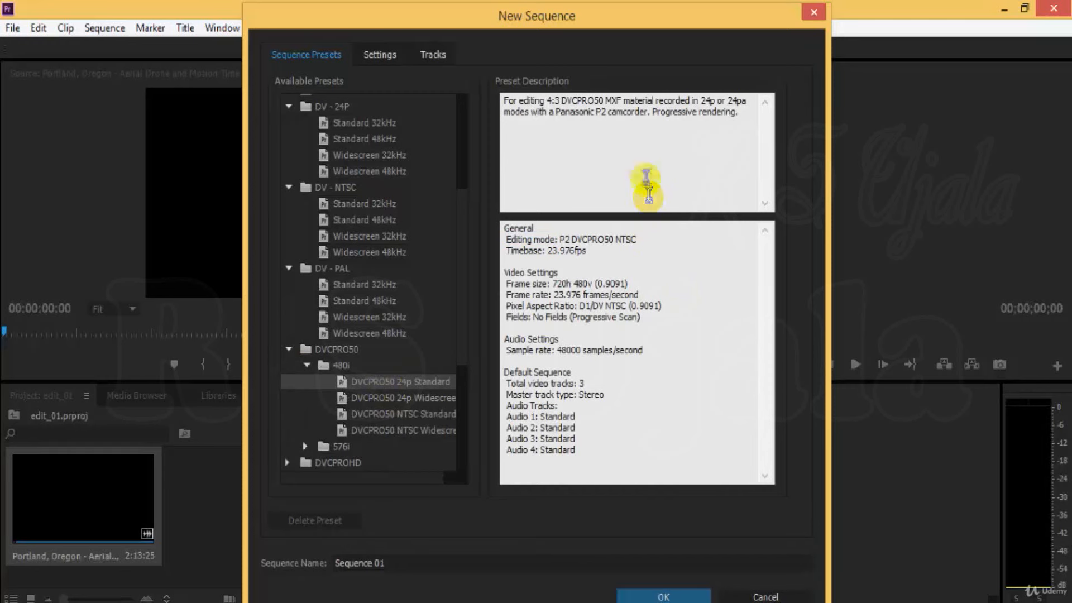
pyautogui.moveTo(514, 101); pyautogui.dragTo(701, 126)
pyautogui.click(737, 123)
pyautogui.moveTo(538, 251); pyautogui.dragTo(609, 253)
pyautogui.click(617, 257)
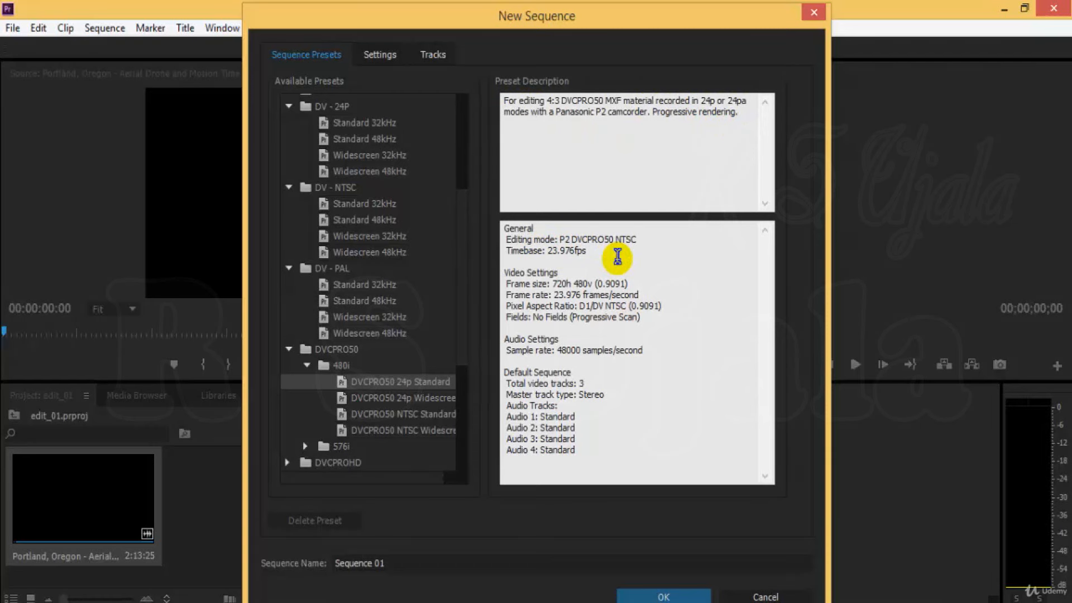
pyautogui.moveTo(552, 283); pyautogui.dragTo(625, 283)
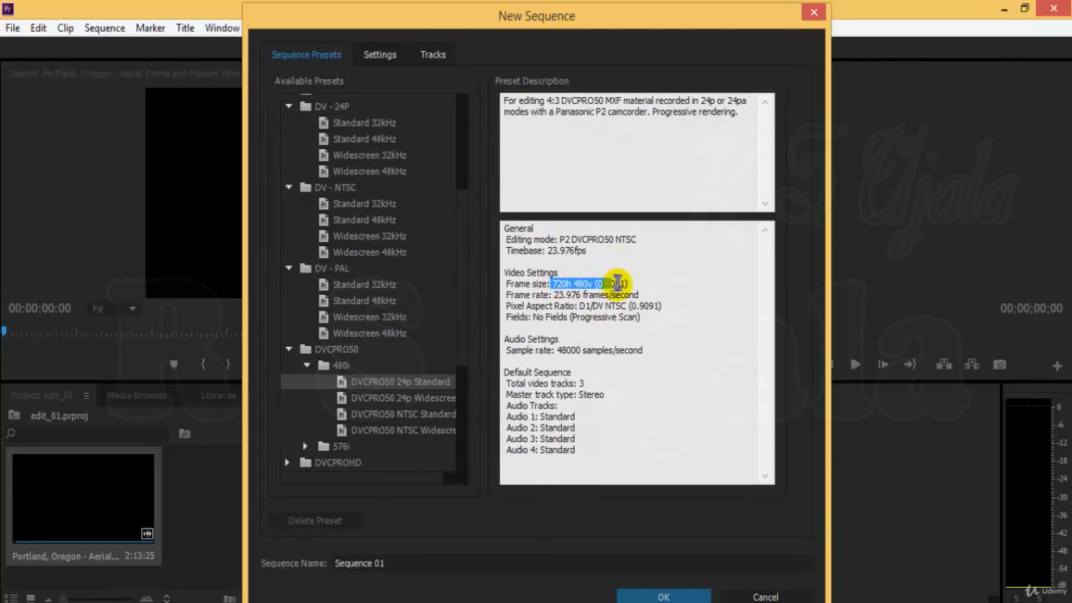
pyautogui.click(677, 284)
# Compare the HDV presets, going from HDV 1080i25 (50i) through the 1080p variants to HDV 720p24
pyautogui.scroll(-3, 329, 360)
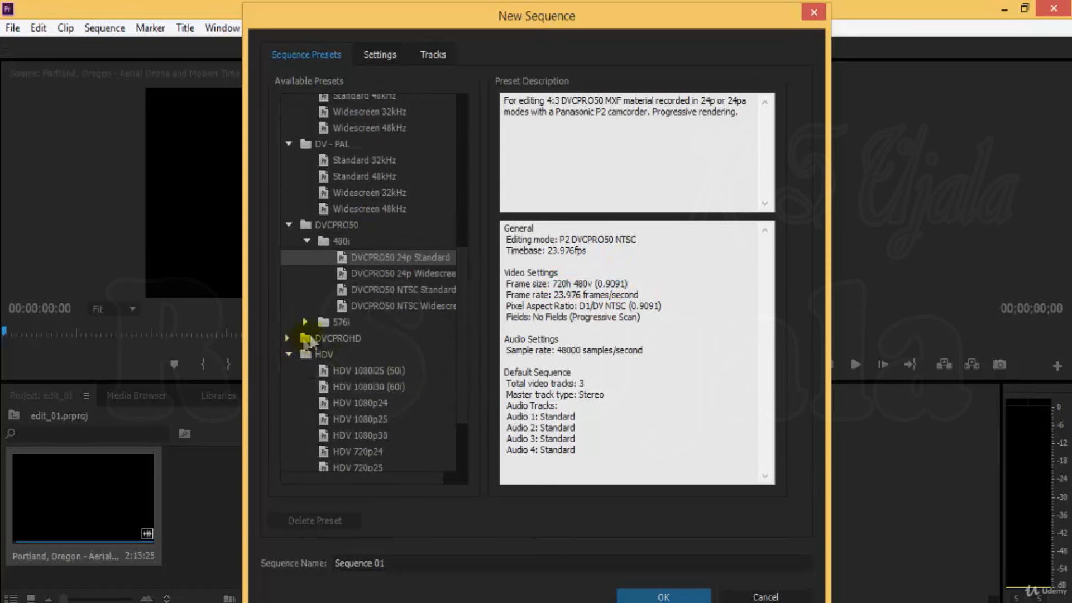
pyautogui.click(342, 371)
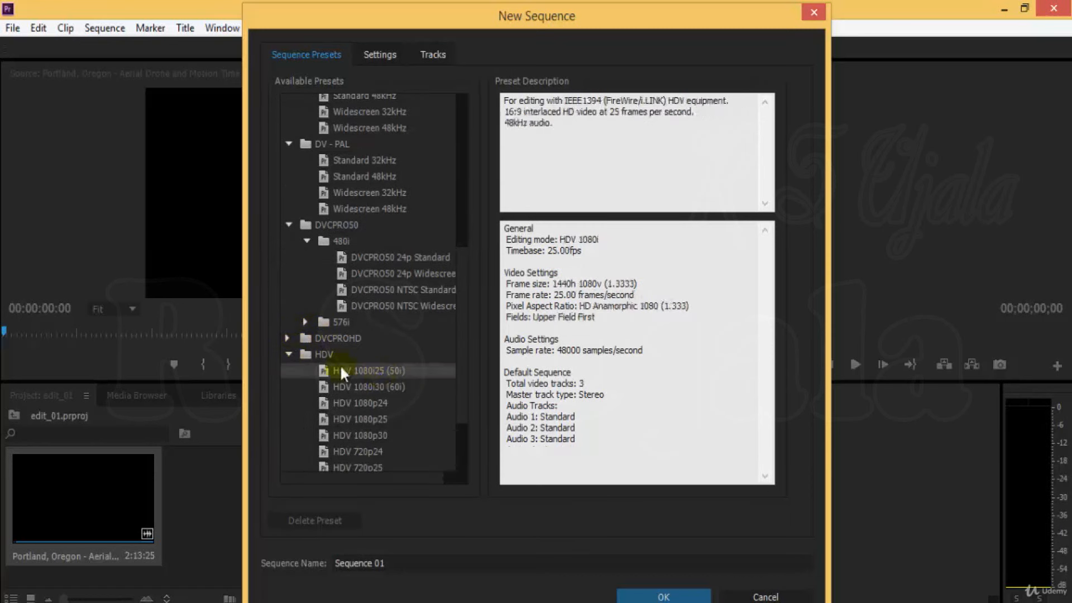
pyautogui.click(371, 389)
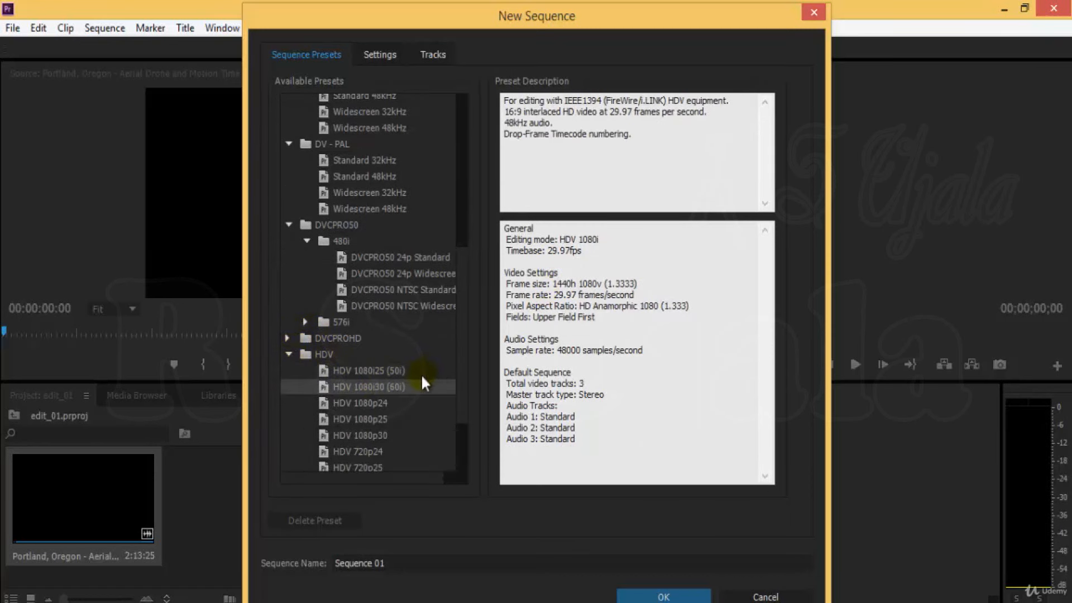
pyautogui.moveTo(464, 309); pyautogui.dragTo(462, 353)
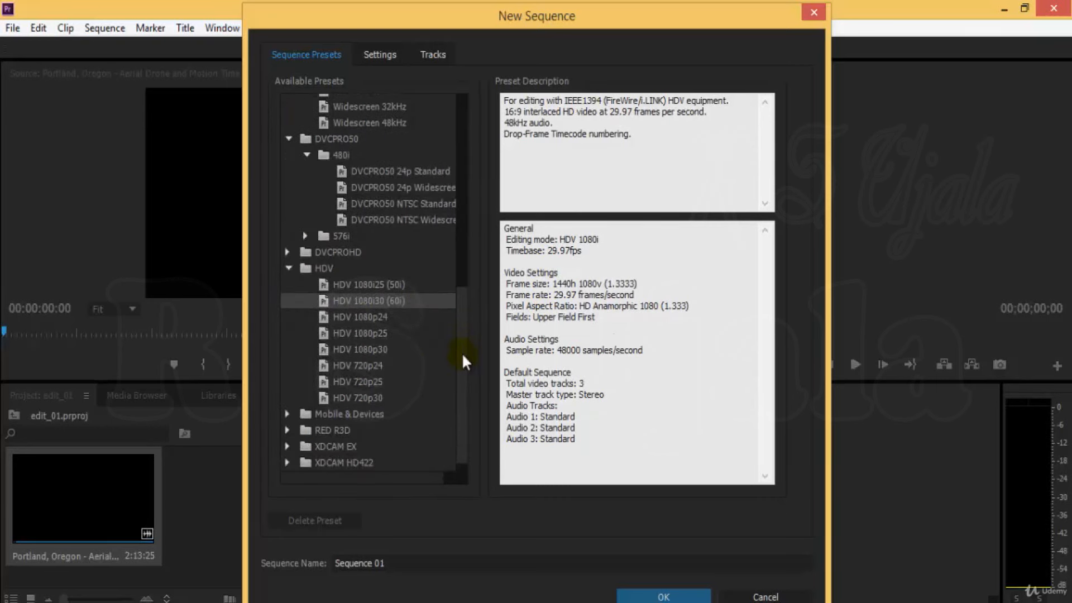
pyautogui.click(375, 318)
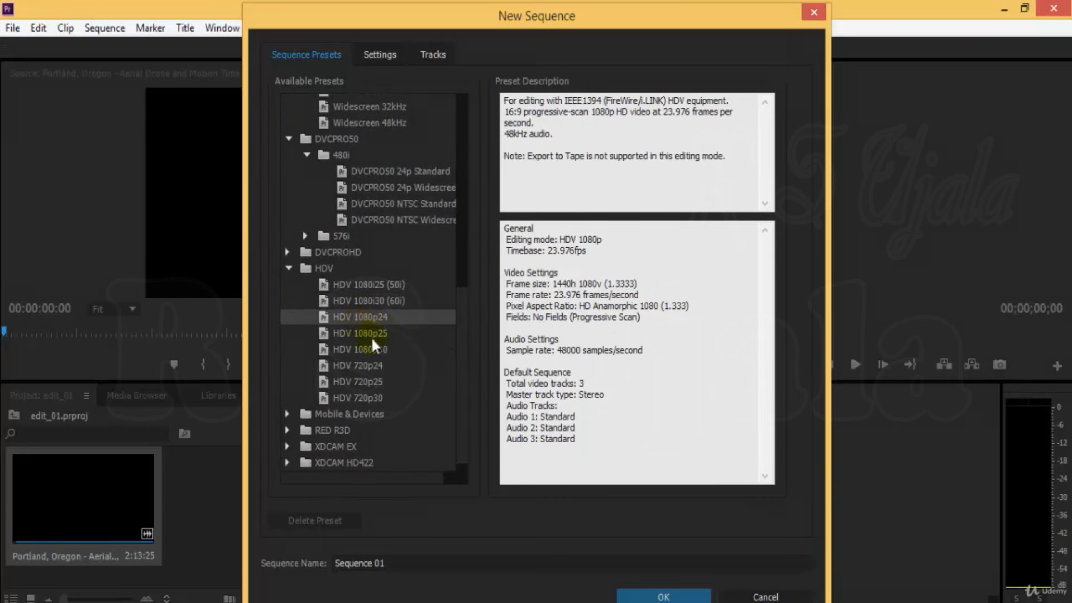
pyautogui.click(375, 347)
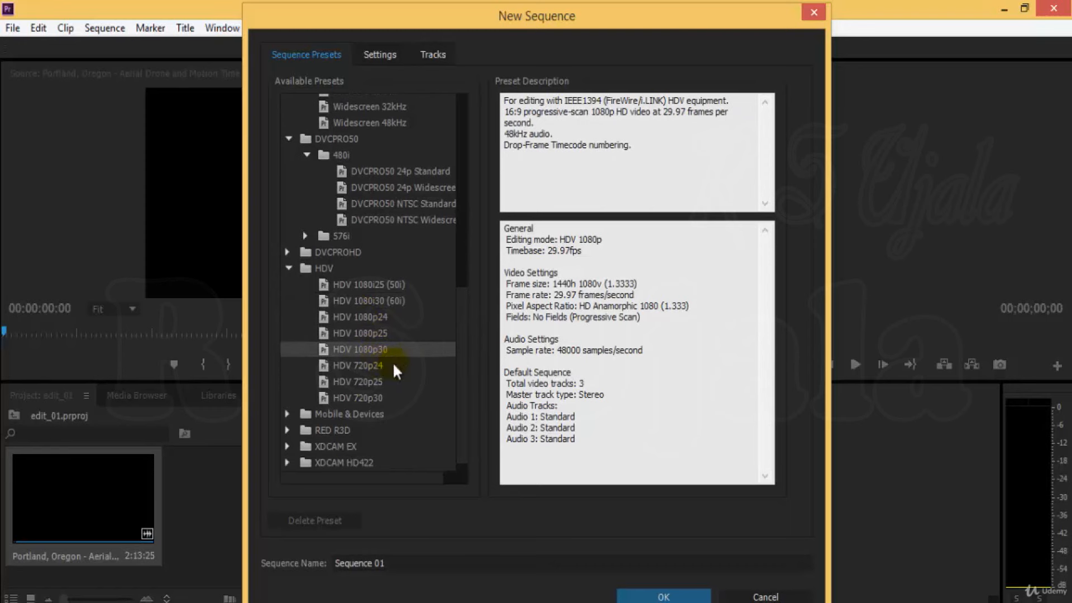
pyautogui.click(392, 368)
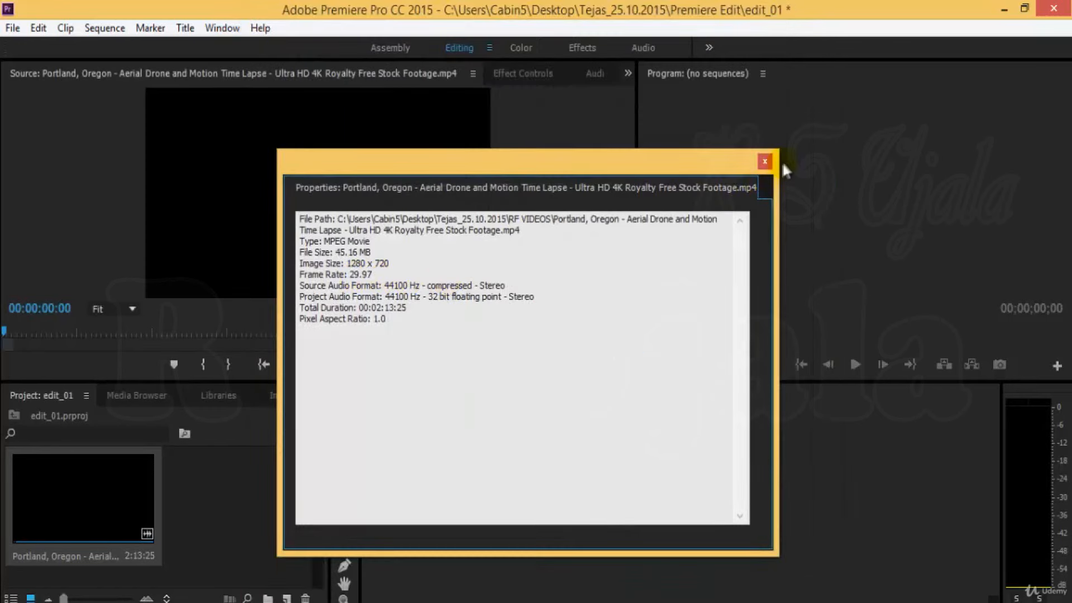
# Close the properties of the Portland, Oregon clip and start creating a new sequence
pyautogui.click(766, 162)
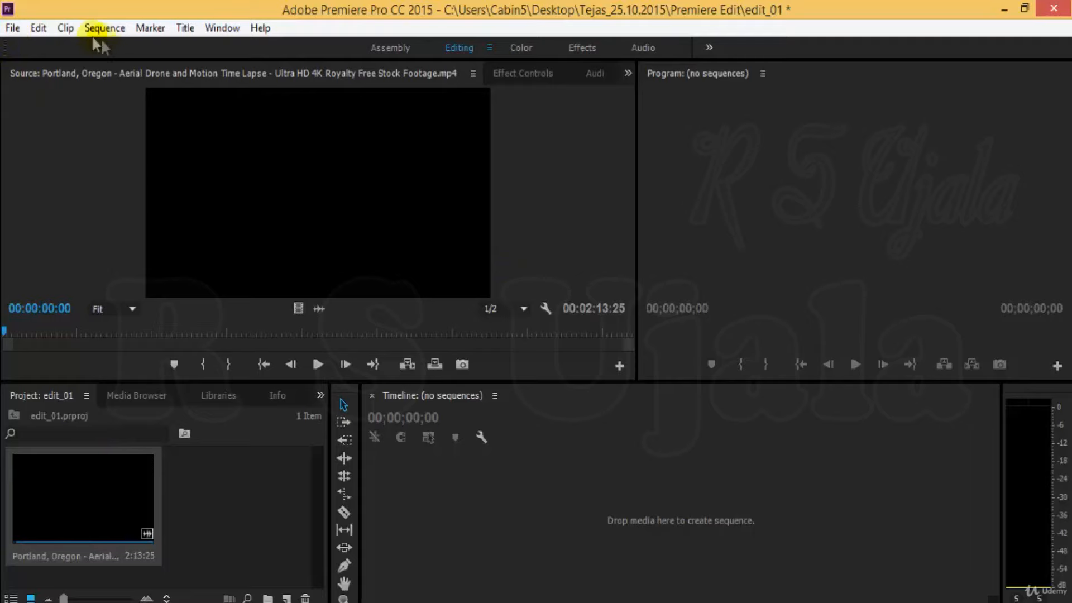
pyautogui.click(6, 33)
pyautogui.moveTo(140, 47)
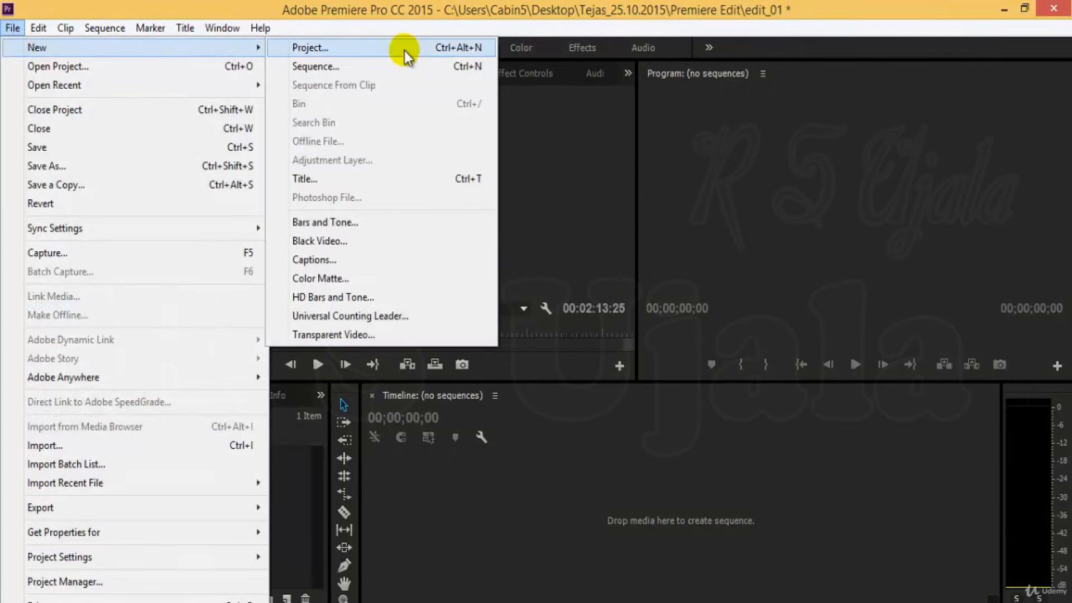
pyautogui.click(406, 68)
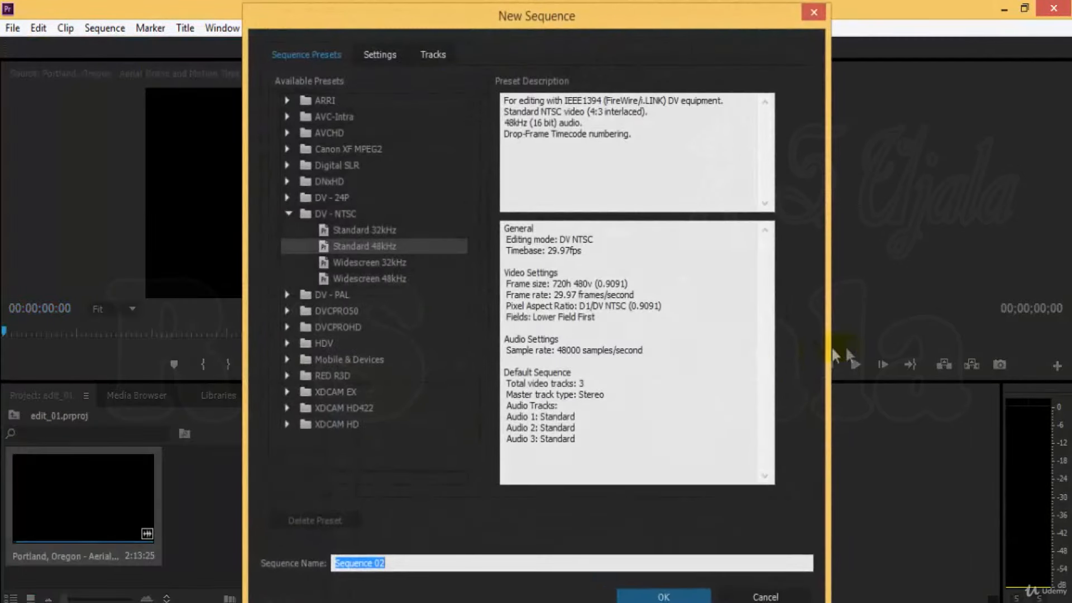
# Expand the HDV folder, select the HDV 720p25 preset, and examine its frame size and frame rate
pyautogui.click(287, 343)
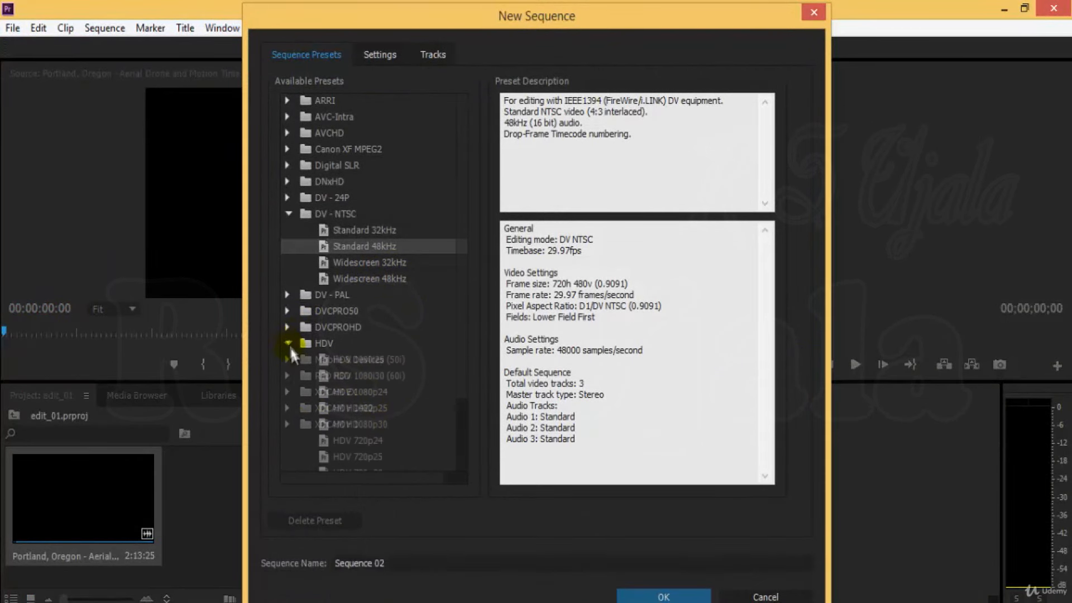
pyautogui.scroll(-2, 460, 386)
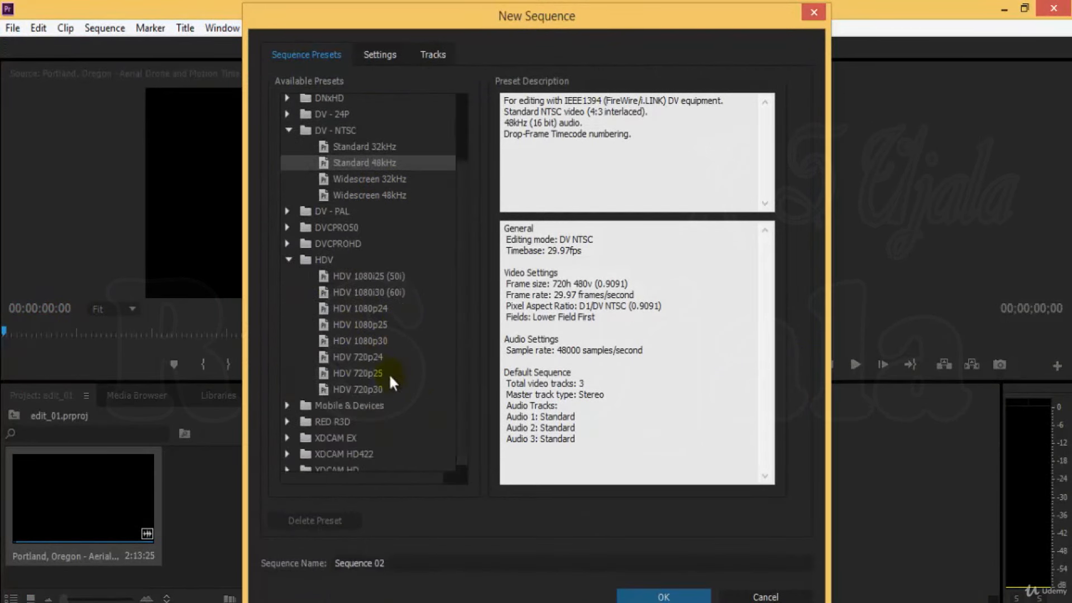
pyautogui.click(373, 373)
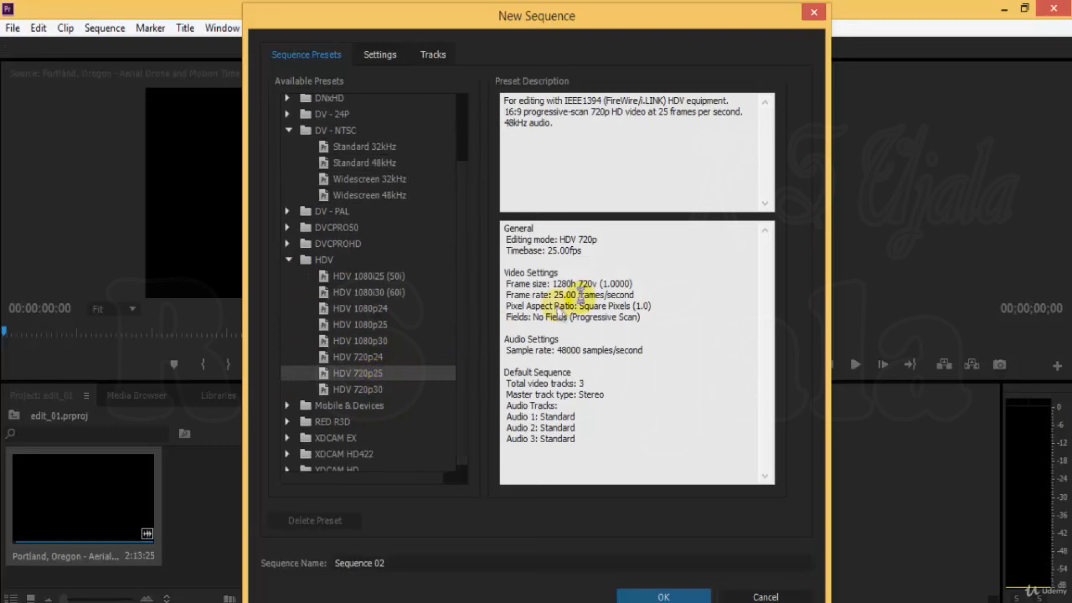
pyautogui.moveTo(507, 295); pyautogui.dragTo(648, 293)
pyautogui.click(667, 303)
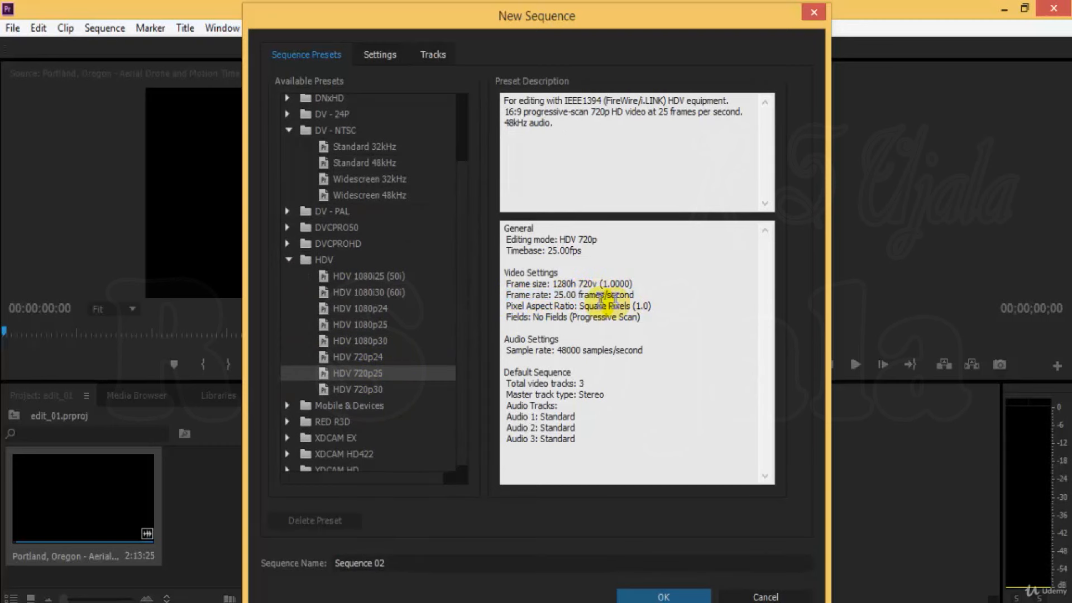
pyautogui.moveTo(517, 285); pyautogui.dragTo(631, 286)
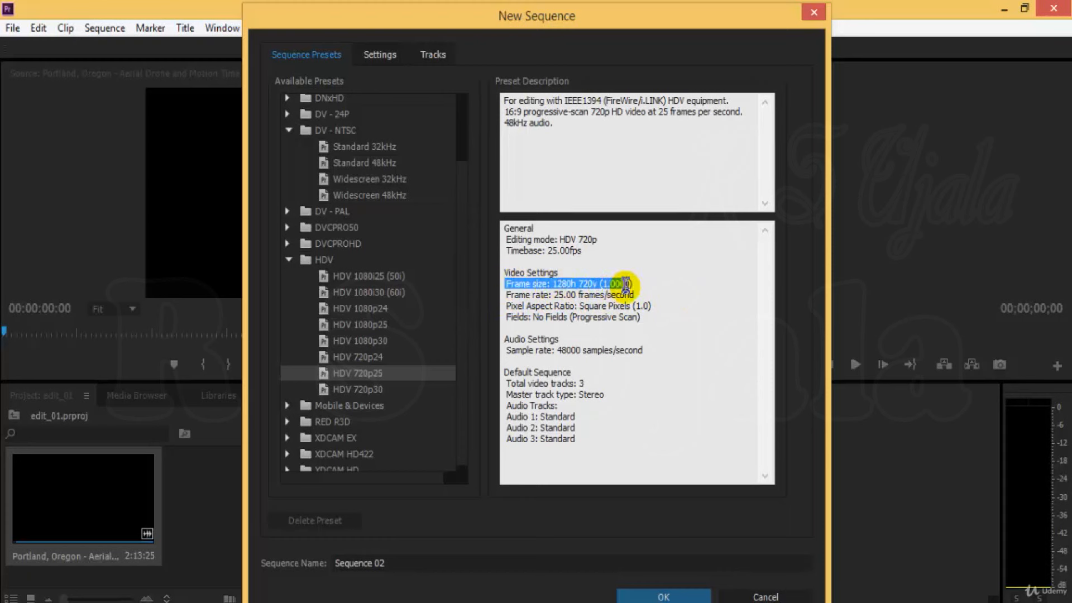
pyautogui.click(645, 286)
pyautogui.moveTo(504, 302); pyautogui.dragTo(636, 296)
pyautogui.click(639, 286)
pyautogui.click(655, 296)
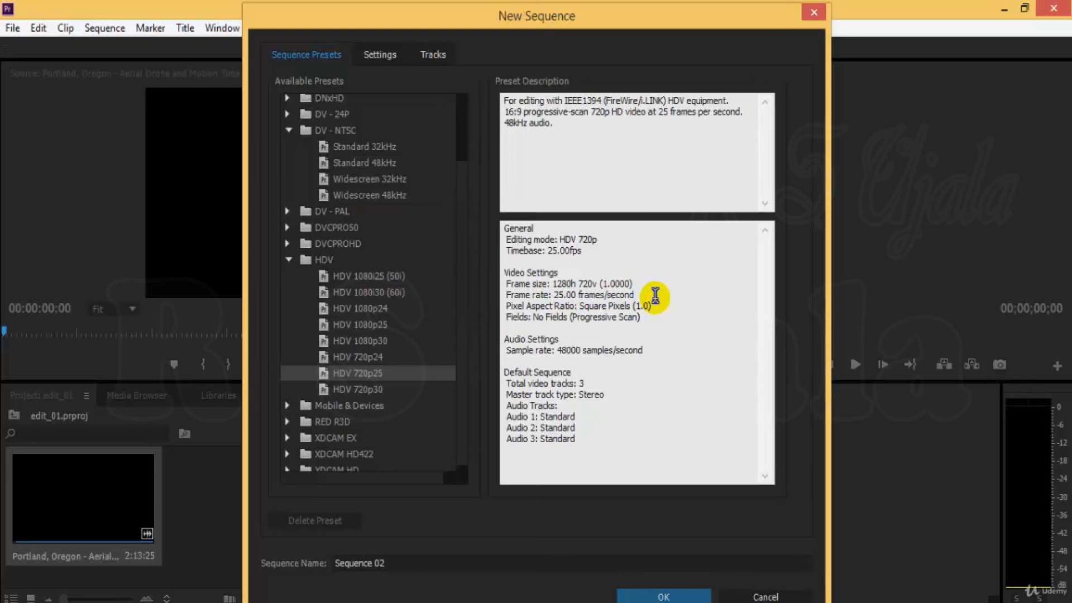
pyautogui.moveTo(635, 294); pyautogui.dragTo(510, 292)
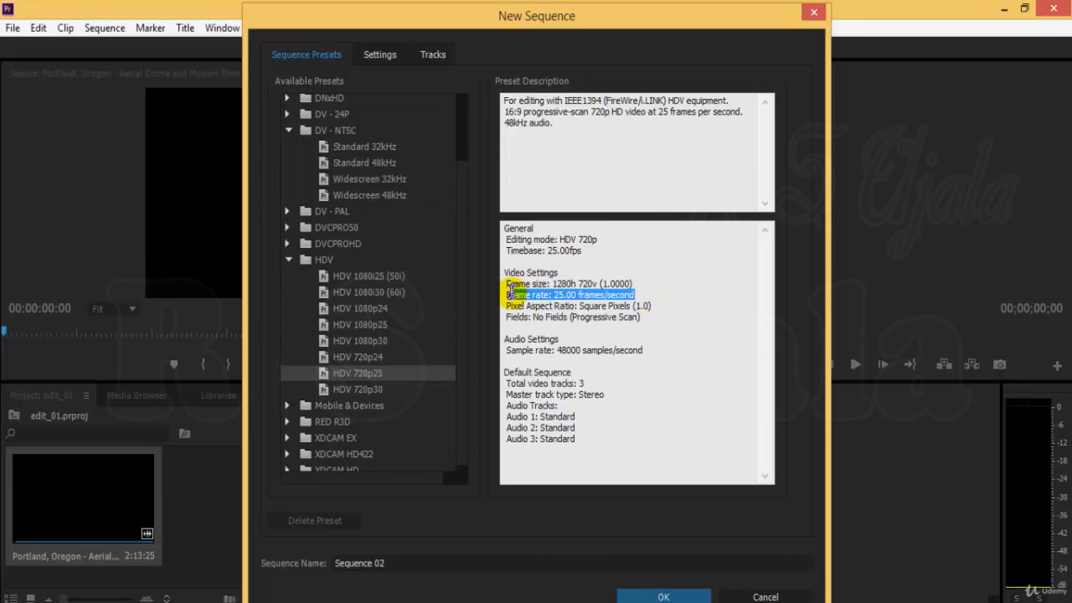
# Select the HDV 720p30 preset and examine its frame size, pixel aspect ratio and fields
pyautogui.click(327, 389)
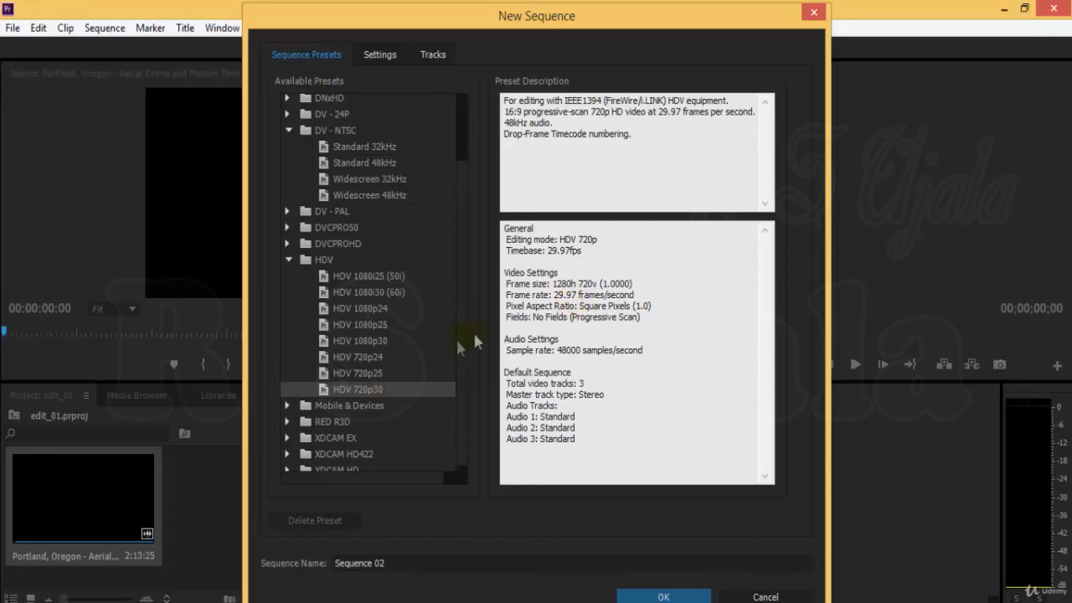
pyautogui.moveTo(508, 283); pyautogui.dragTo(619, 283)
pyautogui.click(562, 302)
pyautogui.moveTo(512, 304); pyautogui.dragTo(626, 313)
pyautogui.click(637, 303)
pyautogui.click(660, 316)
pyautogui.moveTo(553, 307); pyautogui.dragTo(611, 319)
pyautogui.click(625, 321)
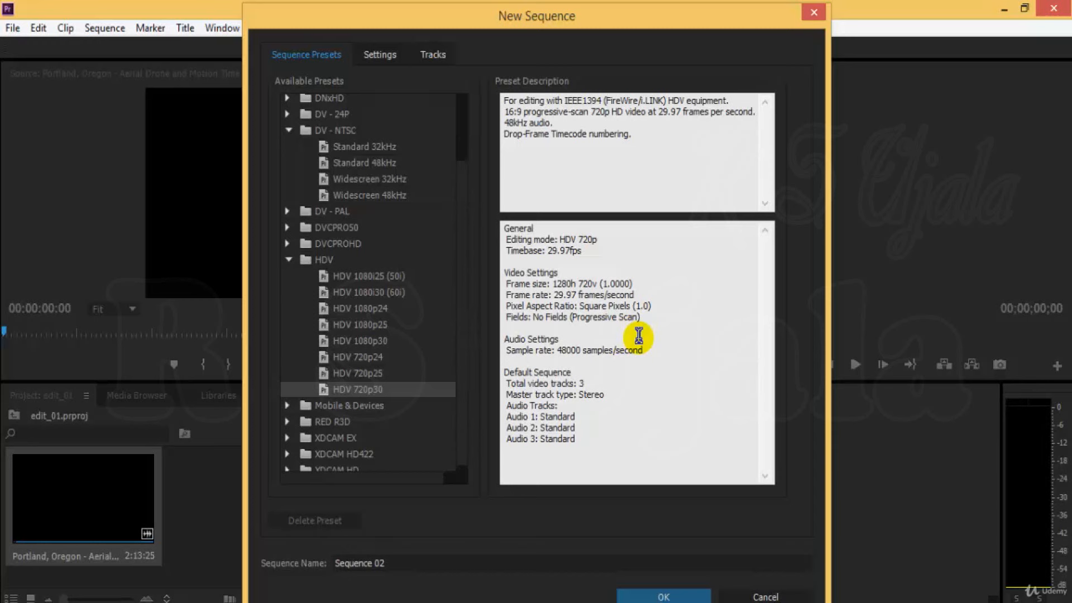
# Expand the Mobile & Devices folder and compare its CIF, QCIF, QQCIF and iPod, QVGA, Sub-QCIF presets
pyautogui.scroll(-1, 307, 385)
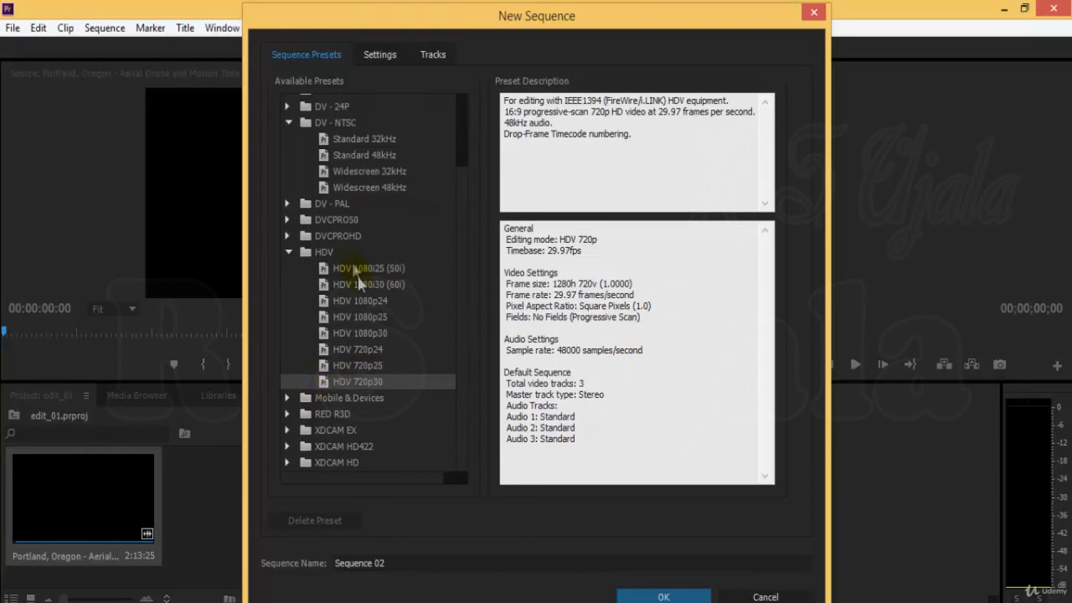
pyautogui.click(284, 399)
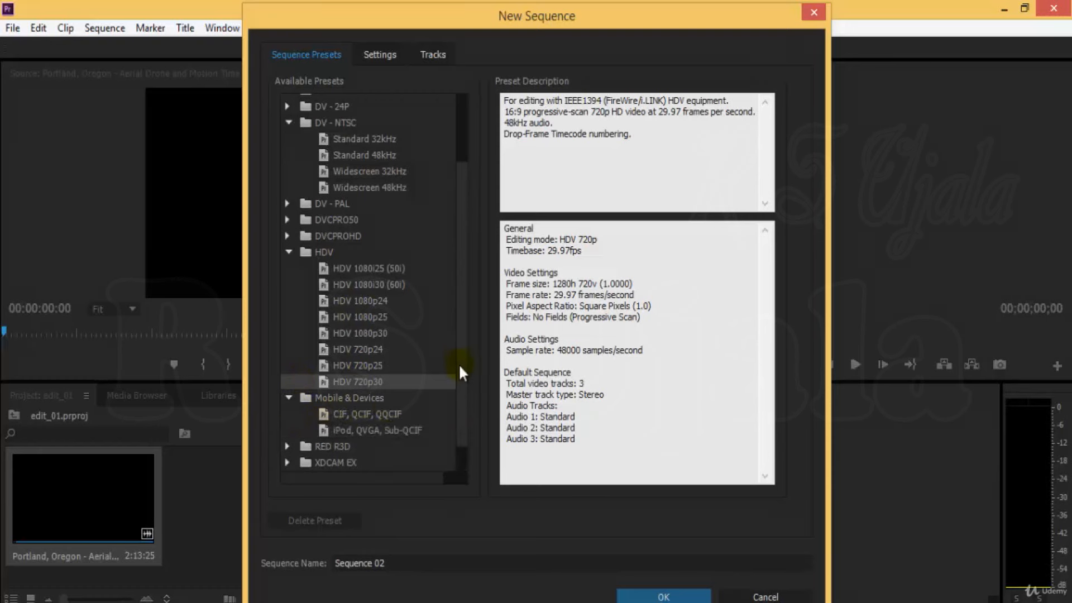
pyautogui.scroll(-2, 418, 393)
pyautogui.click(355, 381)
pyautogui.click(386, 395)
pyautogui.click(378, 379)
pyautogui.click(403, 395)
pyautogui.click(394, 385)
pyautogui.click(402, 394)
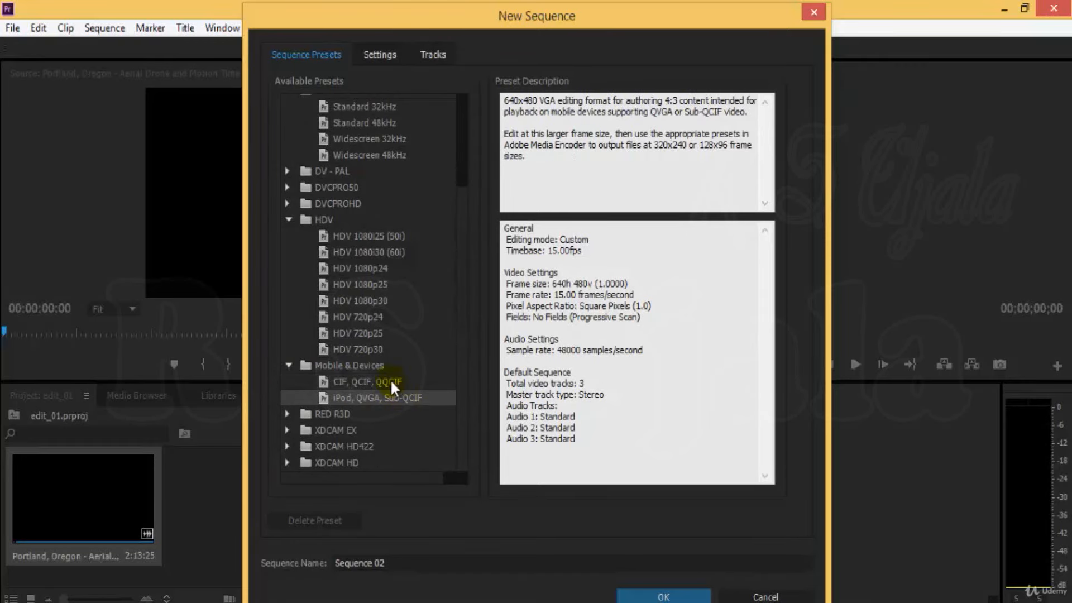
# Expand the RED R3D folder with its 1080p and 1K subfolders and examine the 1080p 16x9 23.976 preset
pyautogui.click(390, 382)
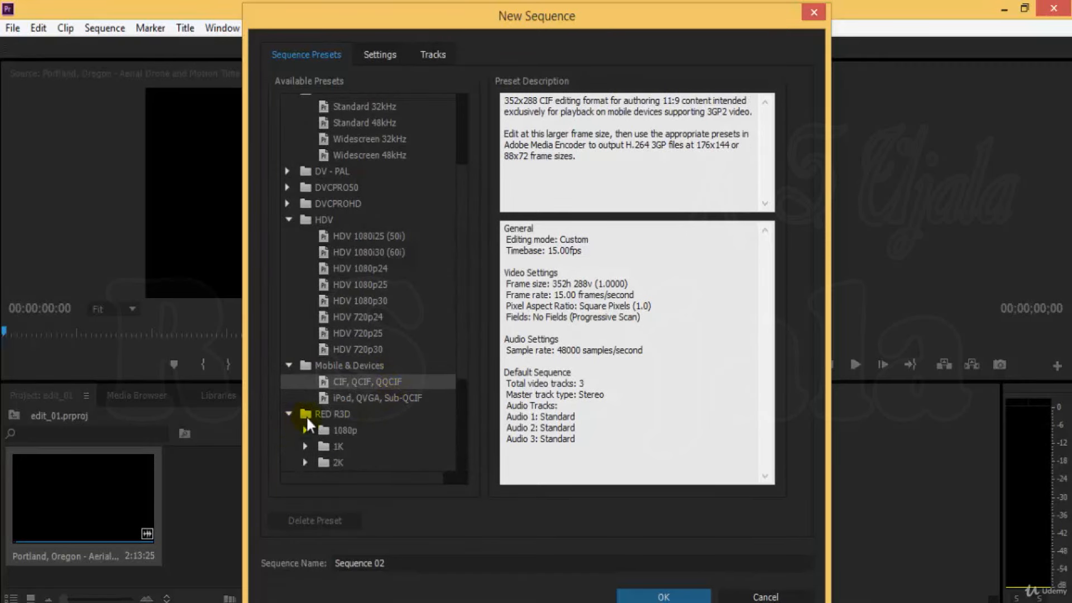
pyautogui.click(287, 414)
pyautogui.scroll(-3, 363, 391)
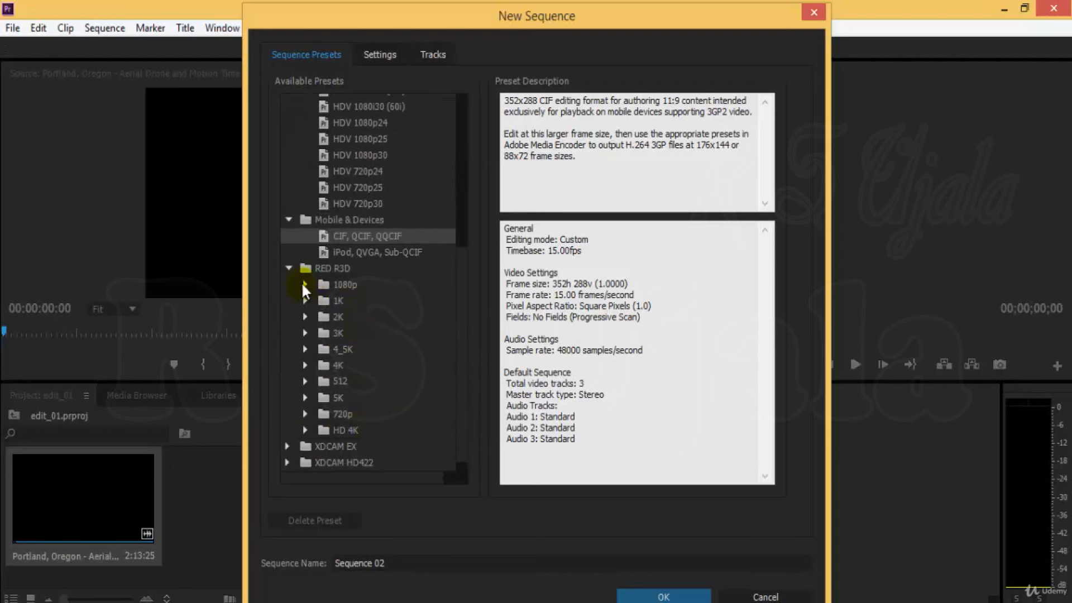
pyautogui.click(304, 285)
pyautogui.click(365, 303)
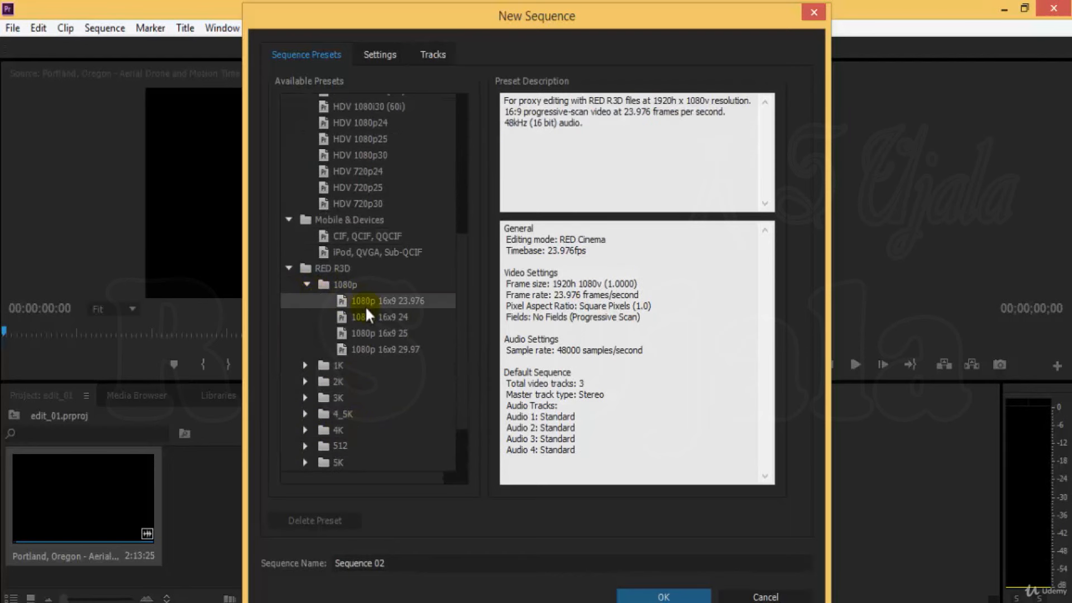
pyautogui.click(304, 367)
pyautogui.scroll(-4, 400, 283)
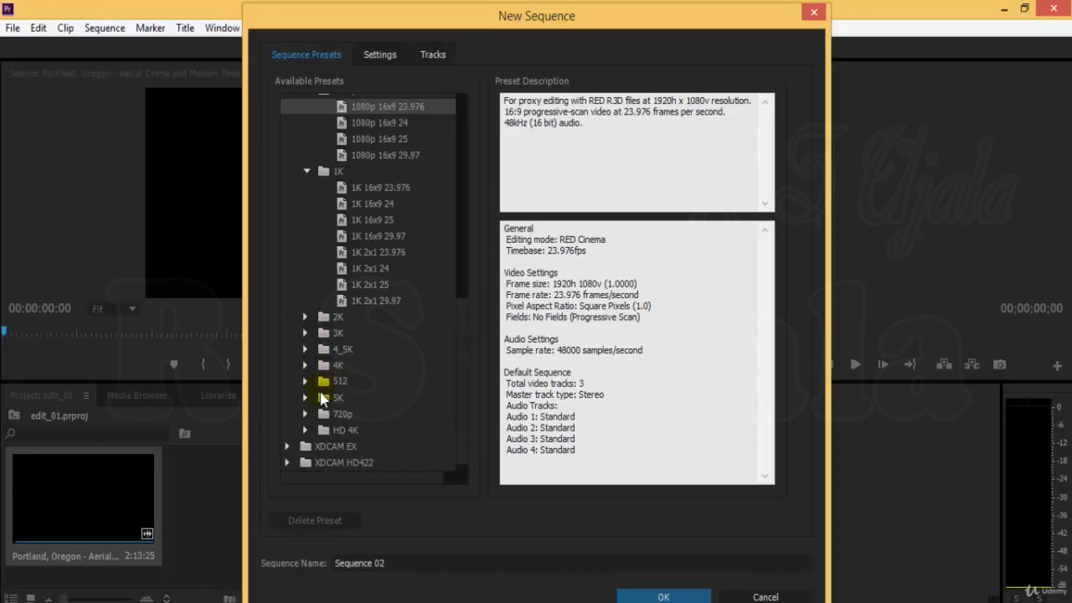
pyautogui.scroll(-1, 391, 357)
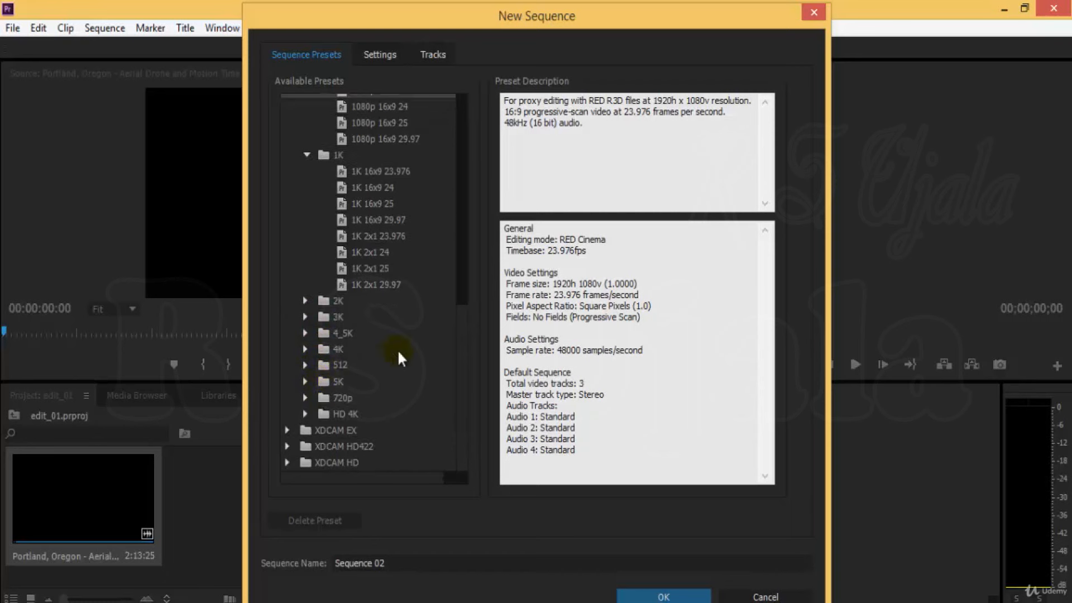
# Expand the XDCAM EX and XDCAM HD422 folders and review their 1080i, 1080p and 720p subfolders
pyautogui.click(286, 429)
pyautogui.scroll(-1, 427, 337)
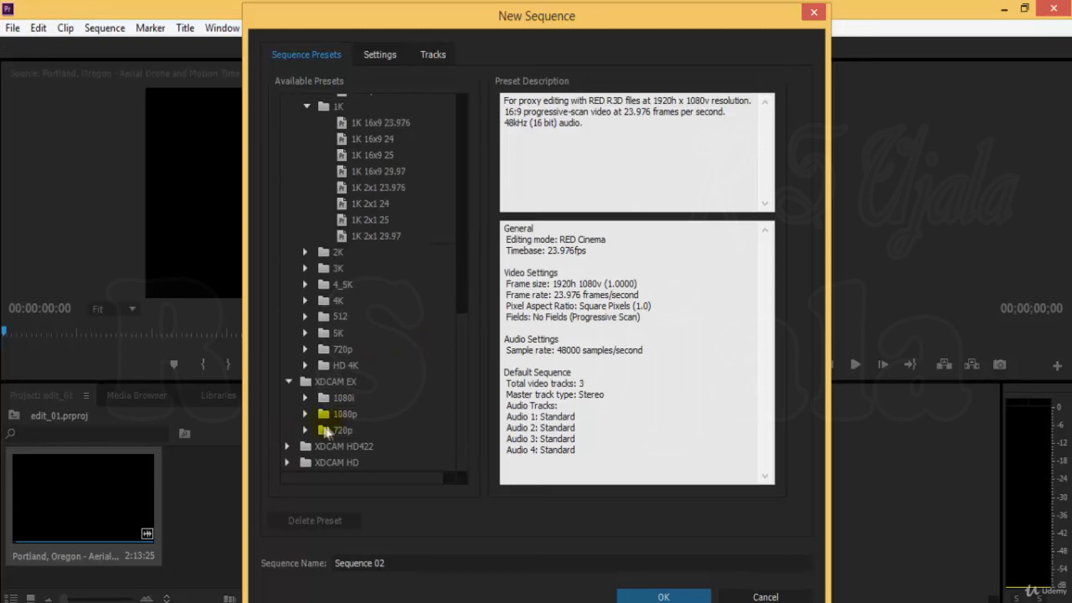
pyautogui.click(287, 446)
pyautogui.scroll(-1, 431, 371)
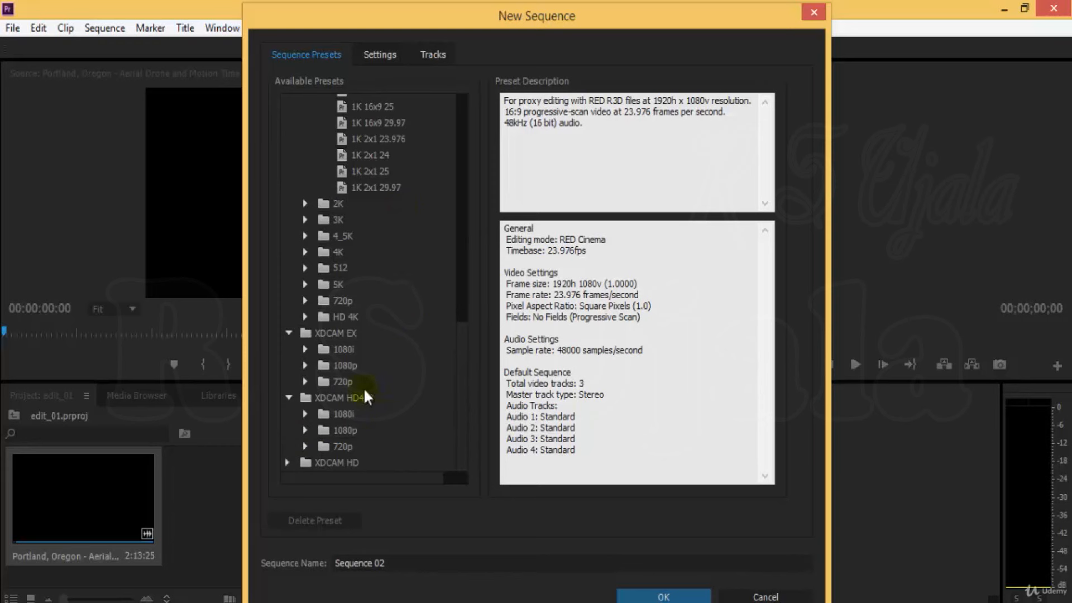
pyautogui.click(346, 329)
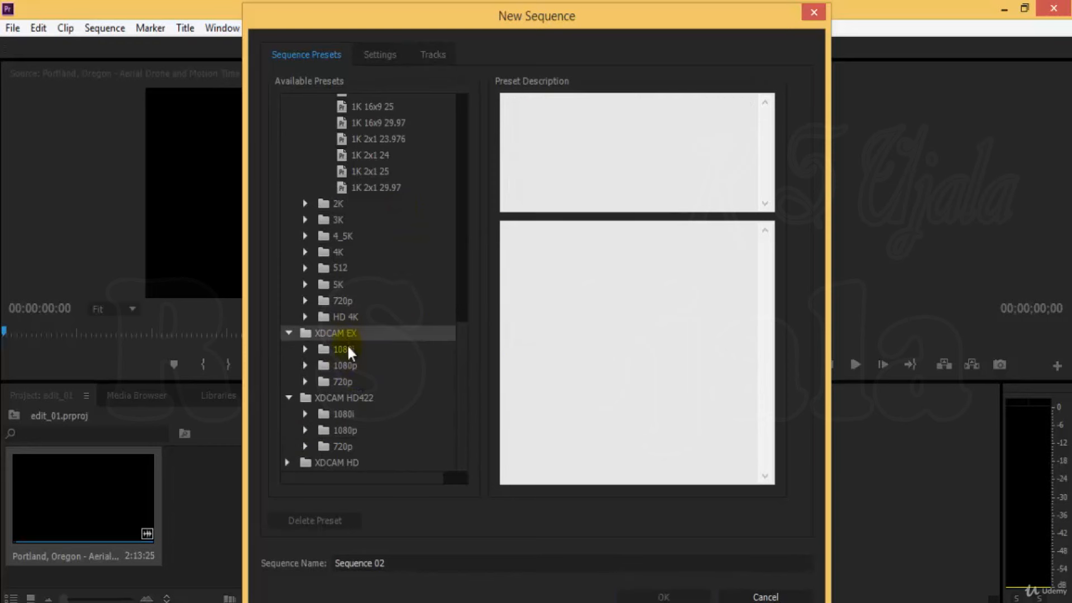
pyautogui.click(354, 398)
# Select the HDV 720p30 preset in the HDV folder and check its frame rate in the preset description
pyautogui.scroll(5, 401, 414)
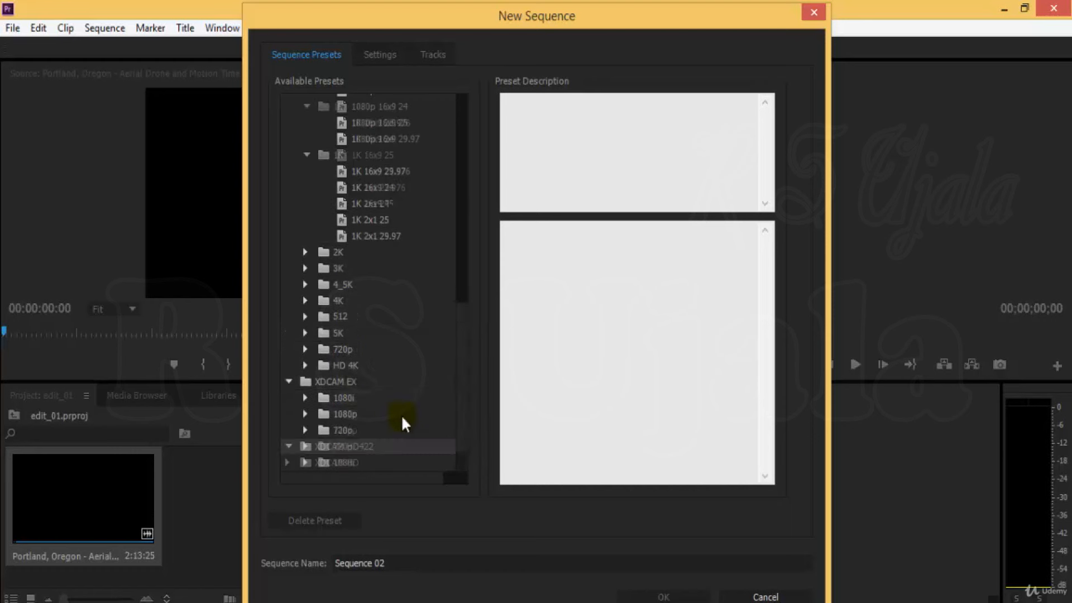
pyautogui.scroll(-5, 400, 414)
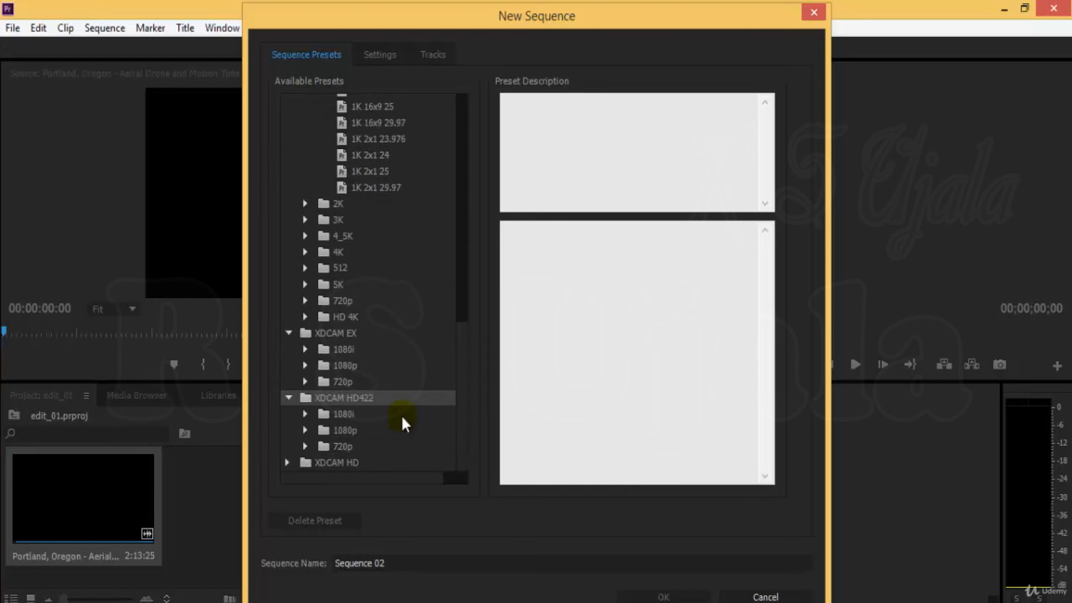
pyautogui.scroll(5, 401, 414)
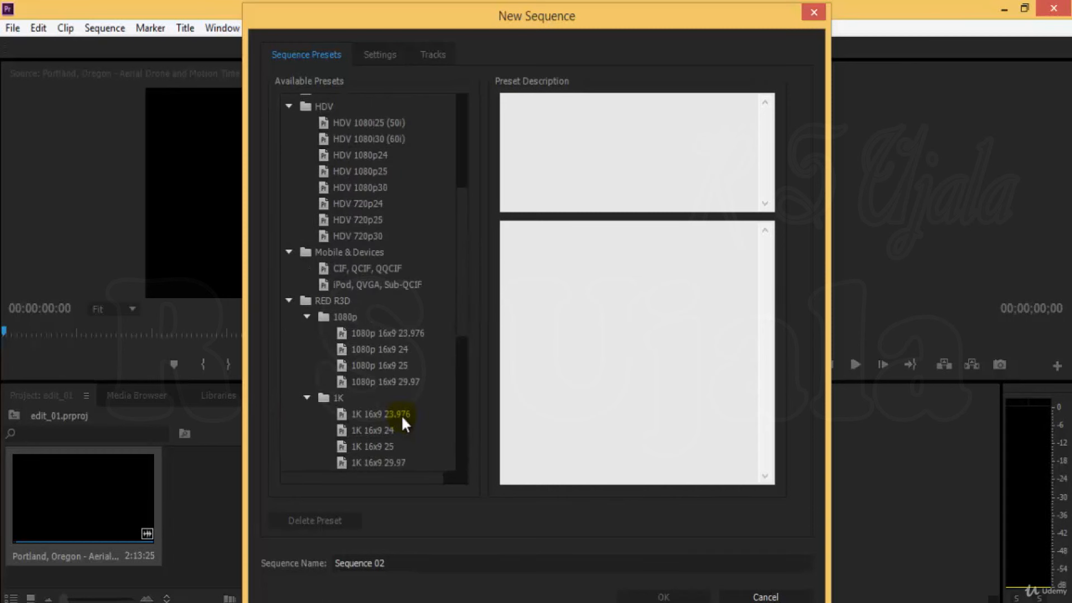
pyautogui.scroll(5, 401, 414)
pyautogui.scroll(-3, 402, 418)
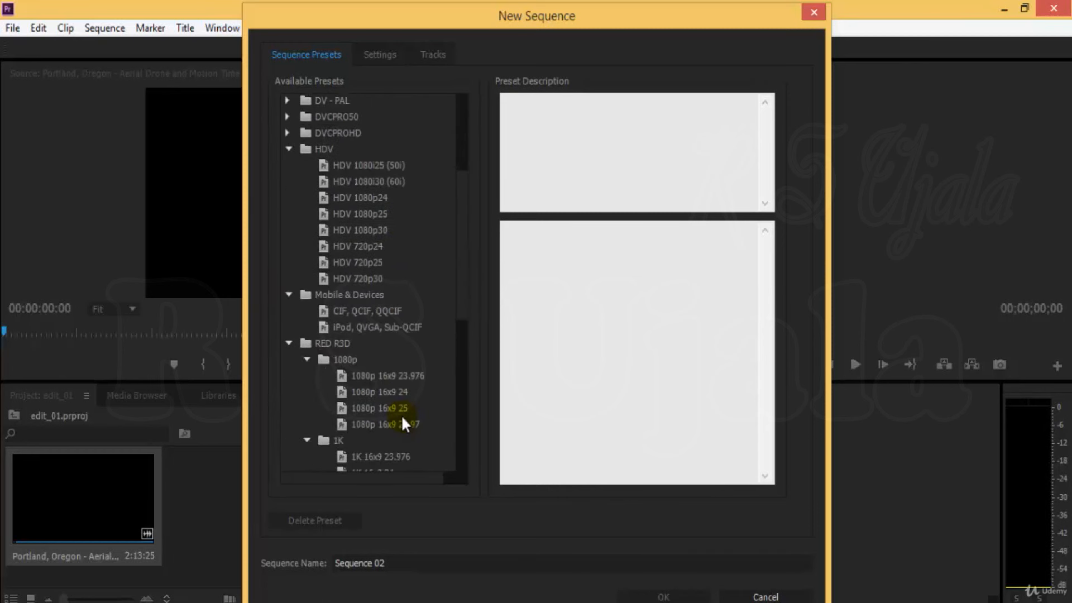
pyautogui.scroll(1, 402, 419)
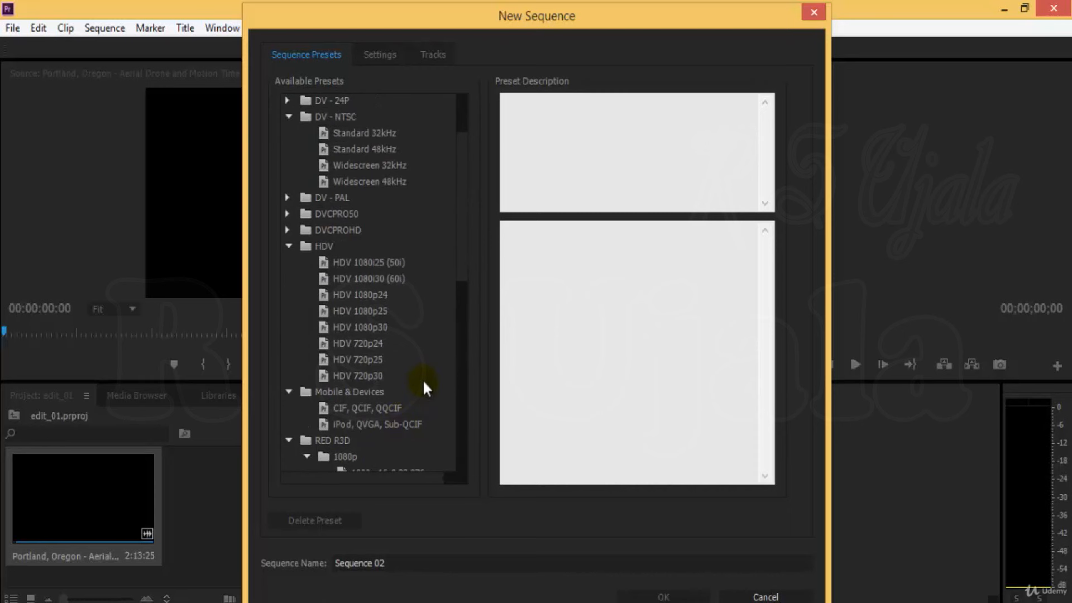
pyautogui.click(352, 377)
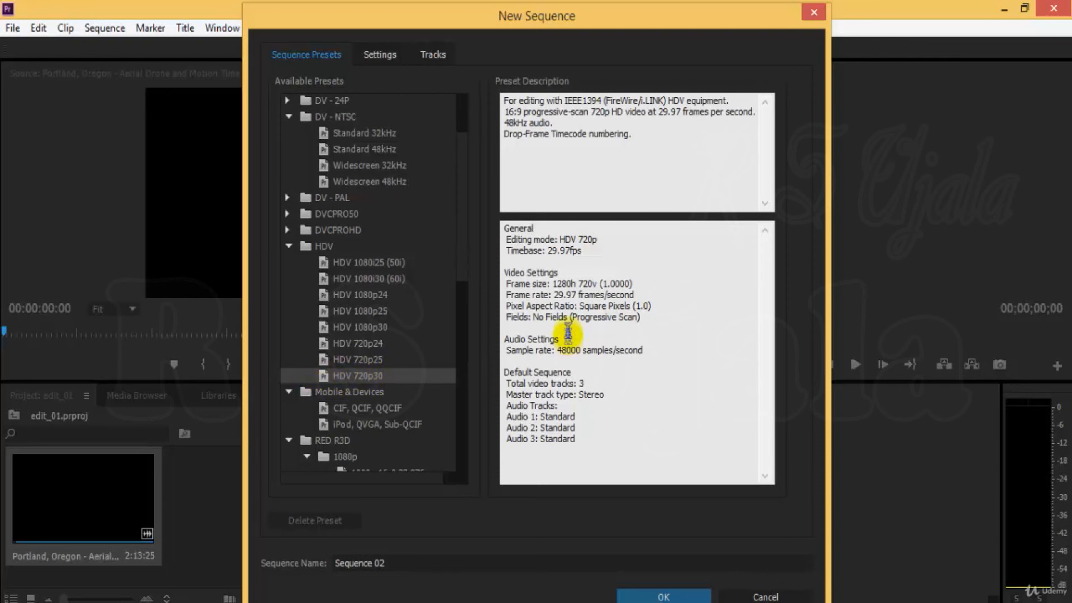
pyautogui.moveTo(555, 295); pyautogui.dragTo(670, 303)
pyautogui.click(690, 296)
# Name the new sequence Basic_edit
pyautogui.click(415, 562)
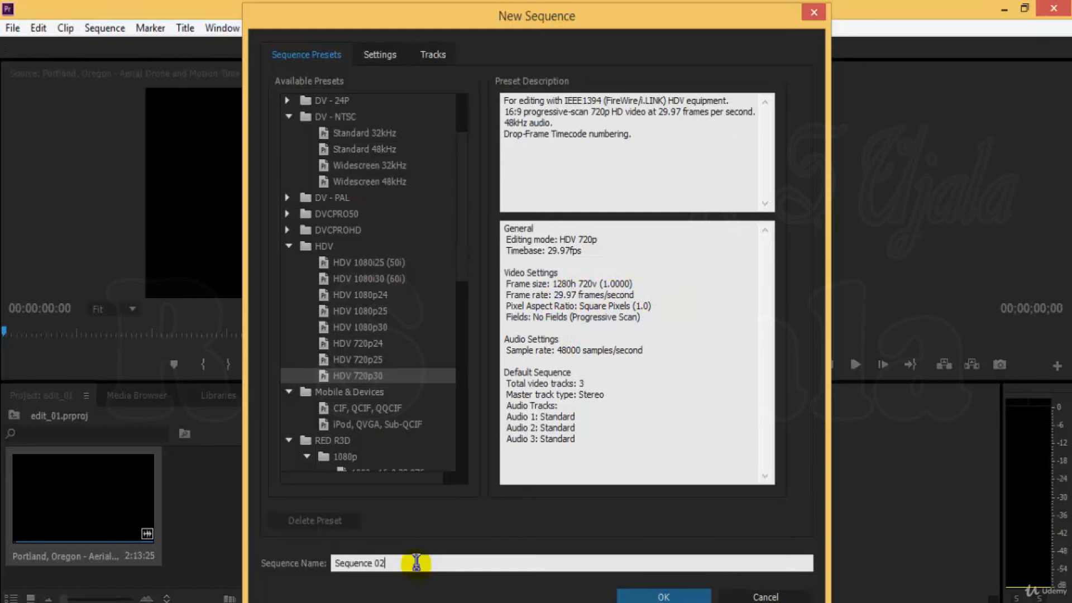
pyautogui.moveTo(414, 563); pyautogui.dragTo(167, 542)
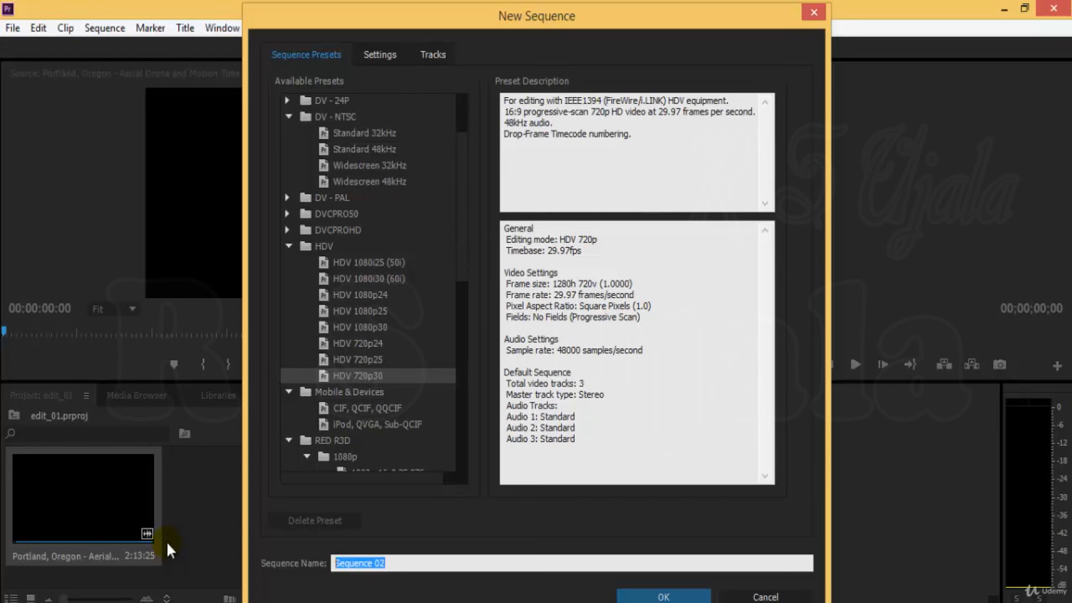
pyautogui.write('Basic_edit')
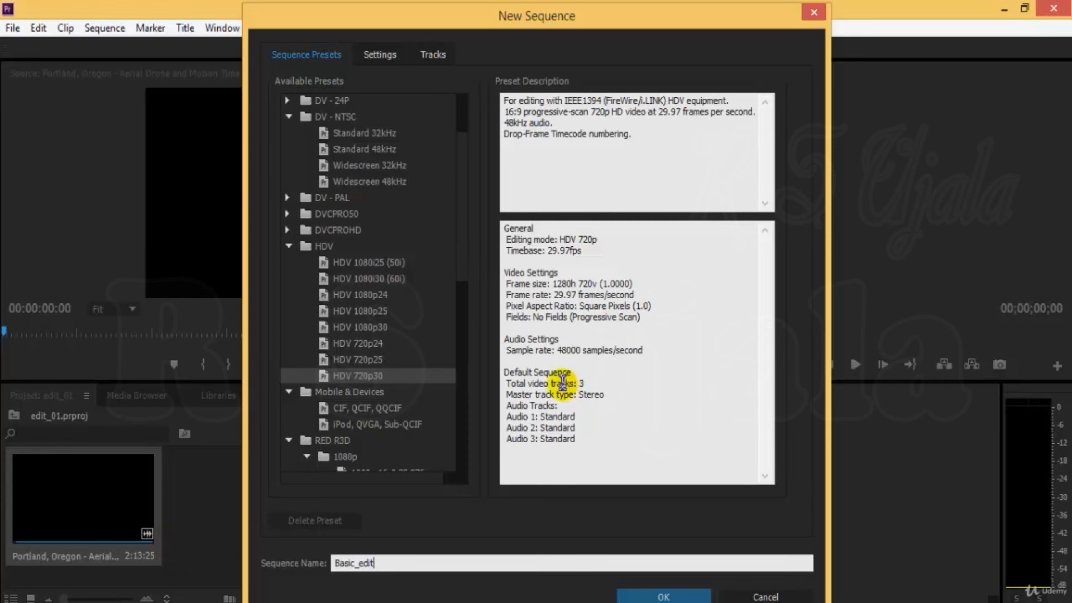
# Open the new sequence's settings and set the HDV 720p timebase to 25.00 frames/second
pyautogui.click(375, 56)
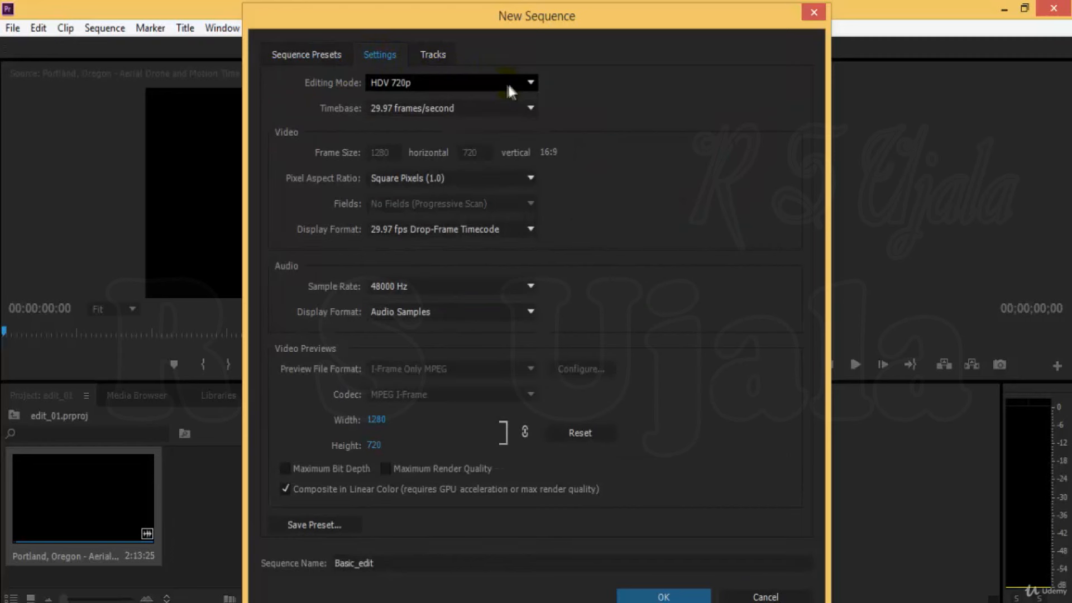
pyautogui.click(529, 230)
pyautogui.click(526, 108)
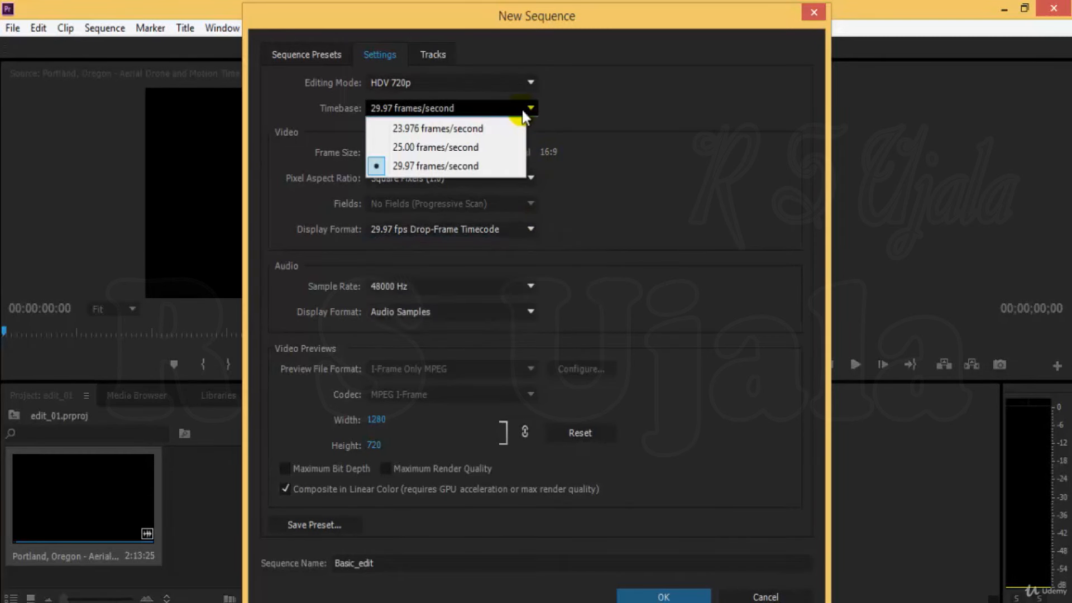
pyautogui.click(506, 149)
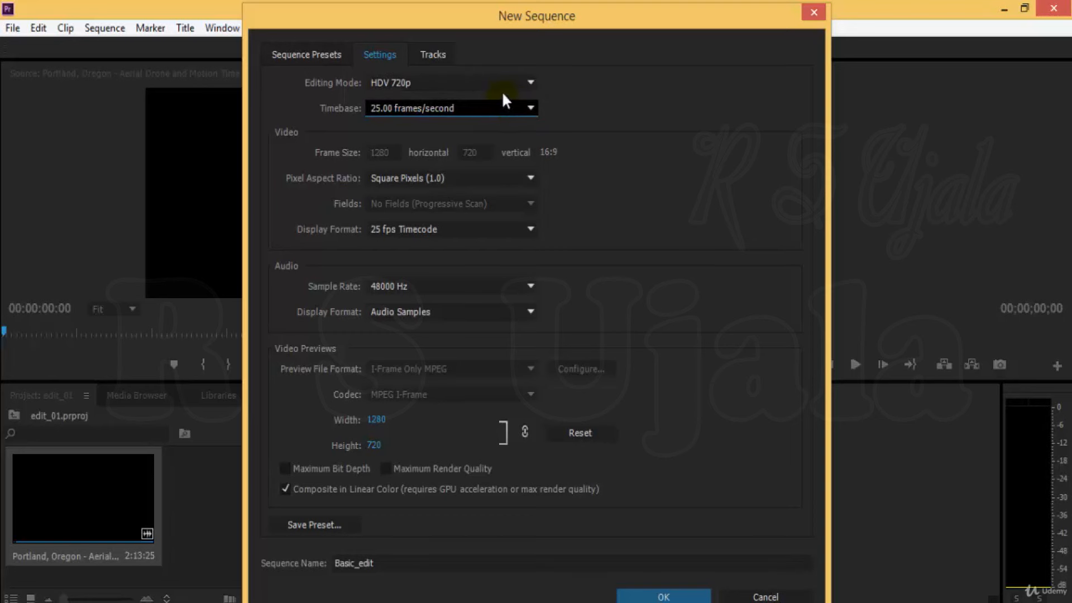
# Review the available editing modes, then set the editing mode to Custom with a timebase of 25.00 frames/second
pyautogui.click(504, 85)
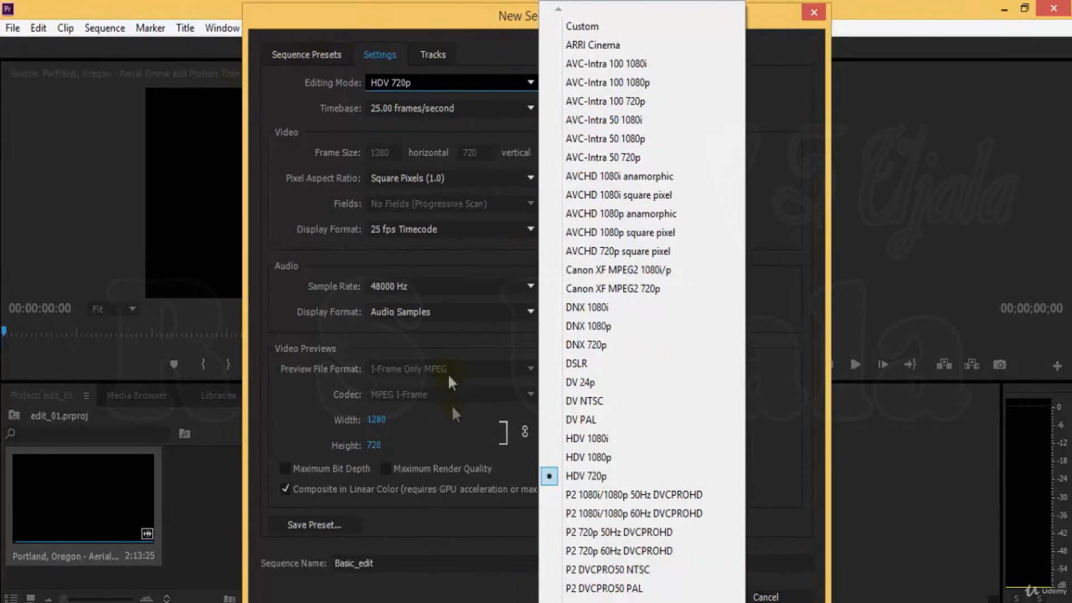
pyautogui.scroll(-4, 642, 390)
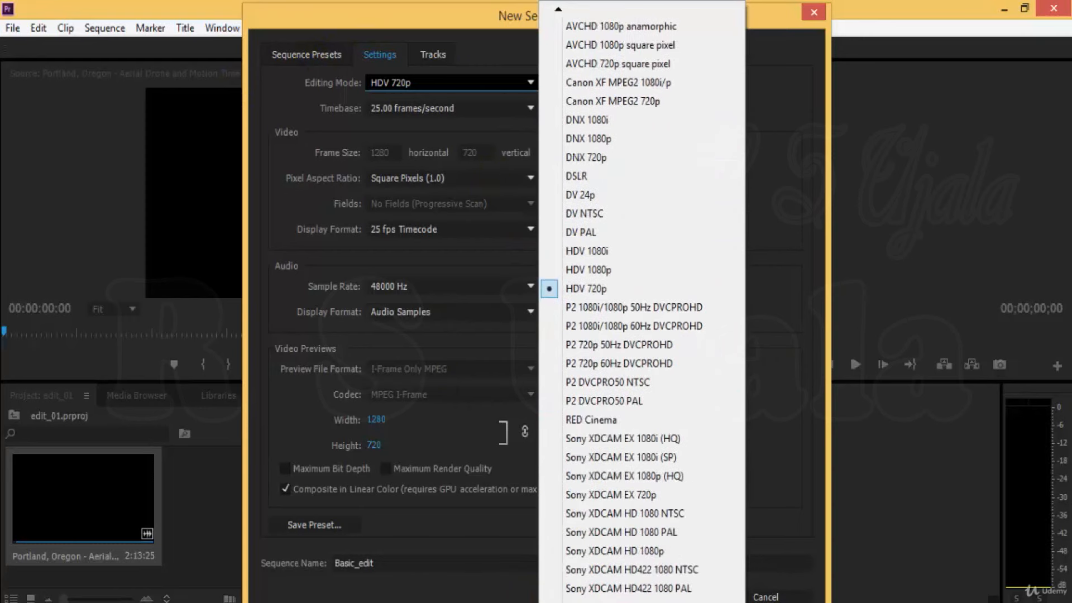
pyautogui.click(499, 146)
pyautogui.click(523, 82)
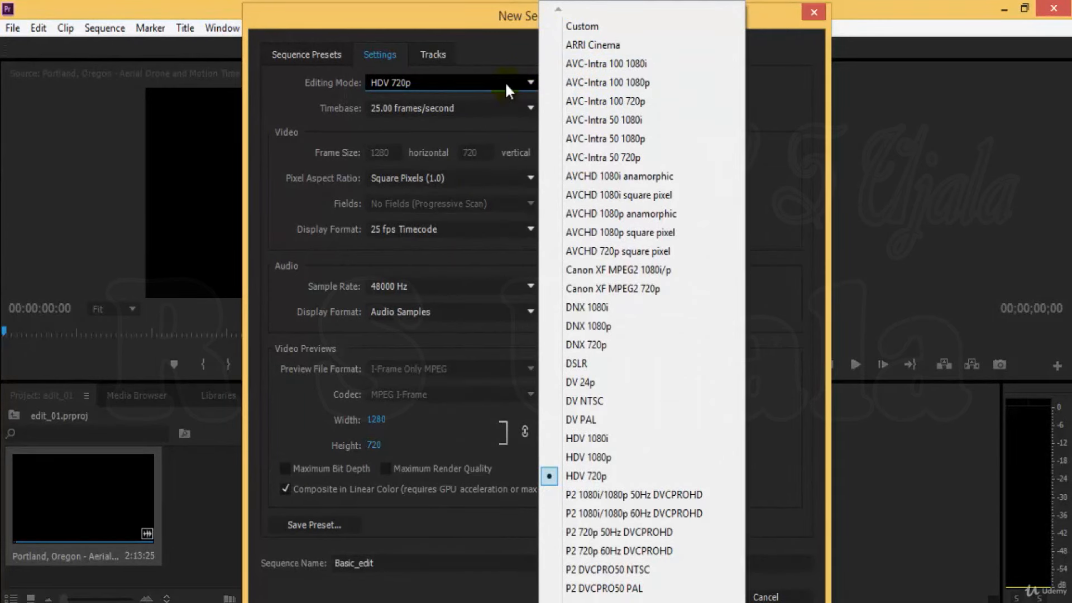
pyautogui.click(582, 27)
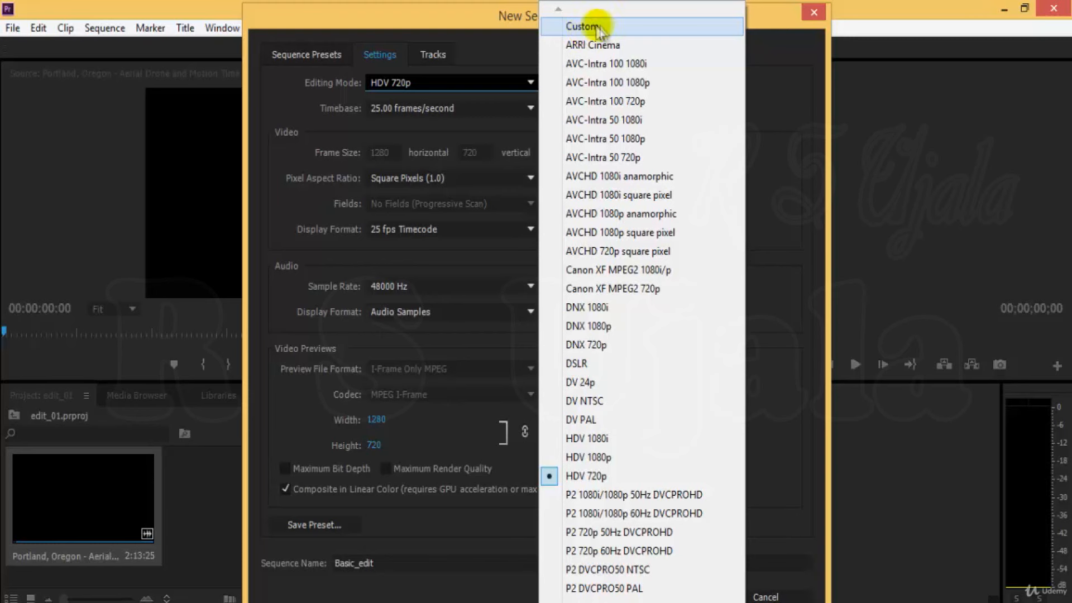
pyautogui.click(436, 82)
pyautogui.click(435, 82)
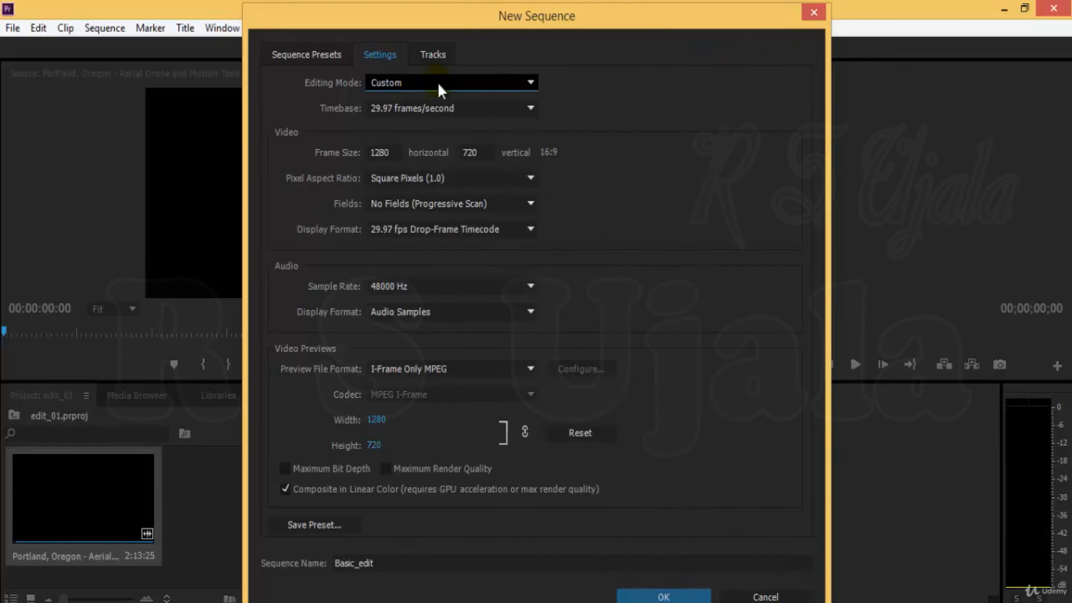
pyautogui.click(479, 109)
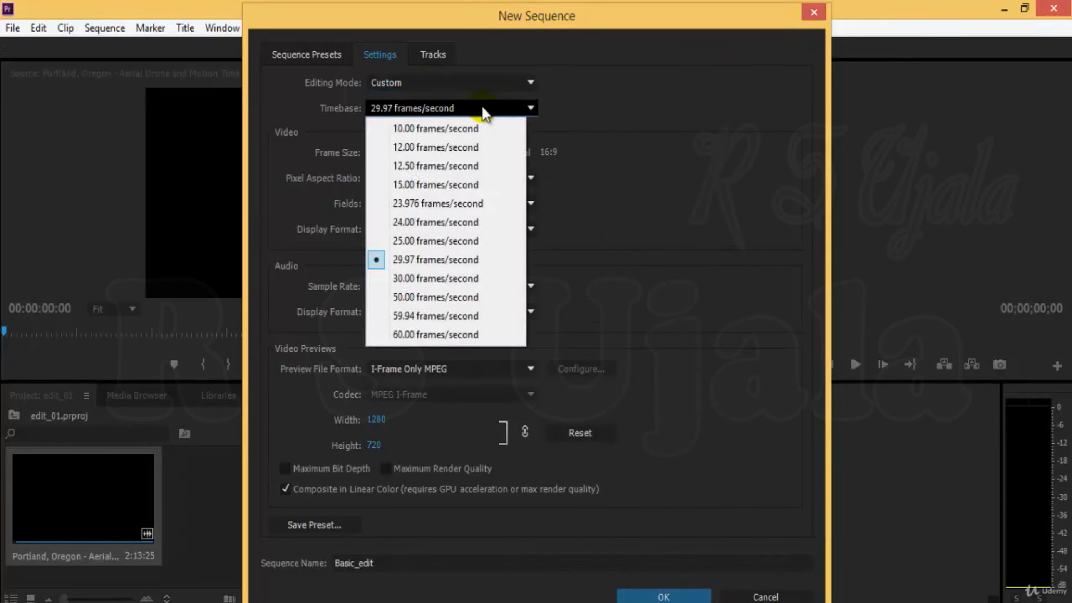
pyautogui.click(481, 240)
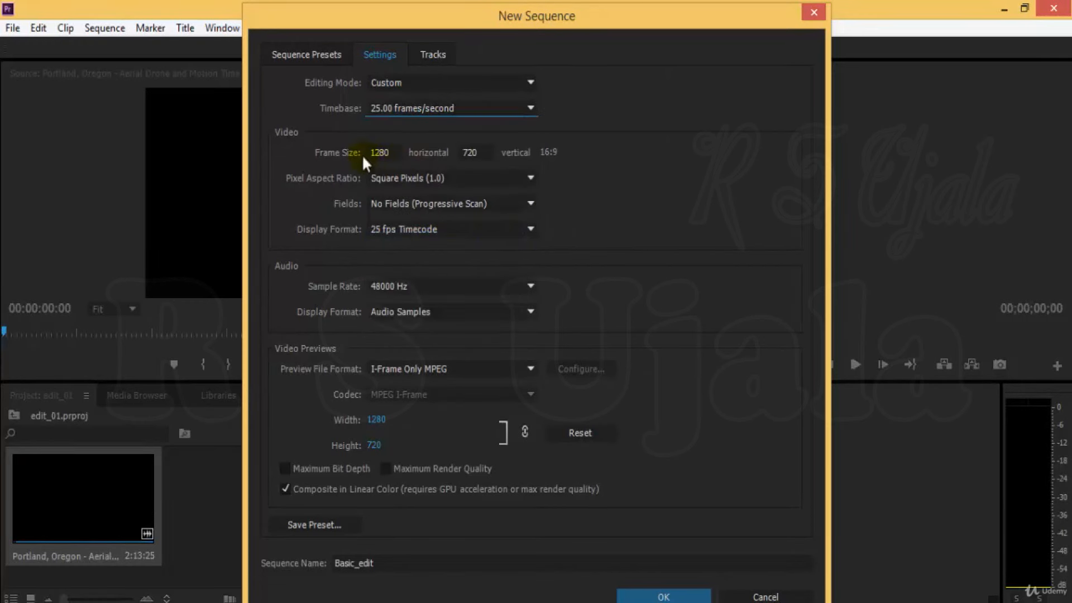
# Examine the horizontal and vertical frame size, the aspect ratio and the available field order options of the custom sequence
pyautogui.doubleClick(381, 152)
pyautogui.doubleClick(471, 153)
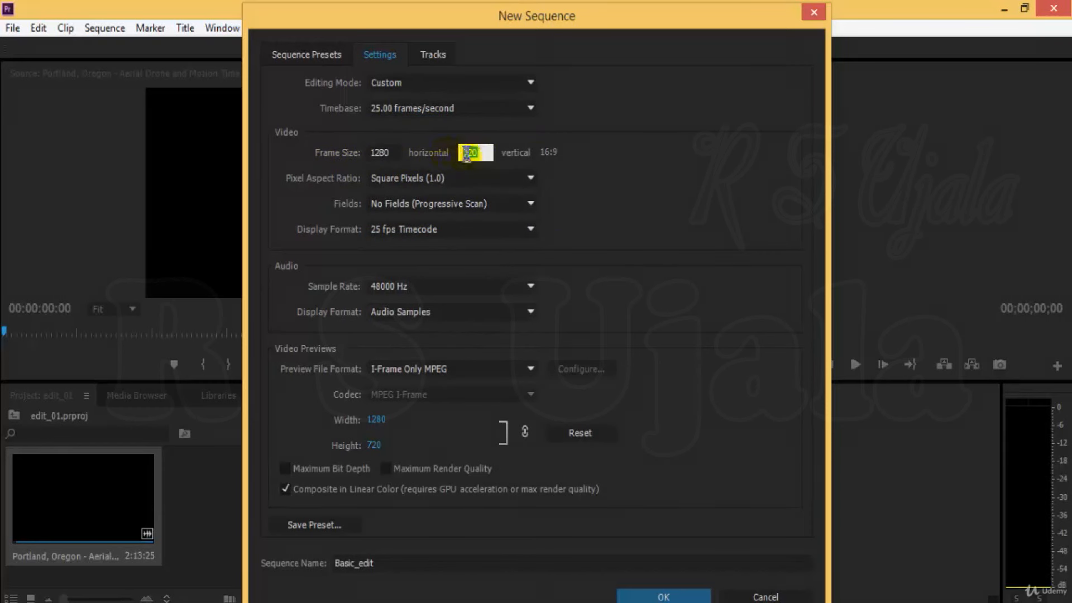
pyautogui.click(540, 155)
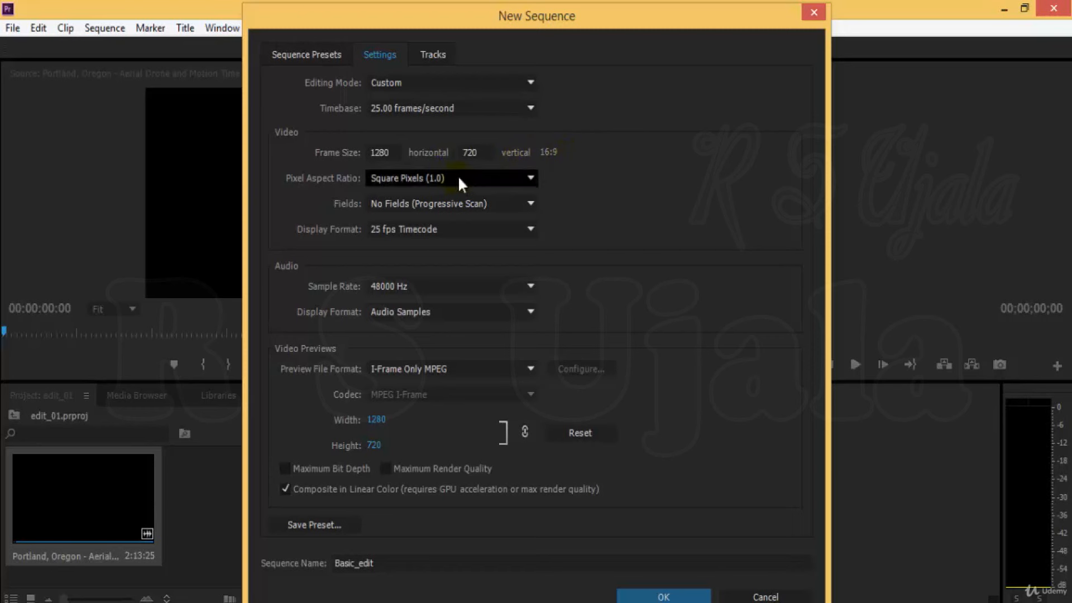
pyautogui.click(503, 204)
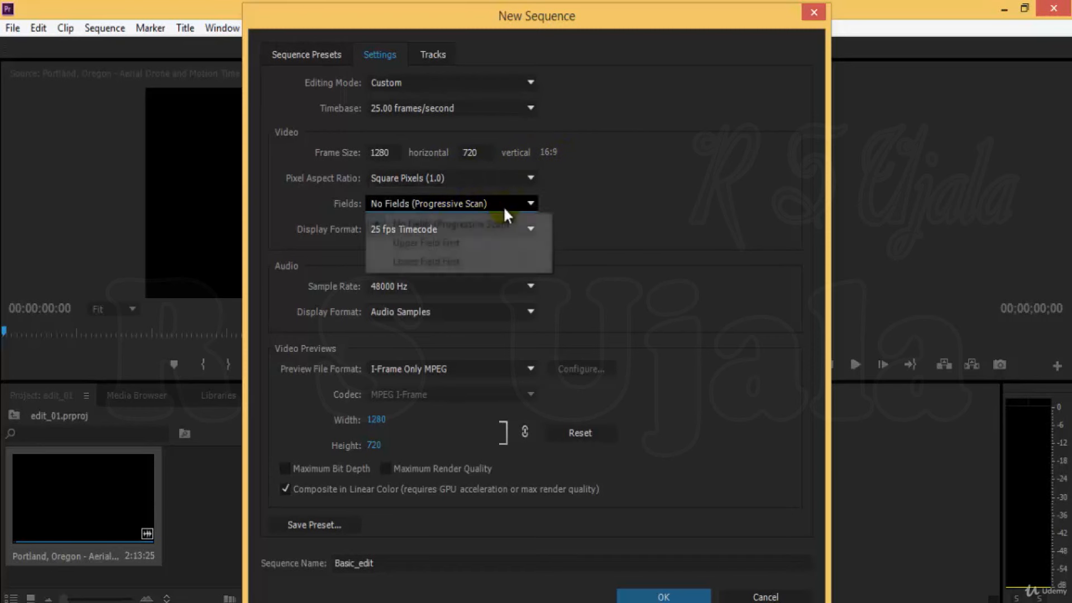
pyautogui.click(514, 205)
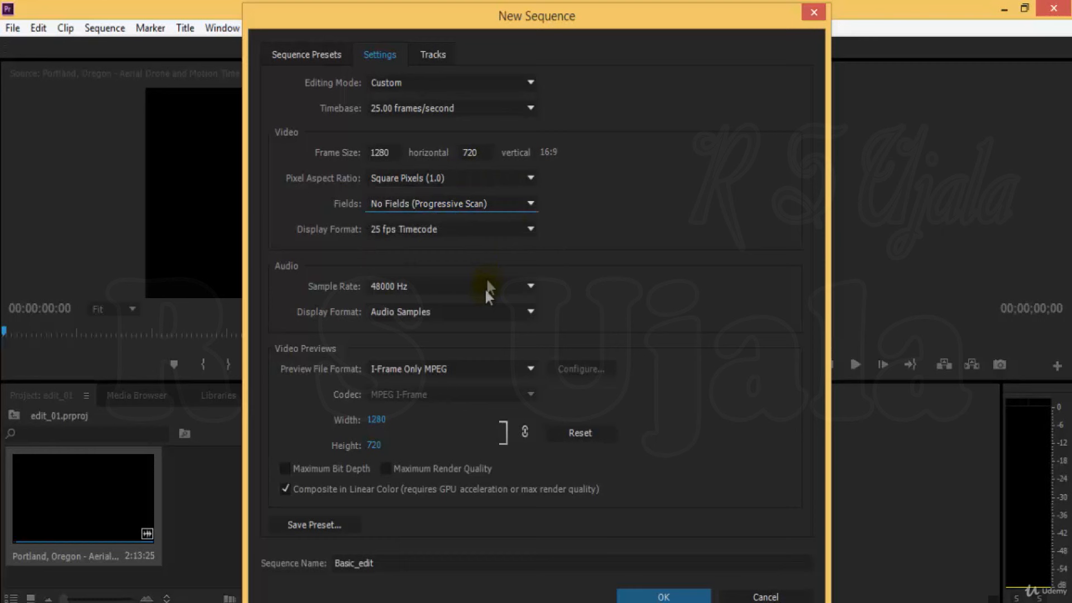
# Choose 48000 Hz as the audio sample rate and review the available preview file formats
pyautogui.click(450, 286)
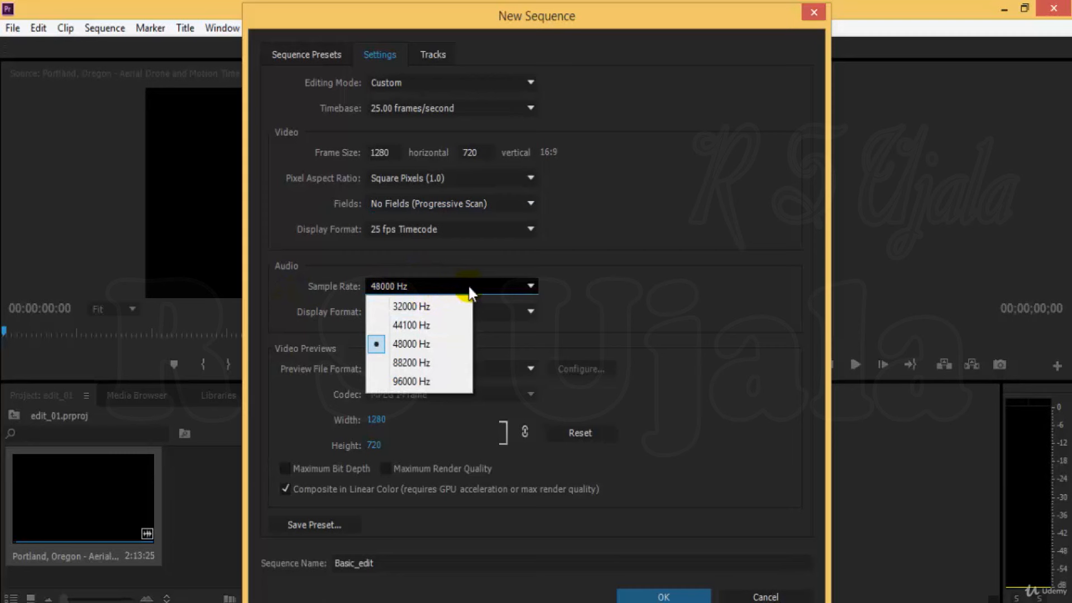
pyautogui.click(442, 348)
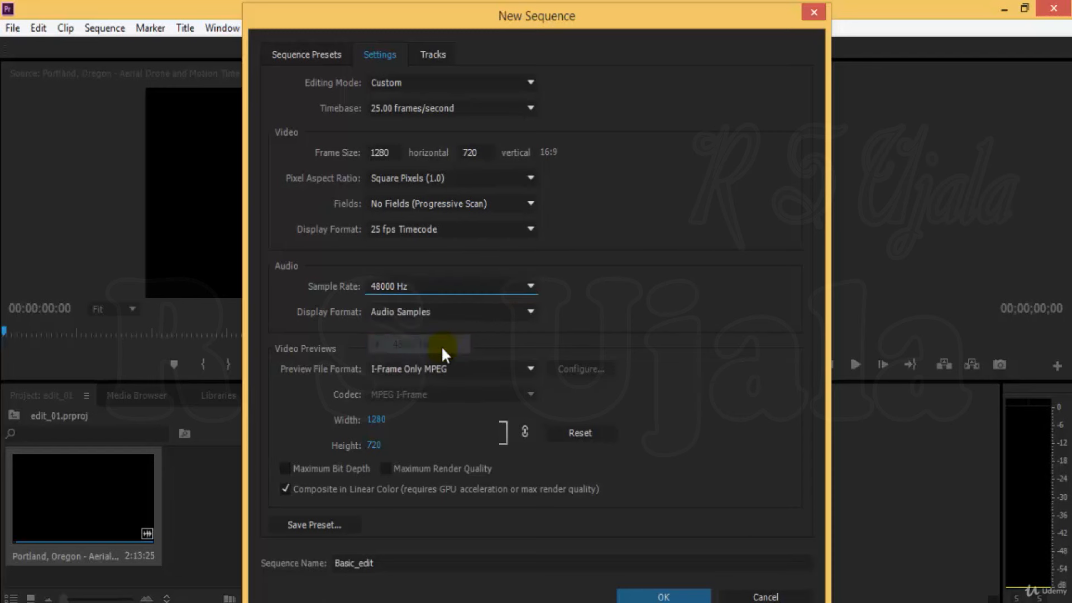
pyautogui.click(505, 370)
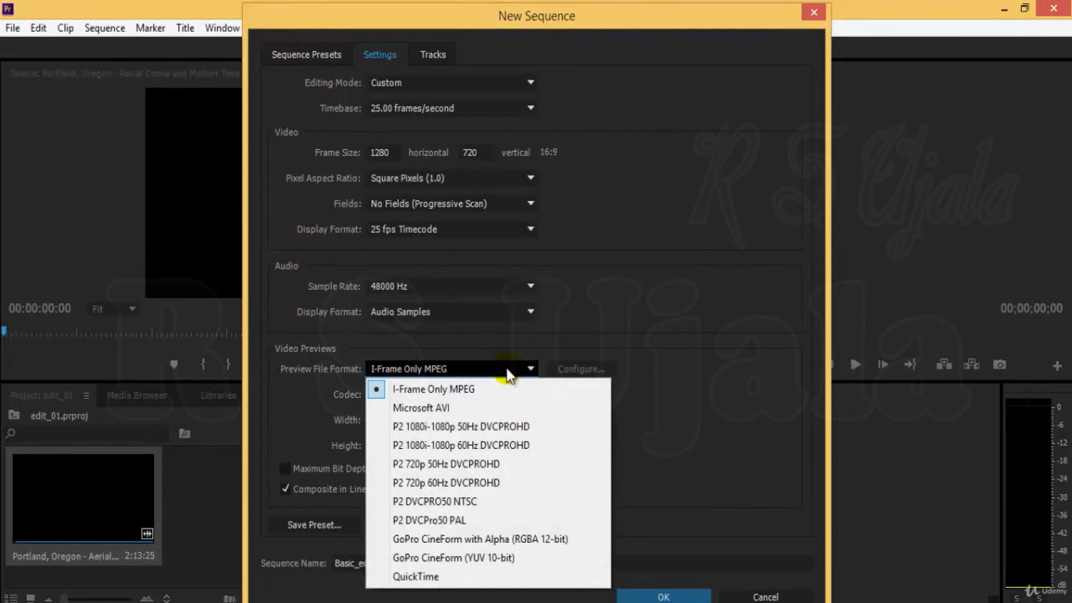
pyautogui.click(583, 349)
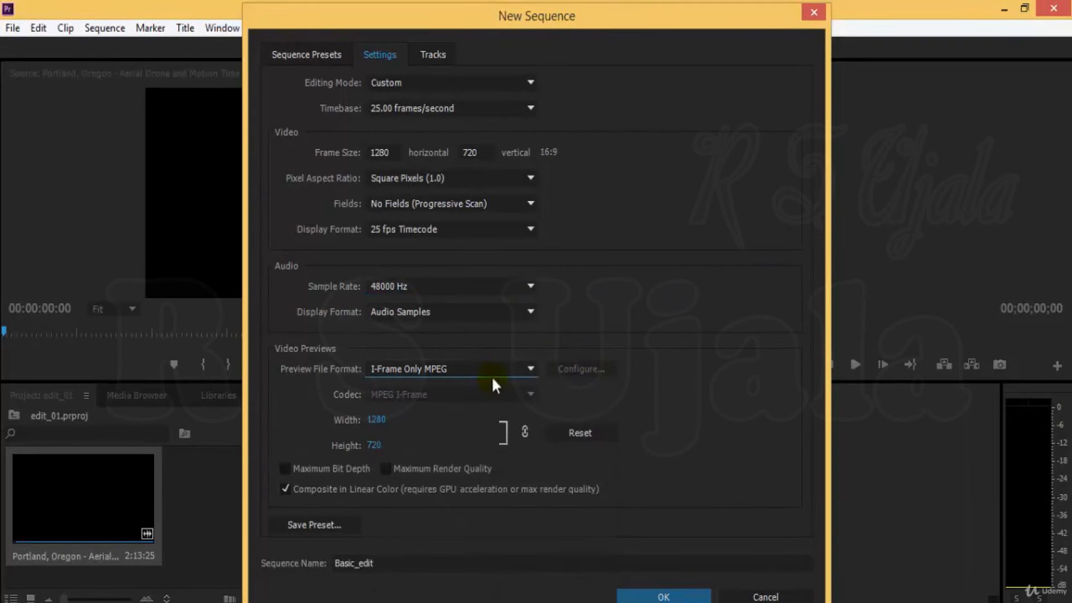
# Save the custom sequence settings as a preset named Half_HD_25FPS
pyautogui.click(494, 372)
pyautogui.click(562, 336)
pyautogui.click(316, 527)
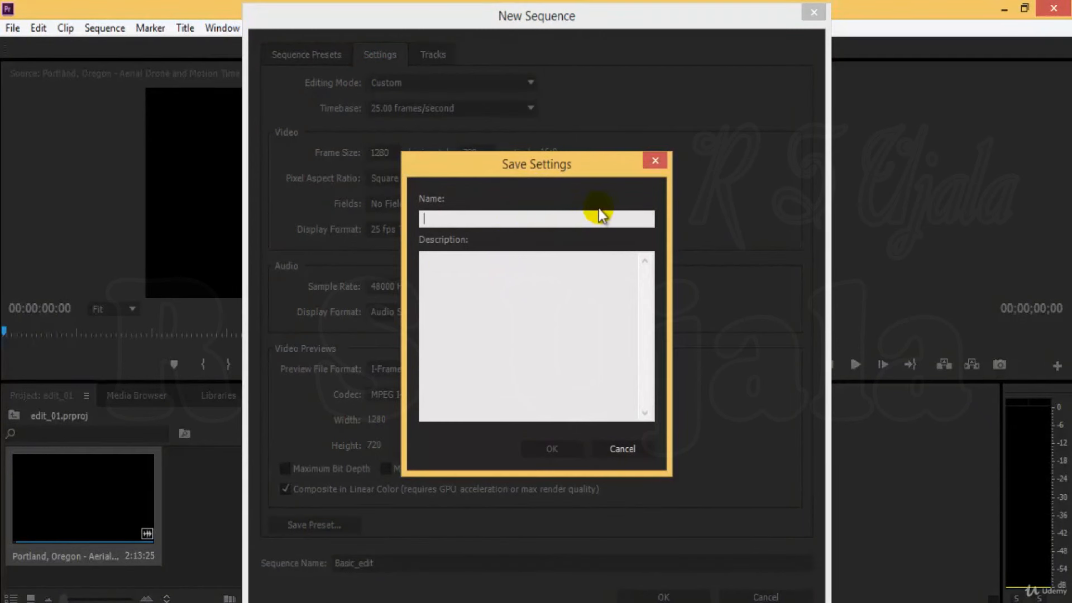
pyautogui.write('Hal')
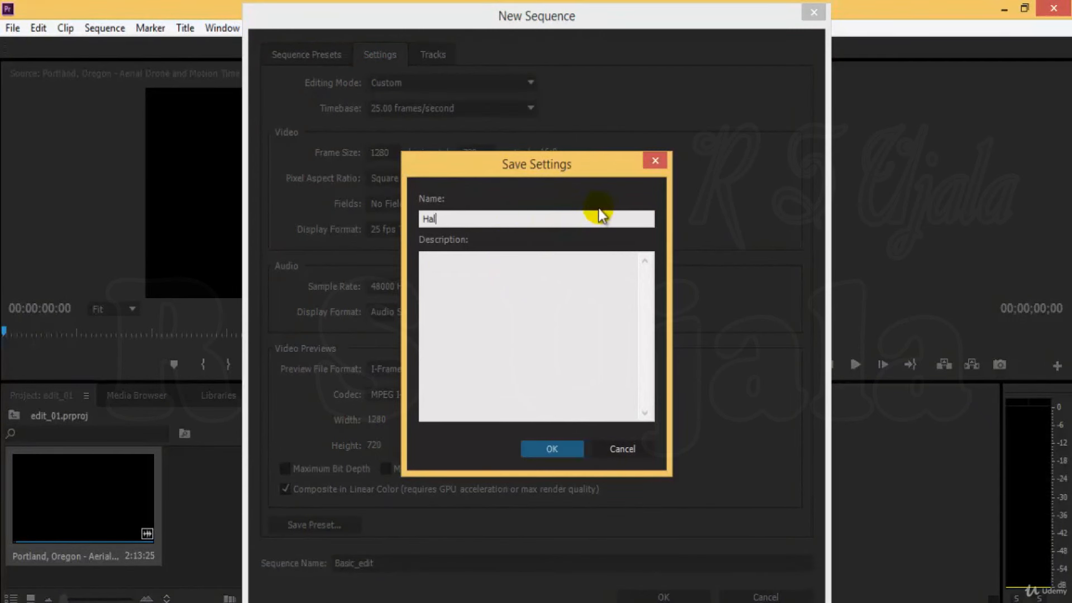
pyautogui.write('hf')
pyautogui.hotkey('ctrl', 'a')
pyautogui.write('Half_HD')
pyautogui.moveTo(517, 175); pyautogui.dragTo(518, 200)
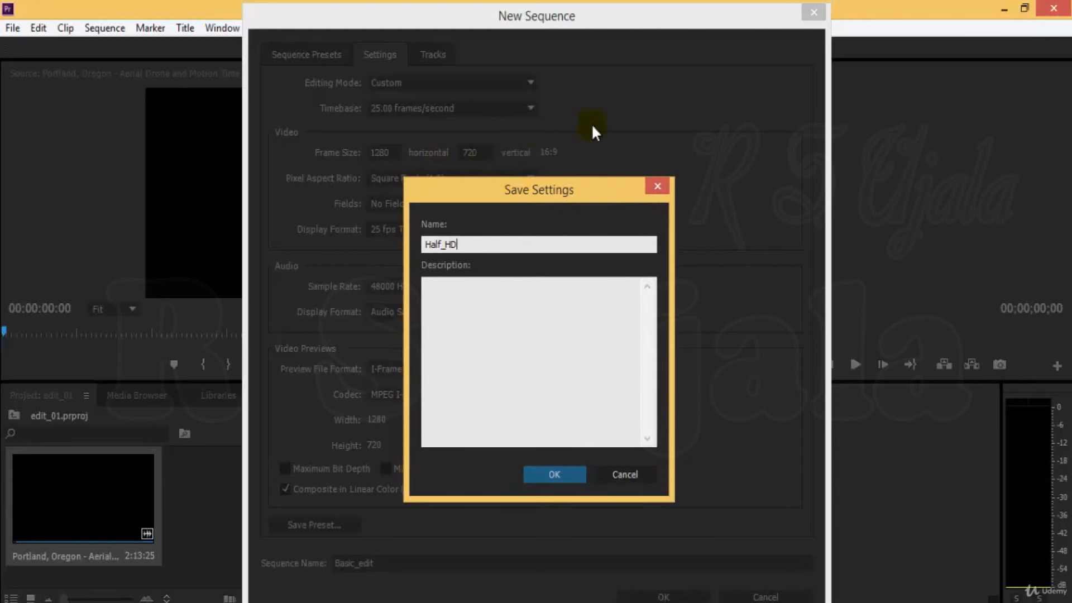
pyautogui.write('_25FPS')
pyautogui.press('Return')
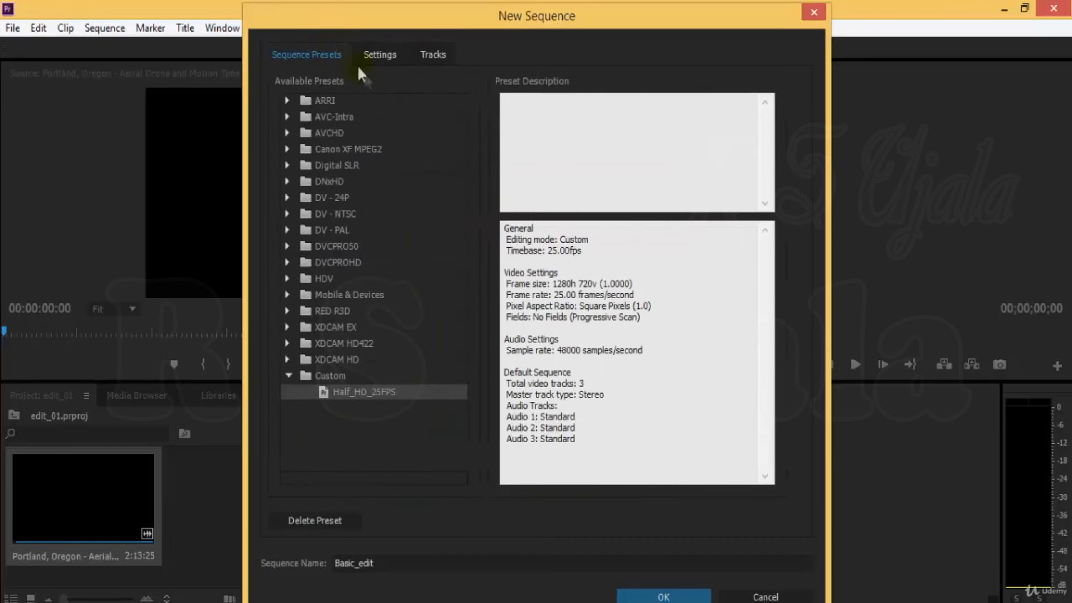
# Locate and select the saved Half_HD_25FPS preset in the Custom preset folder
pyautogui.click(285, 100)
pyautogui.click(284, 100)
pyautogui.click(329, 230)
pyautogui.click(320, 371)
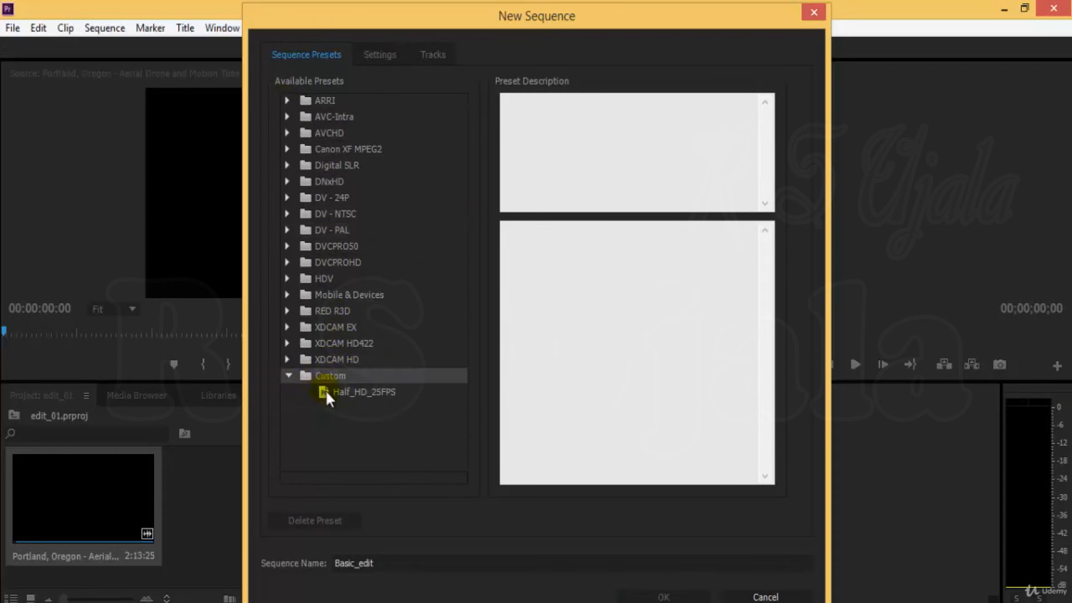
pyautogui.click(322, 395)
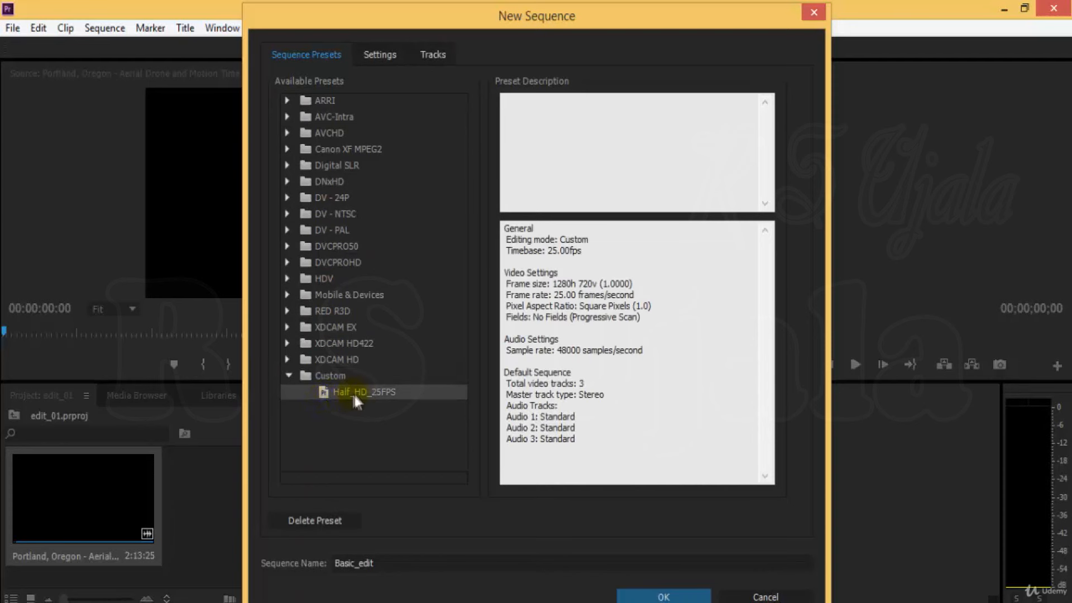
# Examine the preset description's editing mode, timebase, frame size, frame rate, pixel aspect ratio and fields
pyautogui.moveTo(504, 226); pyautogui.dragTo(586, 250)
pyautogui.click(616, 270)
pyautogui.moveTo(506, 239); pyautogui.dragTo(601, 248)
pyautogui.click(573, 260)
pyautogui.moveTo(518, 252); pyautogui.dragTo(562, 249)
pyautogui.click(602, 268)
pyautogui.click(603, 259)
pyautogui.moveTo(553, 291); pyautogui.dragTo(601, 285)
pyautogui.click(669, 294)
pyautogui.moveTo(520, 294); pyautogui.dragTo(581, 285)
pyautogui.click(580, 286)
pyautogui.moveTo(512, 306); pyautogui.dragTo(652, 319)
pyautogui.click(668, 305)
pyautogui.click(647, 338)
pyautogui.click(669, 324)
# Choose the HDV 720p30 preset, check its settings and create the Basic_edit sequence
pyautogui.click(286, 279)
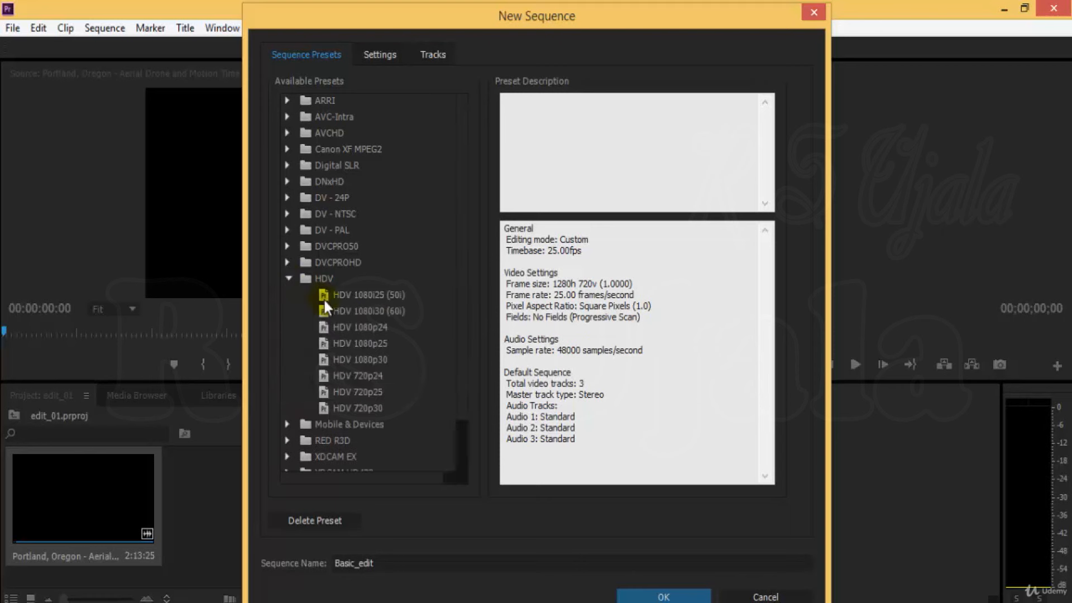
pyautogui.click(326, 408)
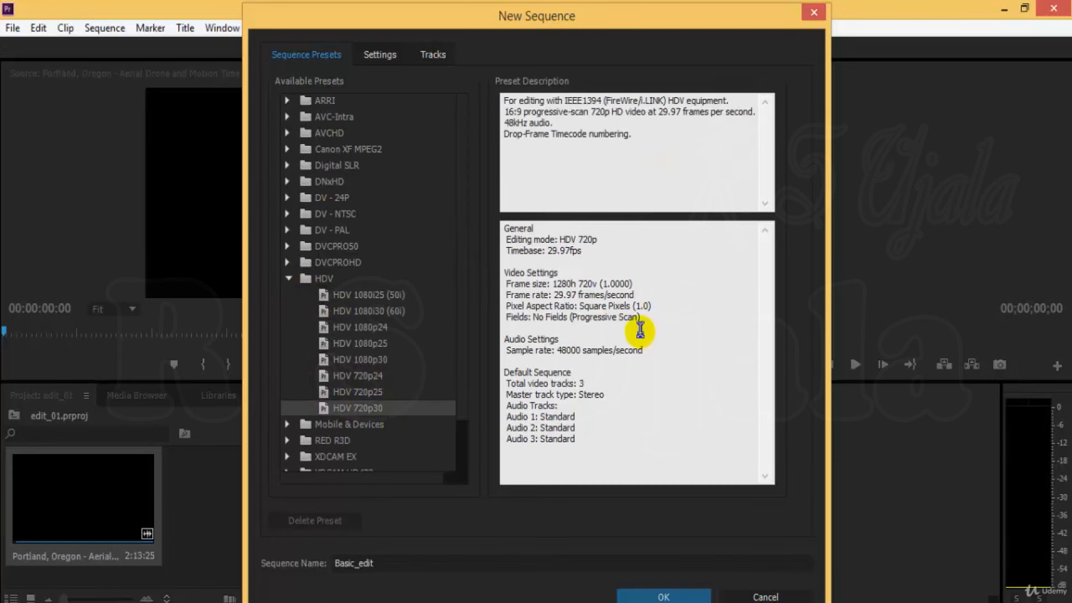
pyautogui.click(381, 56)
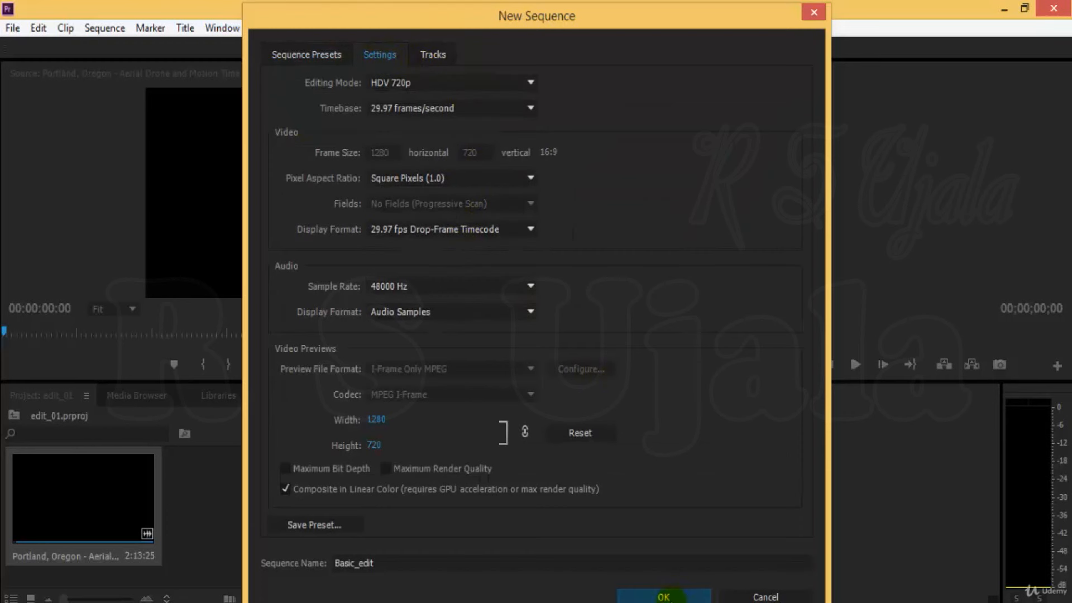
pyautogui.click(405, 563)
pyautogui.click(662, 598)
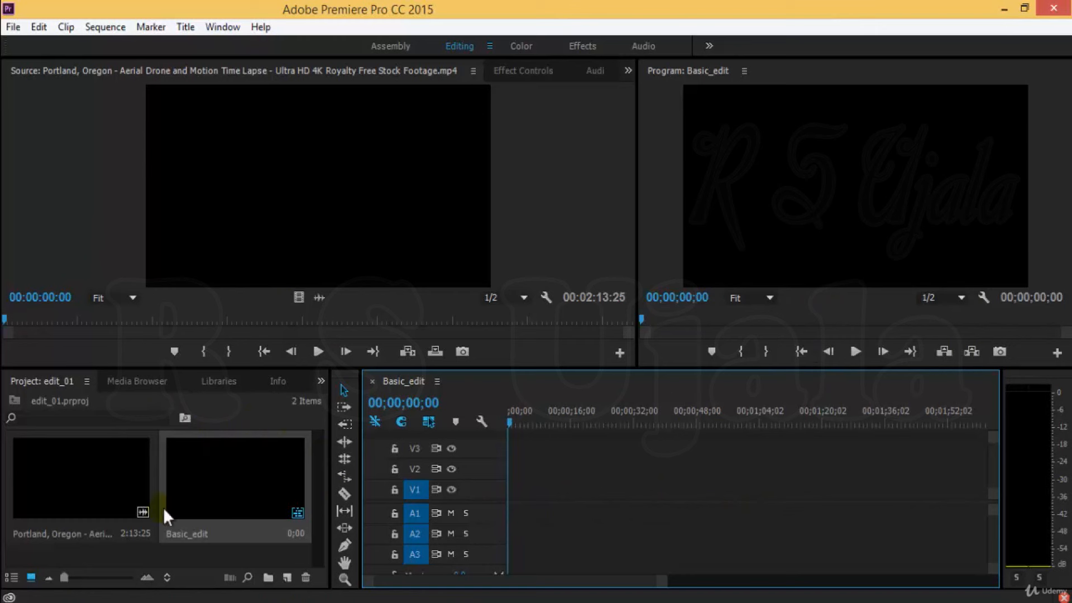
# Dock the Project panel as a narrow full-height column beside the Source monitor and group the Effects panel with it
pyautogui.click(125, 563)
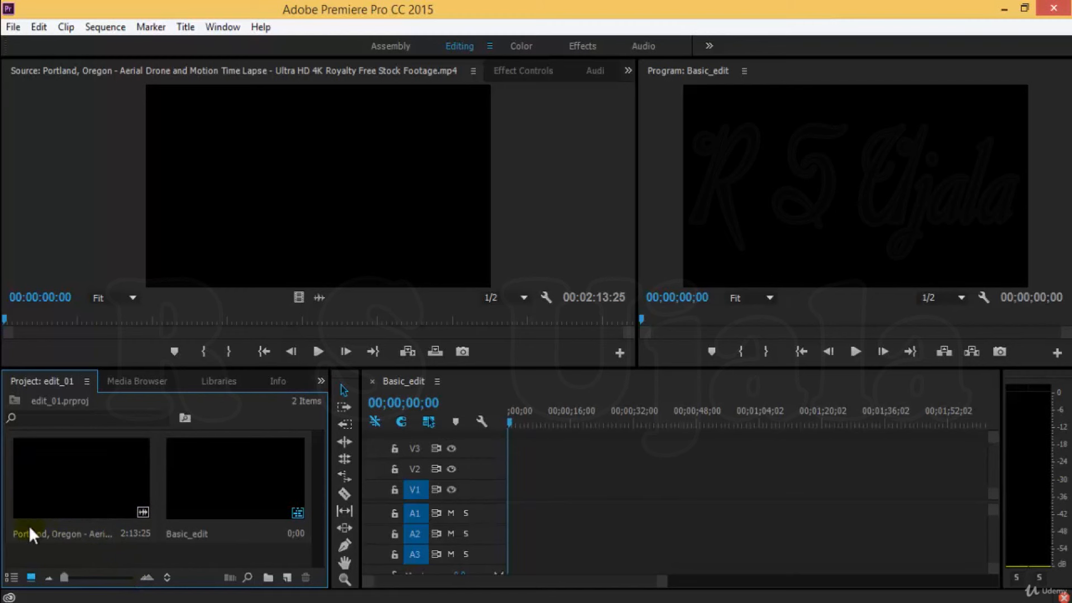
pyautogui.click(217, 470)
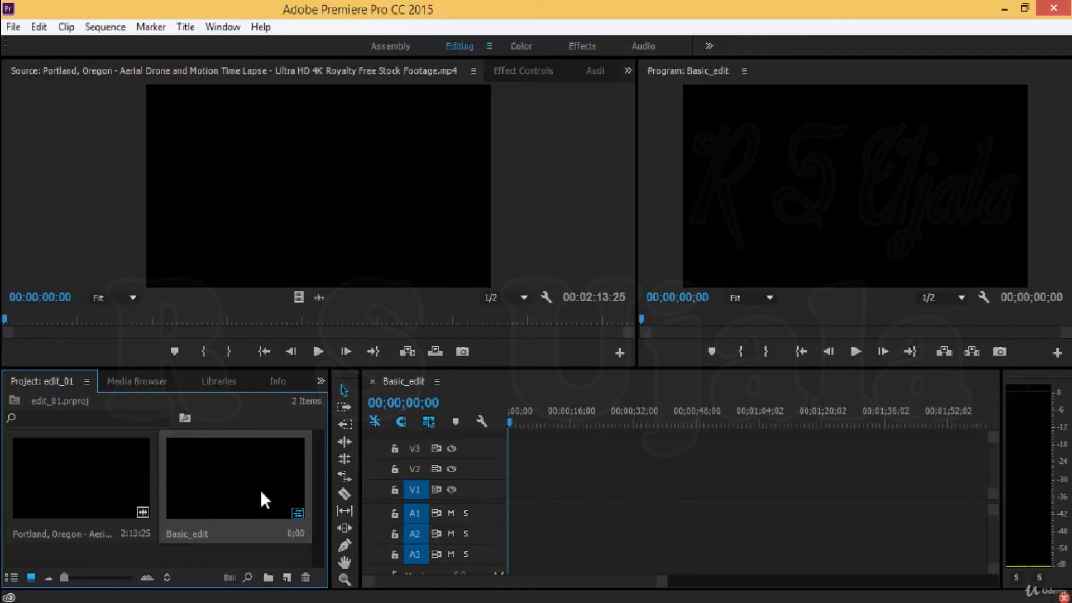
pyautogui.moveTo(82, 574); pyautogui.dragTo(49, 580)
pyautogui.moveTo(35, 383); pyautogui.dragTo(6, 79)
pyautogui.moveTo(536, 308); pyautogui.dragTo(242, 321)
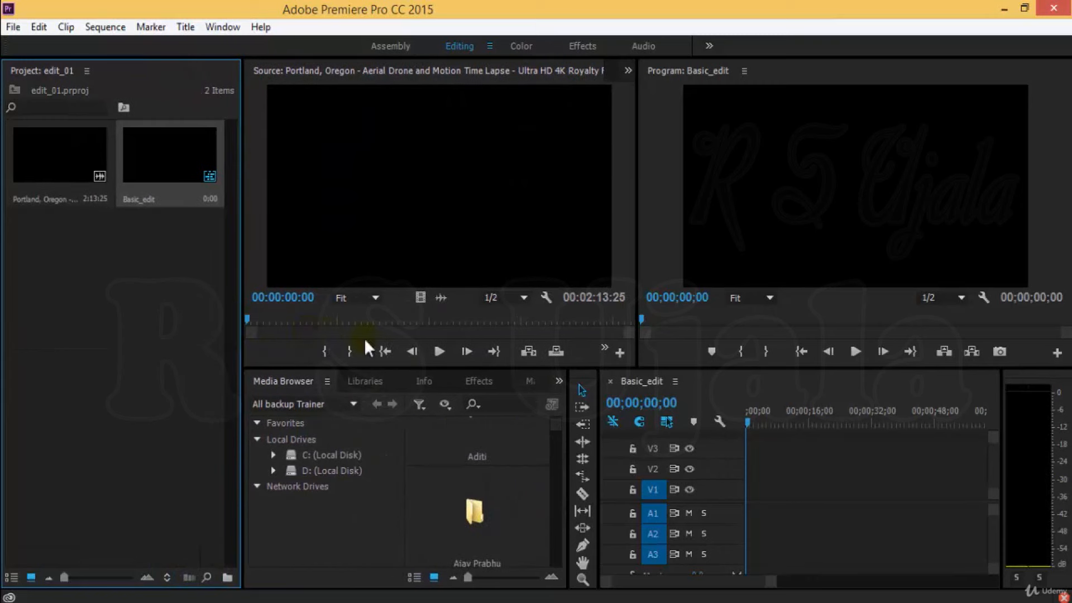
pyautogui.moveTo(478, 380); pyautogui.dragTo(78, 82)
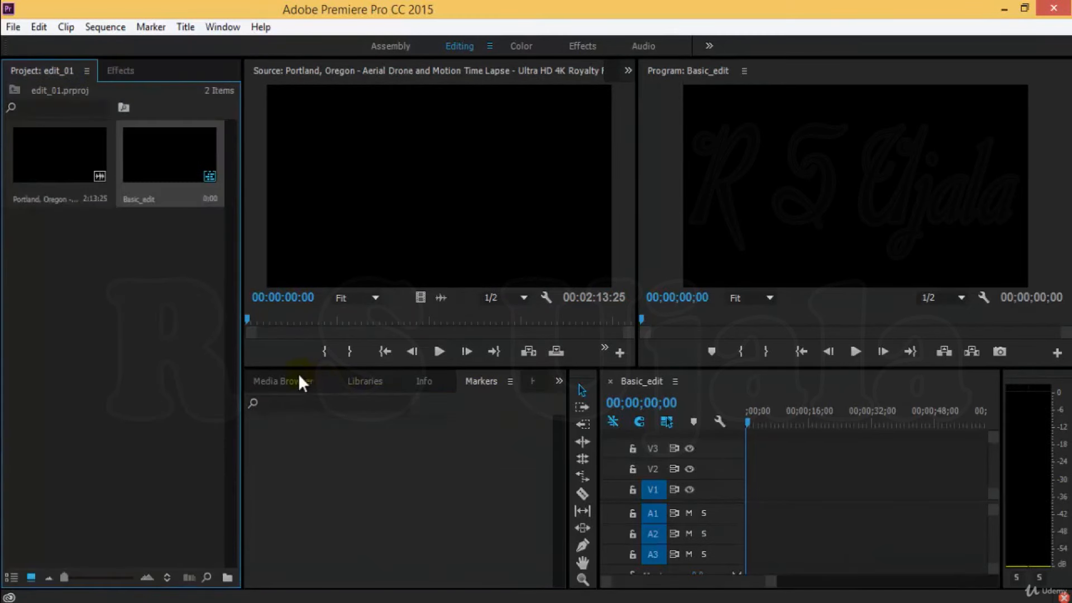
# Close the Media Browser and Libraries panels
pyautogui.click(300, 383)
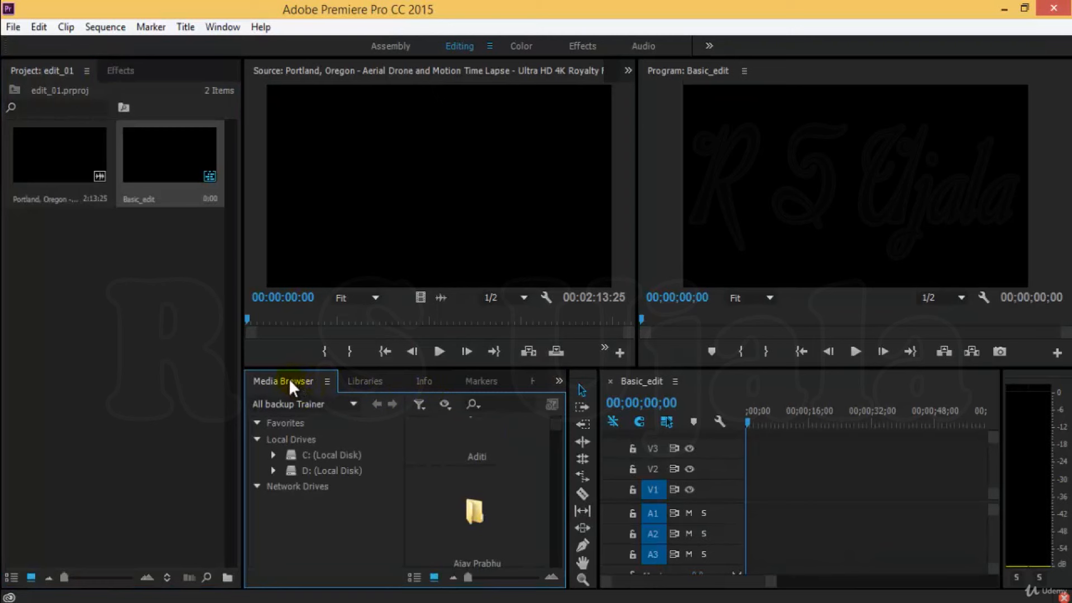
pyautogui.click(327, 382)
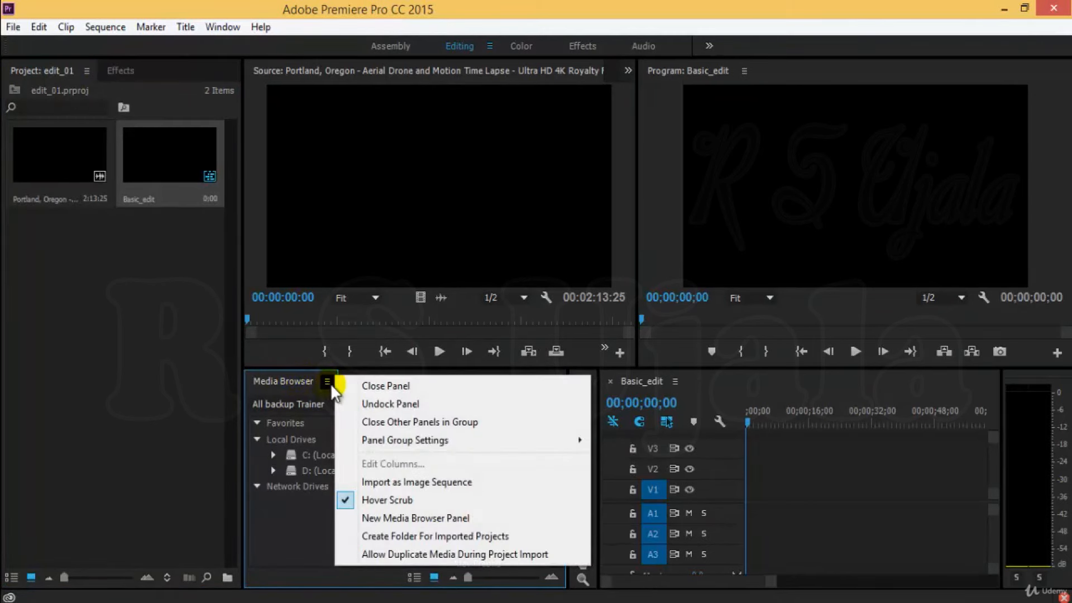
pyautogui.click(292, 381)
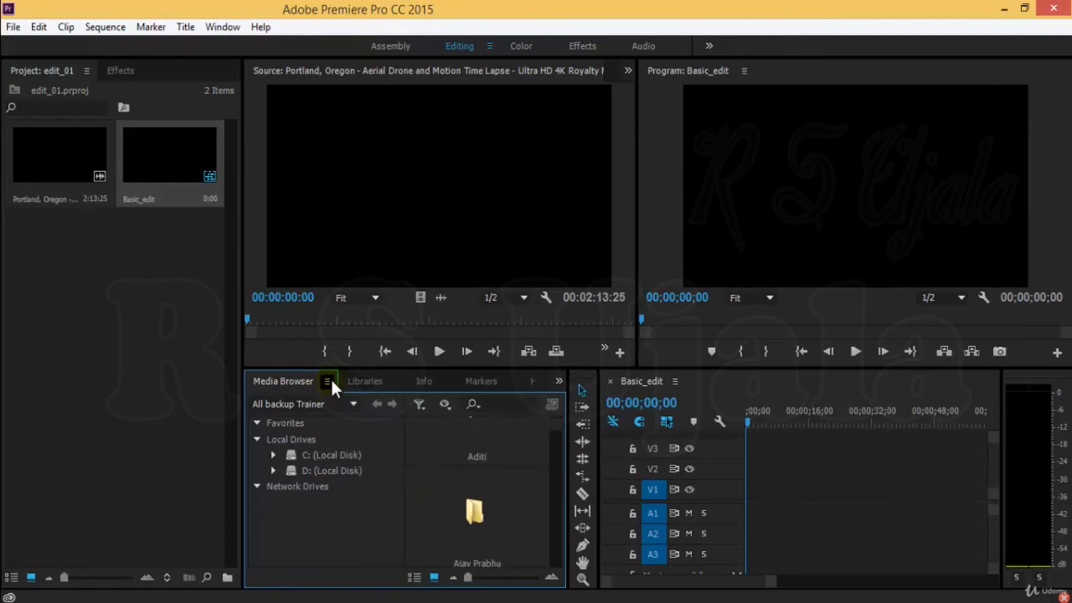
pyautogui.click(330, 382)
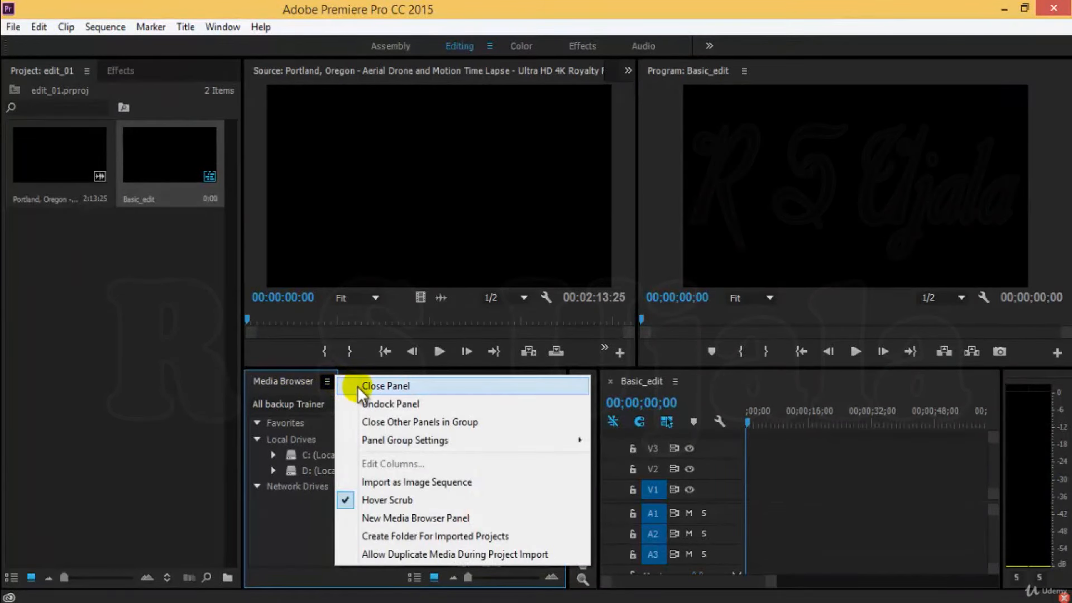
pyautogui.click(357, 387)
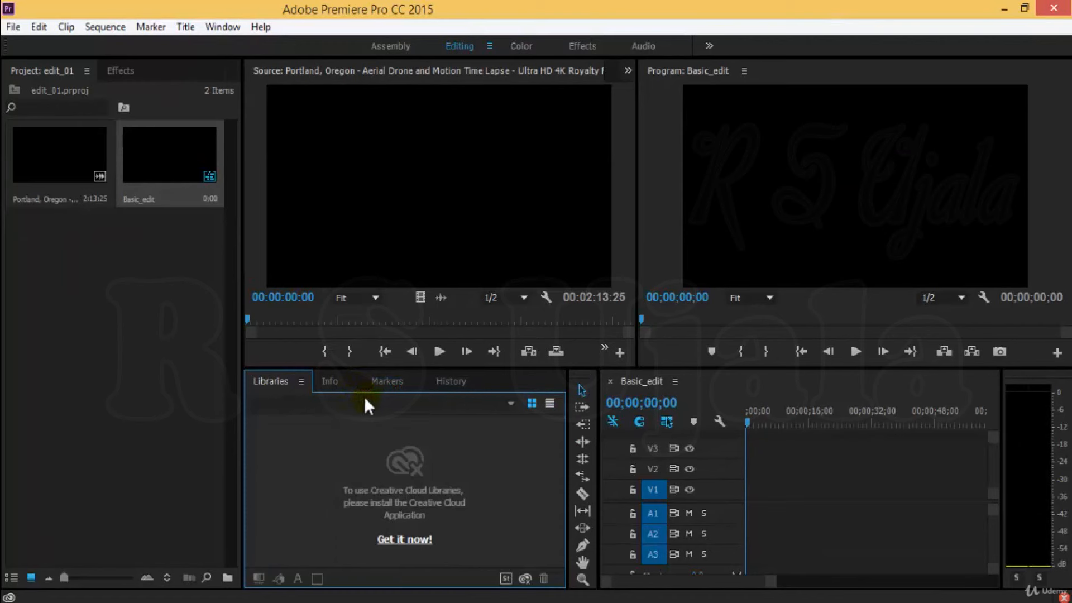
pyautogui.click(302, 381)
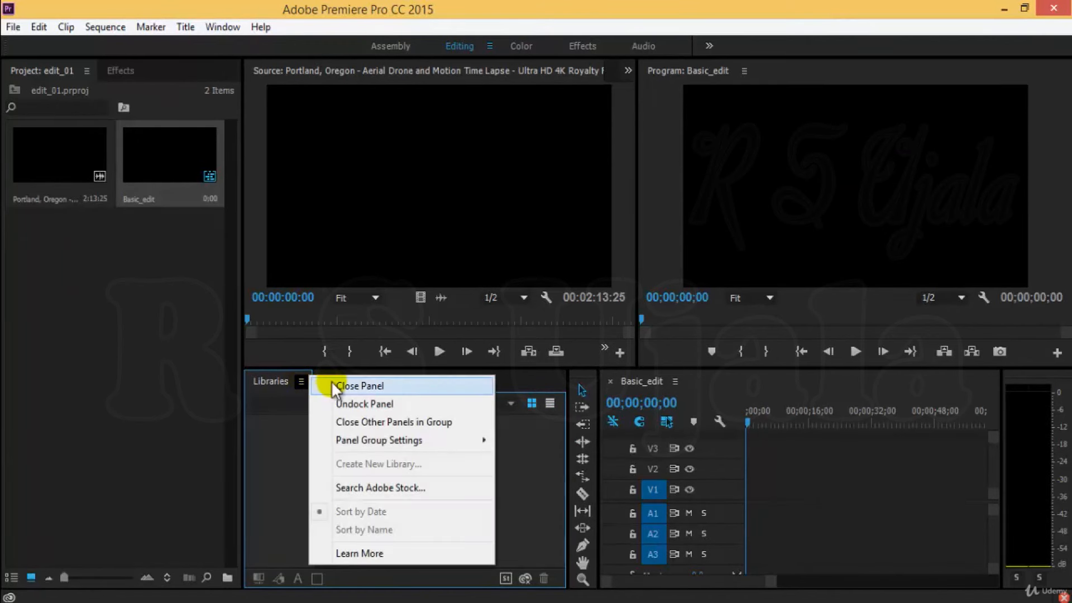
pyautogui.click(301, 383)
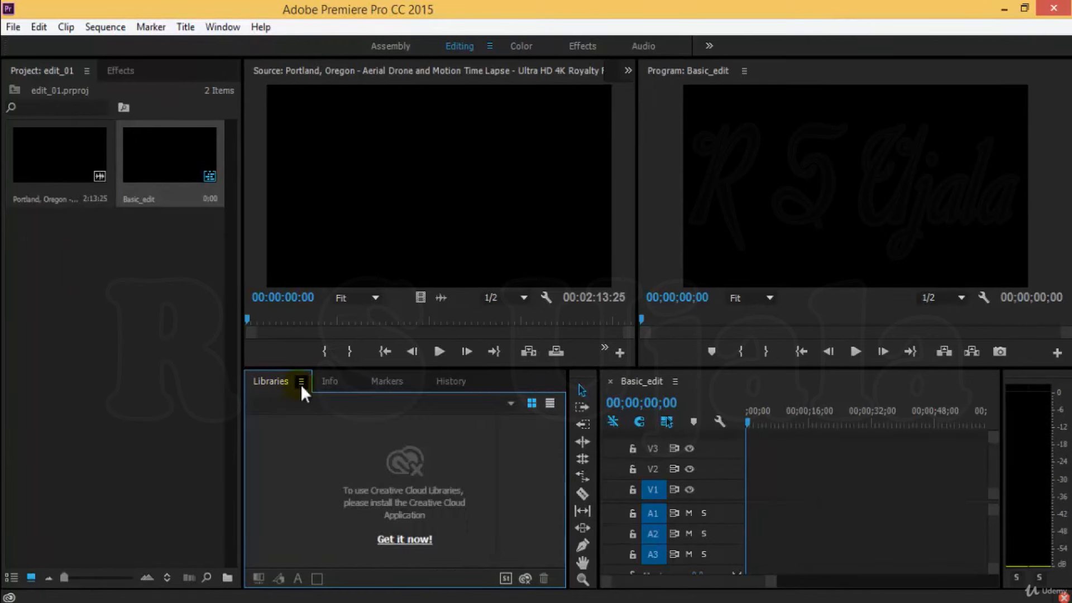
pyautogui.click(300, 383)
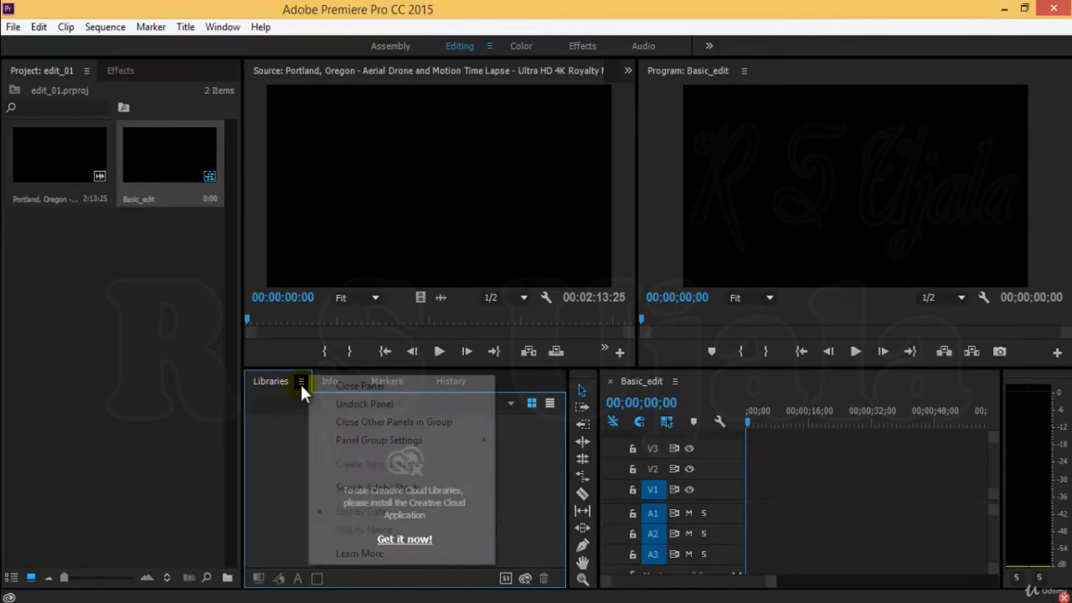
pyautogui.click(328, 385)
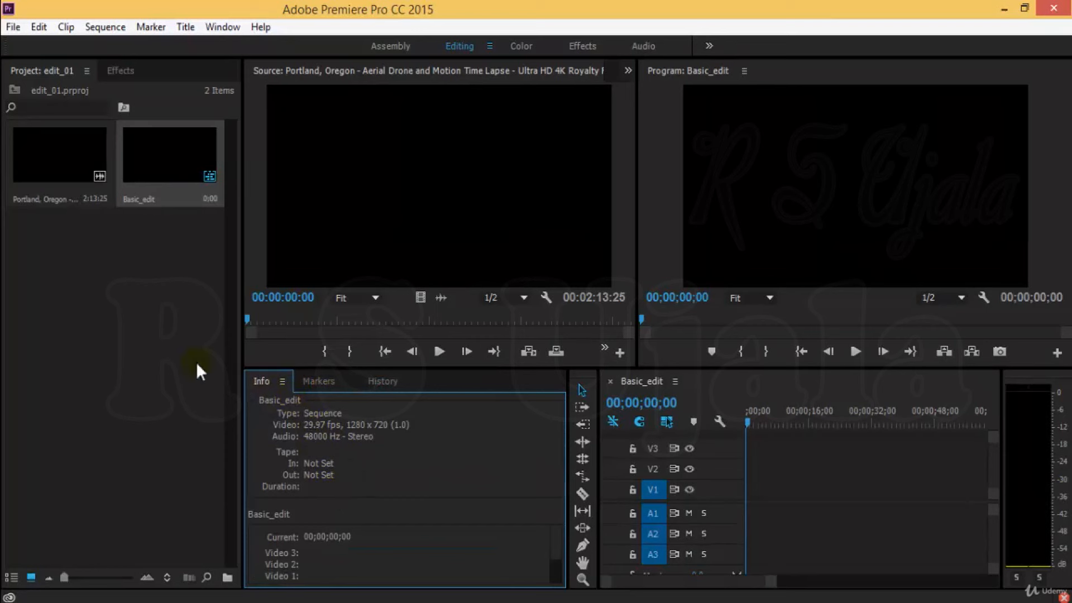
# Show the Portland, Oregon clip's details in the Info panel and move that panel into the Project panel's group
pyautogui.click(60, 153)
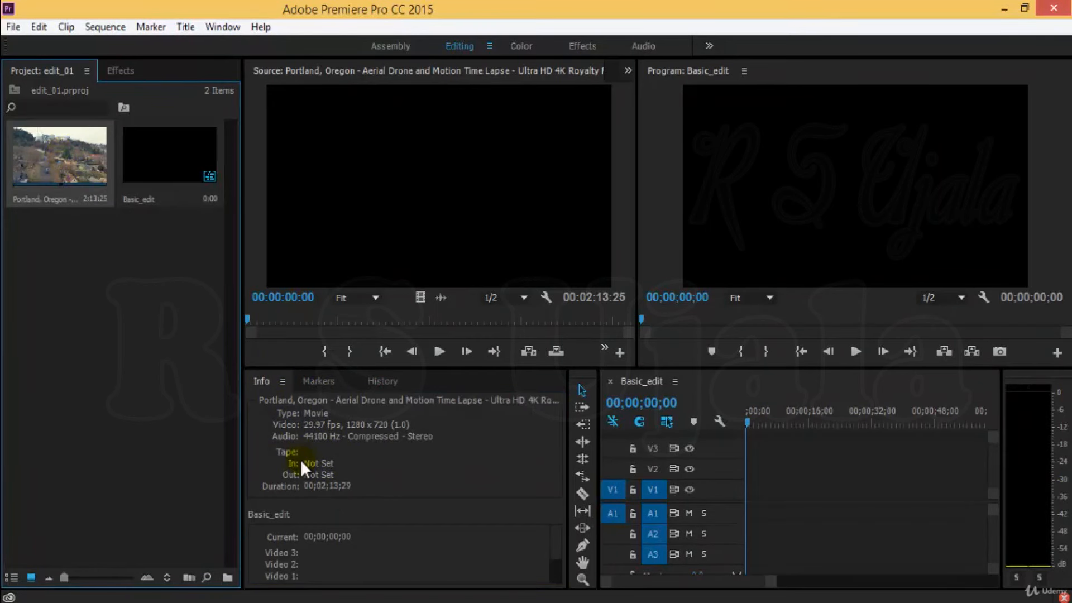
pyautogui.click(255, 381)
pyautogui.moveTo(256, 379); pyautogui.dragTo(158, 75)
# Close the Markers and History panels
pyautogui.click(297, 382)
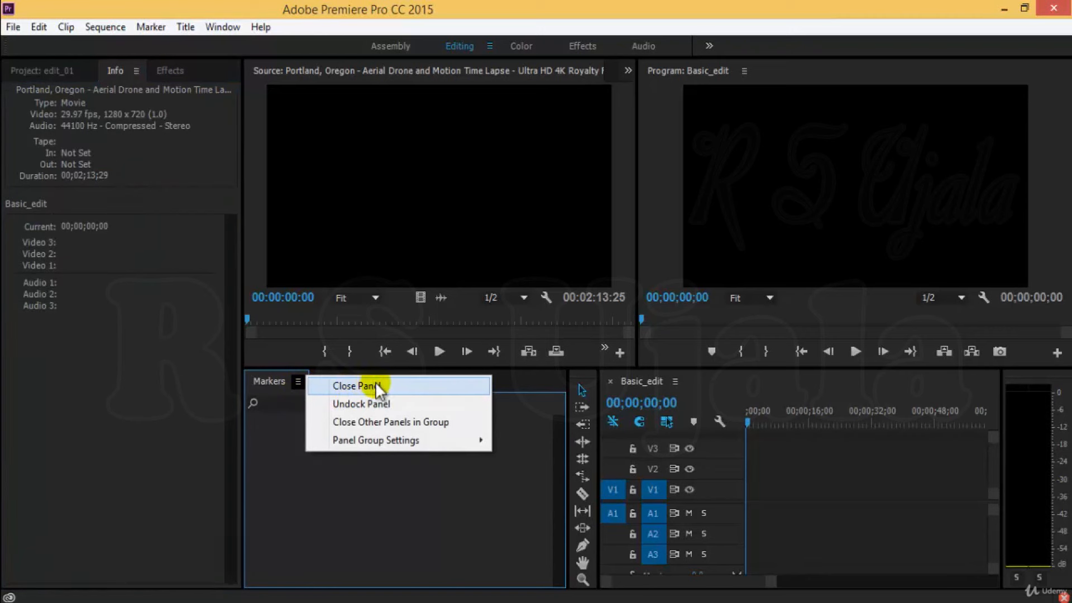
pyautogui.click(379, 389)
pyautogui.click(293, 383)
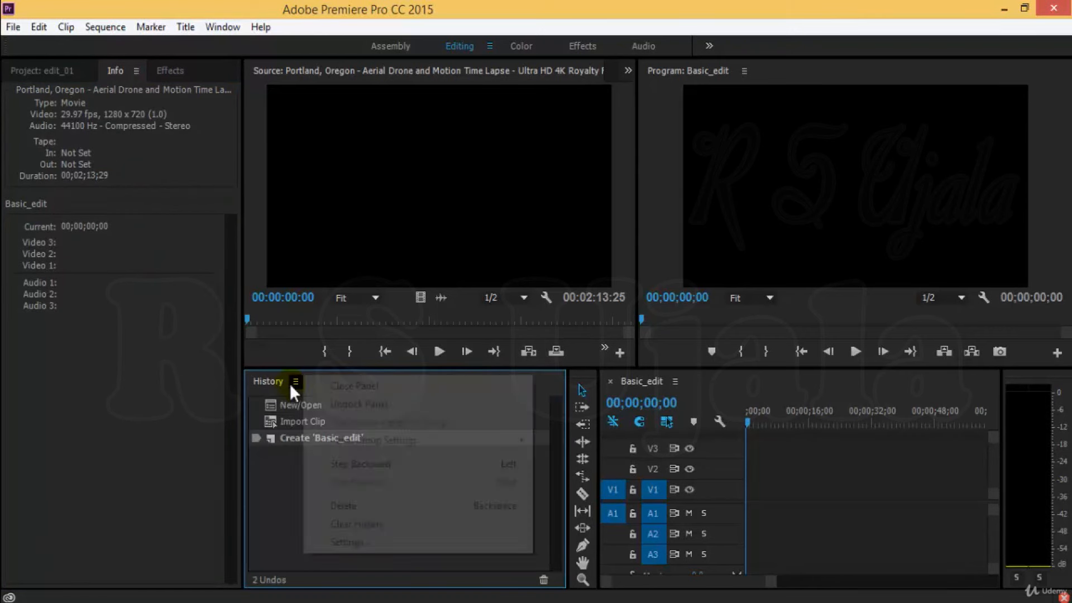
pyautogui.click(344, 385)
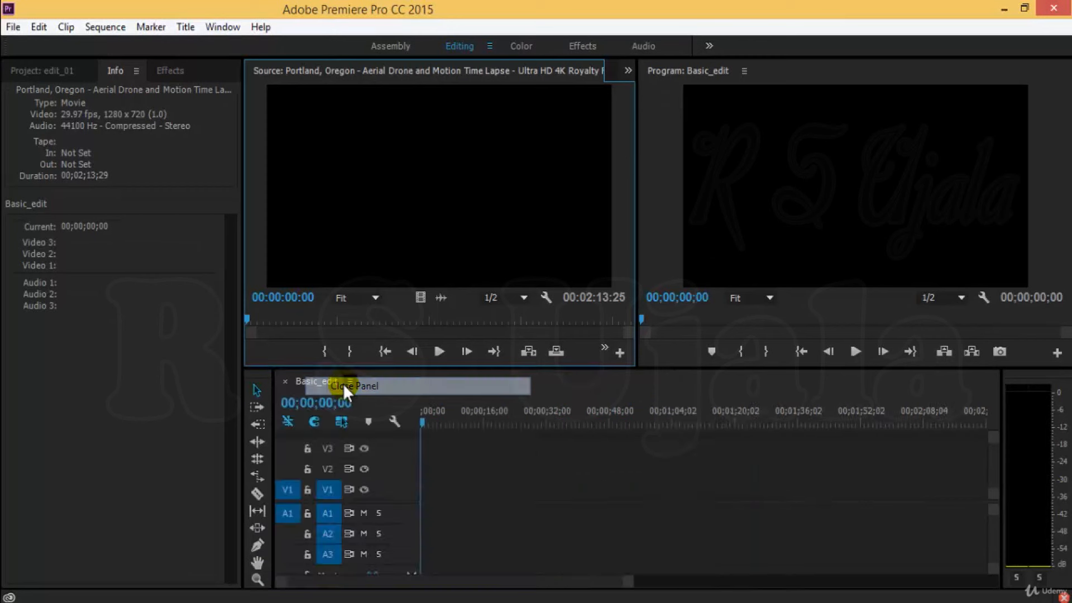
# Look through the grouped Project, Effects and Info panels, ending on the Project panel
pyautogui.click(58, 69)
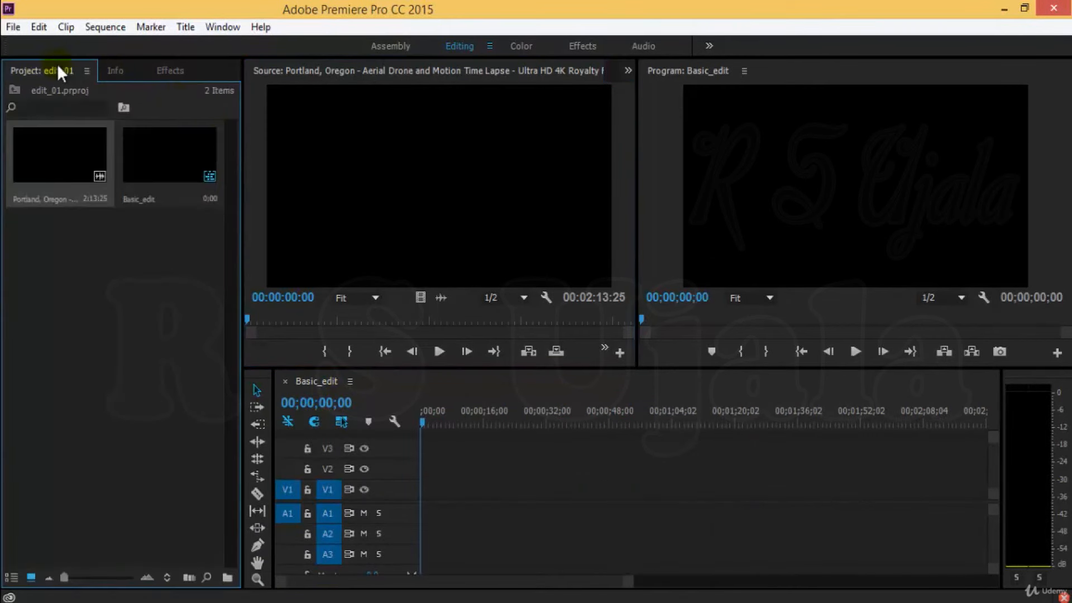
pyautogui.click(164, 70)
pyautogui.click(35, 66)
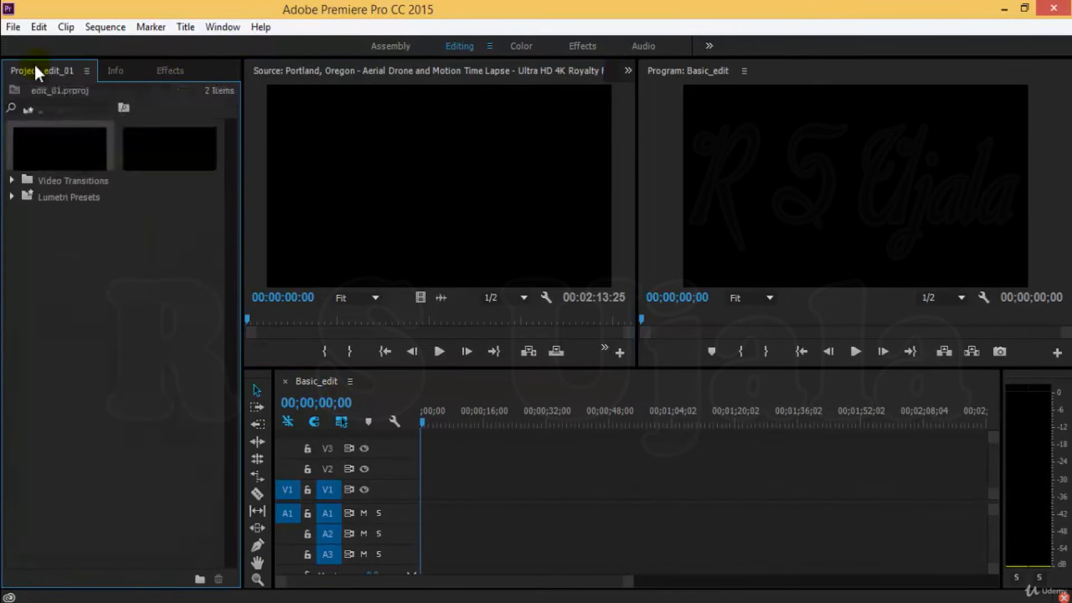
pyautogui.moveTo(167, 70); pyautogui.dragTo(169, 58)
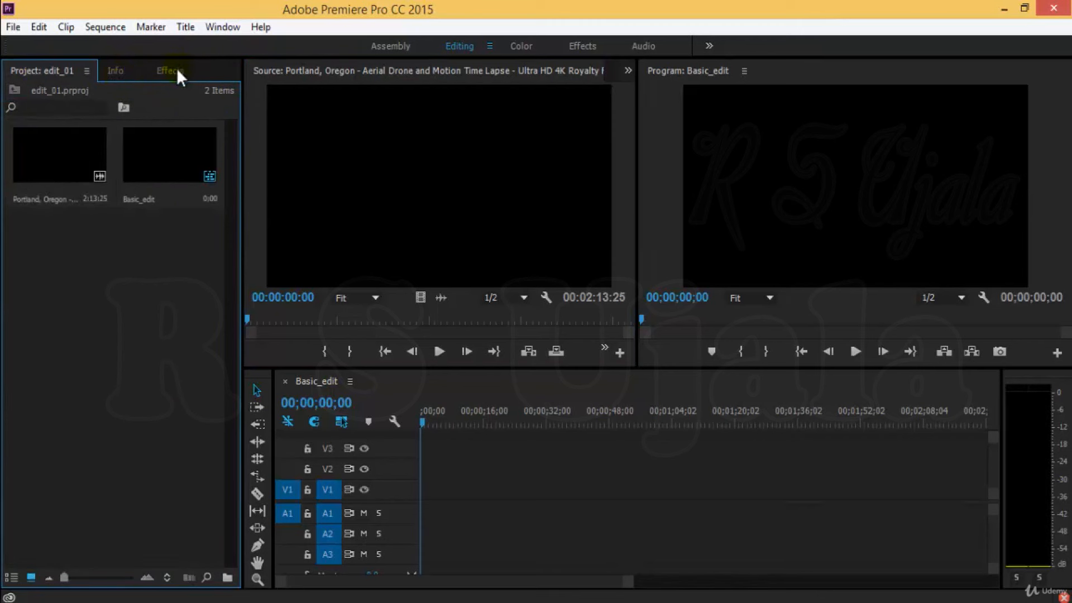
pyautogui.click(177, 69)
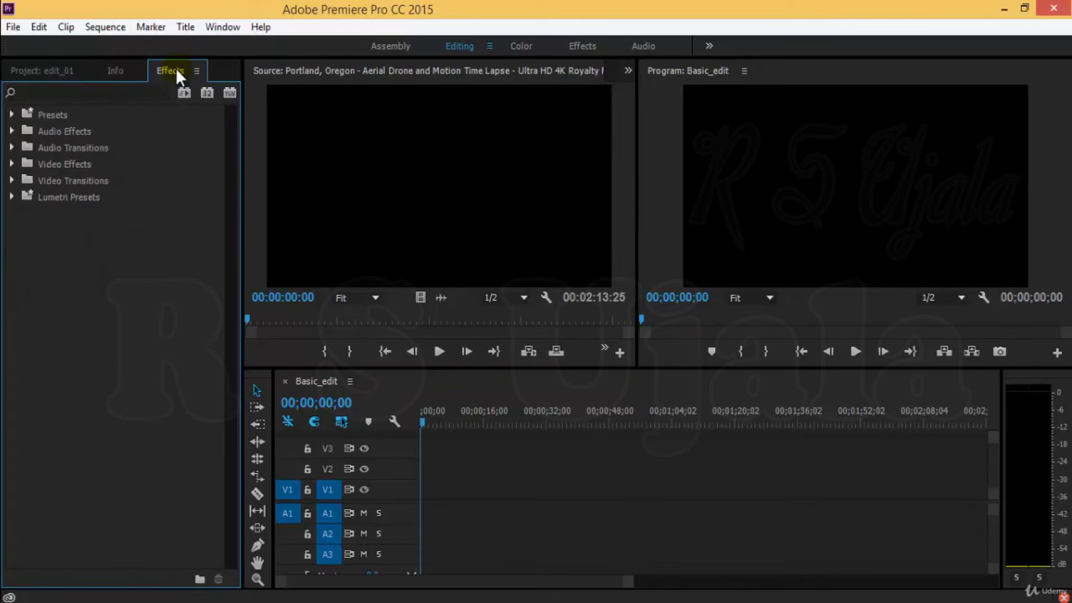
pyautogui.click(113, 72)
pyautogui.click(53, 70)
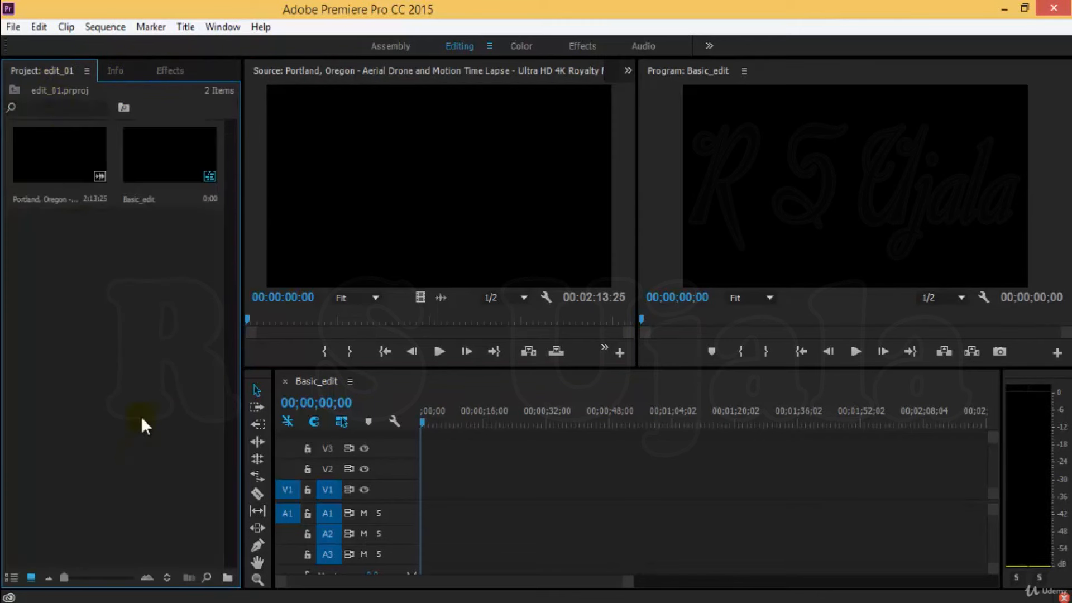
# Save the rearranged panel layout as a new workspace named MyWorkspace01
pyautogui.click(424, 171)
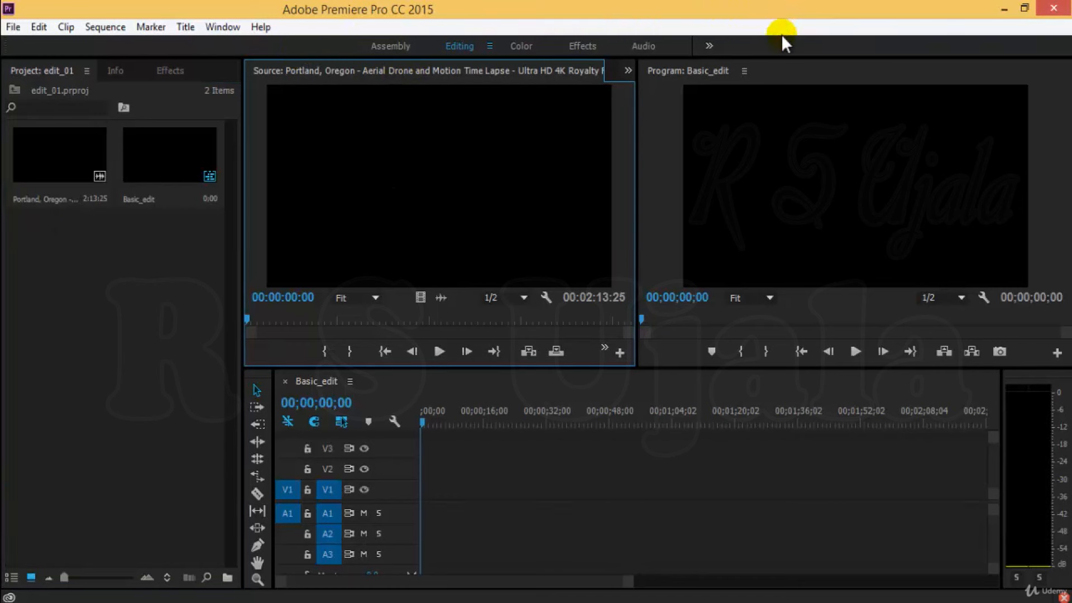
pyautogui.click(489, 46)
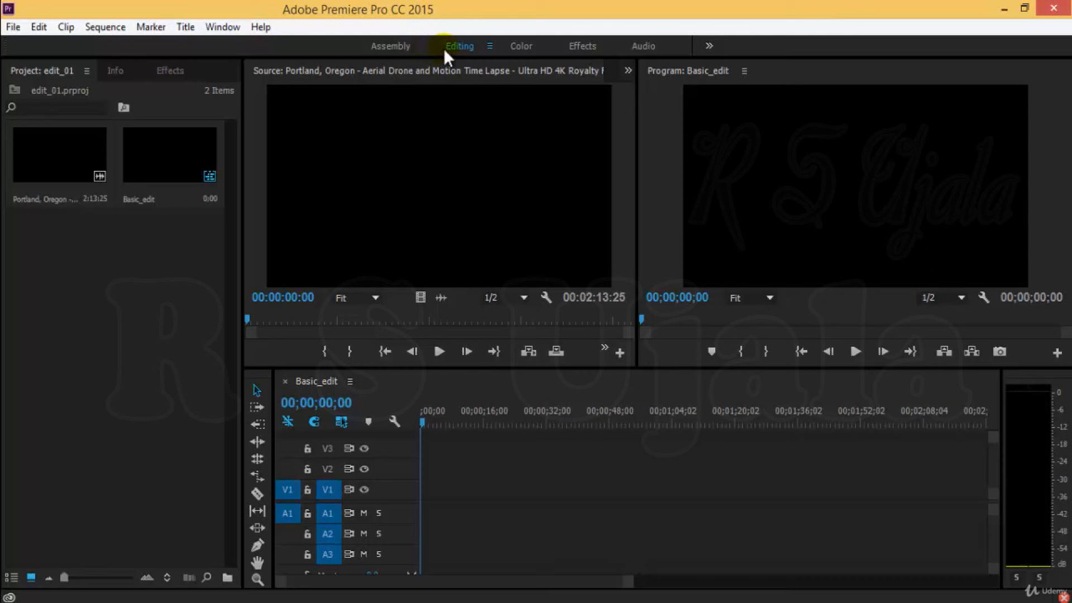
pyautogui.click(490, 46)
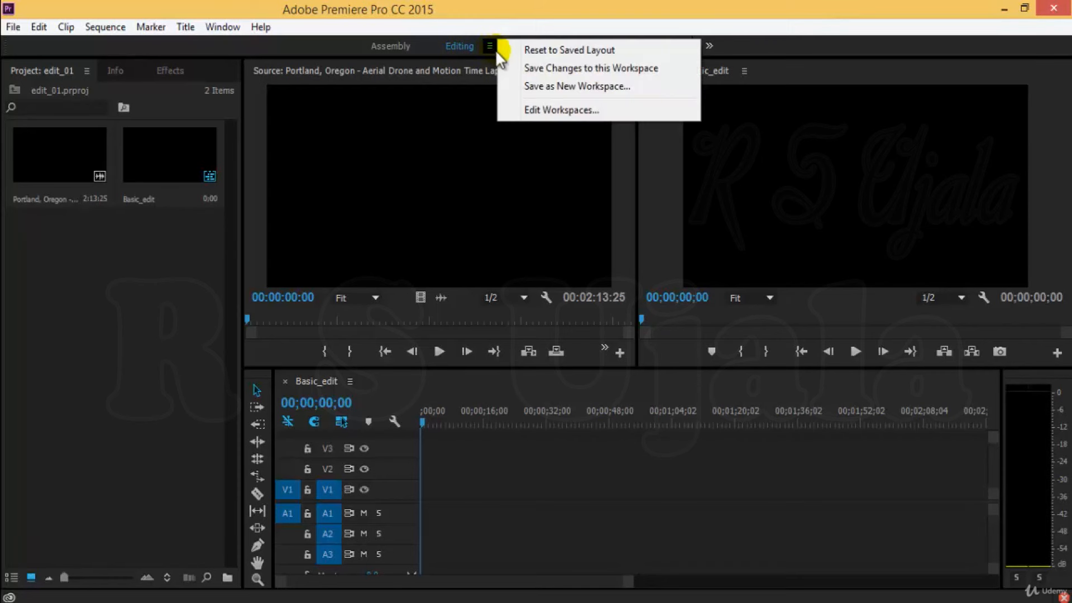
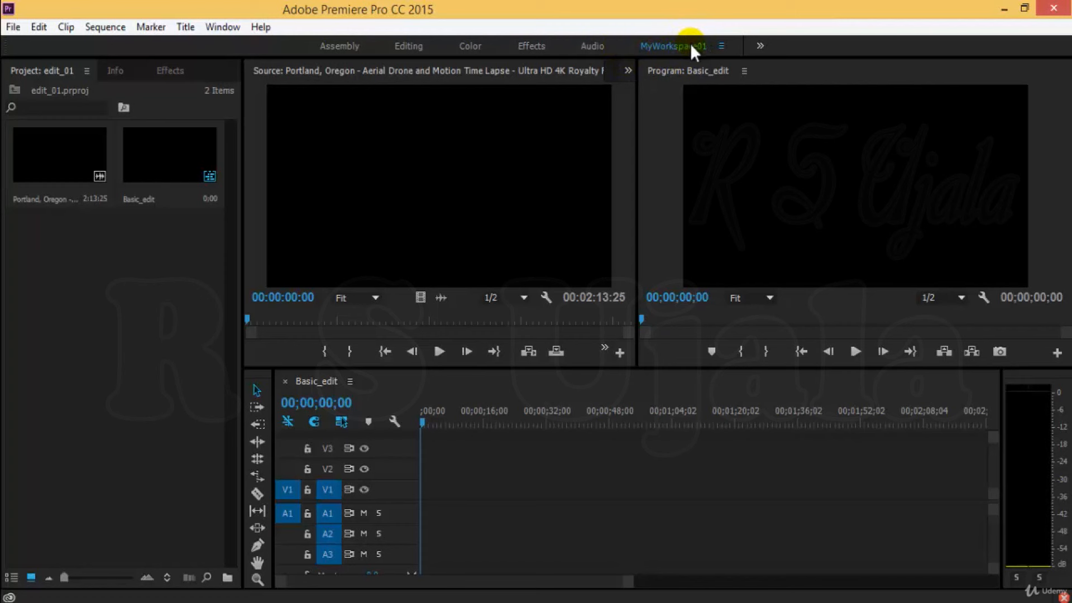
pyautogui.click(43, 252)
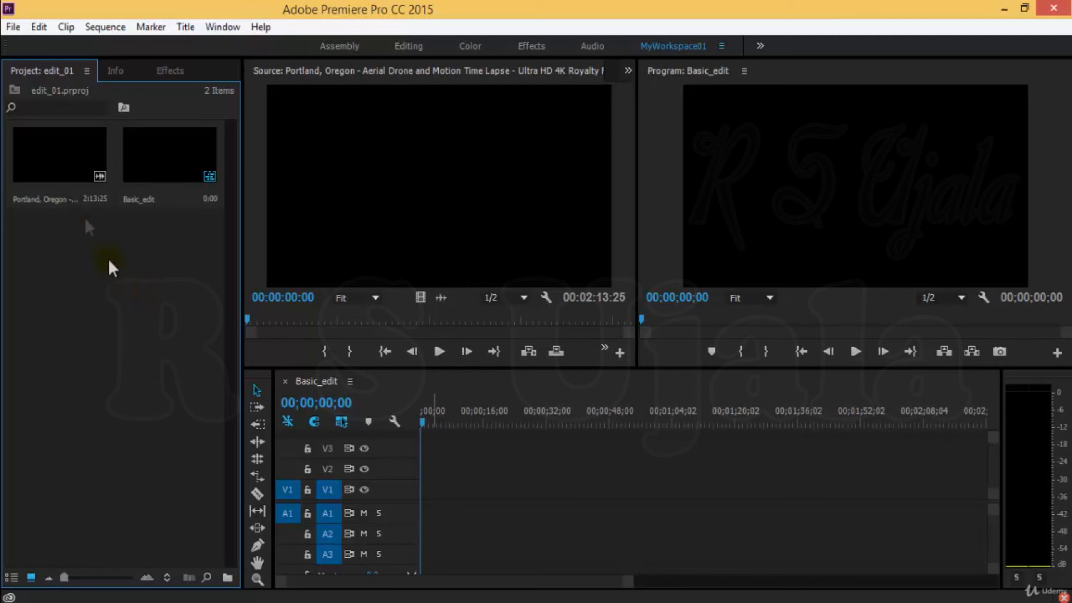
# Load the Portland, Oregon clip in the Source Monitor and play it to about 00:00:11:22
pyautogui.doubleClick(48, 159)
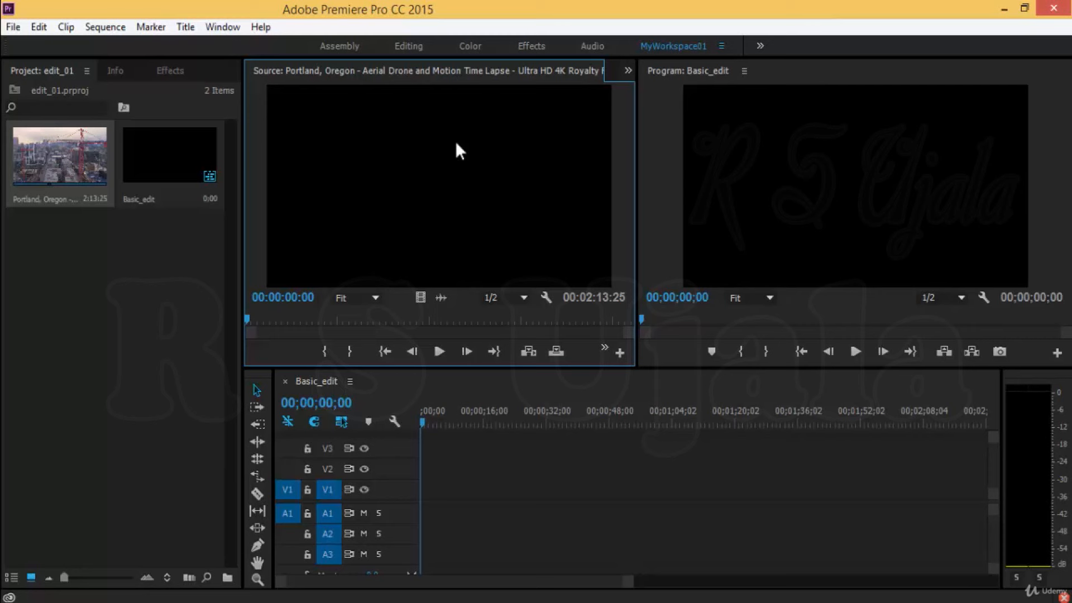
pyautogui.press('space')
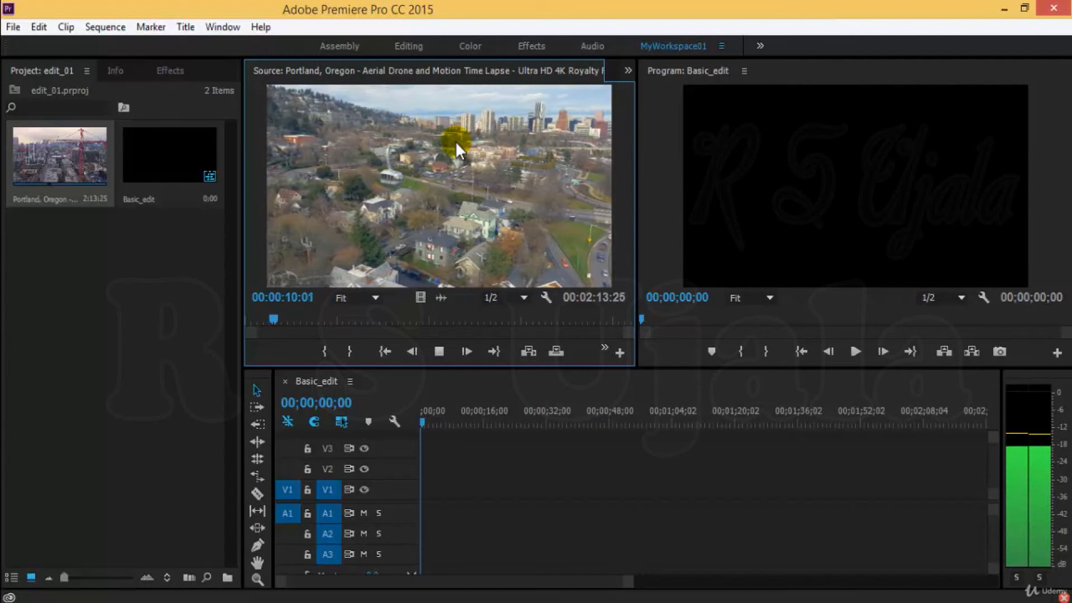
pyautogui.press('space')
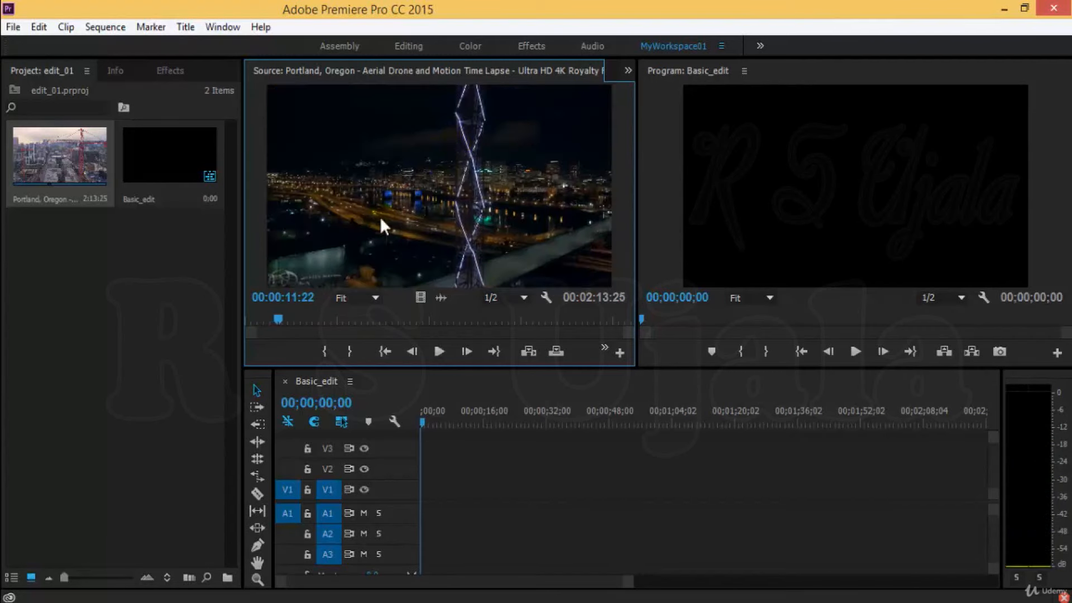
# Zoom the Source Monitor's time ruler in and back out, and reopen the Basic_edit sequence in the timeline
pyautogui.press('=')
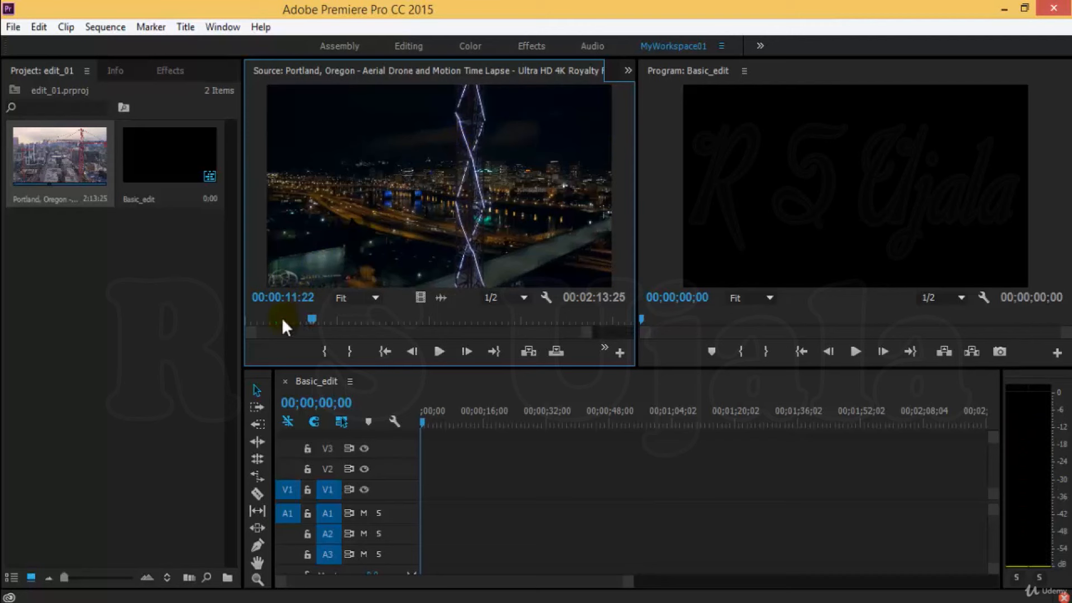
pyautogui.press('-')
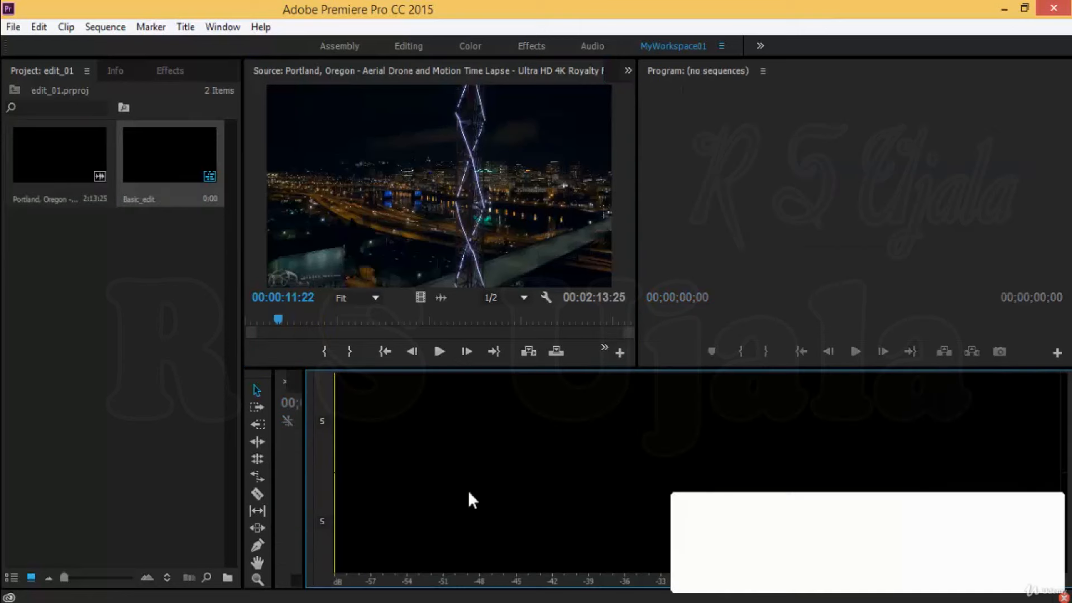
pyautogui.doubleClick(221, 170)
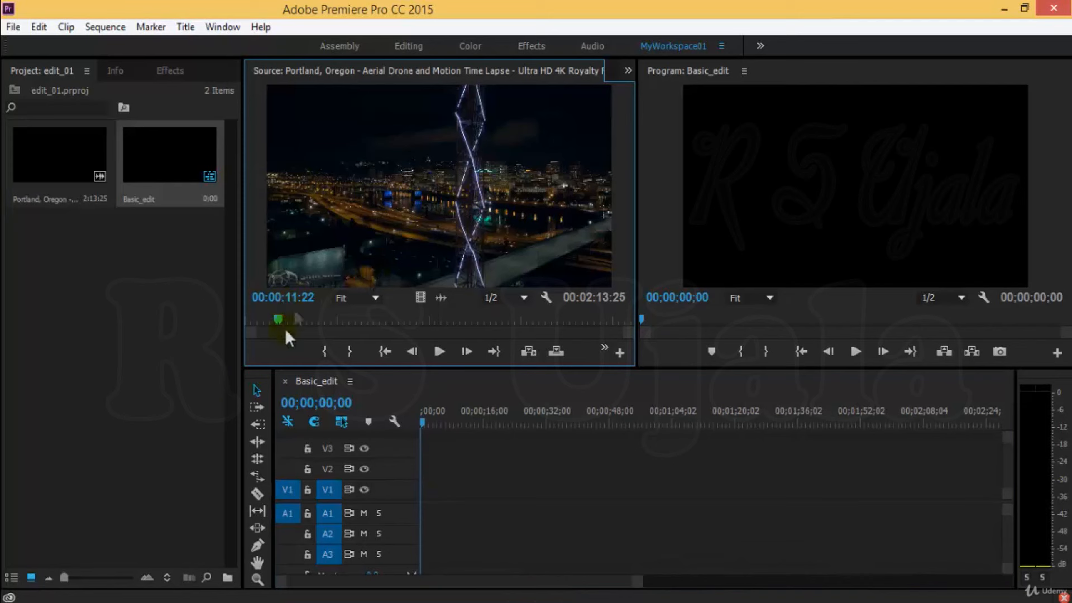
# Step frame by frame around the cut to the night tower shot and mark the clip's In point at 00:00:11:13
pyautogui.press('Left')
pyautogui.press('Left')
pyautogui.press('Left')
pyautogui.press('Left')
pyautogui.press('Left')
pyautogui.press('Left')
pyautogui.press('Left')
pyautogui.press('Left')
pyautogui.press('Left')
pyautogui.press('Left')
pyautogui.press('Left')
pyautogui.press('Left')
pyautogui.press('Left')
pyautogui.press('Left')
pyautogui.press('Left')
pyautogui.press('Left')
pyautogui.press('Left')
pyautogui.press('Left')
pyautogui.press('Left')
pyautogui.press('Left')
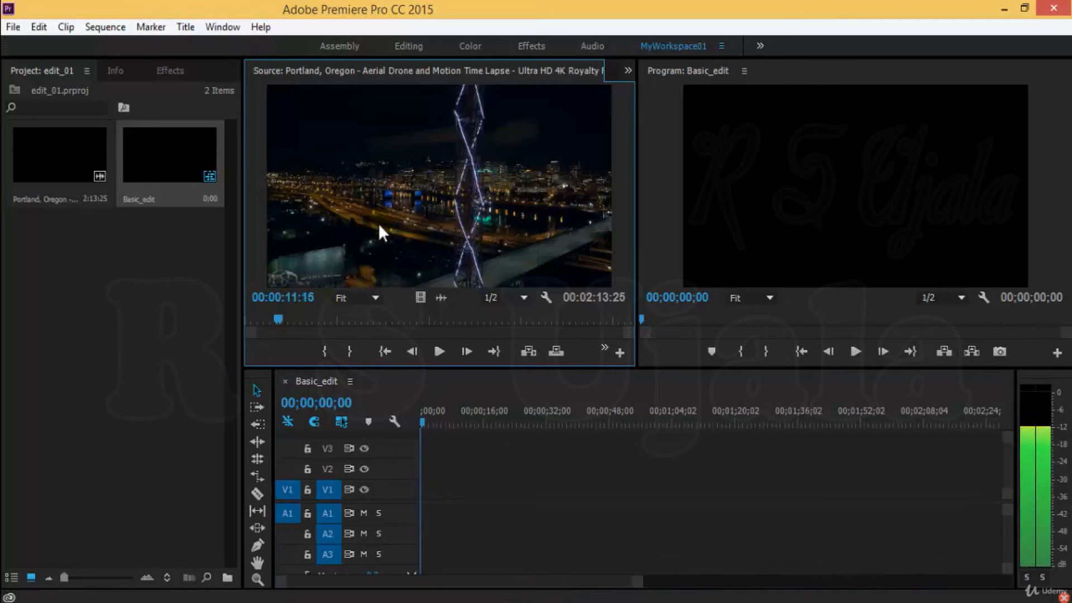
pyautogui.press('Right')
pyautogui.press('Right')
pyautogui.press('Right')
pyautogui.press('Right')
pyautogui.press('Right')
pyautogui.press('Right')
pyautogui.press('Right')
pyautogui.press('Right')
pyautogui.press('Right')
pyautogui.press('Right')
pyautogui.press('Right')
pyautogui.press('Right')
pyautogui.press('Right')
pyautogui.press('Right')
pyautogui.press('Right')
pyautogui.press('Right')
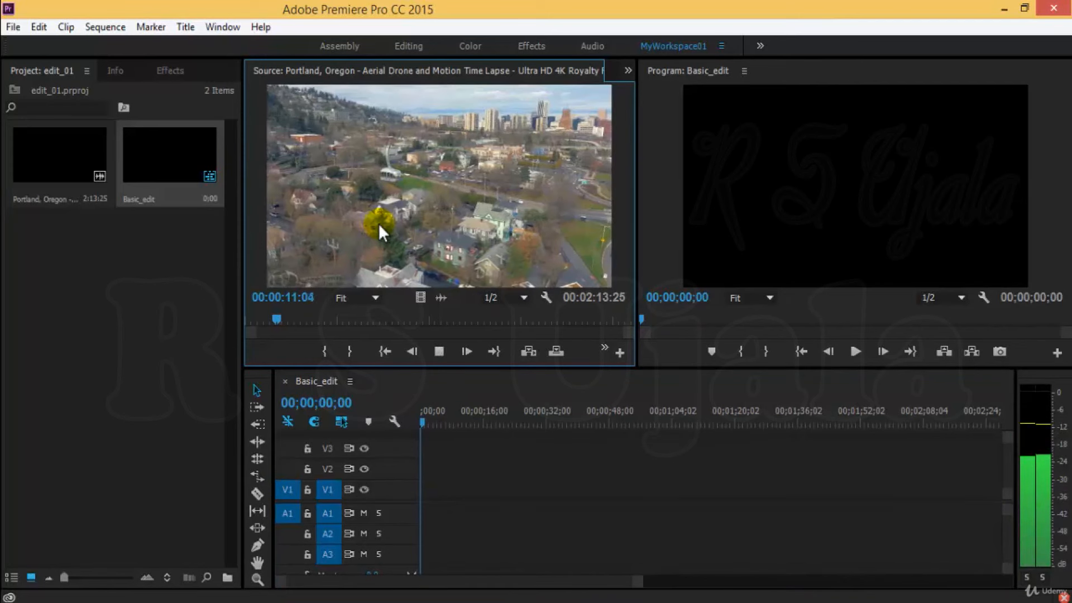
pyautogui.press('Left')
pyautogui.press('Left')
pyautogui.press('Left')
pyautogui.press('Left')
pyautogui.press('Left')
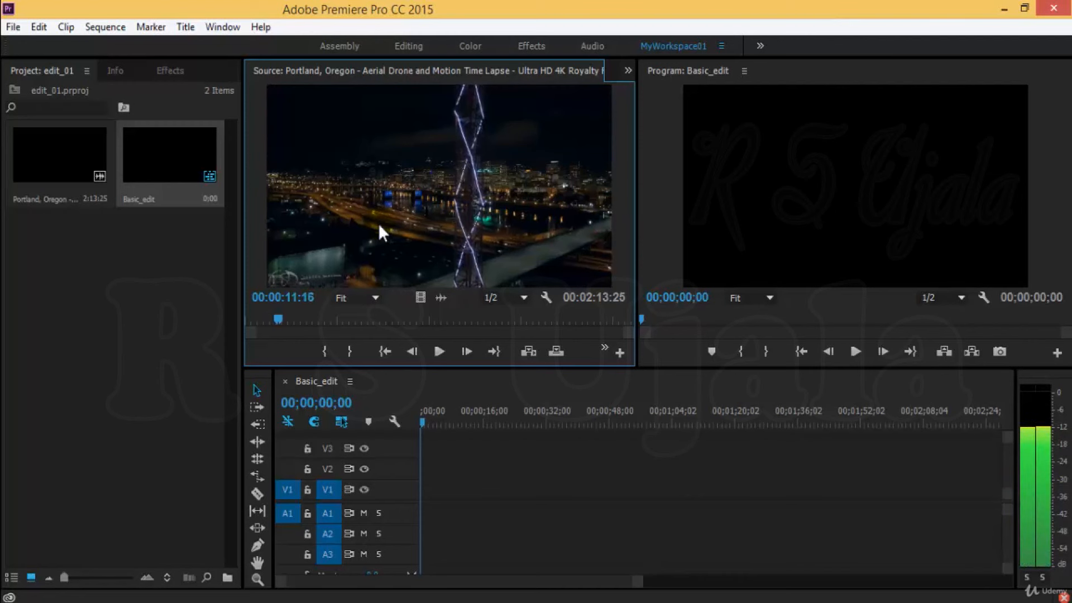
pyautogui.press('Left')
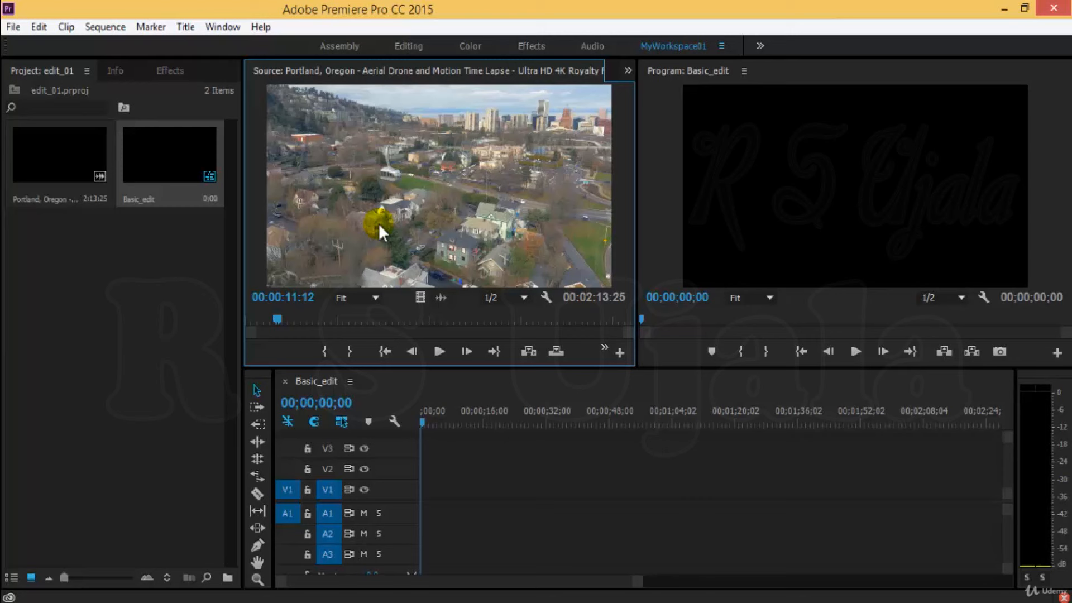
pyautogui.press('Right')
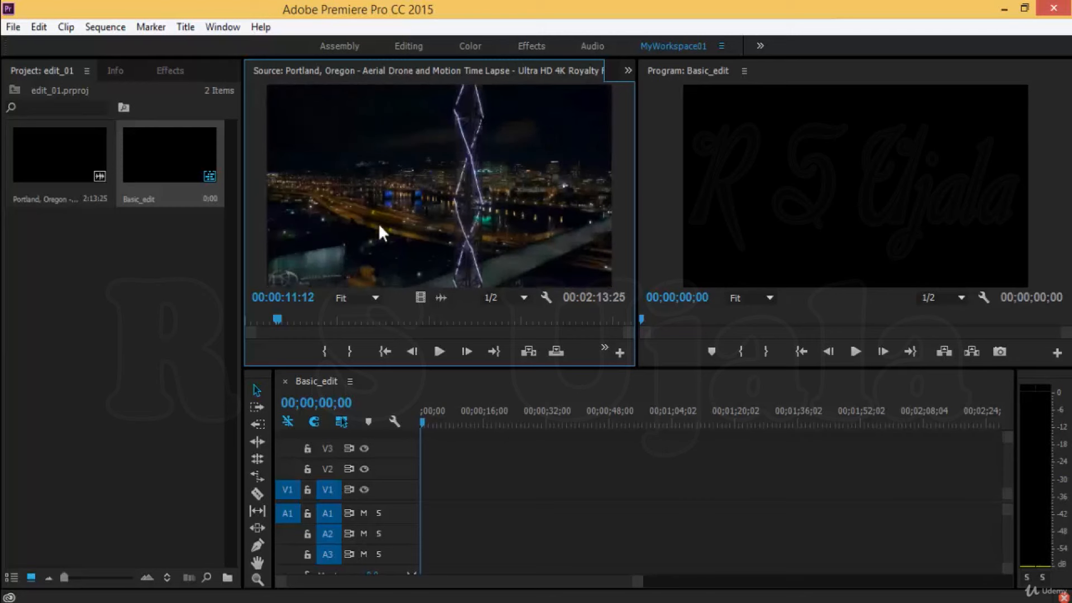
pyautogui.click(377, 222)
pyautogui.press('Left')
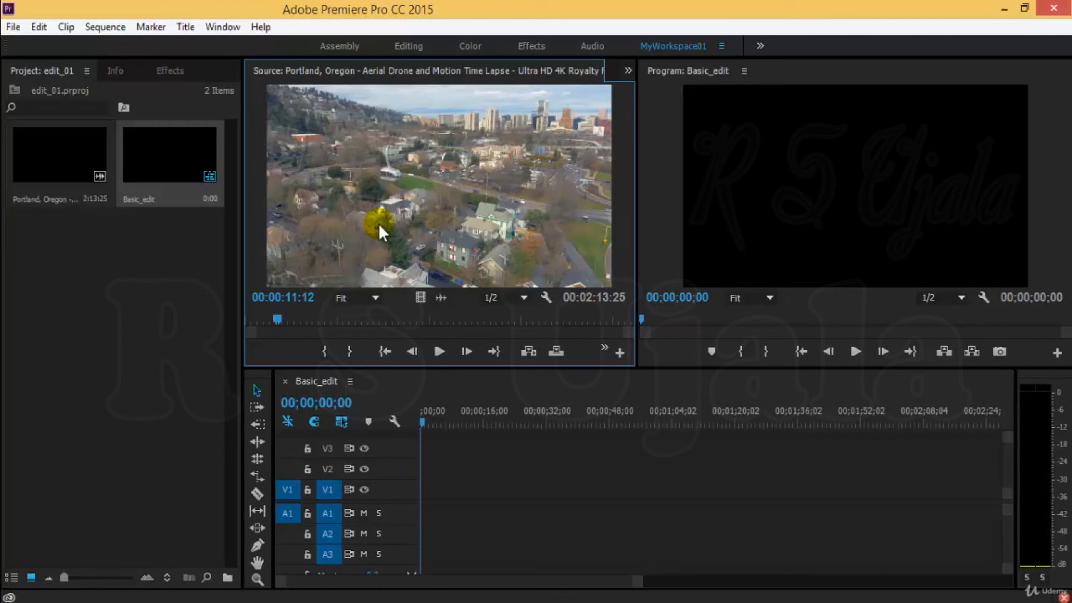
pyautogui.press('Left')
pyautogui.press('Left')
pyautogui.press('Left')
pyautogui.press('Left')
pyautogui.press('Left')
pyautogui.press('Left')
pyautogui.press('Left')
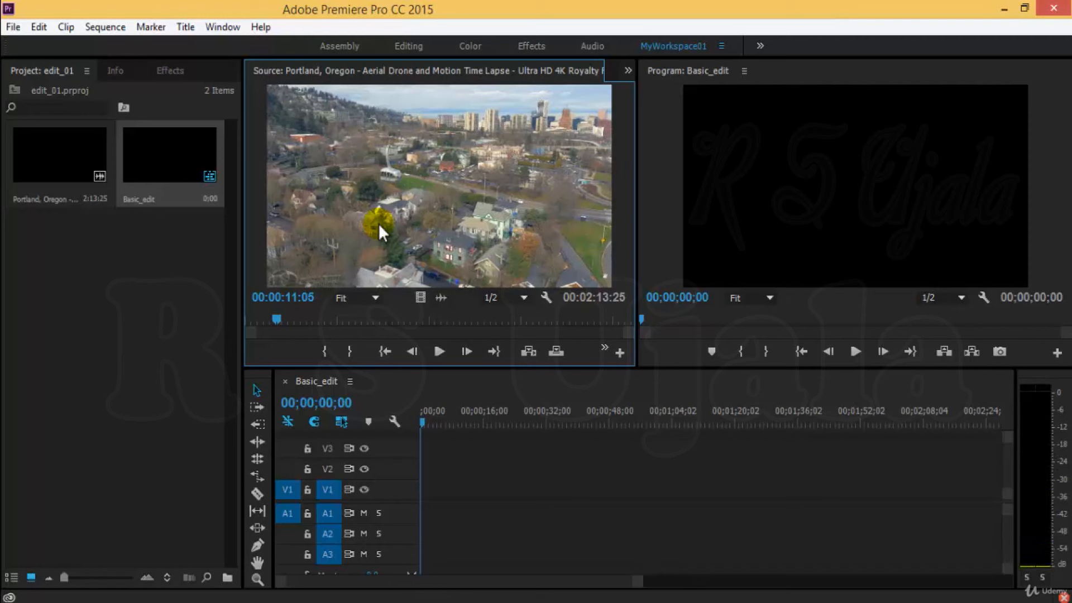
pyautogui.press('Right')
pyautogui.press('Right')
pyautogui.press('Right')
pyautogui.press('Right')
pyautogui.press('Right')
pyautogui.press('Right')
pyautogui.press('Right')
pyautogui.press('Right')
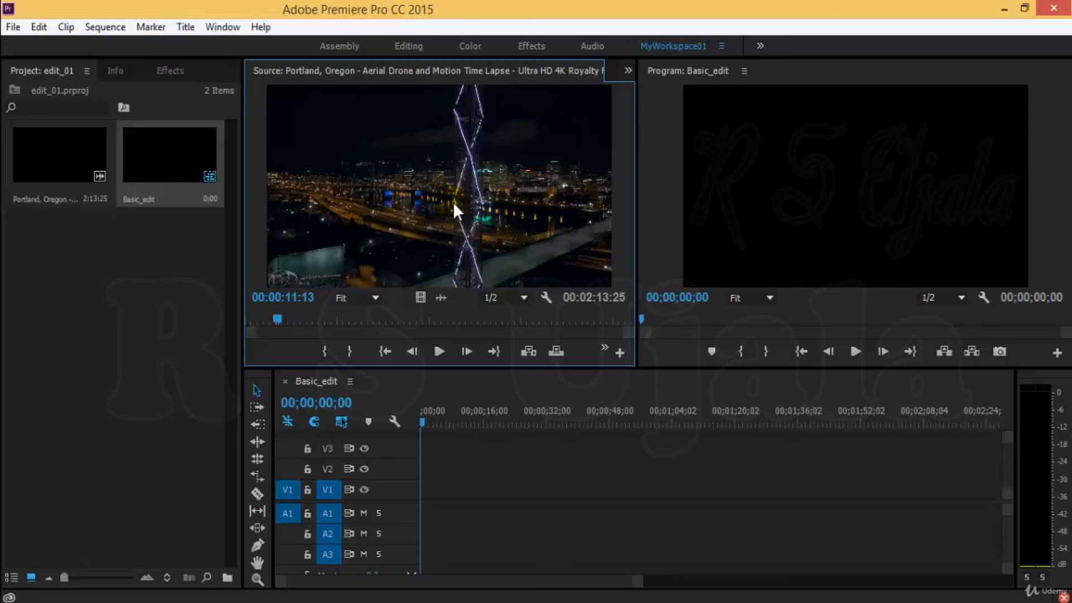
pyautogui.press('i')
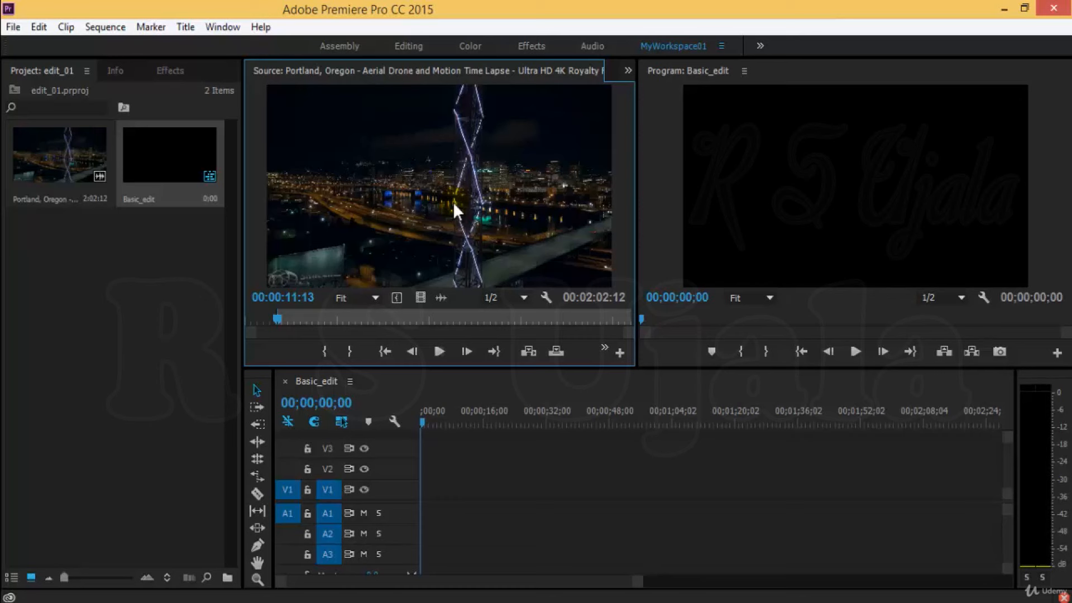
# Play the source clip onward, return to the orange-lit structure shot and mark the Out point at 00:00:34:03
pyautogui.press('space')
pyautogui.press('space')
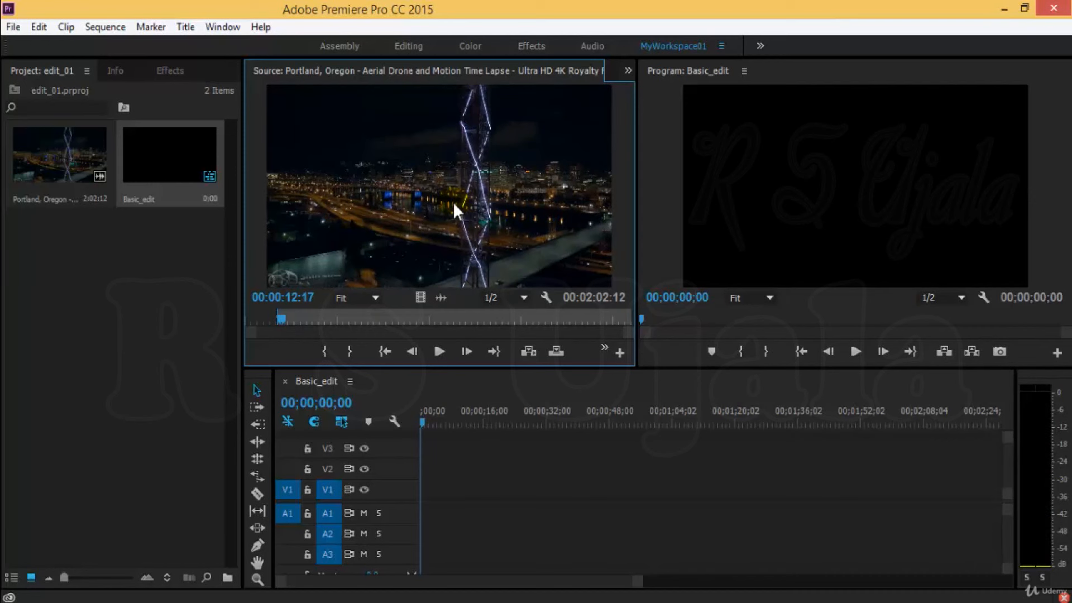
pyautogui.press('space')
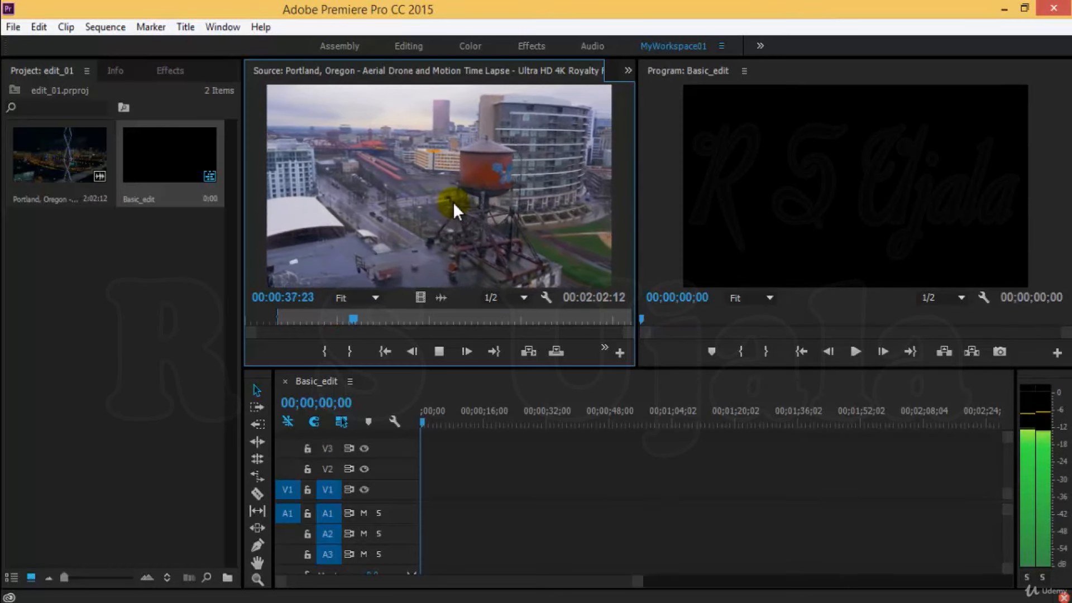
pyautogui.press('space')
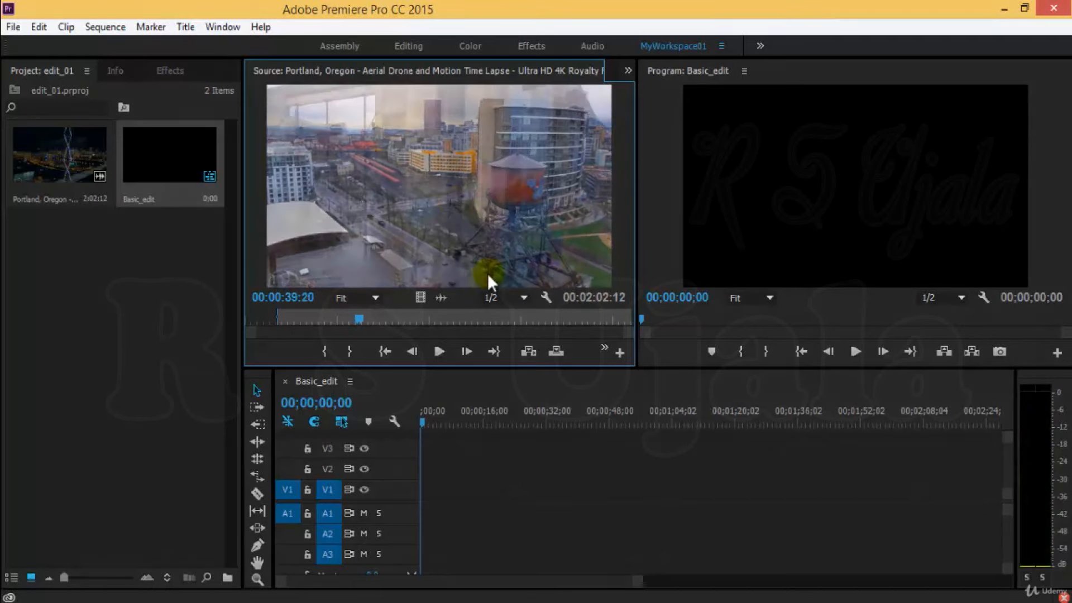
pyautogui.moveTo(357, 318); pyautogui.dragTo(338, 329)
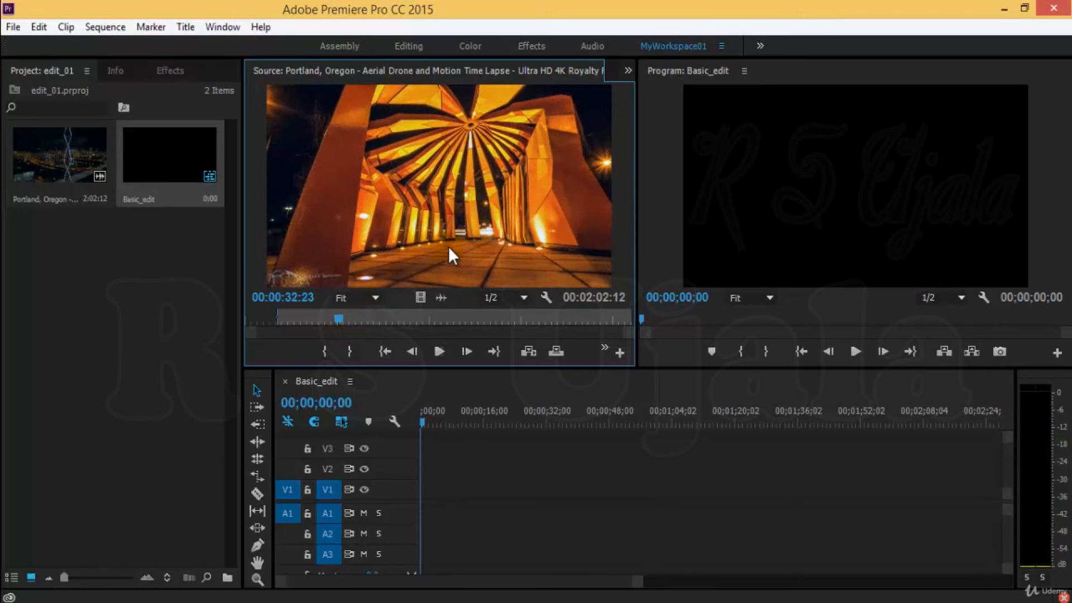
pyautogui.press('space')
pyautogui.press('space')
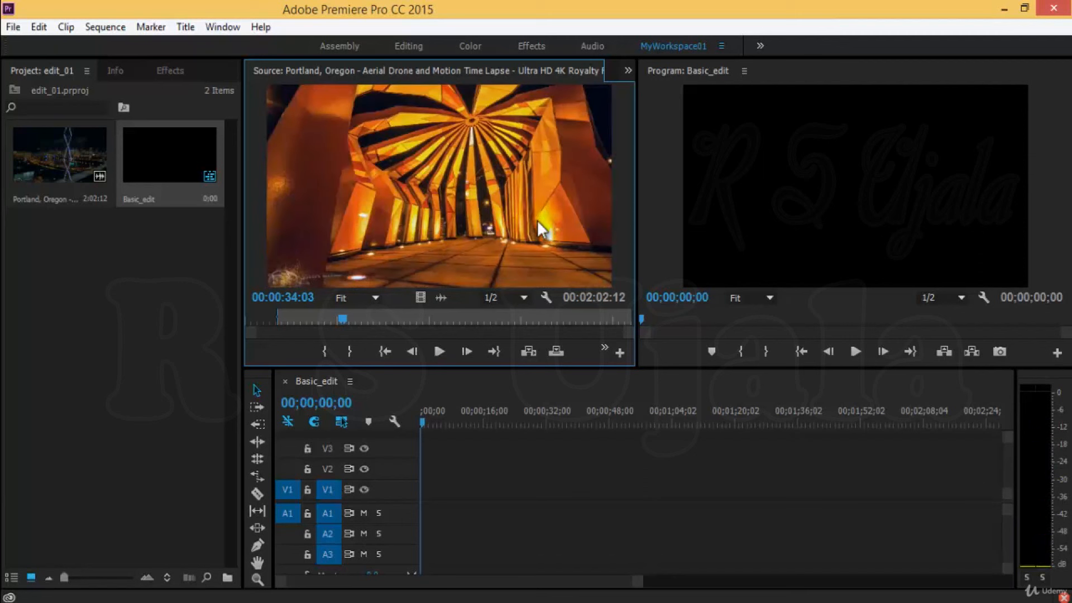
pyautogui.click(350, 354)
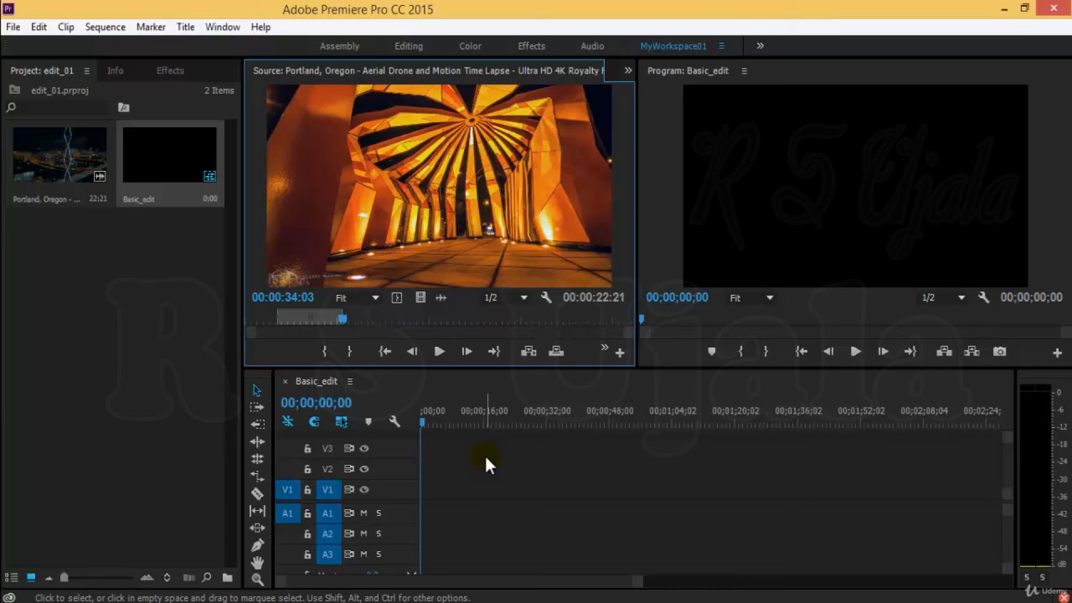
# Scrub through the source clip at different time ruler zoom levels to review the range between the In and Out points
pyautogui.press('=')
pyautogui.press('-')
pyautogui.press('=')
pyautogui.press('-')
pyautogui.press('=')
pyautogui.press('-')
pyautogui.press('=')
pyautogui.press('=')
pyautogui.moveTo(441, 319); pyautogui.dragTo(523, 326)
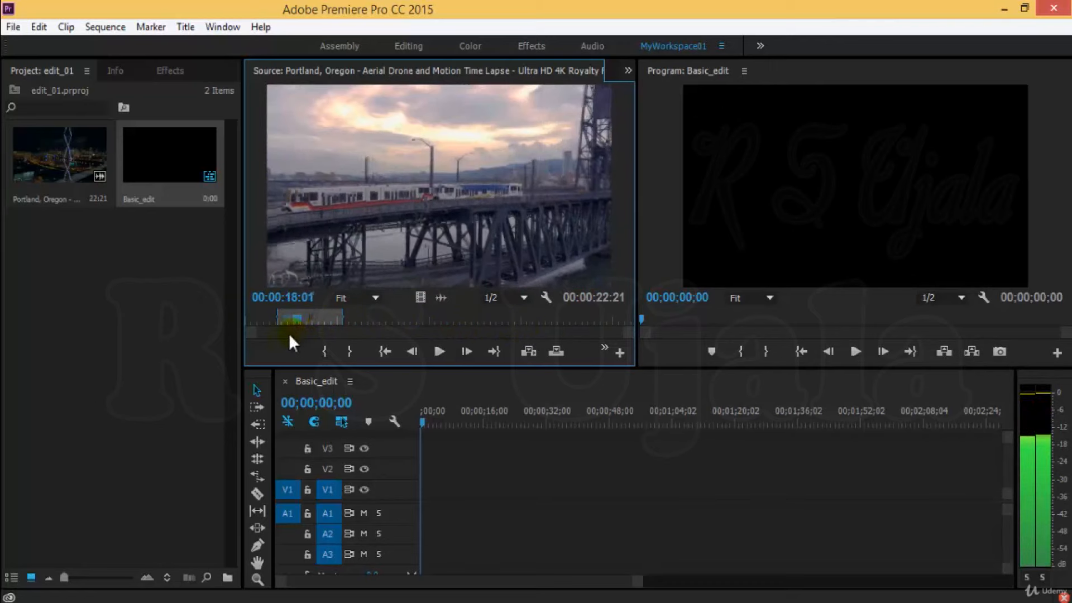
pyautogui.click(311, 317)
pyautogui.moveTo(309, 318); pyautogui.dragTo(304, 346)
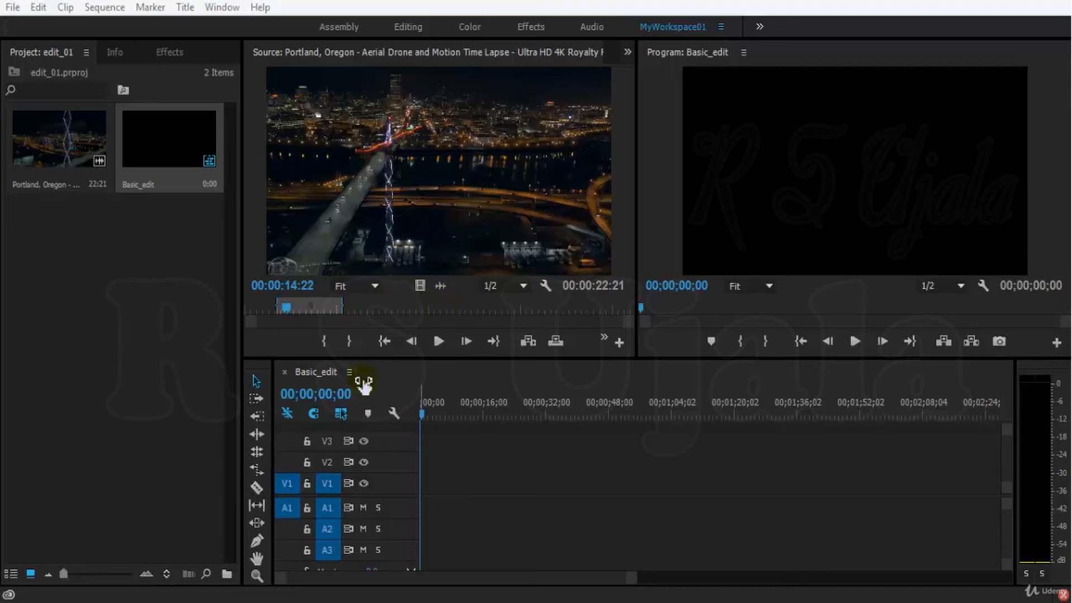
pyautogui.moveTo(288, 307)
pyautogui.mouseDown()
pyautogui.moveTo(319, 306)
pyautogui.moveTo(300, 315)
pyautogui.mouseUp()
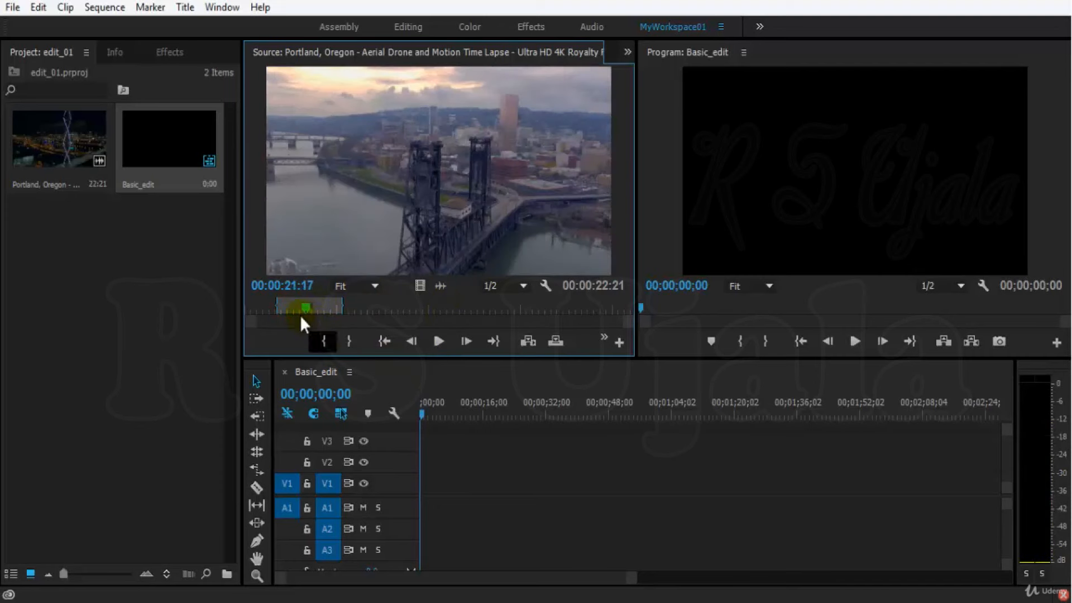
# Play the source clip from its In point past the Out point, and scrub back to 00:00:27:09
pyautogui.click(385, 342)
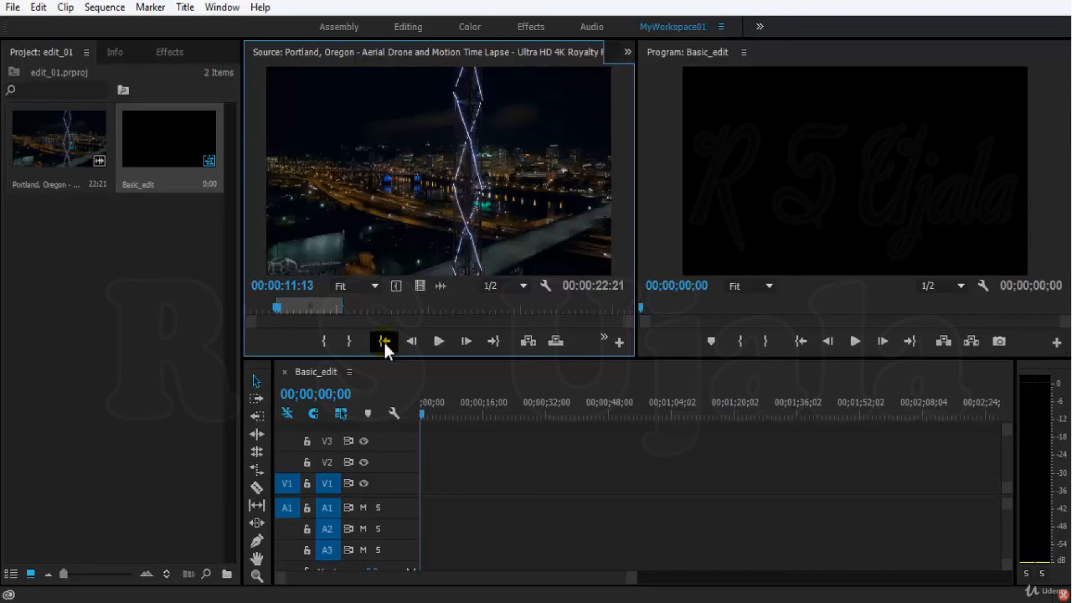
pyautogui.press('space')
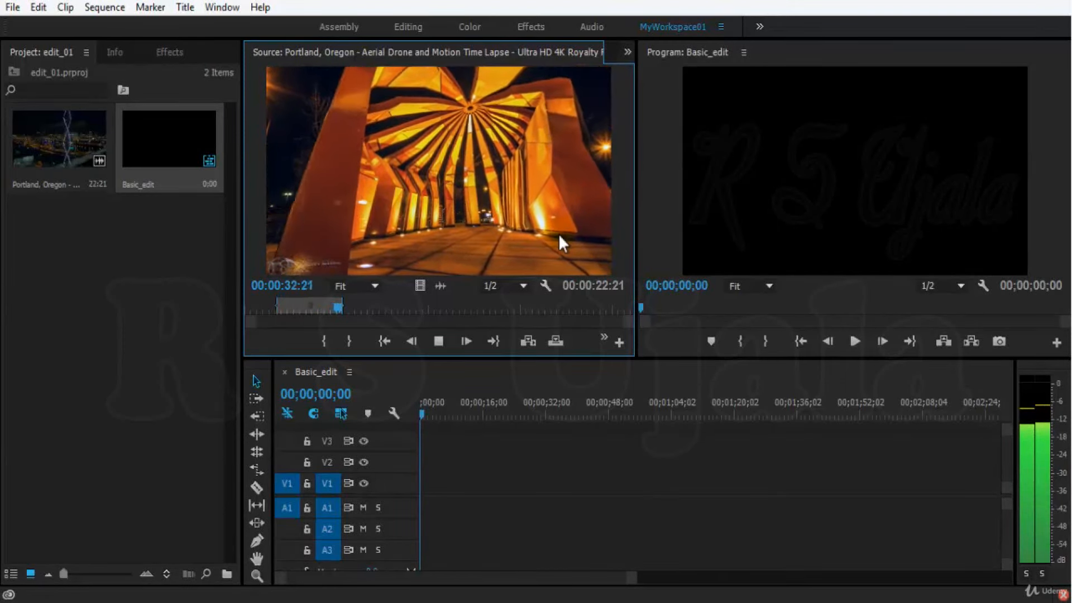
pyautogui.press('space')
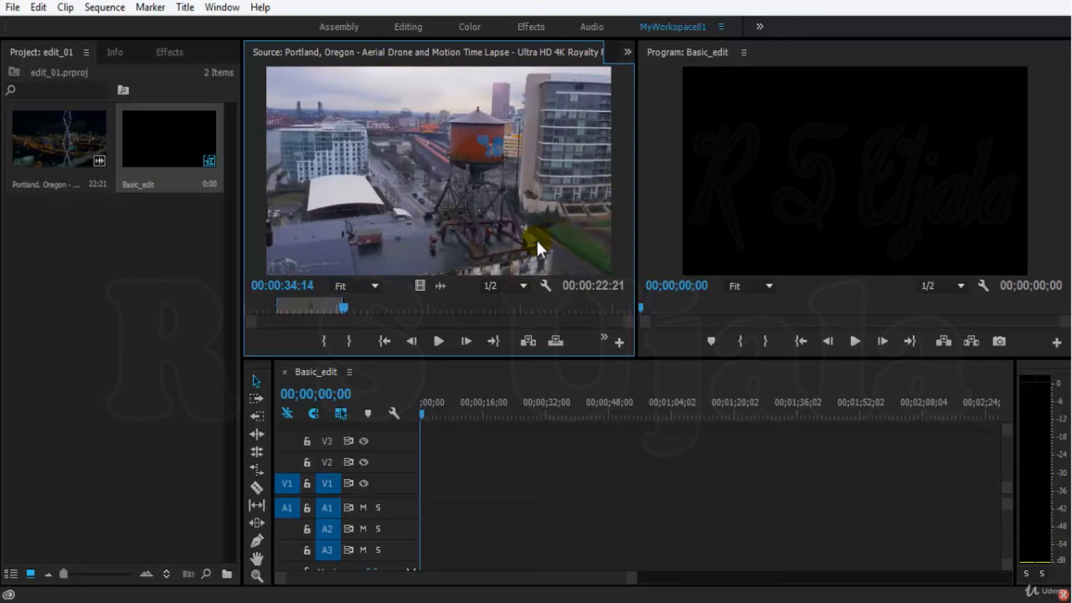
pyautogui.moveTo(339, 314); pyautogui.dragTo(322, 313)
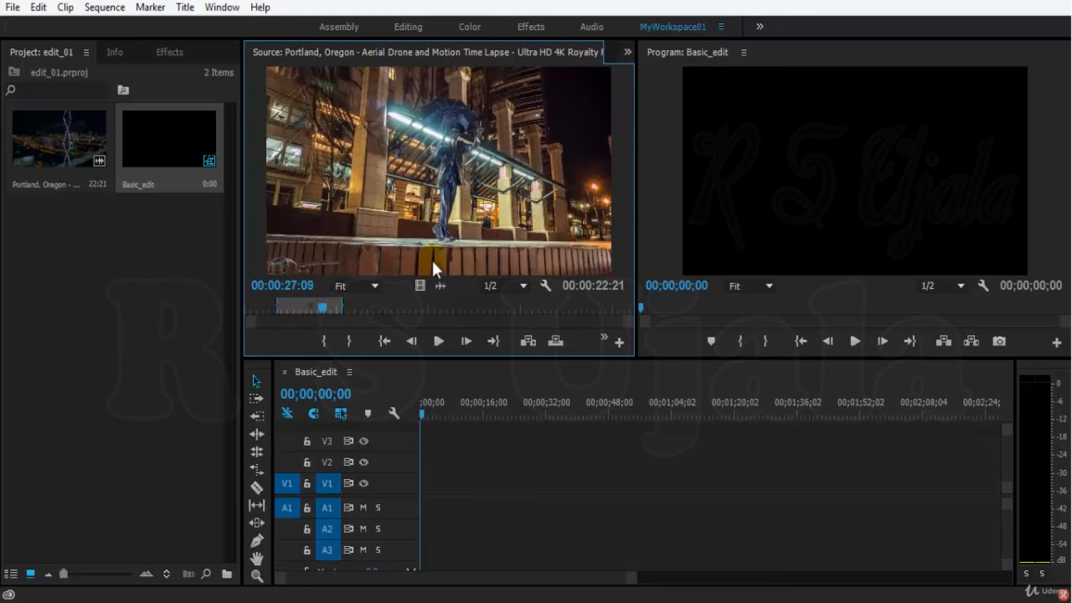
# Save the project and insert the marked Portland, Oregon range at the start of Basic_edit on tracks V1 and A1
pyautogui.hotkey('ctrl', 's')
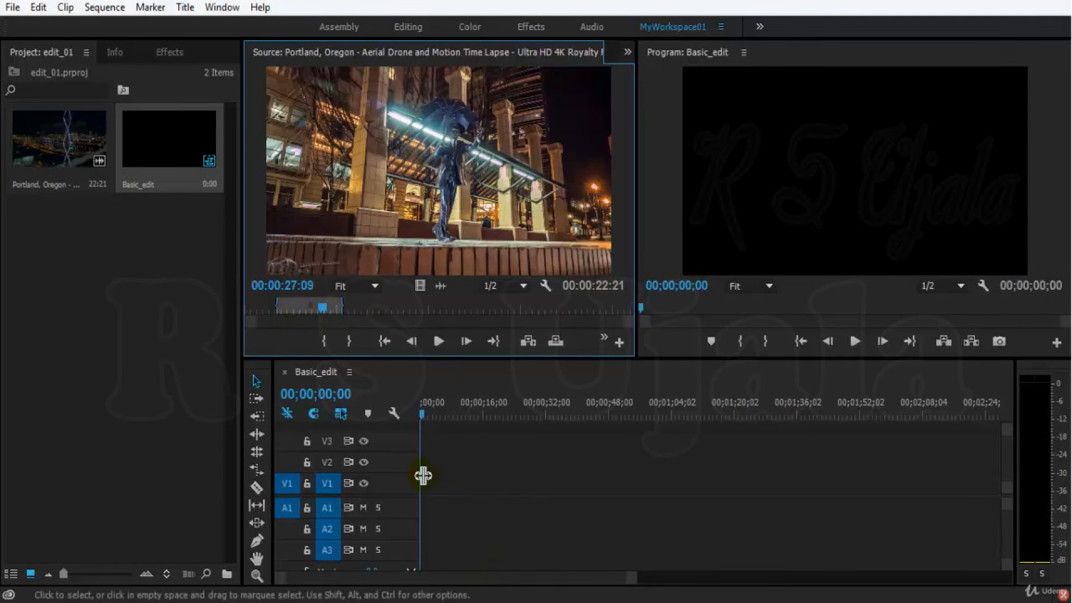
pyautogui.click(528, 339)
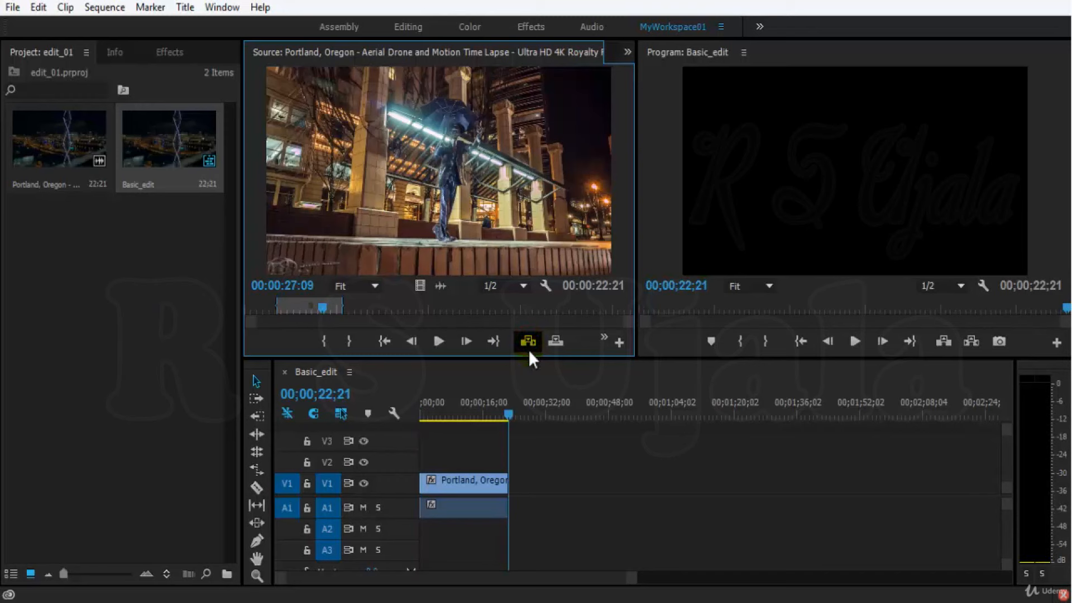
# Play the Basic_edit sequence from its start and pause it at 00;00;03;09
pyautogui.moveTo(505, 404); pyautogui.dragTo(419, 414)
pyautogui.moveTo(578, 452); pyautogui.dragTo(663, 538)
pyautogui.press('space')
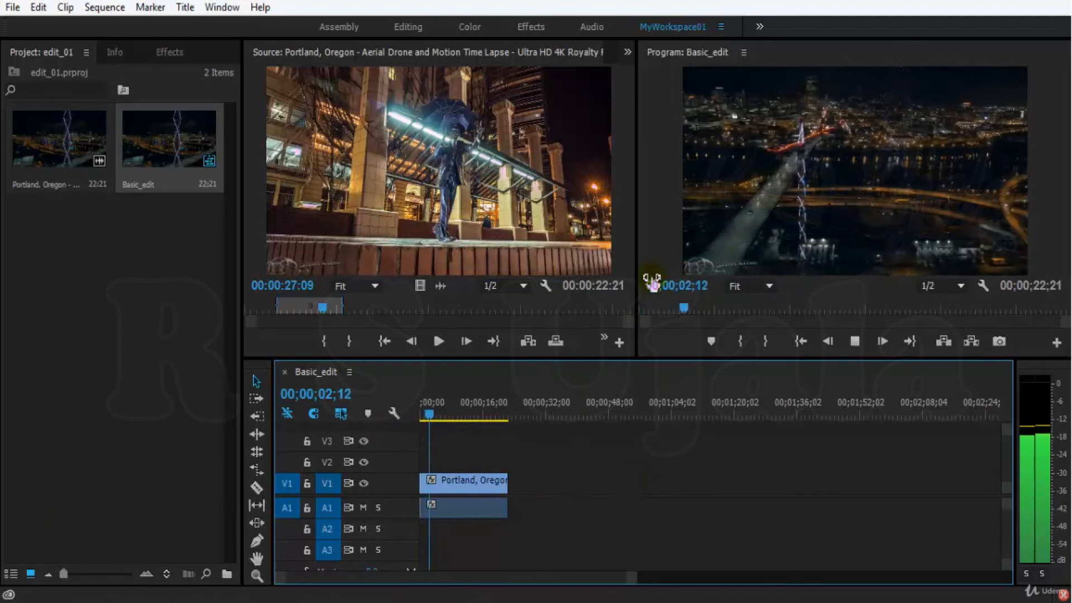
pyautogui.press('space')
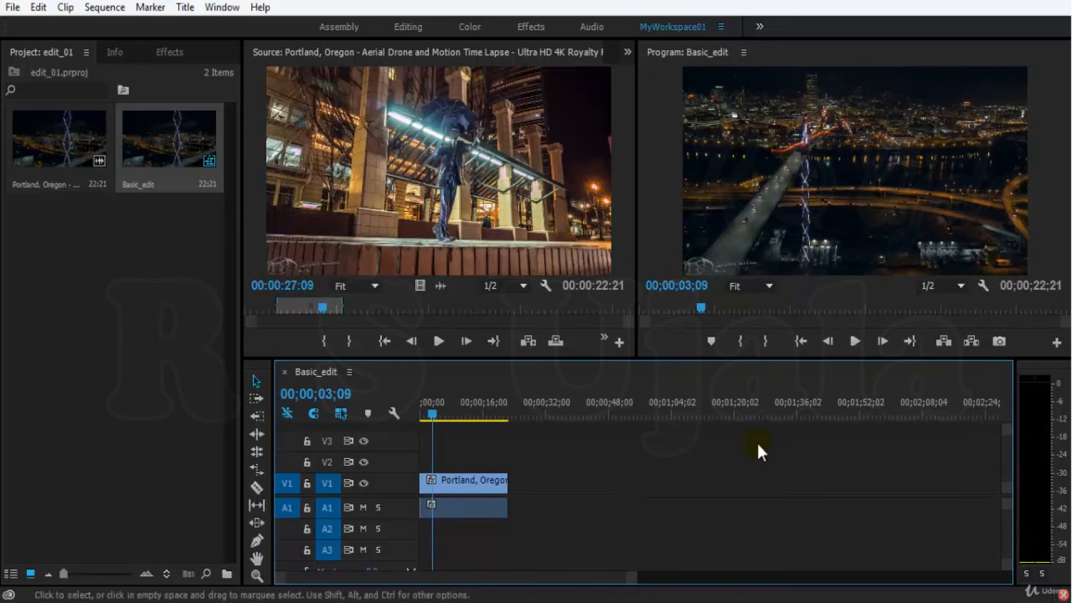
# Resume Basic_edit playback in the Program monitor and pause it at 00;00;09;07
pyautogui.click(412, 125)
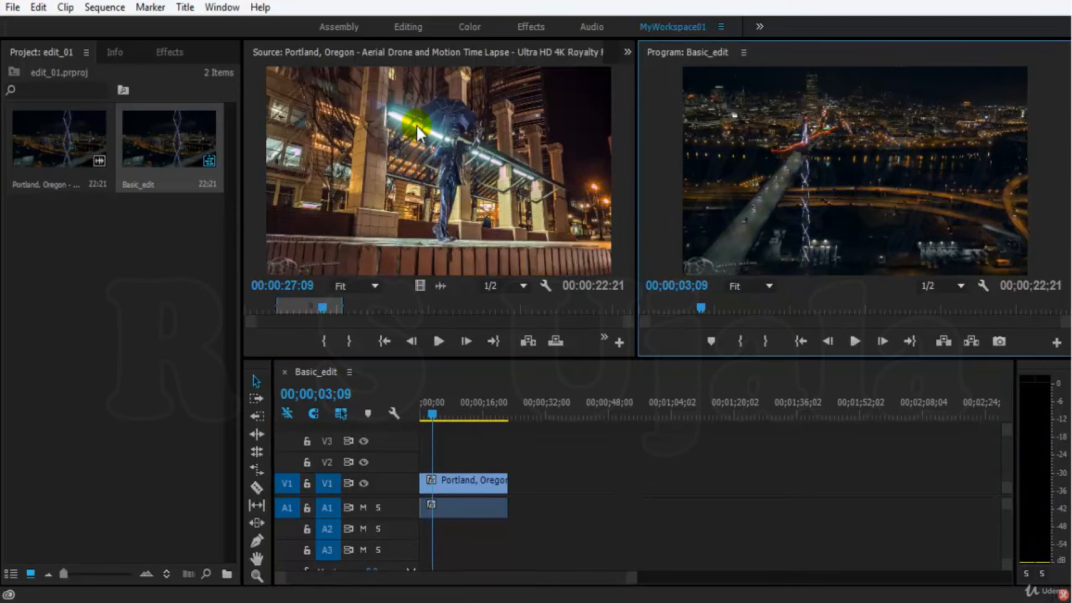
pyautogui.click(574, 474)
pyautogui.click(638, 514)
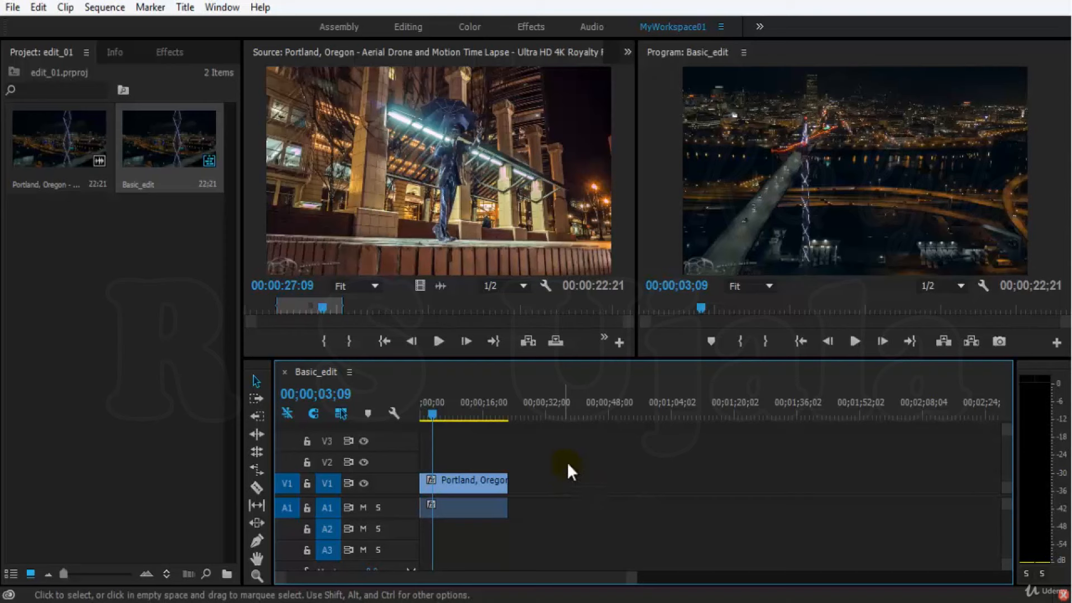
pyautogui.click(821, 196)
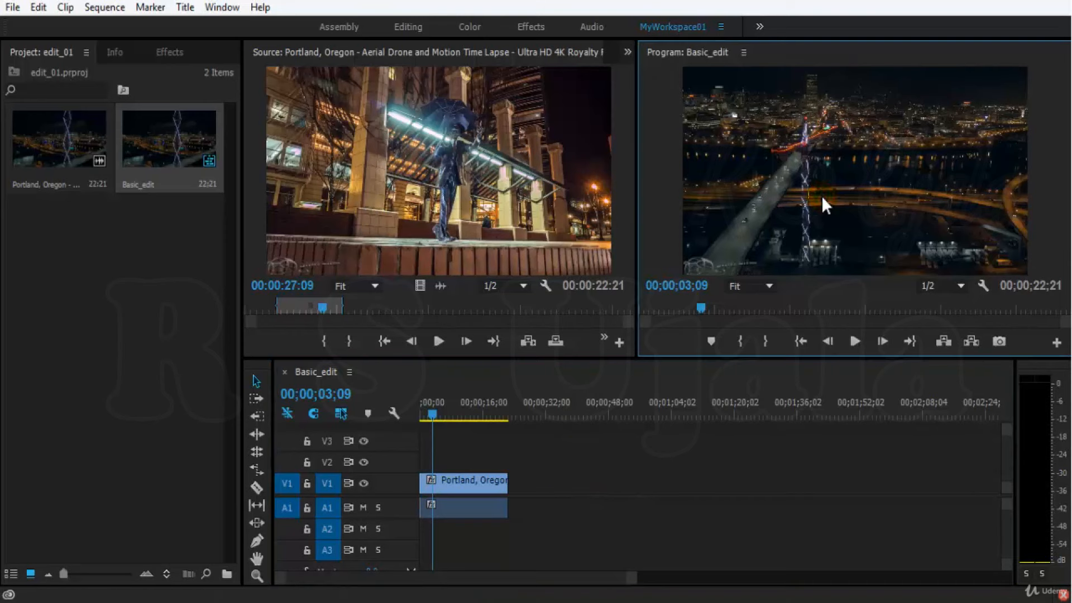
pyautogui.press('space')
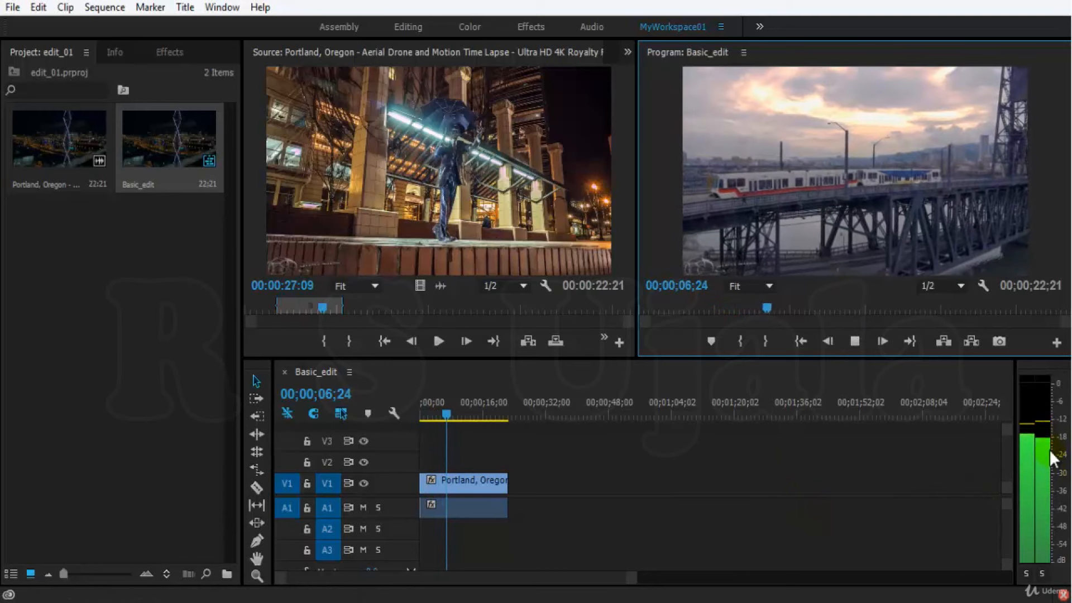
pyautogui.press('space')
pyautogui.press('space')
pyautogui.press('space')
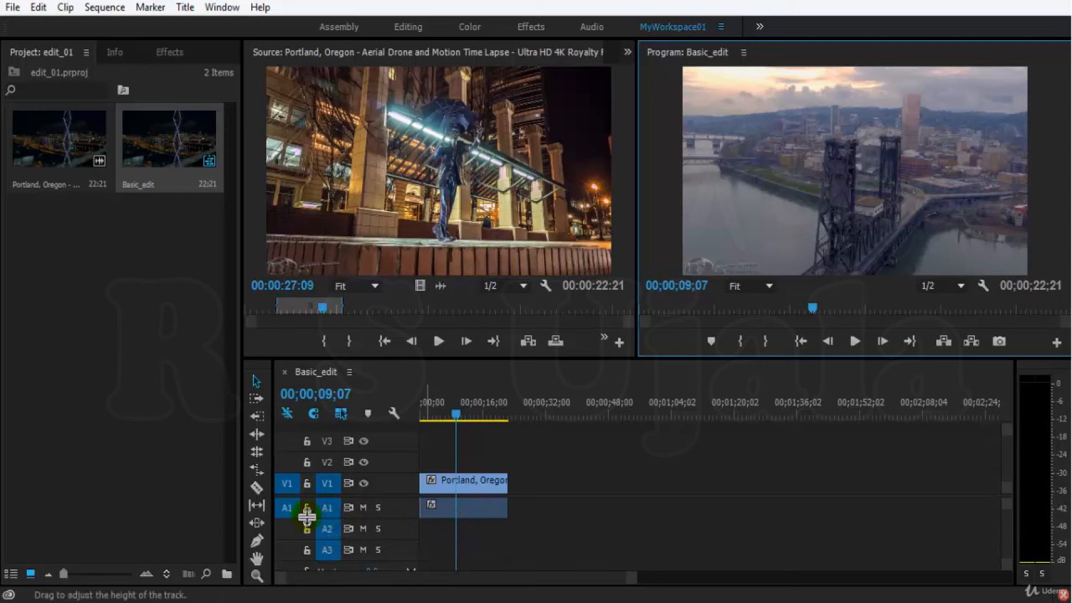
# Increase the height of audio track A1 until the clip's stereo waveform is displayed
pyautogui.moveTo(400, 515); pyautogui.dragTo(400, 519)
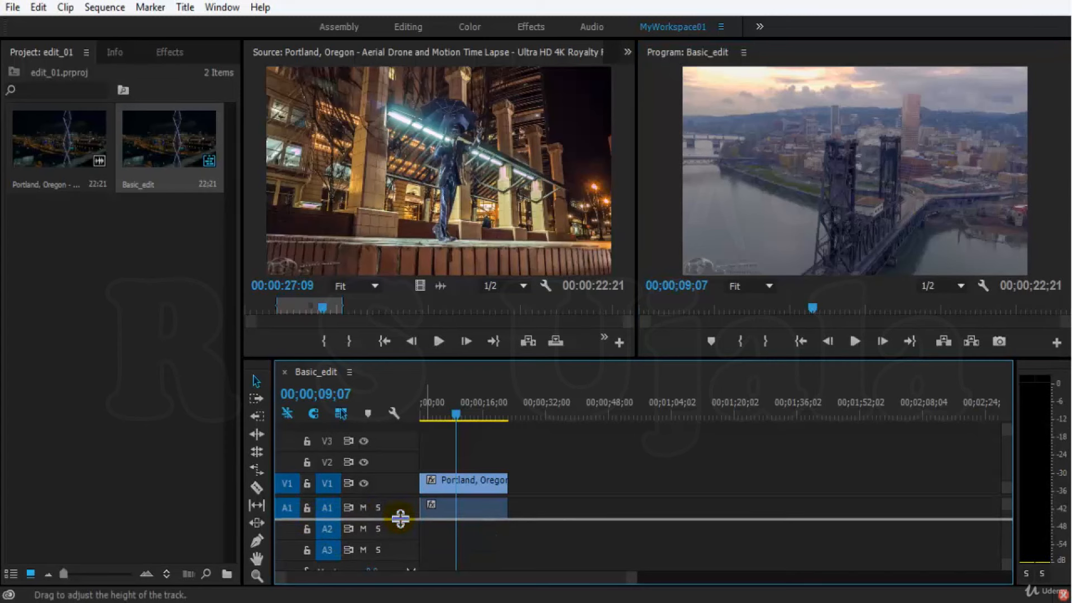
pyautogui.moveTo(400, 519); pyautogui.dragTo(399, 550)
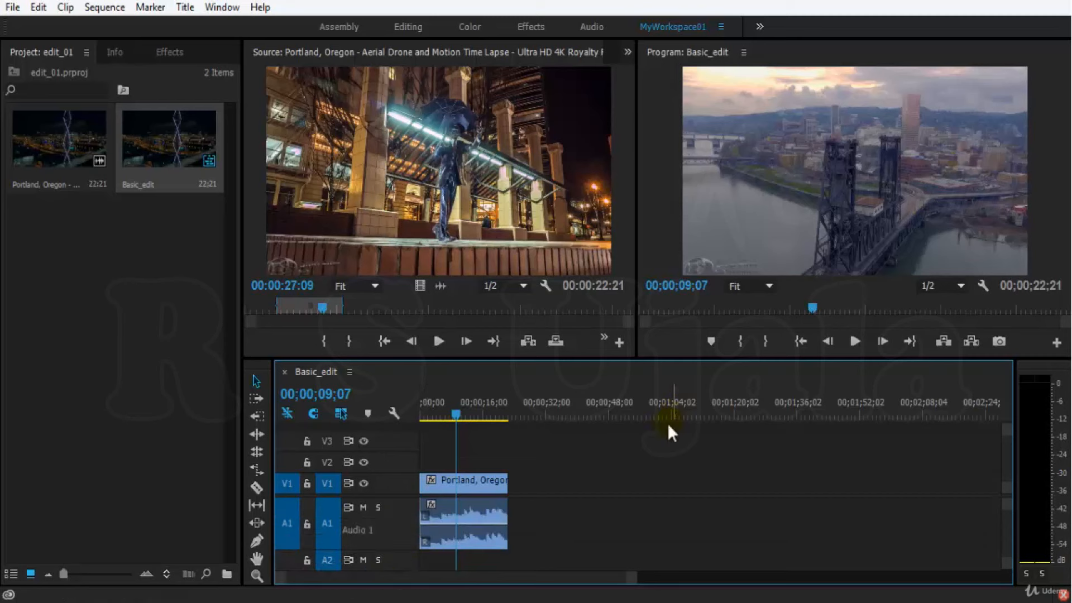
pyautogui.click(717, 527)
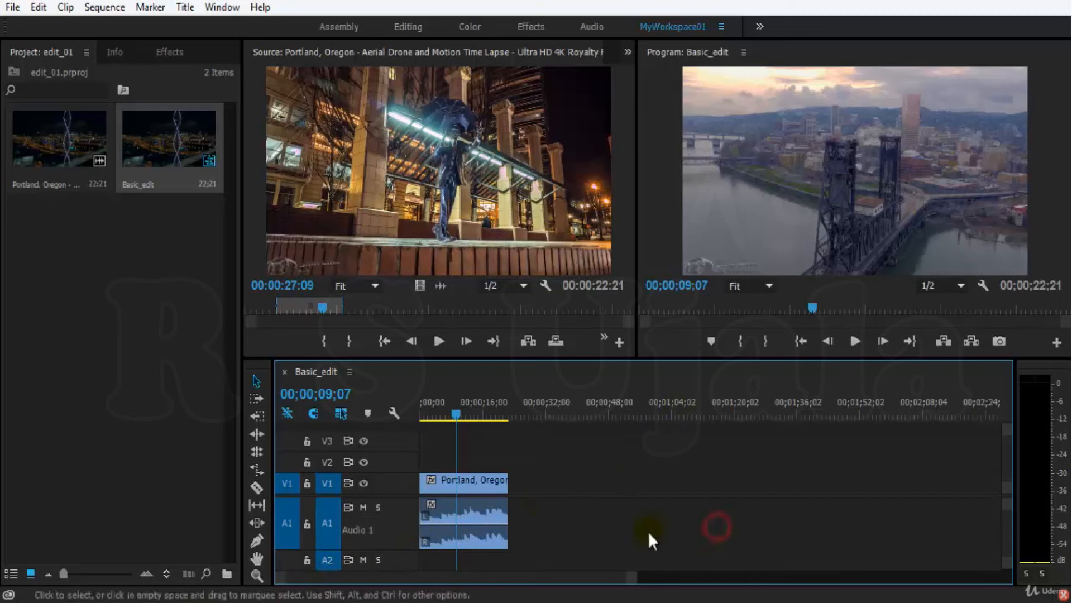
# Play the whole Basic_edit sequence from its start to its end and save the project
pyautogui.moveTo(635, 581); pyautogui.dragTo(719, 584)
pyautogui.moveTo(578, 581)
pyautogui.mouseDown()
pyautogui.moveTo(626, 580)
pyautogui.moveTo(557, 579)
pyautogui.moveTo(652, 578)
pyautogui.moveTo(591, 579)
pyautogui.mouseUp()
pyautogui.moveTo(487, 416); pyautogui.dragTo(417, 416)
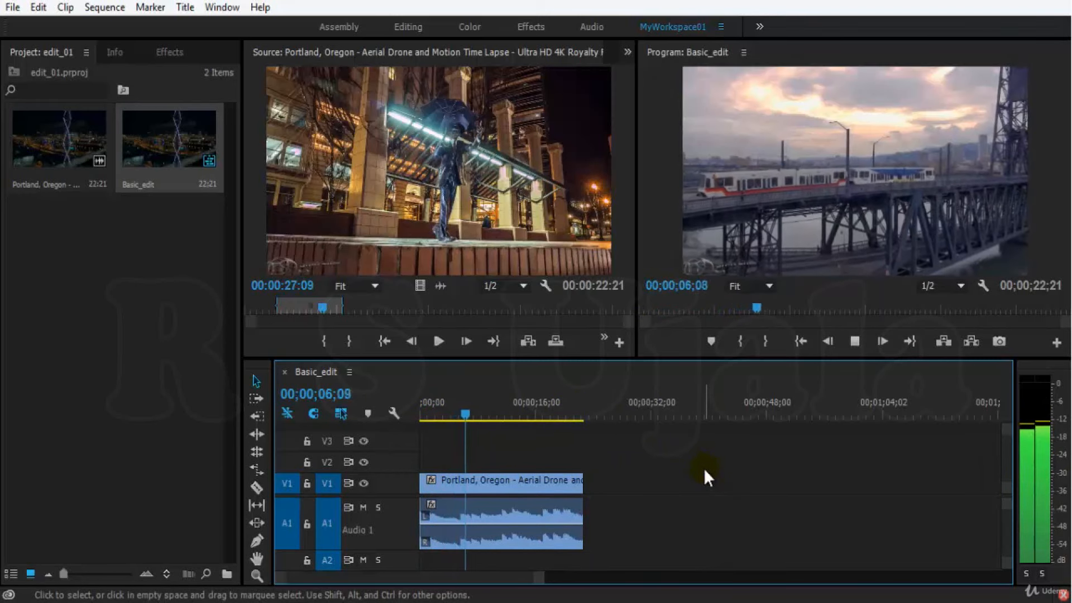
pyautogui.press('space')
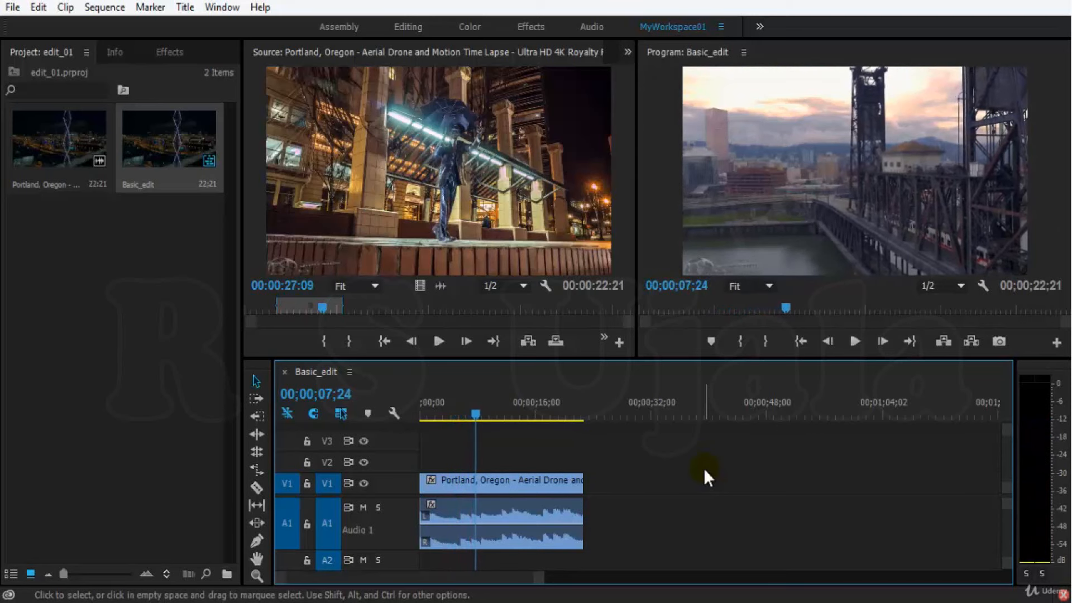
pyautogui.hotkey('ctrl', 's')
pyautogui.press('space')
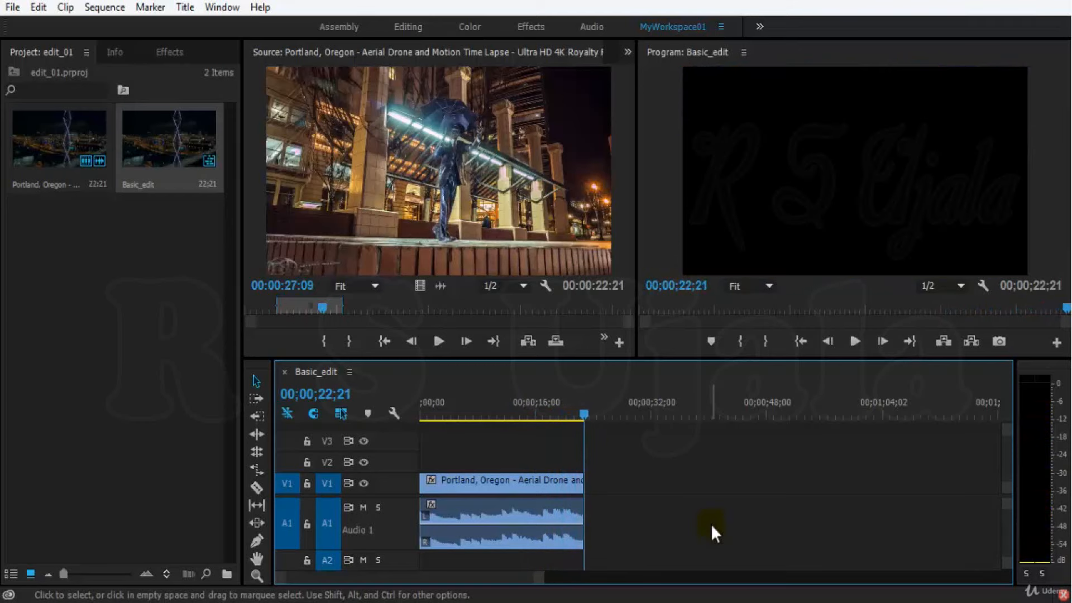
pyautogui.hotkey('ctrl', 's')
# Scrub the Portland, Oregon source clip to 00:01:28:07 and move the Basic_edit playhead to 00;00;19;20
pyautogui.moveTo(668, 447); pyautogui.dragTo(778, 515)
pyautogui.moveTo(382, 304); pyautogui.dragTo(543, 306)
pyautogui.click(443, 313)
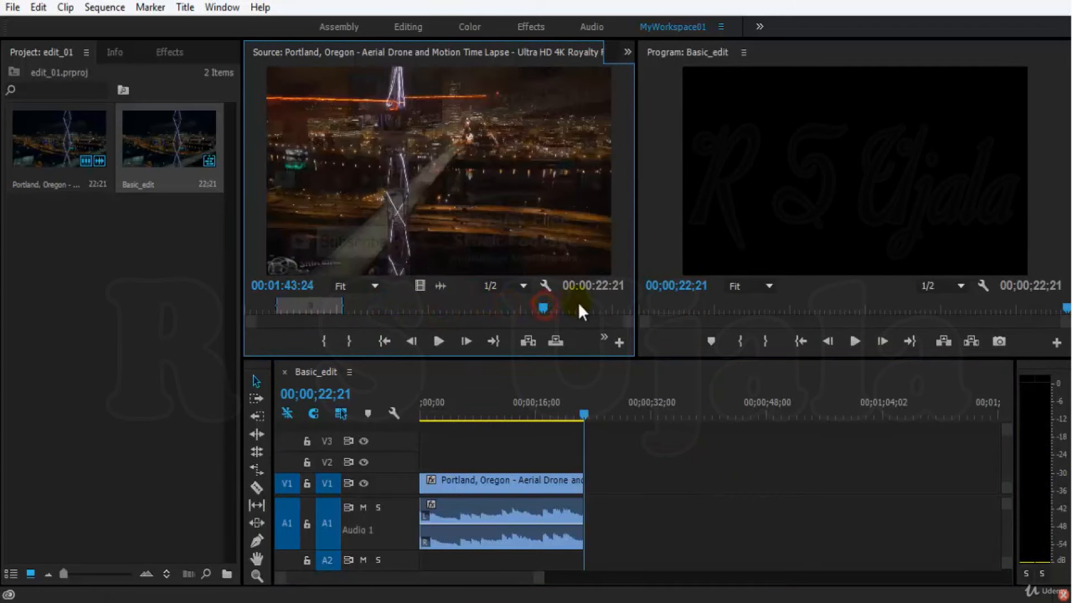
pyautogui.click(580, 307)
pyautogui.moveTo(578, 413); pyautogui.dragTo(563, 413)
pyautogui.click(499, 306)
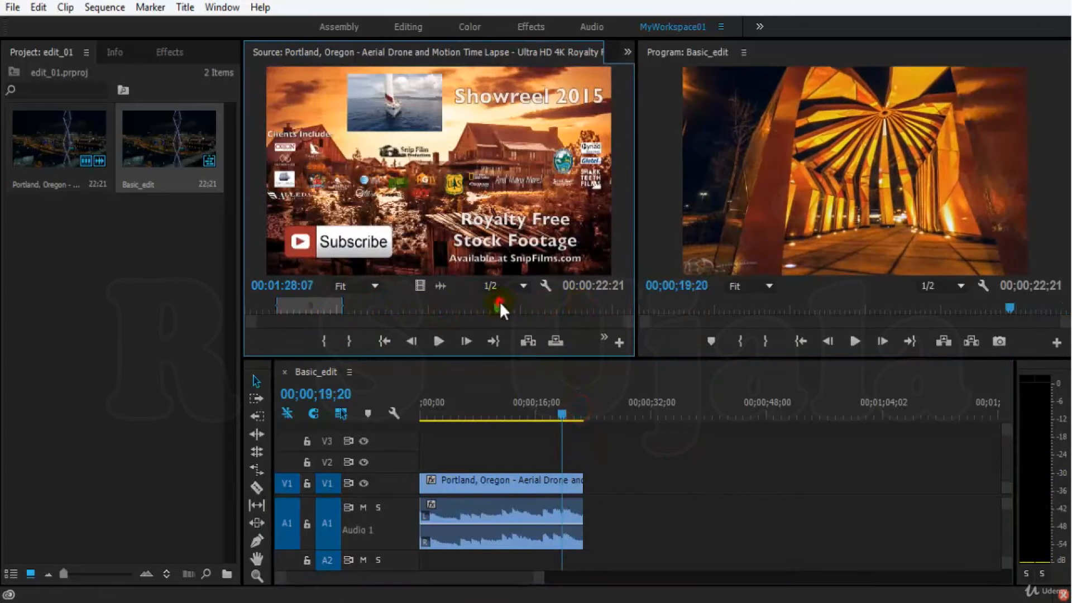
pyautogui.moveTo(727, 544); pyautogui.dragTo(655, 481)
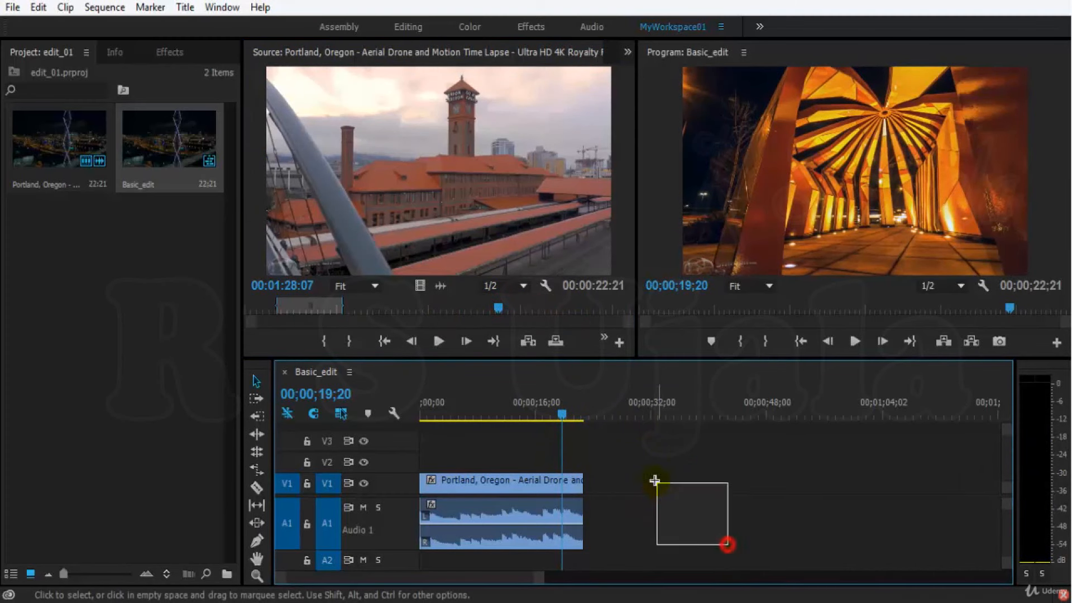
pyautogui.moveTo(757, 542); pyautogui.dragTo(631, 475)
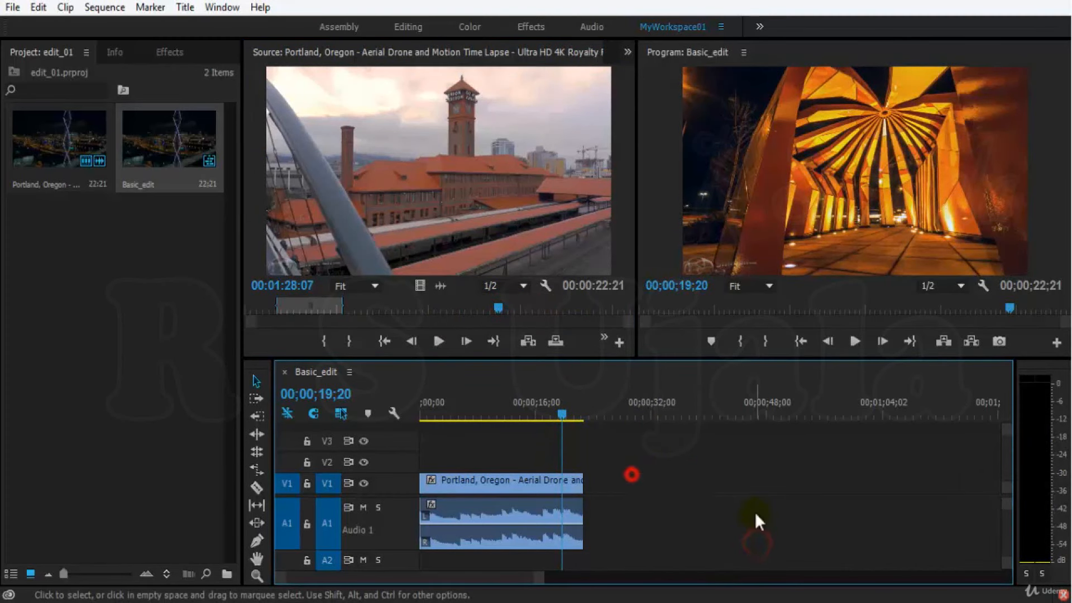
pyautogui.click(632, 471)
pyautogui.click(765, 540)
pyautogui.click(80, 274)
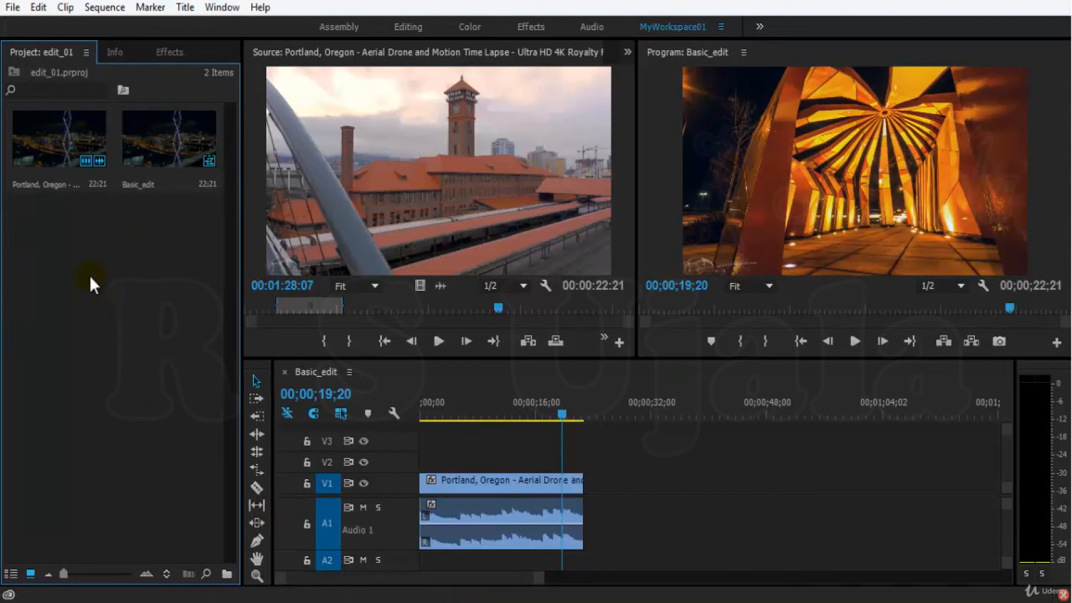
pyautogui.rightClick(88, 279)
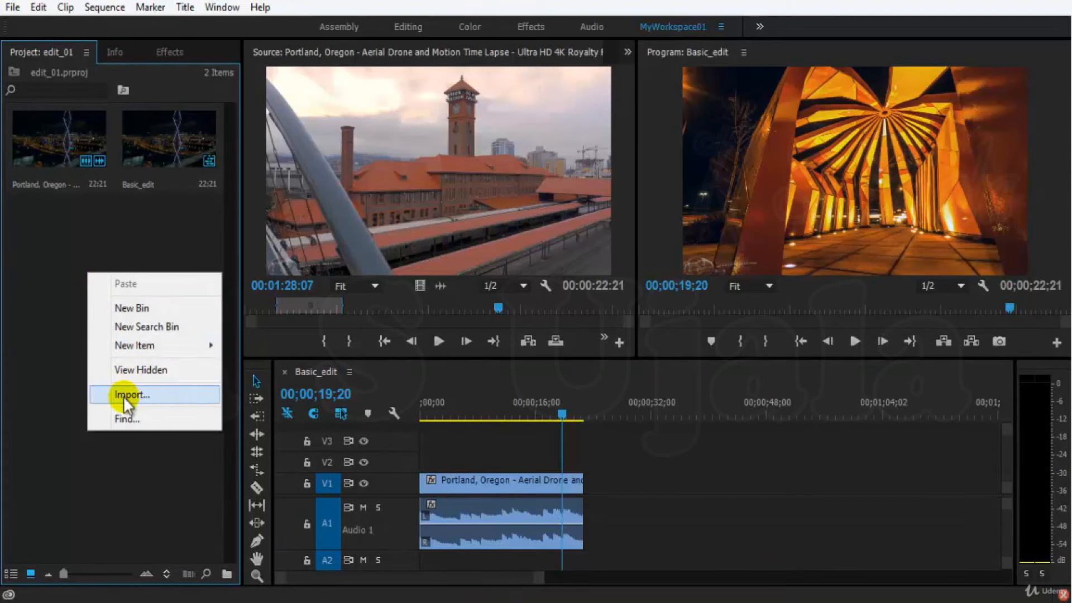
pyautogui.click(68, 364)
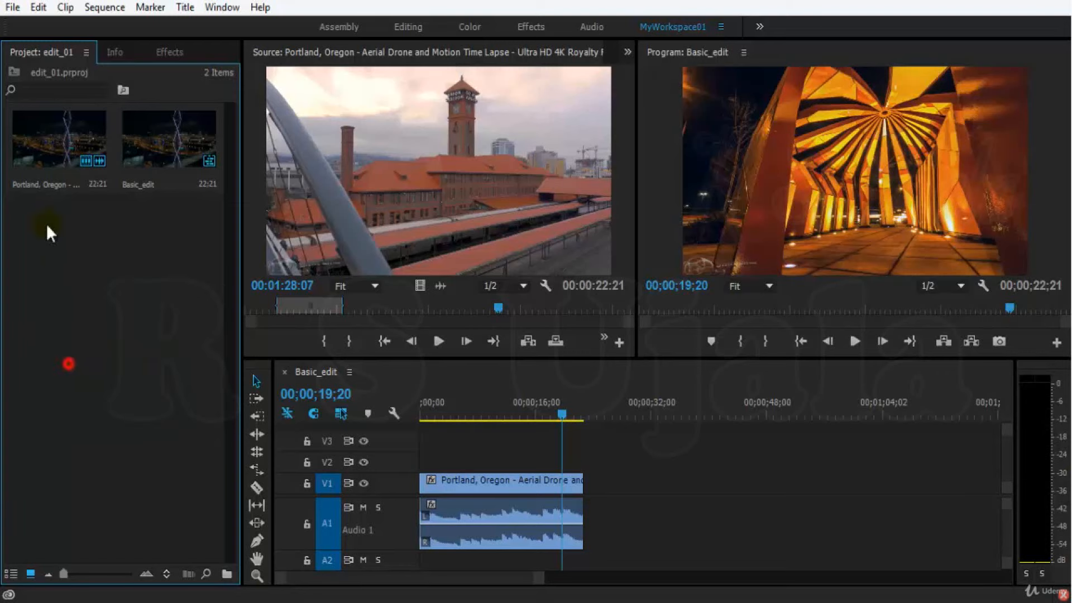
pyautogui.click(11, 7)
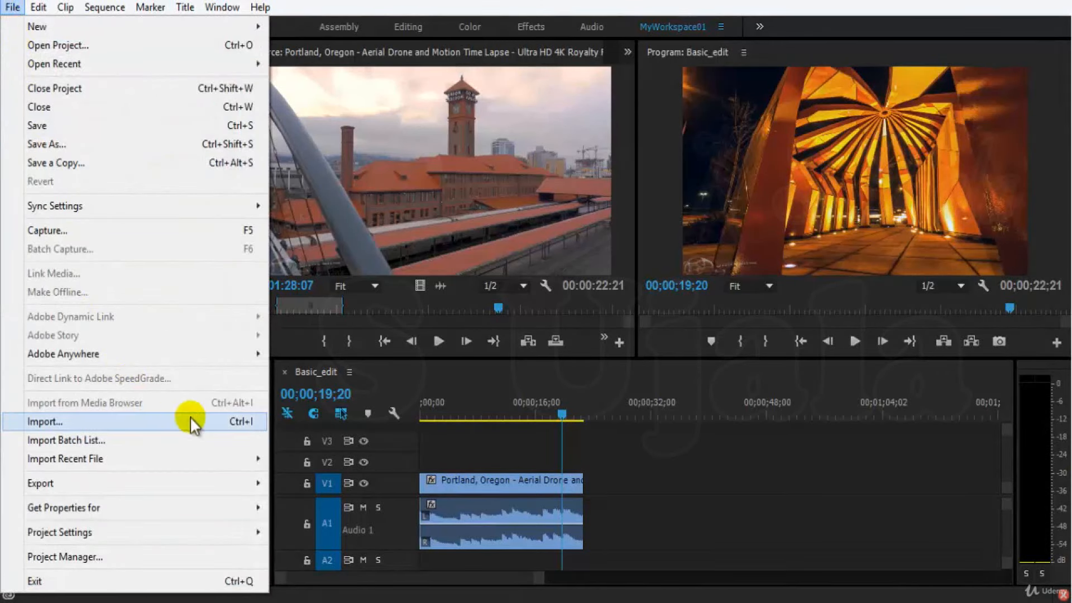
pyautogui.click(679, 454)
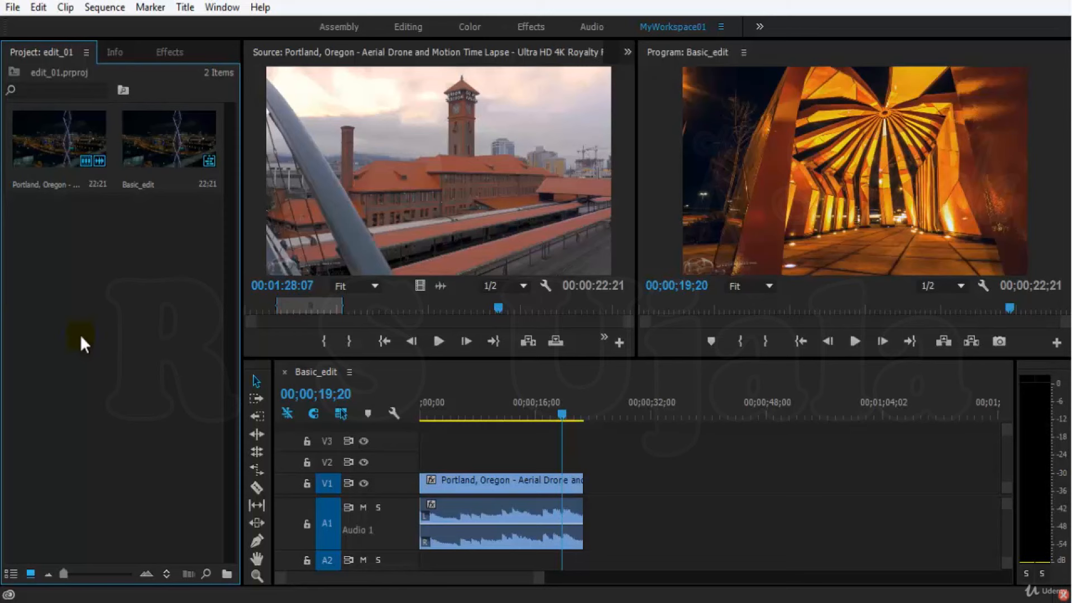
# Import the clip The Aerial Beauty of an Old Central Oregon Homestead from the RF VIDEOS folder into the project
pyautogui.doubleClick(79, 334)
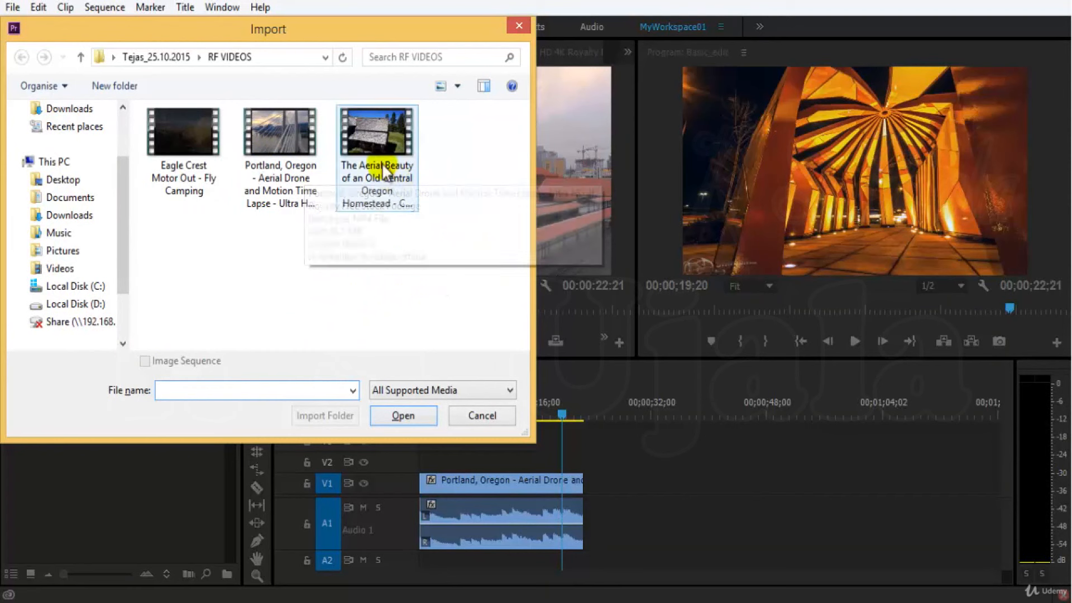
pyautogui.click(375, 132)
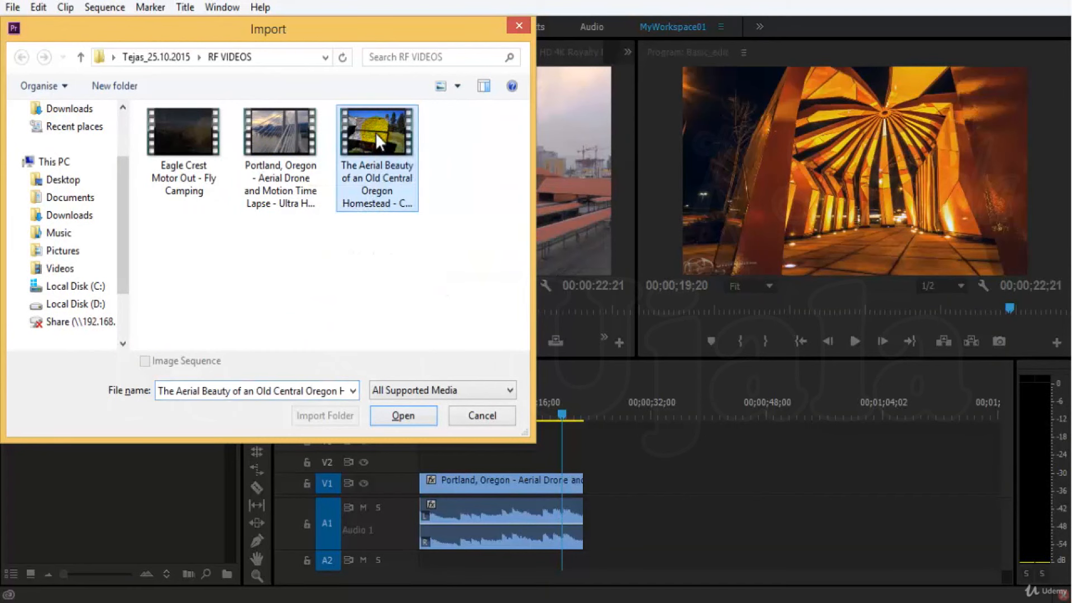
pyautogui.click(419, 425)
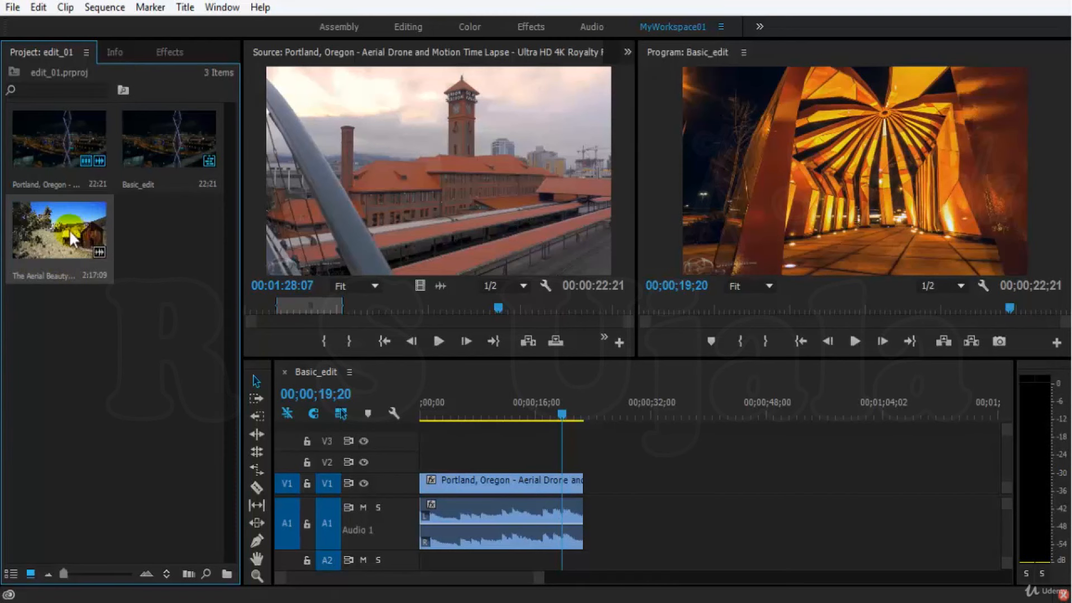
# Open the imported homestead clip in the Source monitor, play it from the start and scrub to 00:01:19:09
pyautogui.click(501, 196)
pyautogui.doubleClick(45, 233)
pyautogui.moveTo(374, 314); pyautogui.dragTo(240, 310)
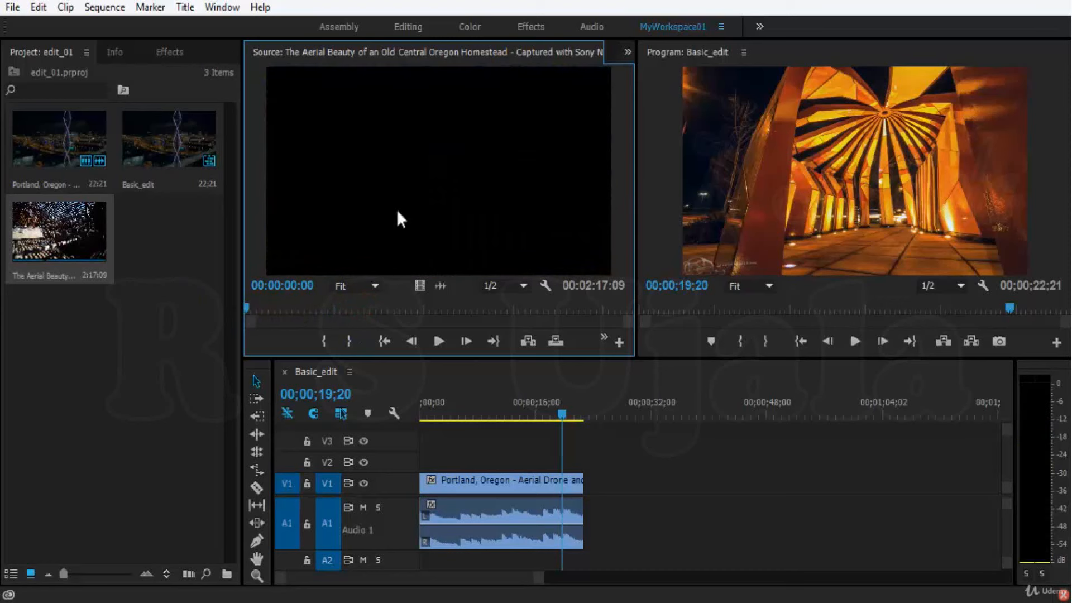
pyautogui.press('space')
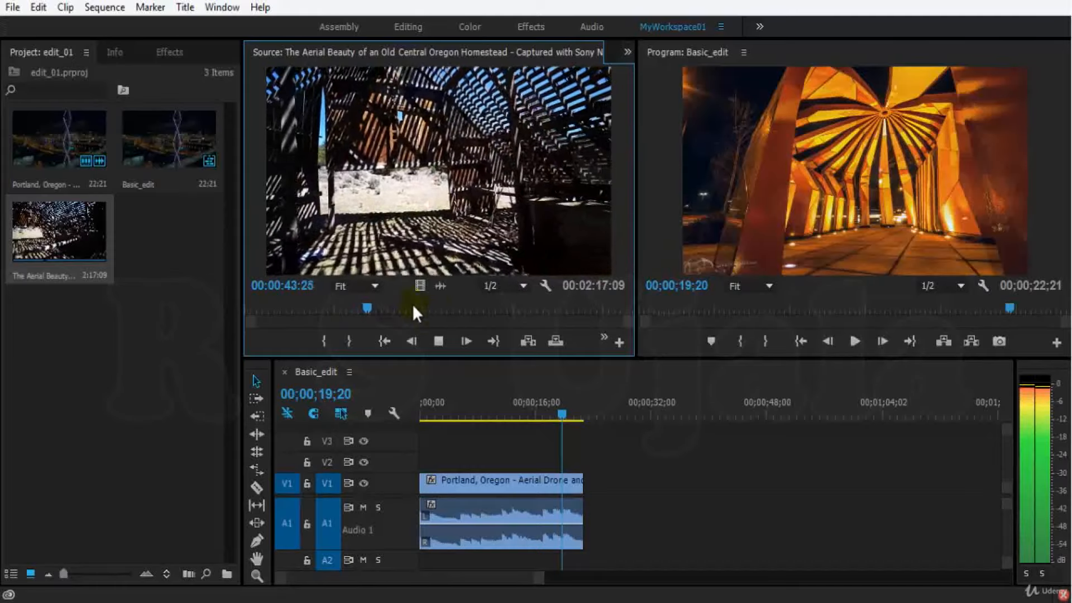
pyautogui.click(372, 306)
pyautogui.moveTo(371, 306); pyautogui.dragTo(467, 315)
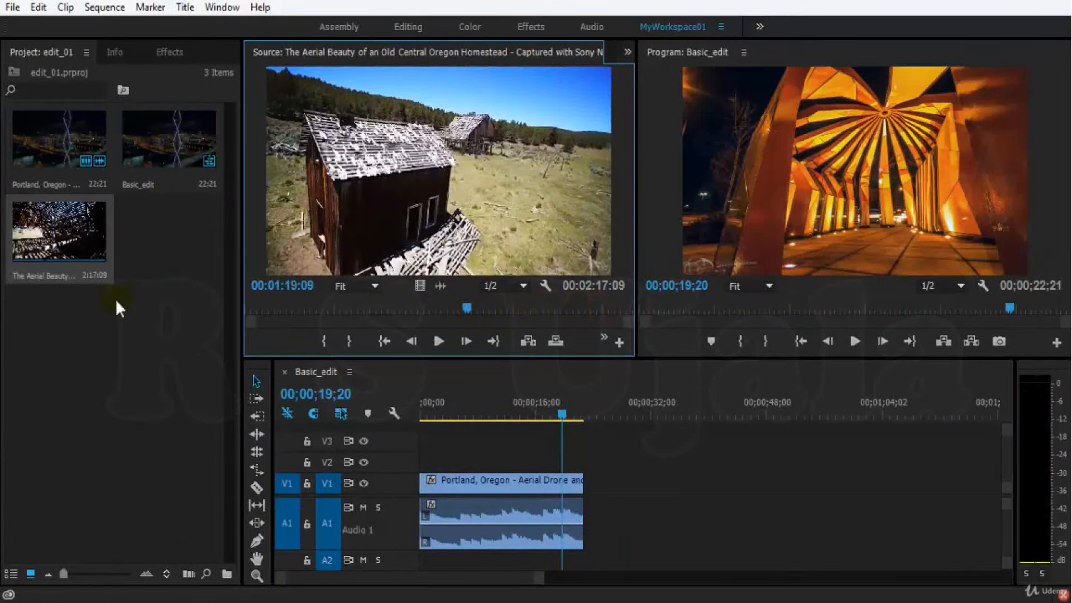
# Check the homestead clip's file properties, including its image size and frame rate, and close the properties window
pyautogui.rightClick(66, 220)
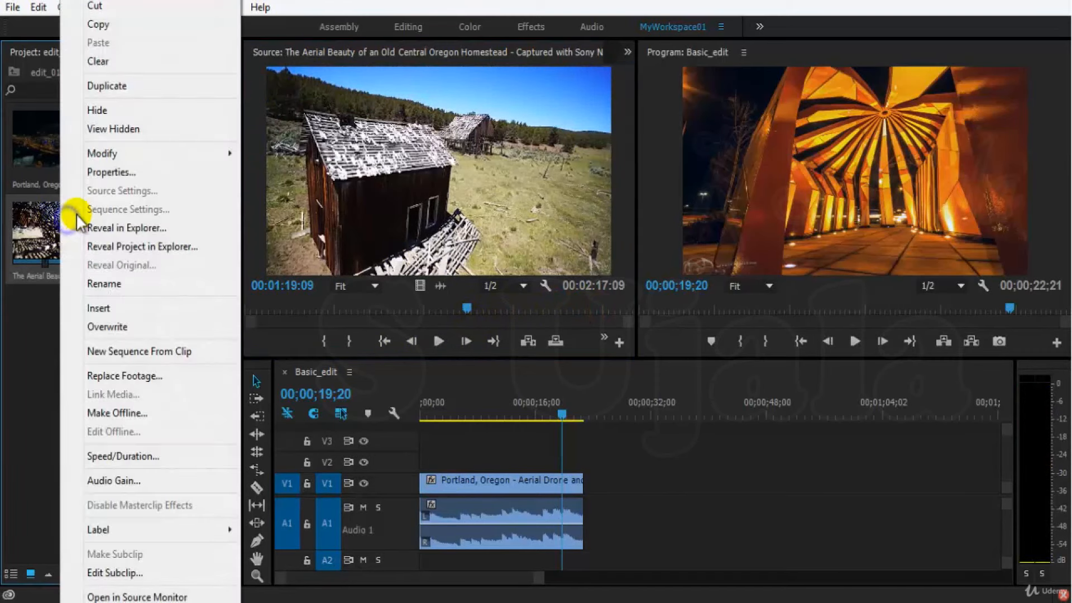
pyautogui.click(136, 176)
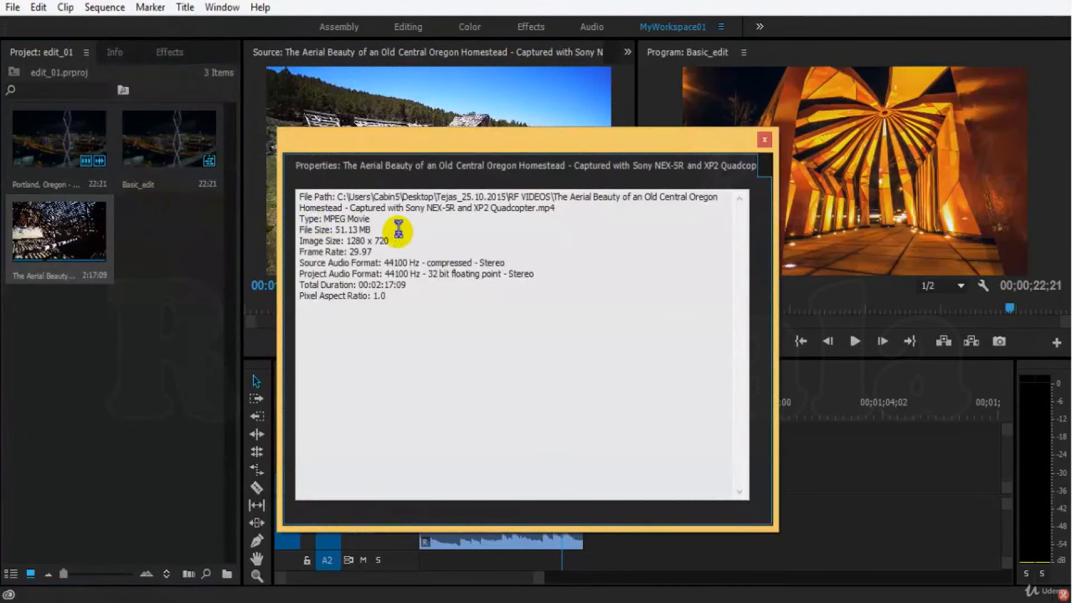
pyautogui.click(405, 254)
pyautogui.click(380, 258)
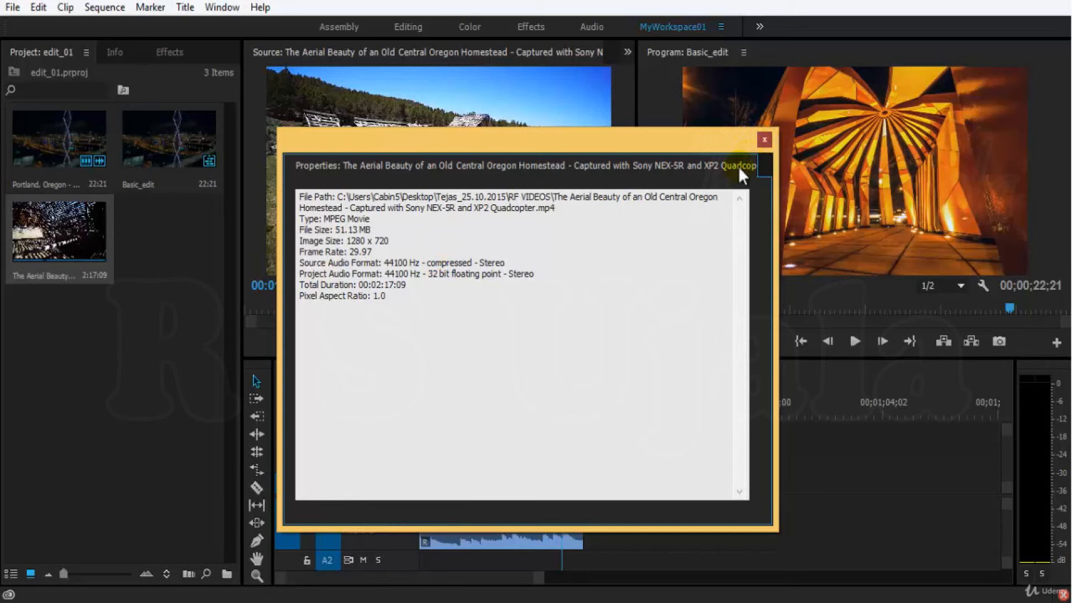
pyautogui.click(764, 140)
# Save the project with the newly imported homestead clip
pyautogui.click(509, 213)
pyautogui.hotkey('ctrl', 's')
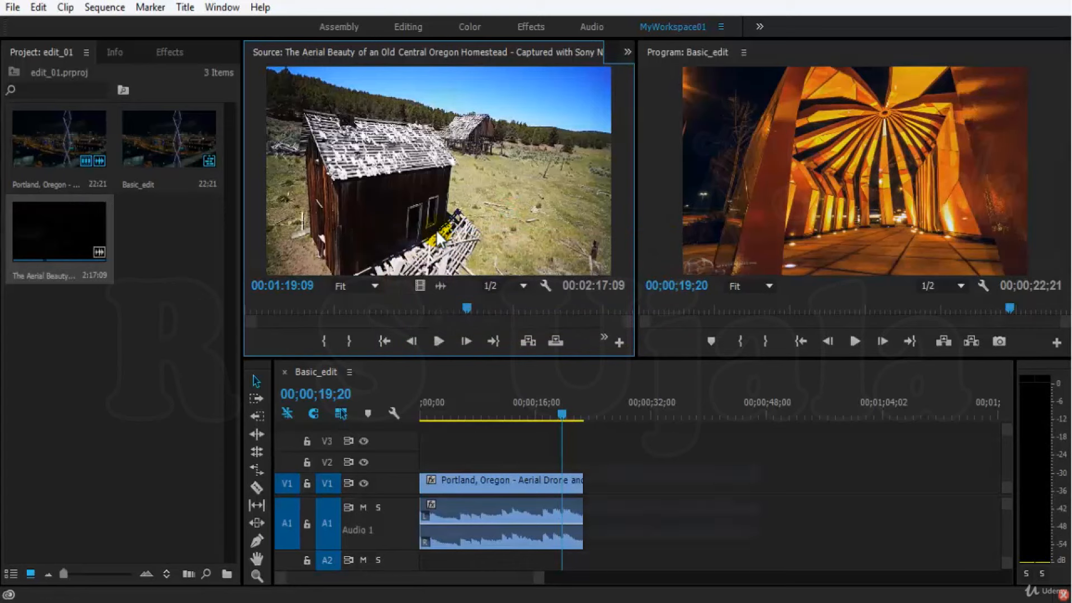
pyautogui.click(447, 103)
pyautogui.hotkey('ctrl', 's')
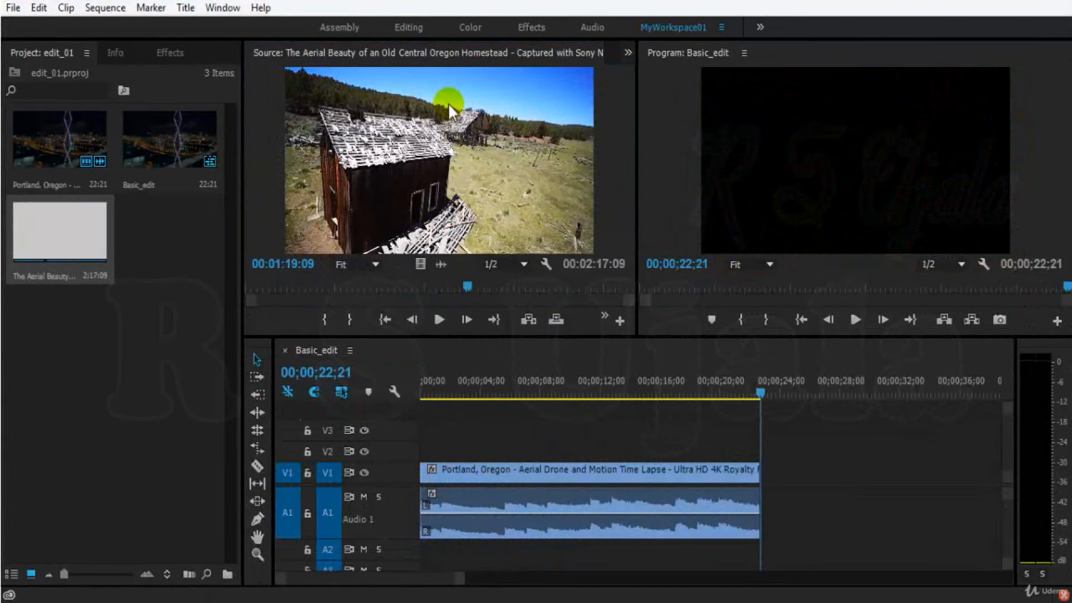
# Play the homestead clip in the Source monitor from 00:01:19:09, check its end section and scrub back to 00:00:44:08
pyautogui.click(470, 198)
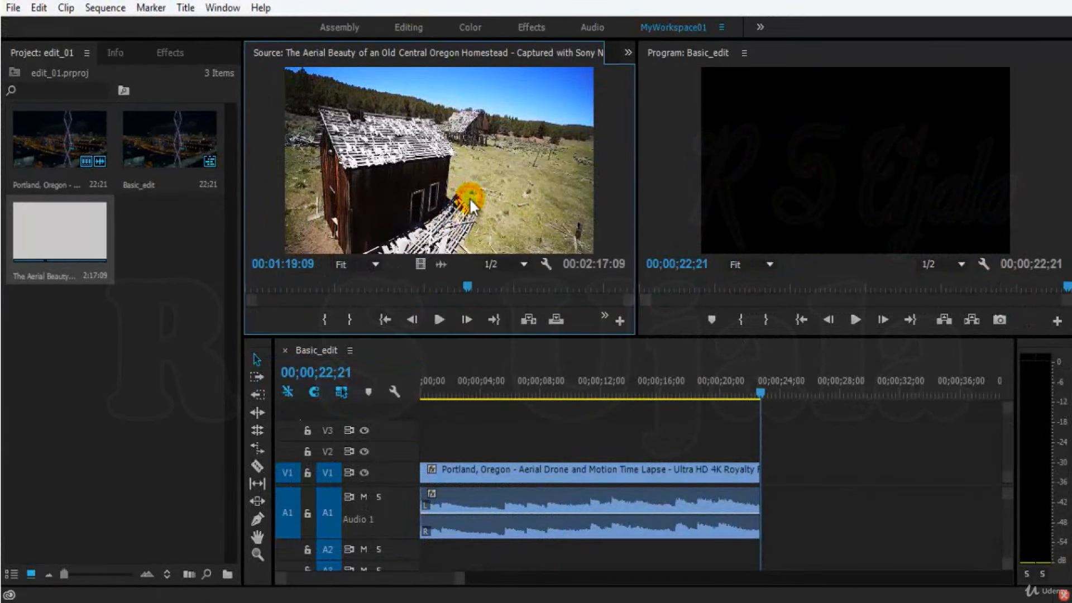
pyautogui.click(434, 184)
pyautogui.click(427, 170)
pyautogui.press('space')
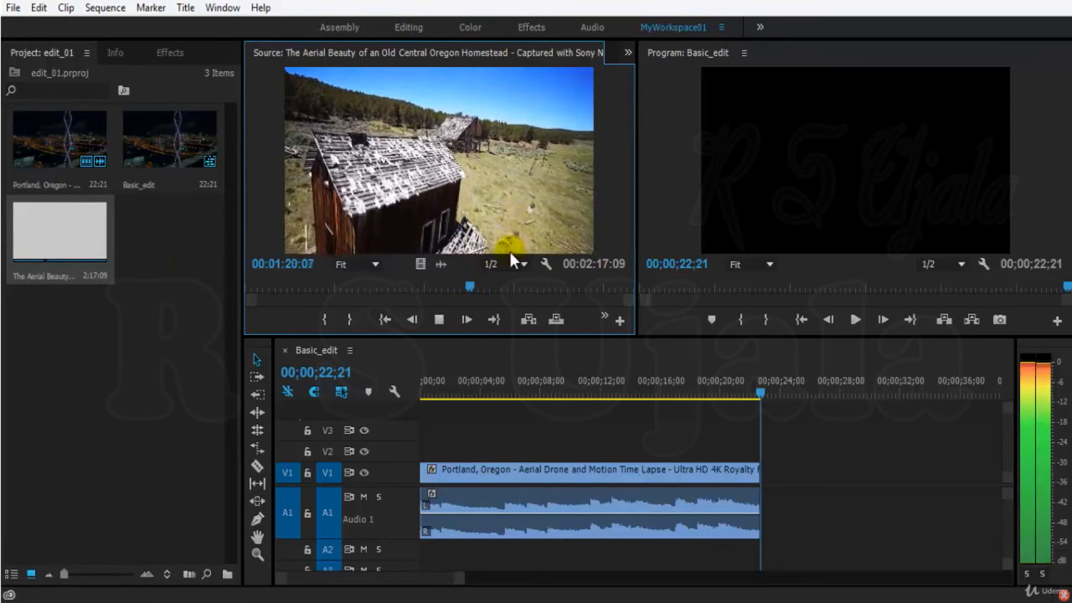
pyautogui.click(515, 284)
pyautogui.click(558, 283)
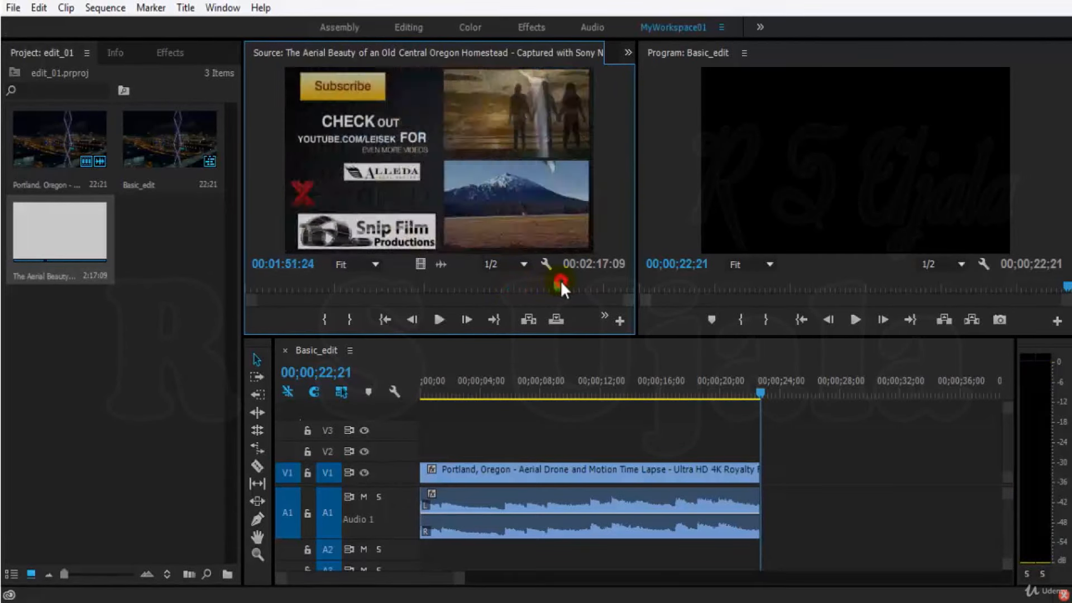
pyautogui.moveTo(552, 285); pyautogui.dragTo(367, 283)
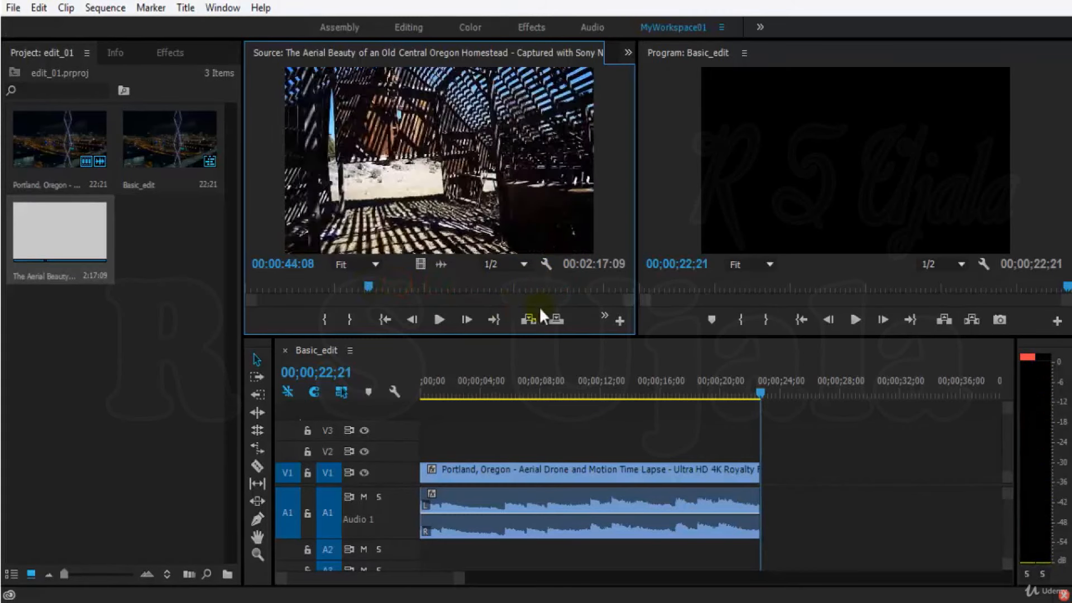
# Move the sequence playhead to 00;00;17;06 and preview several homestead clip shots in the Source monitor up to about 00:01:18
pyautogui.moveTo(756, 385)
pyautogui.mouseDown()
pyautogui.moveTo(612, 381)
pyautogui.moveTo(432, 399)
pyautogui.moveTo(636, 431)
pyautogui.moveTo(679, 424)
pyautogui.mouseUp()
pyautogui.click(420, 165)
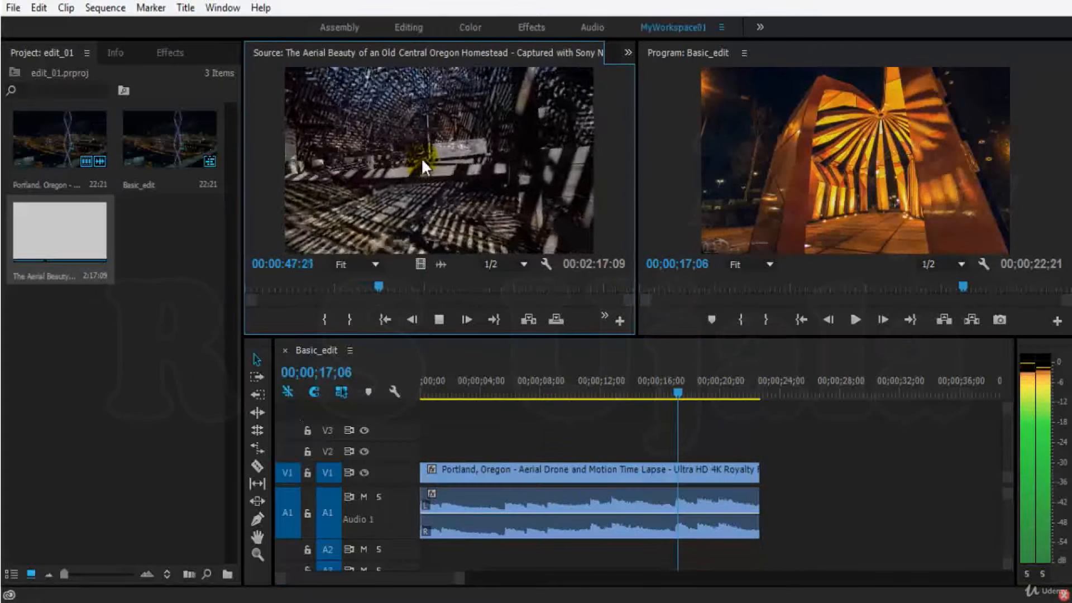
pyautogui.click(399, 285)
pyautogui.press('space')
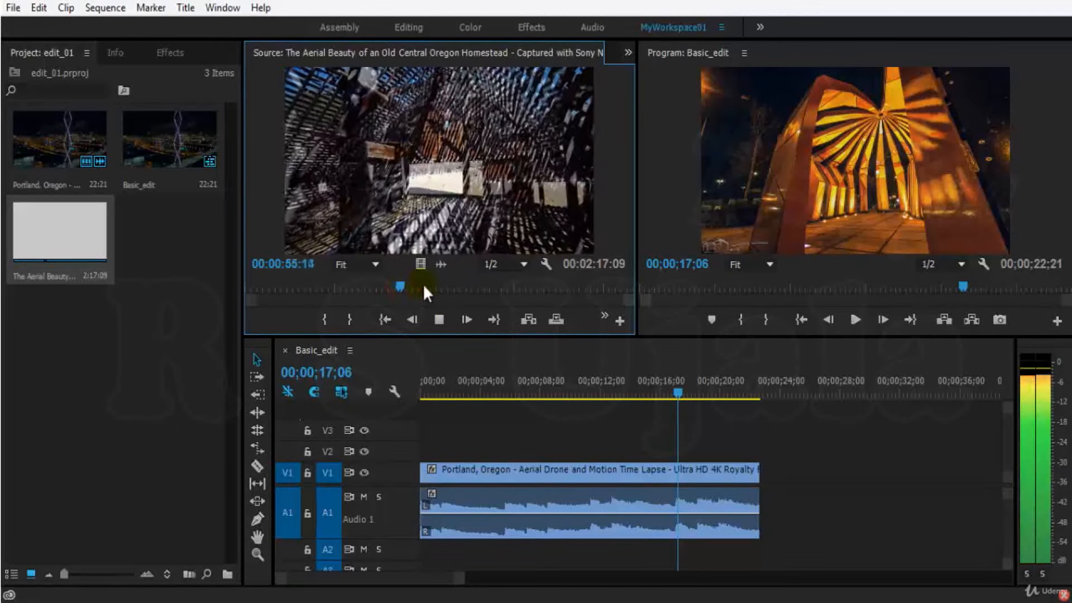
pyautogui.moveTo(440, 286); pyautogui.dragTo(458, 286)
pyautogui.press('space')
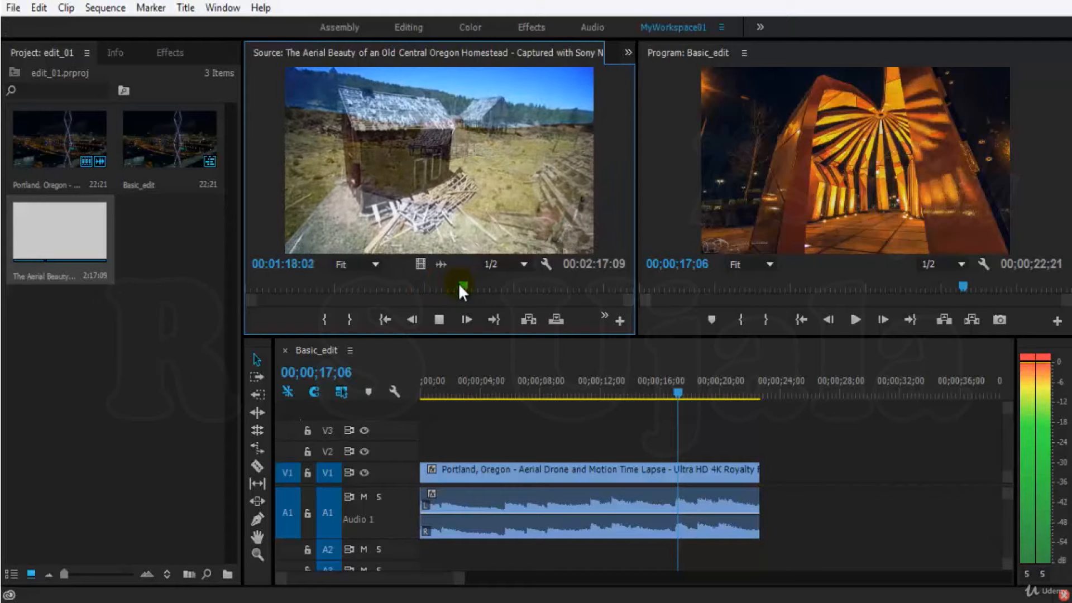
pyautogui.click(458, 282)
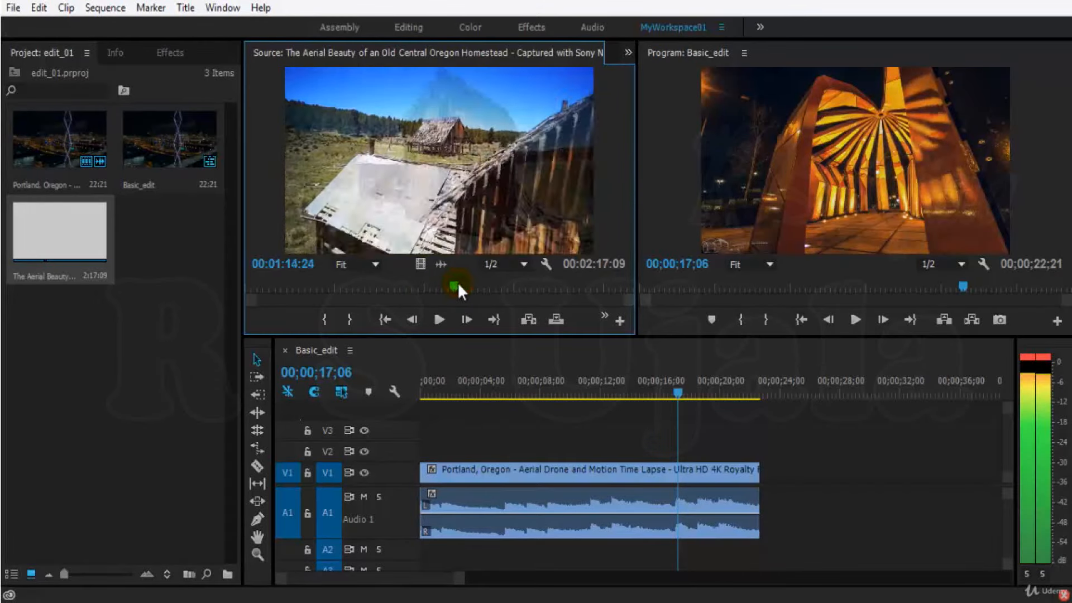
# Mark an In point at 00:00:15:12 on the homestead clip in the Source monitor
pyautogui.moveTo(464, 280); pyautogui.dragTo(301, 295)
pyautogui.moveTo(292, 289); pyautogui.dragTo(289, 290)
pyautogui.click(358, 196)
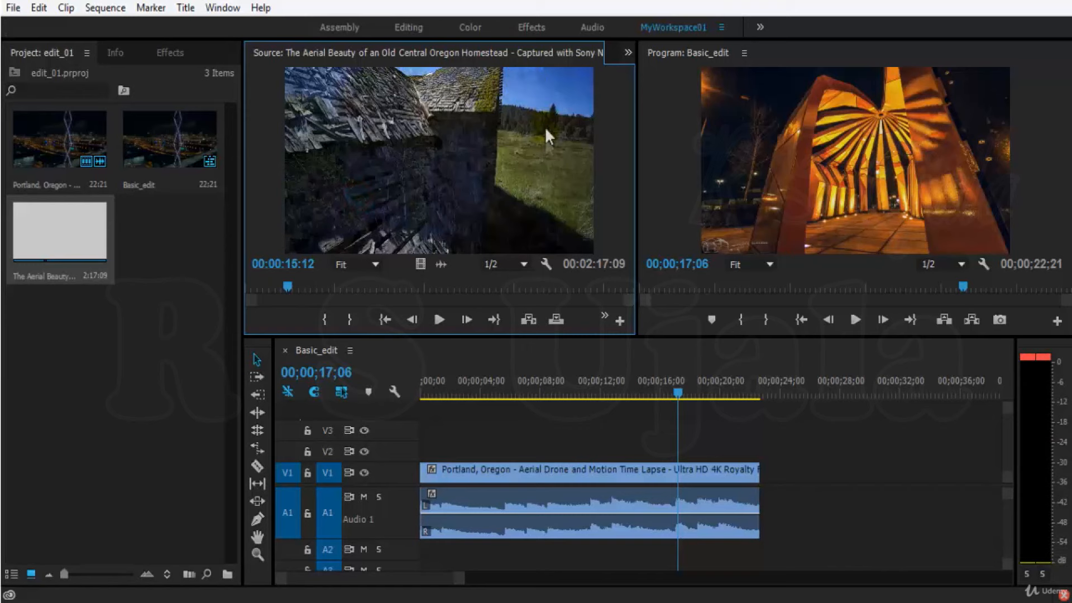
pyautogui.press('i')
# Play the homestead clip from the In point, step back before the dissolve and mark an Out point at 00:00:40:14
pyautogui.press('space')
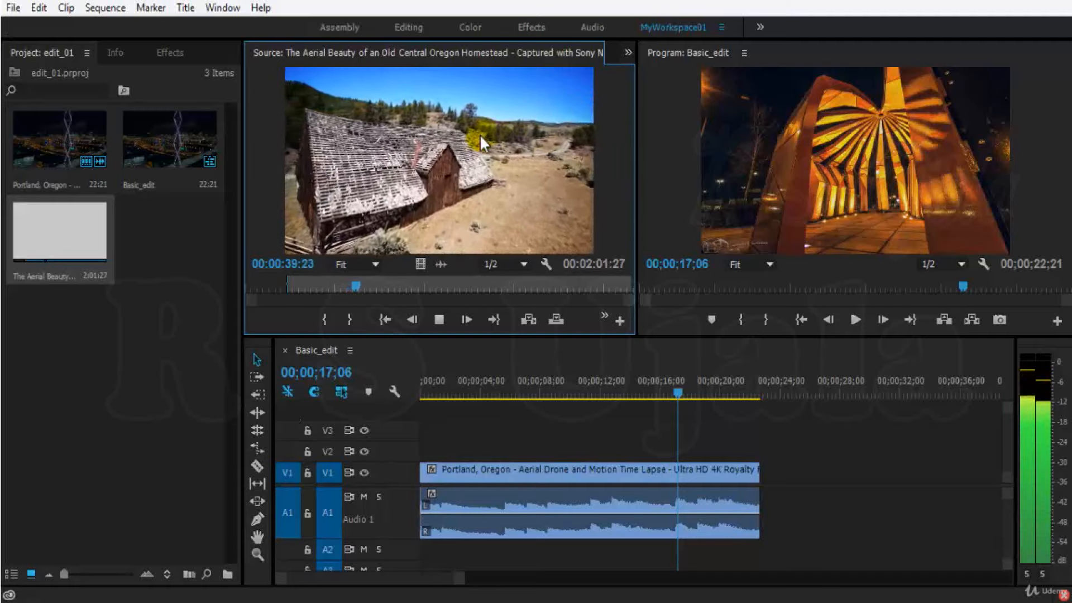
pyautogui.press('space')
pyautogui.press('Left')
pyautogui.press('Left')
pyautogui.press('Left')
pyautogui.press('Left')
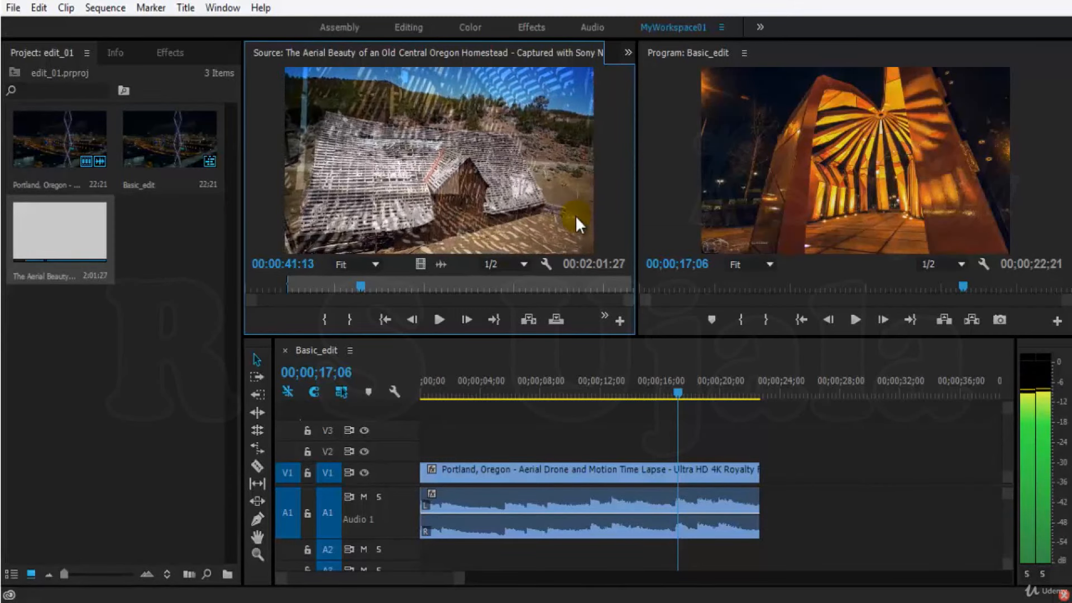
pyautogui.press('Left')
pyautogui.press('Left')
pyautogui.press('Left')
pyautogui.press('Left')
pyautogui.press('Left')
pyautogui.press('Left')
pyautogui.press('Left')
pyautogui.press('Left')
pyautogui.press('Left')
pyautogui.press('Left')
pyautogui.press('Left')
pyautogui.press('Left')
pyautogui.press('Left')
pyautogui.press('Left')
pyautogui.press('Left')
pyautogui.press('Left')
pyautogui.press('Left')
pyautogui.press('Left')
pyautogui.press('Left')
pyautogui.press('Left')
pyautogui.press('Left')
pyautogui.press('Left')
pyautogui.press('Left')
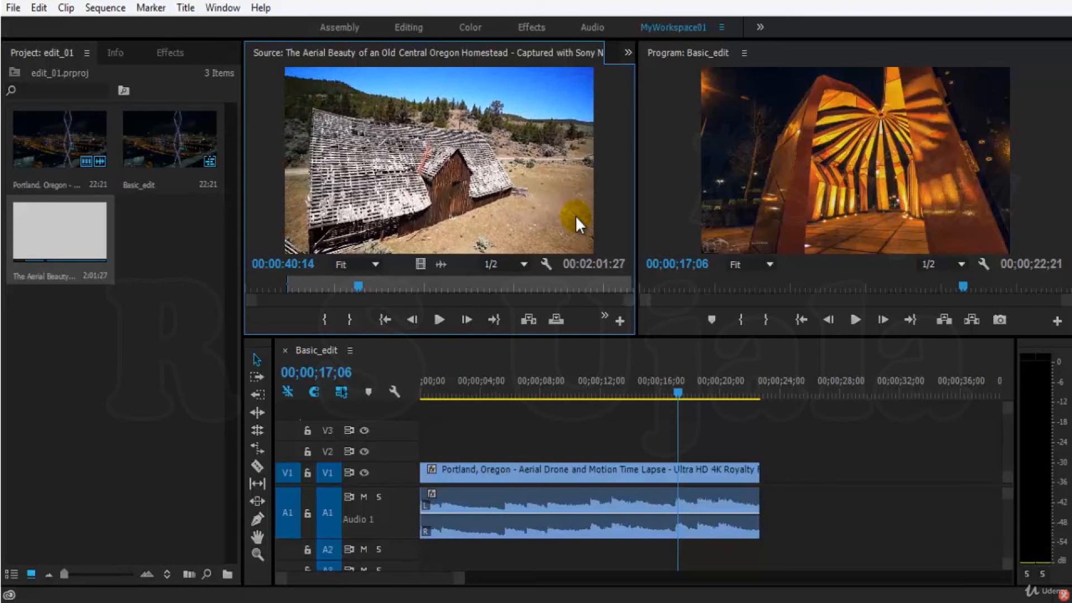
pyautogui.click(348, 321)
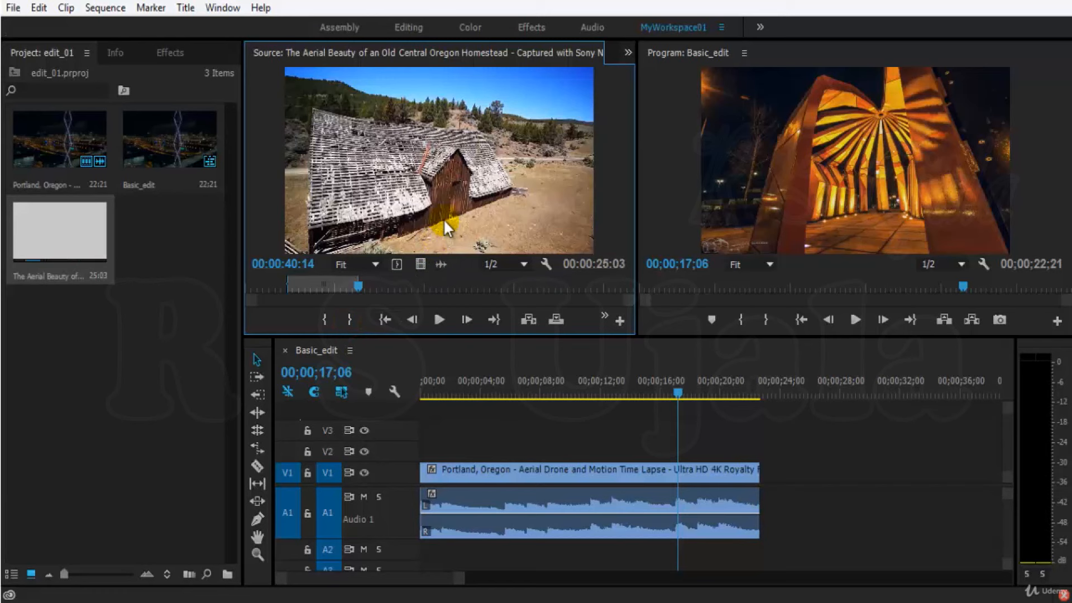
# Scrub through the marked homestead range and place only its video on V1 directly after the Portland clip
pyautogui.moveTo(338, 283); pyautogui.dragTo(313, 290)
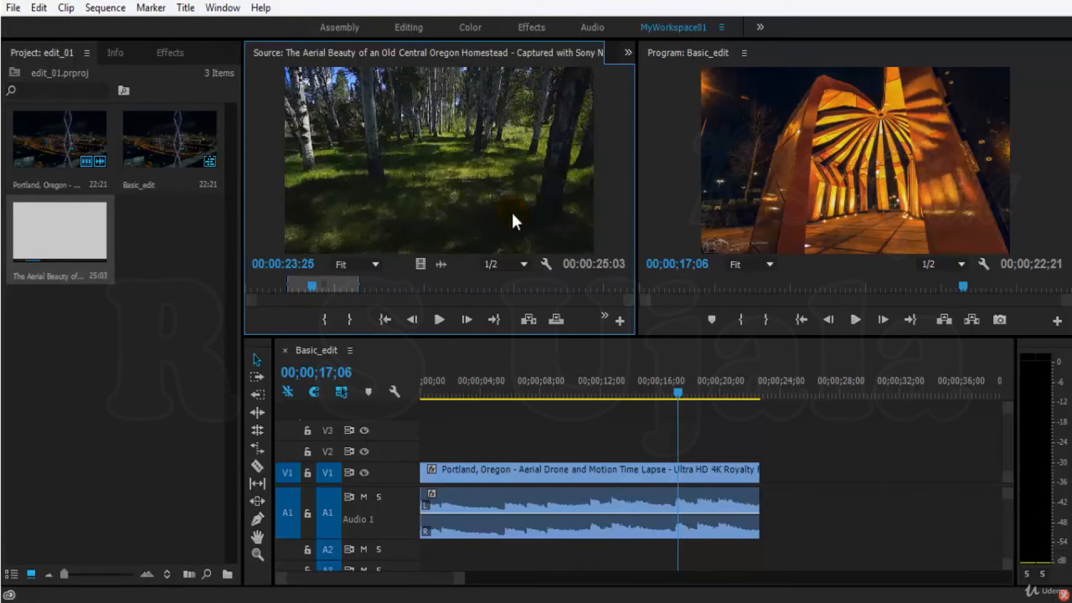
pyautogui.moveTo(301, 283); pyautogui.dragTo(316, 286)
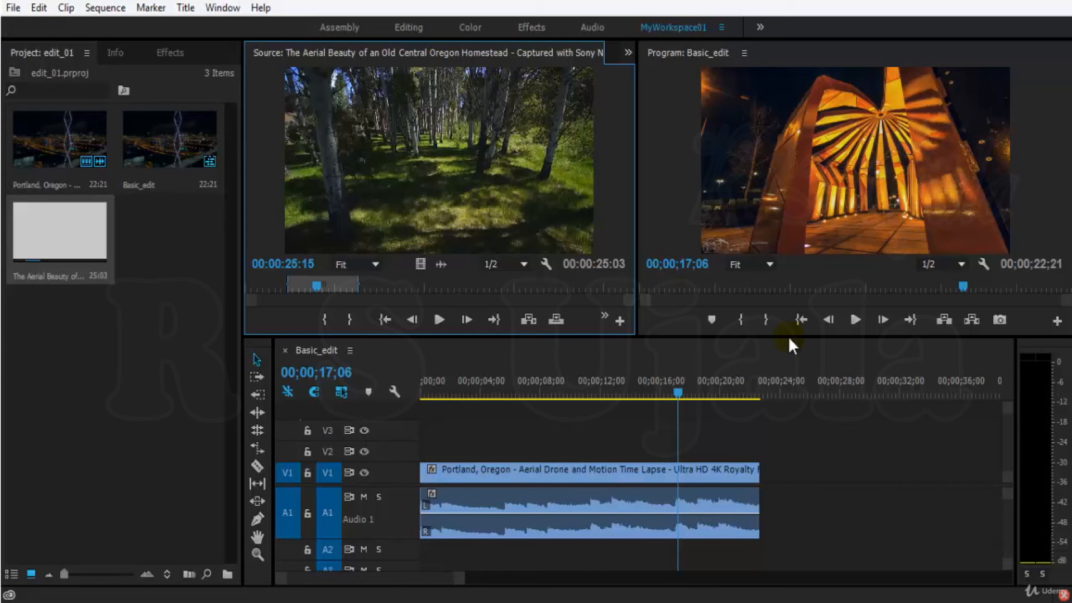
pyautogui.click(847, 427)
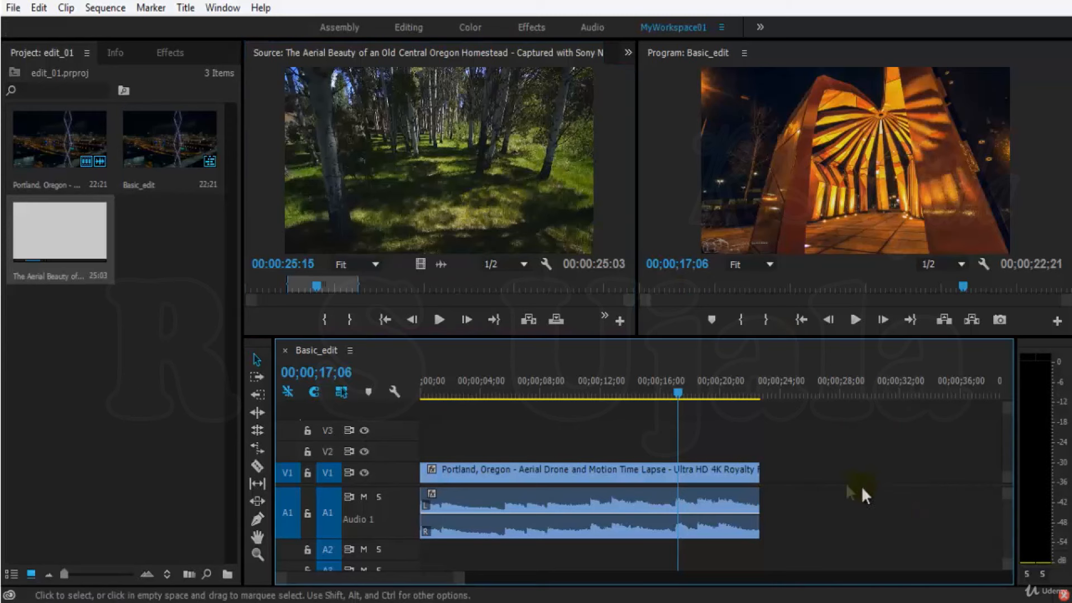
pyautogui.click(421, 268)
pyautogui.moveTo(726, 398); pyautogui.dragTo(762, 474)
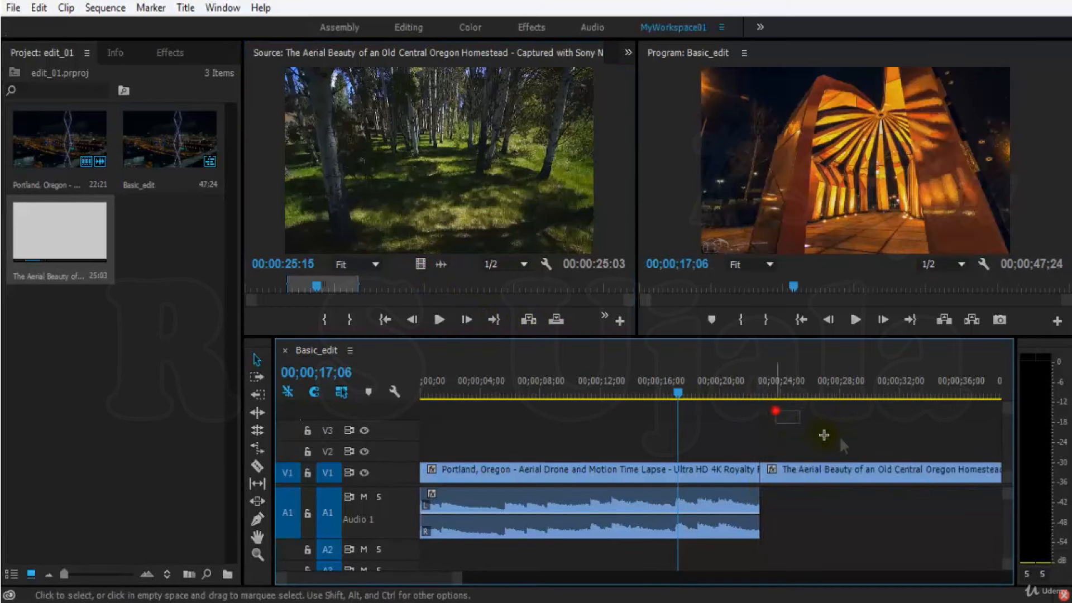
# Play the Basic_edit sequence from 00;00;12;13 across the cut between the Portland and homestead clips
pyautogui.moveTo(645, 395); pyautogui.dragTo(606, 400)
pyautogui.click(689, 433)
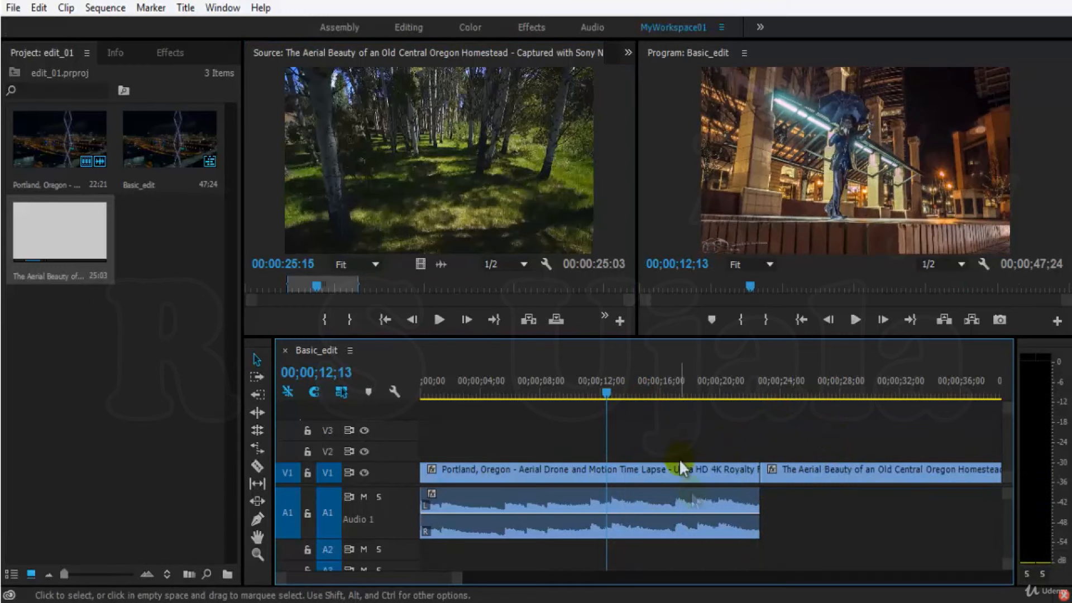
pyautogui.press('space')
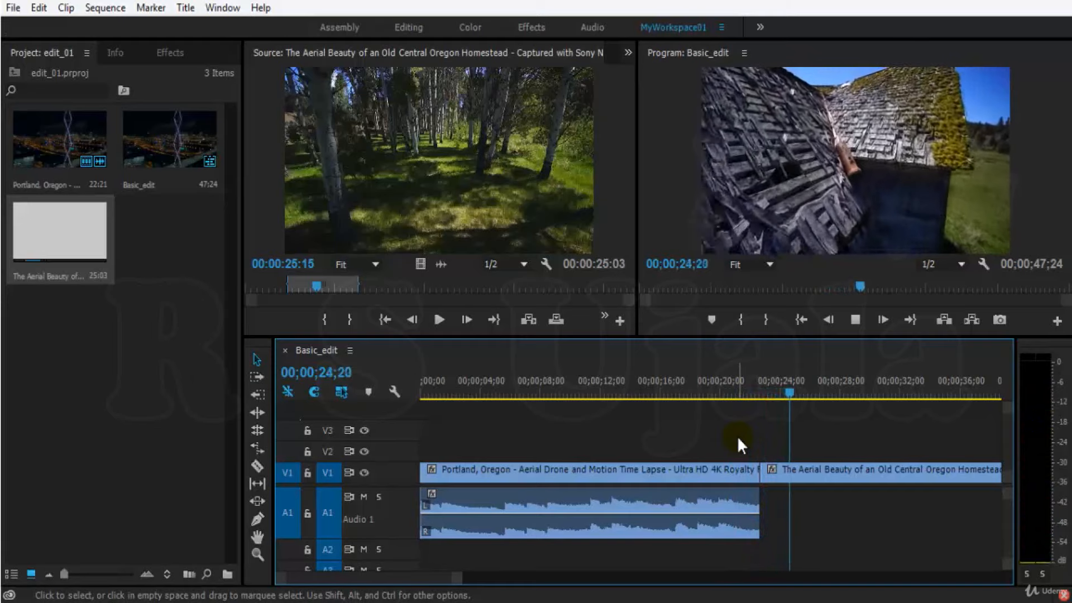
pyautogui.click(746, 380)
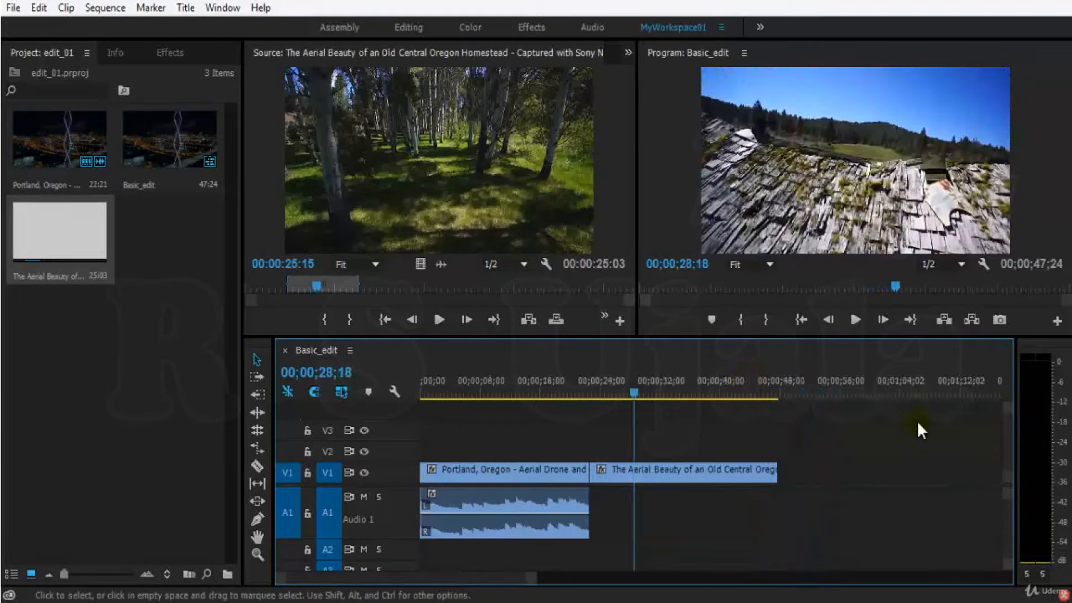
# Zoom the timeline in and out while the sequence plays to examine both clips at different scales
pyautogui.press('=')
pyautogui.press('space')
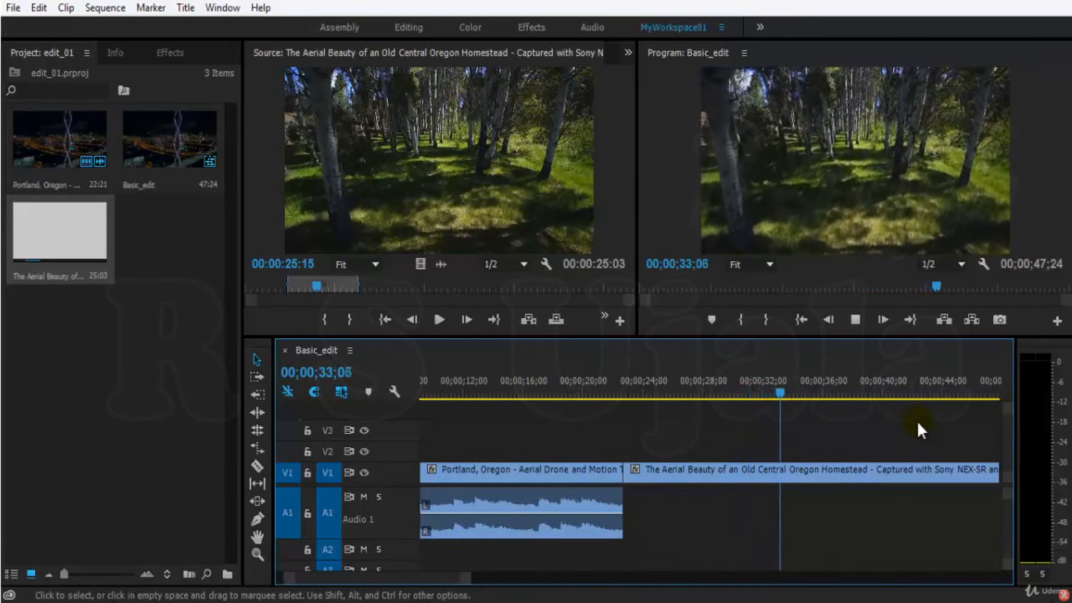
pyautogui.press('-')
pyautogui.press('-')
pyautogui.press('-')
pyautogui.press('-')
pyautogui.press('-')
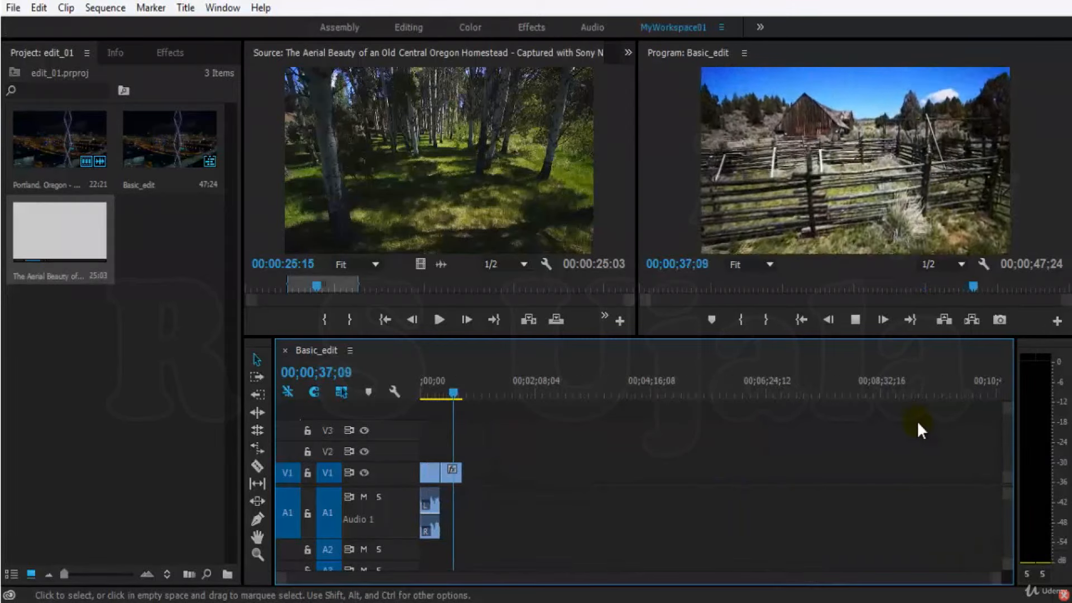
pyautogui.press('=')
pyautogui.press('=')
pyautogui.press('=')
pyautogui.press('=')
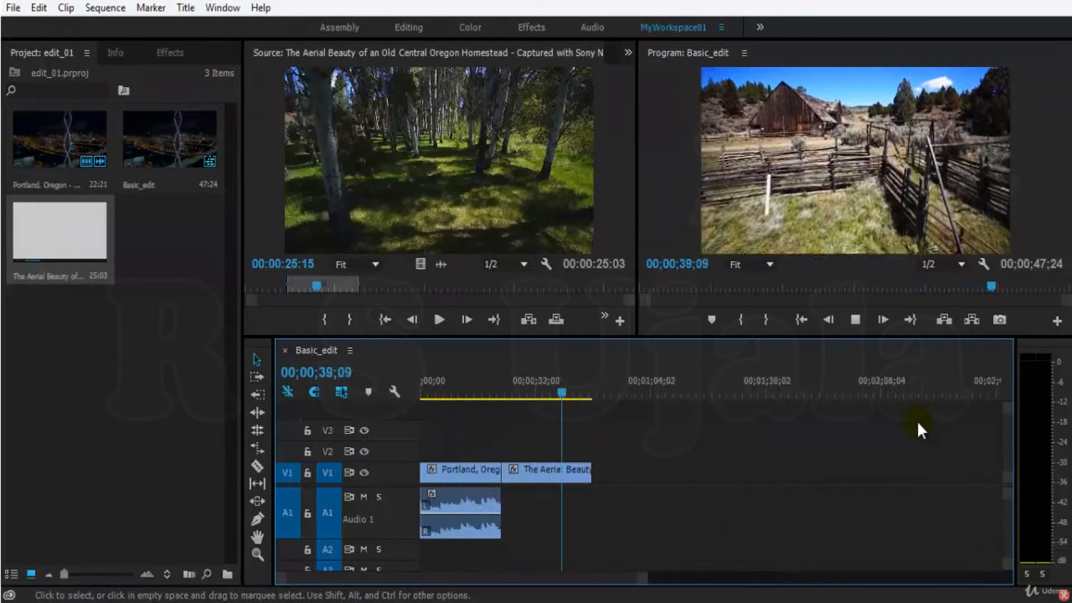
pyautogui.press('=')
pyautogui.press('-')
pyautogui.press('-')
pyautogui.press('-')
pyautogui.press('-')
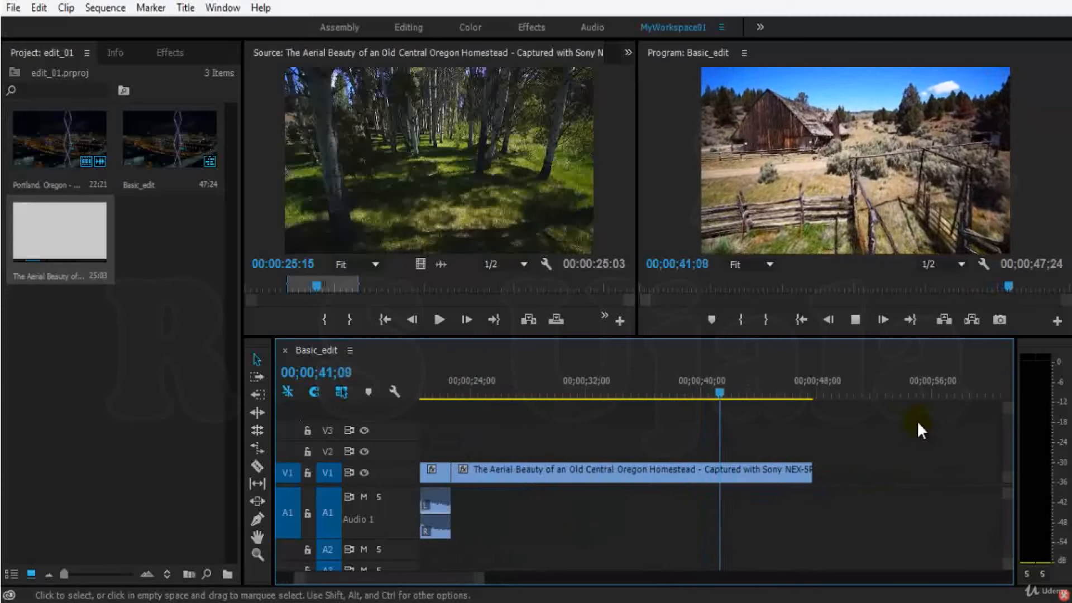
# Stop playback, scrub the sequence back to 00;00;29;07 and adjust the timeline scale to examine the two clips
pyautogui.click(903, 213)
pyautogui.click(366, 171)
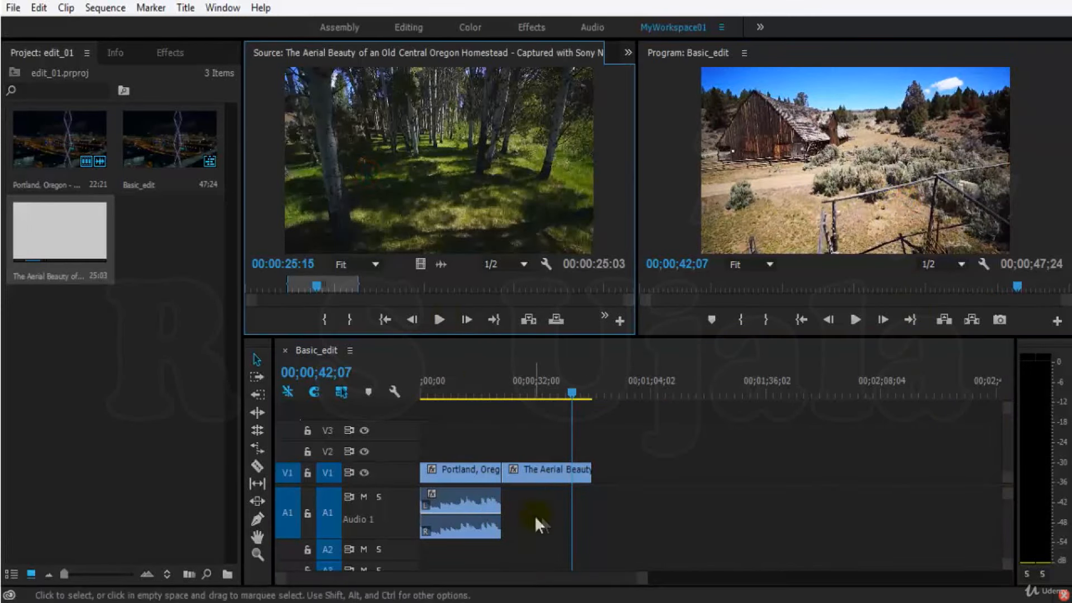
pyautogui.moveTo(571, 384); pyautogui.dragTo(492, 403)
pyautogui.moveTo(636, 577); pyautogui.dragTo(586, 577)
pyautogui.moveTo(483, 385); pyautogui.dragTo(560, 467)
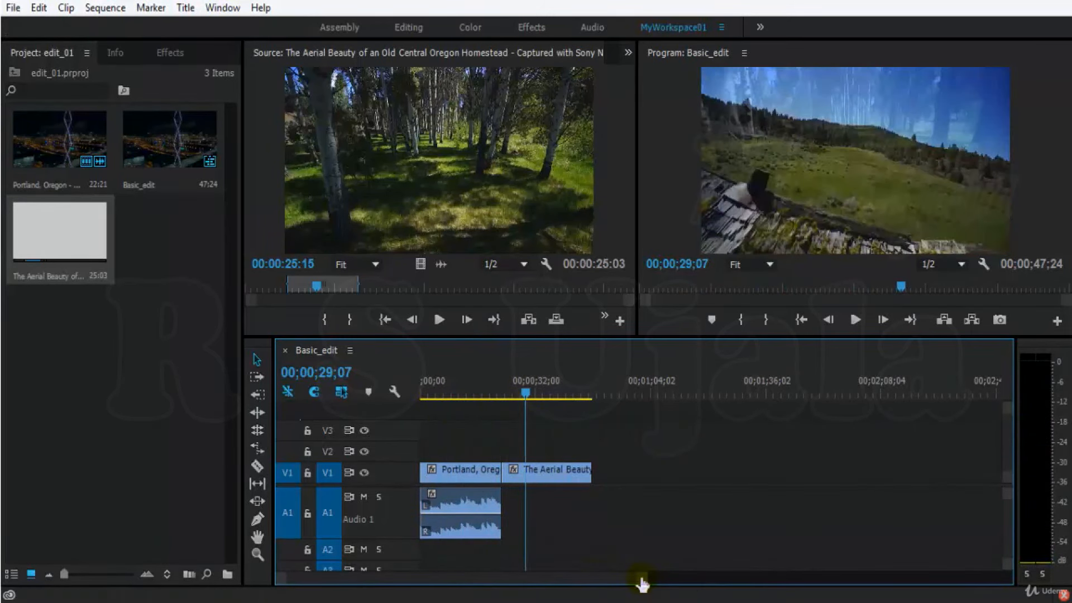
pyautogui.moveTo(651, 578); pyautogui.dragTo(849, 581)
# Play the sequence briefly from 00;00;29;07, stop it and save the project
pyautogui.press('space')
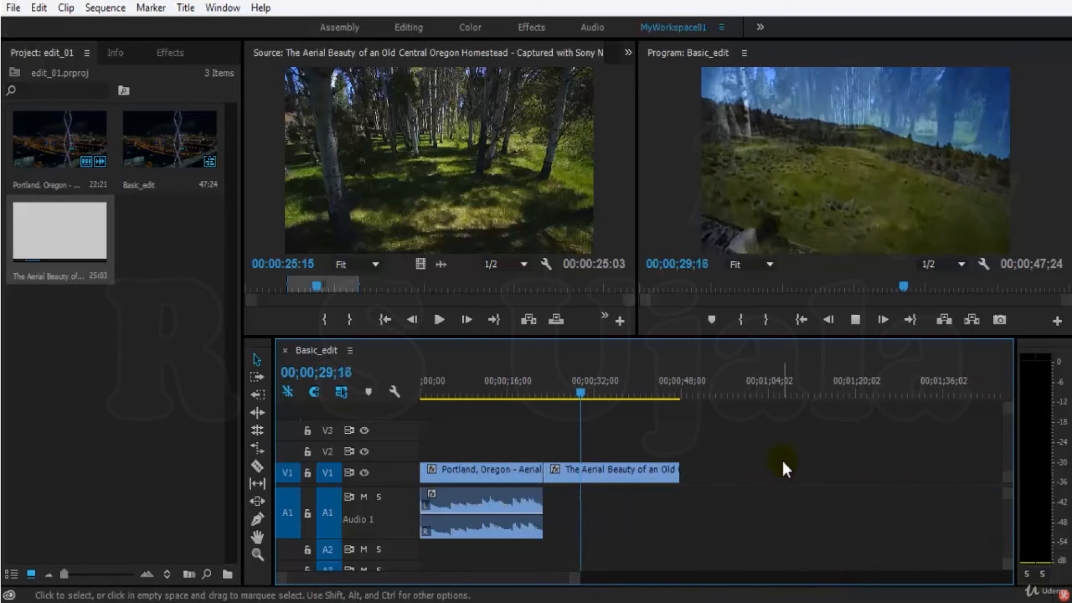
pyautogui.press('space')
pyautogui.hotkey('ctrl', 's')
# Replay the homestead clip's forest shot in the sequence several times and scrub the playhead to 00;00;30;23
pyautogui.press('space')
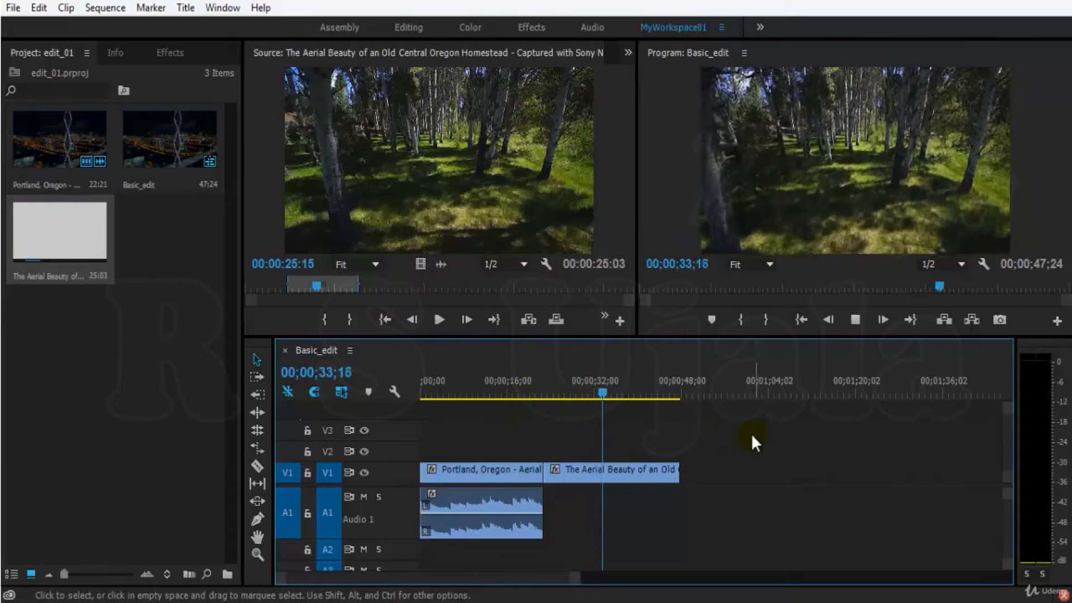
pyautogui.press('Up')
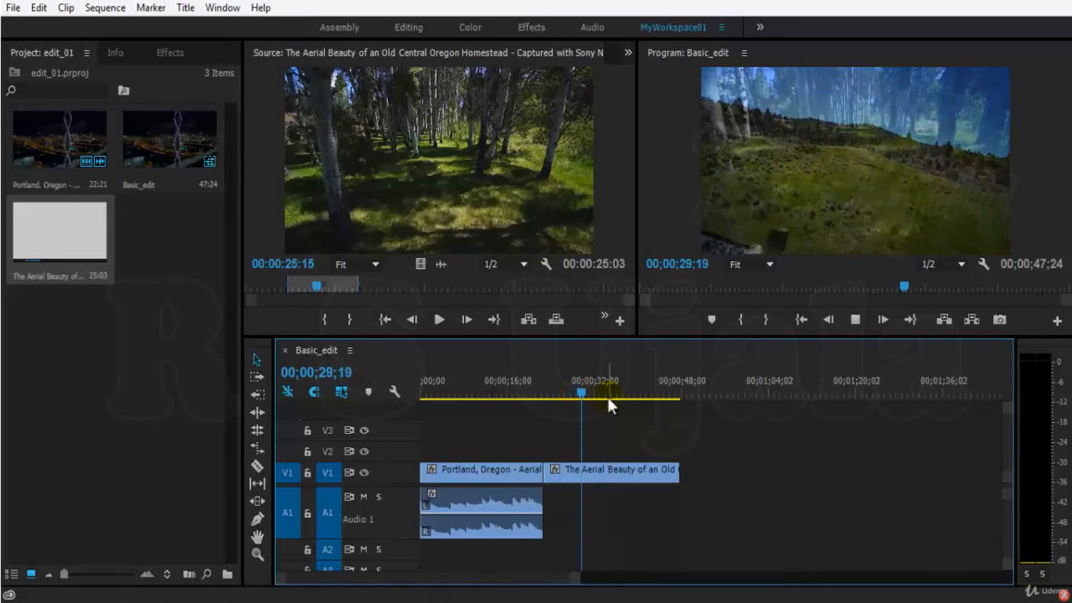
pyautogui.click(594, 392)
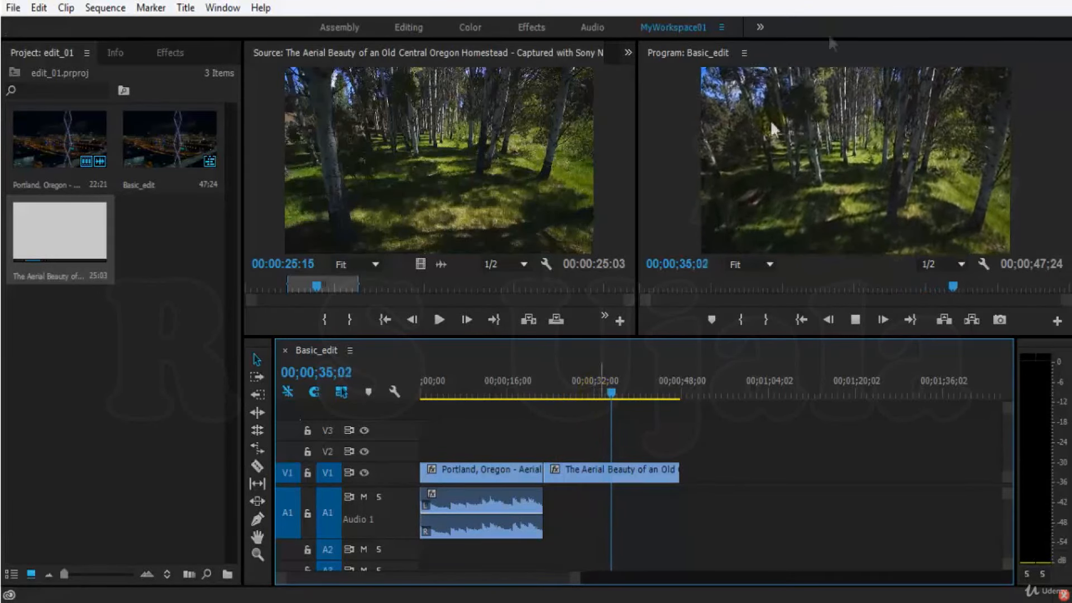
pyautogui.click(856, 154)
pyautogui.moveTo(618, 393); pyautogui.dragTo(572, 390)
pyautogui.press('space')
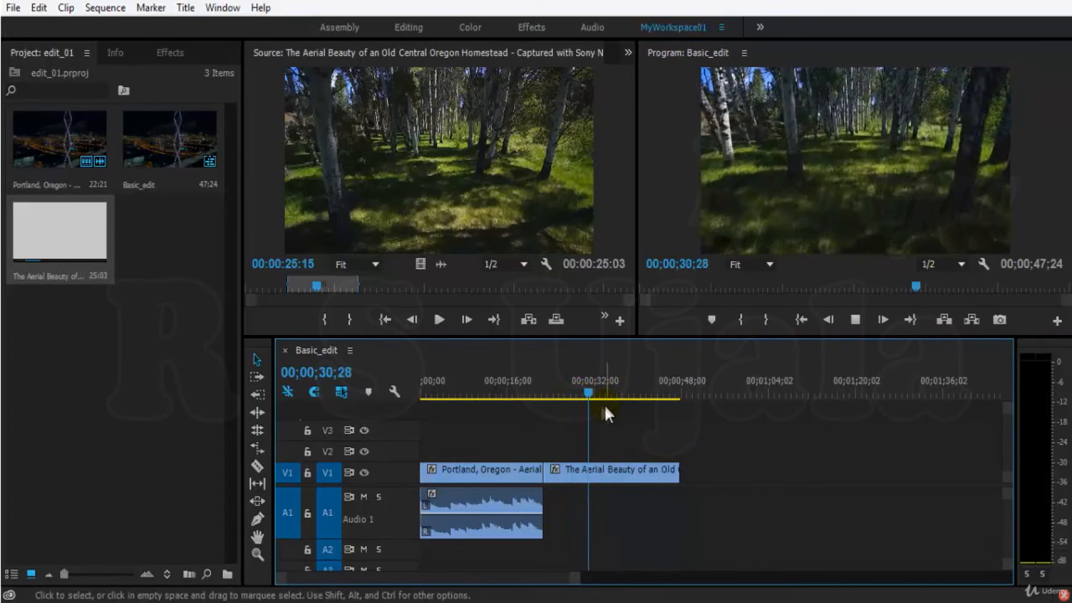
pyautogui.moveTo(586, 392); pyautogui.dragTo(567, 398)
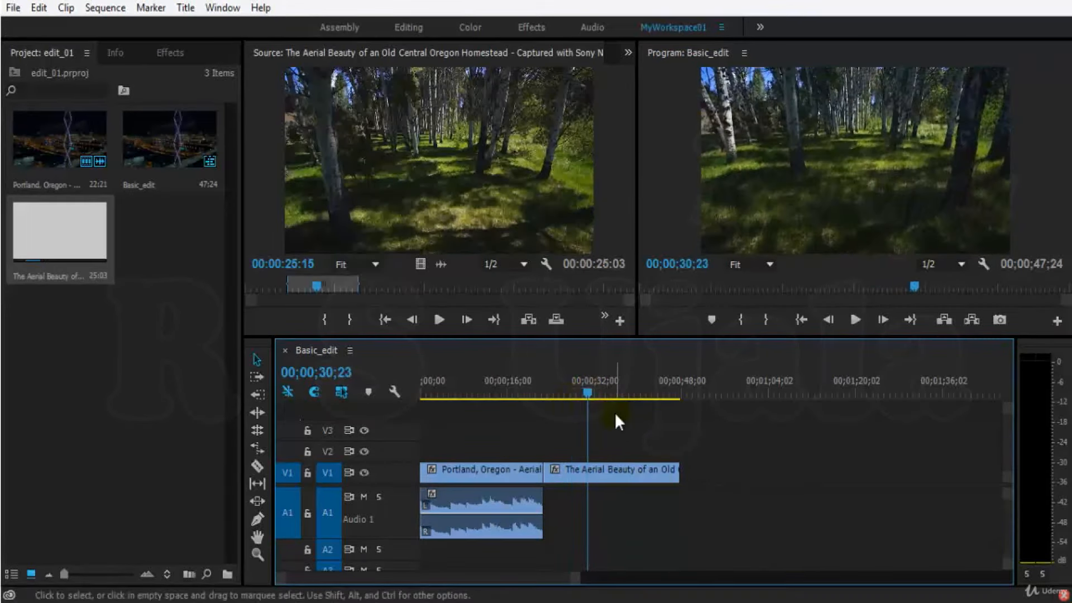
# Examine the homestead clip at a closer timeline scale, play it and scrub the sequence to 00;00;32;06
pyautogui.press('=')
pyautogui.press('=')
pyautogui.press('=')
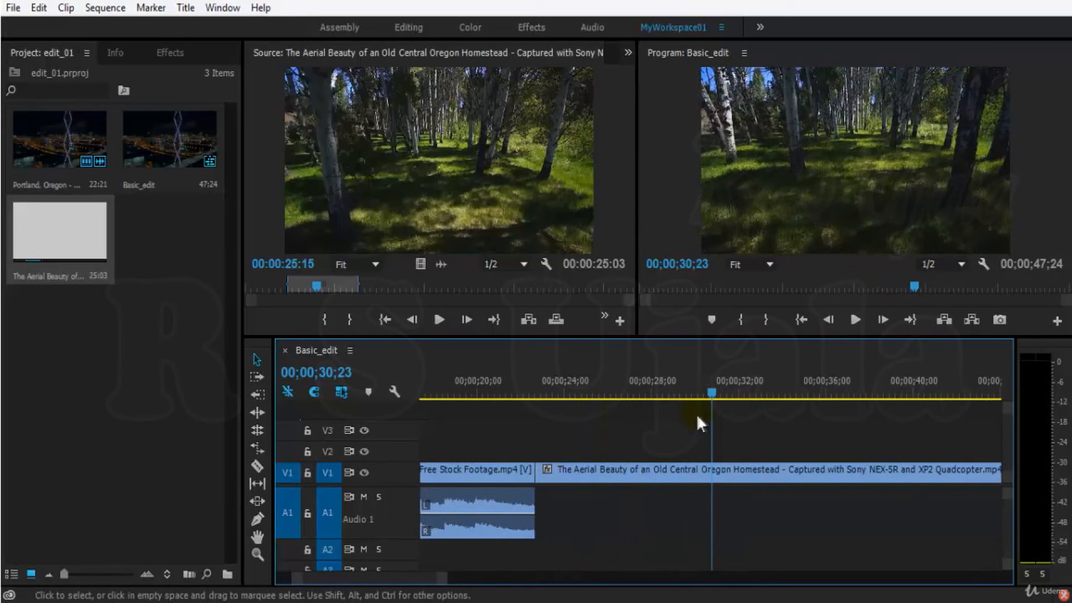
pyautogui.press('space')
pyautogui.press('-')
pyautogui.press('-')
pyautogui.moveTo(744, 387); pyautogui.dragTo(727, 411)
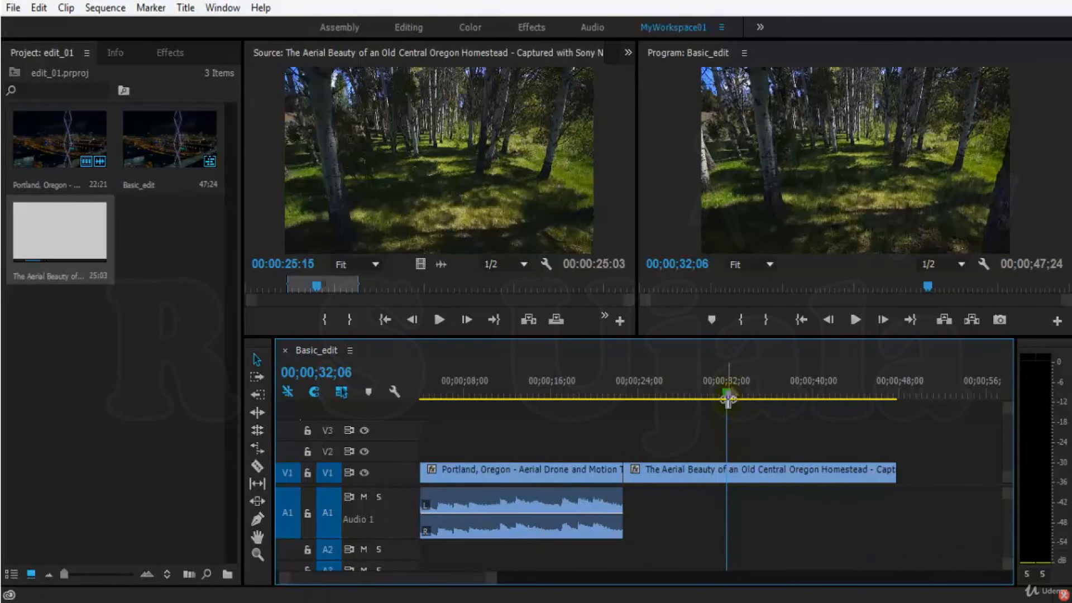
# Scrub the sequence forward to 00;00;42;09 in the homestead clip and save the project
pyautogui.moveTo(726, 393); pyautogui.dragTo(809, 539)
pyautogui.hotkey('ctrl', 's')
pyautogui.moveTo(812, 405); pyautogui.dragTo(896, 438)
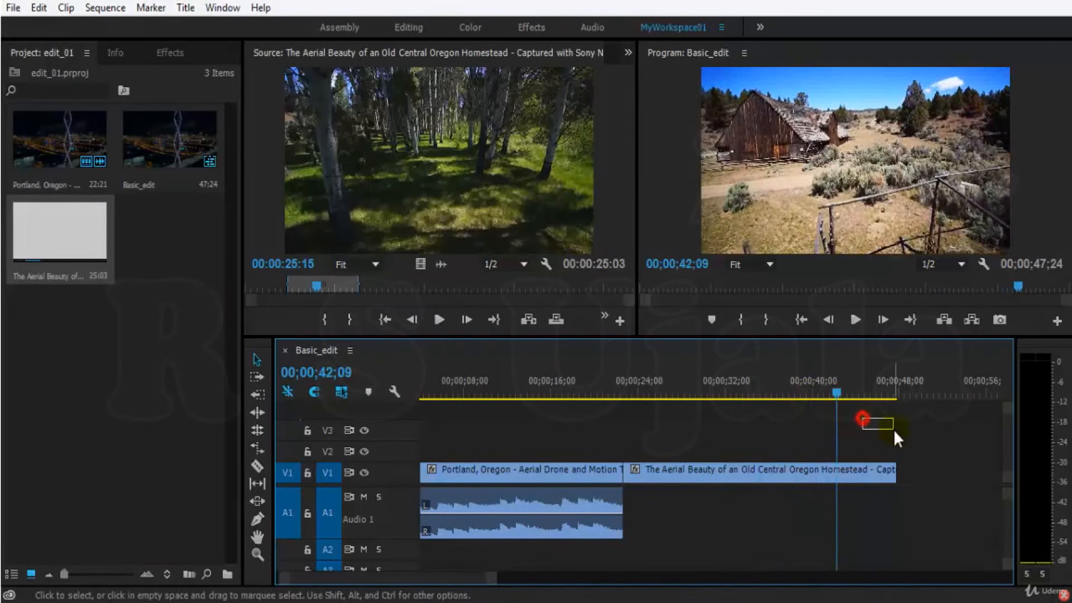
# Save the project and scrub the sequence playhead back to 00;00;34;00 in the homestead clip
pyautogui.click(771, 422)
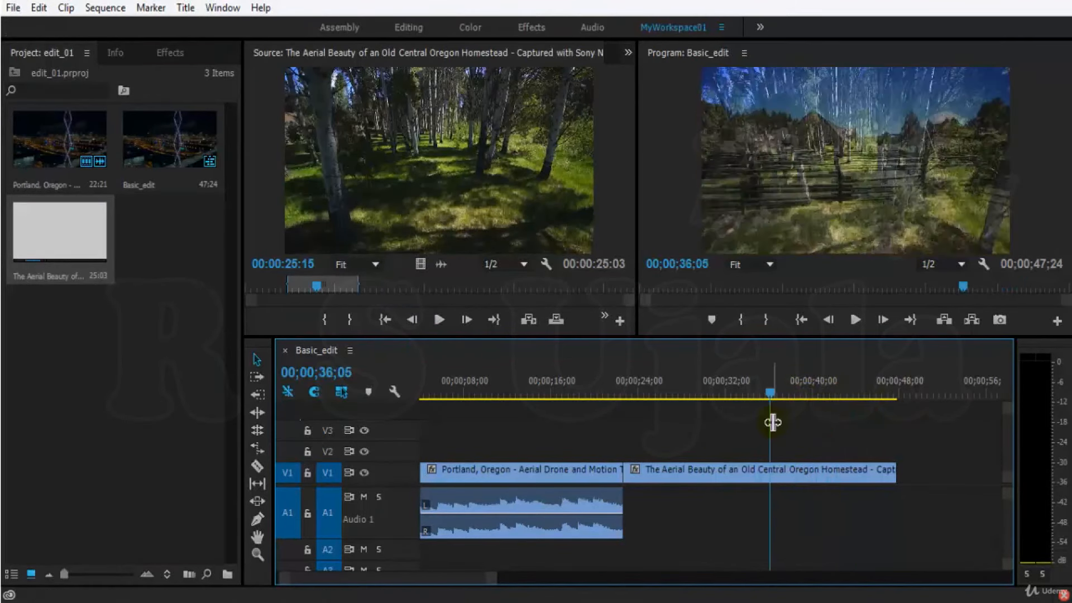
pyautogui.hotkey('ctrl', 's')
pyautogui.moveTo(770, 393); pyautogui.dragTo(745, 401)
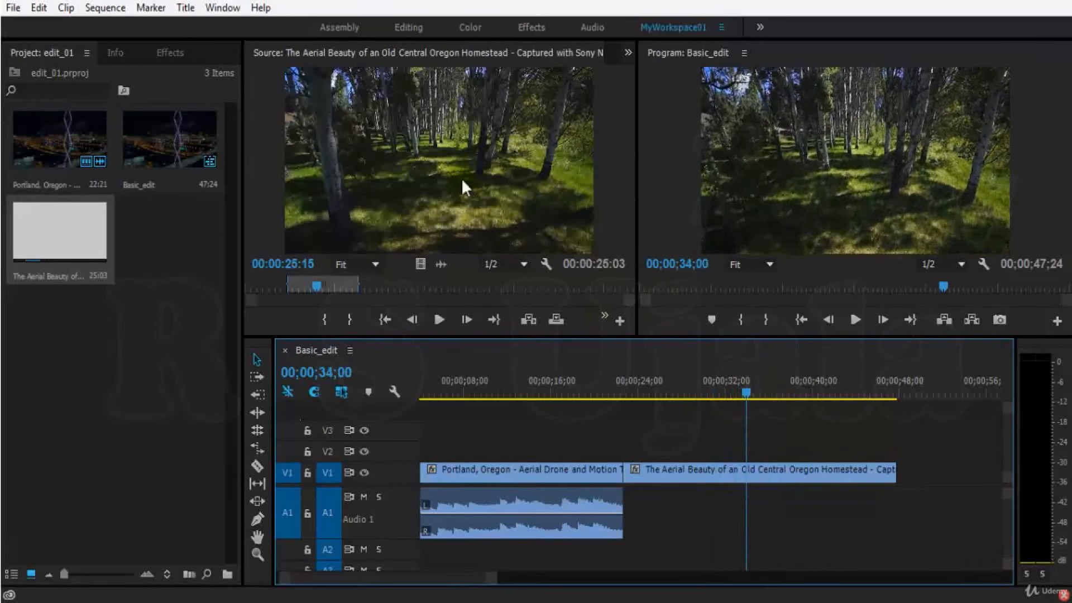
pyautogui.click(523, 180)
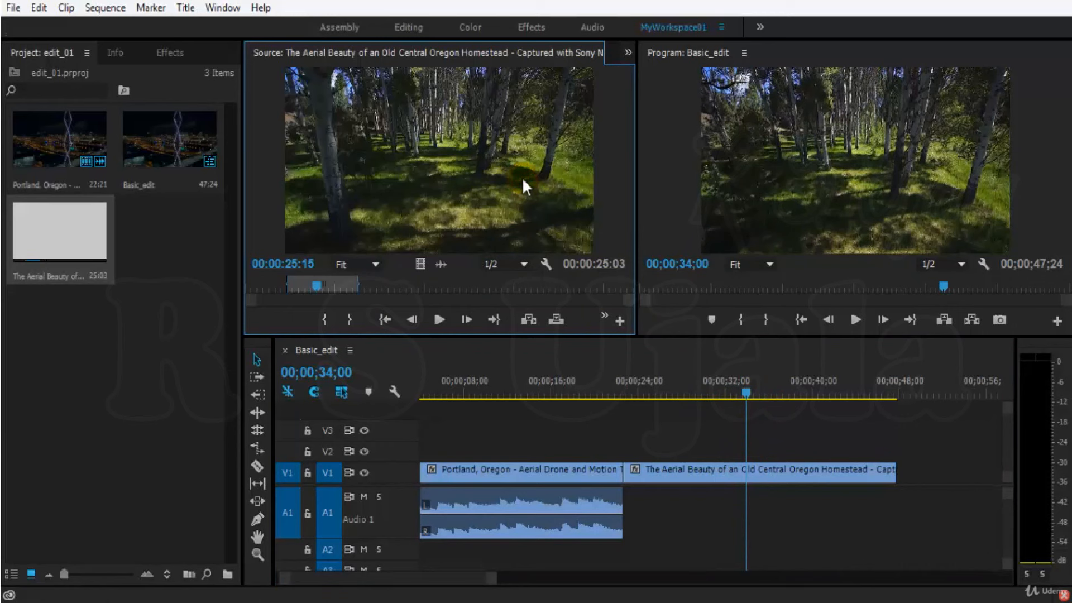
# Show the project items in list view and select the Portland clip, the homestead clip and the Basic_edit sequence in turn
pyautogui.click(152, 390)
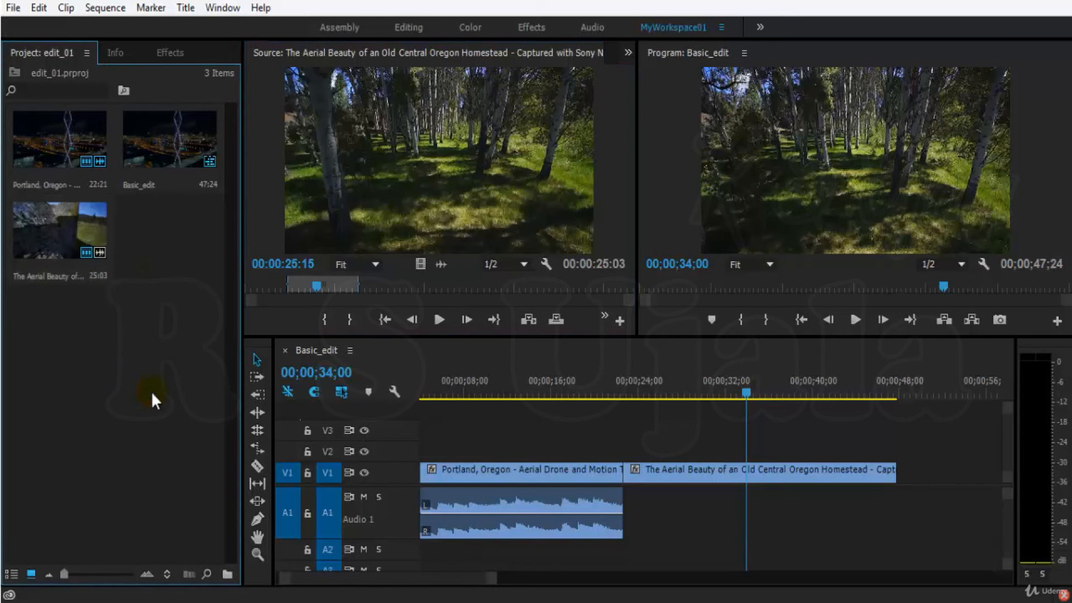
pyautogui.click(11, 574)
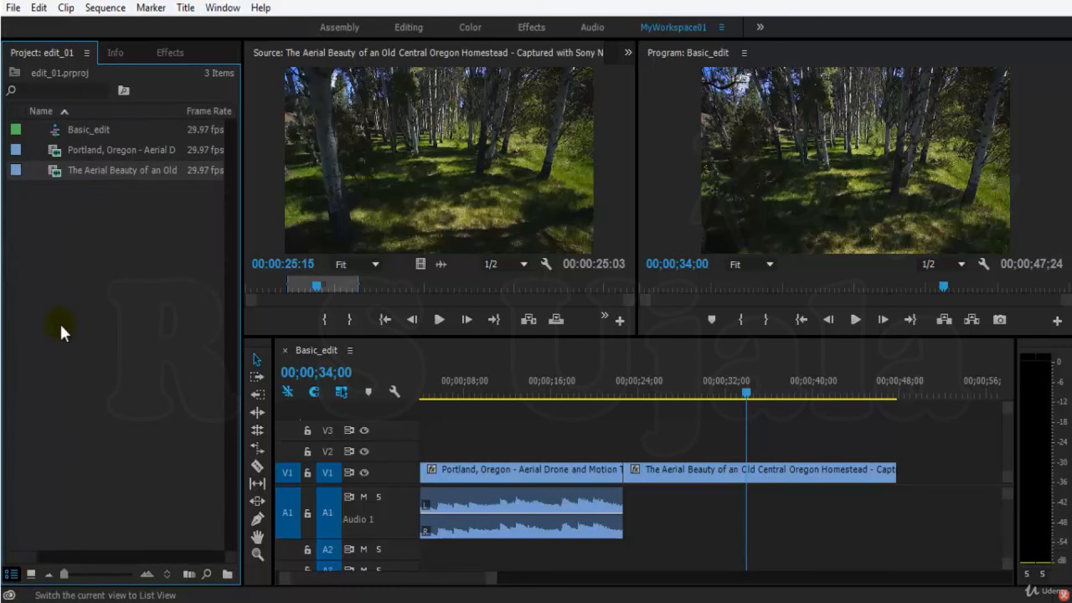
pyautogui.click(90, 151)
pyautogui.click(101, 172)
pyautogui.click(98, 149)
pyautogui.click(92, 130)
pyautogui.click(97, 151)
pyautogui.click(101, 169)
pyautogui.click(90, 150)
pyautogui.click(78, 126)
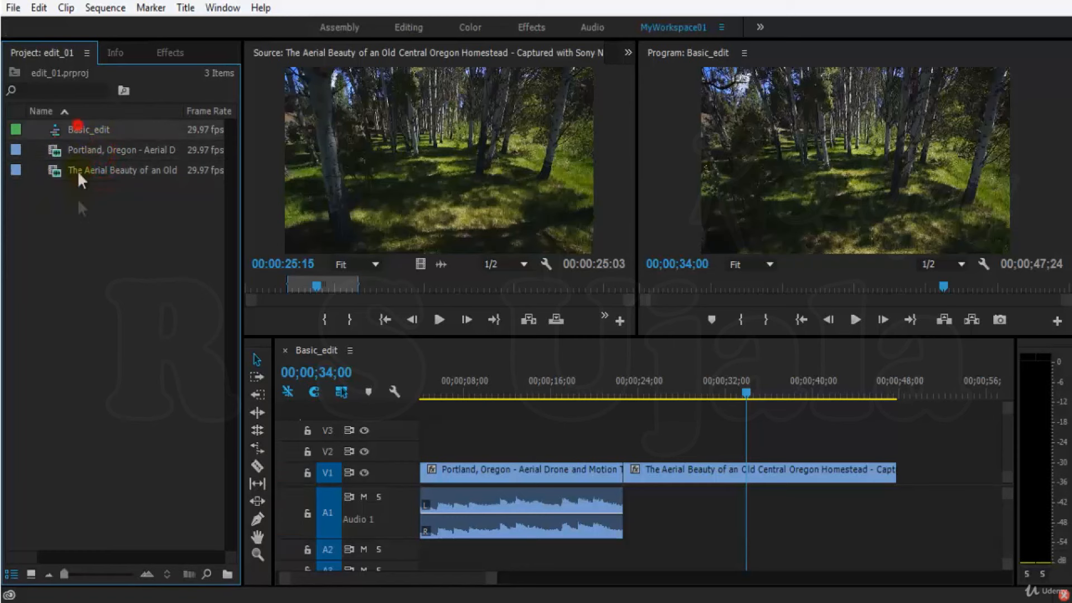
# Compare the list and icon views of the project items, ending in icon view
pyautogui.click(11, 576)
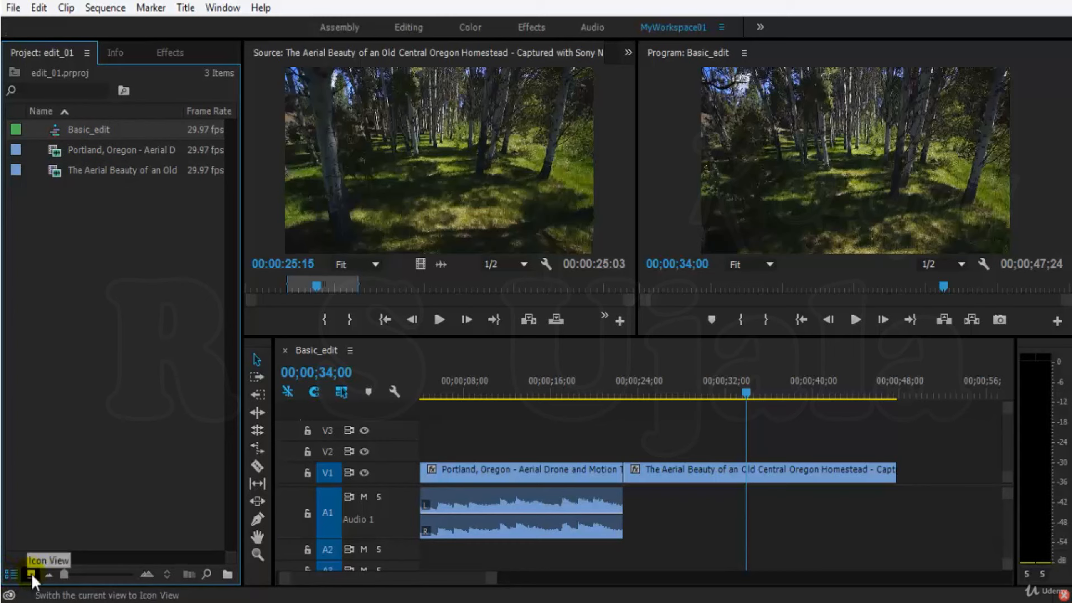
pyautogui.click(31, 573)
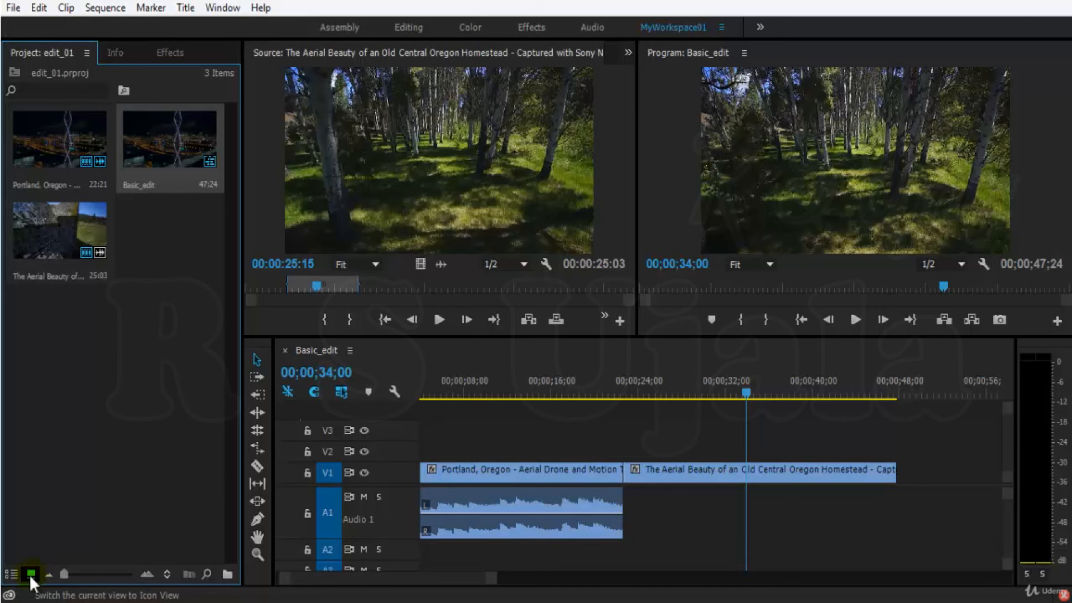
pyautogui.click(11, 573)
pyautogui.click(28, 574)
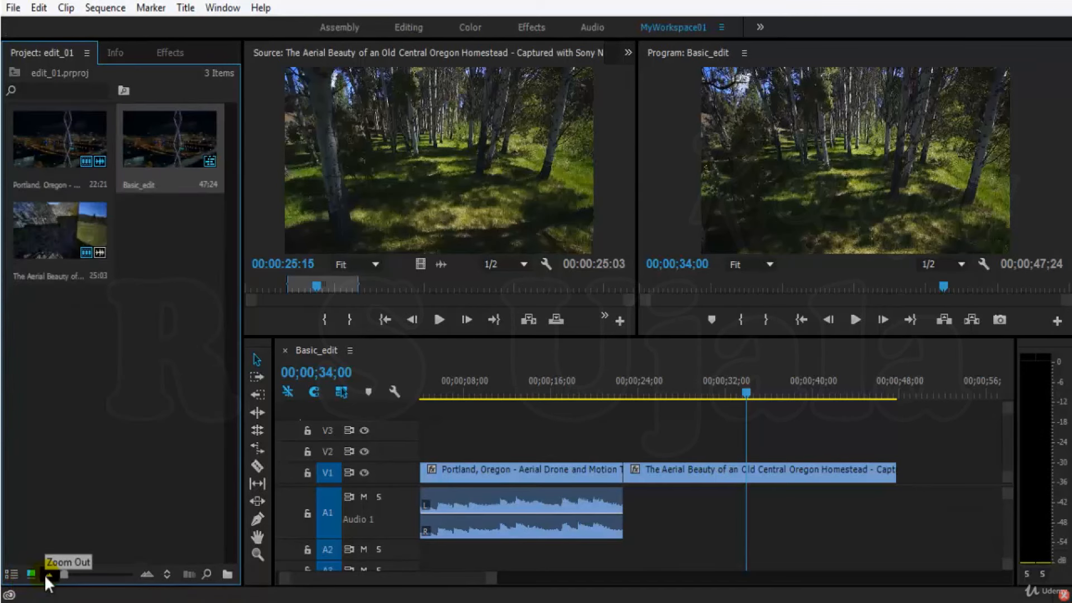
# Try out the project thumbnail zoom by enlarging, shrinking and enlarging the thumbnails to the maximum size
pyautogui.click(47, 575)
pyautogui.moveTo(62, 574); pyautogui.dragTo(89, 572)
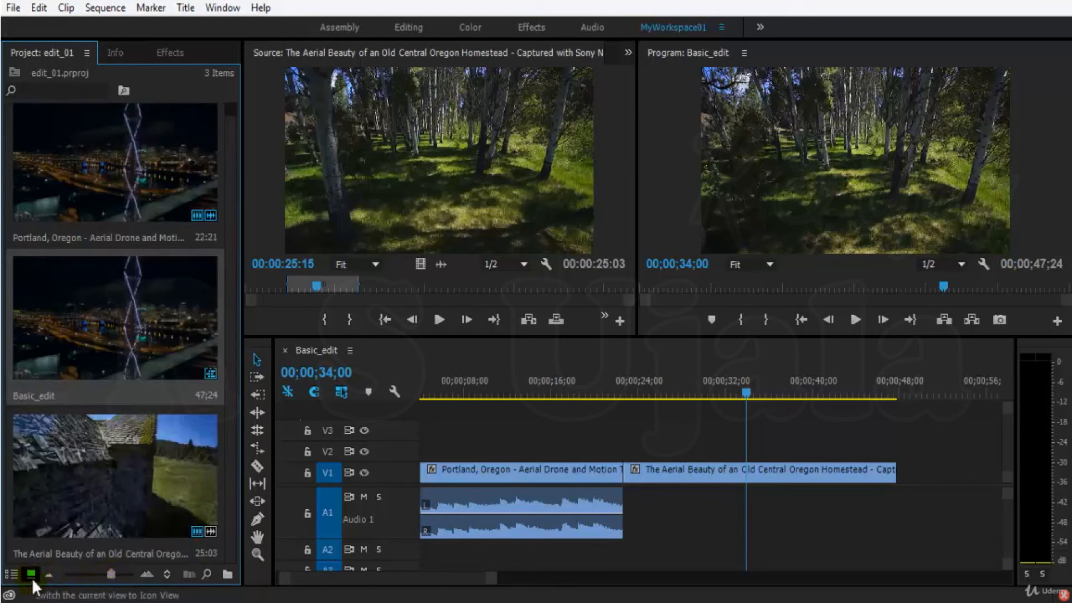
pyautogui.click(48, 575)
pyautogui.click(48, 578)
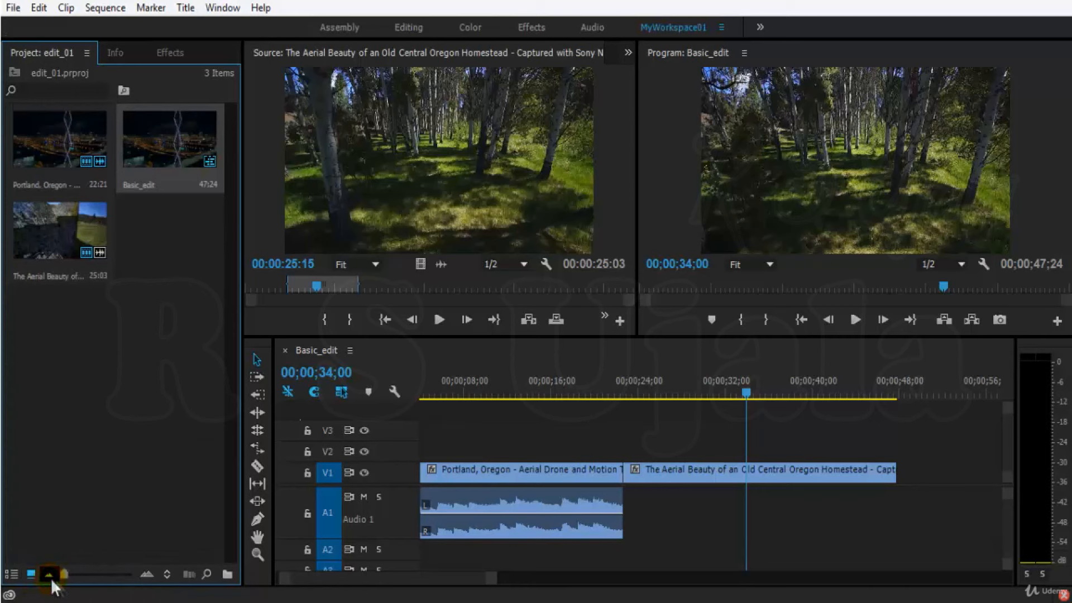
pyautogui.click(64, 578)
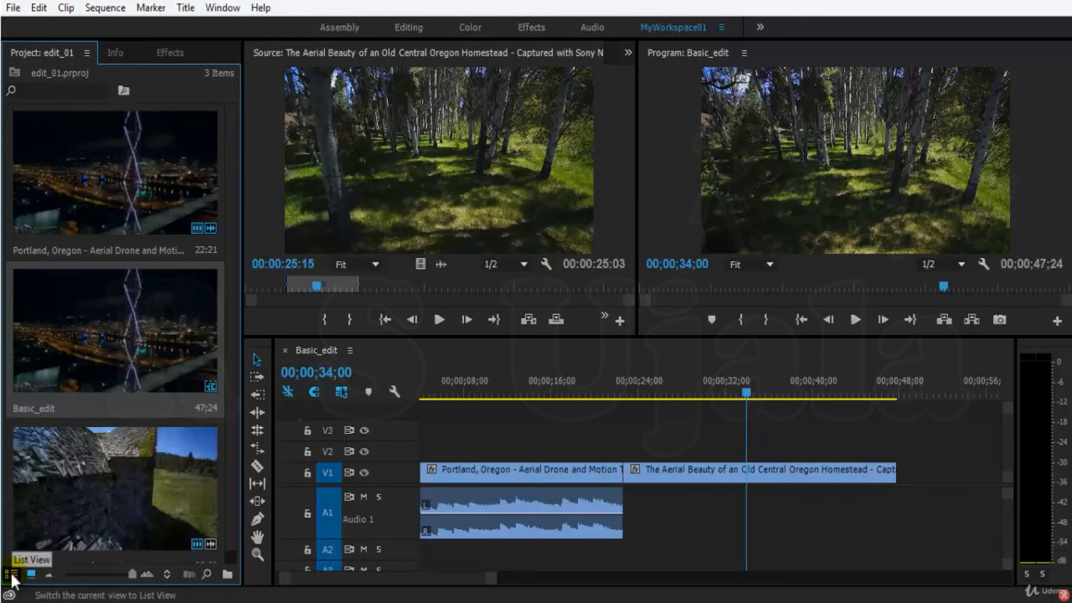
# Check the project items in list view, return to icon view and bring the thumbnails back to the smallest size
pyautogui.click(13, 575)
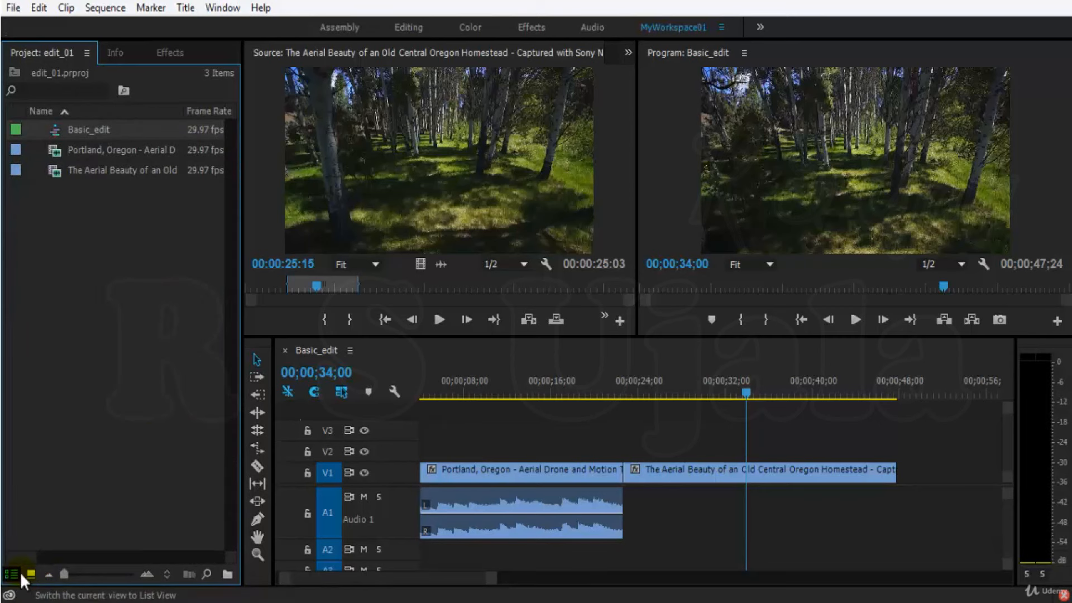
pyautogui.click(32, 572)
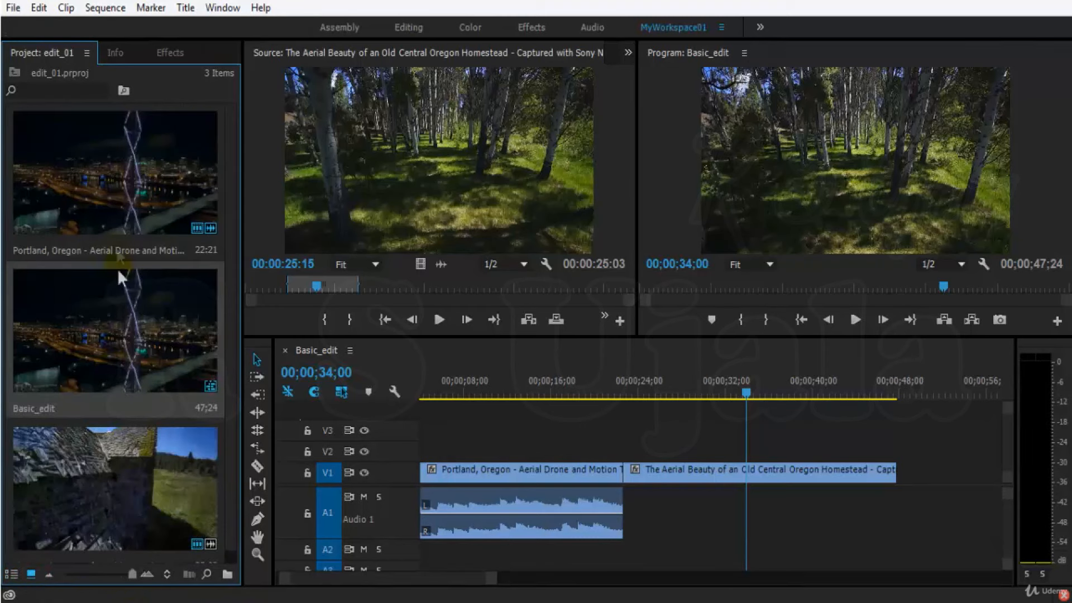
pyautogui.click(49, 570)
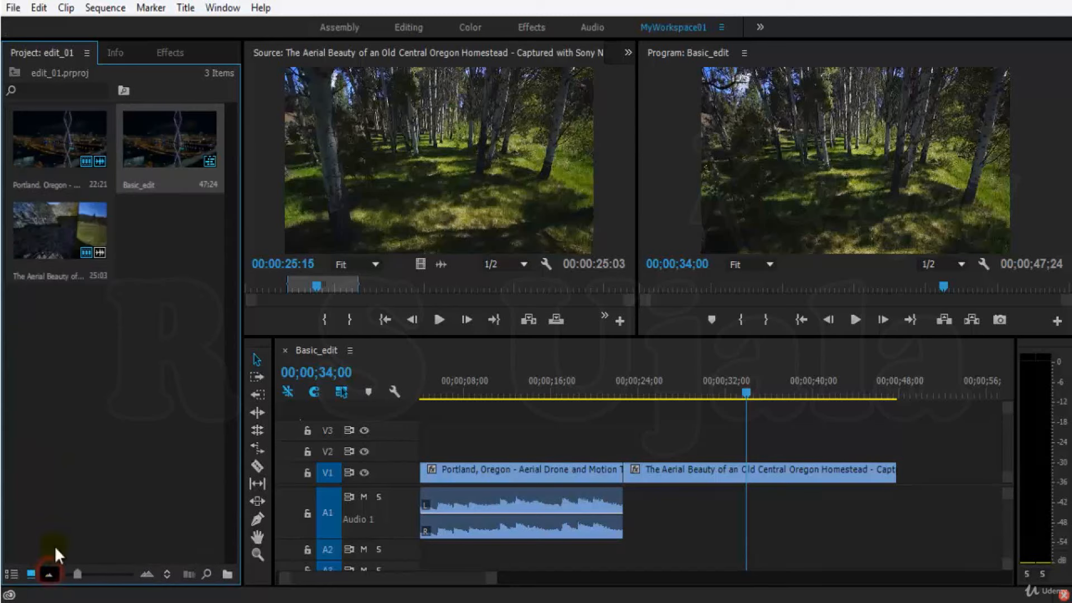
pyautogui.click(146, 577)
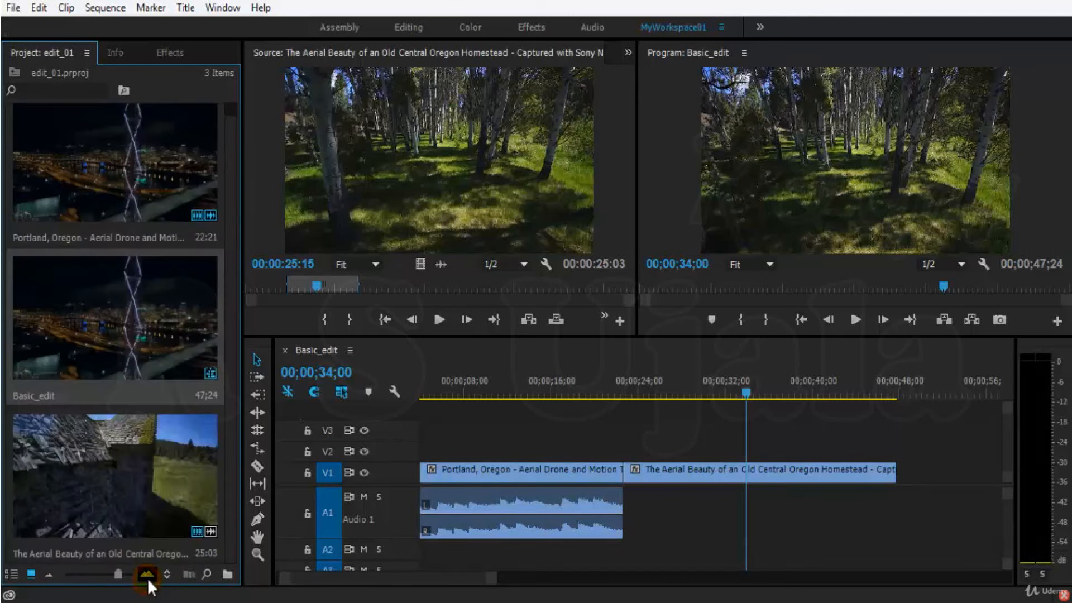
pyautogui.moveTo(120, 572); pyautogui.dragTo(66, 574)
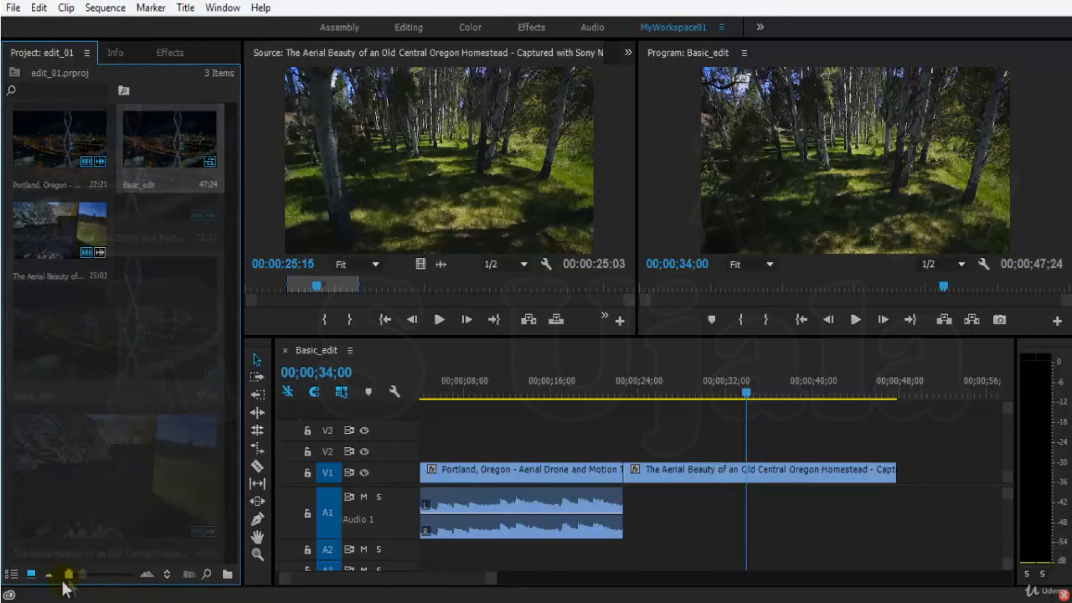
# Review the sort options for the project icons without choosing one, and open the Find dialog for project items
pyautogui.click(167, 574)
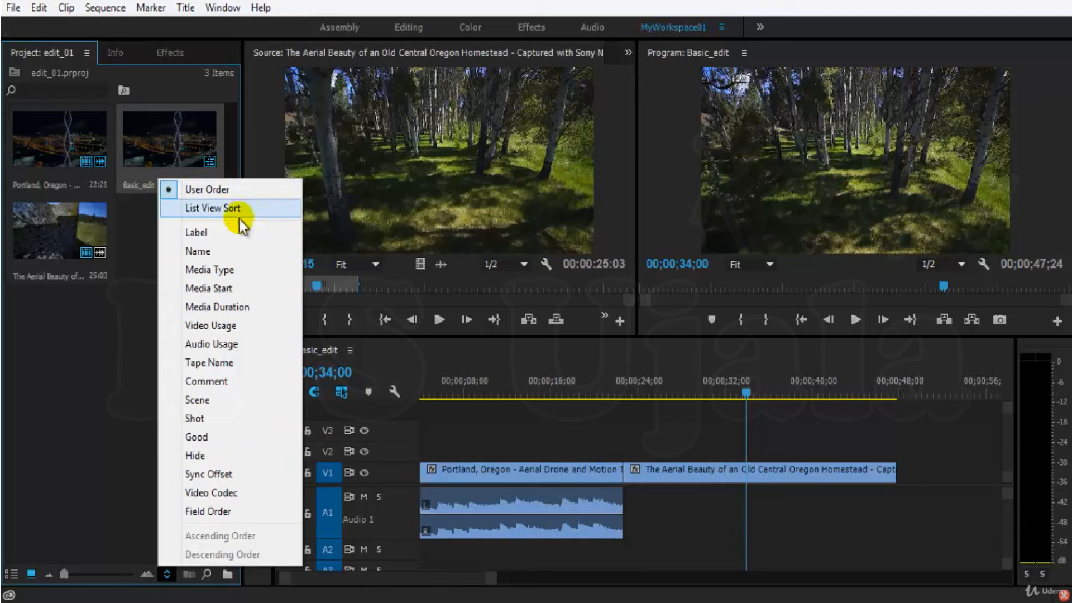
pyautogui.click(105, 465)
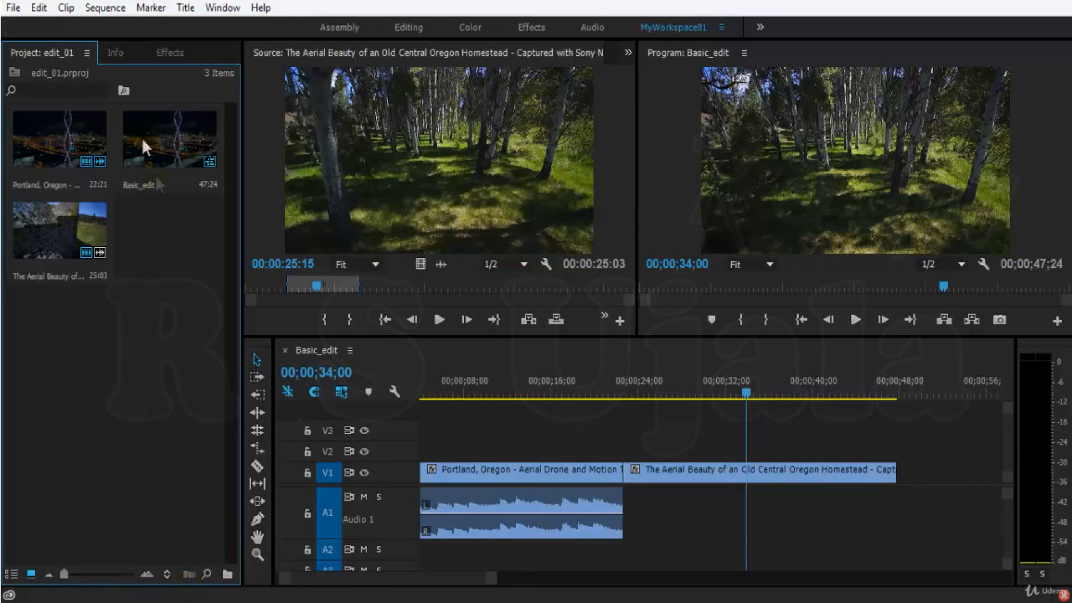
pyautogui.click(189, 574)
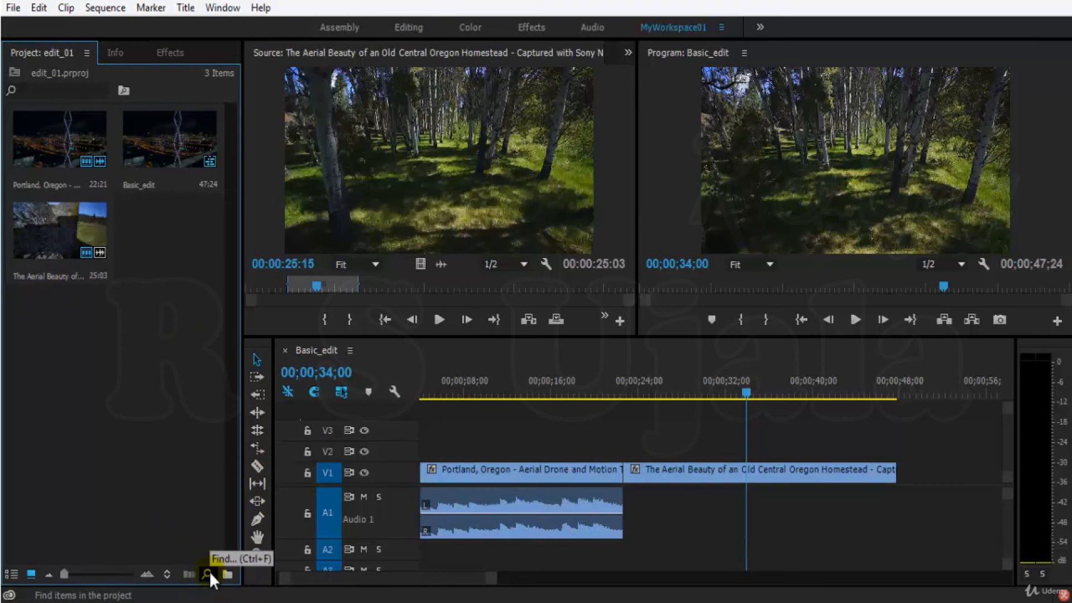
pyautogui.click(207, 574)
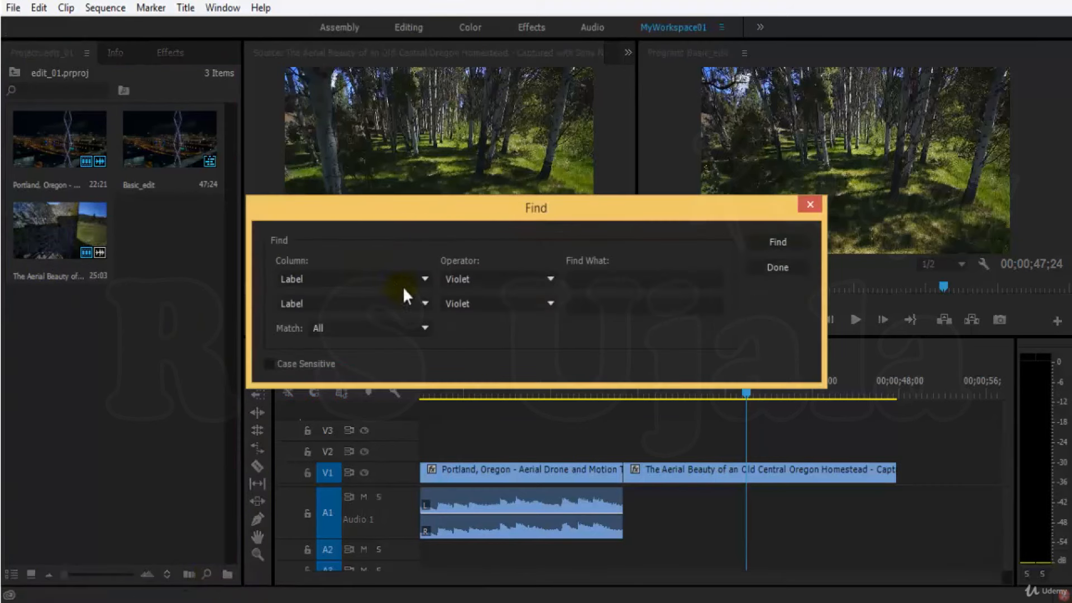
pyautogui.click(660, 278)
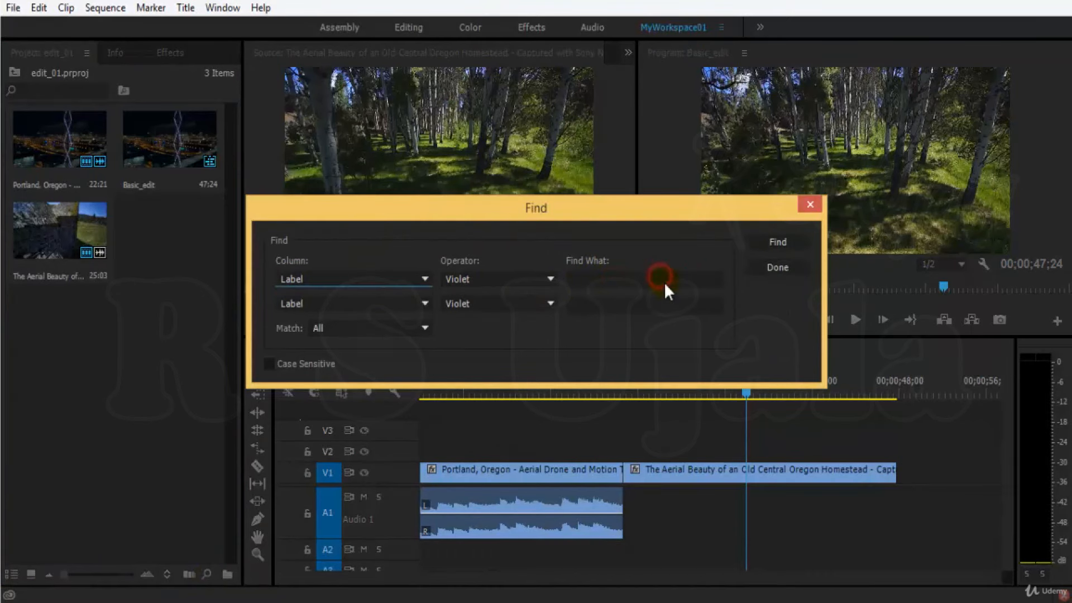
pyautogui.press('Return')
pyautogui.click(206, 573)
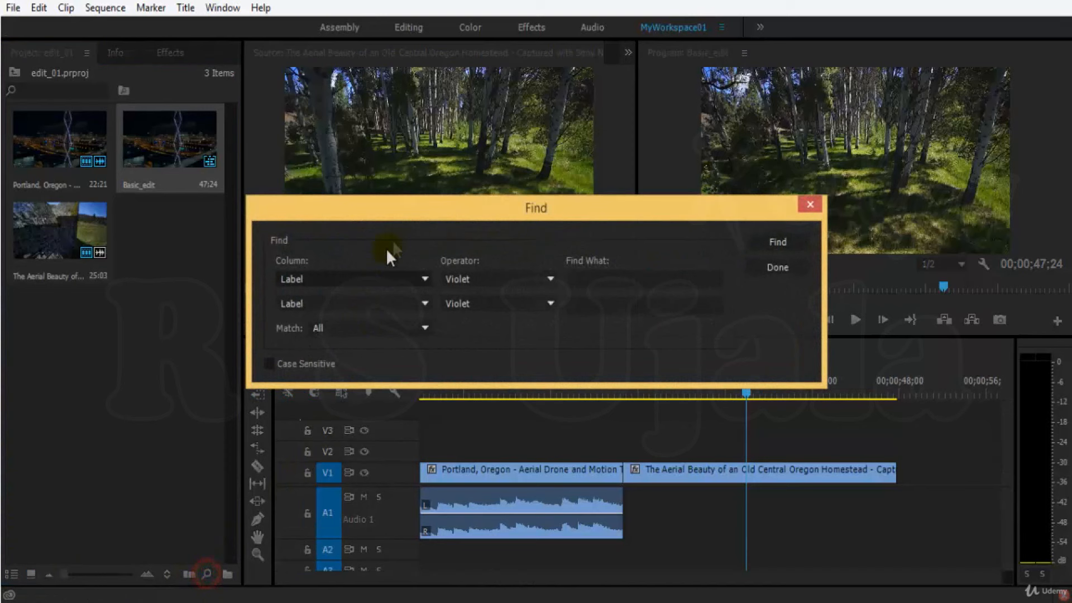
pyautogui.click(395, 269)
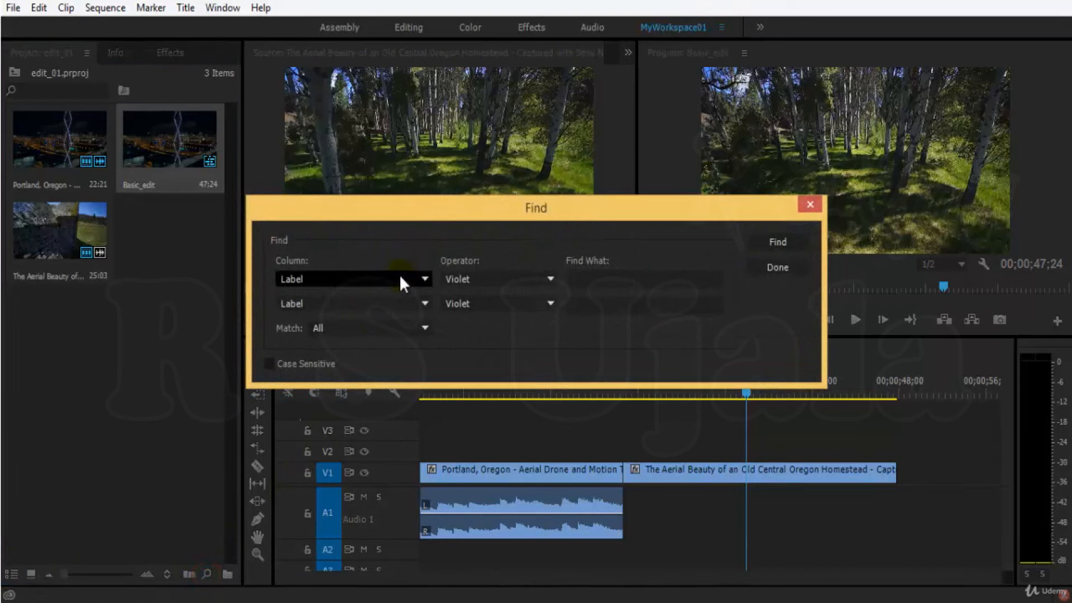
pyautogui.click(291, 259)
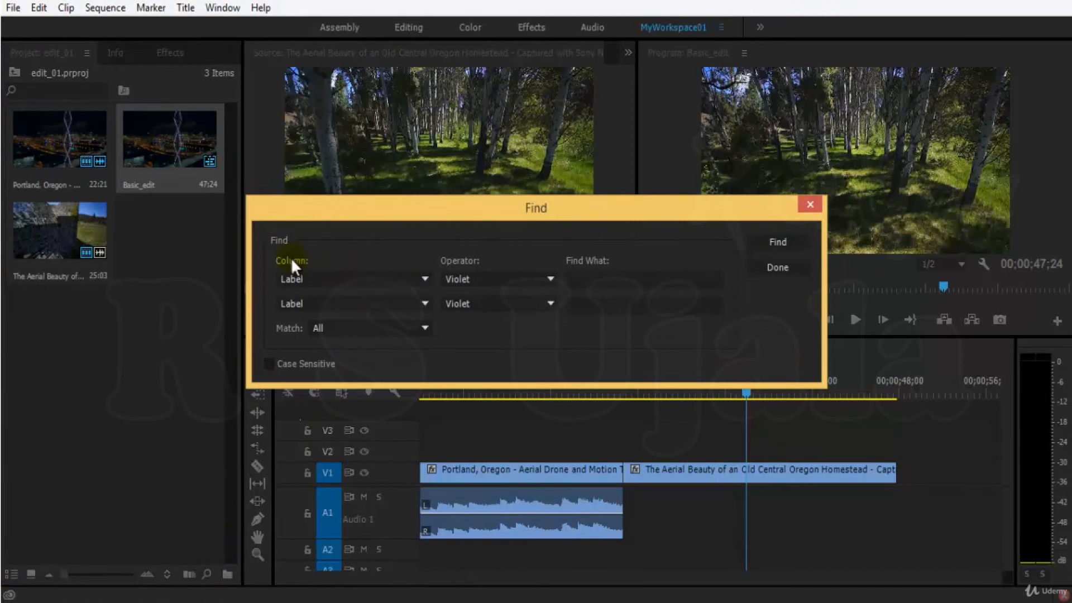
pyautogui.click(391, 272)
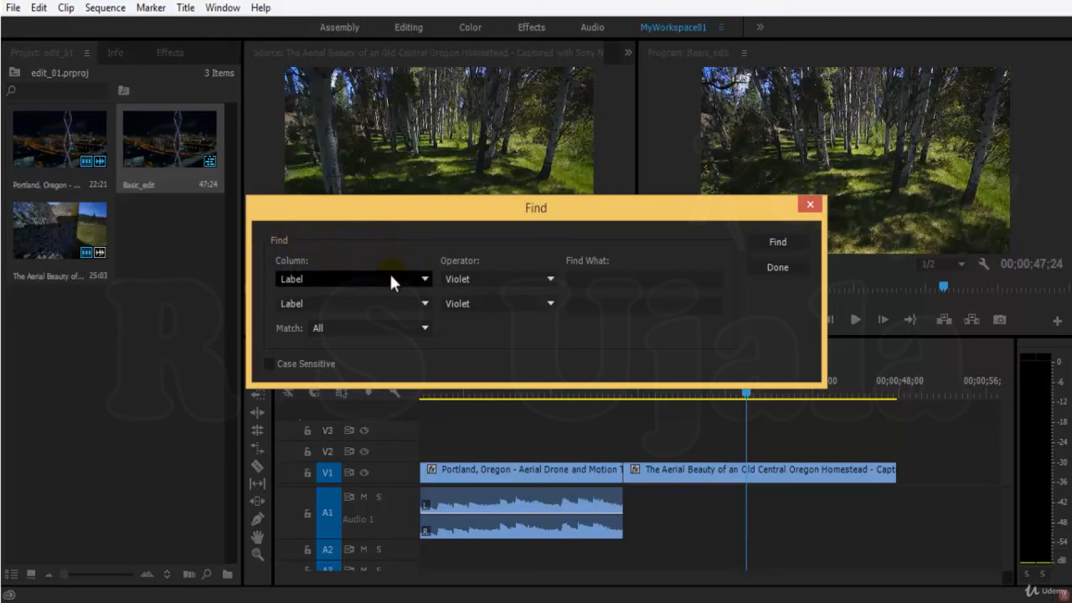
# Search the project for items whose Name contains "Portland"
pyautogui.click(387, 279)
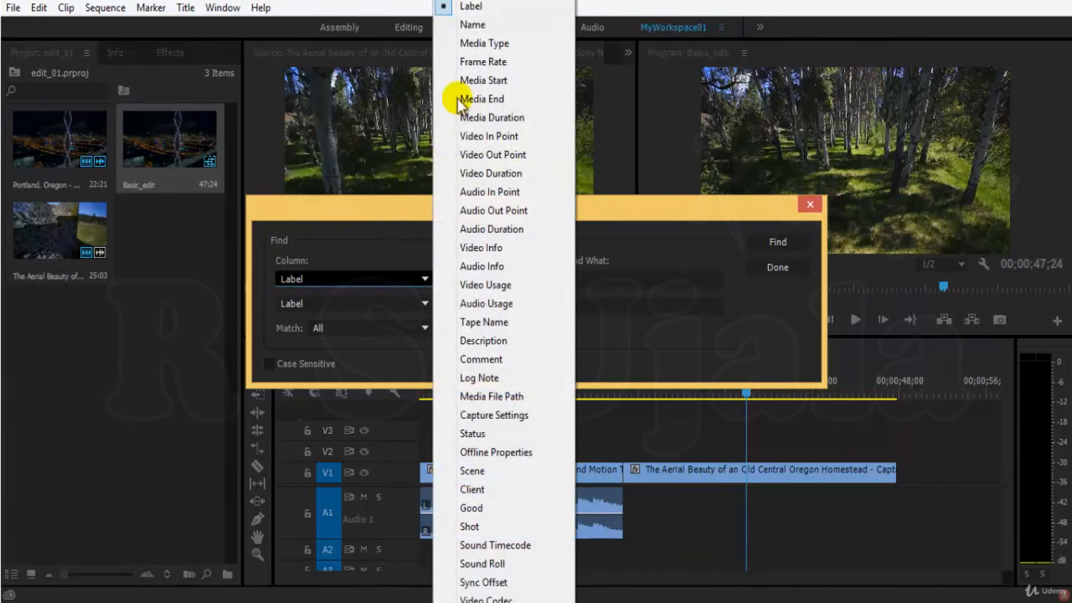
pyautogui.click(481, 24)
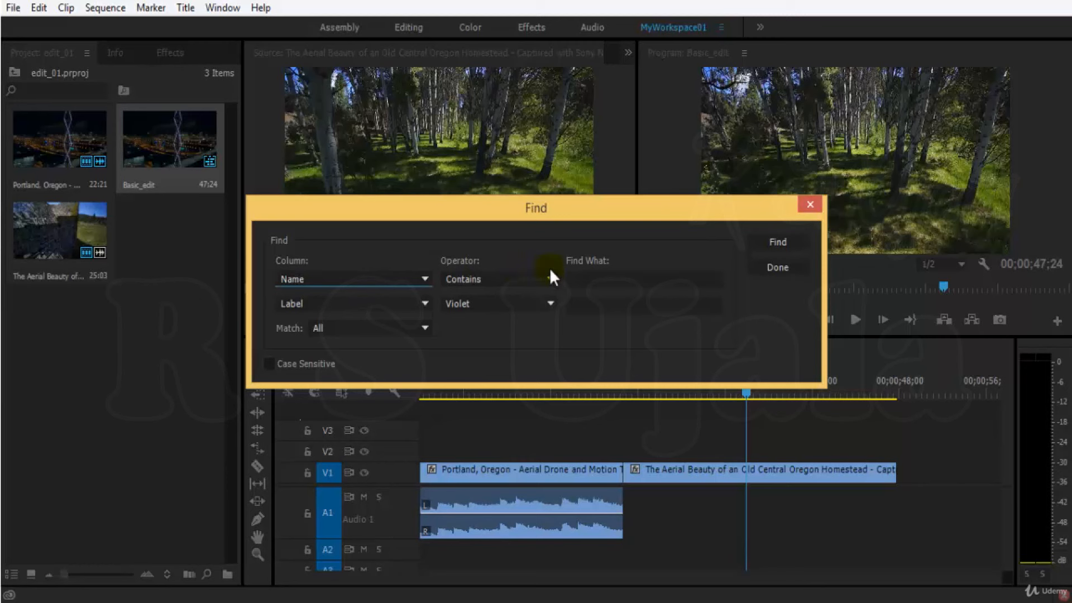
pyautogui.click(591, 279)
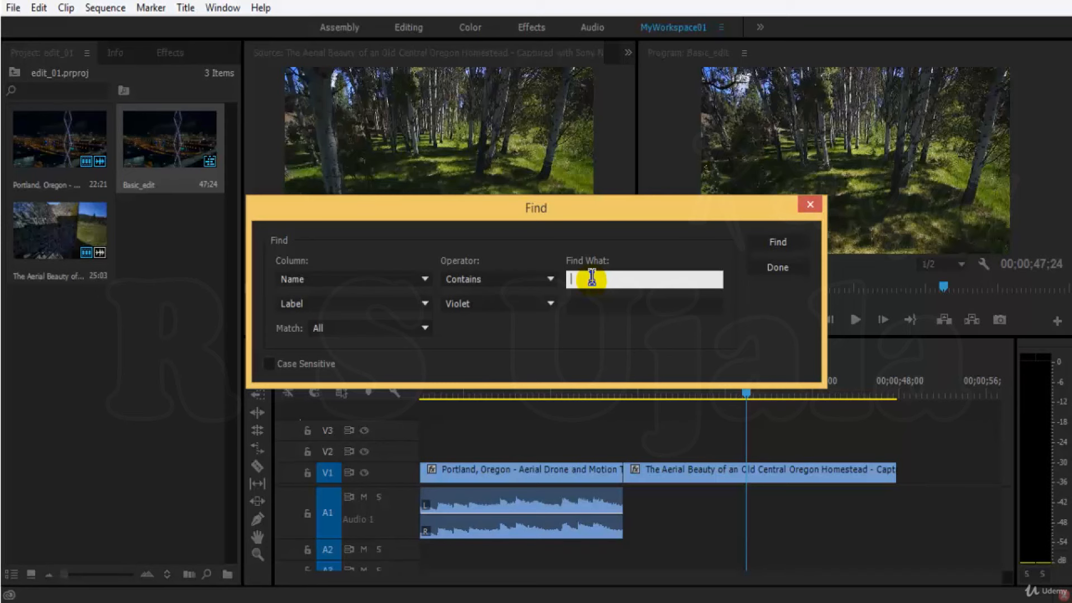
pyautogui.write('Portland')
pyautogui.click(501, 278)
pyautogui.click(528, 296)
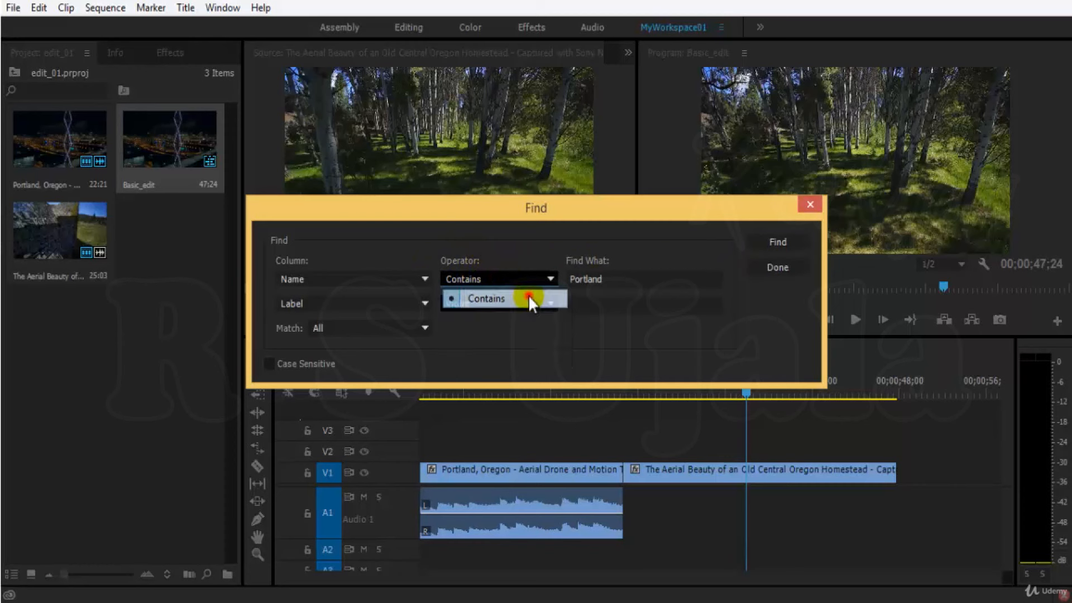
pyautogui.click(620, 280)
pyautogui.click(783, 242)
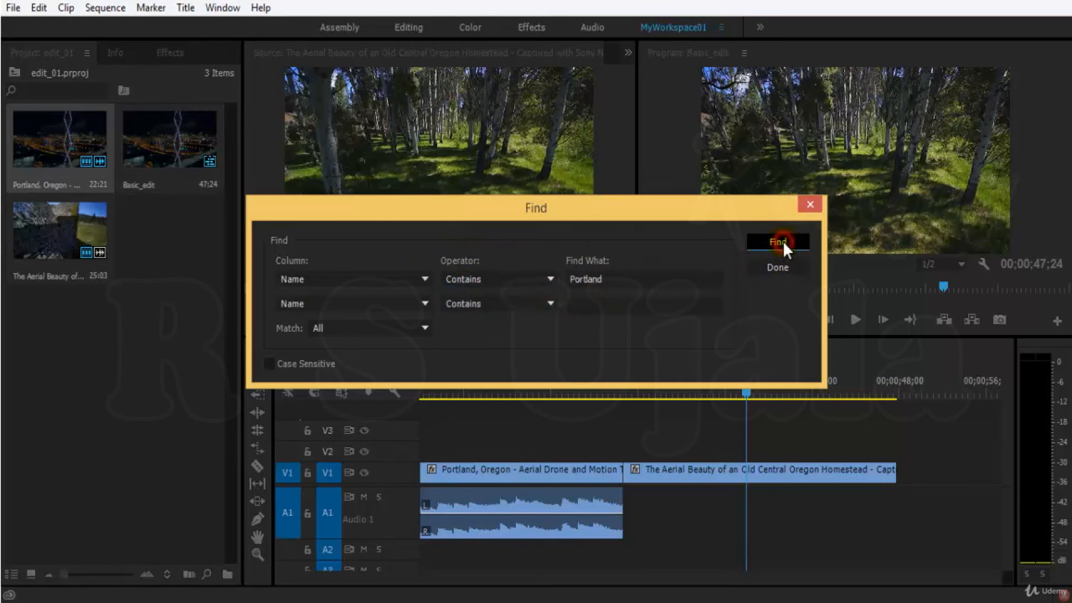
pyautogui.click(423, 298)
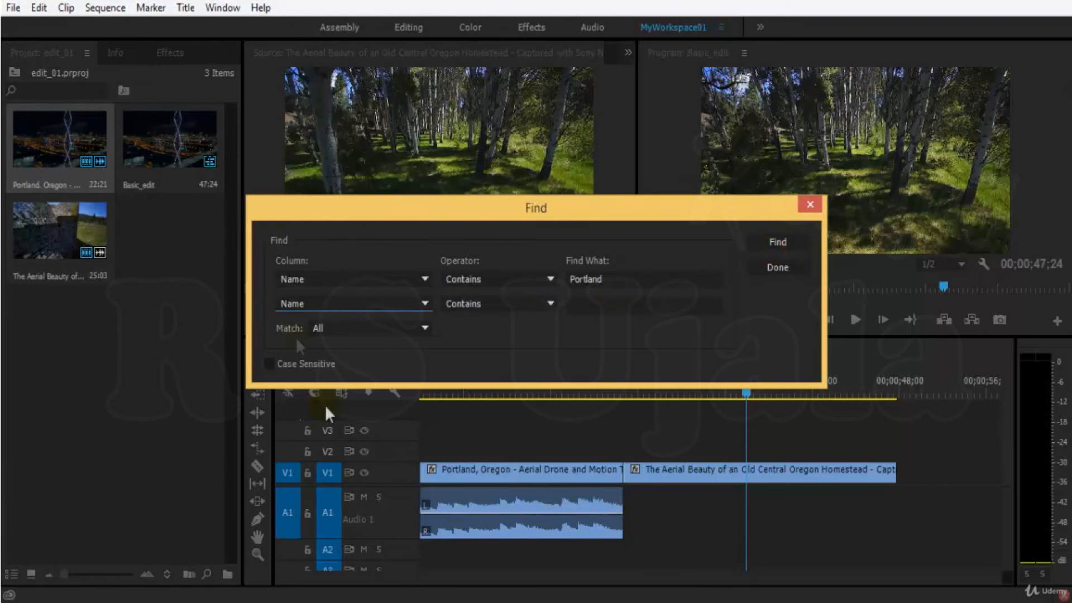
pyautogui.click(785, 241)
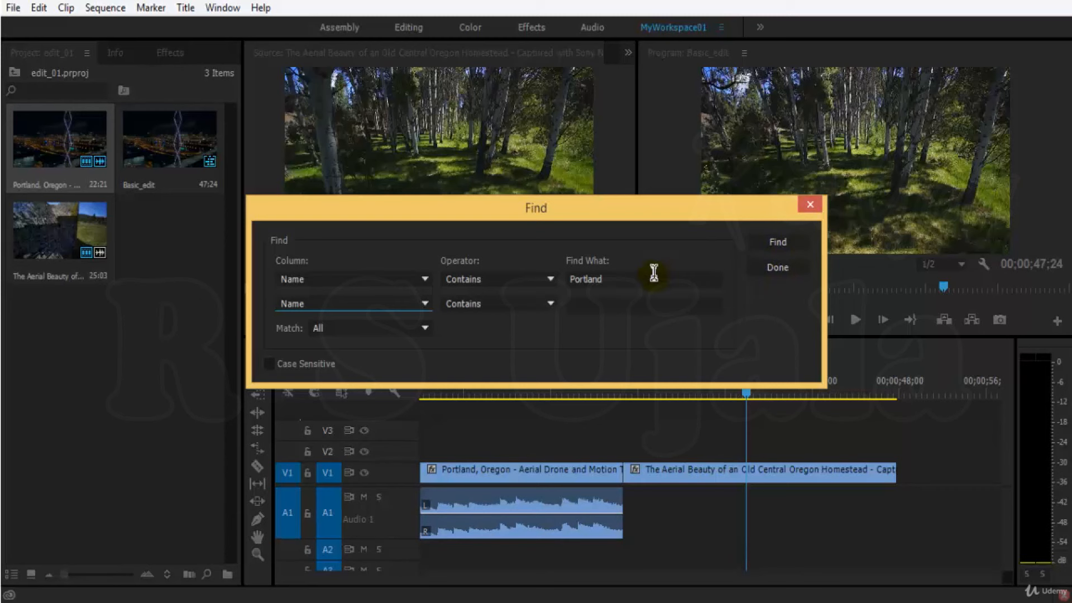
pyautogui.click(367, 276)
pyautogui.click(368, 259)
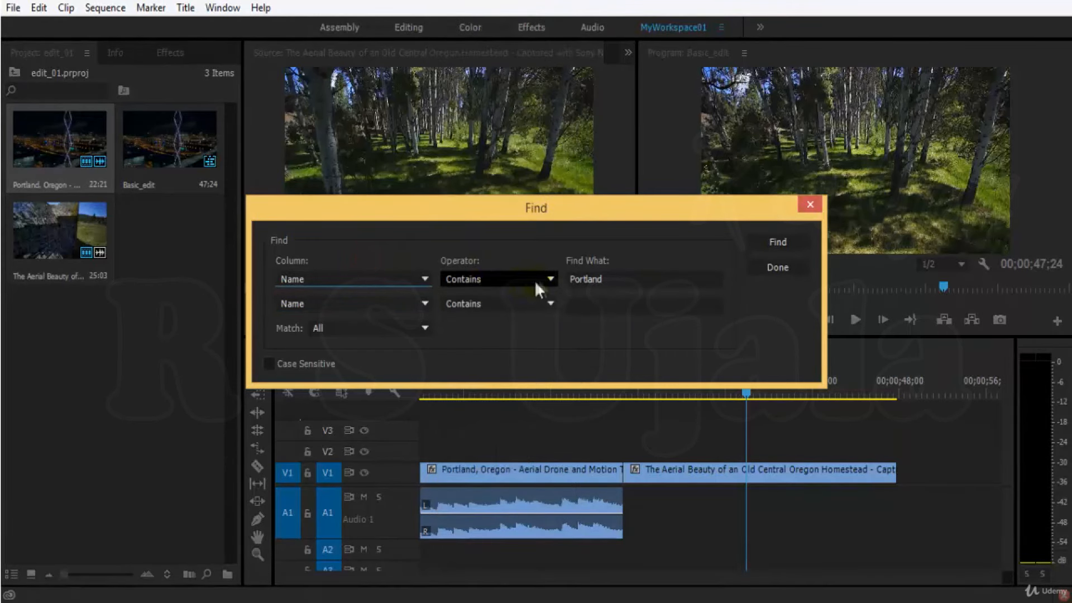
# Replace the first search term with "Oregaon" and search the project item names for it
pyautogui.click(641, 280)
pyautogui.moveTo(635, 281); pyautogui.dragTo(523, 280)
pyautogui.click(632, 281)
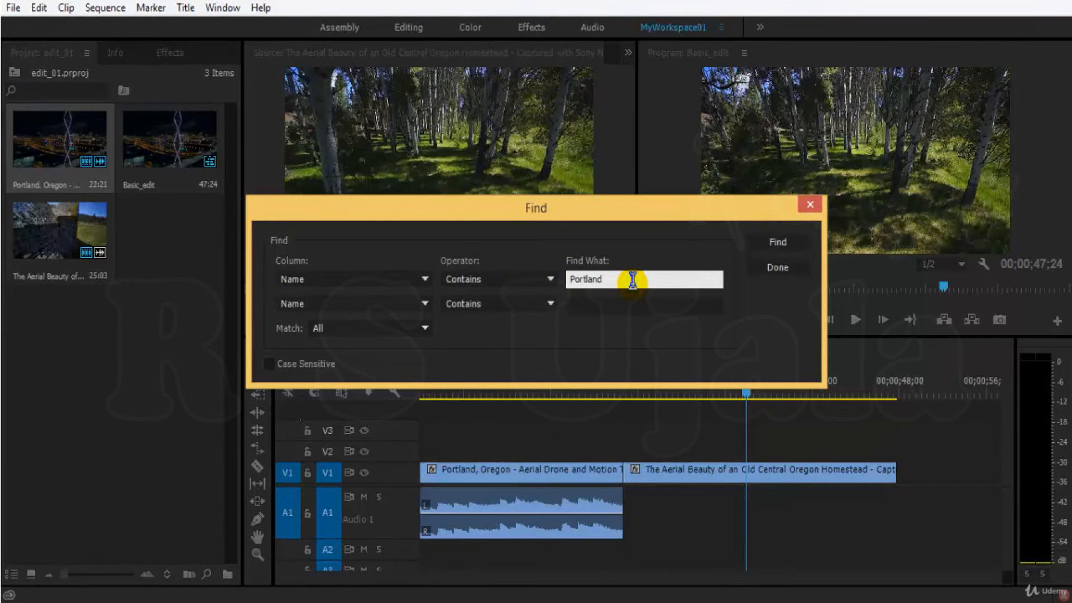
pyautogui.moveTo(632, 280); pyautogui.dragTo(515, 274)
pyautogui.write('Oregaon')
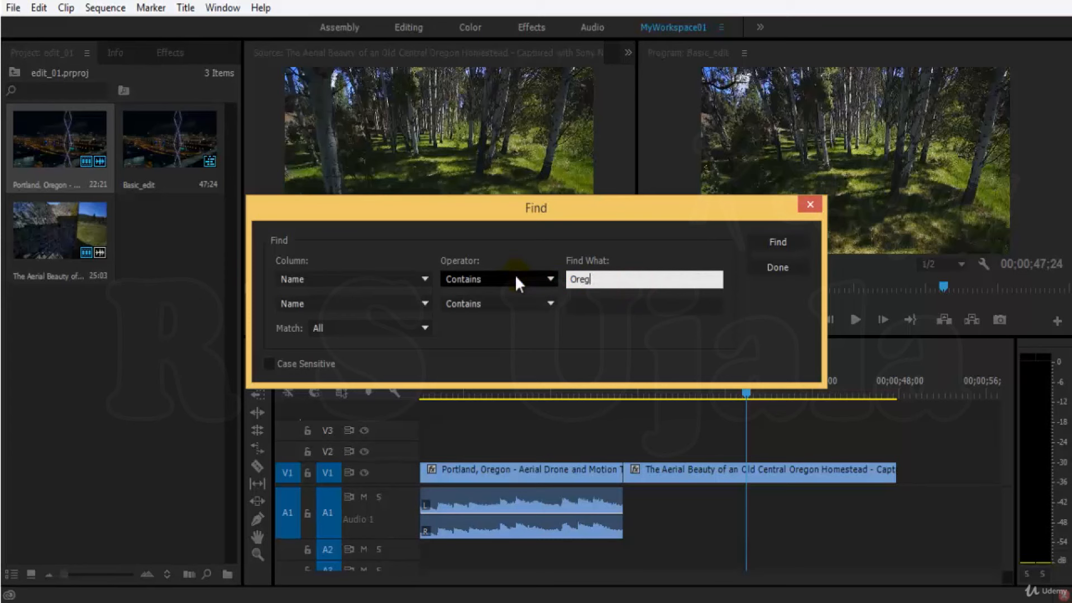
pyautogui.click(753, 241)
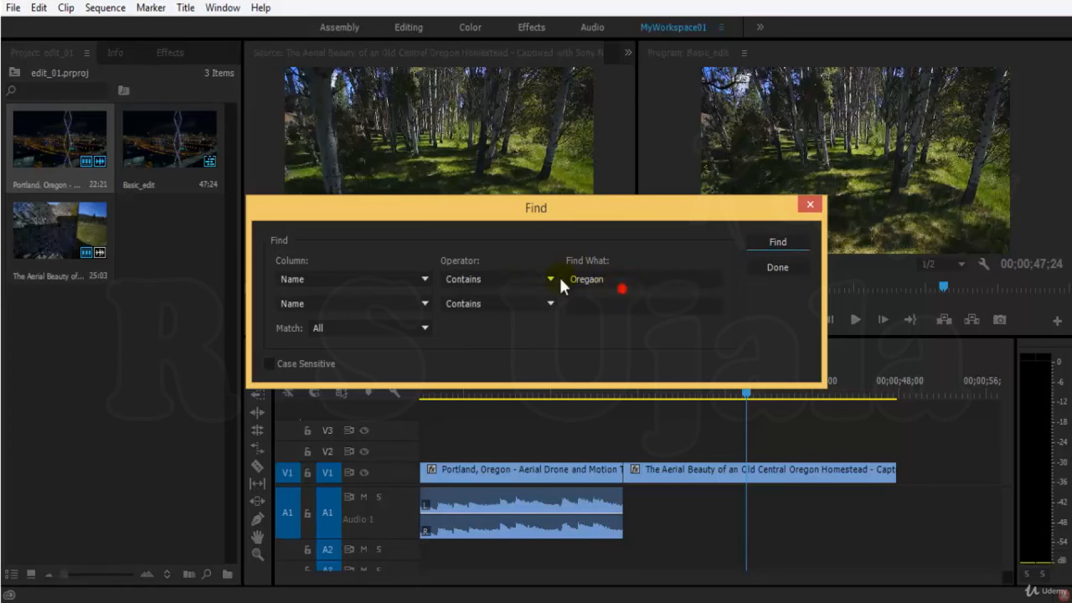
# Search the project for items whose Name contains "Aerial"
pyautogui.doubleClick(614, 282)
pyautogui.write('Aerial')
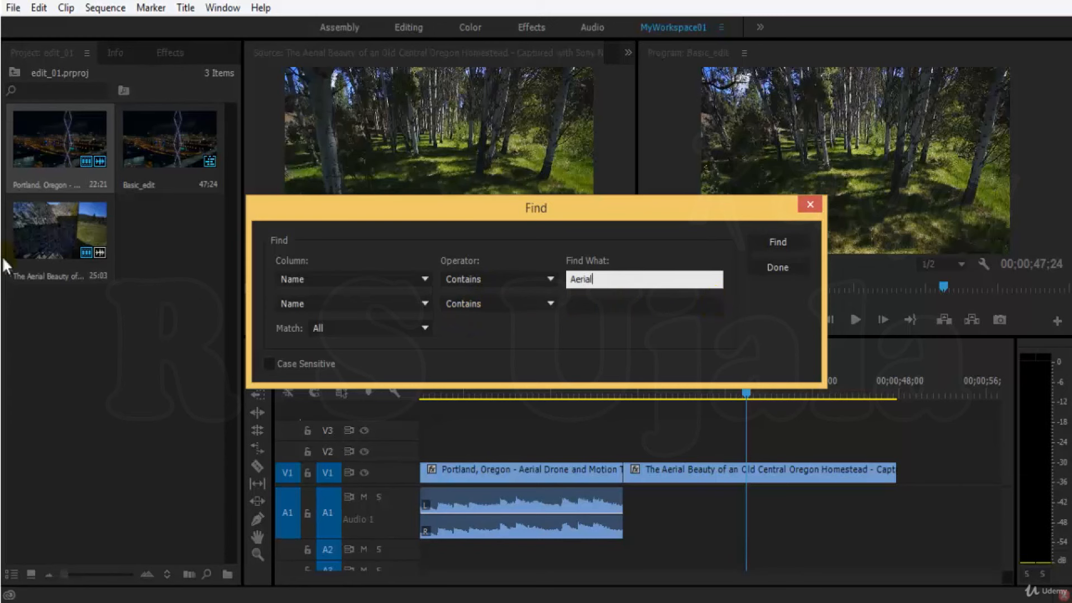
pyautogui.click(770, 244)
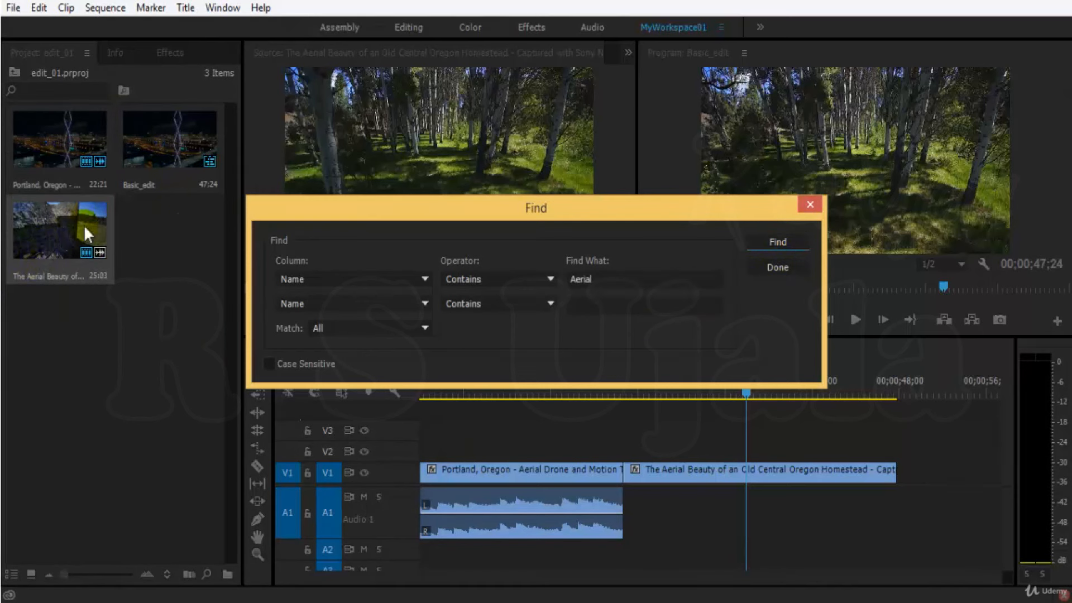
# Review the column and operator choices of the second search condition and close the Find dialog
pyautogui.click(357, 304)
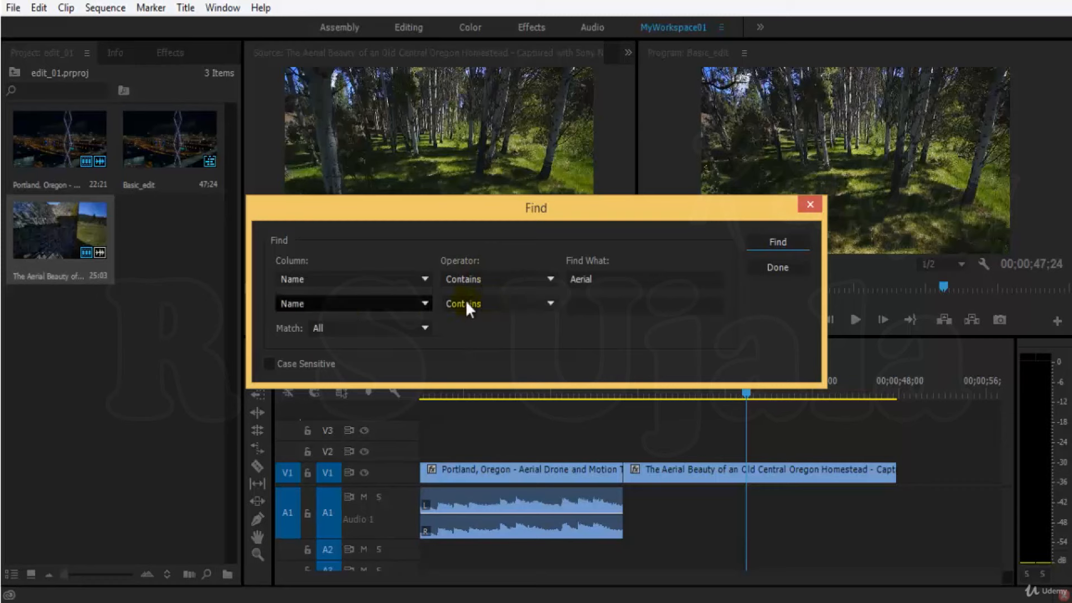
pyautogui.click(372, 305)
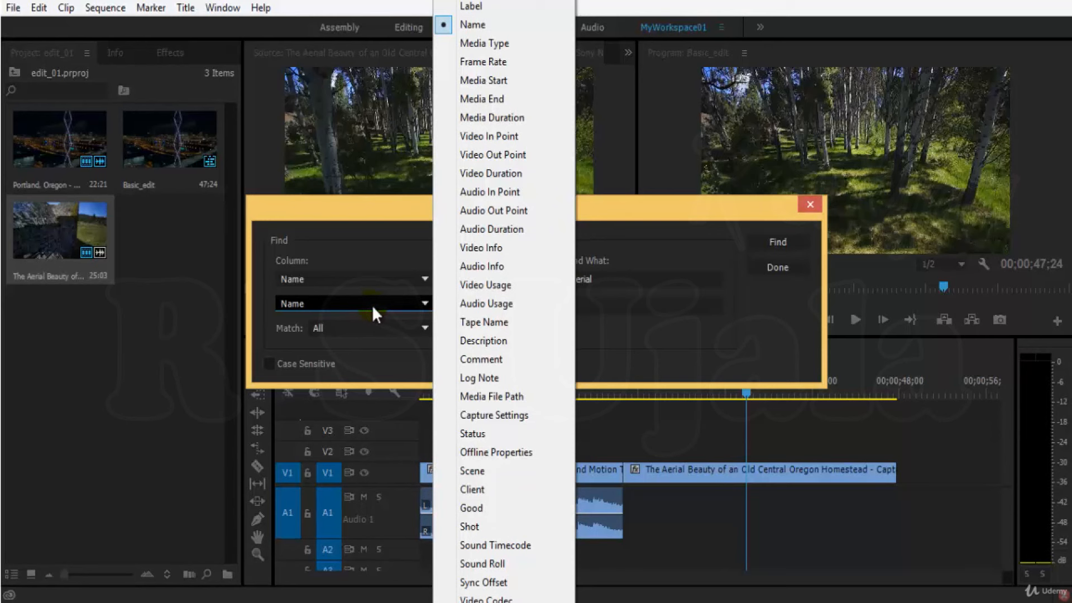
pyautogui.click(379, 247)
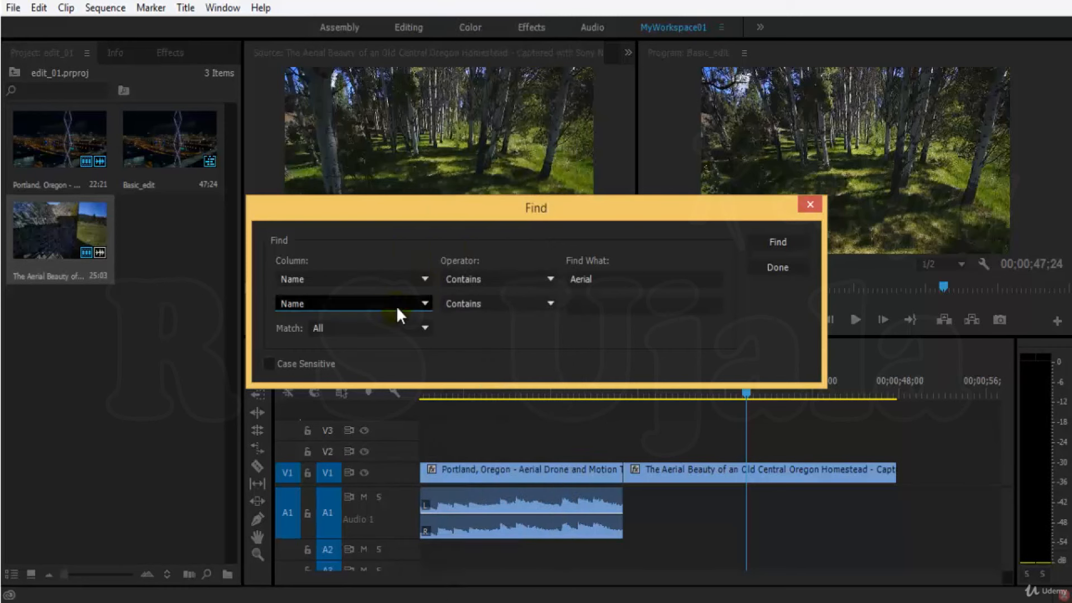
pyautogui.click(502, 303)
pyautogui.click(650, 331)
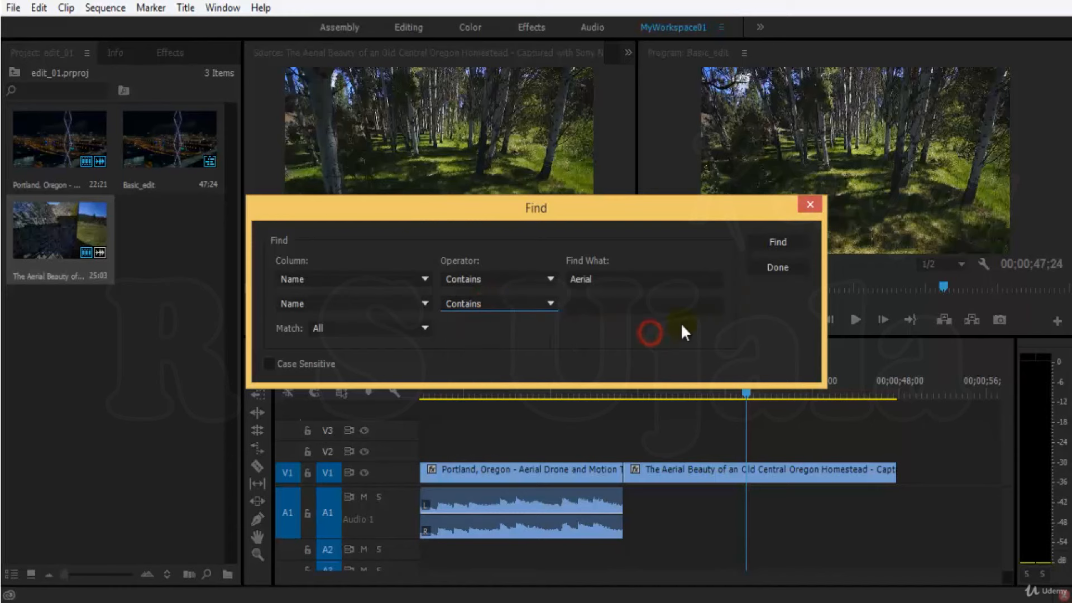
pyautogui.click(641, 277)
pyautogui.click(786, 264)
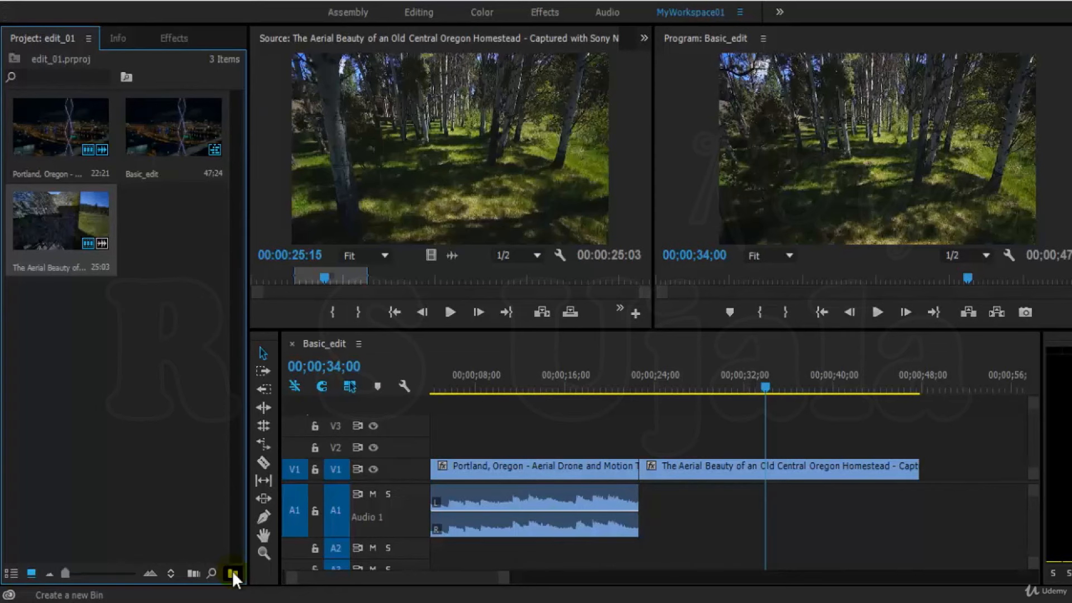
# Create a new bin in the project and name it "Content Edit 01"
pyautogui.click(232, 570)
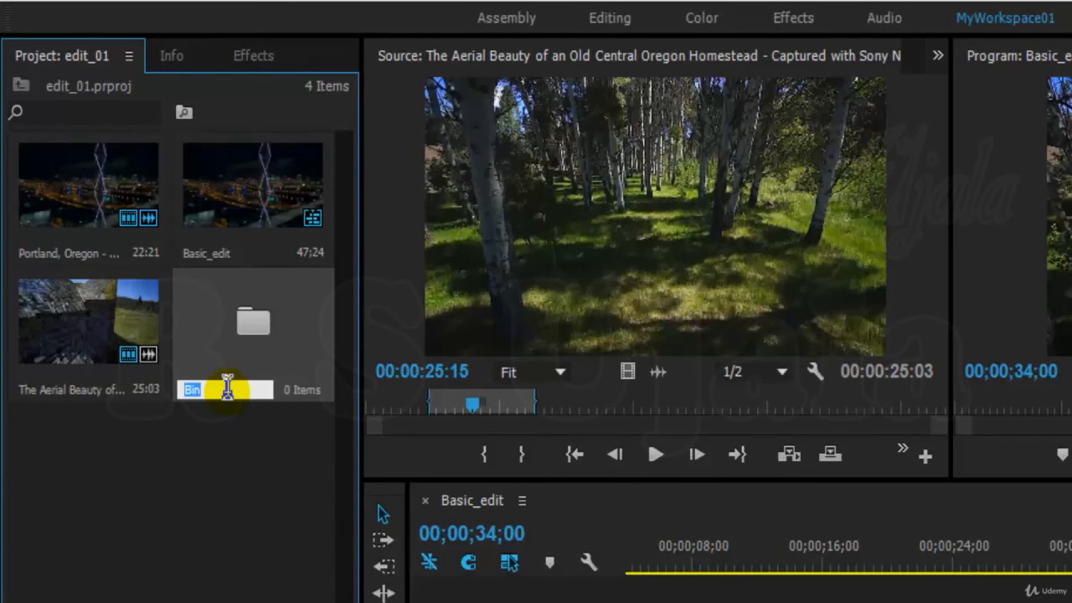
pyautogui.press('BackSpace')
pyautogui.write('Edit')
pyautogui.doubleClick(227, 389)
pyautogui.write('Content Edit 01')
pyautogui.press('Tab')
pyautogui.click(241, 468)
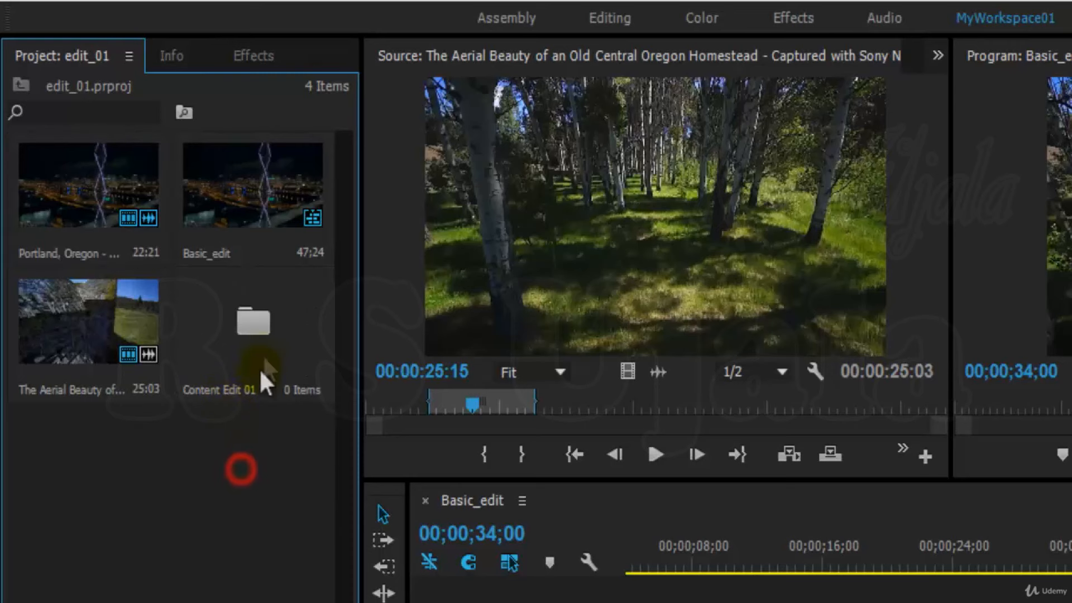
# Open the Content Edit 01 bin in its own window and move it clear of the project items
pyautogui.click(270, 326)
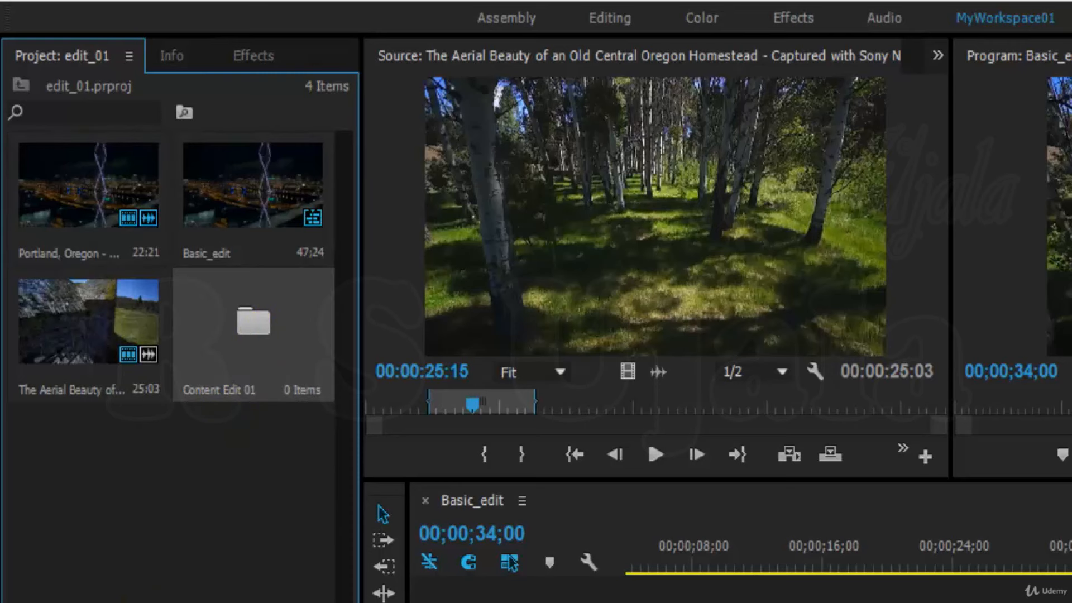
pyautogui.doubleClick(253, 310)
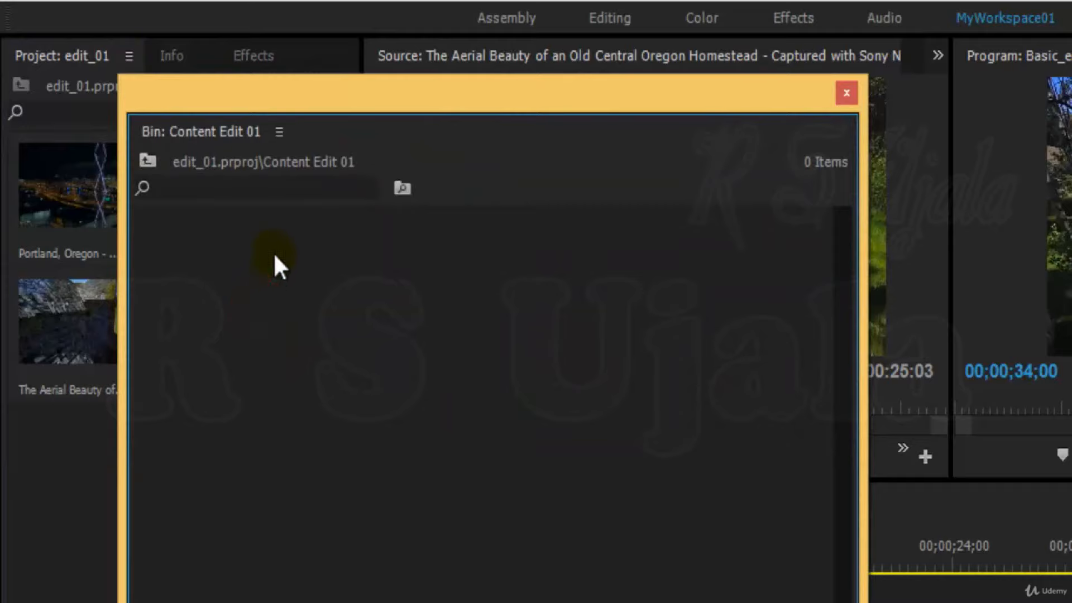
pyautogui.moveTo(362, 93); pyautogui.dragTo(678, 64)
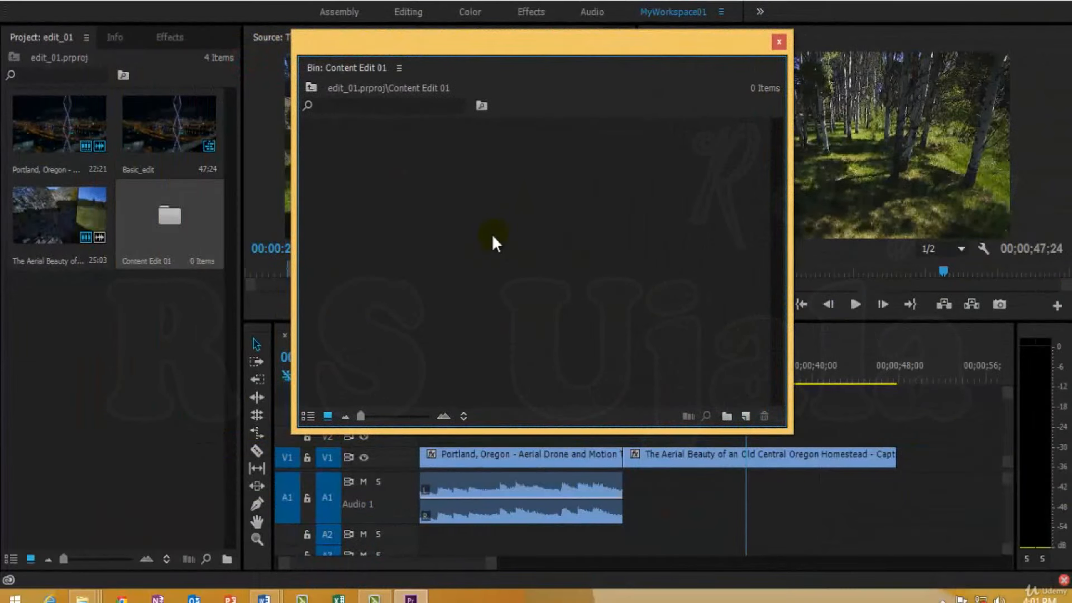
pyautogui.moveTo(488, 148); pyautogui.dragTo(742, 276)
pyautogui.moveTo(416, 141); pyautogui.dragTo(765, 276)
pyautogui.click(606, 250)
pyautogui.moveTo(311, 216); pyautogui.dragTo(633, 271)
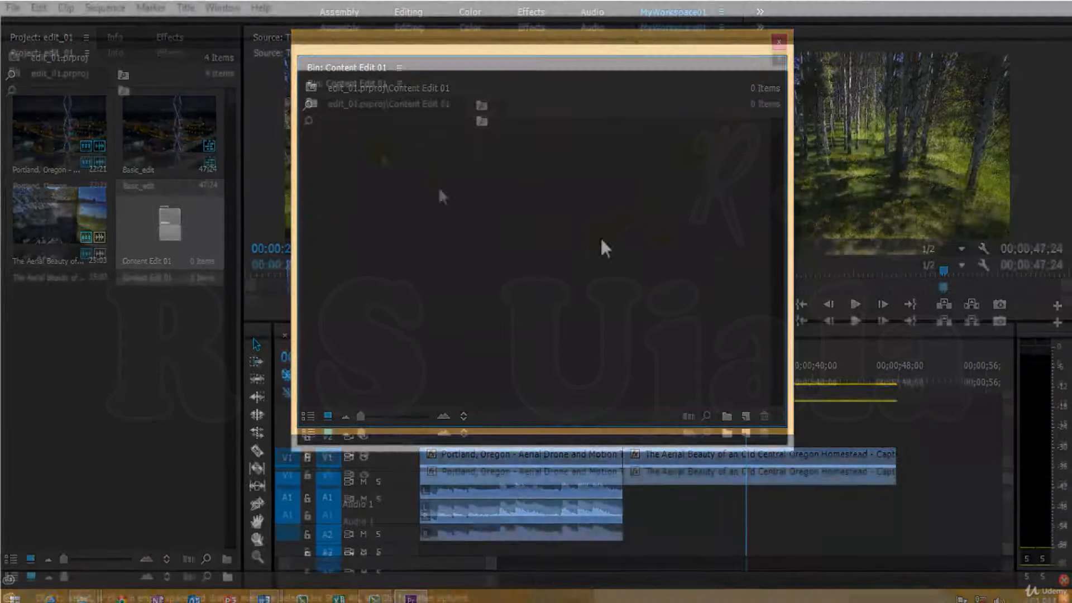
pyautogui.click(601, 239)
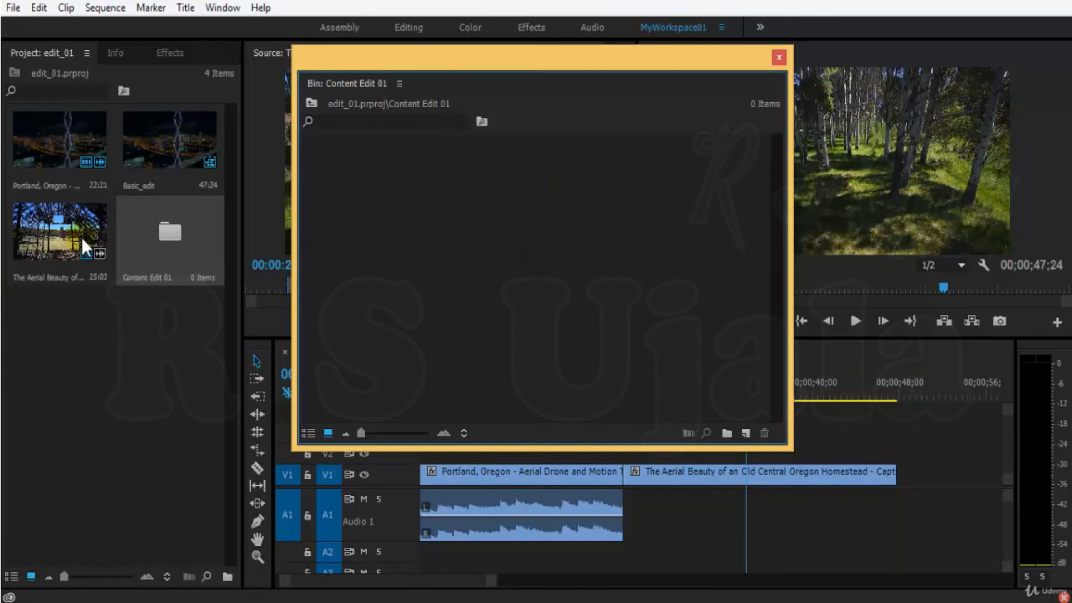
pyautogui.click(584, 244)
pyautogui.click(38, 232)
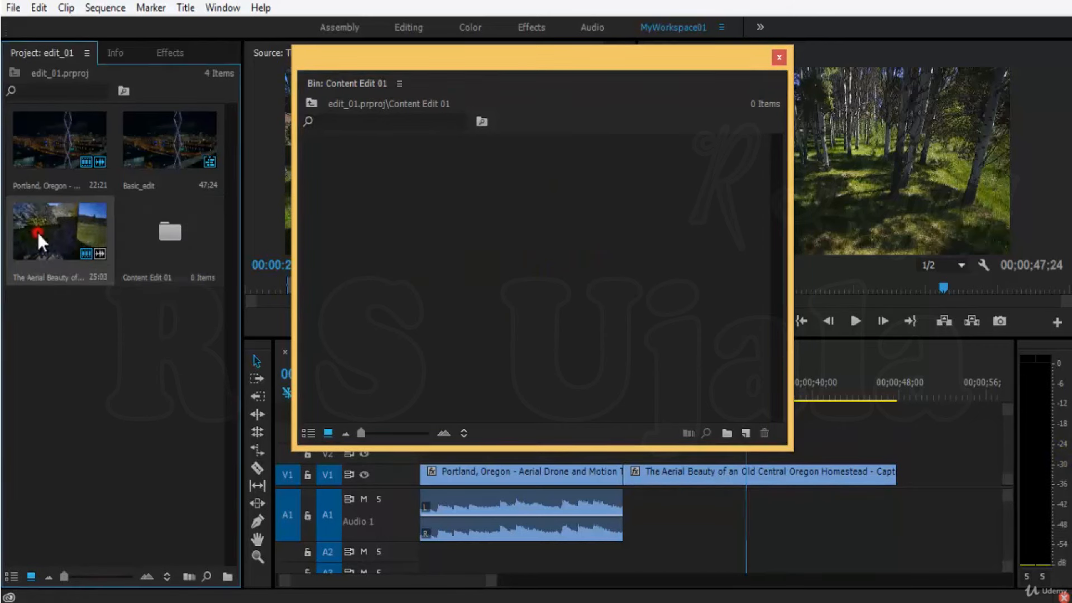
pyautogui.keyDown('ctrl'); pyautogui.click(56, 139); pyautogui.keyUp('ctrl')
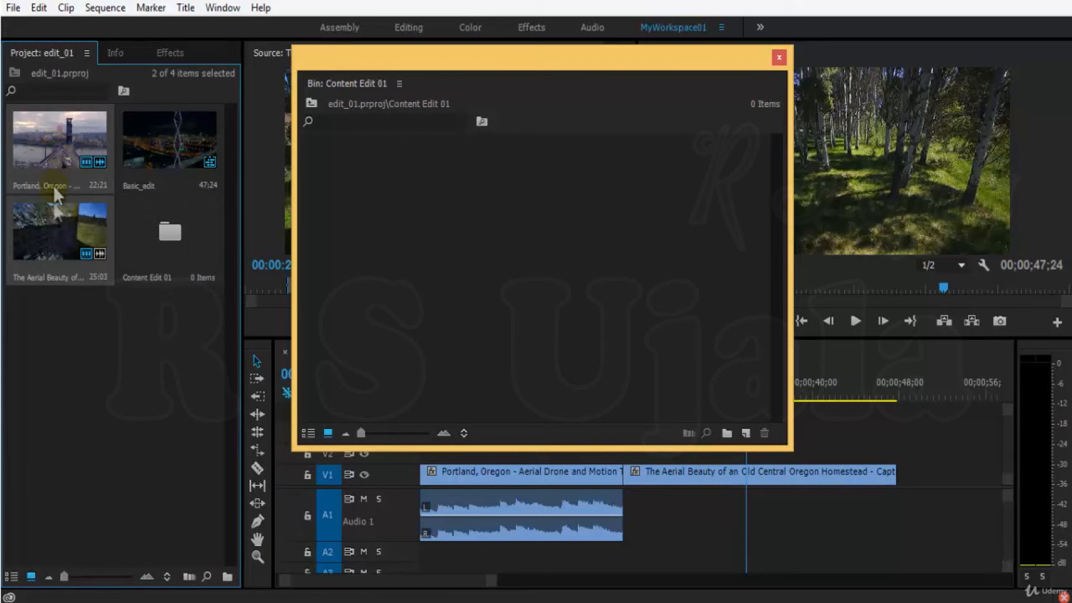
pyautogui.click(53, 335)
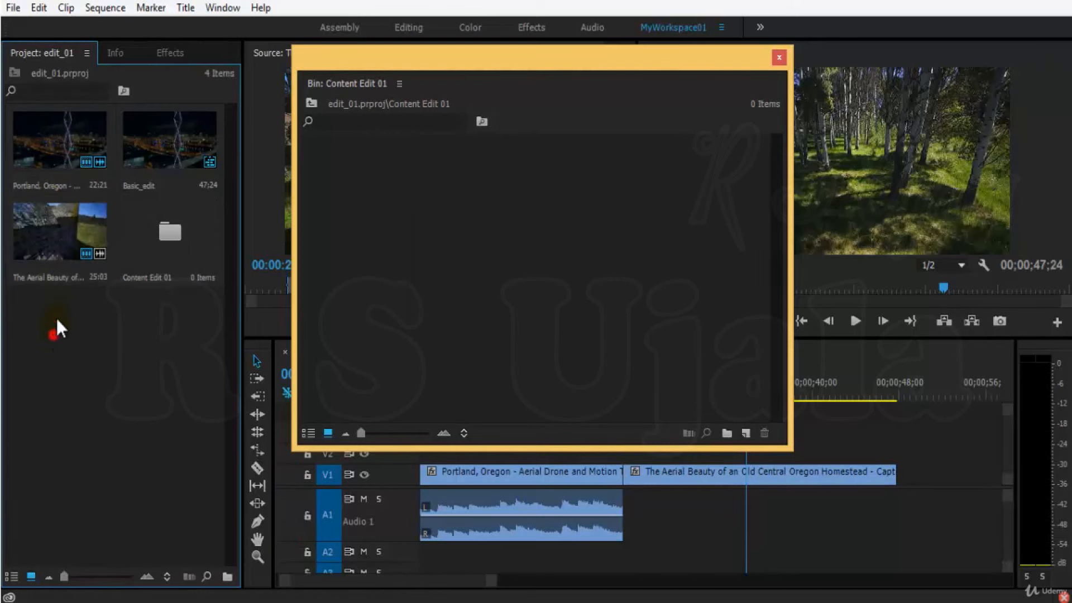
# Move the Aerial Beauty and Portland, Oregon clips from the project into the open Content Edit 01 bin
pyautogui.click(60, 236)
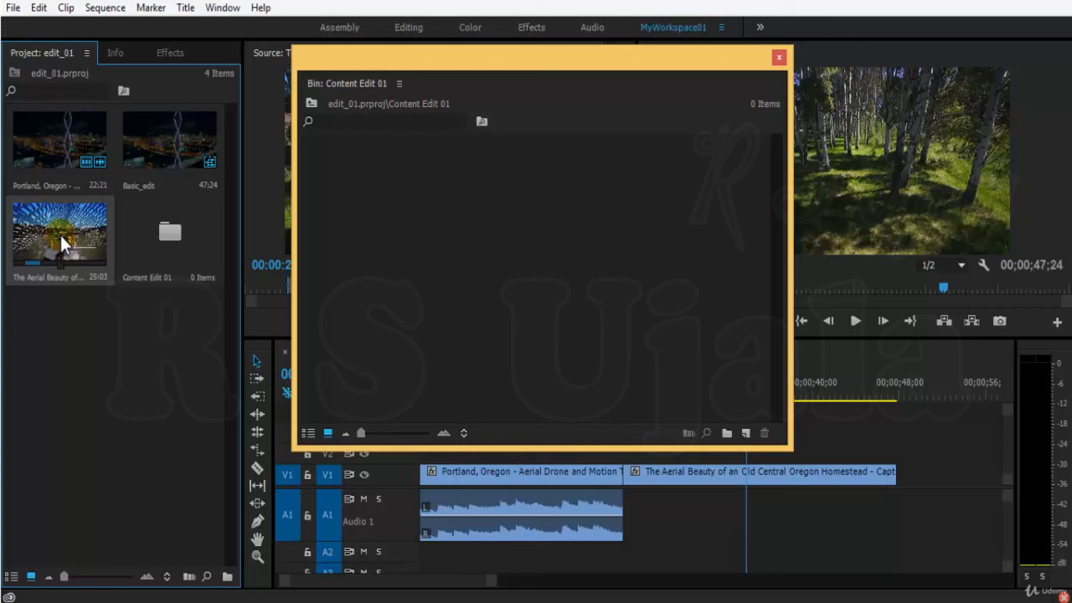
pyautogui.keyDown('ctrl'); pyautogui.click(52, 132); pyautogui.keyUp('ctrl')
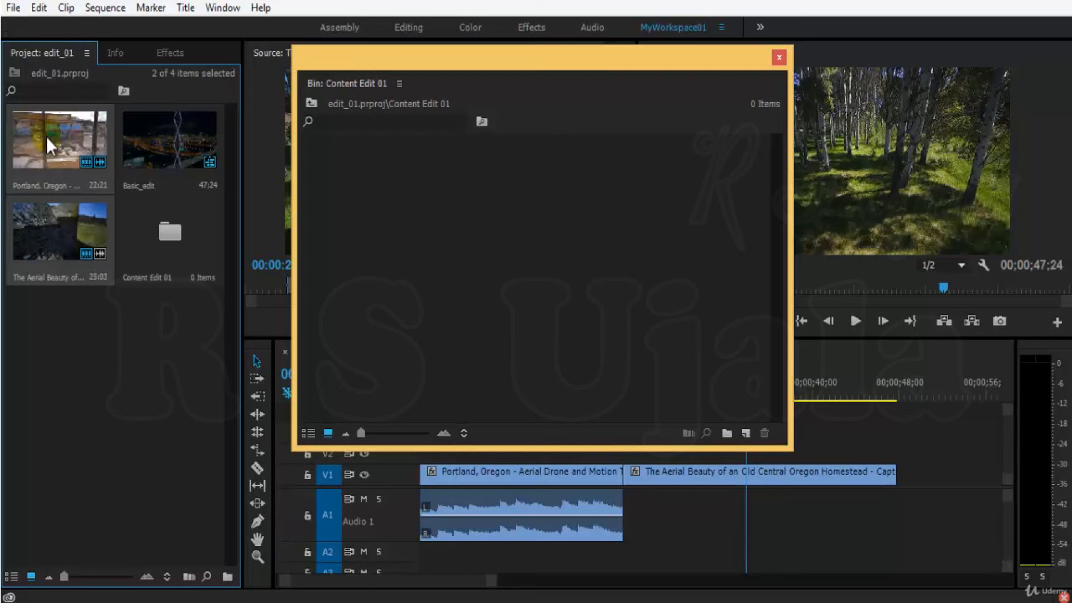
pyautogui.click(42, 136)
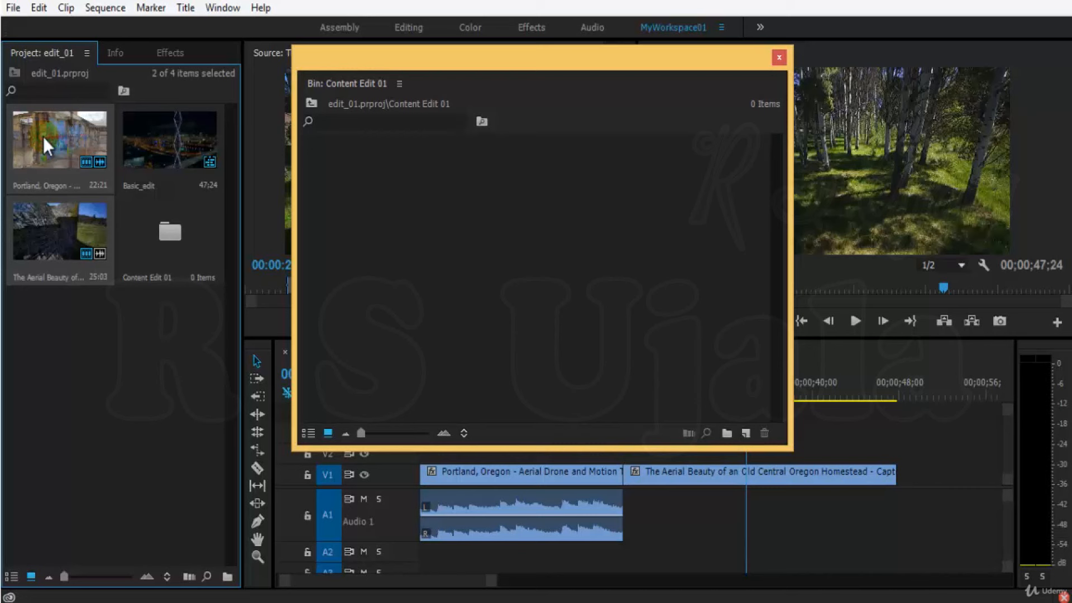
pyautogui.moveTo(43, 137); pyautogui.dragTo(571, 258)
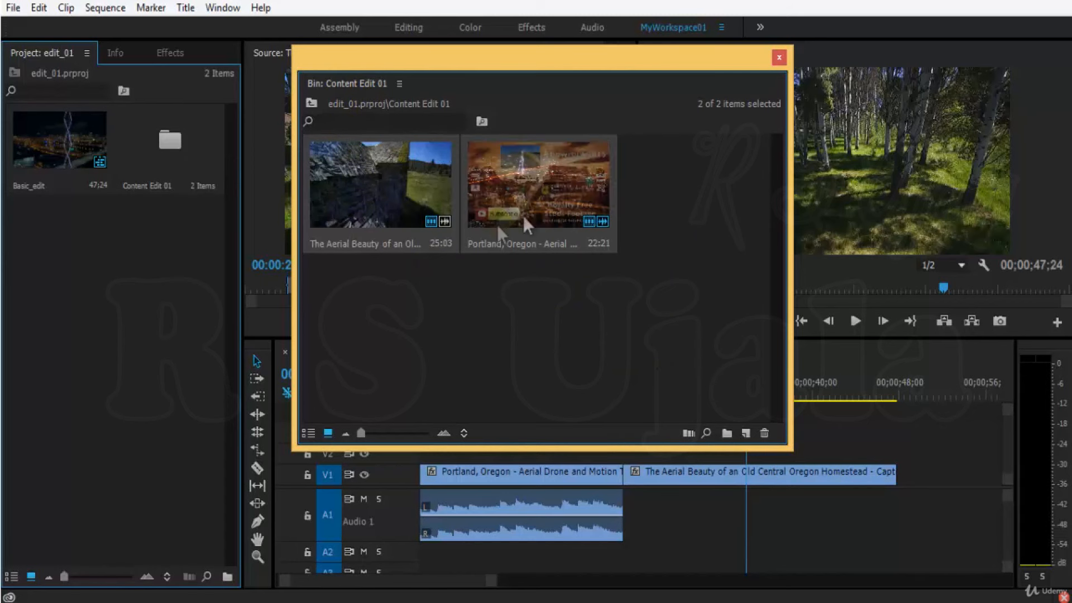
pyautogui.click(525, 303)
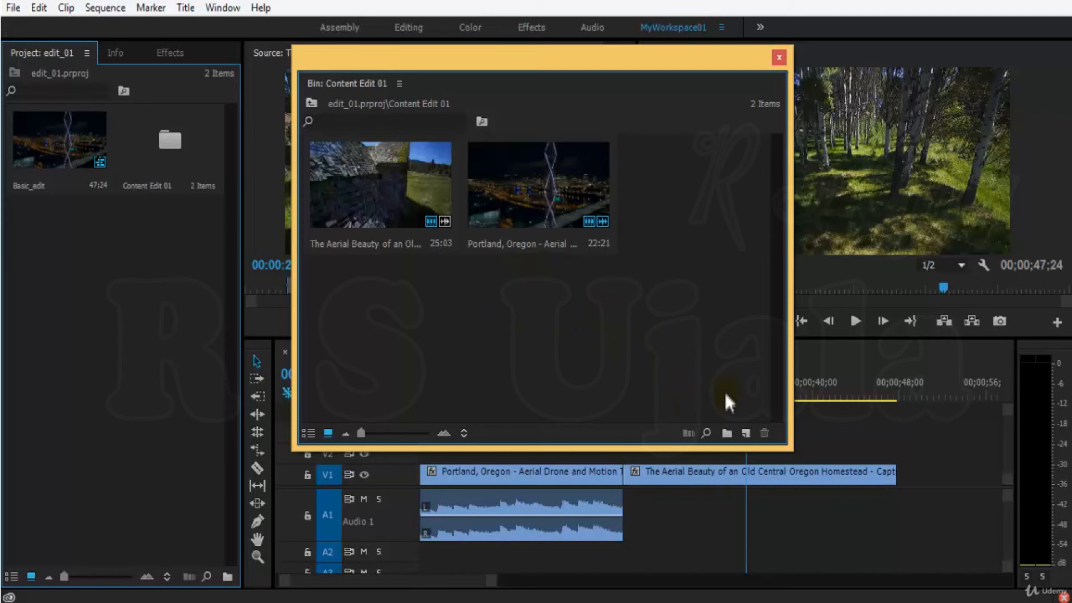
# Create a new bin named "Video" inside the Content Edit 01 bin
pyautogui.click(727, 435)
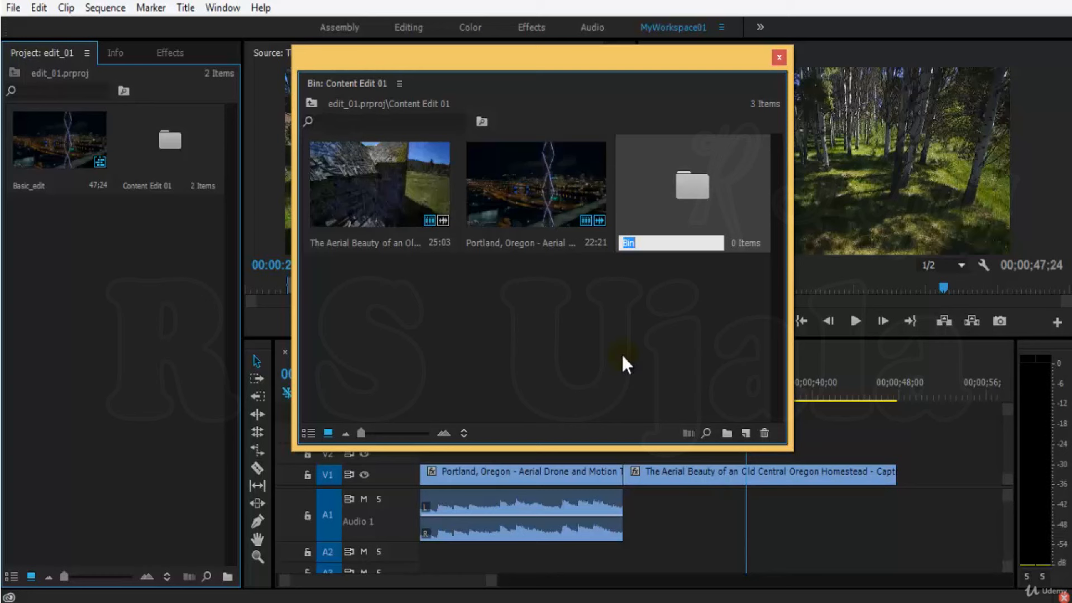
pyautogui.write('Video')
pyautogui.click(628, 319)
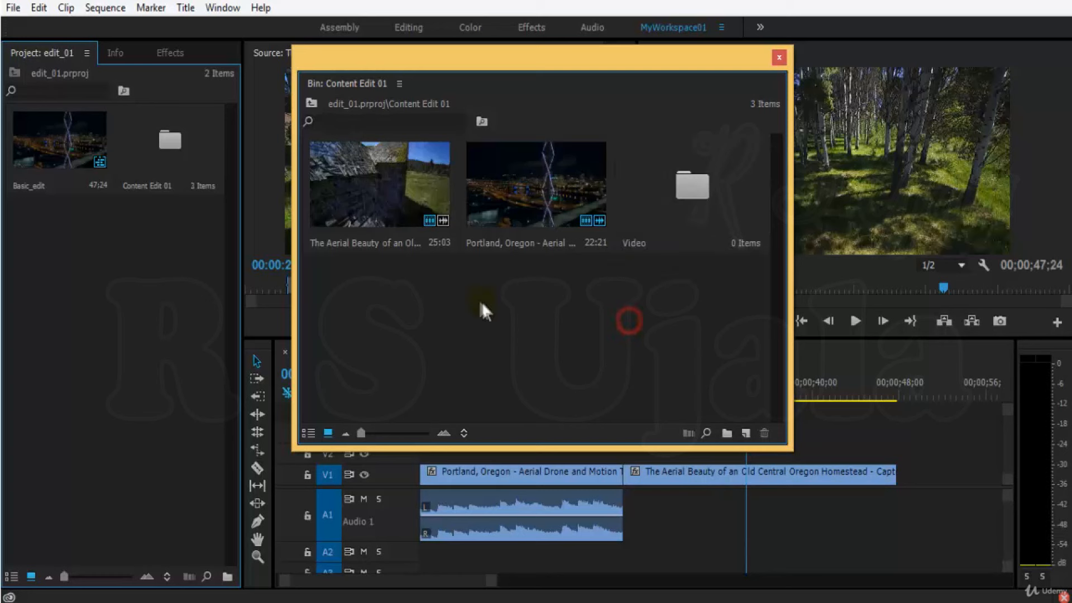
# Move both source clips into the Video bin, check the bin's contents in its own window and close that window
pyautogui.moveTo(552, 301); pyautogui.dragTo(453, 249)
pyautogui.moveTo(521, 194); pyautogui.dragTo(701, 196)
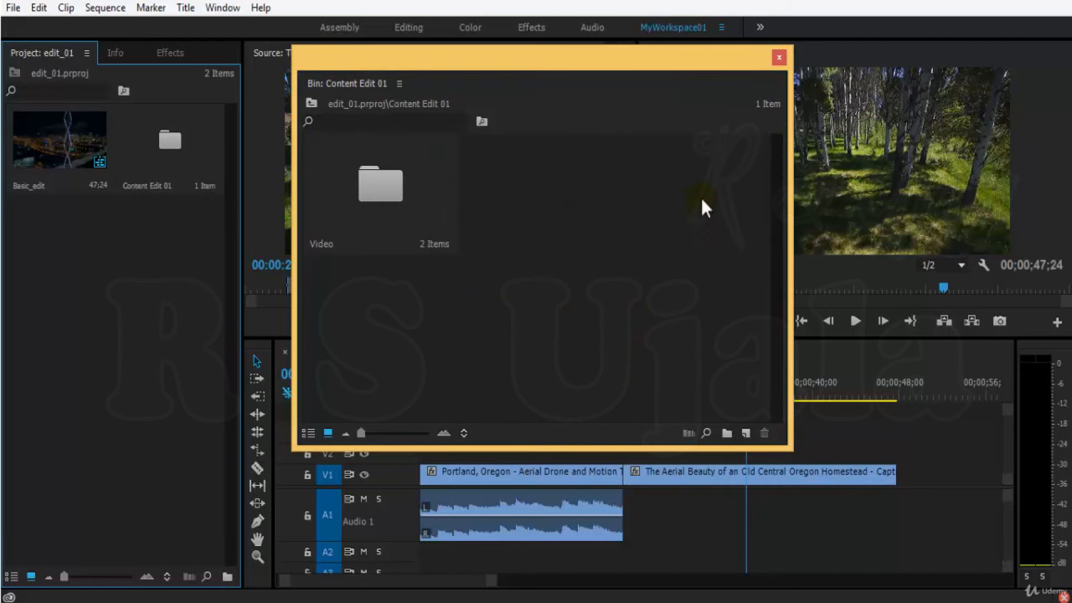
pyautogui.doubleClick(378, 186)
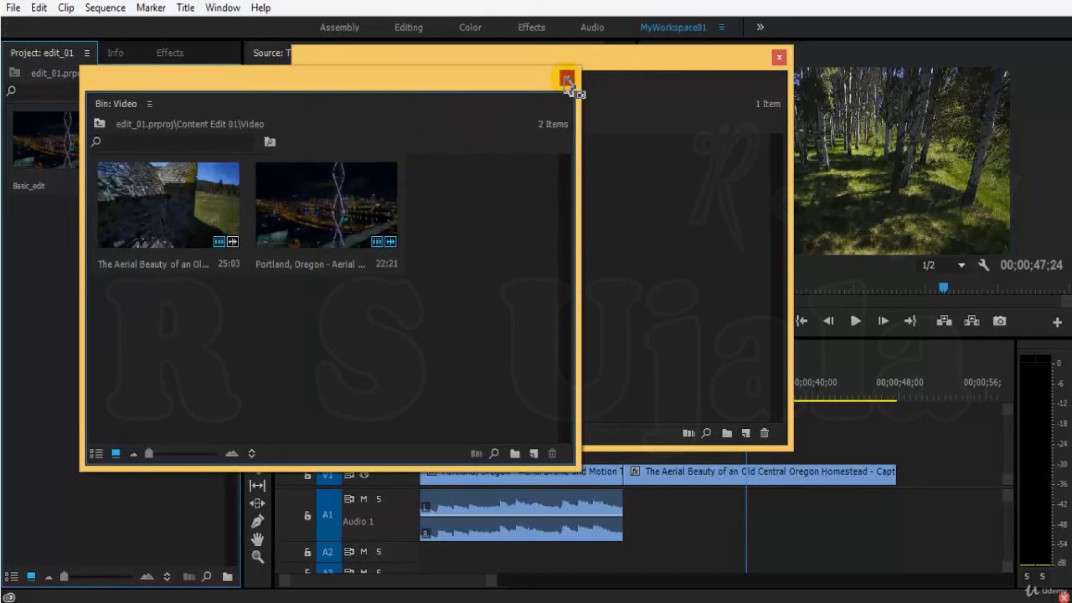
pyautogui.click(565, 78)
pyautogui.click(569, 191)
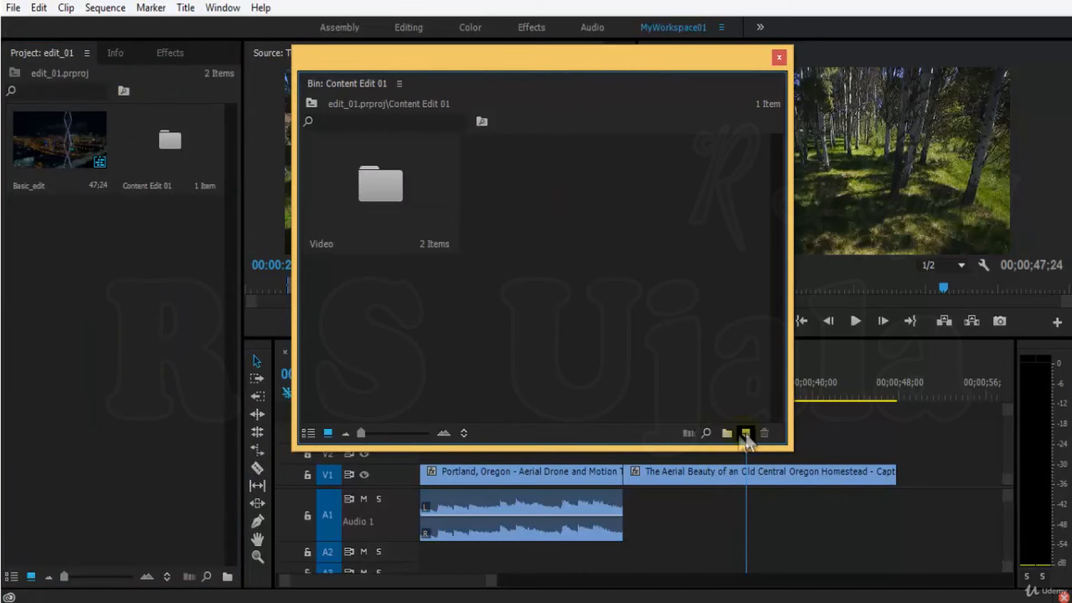
# Create a bin named "Audio" beside the Video bin, then open it in its own window and close it again
pyautogui.click(726, 435)
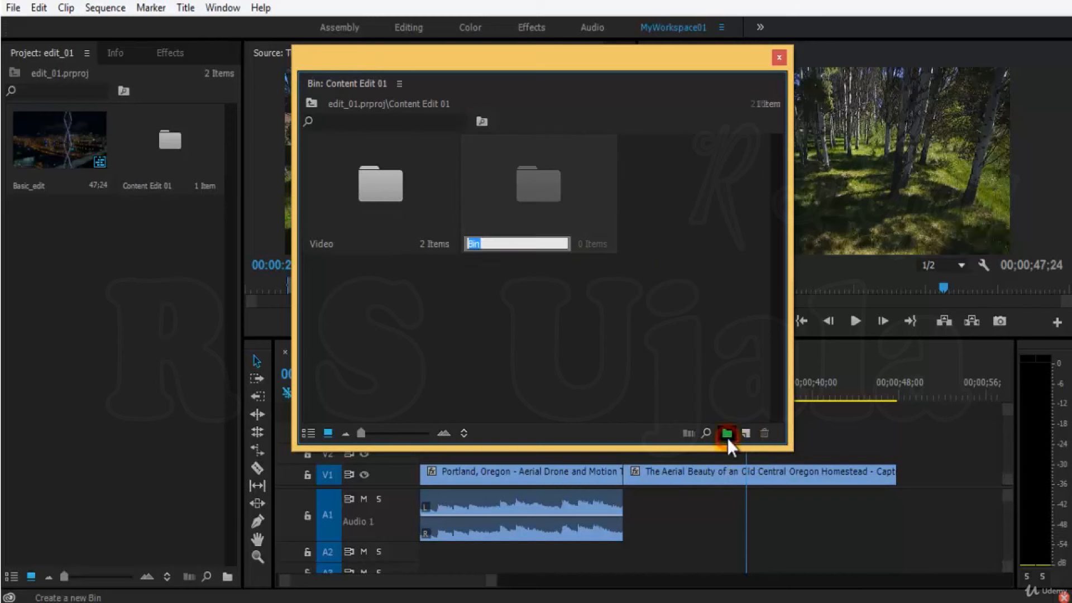
pyautogui.write('Audio')
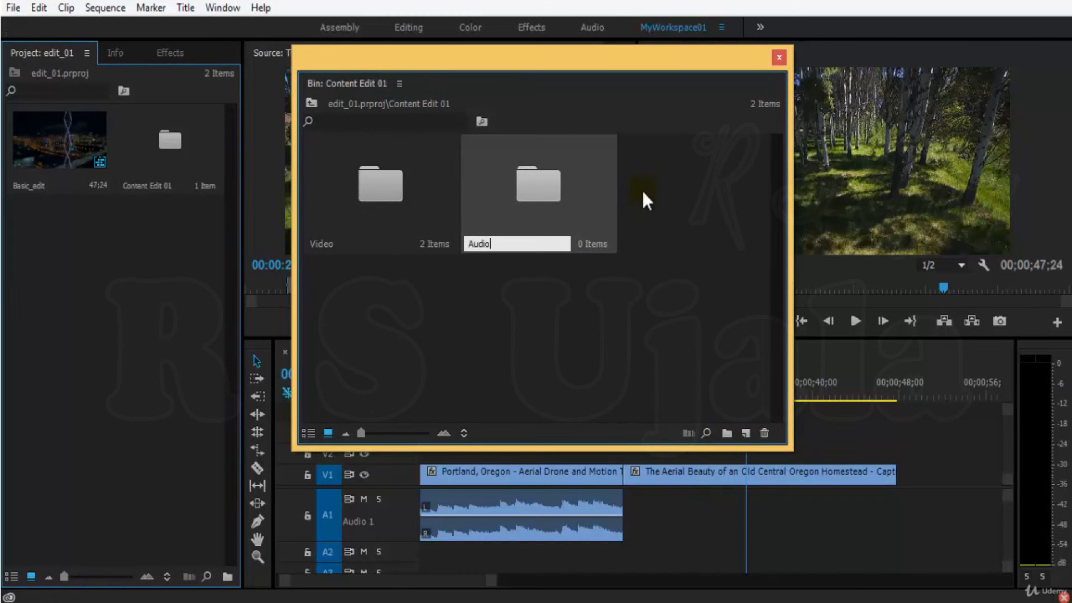
pyautogui.click(545, 182)
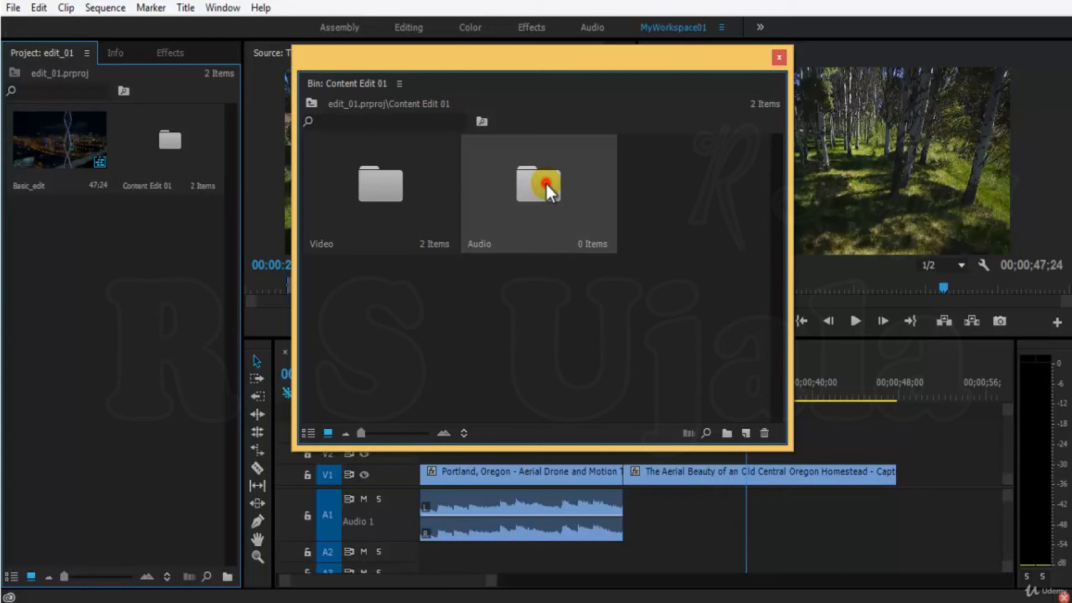
pyautogui.doubleClick(545, 183)
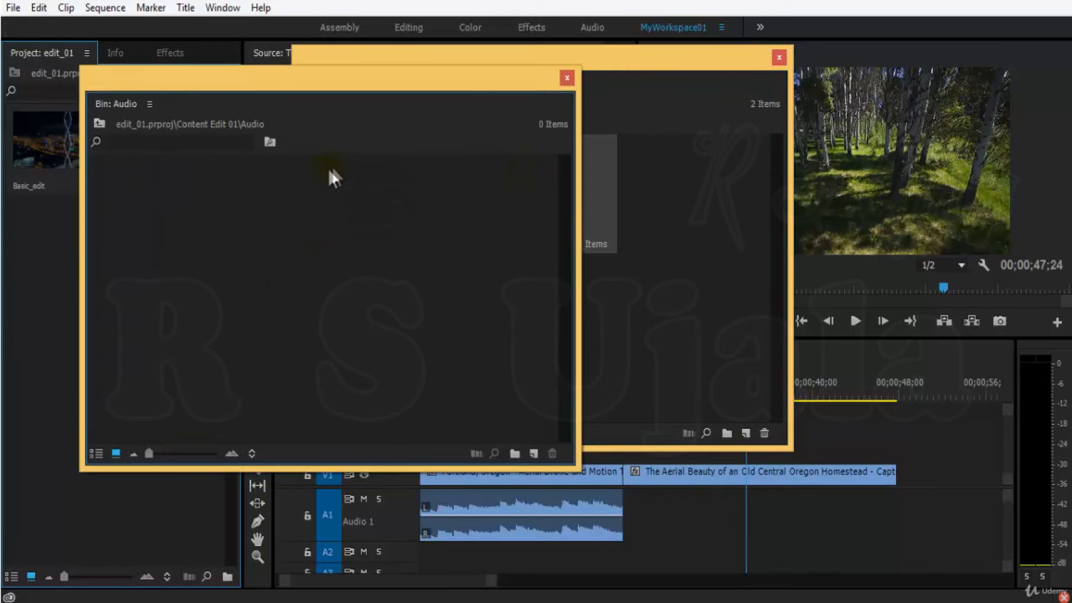
pyautogui.click(566, 78)
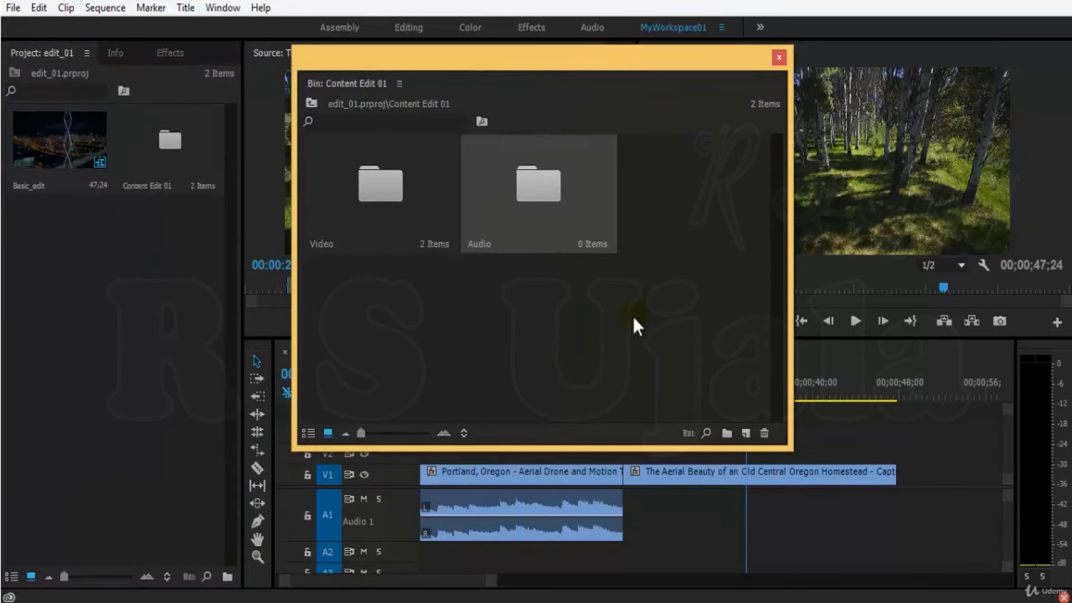
pyautogui.click(634, 318)
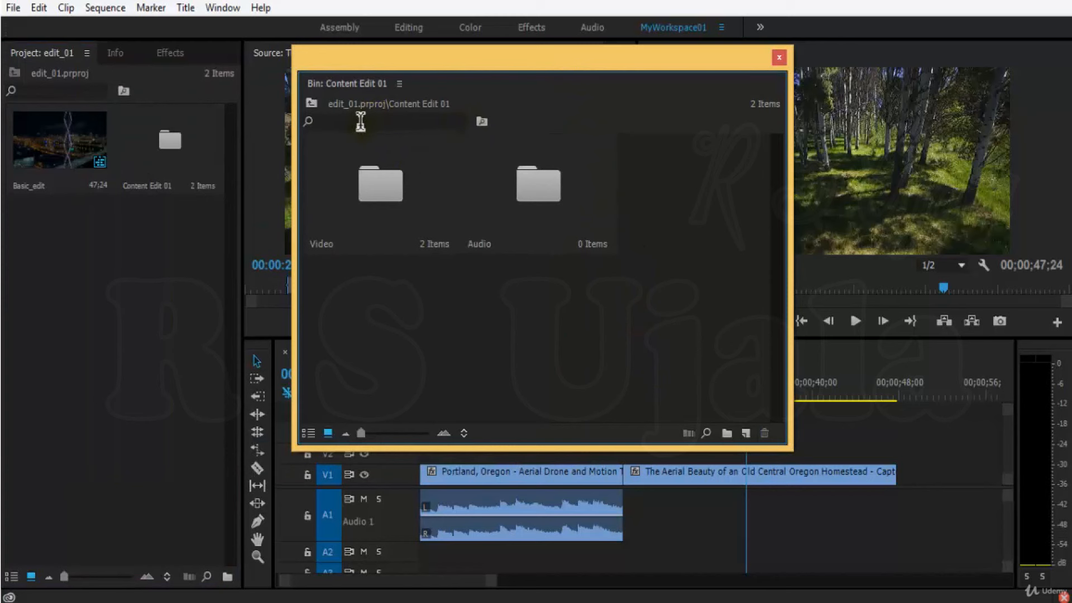
# Close the Content Edit 01 bin window and save the project
pyautogui.click(778, 58)
pyautogui.hotkey('ctrl', 's')
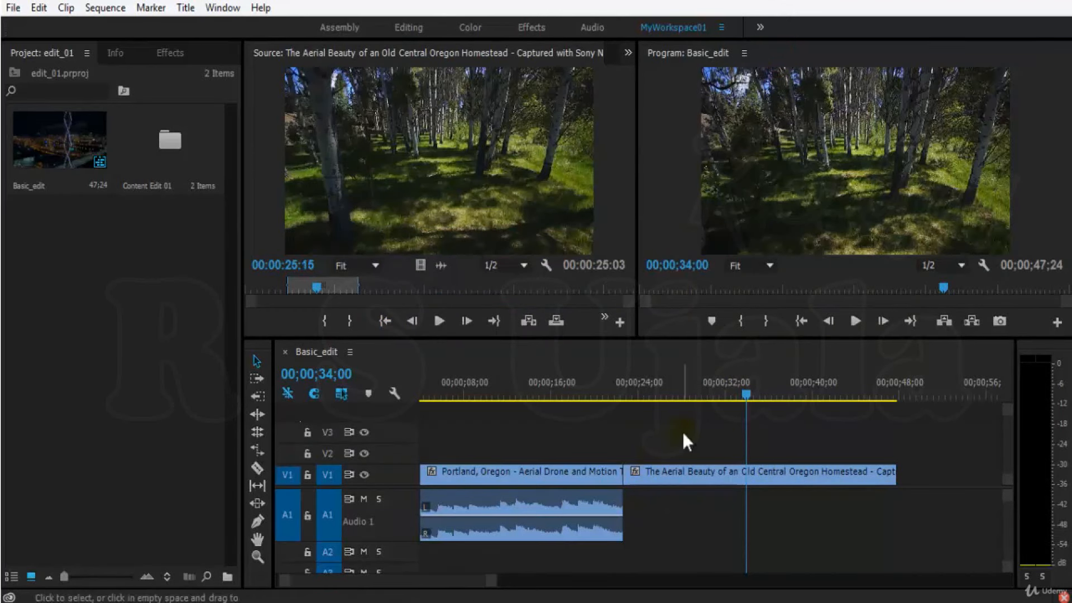
pyautogui.click(806, 426)
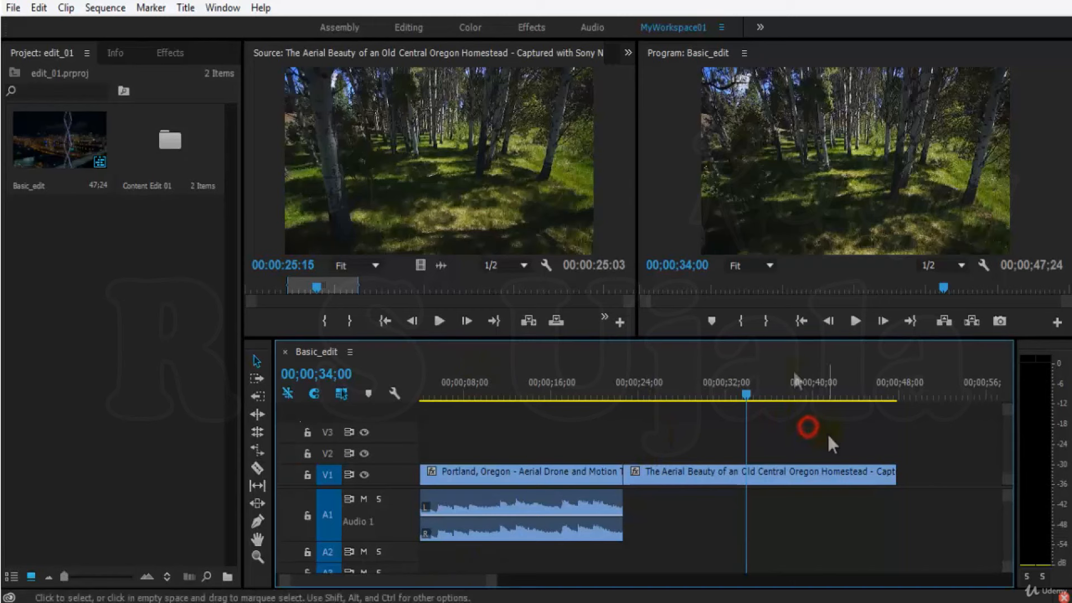
pyautogui.click(857, 221)
pyautogui.hotkey('ctrl', 's')
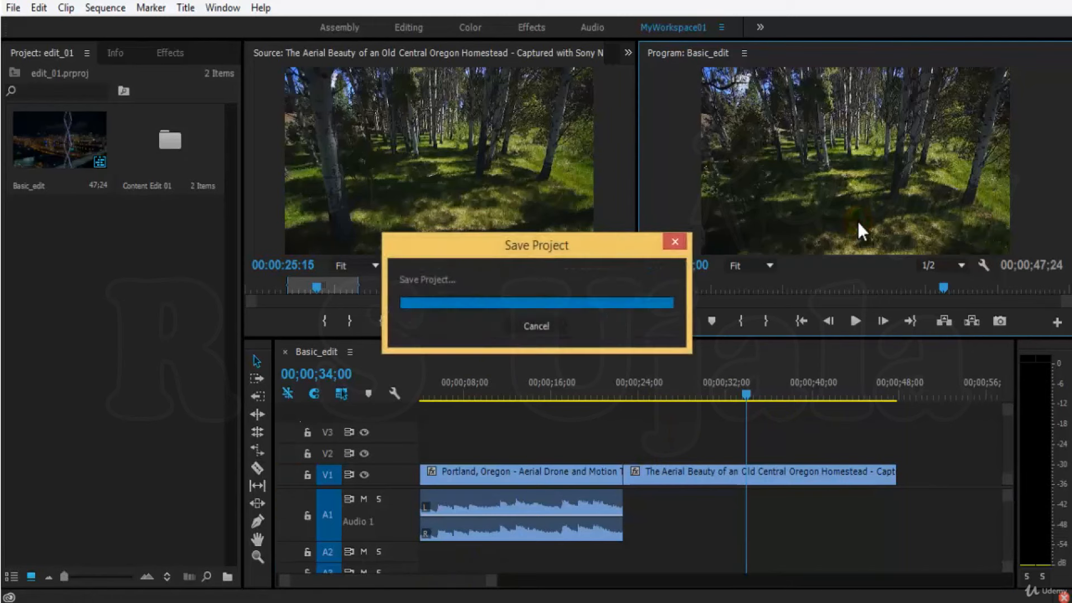
# Zoom out the Basic_edit timeline and move the playhead to 00;00;35;10
pyautogui.click(931, 455)
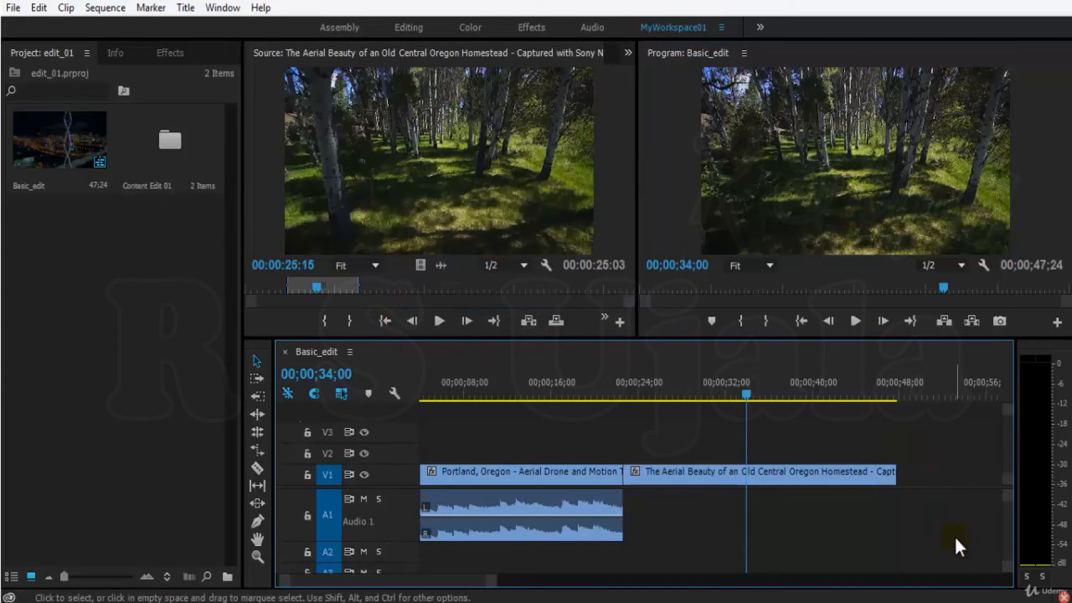
pyautogui.press('-')
pyautogui.press('-')
pyautogui.press('=')
pyautogui.press('-')
pyautogui.press('=')
pyautogui.click(911, 530)
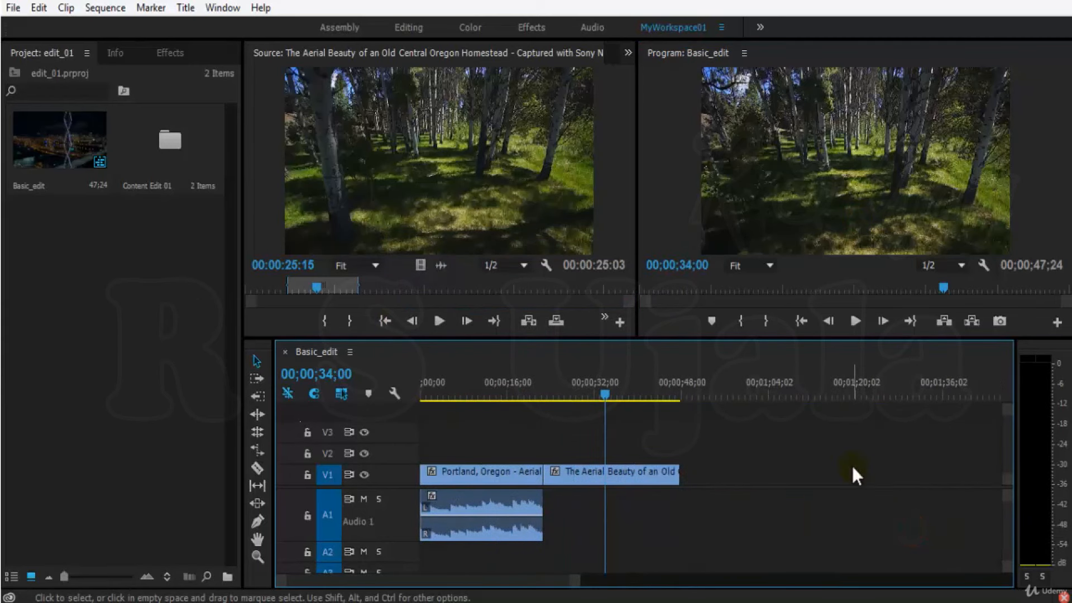
pyautogui.moveTo(607, 386)
pyautogui.mouseDown()
pyautogui.moveTo(511, 398)
pyautogui.moveTo(612, 391)
pyautogui.mouseUp()
# Maximize the Source monitor showing the Aerial Beauty clip to fill the workspace
pyautogui.click(136, 437)
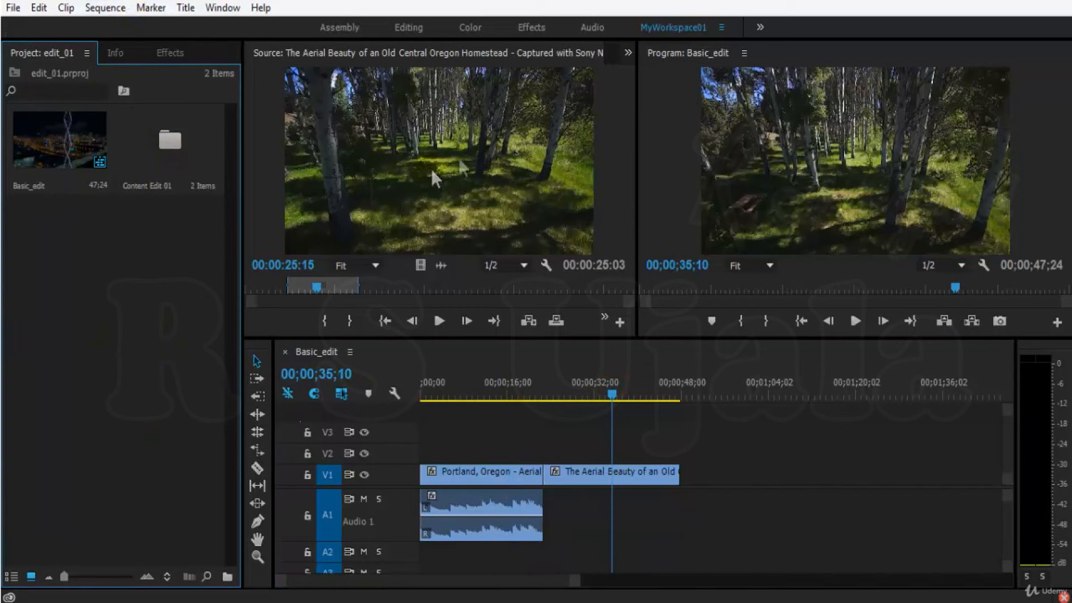
pyautogui.click(481, 156)
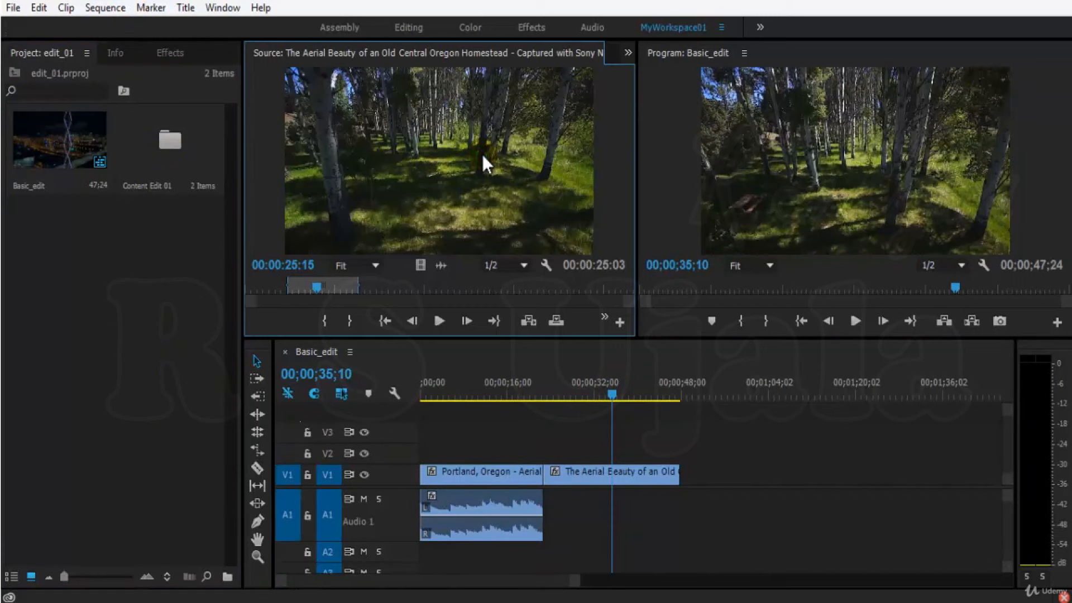
pyautogui.press('`')
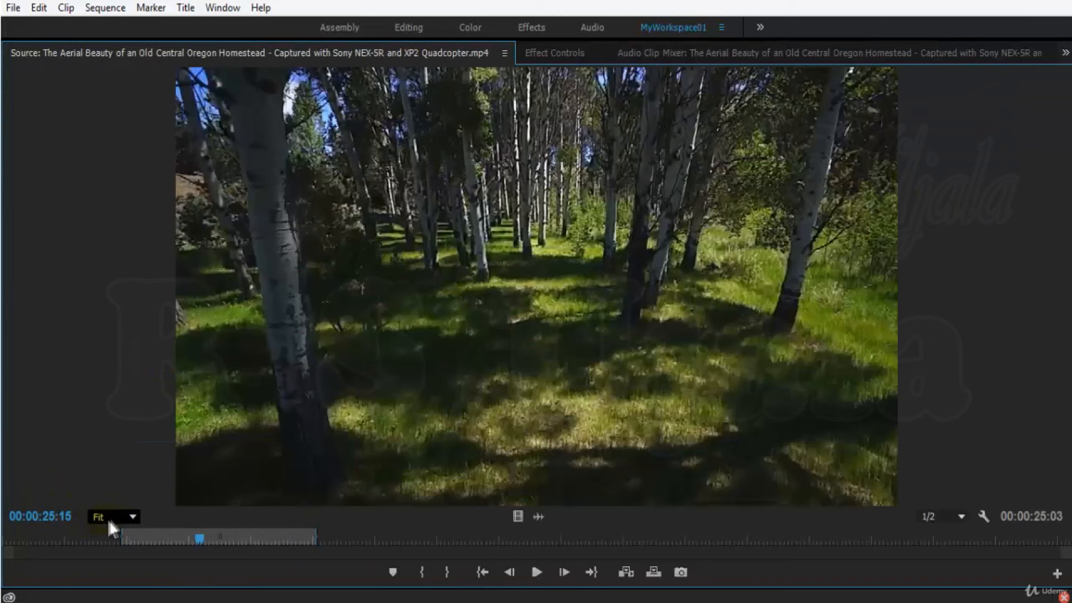
# Try the source clip at 50% and 150% magnification, then set the display back to Fit
pyautogui.click(122, 515)
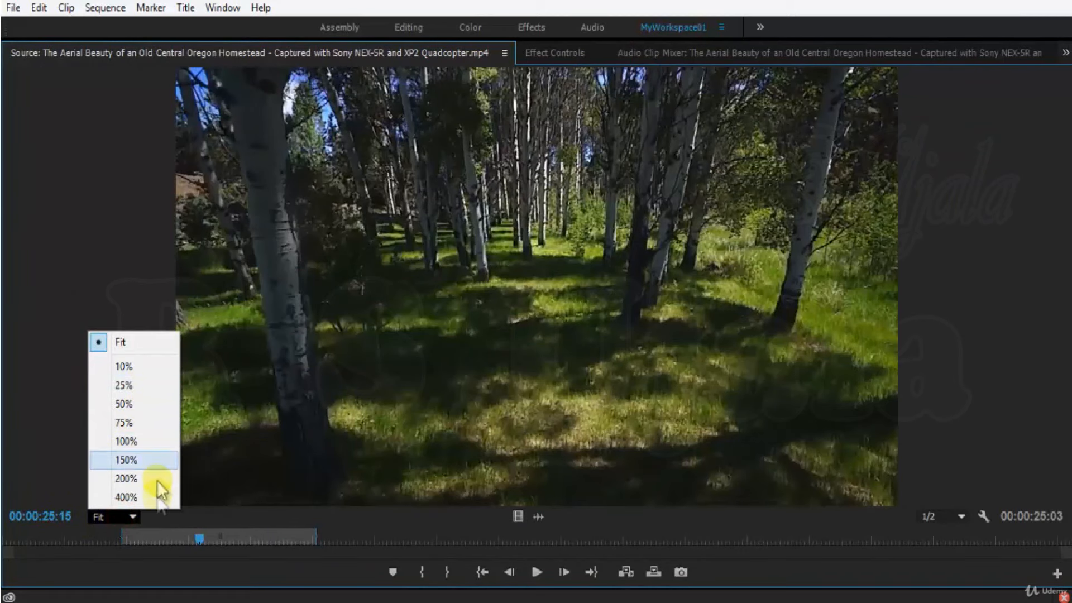
pyautogui.click(128, 403)
pyautogui.click(122, 512)
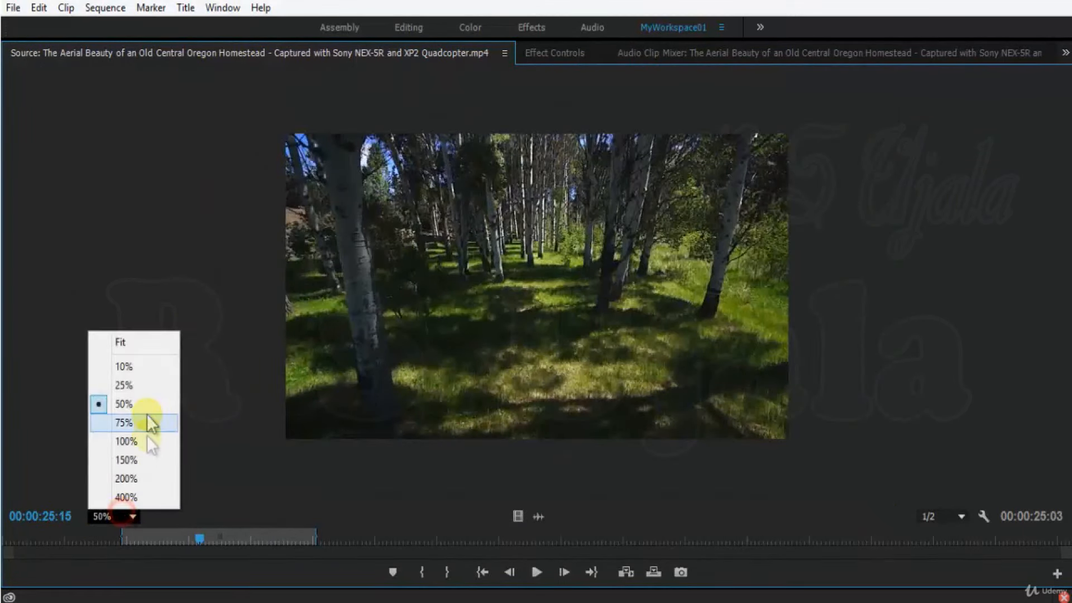
pyautogui.click(144, 458)
pyautogui.click(119, 512)
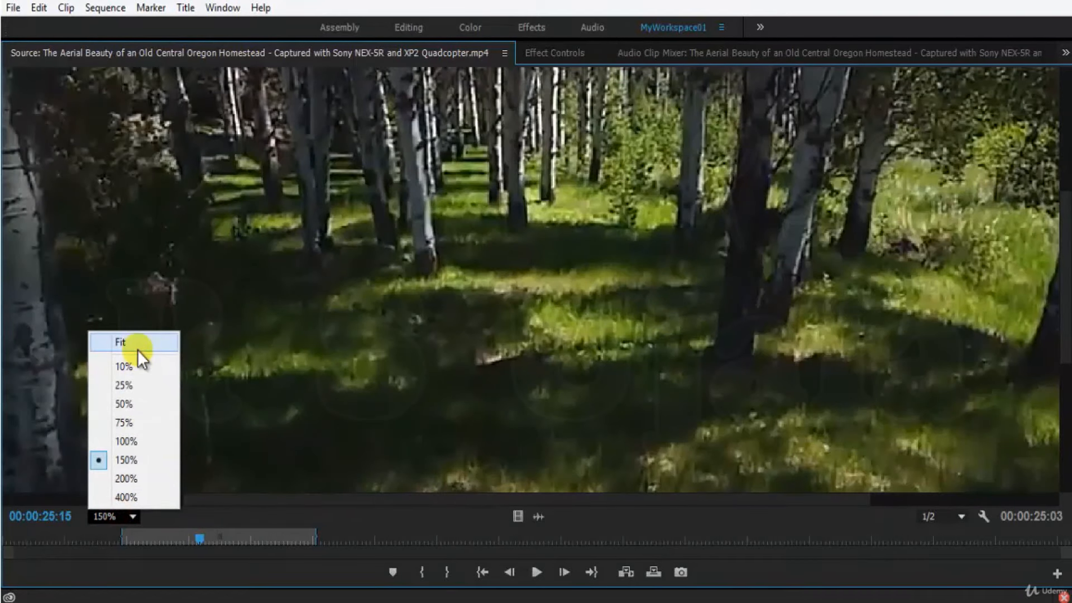
pyautogui.click(137, 349)
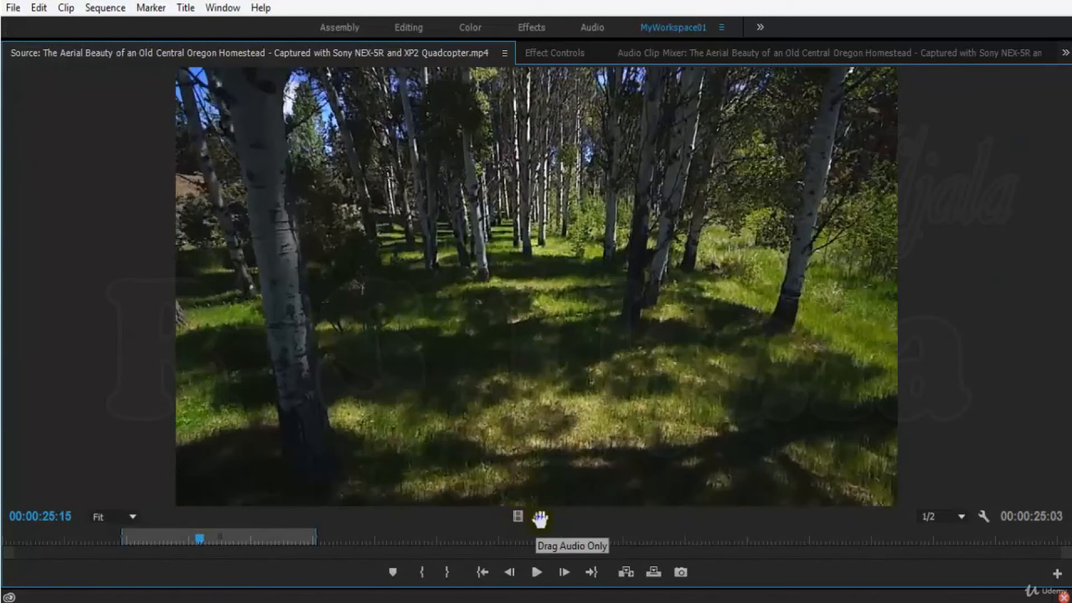
# Display the source clip's audio waveform and play back two short stretches of it
pyautogui.click(540, 520)
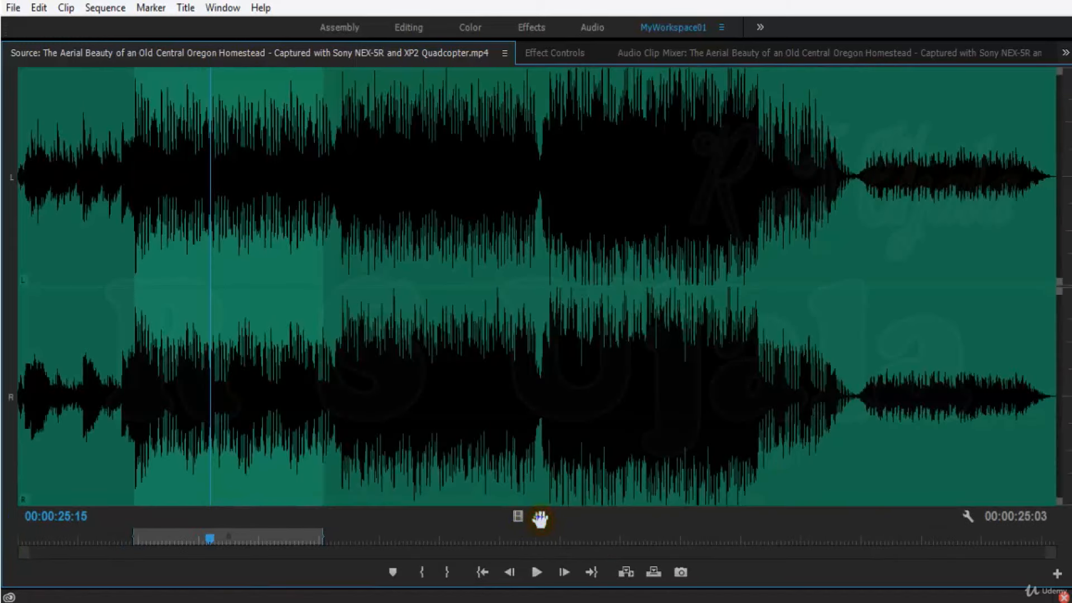
pyautogui.press('space')
pyautogui.press('space')
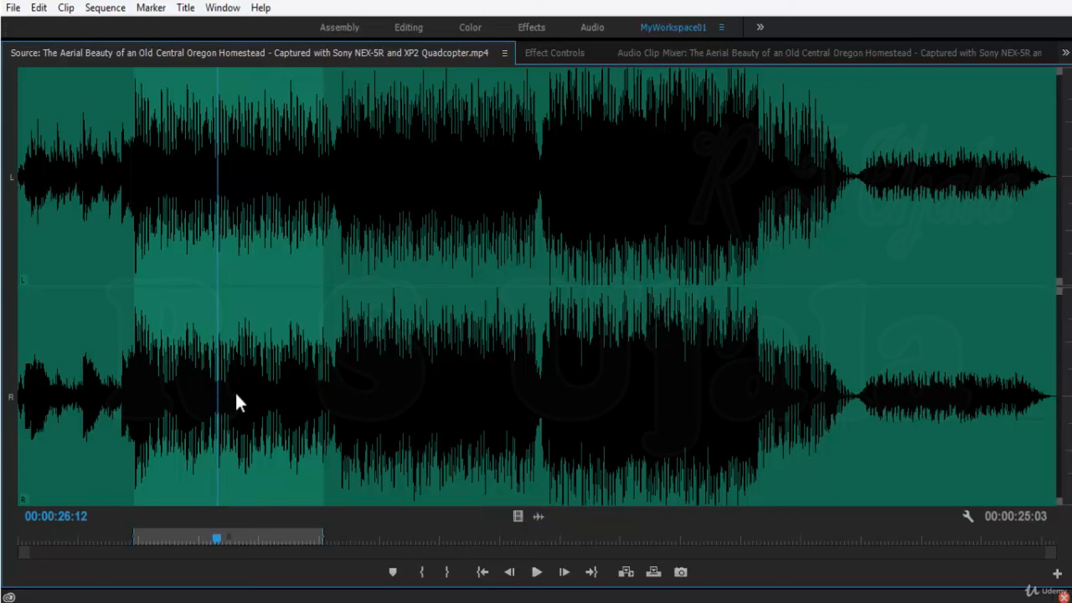
pyautogui.press('space')
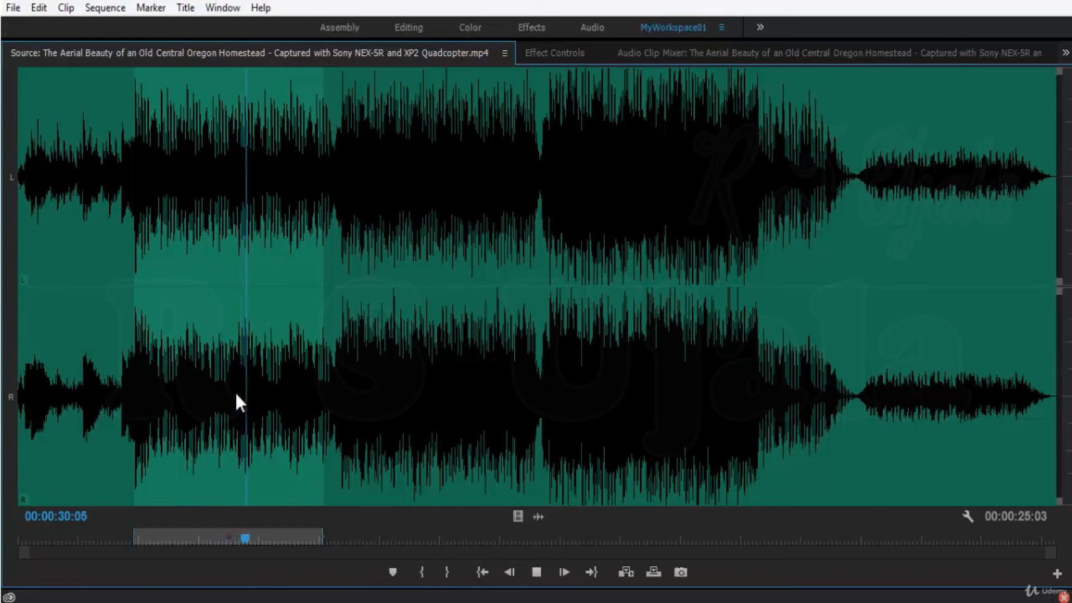
pyautogui.press('space')
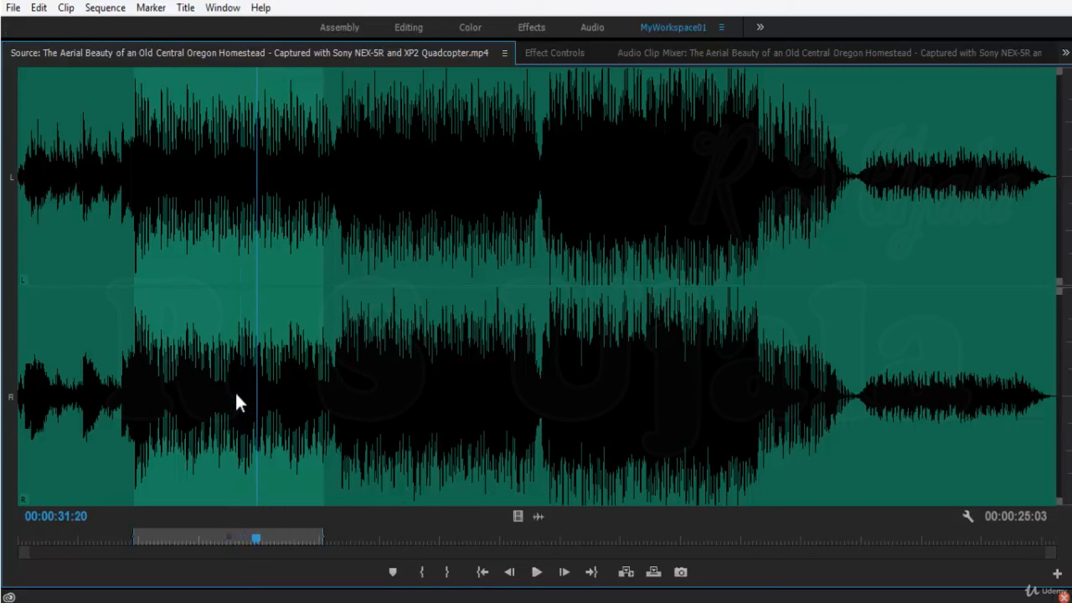
# Switch the Source monitor from the audio waveform to the video picture and play back a short stretch of the clip
pyautogui.click(521, 518)
pyautogui.press('space')
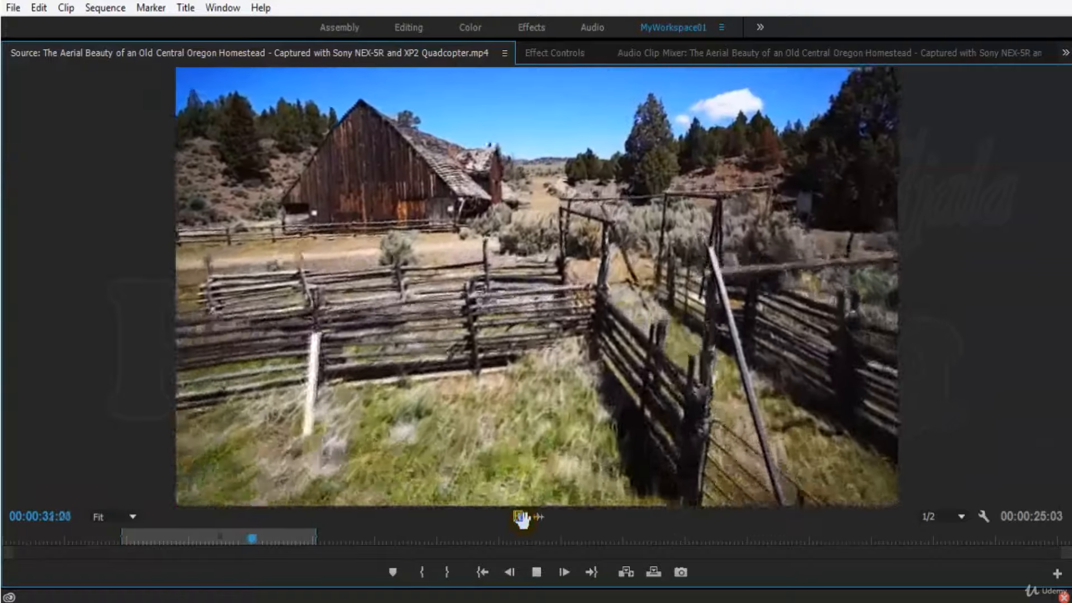
pyautogui.press('space')
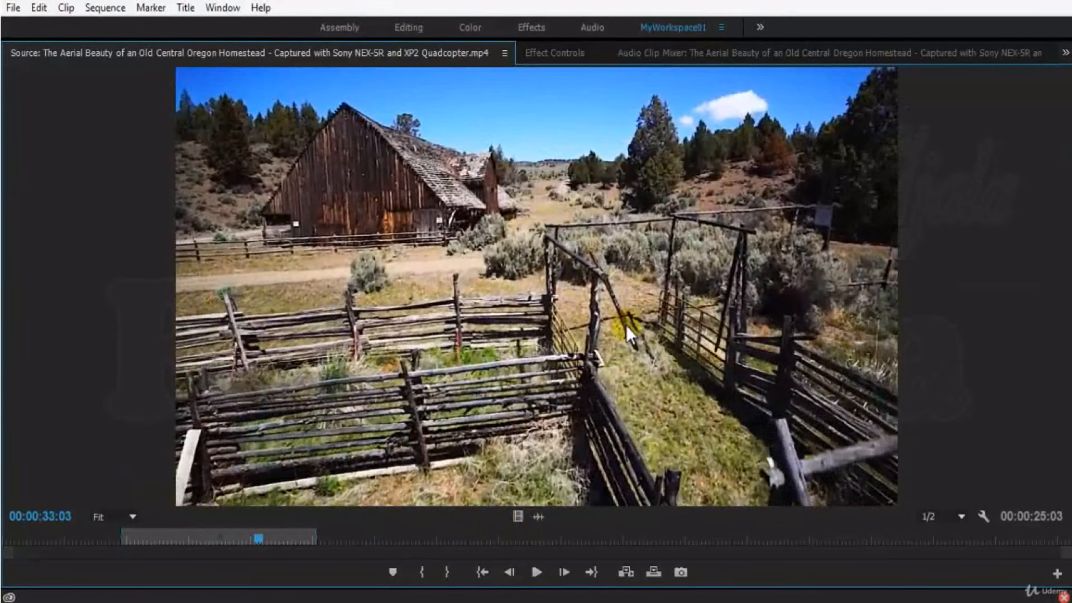
# Try the Source monitor's playback resolution at Full and 1/4, and finish with it set to Full
pyautogui.click(954, 519)
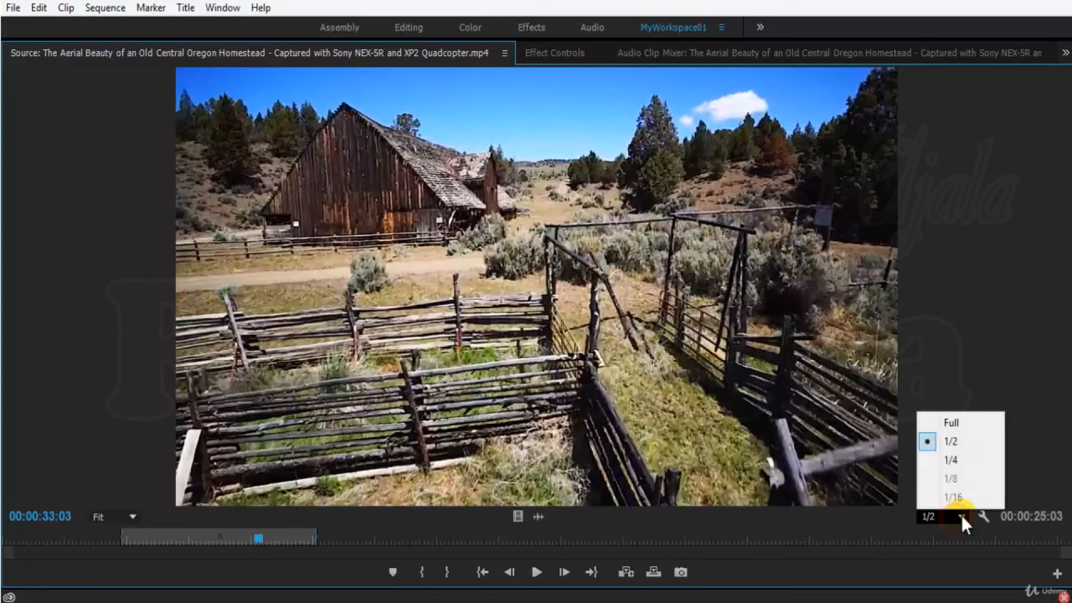
pyautogui.click(986, 420)
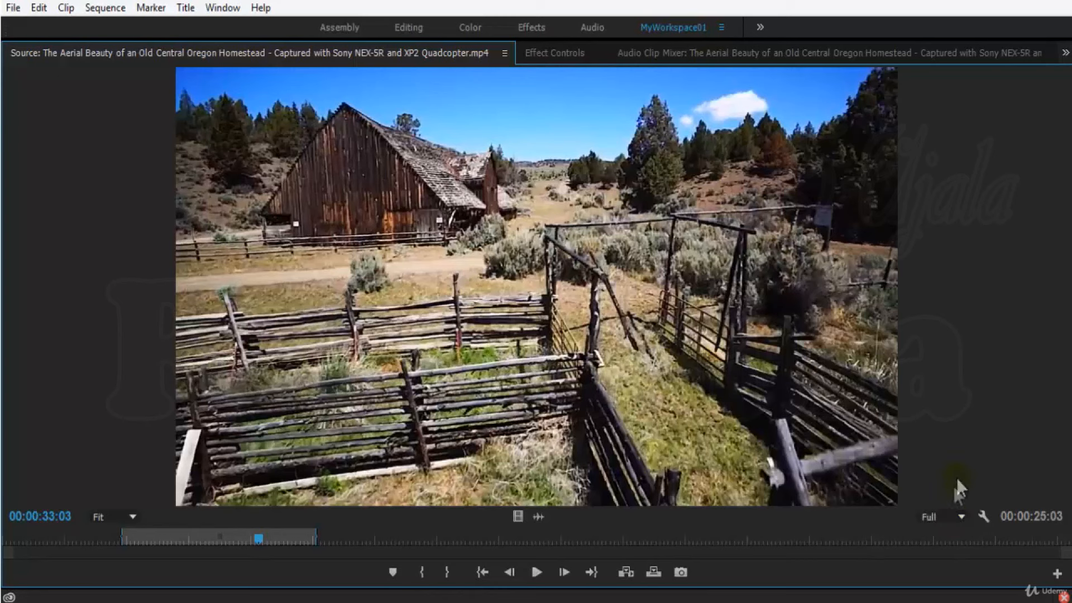
pyautogui.click(950, 517)
pyautogui.click(955, 463)
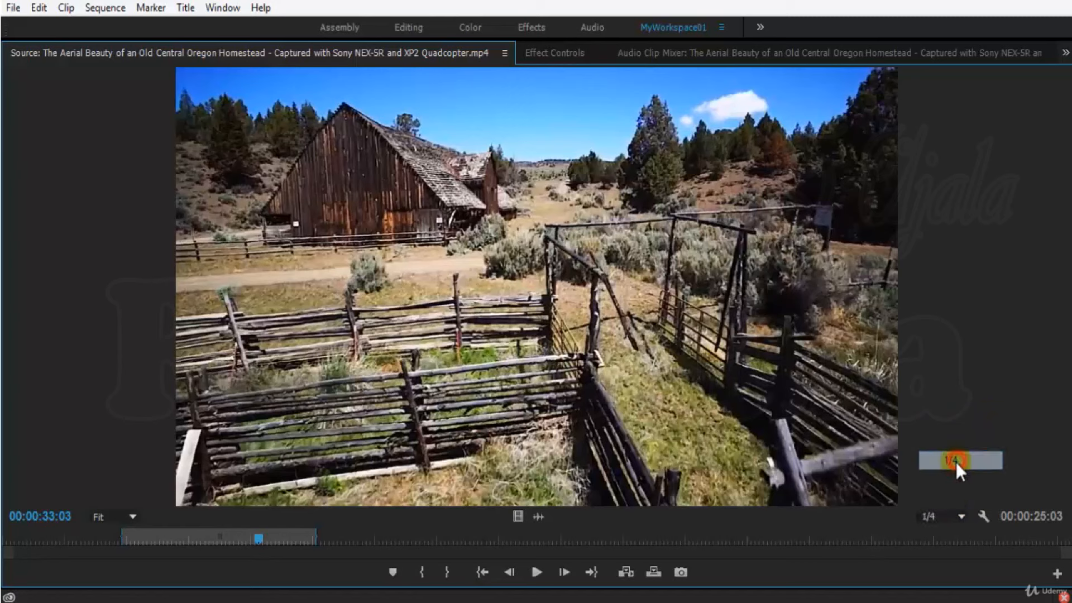
pyautogui.click(951, 510)
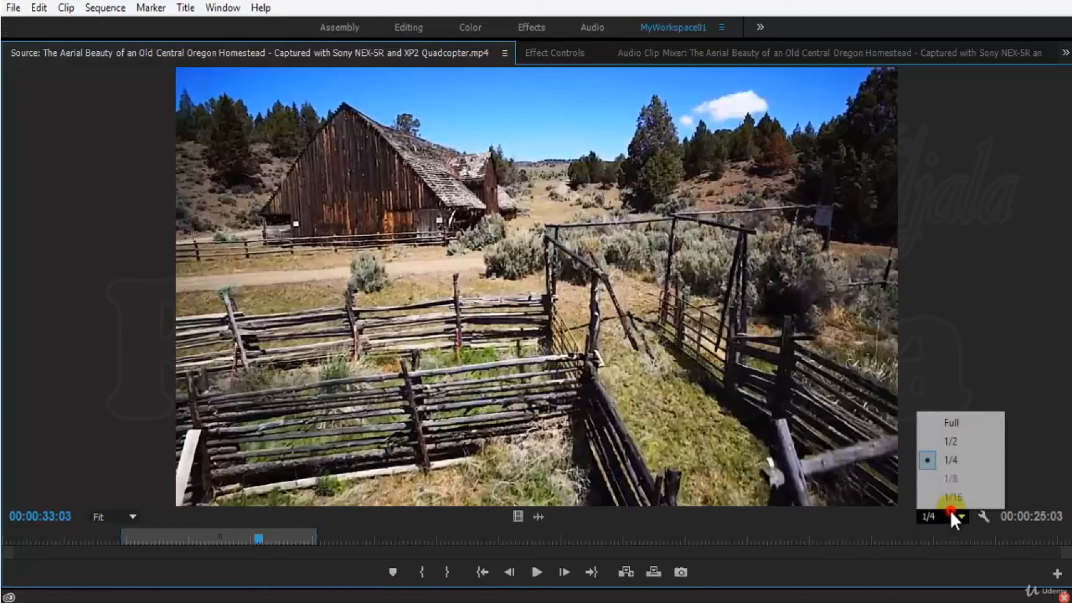
pyautogui.click(969, 425)
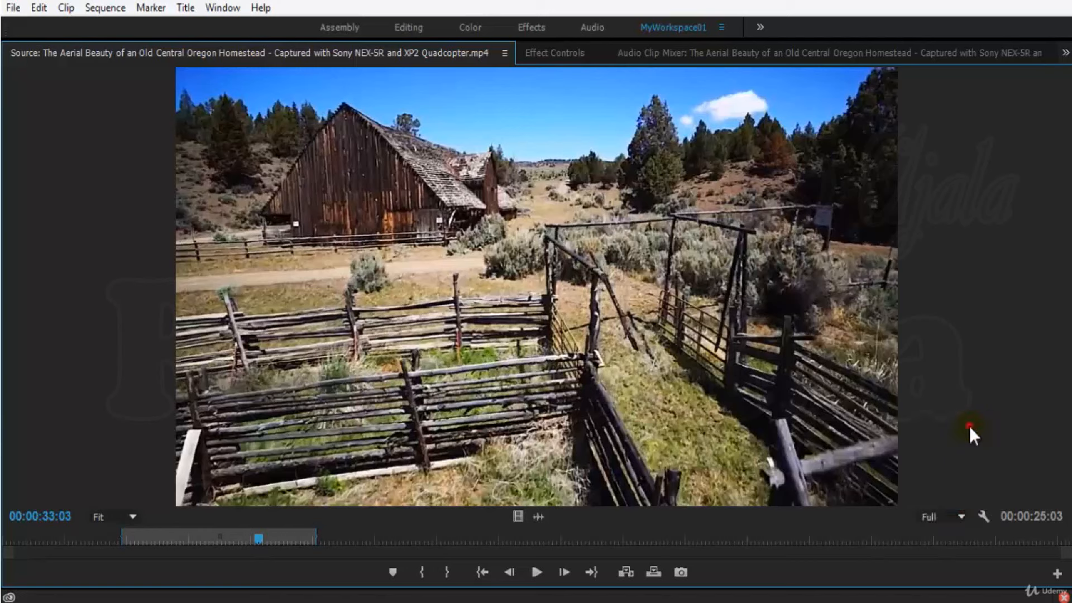
# Restore the Source monitor to its normal size and try the Audio Waveform and Alpha displays before returning to Composite Video
pyautogui.click(984, 517)
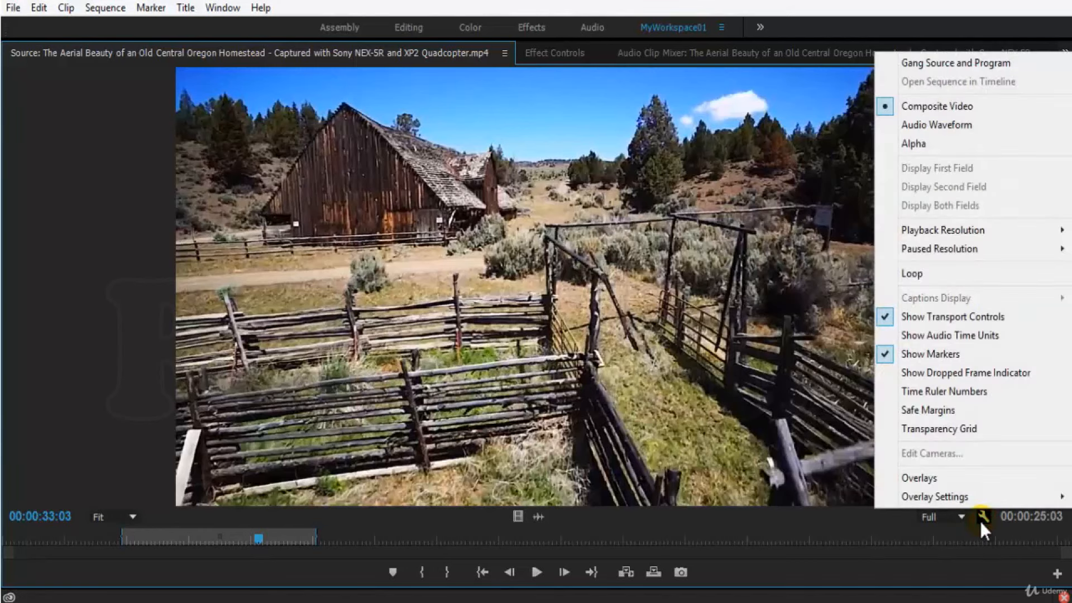
pyautogui.click(940, 62)
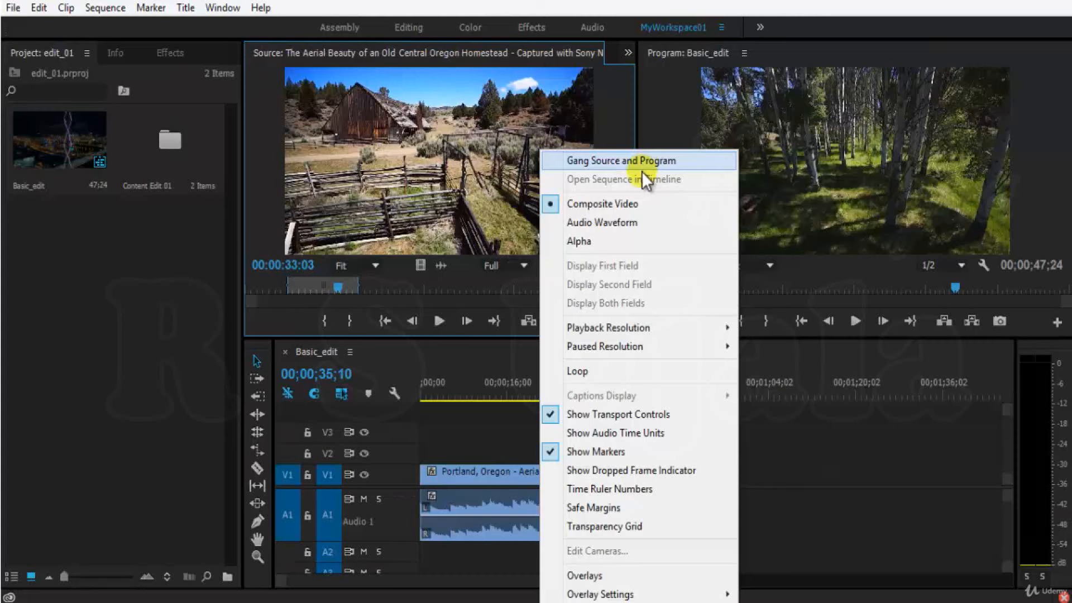
pyautogui.click(649, 222)
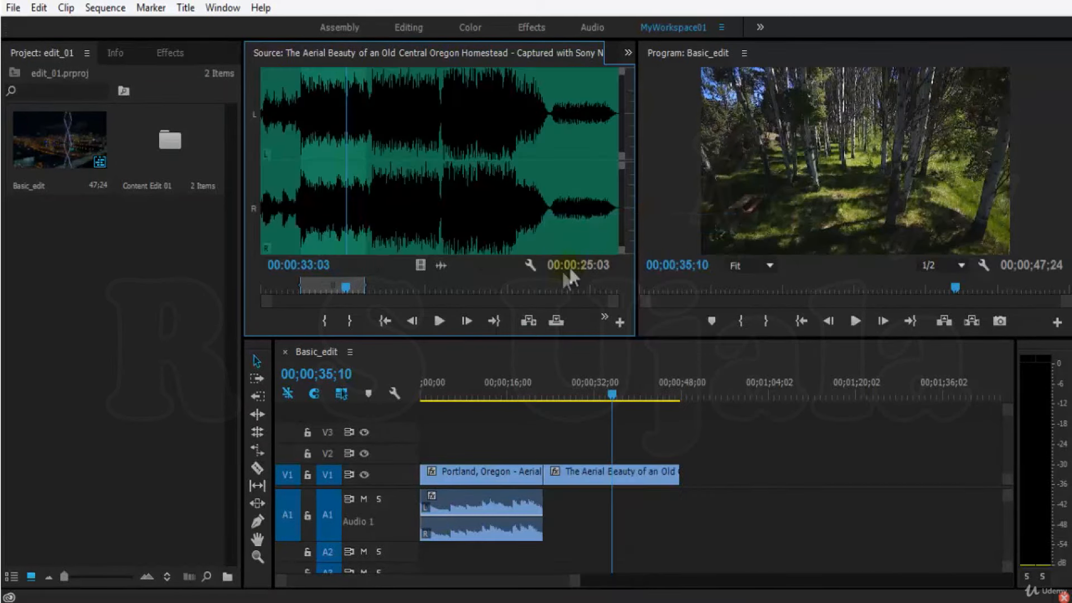
pyautogui.click(529, 264)
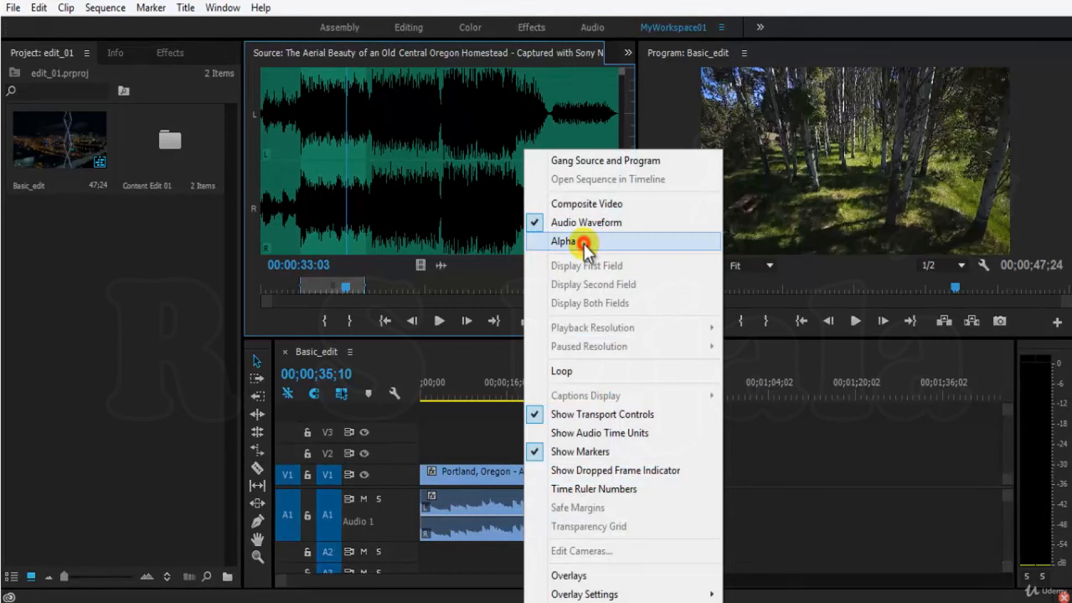
pyautogui.click(584, 243)
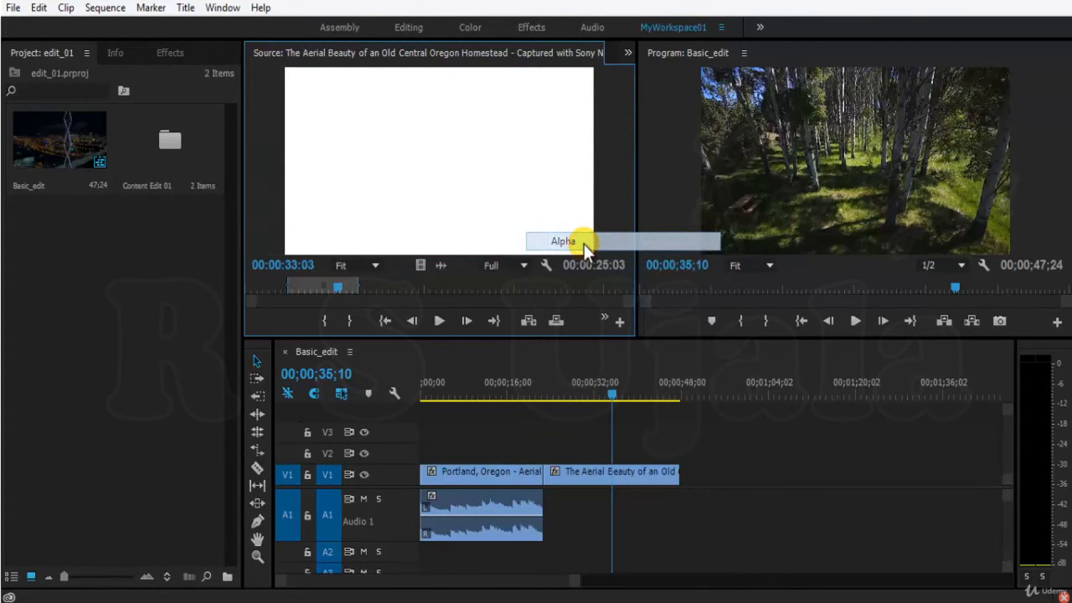
pyautogui.click(545, 267)
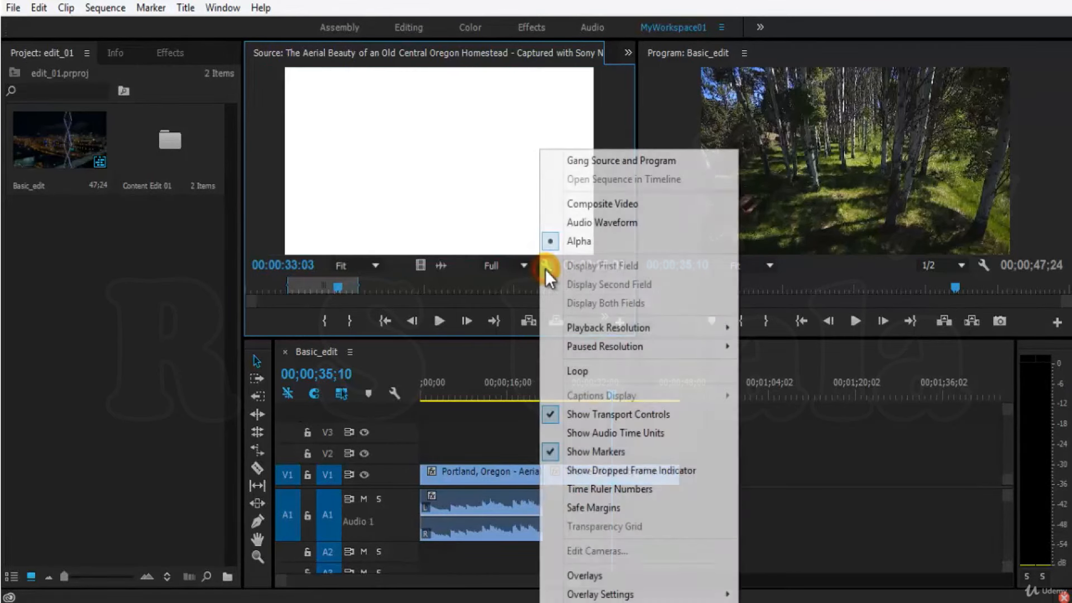
pyautogui.click(634, 203)
# Scrub the source clip to 00:00:26:02 and set the Source monitor's paused resolution to 1/2
pyautogui.moveTo(608, 333)
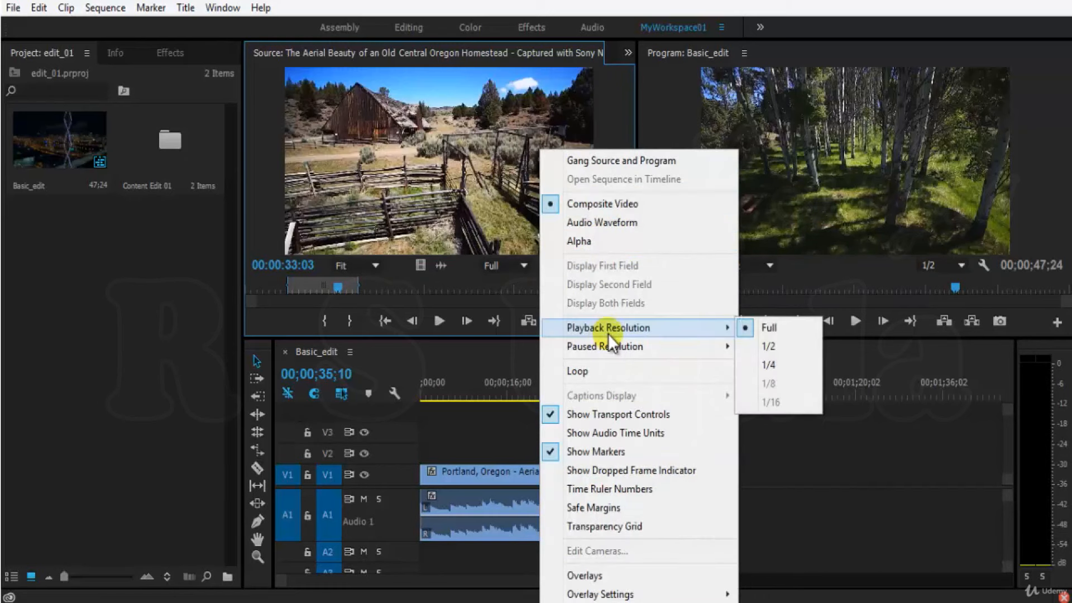
pyautogui.click(496, 287)
pyautogui.moveTo(497, 287); pyautogui.dragTo(464, 286)
pyautogui.click(508, 267)
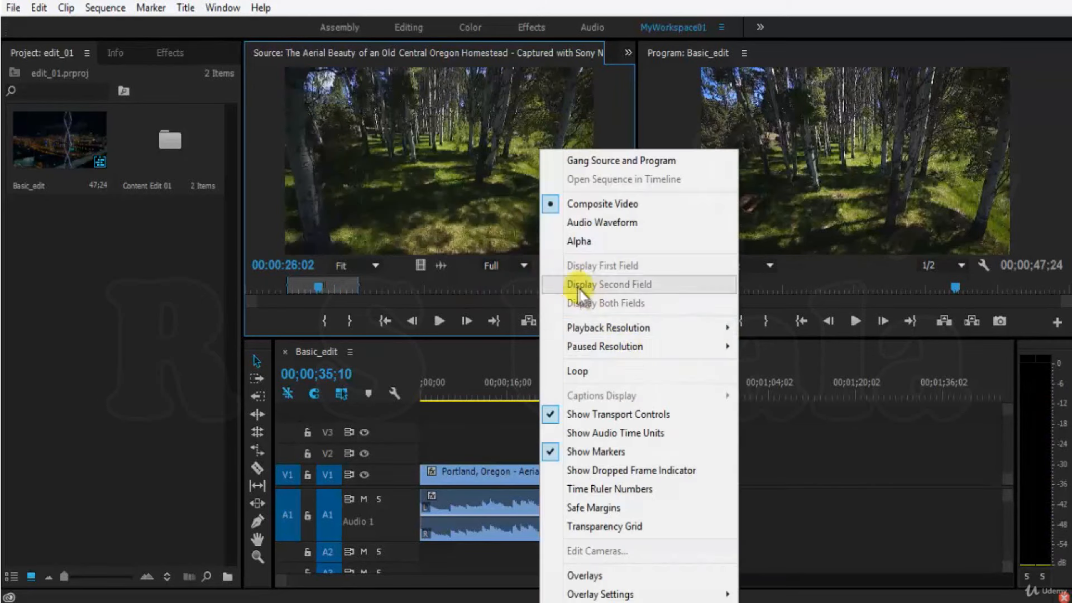
pyautogui.moveTo(666, 349)
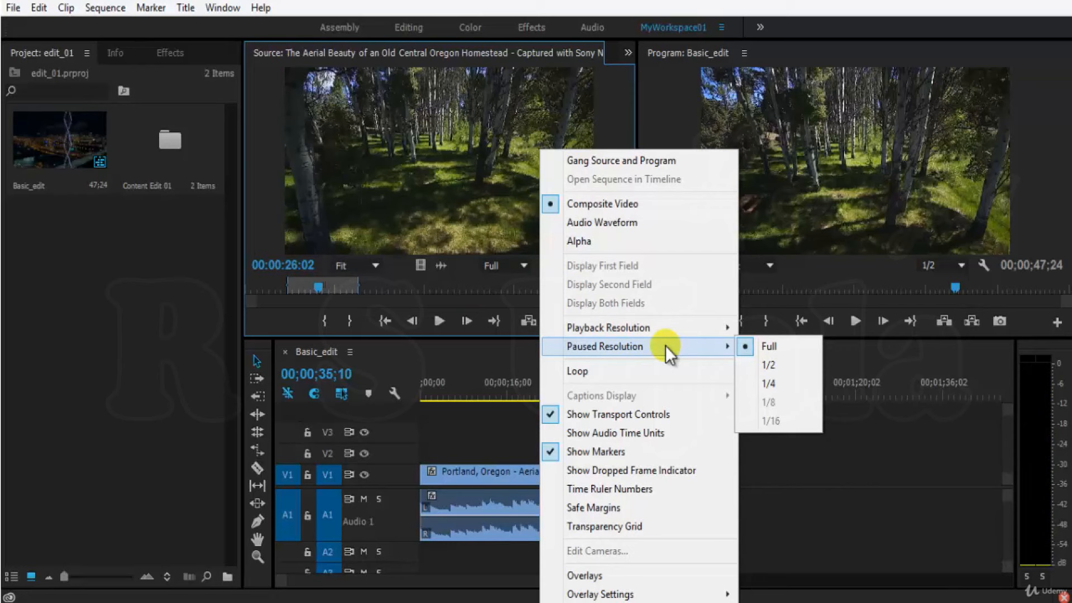
pyautogui.click(791, 365)
# Check the Source monitor's playback resolution choices and play back a short stretch of the clip
pyautogui.click(521, 266)
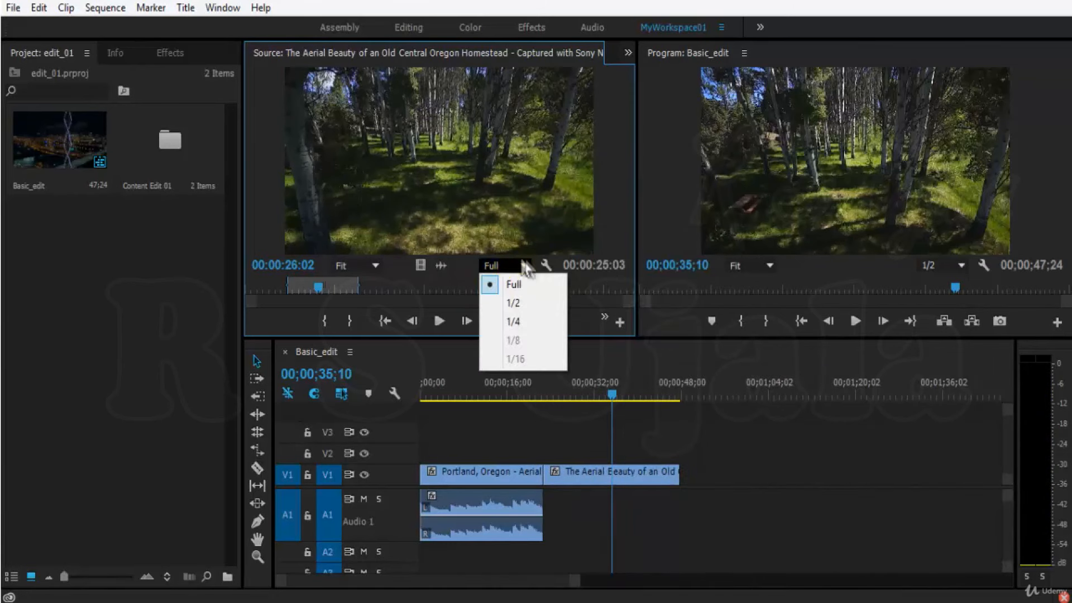
pyautogui.click(503, 269)
pyautogui.click(489, 170)
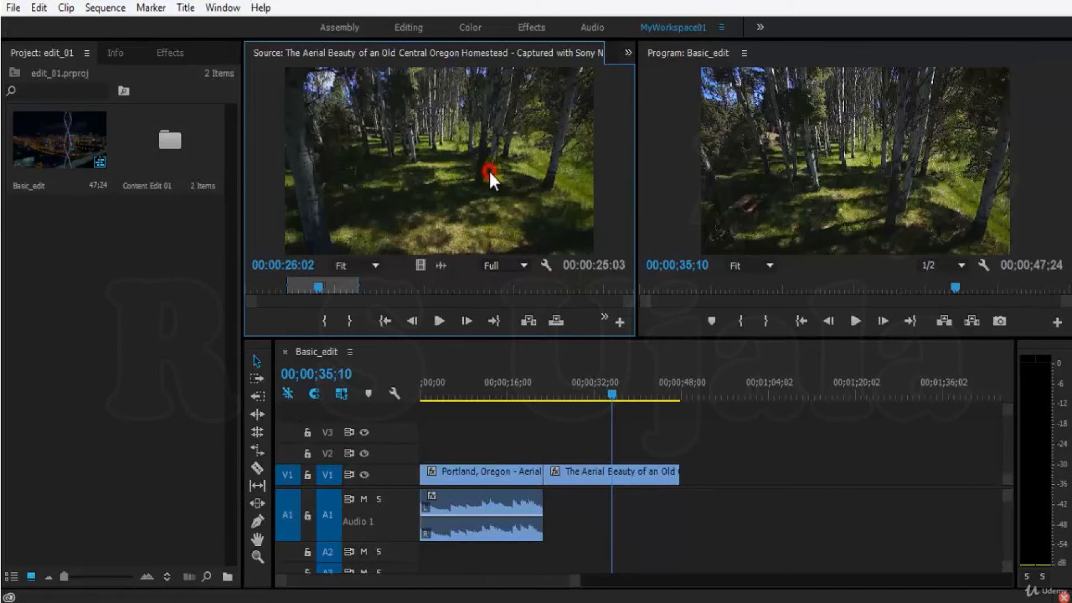
pyautogui.press('space')
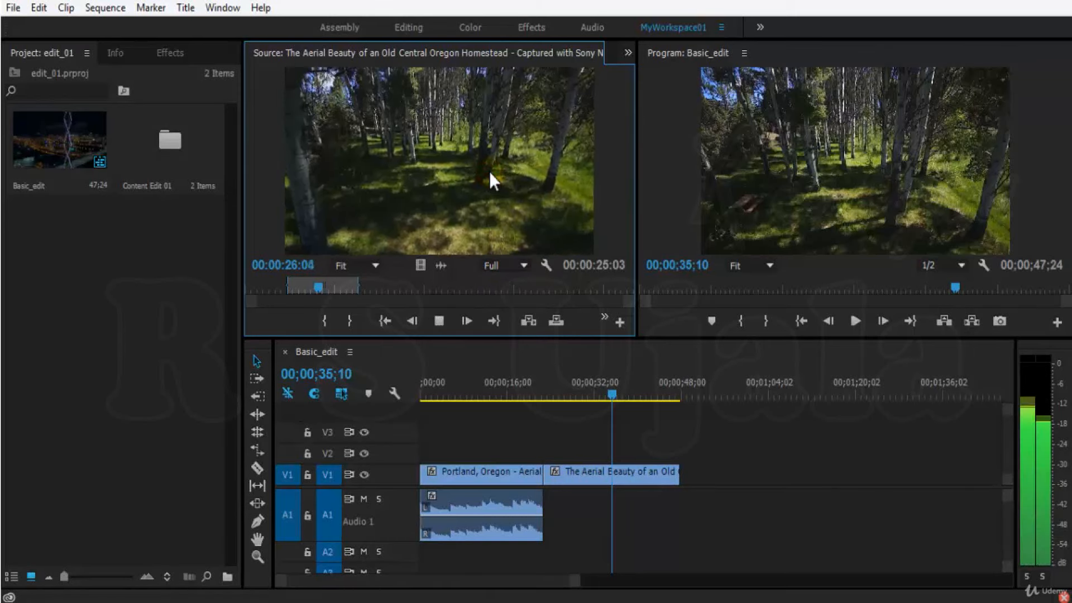
pyautogui.click(518, 267)
# Check the paused resolution setting and enable Loop playback for the Source monitor
pyautogui.click(547, 266)
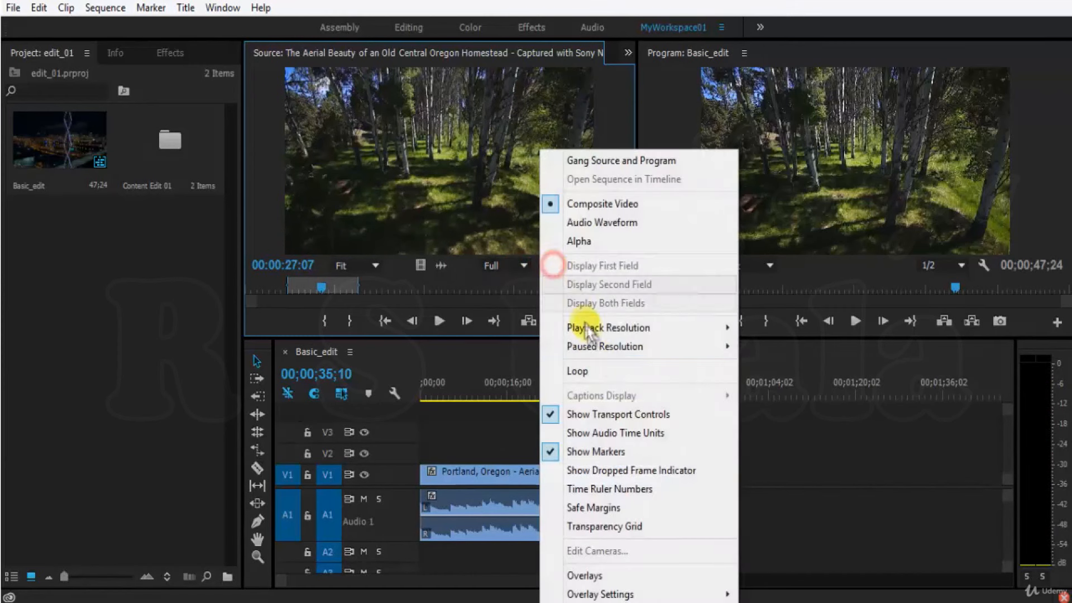
pyautogui.click(612, 345)
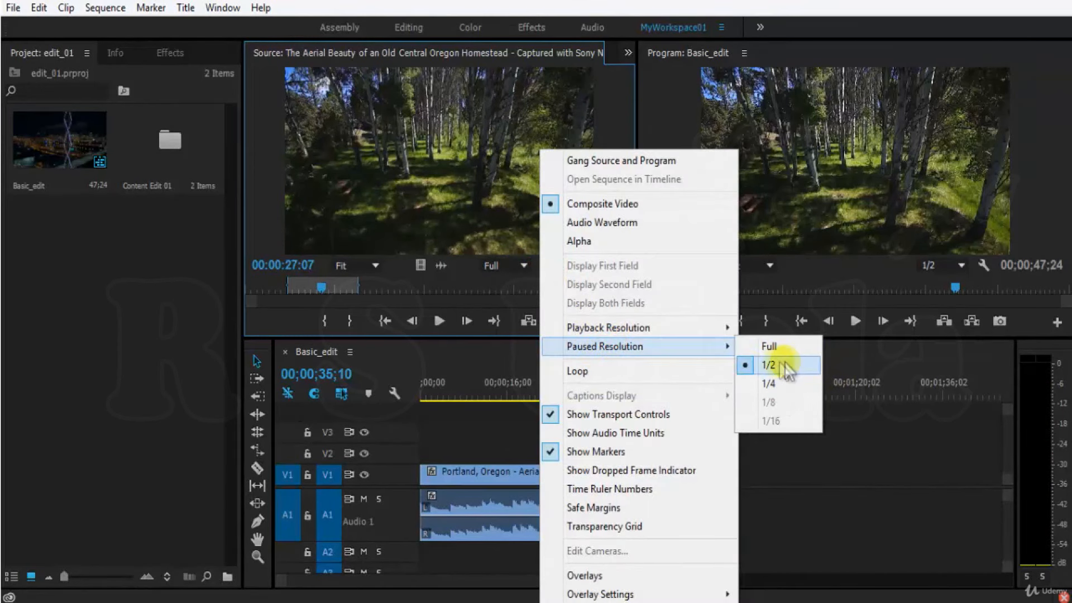
pyautogui.click(672, 372)
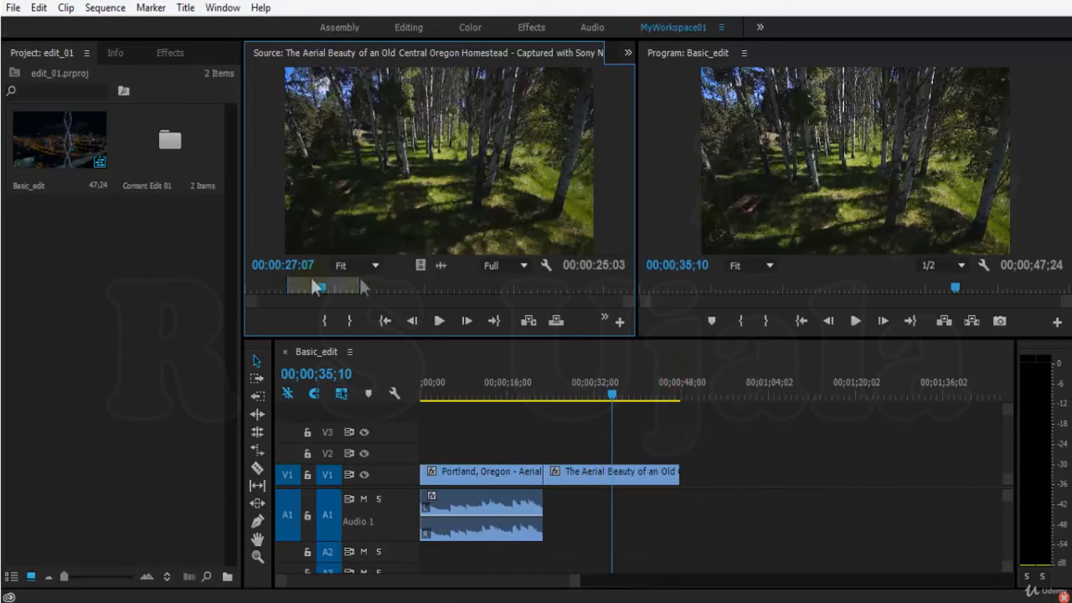
pyautogui.click(545, 265)
pyautogui.click(396, 215)
# Play the source clip several times from just before the Out point to test the looped playback
pyautogui.press('space')
pyautogui.moveTo(319, 287); pyautogui.dragTo(352, 287)
pyautogui.press('space')
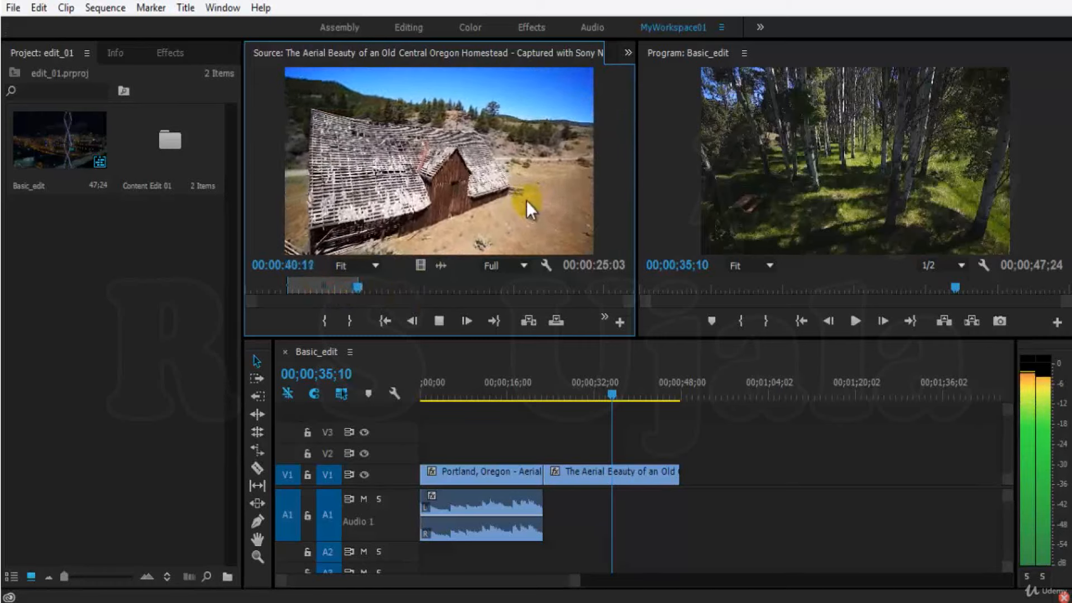
pyautogui.click(350, 289)
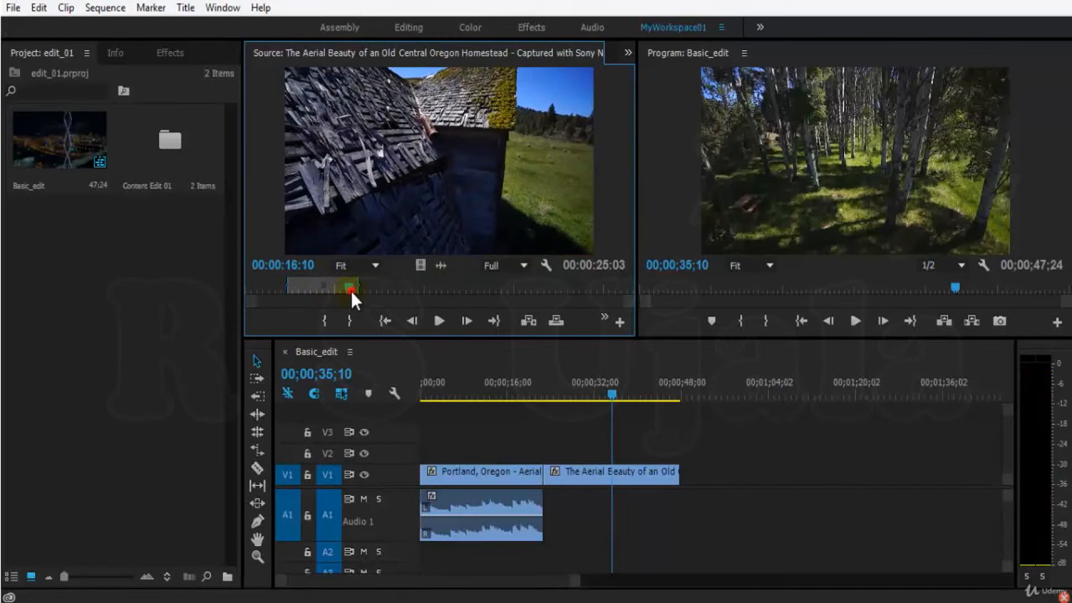
pyautogui.press('space')
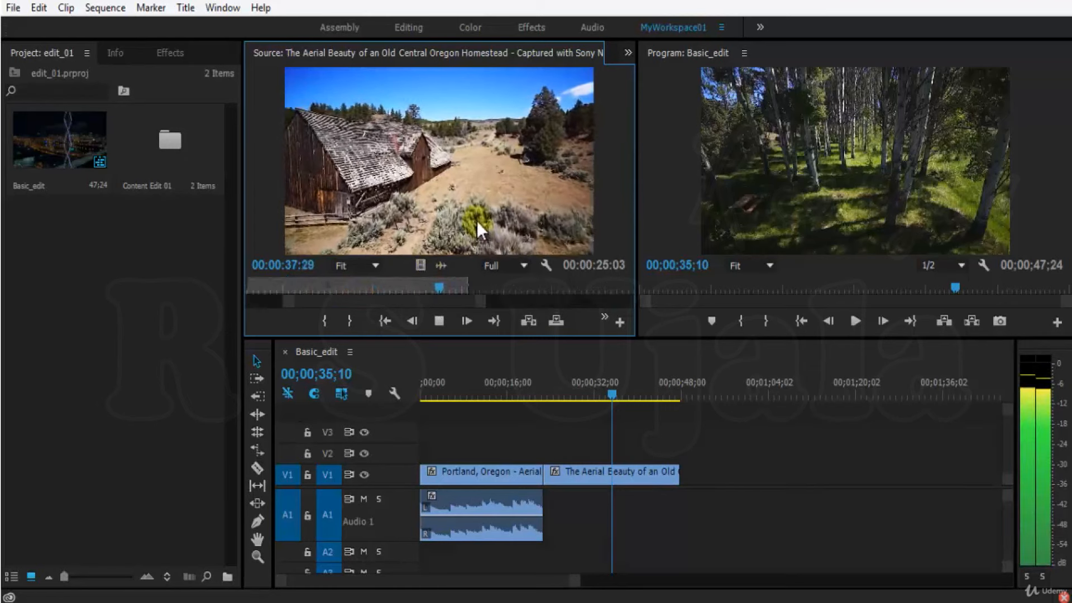
pyautogui.press('space')
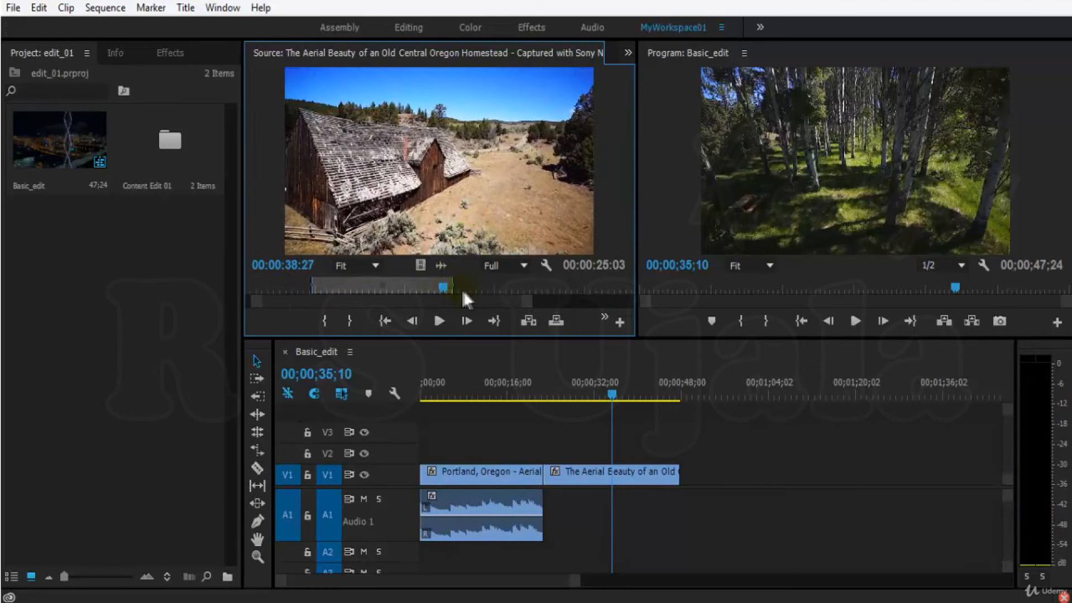
pyautogui.press('space')
pyautogui.press('space')
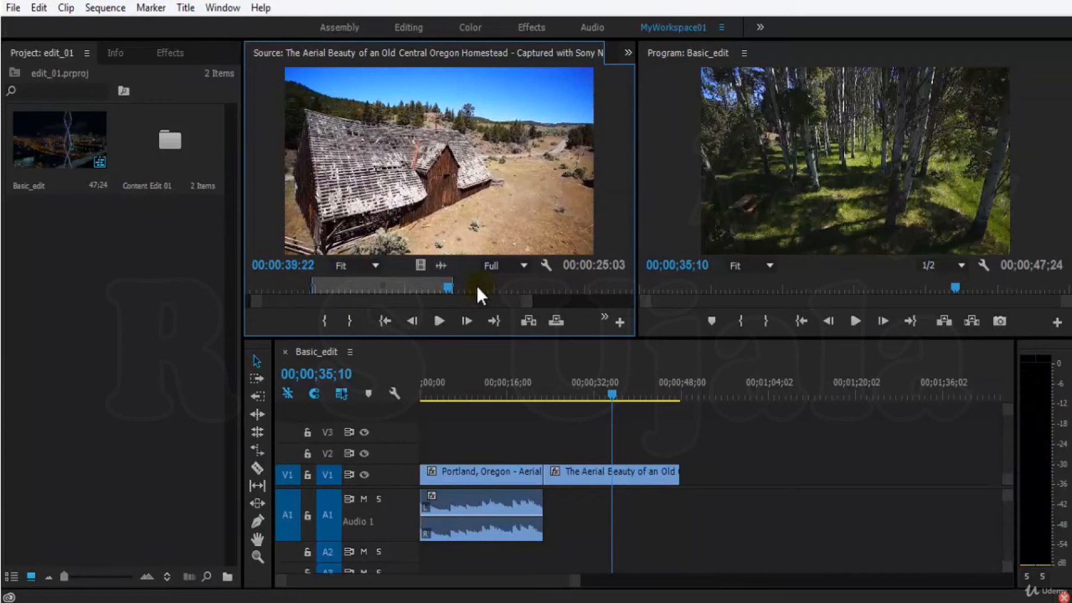
pyautogui.press('space')
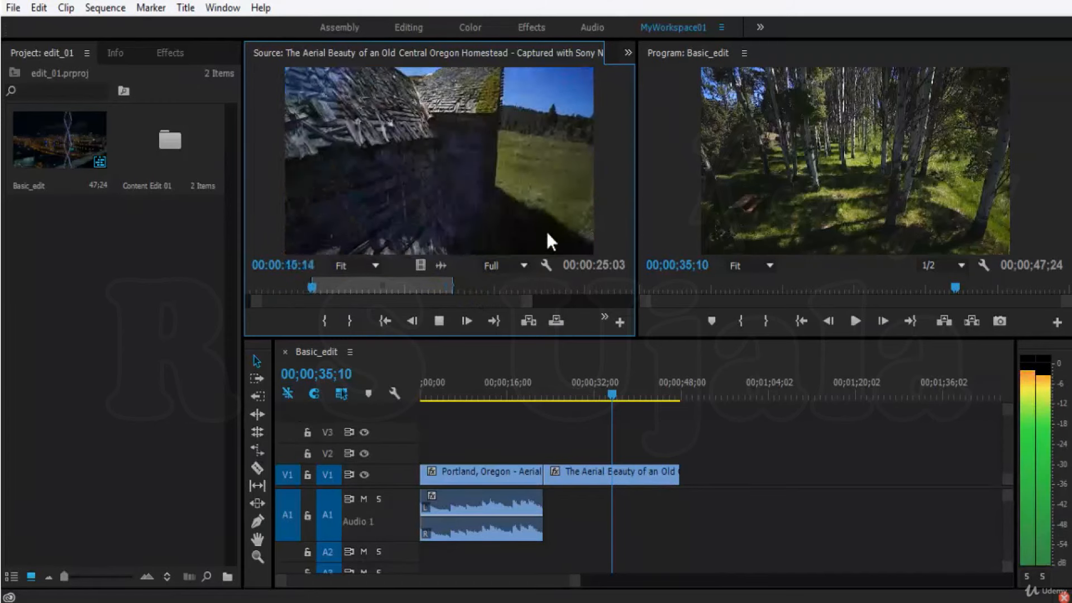
# Turn off Loop playback in the Source monitor
pyautogui.click(546, 265)
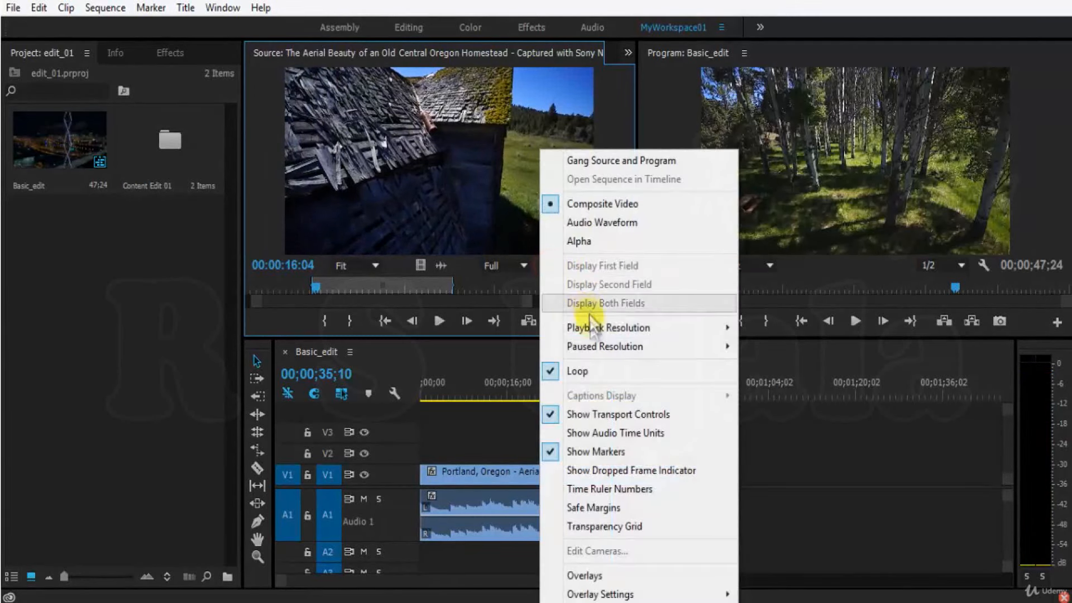
pyautogui.click(608, 373)
pyautogui.click(540, 265)
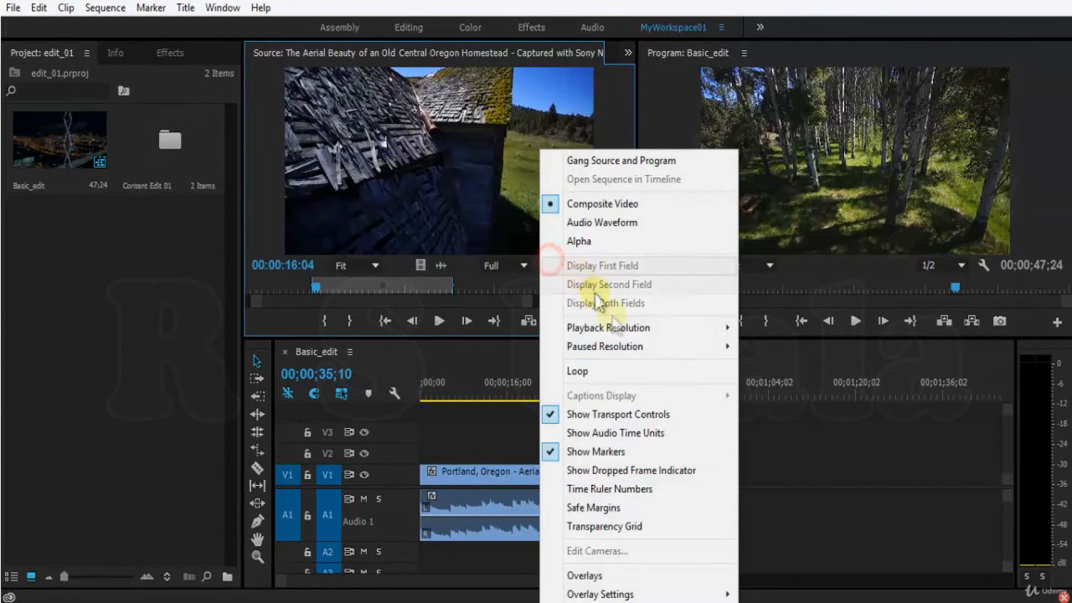
pyautogui.click(679, 410)
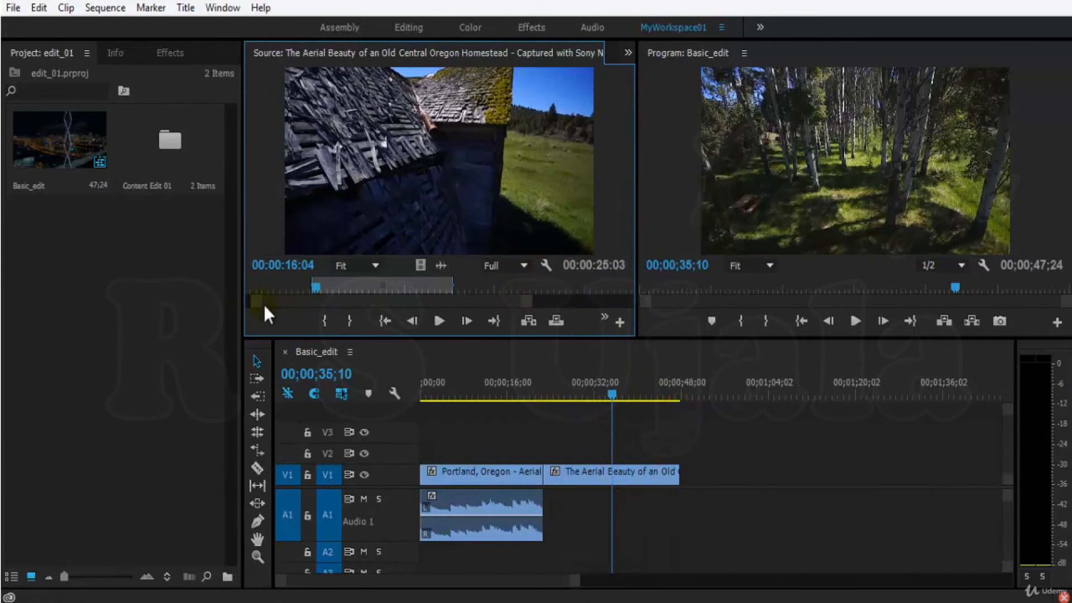
# Move the source clip's playhead to 00:00:24:18 and display the safe margins over the Source monitor picture
pyautogui.moveTo(528, 304); pyautogui.dragTo(593, 296)
pyautogui.click(545, 264)
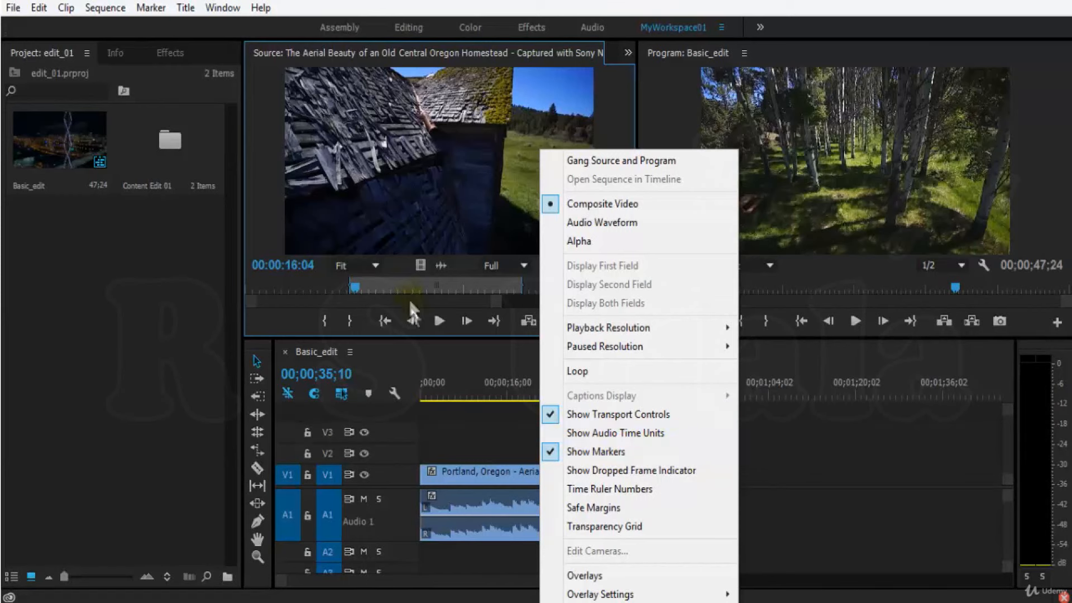
pyautogui.click(383, 286)
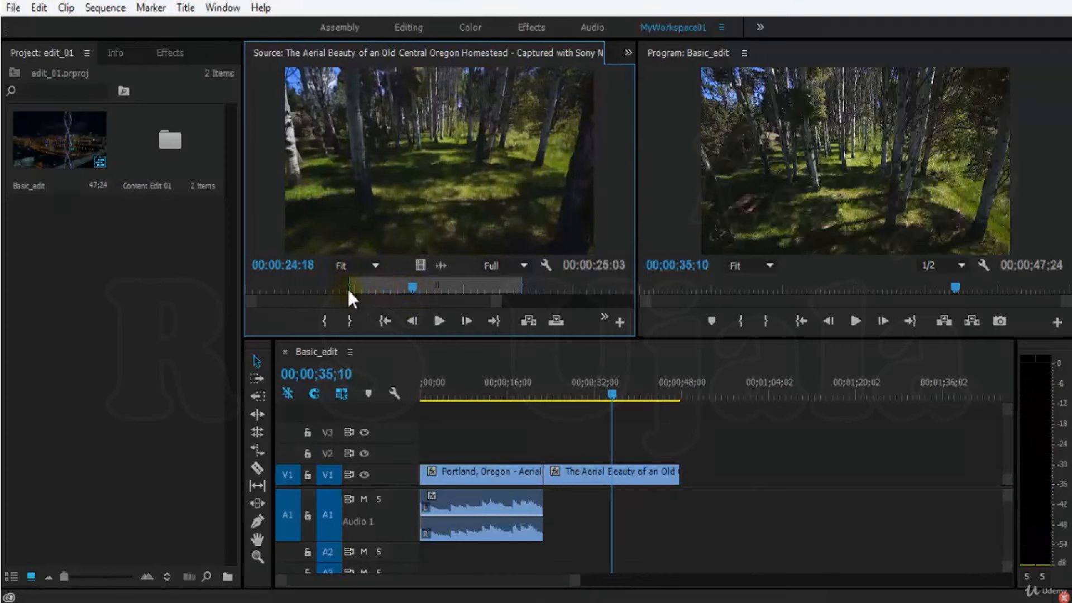
pyautogui.click(546, 265)
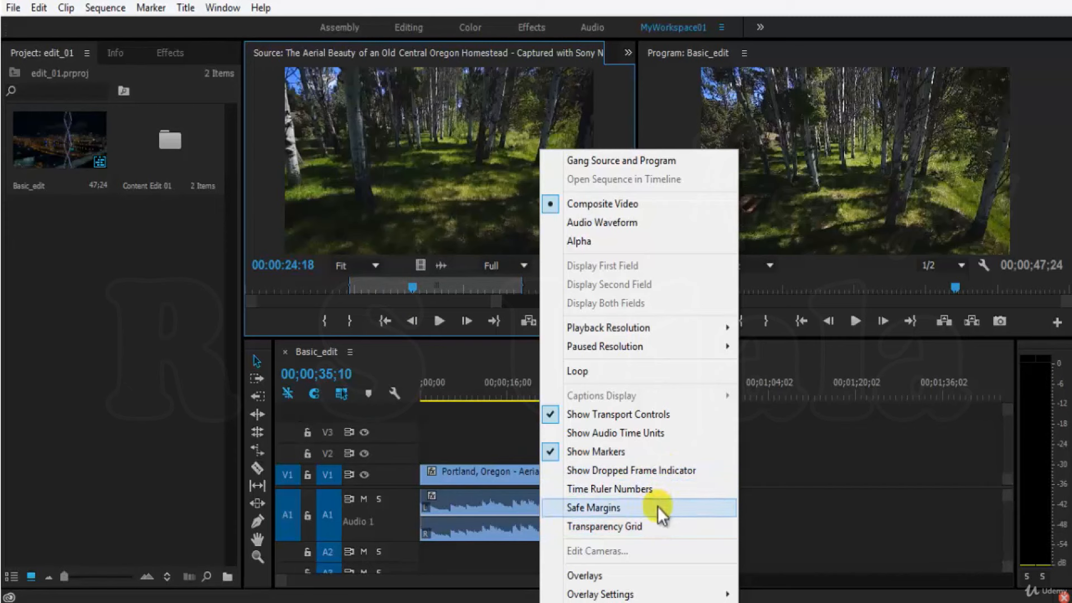
pyautogui.click(639, 507)
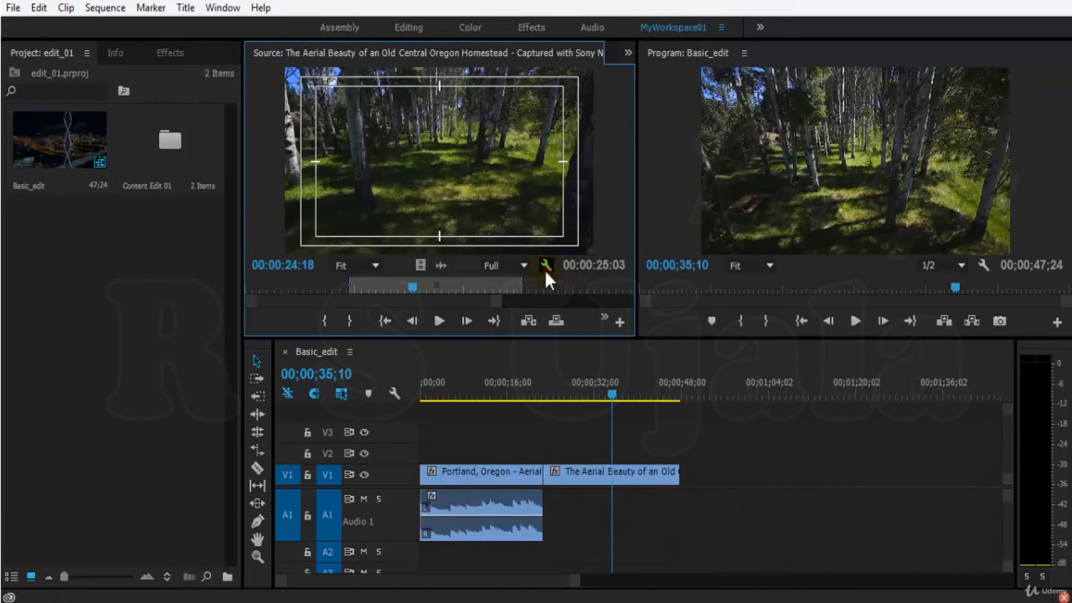
# Hide the safe margins over the Source monitor picture and look through the monitor's overlay settings
pyautogui.click(545, 266)
pyautogui.click(625, 508)
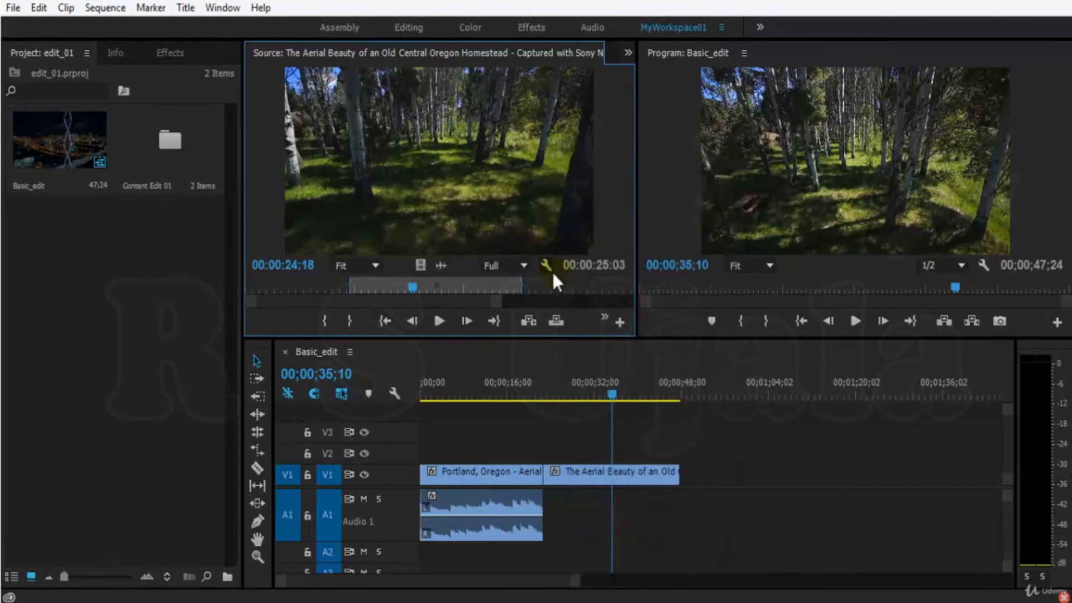
pyautogui.click(552, 272)
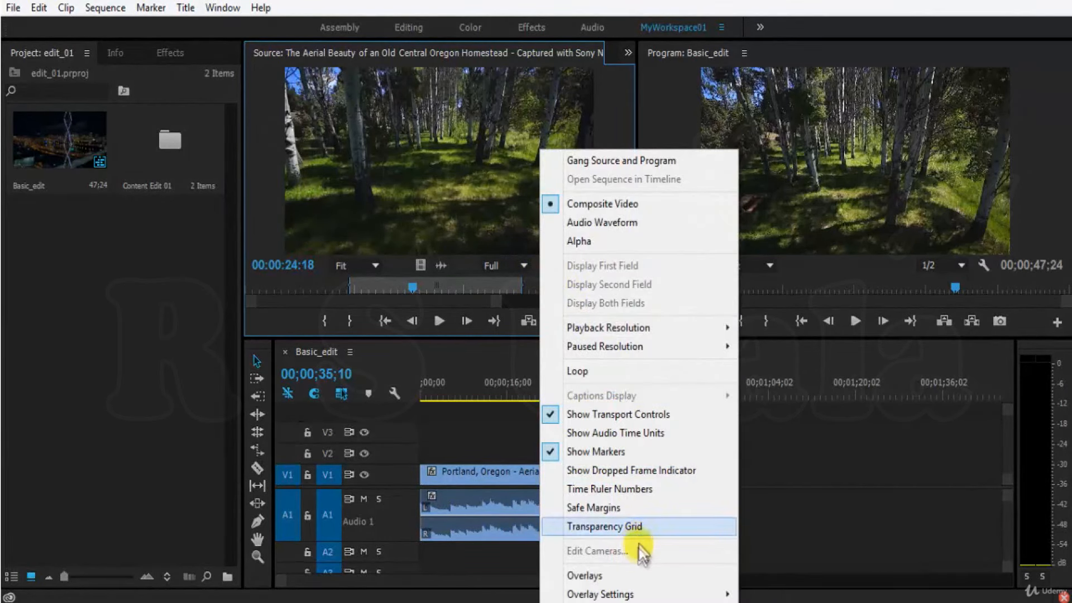
pyautogui.moveTo(670, 594)
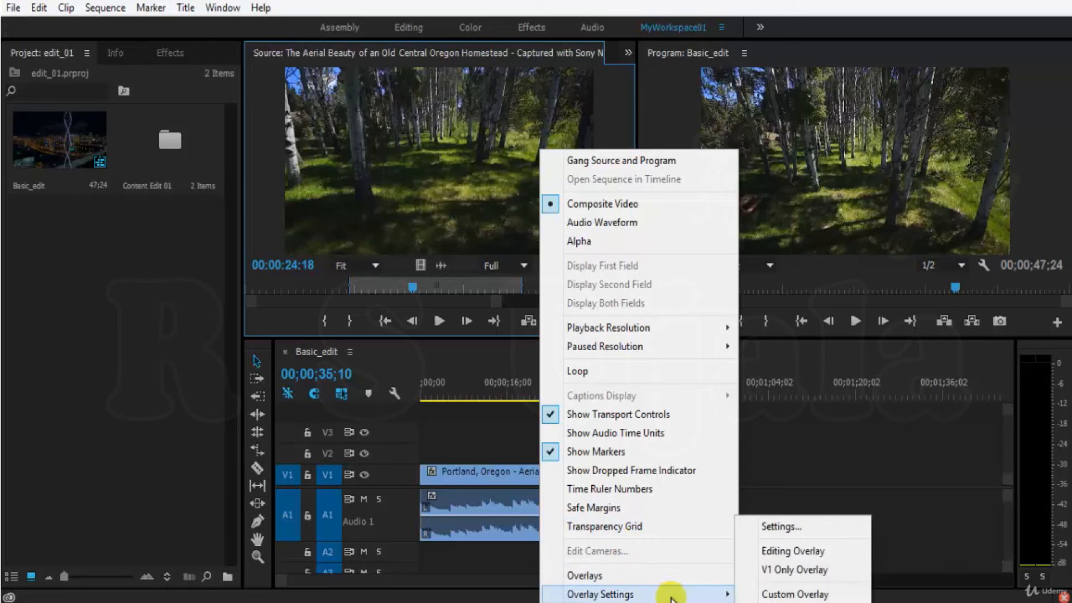
pyautogui.click(469, 105)
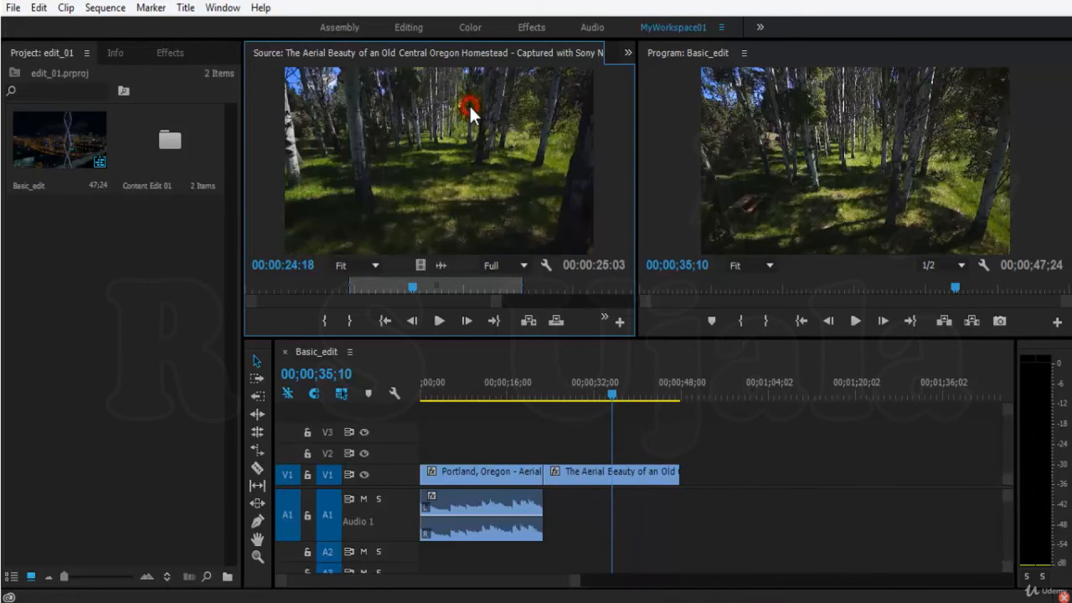
# Save the project and play the source clip briefly from 00:00:33:21
pyautogui.hotkey('ctrl', 's')
pyautogui.moveTo(414, 287); pyautogui.dragTo(474, 287)
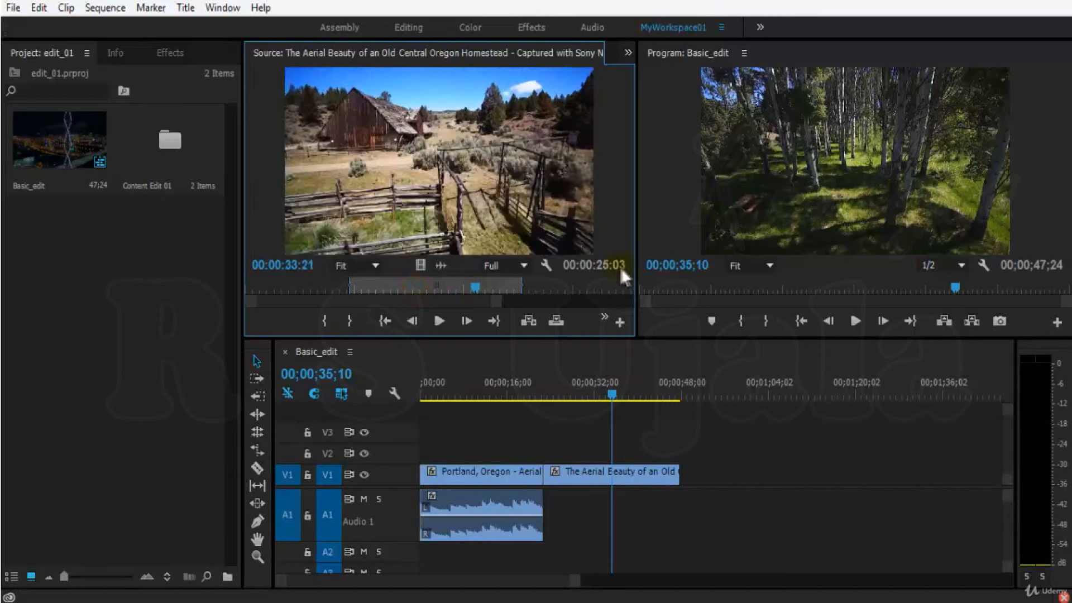
pyautogui.press('space')
pyautogui.press('space')
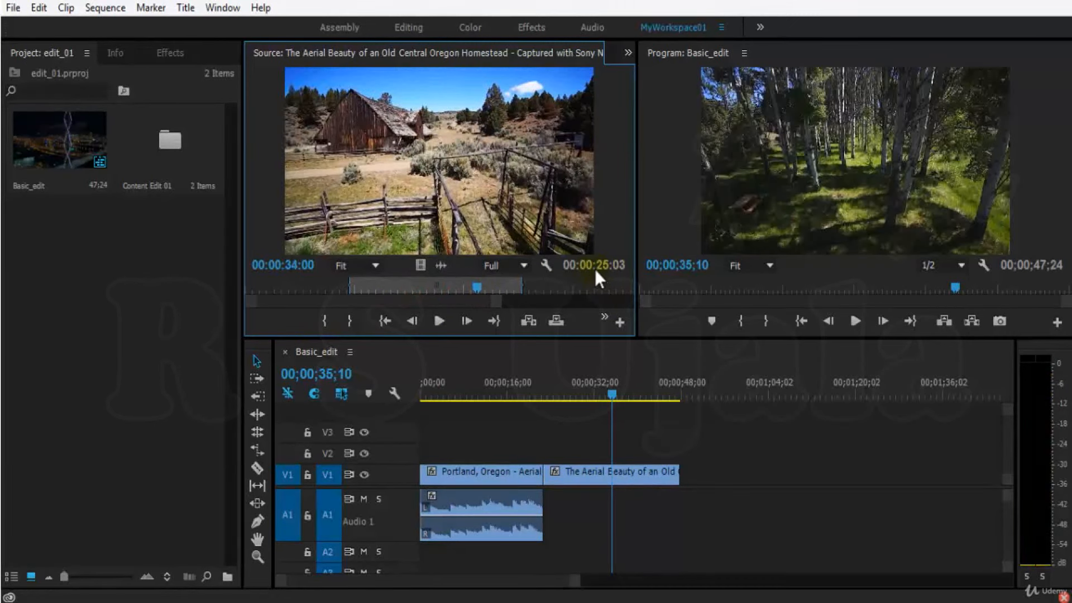
# Try marking a new In point at 00:00:21:17 in the source clip, and undo it
pyautogui.click(605, 299)
pyautogui.moveTo(341, 302); pyautogui.dragTo(249, 305)
pyautogui.click(345, 287)
pyautogui.click(329, 327)
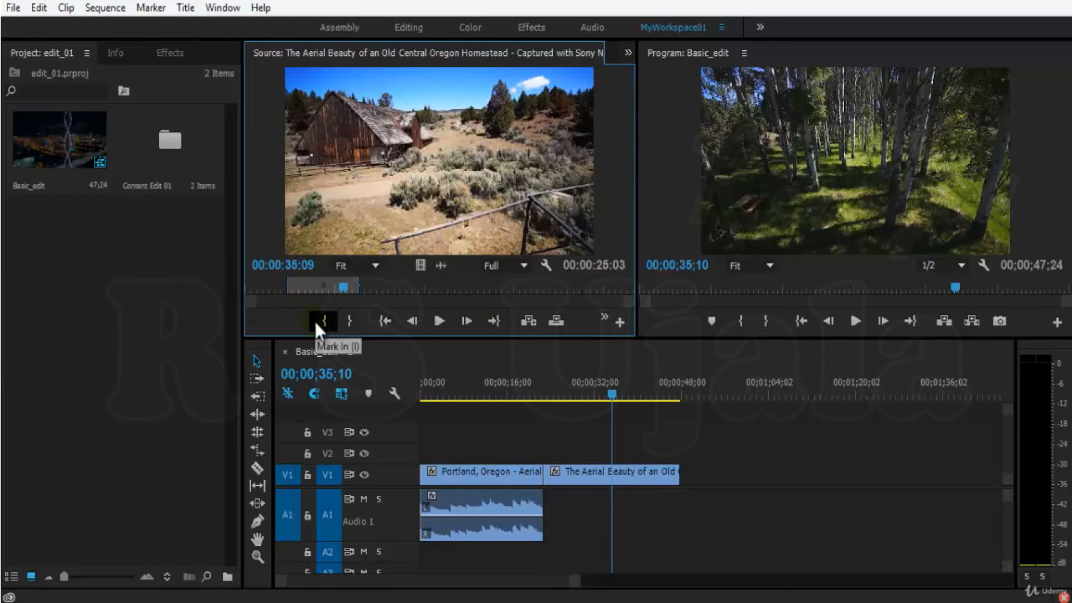
pyautogui.moveTo(340, 286); pyautogui.dragTo(305, 288)
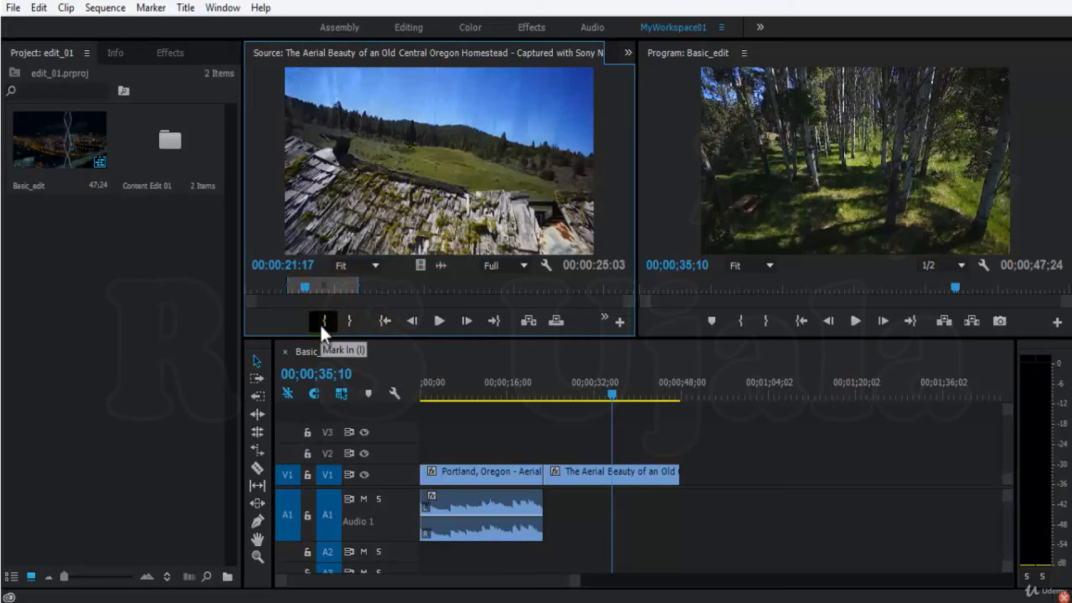
pyautogui.click(322, 326)
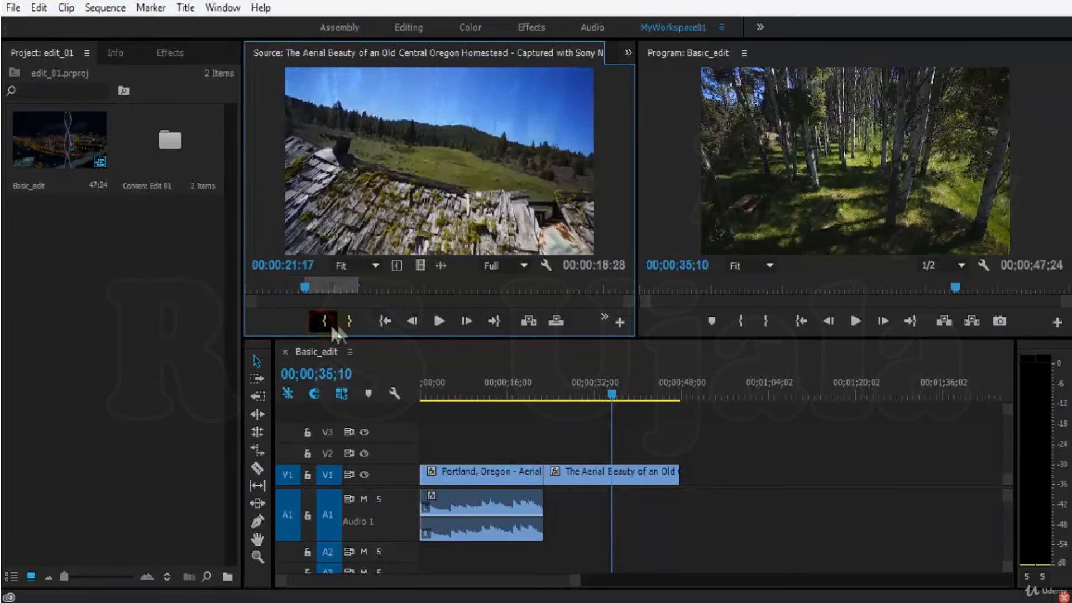
pyautogui.hotkey('ctrl', 'z')
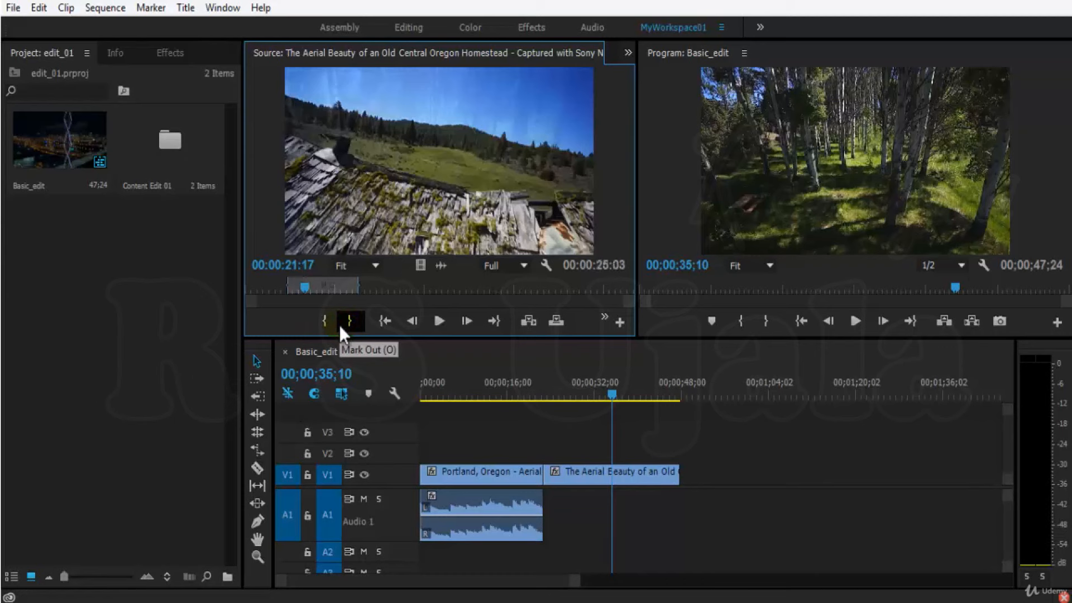
# Move the source playhead to 00:00:29:21, and jump it to the In point and on to the Out point
pyautogui.click(300, 283)
pyautogui.moveTo(304, 282); pyautogui.dragTo(327, 286)
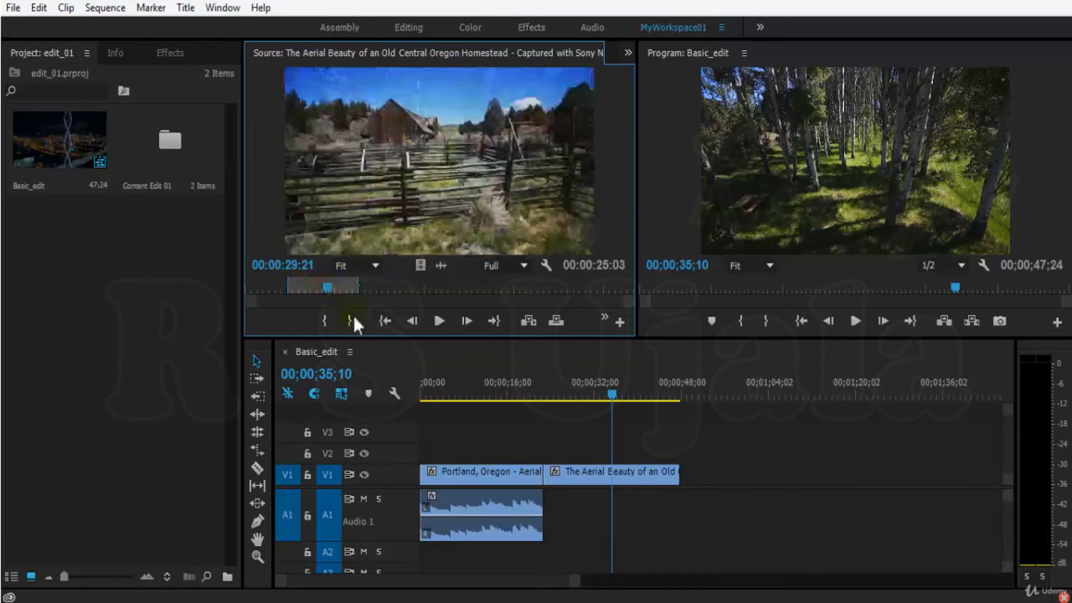
pyautogui.click(385, 321)
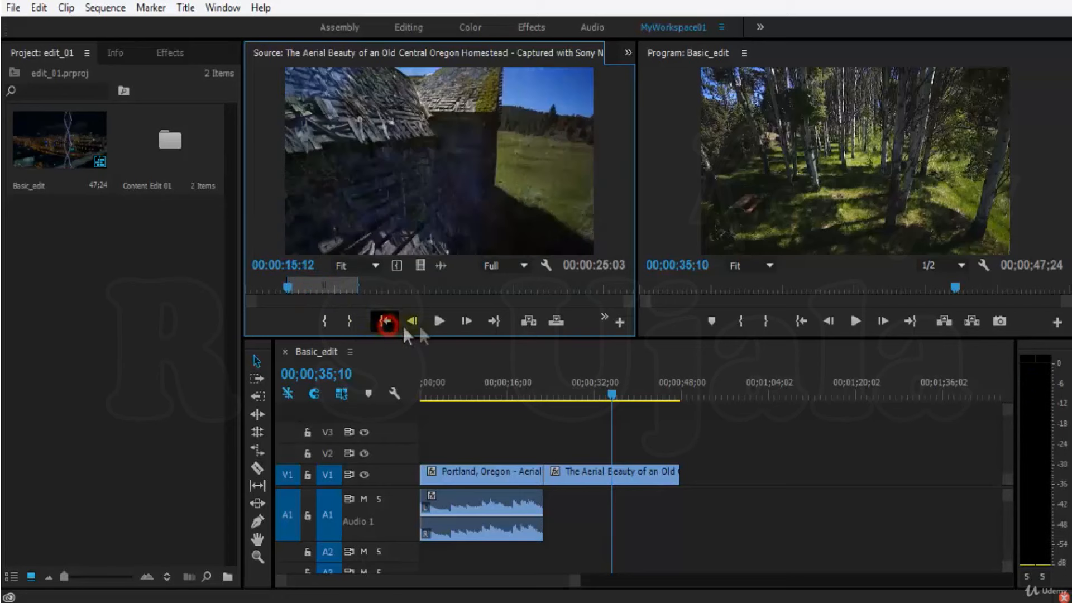
pyautogui.click(494, 321)
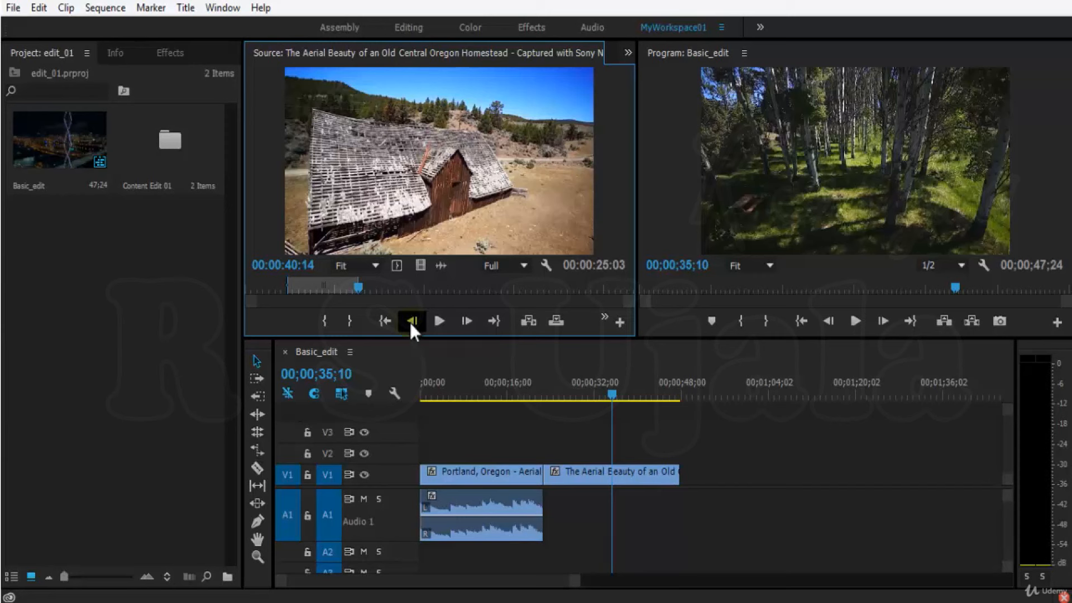
# Step the source clip backward frame by frame from its Out point to 00:00:40:02
pyautogui.click(410, 321)
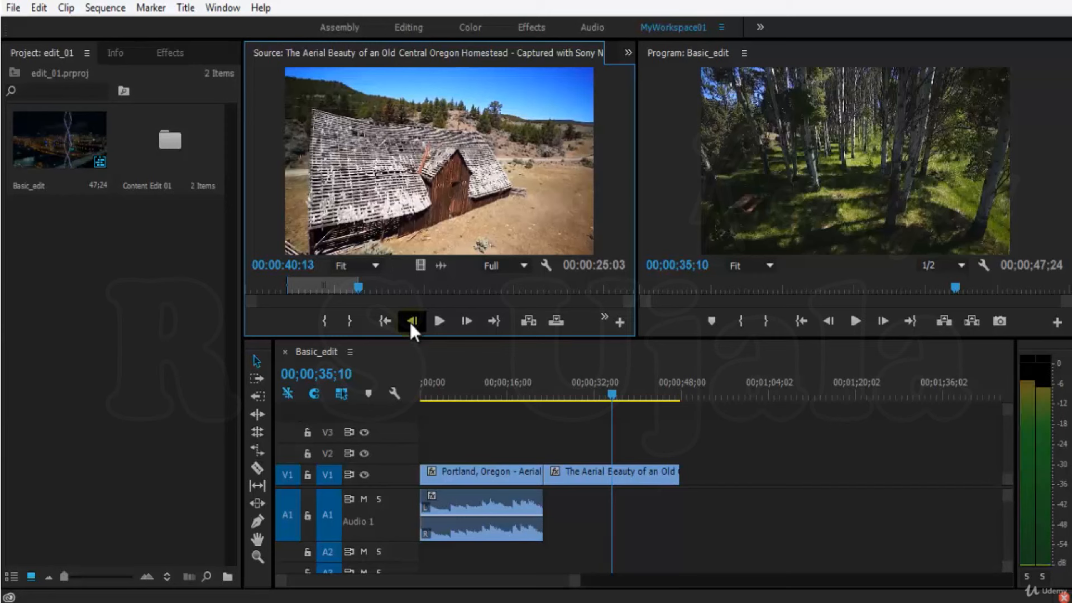
pyautogui.click(409, 321)
pyautogui.click(410, 320)
pyautogui.click(410, 321)
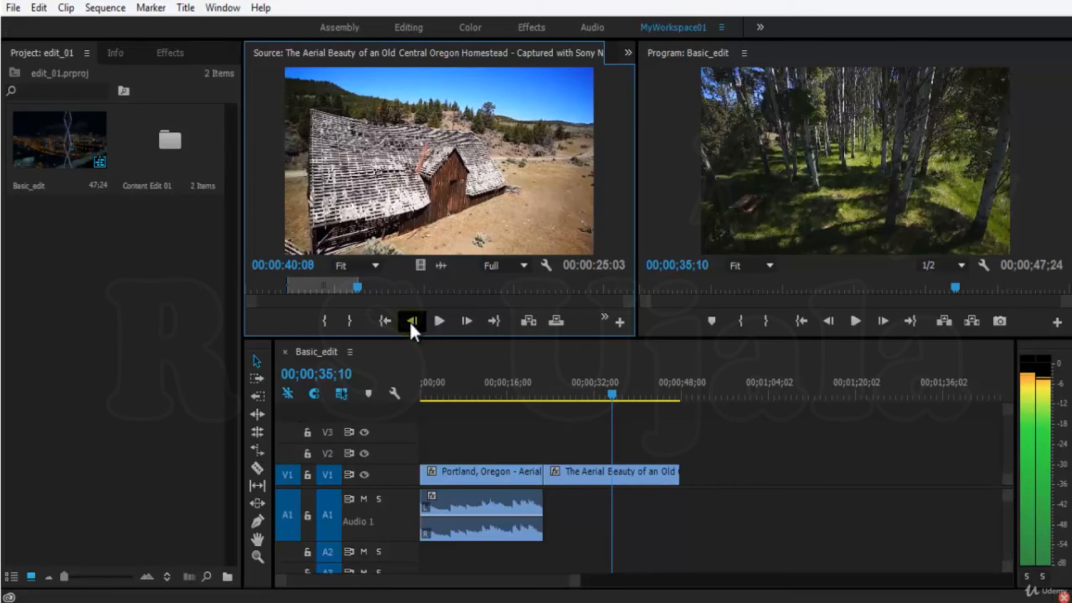
pyautogui.click(410, 320)
pyautogui.click(410, 321)
pyautogui.click(410, 320)
pyautogui.click(410, 321)
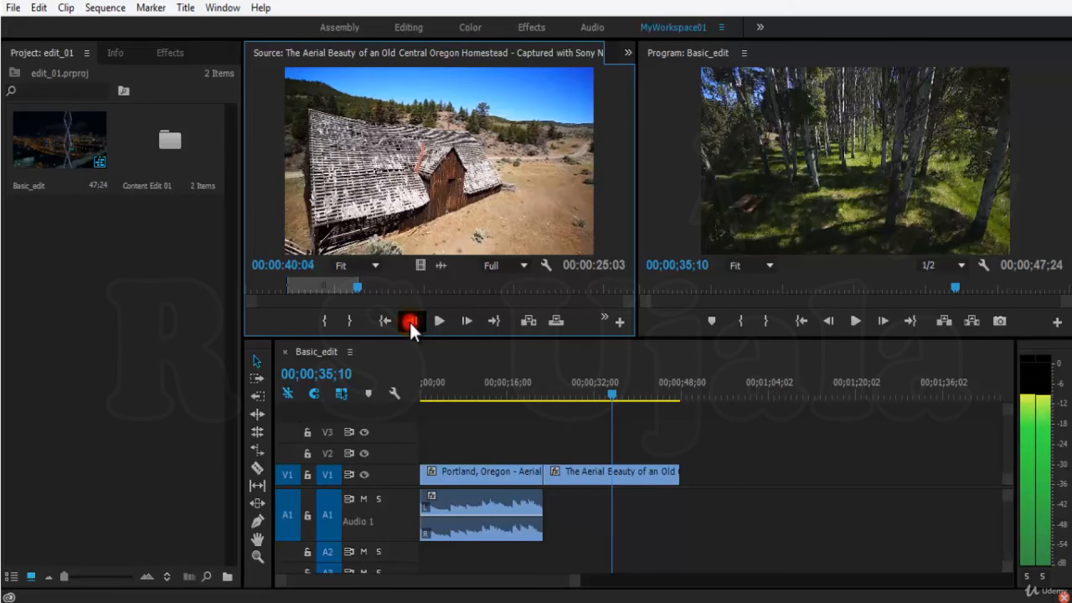
pyautogui.click(409, 320)
pyautogui.click(409, 320)
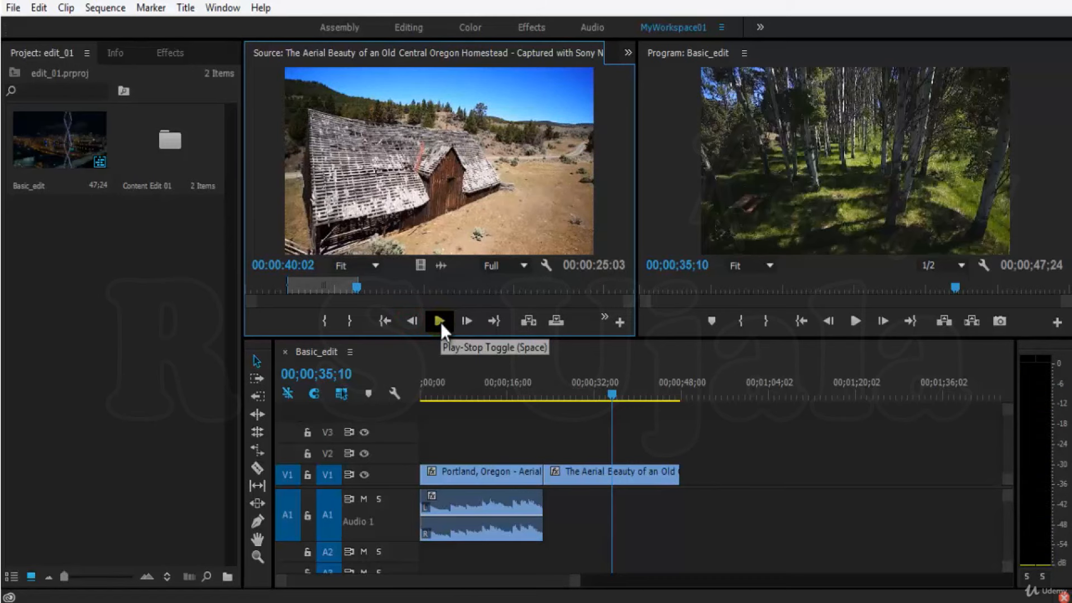
# Play and step the source clip forward to 00:00:44:13, and return its playhead to the Out point
pyautogui.click(440, 322)
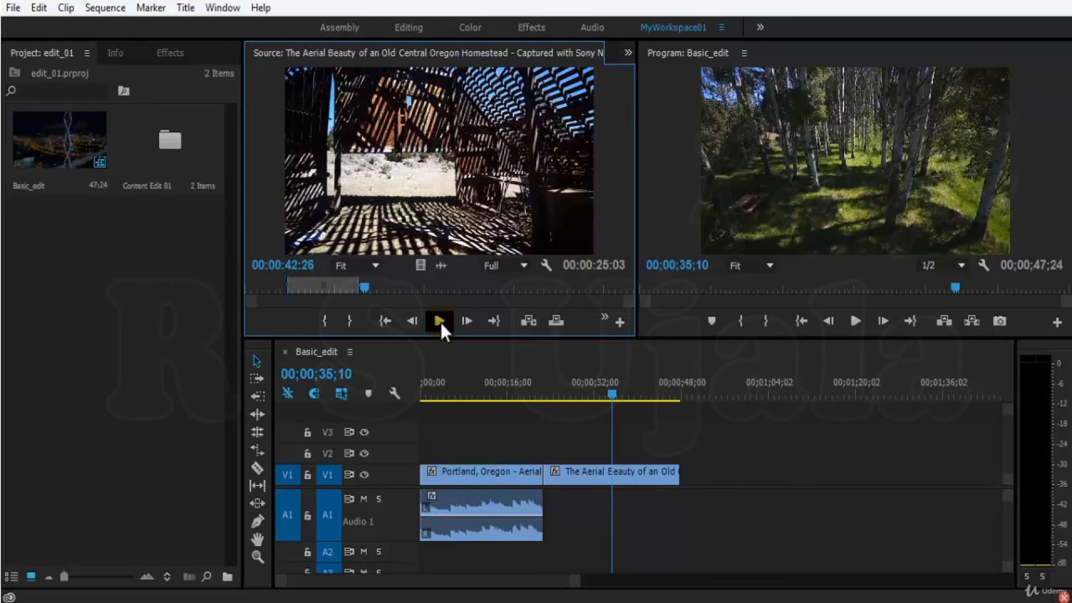
pyautogui.click(440, 323)
pyautogui.click(447, 320)
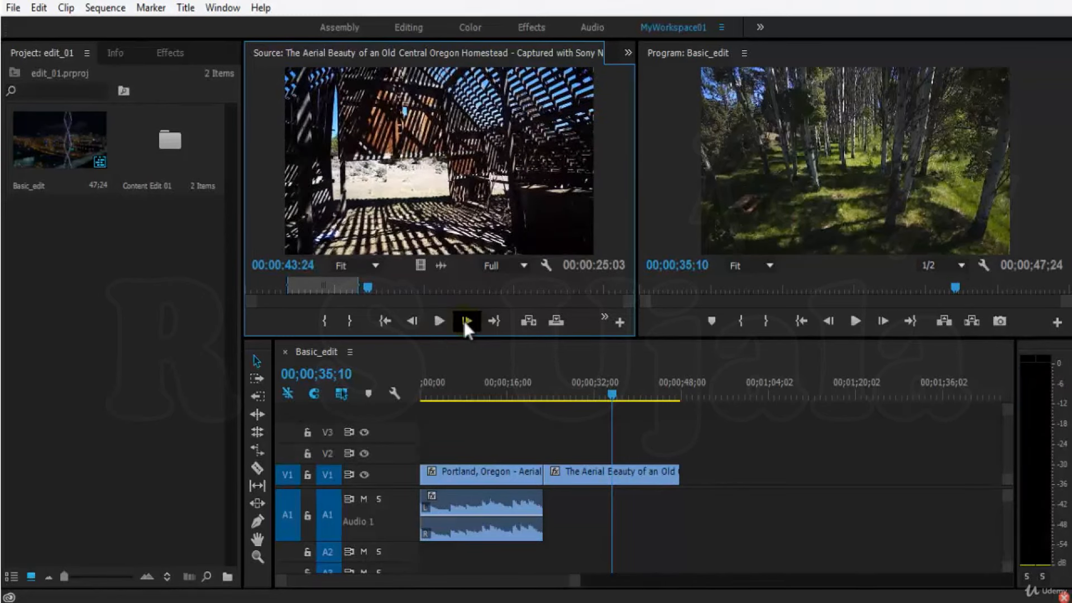
pyautogui.click(462, 319)
pyautogui.click(461, 319)
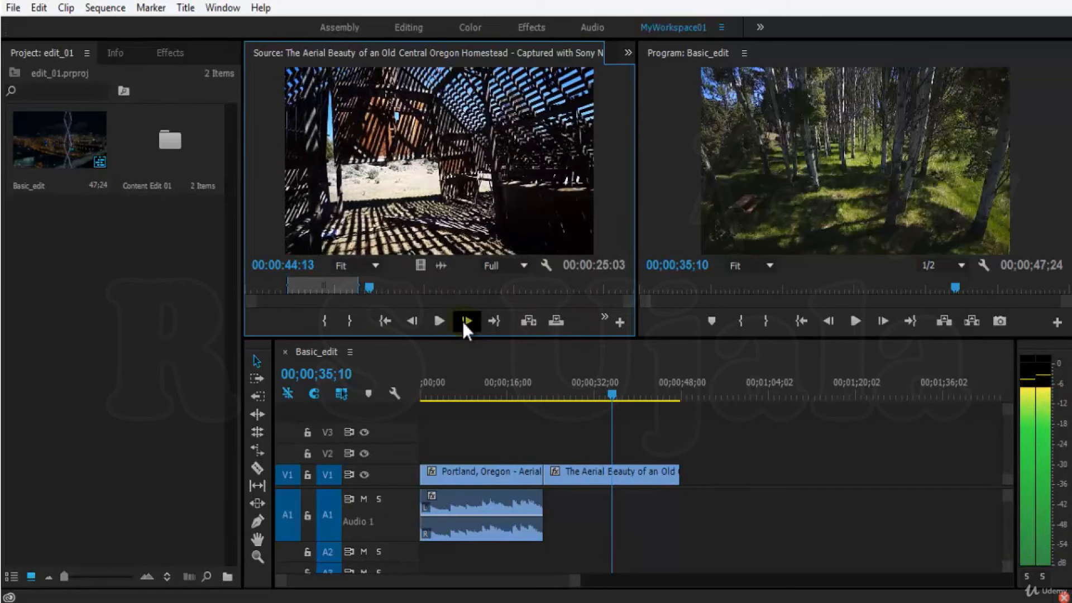
pyautogui.click(493, 323)
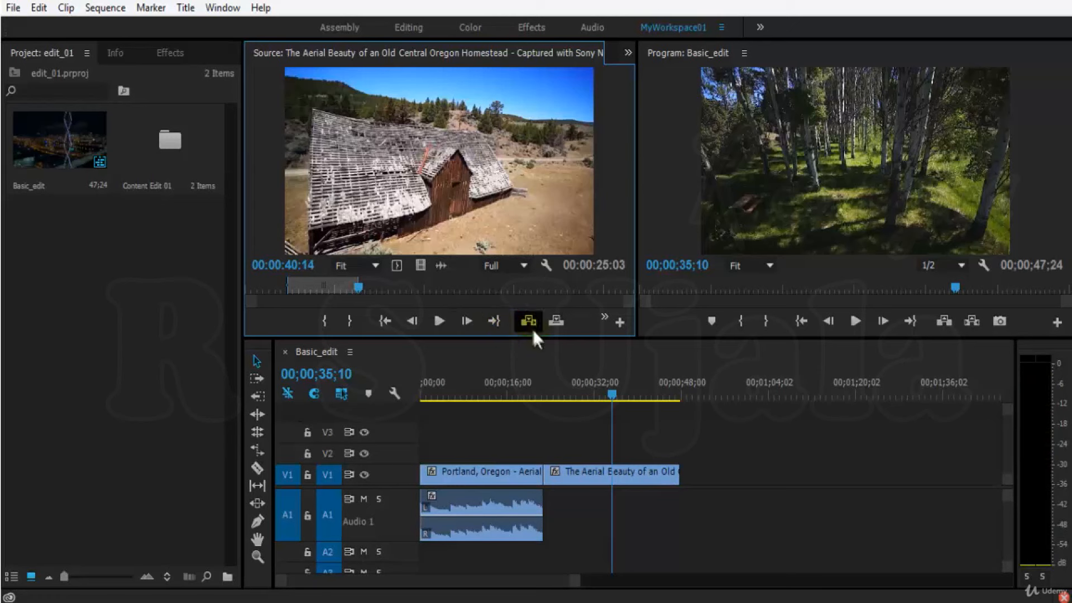
# Insert the marked source clip into the Basic_edit sequence at 00;00;51;15 and move the sequence playhead to 00;01;01;28
pyautogui.moveTo(702, 391); pyautogui.dragTo(701, 394)
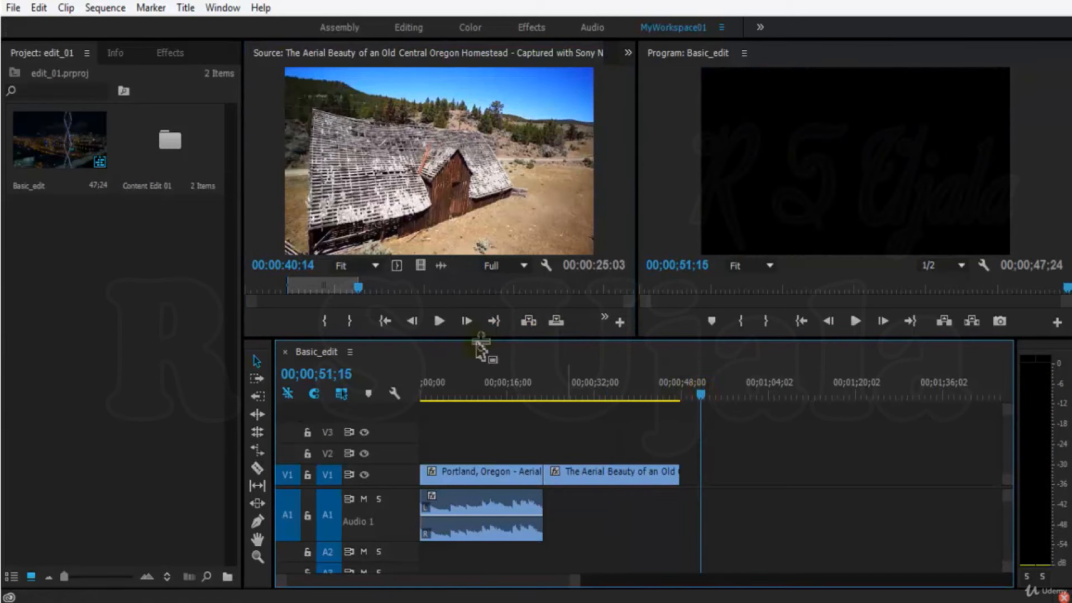
pyautogui.click(533, 324)
pyautogui.moveTo(705, 395); pyautogui.dragTo(756, 397)
pyautogui.moveTo(940, 444); pyautogui.dragTo(876, 558)
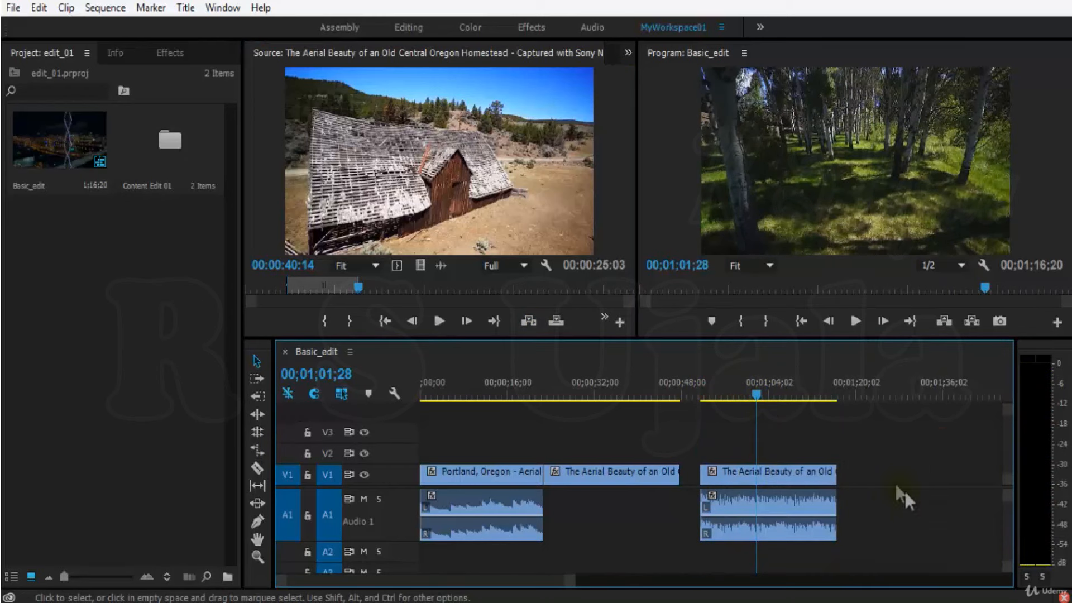
# Delete the newly inserted clip from the sequence and undo the deletion
pyautogui.click(755, 471)
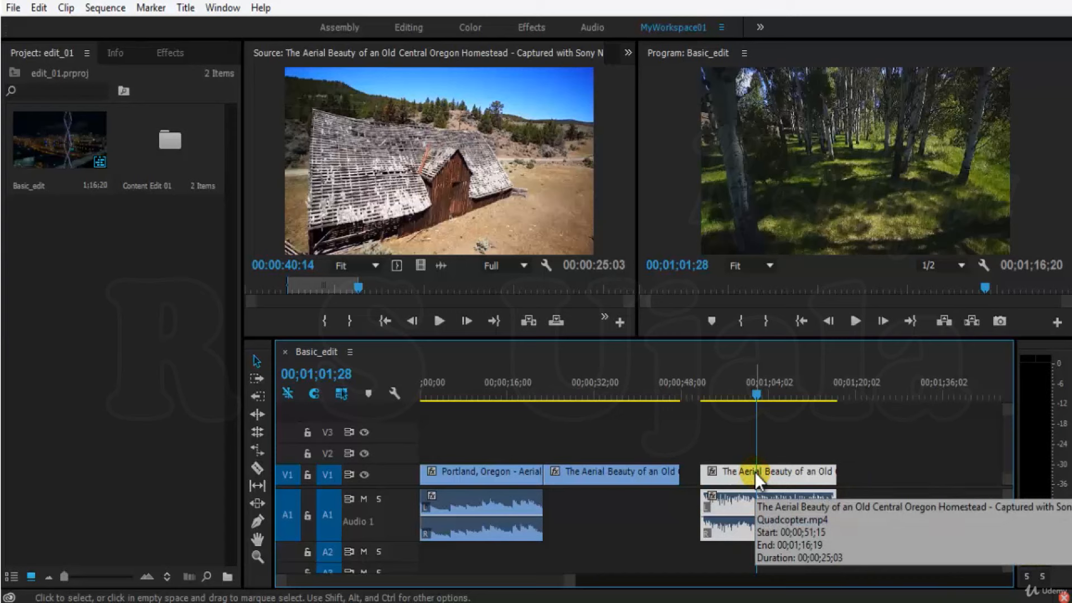
pyautogui.press('Delete')
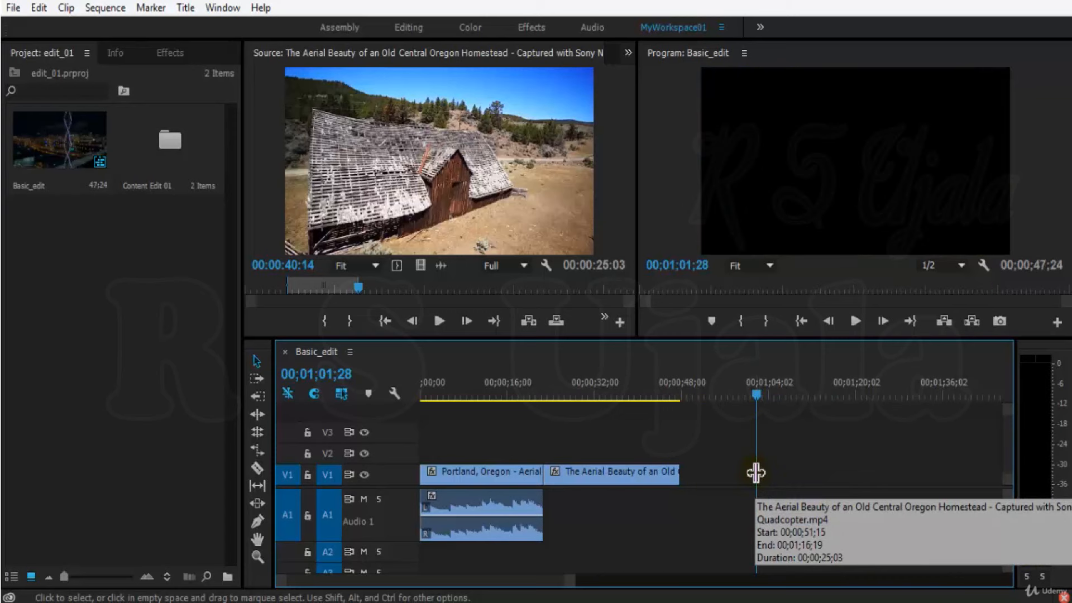
pyautogui.hotkey('ctrl', 'z')
# Disable the newly inserted clip in the Basic_edit sequence
pyautogui.click(754, 471)
pyautogui.rightClick(755, 471)
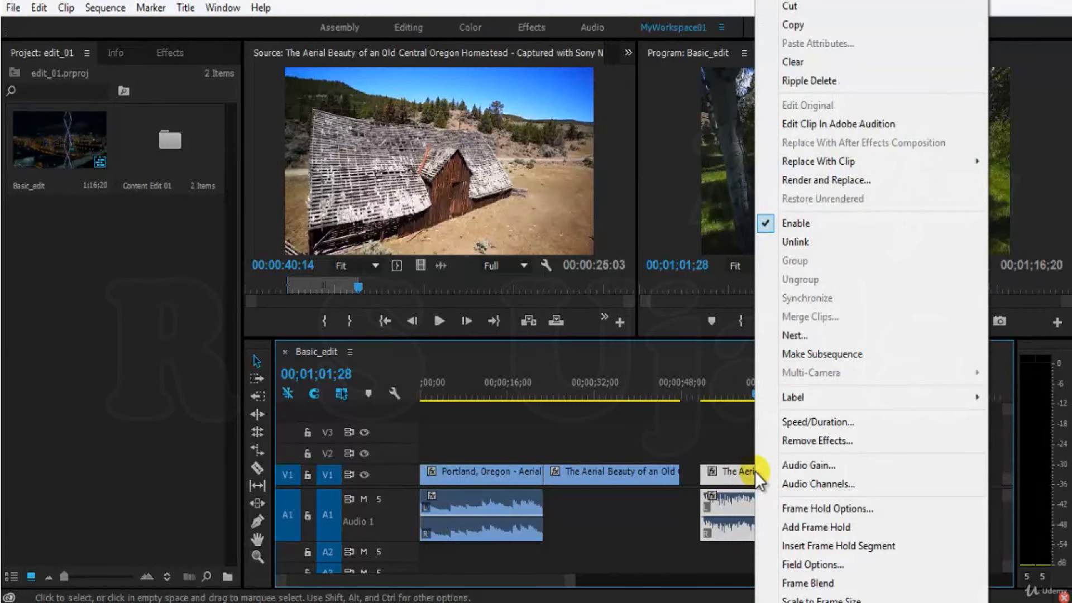
pyautogui.scroll(-3, 821, 352)
pyautogui.click(801, 16)
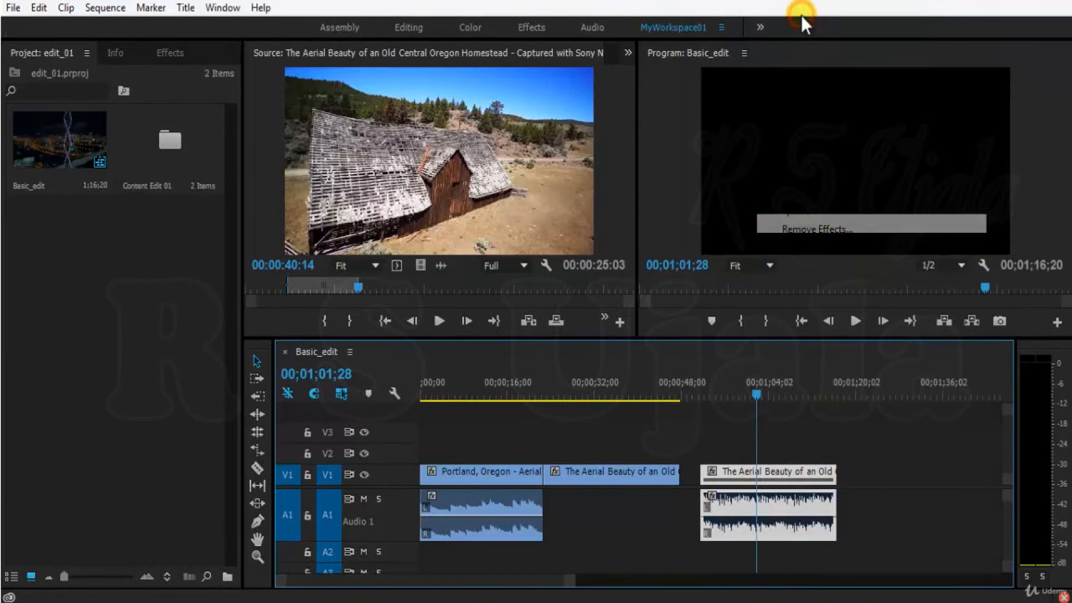
pyautogui.click(892, 462)
# Play the sequence from just before the disabled clip to 00;00;56;06 to check how it behaves
pyautogui.moveTo(731, 390); pyautogui.dragTo(691, 398)
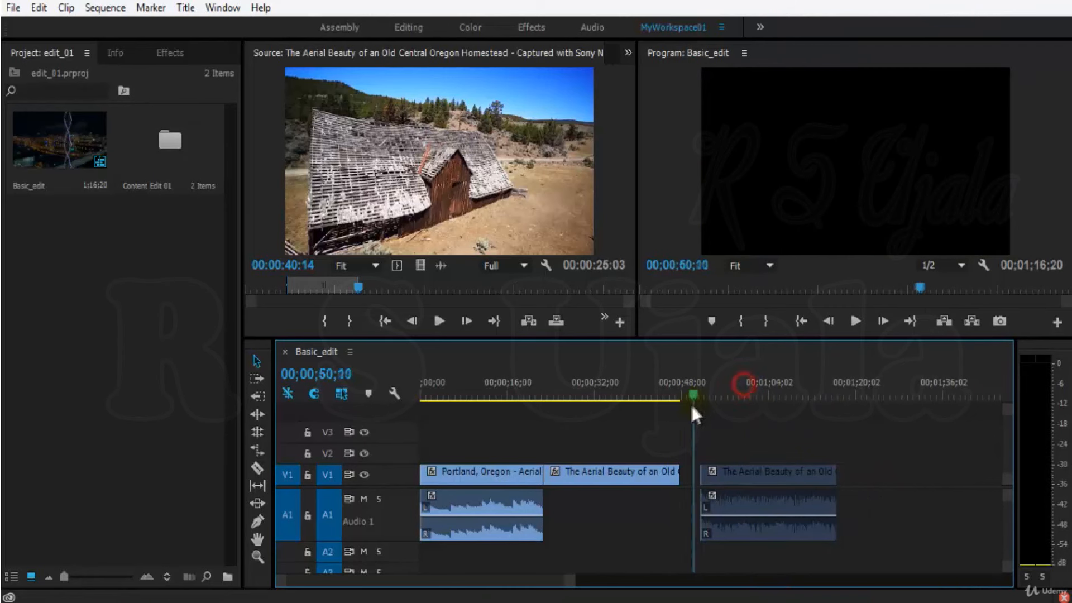
pyautogui.press('space')
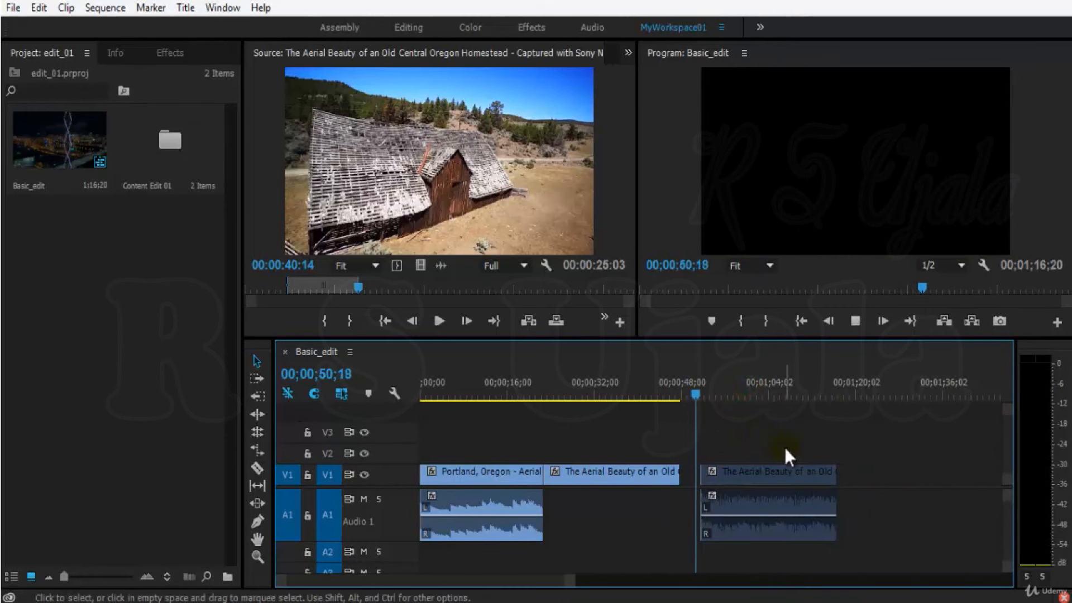
pyautogui.press('space')
# Re-enable the disabled clip in the sequence and save the project
pyautogui.click(809, 478)
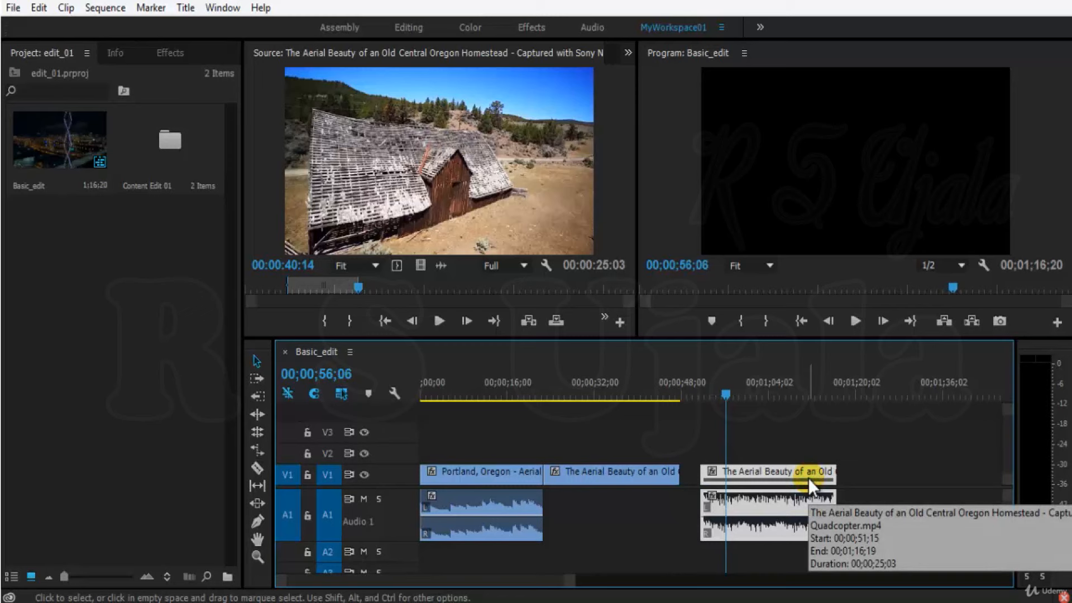
pyautogui.rightClick(809, 477)
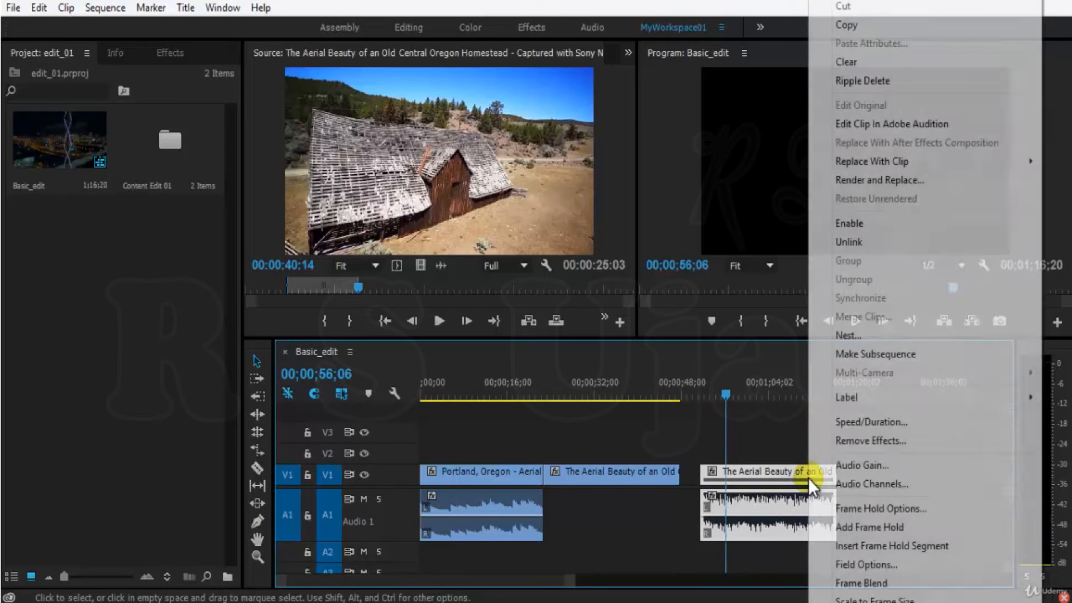
pyautogui.click(863, 223)
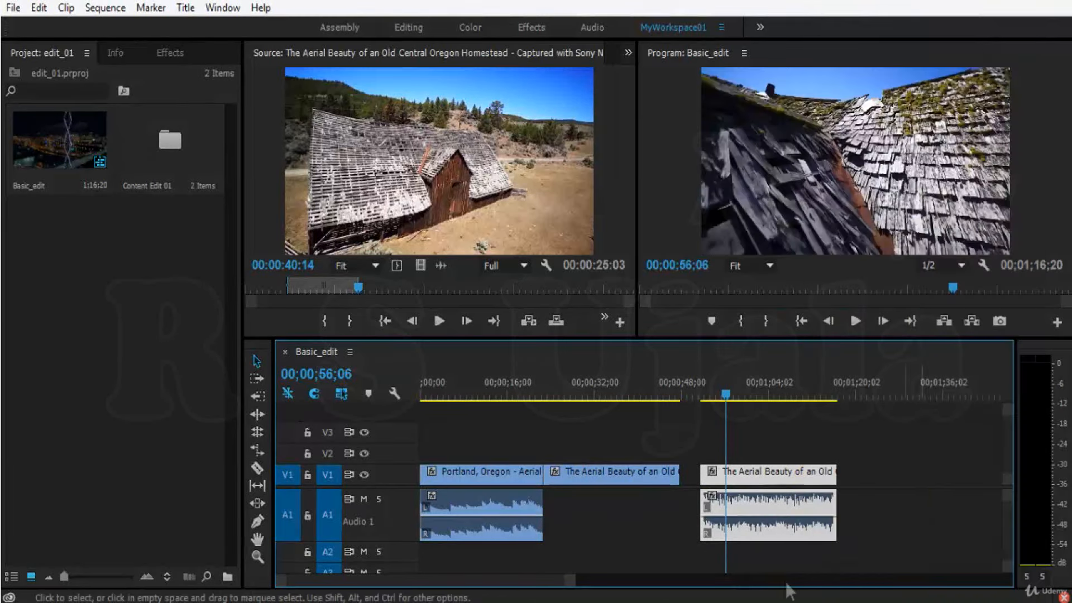
pyautogui.click(930, 499)
pyautogui.hotkey('ctrl', 's')
# Cut the last clip from the Basic_edit sequence and move the sequence playhead to 00;01;33;29
pyautogui.click(784, 476)
pyautogui.rightClick(784, 477)
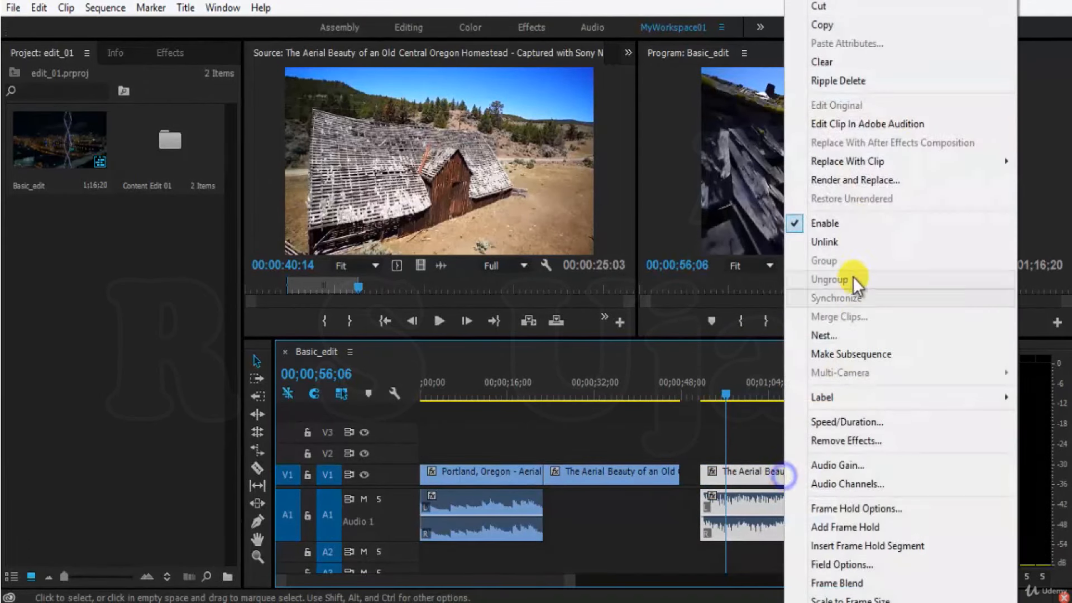
pyautogui.click(845, 11)
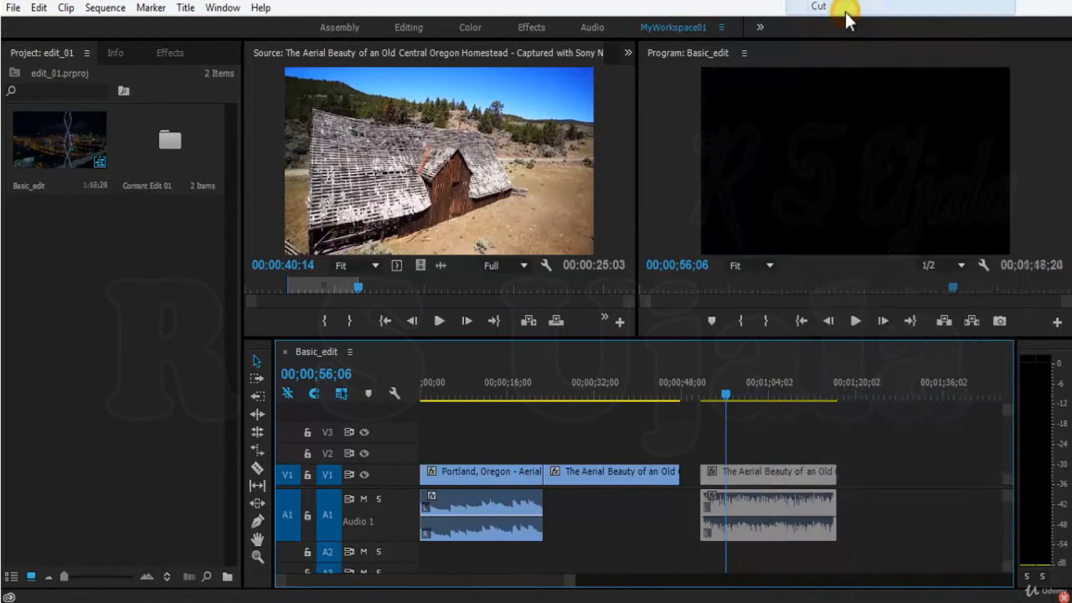
pyautogui.moveTo(719, 388); pyautogui.dragTo(931, 395)
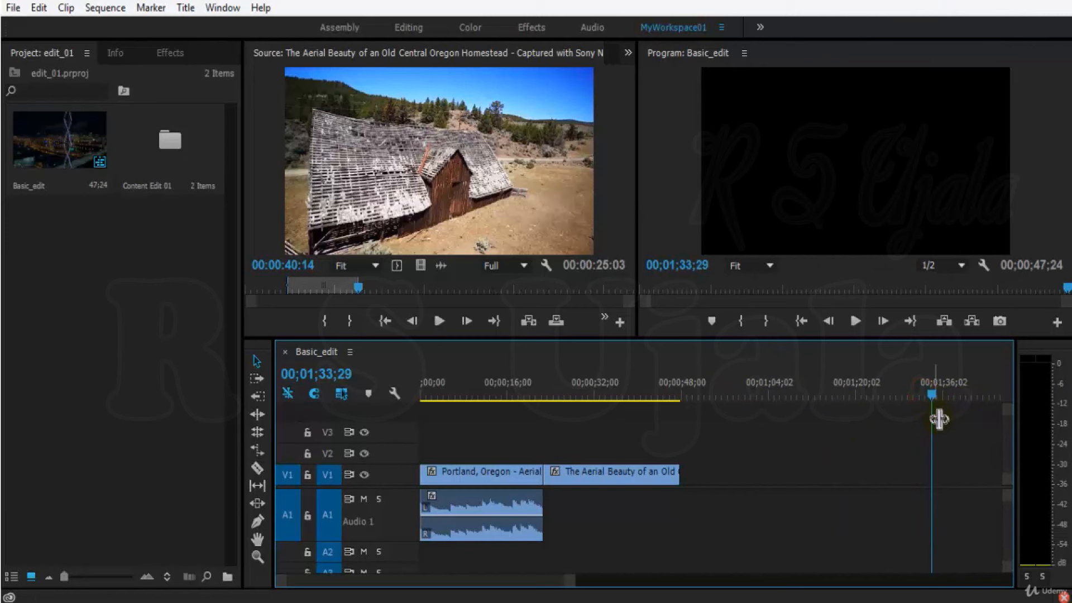
# Overwrite the source clip into the Basic_edit sequence with the playhead at 00;00;58;08, past the existing clips
pyautogui.press('.')
pyautogui.hotkey('ctrl', 'z')
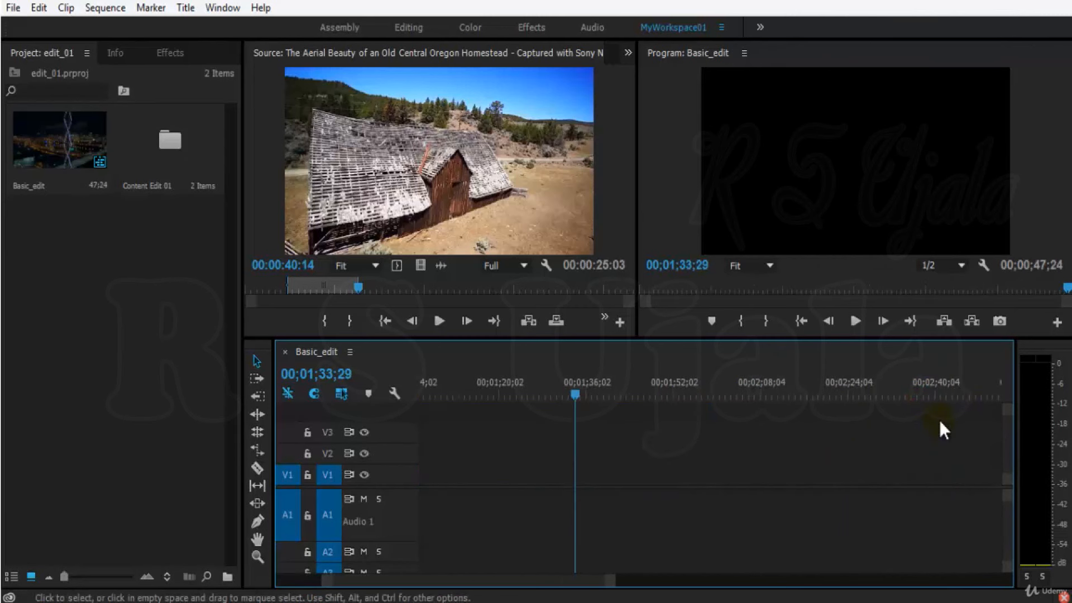
pyautogui.press('-')
pyautogui.press('-')
pyautogui.moveTo(505, 380)
pyautogui.mouseDown()
pyautogui.moveTo(543, 395)
pyautogui.moveTo(501, 391)
pyautogui.mouseUp()
pyautogui.press('.')
# Delete the newly placed last clip, with its video and audio, from the Basic_edit sequence
pyautogui.click(598, 455)
pyautogui.moveTo(583, 433); pyautogui.dragTo(503, 530)
pyautogui.click(614, 455)
pyautogui.click(512, 481)
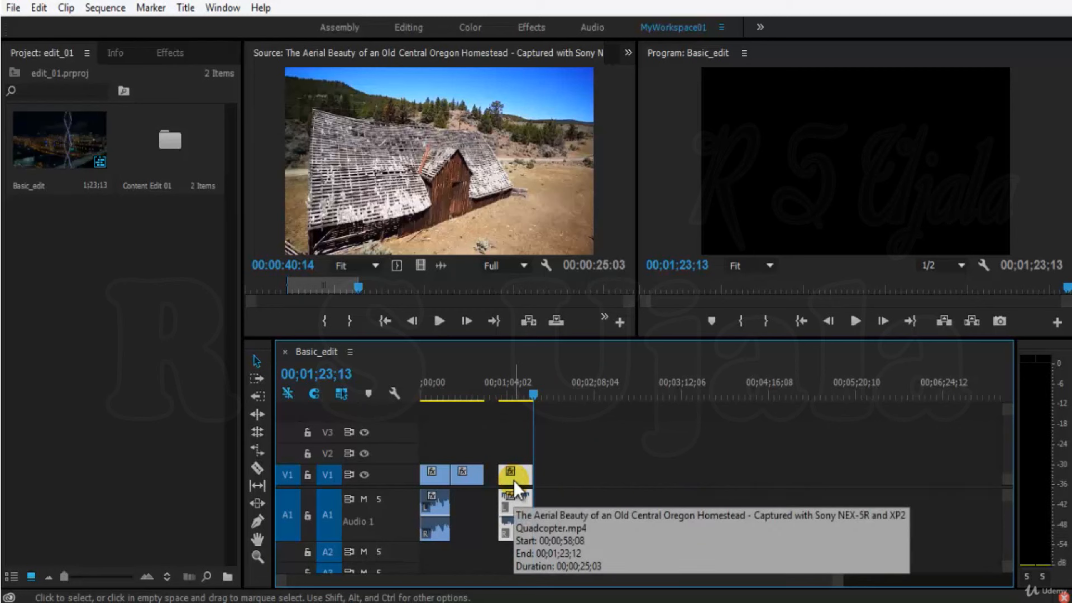
pyautogui.press('Delete')
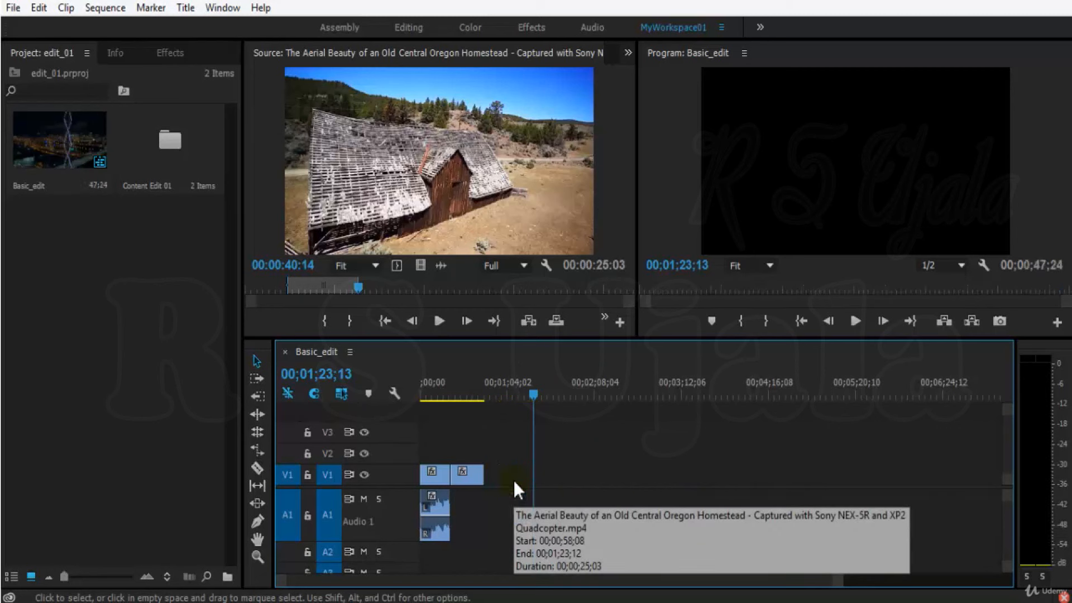
pyautogui.press('=')
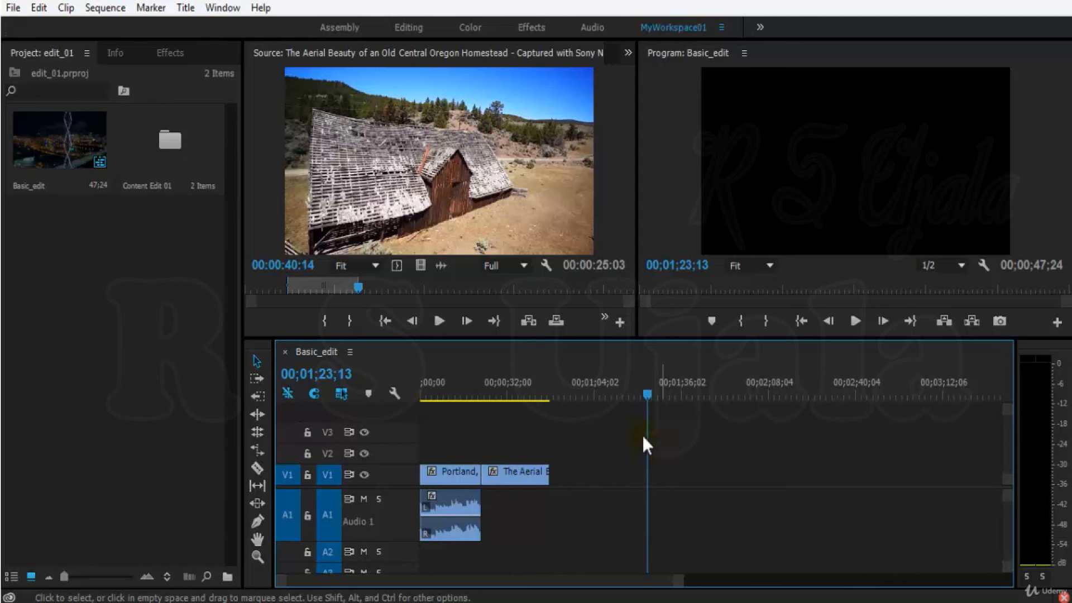
# Add a marker at 00:00:54:11 in the source clip and move the source playhead to 00:00:59:29
pyautogui.click(604, 317)
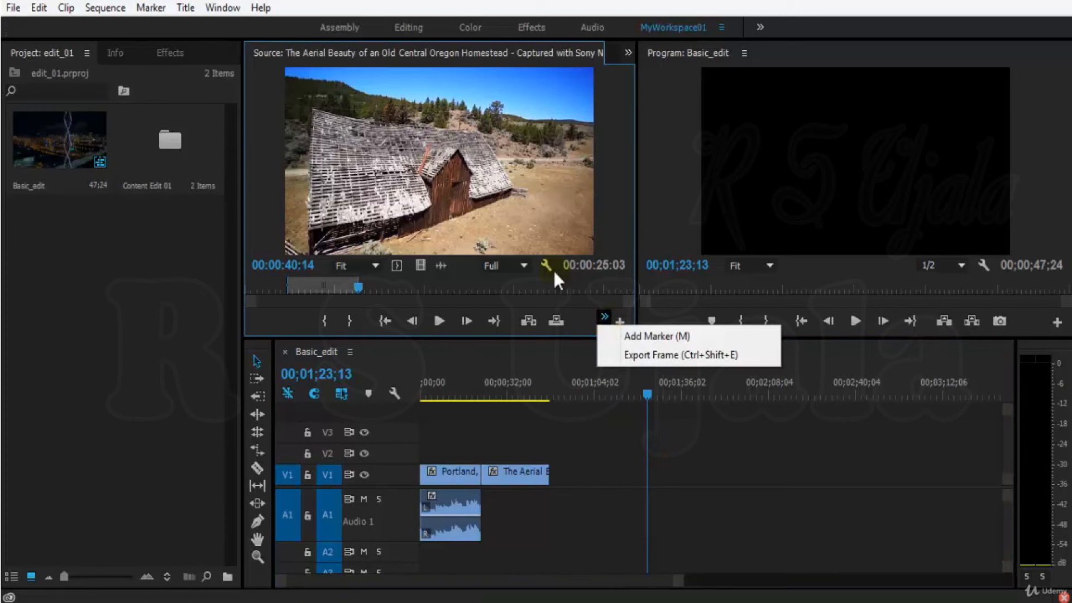
pyautogui.click(501, 205)
pyautogui.hotkey('ctrl', 's')
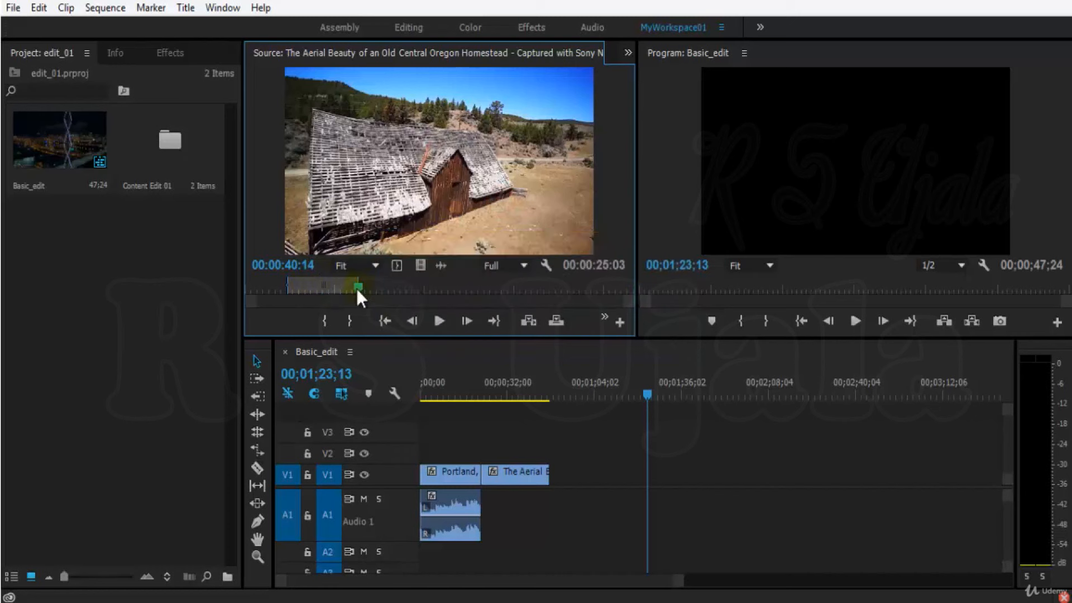
pyautogui.moveTo(358, 287); pyautogui.dragTo(396, 288)
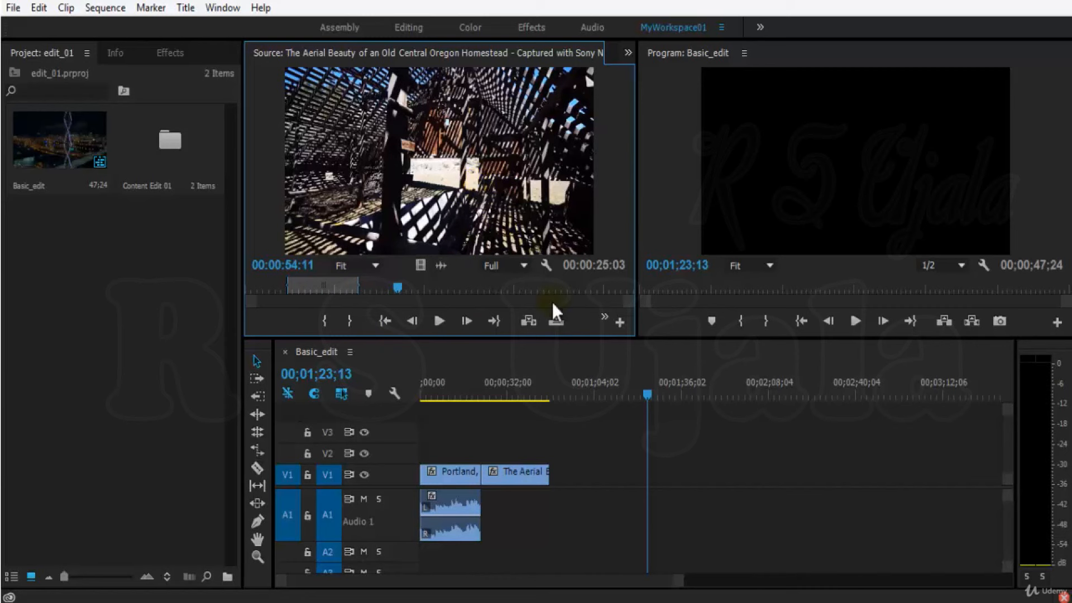
pyautogui.click(608, 320)
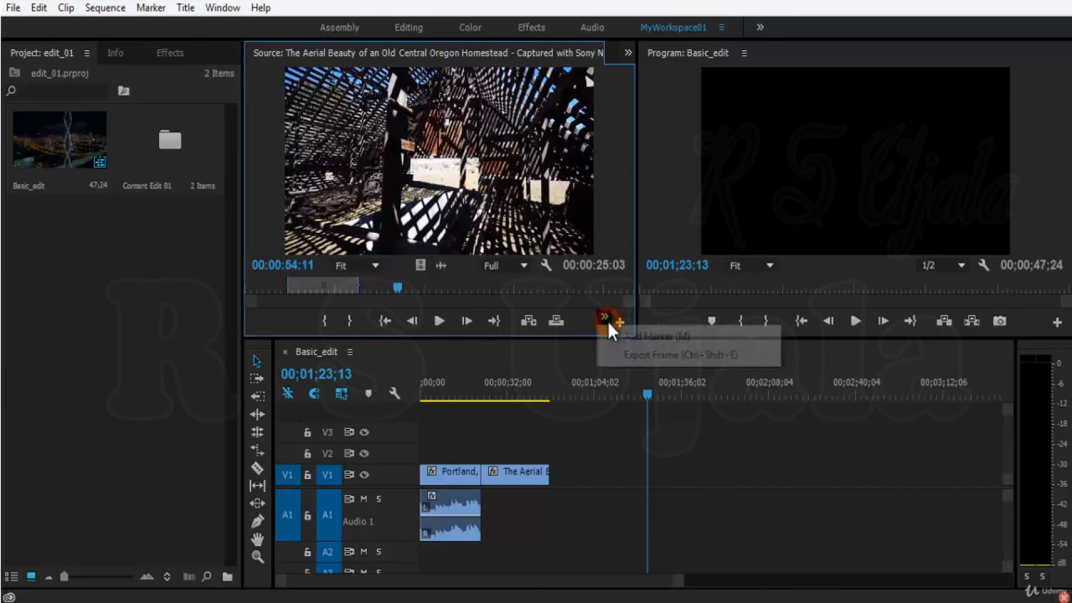
pyautogui.click(616, 337)
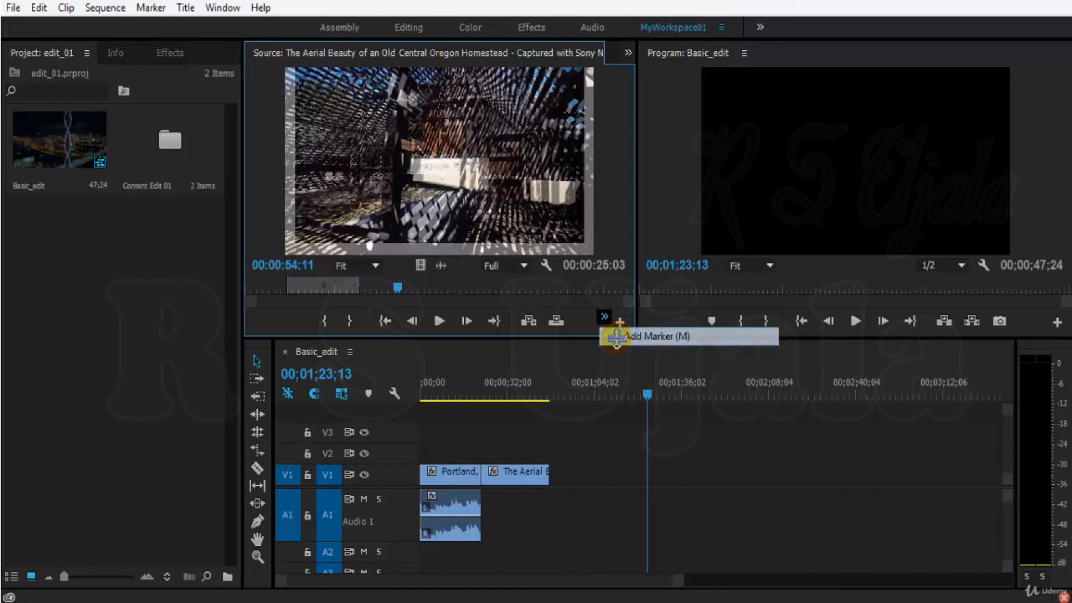
pyautogui.moveTo(403, 286); pyautogui.dragTo(413, 286)
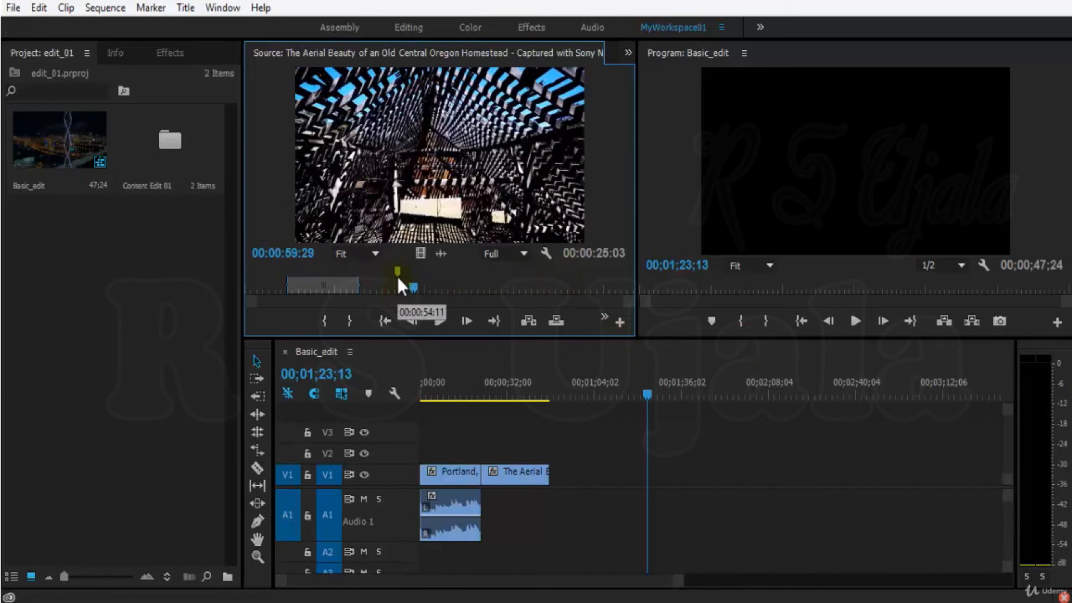
# Add a red comment marker named "house" at 00:01:10:27 in the source clip
pyautogui.moveTo(424, 290); pyautogui.dragTo(452, 289)
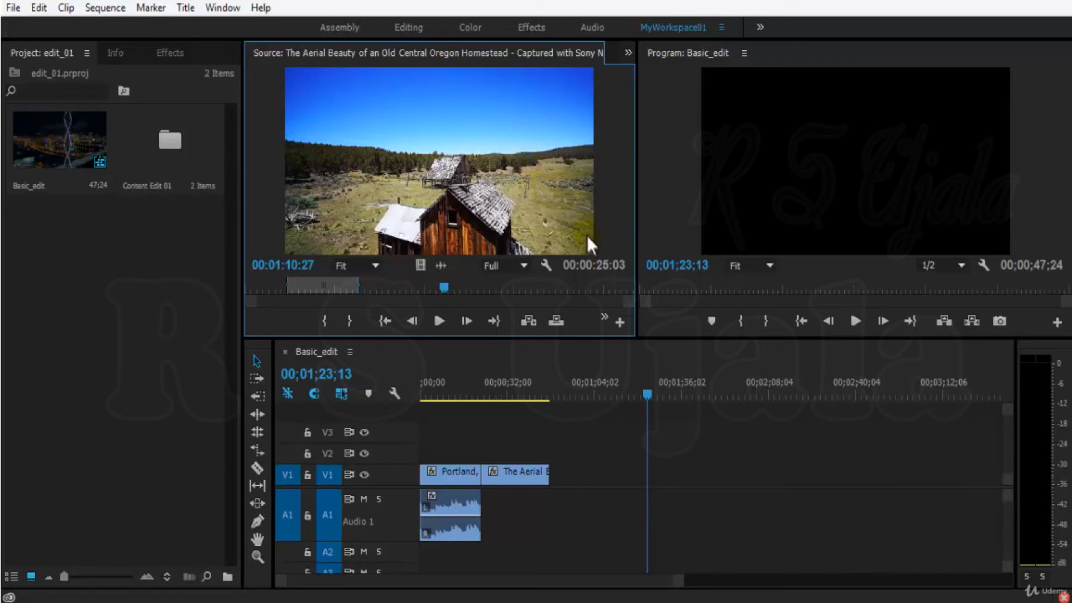
pyautogui.press('m')
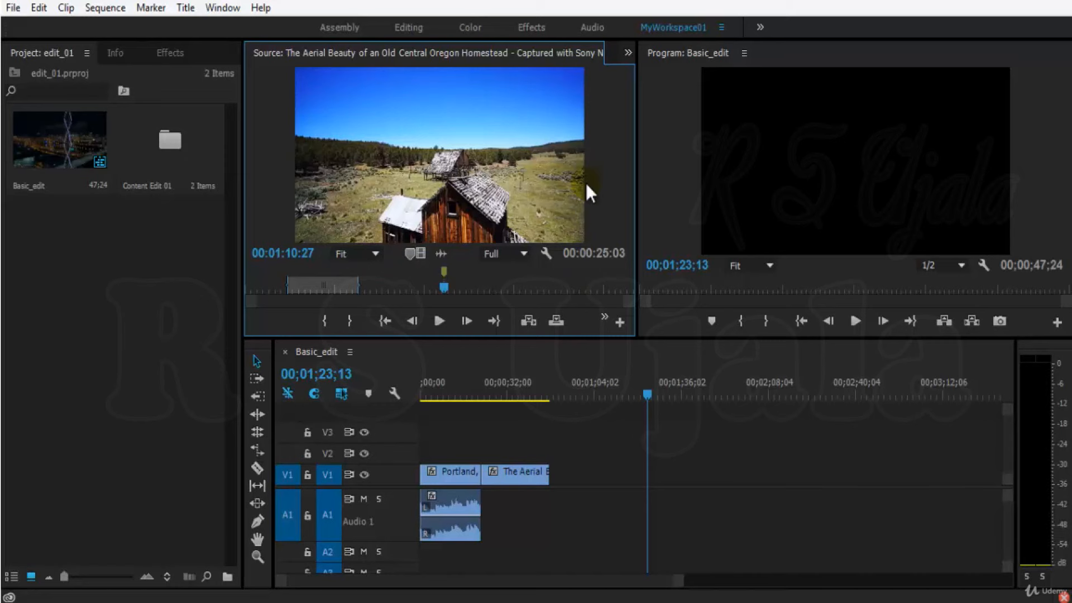
pyautogui.press('m')
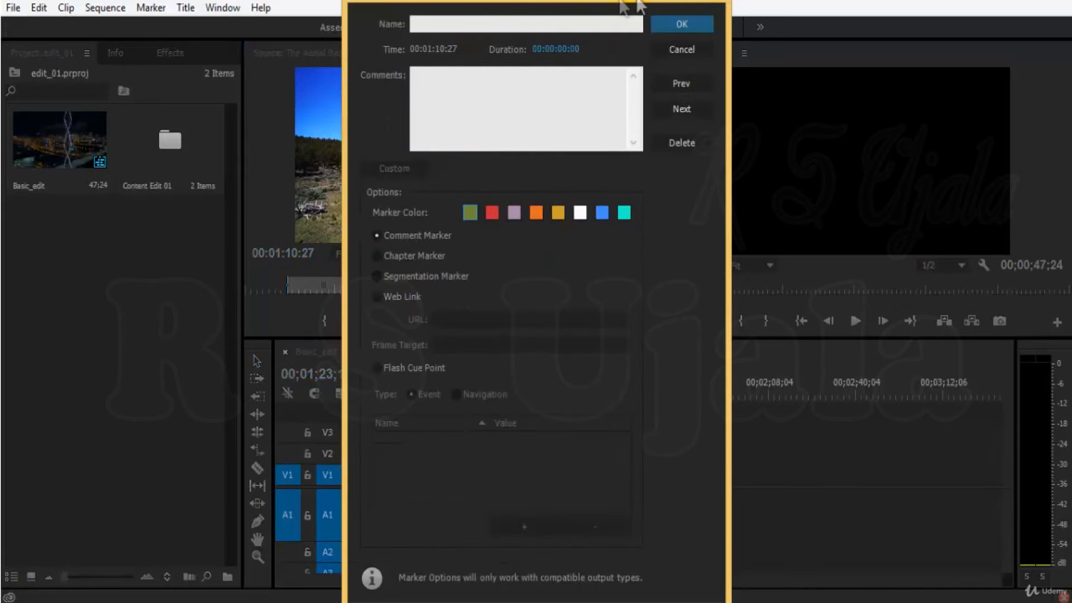
pyautogui.click(585, 200)
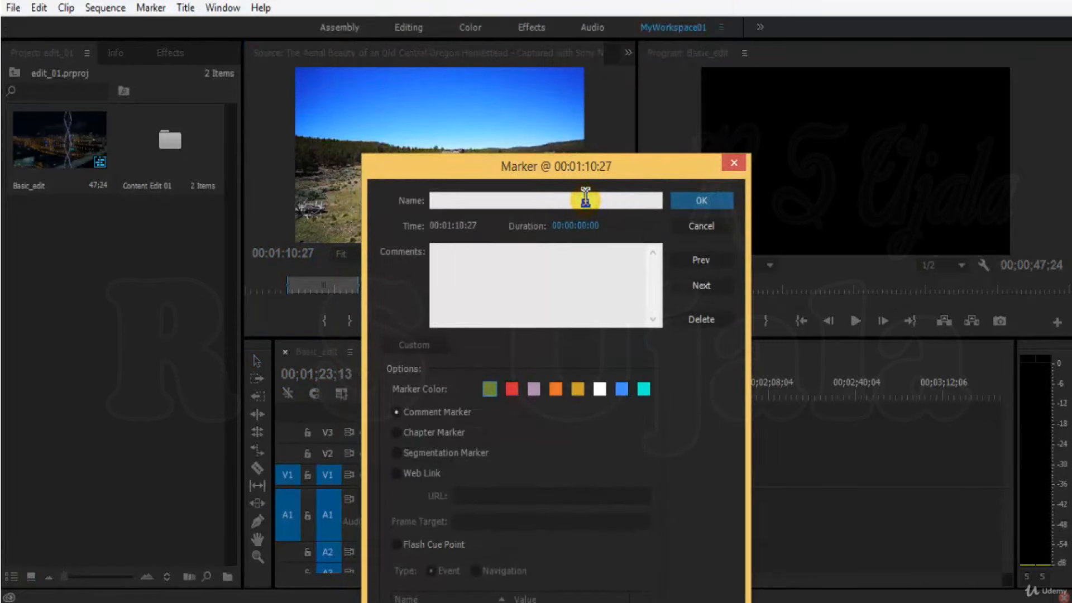
pyautogui.write('house')
pyautogui.moveTo(617, 164)
pyautogui.mouseDown()
pyautogui.moveTo(707, 311)
pyautogui.moveTo(752, 129)
pyautogui.mouseUp()
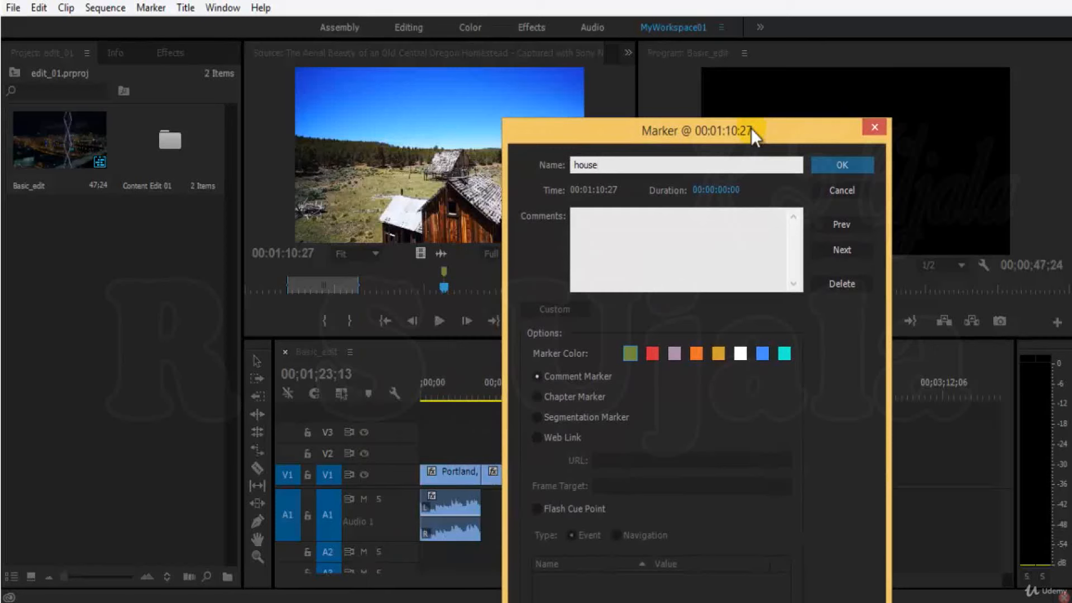
pyautogui.click(652, 352)
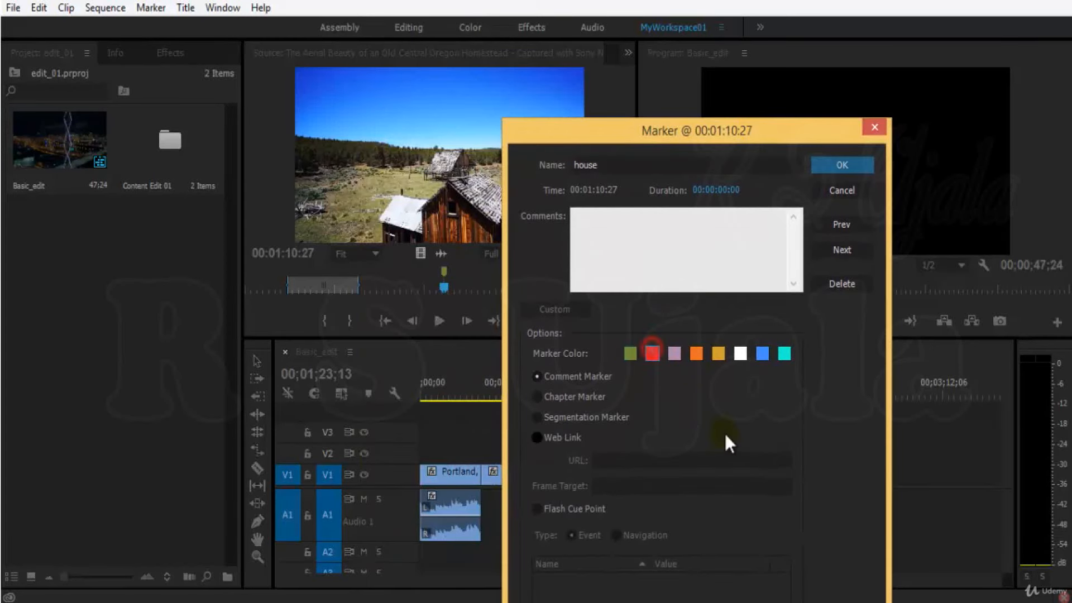
pyautogui.click(854, 159)
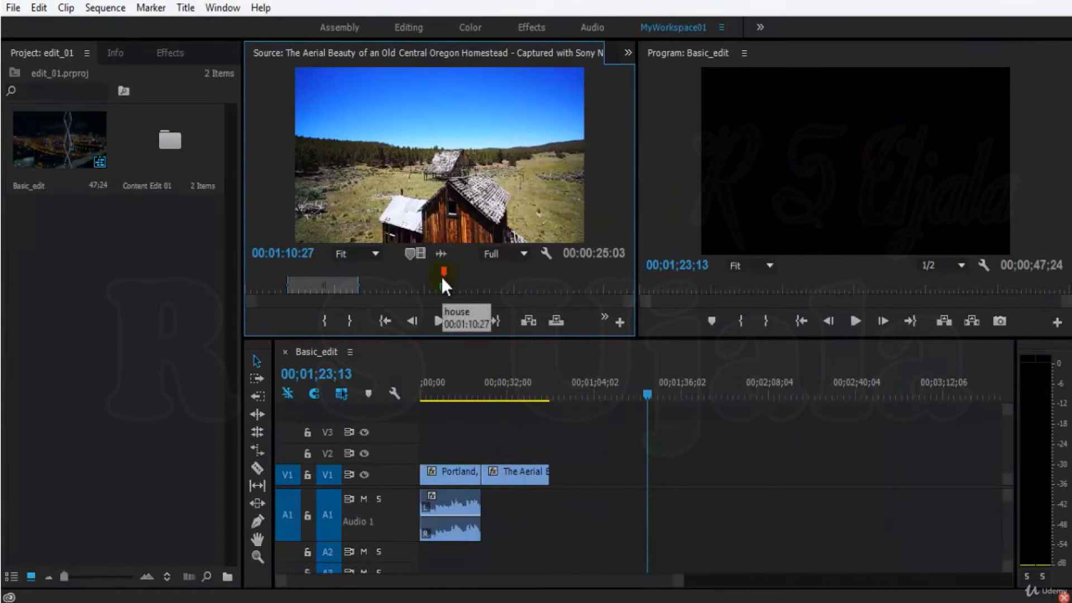
# Play the source clip from 00:01:08:20 past the house marker, saving the project during a pause
pyautogui.moveTo(442, 283); pyautogui.dragTo(437, 291)
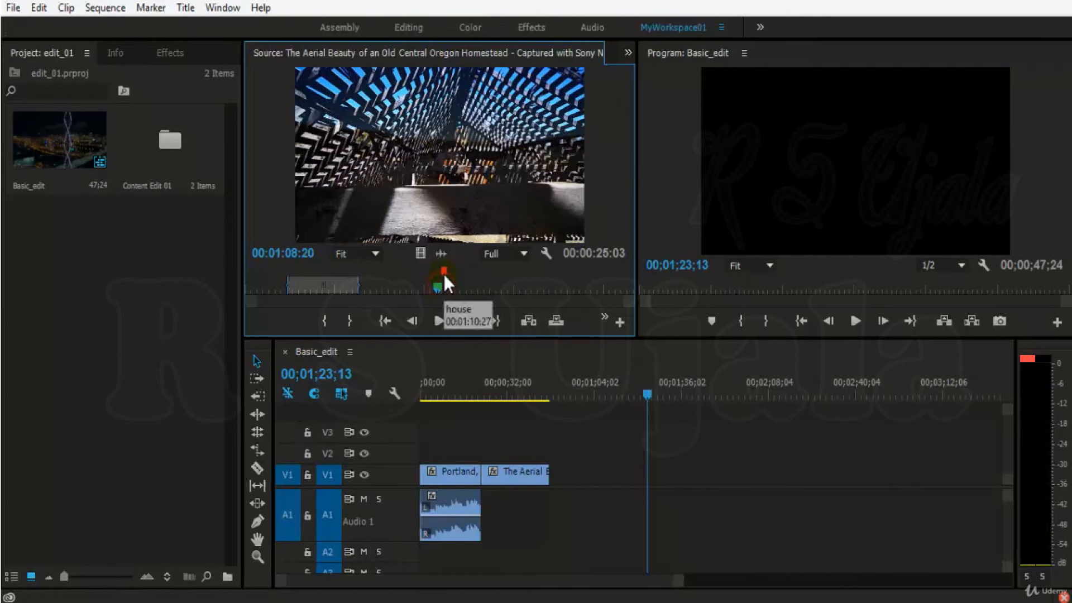
pyautogui.press('space')
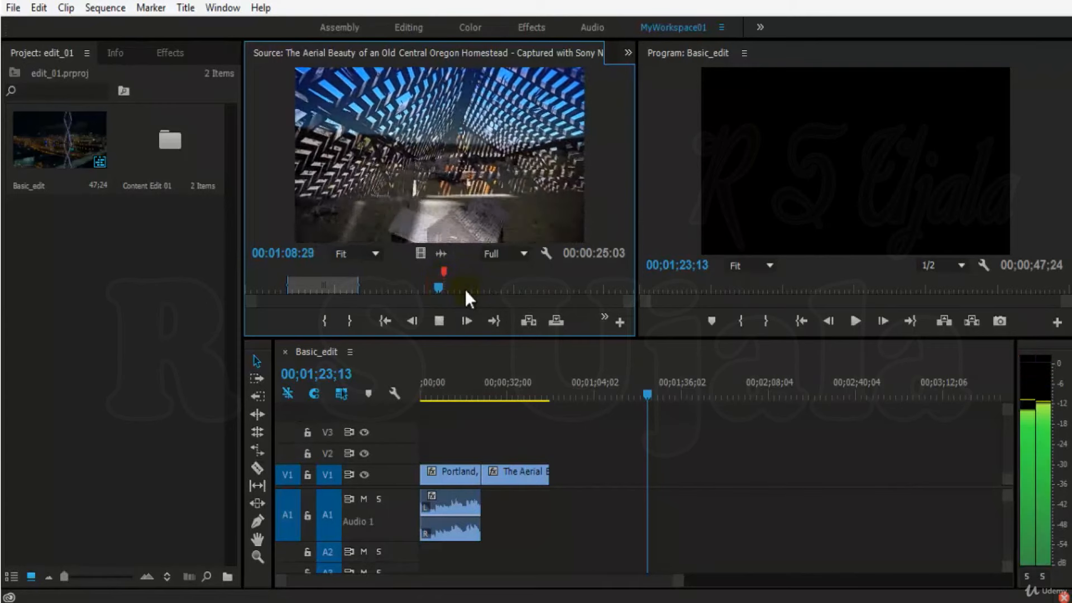
pyautogui.press('space')
pyautogui.hotkey('ctrl', 's')
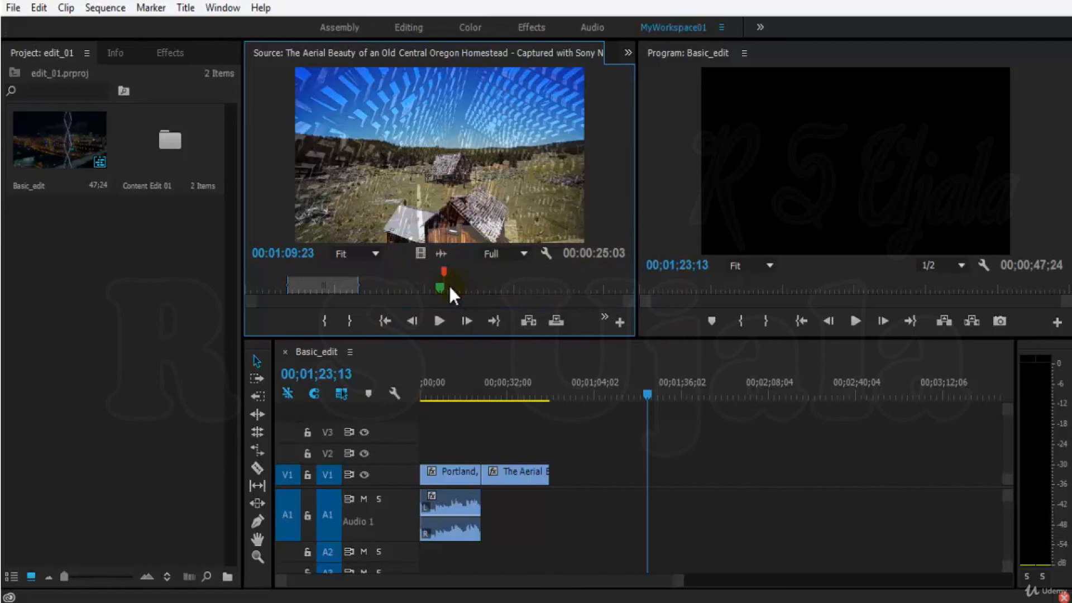
pyautogui.press('space')
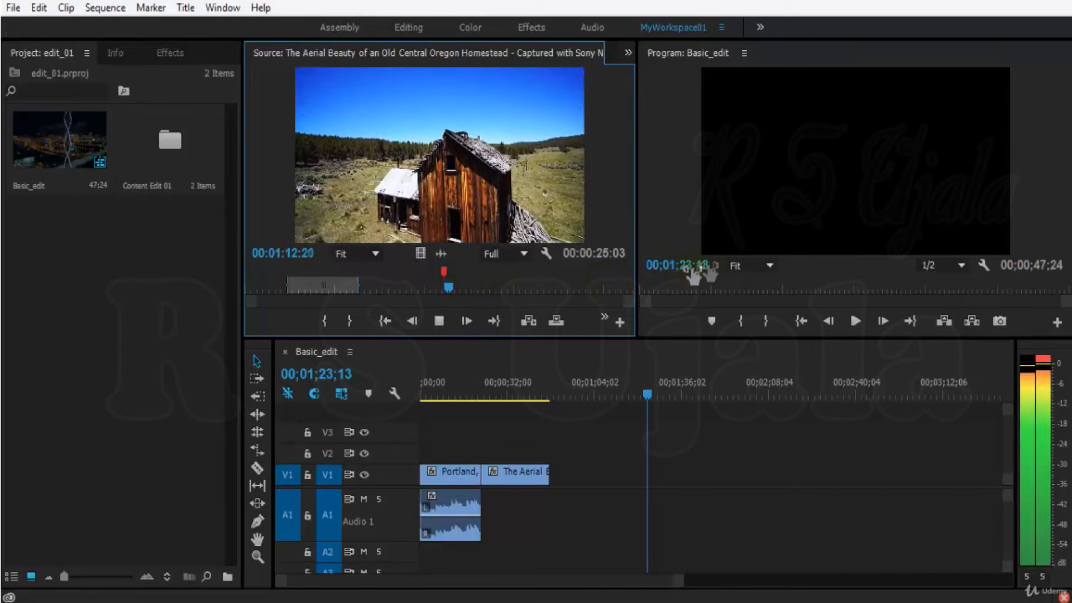
# Move the source playhead to the frame at 00:01:19:01 and save the project
pyautogui.click(603, 317)
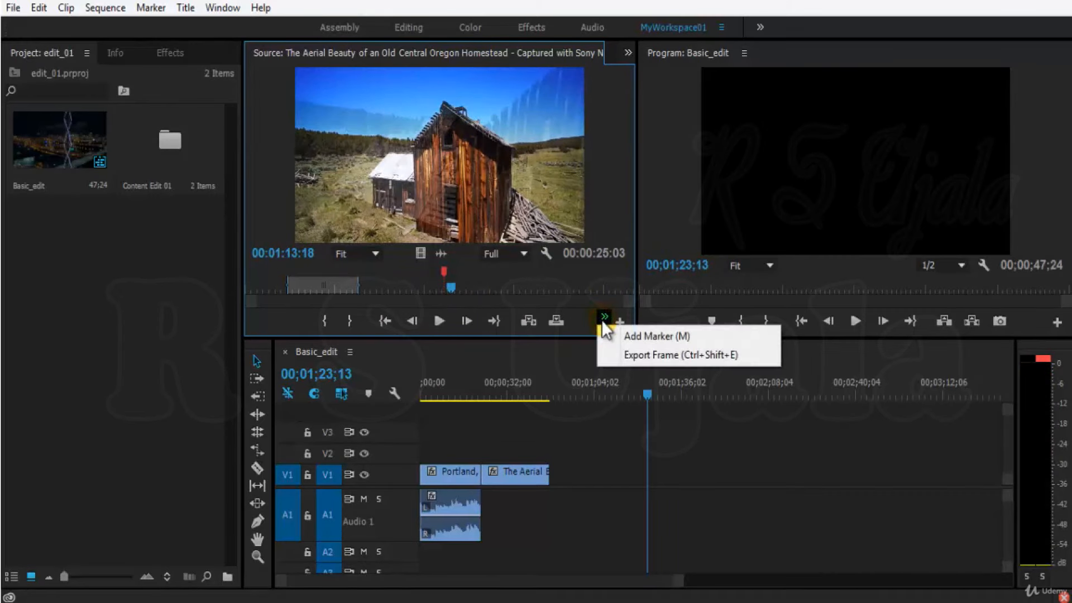
pyautogui.click(451, 290)
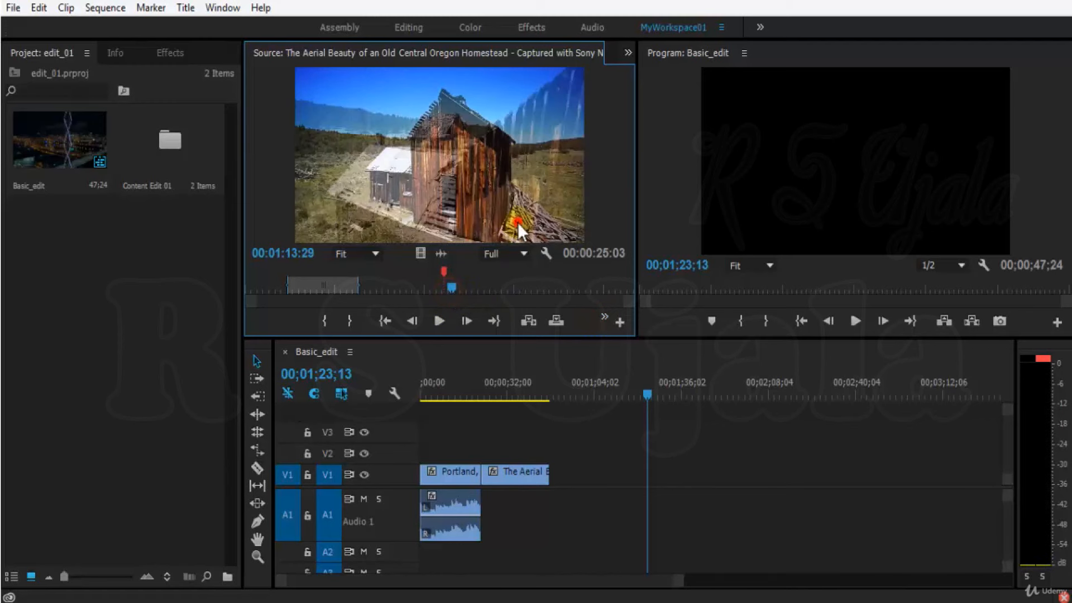
pyautogui.hotkey('ctrl', 's')
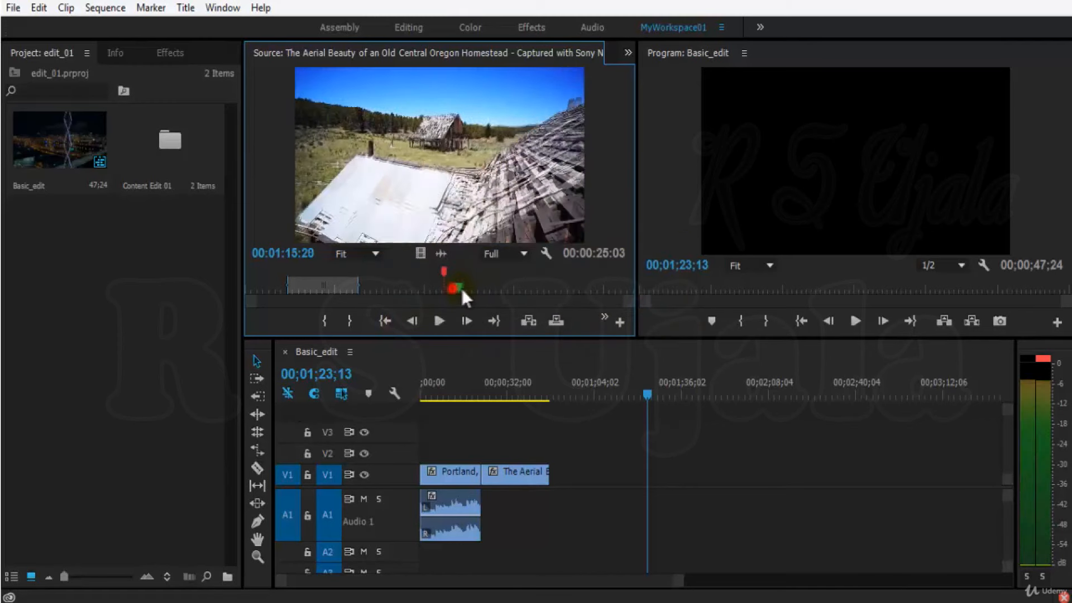
pyautogui.click(525, 190)
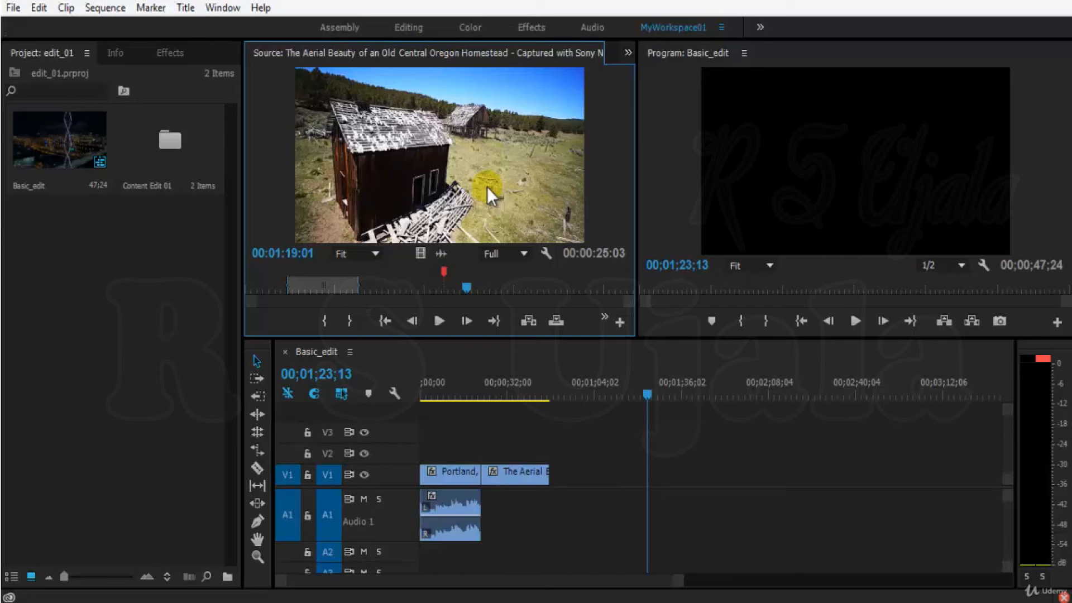
# Set up a frame export of the current source frame, named screenshot1 in JPEG format
pyautogui.click(602, 318)
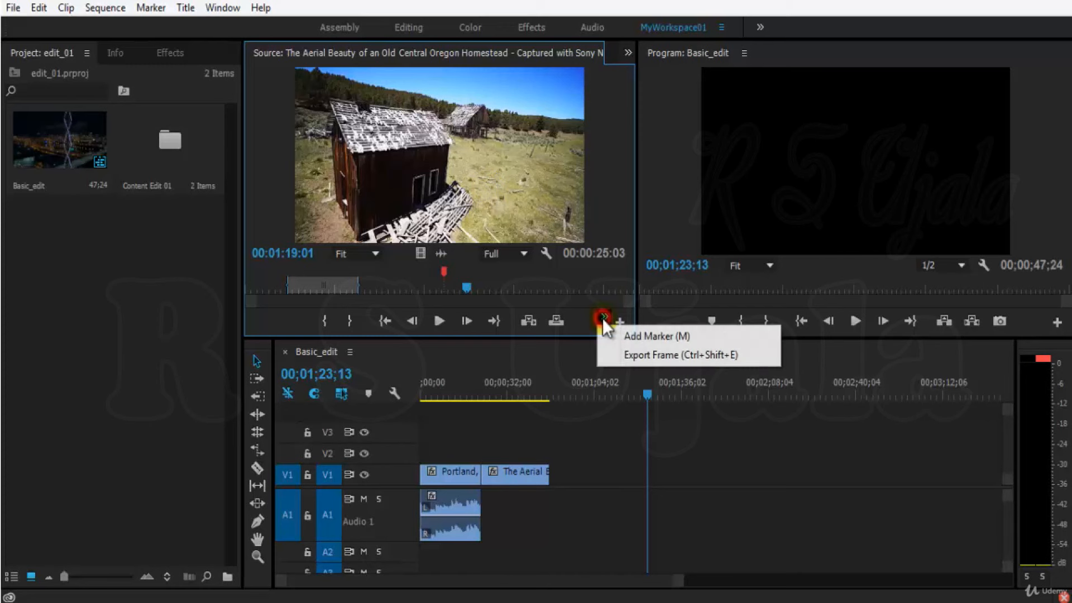
pyautogui.click(617, 360)
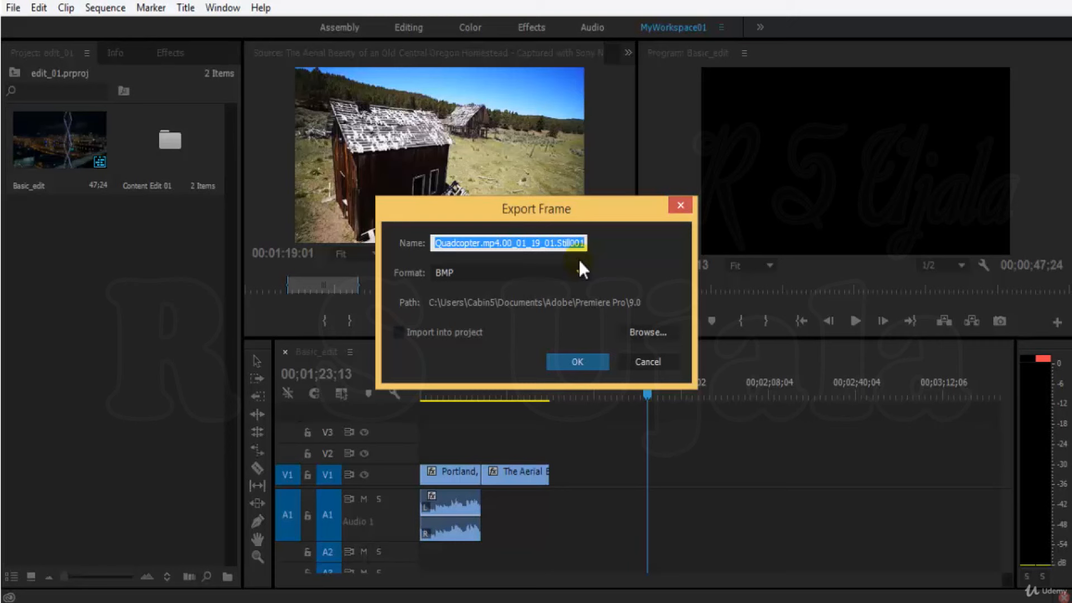
pyautogui.write('screenshot1')
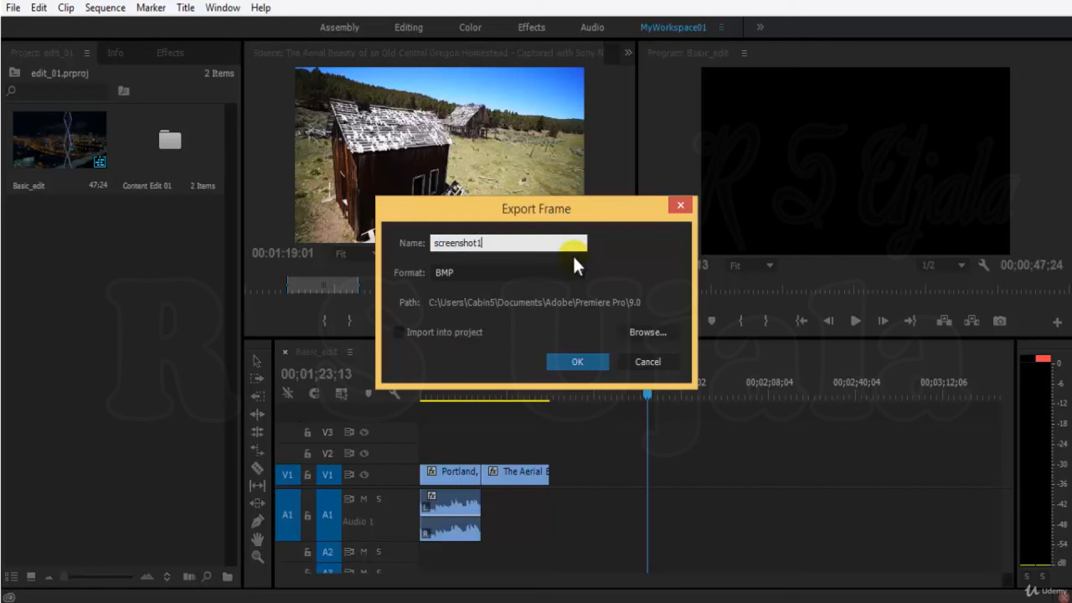
pyautogui.click(540, 273)
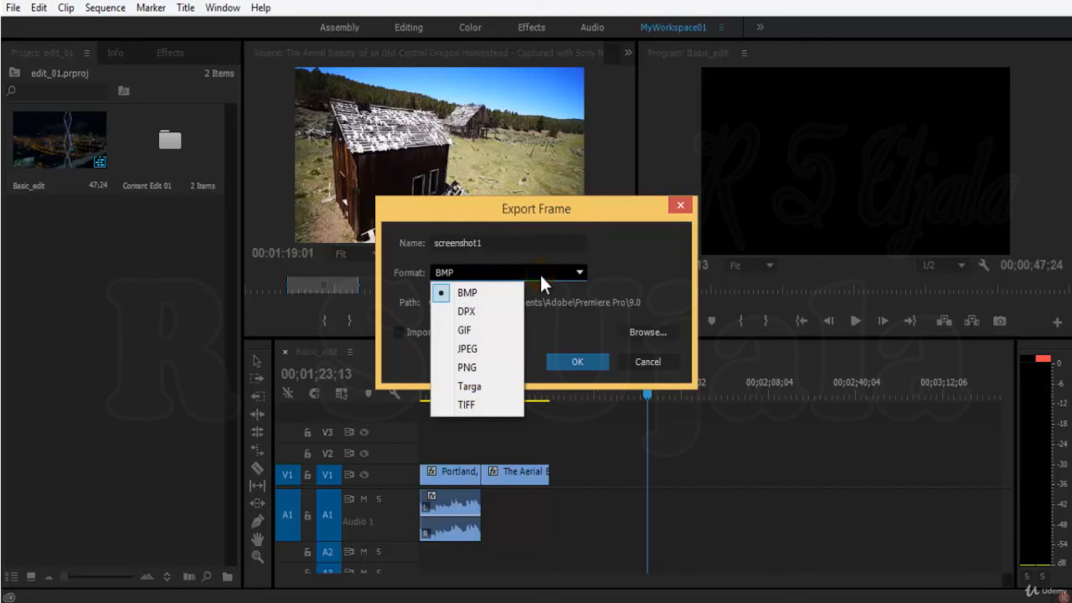
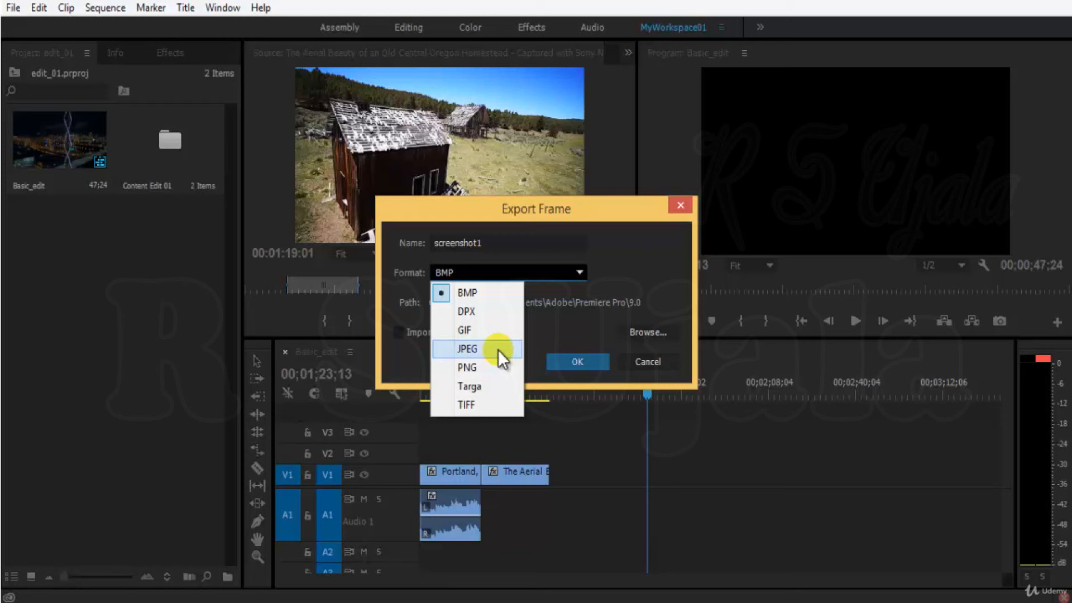
pyautogui.click(498, 349)
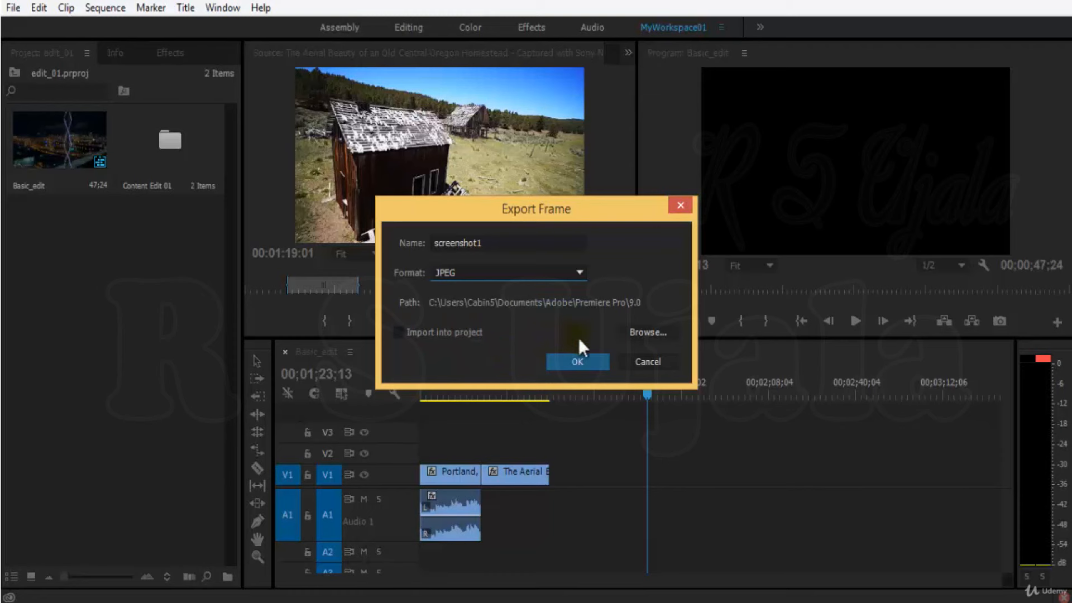
# Export the frame to a new Screenshot folder inside RF VIDEOS, with importing into the project enabled
pyautogui.click(641, 333)
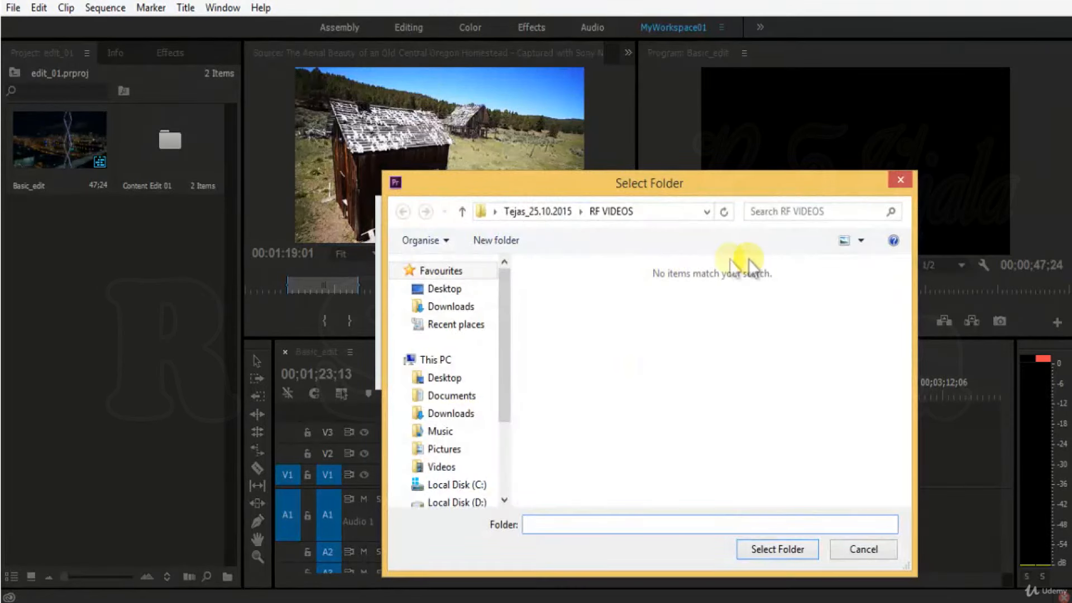
pyautogui.click(507, 242)
pyautogui.write('Screenshot')
pyautogui.click(760, 395)
pyautogui.doubleClick(598, 319)
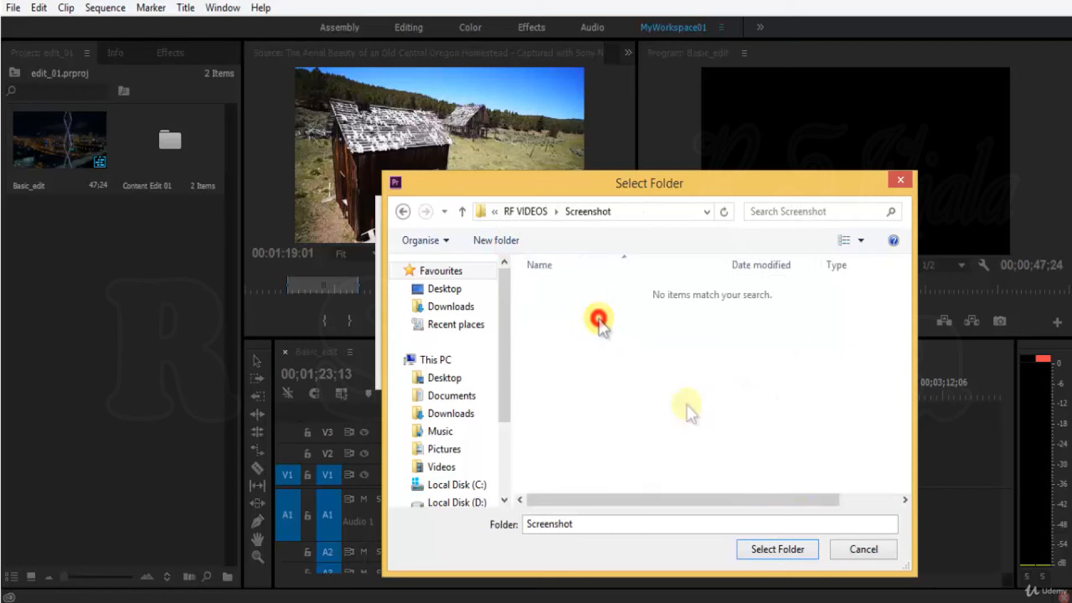
pyautogui.click(779, 548)
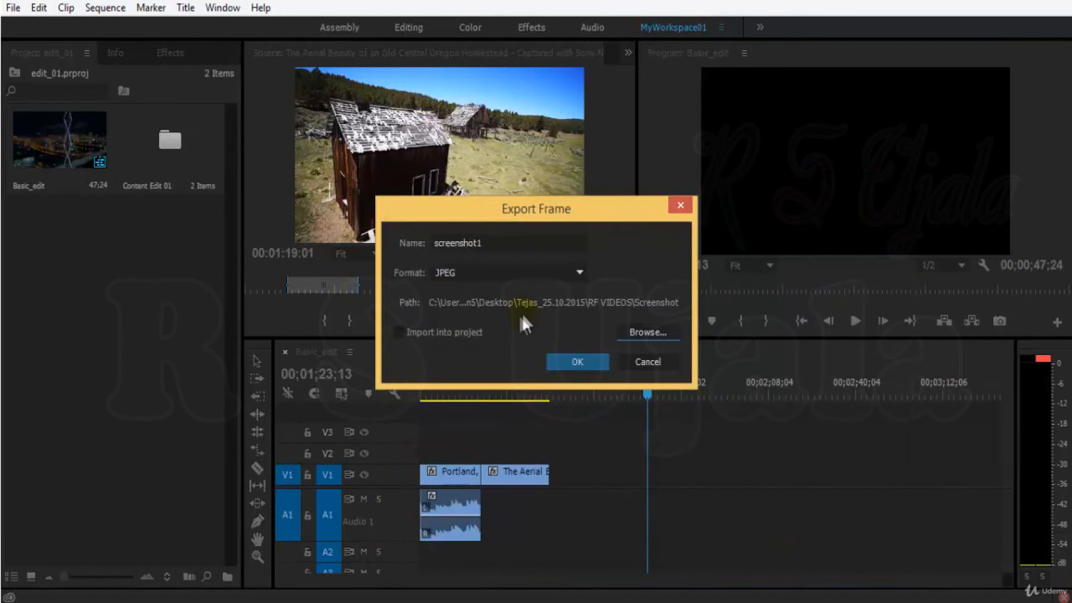
pyautogui.click(460, 328)
pyautogui.click(582, 358)
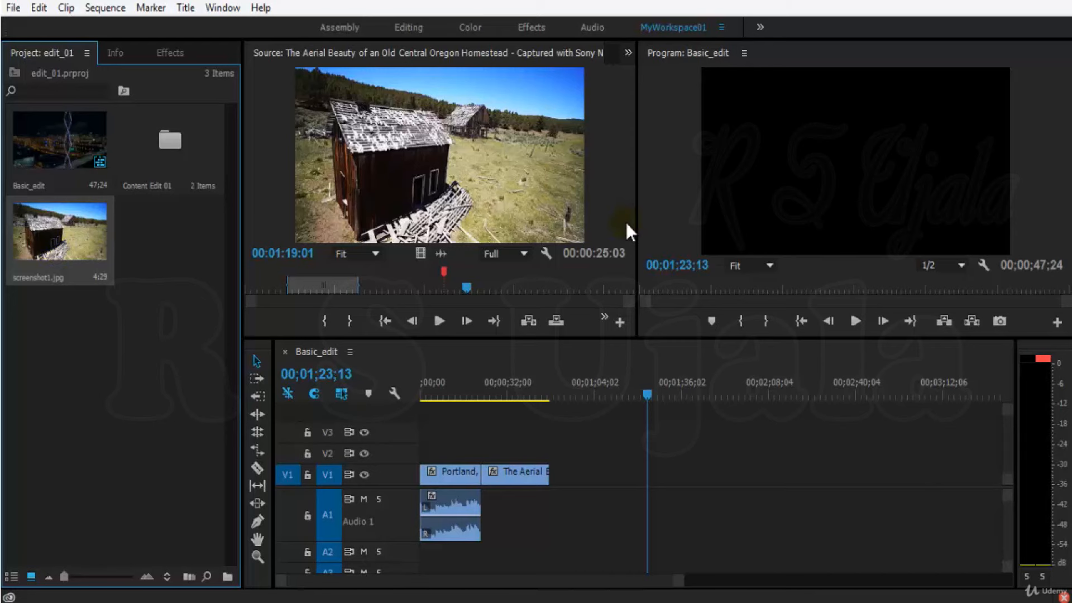
# Switch to File Explorer and open the exported screenshot1 image in the Screenshot folder of RF VIDEOS
pyautogui.hotkey('alt', 'Tab')
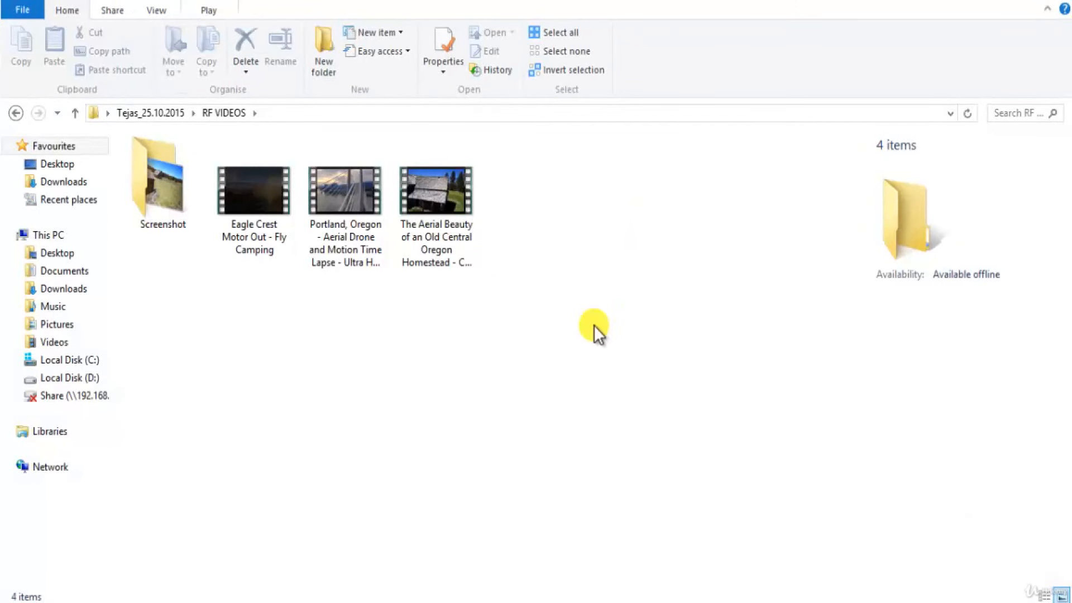
pyautogui.click(170, 209)
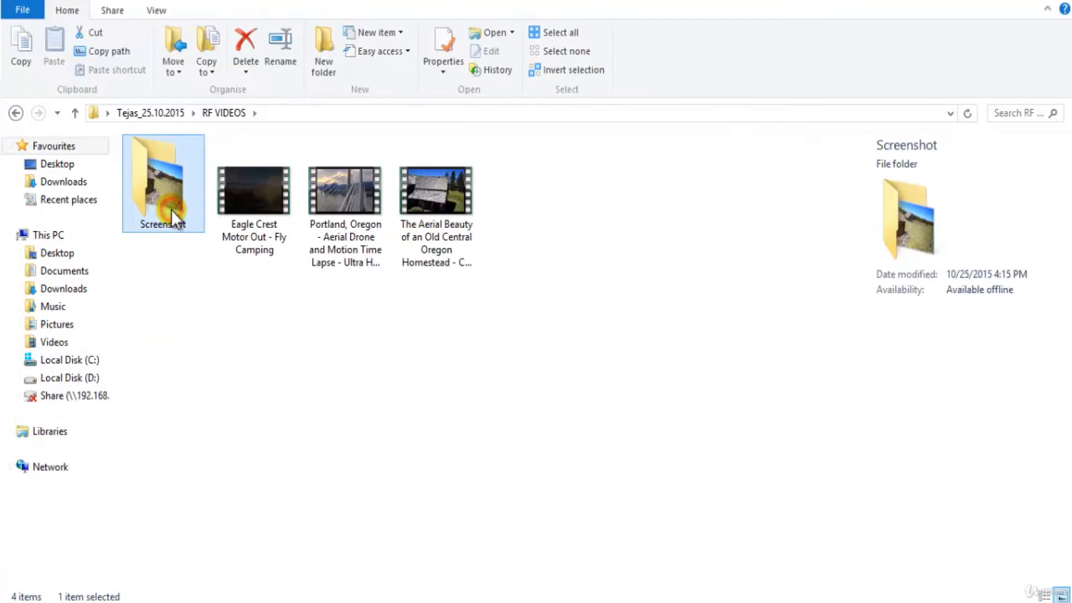
pyautogui.doubleClick(171, 209)
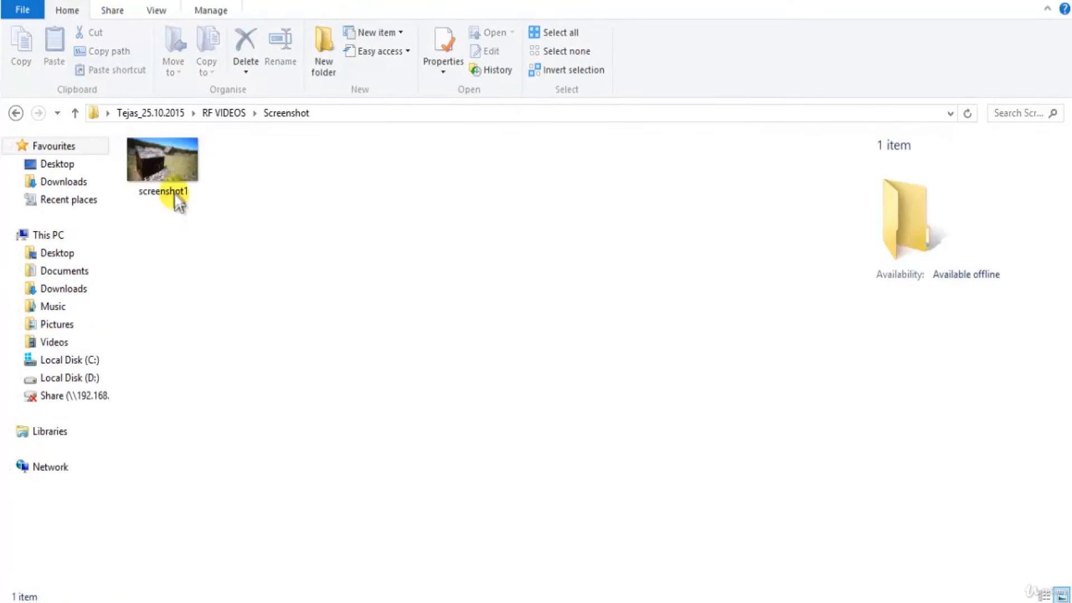
pyautogui.doubleClick(169, 175)
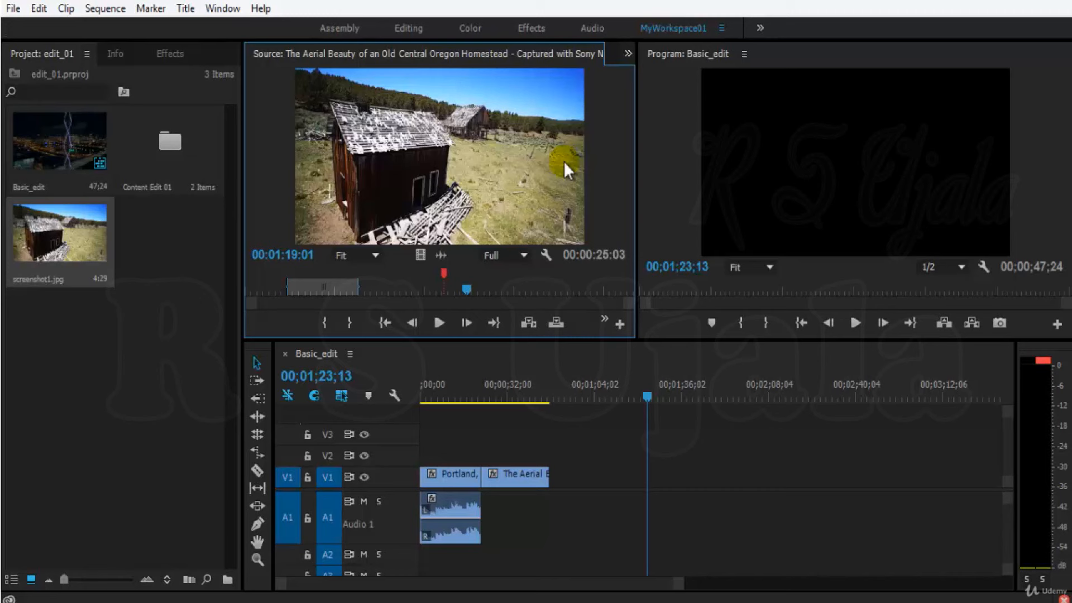
pyautogui.hotkey('ctrl', 'shift', 'e')
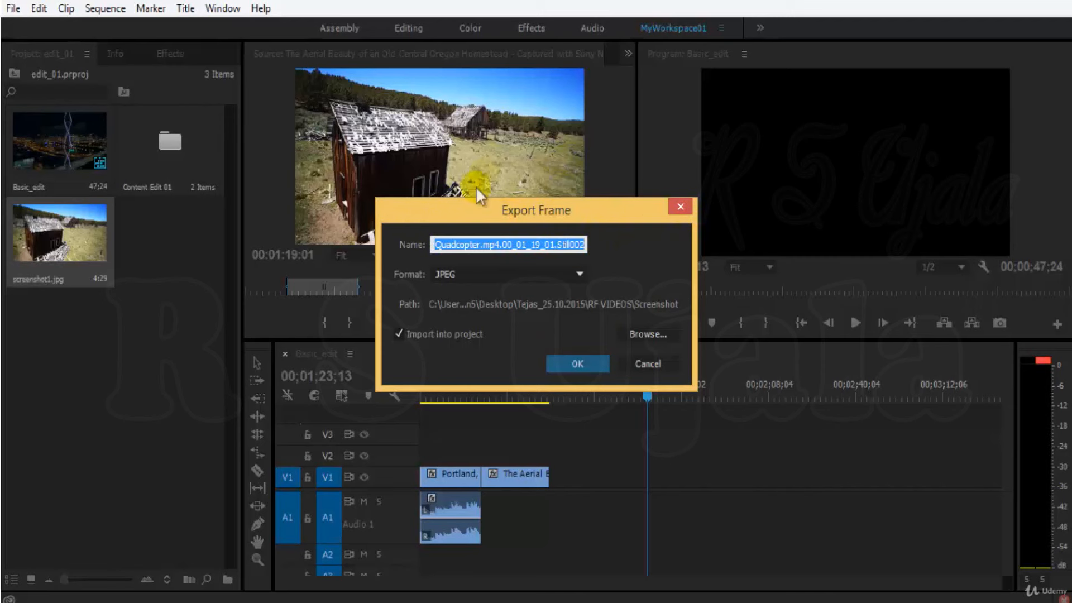
pyautogui.click(564, 273)
pyautogui.click(637, 260)
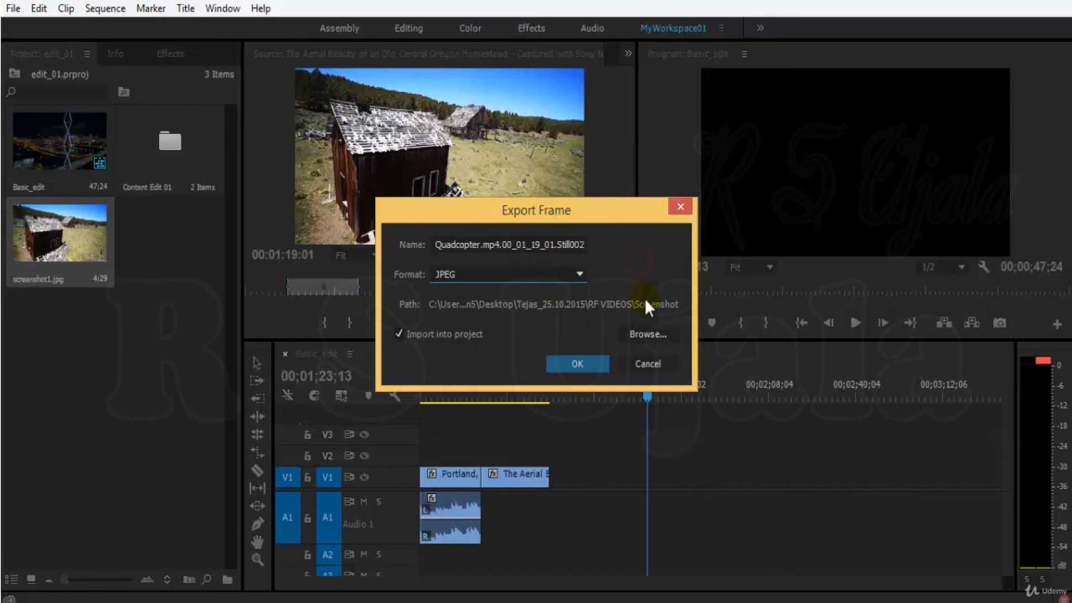
pyautogui.click(648, 364)
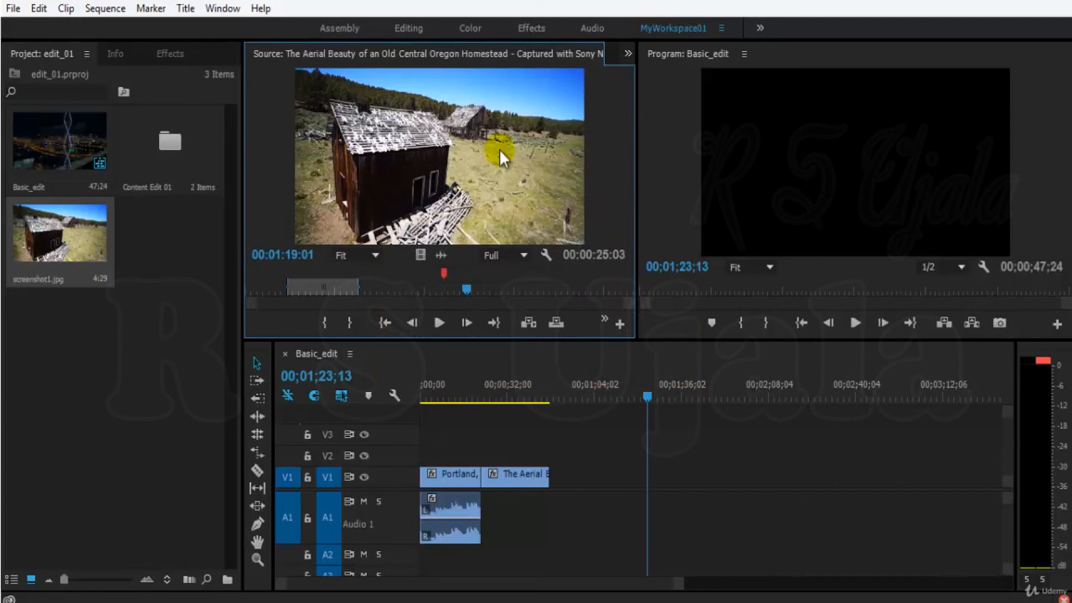
# Save the project and play the Basic_edit sequence from near its start to about 00;00;08;27
pyautogui.hotkey('ctrl', 's')
pyautogui.moveTo(540, 390); pyautogui.dragTo(485, 413)
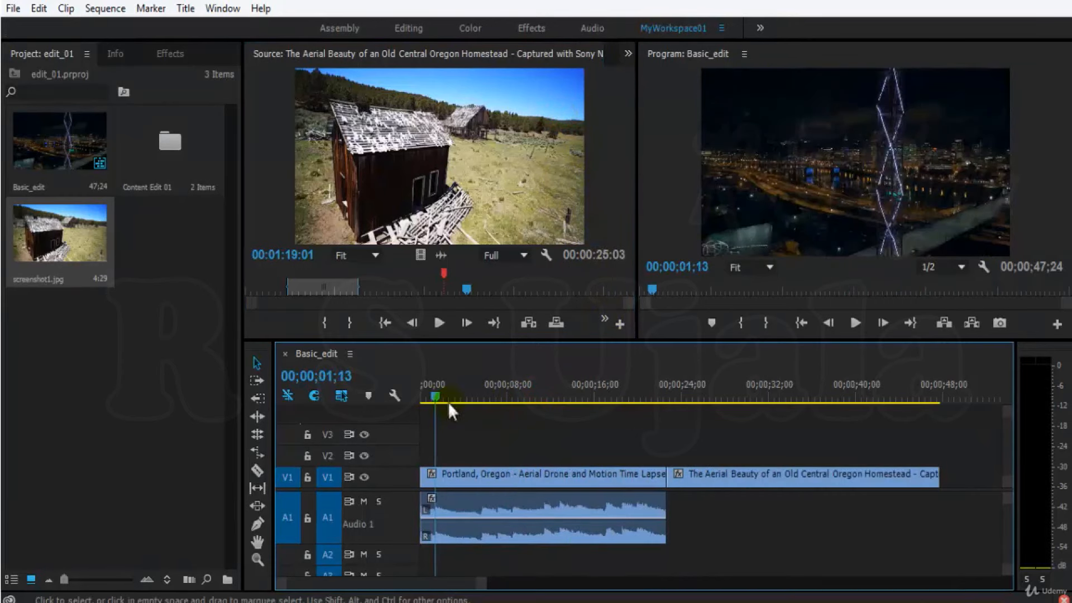
pyautogui.moveTo(439, 396); pyautogui.dragTo(472, 416)
pyautogui.press('space')
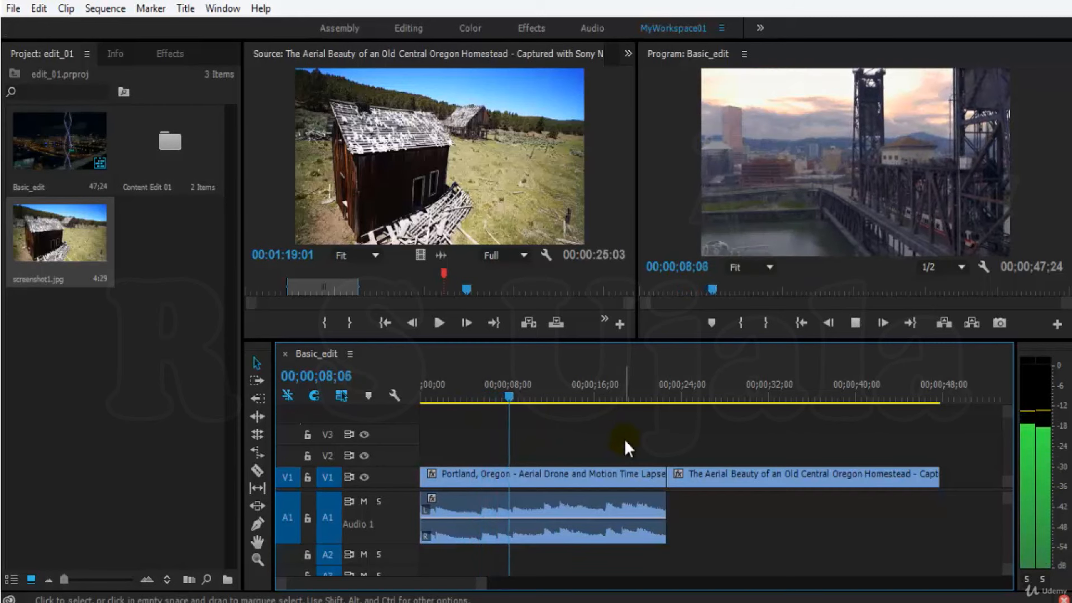
pyautogui.press('space')
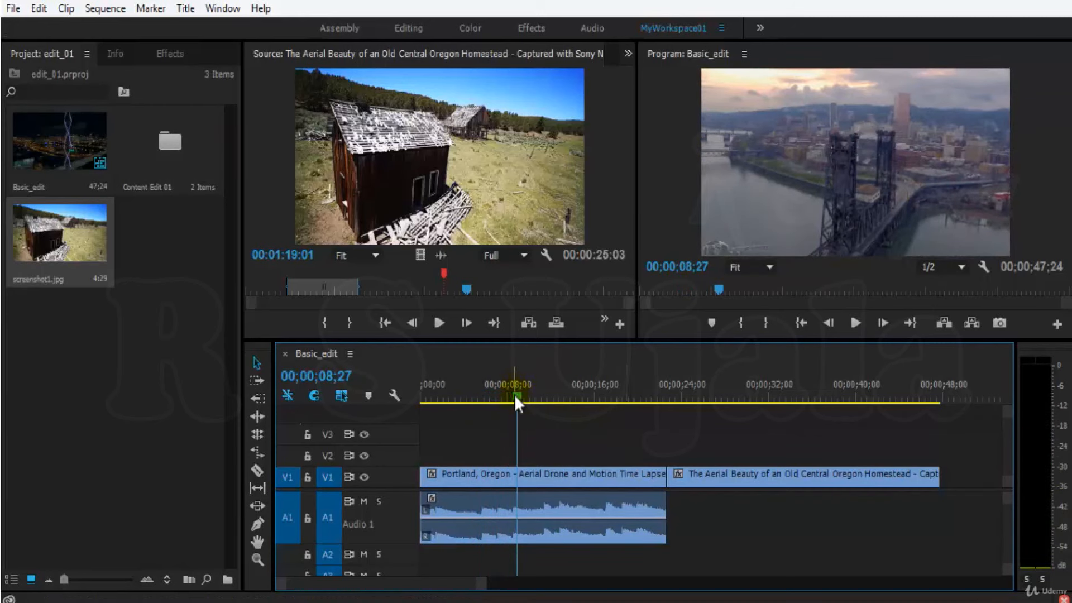
# Step the Basic_edit playhead back frame by frame to the bridge shot at 00;00;08;13
pyautogui.press('Left')
pyautogui.press('Left')
pyautogui.press('Left')
pyautogui.press('Left')
pyautogui.press('Left')
pyautogui.press('Left')
pyautogui.press('Left')
pyautogui.press('Left')
pyautogui.press('Left')
pyautogui.press('Left')
pyautogui.press('Left')
pyautogui.press('Left')
pyautogui.press('Left')
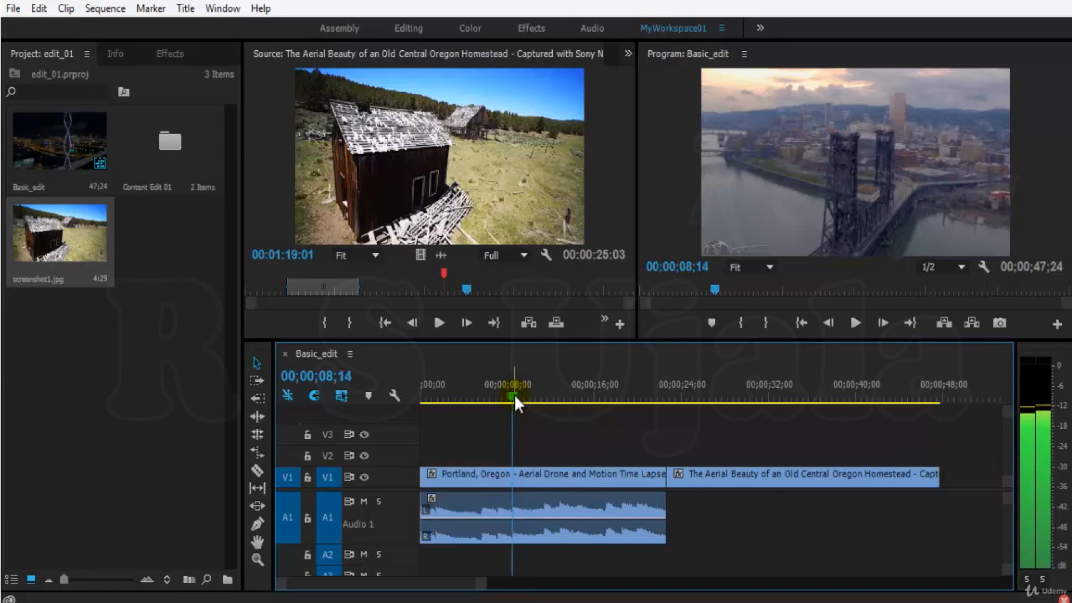
pyautogui.click(823, 130)
pyautogui.press('Left')
pyautogui.press('Left')
pyautogui.press('Right')
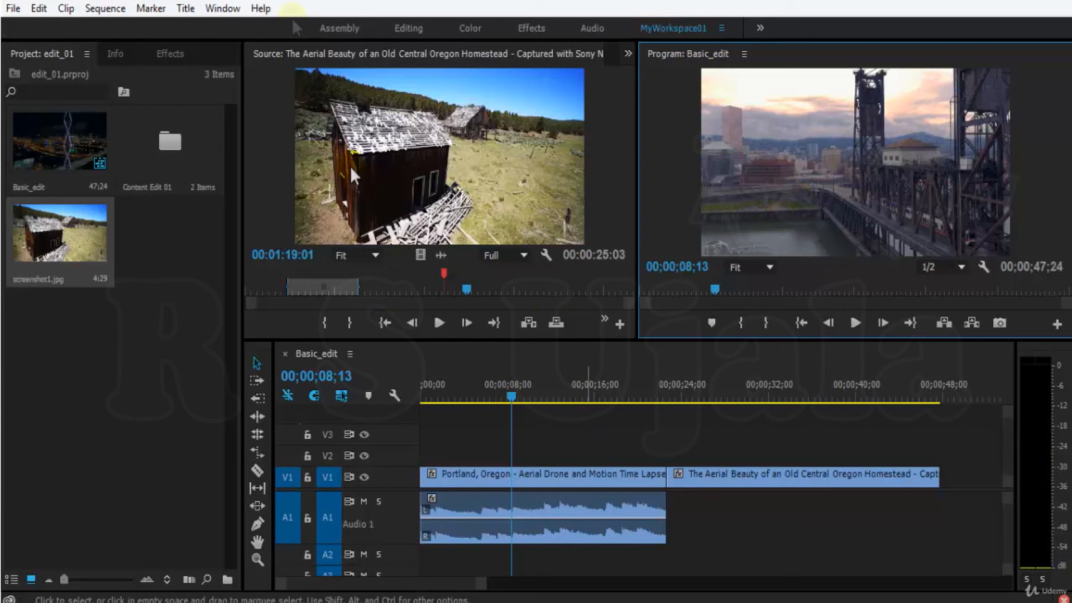
# Overwrite the marked source range of the Oregon Homestead clip into Basic_edit at 00;00;08;13
pyautogui.click(499, 193)
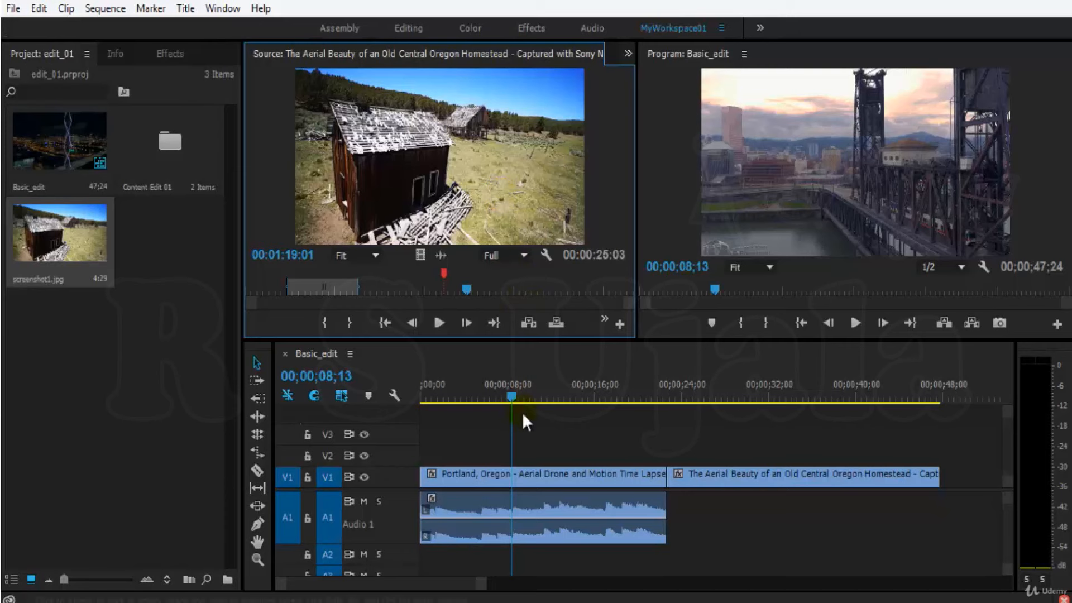
pyautogui.click(323, 286)
pyautogui.click(321, 286)
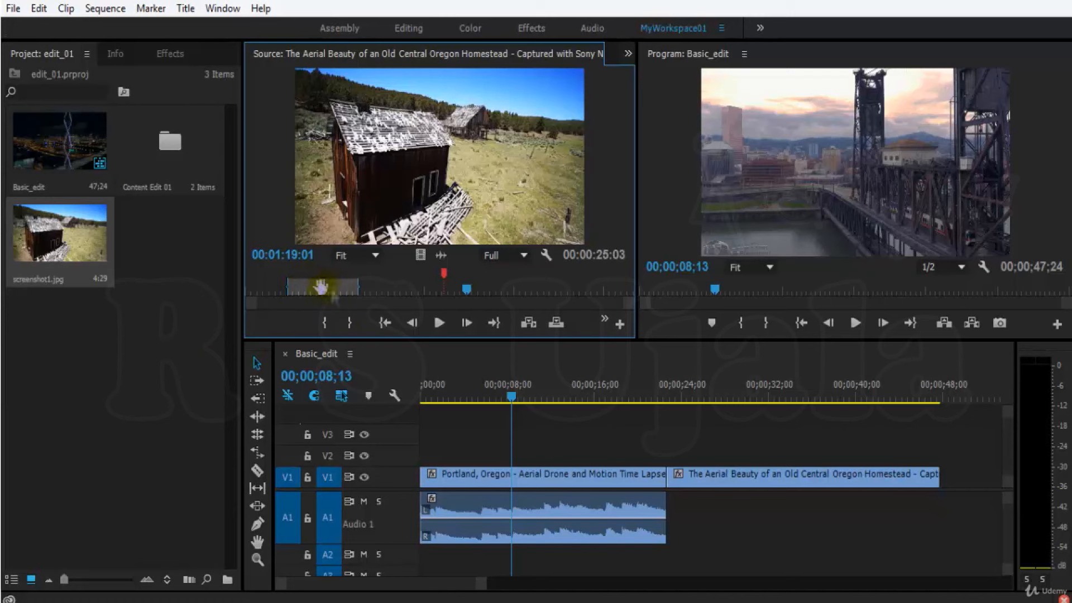
pyautogui.click(555, 323)
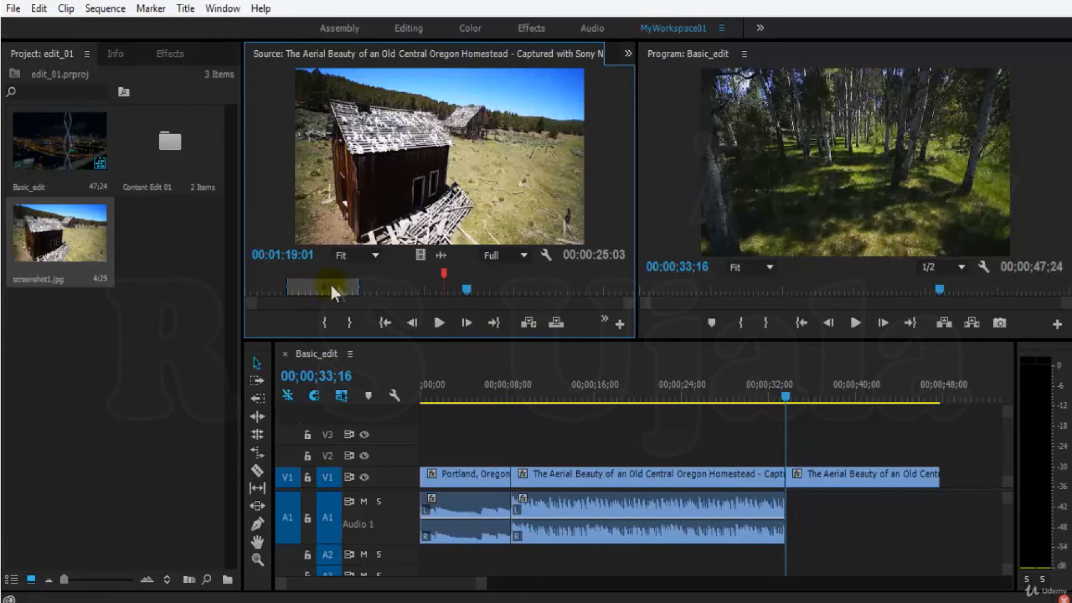
# Play Basic_edit from 00;00;06;15 through the overwritten Homestead section and return the playhead to 00;00;09;05
pyautogui.click(491, 394)
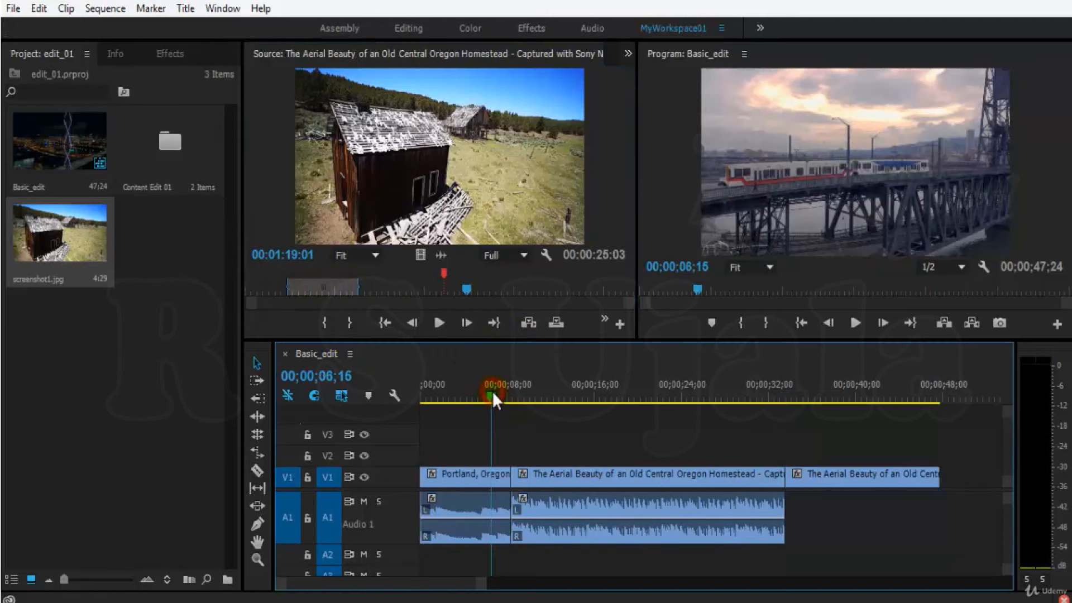
pyautogui.press('space')
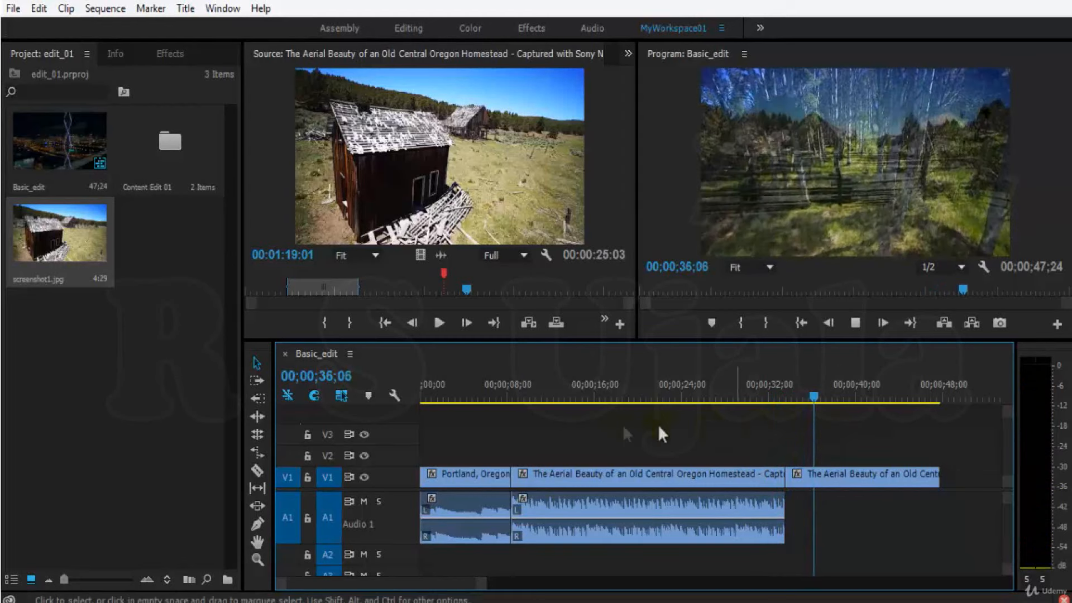
pyautogui.moveTo(517, 384); pyautogui.dragTo(520, 398)
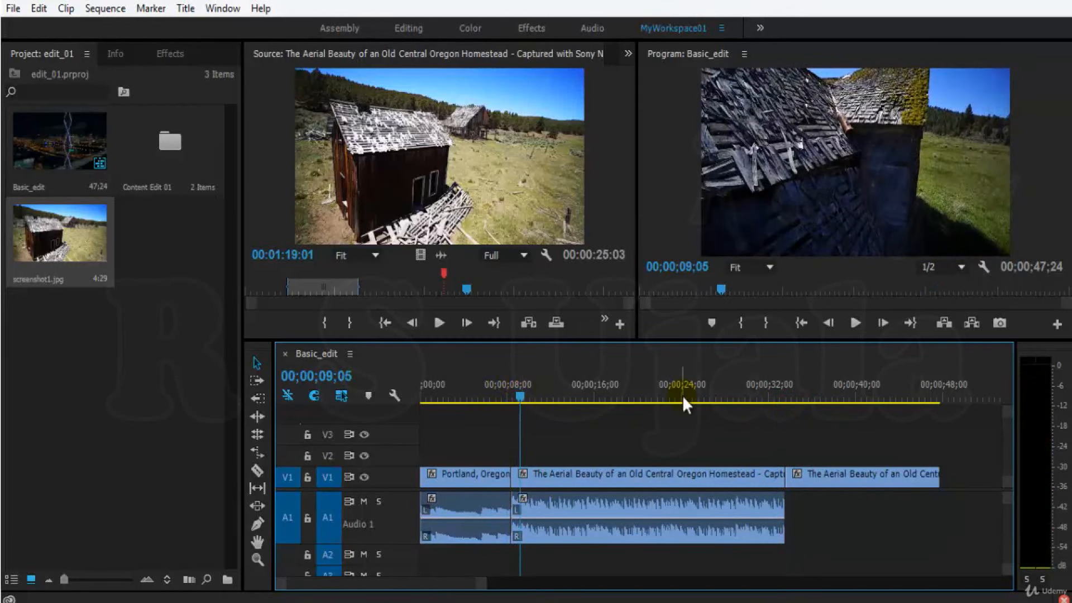
# Undo the overwrite edit in Basic_edit and save the project
pyautogui.hotkey('ctrl', 'z')
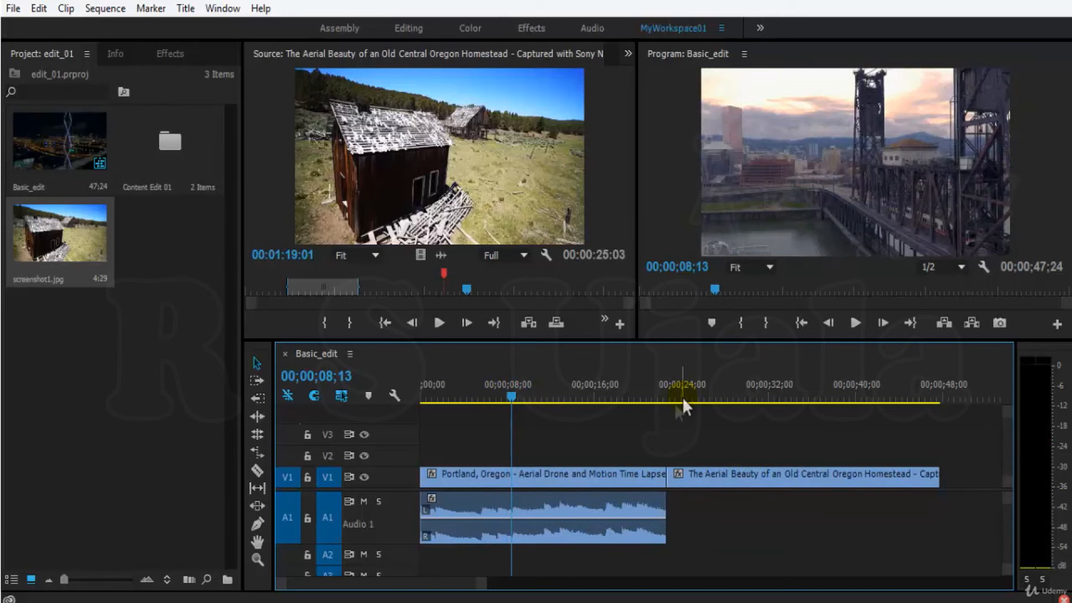
pyautogui.hotkey('ctrl', 's')
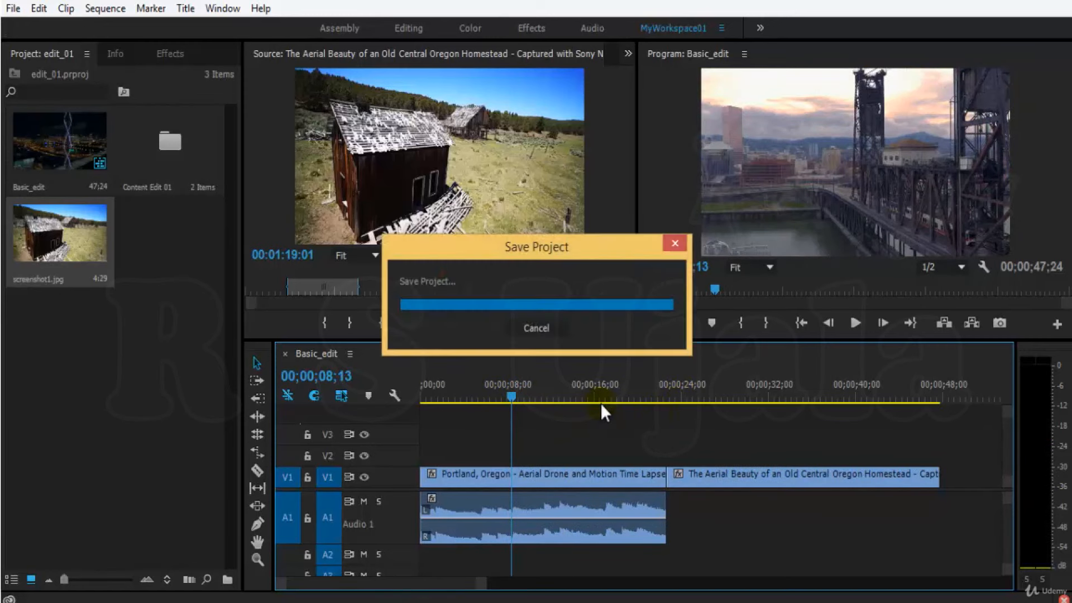
pyautogui.click(670, 204)
pyautogui.click(494, 206)
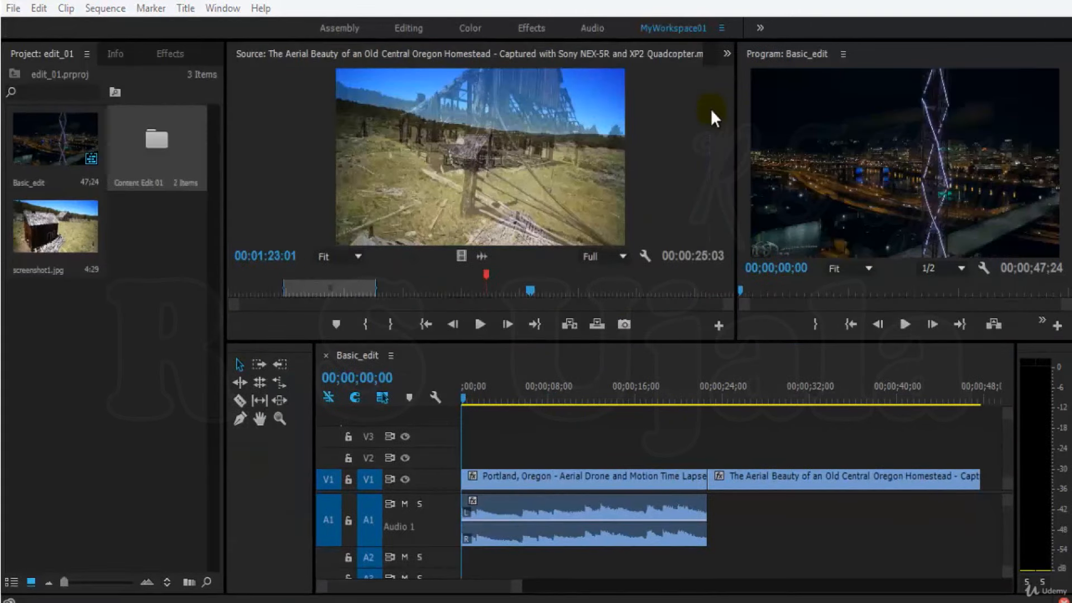
# Maximize the Source monitor's panel group and play the Homestead clip from 00:01:22:07 to 00:01:27:02
pyautogui.click(709, 108)
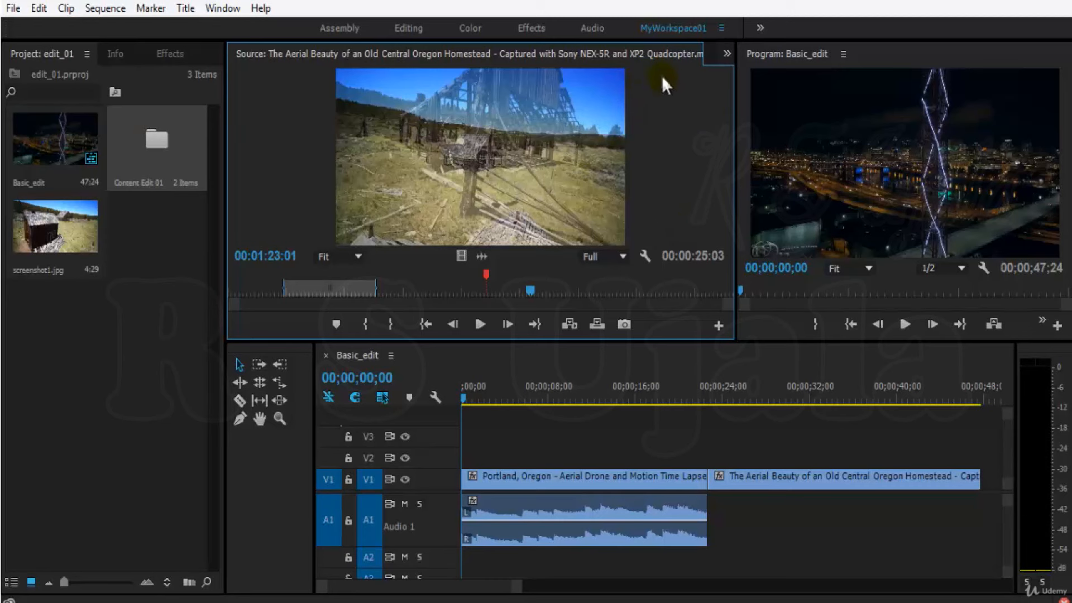
pyautogui.rightClick(619, 51)
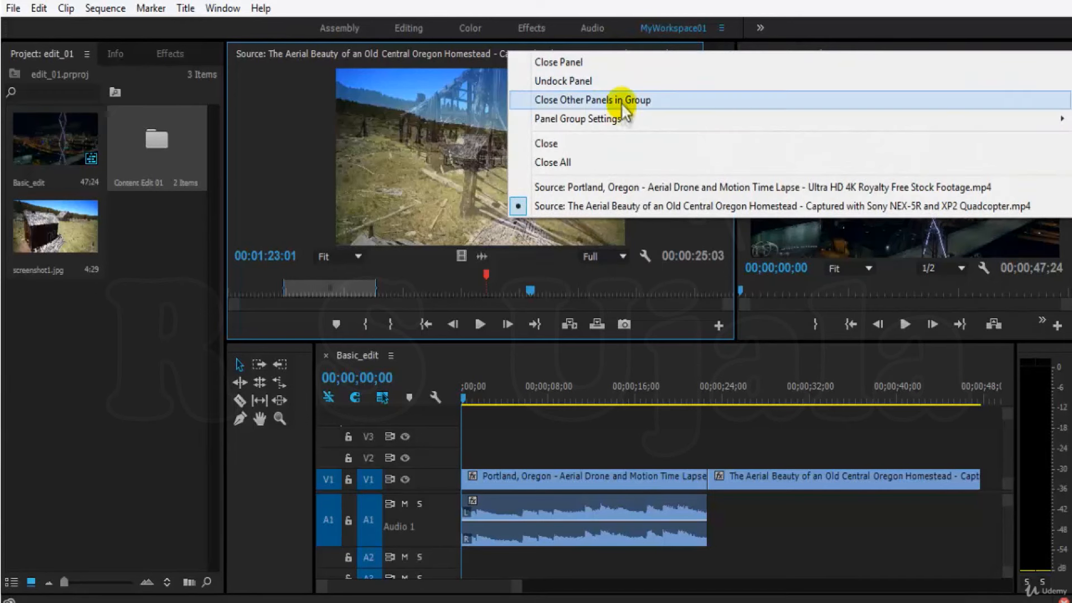
pyautogui.moveTo(623, 119)
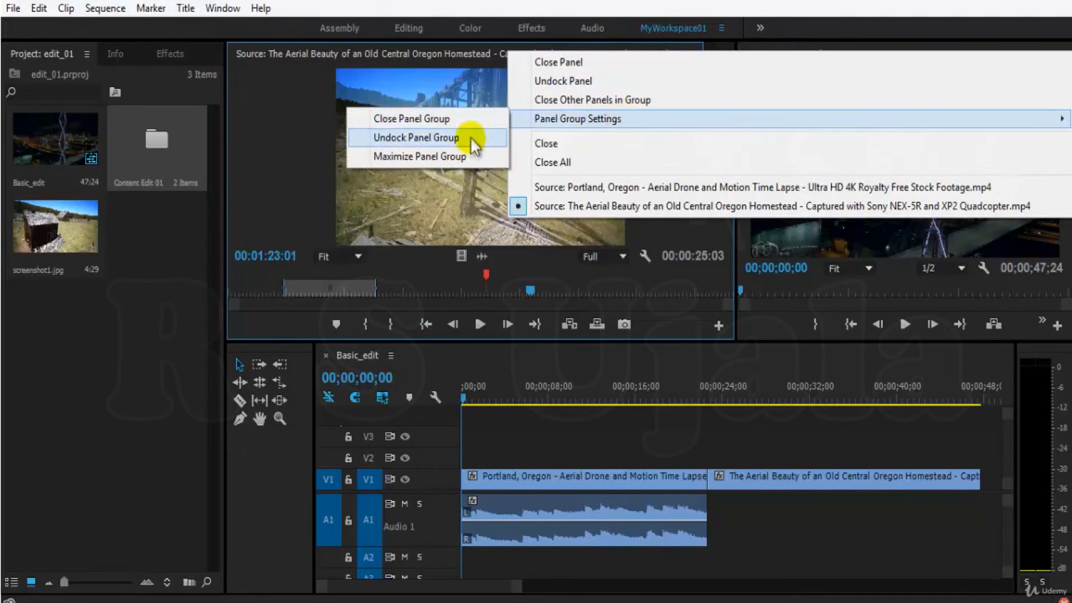
pyautogui.click(472, 158)
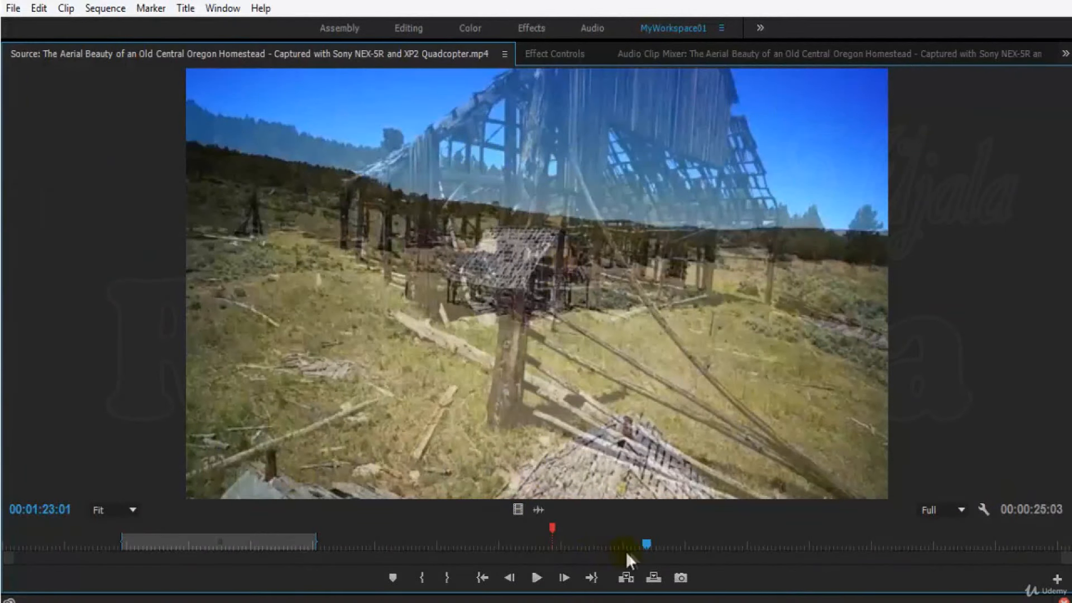
pyautogui.click(641, 543)
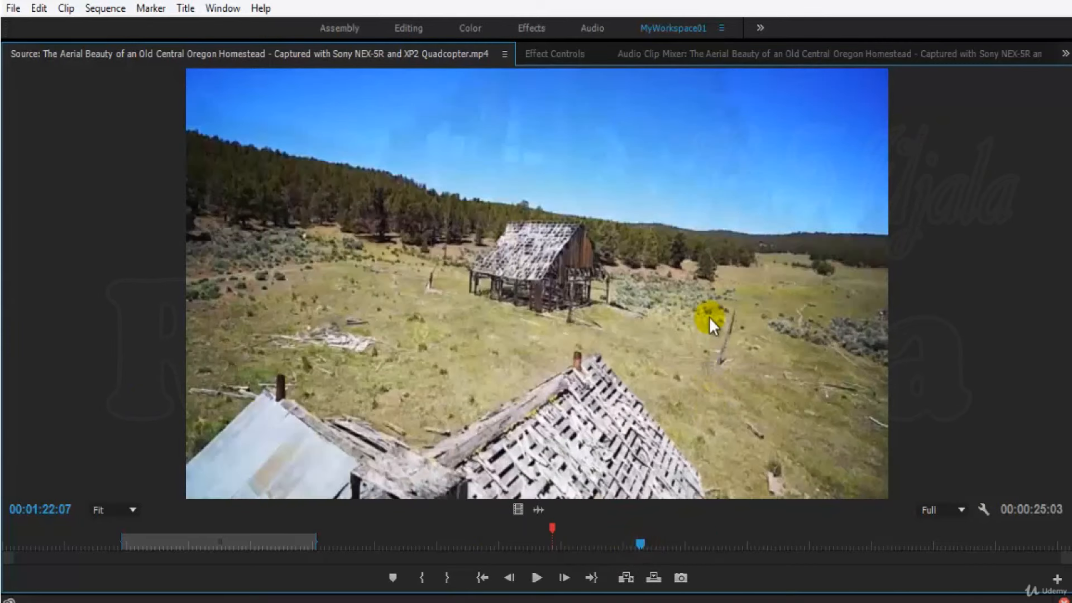
pyautogui.press('space')
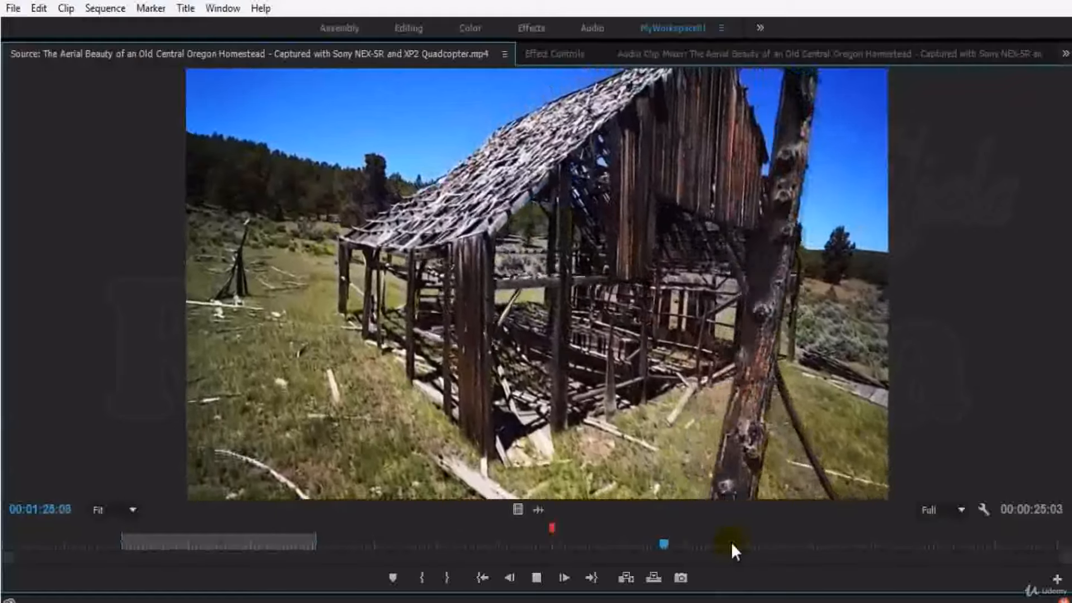
pyautogui.press('space')
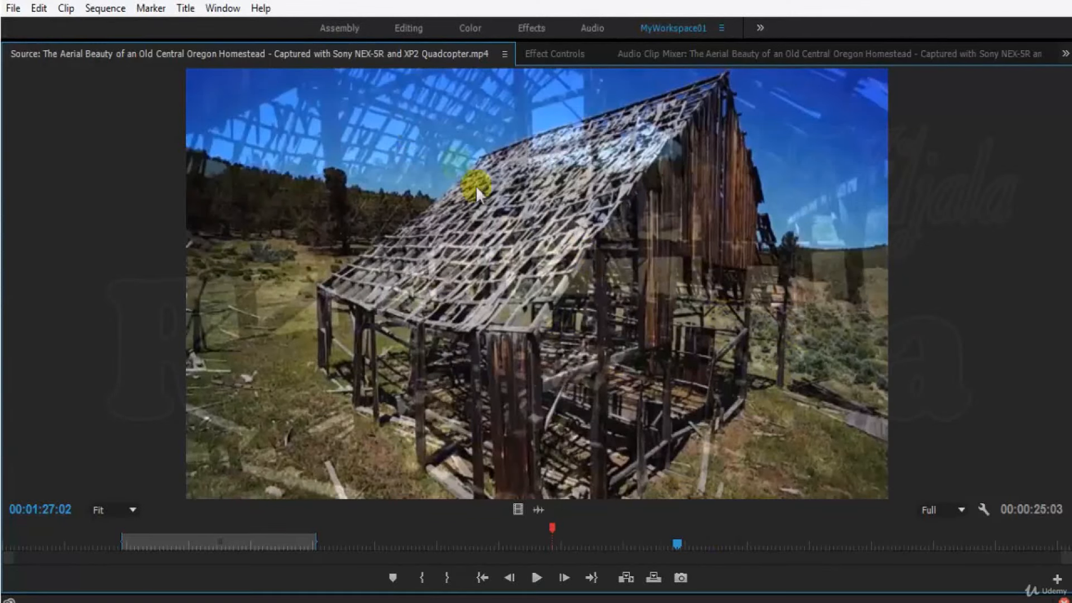
# Restore the Source monitor's panel group to its original size and save the project
pyautogui.click(377, 53)
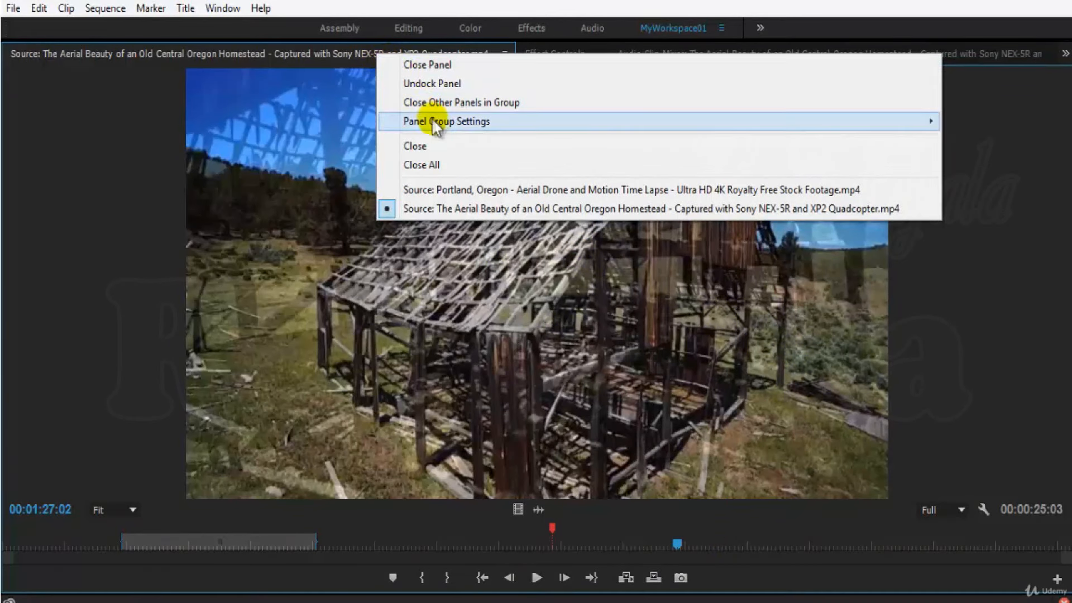
pyautogui.moveTo(436, 123)
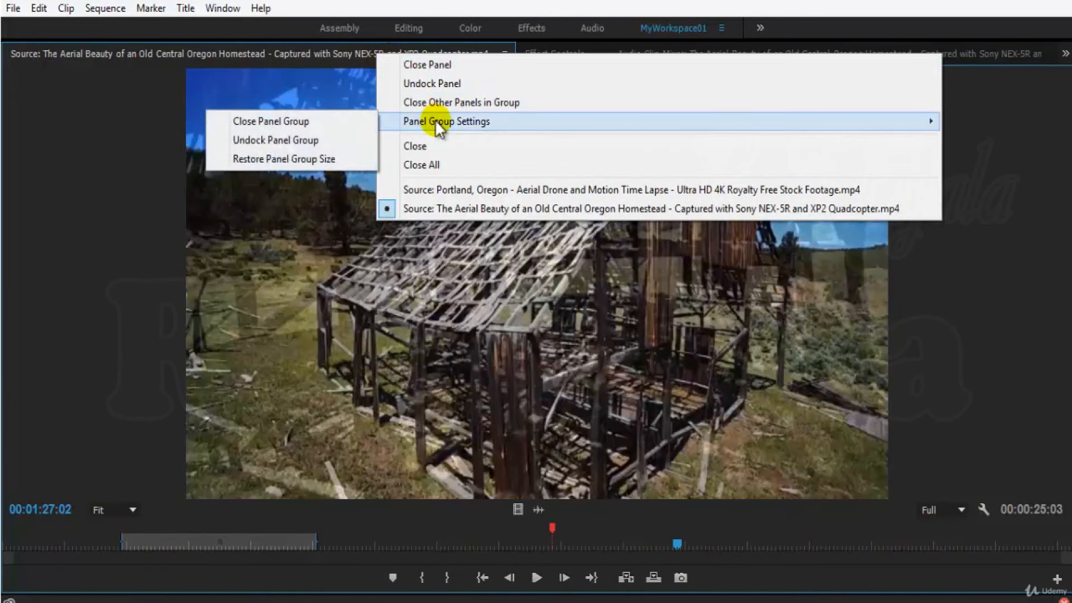
pyautogui.click(341, 159)
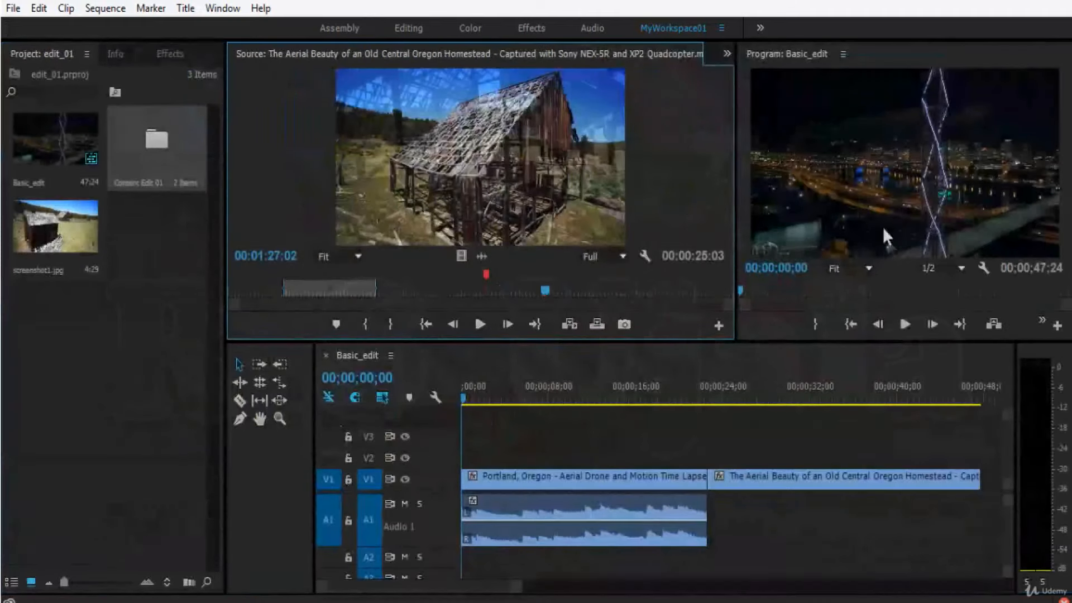
pyautogui.hotkey('ctrl', 's')
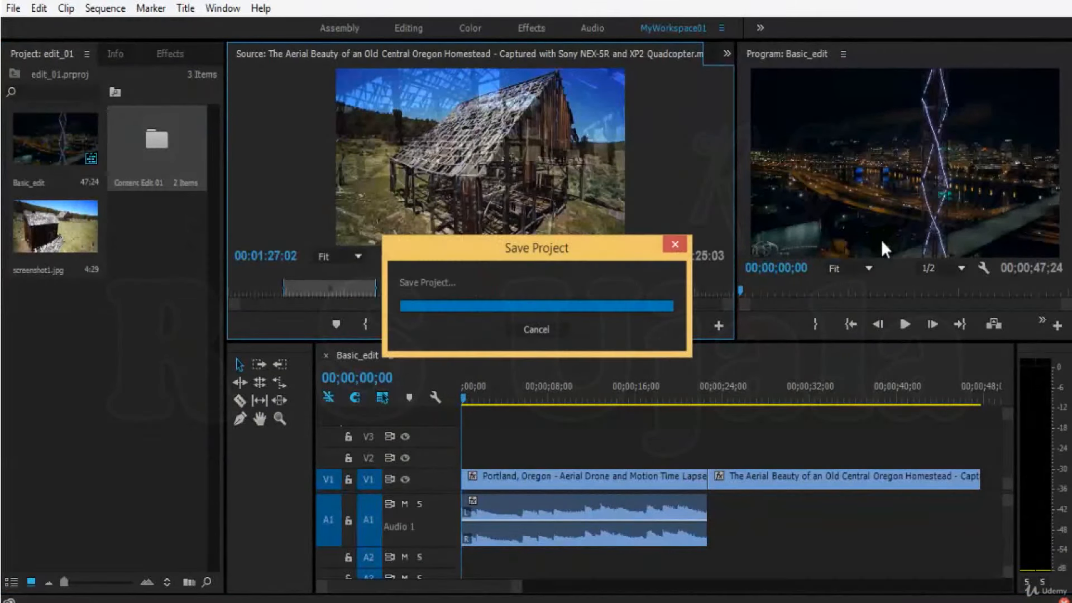
# Scrub through Basic_edit and move the Program monitor's playhead to 00;00;01;02
pyautogui.moveTo(591, 425); pyautogui.dragTo(696, 451)
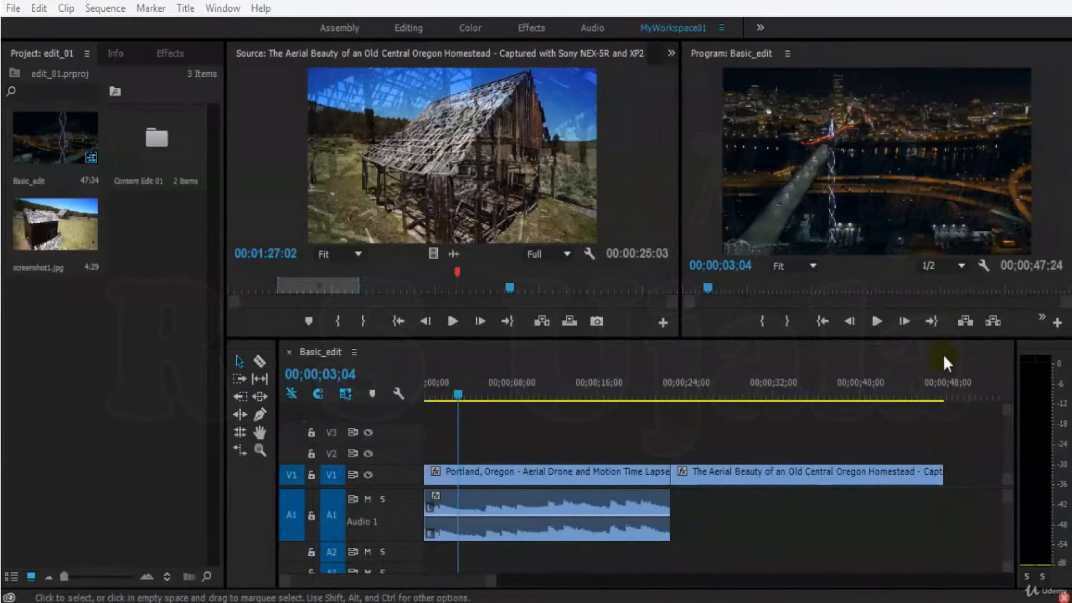
pyautogui.click(919, 174)
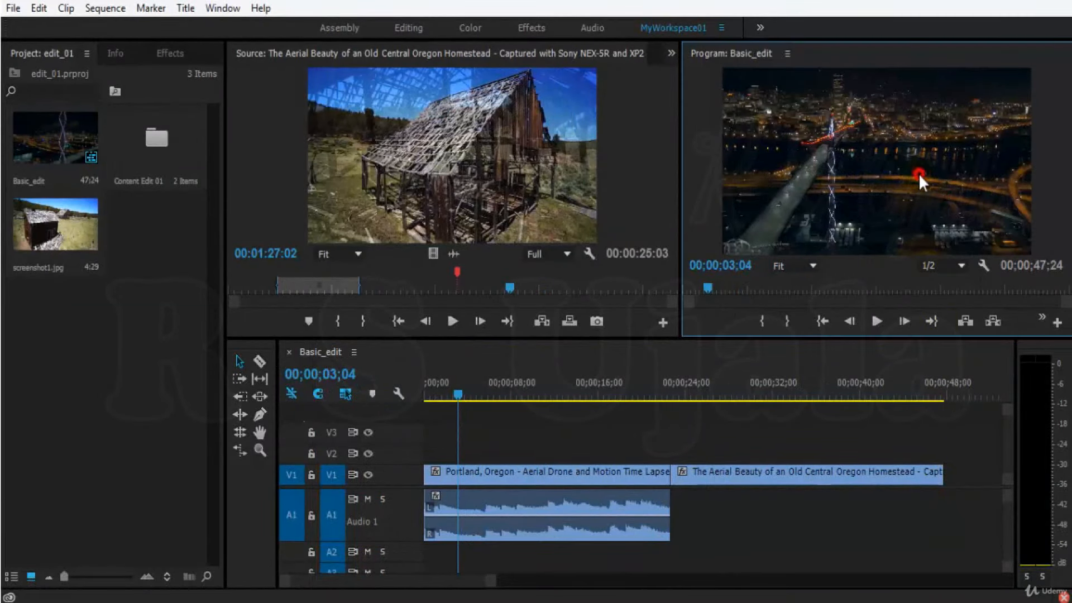
pyautogui.moveTo(708, 287); pyautogui.dragTo(695, 317)
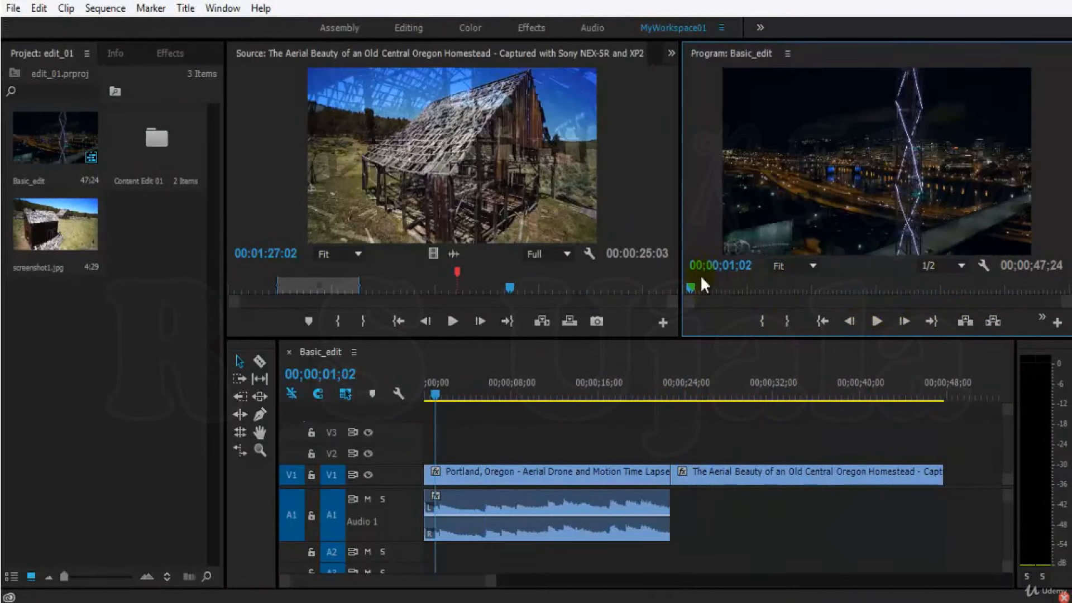
# Preview the Program monitor at 10%, 75%, 100% and 200% zoom and return it to Fit
pyautogui.press('space')
pyautogui.click(797, 270)
pyautogui.click(804, 309)
pyautogui.click(806, 263)
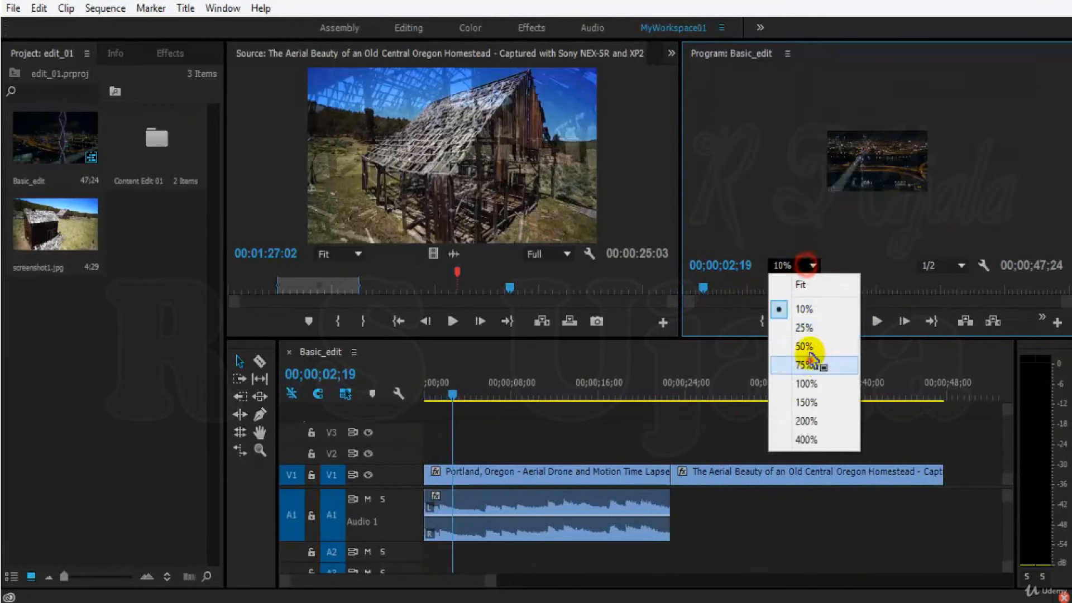
pyautogui.click(810, 364)
pyautogui.click(806, 263)
pyautogui.click(812, 384)
pyautogui.click(806, 262)
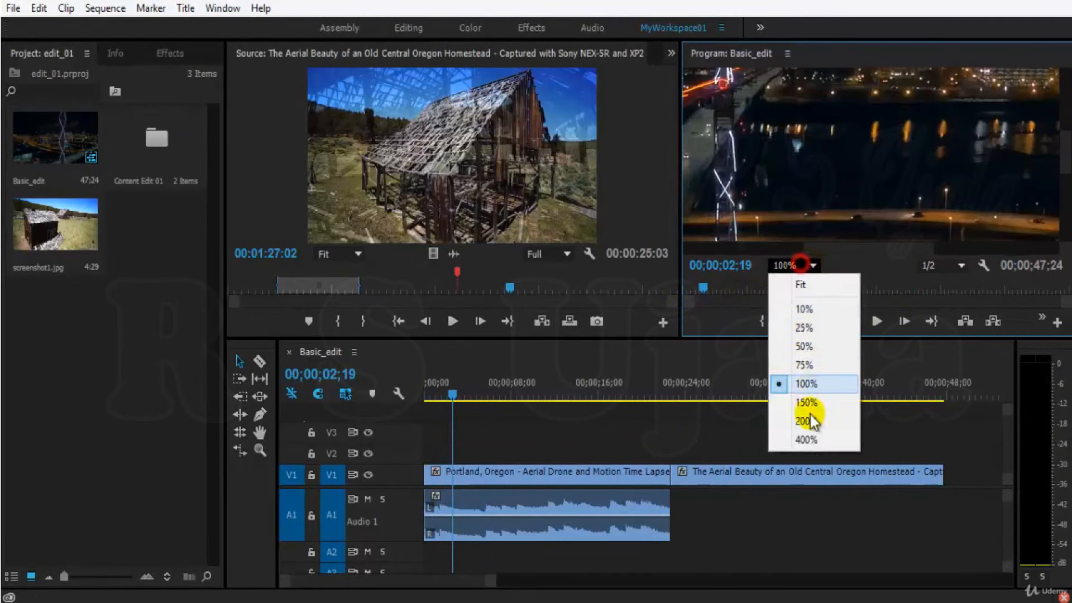
pyautogui.click(810, 421)
pyautogui.click(793, 264)
pyautogui.click(799, 284)
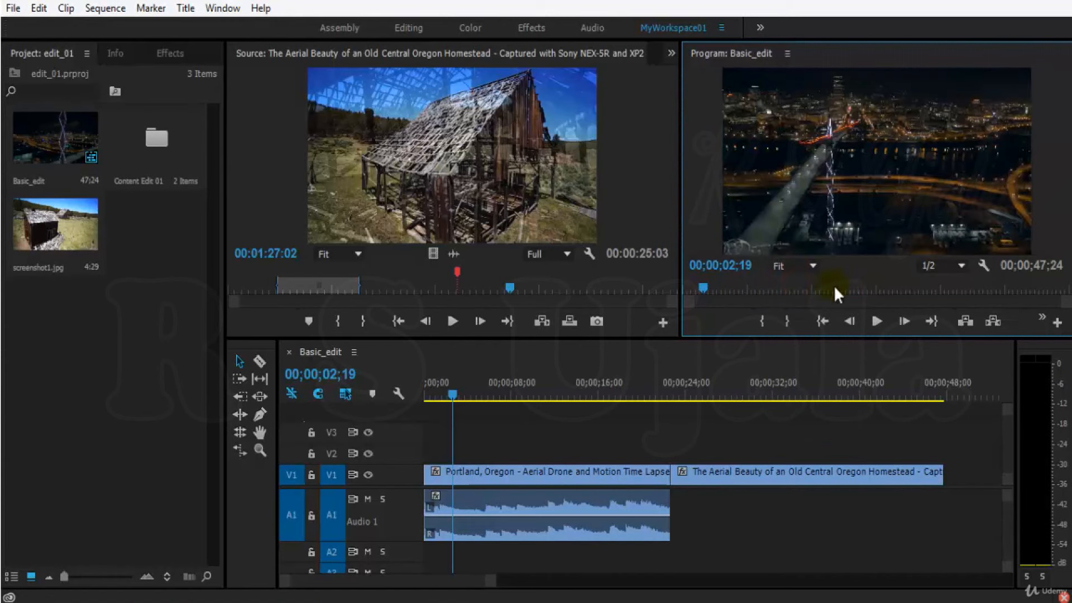
# Set the Program monitor's playback resolution to Full
pyautogui.click(956, 267)
pyautogui.click(943, 282)
pyautogui.click(952, 265)
pyautogui.click(946, 319)
pyautogui.click(949, 267)
pyautogui.click(944, 290)
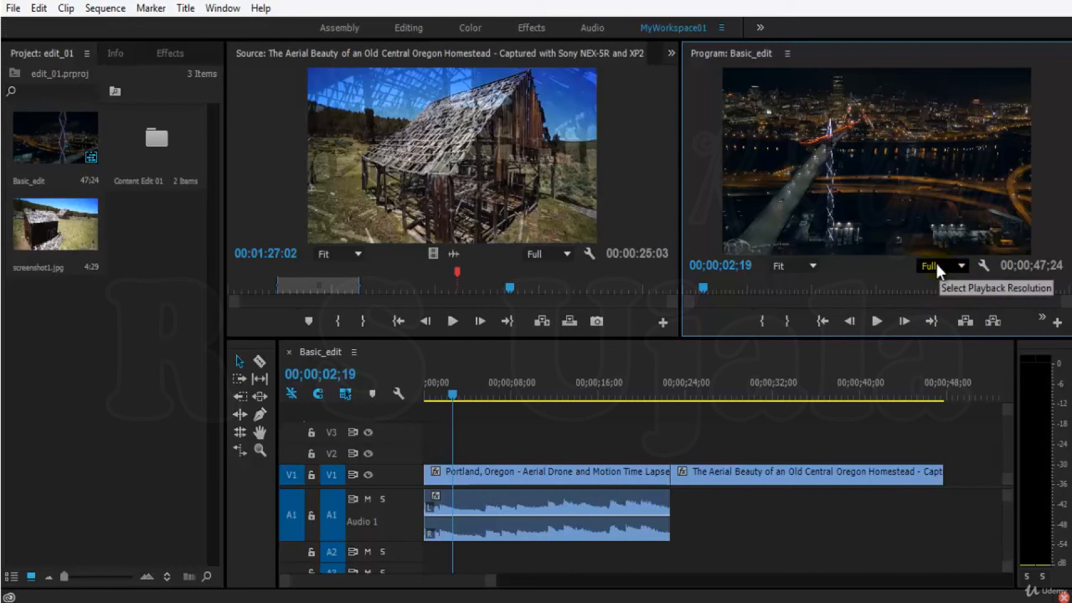
# Review the Program monitor's settings, including Playback Resolution, Paused Resolution, Loop, Captions Display and Overlay Settings
pyautogui.click(980, 264)
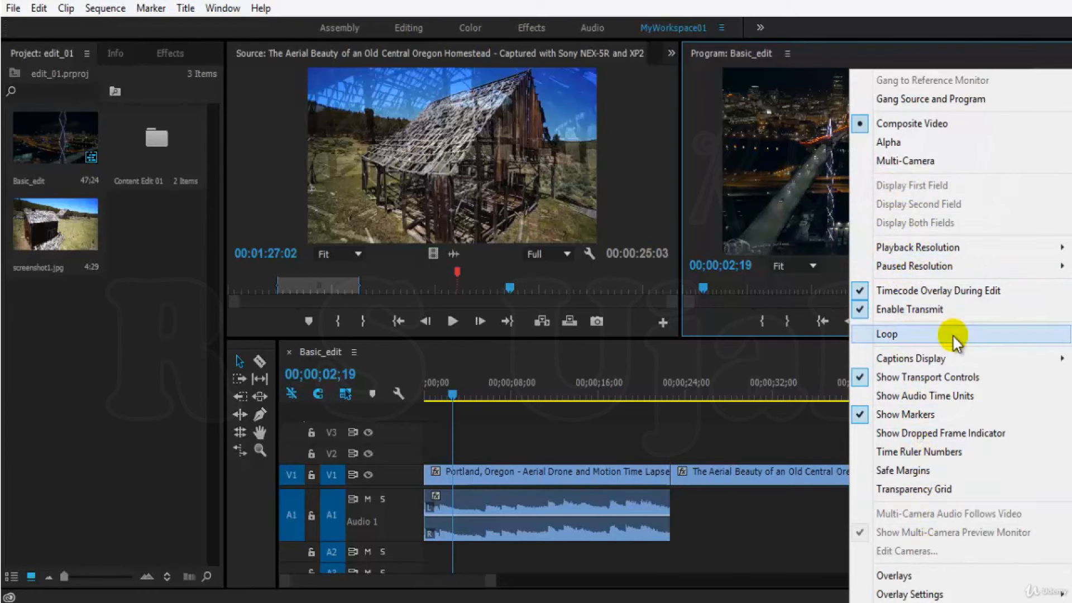
pyautogui.moveTo(956, 356)
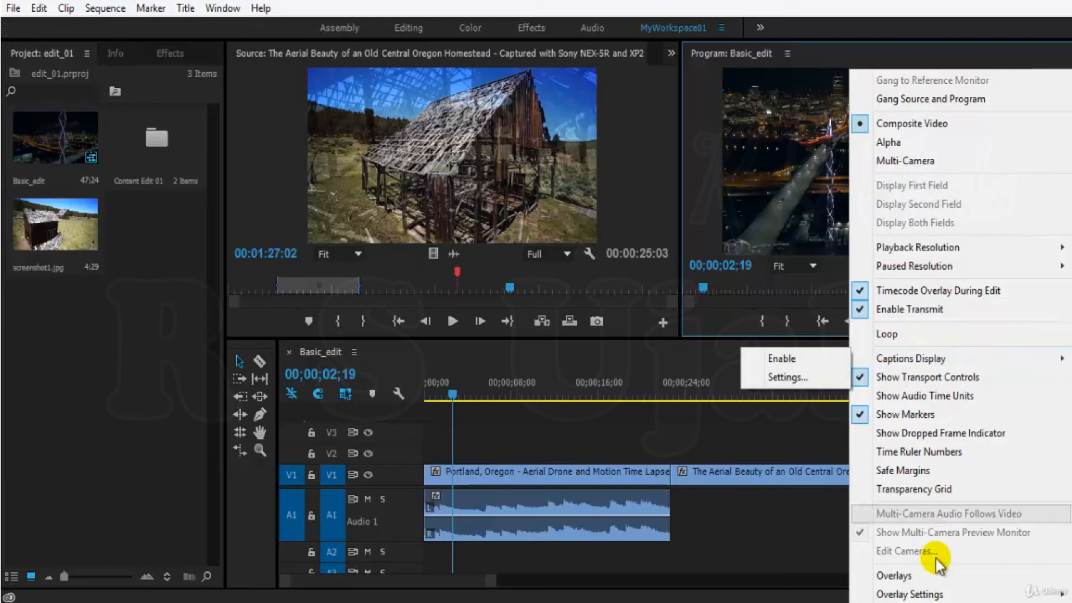
pyautogui.click(878, 240)
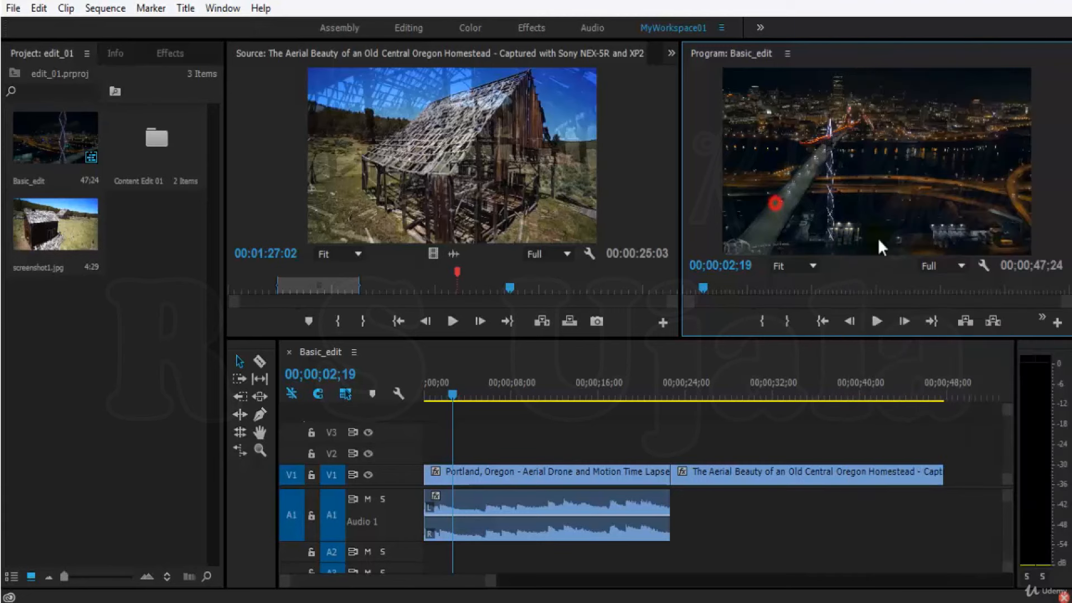
pyautogui.click(983, 266)
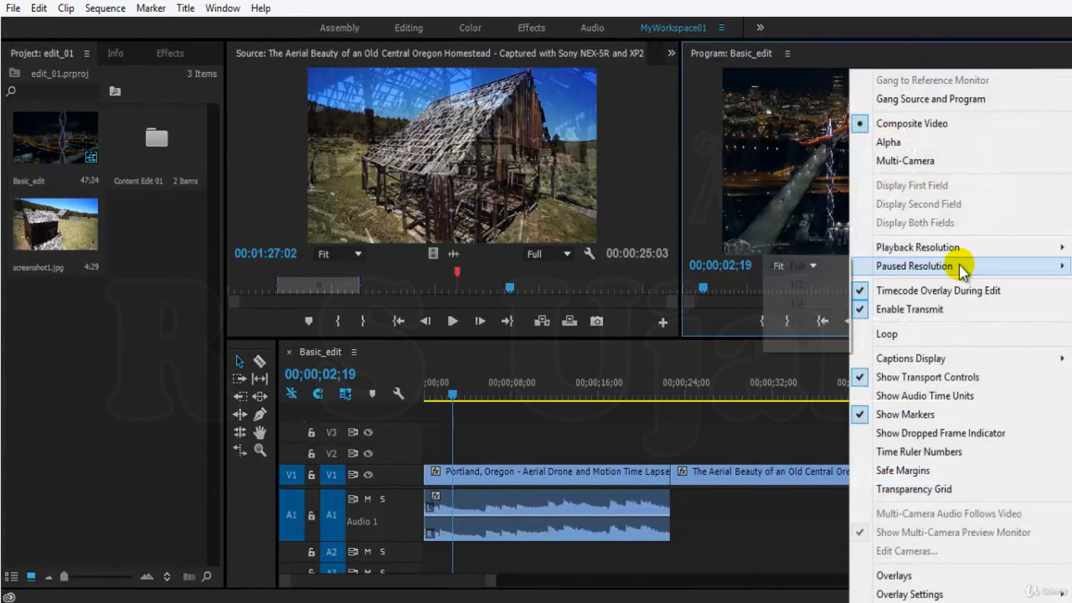
pyautogui.click(815, 190)
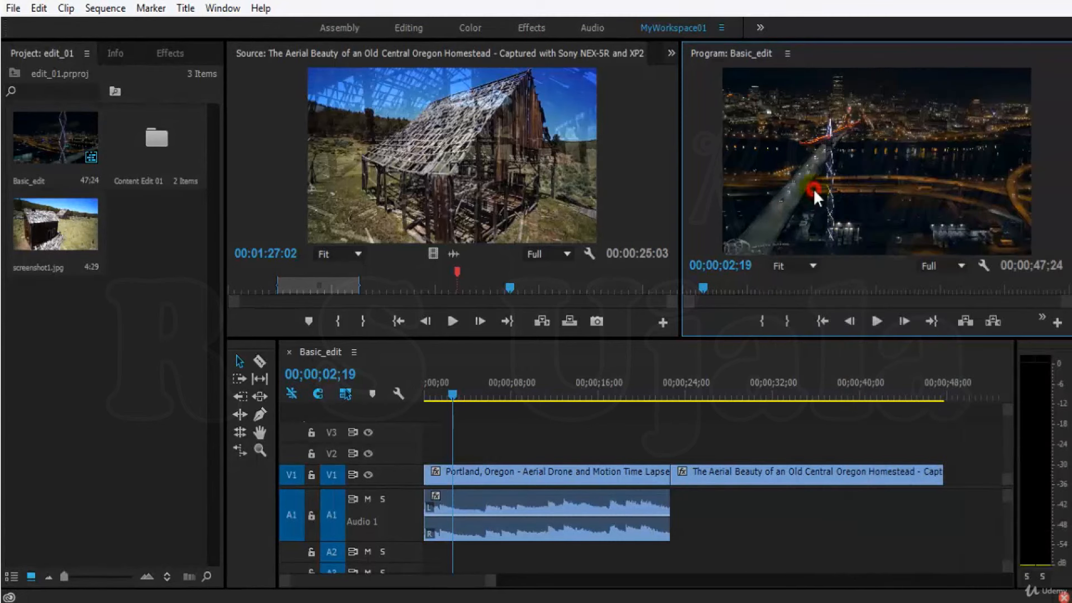
pyautogui.click(986, 266)
pyautogui.click(847, 260)
pyautogui.click(983, 264)
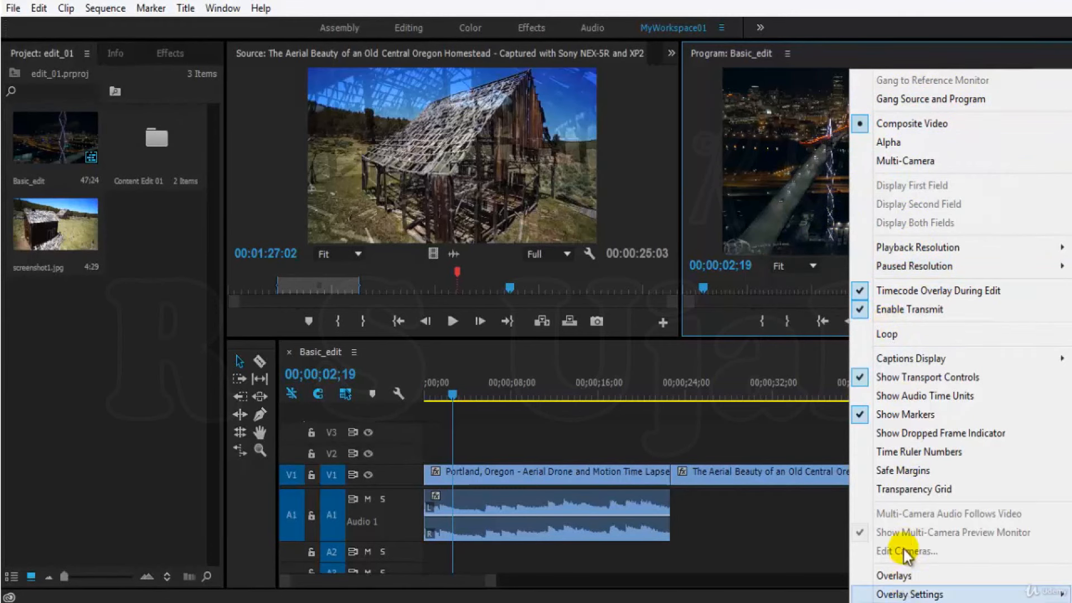
pyautogui.click(806, 196)
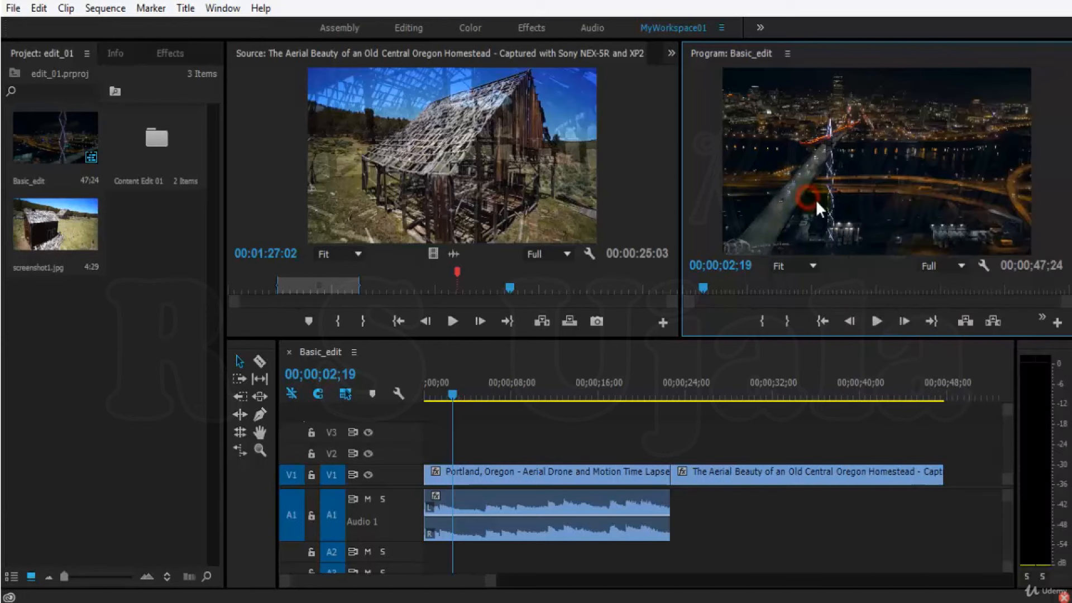
pyautogui.click(982, 264)
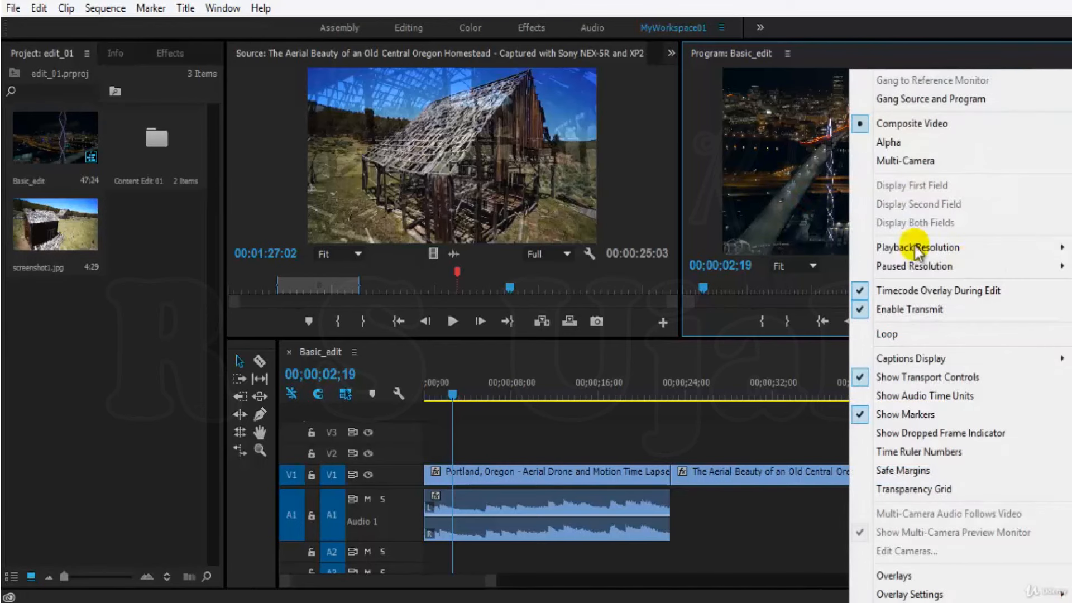
pyautogui.click(778, 199)
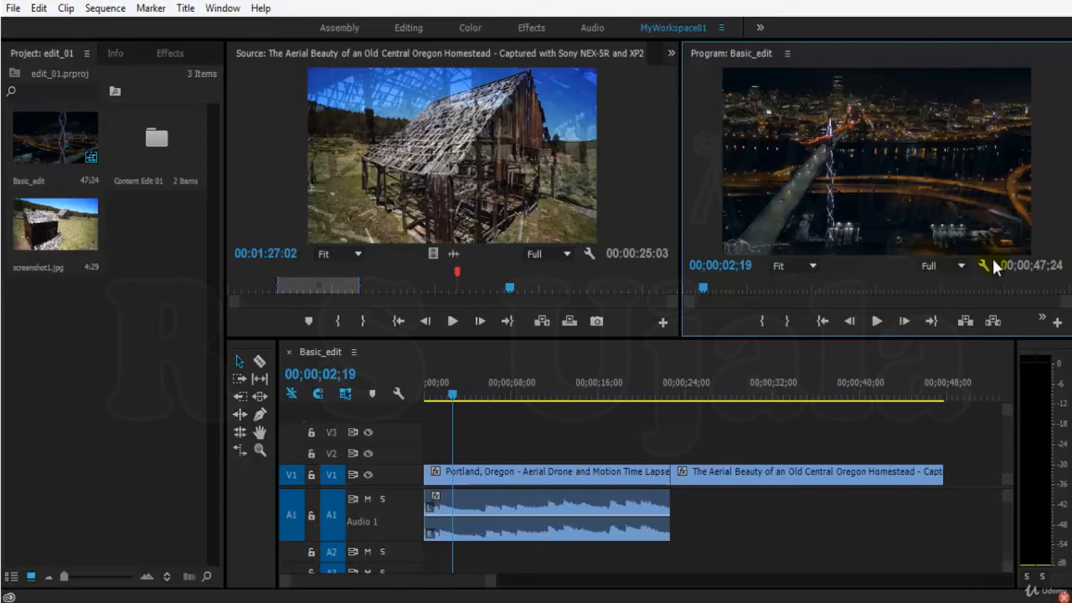
# Move the Program monitor's playhead to 00;00;47;18 and play Basic_edit to its end at 00;00;47;24
pyautogui.moveTo(705, 287); pyautogui.dragTo(1067, 316)
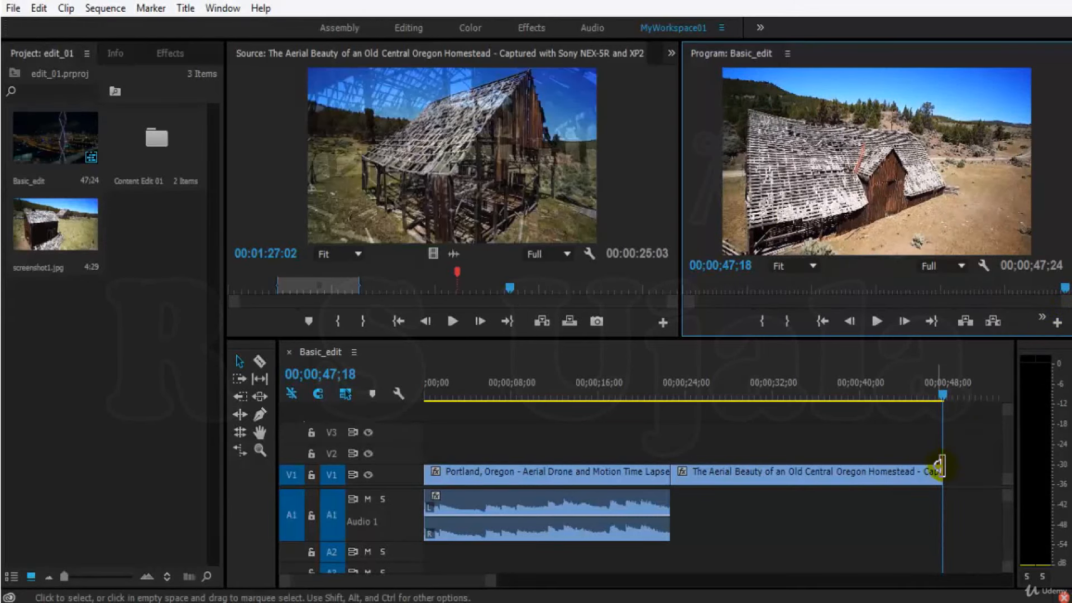
pyautogui.press('=')
pyautogui.press('=')
pyautogui.press('=')
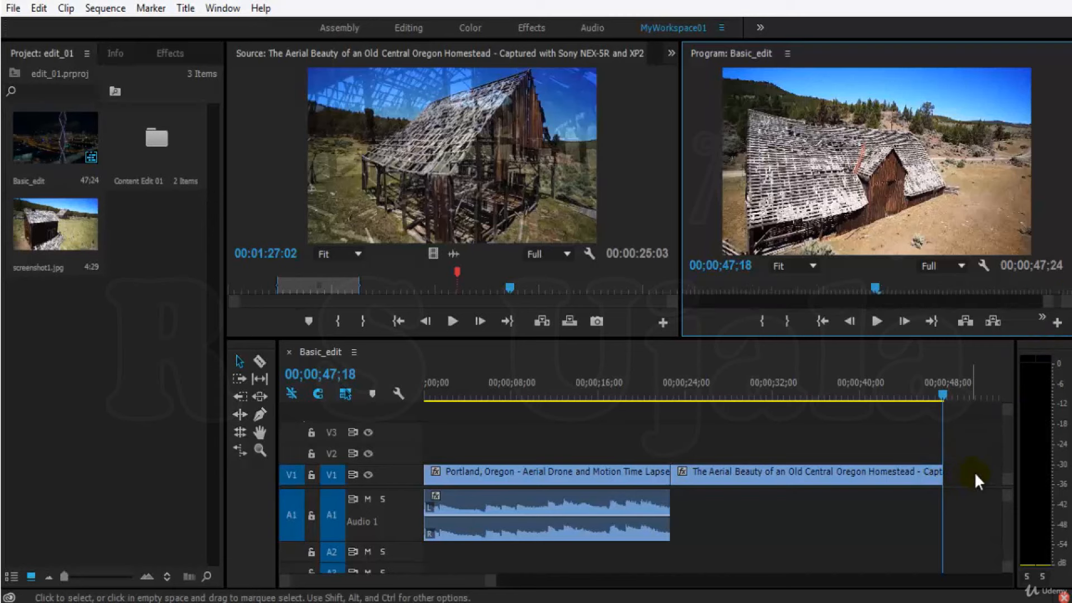
pyautogui.press('space')
pyautogui.moveTo(899, 288); pyautogui.dragTo(900, 312)
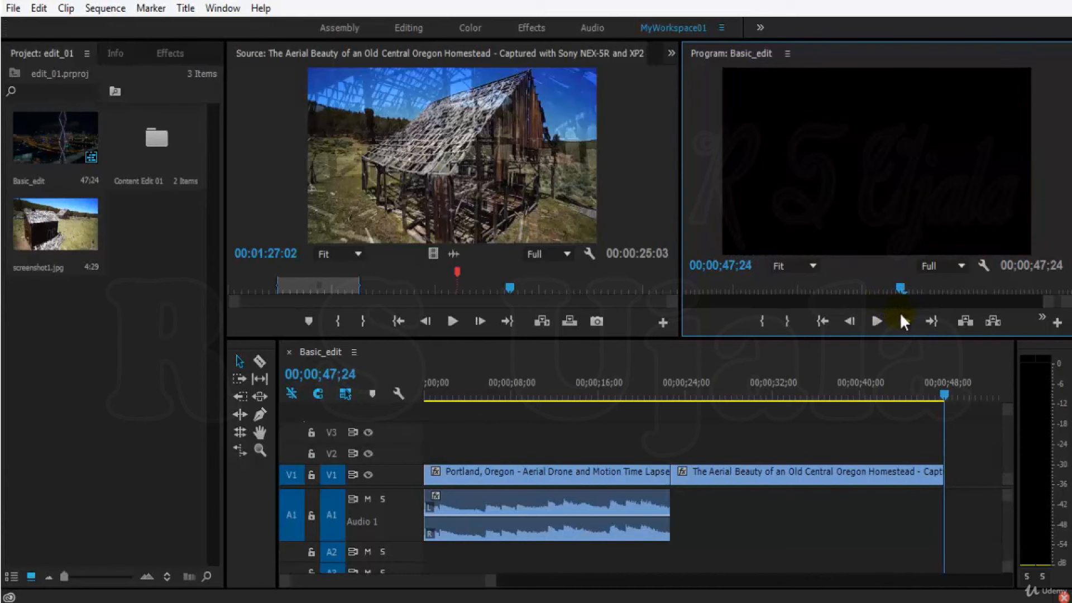
# Zoom out the Basic_edit timeline and return the playhead to the sequence start at 00;00;00;00
pyautogui.press('-')
pyautogui.press('-')
pyautogui.press('-')
pyautogui.press('-')
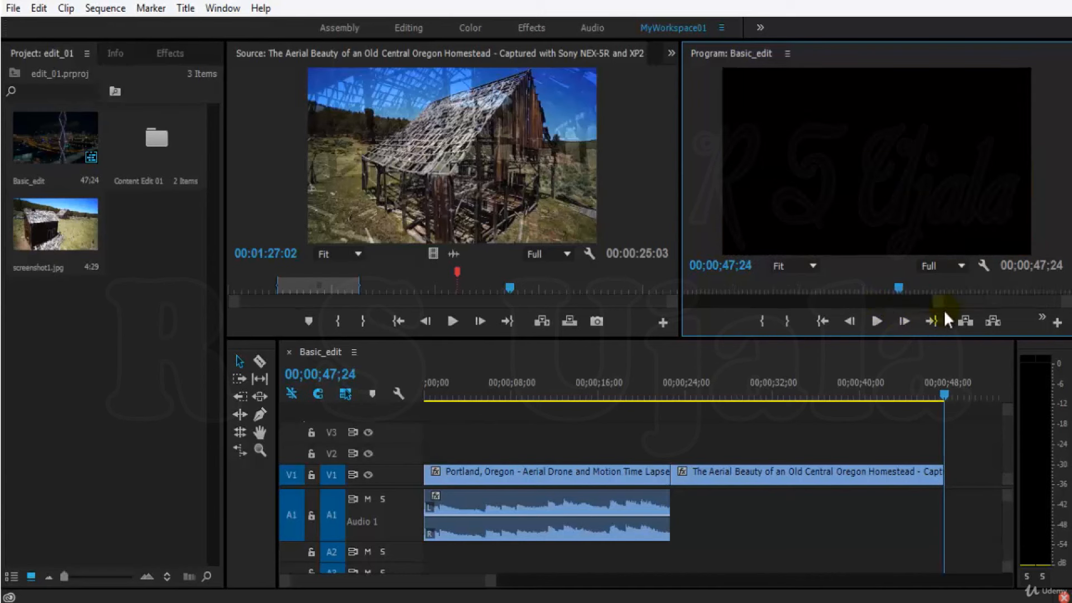
pyautogui.moveTo(949, 386); pyautogui.dragTo(771, 388)
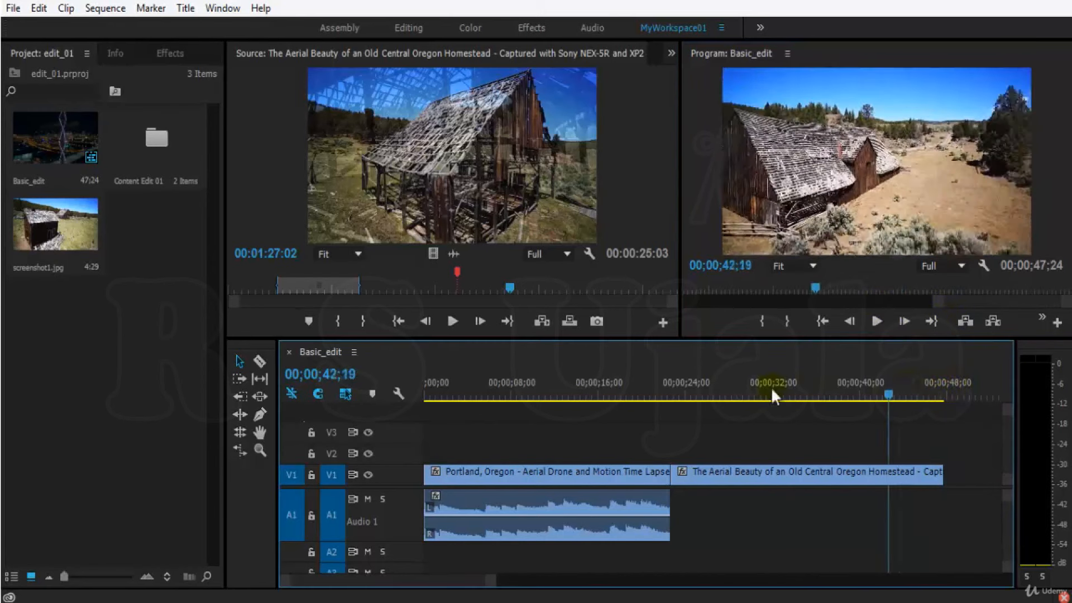
pyautogui.press('-')
pyautogui.press('-')
pyautogui.moveTo(498, 393); pyautogui.dragTo(410, 390)
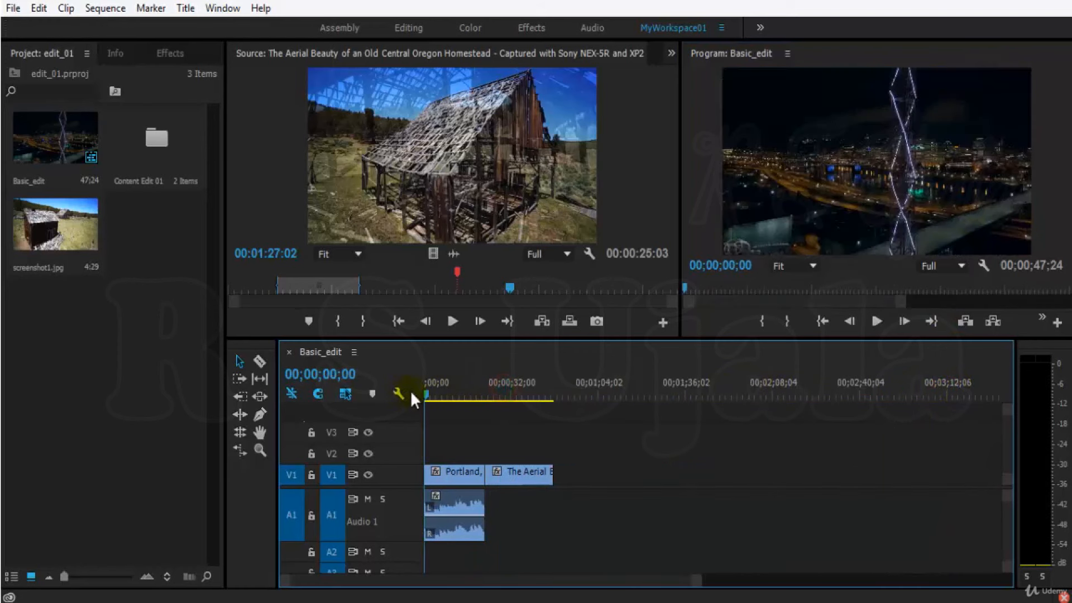
# Play Basic_edit in the Program monitor from the start to 00;00;02;00
pyautogui.click(1028, 161)
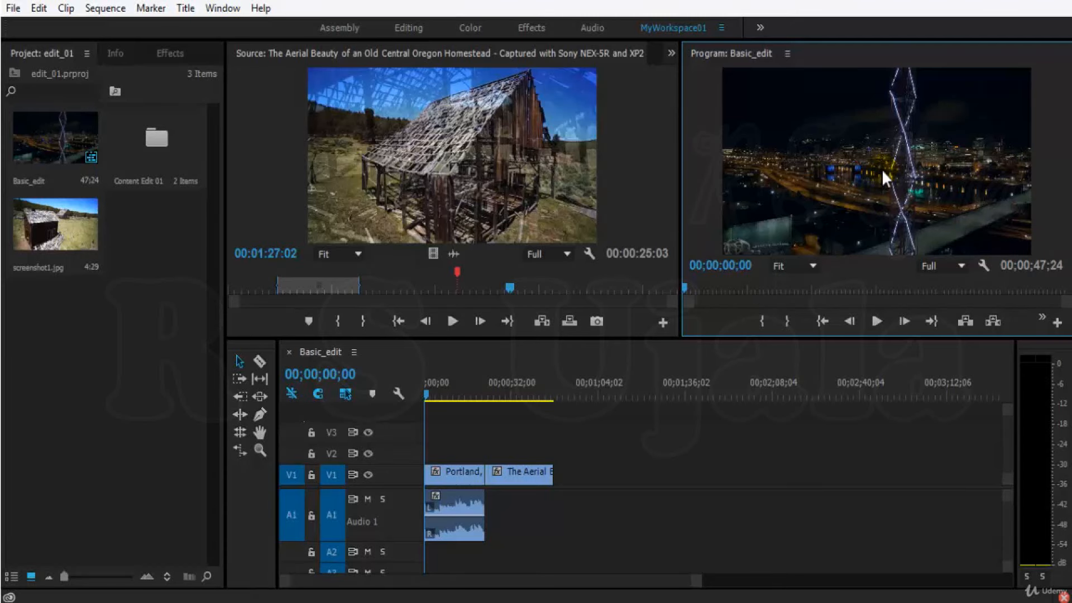
pyautogui.press('space')
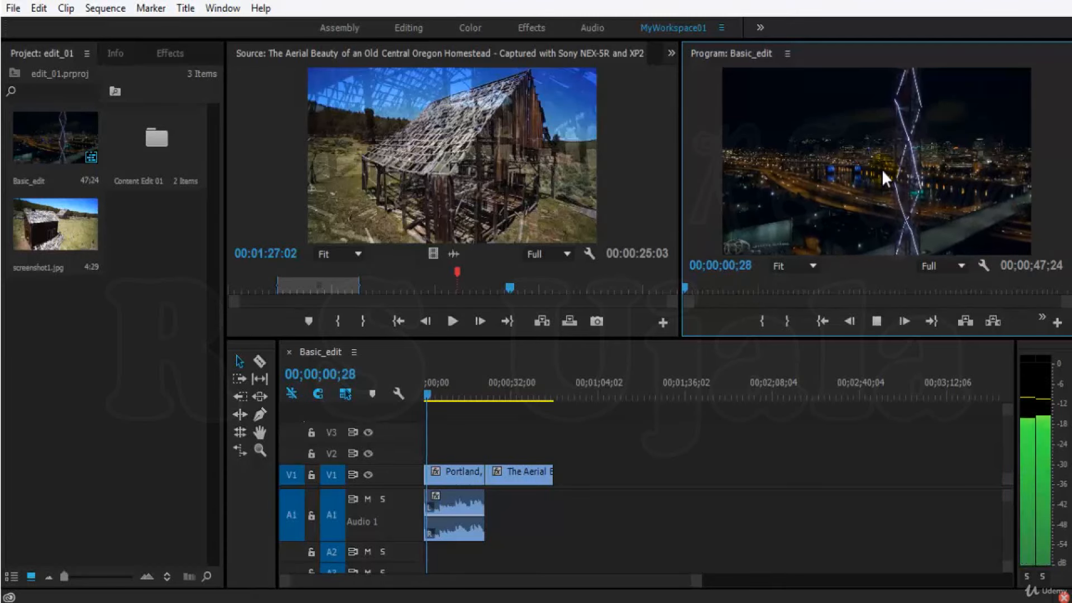
pyautogui.press('space')
# Mark a 00;00;04;16 range in Basic_edit with its In point at 00;00;01;00, setting the Out point during playback
pyautogui.moveTo(873, 303); pyautogui.dragTo(830, 305)
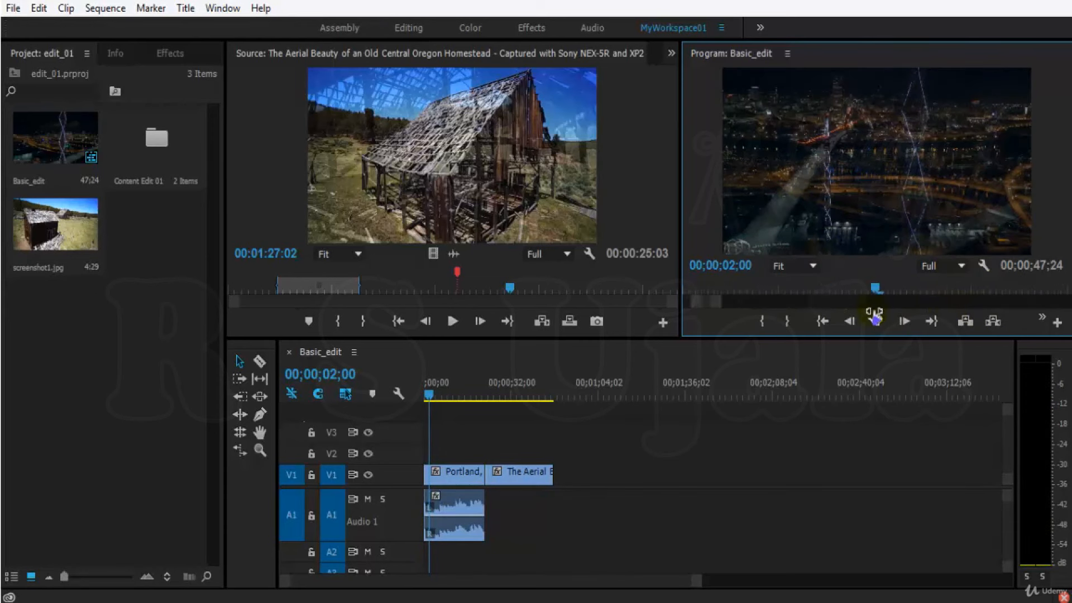
pyautogui.click(728, 288)
pyautogui.press('=')
pyautogui.moveTo(729, 287)
pyautogui.mouseDown()
pyautogui.moveTo(755, 293)
pyautogui.moveTo(732, 296)
pyautogui.mouseUp()
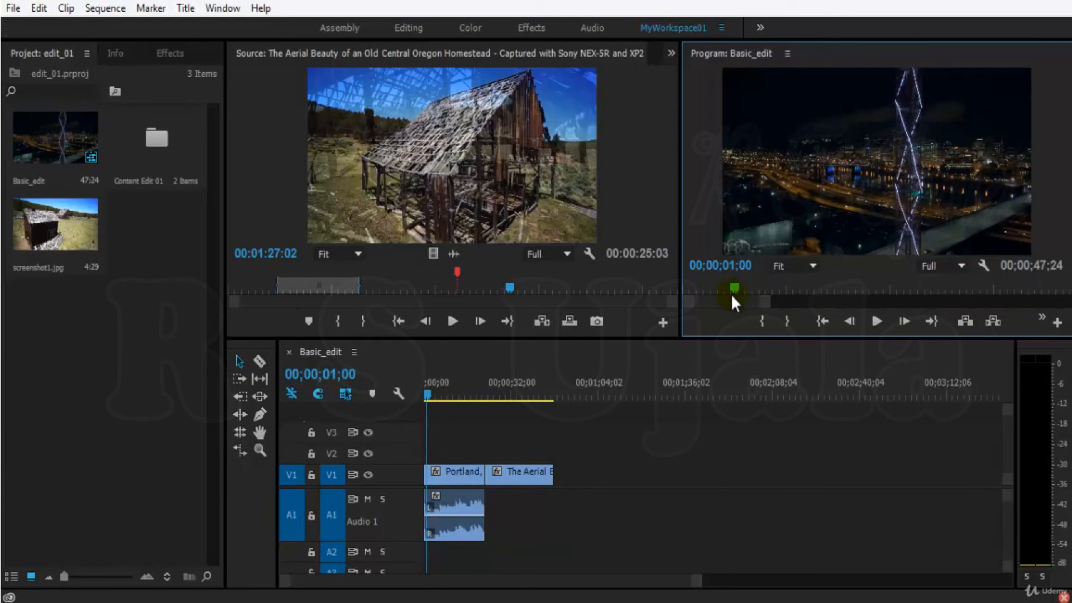
pyautogui.click(759, 326)
pyautogui.press('space')
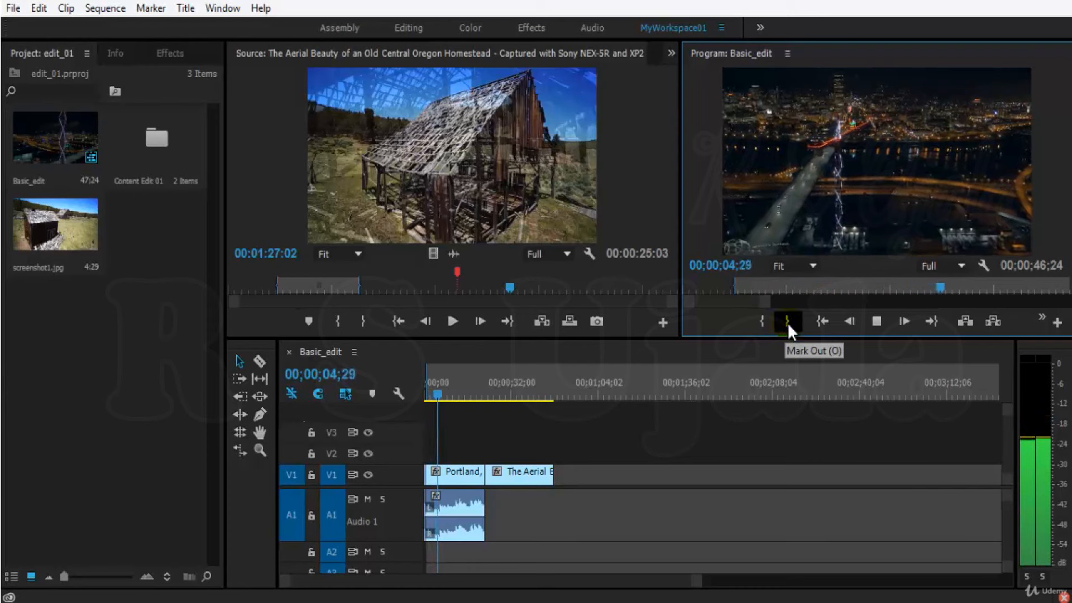
pyautogui.click(787, 323)
# Scrub through the marked range in the Program monitor and jump back to its In point at 00;00;01;00
pyautogui.moveTo(773, 284); pyautogui.dragTo(741, 299)
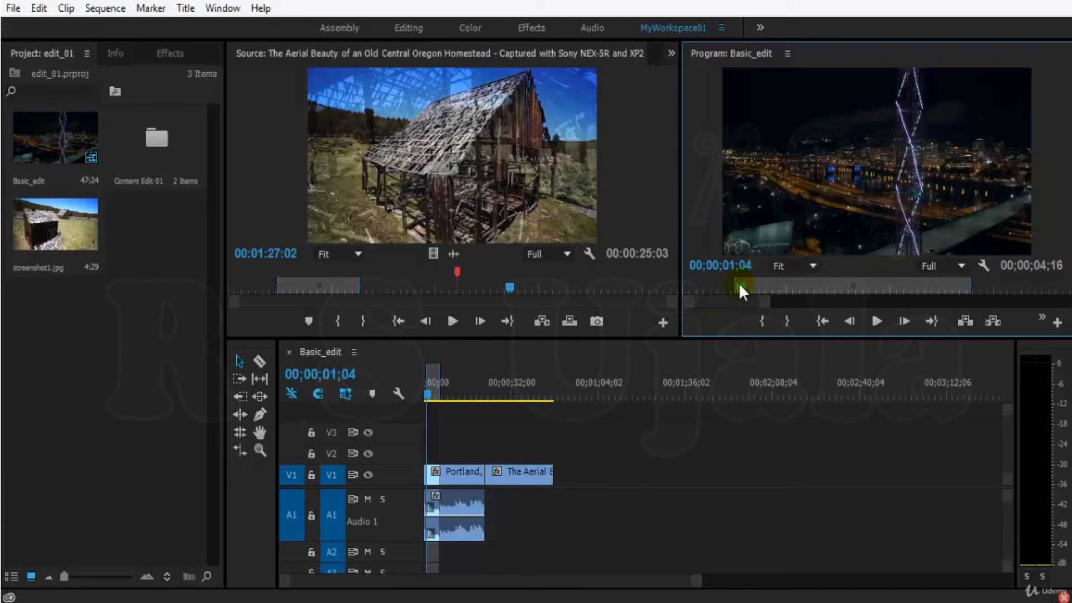
pyautogui.moveTo(746, 285); pyautogui.dragTo(820, 284)
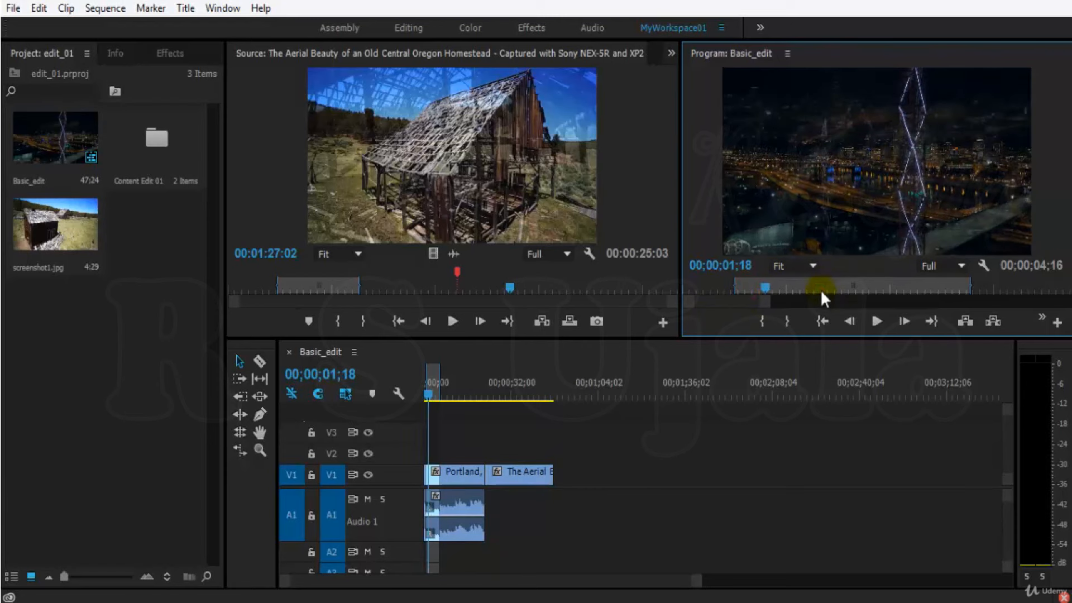
pyautogui.click(820, 289)
pyautogui.click(915, 289)
pyautogui.click(940, 289)
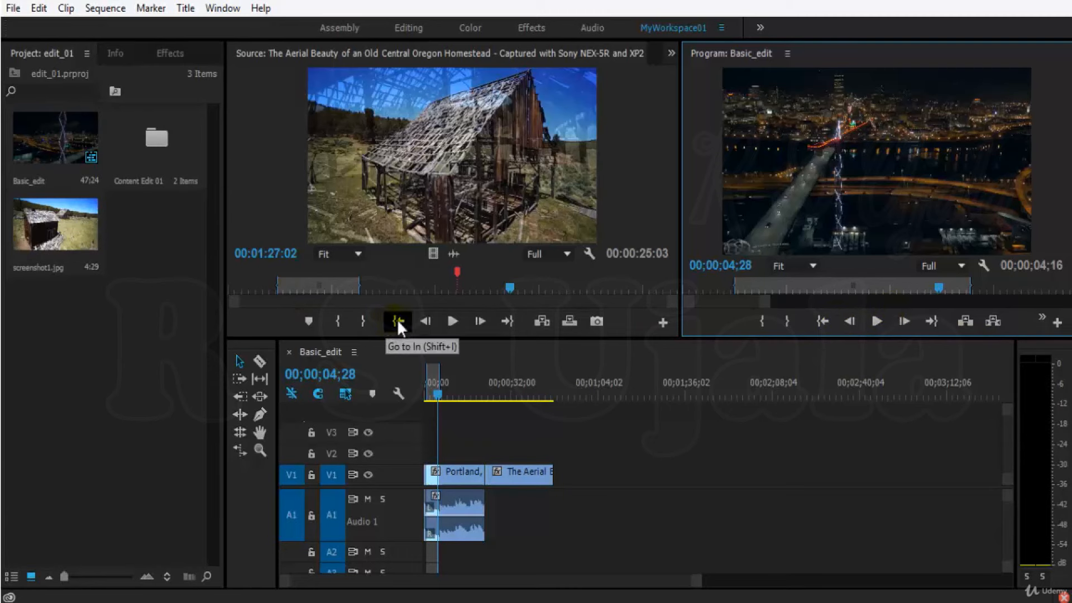
pyautogui.moveTo(934, 291); pyautogui.dragTo(817, 290)
pyautogui.click(823, 321)
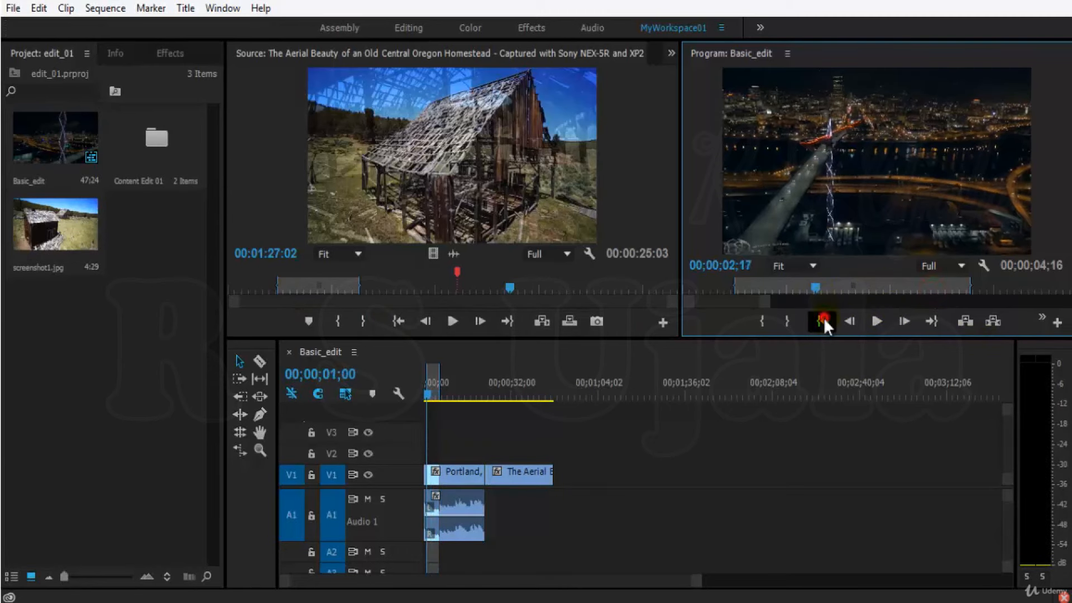
# Scrub the playhead to 00;00;04;21 and back within the marked range, stopping at 00;00;01;16
pyautogui.click(899, 291)
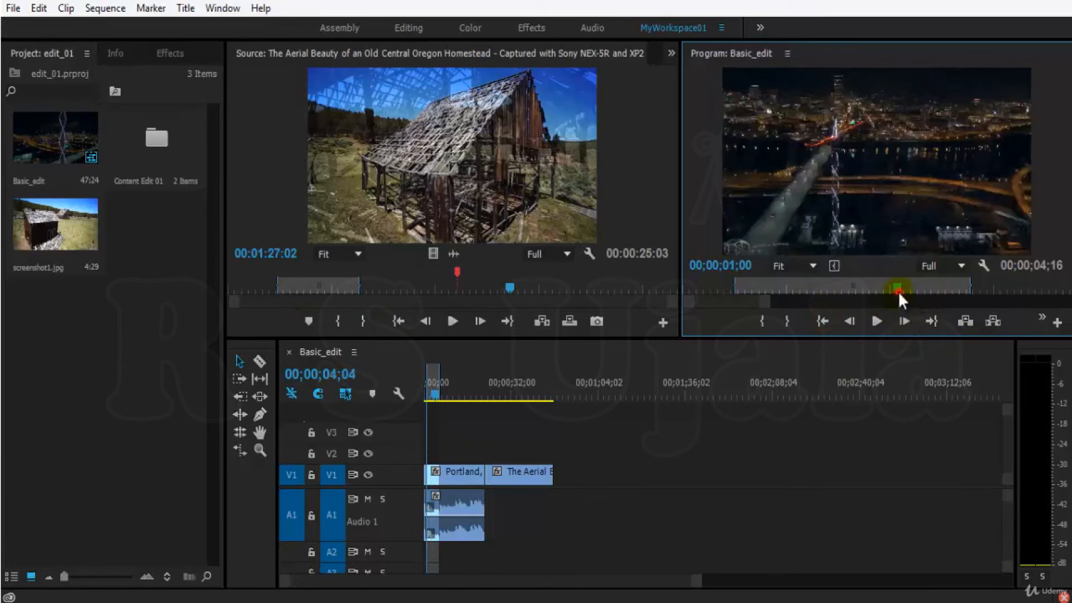
pyautogui.click(928, 291)
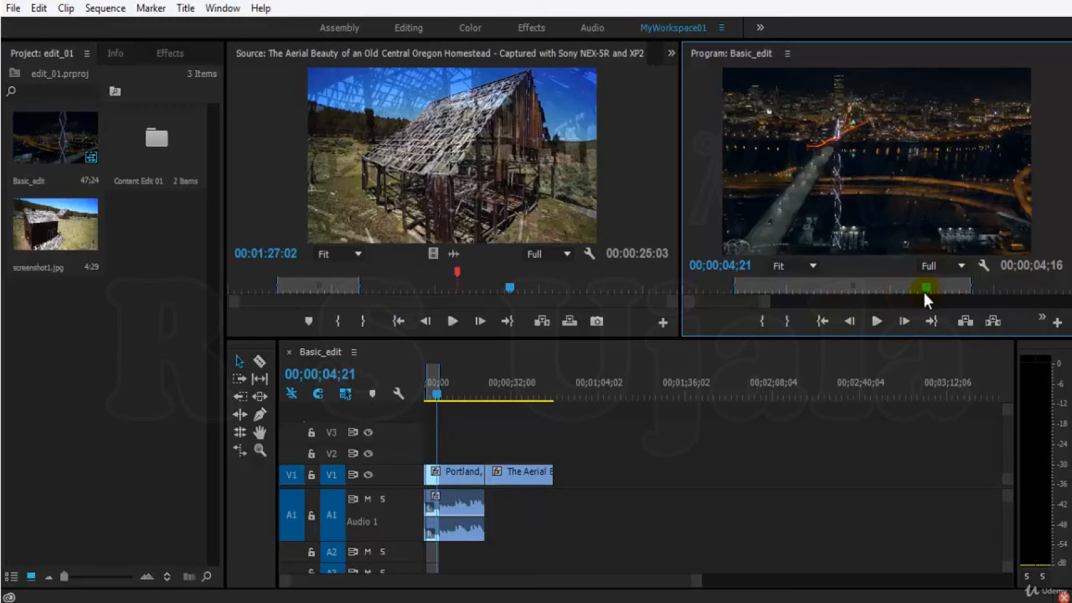
pyautogui.click(772, 291)
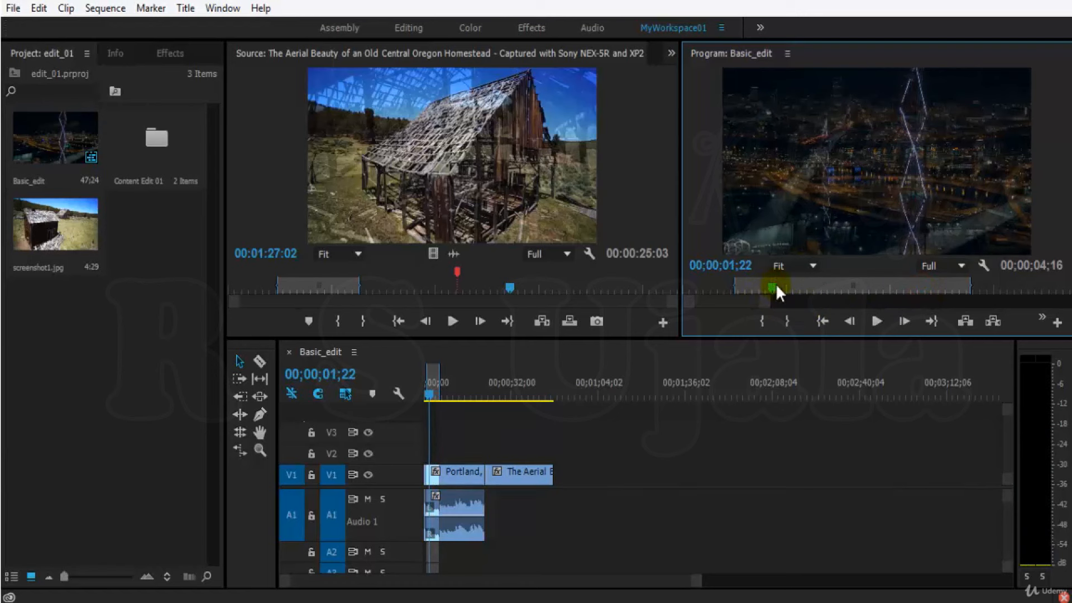
pyautogui.click(759, 288)
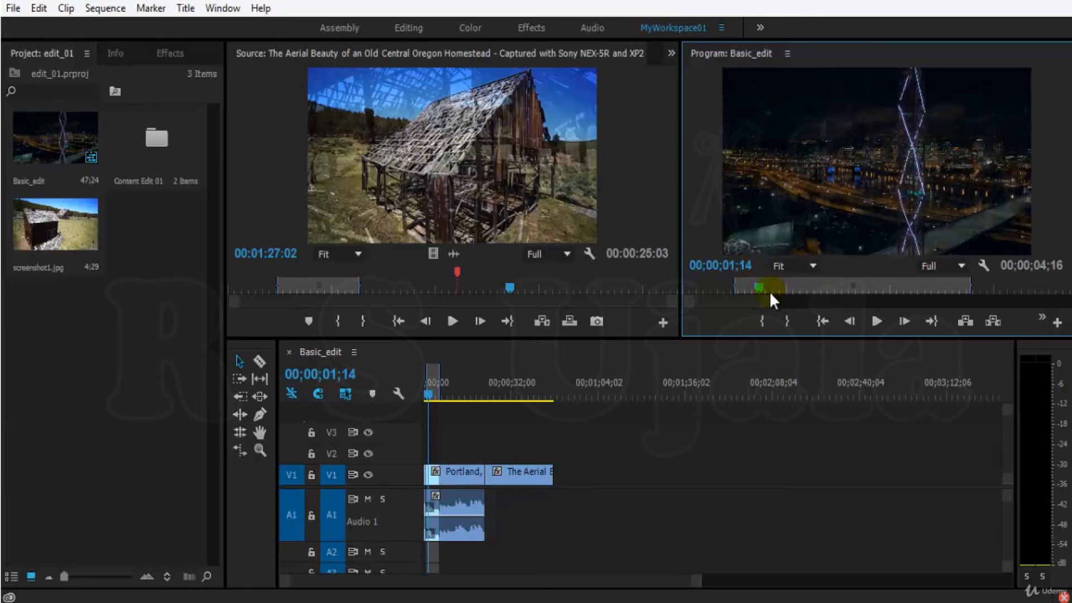
pyautogui.click(751, 287)
pyautogui.click(745, 293)
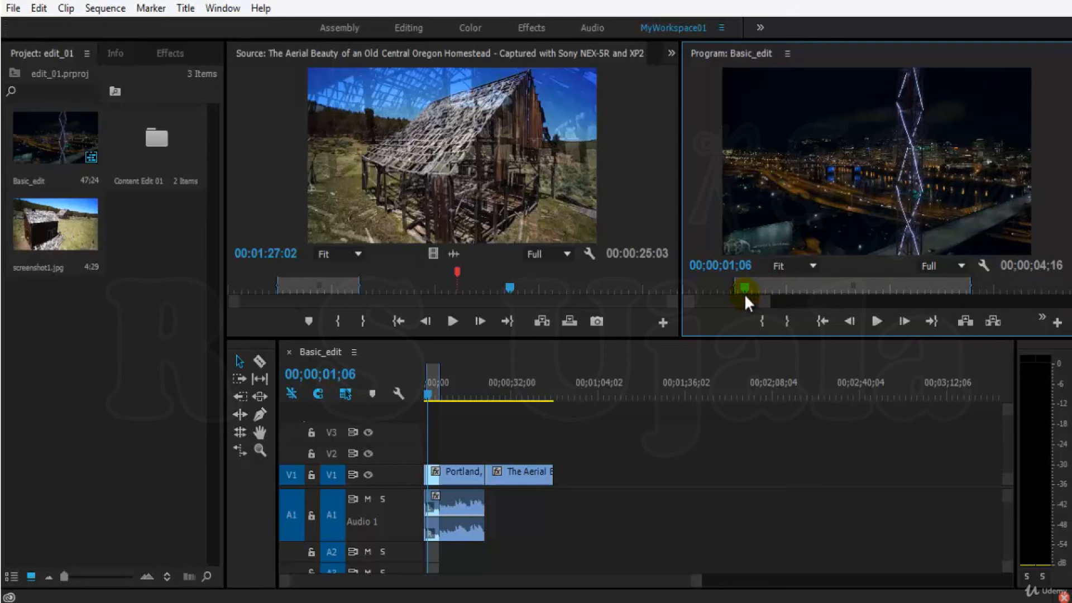
pyautogui.press('space')
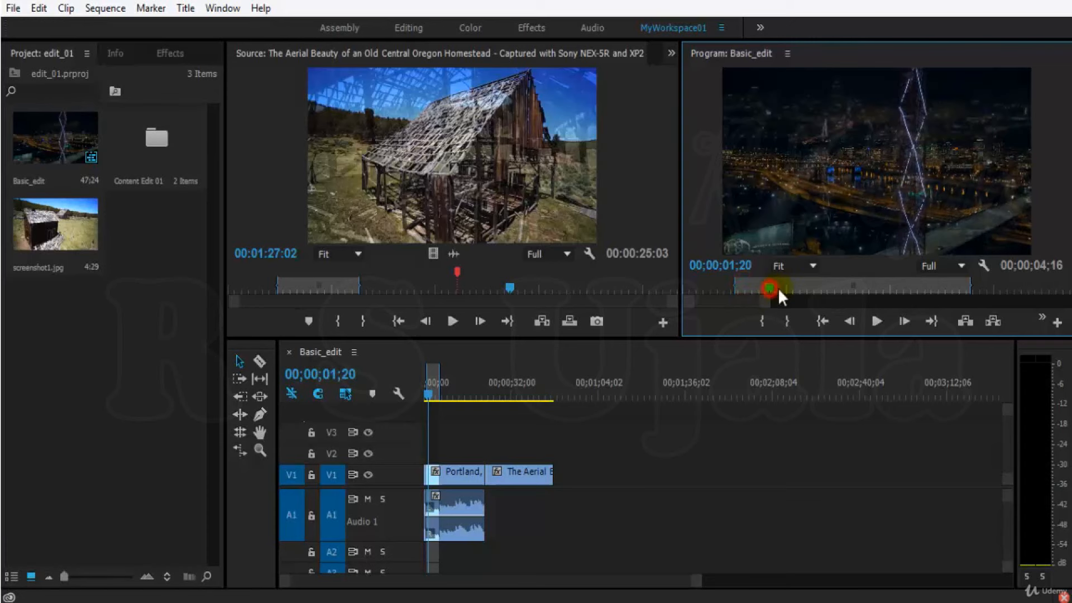
pyautogui.moveTo(884, 310); pyautogui.dragTo(762, 291)
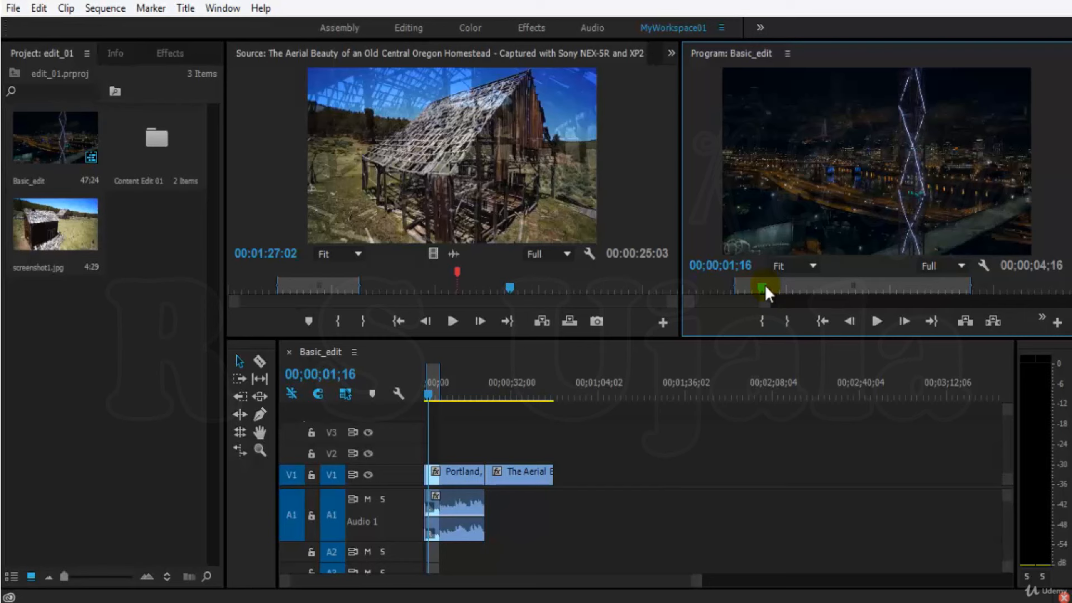
# Scrub the playhead near the start of the marked range, then jump to its In point at 00;00;01;00 and Out point at 00;00;05;15
pyautogui.moveTo(765, 284); pyautogui.dragTo(792, 293)
pyautogui.click(779, 286)
pyautogui.moveTo(776, 288); pyautogui.dragTo(764, 287)
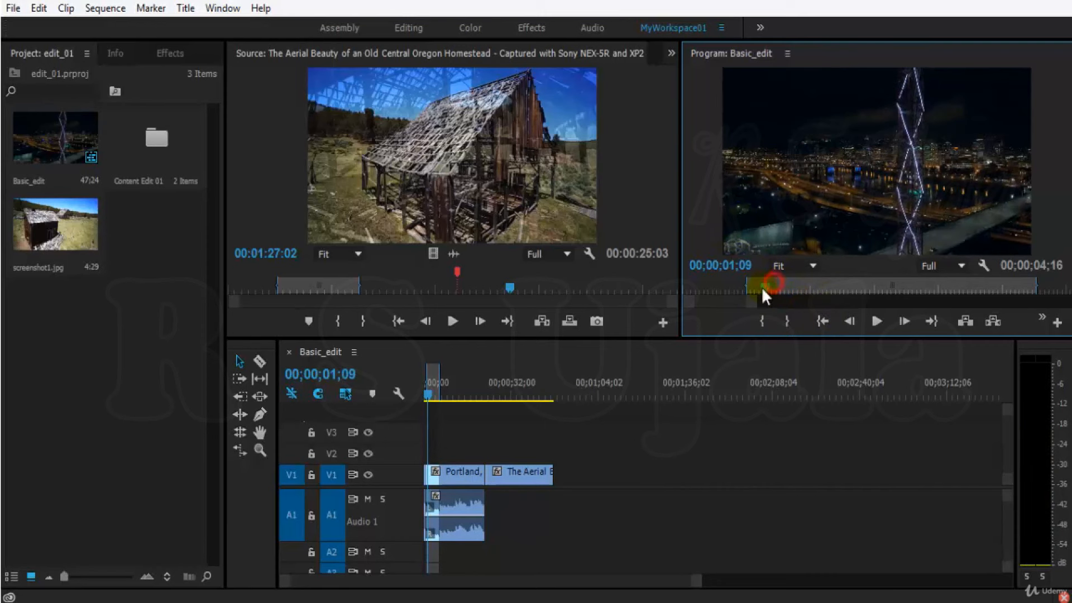
pyautogui.click(820, 323)
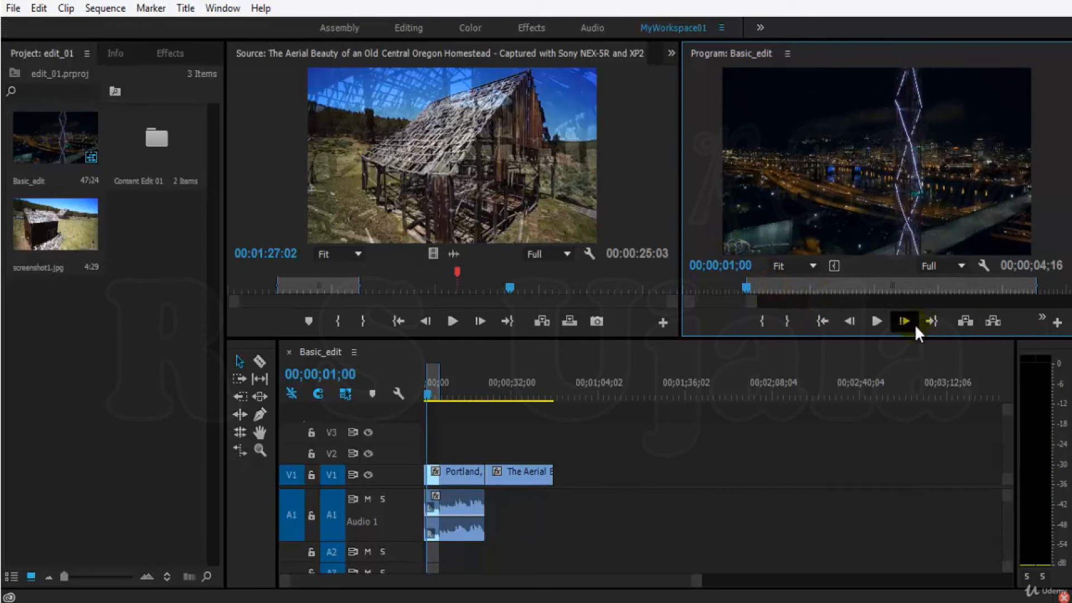
pyautogui.click(930, 321)
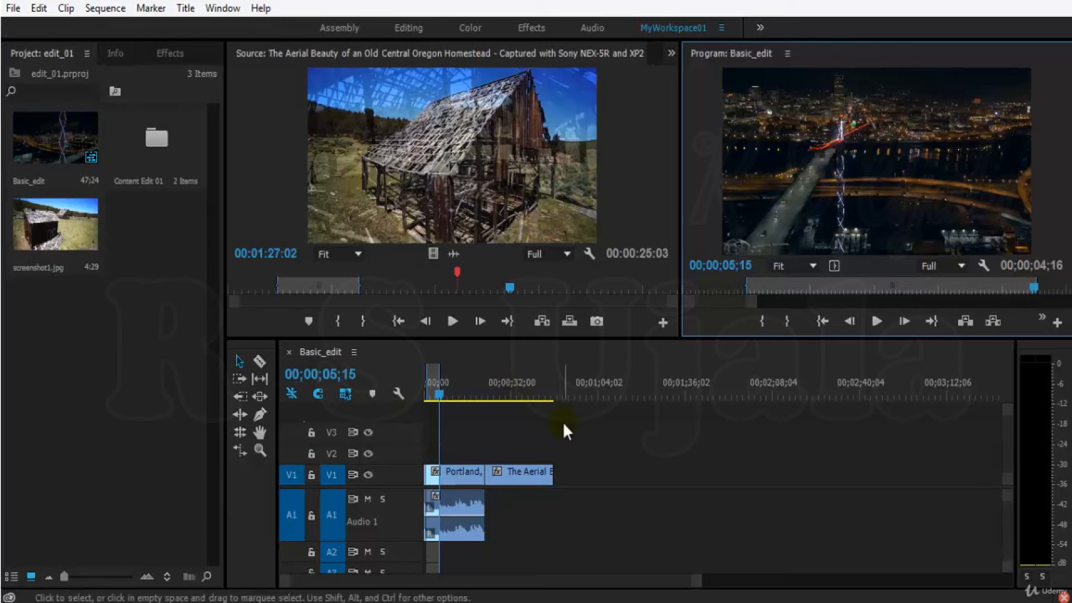
# Zoom into the Basic_edit timeline and move the In point back to 00;00;00;00
pyautogui.click(527, 435)
pyautogui.press('\\')
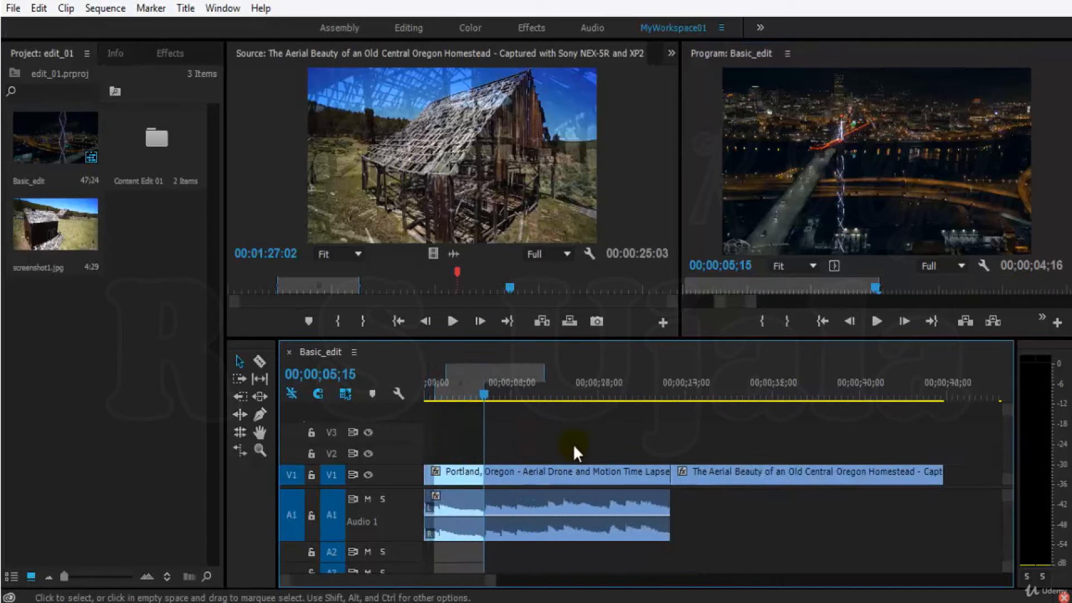
pyautogui.press('=')
pyautogui.press('=')
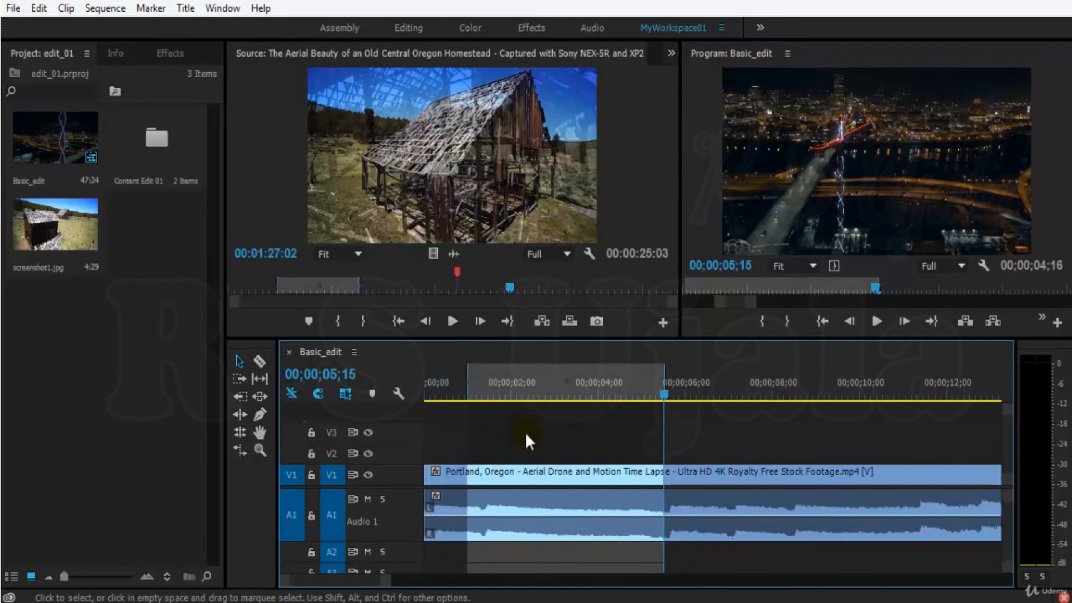
pyautogui.press('=')
pyautogui.press('-')
pyautogui.press('-')
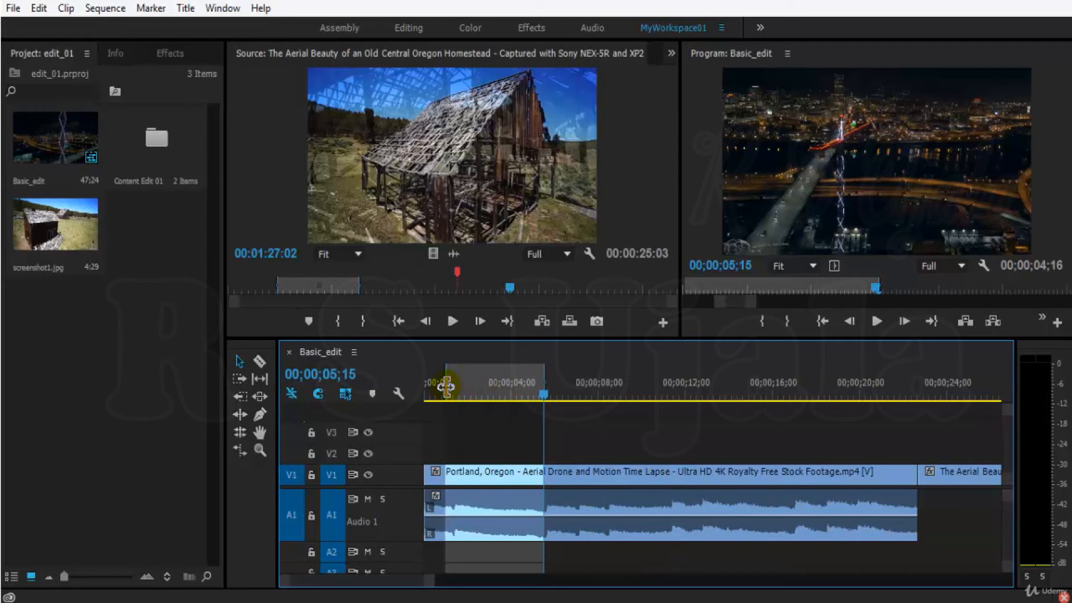
pyautogui.moveTo(446, 386); pyautogui.dragTo(390, 391)
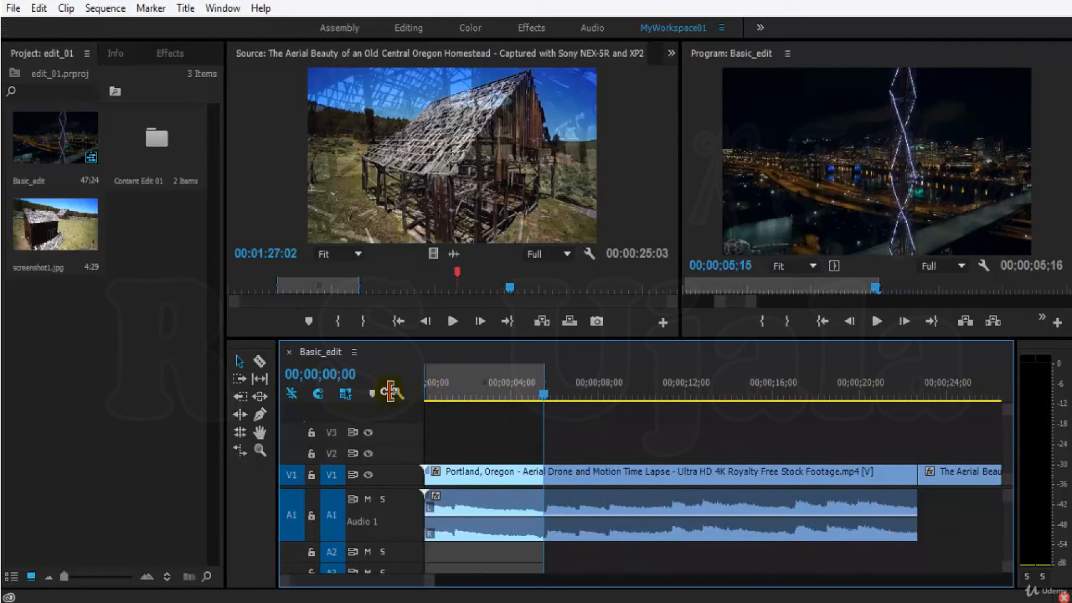
# Extend the Out point to the end of the last clip and place the playhead at 00;00;35;17
pyautogui.press('-')
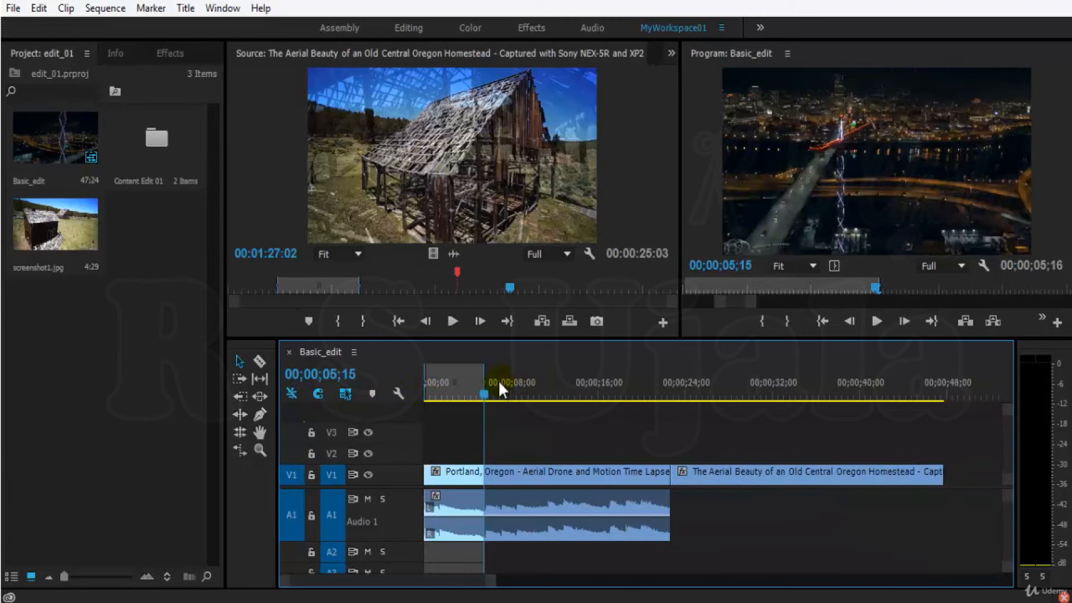
pyautogui.moveTo(483, 381); pyautogui.dragTo(740, 384)
pyautogui.moveTo(904, 398); pyautogui.dragTo(813, 390)
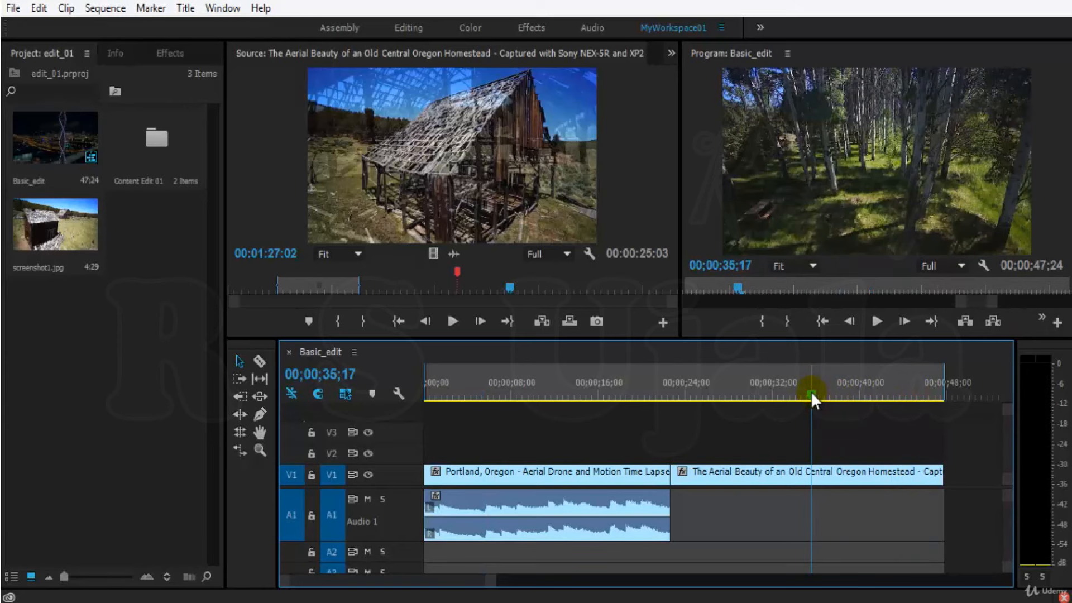
# Widen the Program monitor until all its transport controls fit, and switch focus between it and the timeline
pyautogui.moveTo(680, 251); pyautogui.dragTo(586, 258)
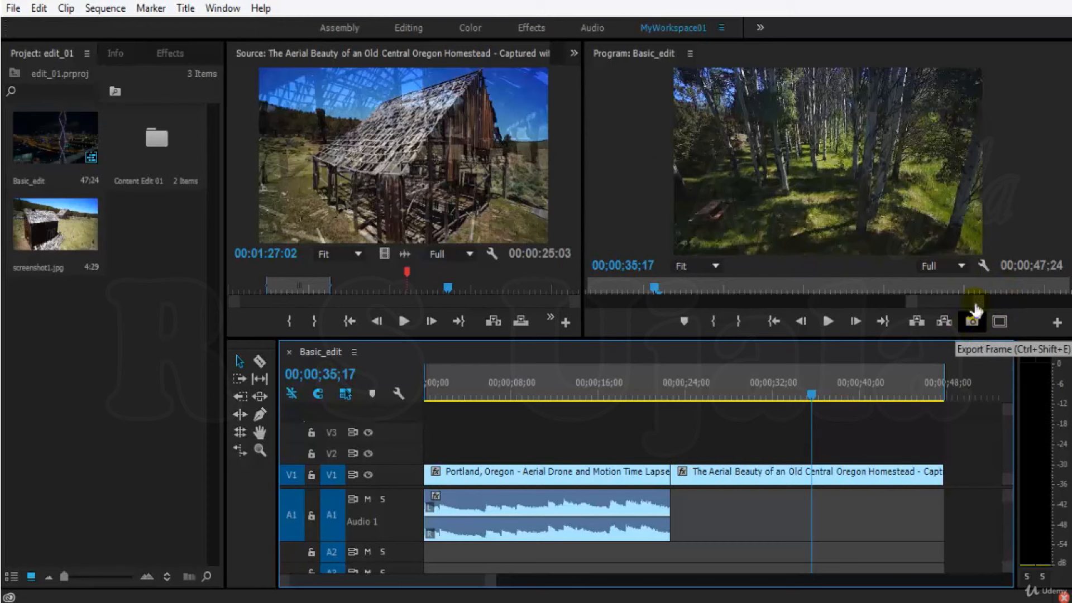
pyautogui.click(954, 164)
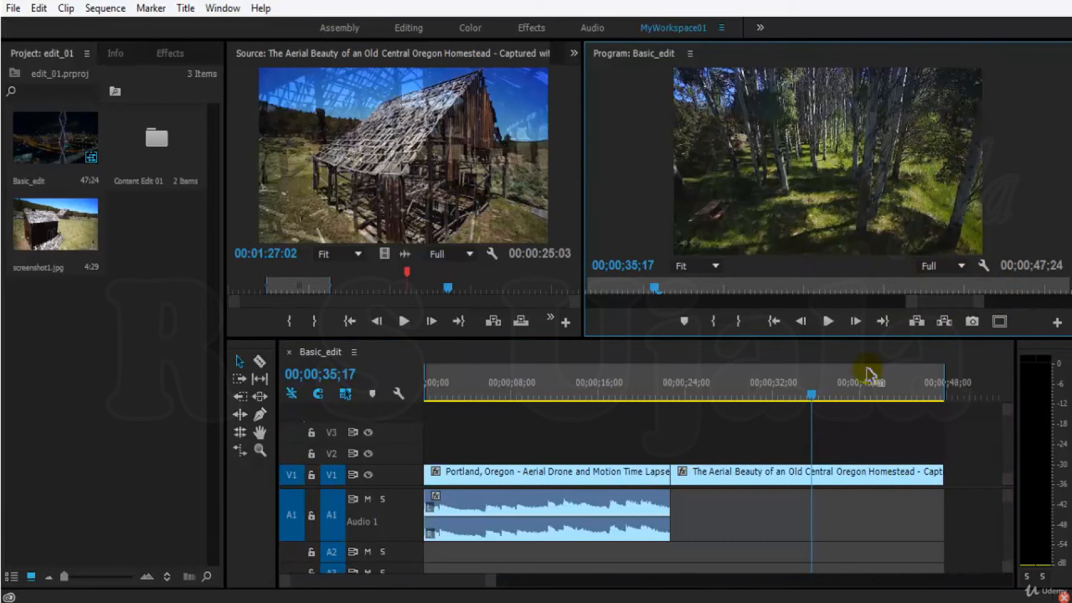
pyautogui.click(728, 423)
pyautogui.click(613, 428)
pyautogui.click(718, 437)
pyautogui.click(637, 421)
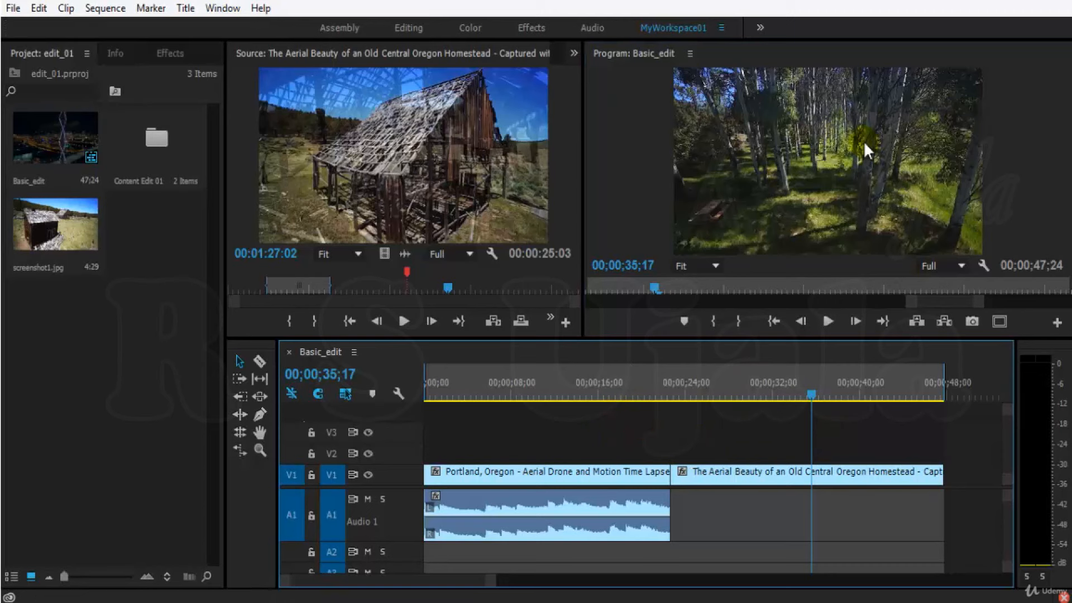
# Open the Export Frame settings for the frame at 00;00;35;17 several times and close them without exporting
pyautogui.hotkey('ctrl', 'shift', 'e')
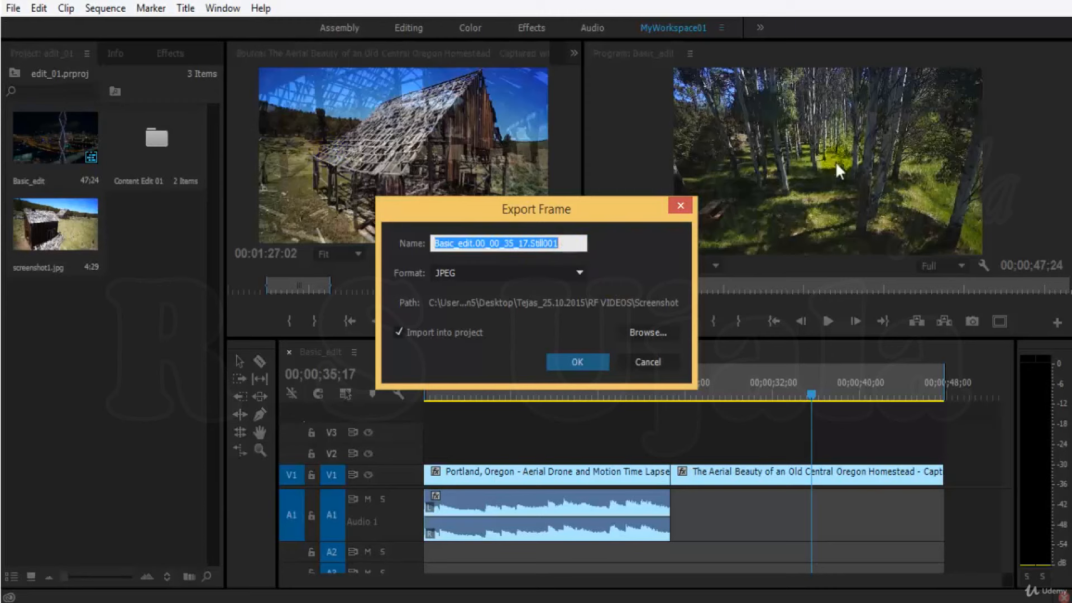
pyautogui.click(656, 362)
pyautogui.click(668, 432)
pyautogui.click(913, 173)
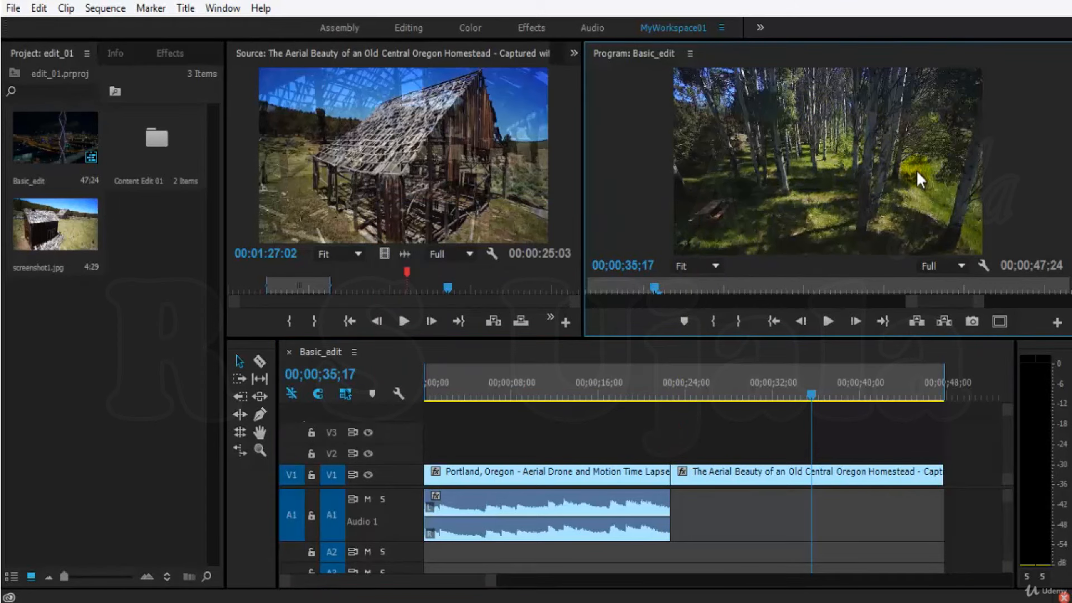
pyautogui.hotkey('ctrl', 'shift', 'e')
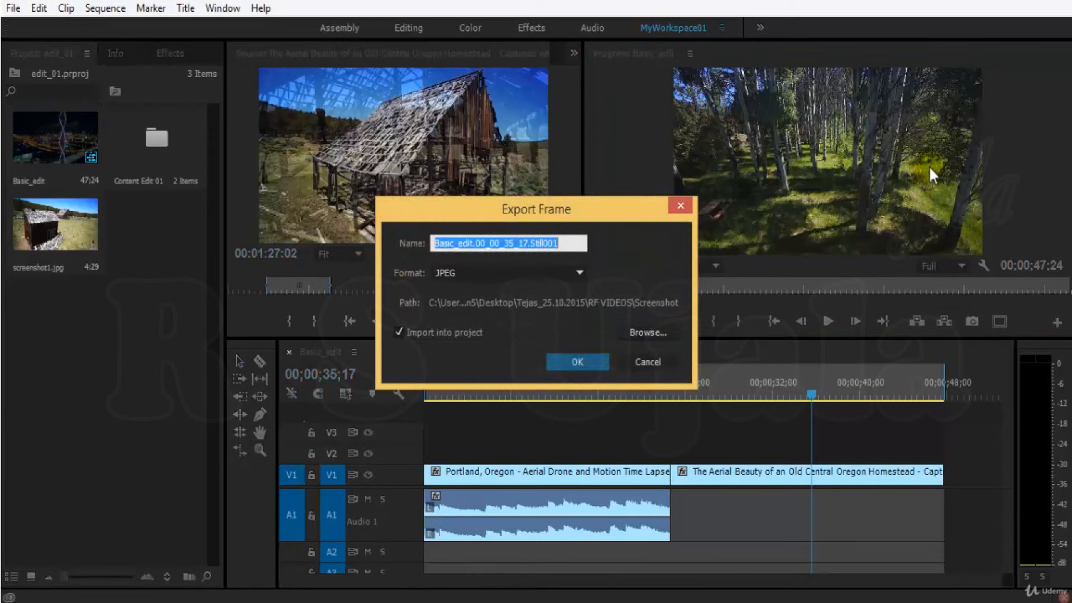
pyautogui.press('Escape')
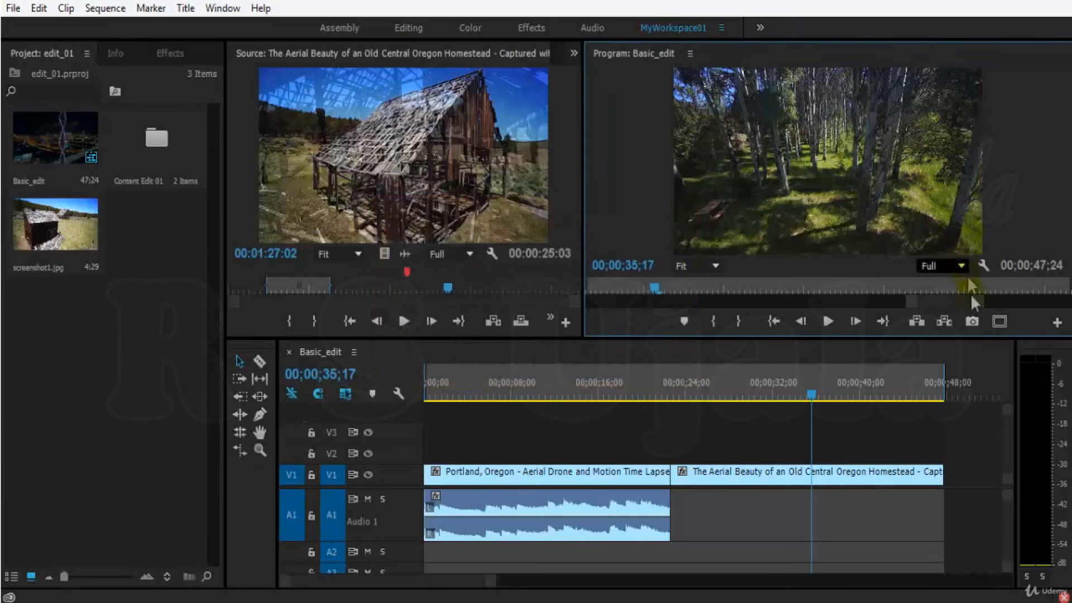
pyautogui.click(972, 322)
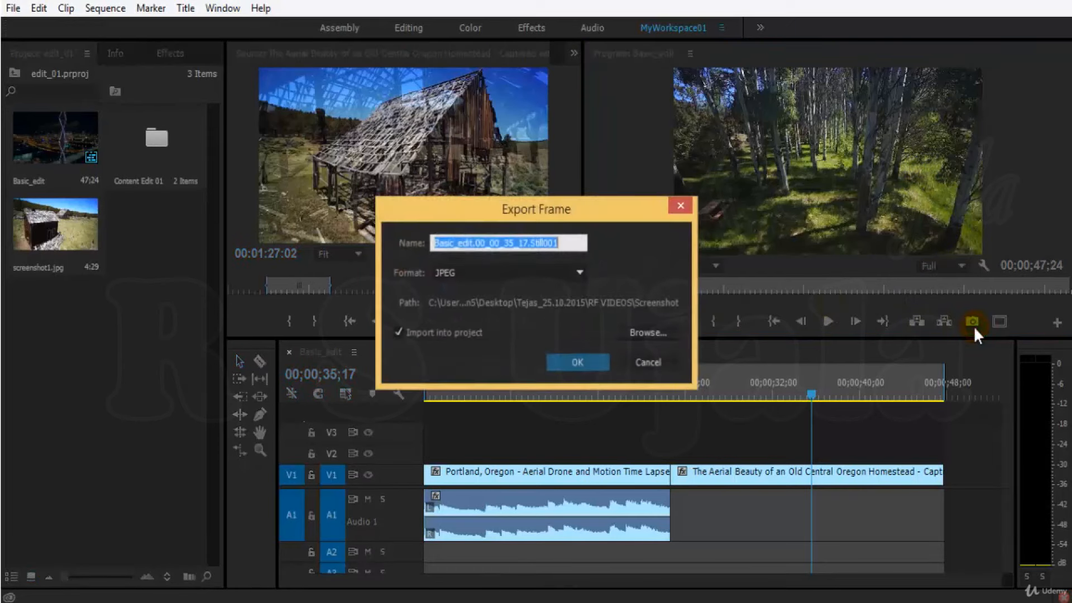
pyautogui.click(636, 363)
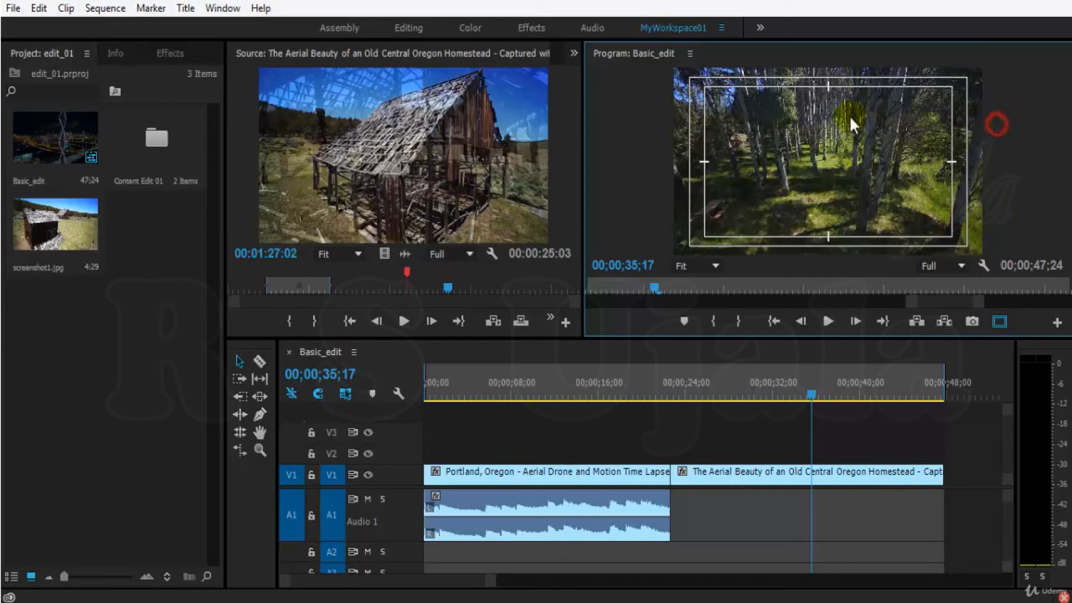
# Maximize the Program monitor's panel group
pyautogui.click(689, 54)
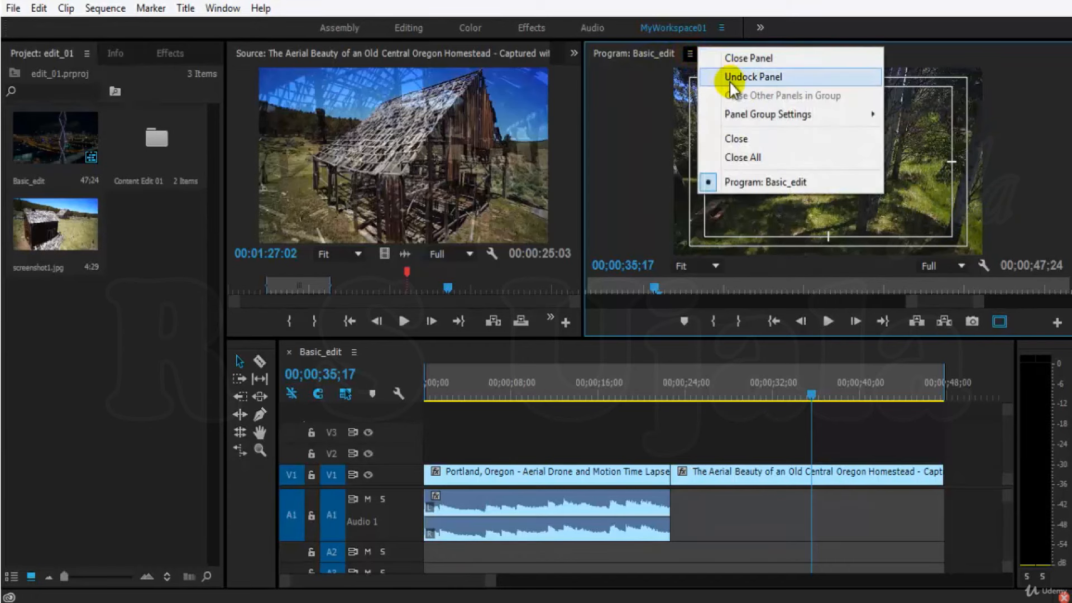
pyautogui.moveTo(749, 111)
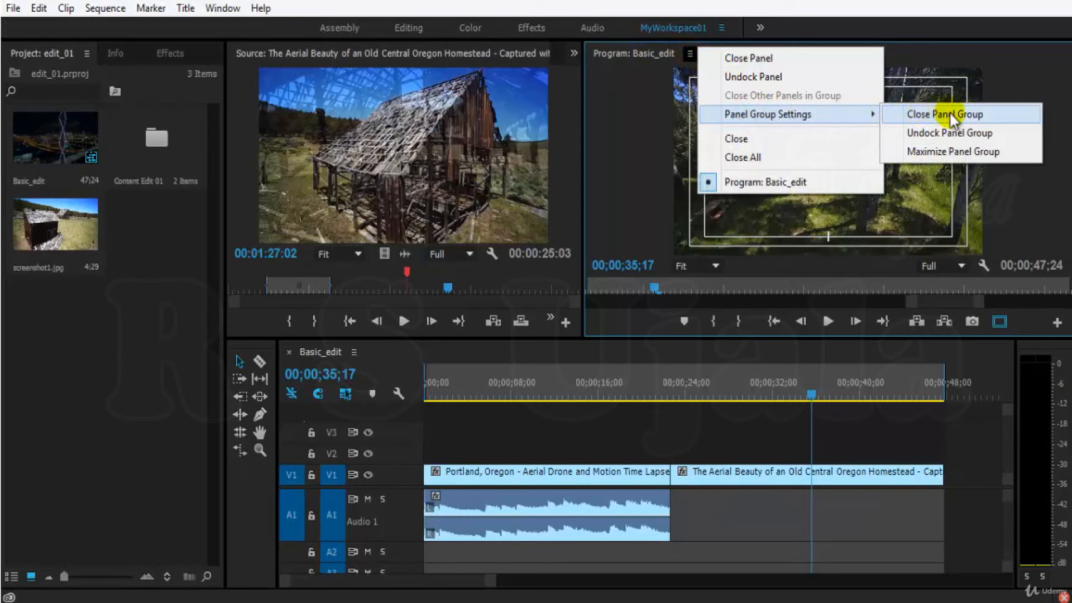
pyautogui.click(963, 152)
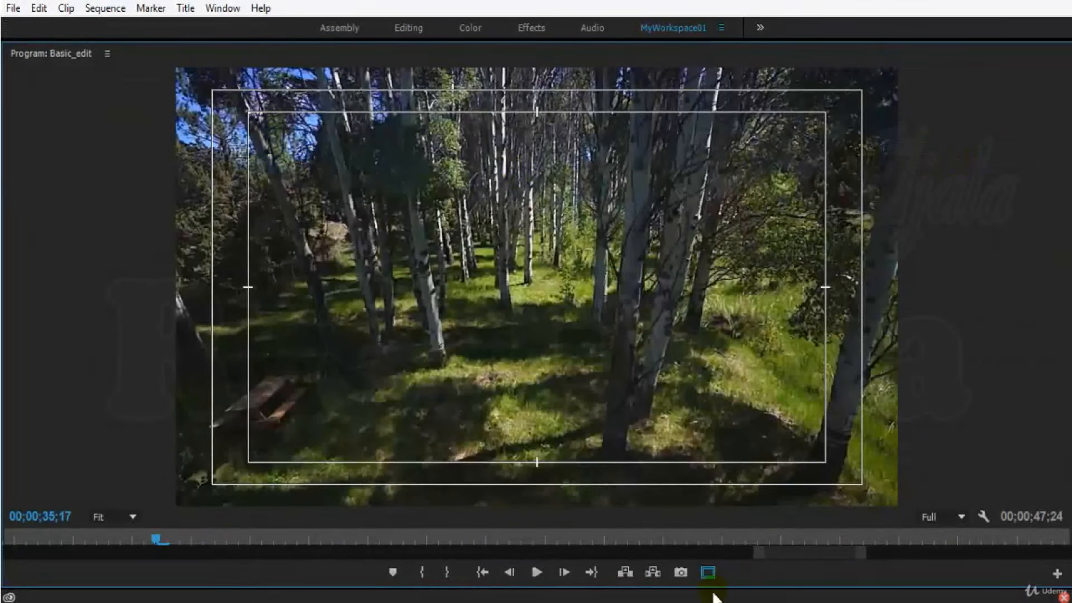
# Toggle the safe margins repeatedly in the maximized Program monitor to compare the frame with and without them
pyautogui.click(706, 574)
pyautogui.click(705, 575)
pyautogui.click(706, 575)
pyautogui.click(706, 575)
pyautogui.click(705, 575)
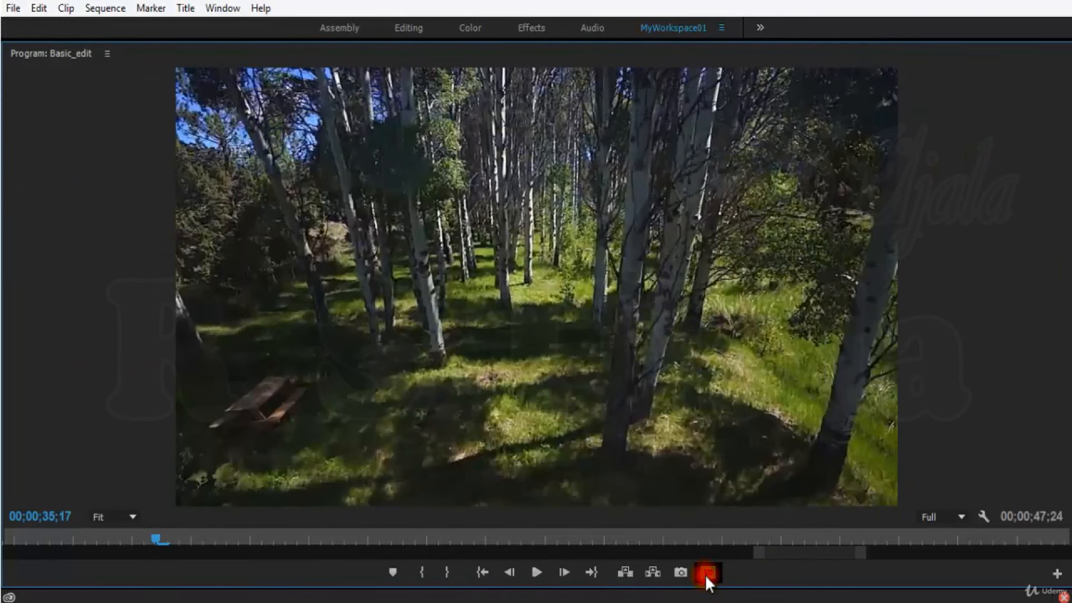
pyautogui.click(706, 574)
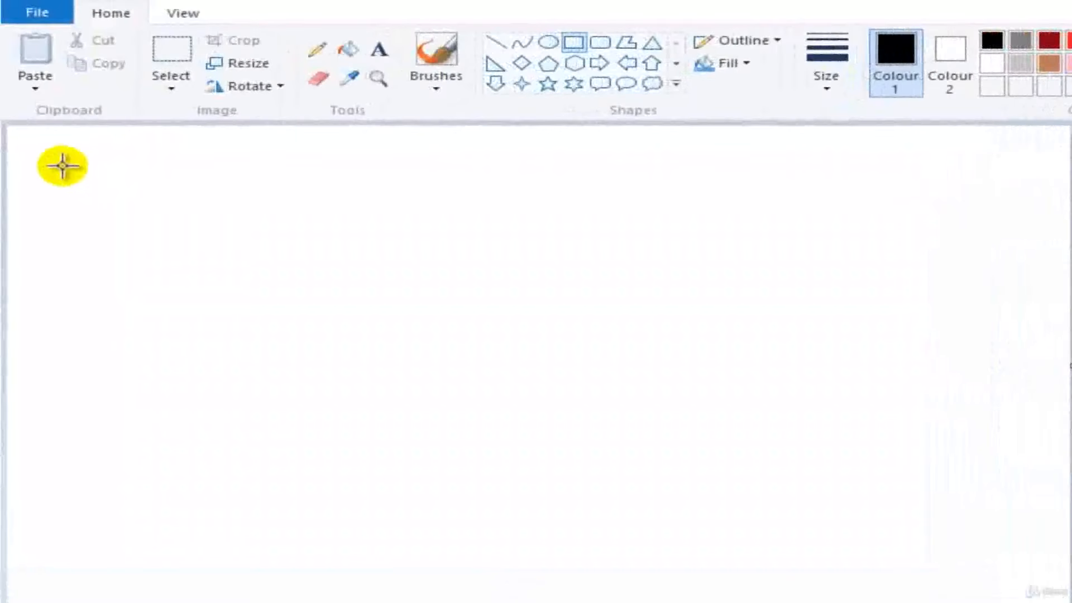
# Switch to Paint and draw a large black rectangle with a slightly smaller blue rectangle inside it
pyautogui.moveTo(60, 159)
pyautogui.mouseDown()
pyautogui.moveTo(356, 423)
pyautogui.moveTo(720, 532)
pyautogui.moveTo(1002, 557)
pyautogui.moveTo(1015, 575)
pyautogui.mouseUp()
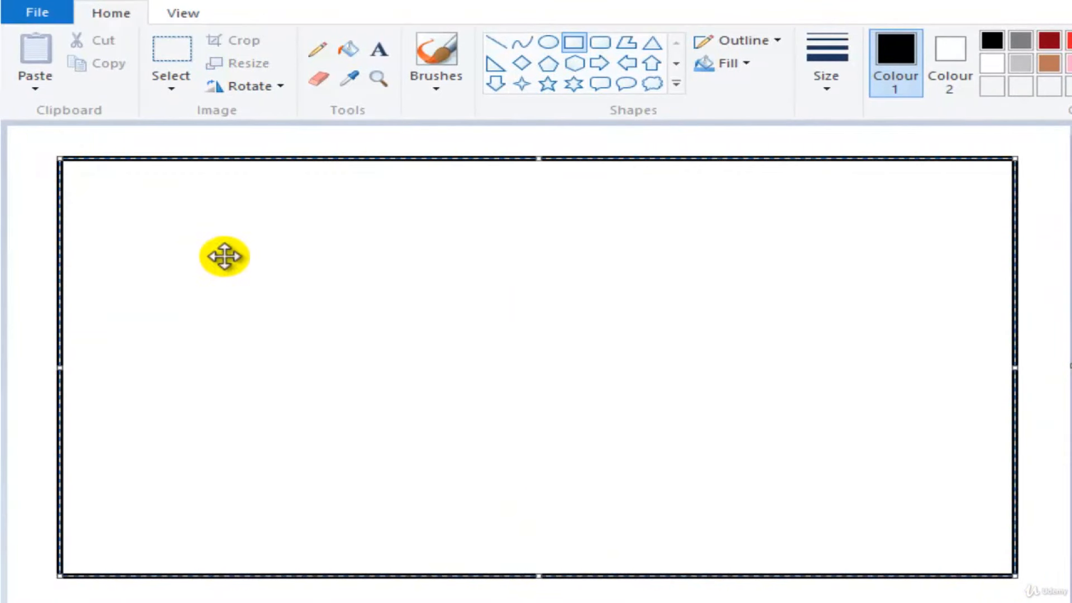
pyautogui.click(573, 45)
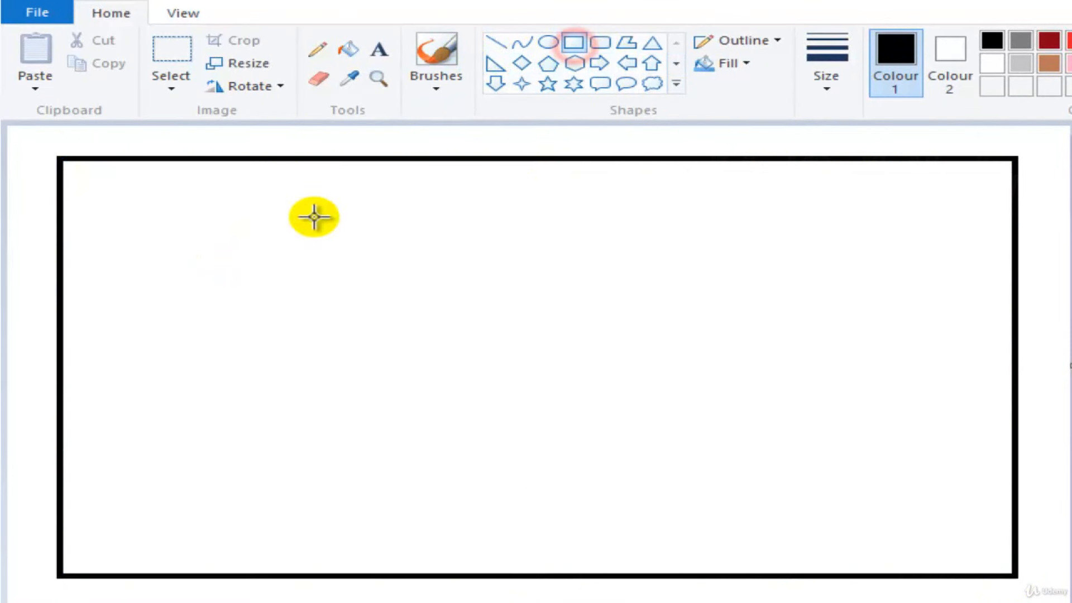
pyautogui.moveTo(121, 199); pyautogui.dragTo(958, 518)
pyautogui.hotkey('ctrl', 'z')
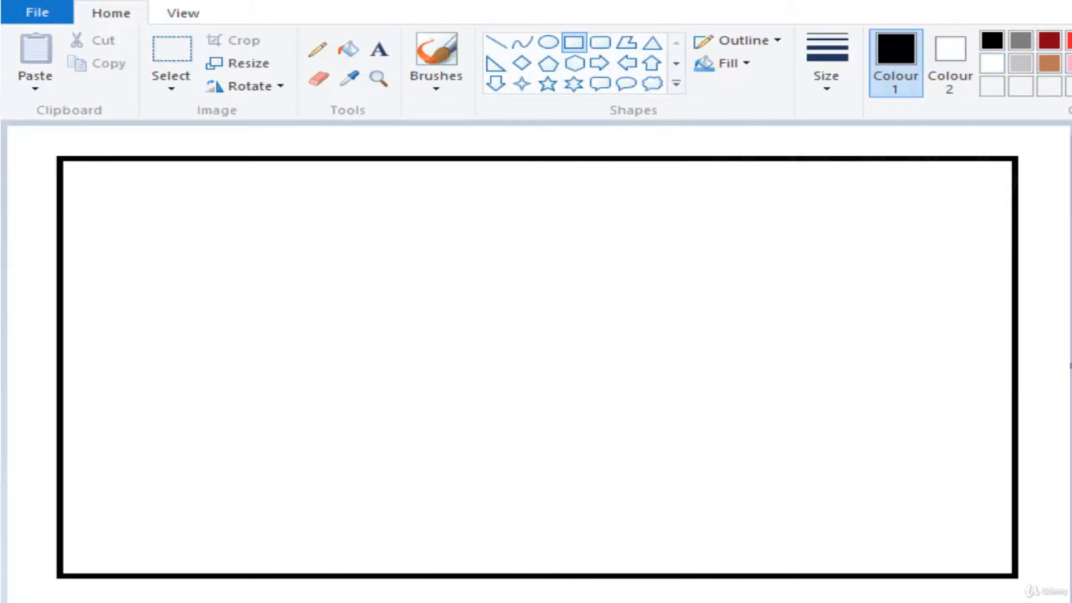
pyautogui.moveTo(117, 194); pyautogui.dragTo(953, 535)
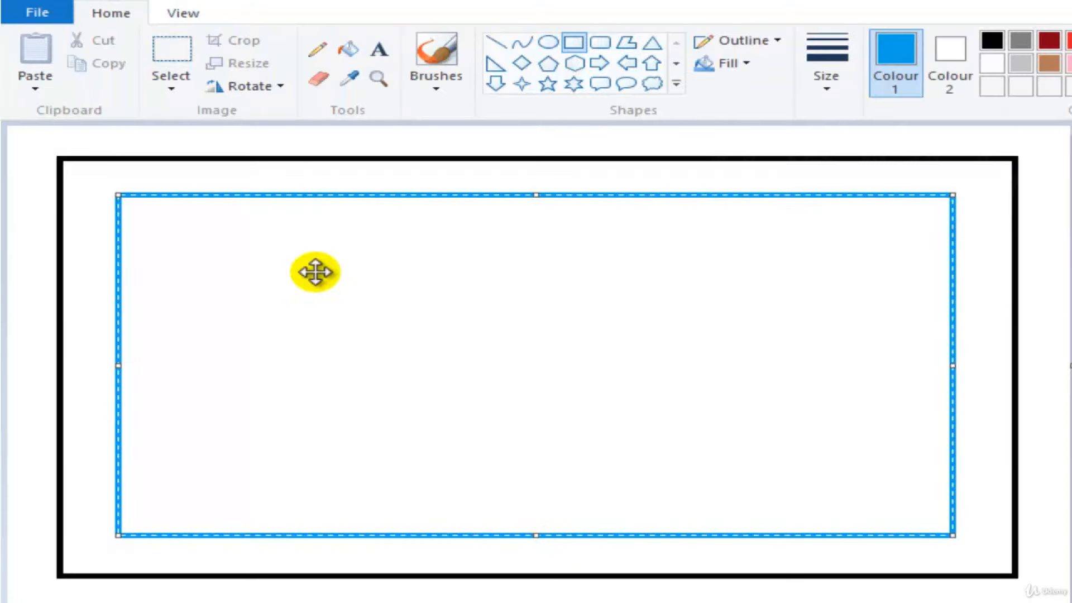
pyautogui.click(246, 148)
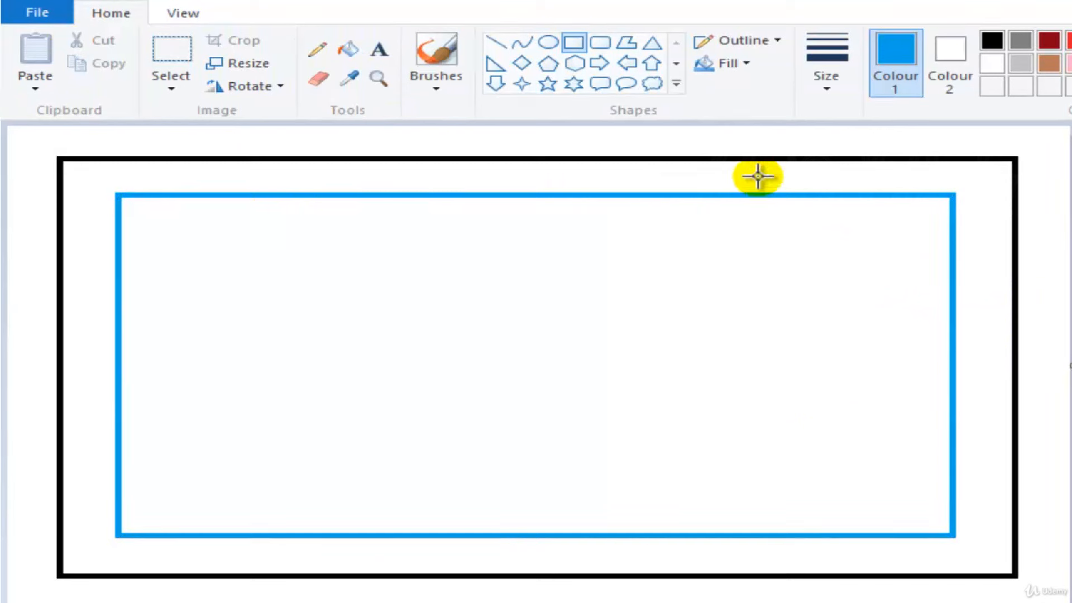
# Add the text "Title Safe Area" in blue inside the blue rectangle
pyautogui.click(436, 53)
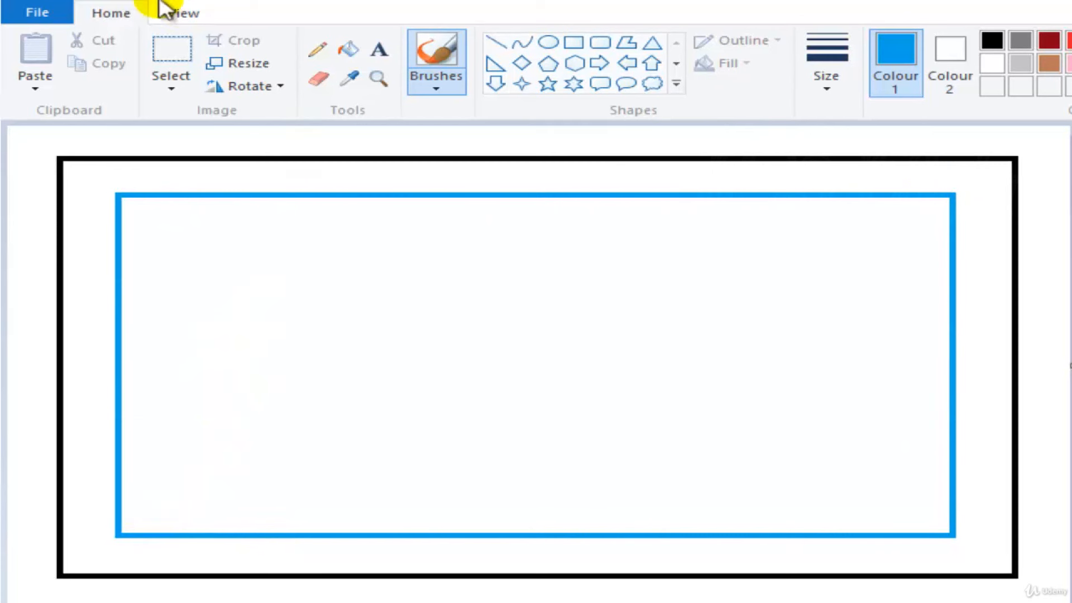
pyautogui.click(379, 49)
pyautogui.click(293, 388)
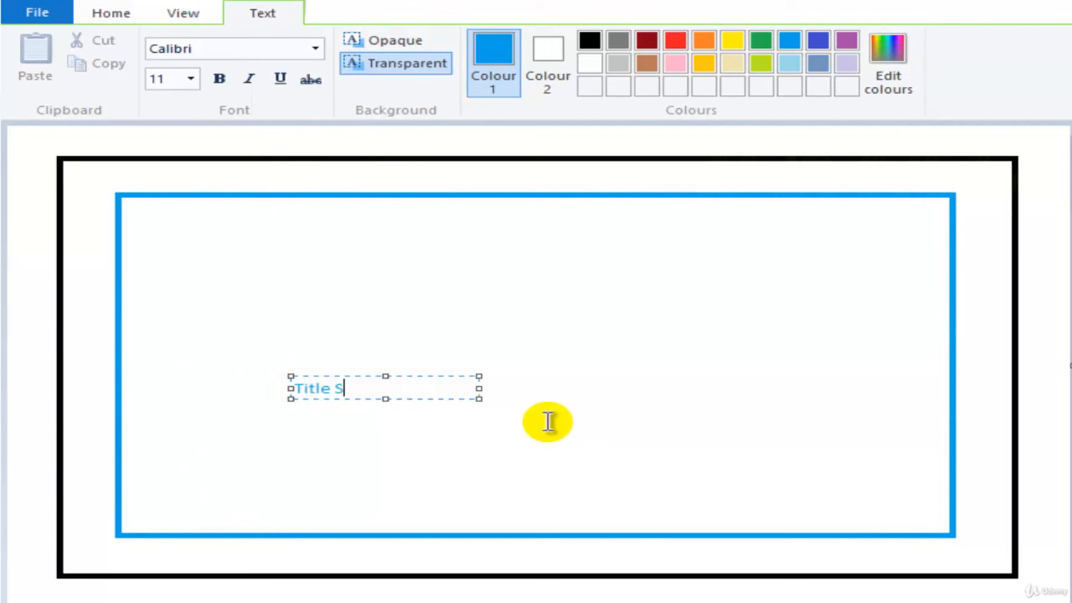
pyautogui.write('Title Safe Area')
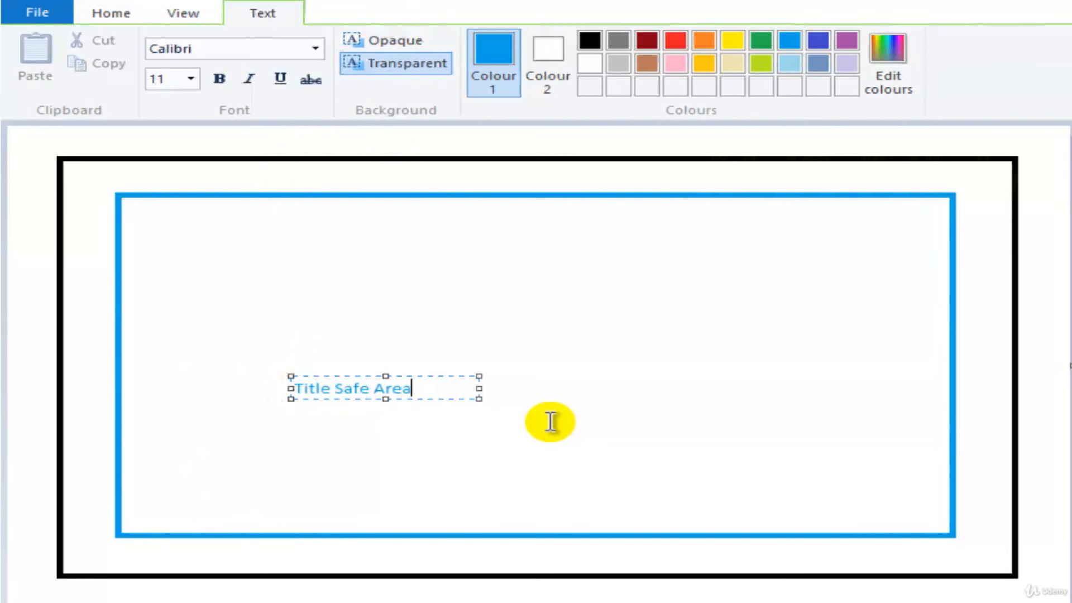
# Enlarge the "Title Safe Area" text box, set its font size to 24 and place the text on the canvas
pyautogui.moveTo(479, 398); pyautogui.dragTo(693, 461)
pyautogui.moveTo(463, 395); pyautogui.dragTo(214, 398)
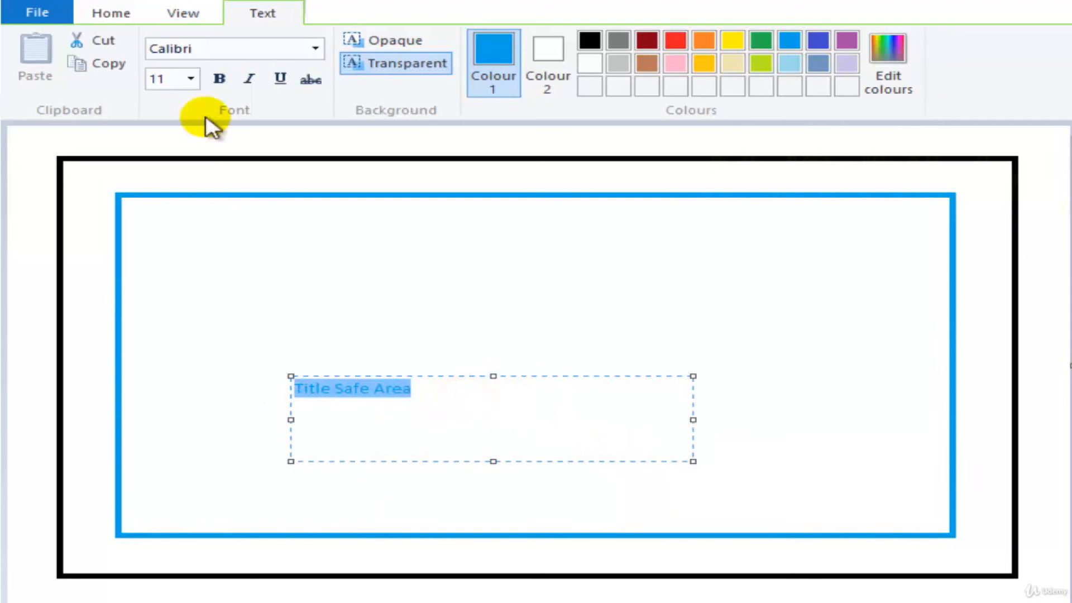
pyautogui.click(191, 78)
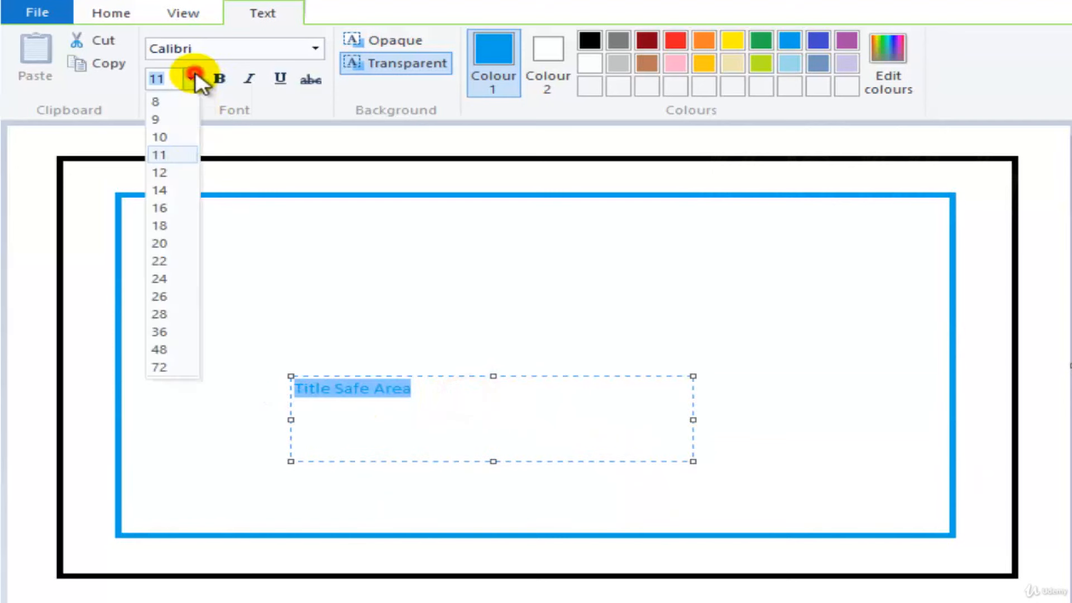
pyautogui.click(160, 279)
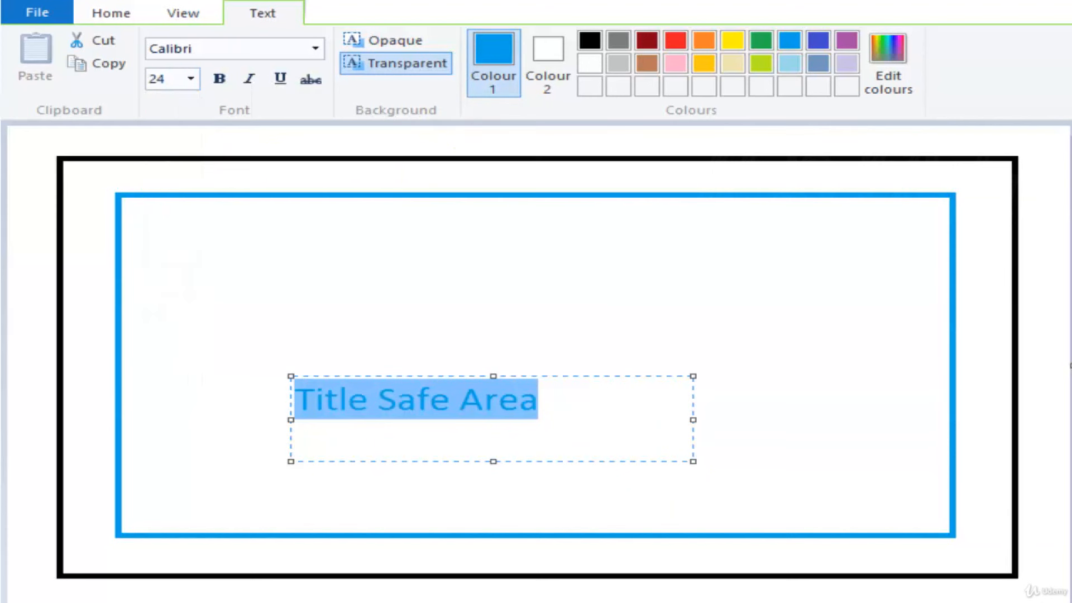
pyautogui.click(1056, 433)
pyautogui.click(565, 411)
pyautogui.click(462, 370)
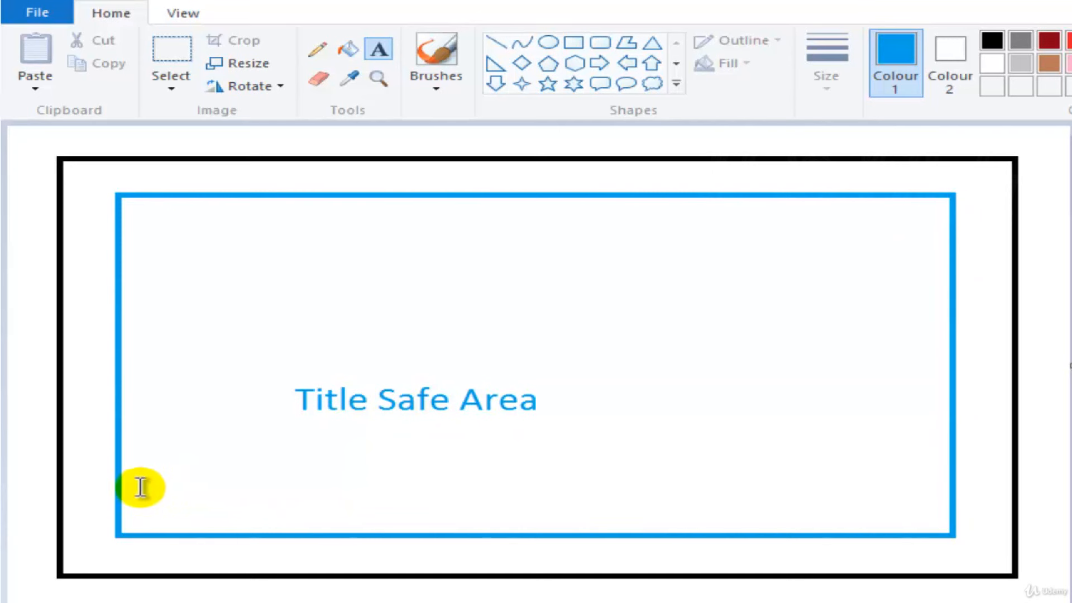
# Add the blue text "Enter Any Text" below "Title Safe Area", inside the blue rectangle
pyautogui.click(159, 485)
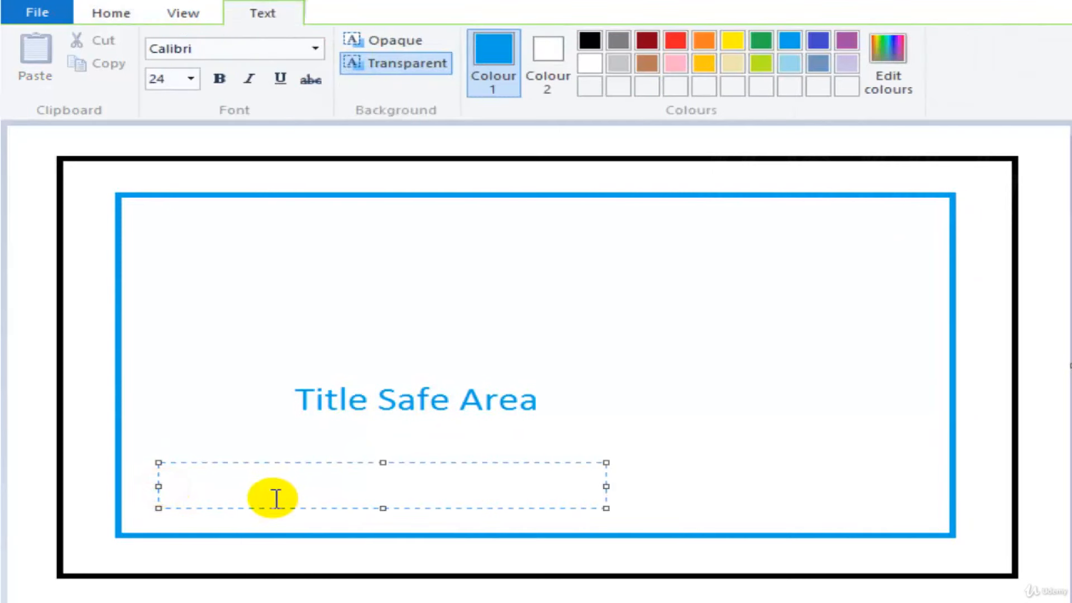
pyautogui.write('Enter Any Te')
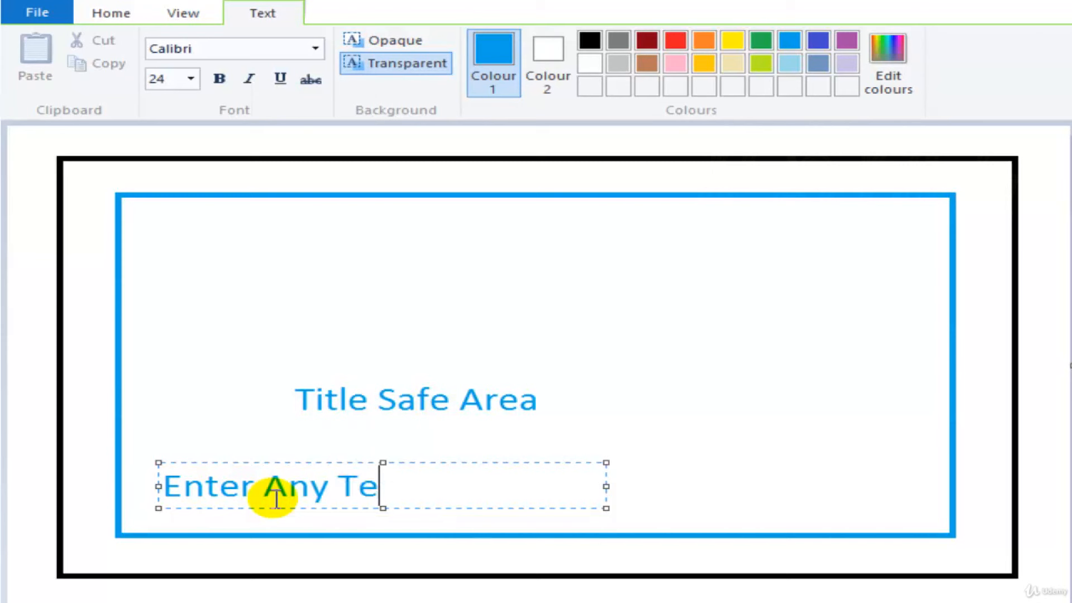
pyautogui.write('xt')
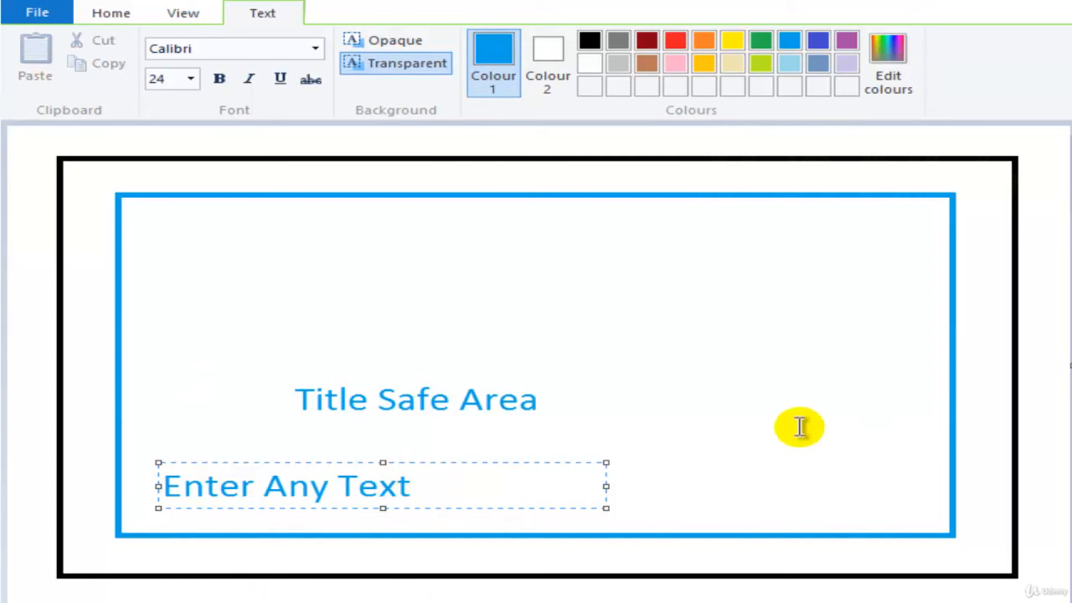
# Recolour "Enter Any Text" green and position it in the blue rectangle's lower-left corner
pyautogui.click(357, 487)
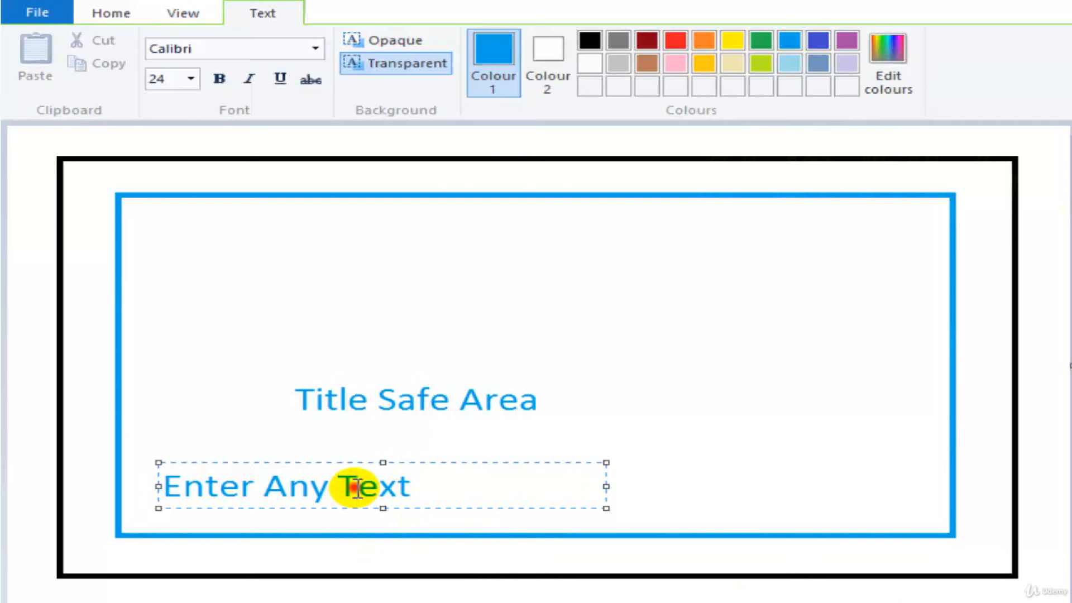
pyautogui.click(111, 13)
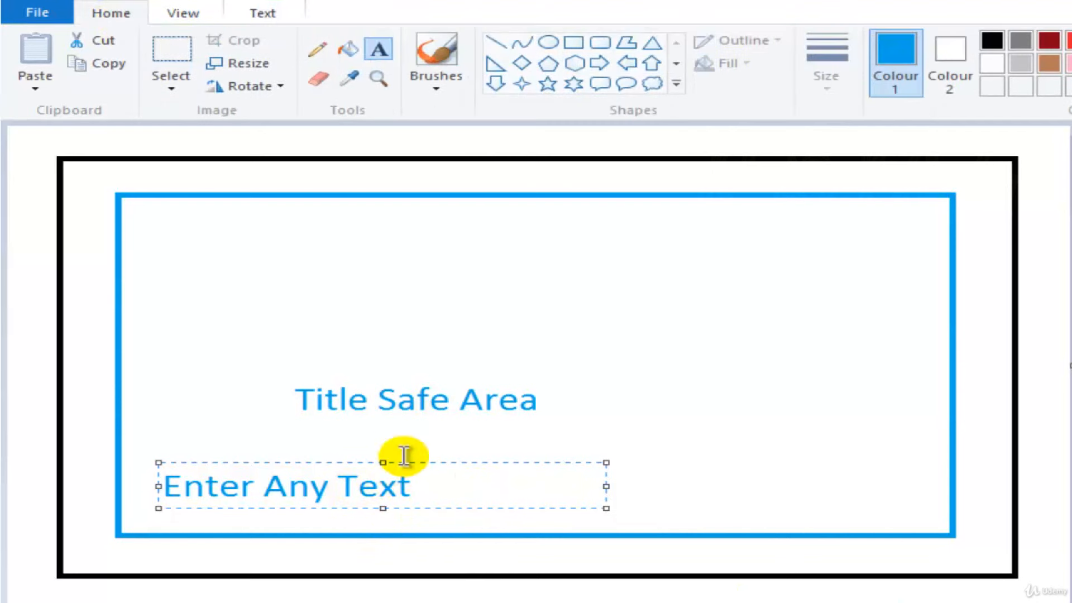
pyautogui.moveTo(411, 462); pyautogui.dragTo(392, 483)
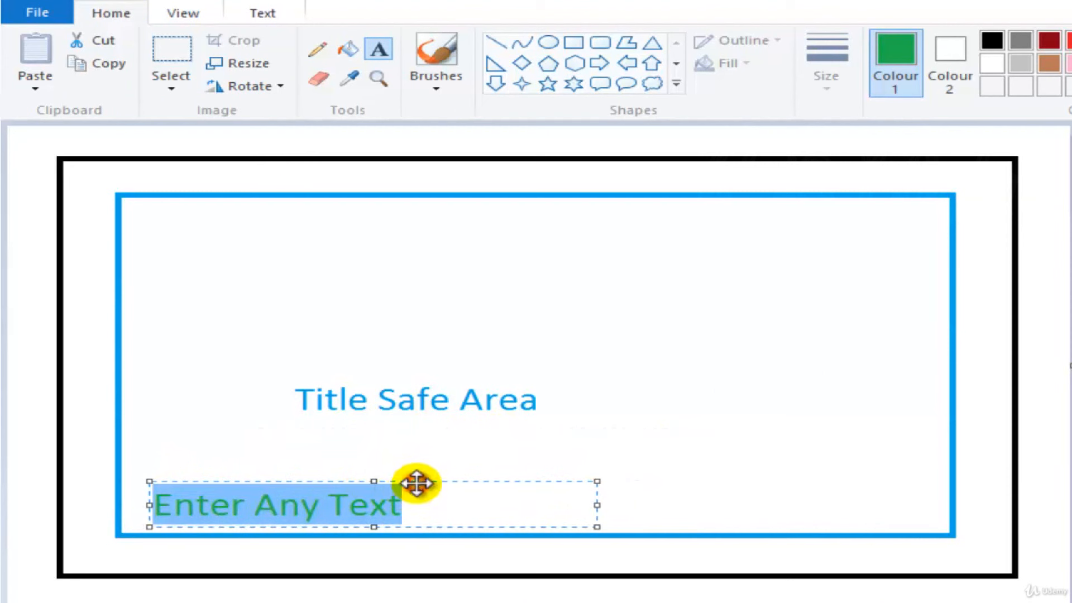
pyautogui.moveTo(416, 483); pyautogui.dragTo(391, 483)
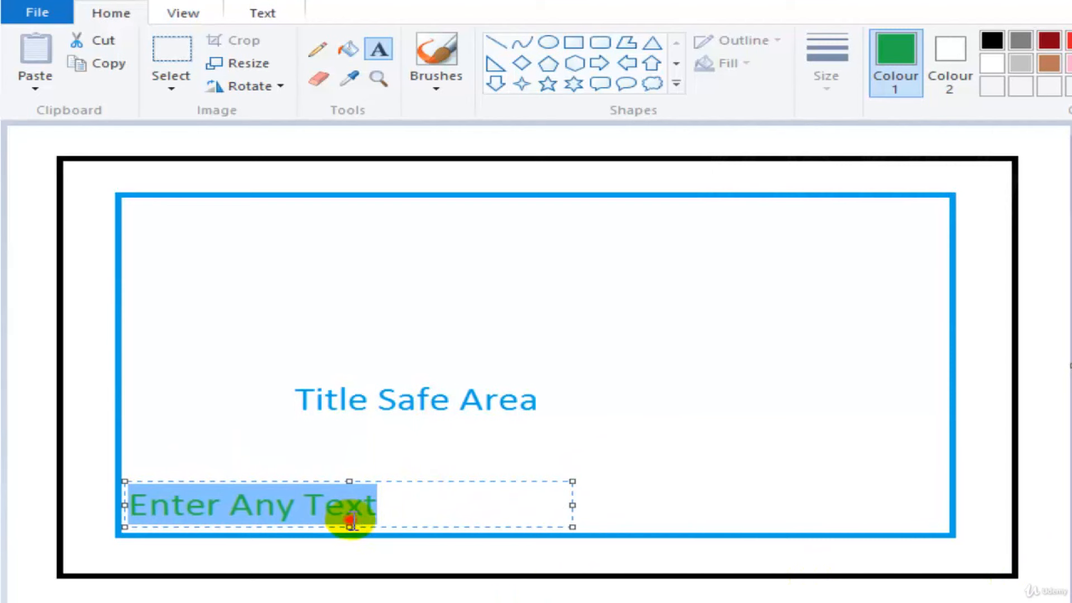
pyautogui.click(347, 508)
pyautogui.moveTo(330, 480); pyautogui.dragTo(226, 477)
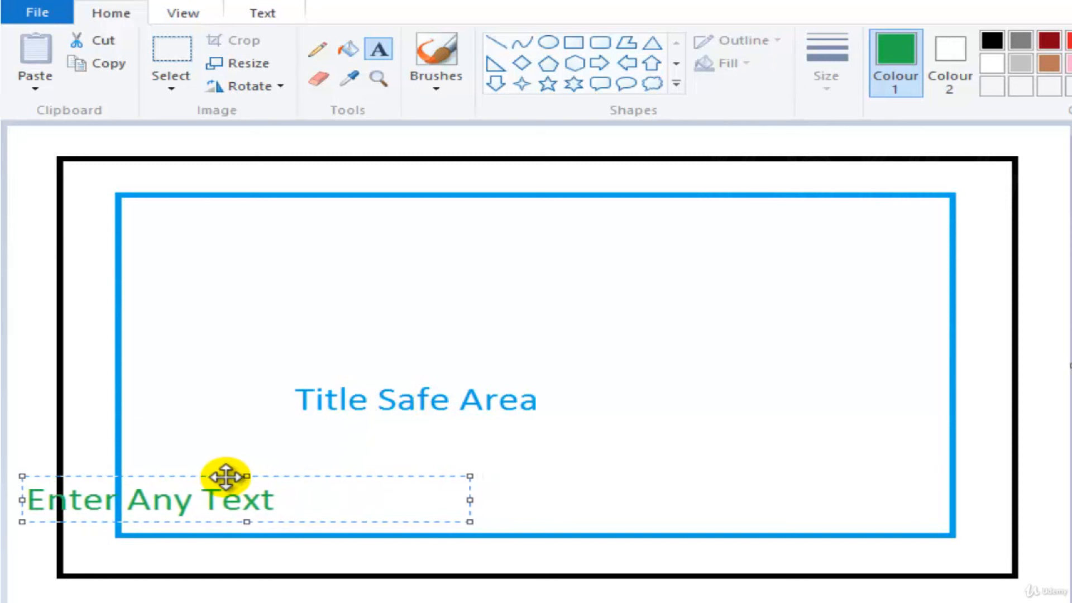
pyautogui.moveTo(223, 476); pyautogui.dragTo(330, 476)
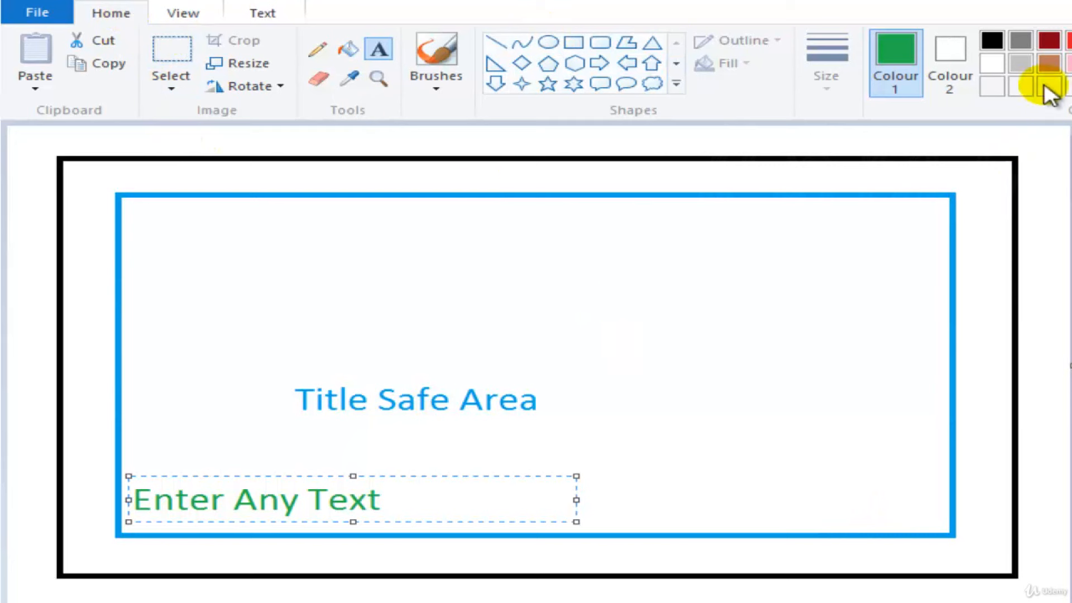
# Add the black text "Action Safe Area" in the upper gap between the black and blue rectangles
pyautogui.click(379, 49)
pyautogui.click(374, 157)
pyautogui.write('Ac')
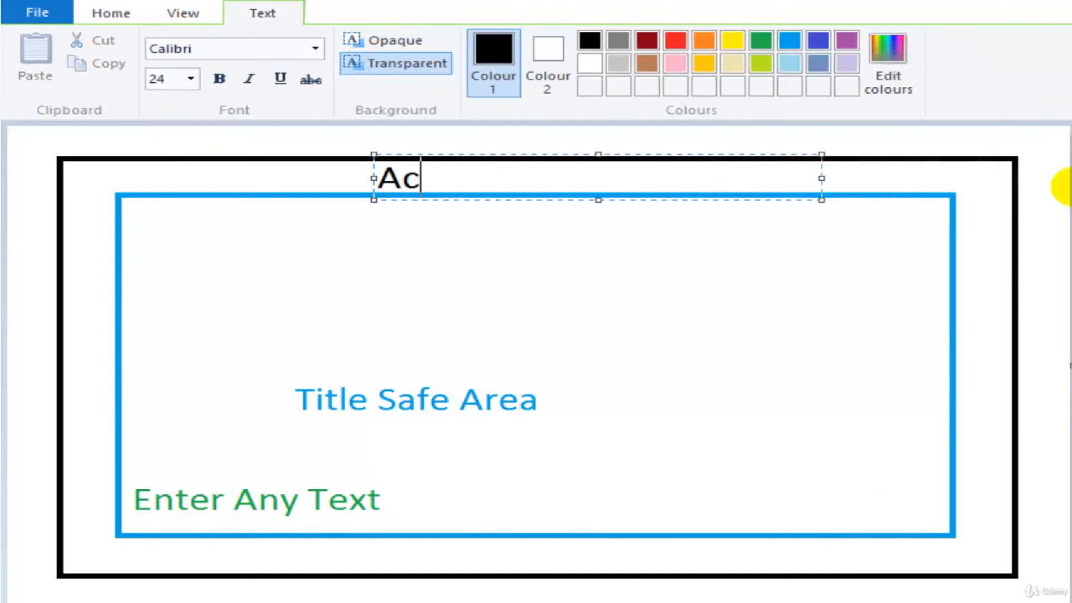
pyautogui.write('tion Safe Area')
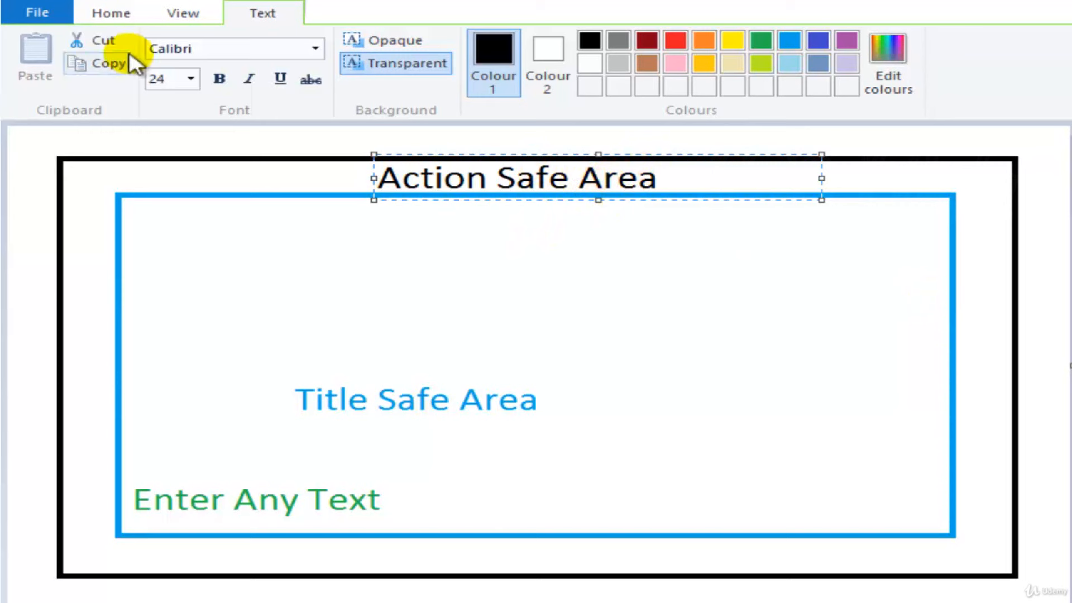
pyautogui.click(112, 15)
pyautogui.click(574, 184)
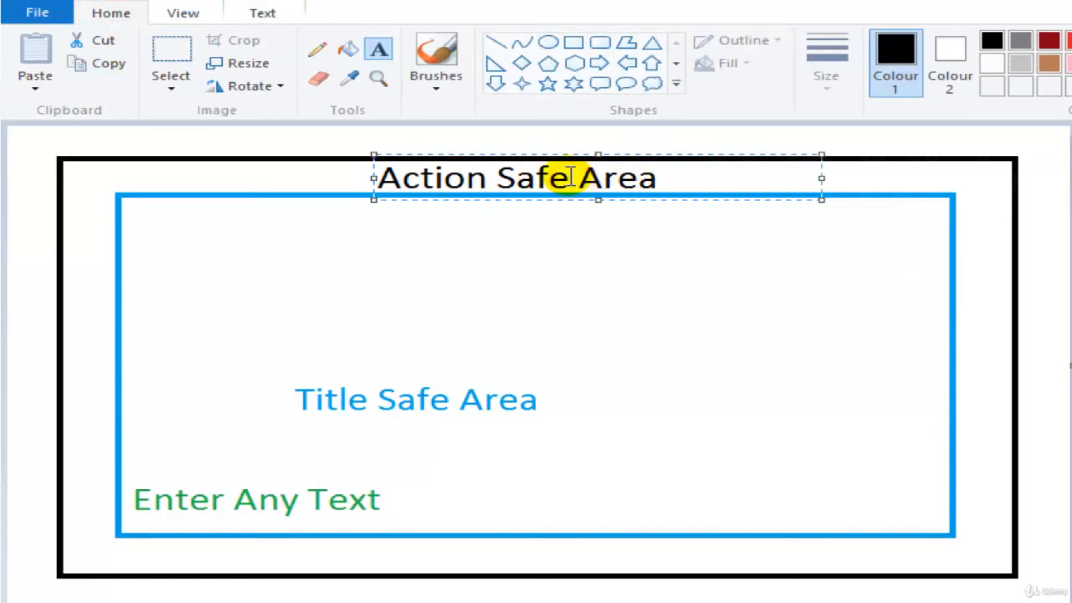
# Switch to the standard Brush and set its stroke thickness
pyautogui.click(433, 76)
pyautogui.click(458, 125)
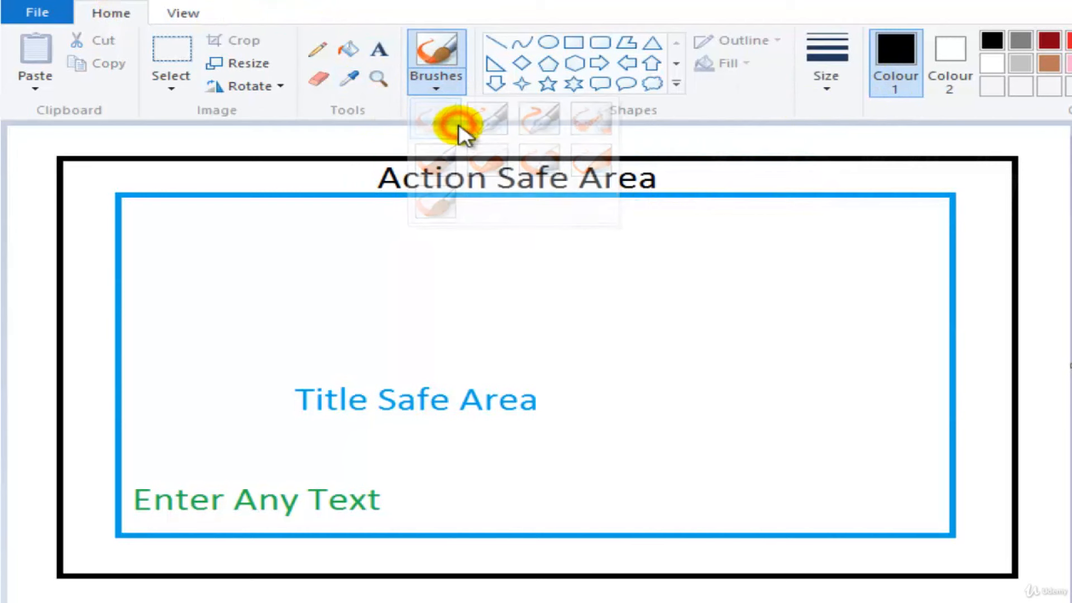
pyautogui.click(825, 89)
pyautogui.click(890, 208)
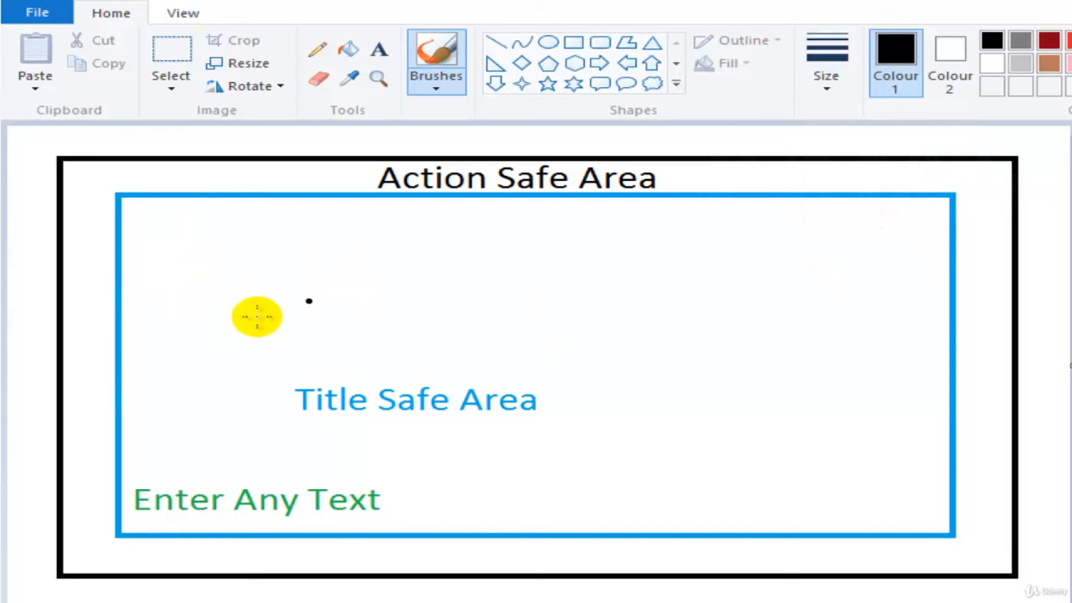
pyautogui.moveTo(89, 178)
pyautogui.mouseDown()
pyautogui.moveTo(744, 175)
pyautogui.moveTo(1007, 318)
pyautogui.moveTo(991, 400)
pyautogui.mouseUp()
pyautogui.hotkey('ctrl', 'z')
pyautogui.moveTo(143, 182)
pyautogui.mouseDown()
pyautogui.moveTo(953, 192)
pyautogui.moveTo(978, 207)
pyautogui.moveTo(985, 512)
pyautogui.mouseUp()
pyautogui.hotkey('ctrl', 'z')
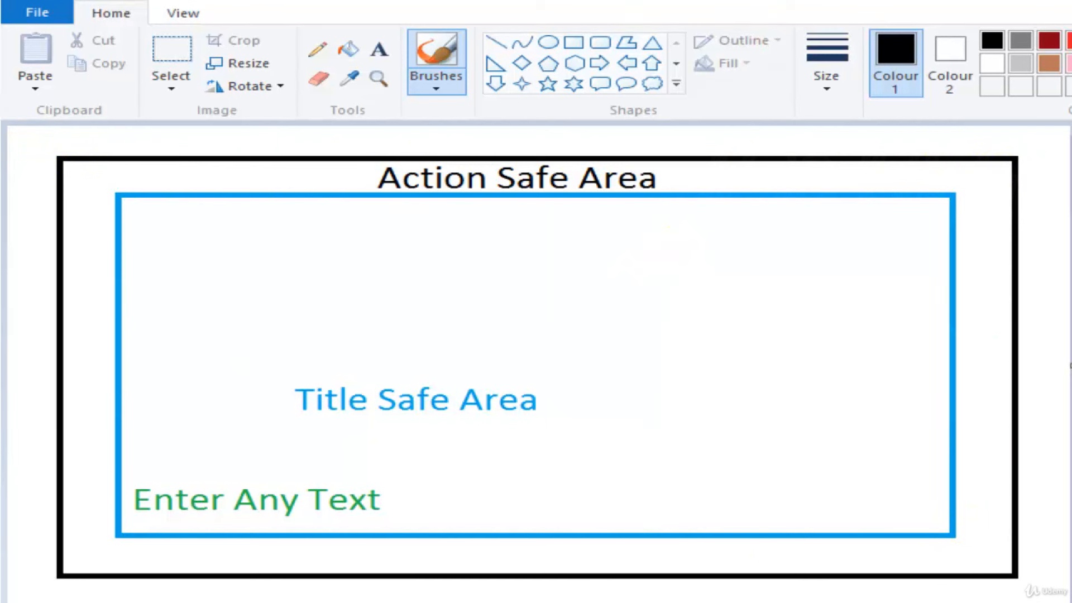
# Paint a purple figure with a raised arm in the right half of the frame, extending its body below the blue rectangle
pyautogui.click(1071, 40)
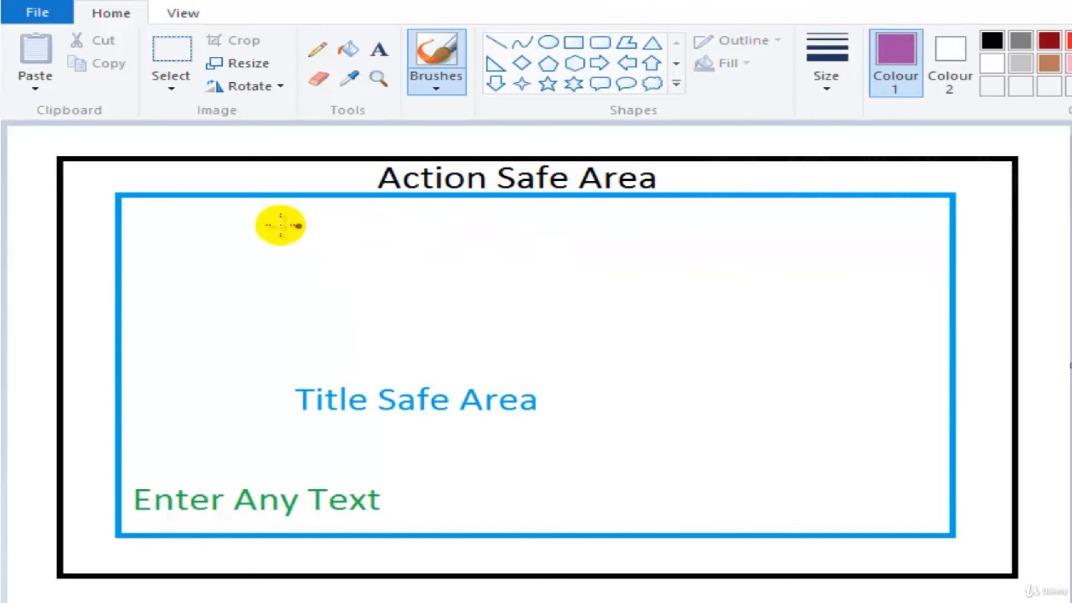
pyautogui.moveTo(741, 219)
pyautogui.mouseDown()
pyautogui.moveTo(680, 304)
pyautogui.moveTo(714, 362)
pyautogui.moveTo(792, 362)
pyautogui.moveTo(802, 268)
pyautogui.moveTo(737, 229)
pyautogui.mouseUp()
pyautogui.moveTo(692, 356); pyautogui.dragTo(624, 514)
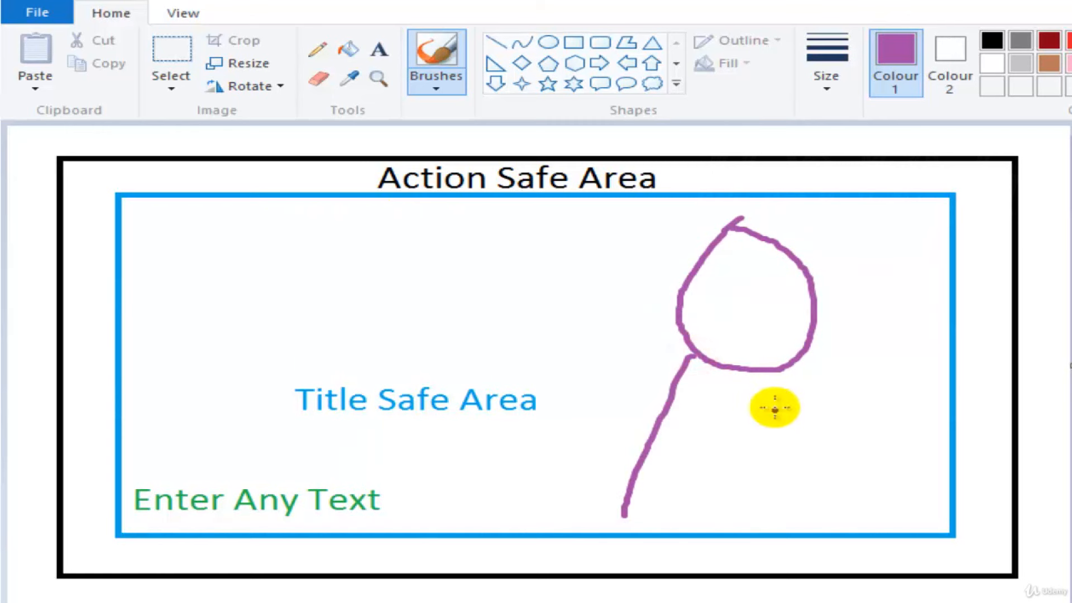
pyautogui.moveTo(789, 367); pyautogui.dragTo(888, 563)
pyautogui.moveTo(622, 510); pyautogui.dragTo(647, 598)
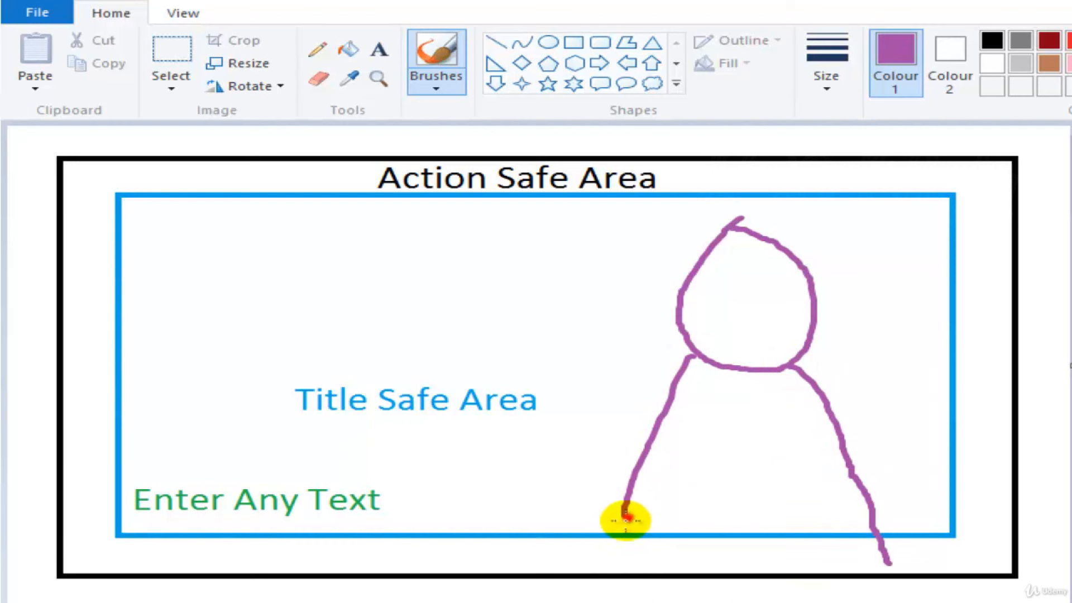
pyautogui.moveTo(844, 440); pyautogui.dragTo(878, 388)
pyautogui.moveTo(868, 463)
pyautogui.mouseDown()
pyautogui.moveTo(924, 385)
pyautogui.moveTo(916, 328)
pyautogui.moveTo(938, 383)
pyautogui.moveTo(926, 427)
pyautogui.mouseUp()
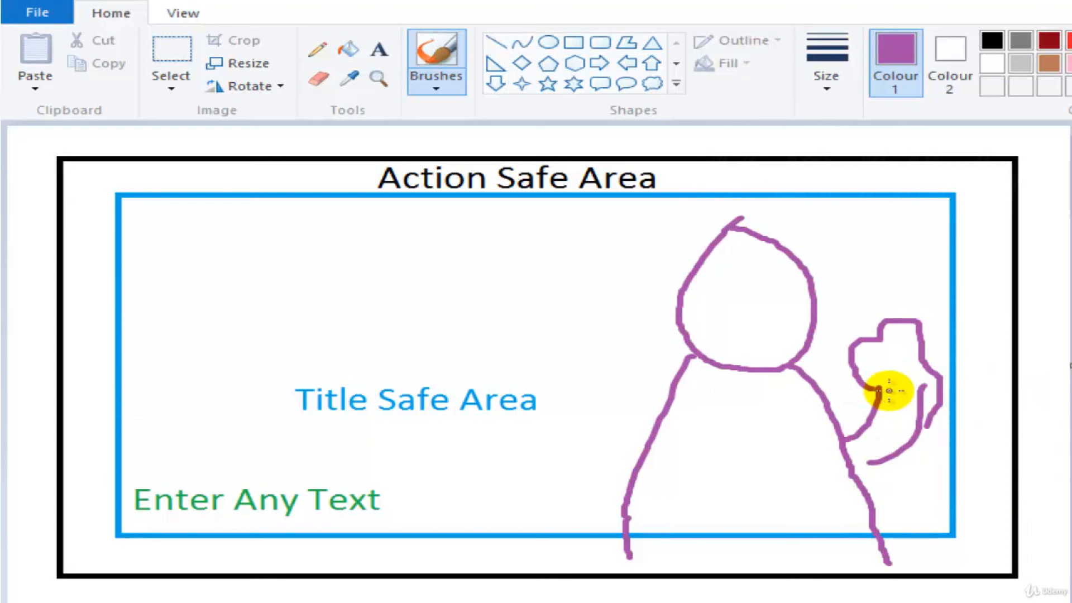
# Paint a second purple figure in the left half, with its raised hand reaching past the blue rectangle into the action safe area
pyautogui.moveTo(252, 251)
pyautogui.mouseDown()
pyautogui.moveTo(240, 295)
pyautogui.moveTo(326, 344)
pyautogui.mouseUp()
pyautogui.hotkey('ctrl', 'z')
pyautogui.moveTo(251, 251)
pyautogui.mouseDown()
pyautogui.moveTo(278, 348)
pyautogui.moveTo(239, 256)
pyautogui.mouseUp()
pyautogui.moveTo(249, 323)
pyautogui.mouseDown()
pyautogui.moveTo(162, 479)
pyautogui.moveTo(163, 569)
pyautogui.mouseUp()
pyautogui.moveTo(346, 318); pyautogui.dragTo(443, 567)
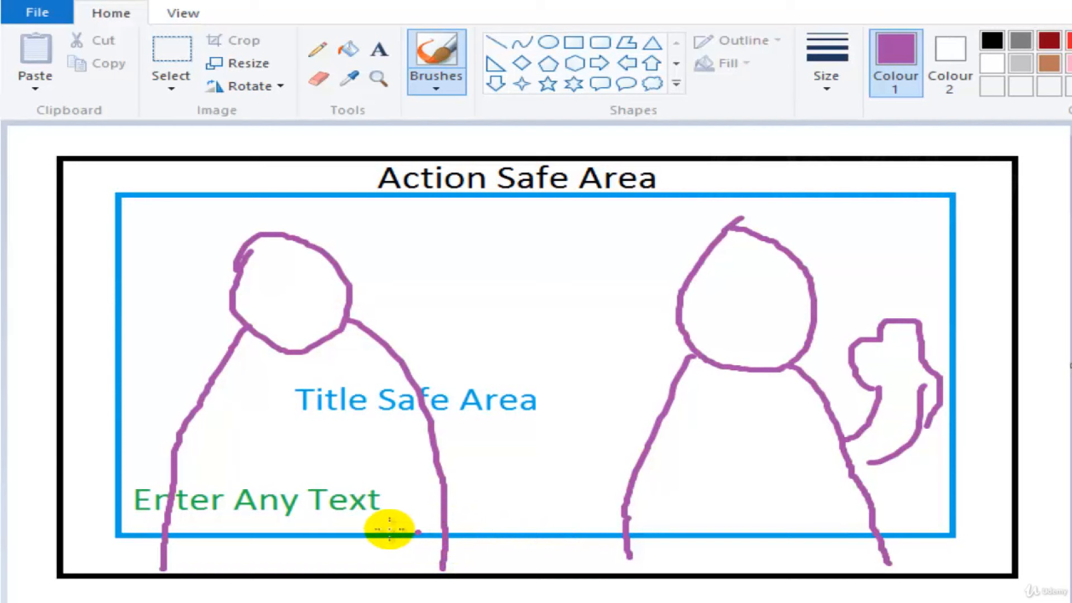
pyautogui.moveTo(626, 551); pyautogui.dragTo(631, 564)
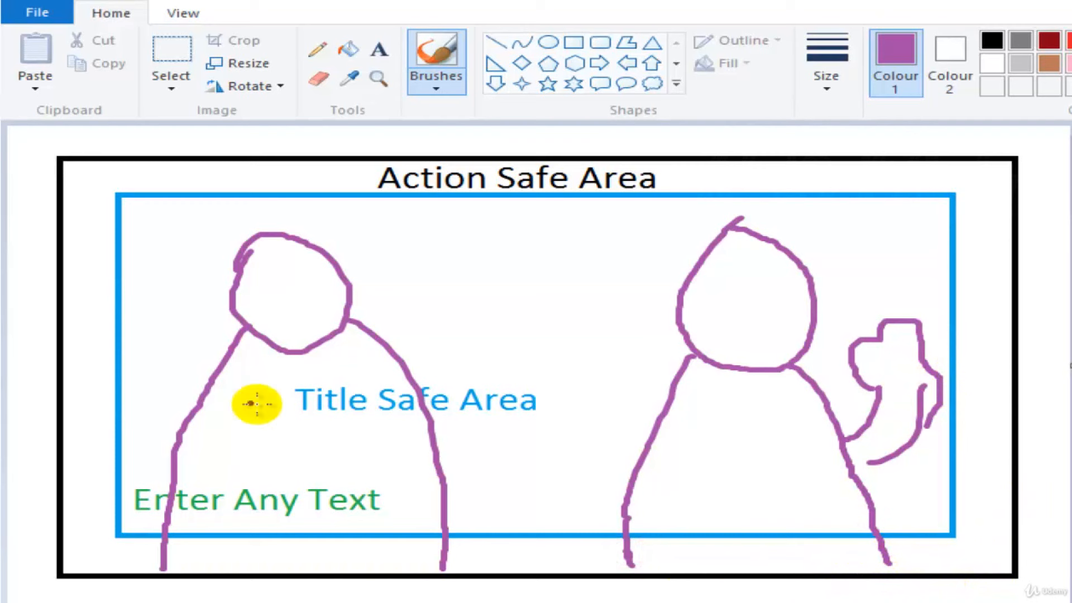
pyautogui.moveTo(208, 409); pyautogui.dragTo(91, 342)
pyautogui.moveTo(199, 452)
pyautogui.mouseDown()
pyautogui.moveTo(132, 428)
pyautogui.moveTo(89, 370)
pyautogui.mouseUp()
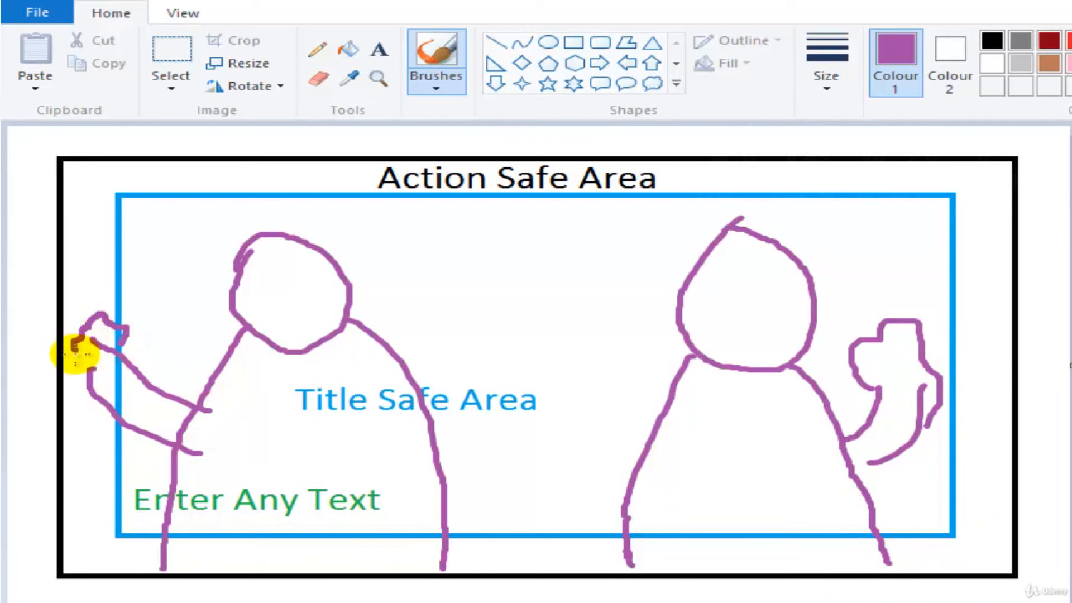
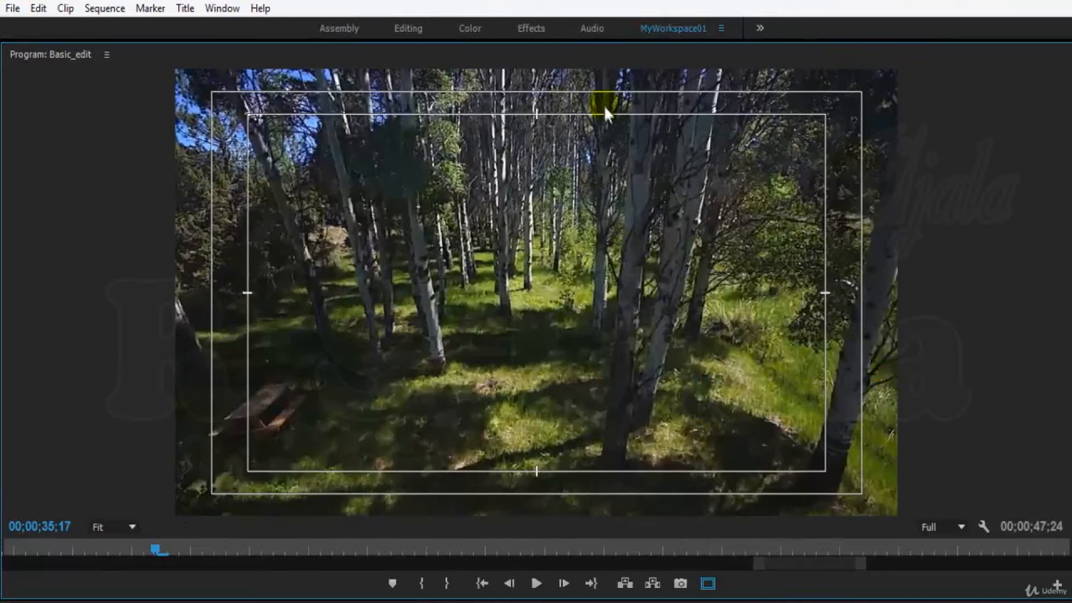
# Switch back to Premiere Pro, restore the maximized Program monitor's panel group size and save the project
pyautogui.click(107, 55)
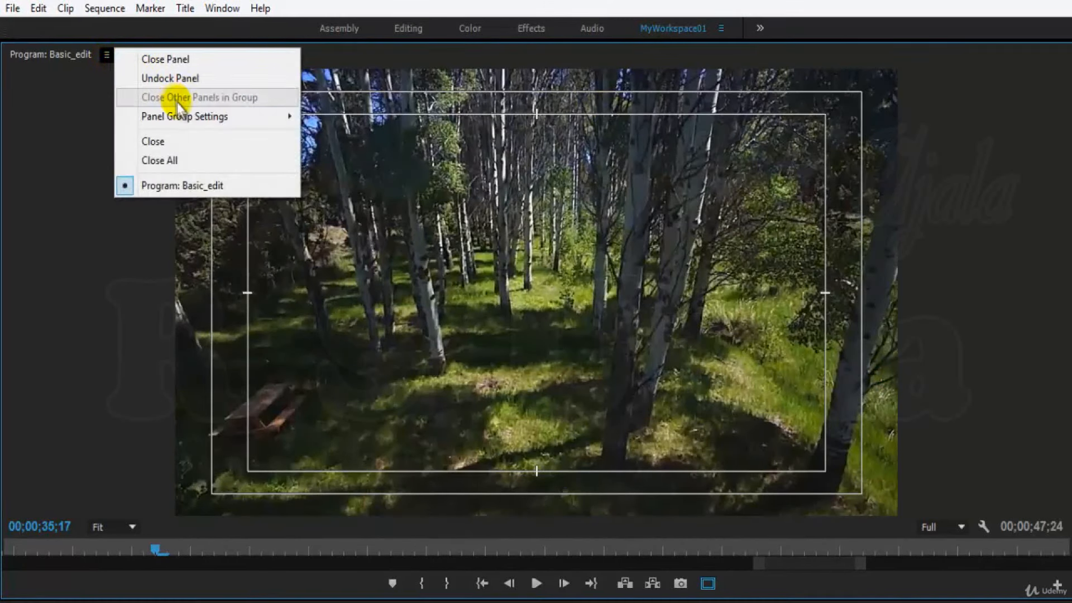
pyautogui.moveTo(192, 117)
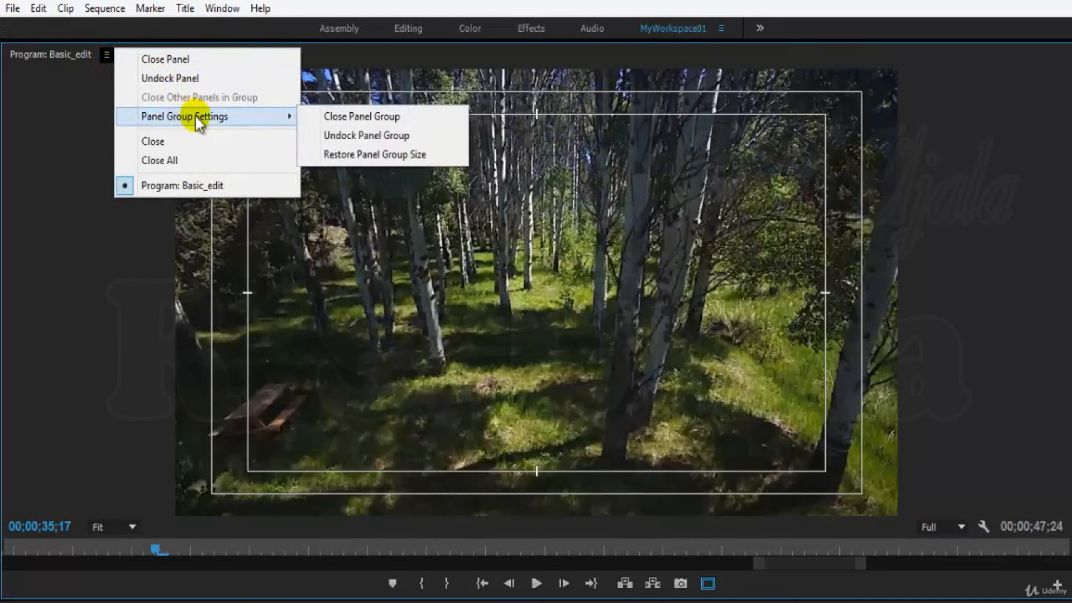
pyautogui.click(434, 155)
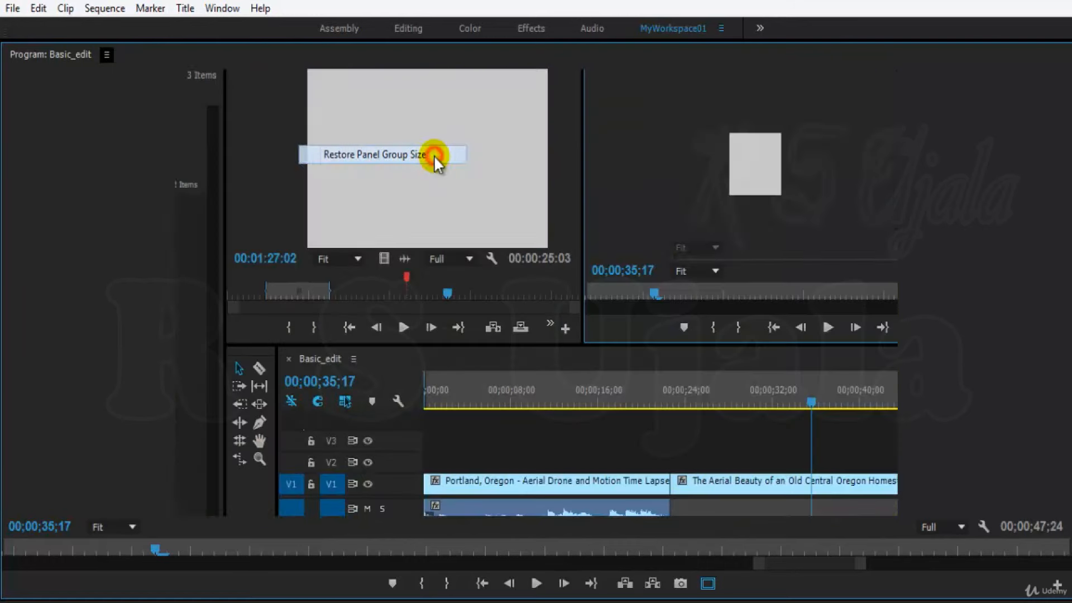
pyautogui.click(830, 449)
pyautogui.hotkey('ctrl', 's')
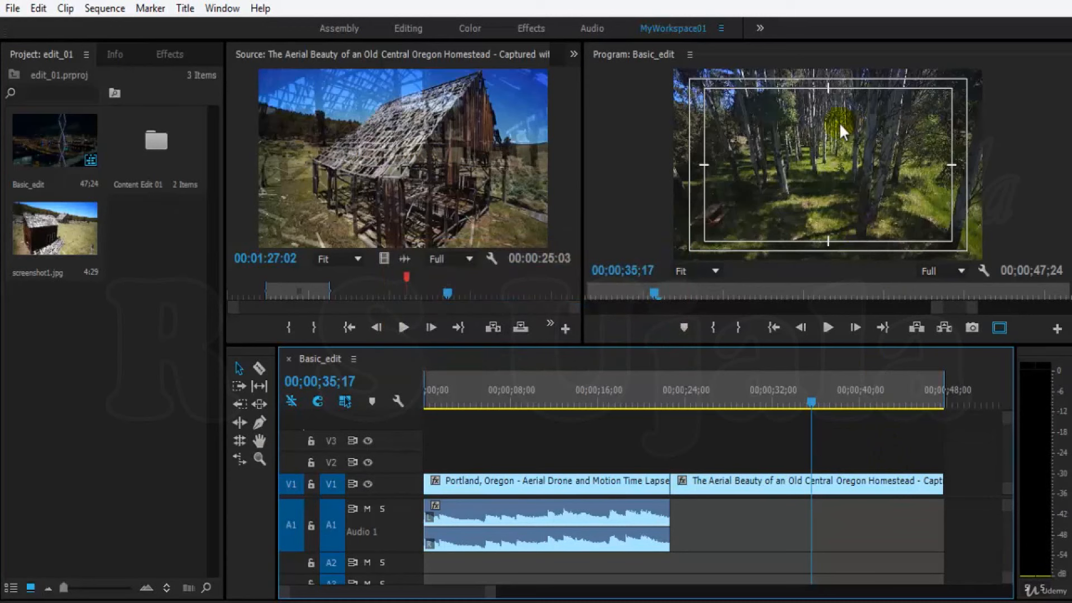
pyautogui.click(916, 163)
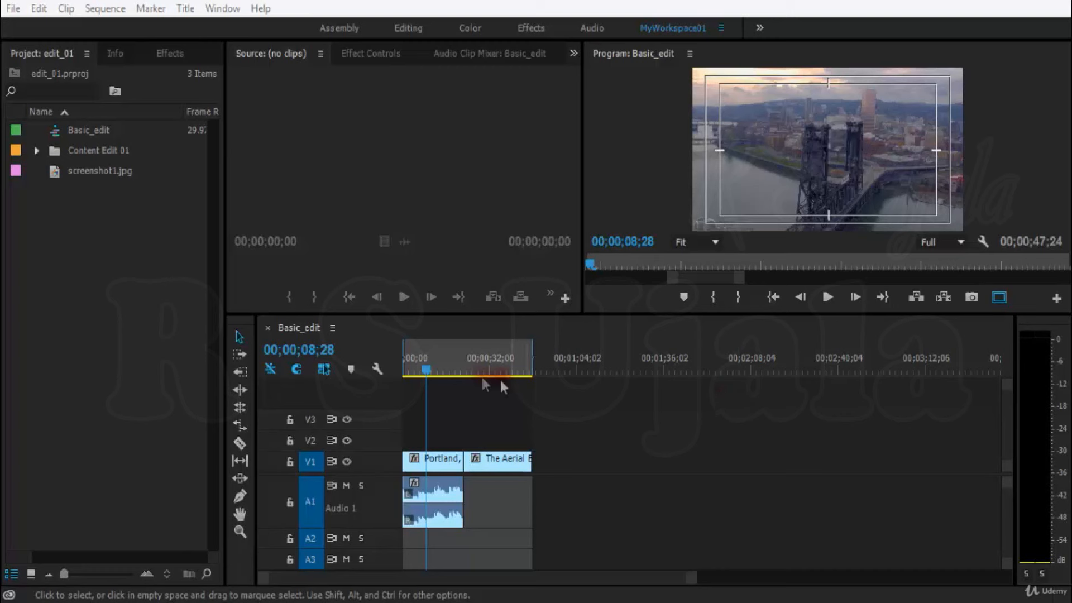
# Zoom the Basic_edit timeline in and back out around the sequence's end, with the playhead at 00;00;47;24
pyautogui.click(464, 369)
pyautogui.press('=')
pyautogui.press('=')
pyautogui.press('=')
pyautogui.press('=')
pyautogui.press('=')
pyautogui.press('=')
pyautogui.press('=')
pyautogui.moveTo(921, 366); pyautogui.dragTo(946, 370)
pyautogui.click(960, 368)
pyautogui.press('-')
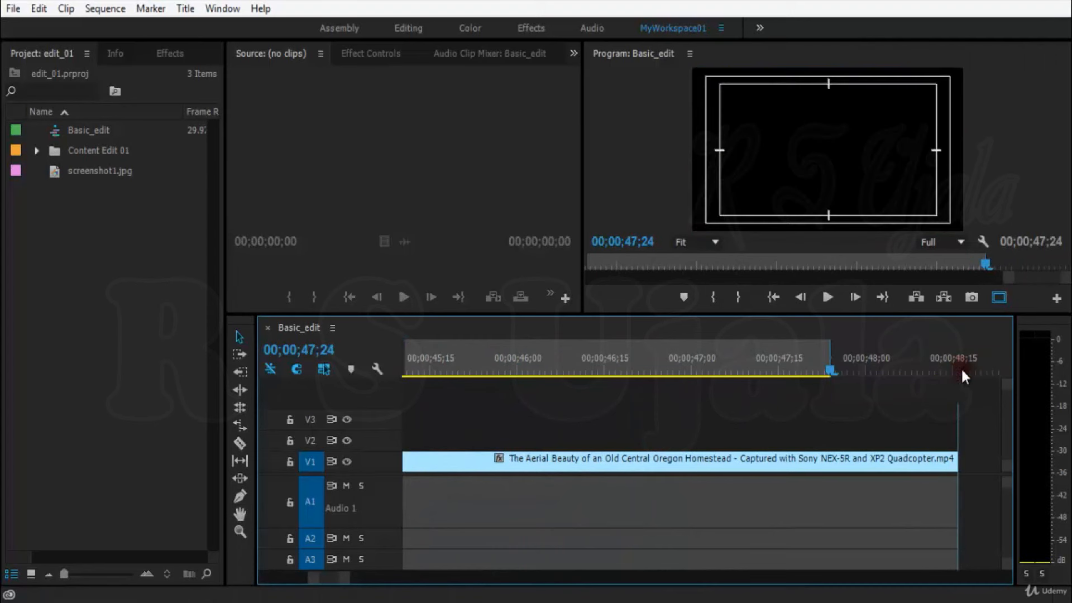
pyautogui.press('-')
pyautogui.press('-')
pyautogui.press('-')
pyautogui.press('-')
pyautogui.press('-')
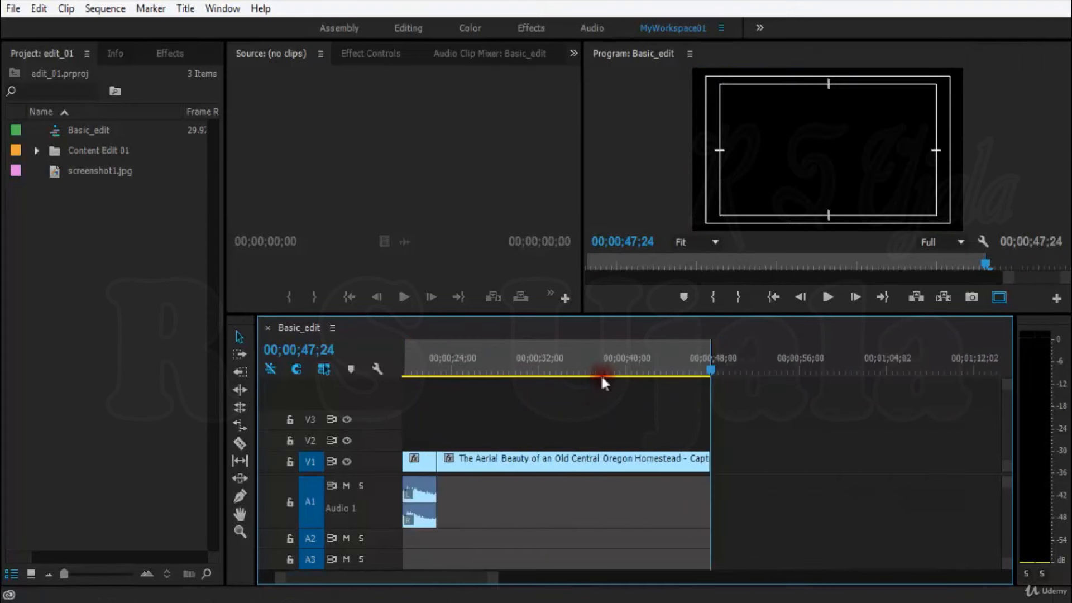
# Zoom the timeline until the Basic_edit clips nearly fill its width and move the playhead to 00;00;25;22 in the second clip
pyautogui.moveTo(476, 373); pyautogui.dragTo(435, 368)
pyautogui.press('=')
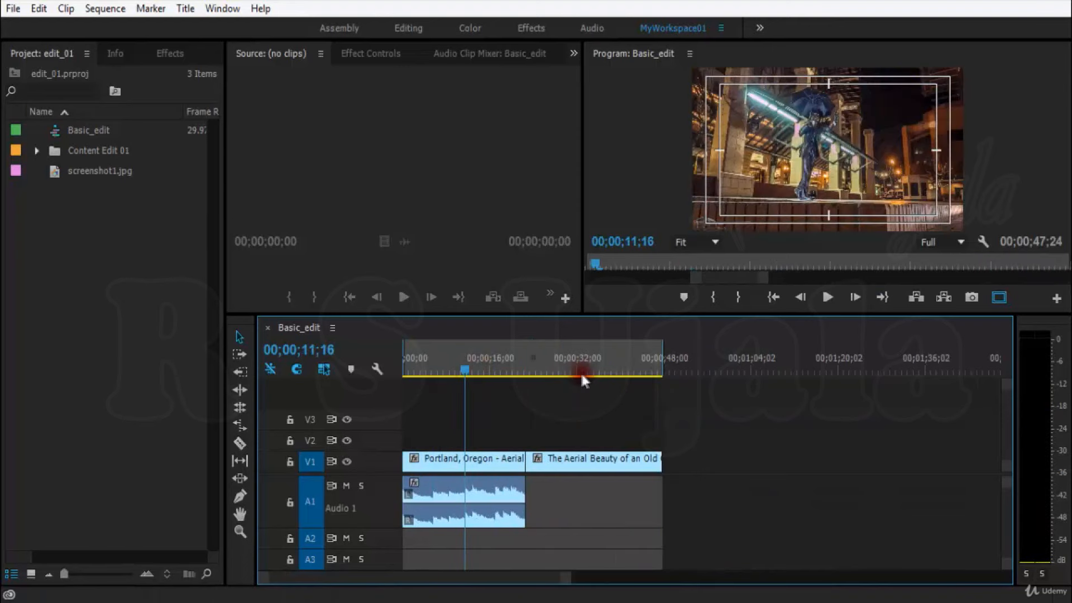
pyautogui.press('=')
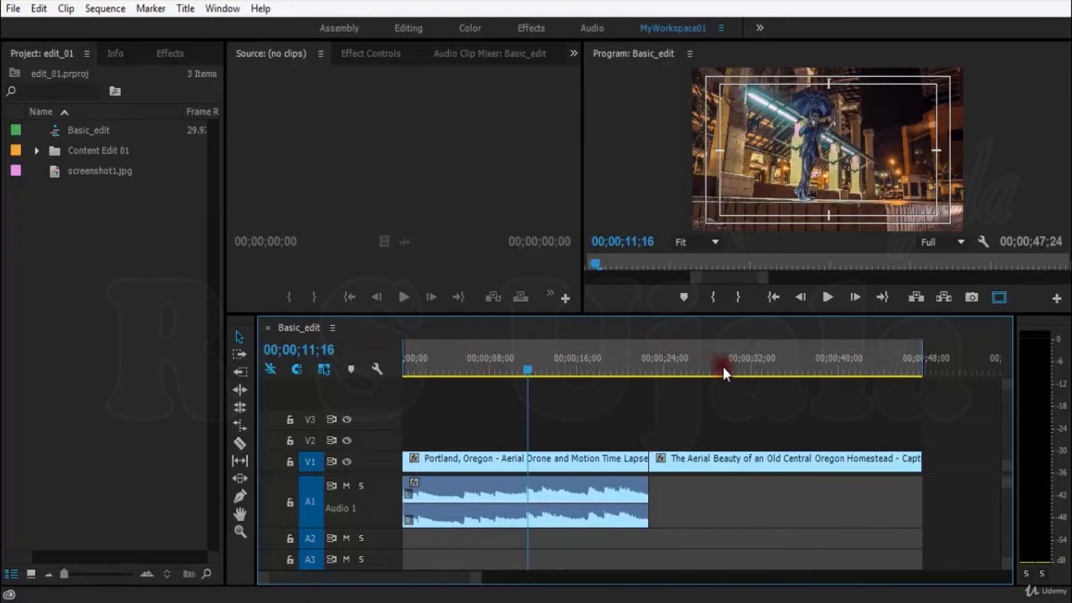
pyautogui.click(708, 368)
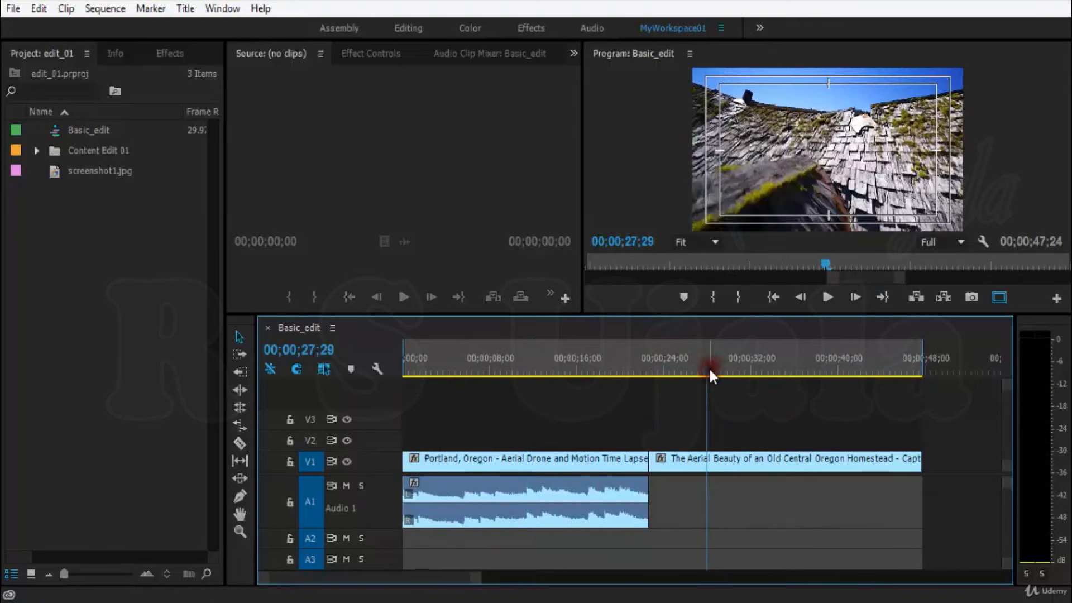
pyautogui.click(555, 367)
pyautogui.moveTo(680, 367); pyautogui.dragTo(685, 366)
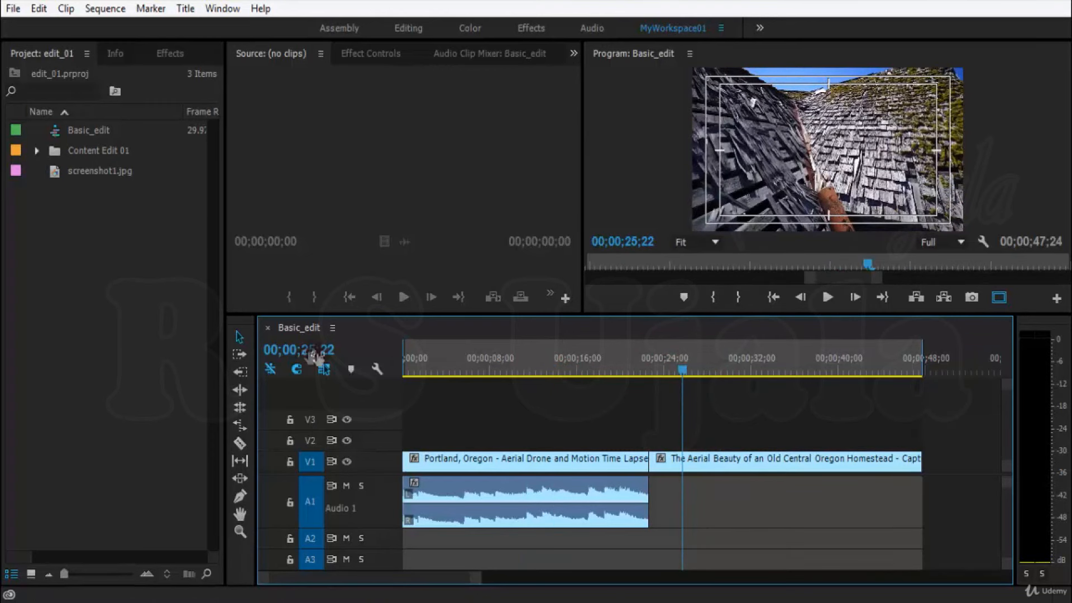
pyautogui.click(320, 327)
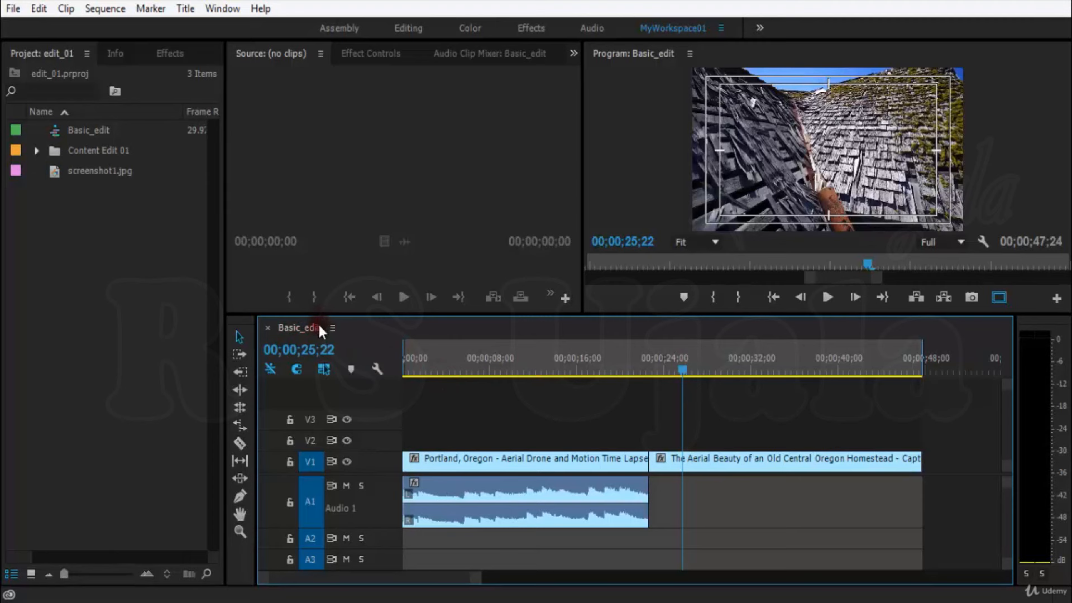
# Close the Basic_edit sequence in the timeline and reopen it from the project's items
pyautogui.click(58, 130)
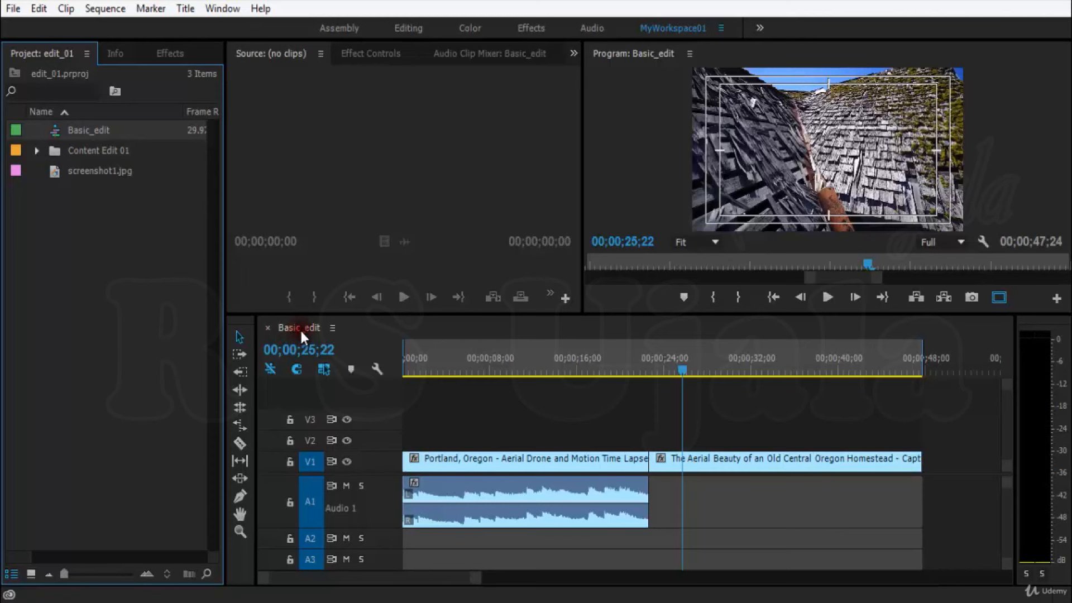
pyautogui.click(268, 329)
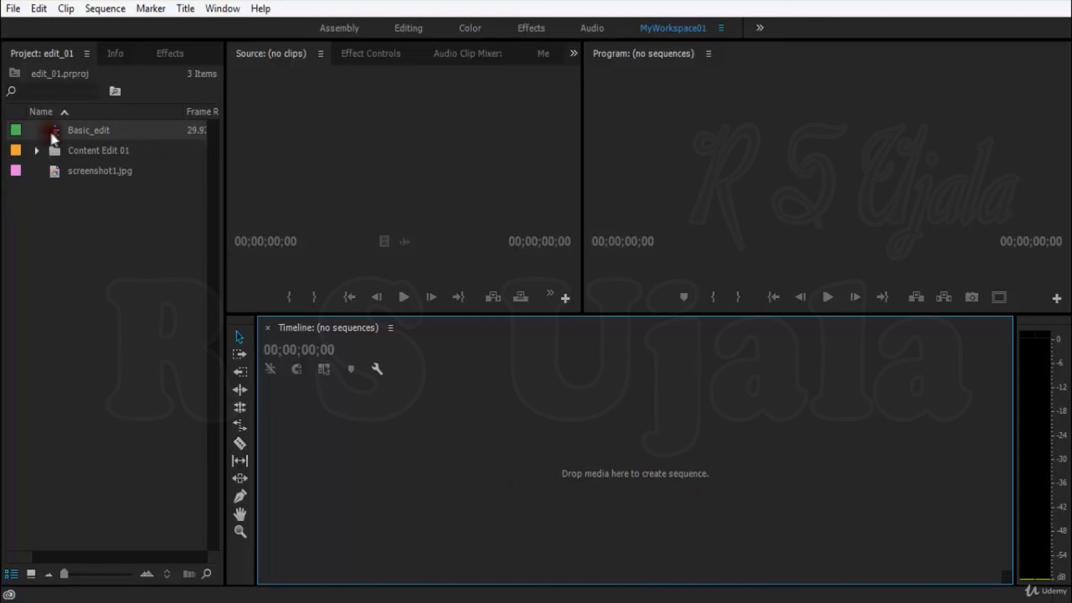
pyautogui.click(106, 235)
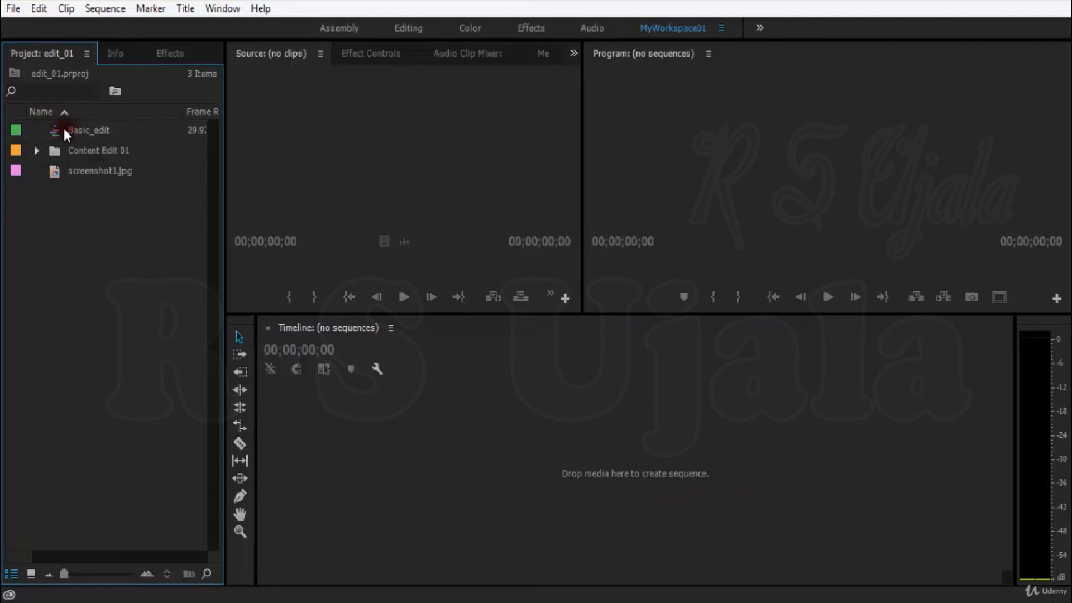
pyautogui.moveTo(56, 132)
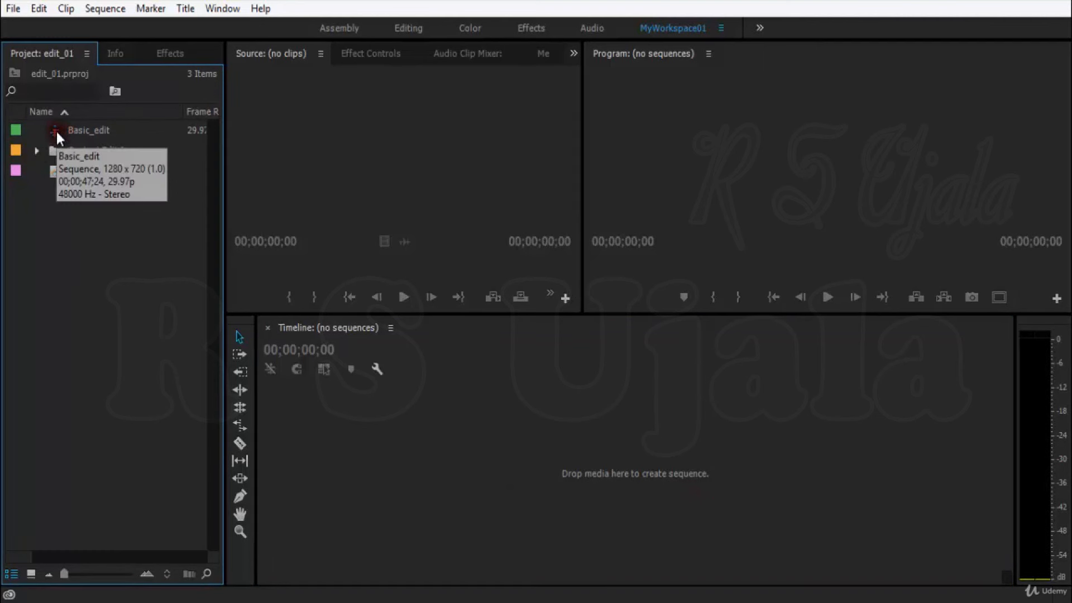
pyautogui.doubleClick(56, 132)
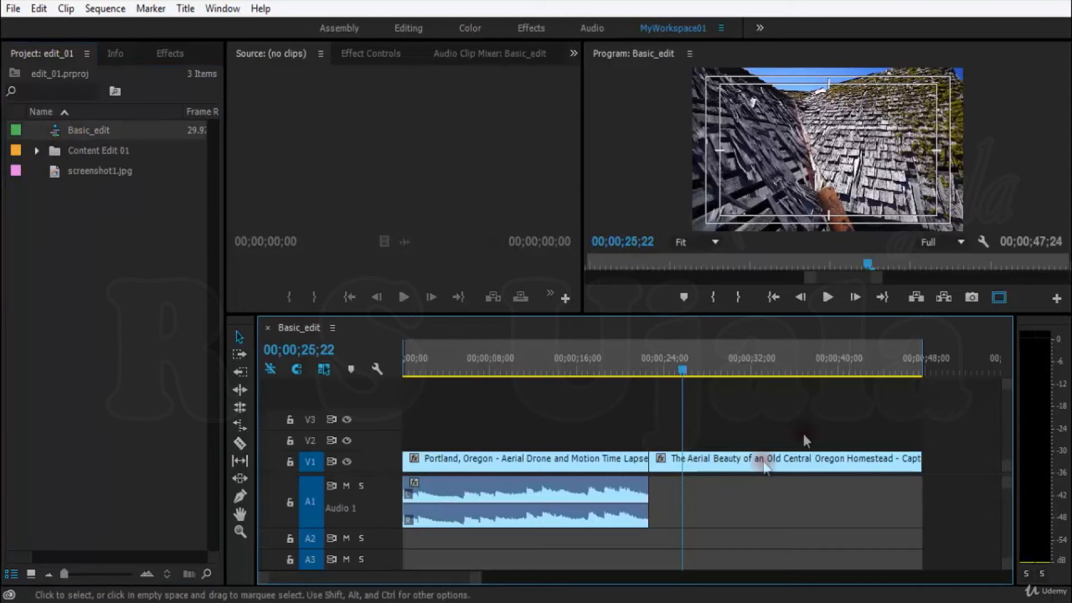
# Scrub the playhead through the Portland clip at 00;00;11;12 and 00;00;16;18, then into the second clip at 00;00;27;01, and select that clip
pyautogui.moveTo(682, 375); pyautogui.dragTo(527, 374)
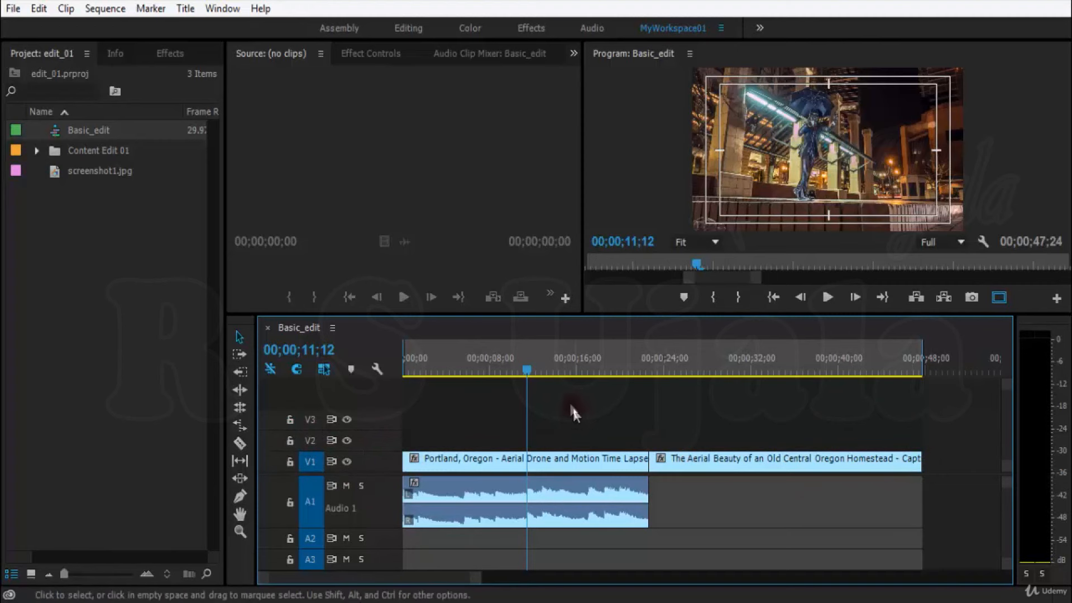
pyautogui.moveTo(540, 368); pyautogui.dragTo(574, 368)
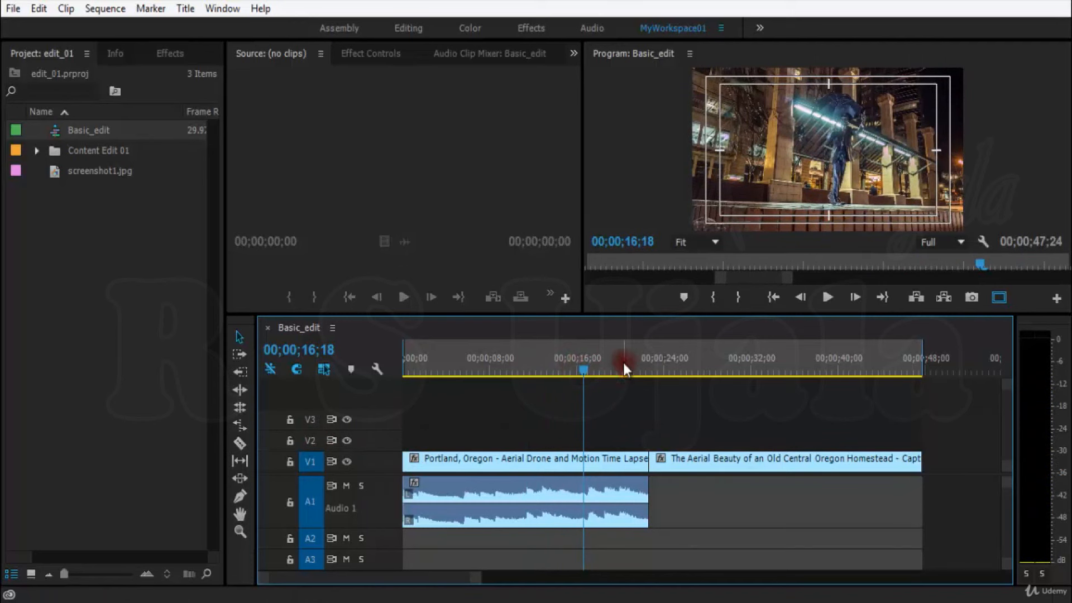
pyautogui.click(738, 462)
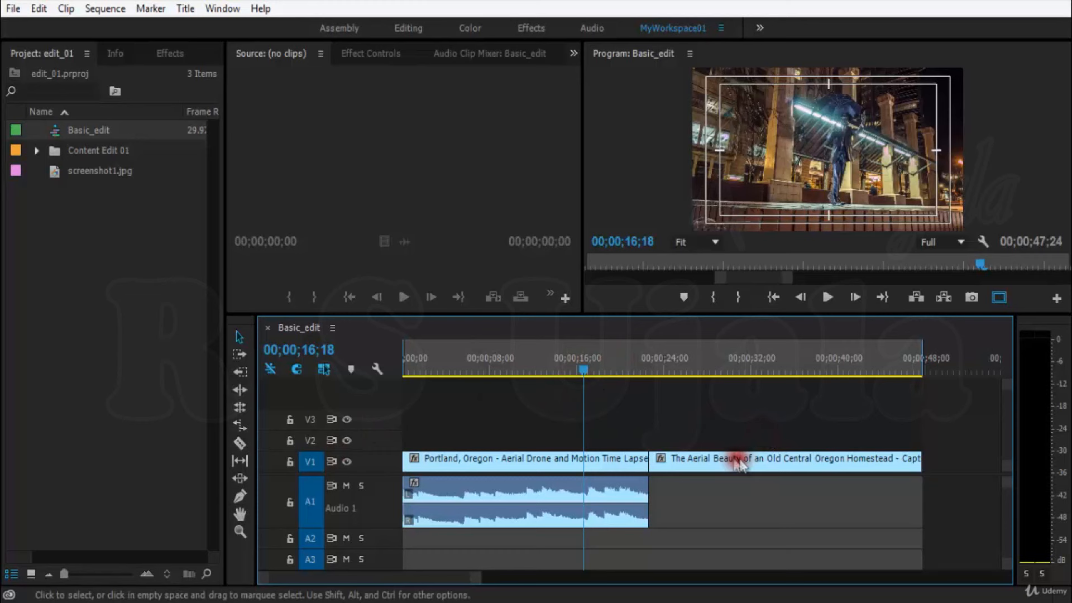
pyautogui.click(698, 366)
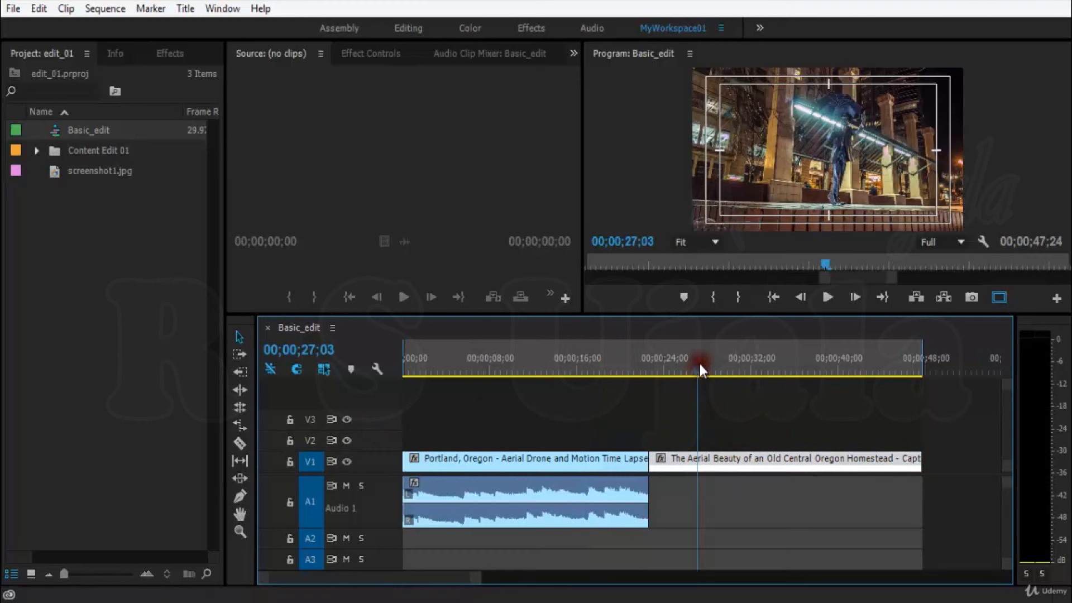
pyautogui.moveTo(757, 431); pyautogui.dragTo(803, 437)
pyautogui.click(780, 461)
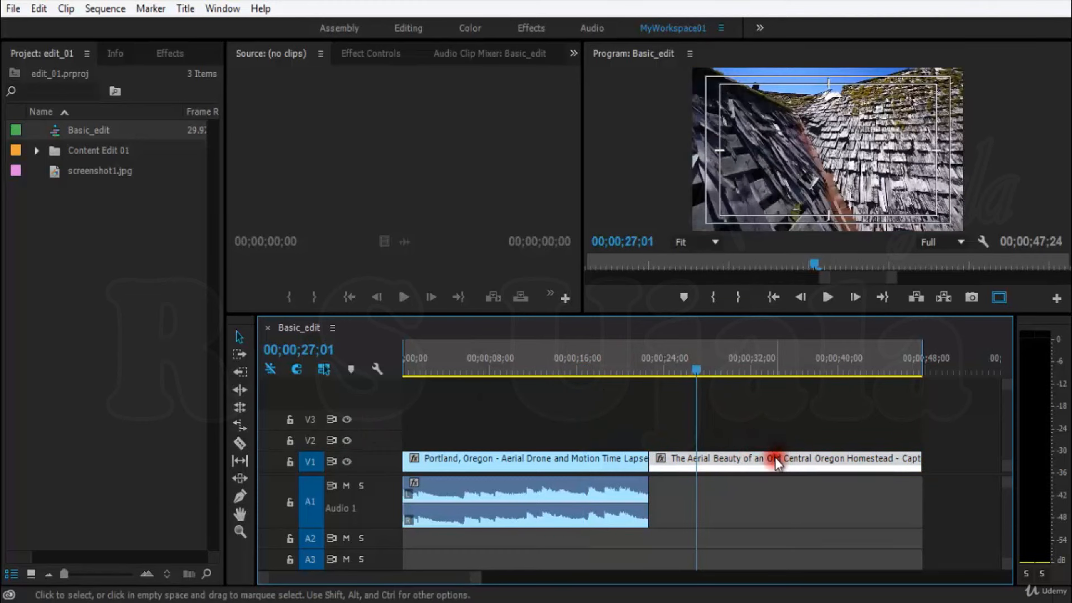
# Move the Aerial Beauty clip from video track V1 up to V2, keeping its start time
pyautogui.click(308, 458)
pyautogui.click(309, 460)
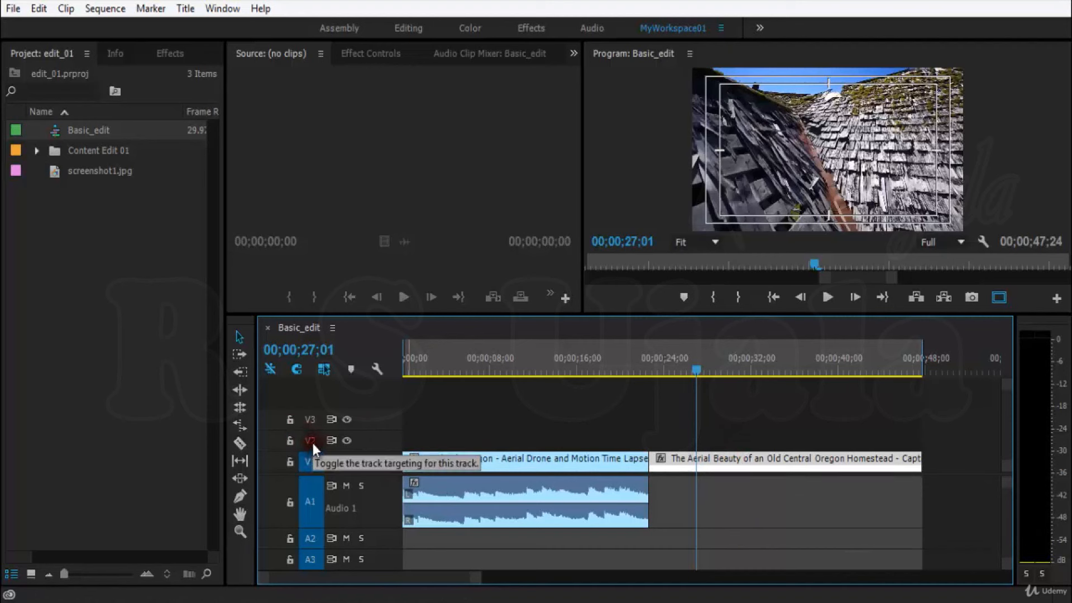
pyautogui.moveTo(673, 461); pyautogui.dragTo(669, 424)
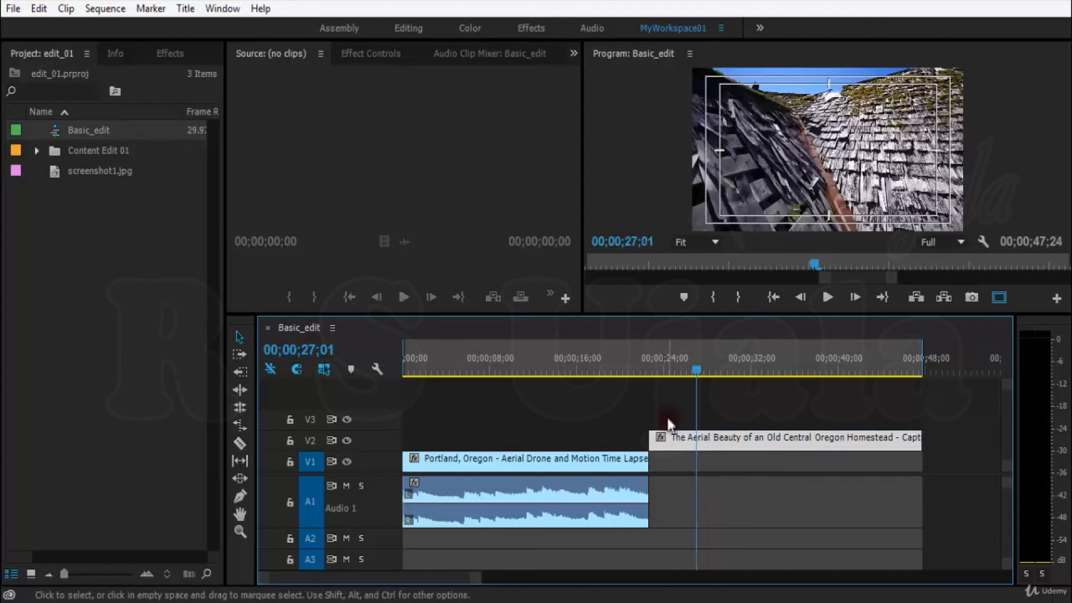
# Play the sequence from 00;00;21;11 across the cut from the V1 clip to the V2 clip, stopping at 00;00;29;02
pyautogui.click(761, 465)
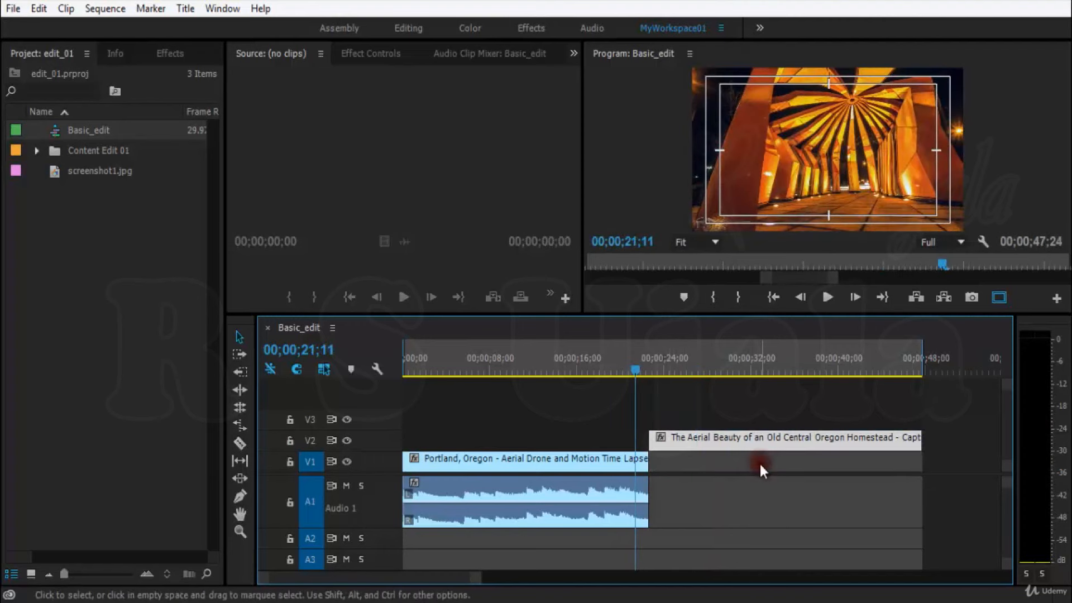
pyautogui.press('space')
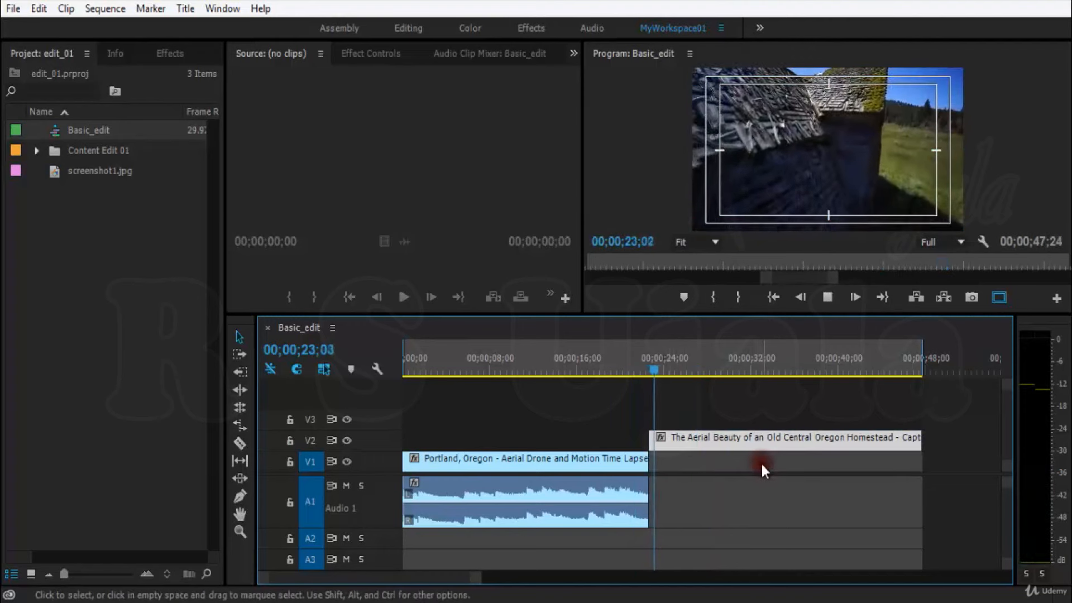
pyautogui.click(698, 440)
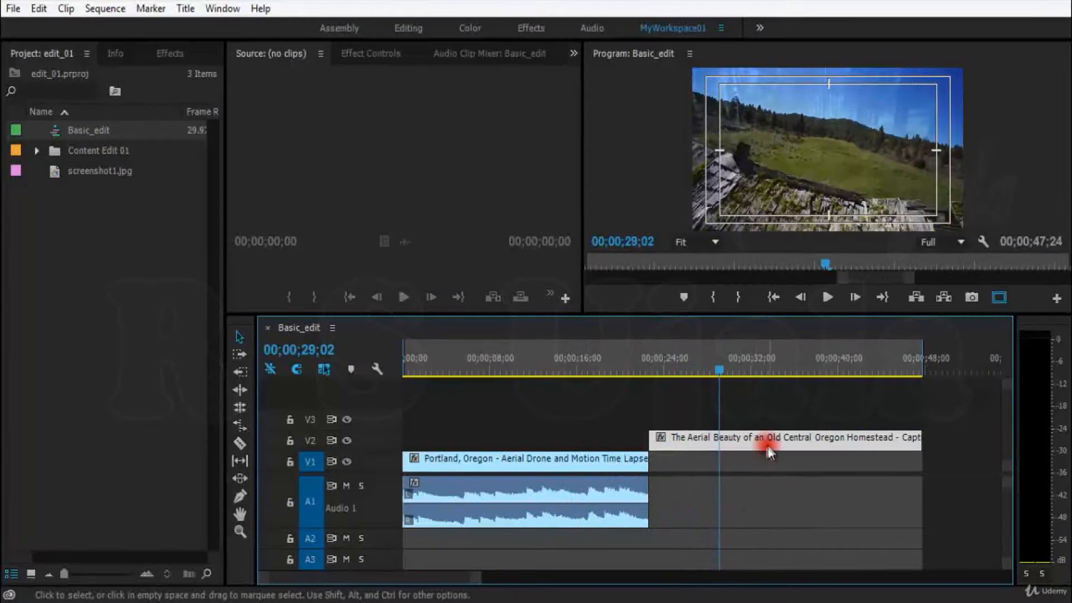
# Select the Portland clip and compare the frames of both tracks' clips by scrubbing, ending at 00;00;05;10
pyautogui.moveTo(624, 372); pyautogui.dragTo(589, 373)
pyautogui.click(630, 460)
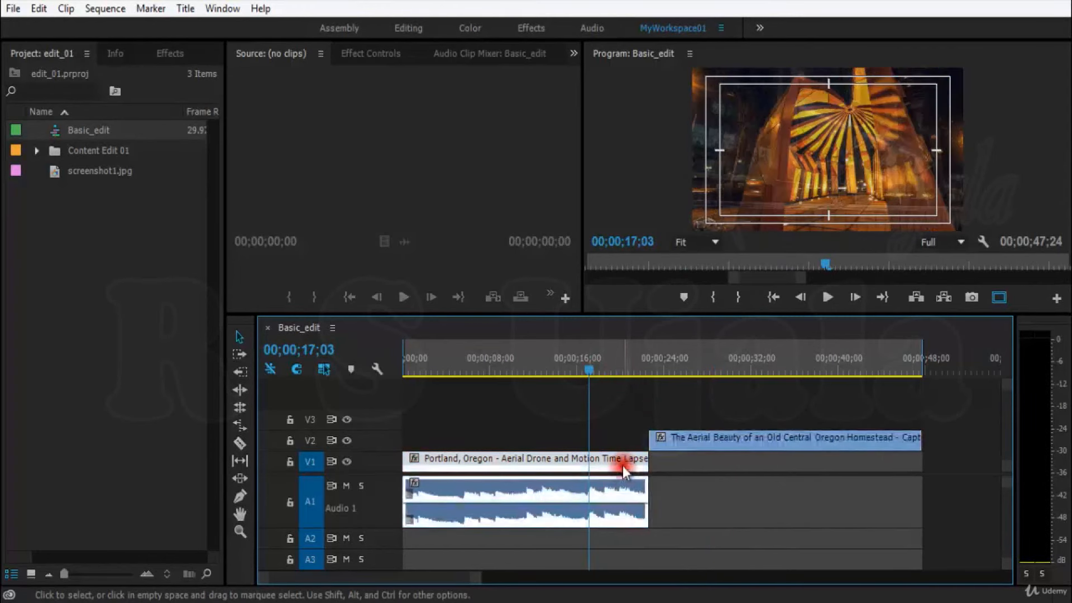
pyautogui.moveTo(573, 368); pyautogui.dragTo(550, 368)
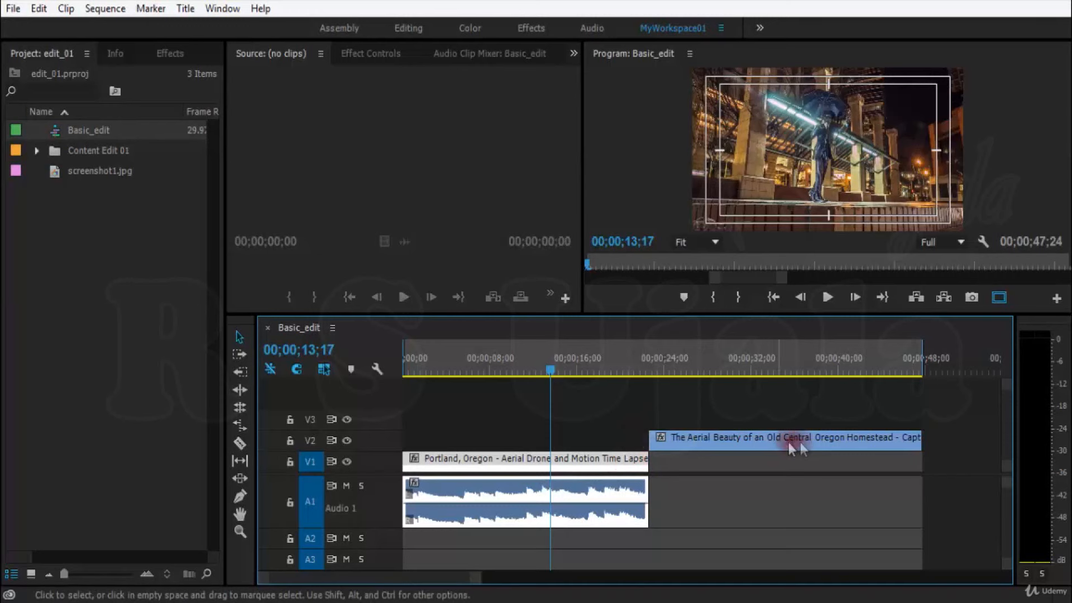
pyautogui.click(697, 363)
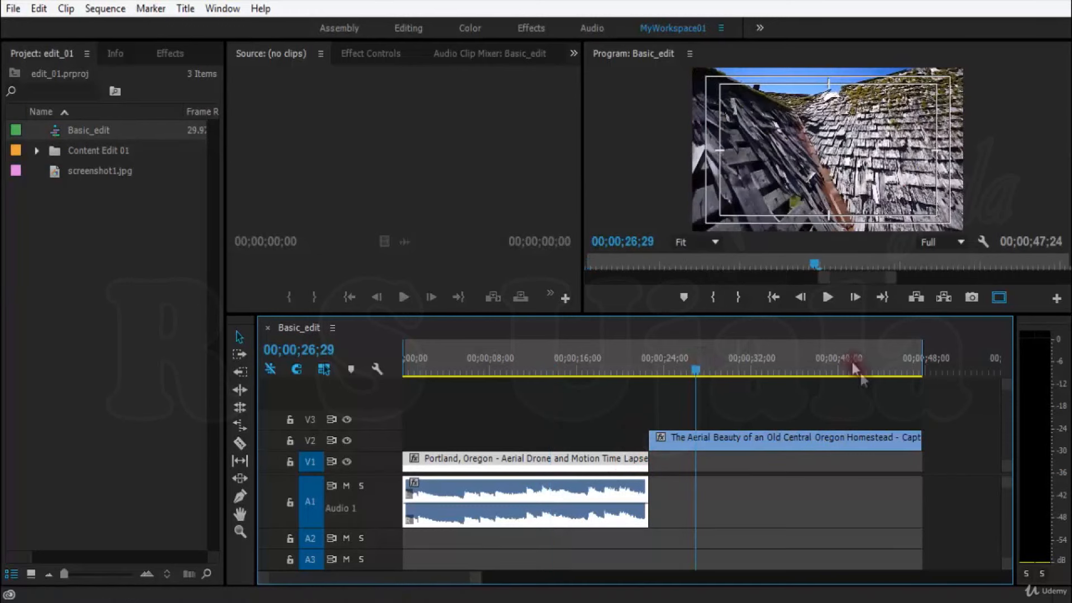
pyautogui.click(765, 363)
pyautogui.moveTo(511, 363); pyautogui.dragTo(461, 370)
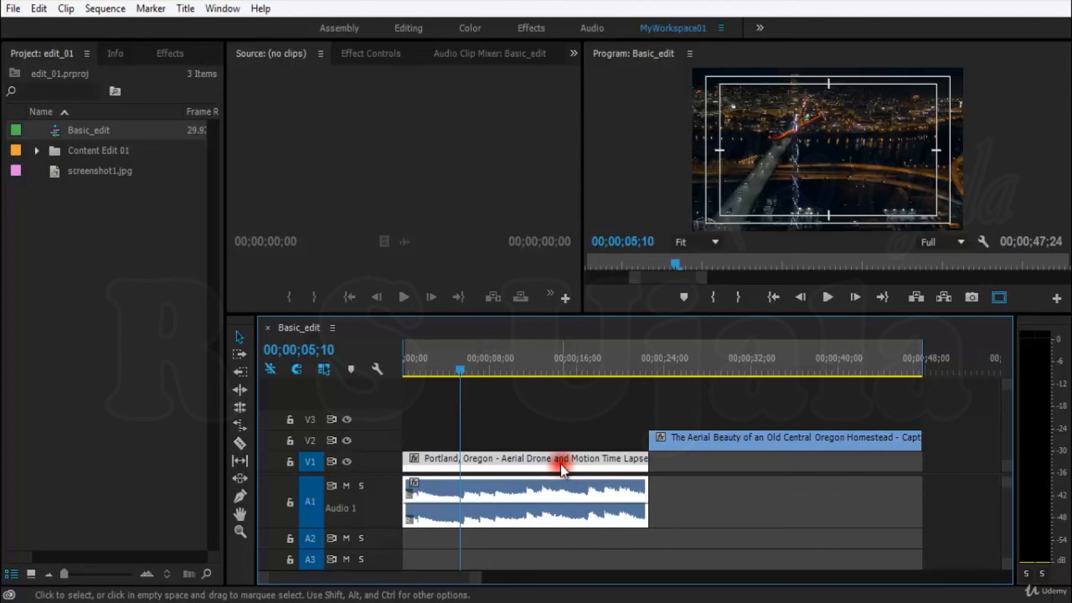
# Unlink the Portland clip's video from its audio and select each part separately, ending with only the audio on A1 selected
pyautogui.rightClick(561, 464)
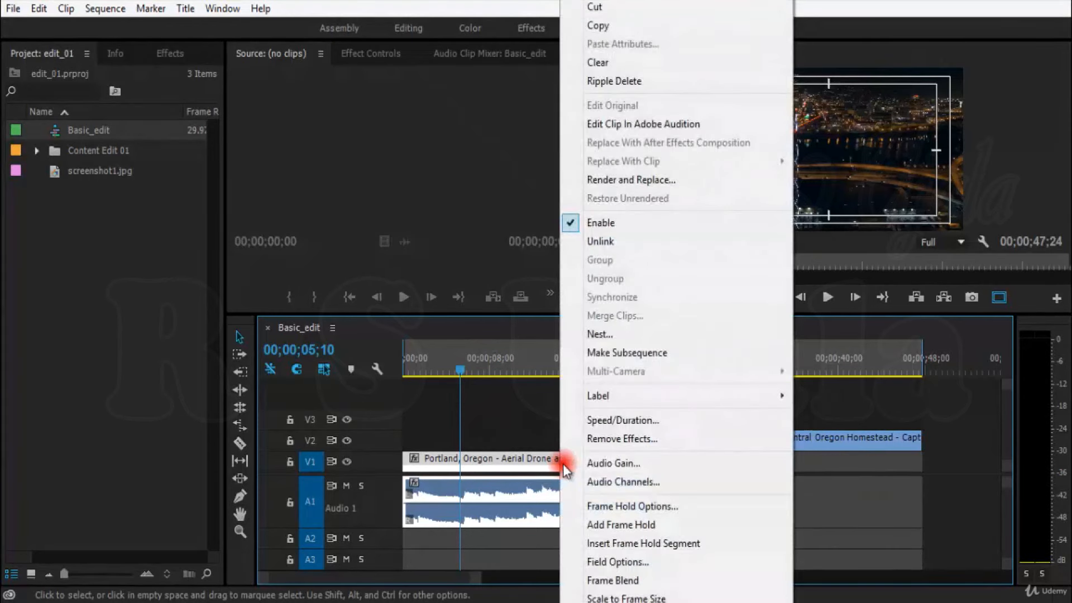
pyautogui.click(608, 243)
pyautogui.moveTo(697, 474); pyautogui.dragTo(725, 490)
pyautogui.click(590, 462)
pyautogui.click(598, 486)
pyautogui.click(593, 456)
pyautogui.click(597, 487)
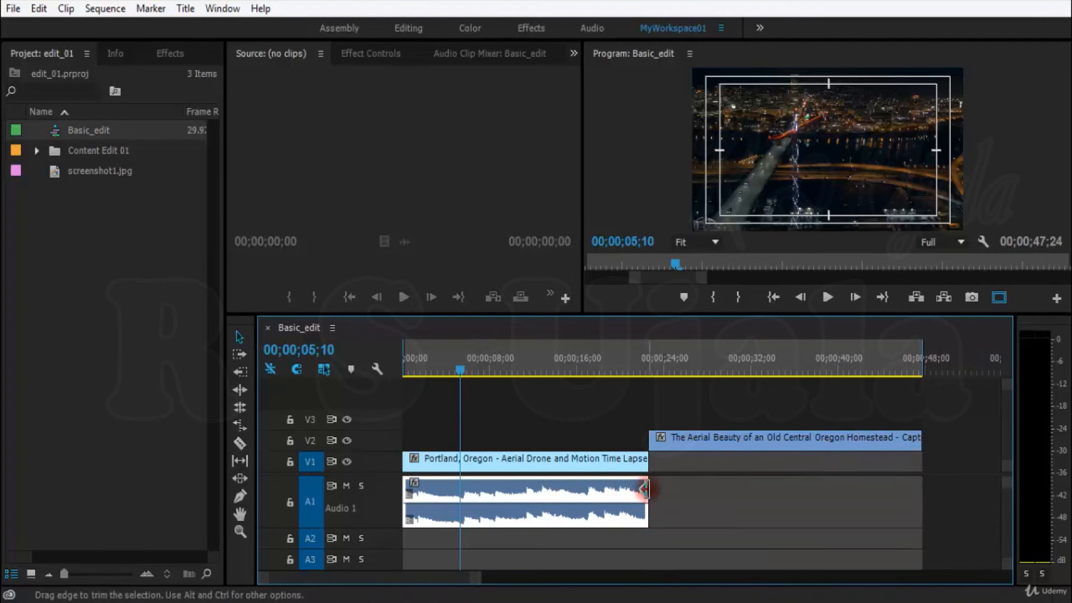
# Extend the A1 audio clip to the end of the homestead clip and play the sequence across the cut
pyautogui.moveTo(643, 490); pyautogui.dragTo(918, 495)
pyautogui.click(635, 363)
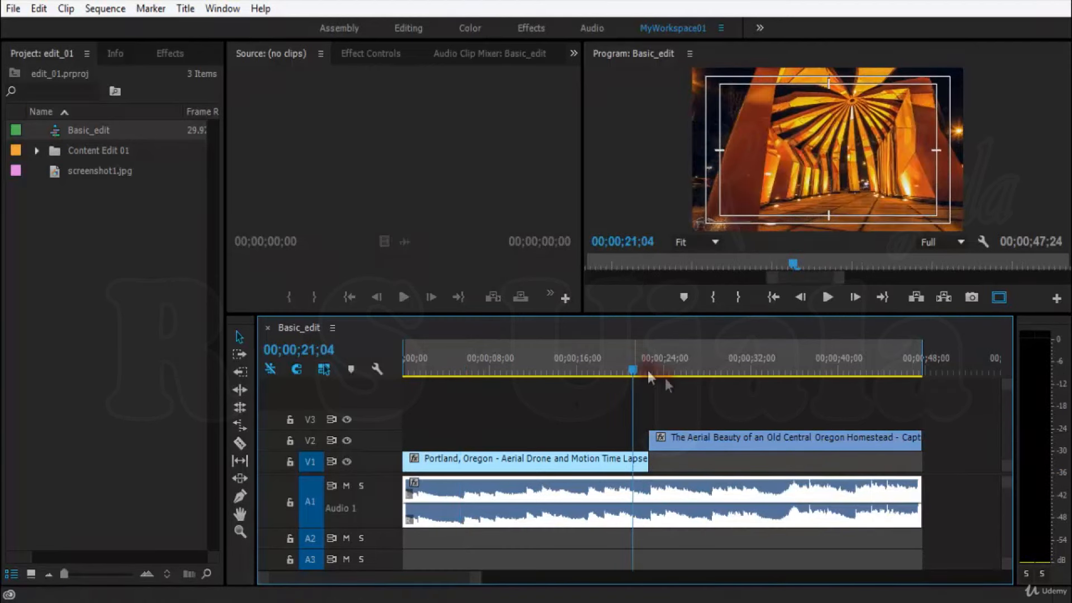
pyautogui.press('space')
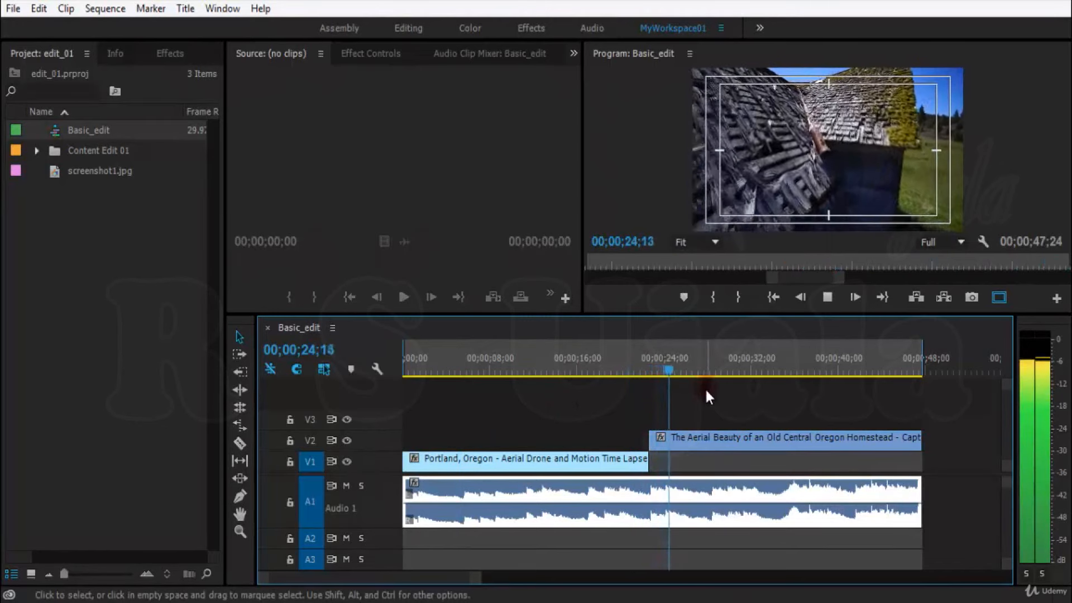
pyautogui.press('space')
# Move the homestead clip earlier on V2 to start at 00;00;20;17, overlapping the Portland clip, and play the overlap
pyautogui.moveTo(668, 363); pyautogui.dragTo(628, 364)
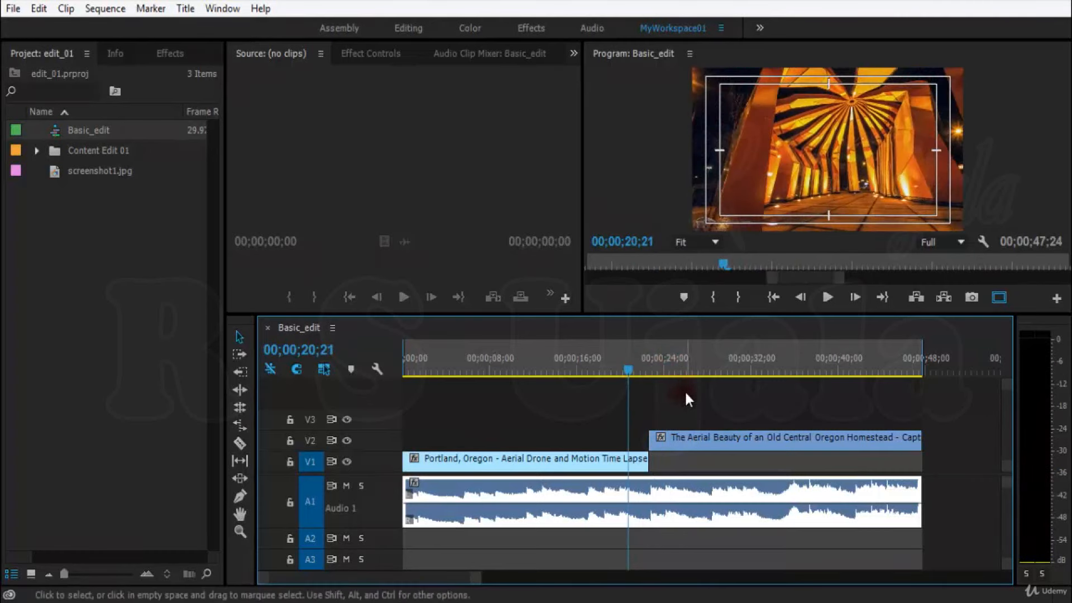
pyautogui.moveTo(663, 363); pyautogui.dragTo(652, 362)
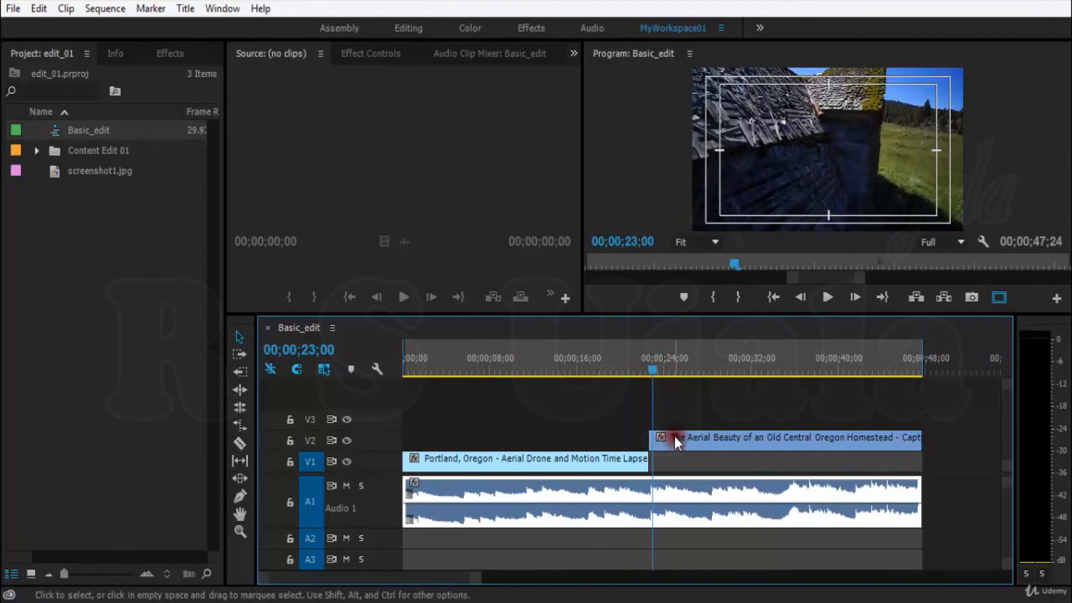
pyautogui.click(646, 368)
pyautogui.moveTo(644, 371); pyautogui.dragTo(627, 370)
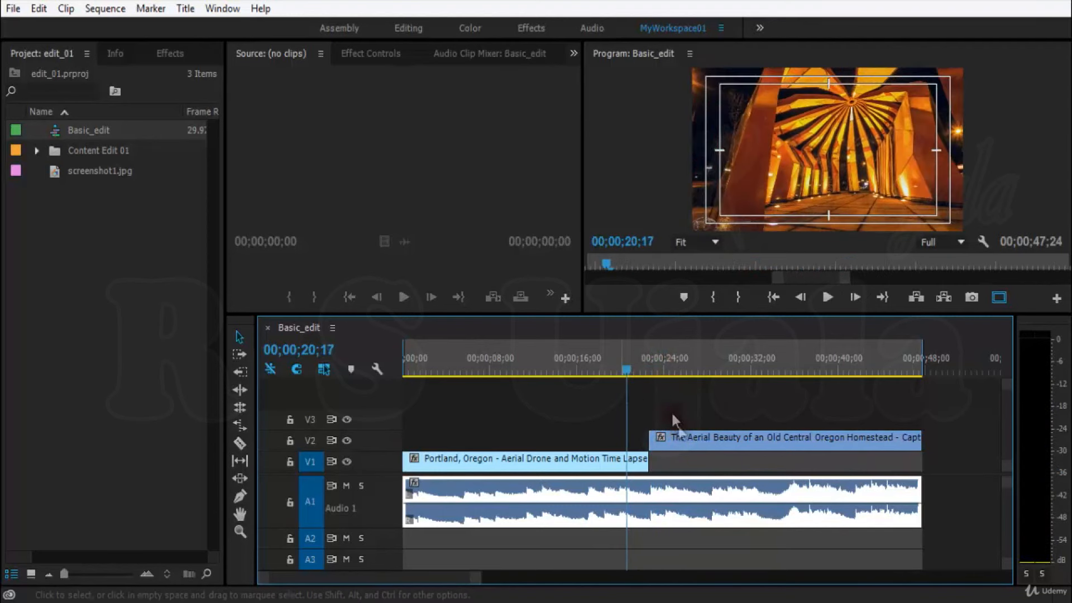
pyautogui.click(675, 441)
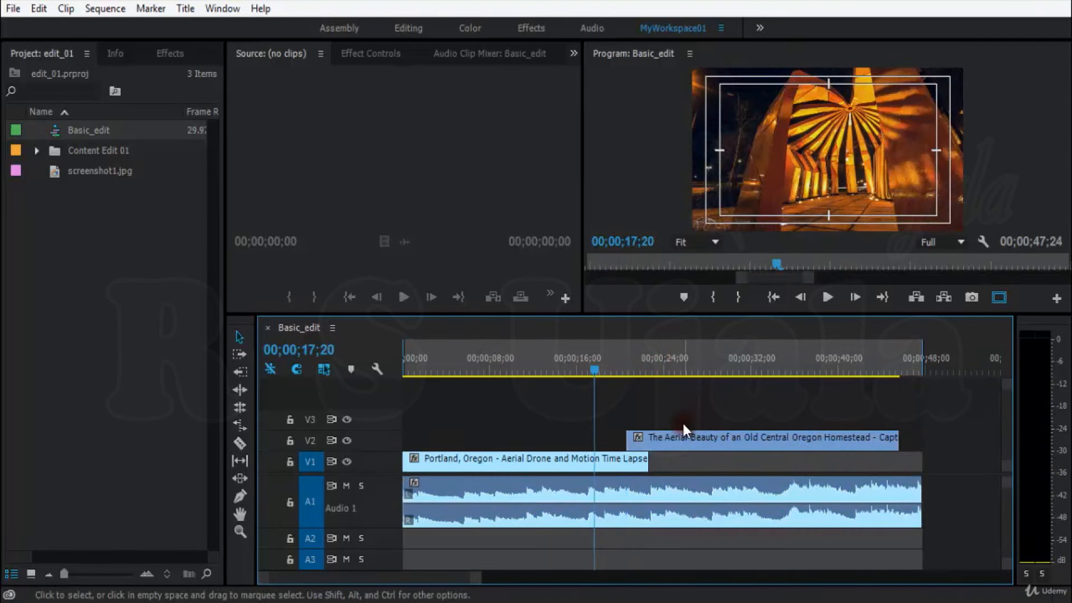
pyautogui.press('space')
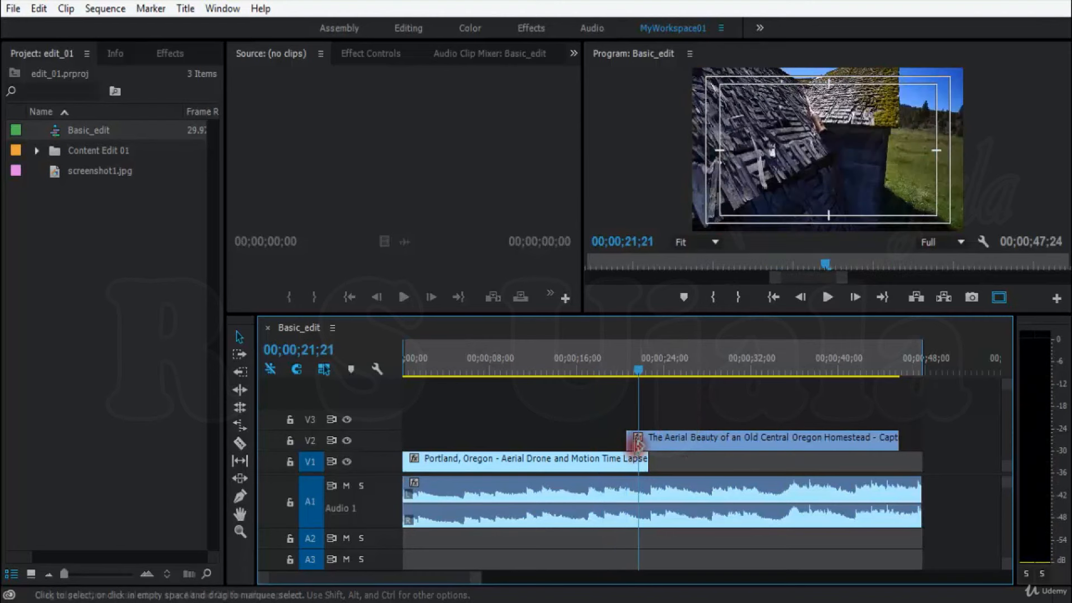
pyautogui.click(642, 445)
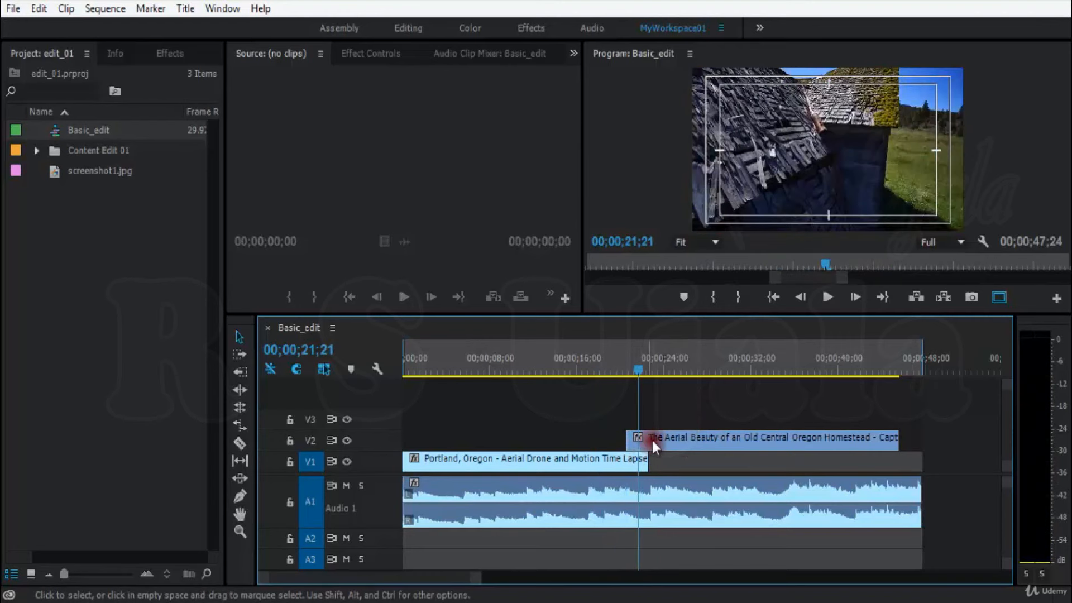
# Scrub through the start of the overlap between the V1 and V2 clips to examine which track is displayed
pyautogui.moveTo(638, 369); pyautogui.dragTo(622, 369)
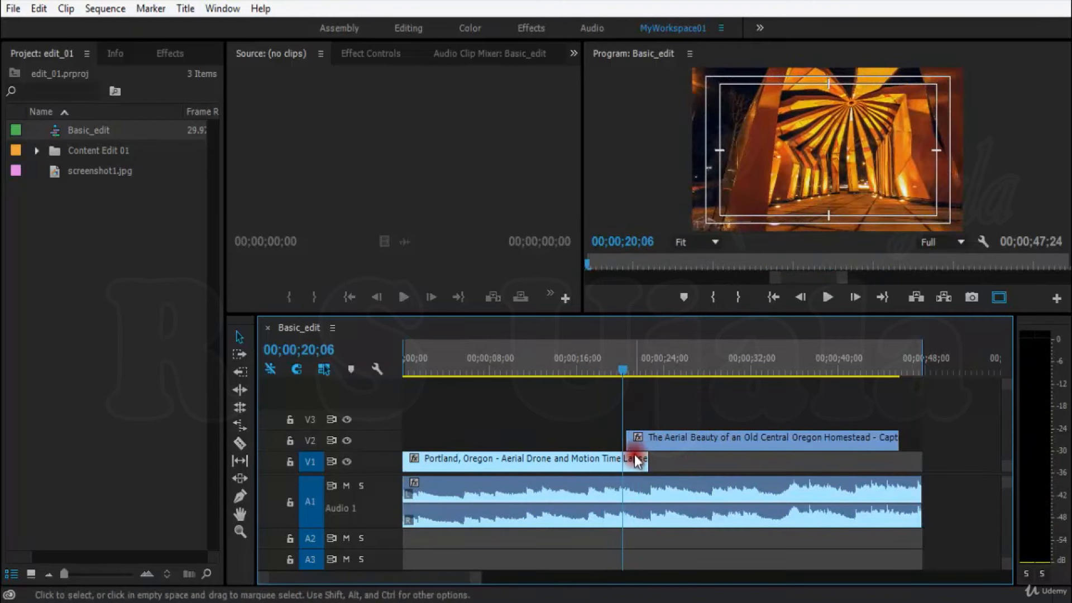
pyautogui.press('=')
pyautogui.press('=')
pyautogui.moveTo(699, 370); pyautogui.dragTo(718, 372)
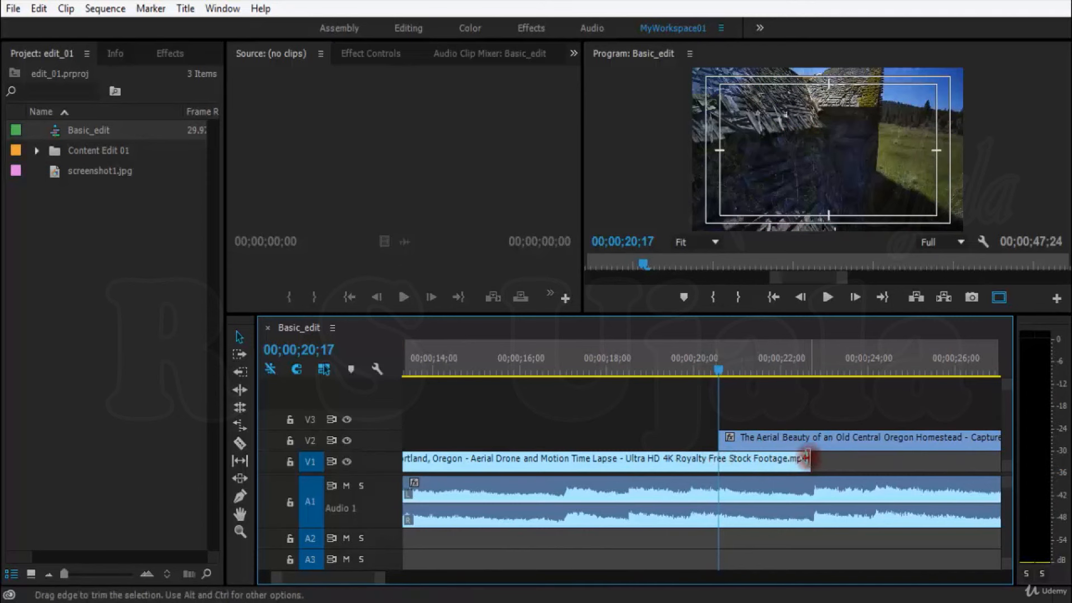
pyautogui.click(737, 353)
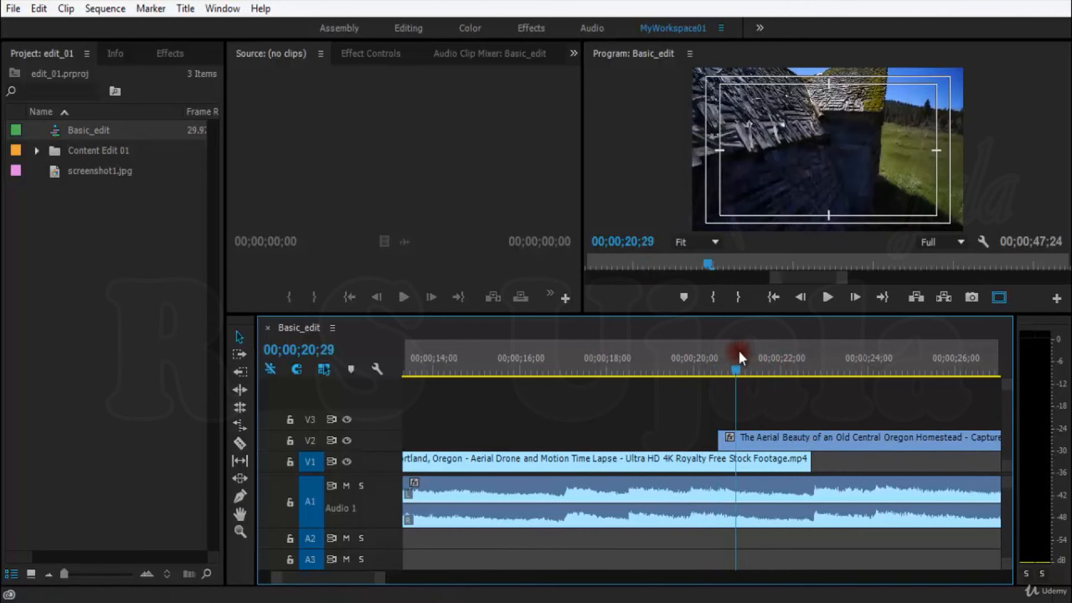
pyautogui.click(777, 355)
pyautogui.click(711, 369)
pyautogui.press('-')
pyautogui.press('-')
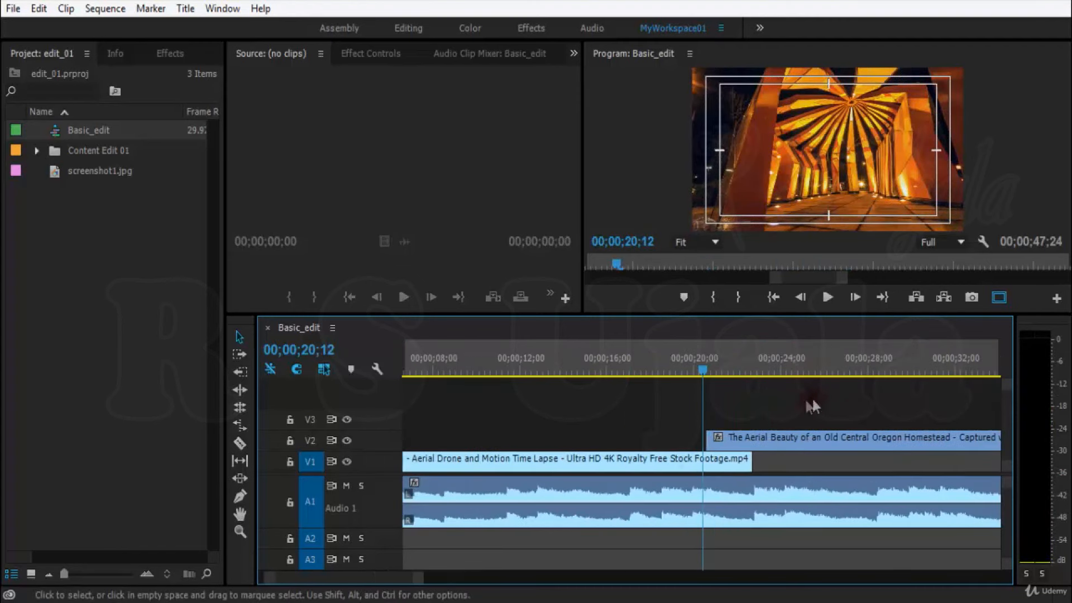
# Move the homestead clip on V2 so it starts where the Portland clip ends, check the playback and save the project
pyautogui.moveTo(740, 446); pyautogui.dragTo(764, 441)
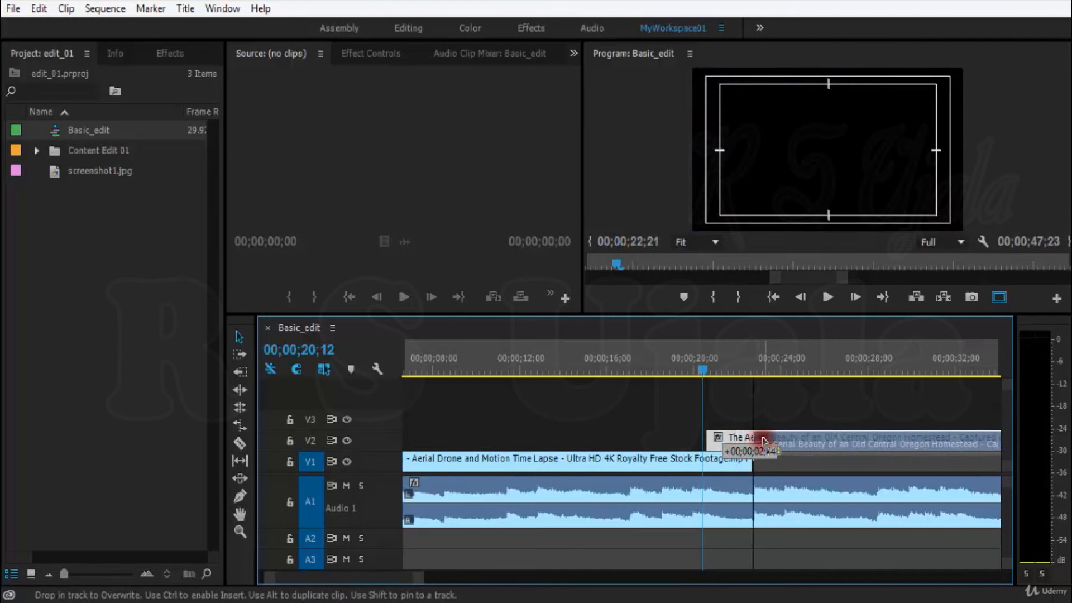
pyautogui.moveTo(764, 441); pyautogui.dragTo(765, 441)
pyautogui.press('space')
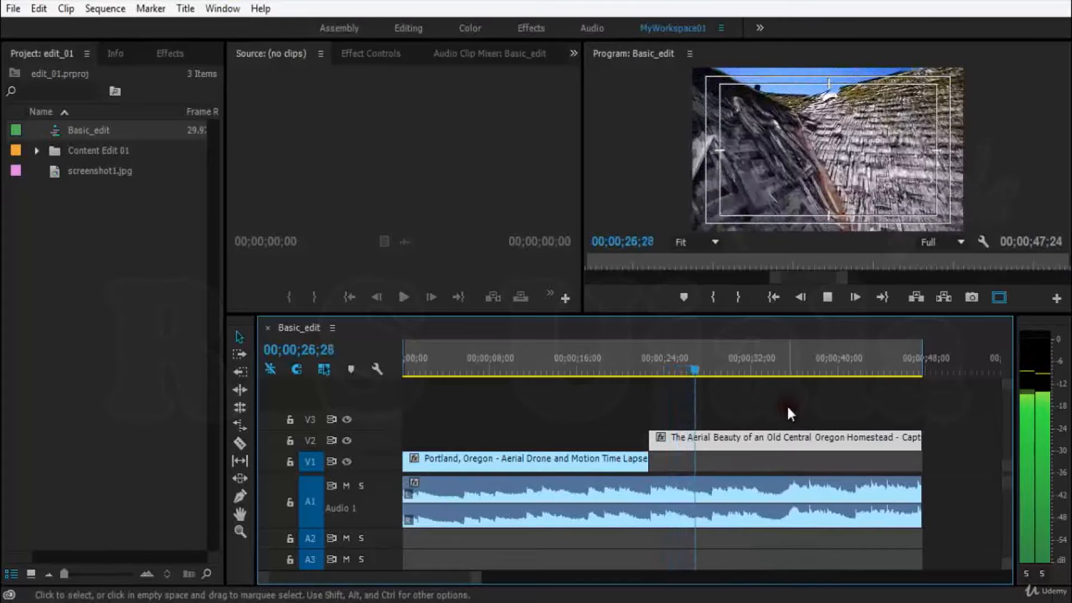
pyautogui.press('space')
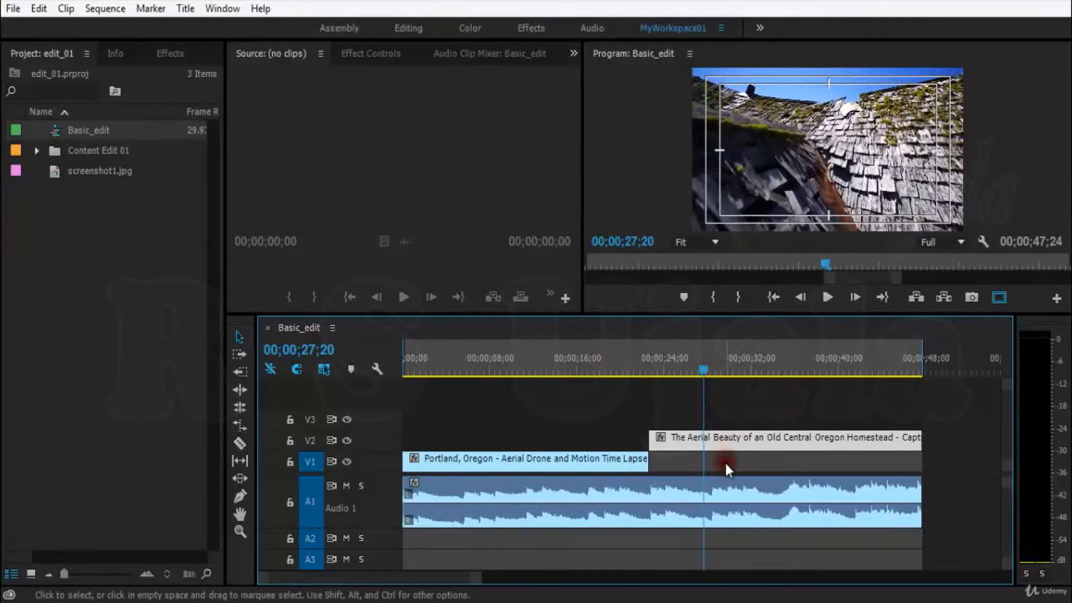
pyautogui.click(692, 355)
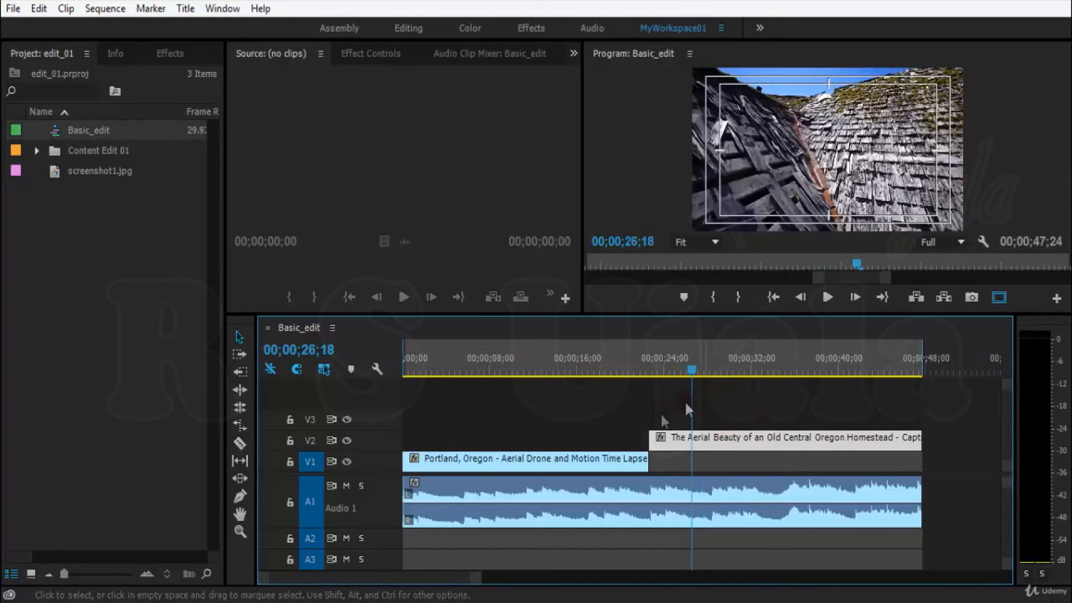
pyautogui.press('space')
pyautogui.press('space')
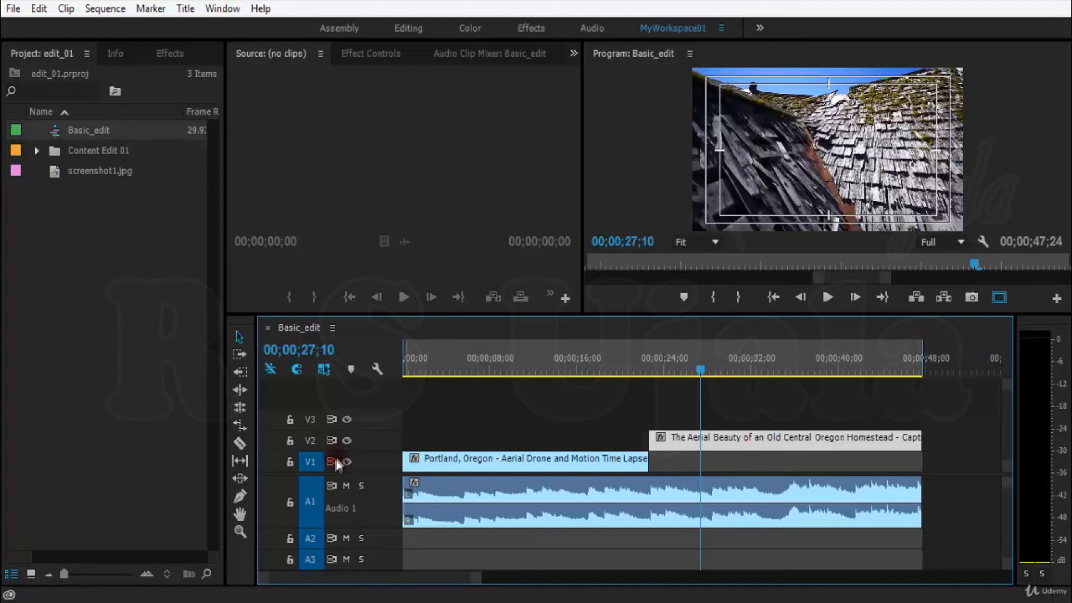
pyautogui.hotkey('ctrl', 's')
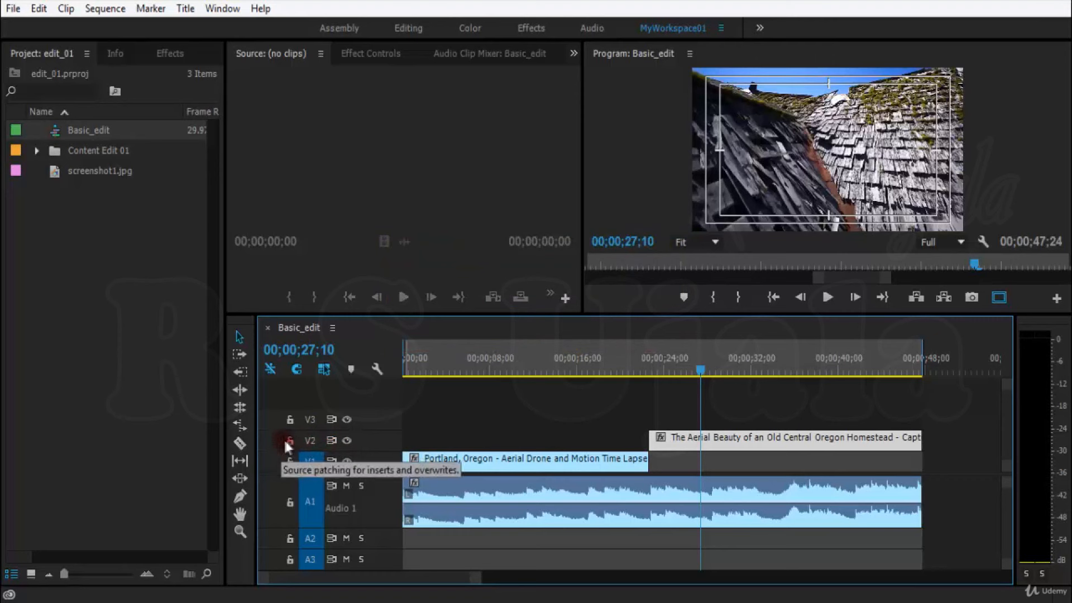
# Hide the V2 track's output while previewing the sequence, and switch the track's output back on
pyautogui.click(346, 442)
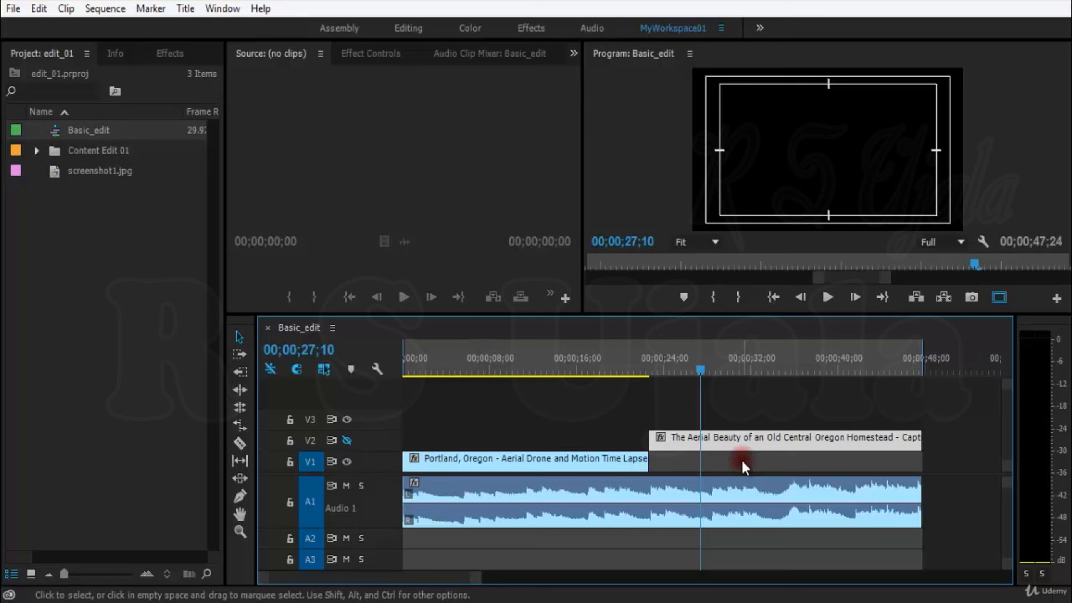
pyautogui.press('space')
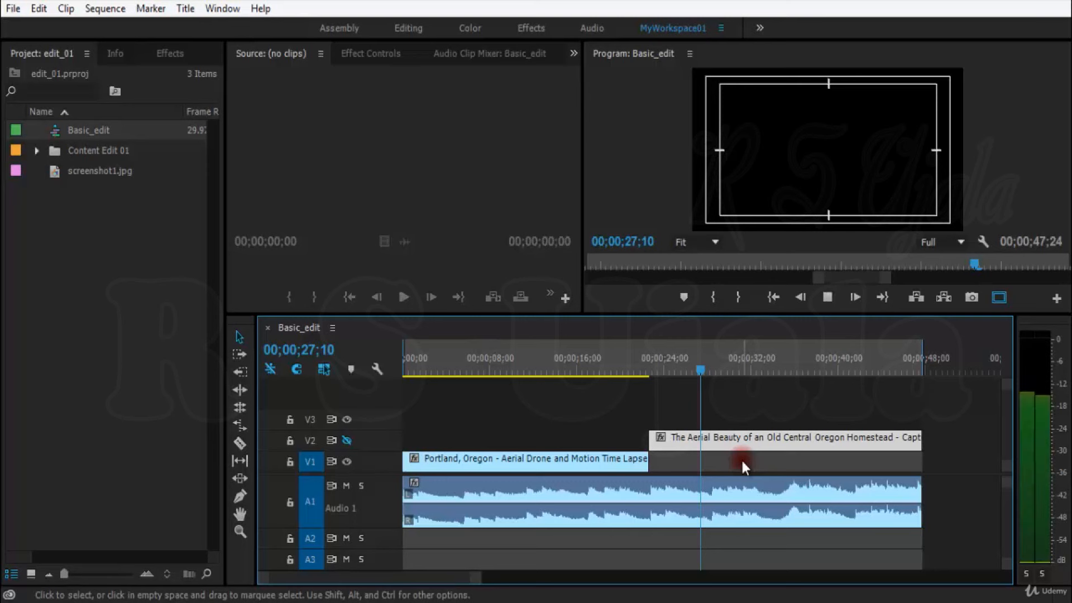
pyautogui.click(681, 362)
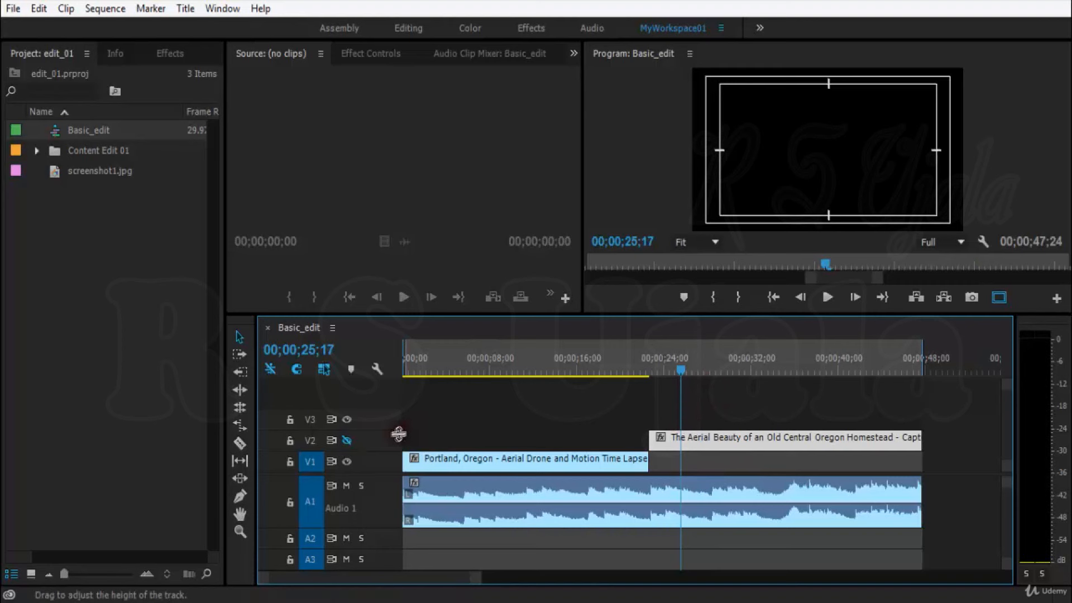
pyautogui.click(346, 441)
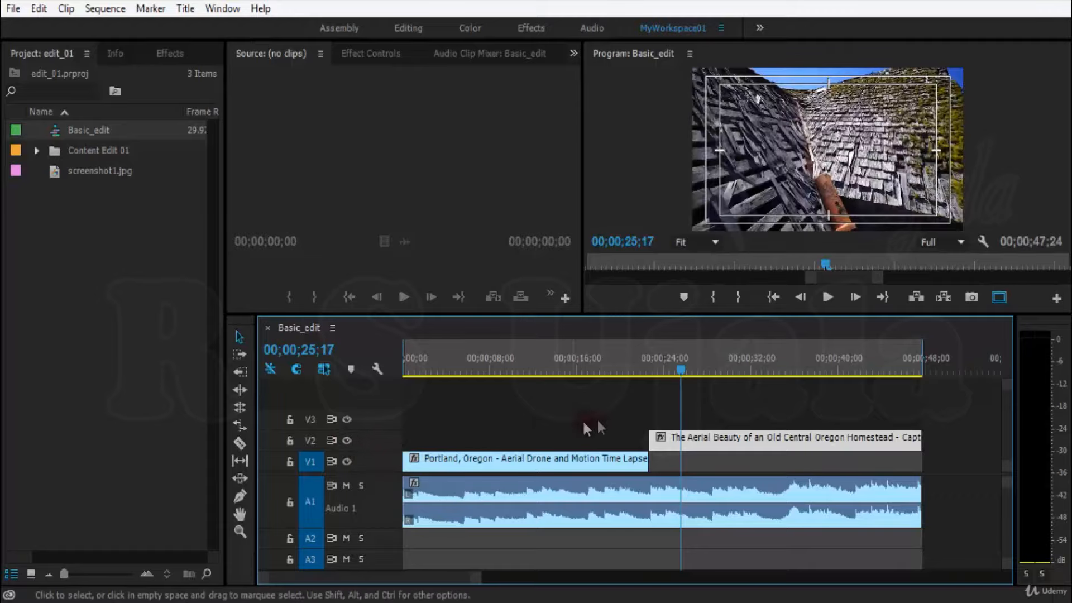
pyautogui.press('space')
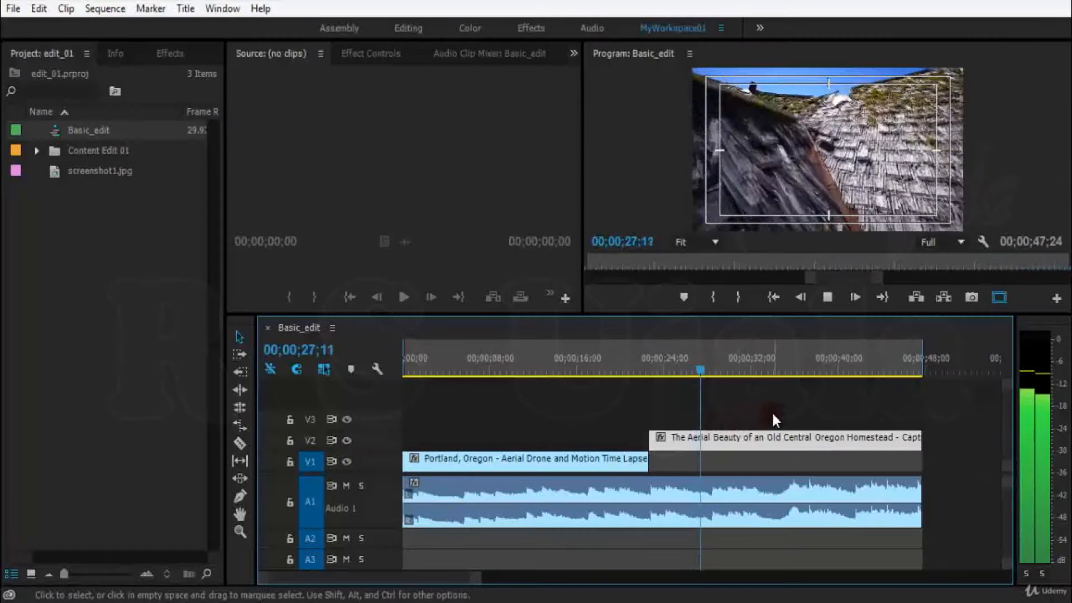
# Move the homestead clip up from V2 to V3 at the same start time and save the project
pyautogui.moveTo(667, 439); pyautogui.dragTo(663, 422)
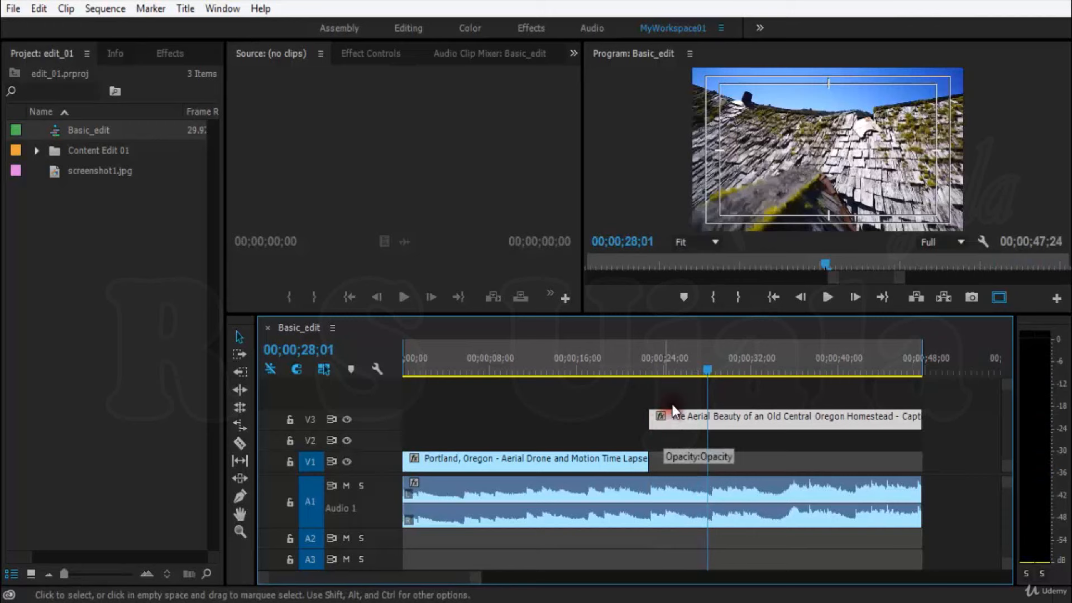
pyautogui.click(679, 368)
pyautogui.hotkey('ctrl', 's')
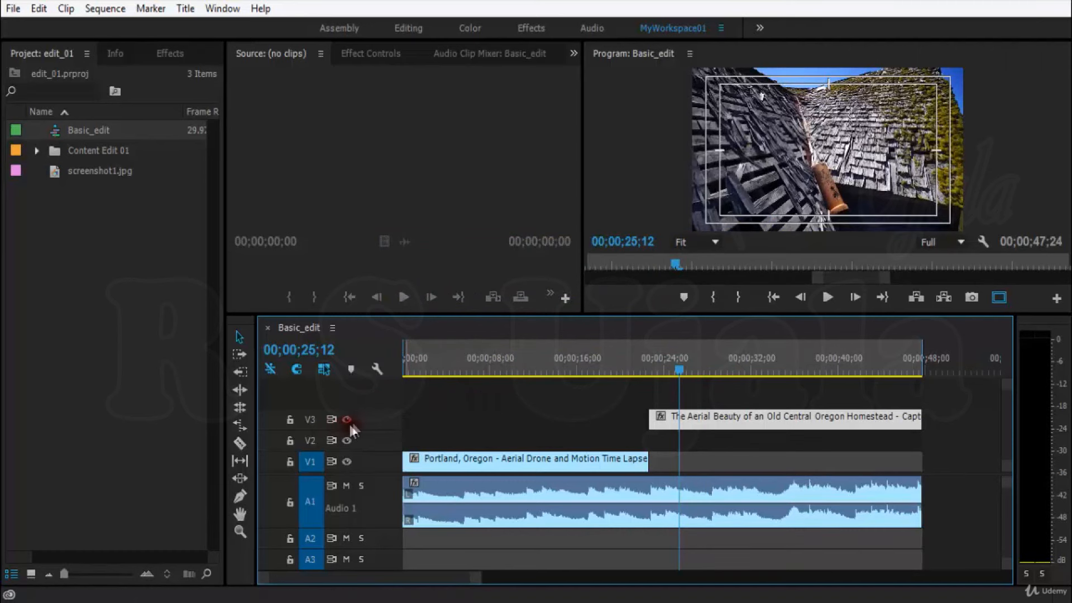
# Add a video track above V3 and move the homestead clip up onto V4
pyautogui.rightClick(364, 420)
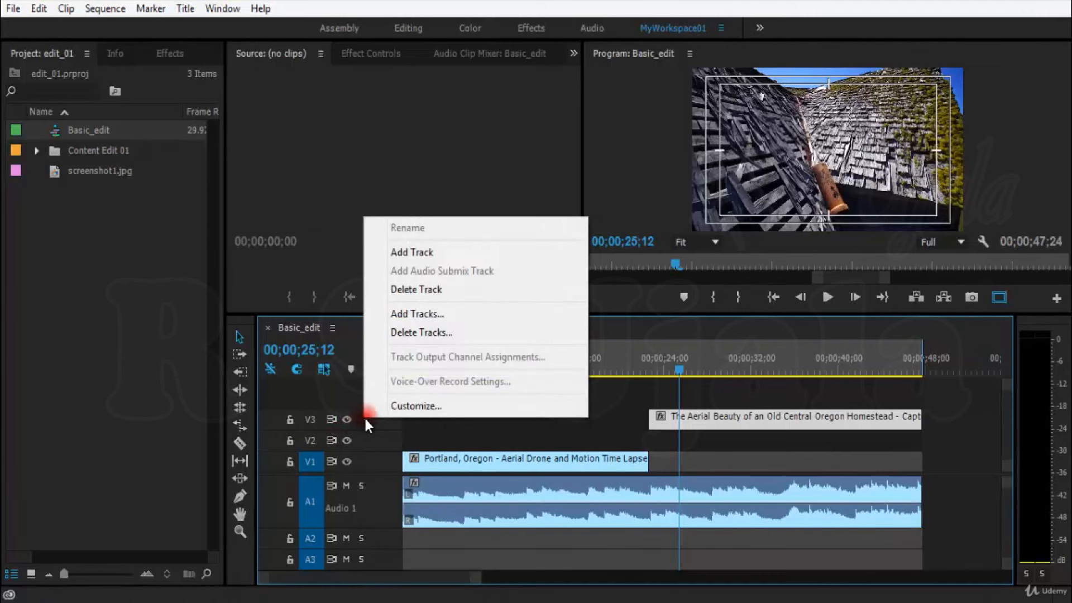
pyautogui.click(427, 254)
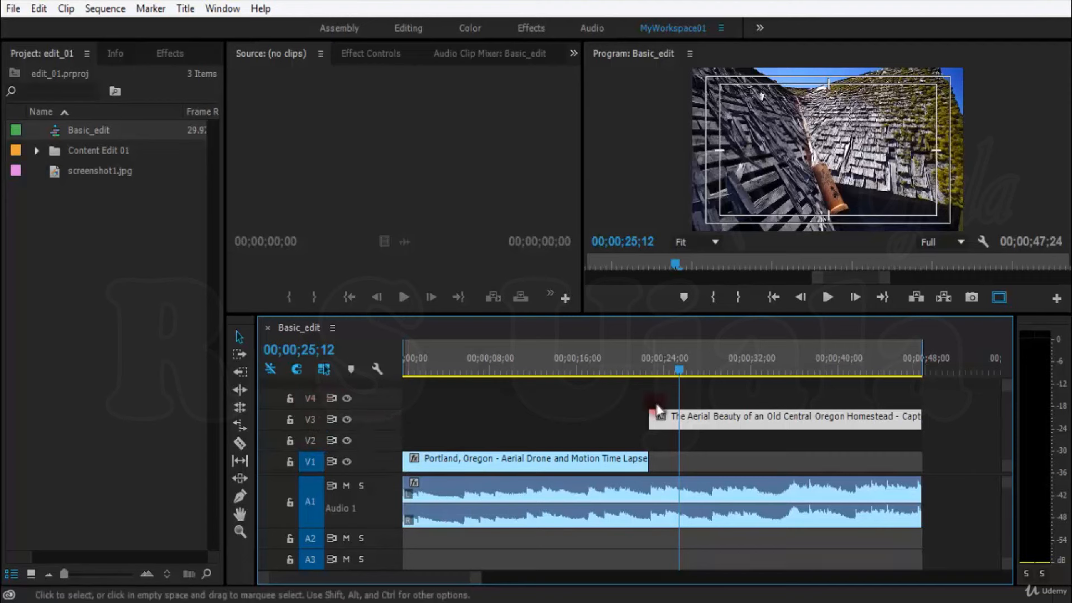
pyautogui.moveTo(691, 419); pyautogui.dragTo(692, 408)
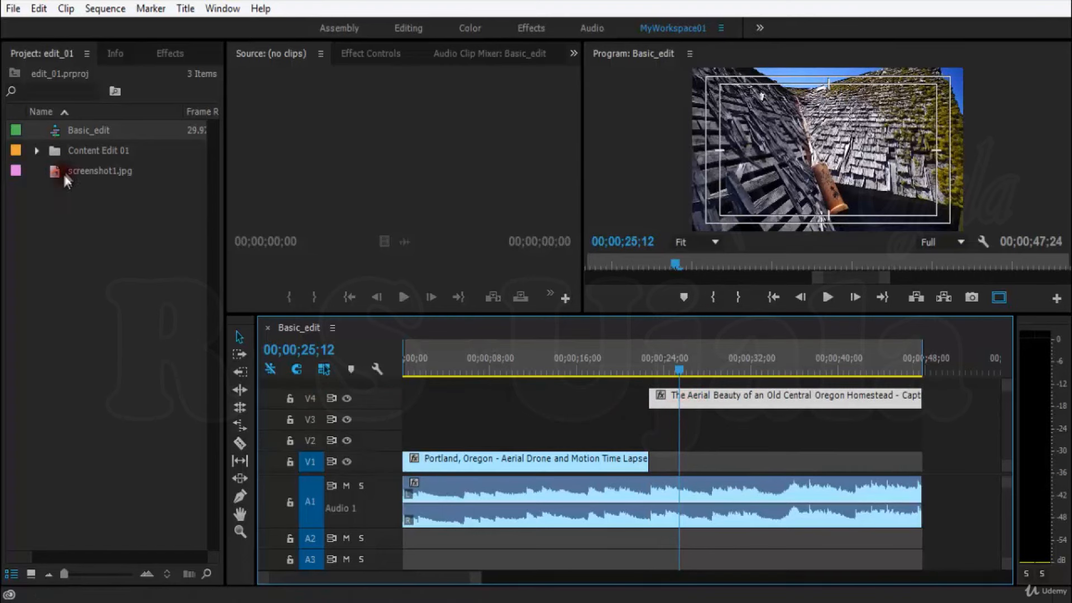
# Load the homestead source video, mark In at 00;01;35;04 and Out at 00;01;40;12, and widen the source monitor
pyautogui.doubleClick(78, 169)
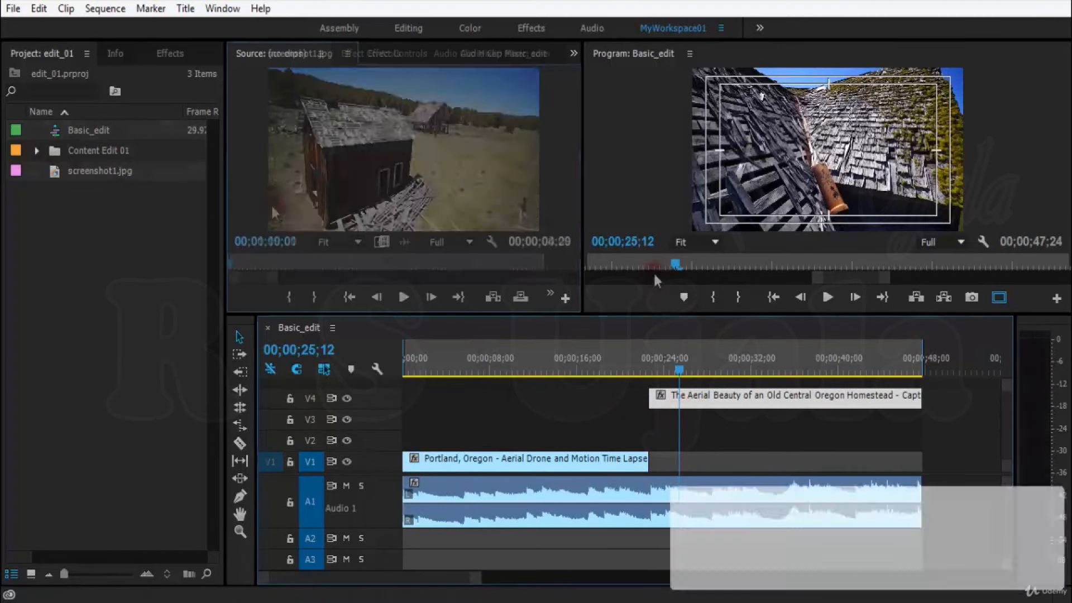
pyautogui.click(35, 151)
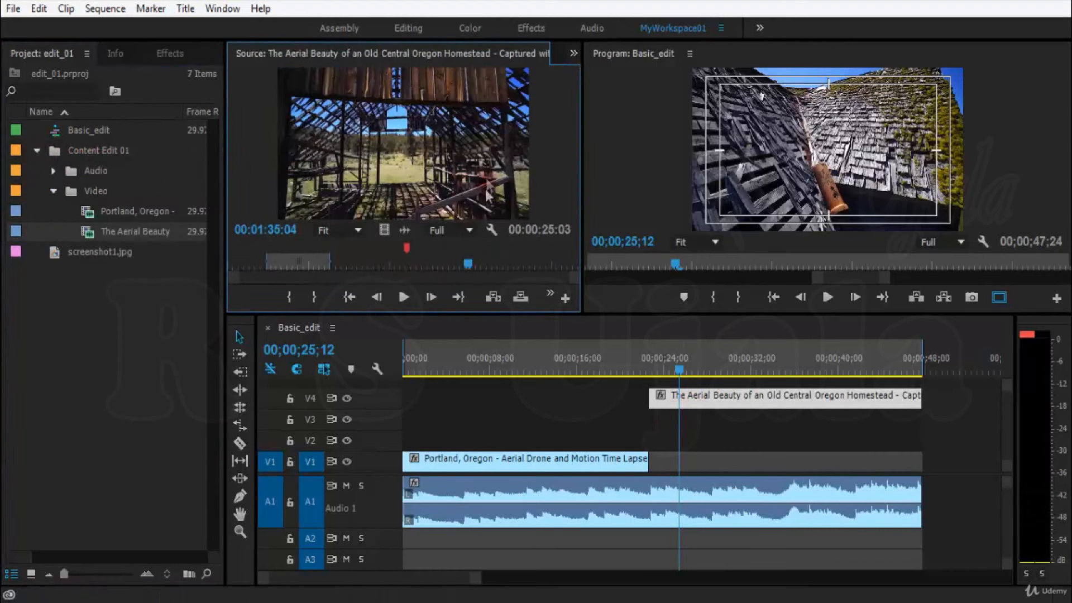
pyautogui.press('i')
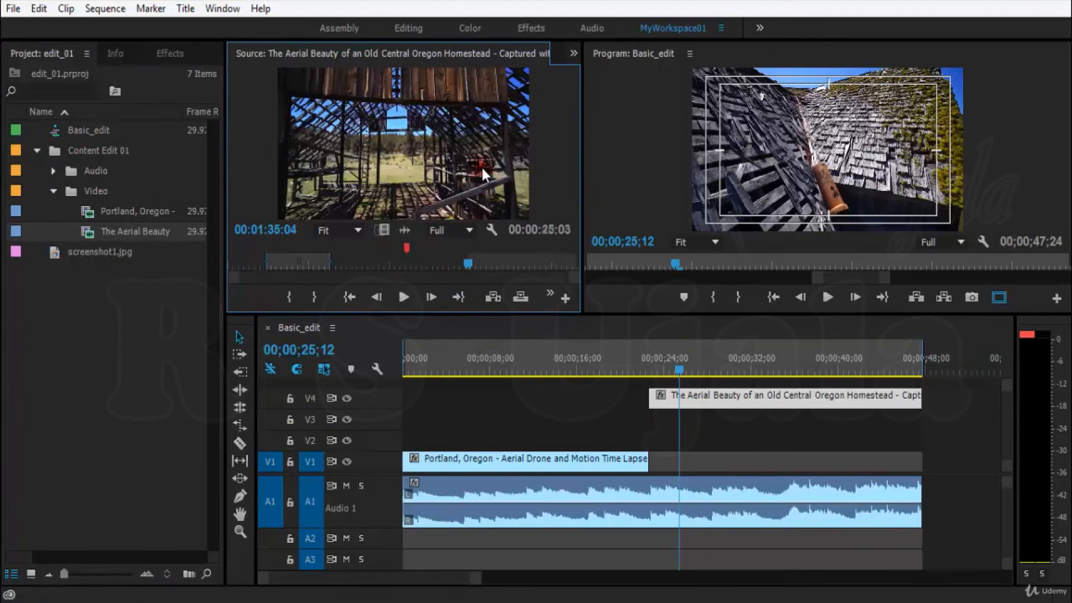
pyautogui.press('space')
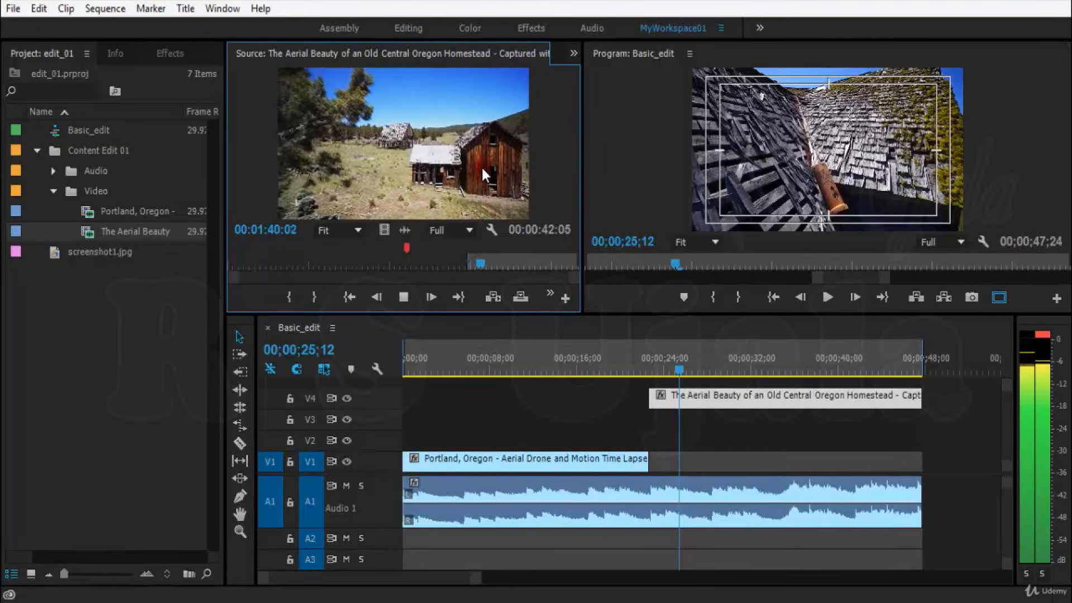
pyautogui.press('space')
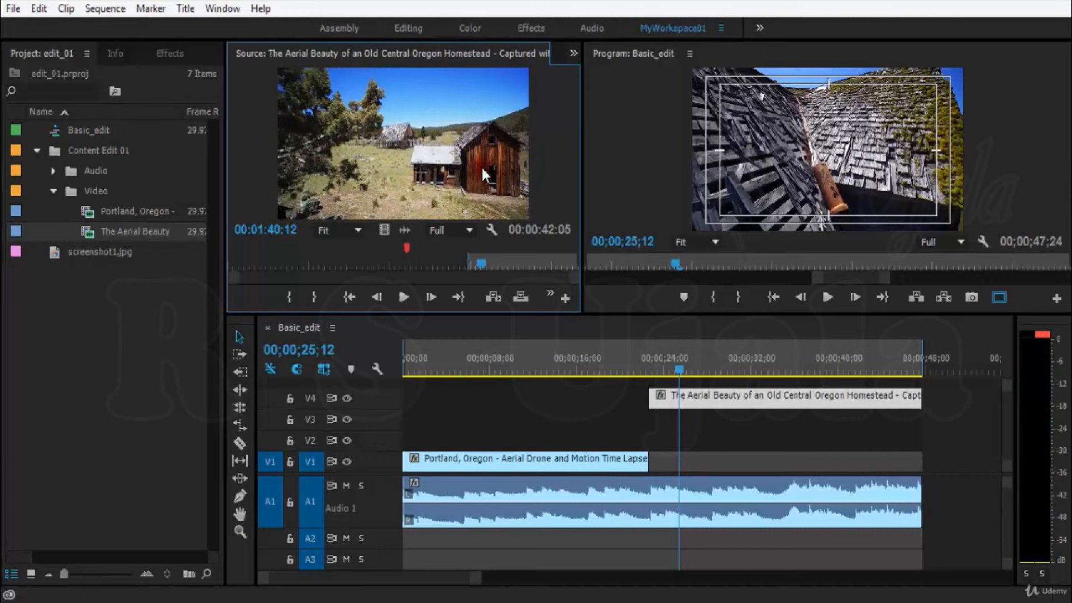
pyautogui.press('o')
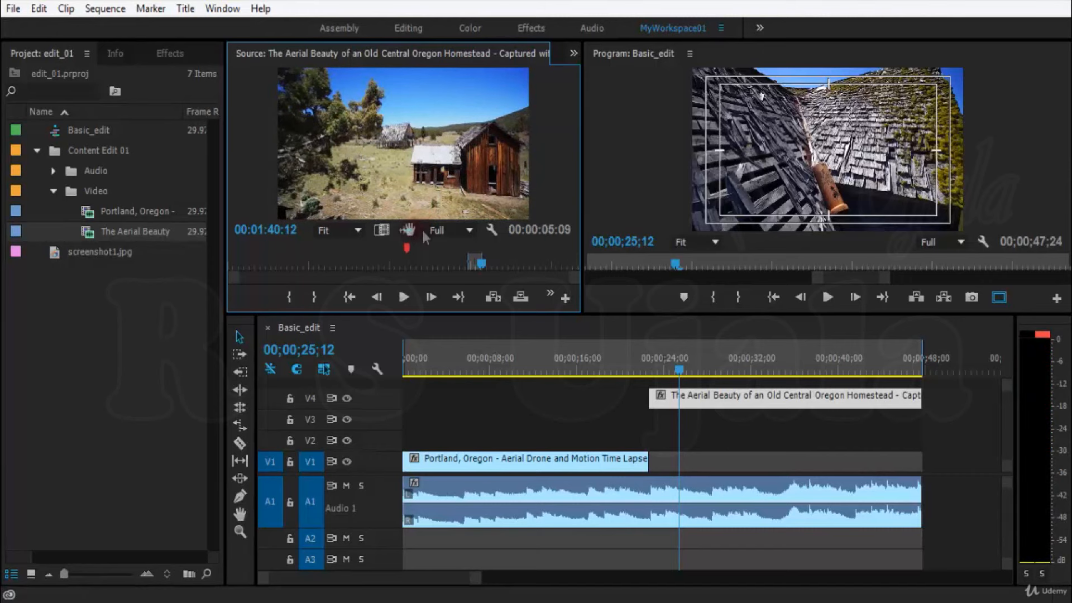
pyautogui.moveTo(583, 211); pyautogui.dragTo(624, 212)
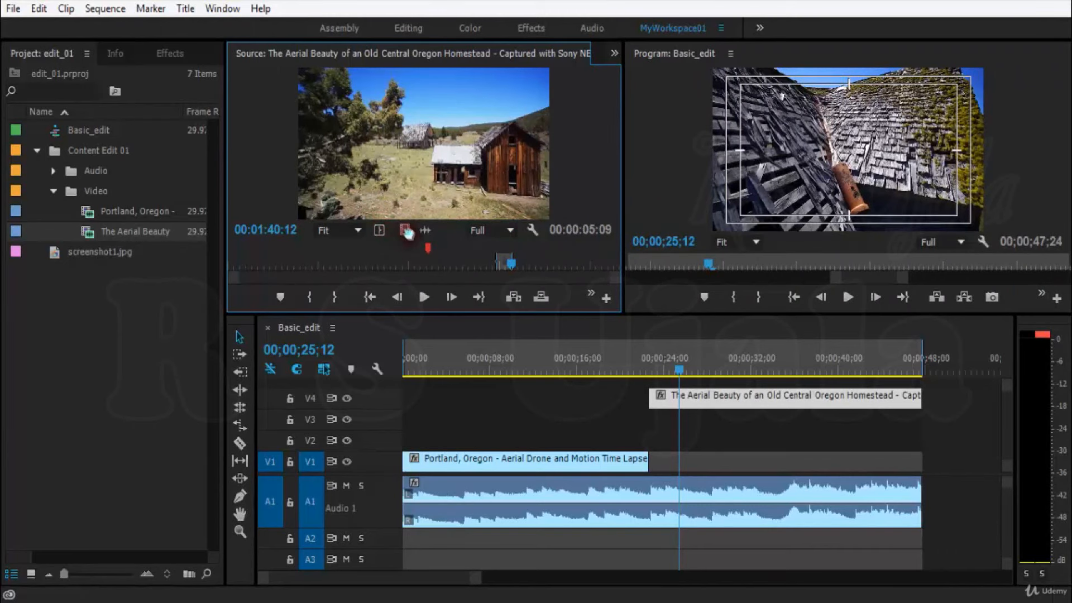
# Insert the marked homestead segment on V3 directly after the Portland clip, and start the V4 homestead clip where the segment ends
pyautogui.moveTo(555, 327); pyautogui.dragTo(628, 416)
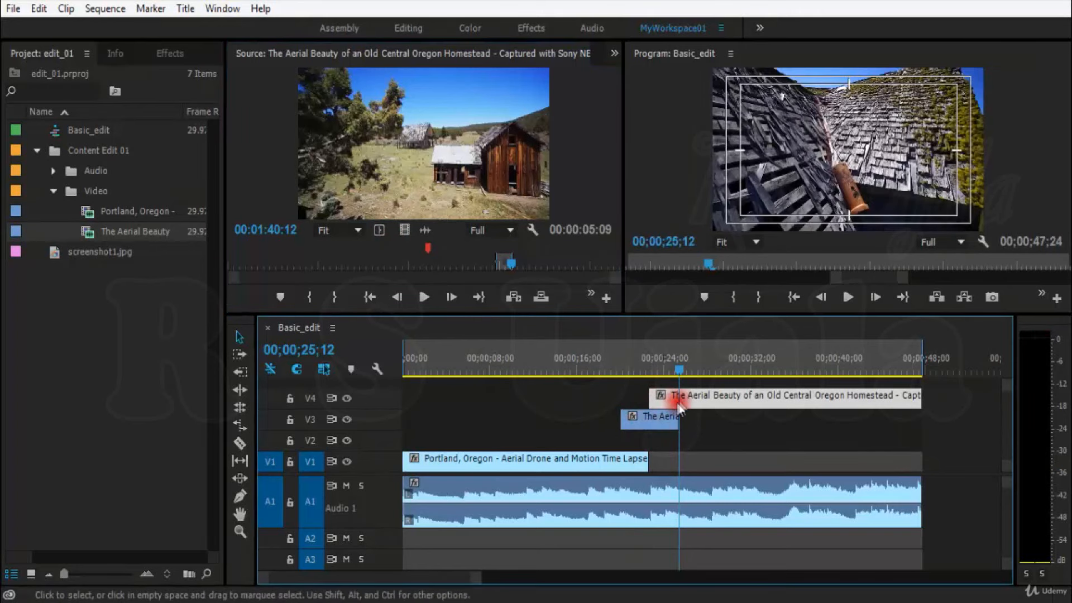
pyautogui.click(651, 367)
pyautogui.moveTo(647, 368); pyautogui.dragTo(727, 398)
pyautogui.click(667, 422)
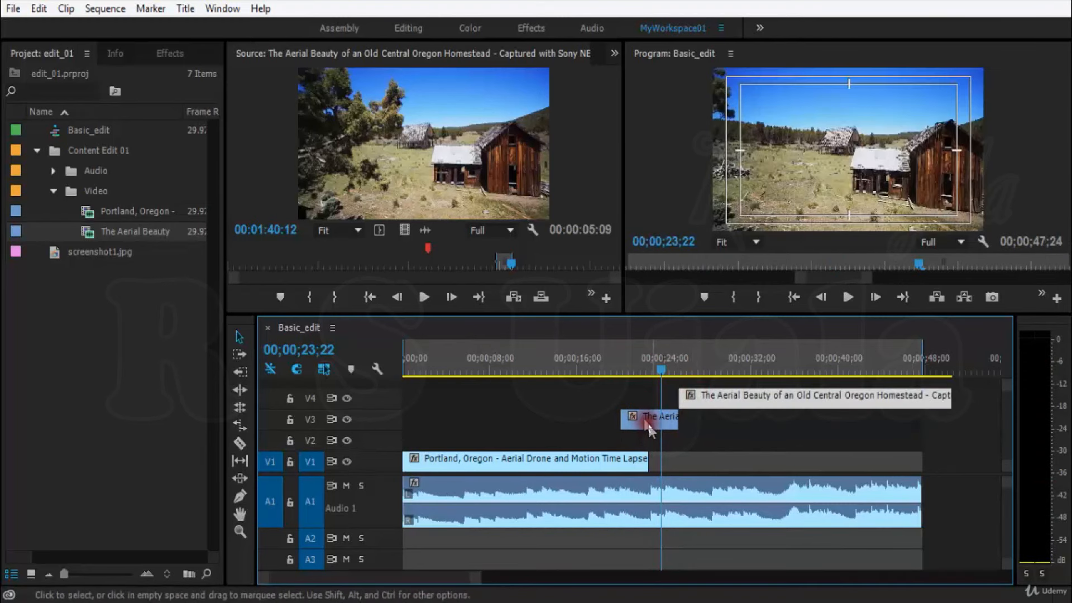
pyautogui.moveTo(642, 418); pyautogui.dragTo(757, 400)
# Preview the sequence across the V1, V3 and V4 clips, starting just before the Portland clip ends
pyautogui.moveTo(674, 365); pyautogui.dragTo(630, 369)
pyautogui.press('space')
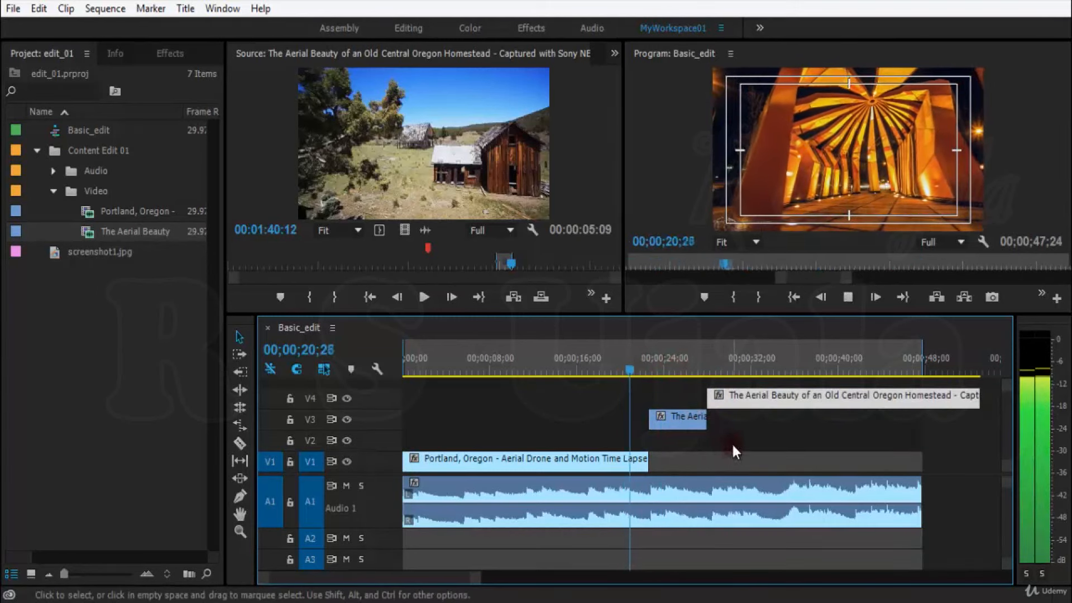
pyautogui.click(732, 442)
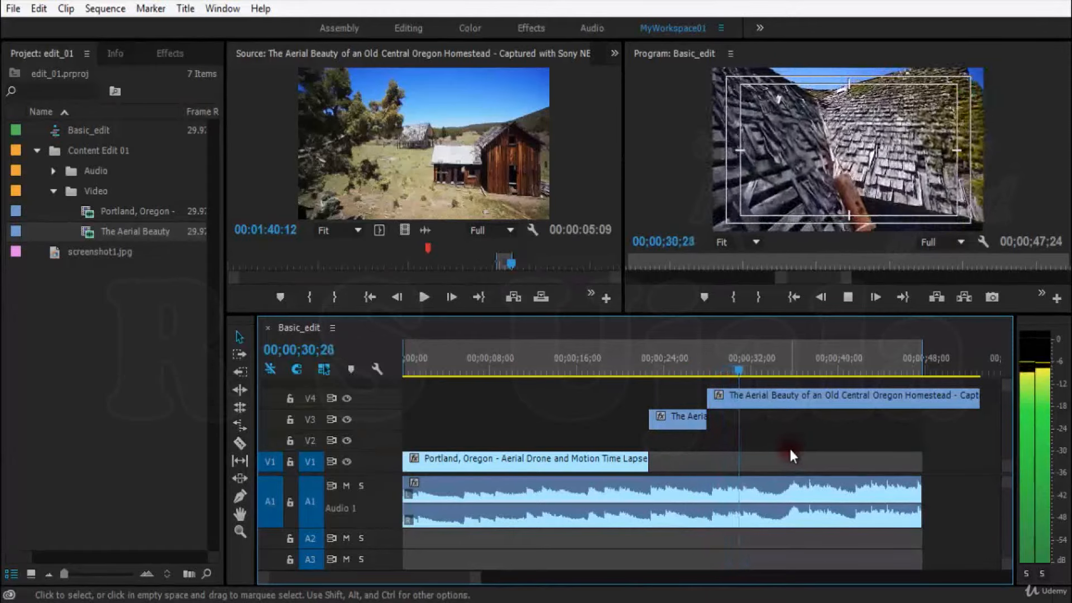
pyautogui.press('space')
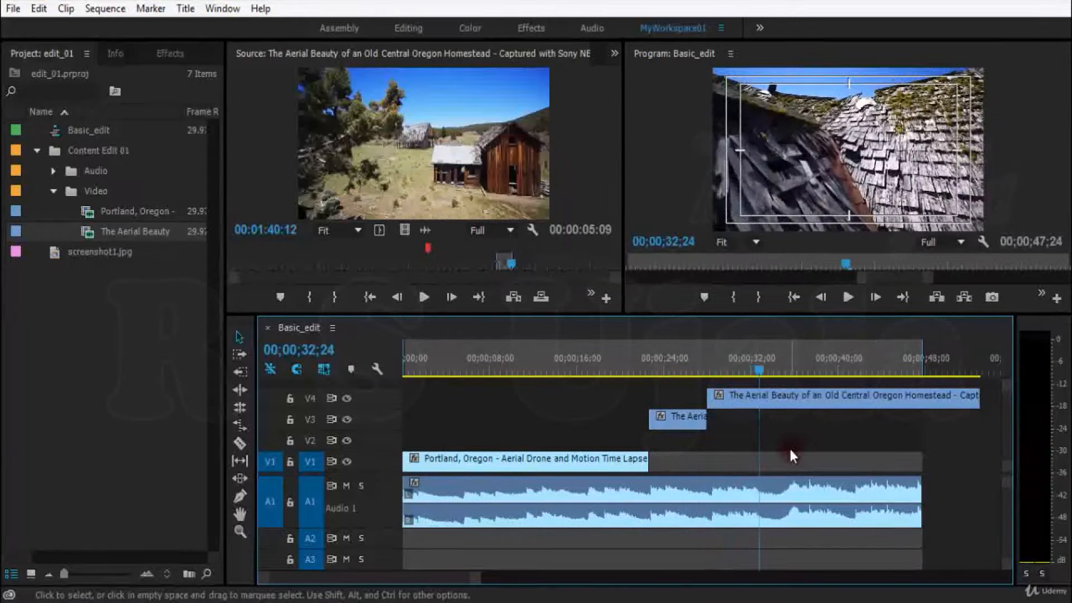
pyautogui.moveTo(671, 359); pyautogui.dragTo(715, 357)
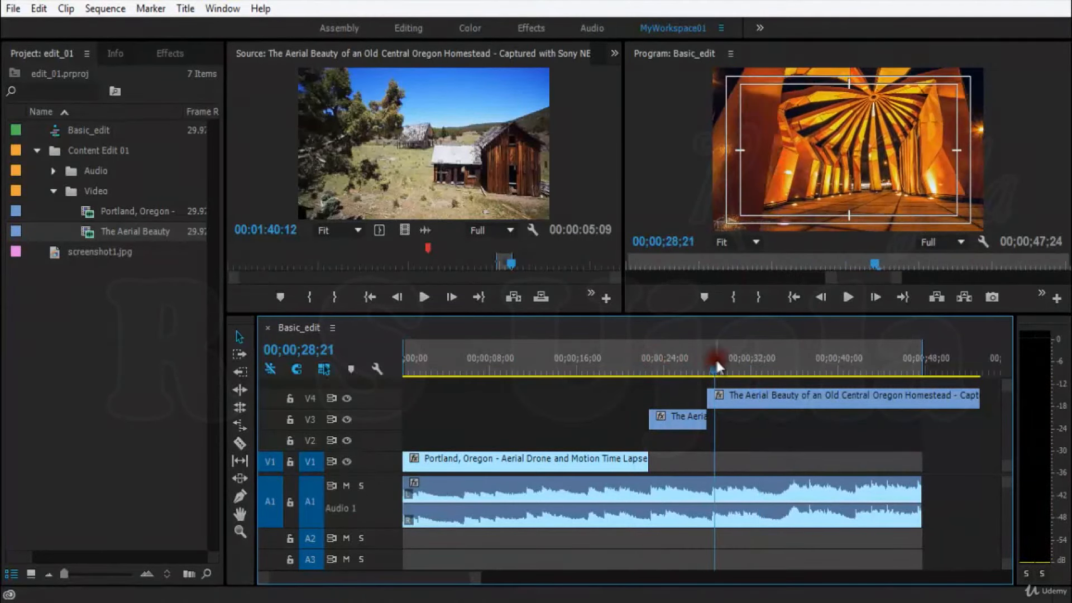
# Add a video track above V4 and delete that empty V5 track again
pyautogui.rightClick(371, 400)
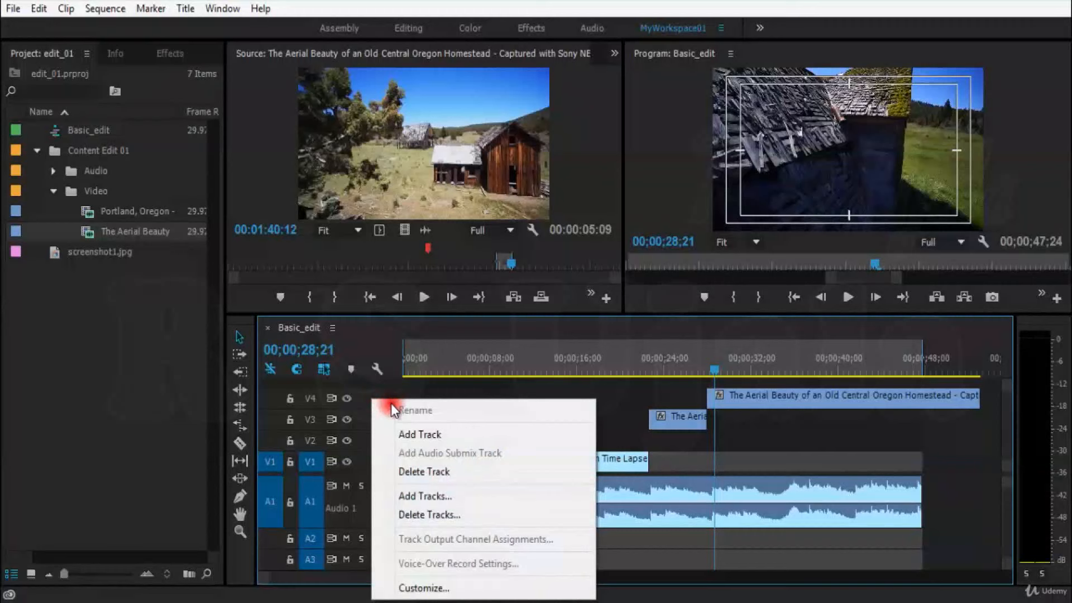
pyautogui.click(437, 433)
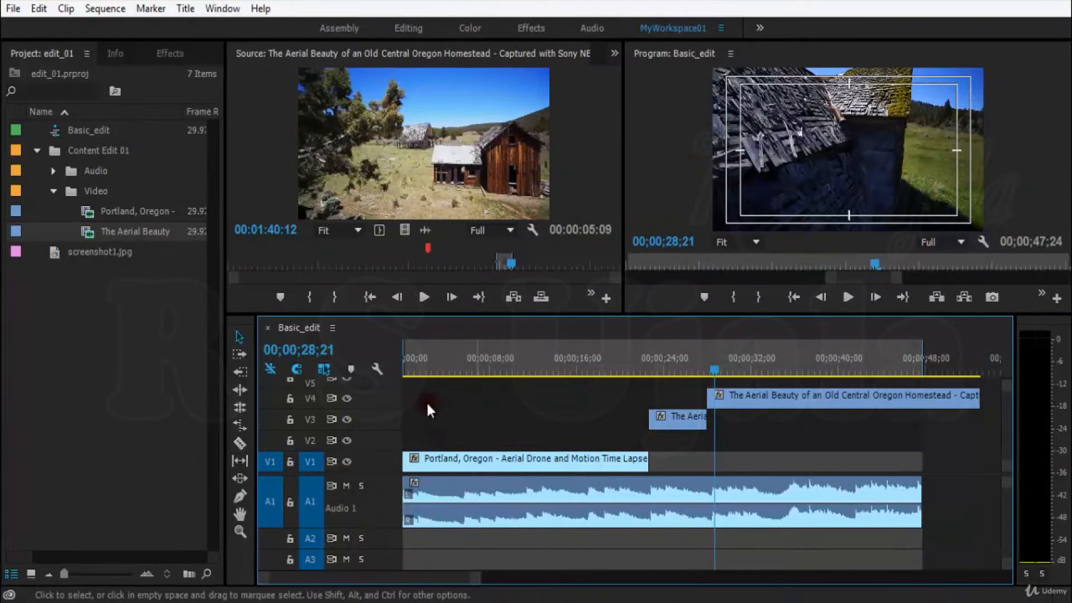
pyautogui.scroll(2, 1008, 397)
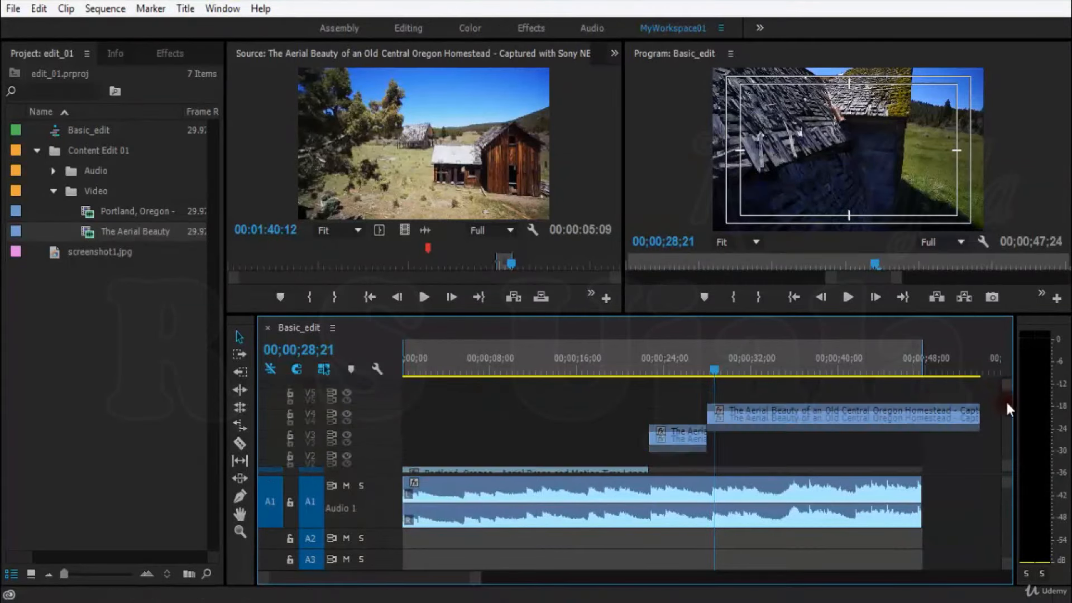
pyautogui.click(309, 409)
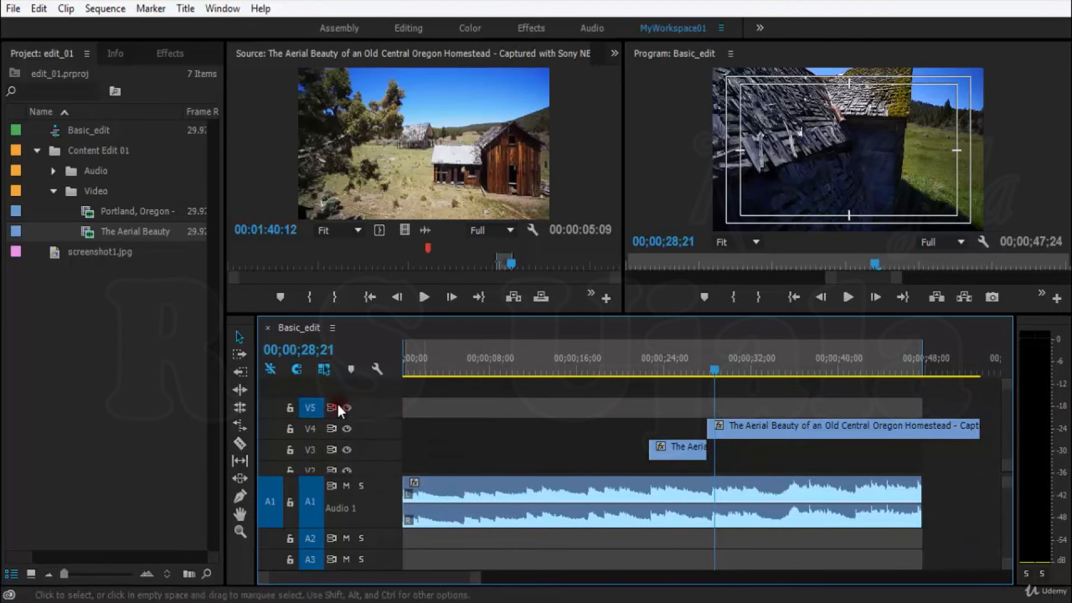
pyautogui.rightClick(374, 407)
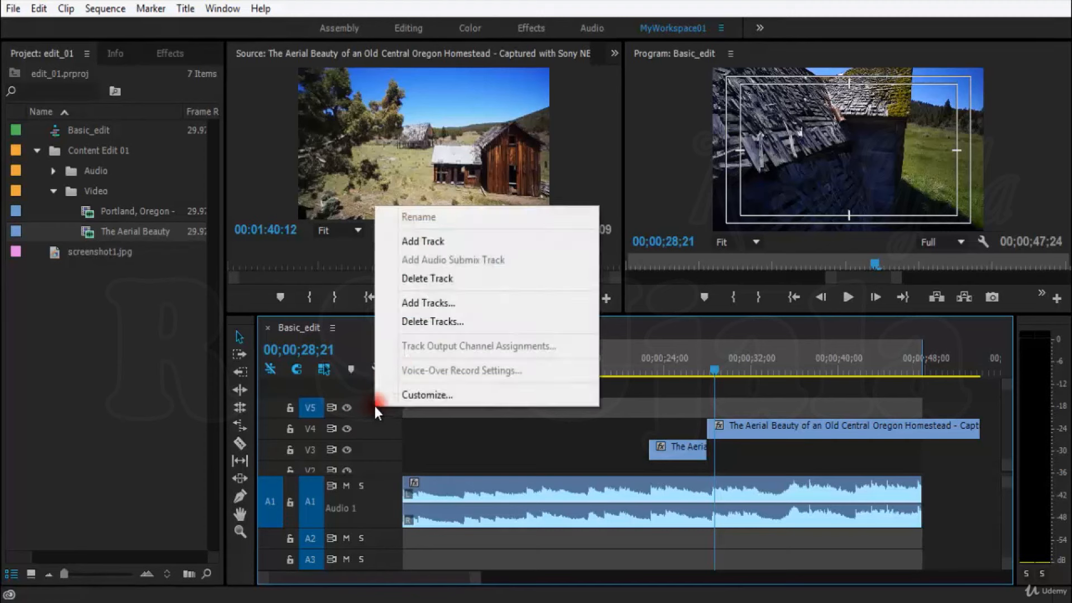
pyautogui.click(415, 279)
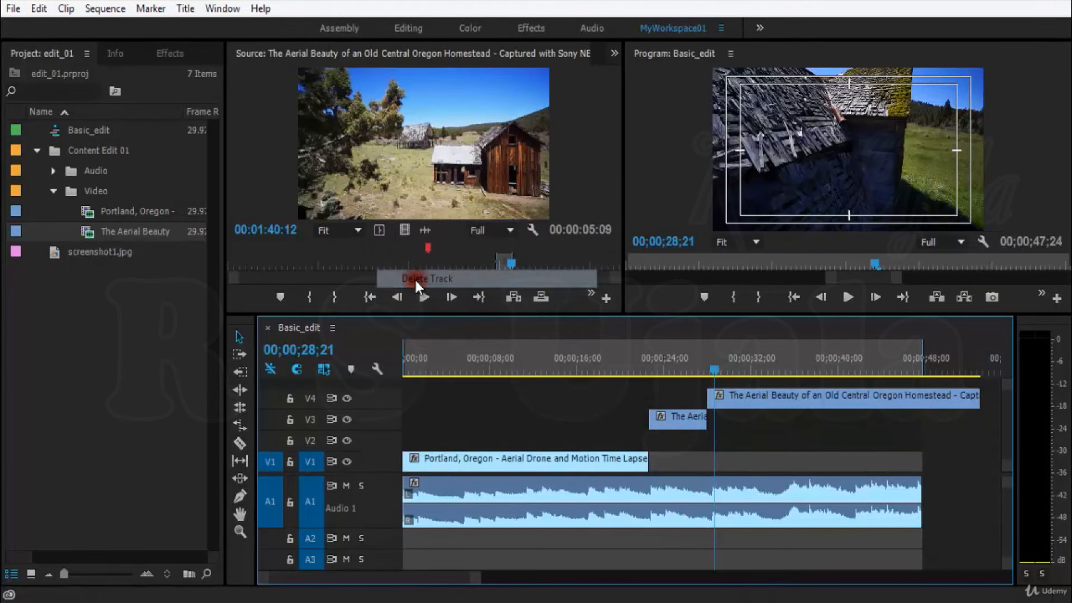
# Move both homestead clips down one track, onto V2 and V3 at the same start times, and save the project
pyautogui.moveTo(710, 369); pyautogui.dragTo(638, 370)
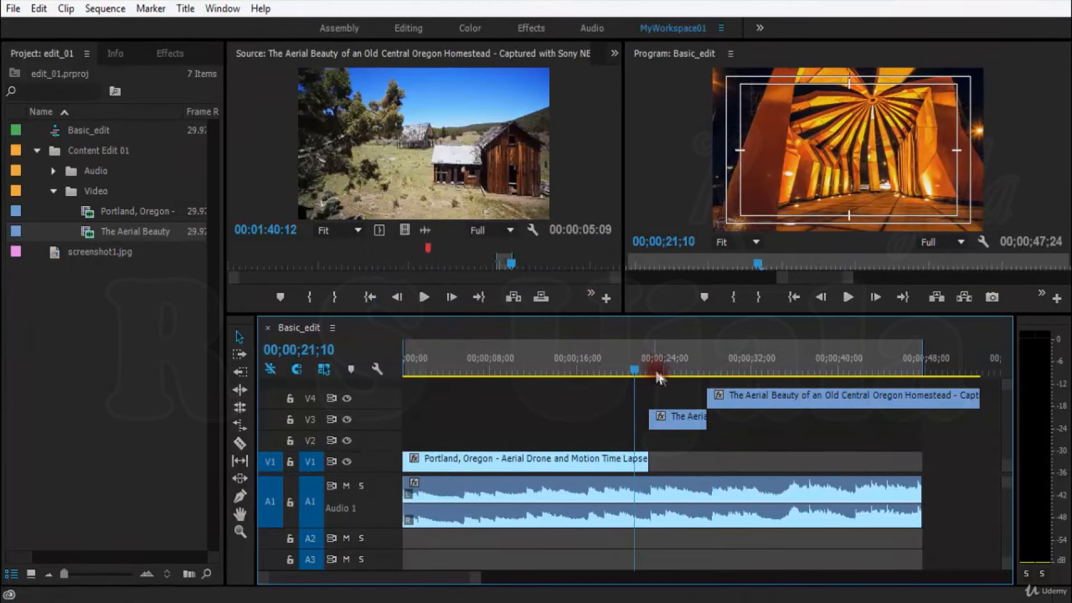
pyautogui.hotkey('ctrl', 's')
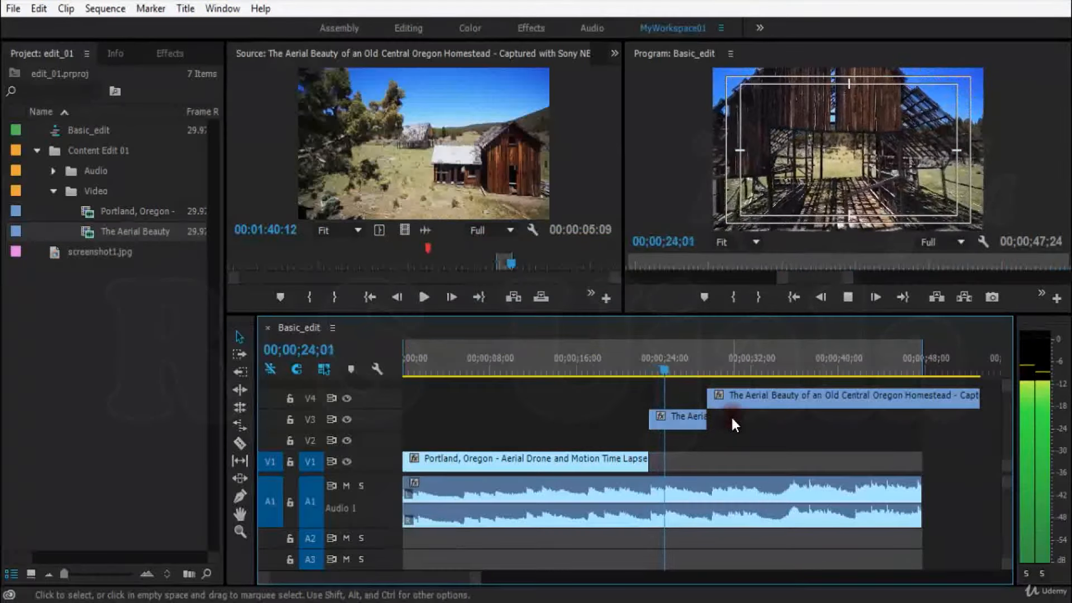
pyautogui.press('space')
pyautogui.moveTo(795, 437); pyautogui.dragTo(666, 432)
pyautogui.click(646, 367)
pyautogui.press('space')
pyautogui.hotkey('ctrl', 's')
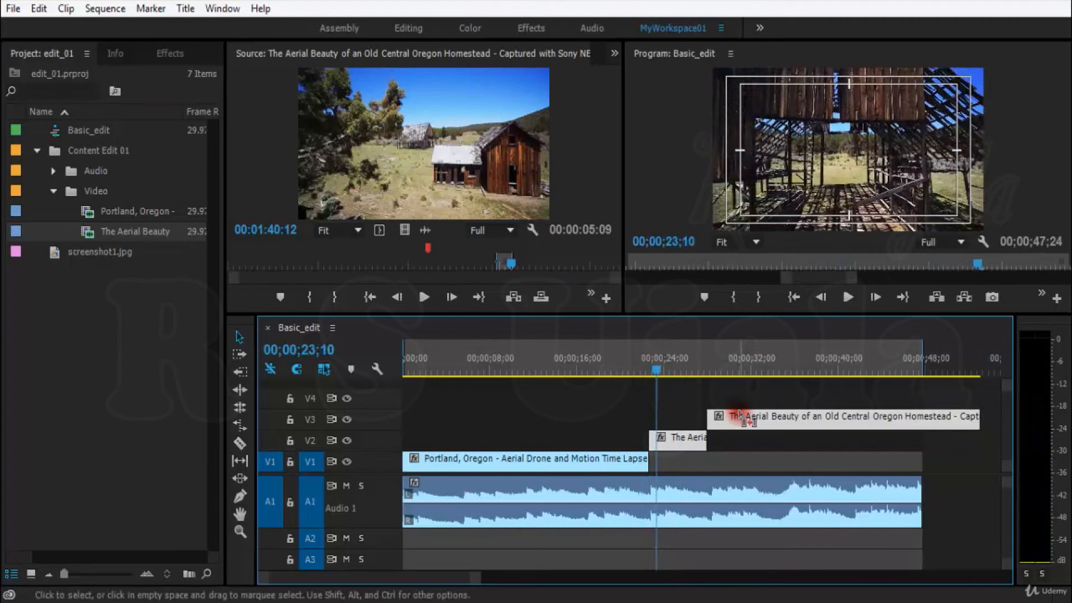
# Delete the empty V4 track and save the project
pyautogui.moveTo(669, 371); pyautogui.dragTo(865, 367)
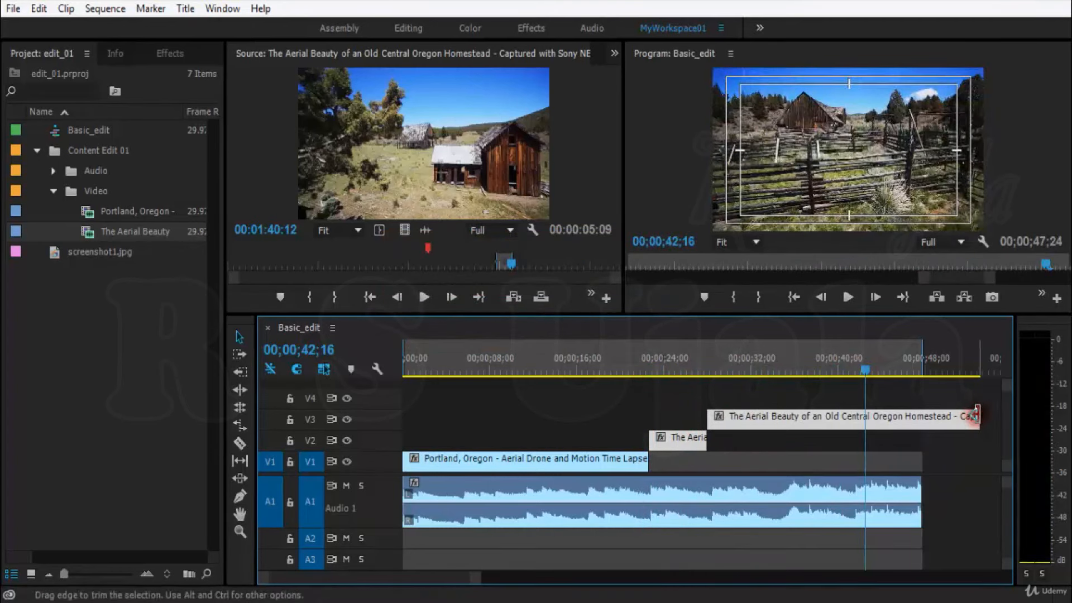
pyautogui.moveTo(748, 362); pyautogui.dragTo(636, 360)
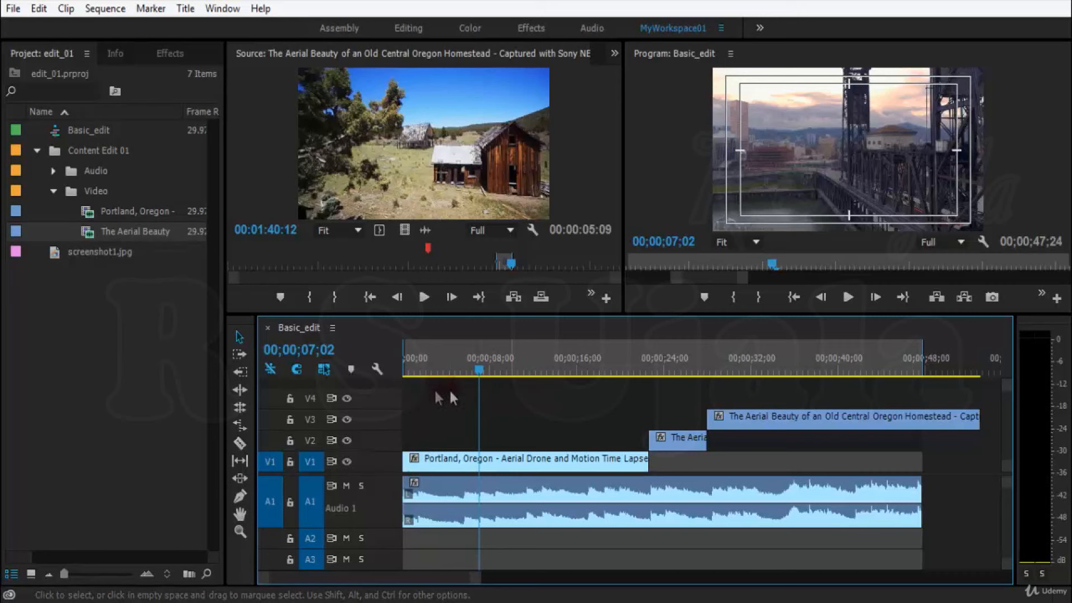
pyautogui.rightClick(383, 399)
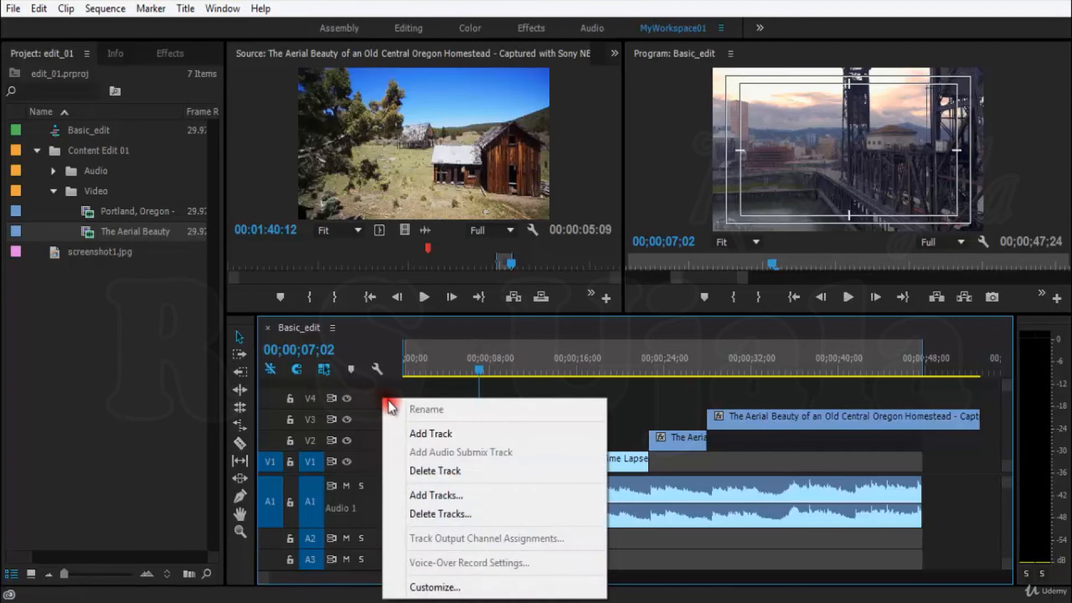
pyautogui.click(457, 470)
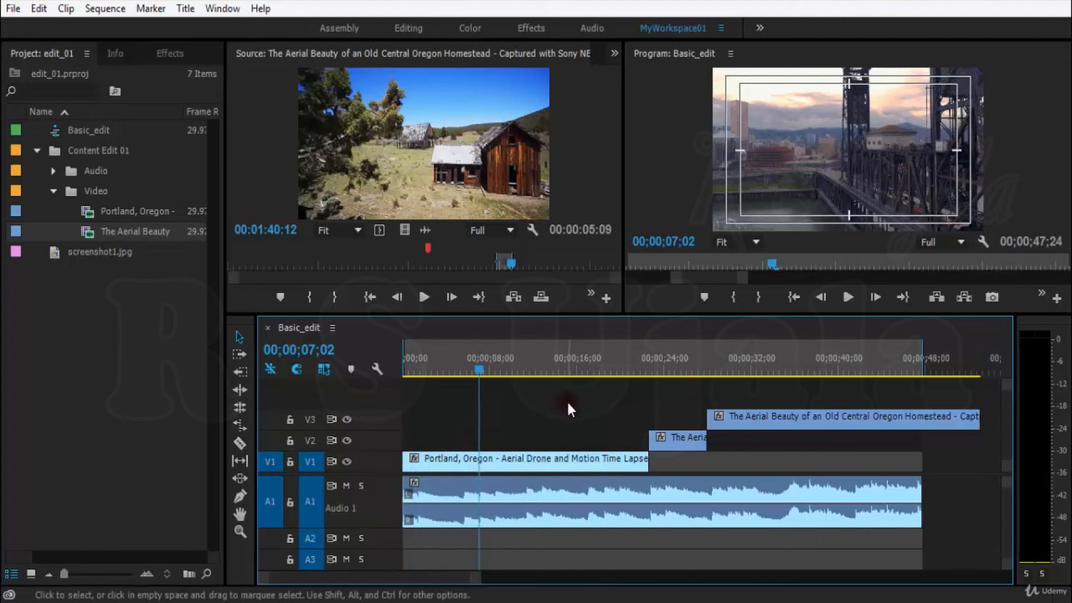
pyautogui.hotkey('ctrl', 's')
# Set up the addition of 2 video tracks with their placement before the first track
pyautogui.rightClick(381, 433)
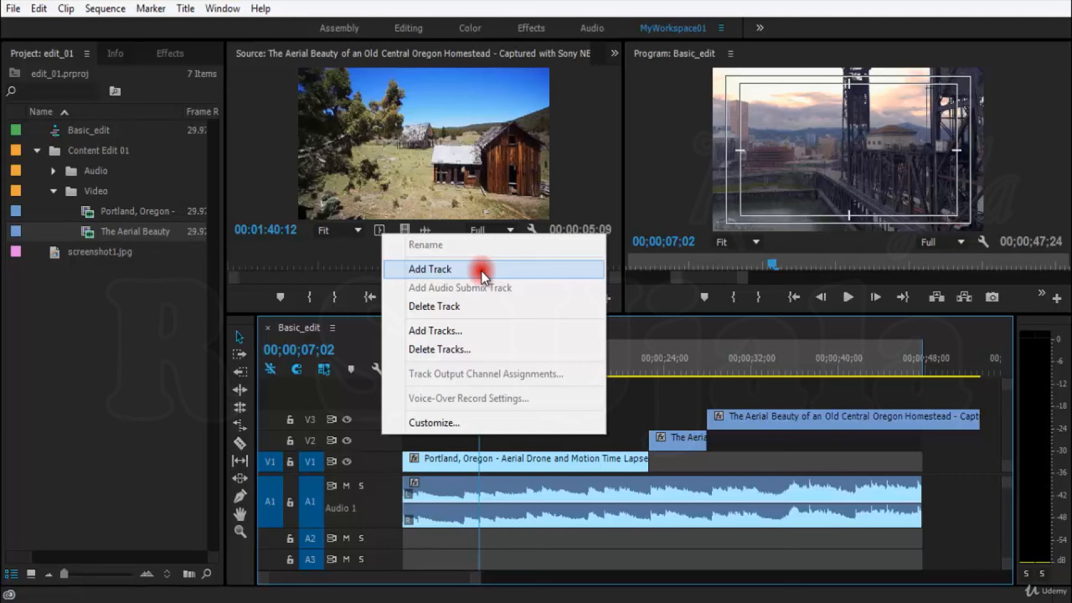
pyautogui.click(488, 330)
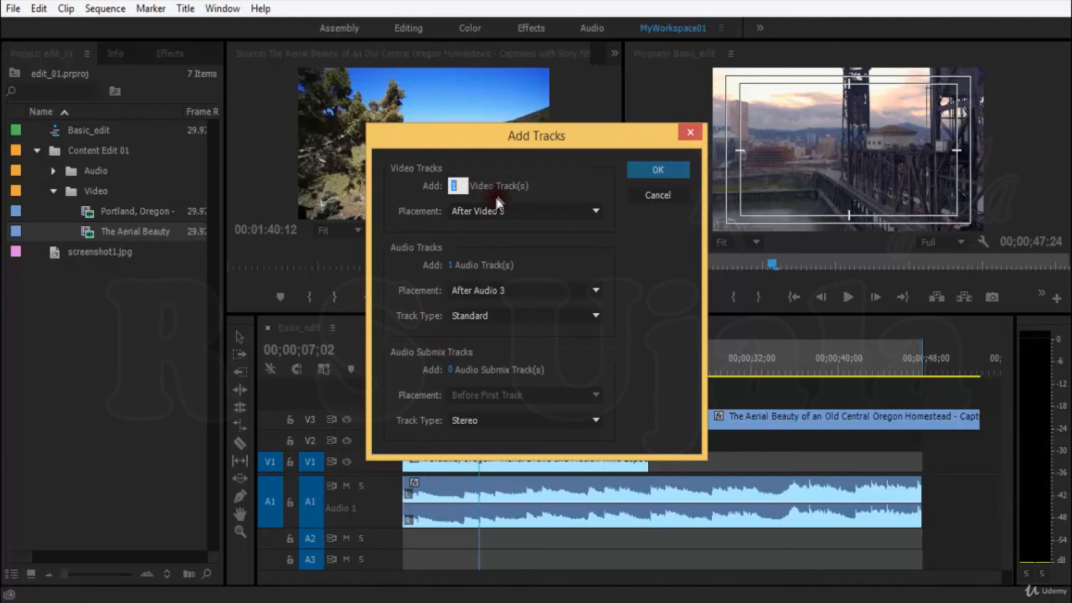
pyautogui.click(455, 191)
pyautogui.write('2')
pyautogui.click(528, 216)
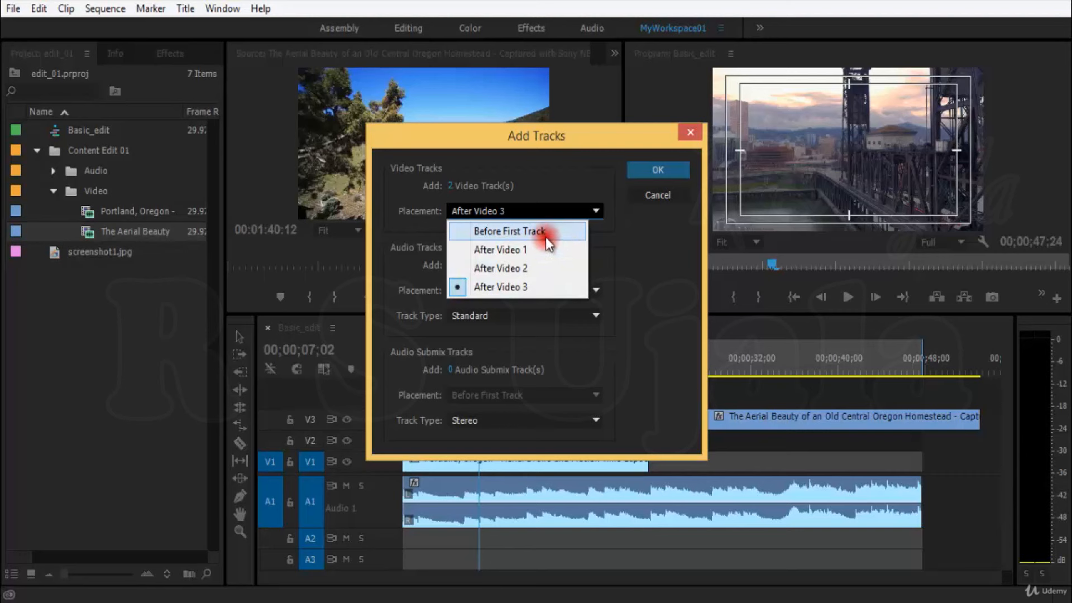
pyautogui.click(545, 236)
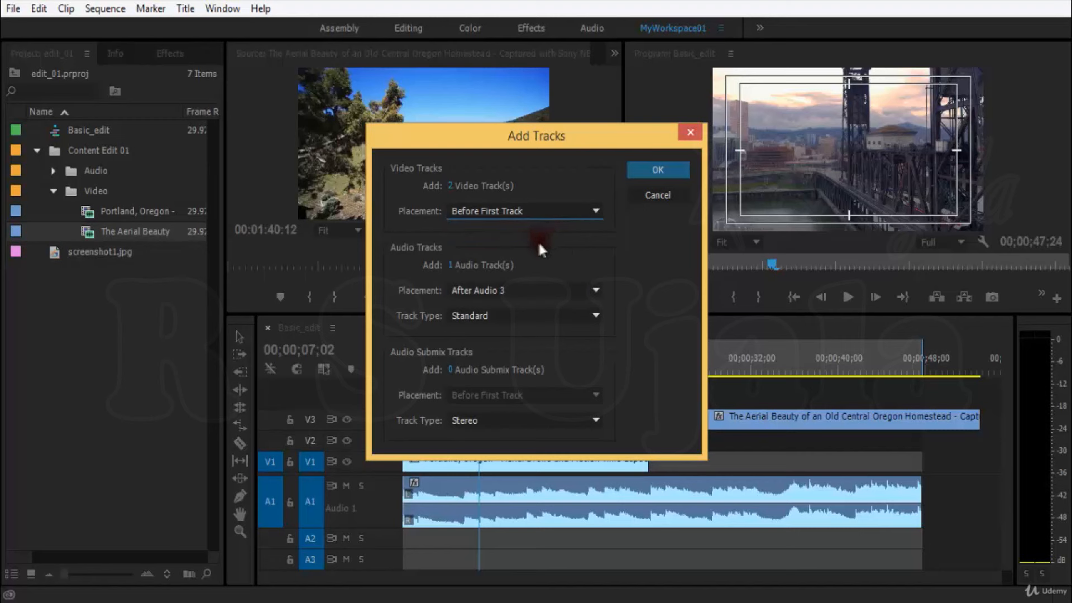
# Set the number of audio tracks to add to 0 and create the new tracks
pyautogui.moveTo(444, 263); pyautogui.dragTo(462, 280)
pyautogui.click(450, 265)
pyautogui.write('0')
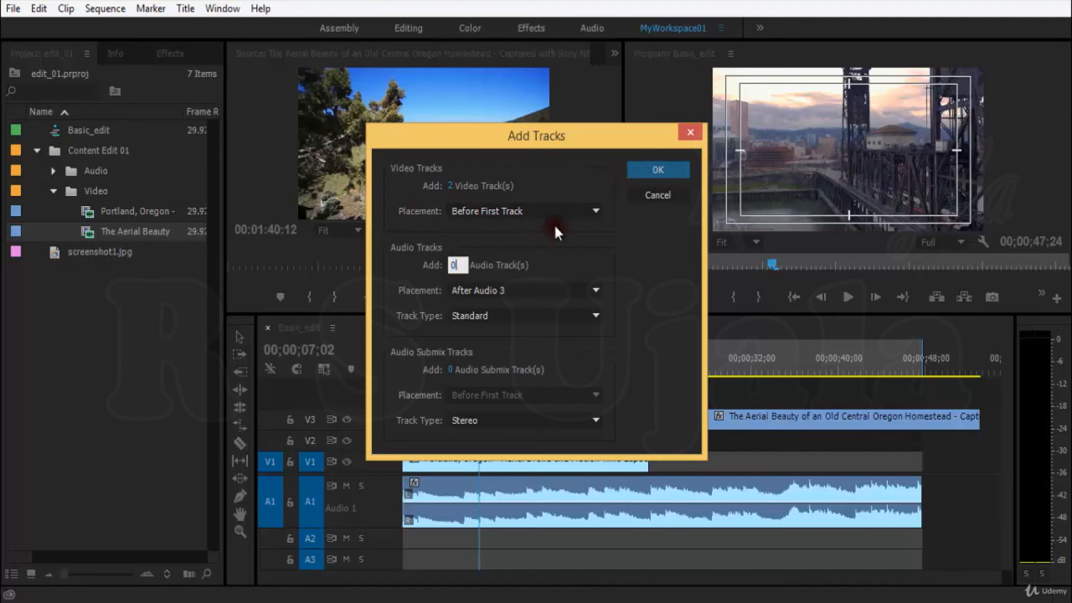
pyautogui.press('Return')
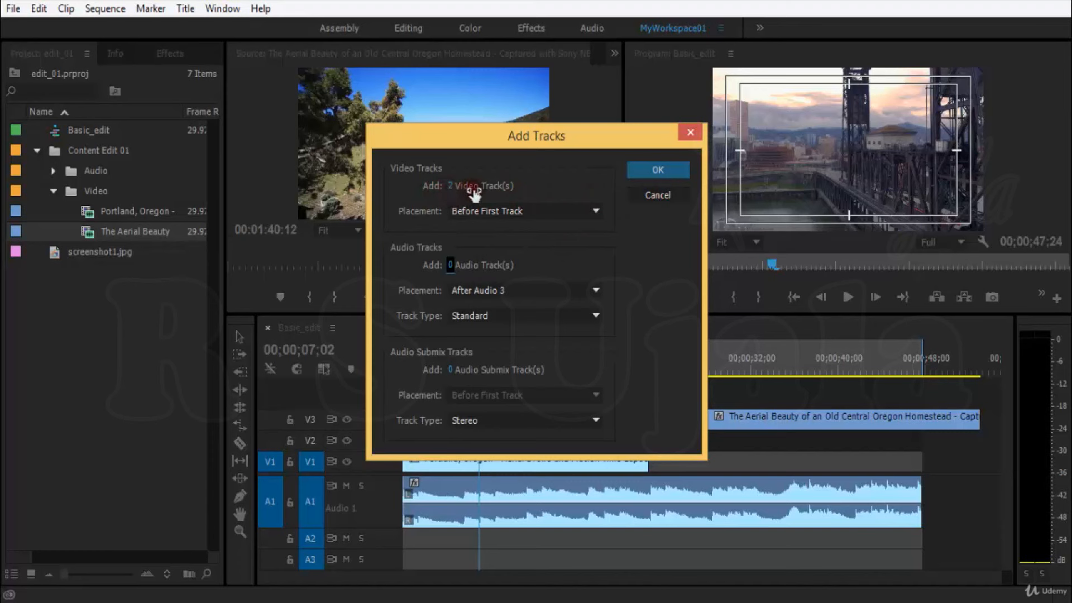
pyautogui.click(659, 171)
pyautogui.click(662, 169)
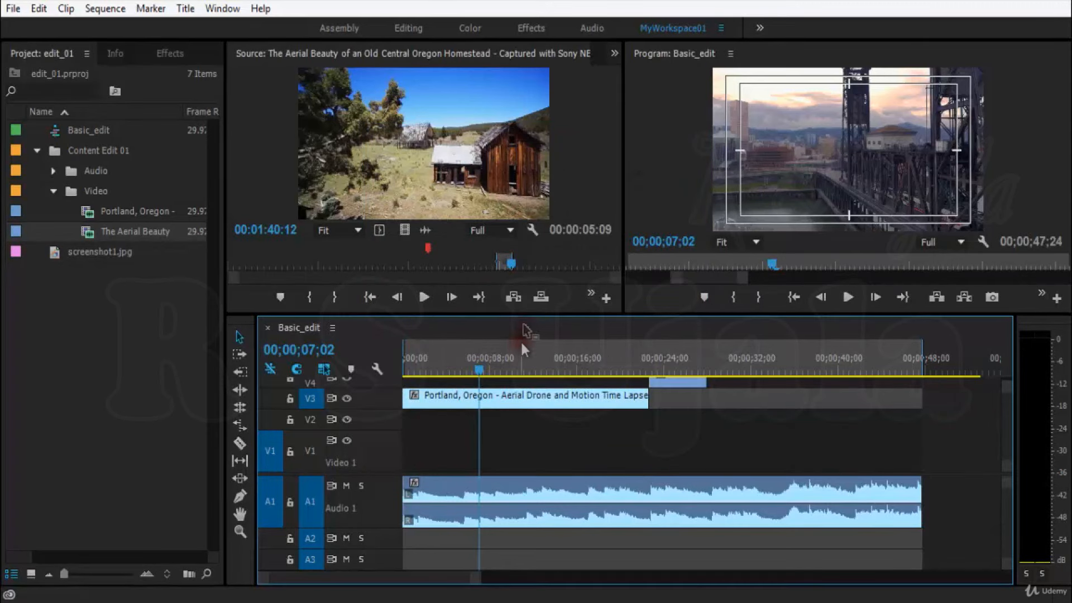
# Lock the V3 track that holds the Portland clip
pyautogui.click(470, 400)
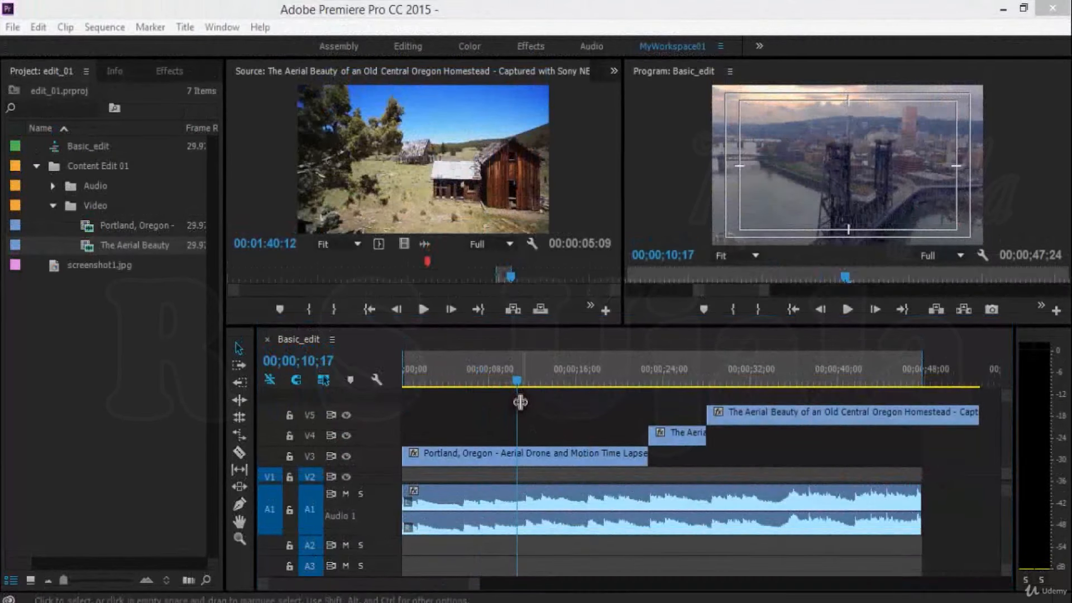
pyautogui.click(513, 379)
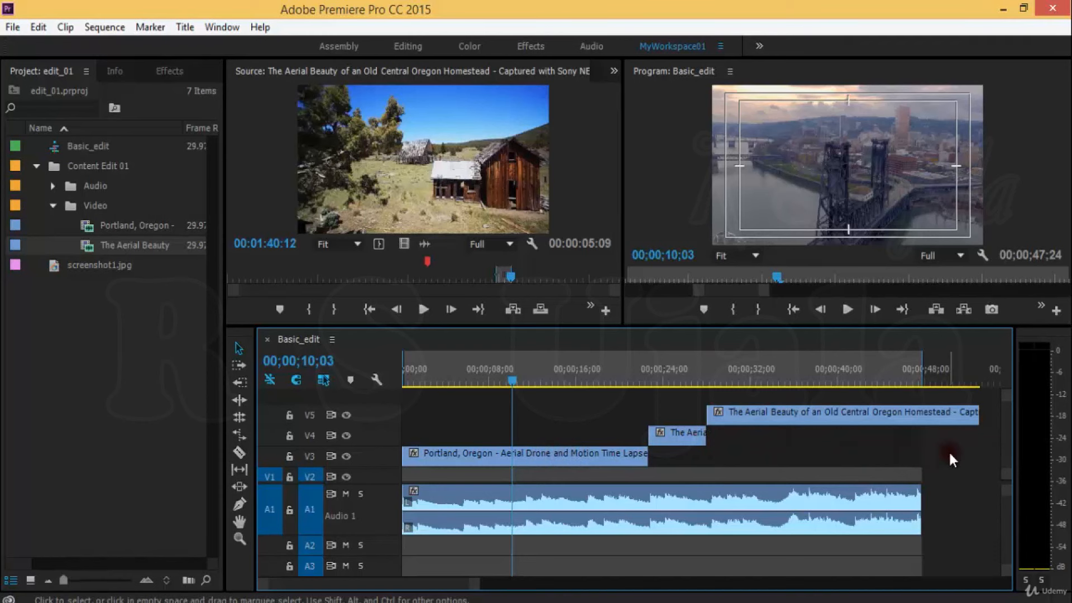
pyautogui.click(288, 457)
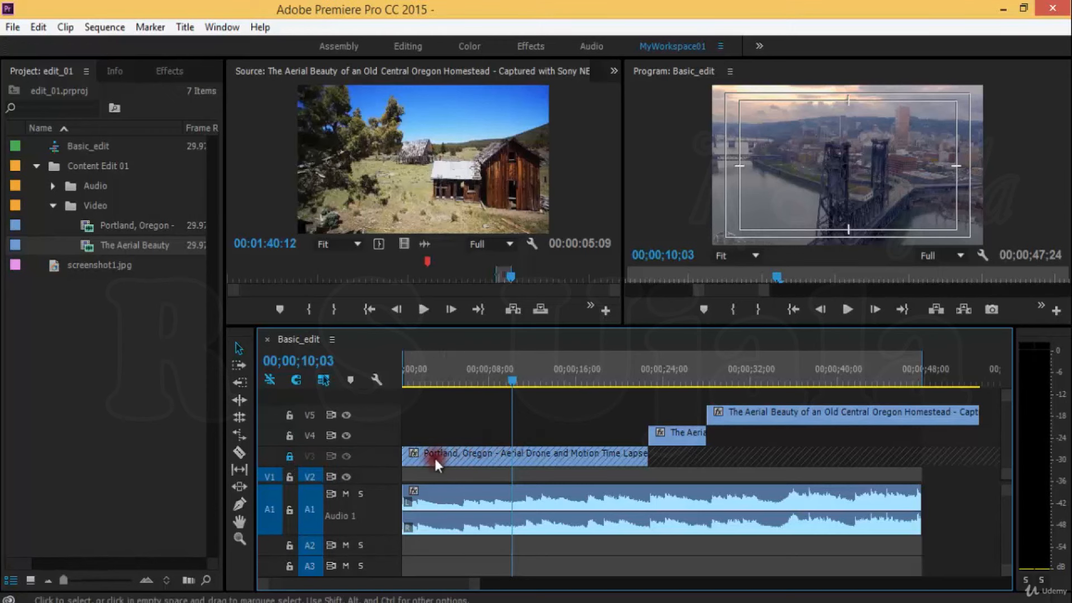
pyautogui.press('=')
pyautogui.press('=')
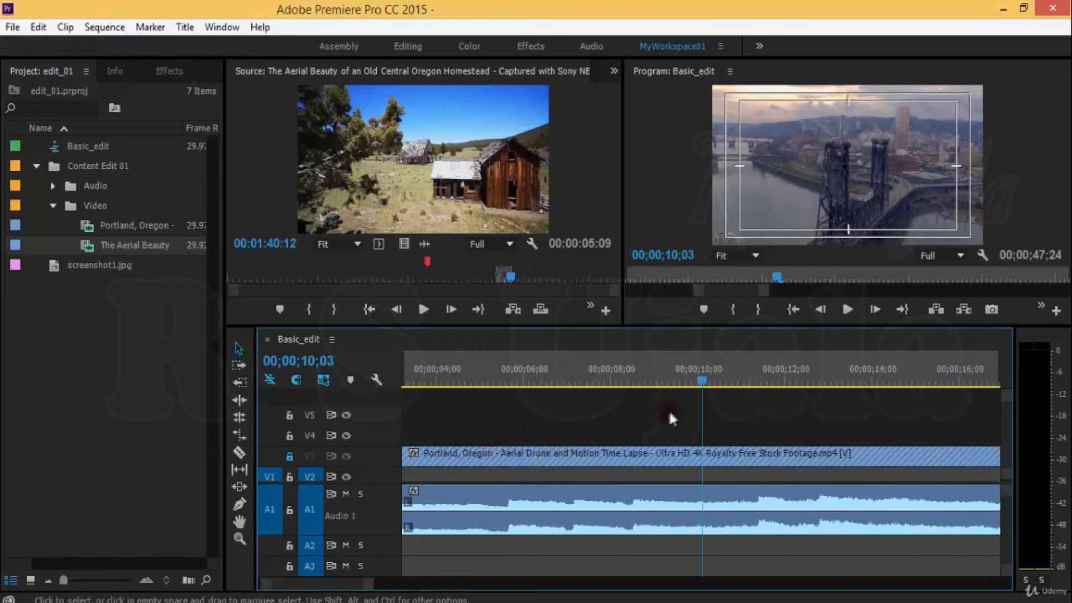
pyautogui.press('-')
pyautogui.press('-')
pyautogui.press('-')
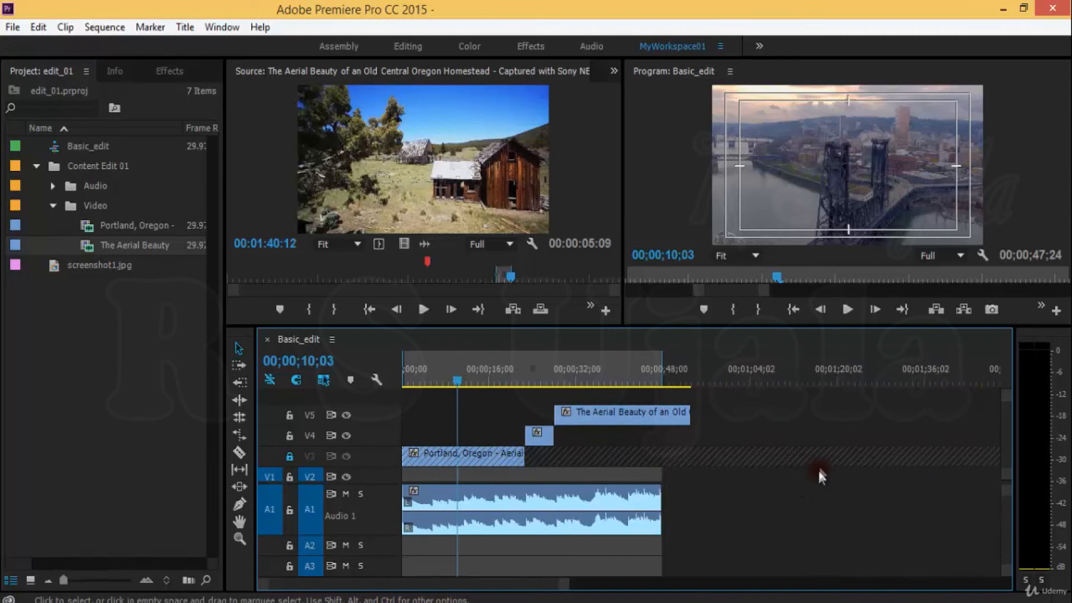
# Try to select the Portland clip on the locked V3 track and move it to a later time
pyautogui.click(480, 456)
pyautogui.click(507, 462)
pyautogui.moveTo(501, 452); pyautogui.dragTo(552, 449)
pyautogui.moveTo(478, 453); pyautogui.dragTo(594, 451)
# Try shifting the homestead clip on the unlocked V5 track slightly earlier, and undo the shift
pyautogui.click(531, 382)
pyautogui.click(663, 415)
pyautogui.moveTo(664, 416); pyautogui.dragTo(653, 418)
pyautogui.hotkey('ctrl', 'z')
pyautogui.moveTo(545, 435)
pyautogui.mouseDown()
pyautogui.moveTo(579, 436)
pyautogui.moveTo(551, 434)
pyautogui.mouseUp()
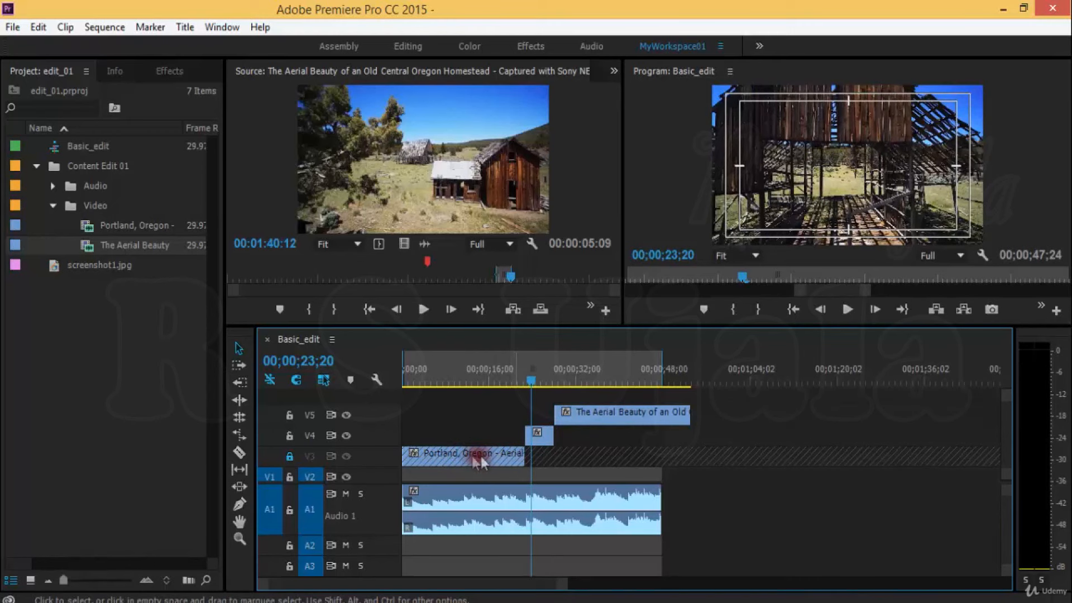
# Unlock the V3 track, select the Portland clip and save the project
pyautogui.click(480, 380)
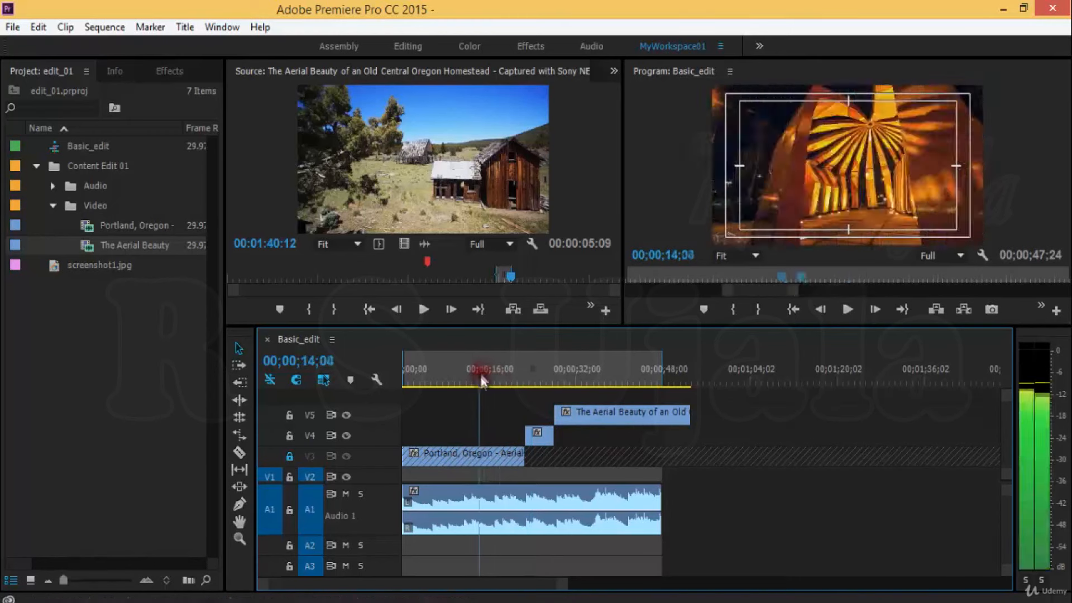
pyautogui.click(288, 456)
pyautogui.click(486, 455)
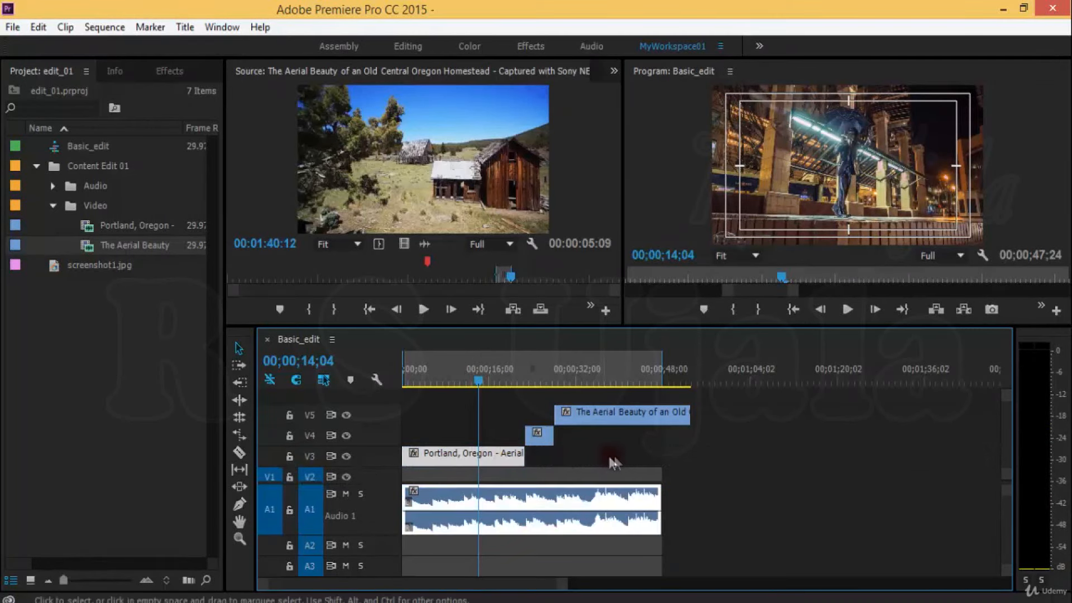
pyautogui.hotkey('ctrl', 's')
# Move the Portland clip on the unlocked V3 track to a later time, and undo the move
pyautogui.click(496, 466)
pyautogui.moveTo(495, 464); pyautogui.dragTo(618, 459)
pyautogui.hotkey('ctrl', 'z')
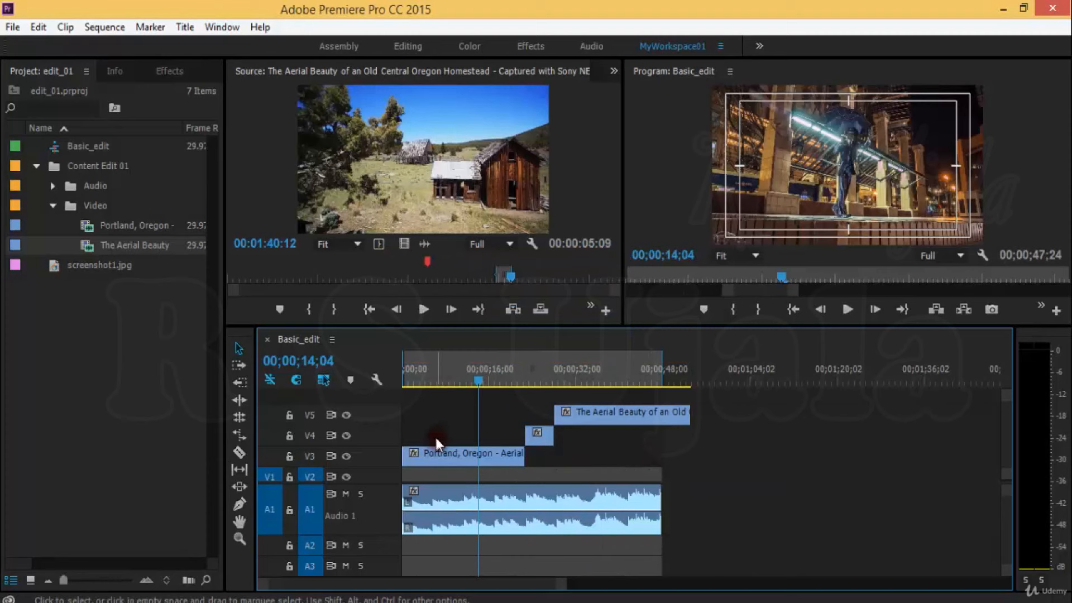
# Clear the clip selection and adjust the divider between the video and audio tracks in the Basic_edit timeline
pyautogui.click(470, 454)
pyautogui.click(575, 462)
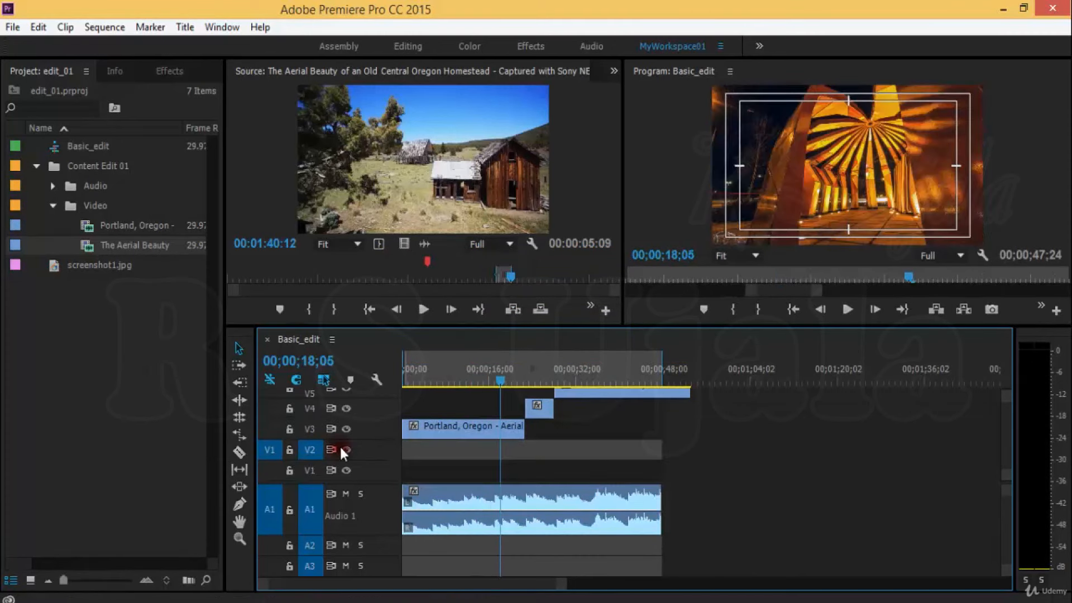
pyautogui.click(433, 496)
pyautogui.click(379, 498)
pyautogui.moveTo(389, 484); pyautogui.dragTo(388, 499)
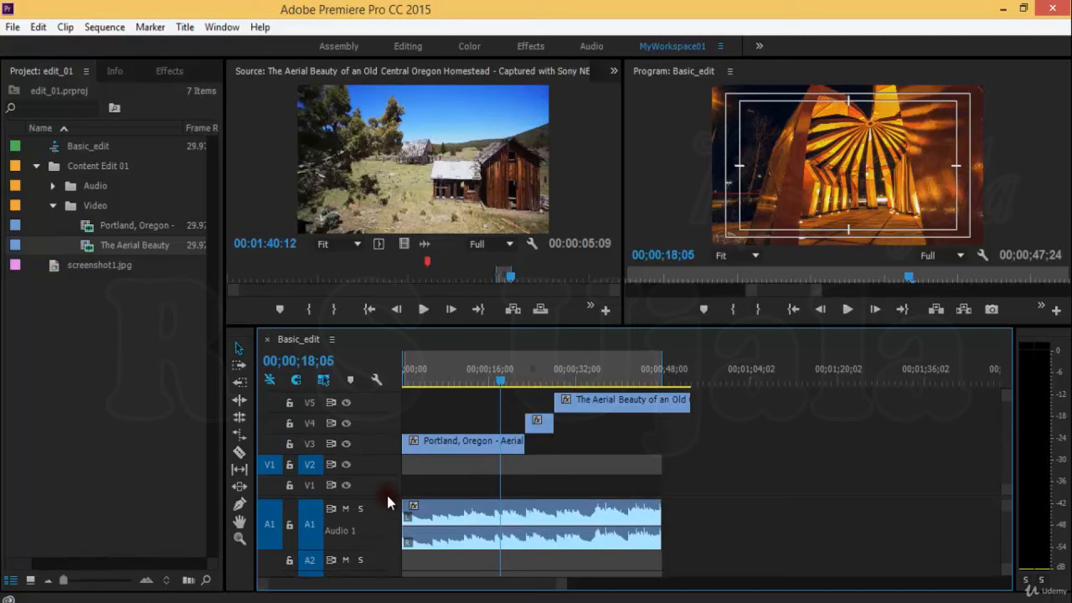
pyautogui.moveTo(387, 493)
pyautogui.mouseDown()
pyautogui.moveTo(379, 456)
pyautogui.moveTo(374, 481)
pyautogui.mouseUp()
pyautogui.moveTo(379, 485); pyautogui.dragTo(381, 488)
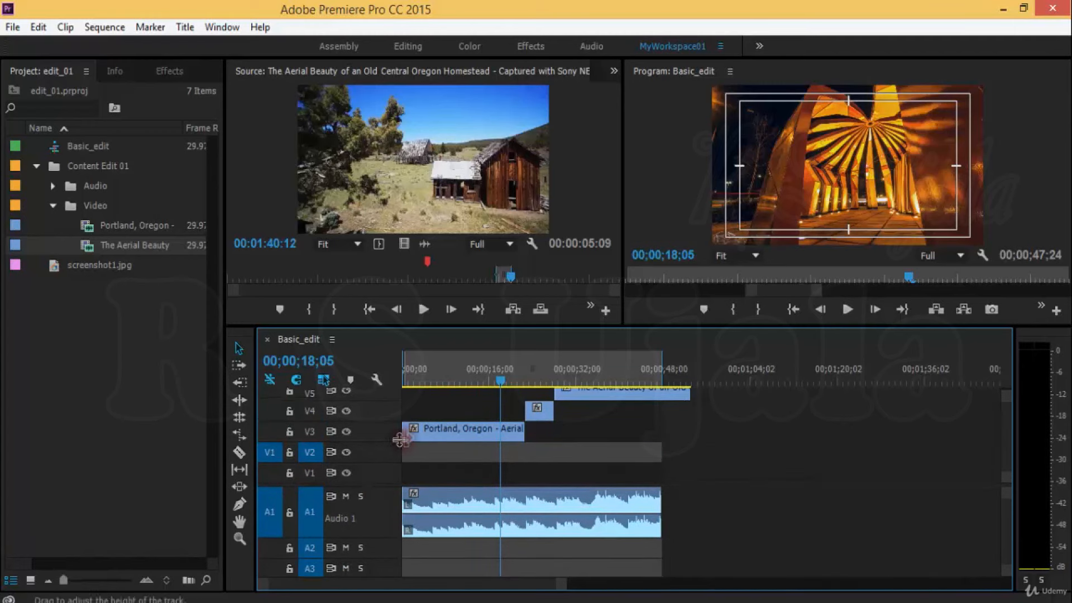
# Move the playhead to 00;00;08;15 and increase the V3 track's height so its clip shows a thumbnail
pyautogui.moveTo(497, 376); pyautogui.dragTo(450, 380)
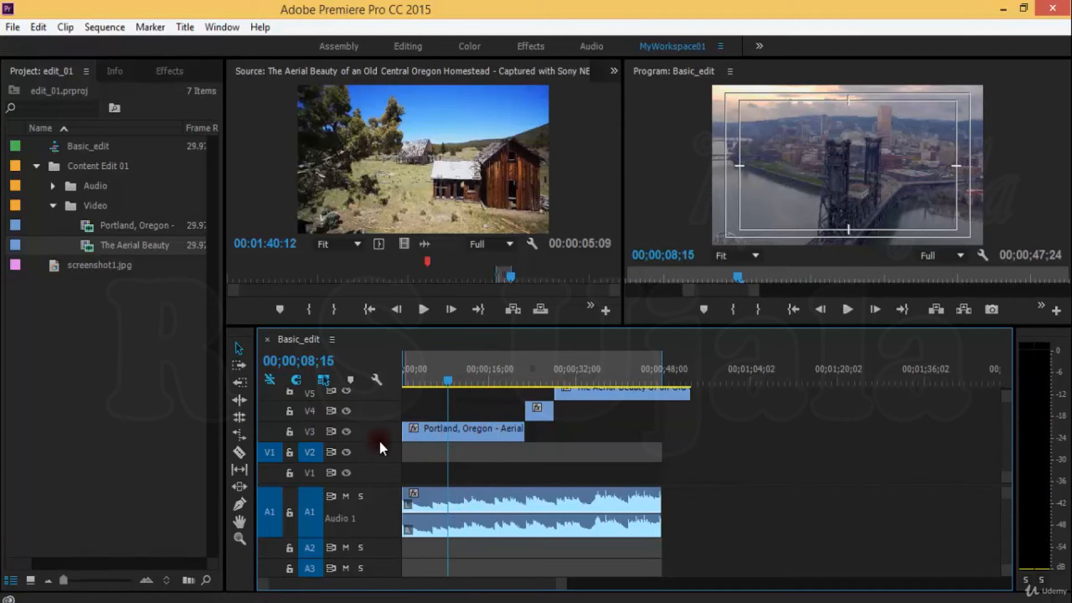
pyautogui.moveTo(378, 445); pyautogui.dragTo(390, 421)
pyautogui.scroll(2, 1002, 426)
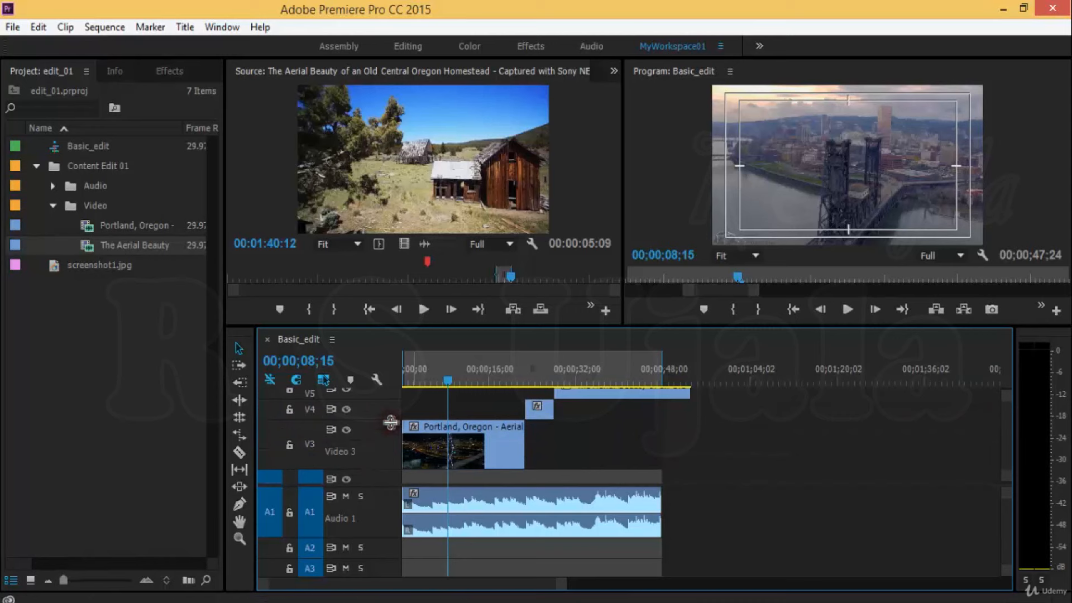
# Play part of the Portland clip from near the start of the sequence and stop
pyautogui.moveTo(467, 379); pyautogui.dragTo(421, 370)
pyautogui.press('space')
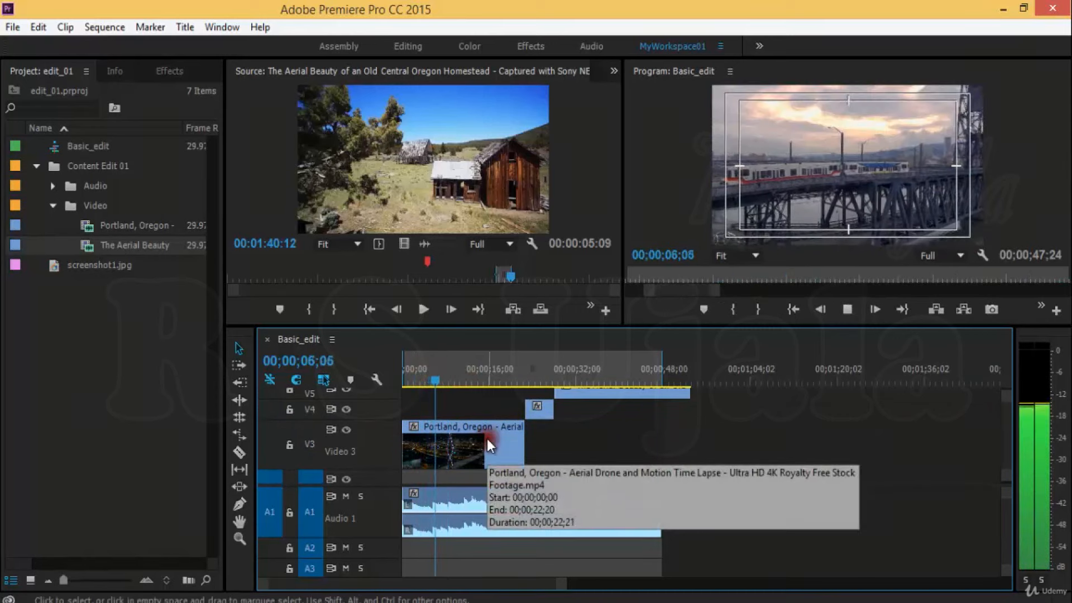
pyautogui.press('space')
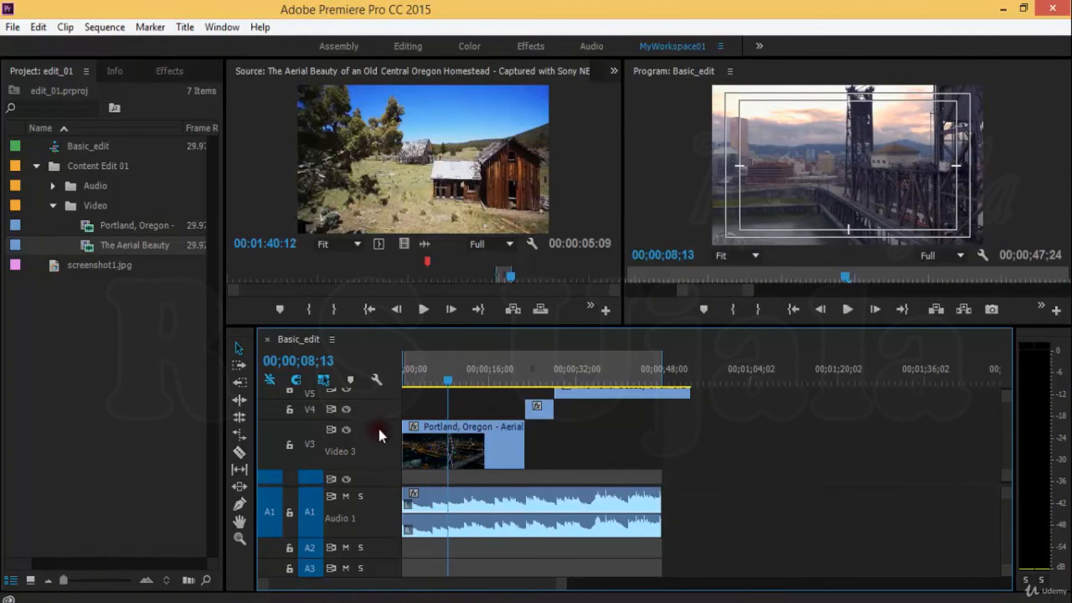
# Collapse the V3 track to its minimum height and increase the heights of the V2 and A1 tracks
pyautogui.moveTo(382, 422); pyautogui.dragTo(386, 466)
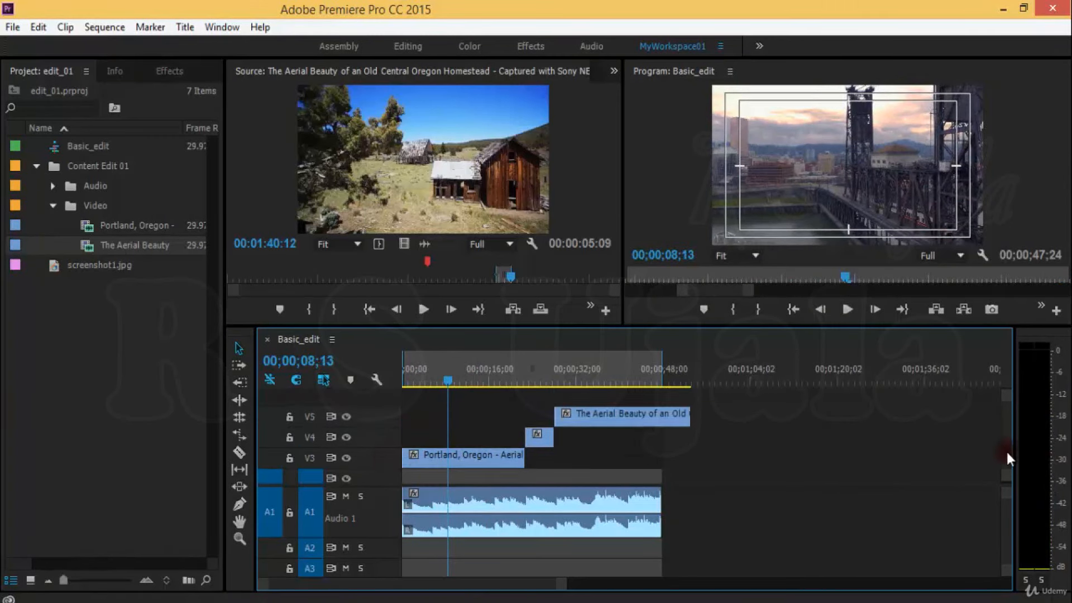
pyautogui.moveTo(1005, 455); pyautogui.dragTo(1003, 471)
pyautogui.click(270, 524)
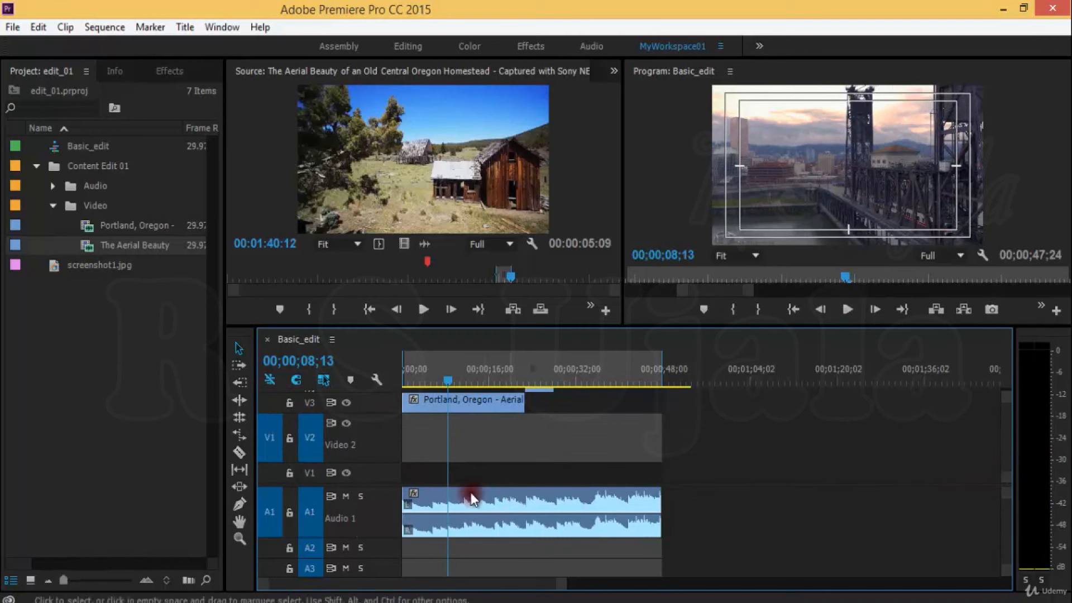
pyautogui.moveTo(365, 535); pyautogui.dragTo(372, 555)
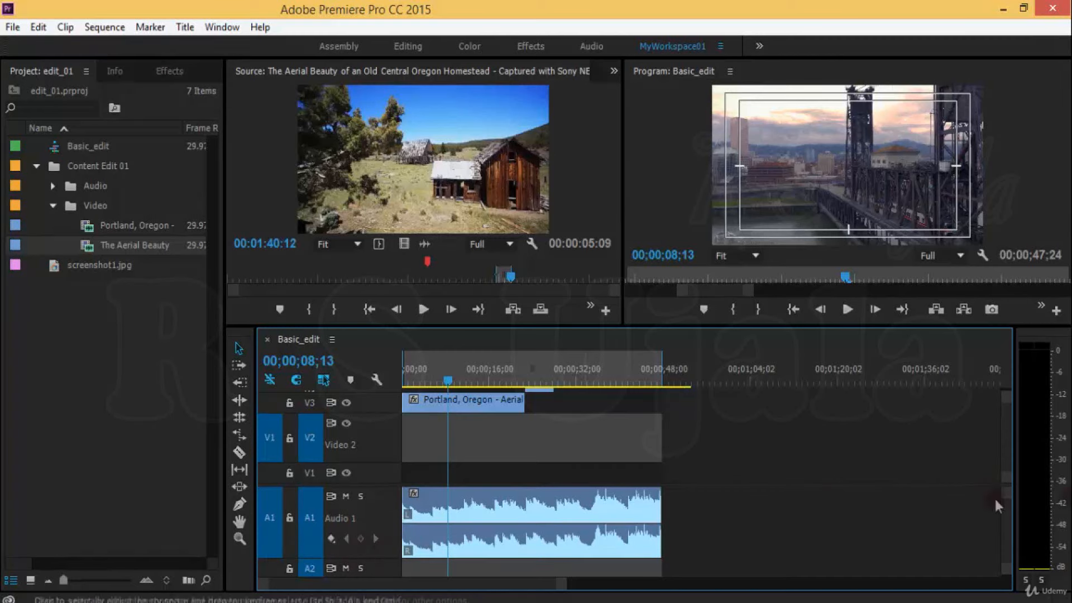
pyautogui.moveTo(1006, 510)
pyautogui.mouseDown()
pyautogui.moveTo(1003, 520)
pyautogui.moveTo(1007, 509)
pyautogui.mouseUp()
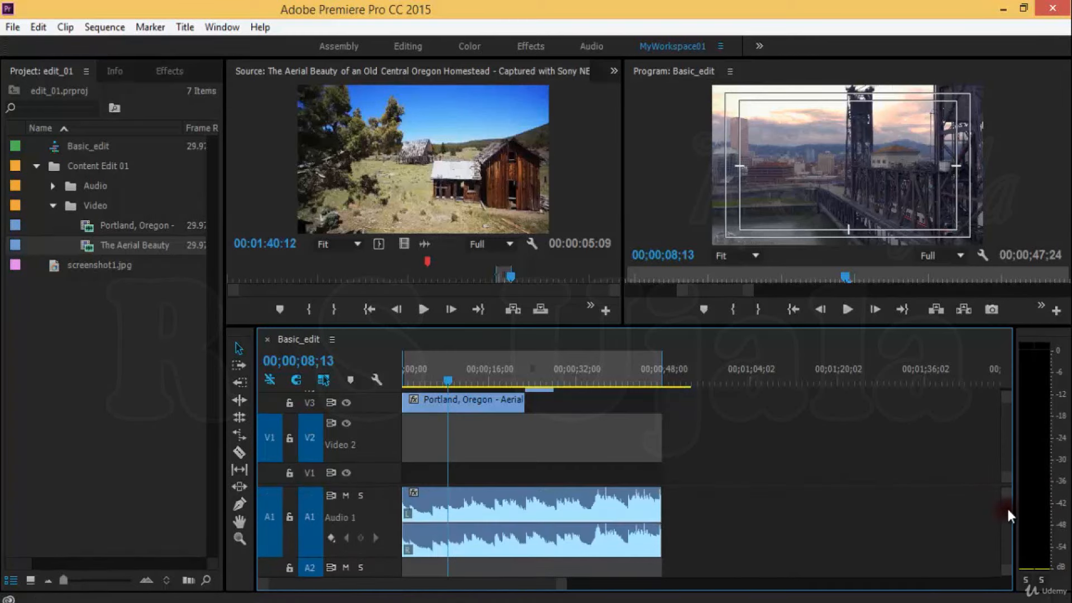
pyautogui.moveTo(367, 556); pyautogui.dragTo(367, 564)
# Play the sequence from its start and zoom in on the timeline
pyautogui.moveTo(446, 367); pyautogui.dragTo(384, 364)
pyautogui.press('space')
pyautogui.press('=')
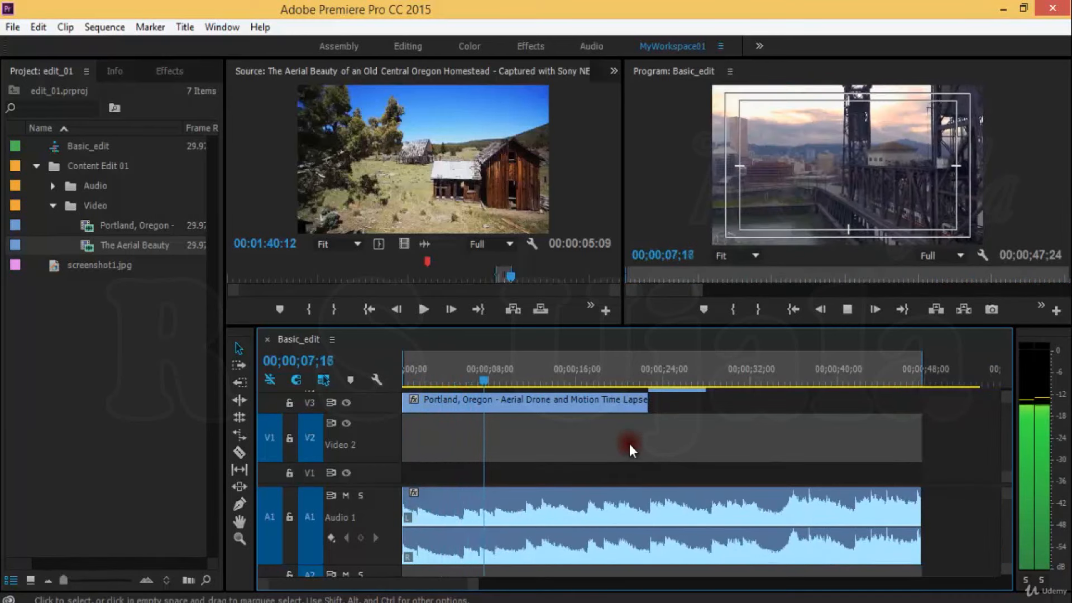
pyautogui.press('space')
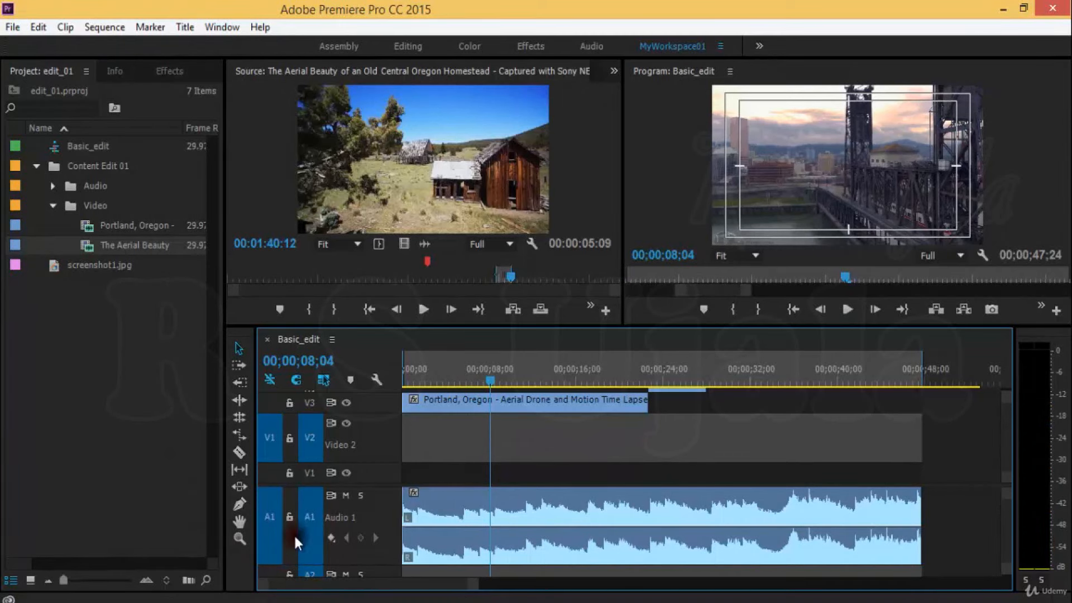
# Lock the A1 audio track and unlock it again
pyautogui.click(290, 517)
pyautogui.click(290, 517)
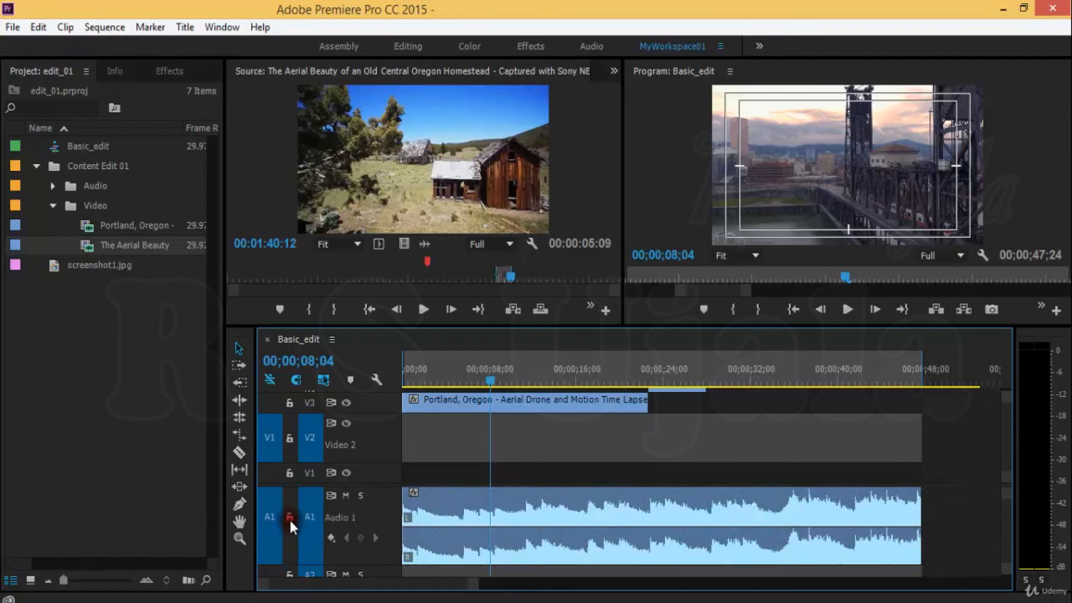
# Mute the A1 audio track and play part of the sequence
pyautogui.click(345, 495)
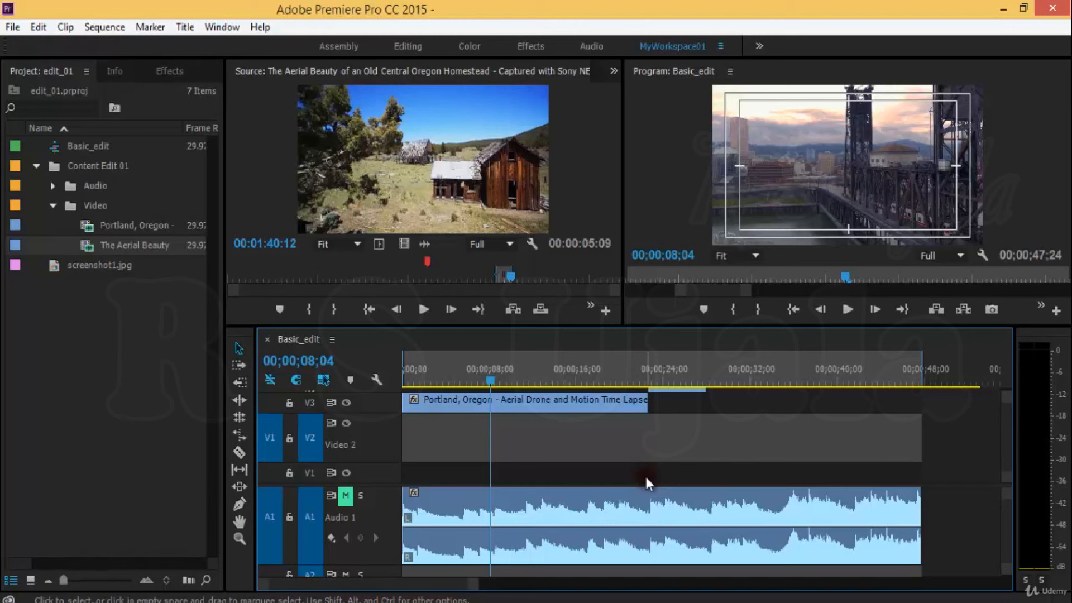
pyautogui.press('space')
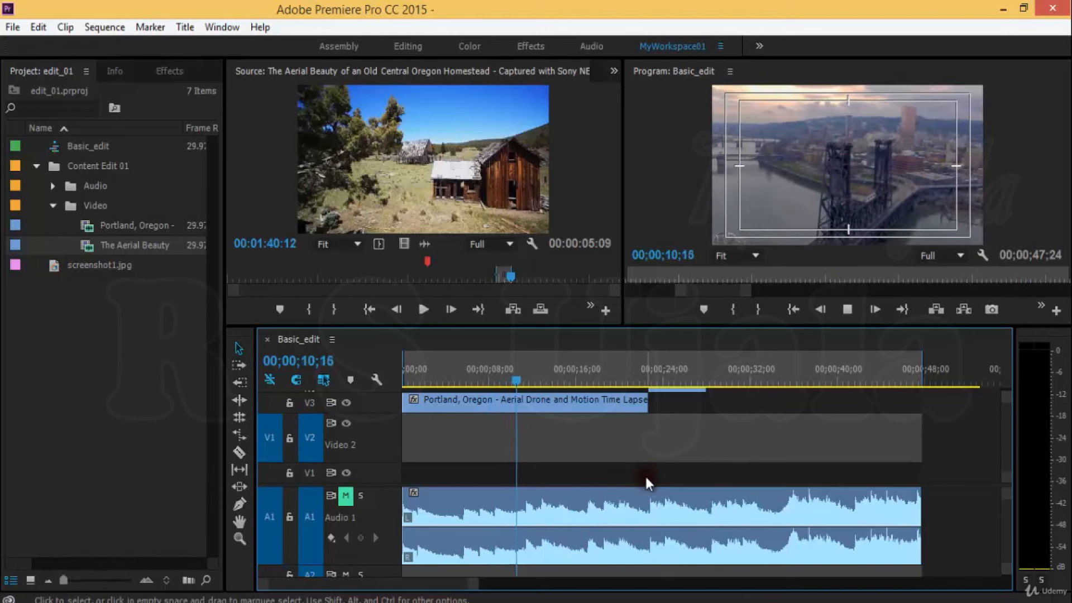
pyautogui.press('space')
# Unmute the A1 audio track and play the sequence with sound
pyautogui.click(349, 500)
pyautogui.click(712, 456)
pyautogui.press('space')
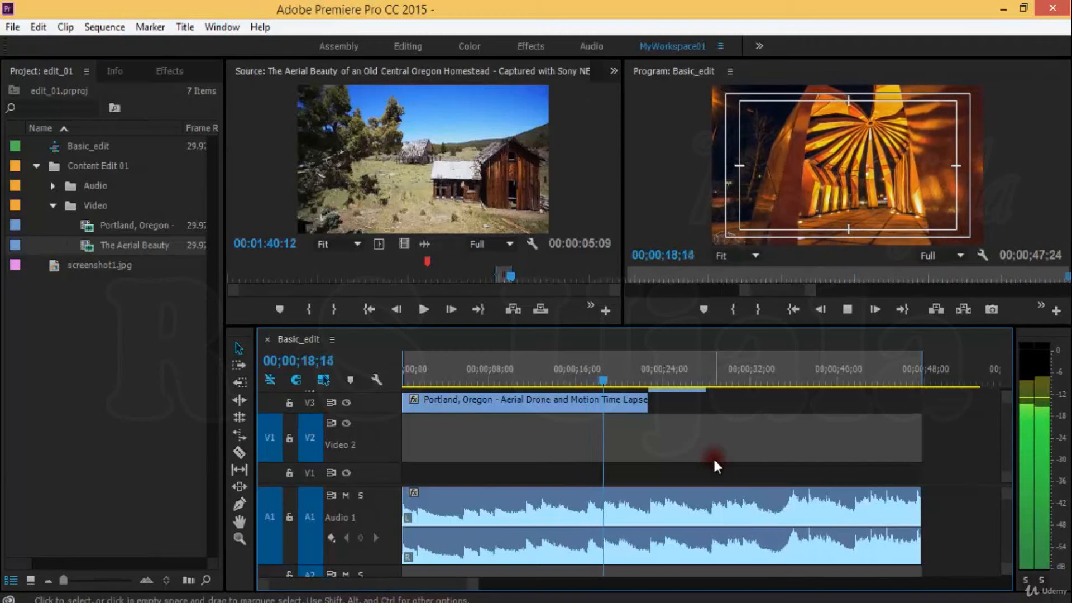
pyautogui.press('space')
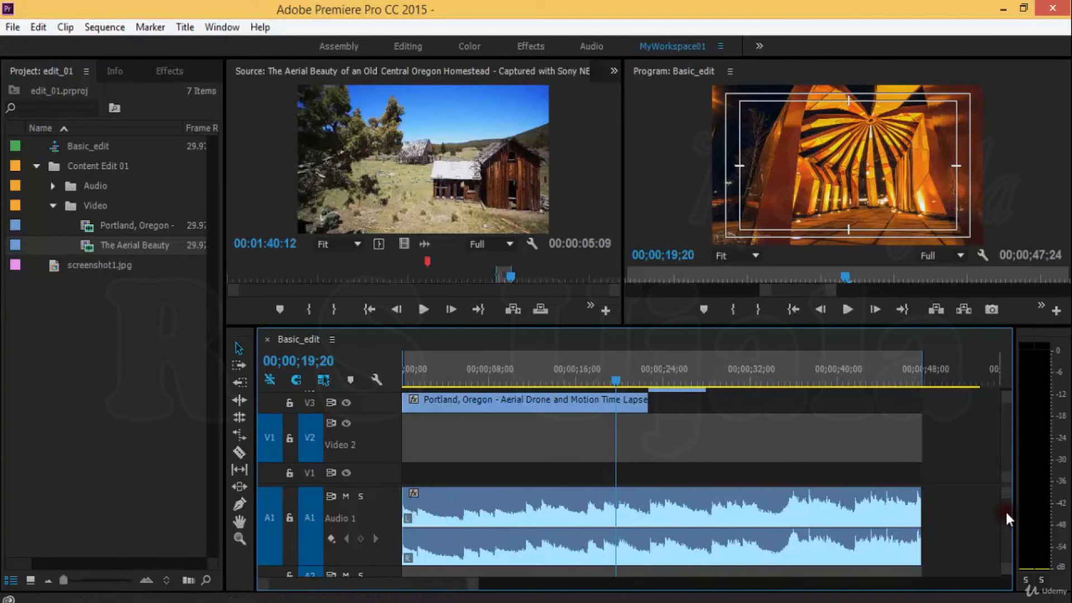
# Save the project and add Opening_Night from the Audio bin to track A2, starting at the end of the V3 Portland clip
pyautogui.scroll(-2, 1005, 515)
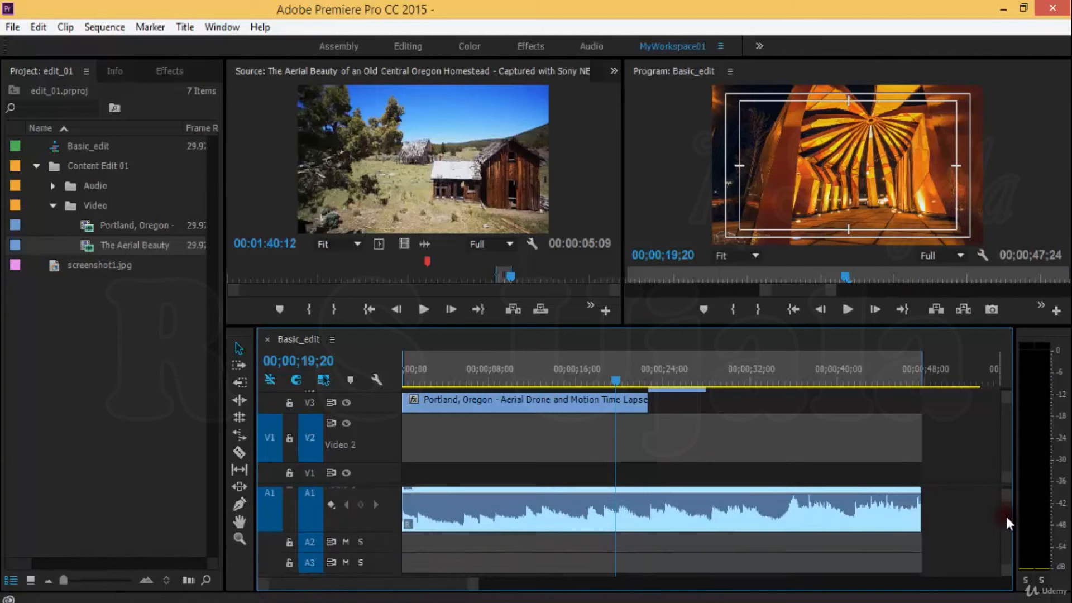
pyautogui.click(769, 494)
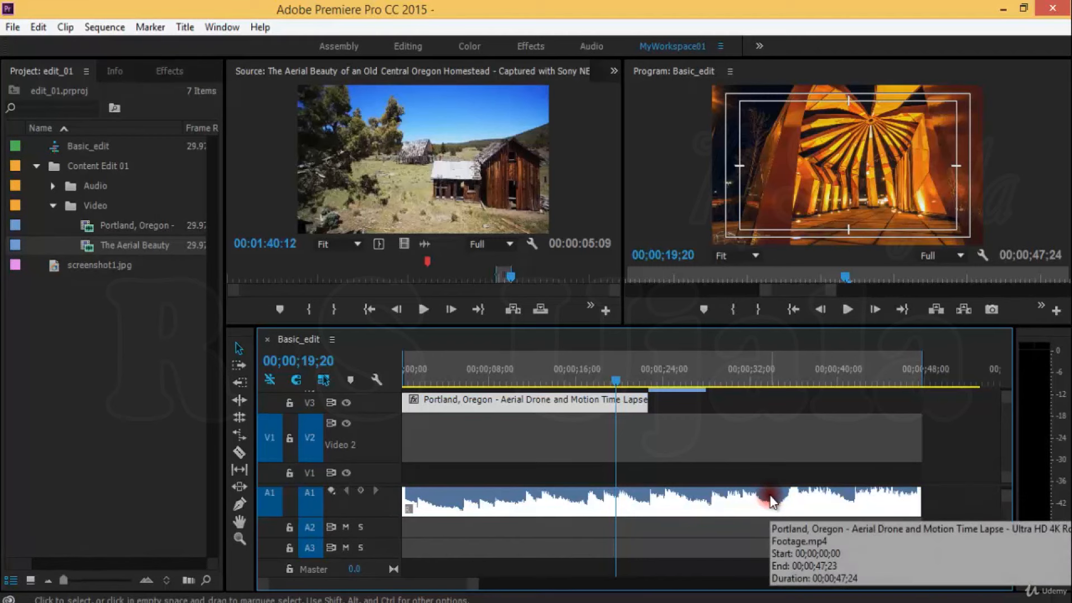
pyautogui.click(51, 188)
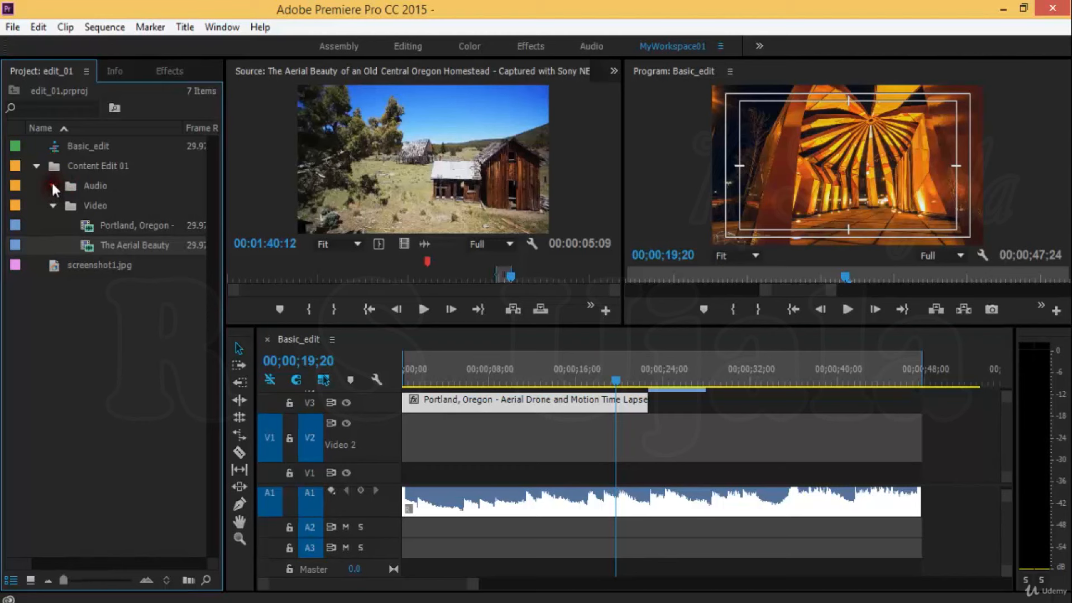
pyautogui.click(108, 187)
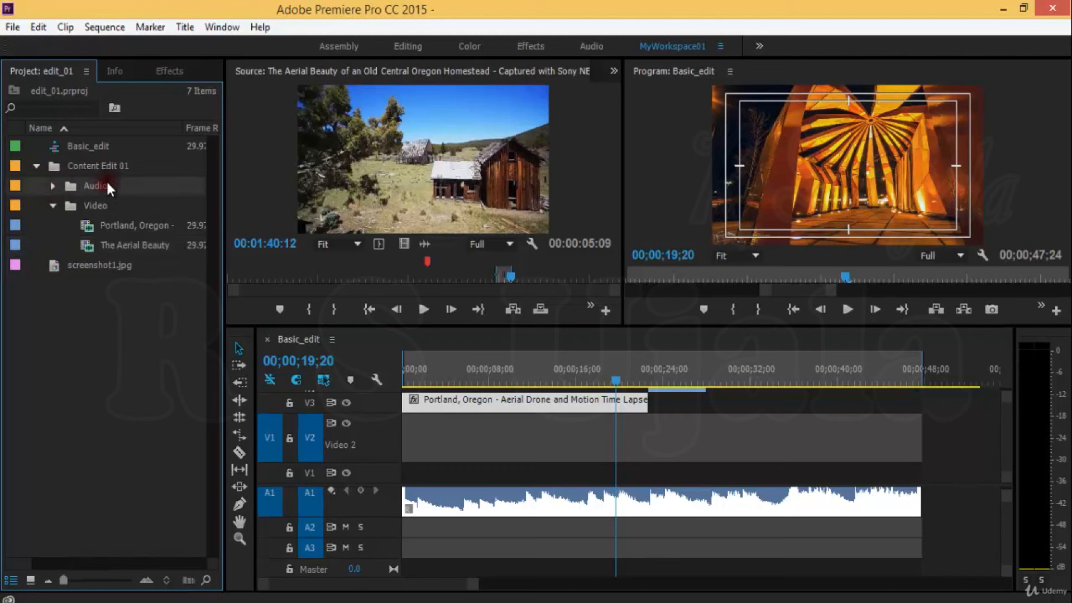
pyautogui.click(52, 185)
pyautogui.hotkey('ctrl', 's')
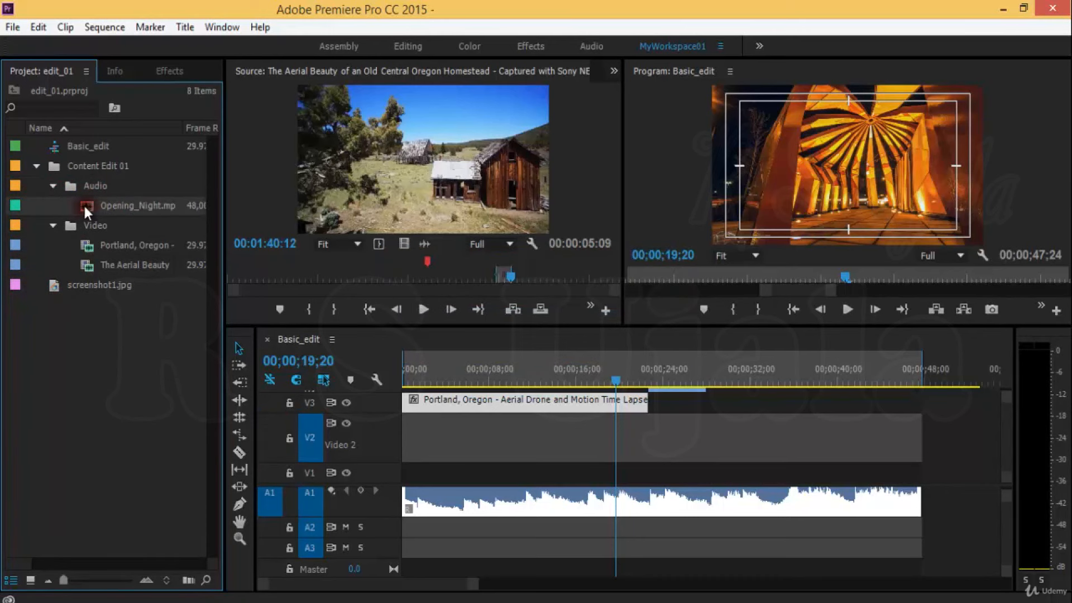
pyautogui.moveTo(85, 207); pyautogui.dragTo(656, 529)
# Play the sequence across the start of the Opening_Night clip and increase the A2 track's height
pyautogui.press('space')
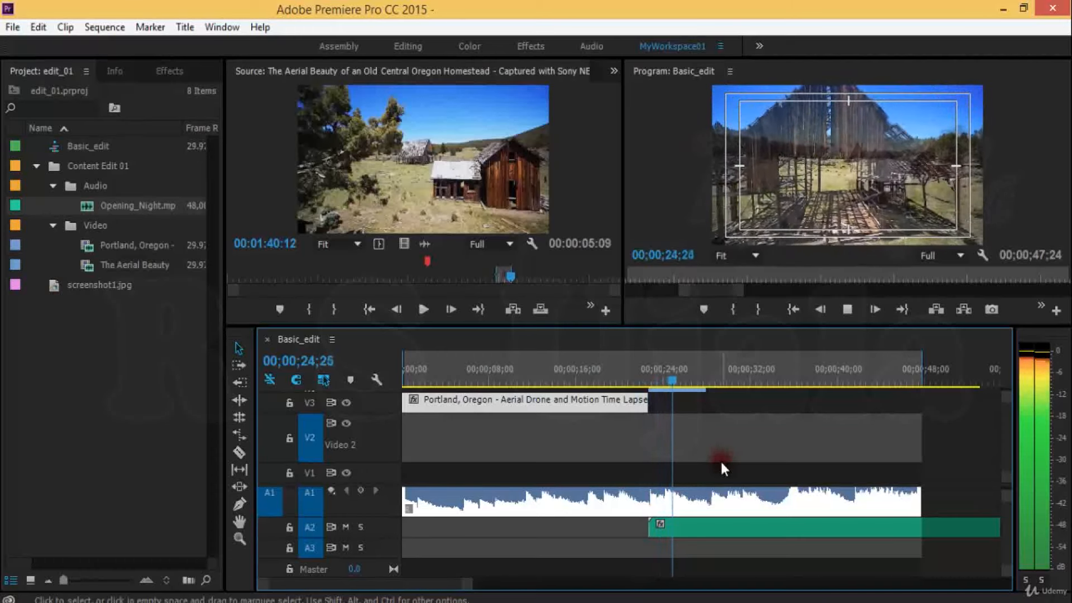
pyautogui.press('space')
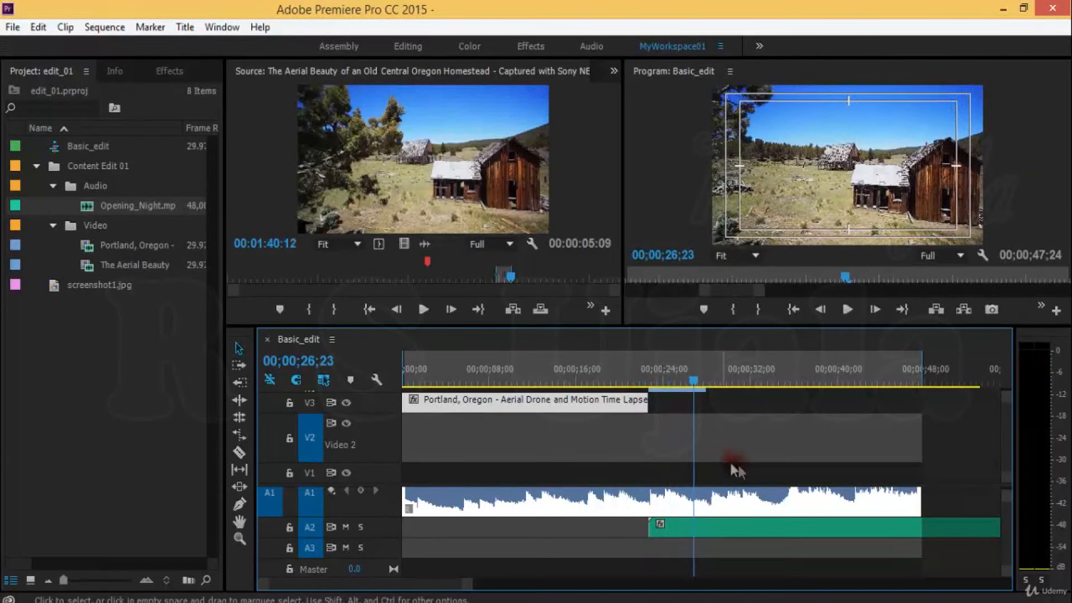
pyautogui.moveTo(313, 537); pyautogui.dragTo(314, 549)
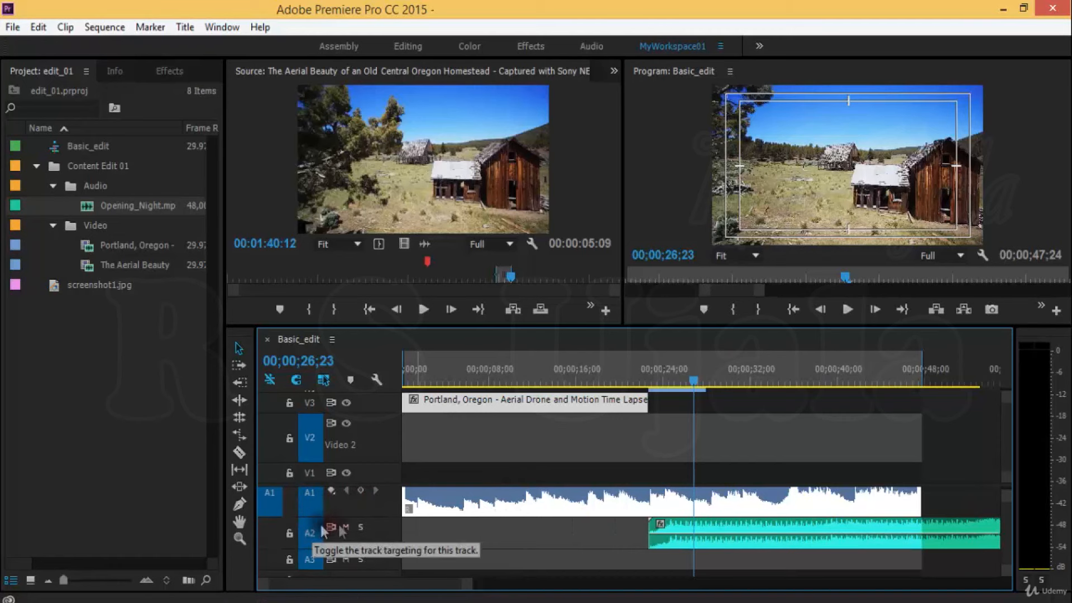
# Unlink the Portland clip's video and audio, and trim the A1 audio to end with the V3 video clip
pyautogui.rightClick(893, 504)
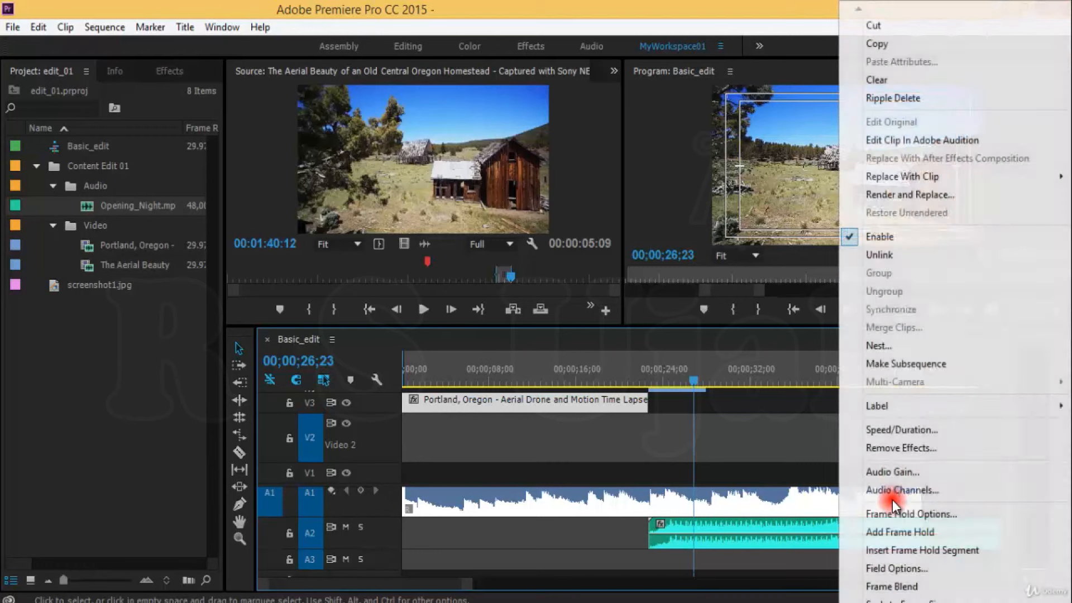
pyautogui.click(880, 254)
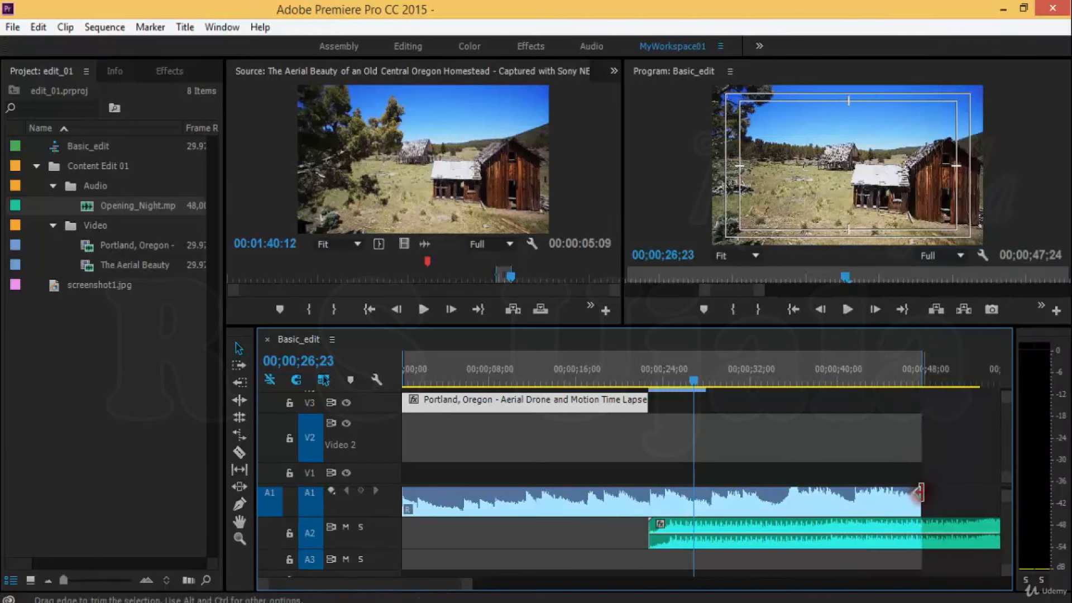
pyautogui.moveTo(908, 492); pyautogui.dragTo(650, 505)
# Play the sequence from about 00;00;18;20 across the change from the A1 audio to the Opening_Night music
pyautogui.moveTo(648, 366); pyautogui.dragTo(630, 366)
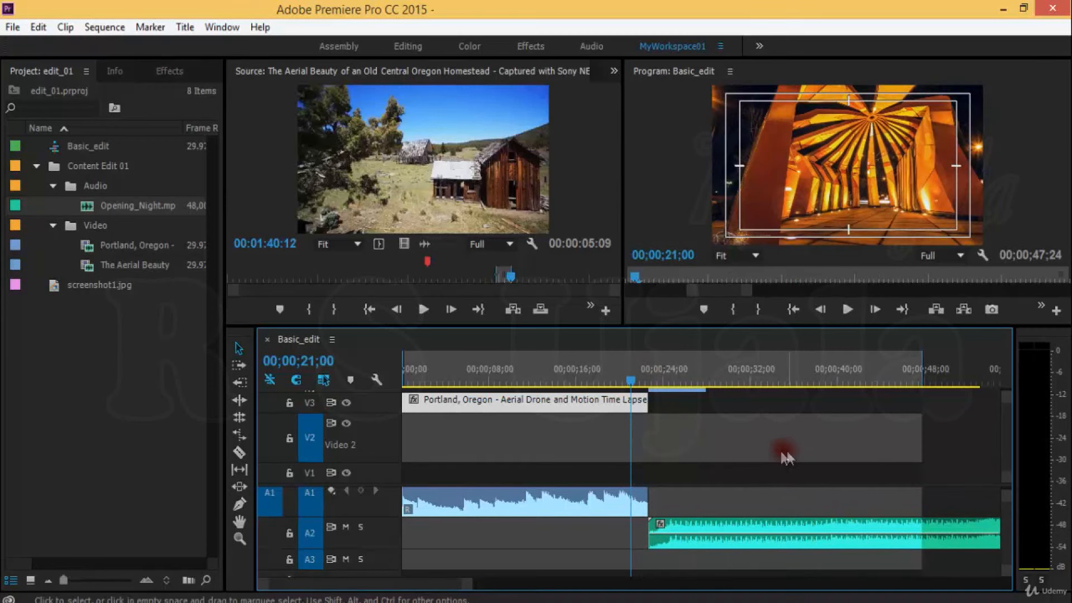
pyautogui.moveTo(580, 367); pyautogui.dragTo(609, 381)
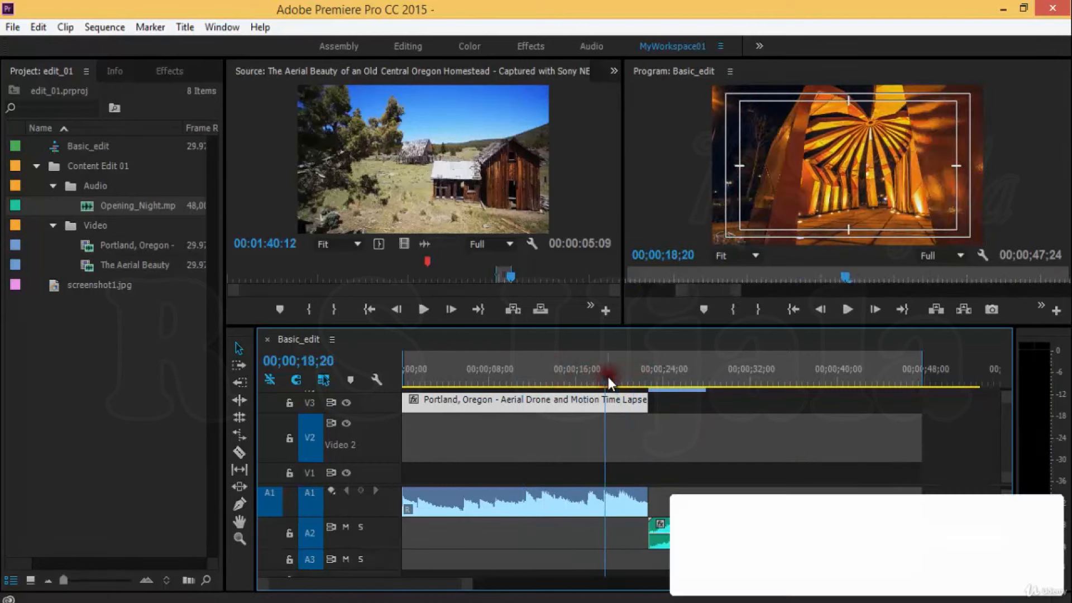
pyautogui.press('space')
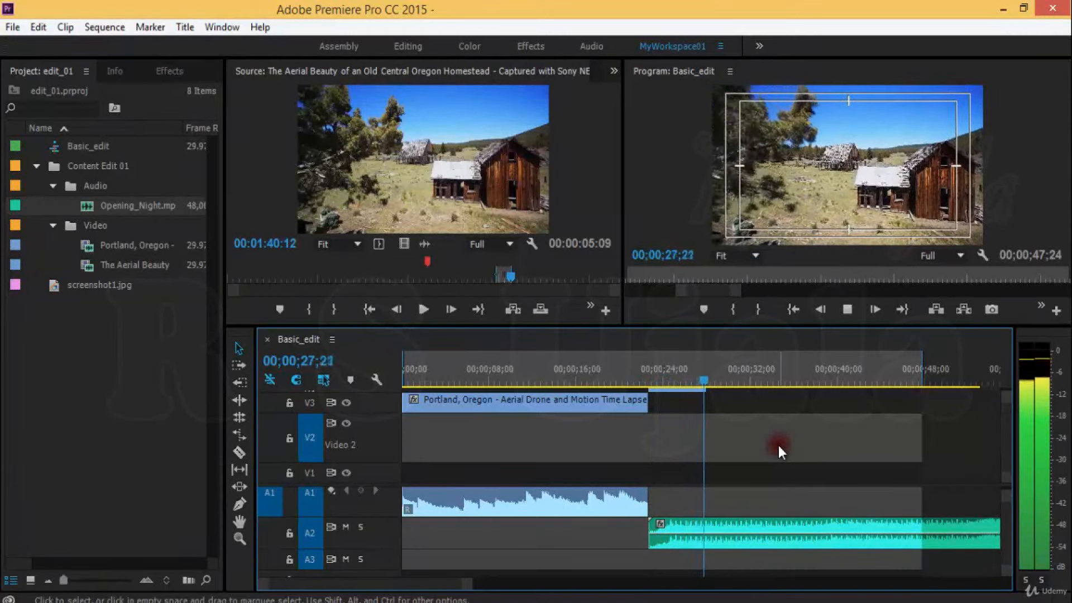
pyautogui.press('space')
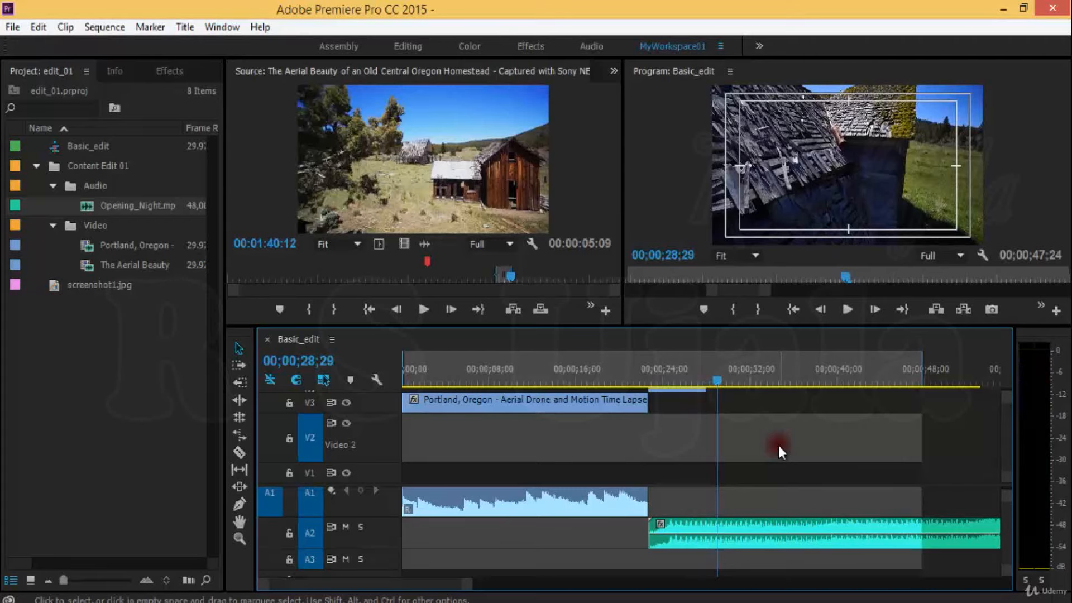
pyautogui.press('space')
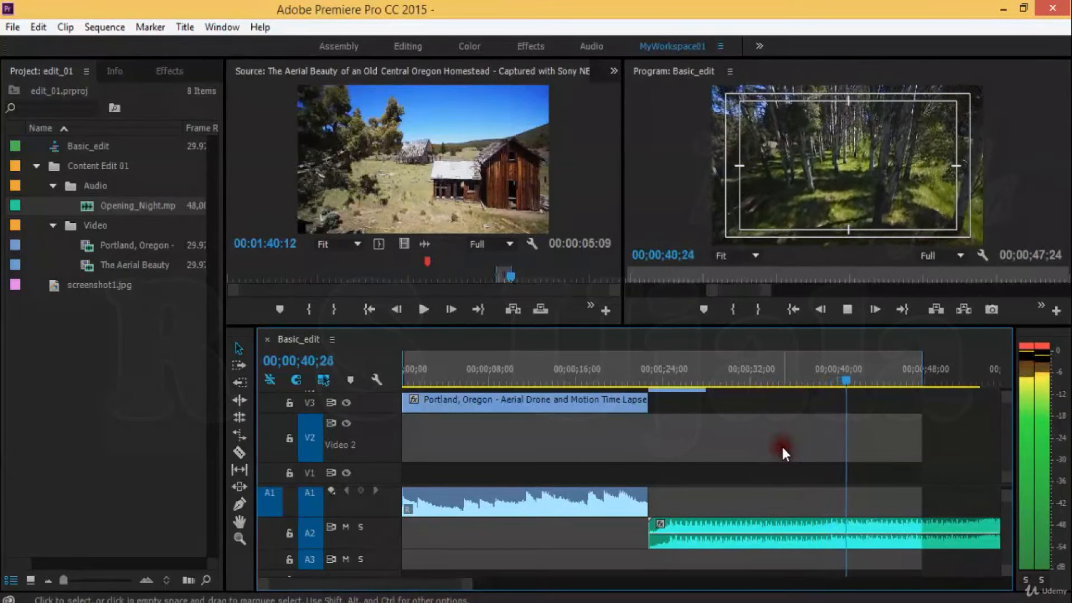
pyautogui.press('space')
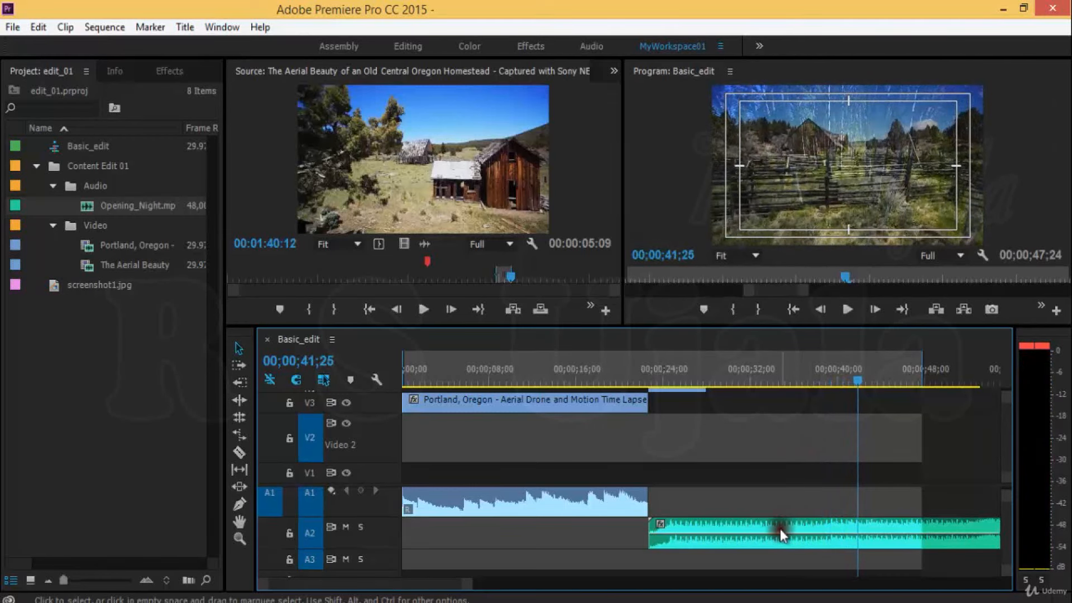
# Move the Opening_Night clip on track A2 to the start of the sequence
pyautogui.moveTo(781, 527); pyautogui.dragTo(535, 545)
pyautogui.moveTo(1005, 520); pyautogui.dragTo(968, 518)
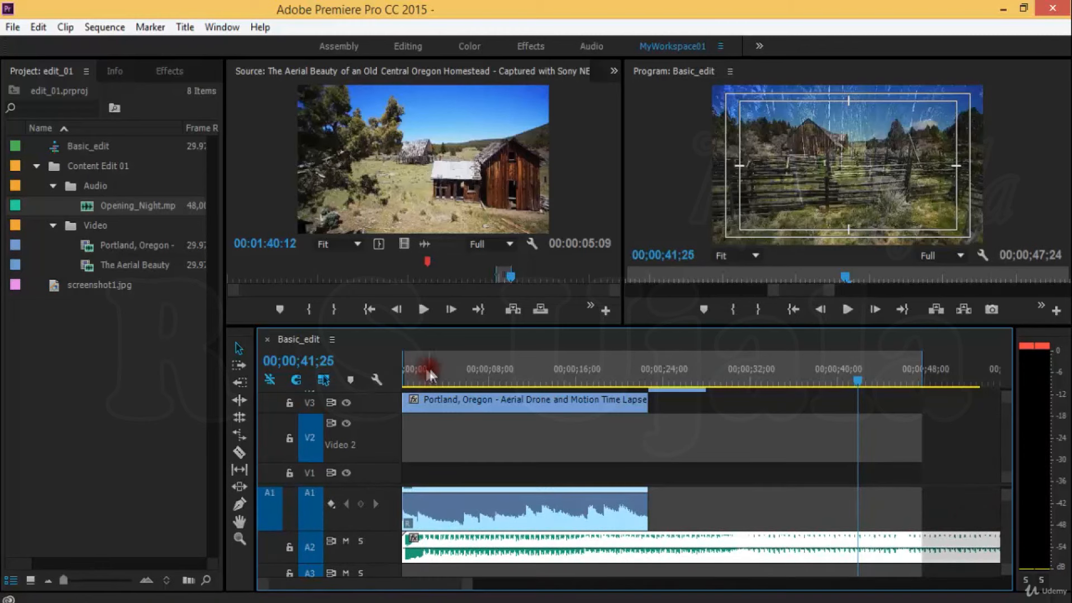
# Play the sequence from the start to about 00;00;03;06 to hear the A1 and A2 audio together
pyautogui.moveTo(429, 374); pyautogui.dragTo(402, 374)
pyautogui.press('=')
pyautogui.press('=')
pyautogui.press('space')
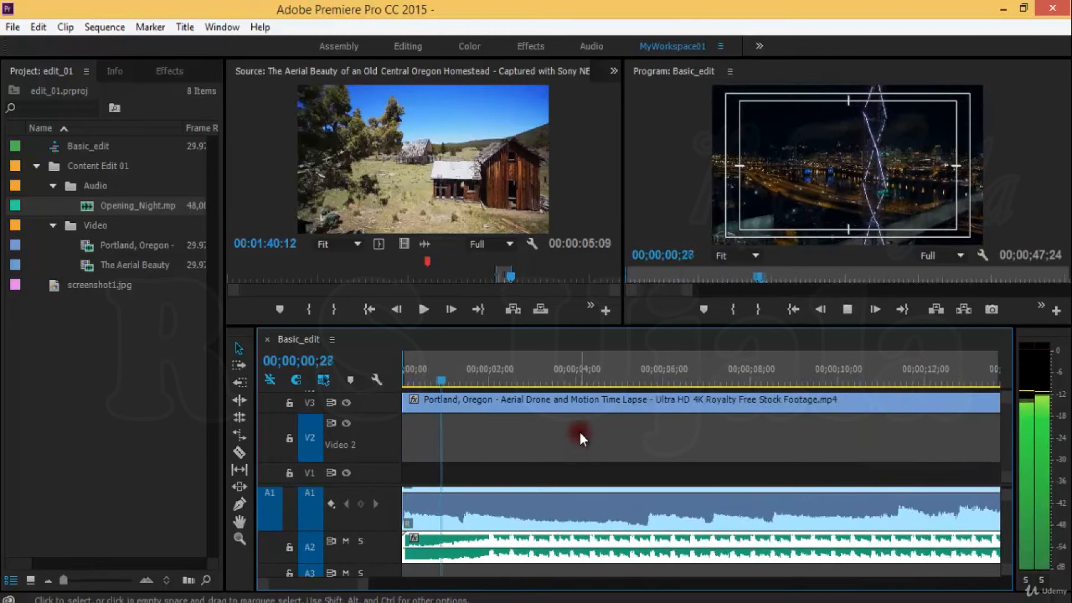
pyautogui.press('-')
pyautogui.press('-')
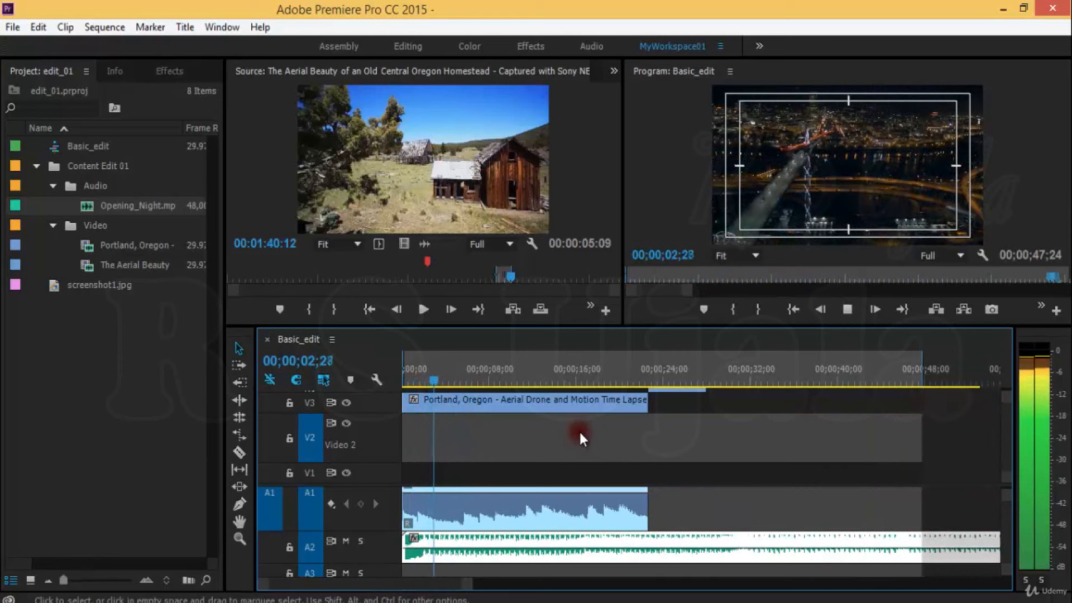
pyautogui.press('space')
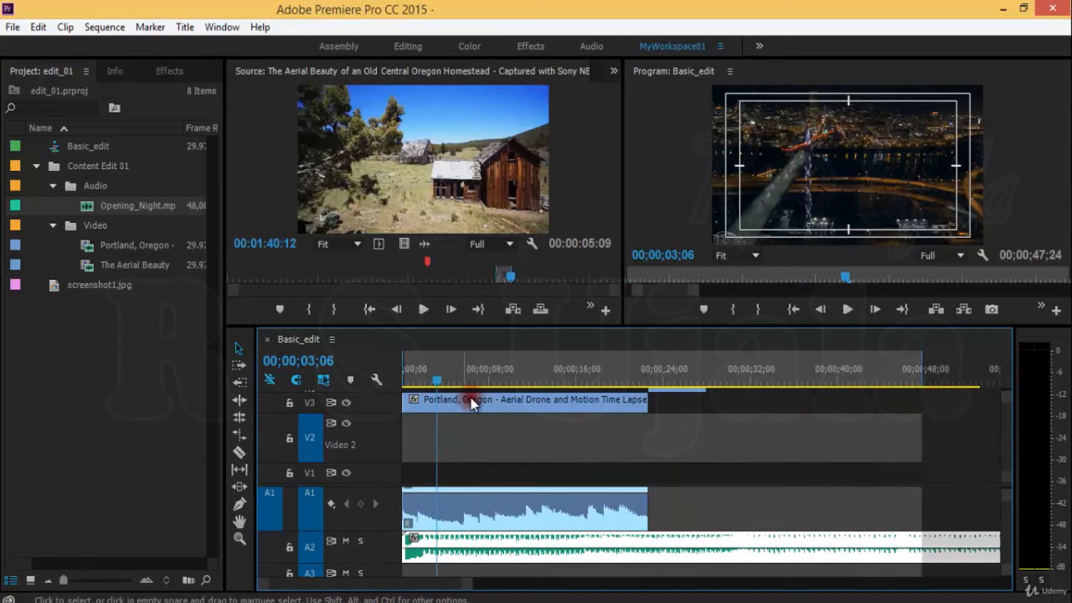
# Mute and unmute track A1 while playing the sequence to compare the sound with and without the Portland audio
pyautogui.click(709, 515)
pyautogui.click(725, 536)
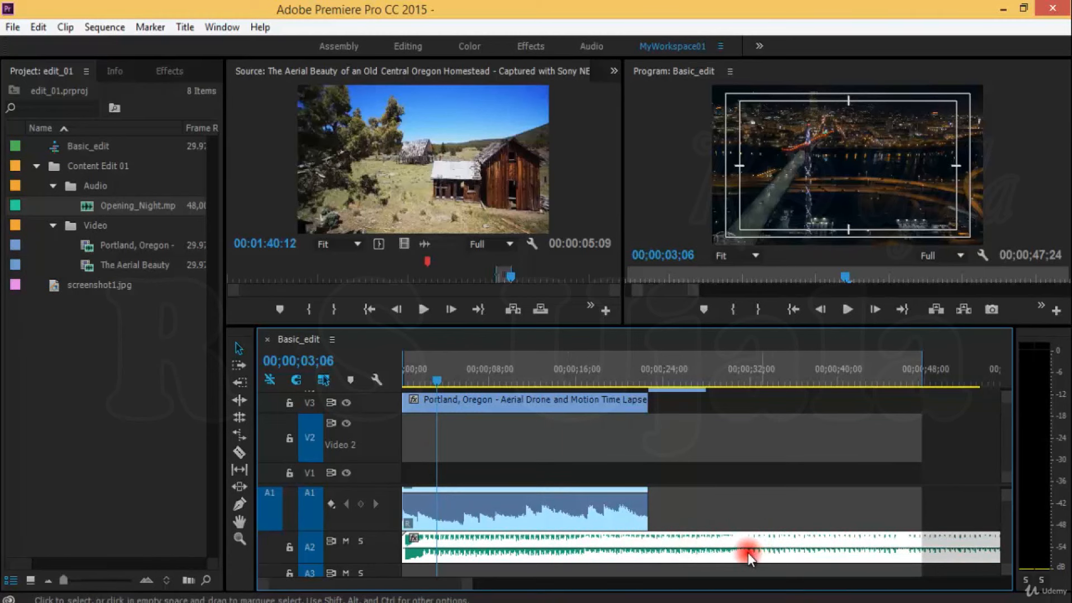
pyautogui.scroll(1, 1006, 524)
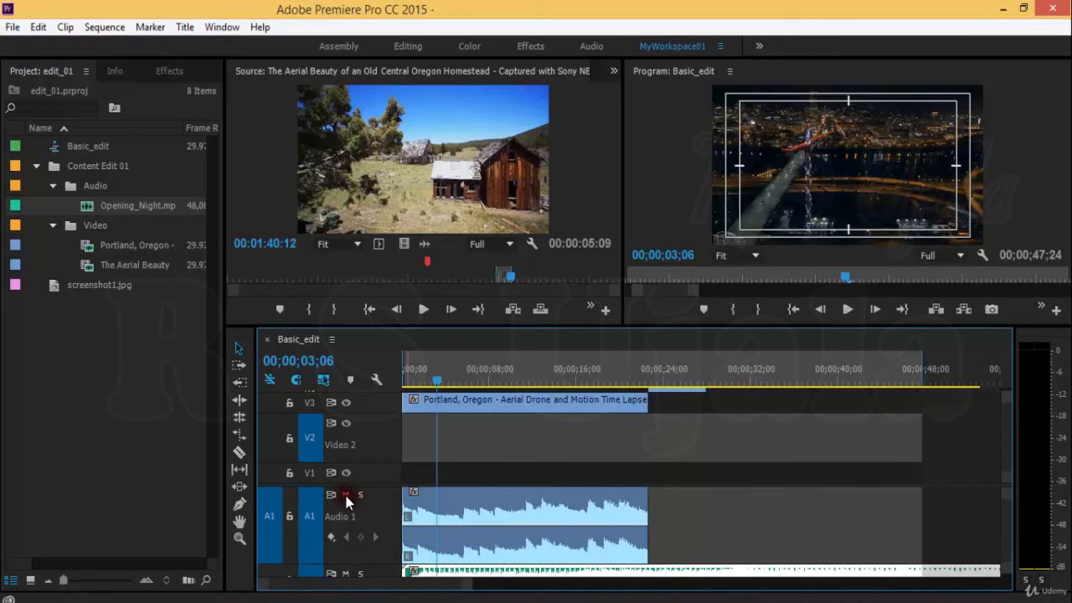
pyautogui.press('space')
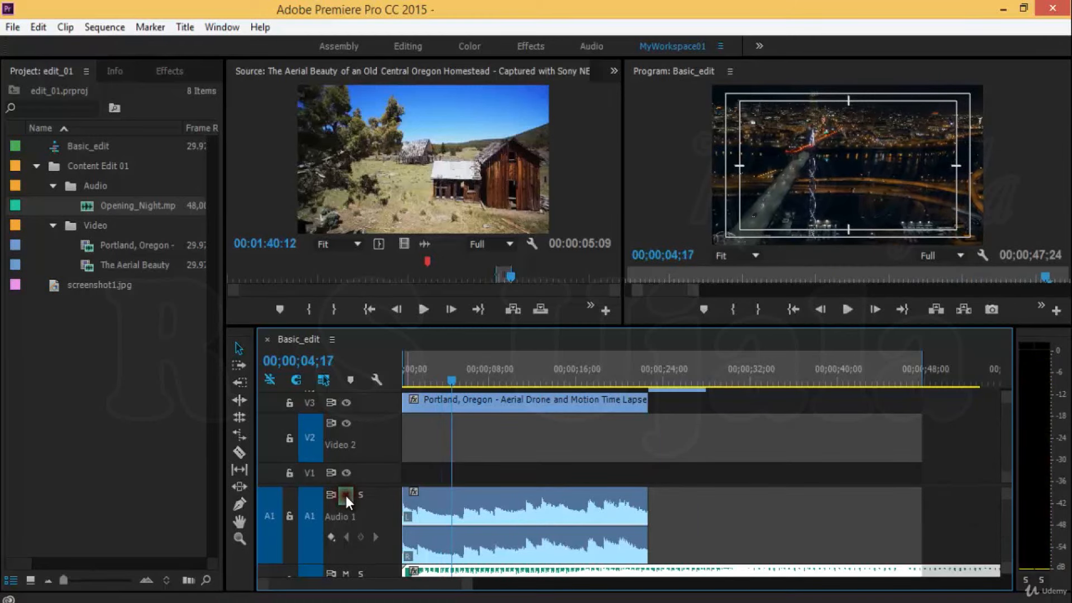
pyautogui.press('space')
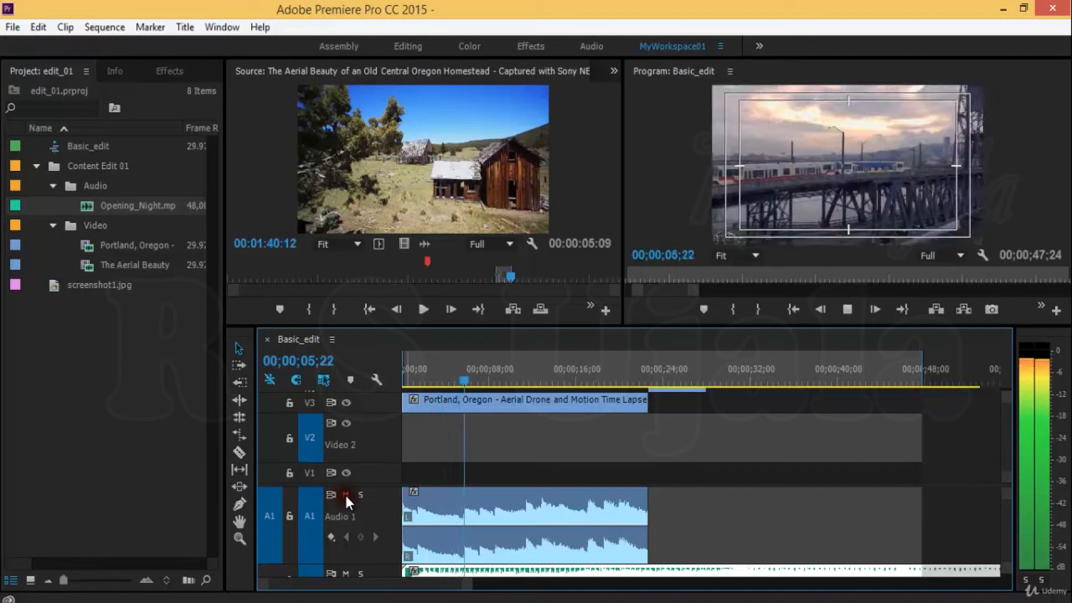
pyautogui.press('-')
pyautogui.click(346, 495)
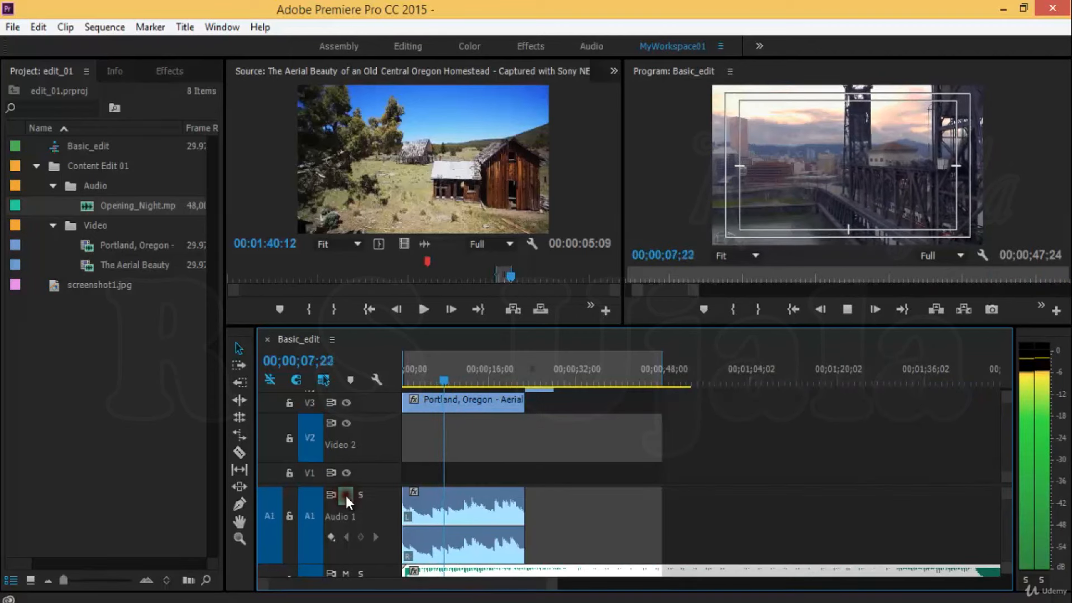
pyautogui.press('space')
pyautogui.scroll(-3, 1005, 527)
pyautogui.scroll(3, 1004, 527)
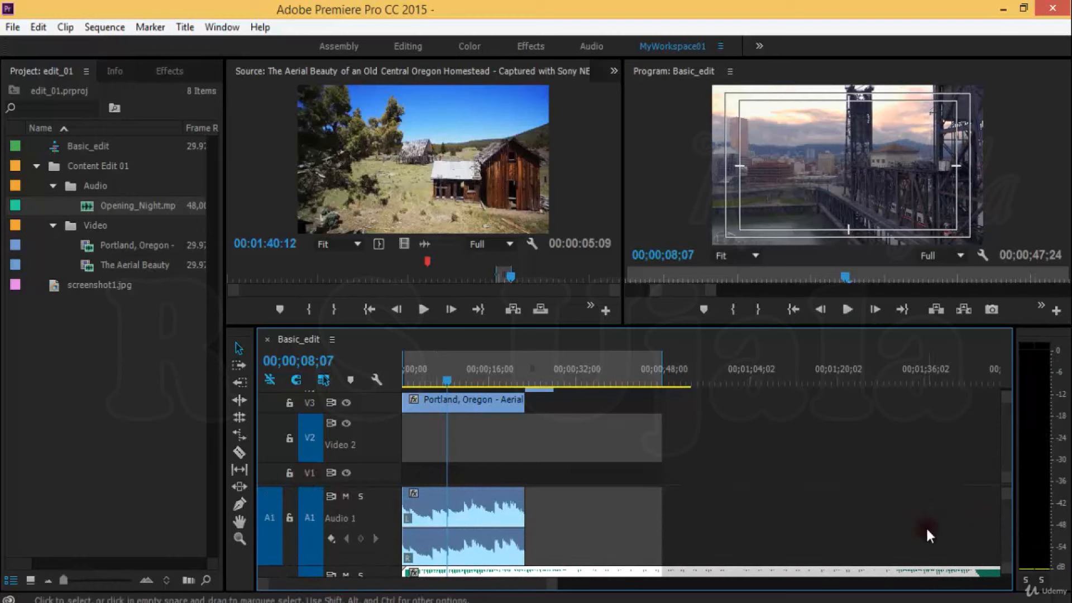
# Solo track A2 and play the beginning of the sequence with only the Opening_Night music
pyautogui.scroll(-2, 1006, 510)
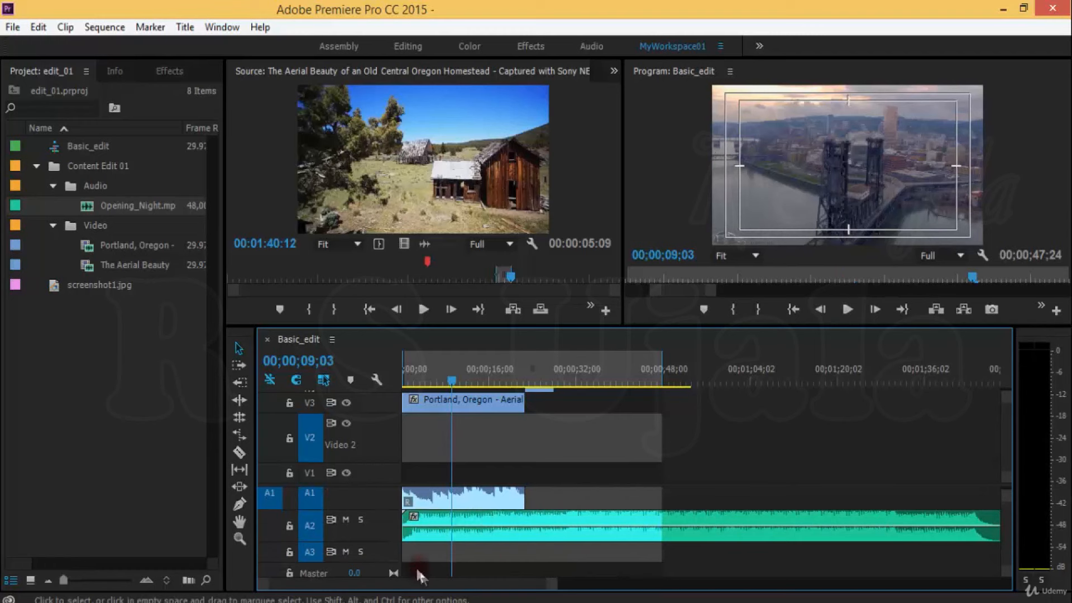
pyautogui.click(361, 521)
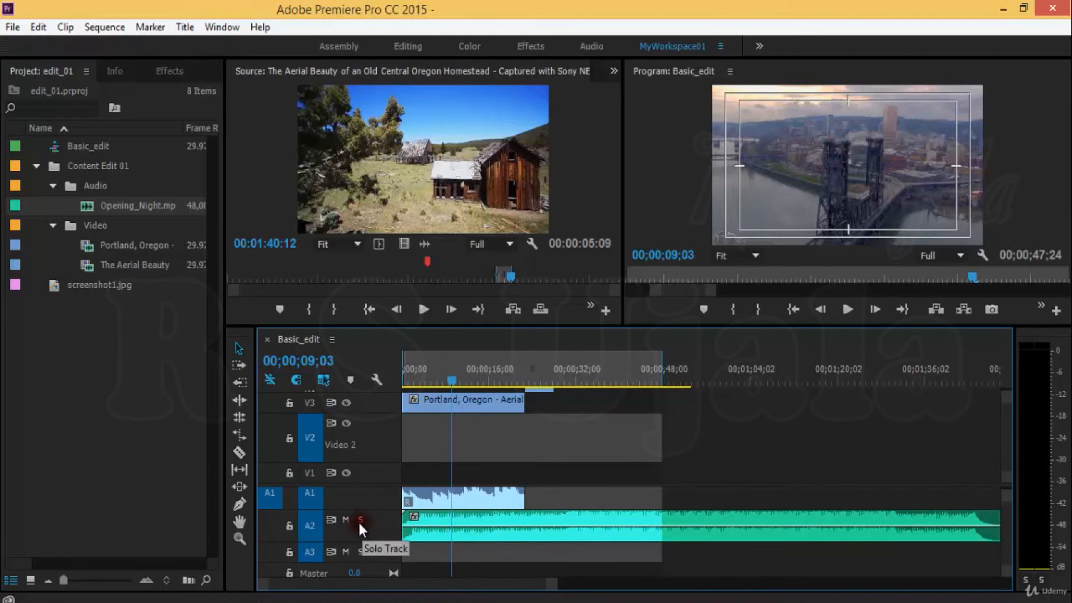
pyautogui.click(360, 520)
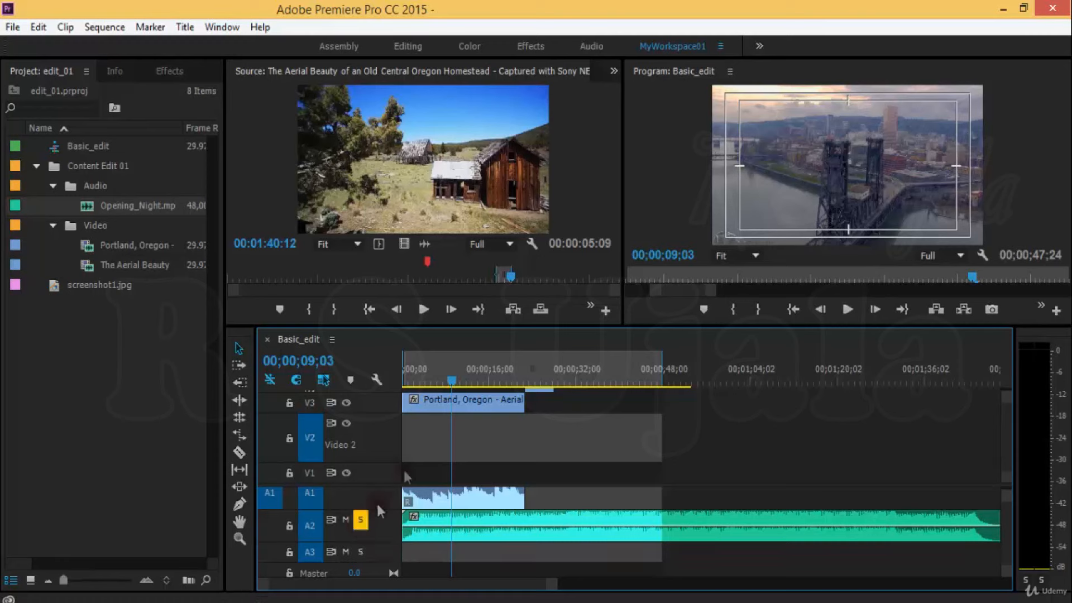
pyautogui.moveTo(453, 377); pyautogui.dragTo(249, 406)
pyautogui.press('=')
pyautogui.press('=')
pyautogui.press('space')
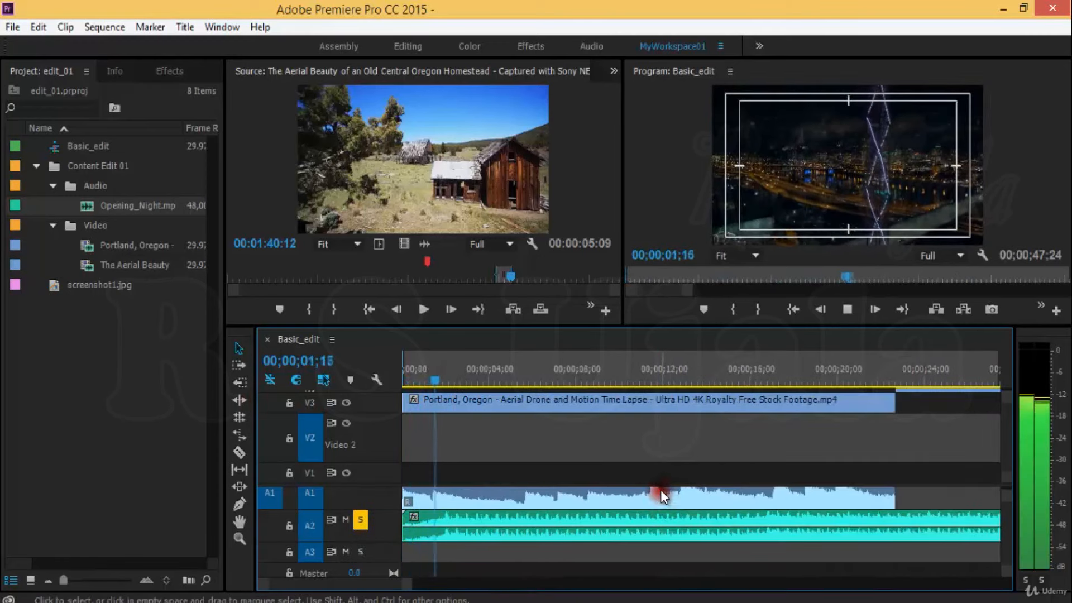
pyautogui.press('space')
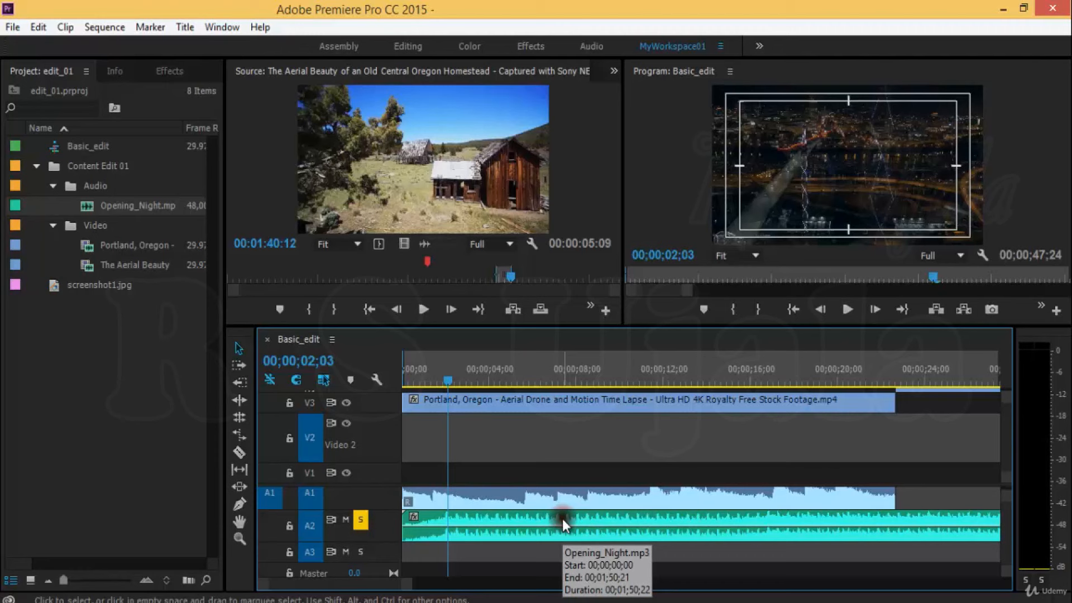
# Continue playback to about 00;00;10;12 with track A2 soloed
pyautogui.press('space')
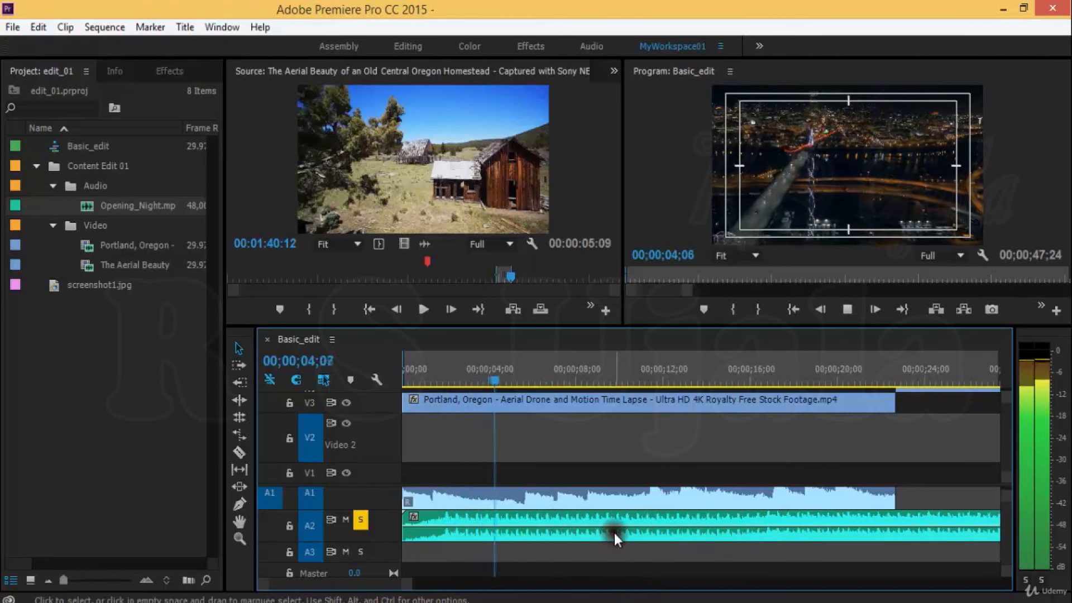
pyautogui.press('-')
pyautogui.press('-')
pyautogui.press('=')
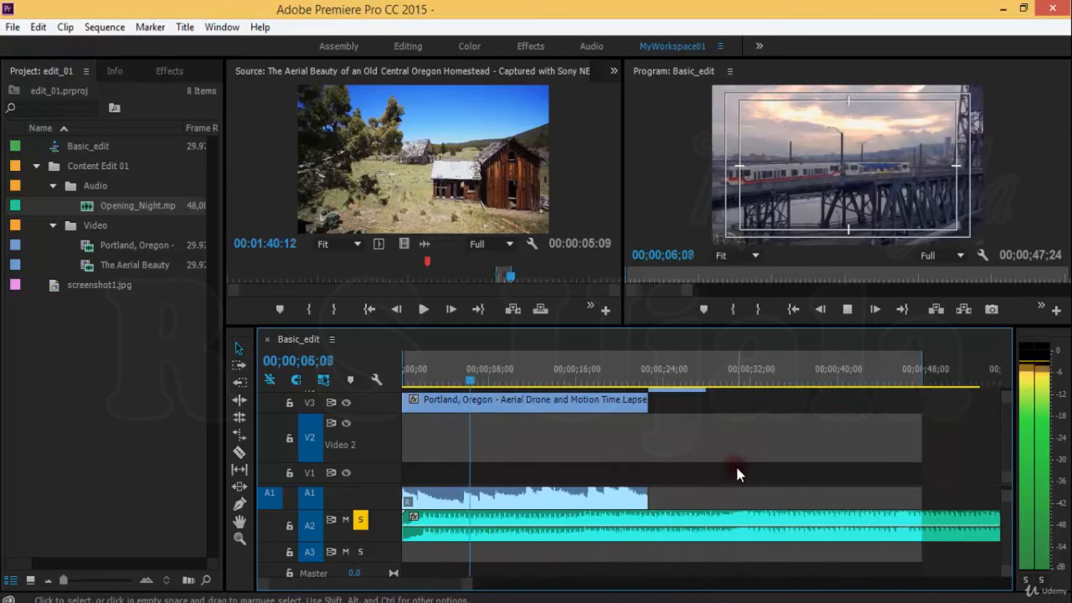
pyautogui.press('-')
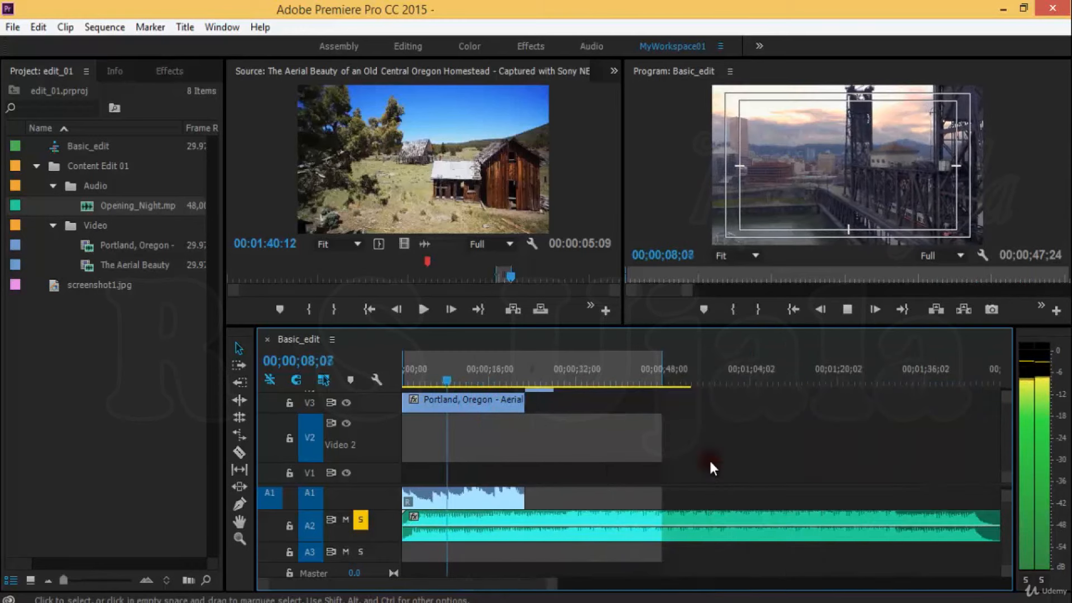
pyautogui.press('=')
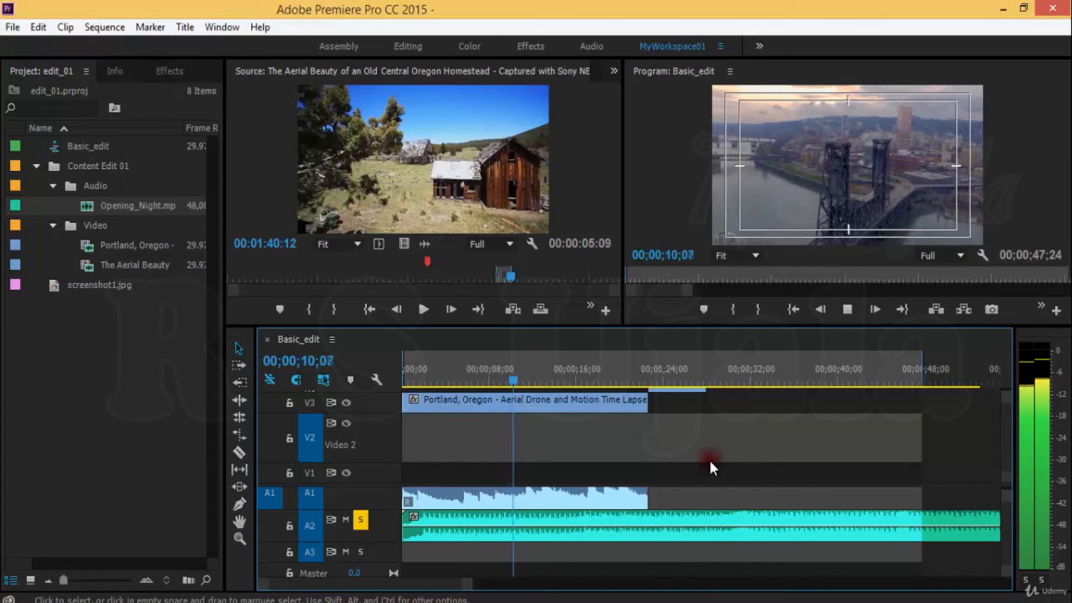
pyautogui.press('space')
# Turn off solo on track A2 and solo it again during playback from about 00;00;10;12 to compare the audio mix
pyautogui.click(598, 497)
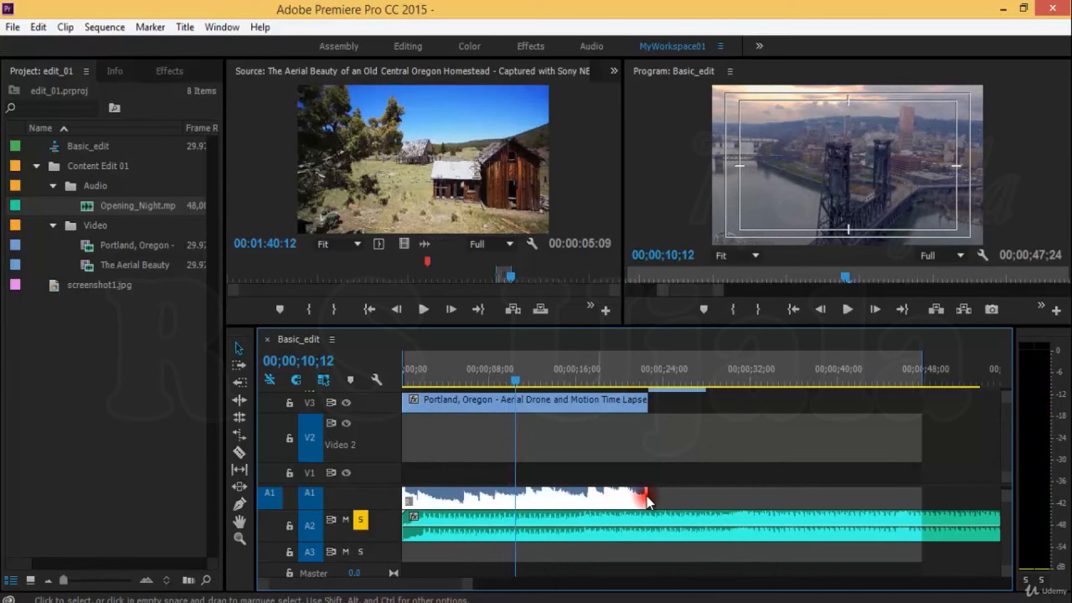
pyautogui.moveTo(1009, 524); pyautogui.dragTo(1007, 516)
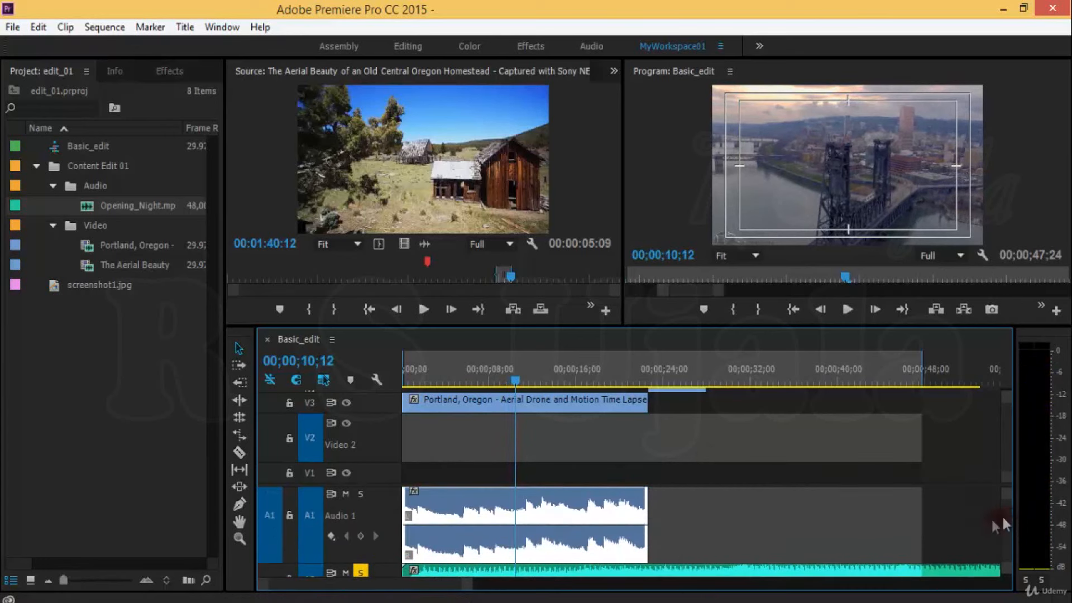
pyautogui.press('space')
pyautogui.press('space')
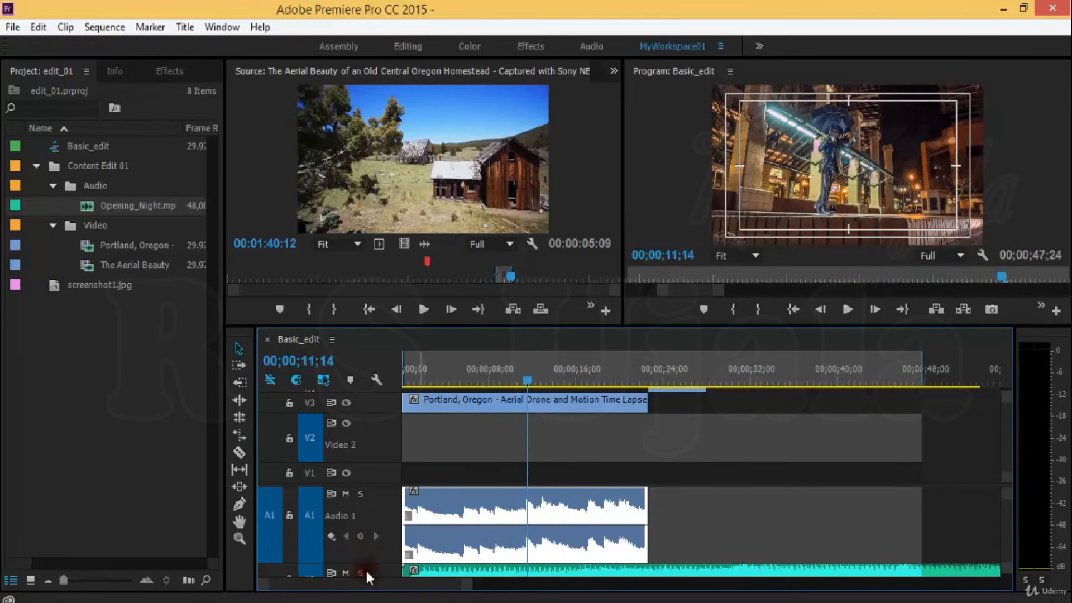
pyautogui.press('space')
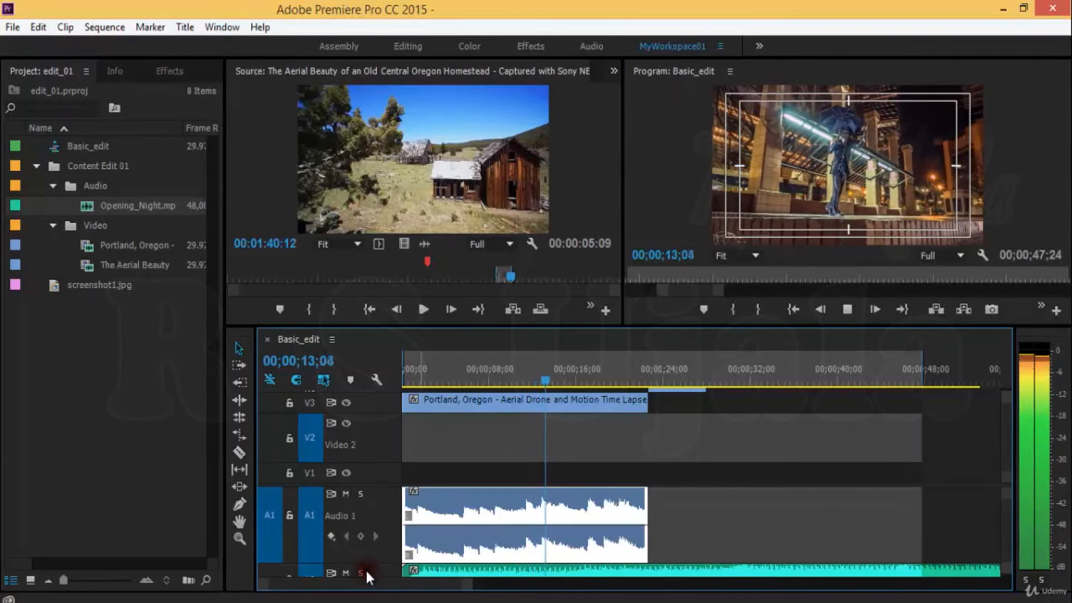
pyautogui.press('space')
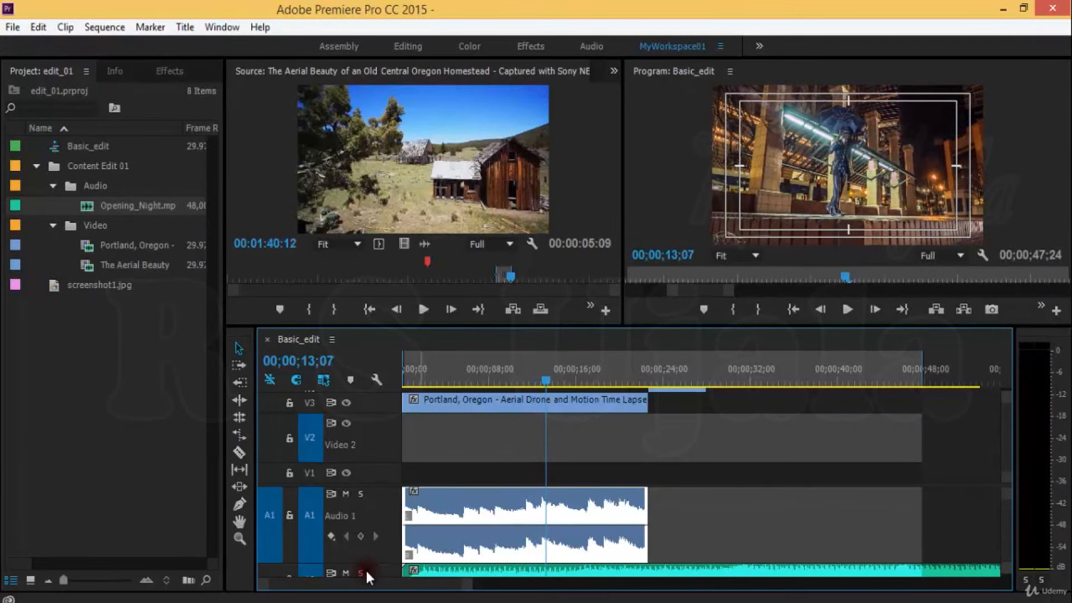
pyautogui.press('space')
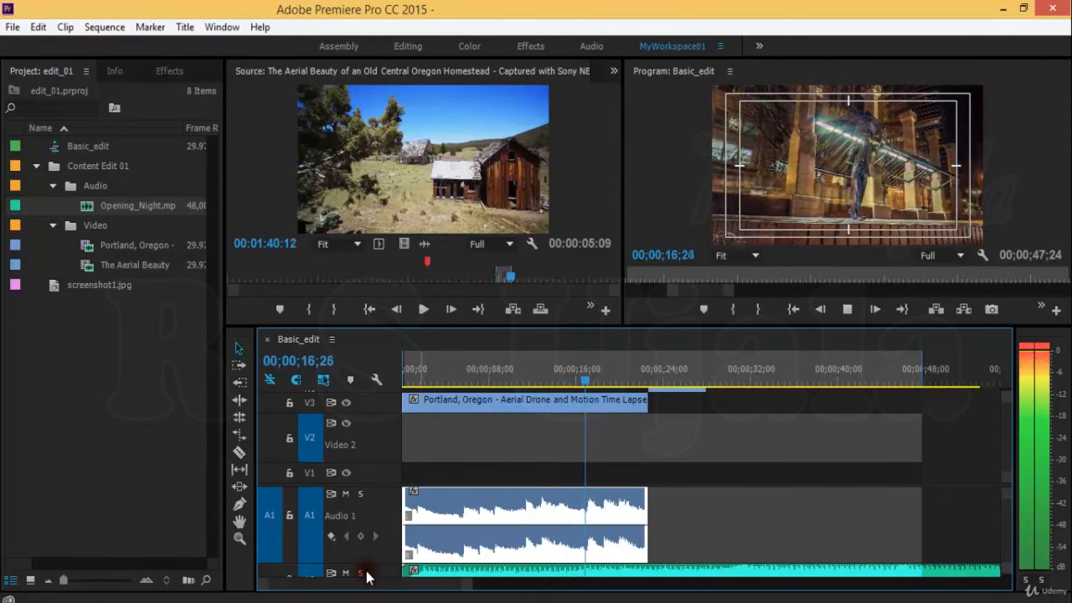
pyautogui.press('space')
pyautogui.press('space')
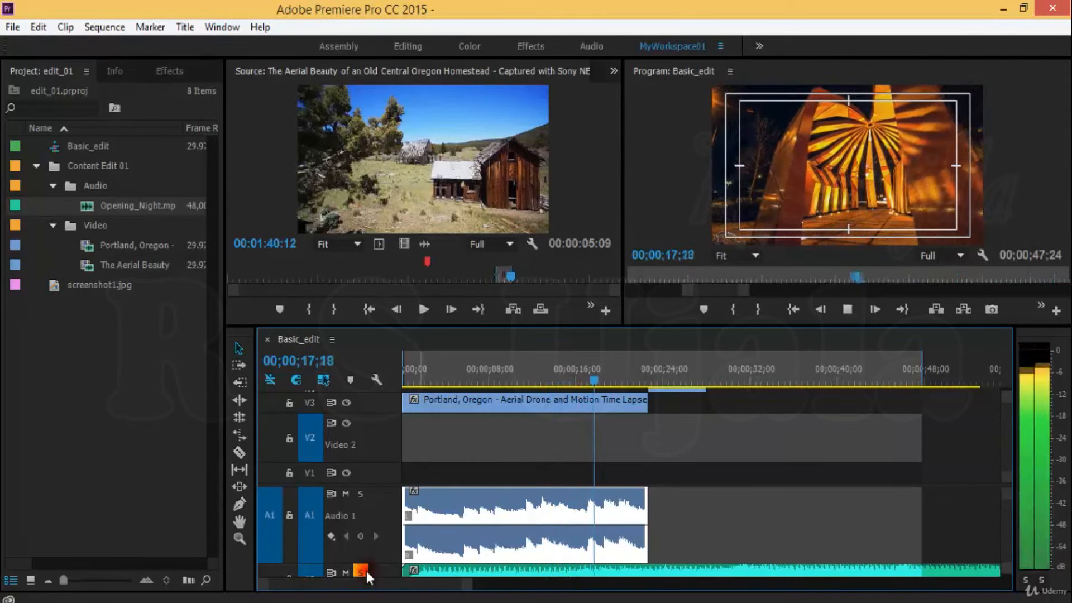
pyautogui.press('space')
pyautogui.press('space')
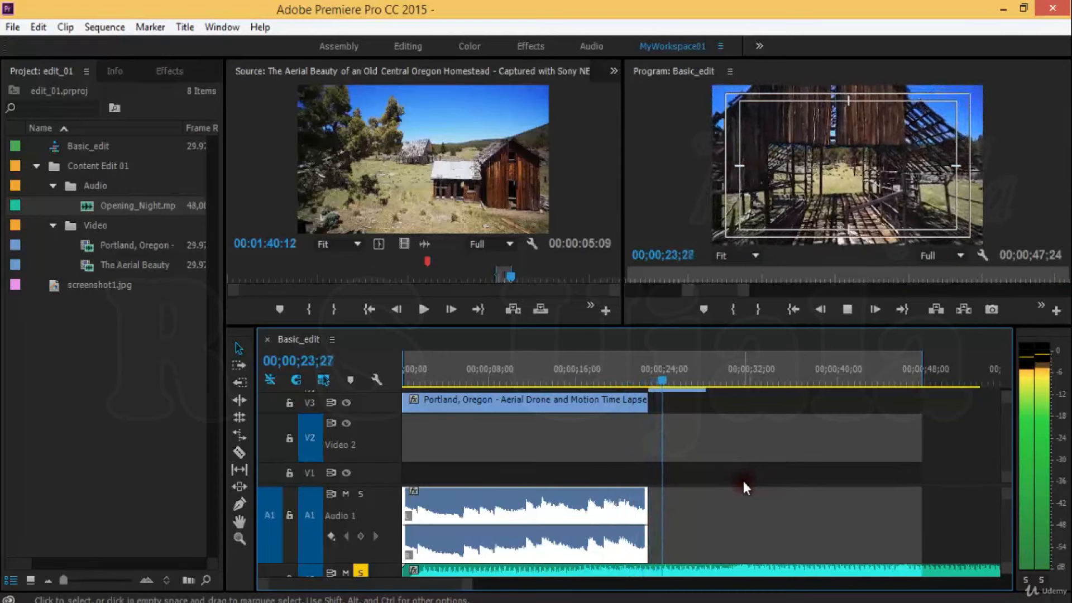
# Replay the sequence across the end of the V3 Portland clip to about 00;00;24;10, and turn off solo on track A2
pyautogui.press('space')
pyautogui.scroll(-2, 744, 482)
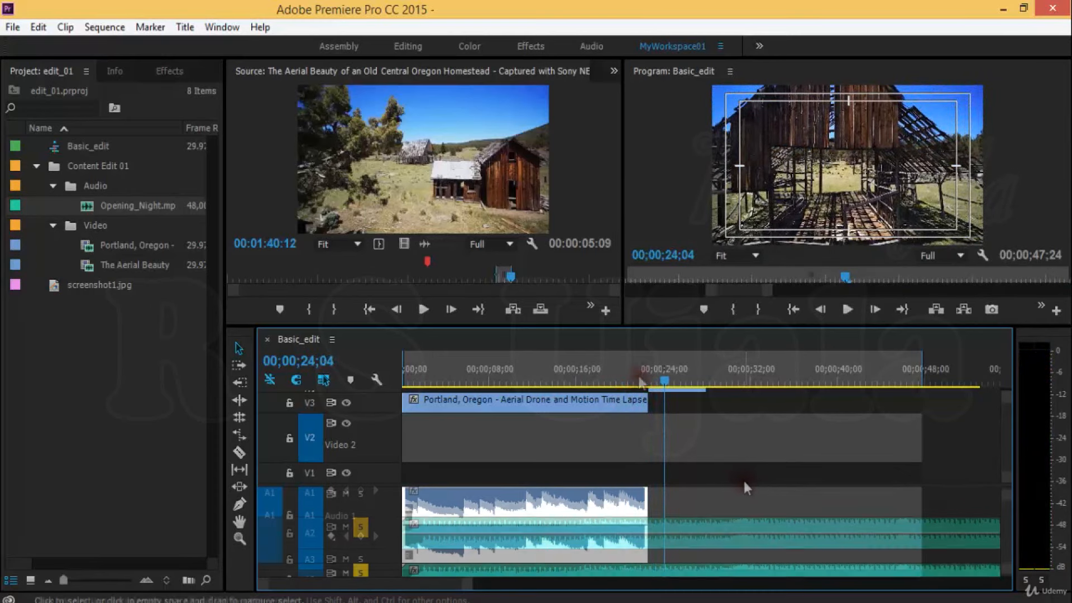
pyautogui.click(630, 367)
pyautogui.press('space')
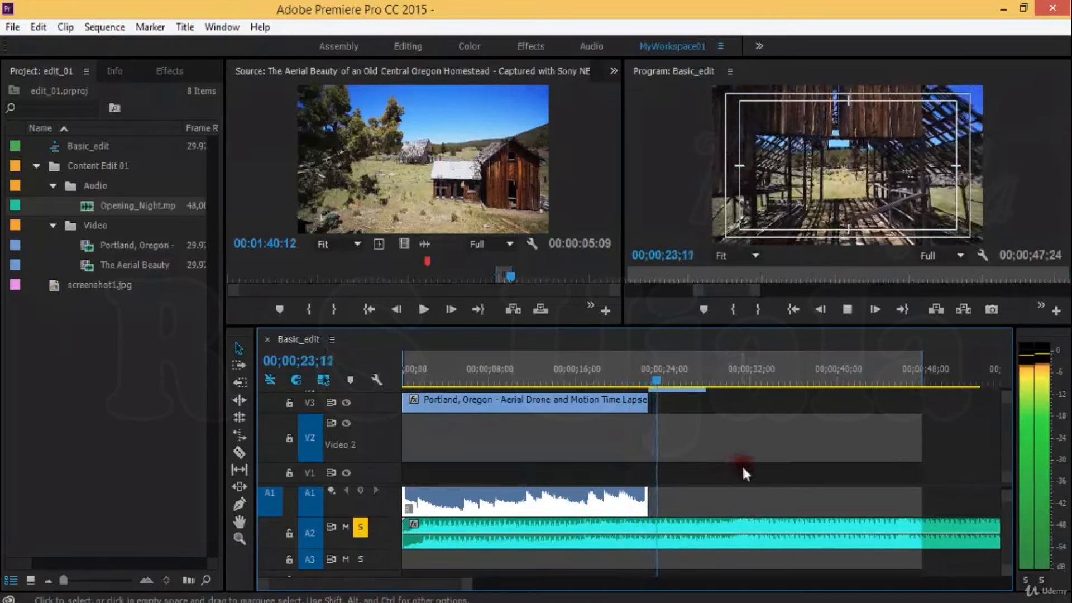
pyautogui.press('space')
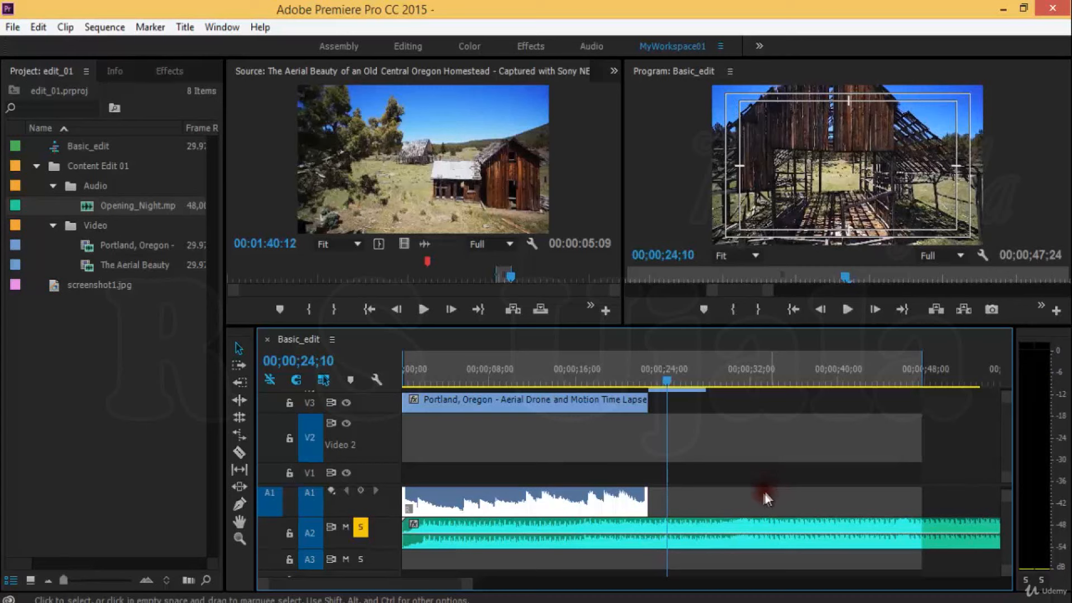
pyautogui.click(361, 528)
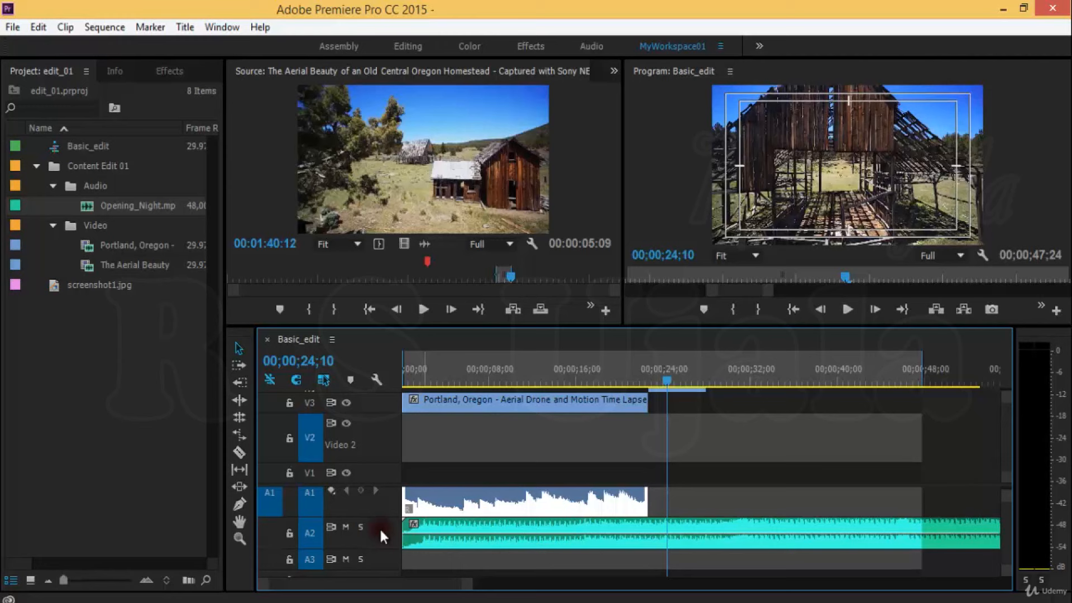
# Add an audio track from the A2 track header, and delete audio track A4
pyautogui.rightClick(380, 527)
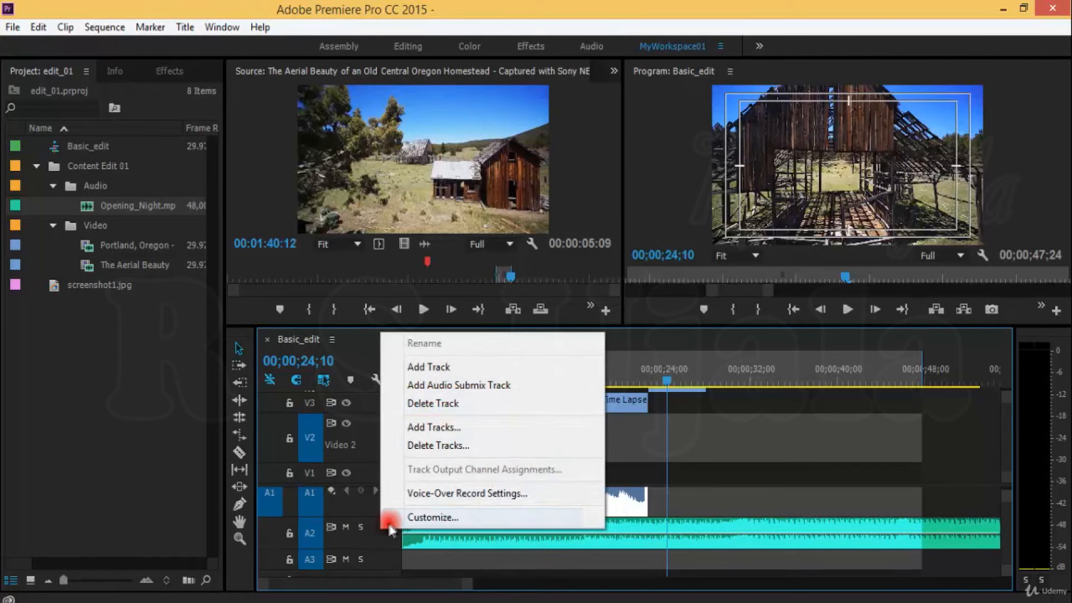
pyautogui.click(453, 365)
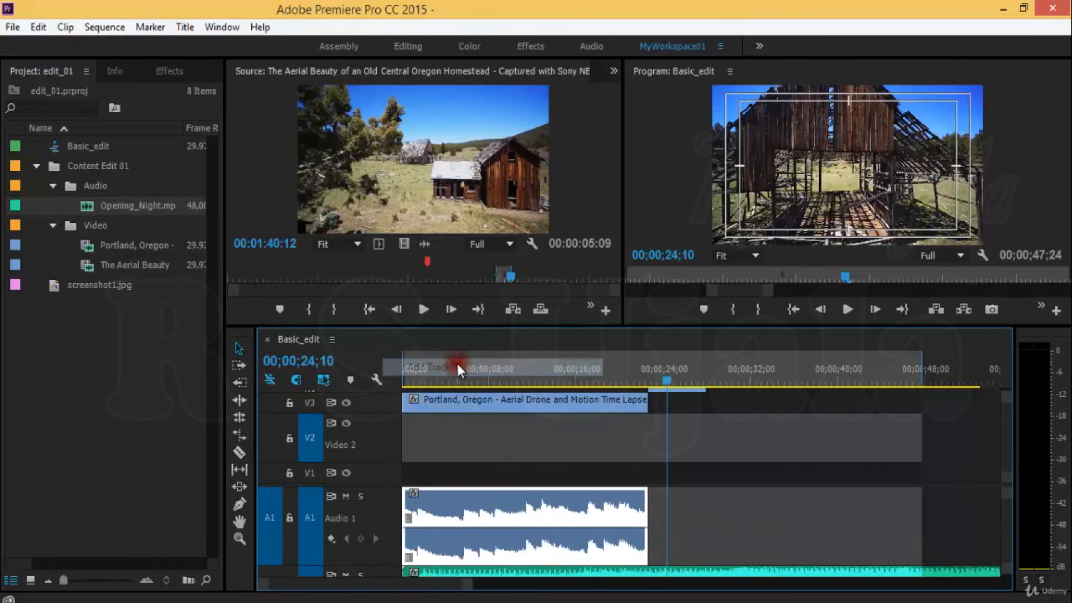
pyautogui.scroll(-3, 1006, 528)
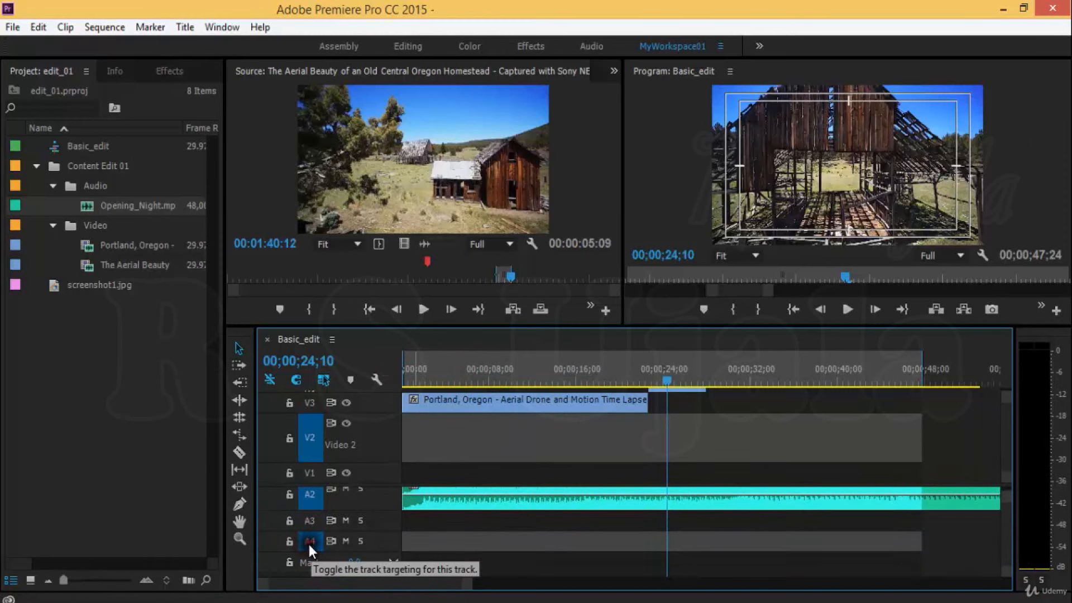
pyautogui.rightClick(381, 538)
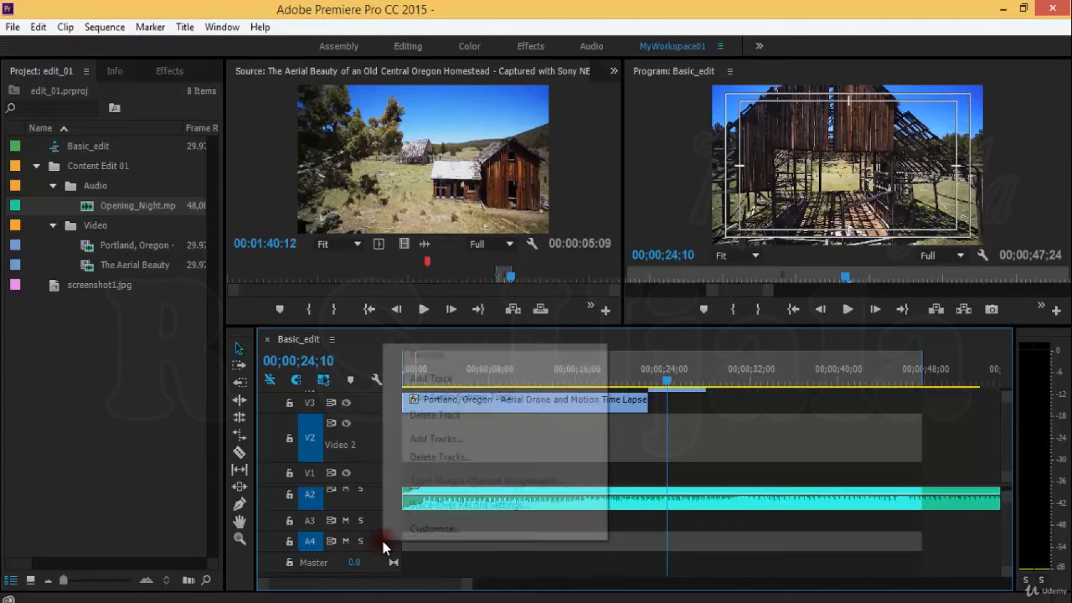
pyautogui.click(440, 414)
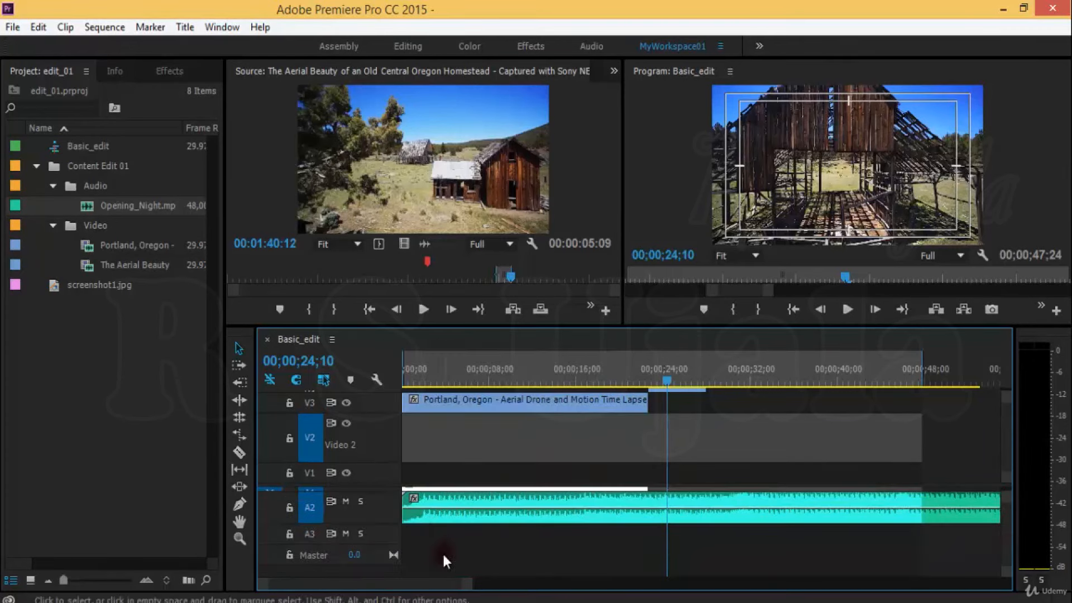
# Add three standard audio tracks after Audio 3 and no video tracks through the Add Tracks dialog
pyautogui.rightClick(380, 536)
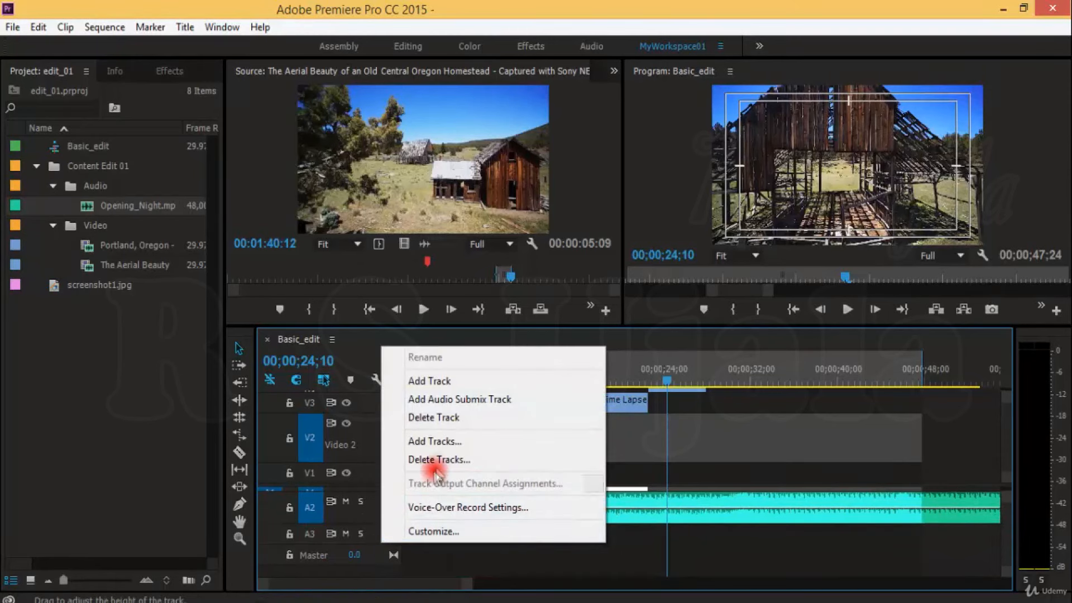
pyautogui.click(454, 440)
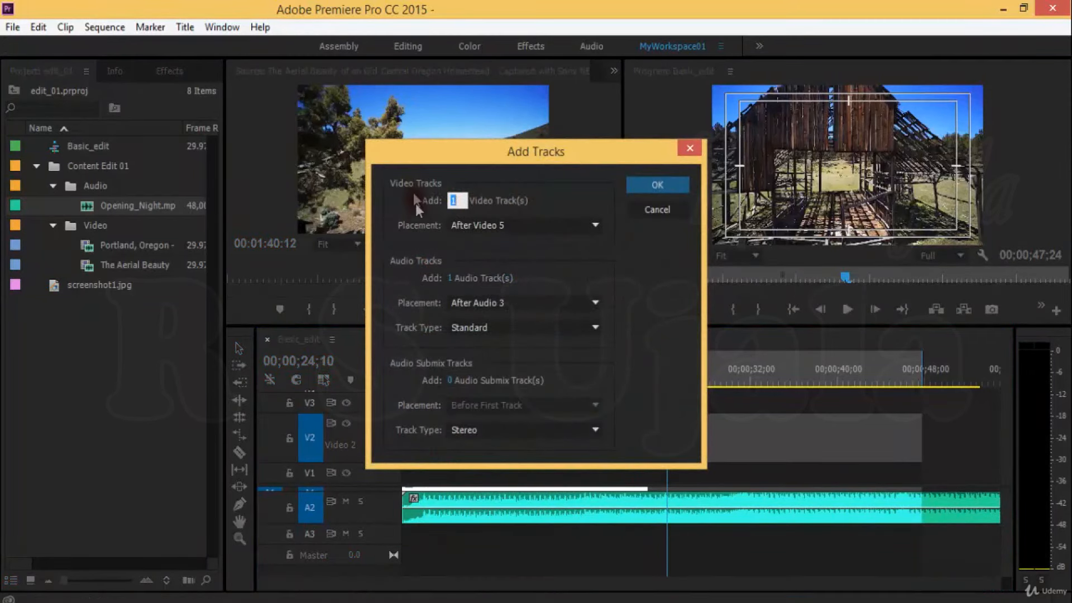
pyautogui.write('0')
pyautogui.click(450, 278)
pyautogui.write('3')
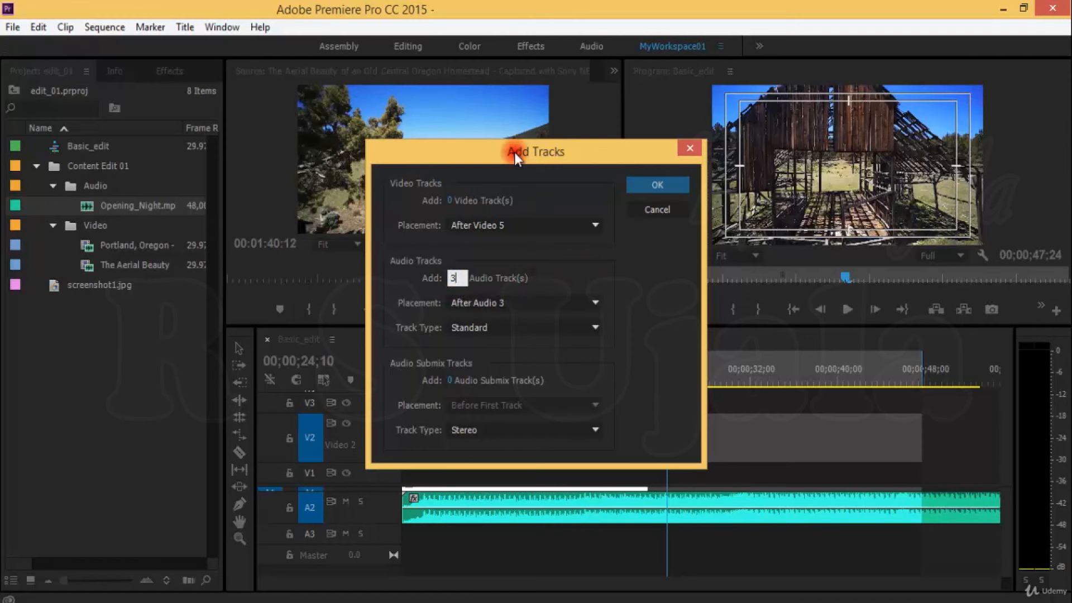
pyautogui.click(625, 293)
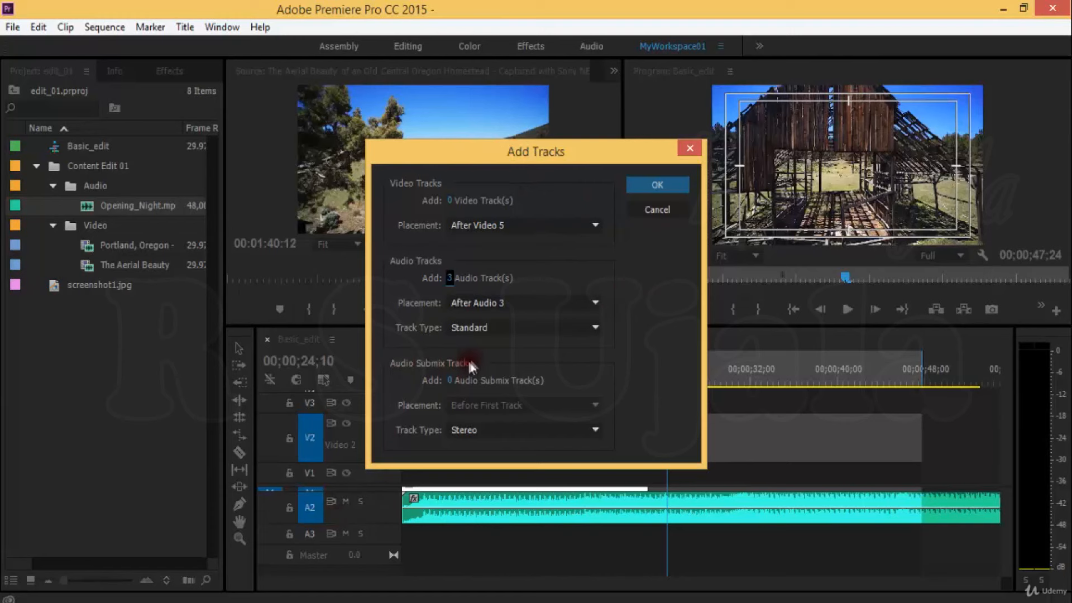
pyautogui.click(478, 329)
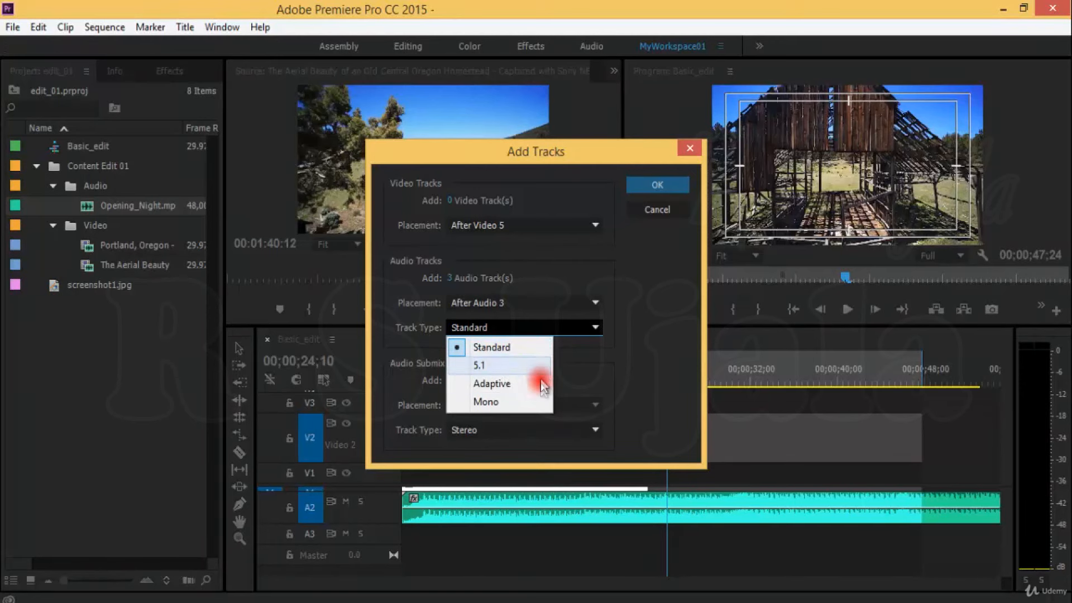
pyautogui.click(628, 350)
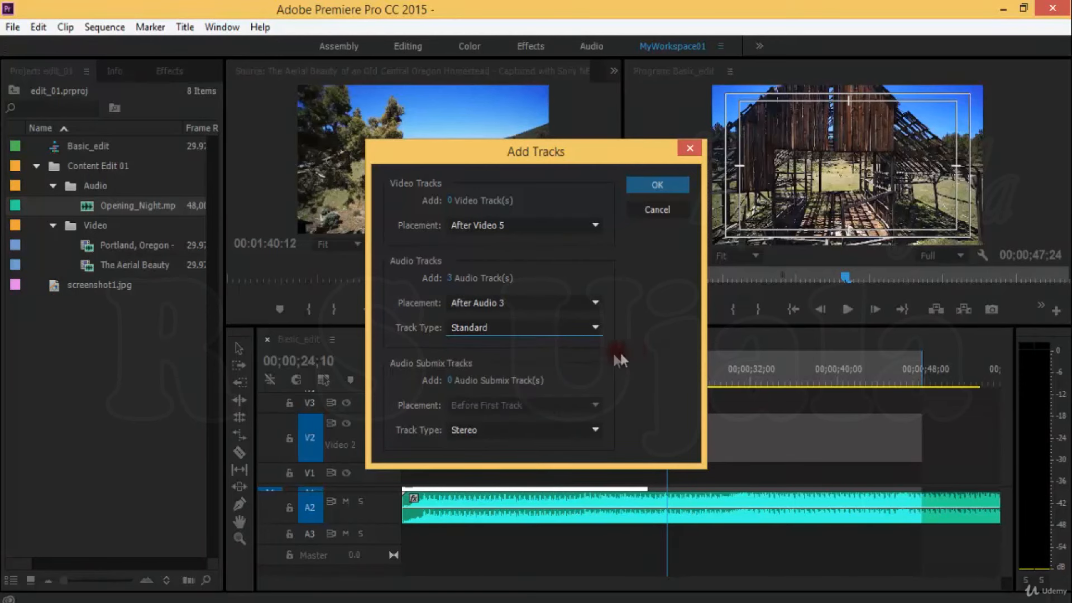
pyautogui.click(657, 185)
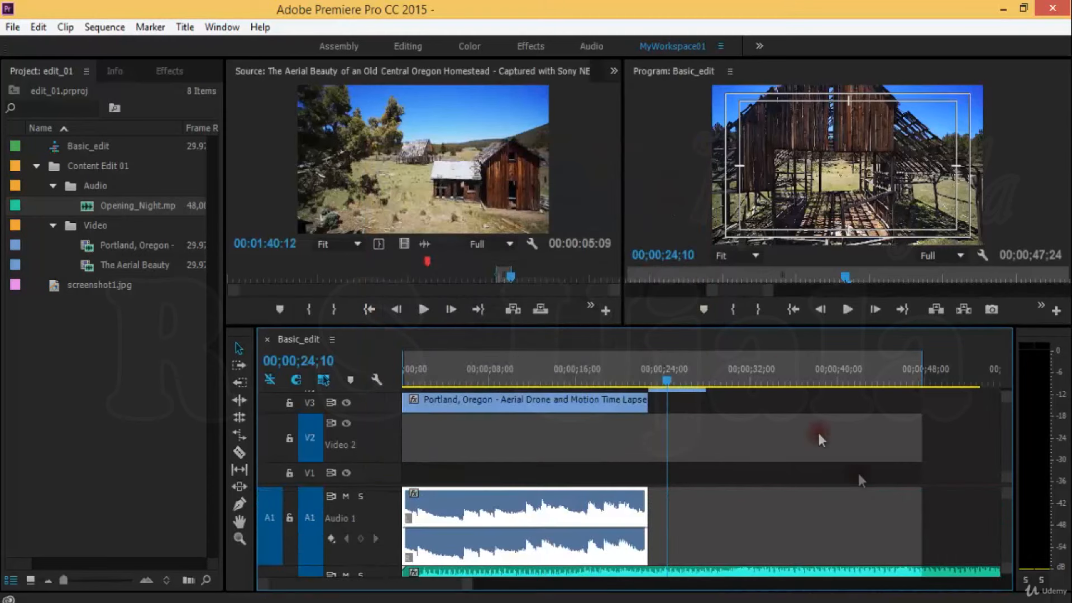
# Examine the newly added audio tracks below A3, and select the music clip on track A2
pyautogui.scroll(-5, 1006, 513)
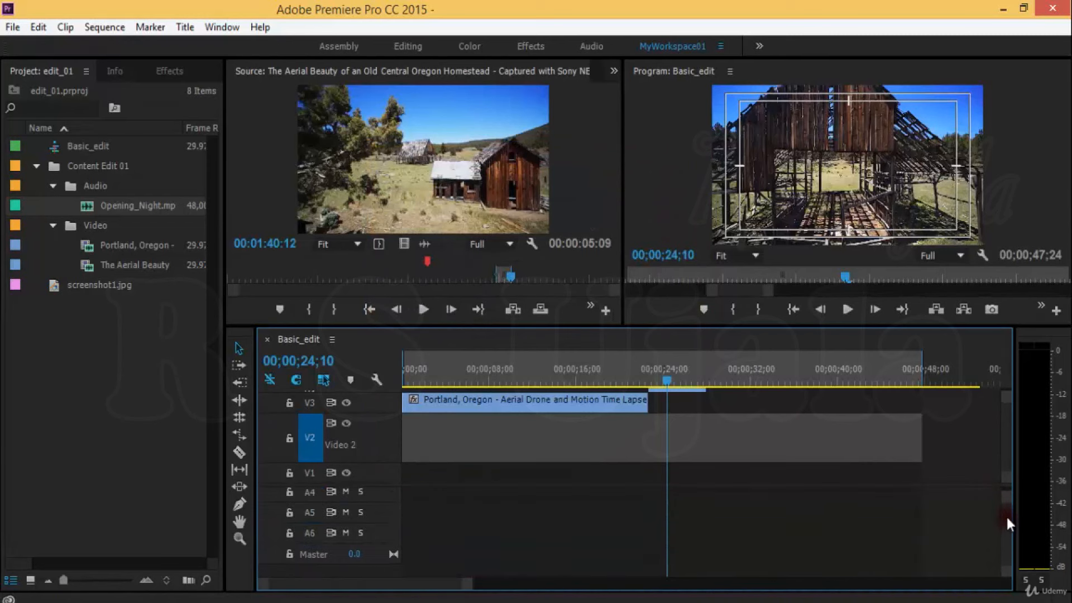
pyautogui.scroll(5, 1008, 514)
pyautogui.scroll(-6, 1011, 537)
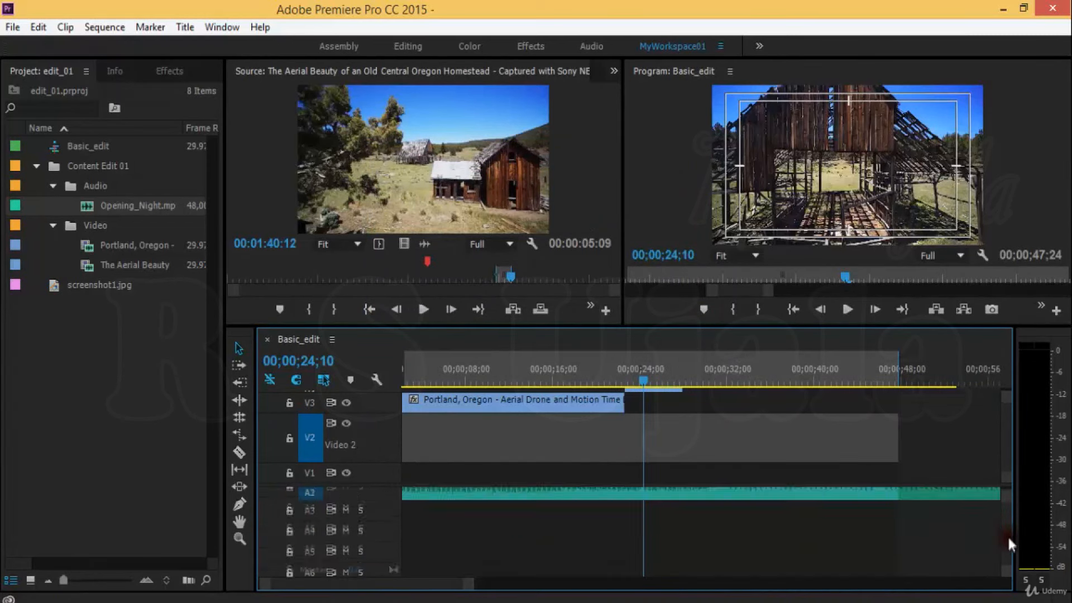
pyautogui.scroll(2, 1009, 530)
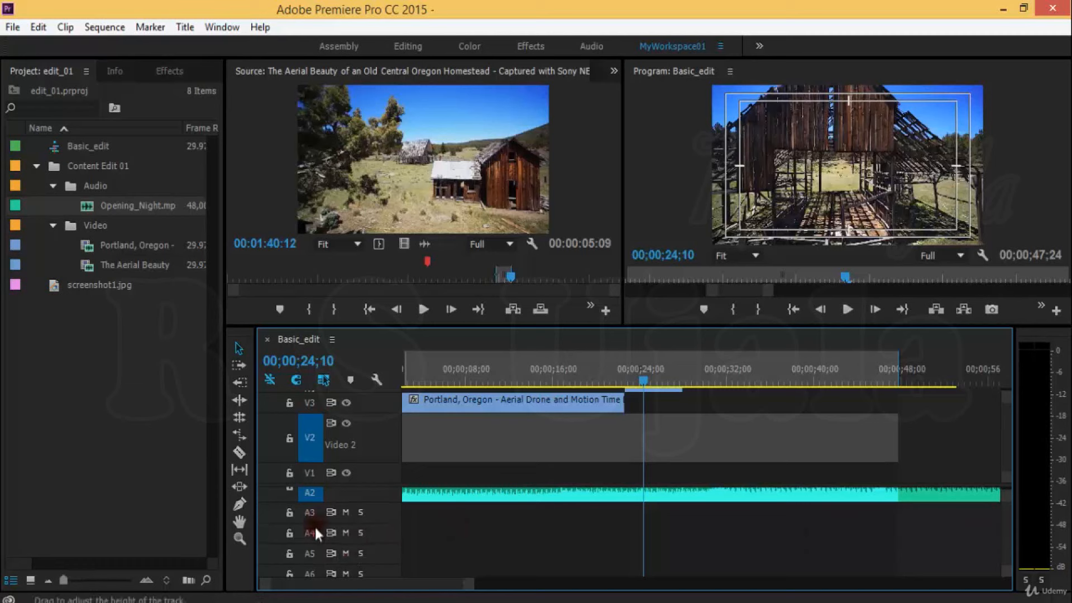
pyautogui.click(493, 499)
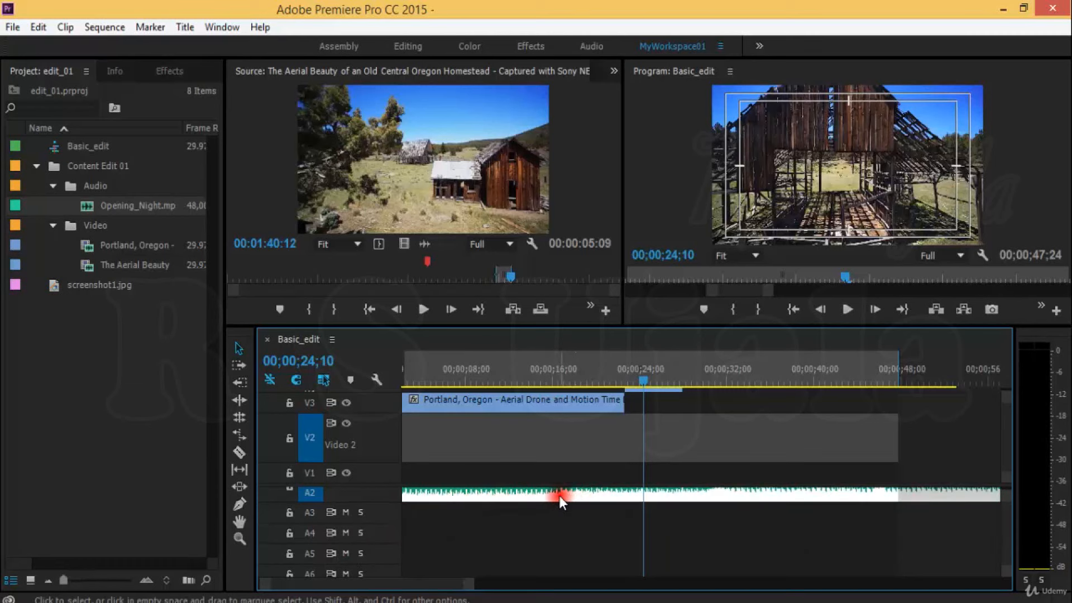
pyautogui.press('-')
pyautogui.press('-')
pyautogui.moveTo(1007, 531)
pyautogui.mouseDown()
pyautogui.moveTo(1007, 523)
pyautogui.moveTo(1006, 534)
pyautogui.mouseUp()
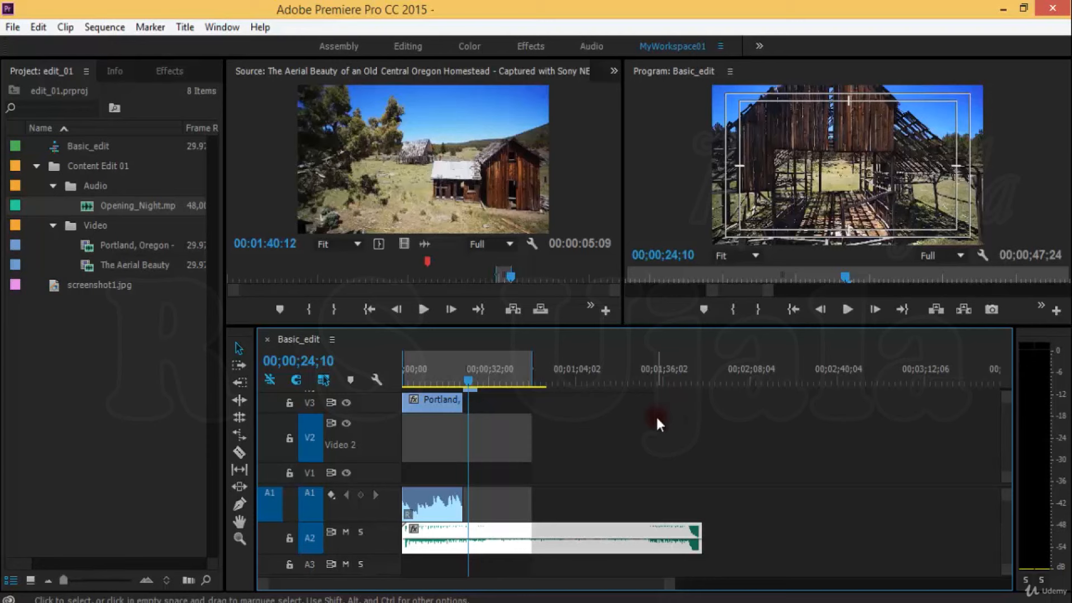
# Maximize the timeline panel group and zoom the time scale so the clips on V3, V4 and V5 spread across it
pyautogui.click(331, 340)
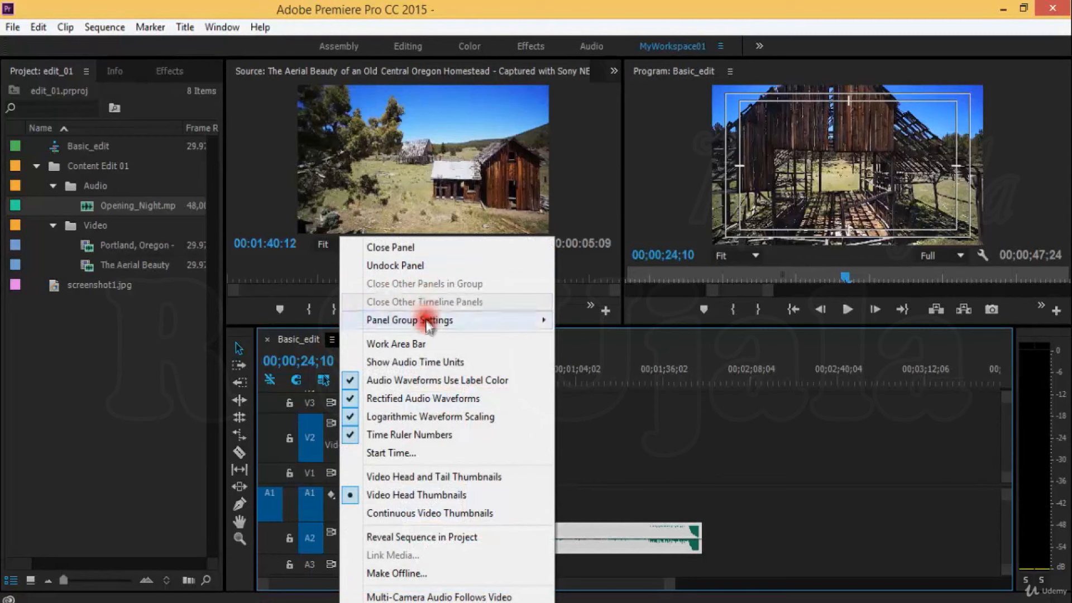
pyautogui.moveTo(525, 320)
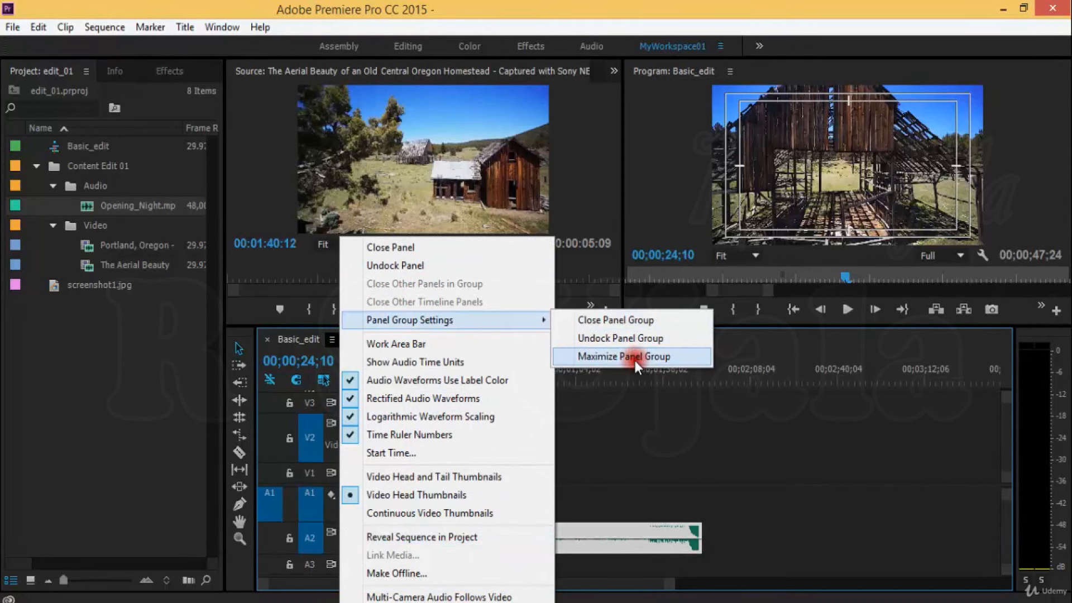
pyautogui.click(636, 366)
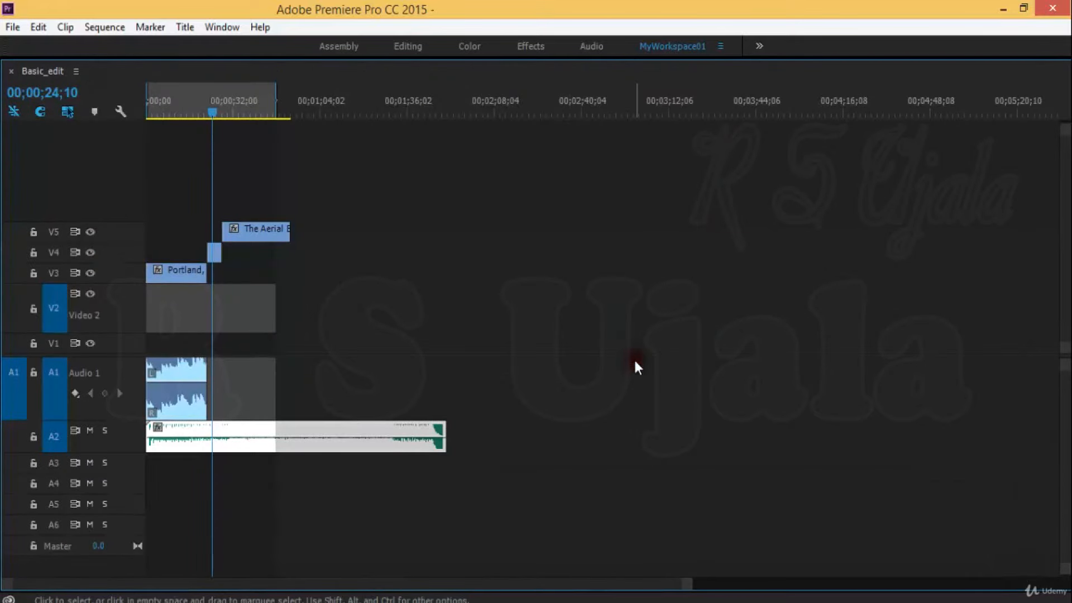
pyautogui.press('=')
pyautogui.press('=')
pyautogui.press('-')
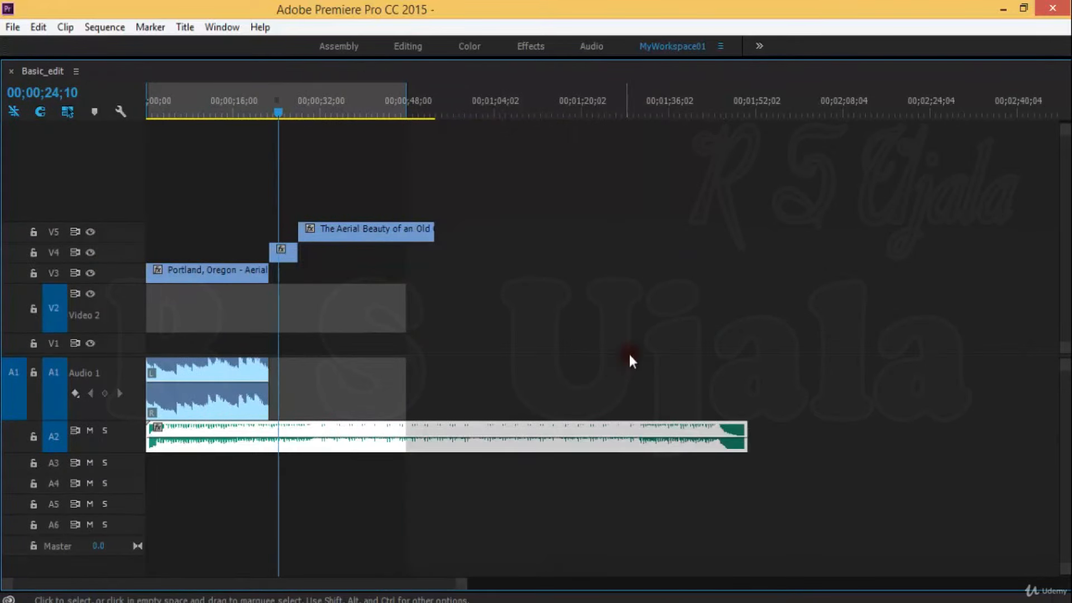
pyautogui.press('=')
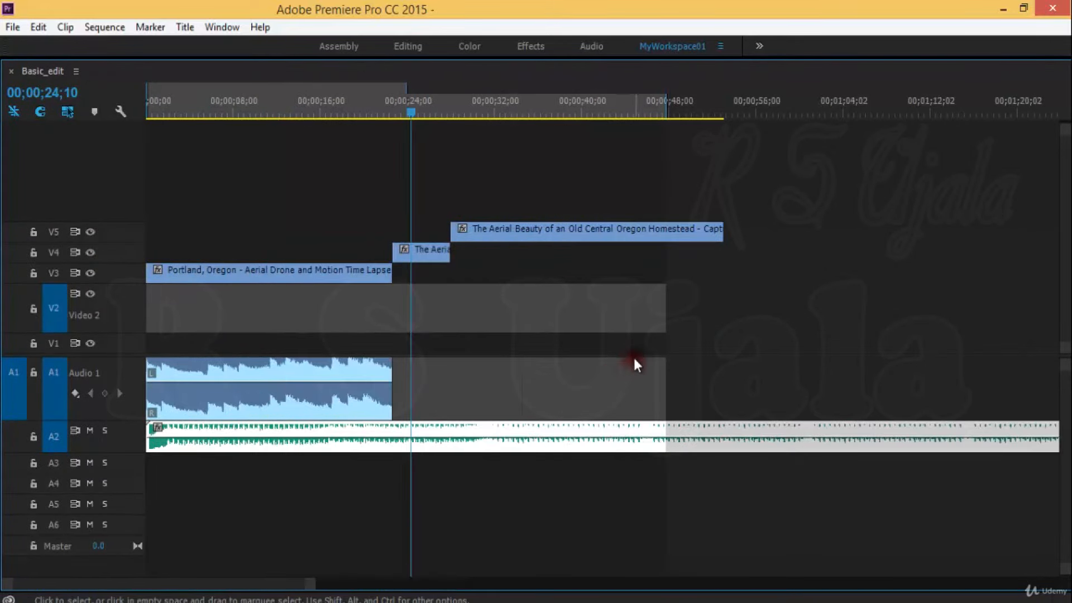
pyautogui.press('=')
pyautogui.press('-')
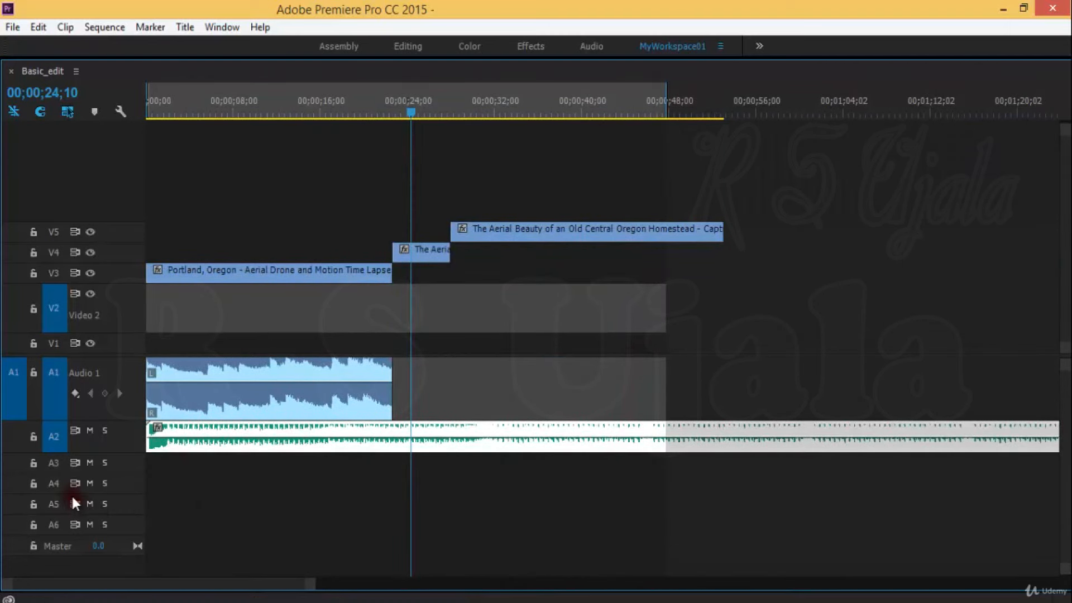
# Turn on track targeting for audio tracks A4, A5 and A6
pyautogui.click(59, 484)
pyautogui.click(56, 504)
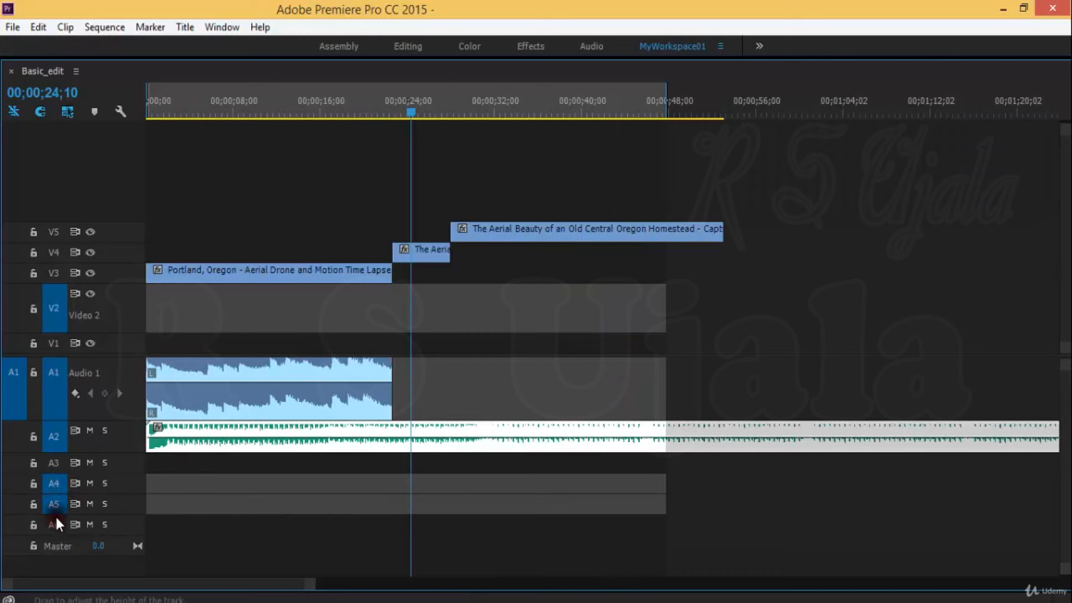
pyautogui.click(56, 519)
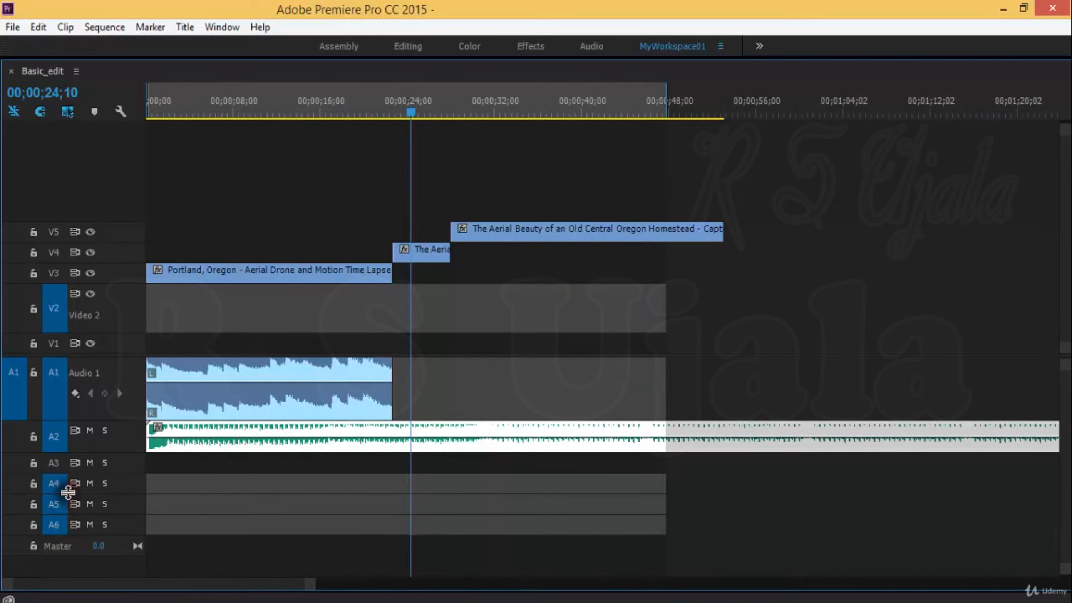
# Move the music clip from track A2 down to A5, and move it back to A2
pyautogui.click(266, 429)
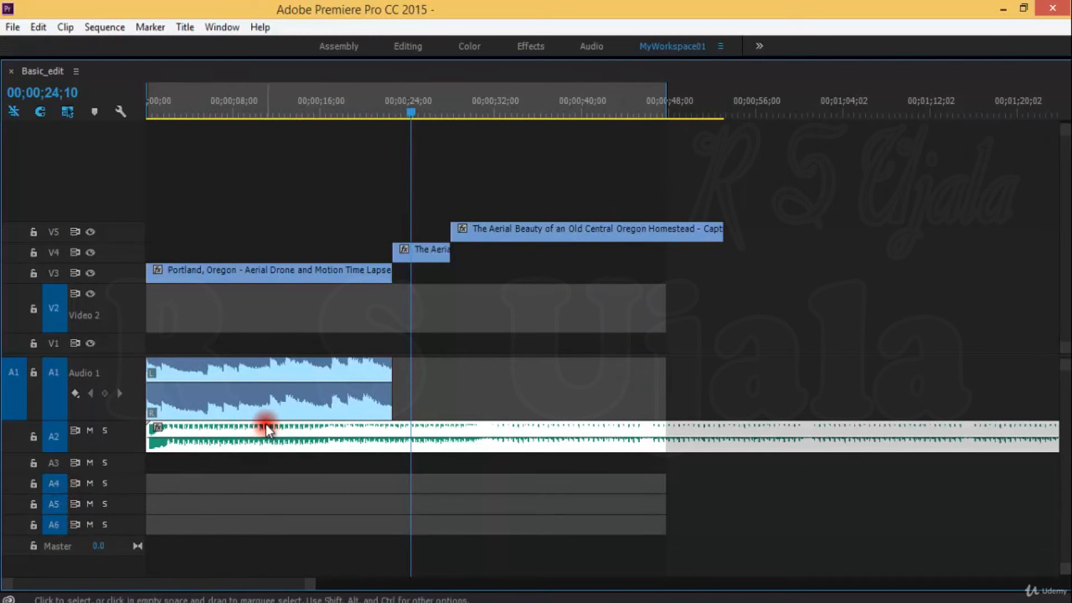
pyautogui.moveTo(266, 429); pyautogui.dragTo(235, 508)
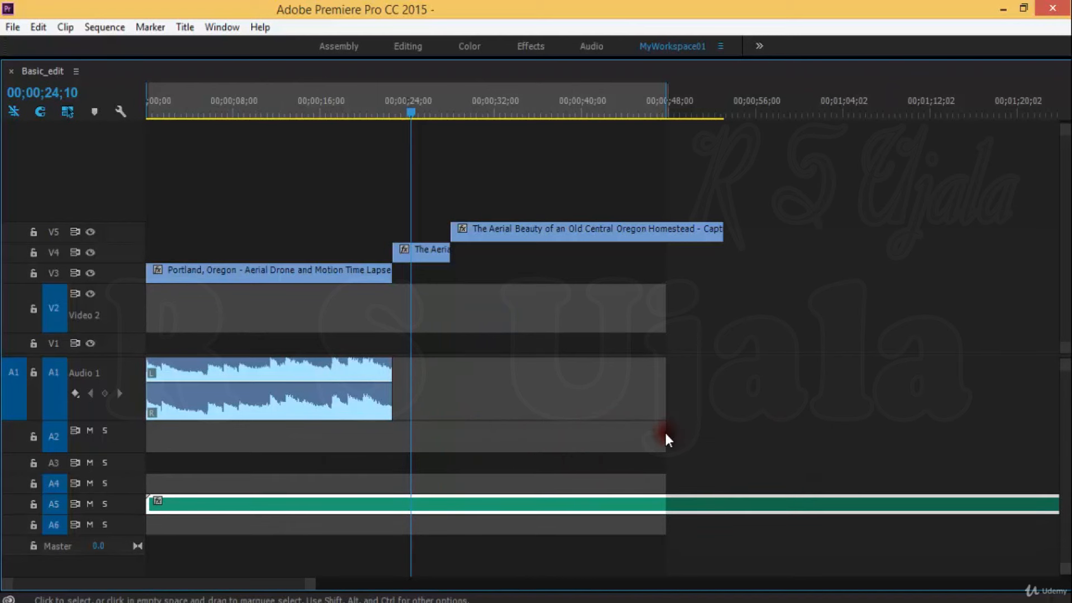
pyautogui.moveTo(192, 504); pyautogui.dragTo(195, 441)
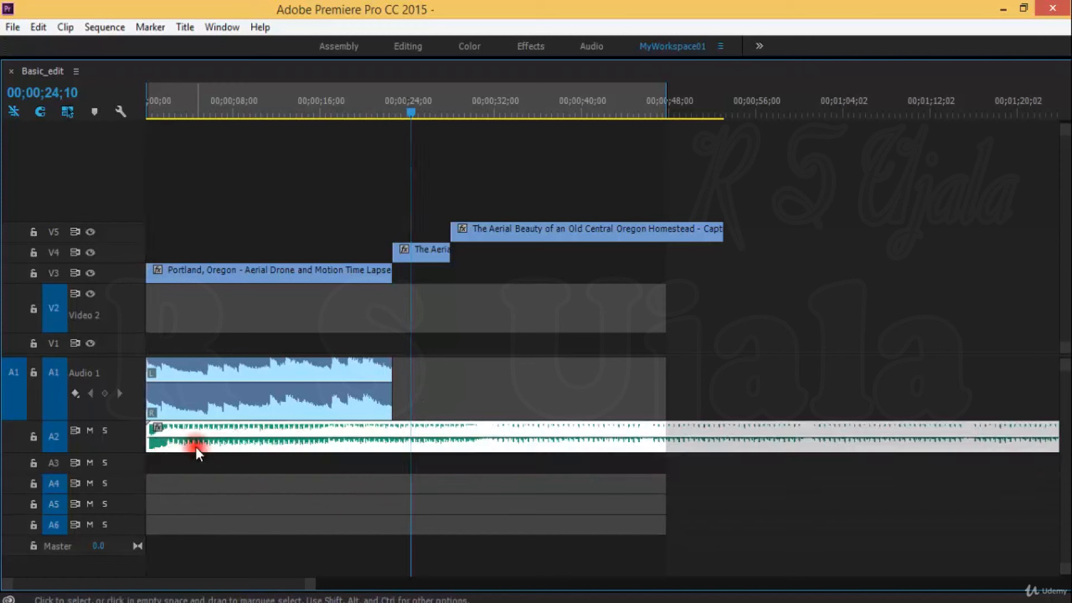
# Delete all empty audio tracks through the Delete Tracks dialog opened from the audio track headers
pyautogui.rightClick(56, 487)
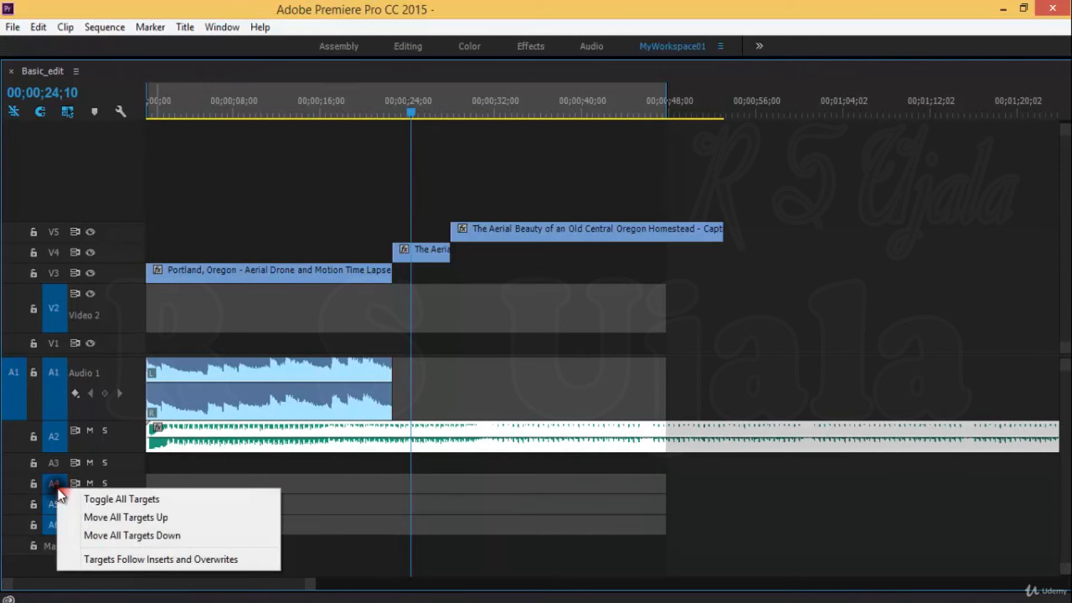
pyautogui.rightClick(115, 477)
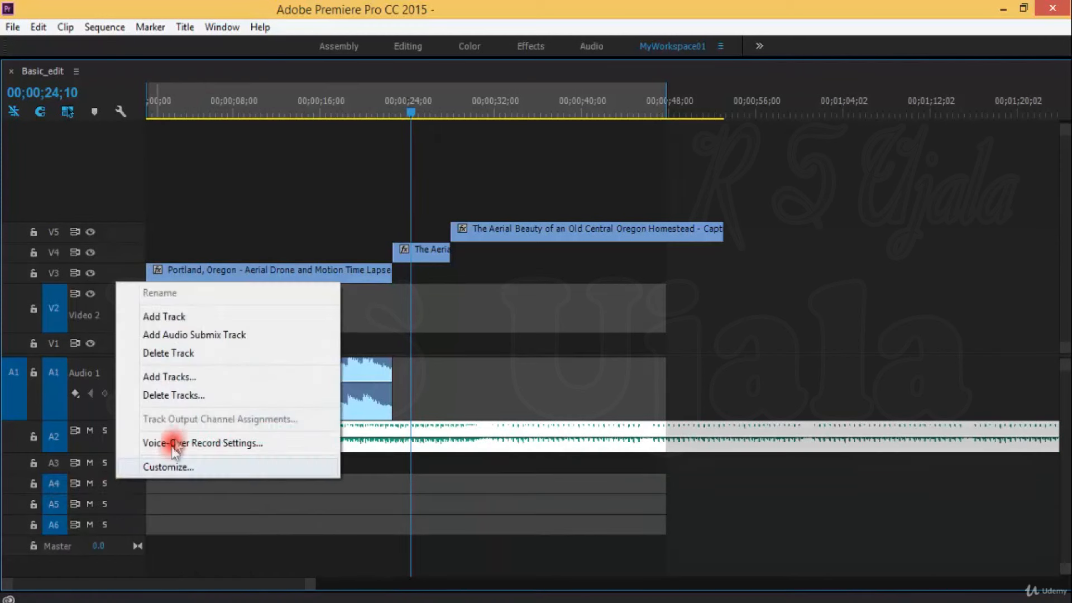
pyautogui.click(202, 396)
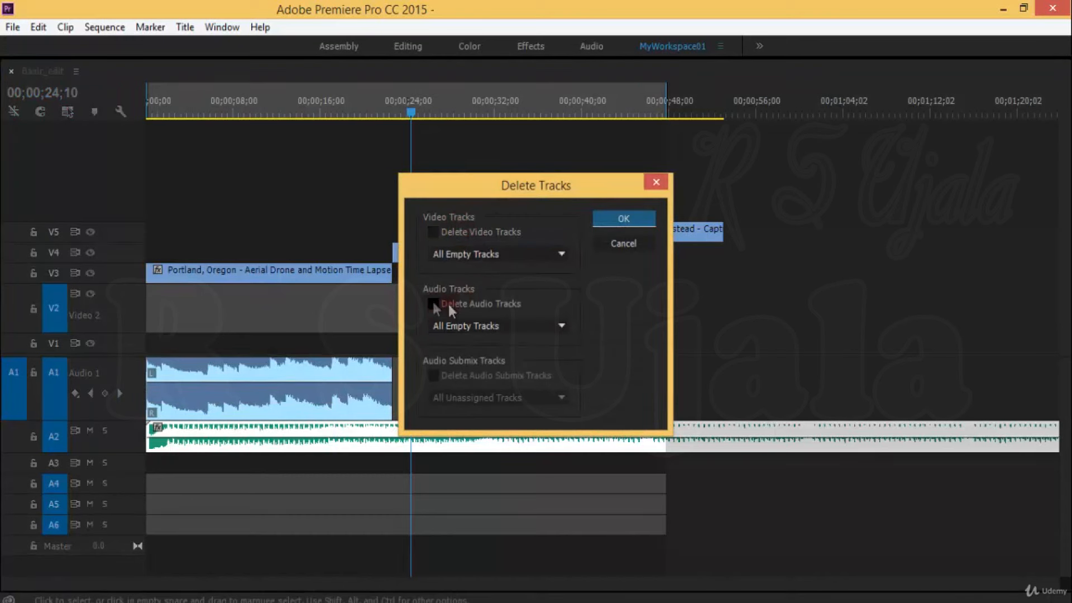
pyautogui.click(463, 311)
pyautogui.click(639, 217)
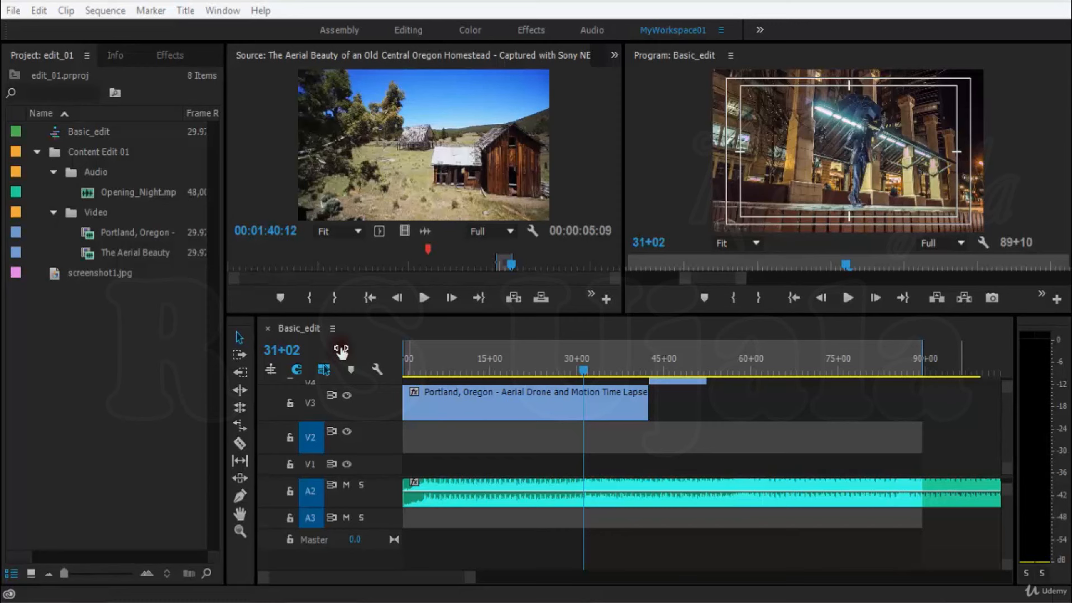
# Switch the sequence time display to frames, and scrub the playhead to frame 1337 and back to 1194
pyautogui.keyDown('ctrl'); pyautogui.click(290, 353); pyautogui.keyUp('ctrl')
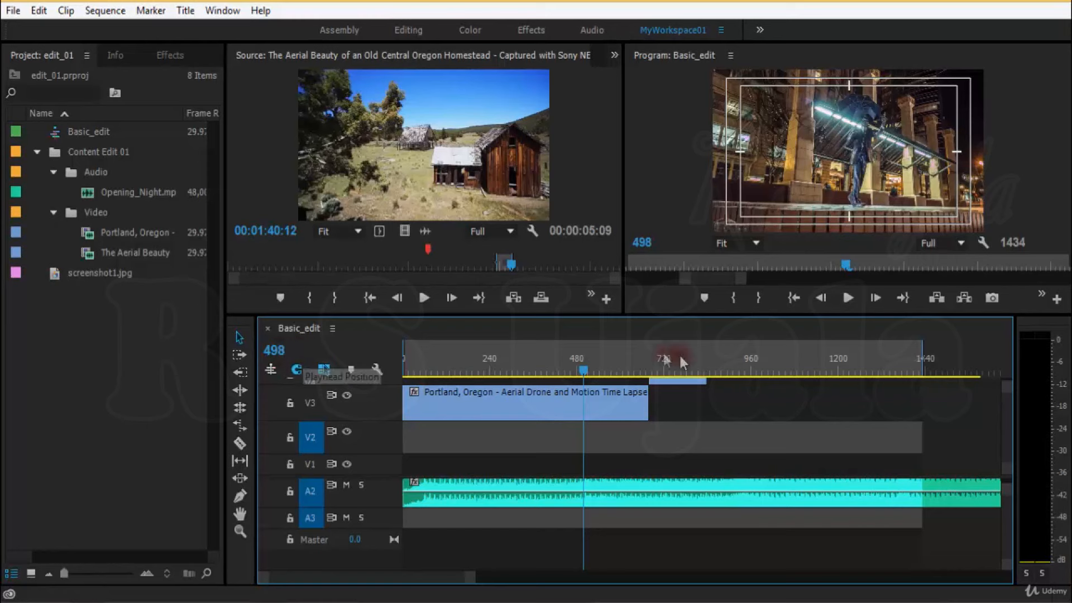
pyautogui.moveTo(577, 373); pyautogui.dragTo(879, 349)
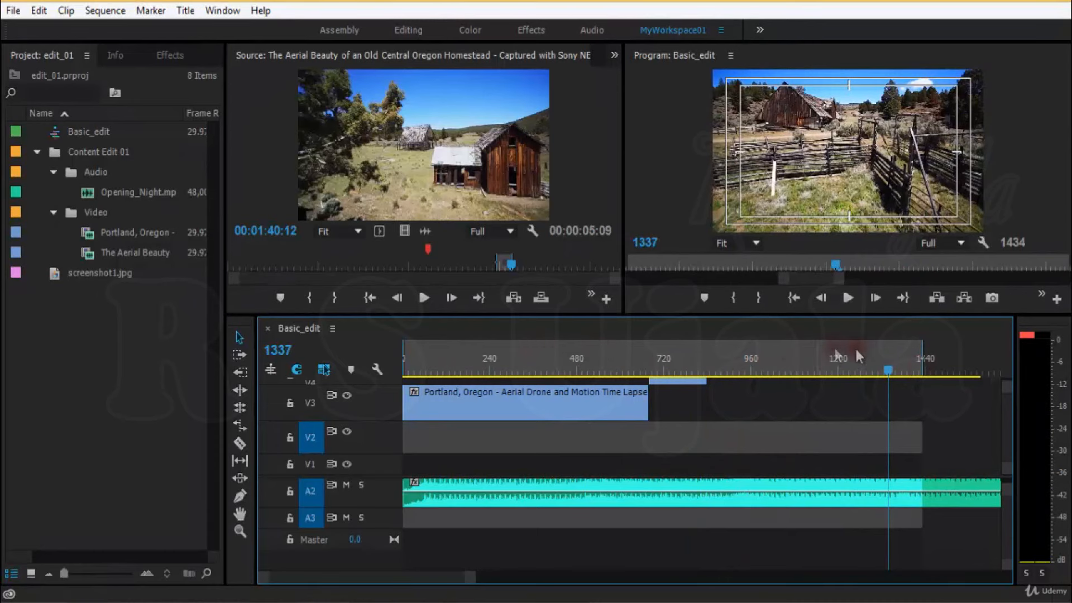
pyautogui.moveTo(886, 364); pyautogui.dragTo(835, 366)
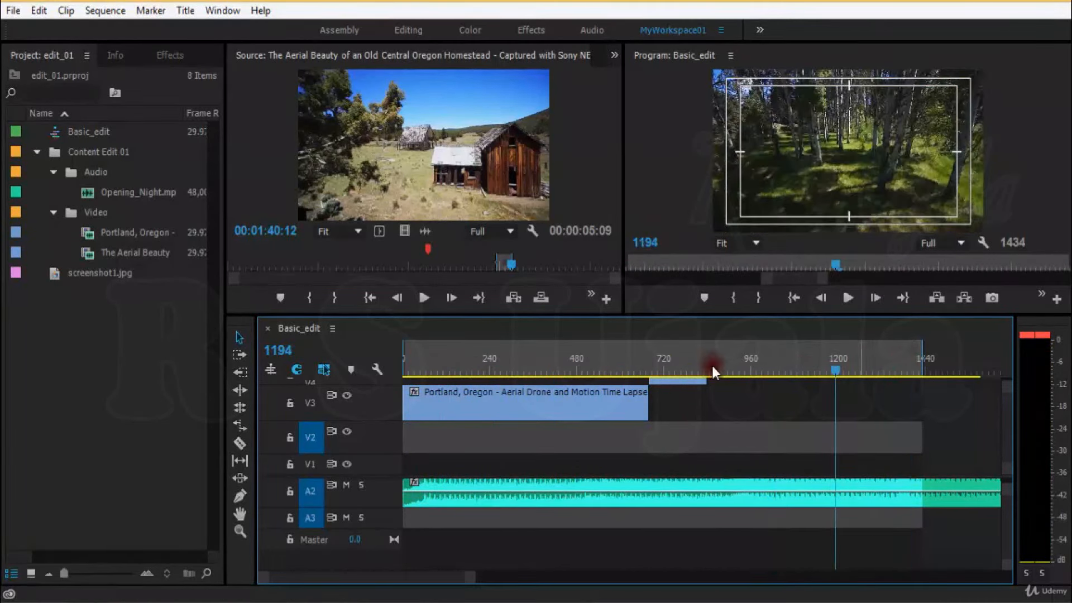
# Switch the sequence time display to drop-frame timecode and save the project
pyautogui.keyDown('ctrl'); pyautogui.click(282, 351); pyautogui.keyUp('ctrl')
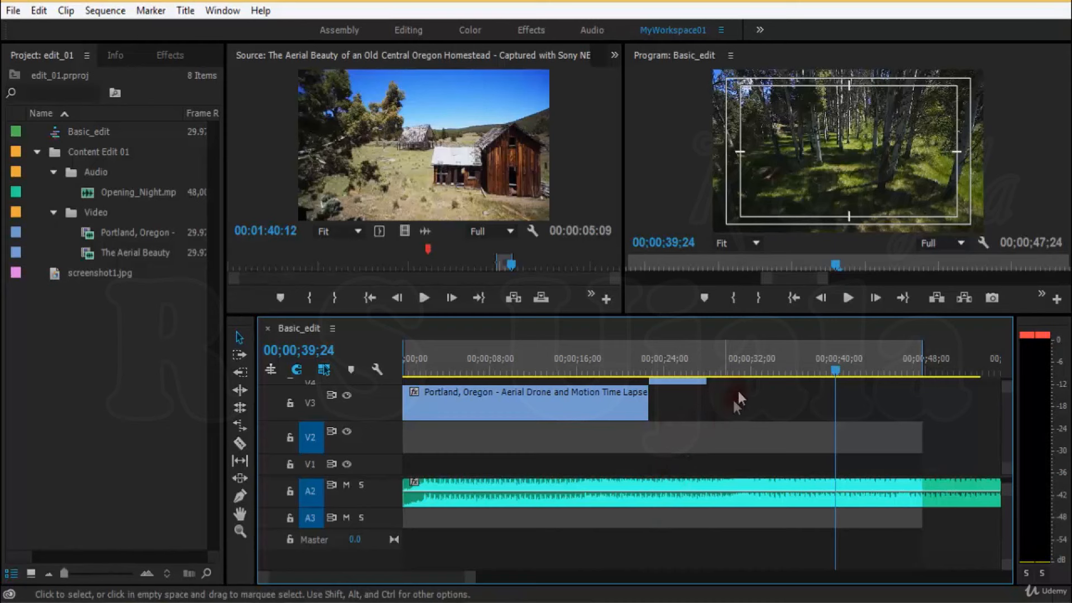
pyautogui.hotkey('ctrl', 's')
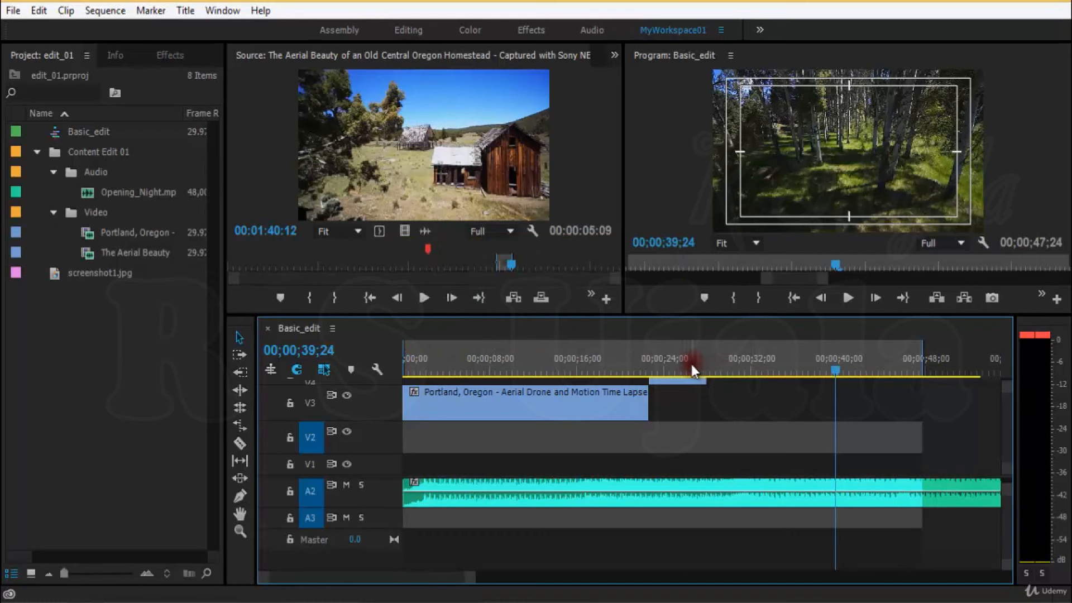
# Scrub the playhead to 00;00;44;10 and turn off snapping in the timeline
pyautogui.click(686, 365)
pyautogui.press('-')
pyautogui.moveTo(623, 363); pyautogui.dragTo(885, 371)
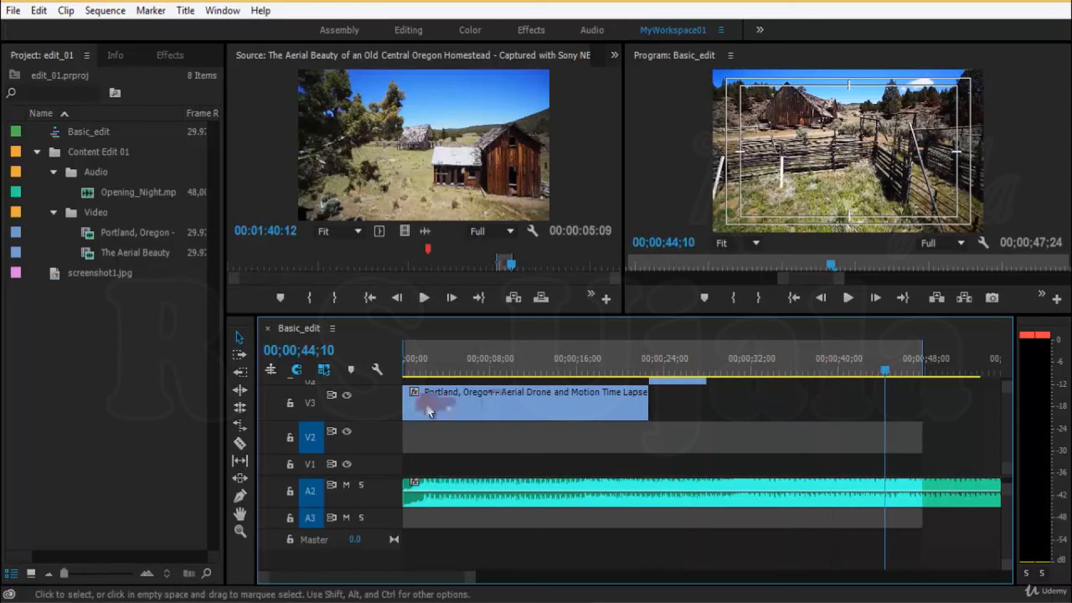
pyautogui.click(298, 370)
# Select the Portland clip on V3 and move the playhead to 00;00;20;19, near the clip's end
pyautogui.click(596, 412)
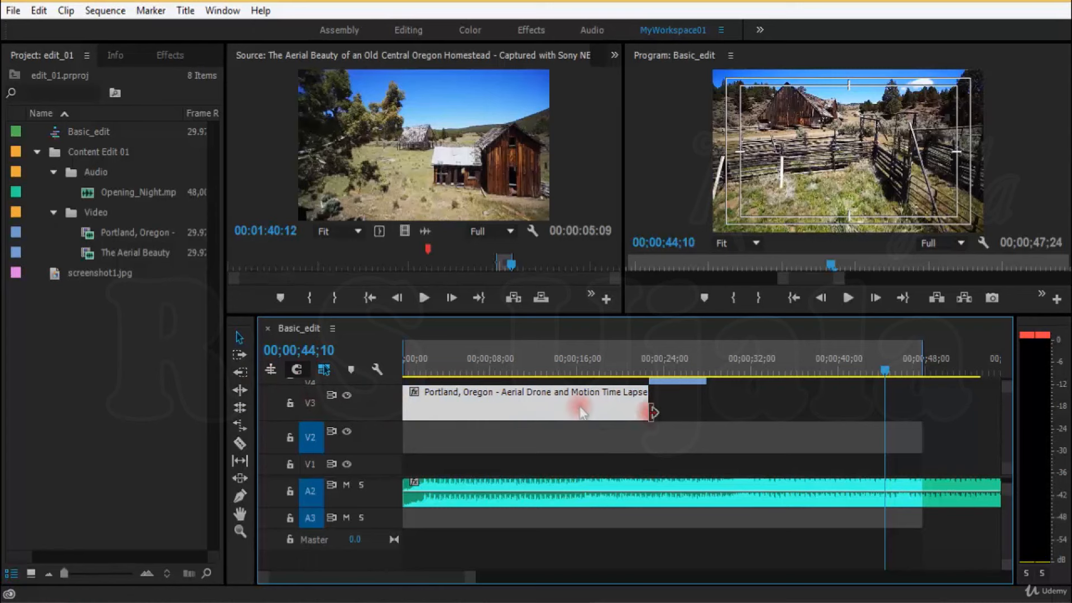
pyautogui.moveTo(565, 409)
pyautogui.mouseDown()
pyautogui.moveTo(695, 410)
pyautogui.moveTo(745, 434)
pyautogui.moveTo(659, 394)
pyautogui.moveTo(732, 403)
pyautogui.moveTo(574, 407)
pyautogui.moveTo(702, 430)
pyautogui.moveTo(726, 427)
pyautogui.moveTo(580, 403)
pyautogui.mouseUp()
pyautogui.click(629, 367)
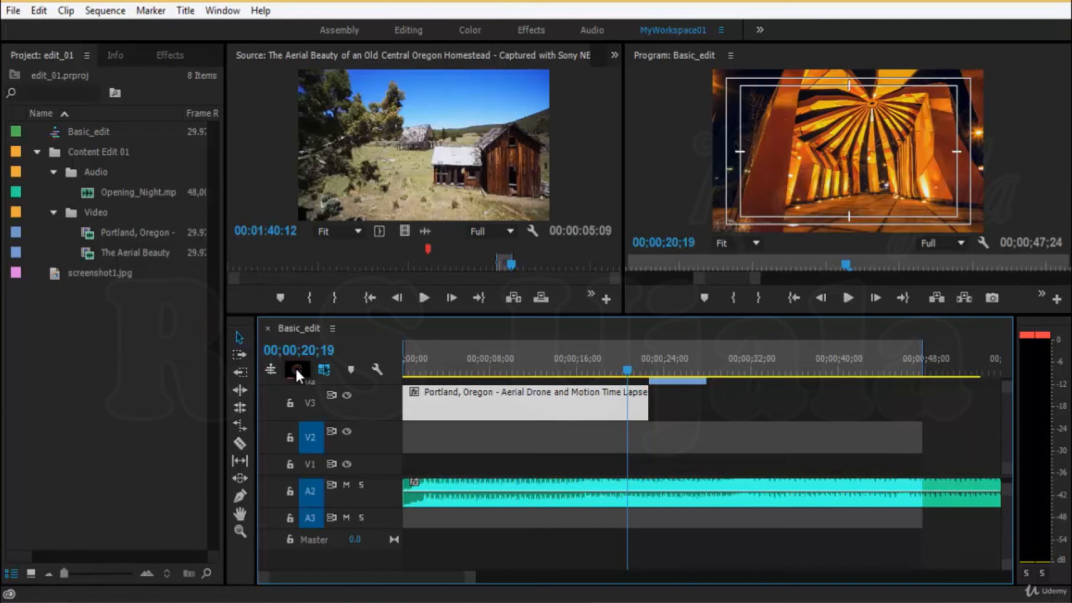
# Turn on timeline snapping, then move the Portland clip onto V2 and back to the start of V3
pyautogui.click(296, 370)
pyautogui.moveTo(512, 396); pyautogui.dragTo(748, 439)
pyautogui.moveTo(533, 444); pyautogui.dragTo(512, 414)
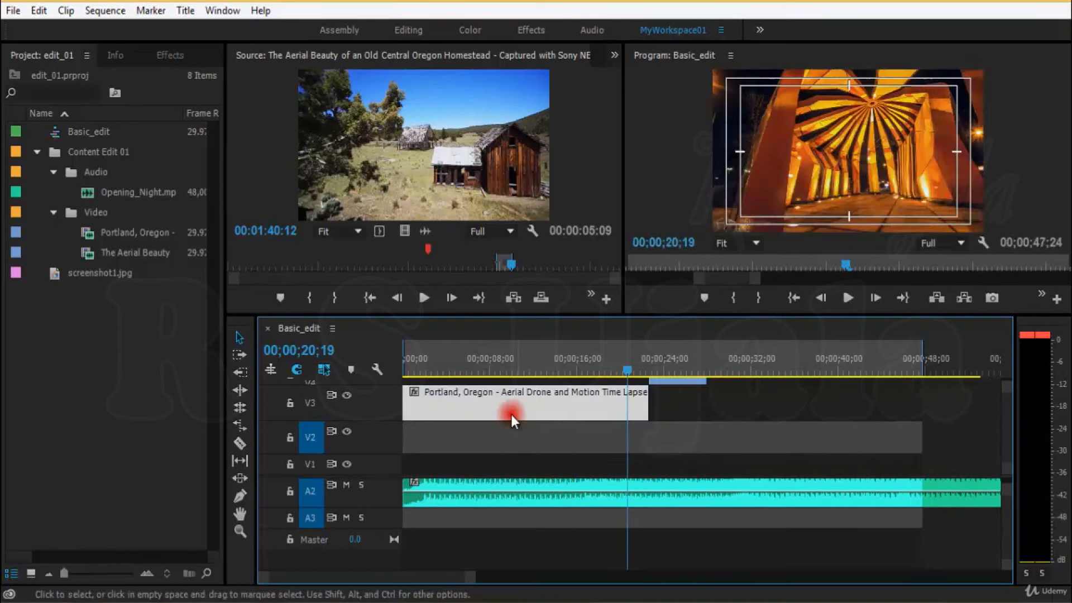
# Move the playhead to 00;00;02;14 and move the Portland clip from V3 to V2, snapping its start to the end of the V4 clip
pyautogui.moveTo(545, 369); pyautogui.dragTo(430, 373)
pyautogui.press('-')
pyautogui.moveTo(497, 412); pyautogui.dragTo(610, 432)
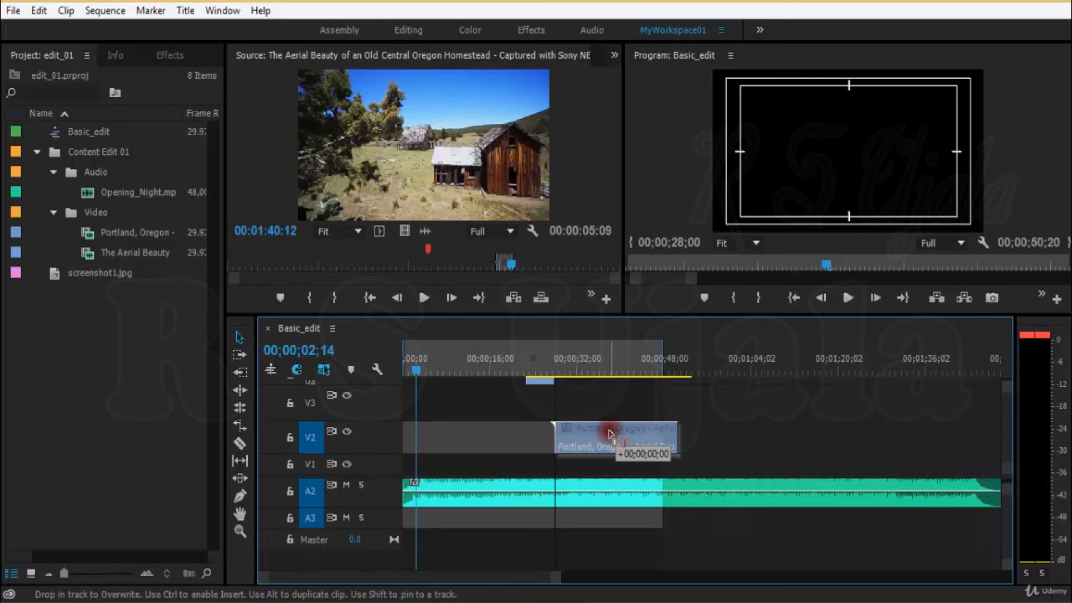
pyautogui.moveTo(609, 433); pyautogui.dragTo(609, 431)
pyautogui.press('=')
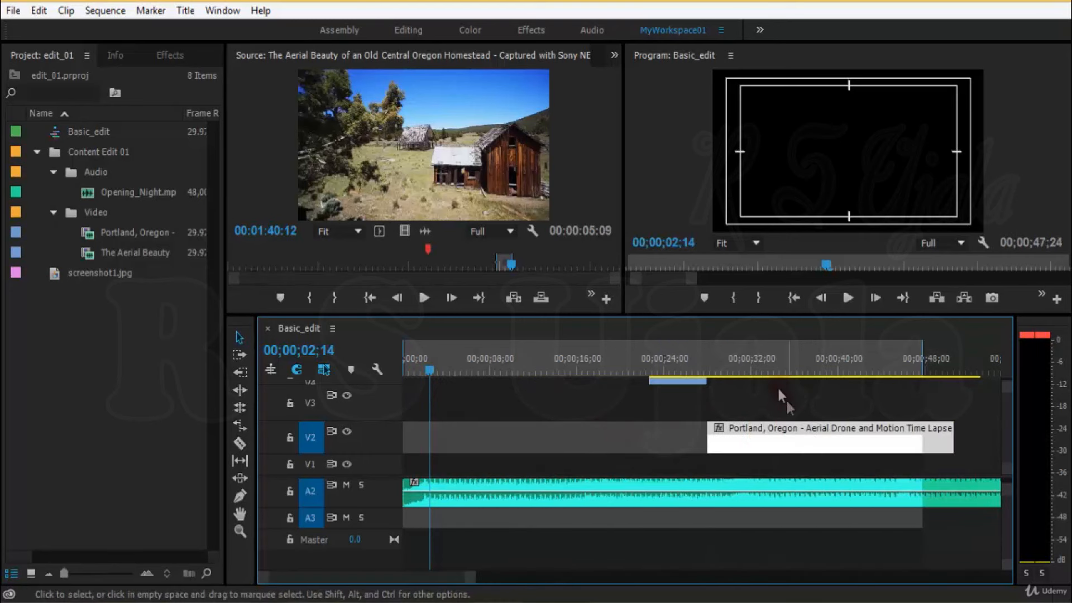
# Move the playhead to 00;00;27;08 and slide the Portland clip earlier on V2, snapping its end to the sequence's Out point
pyautogui.click(701, 365)
pyautogui.press('=')
pyautogui.press('=')
pyautogui.click(775, 433)
pyautogui.moveTo(778, 431); pyautogui.dragTo(647, 441)
pyautogui.press('-')
pyautogui.press('-')
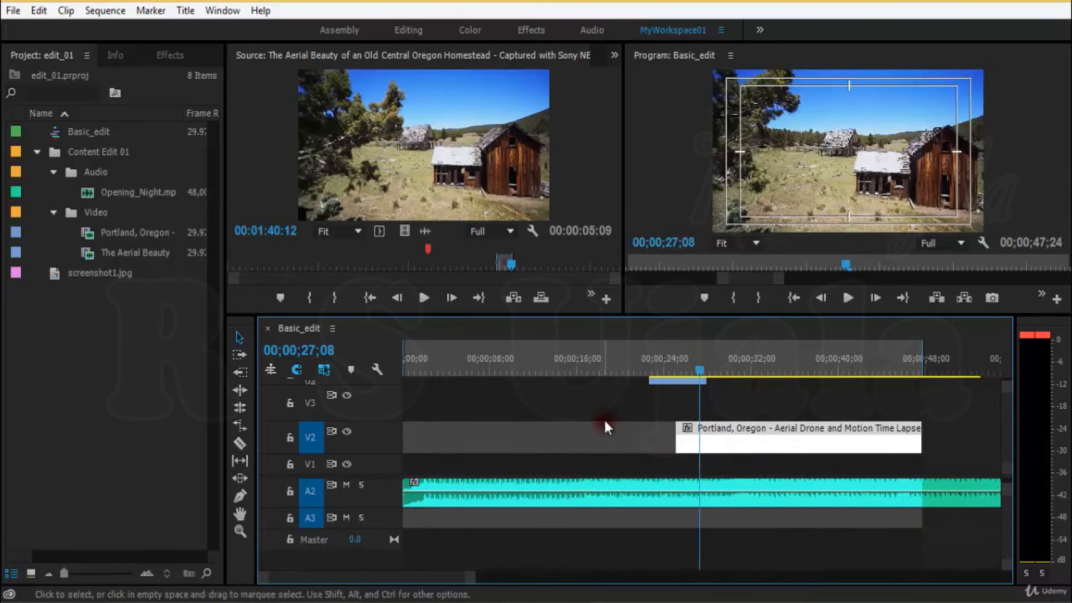
# Move the Portland clip on V2 so its start snaps to the playhead at 00;00;27;08
pyautogui.moveTo(726, 433); pyautogui.dragTo(748, 435)
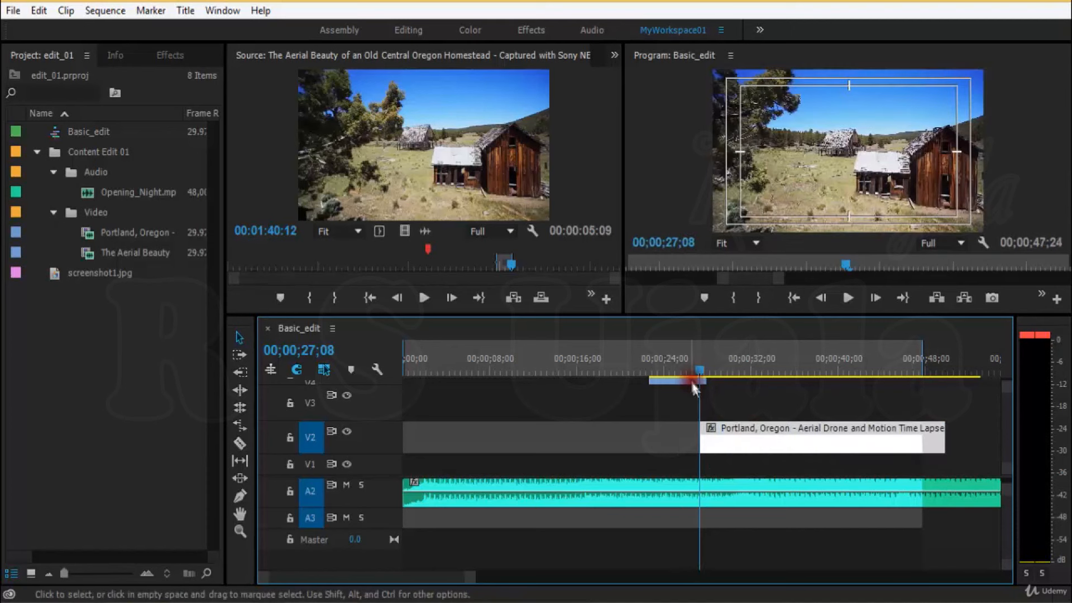
pyautogui.press('=')
pyautogui.press('=')
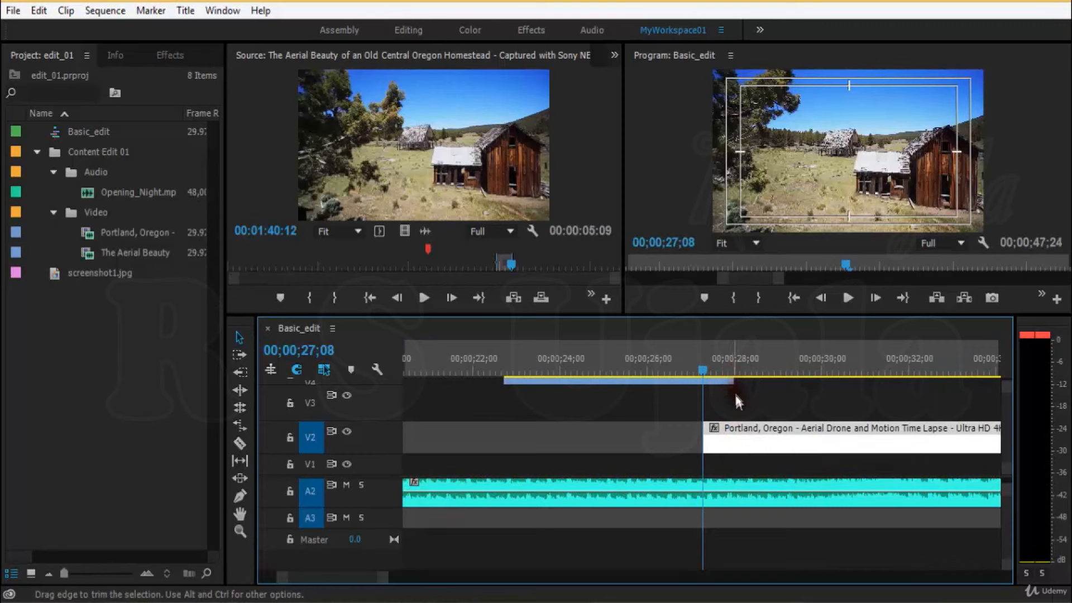
pyautogui.press('-')
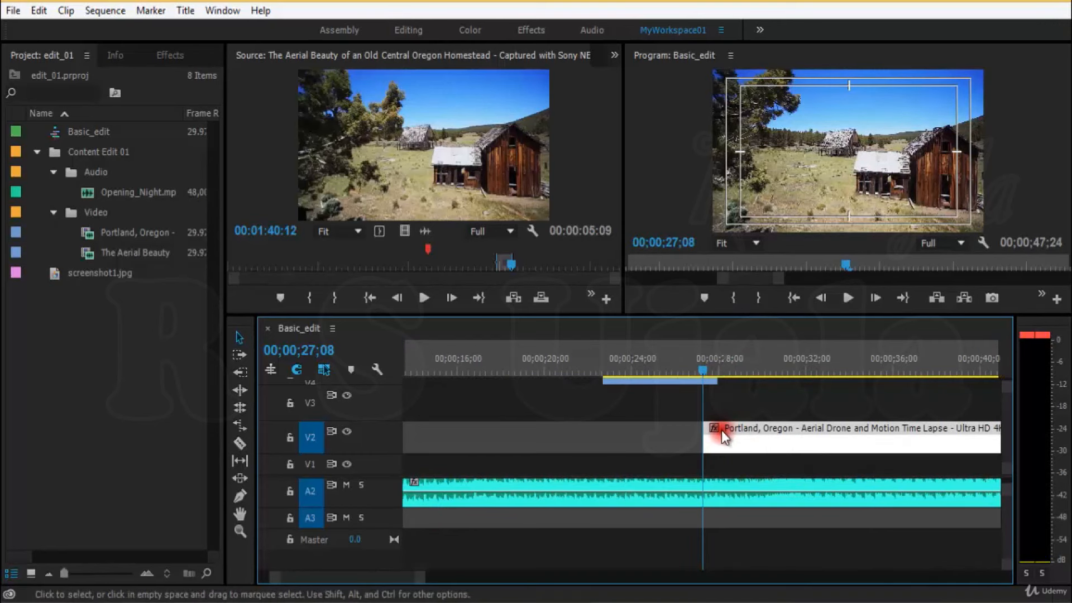
pyautogui.press('=')
# Snap the Portland clip's start to the end of the V4 clip and play across the join, stopping at 00;00;30;05
pyautogui.moveTo(740, 432); pyautogui.dragTo(769, 427)
pyautogui.press('=')
pyautogui.press('space')
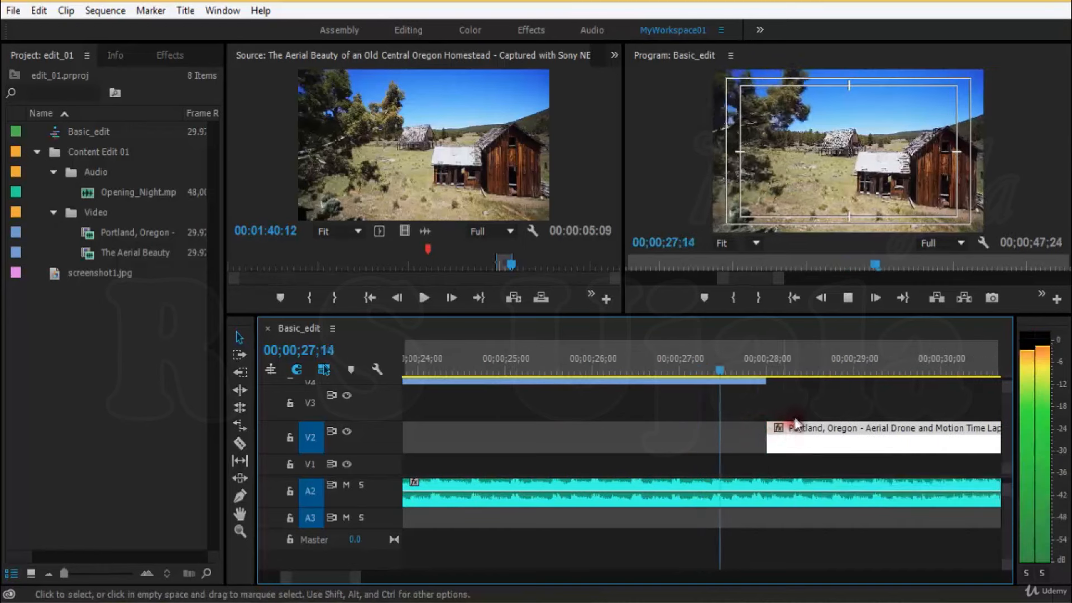
pyautogui.press('-')
pyautogui.press('-')
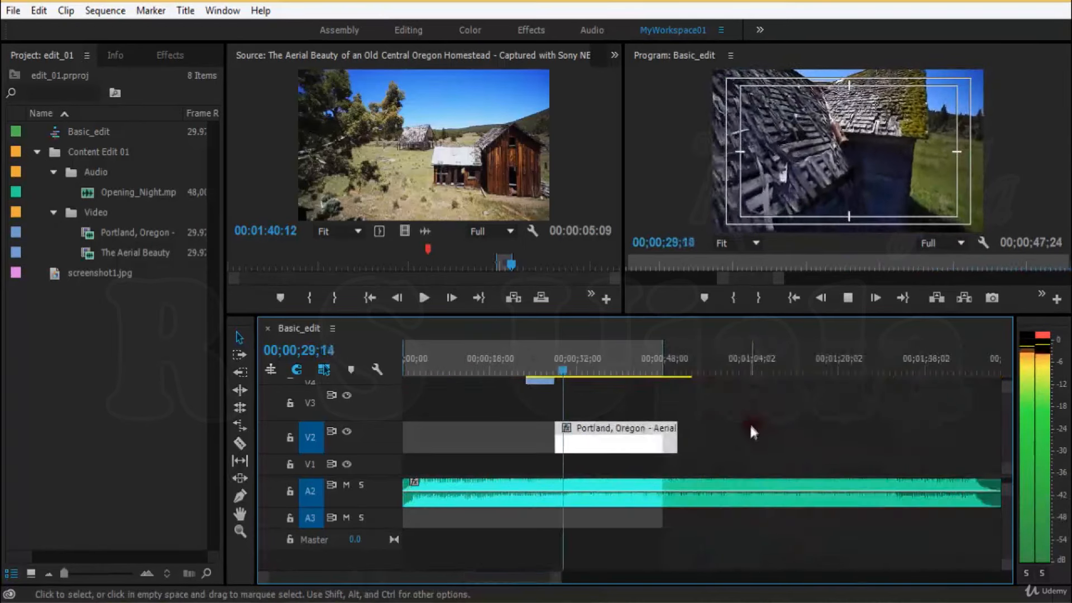
pyautogui.press('space')
# Hide the V5 track's output and play from just before the V4 clip's end, stopping at 00;00;28;26
pyautogui.moveTo(1008, 422); pyautogui.dragTo(1009, 428)
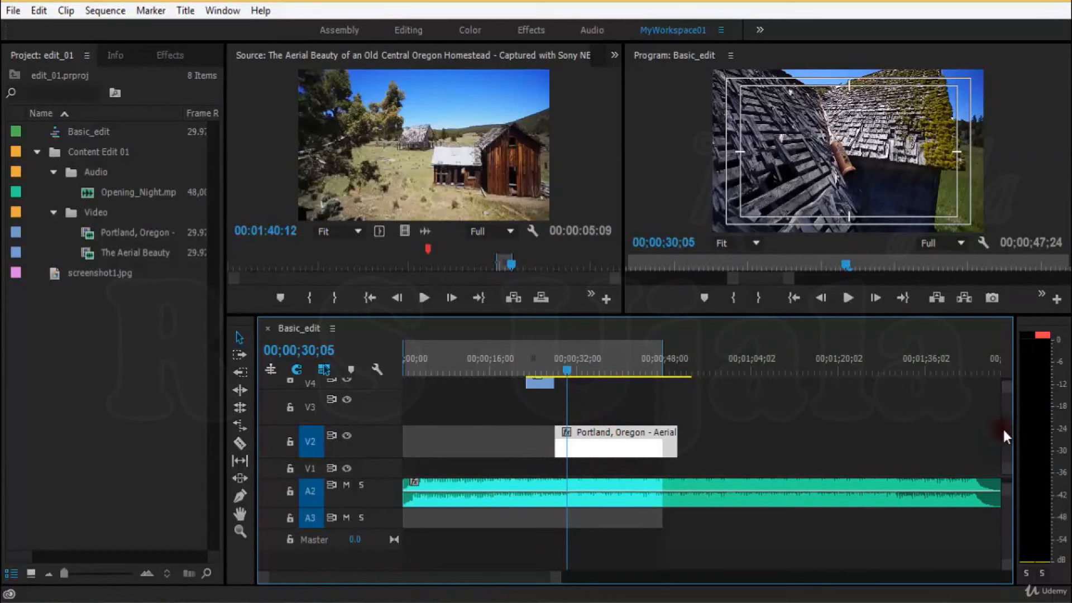
pyautogui.scroll(3, 1003, 427)
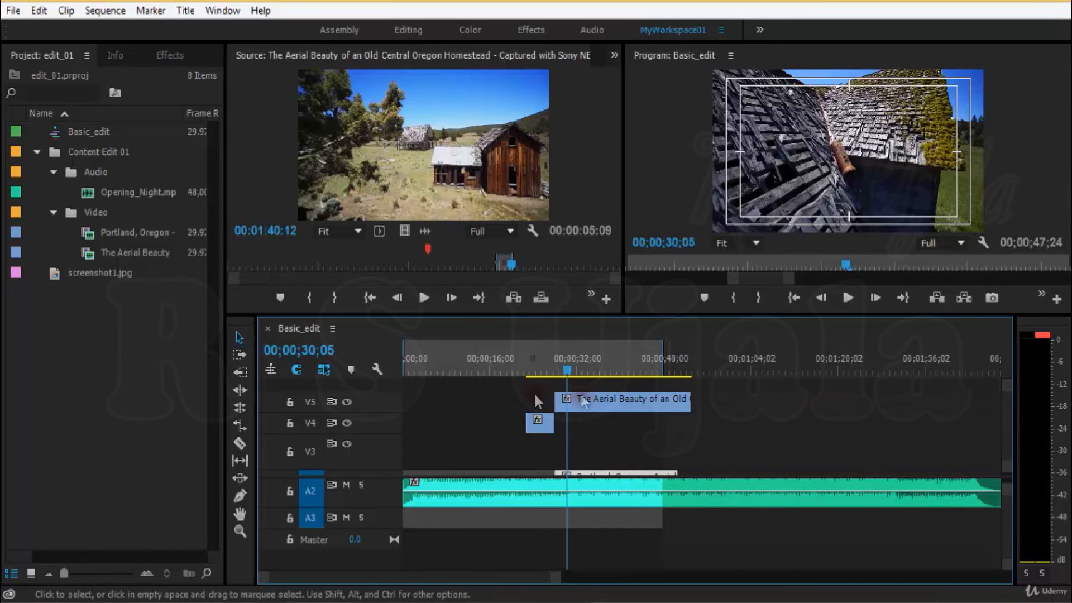
pyautogui.click(346, 402)
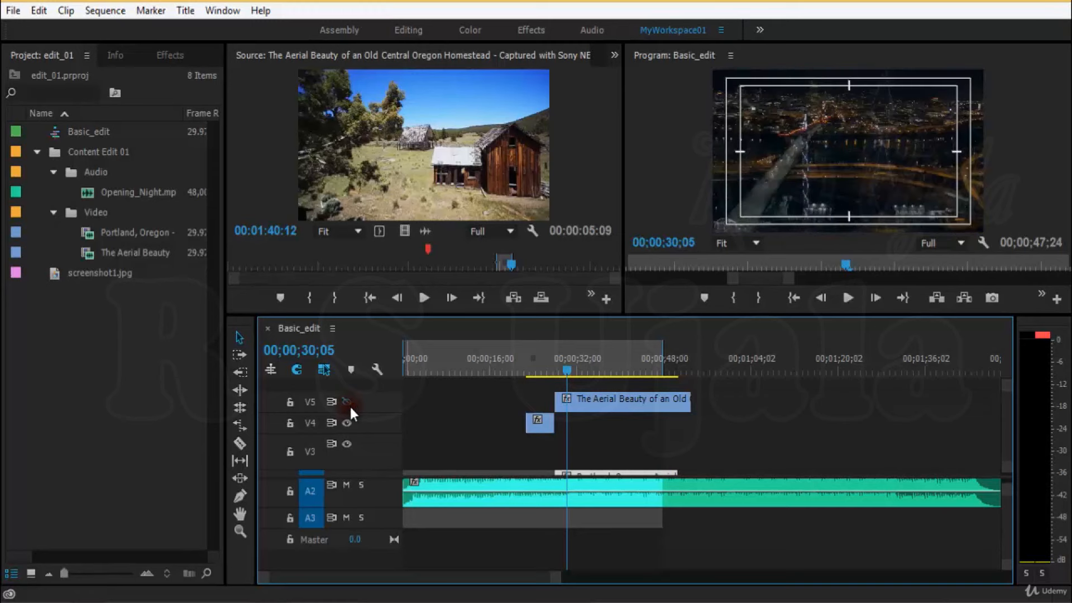
pyautogui.click(549, 365)
pyautogui.press('space')
pyautogui.press('=')
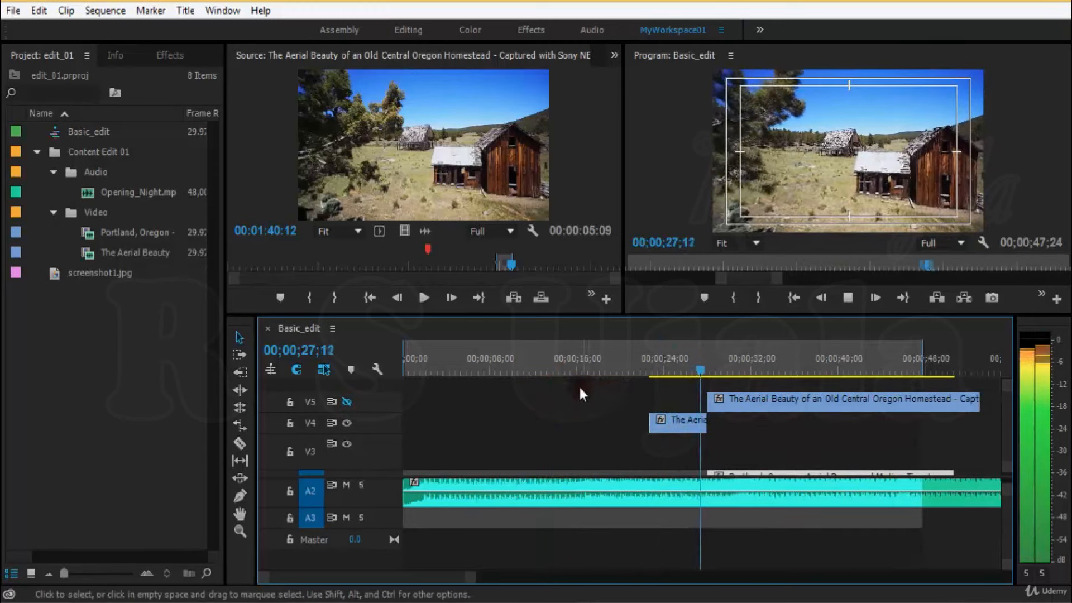
pyautogui.press('-')
pyautogui.press('space')
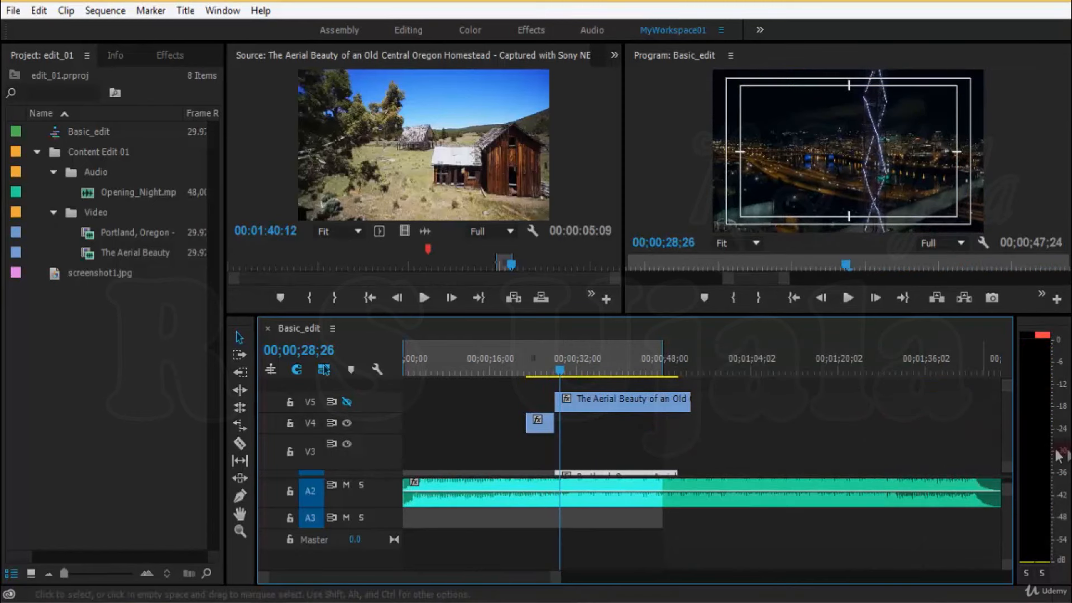
# Toggle the V5 track's output
pyautogui.scroll(-2, 1006, 427)
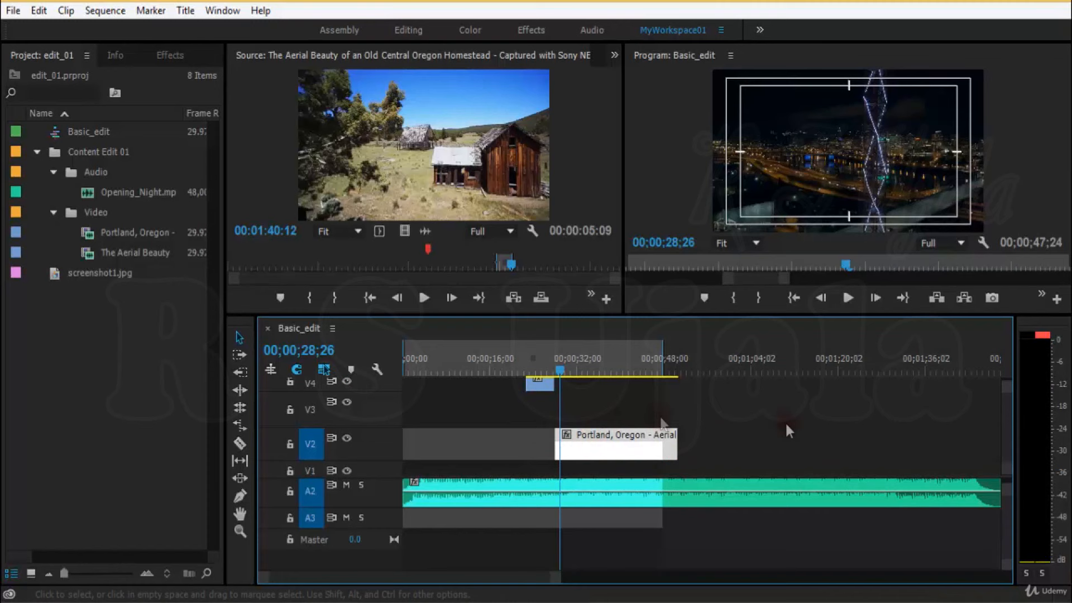
pyautogui.scroll(2, 1009, 425)
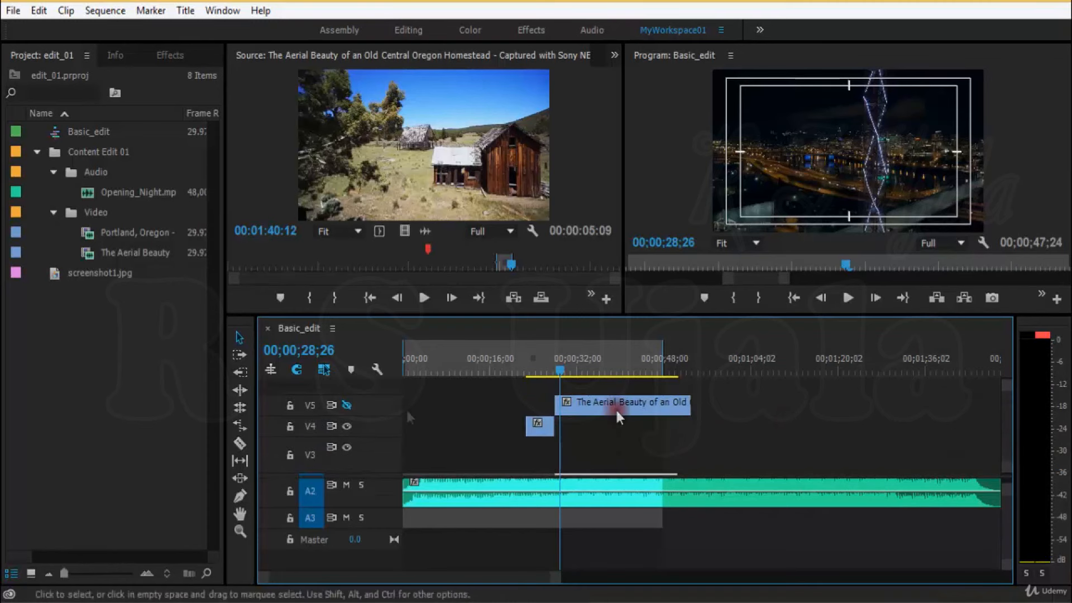
pyautogui.click(345, 408)
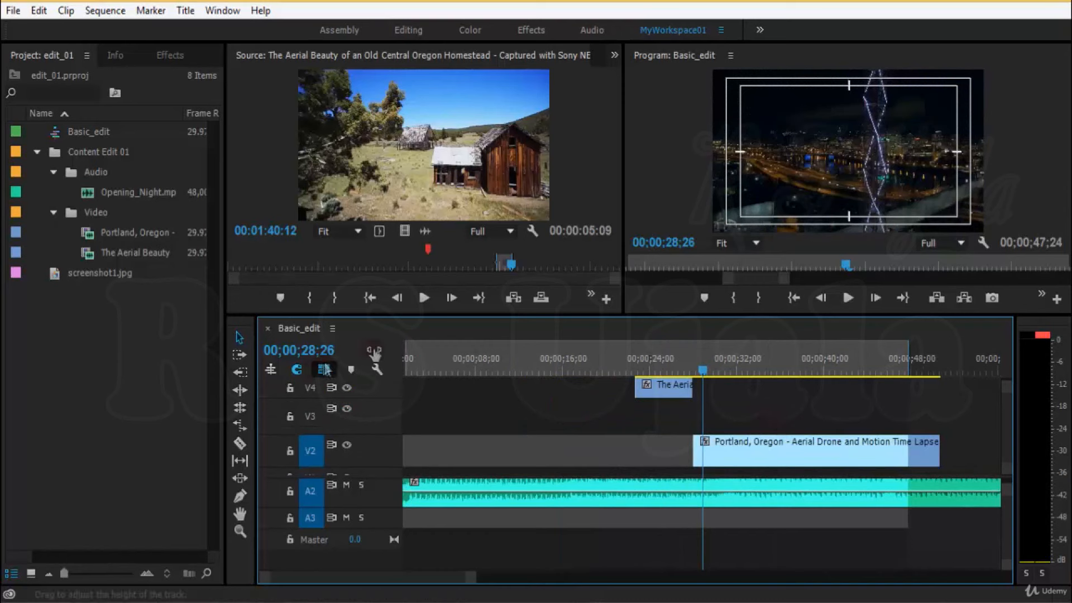
# Select the A2 audio clip together with its linked Portland video clip, then clear the selection
pyautogui.click(924, 486)
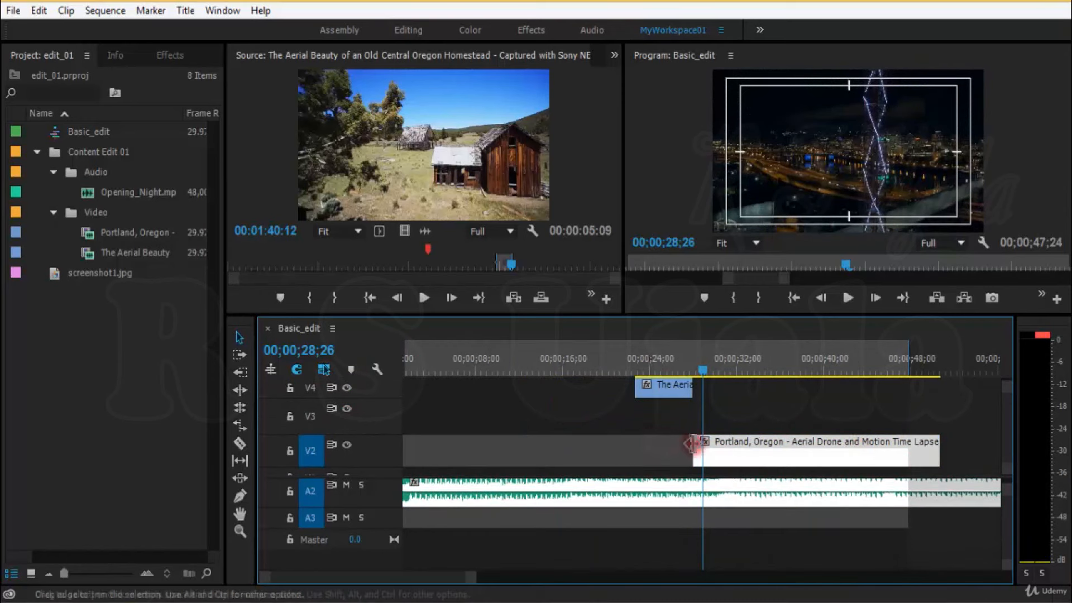
pyautogui.click(580, 444)
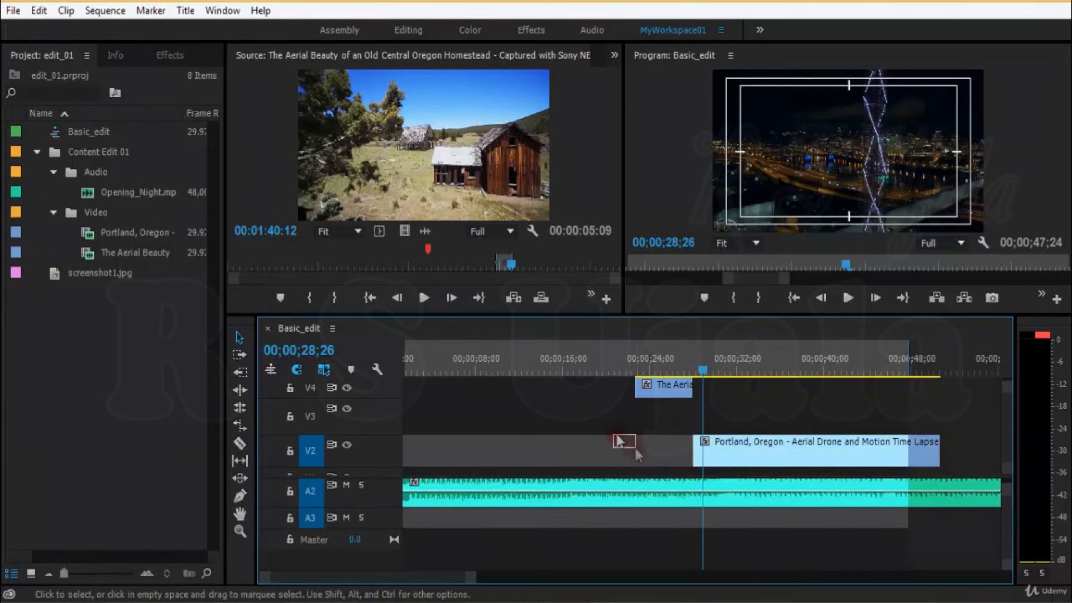
pyautogui.moveTo(640, 439); pyautogui.dragTo(648, 442)
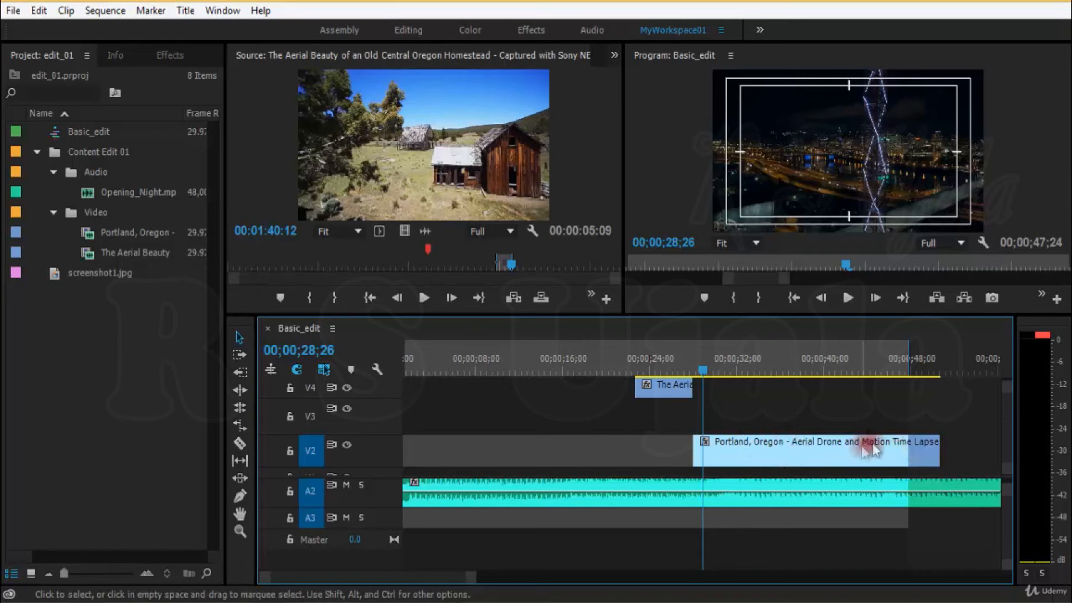
# Extend the sequence's Out point past the Portland clip for a 00;00;53;03 range, and select and deselect the linked Portland clip
pyautogui.moveTo(908, 350); pyautogui.dragTo(966, 352)
pyautogui.click(798, 446)
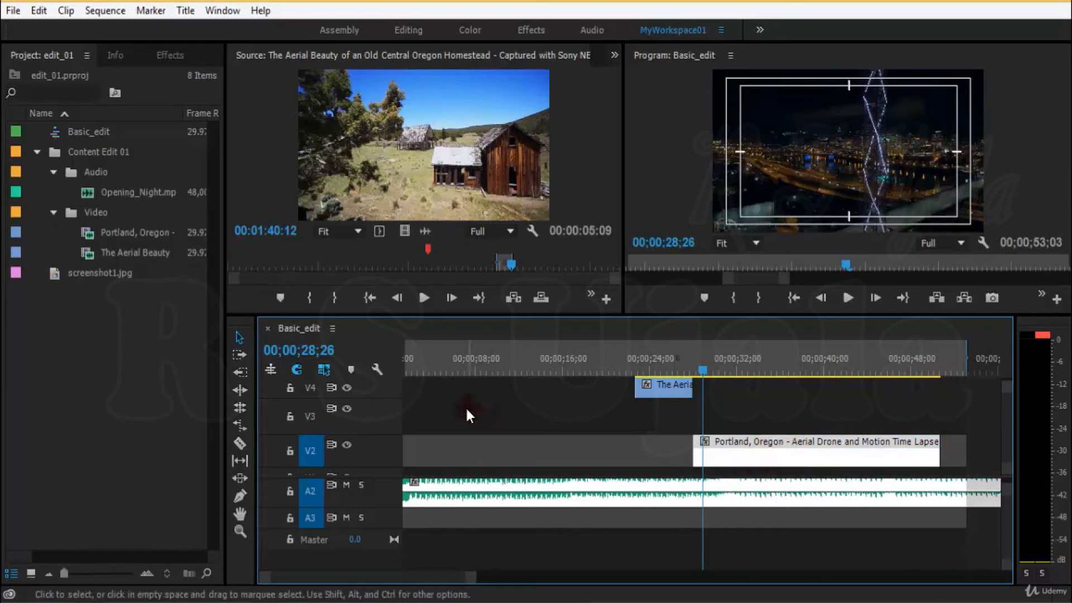
pyautogui.moveTo(469, 412); pyautogui.dragTo(558, 441)
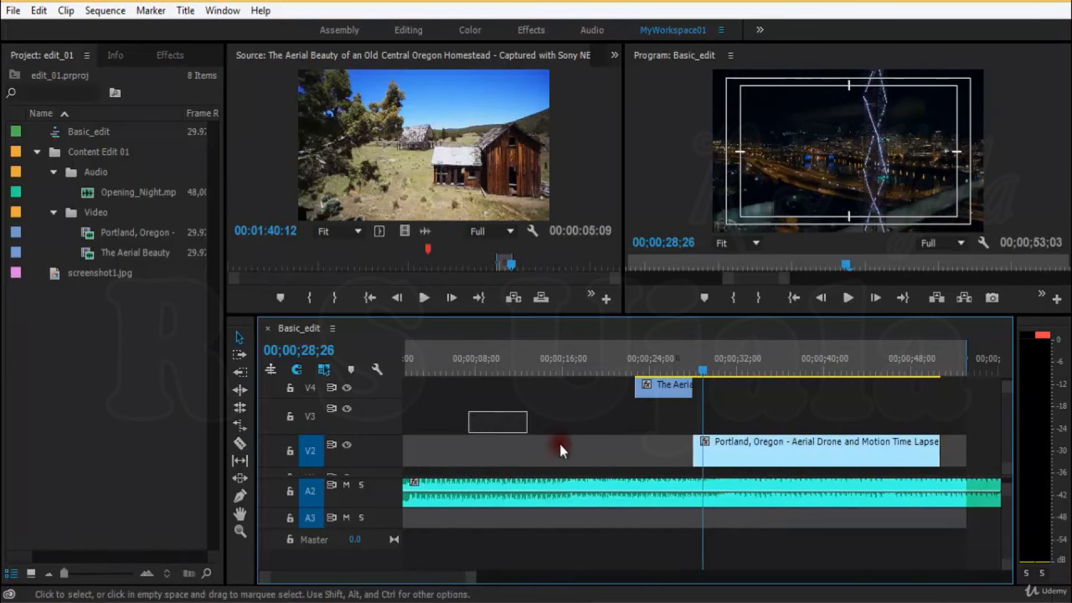
# Select the linked Portland clip, examine the Unlink command in its clip options, and close them without unlinking
pyautogui.click(774, 457)
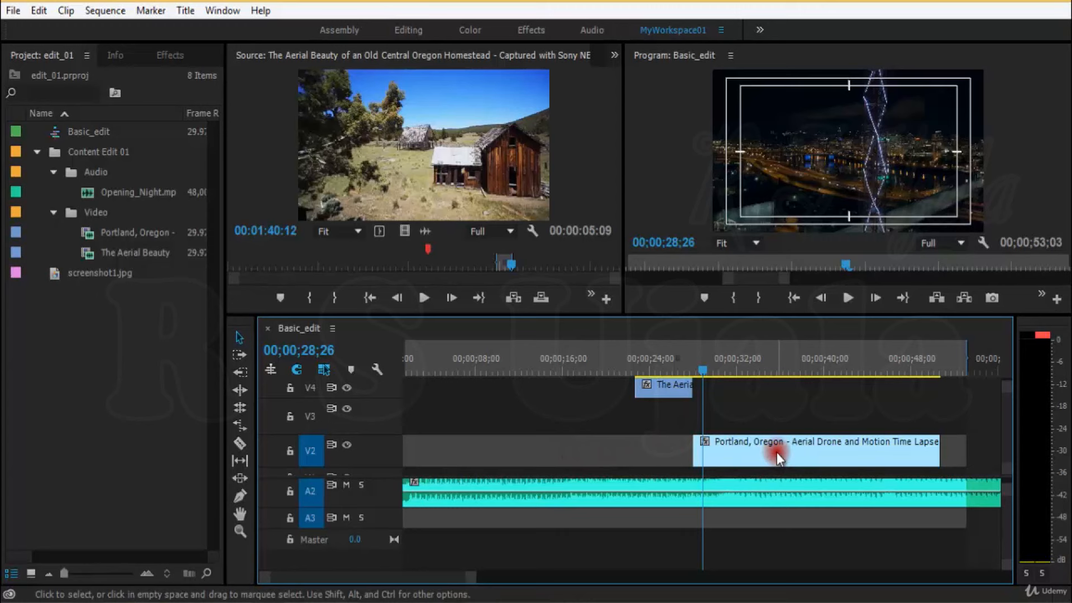
pyautogui.click(777, 452)
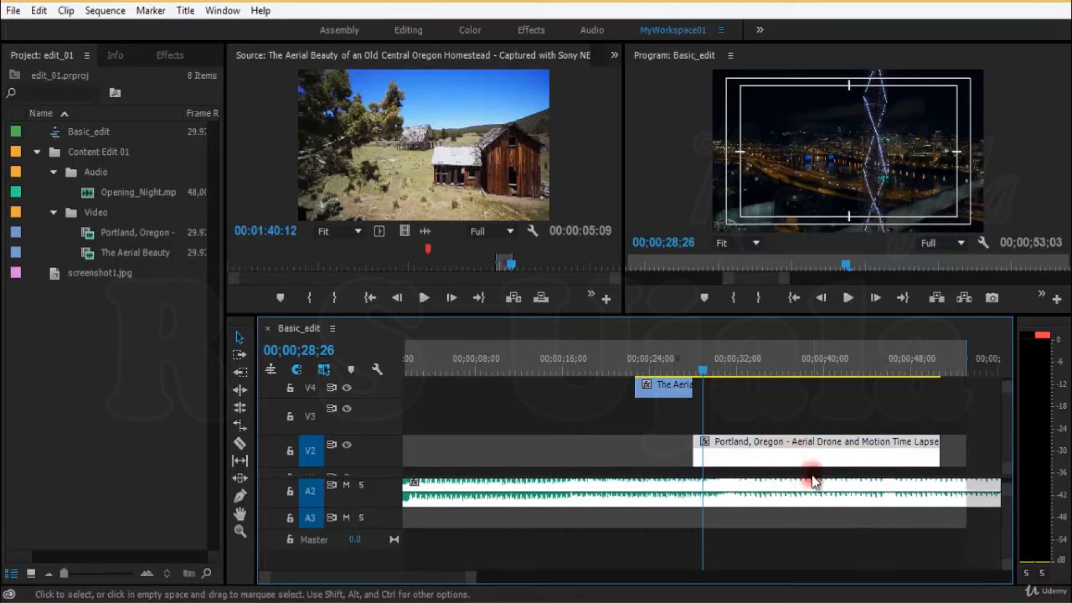
pyautogui.rightClick(766, 456)
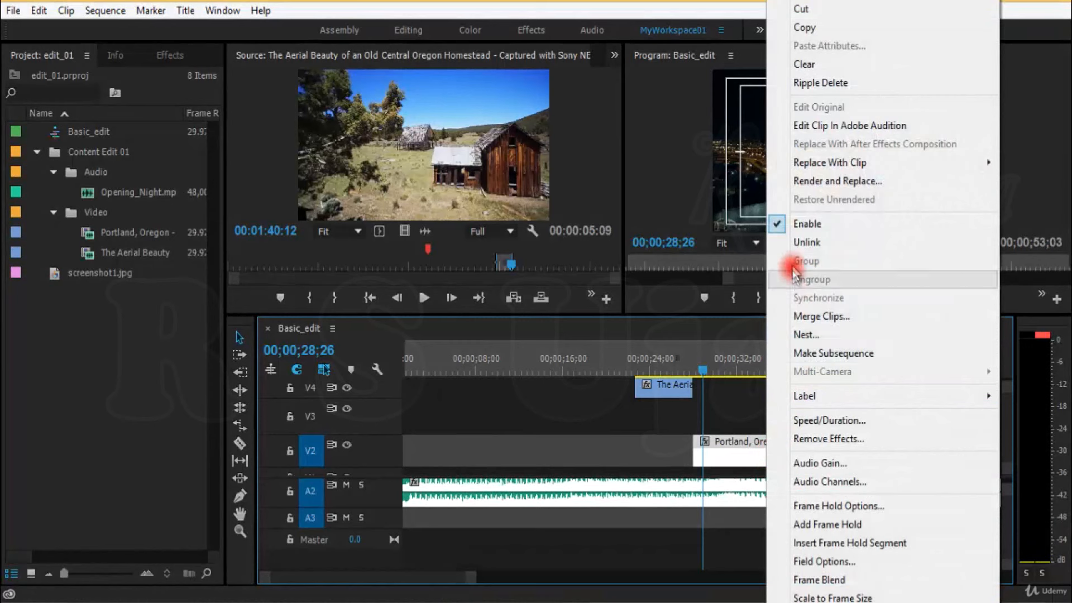
pyautogui.click(830, 245)
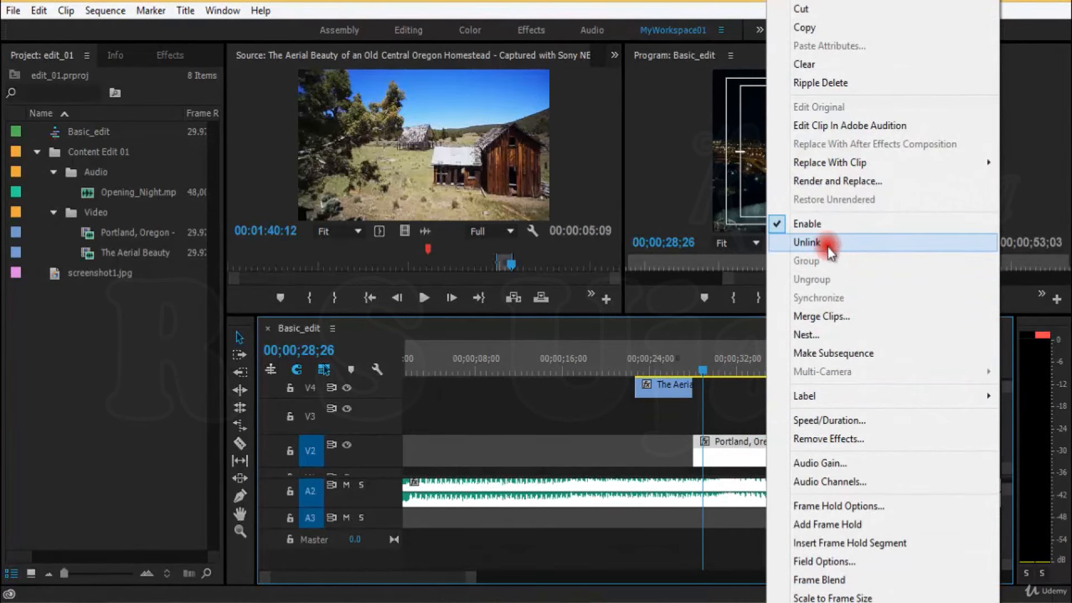
pyautogui.click(594, 436)
# Select the Portland video clip and the A2 audio clip in turn to examine their linked selection
pyautogui.click(765, 450)
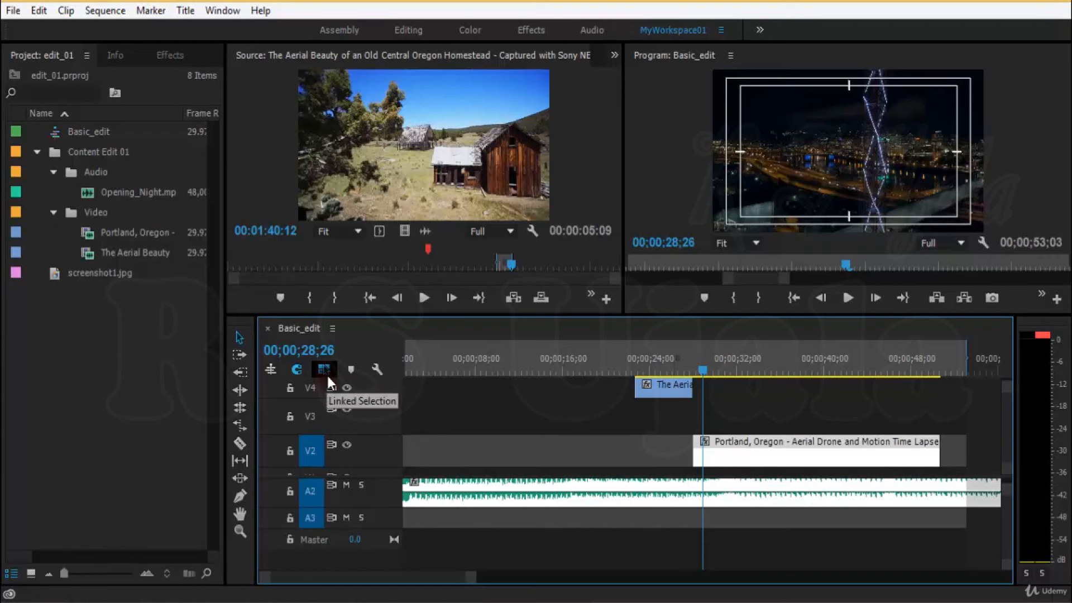
pyautogui.click(814, 495)
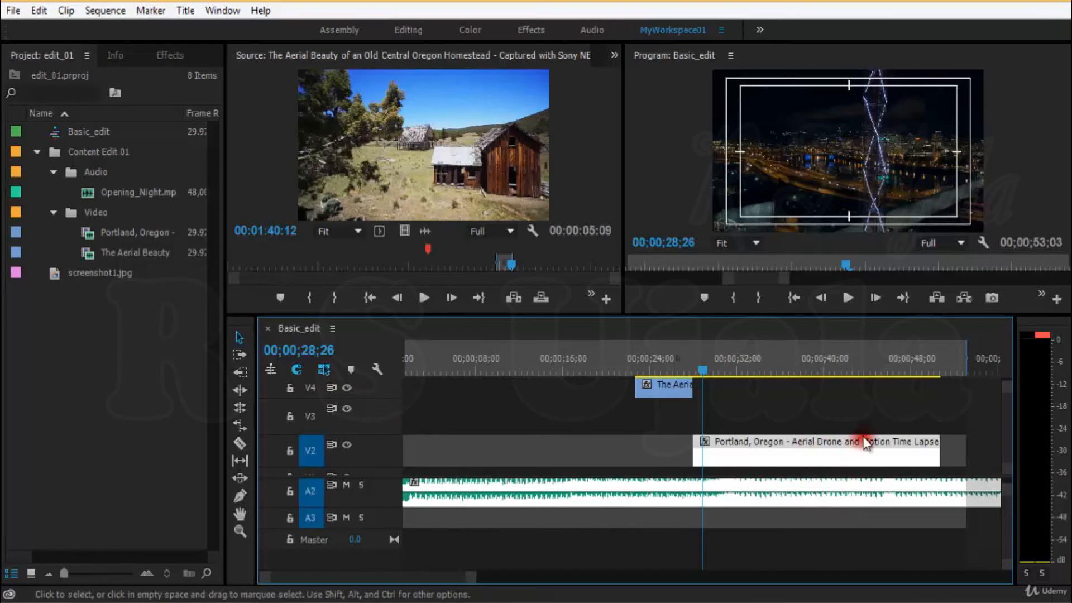
pyautogui.click(870, 488)
pyautogui.click(839, 448)
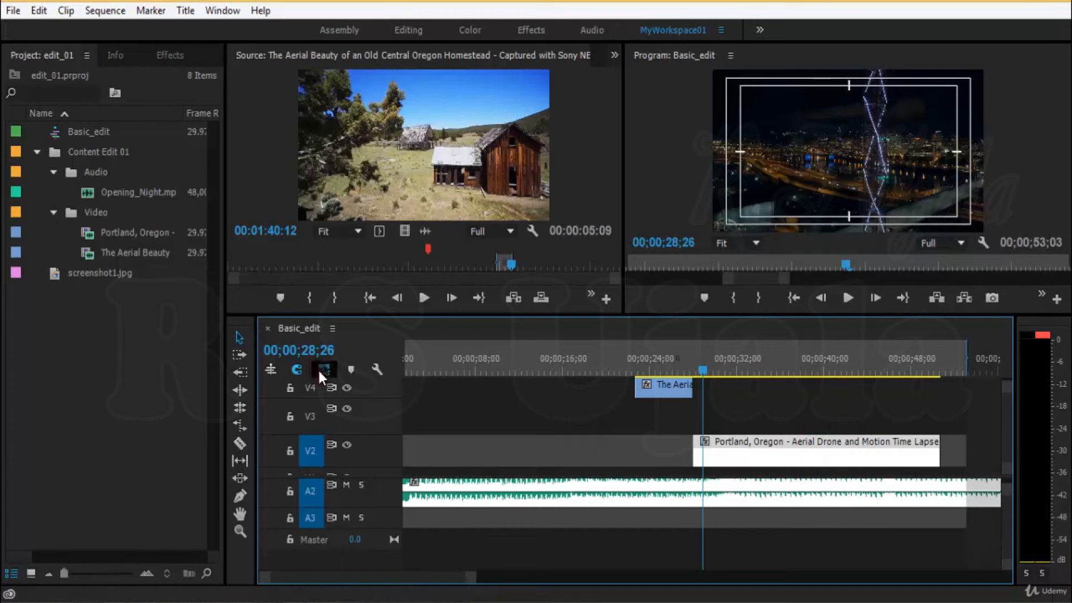
# Turn off Linked Selection in the timeline and deselect both clips
pyautogui.click(323, 371)
pyautogui.click(634, 462)
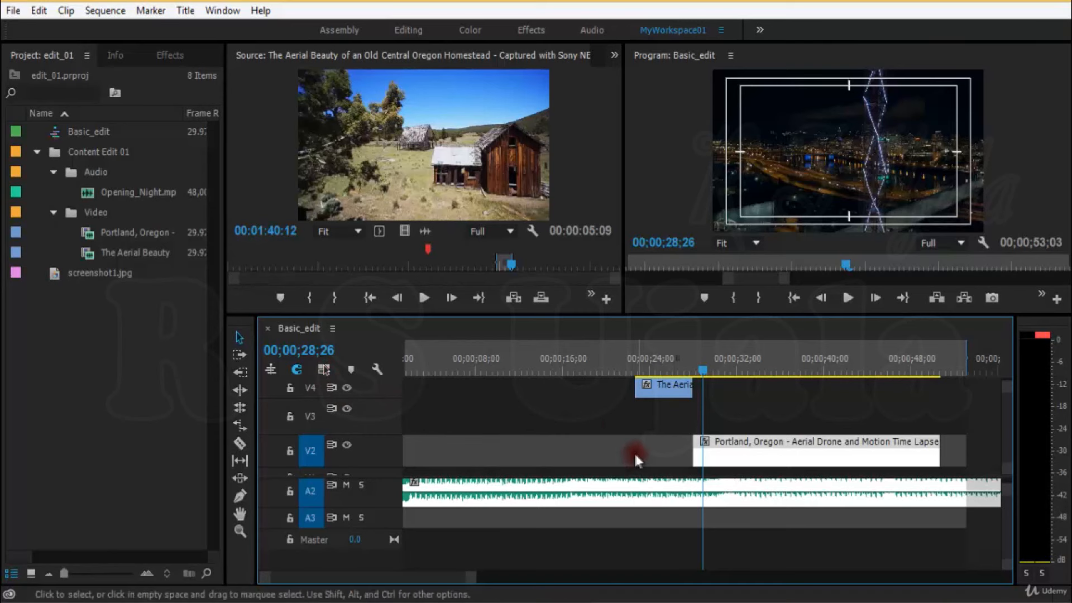
pyautogui.click(625, 441)
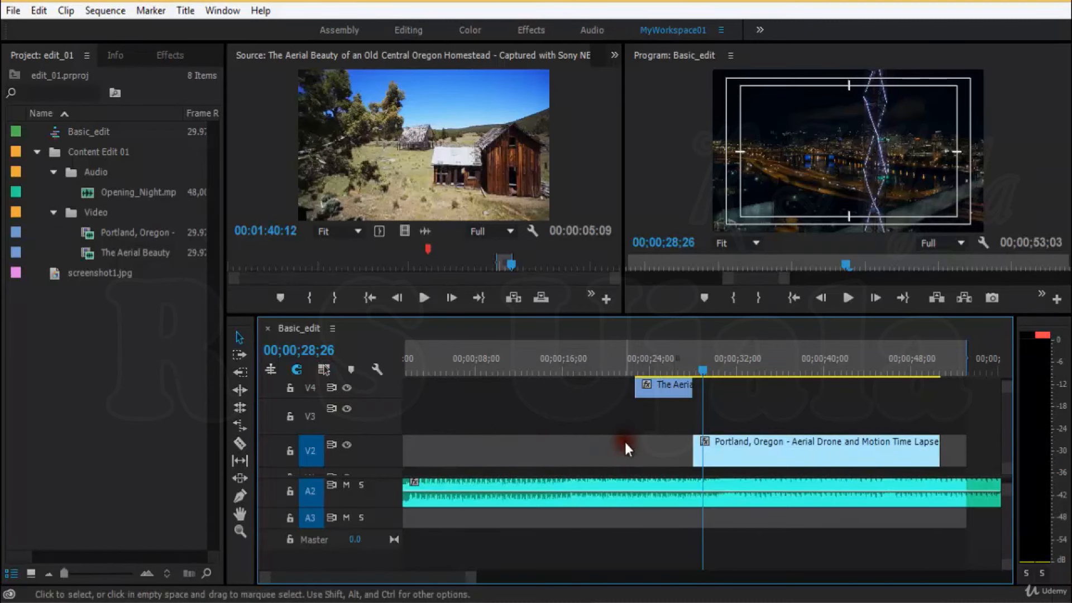
# Select only the Portland video clip on V2 and check its clip options for Unlink
pyautogui.click(761, 455)
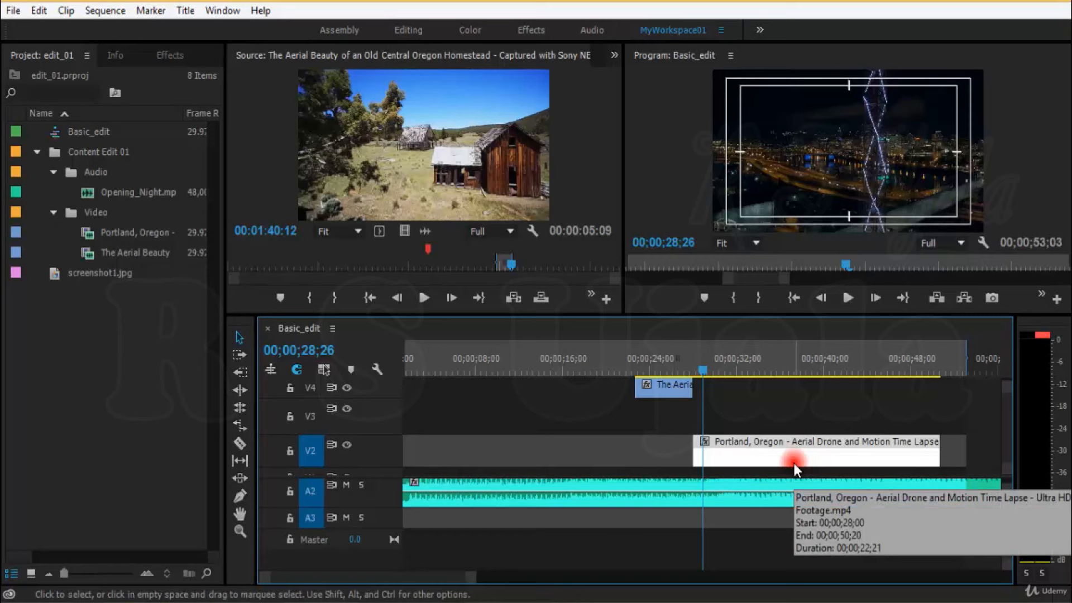
pyautogui.rightClick(794, 467)
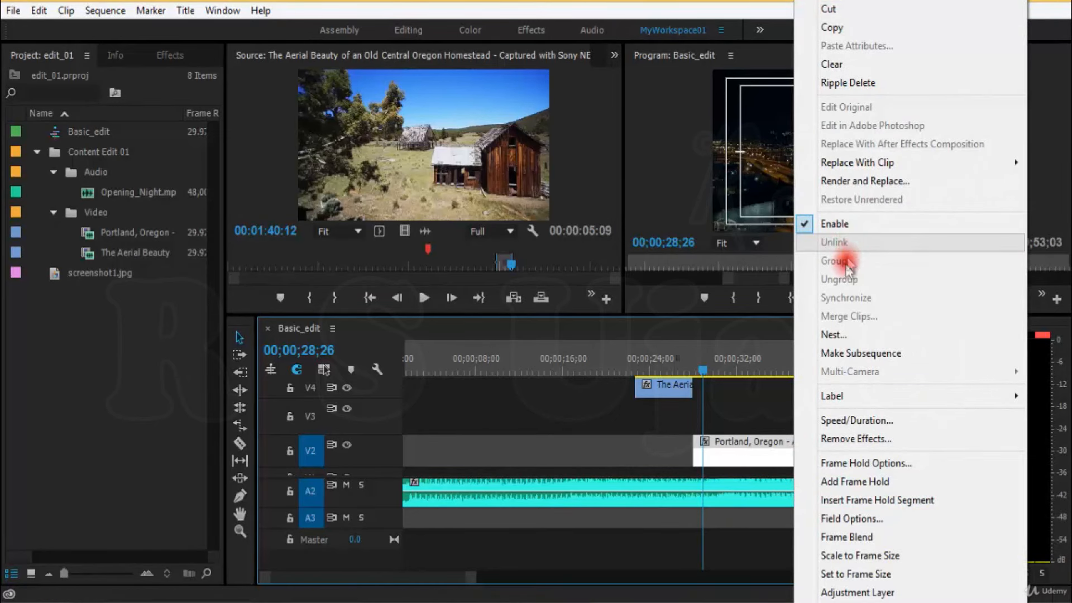
pyautogui.click(730, 411)
# Select the Portland video clip on V2 and the A2 audio clip in turn with Linked Selection off
pyautogui.click(765, 461)
pyautogui.click(773, 483)
pyautogui.click(773, 453)
pyautogui.click(780, 491)
pyautogui.click(776, 448)
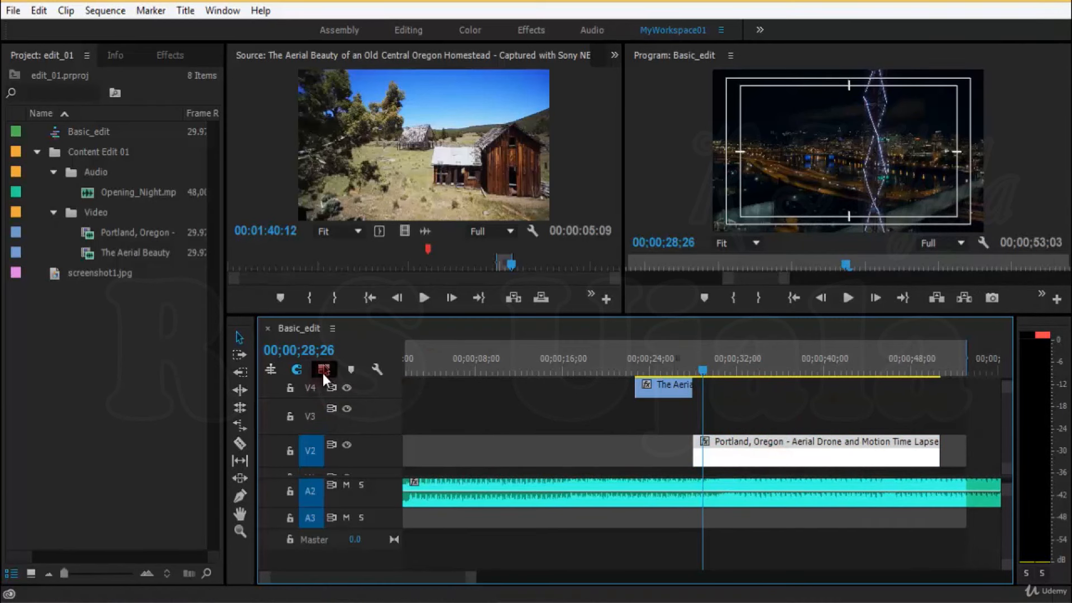
# Recheck the Unlink and Group commands in the Portland video clip's options and close them, keeping only that clip selected
pyautogui.rightClick(773, 447)
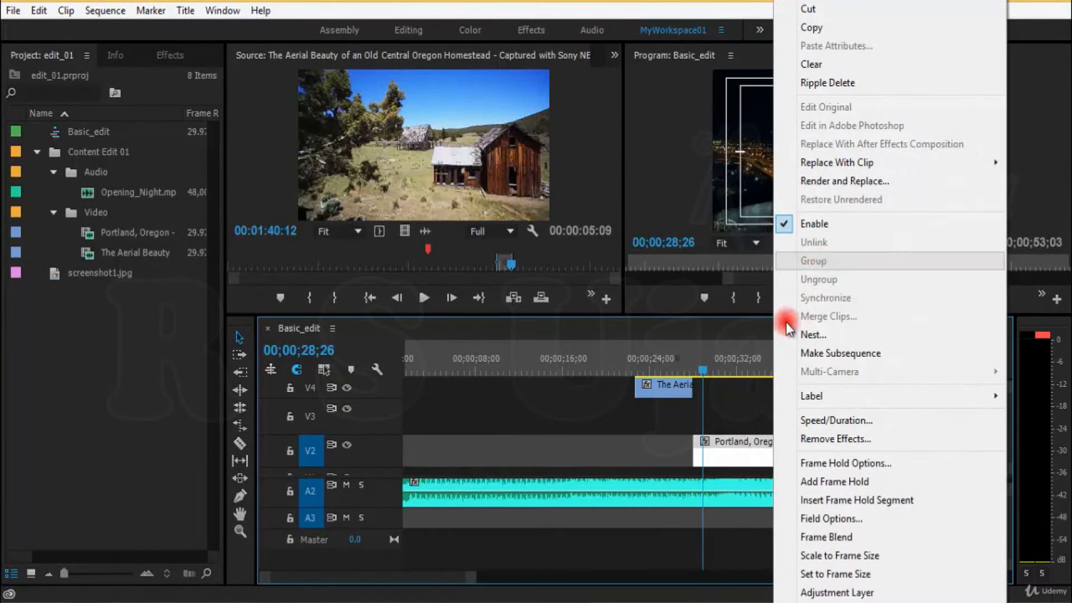
pyautogui.click(615, 441)
pyautogui.moveTo(614, 426); pyautogui.dragTo(775, 439)
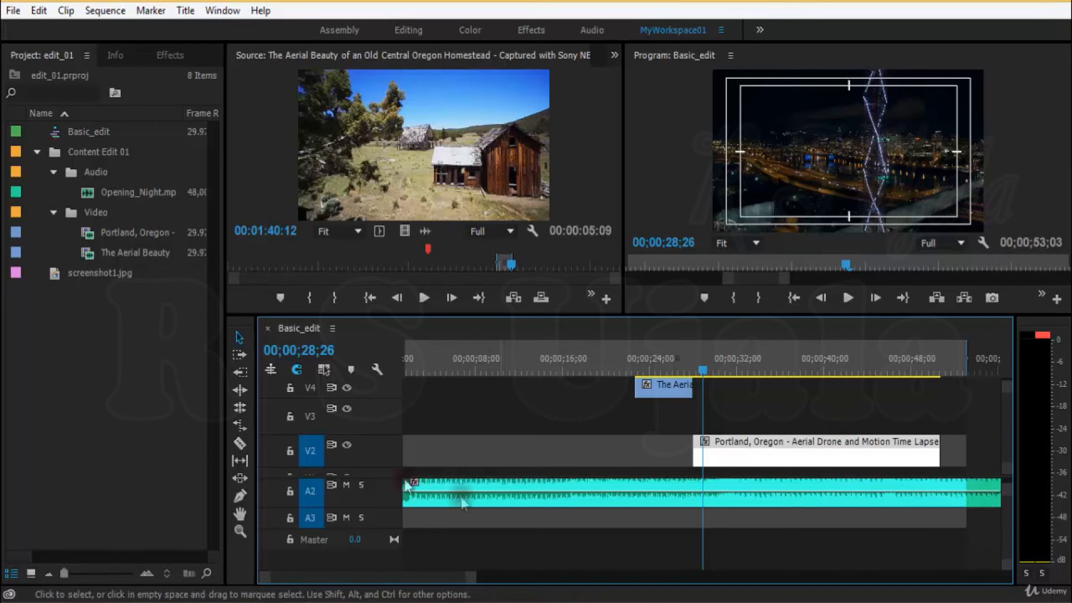
# Turn Linked Selection back on in the timeline and select the Portland clip together with its linked A2 audio
pyautogui.click(325, 370)
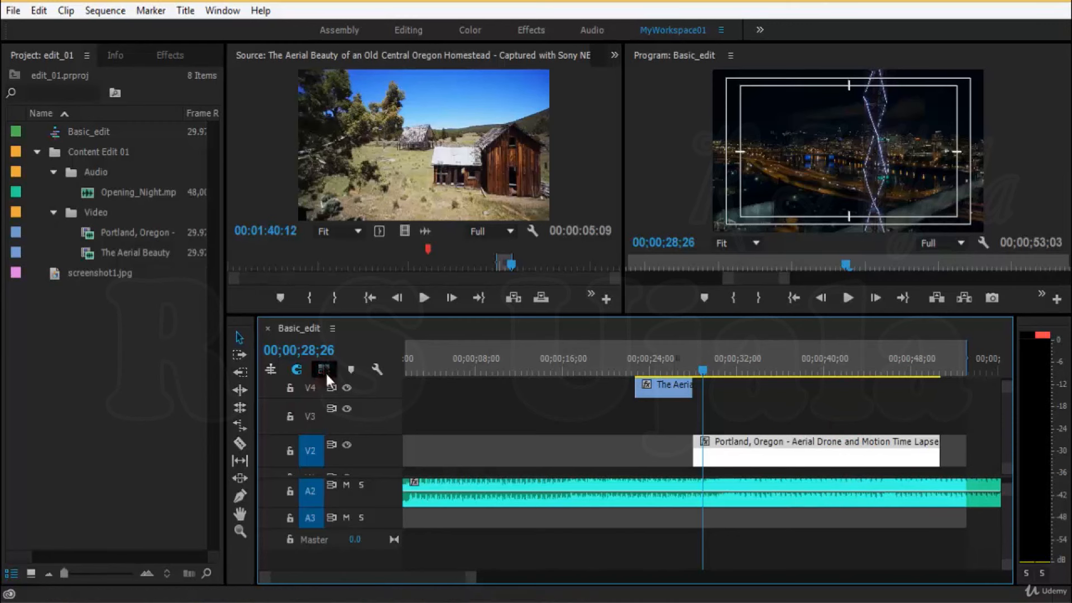
pyautogui.click(817, 464)
pyautogui.rightClick(809, 457)
pyautogui.click(785, 447)
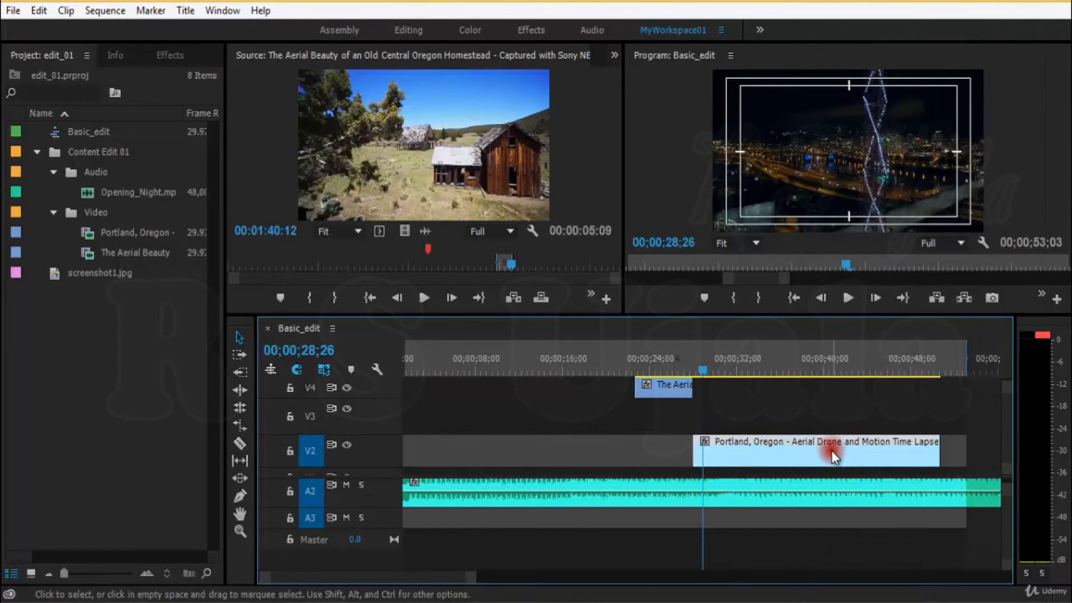
pyautogui.click(831, 451)
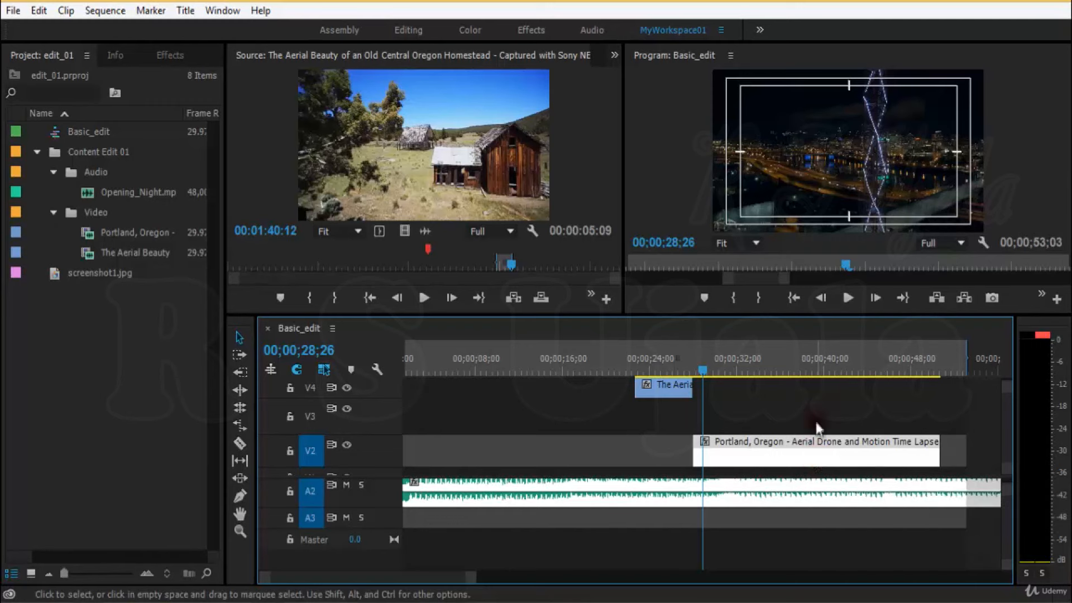
# Examine the Unlink command in the linked Portland clip's options, close them without unlinking, and deselect the clips
pyautogui.rightClick(805, 458)
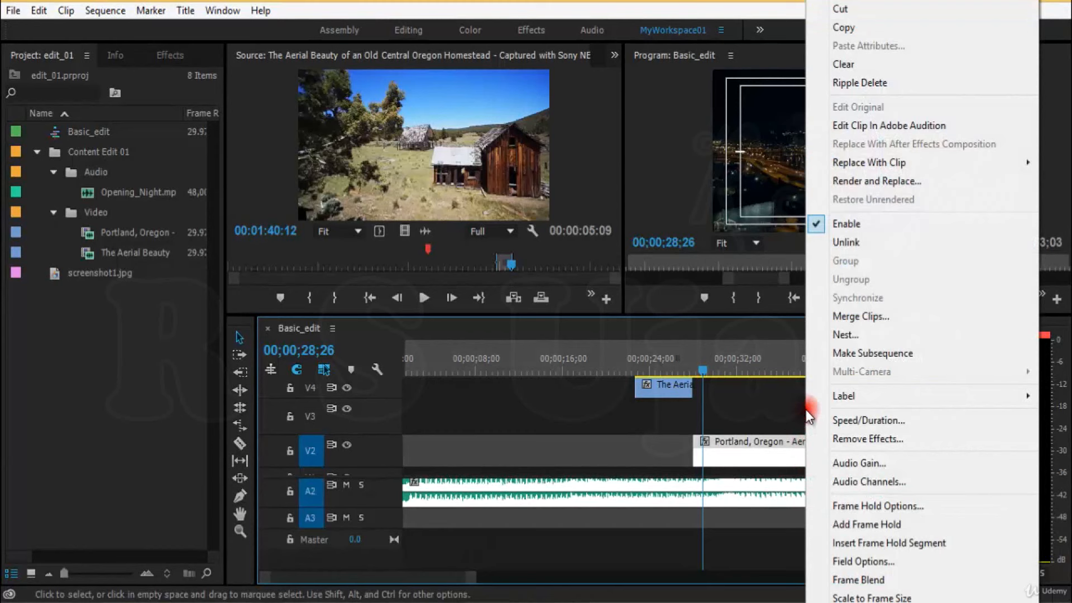
pyautogui.click(890, 240)
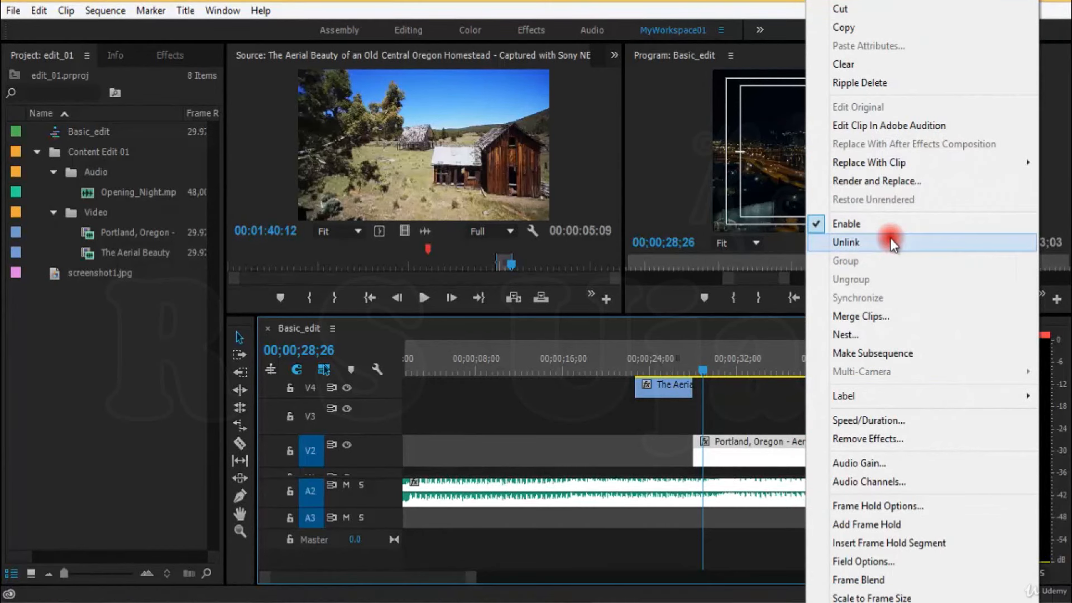
pyautogui.click(573, 436)
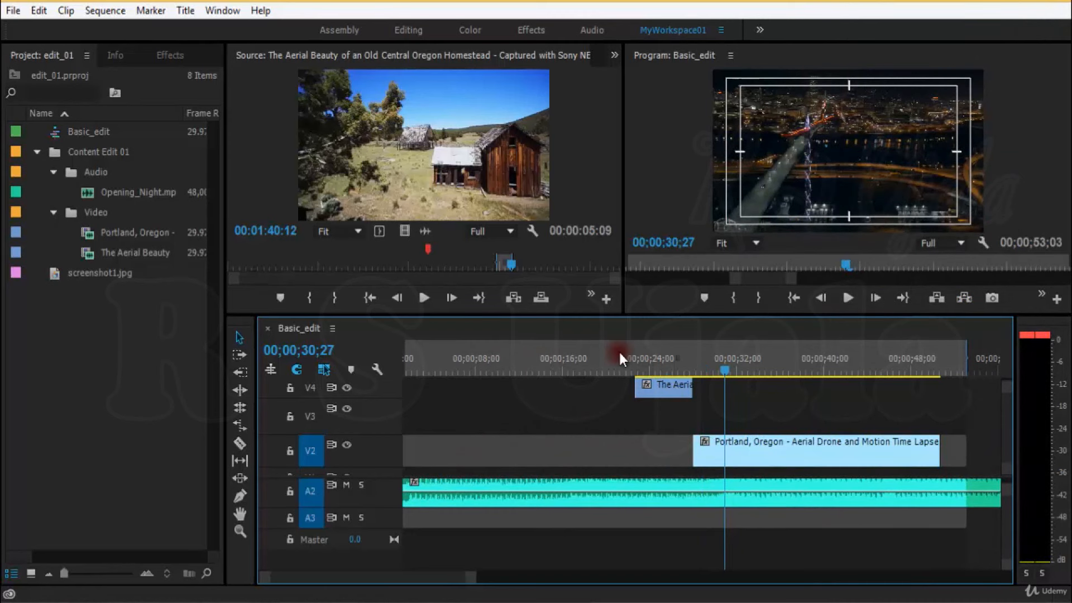
# Unlink the Portland video clip from the A2 audio and move it alone to the start of the sequence on V2
pyautogui.moveTo(620, 353); pyautogui.dragTo(568, 364)
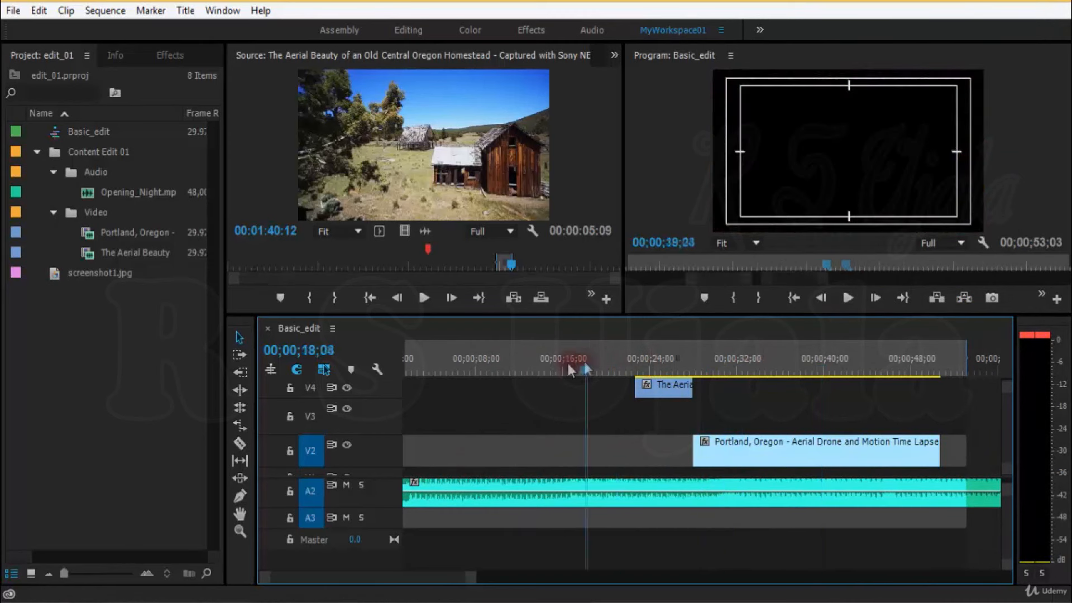
pyautogui.press('Home')
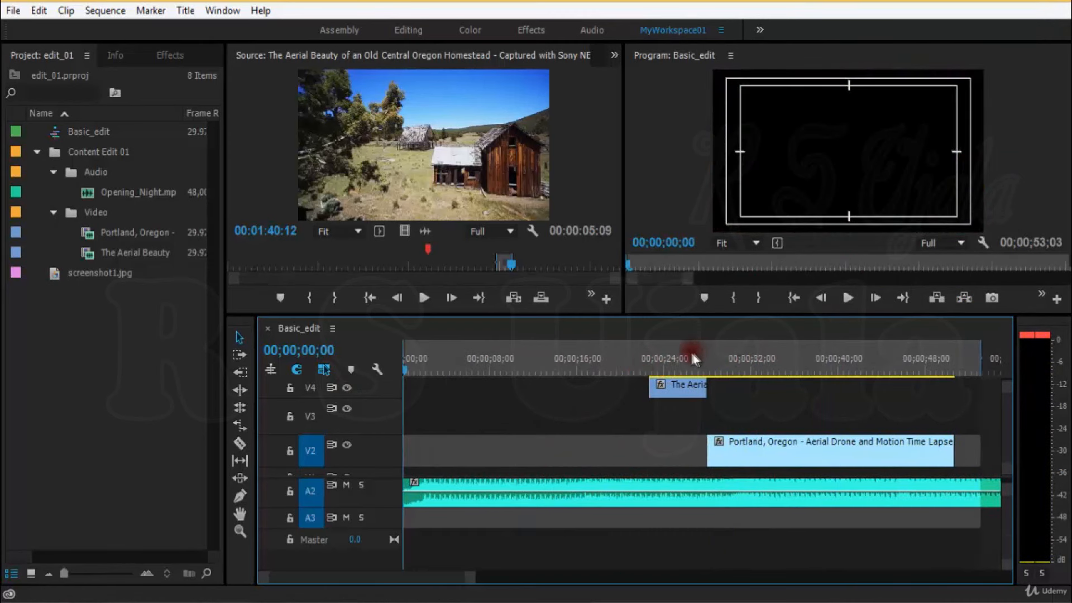
pyautogui.moveTo(692, 357); pyautogui.dragTo(615, 359)
pyautogui.moveTo(810, 446)
pyautogui.mouseDown()
pyautogui.moveTo(514, 451)
pyautogui.moveTo(818, 440)
pyautogui.mouseUp()
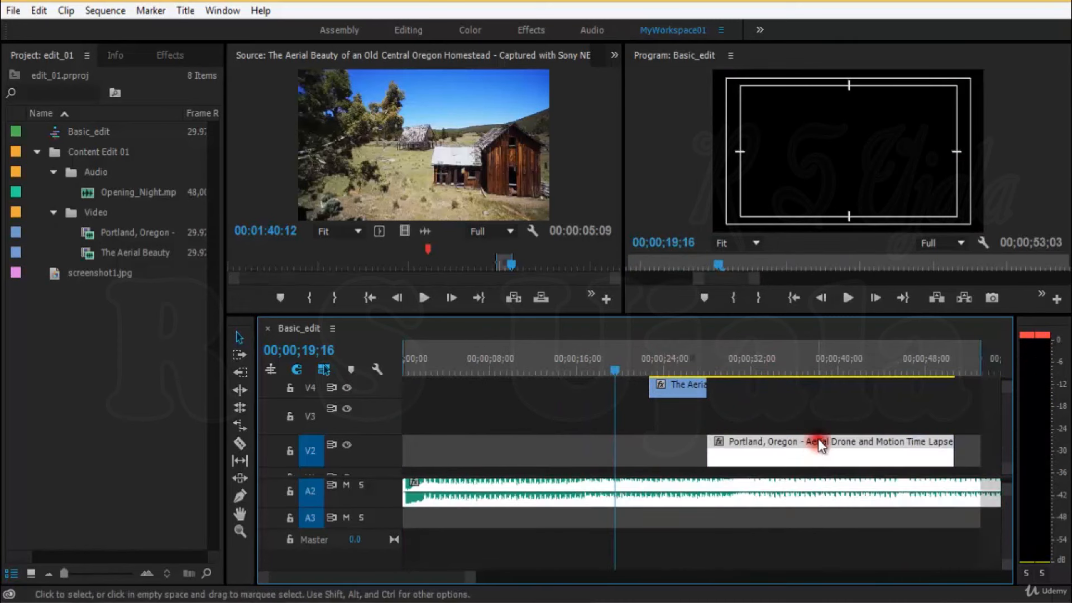
pyautogui.rightClick(840, 445)
pyautogui.click(888, 247)
pyautogui.moveTo(765, 462); pyautogui.dragTo(446, 472)
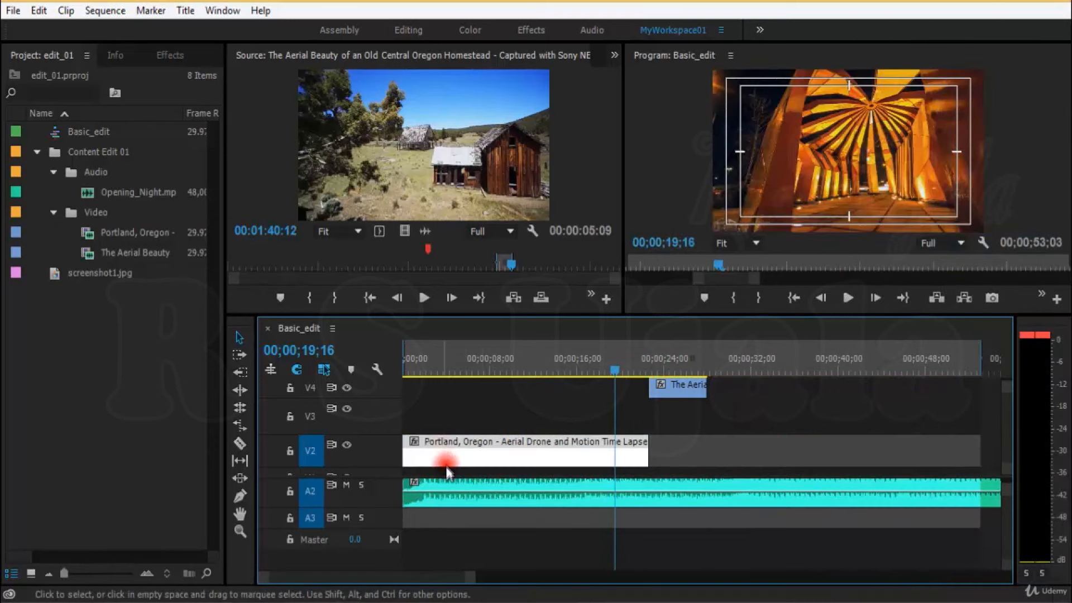
# Select the moved Portland video clip and the A2 audio clip together and link them
pyautogui.keyDown('shift'); pyautogui.click(455, 489); pyautogui.keyUp('shift')
pyautogui.rightClick(457, 490)
pyautogui.click(538, 250)
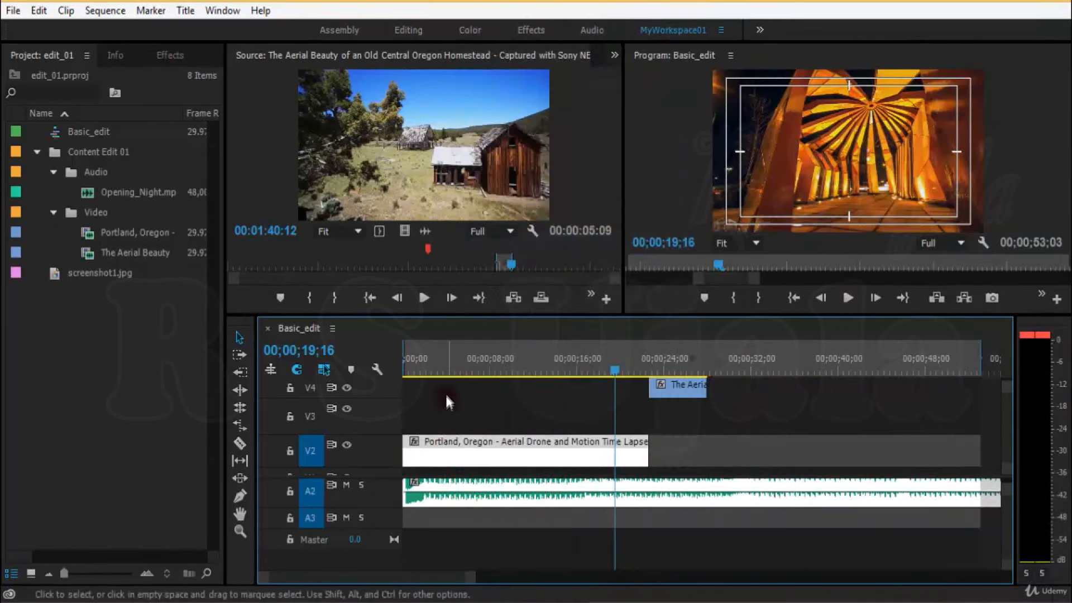
# Position the playhead at 00;00;16;12 with the timeline magnified around it, deselect the clips, and save the project
pyautogui.click(451, 369)
pyautogui.press('=')
pyautogui.press('-')
pyautogui.click(619, 352)
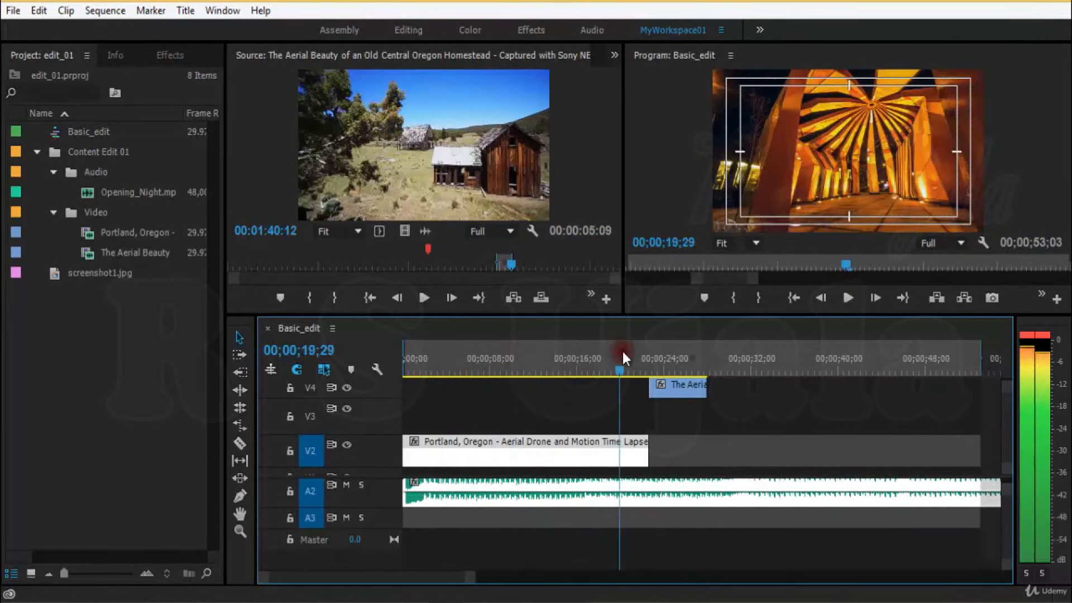
pyautogui.press('=')
pyautogui.moveTo(621, 350); pyautogui.dragTo(547, 363)
pyautogui.press('-')
pyautogui.press('=')
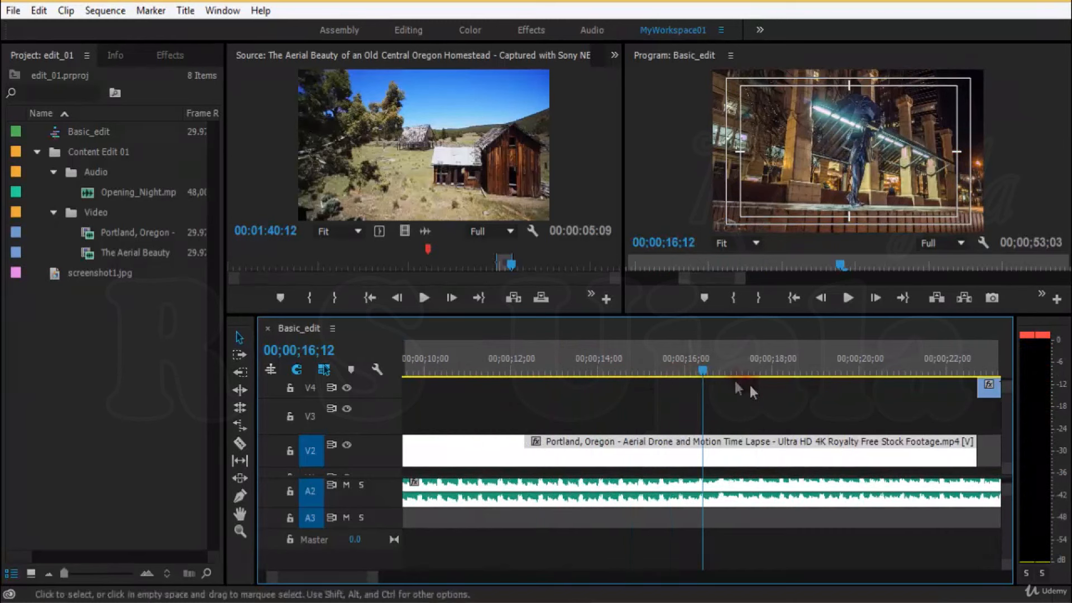
pyautogui.click(787, 407)
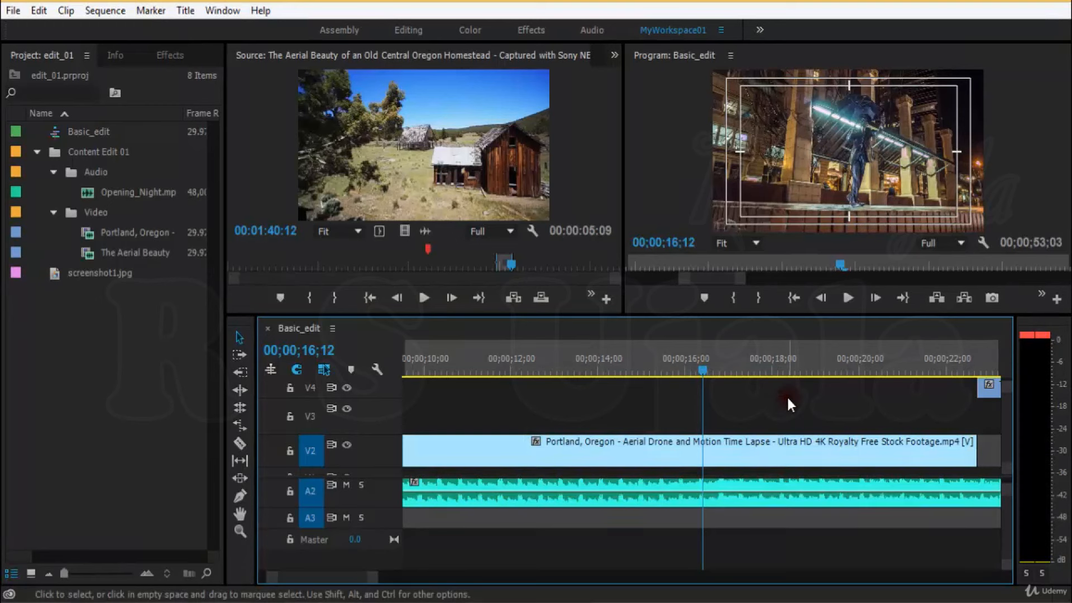
pyautogui.hotkey('ctrl', 's')
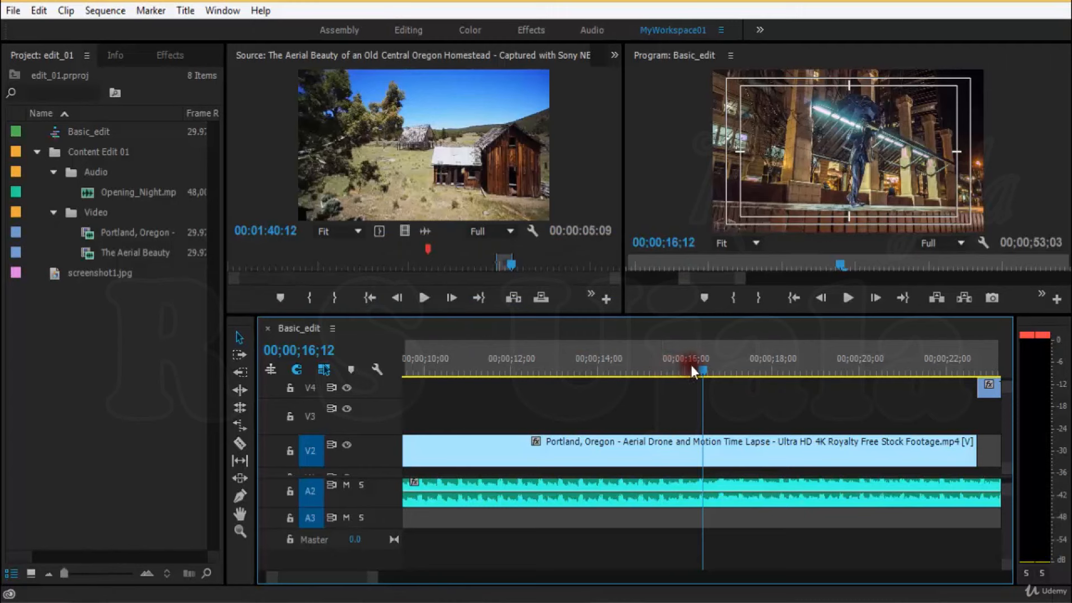
# Play the sequence from 00;00;15;17 for a moment and move the playhead back to 00;00;14;09
pyautogui.click(667, 368)
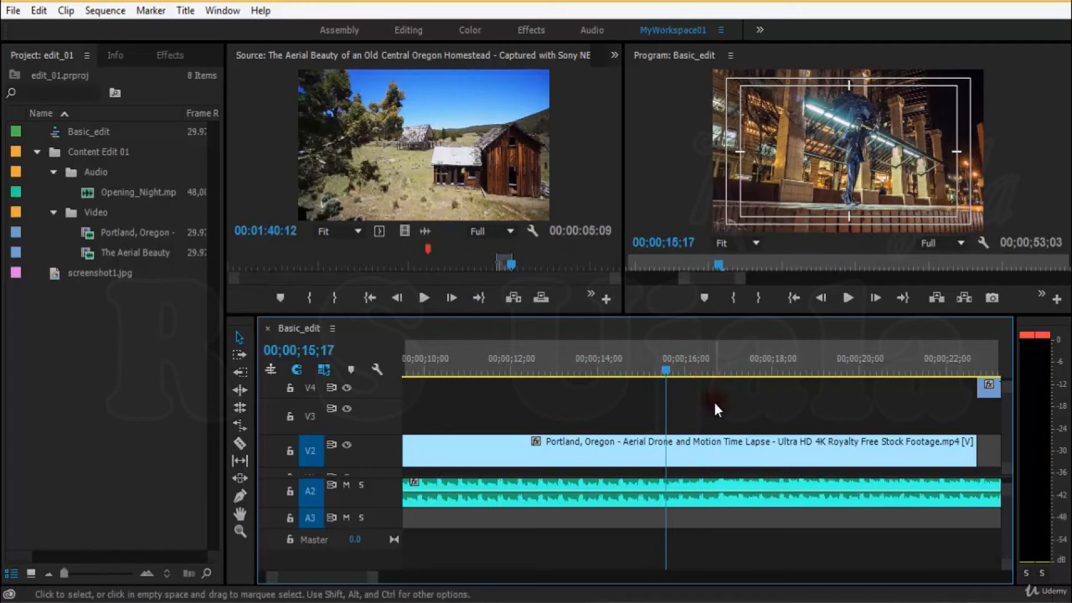
pyautogui.press('space')
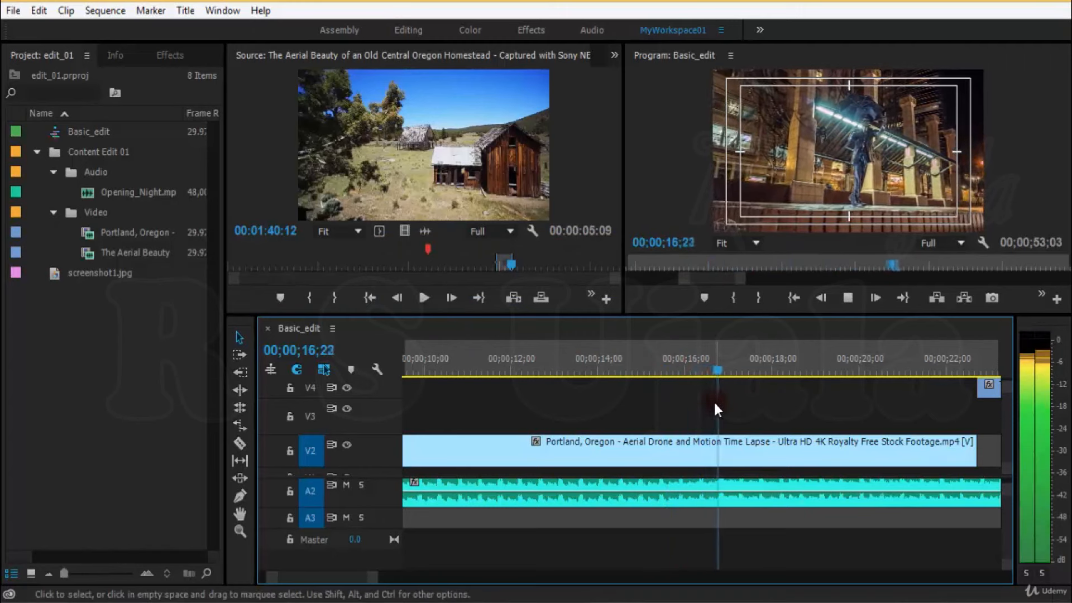
pyautogui.press('-')
pyautogui.moveTo(702, 373); pyautogui.dragTo(656, 366)
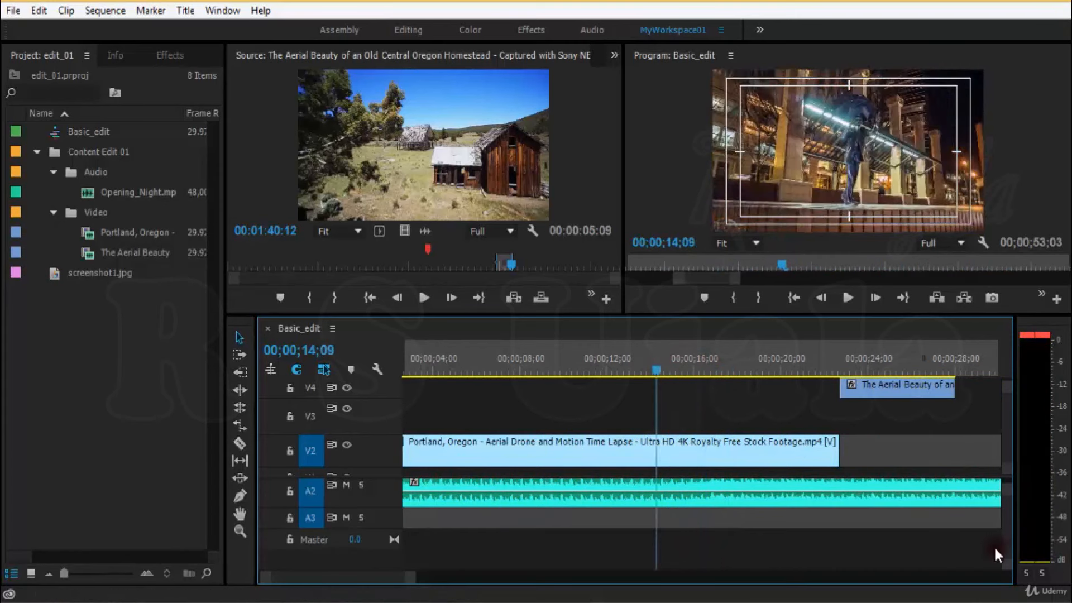
# Mute audio track A1 and play the sequence briefly to hear only the A2 music
pyautogui.scroll(3, 346, 494)
pyautogui.click(344, 488)
pyautogui.press('space')
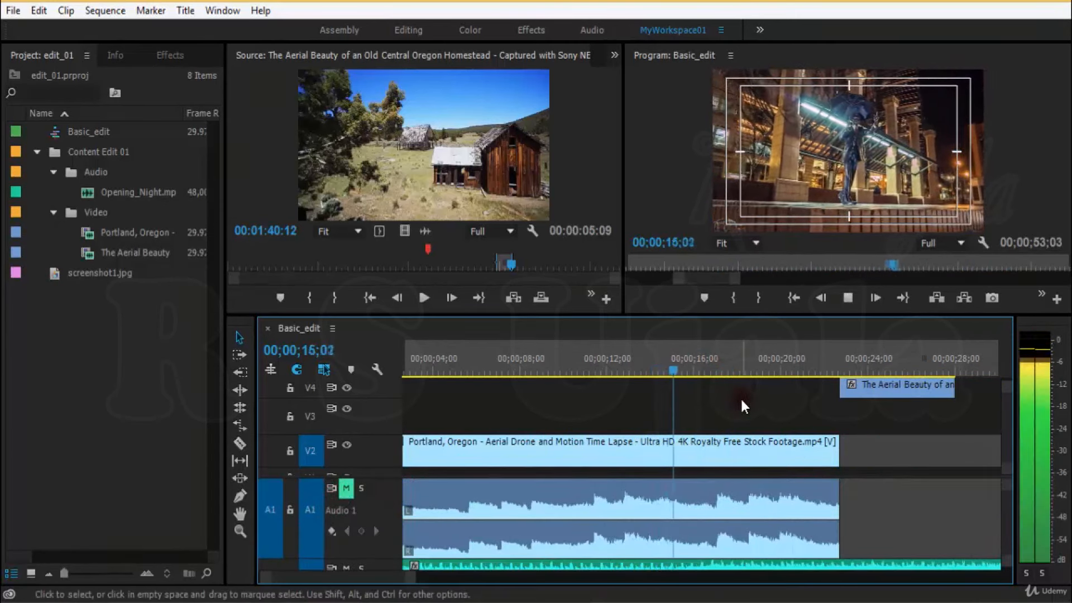
pyautogui.press('space')
# Locate the shot change in the Portland clip by moving the playhead to 00;00;11;08 and stepping forward to 00;00;11;10
pyautogui.moveTo(702, 373); pyautogui.dragTo(592, 367)
pyautogui.press('=')
pyautogui.moveTo(719, 366); pyautogui.dragTo(707, 371)
pyautogui.press('=')
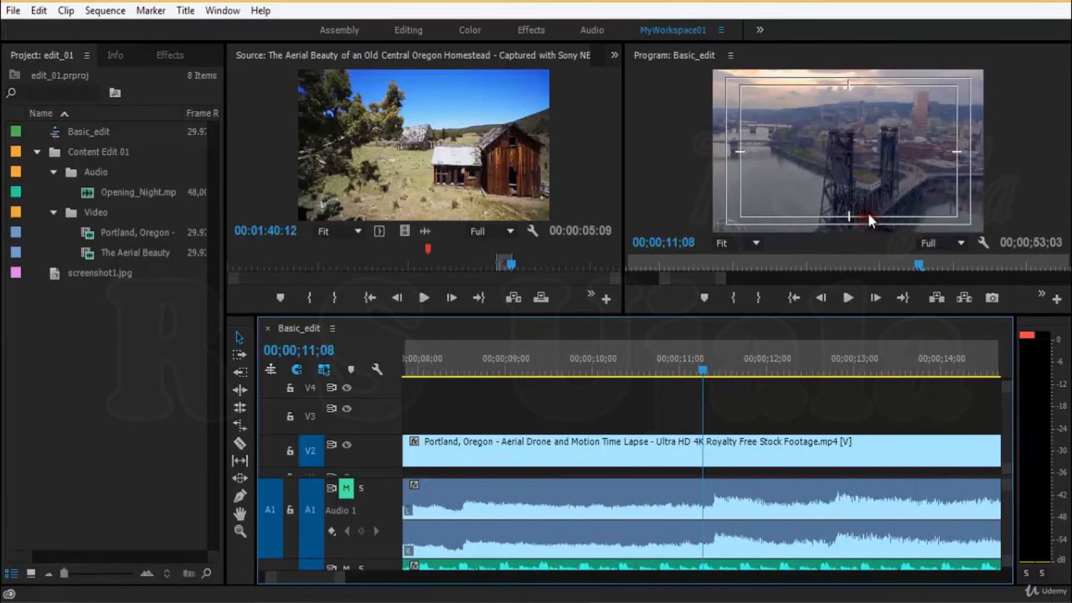
pyautogui.press('Right')
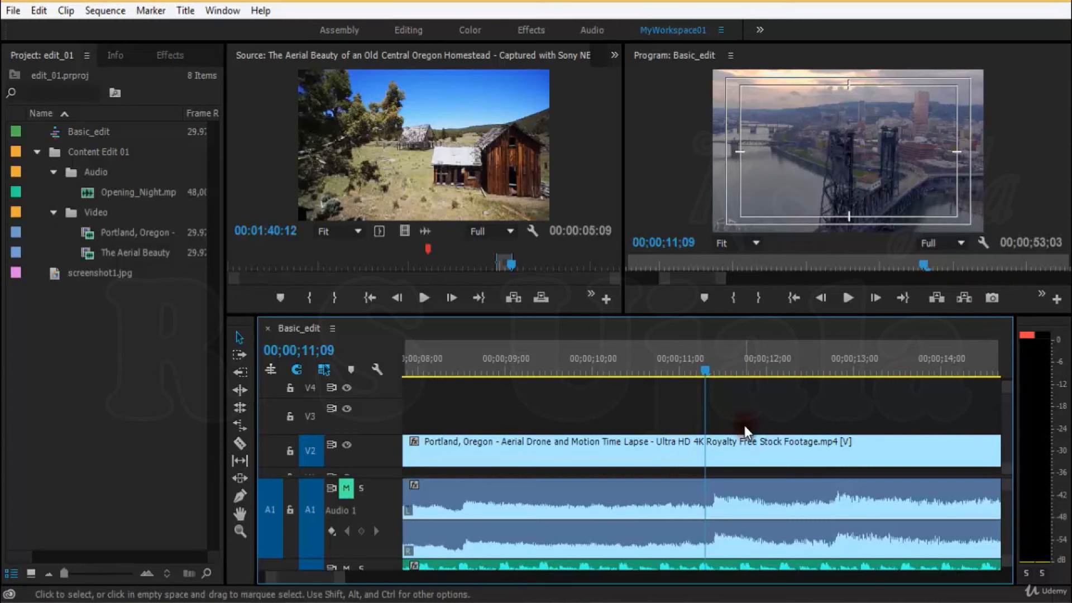
pyautogui.press('Right')
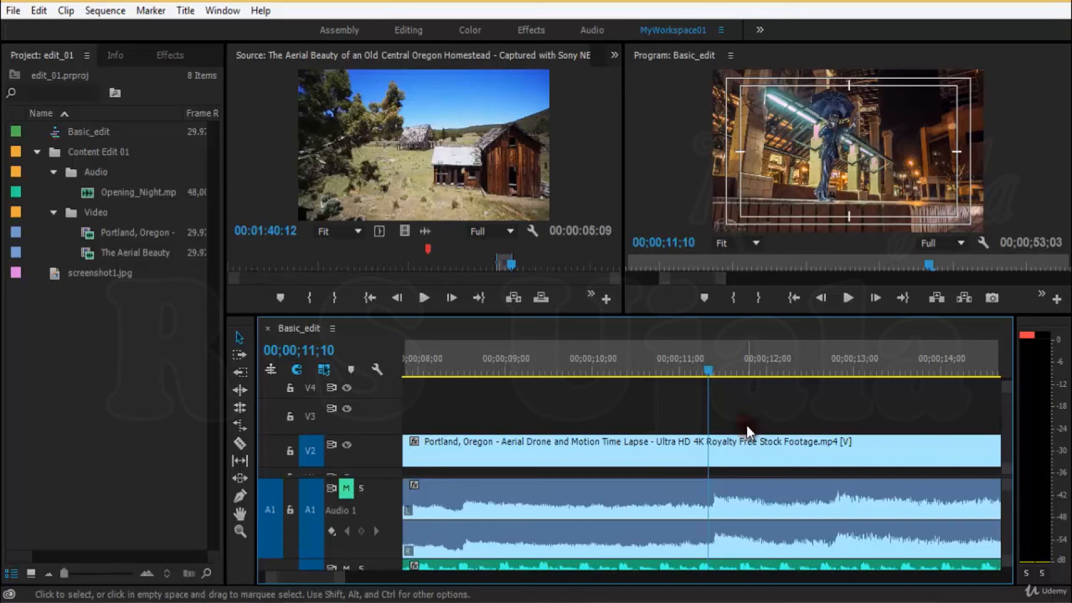
# Step back and forth between 00;00;11;08 and 00;00;11;10 to compare the frames around the shot change
pyautogui.press('Left')
pyautogui.press('Left')
pyautogui.press('Right')
pyautogui.press('Right')
pyautogui.press('Left')
pyautogui.press('Left')
pyautogui.press('Right')
pyautogui.press('Right')
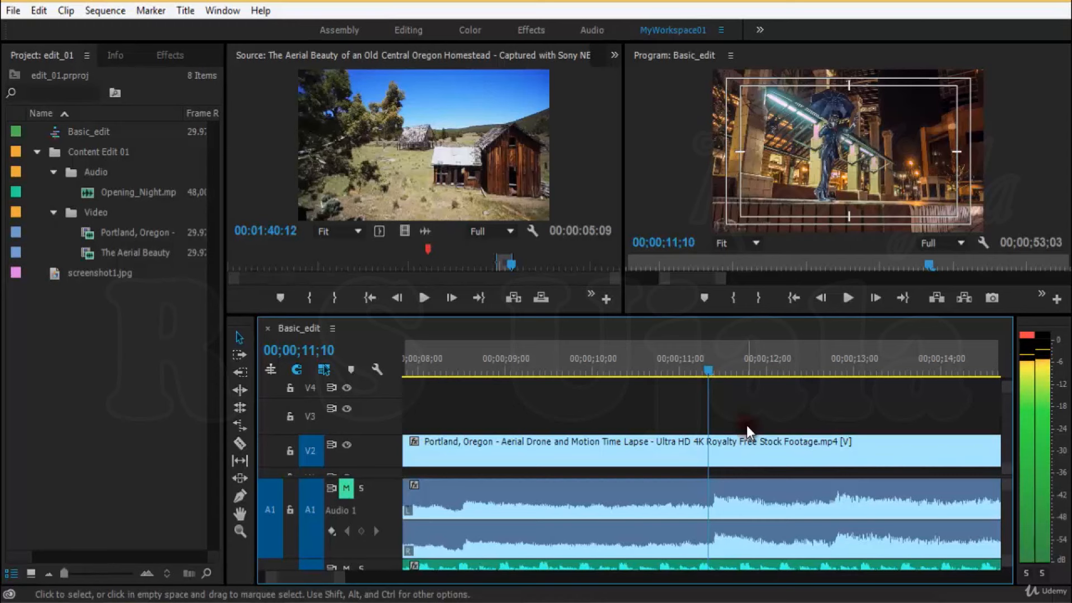
# Add a sequence marker at 00;00;11;10, on the first frame of the new shot
pyautogui.press('=')
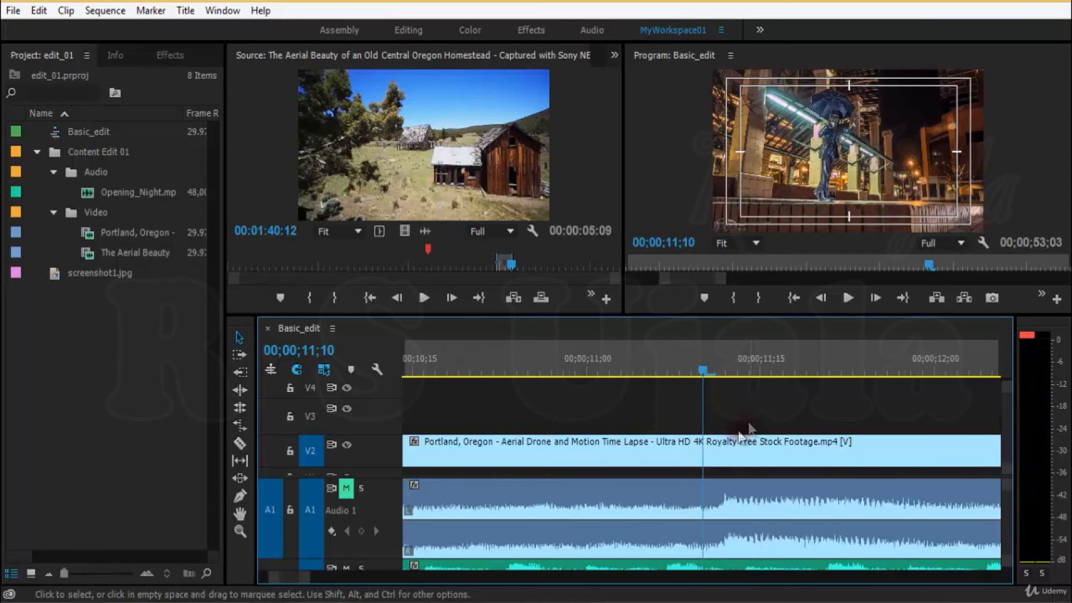
pyautogui.click(352, 372)
pyautogui.press('-')
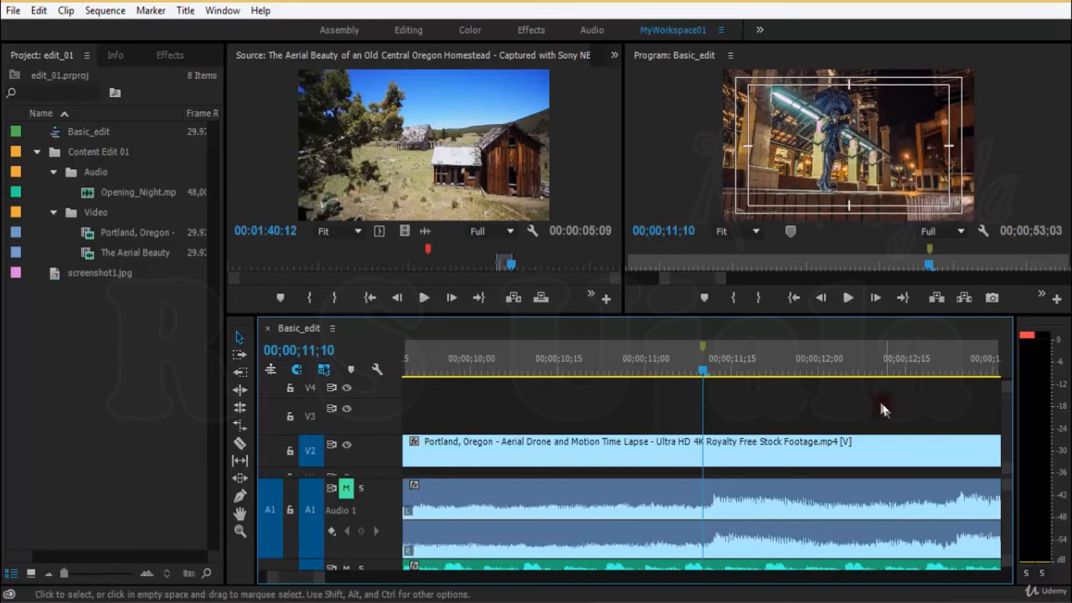
# Scrub the playhead from 00;00;11;09 past the marker to 00;00;11;15 to examine the marked shot change
pyautogui.click(695, 374)
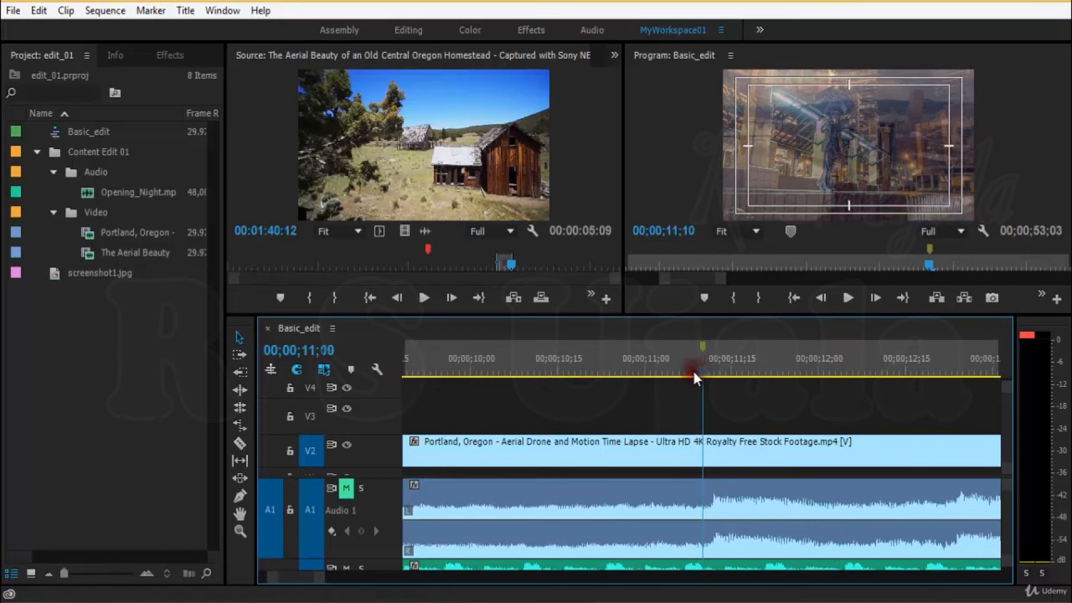
pyautogui.press('=')
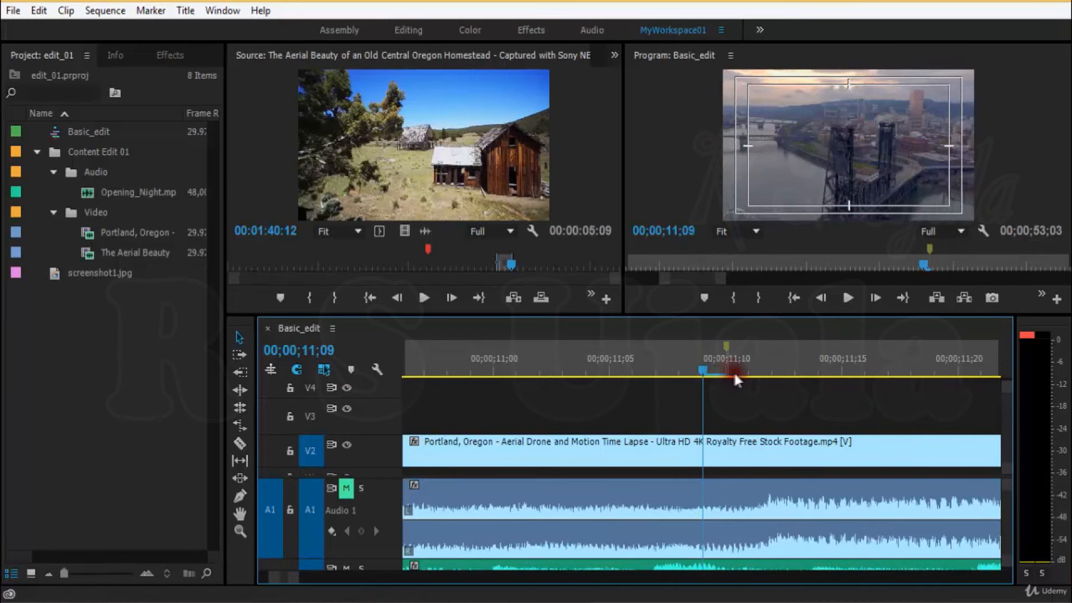
pyautogui.moveTo(753, 373); pyautogui.dragTo(841, 373)
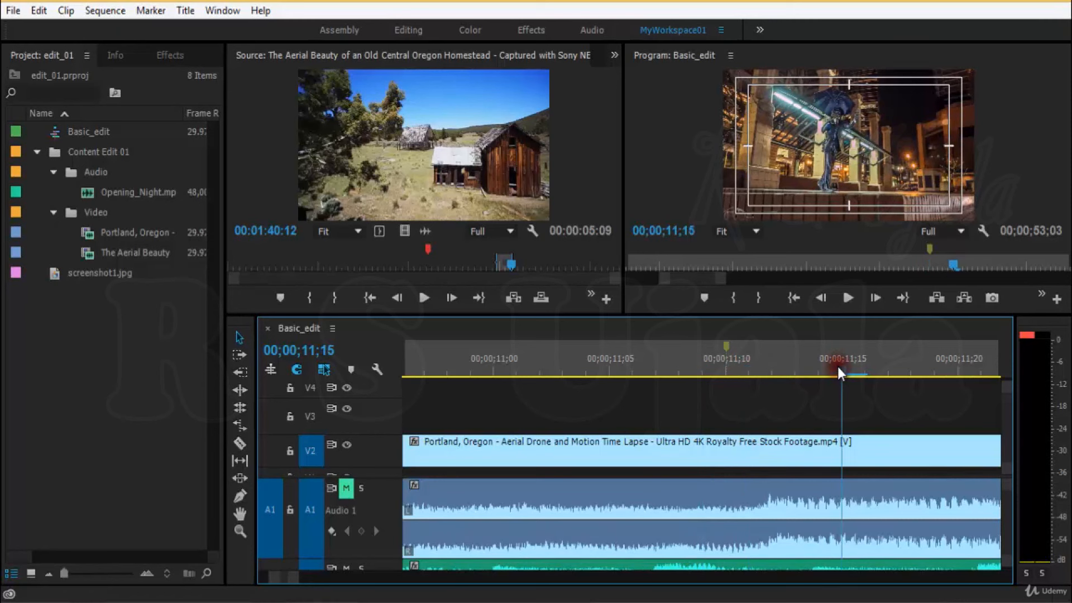
pyautogui.press('-')
pyautogui.press('-')
pyautogui.press('-')
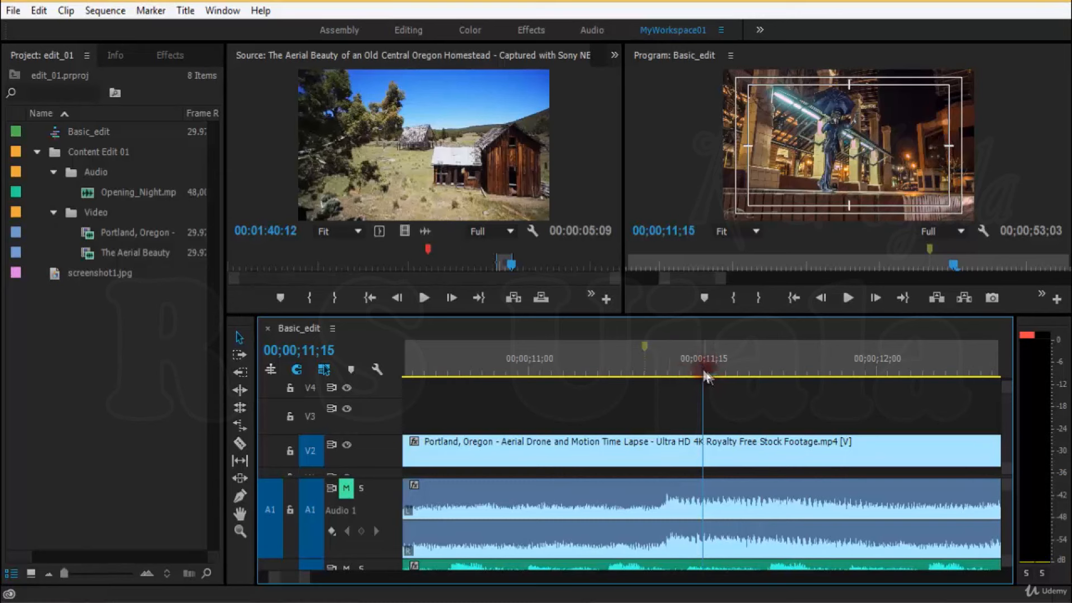
# Place the playhead at 00;00;11;06, view the Program Monitor maximized to look at its marker bar, and restore its size
pyautogui.click(598, 367)
pyautogui.press('=')
pyautogui.press('=')
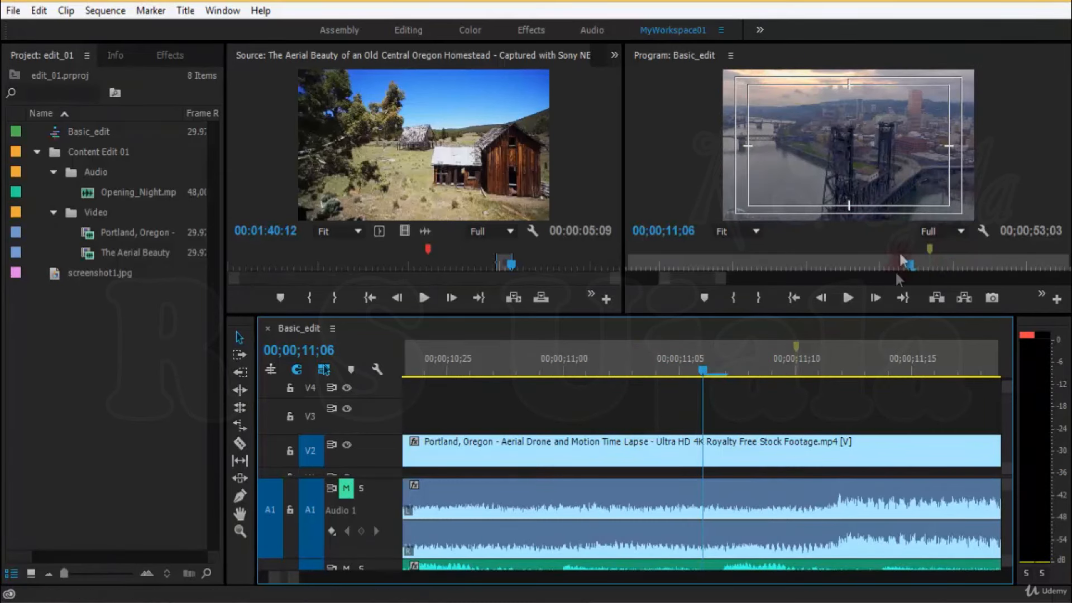
pyautogui.press('`')
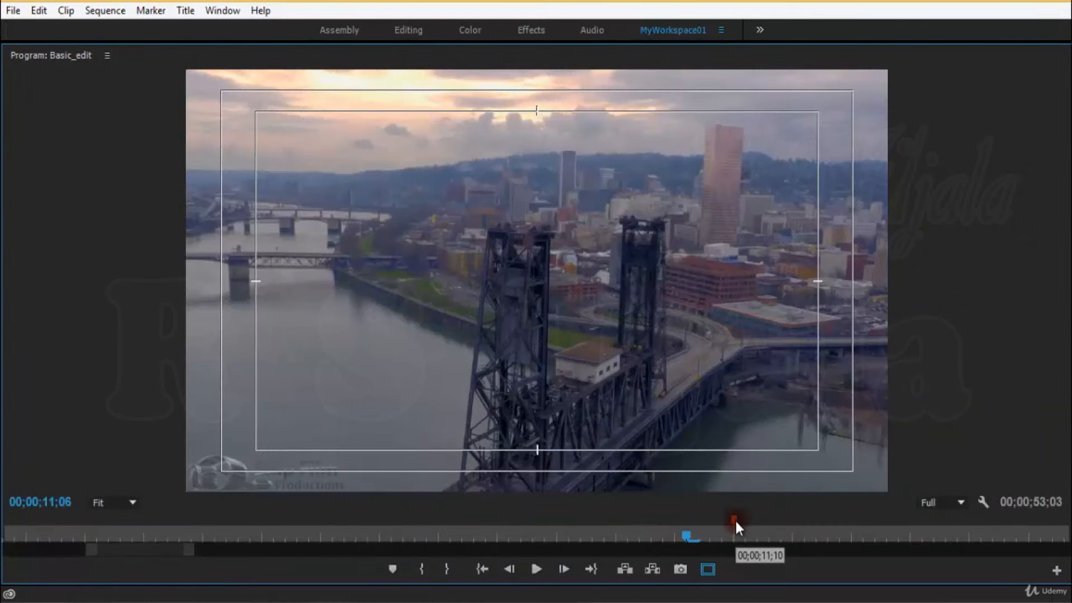
pyautogui.press('`')
# Look through the marker commands available for the Basic_edit time ruler
pyautogui.rightClick(795, 346)
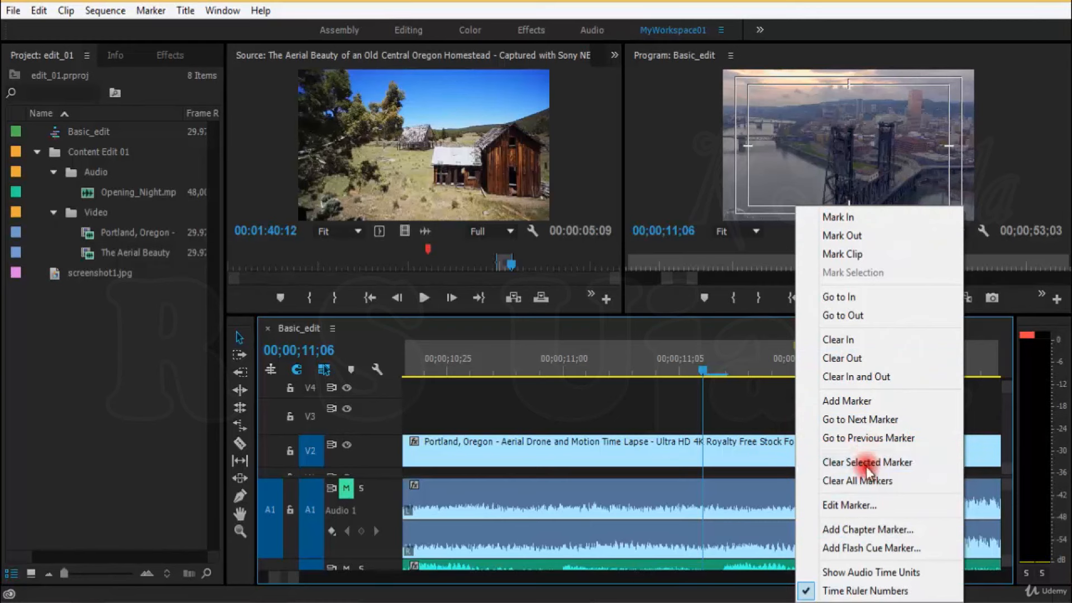
pyautogui.click(899, 402)
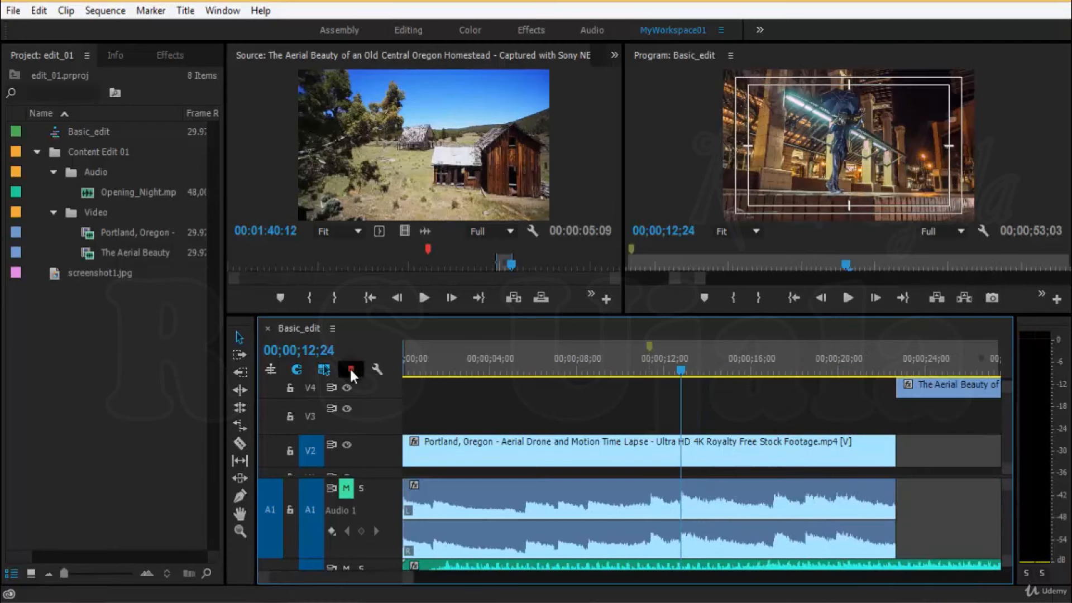
# Hide the clip names on the video tracks in the timeline display settings and show them again
pyautogui.click(381, 373)
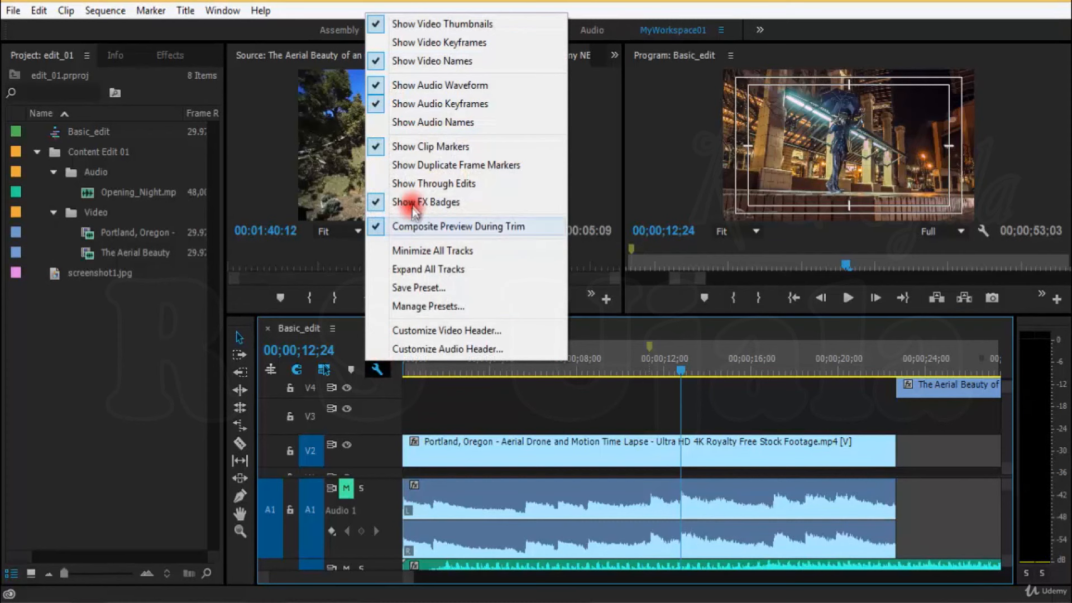
pyautogui.click(504, 62)
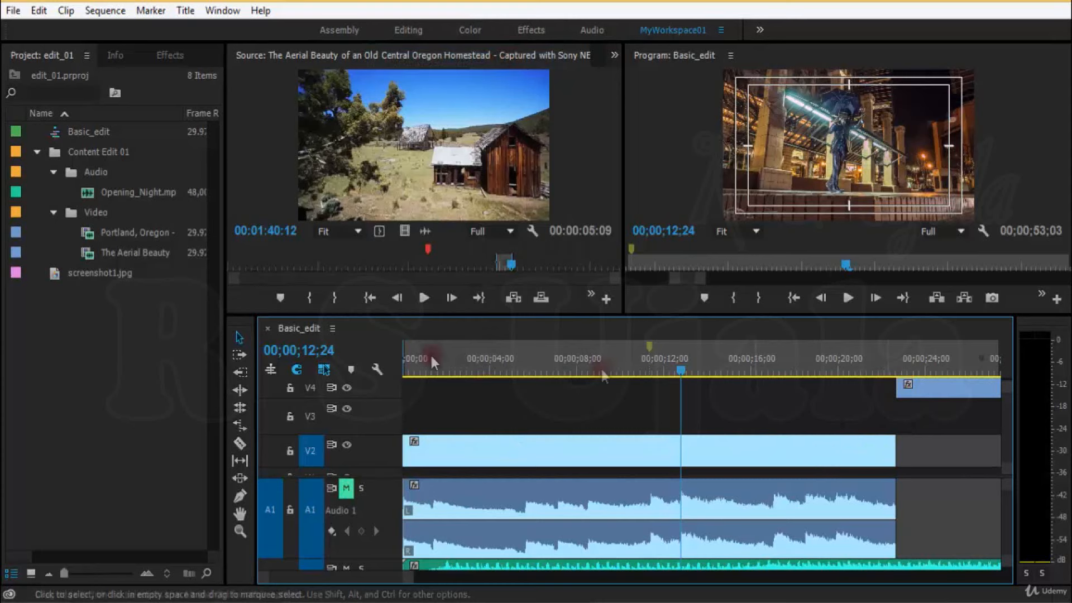
pyautogui.click(375, 374)
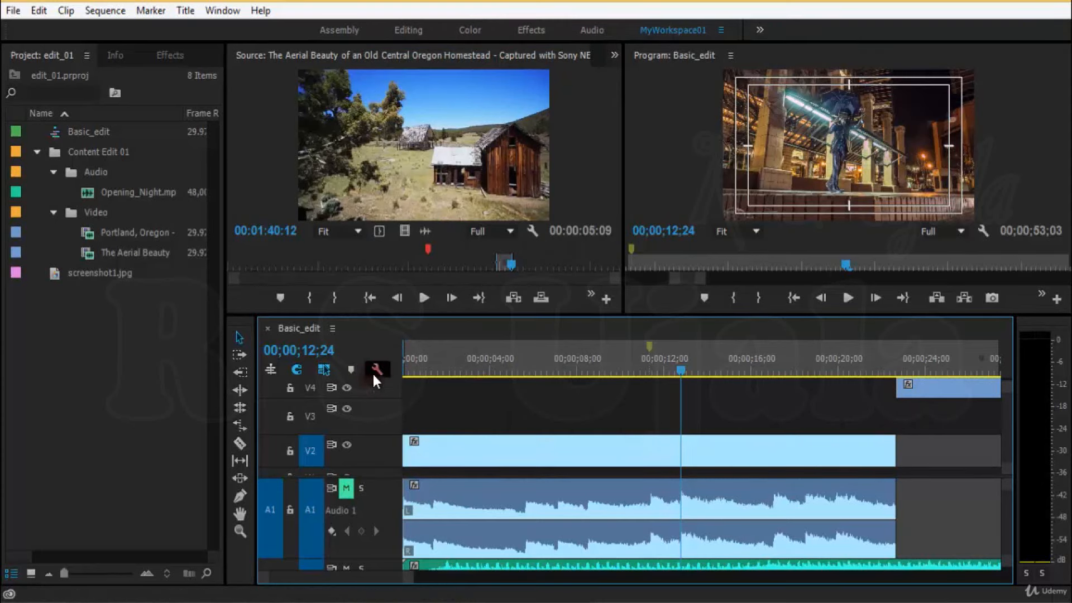
pyautogui.click(374, 371)
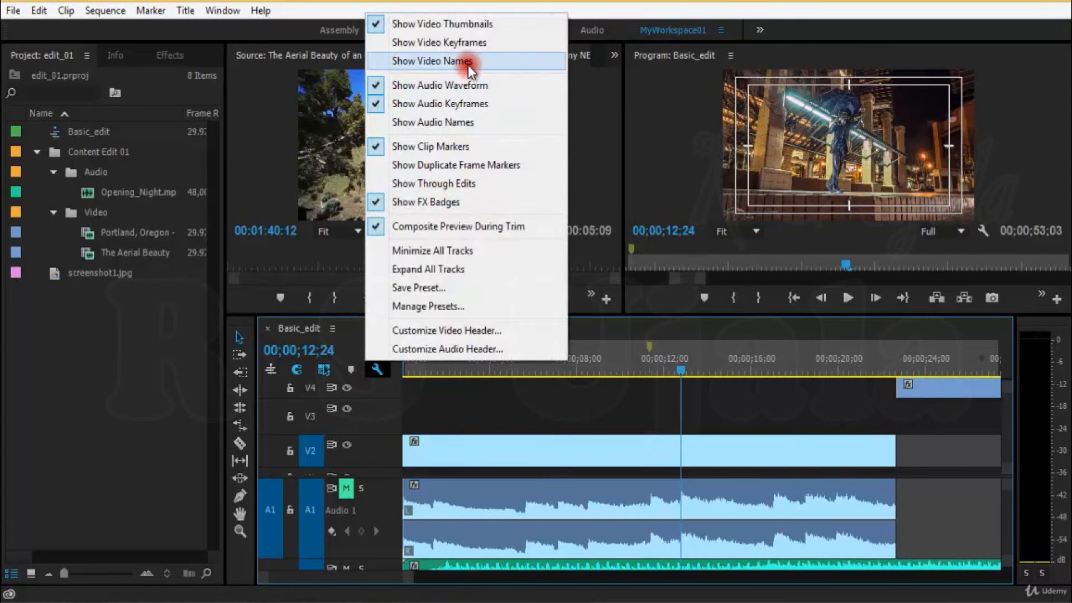
pyautogui.click(468, 62)
# Hide the audio waveforms in the timeline display settings and show them again
pyautogui.click(378, 364)
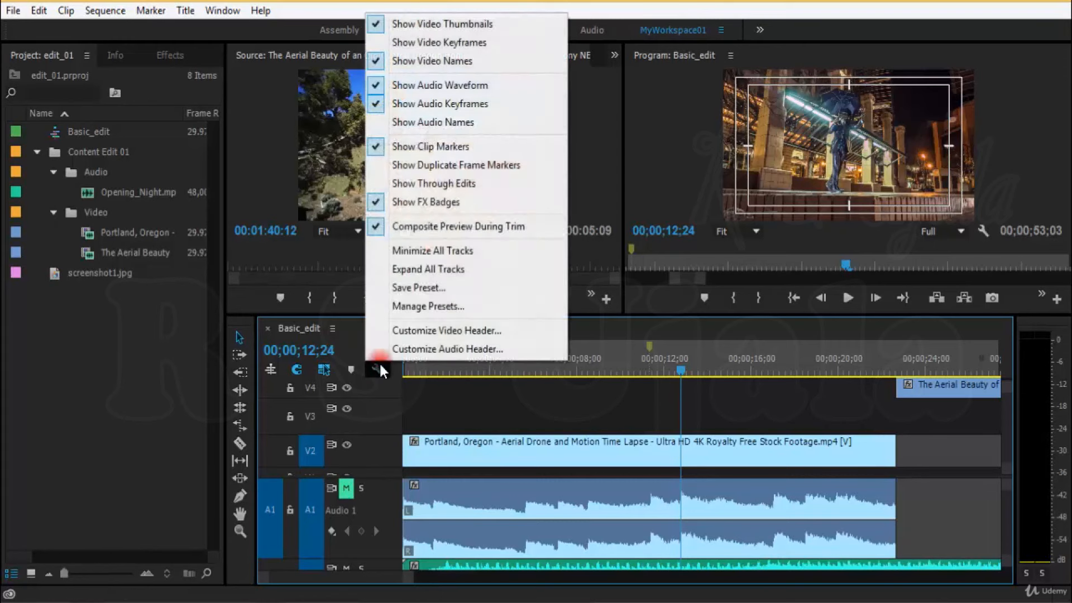
pyautogui.click(501, 61)
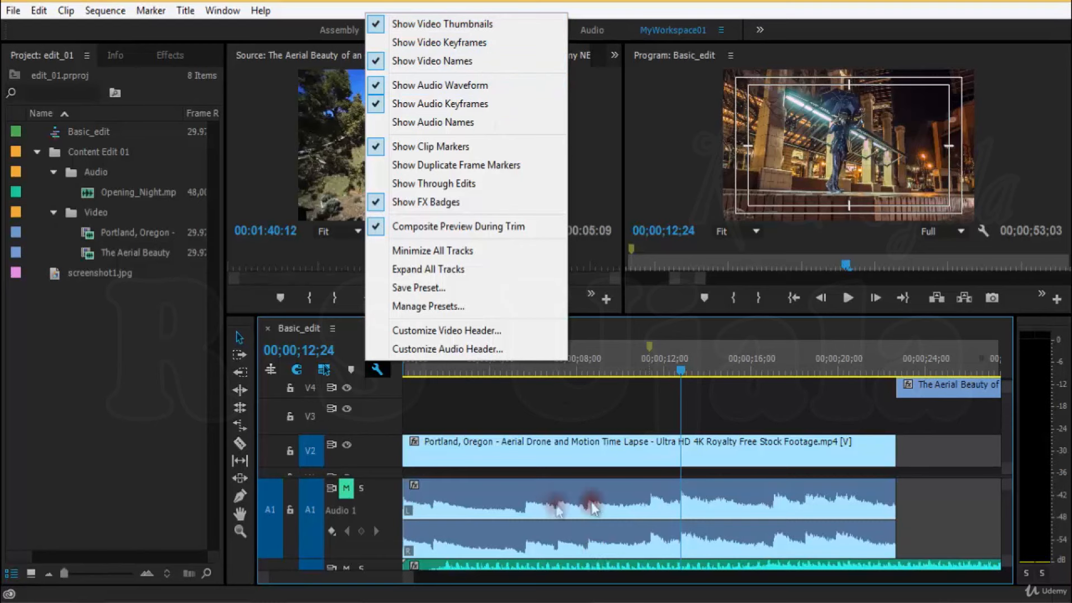
pyautogui.click(477, 85)
pyautogui.click(377, 369)
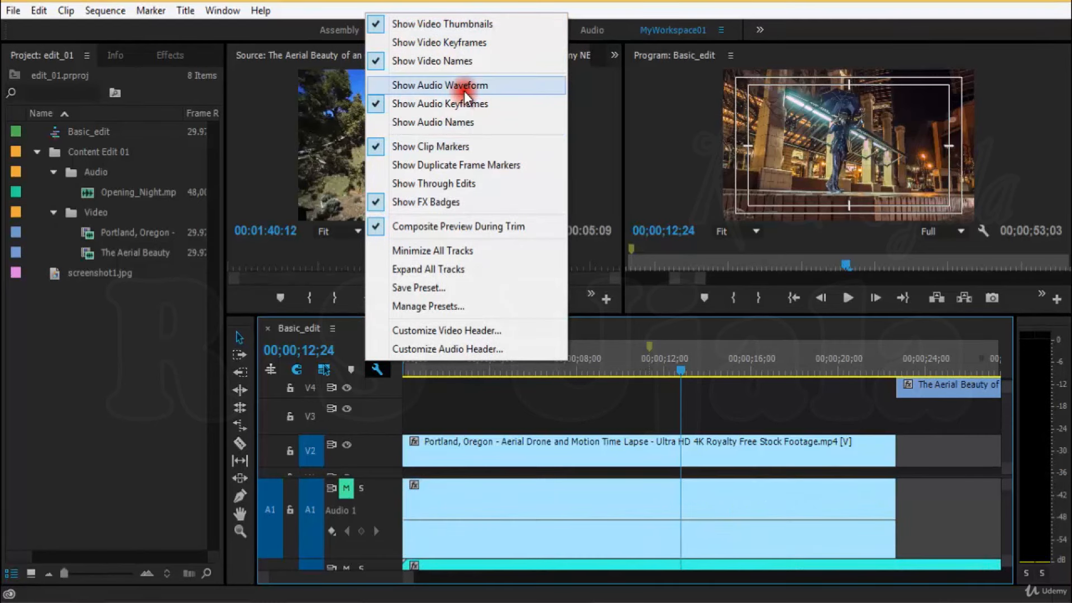
pyautogui.click(464, 91)
pyautogui.click(377, 369)
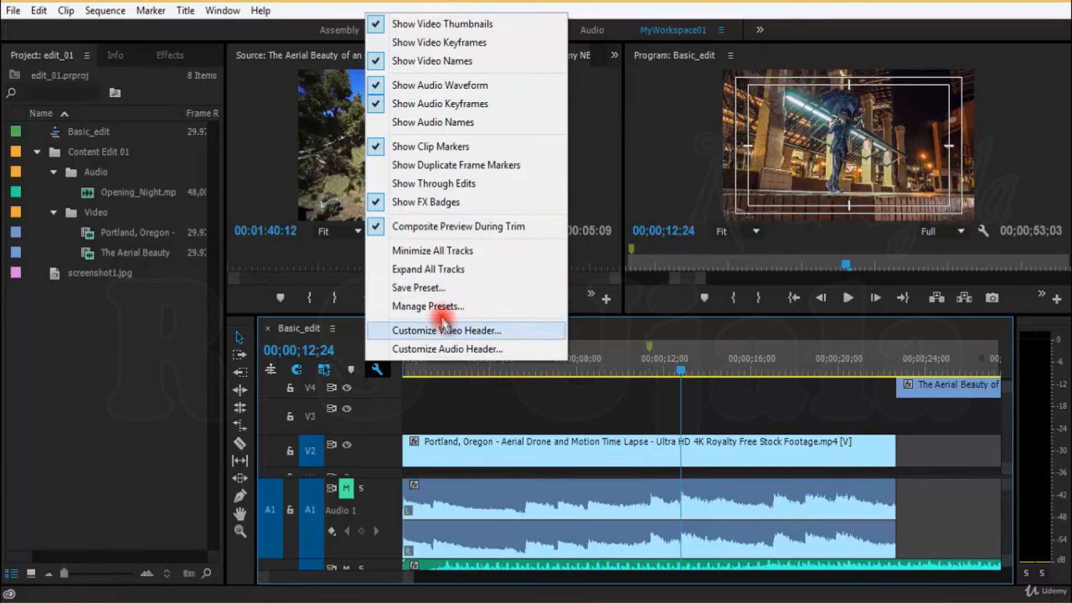
pyautogui.click(877, 362)
# Play the Basic_edit sequence from its start while watching the audio meters, and reset their clipping indicator
pyautogui.press('-')
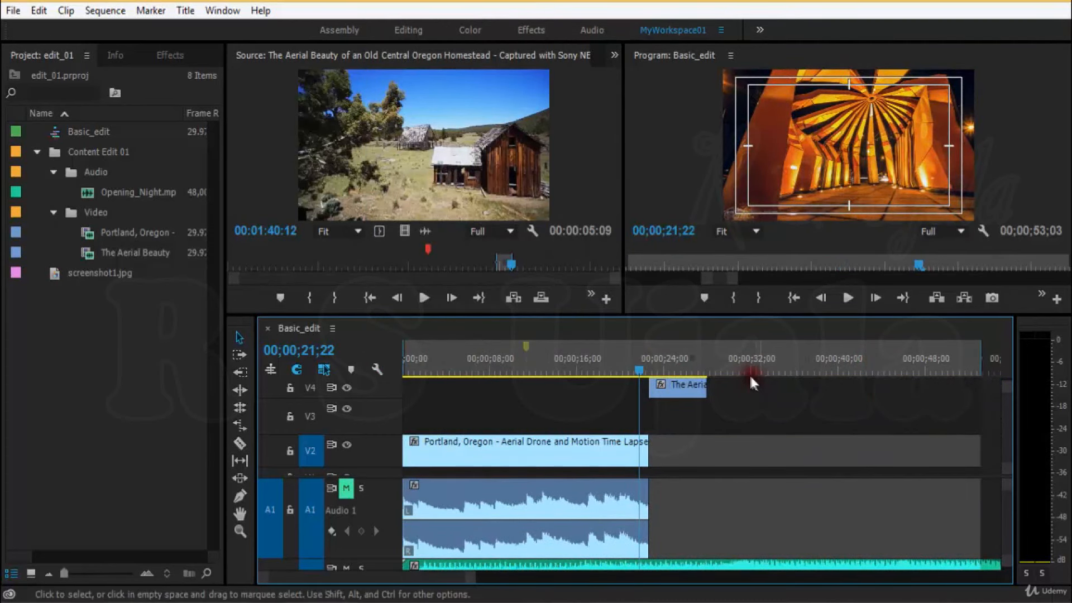
pyautogui.click(677, 370)
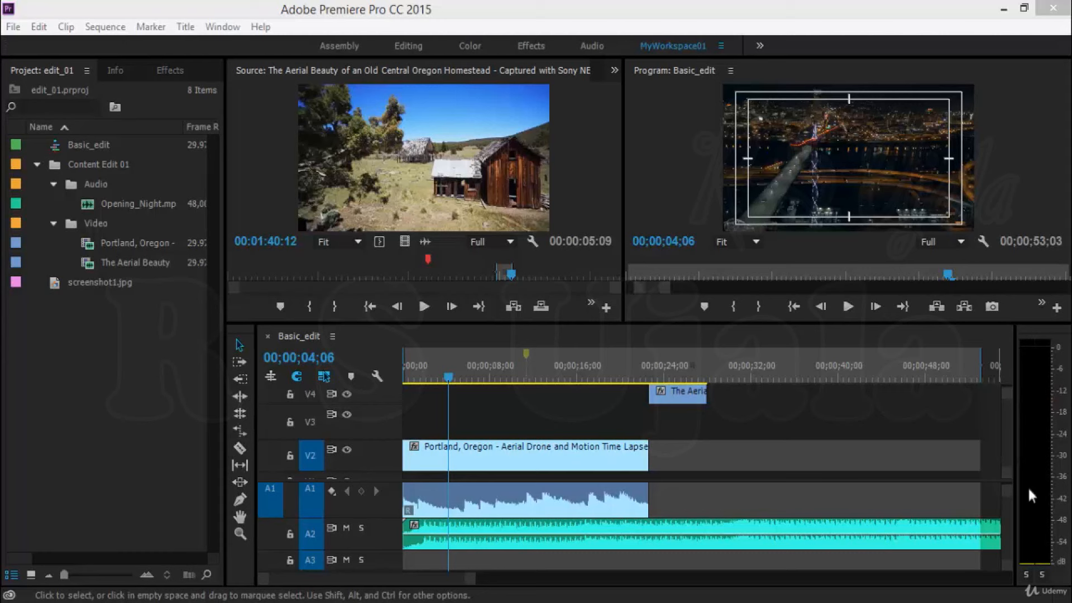
pyautogui.moveTo(446, 373); pyautogui.dragTo(296, 403)
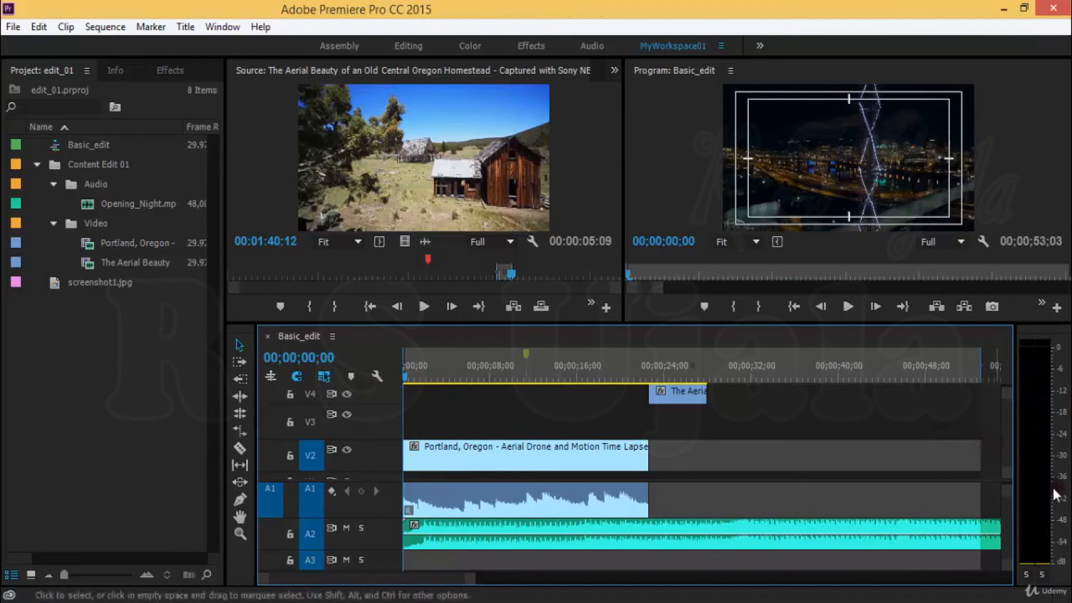
pyautogui.press('space')
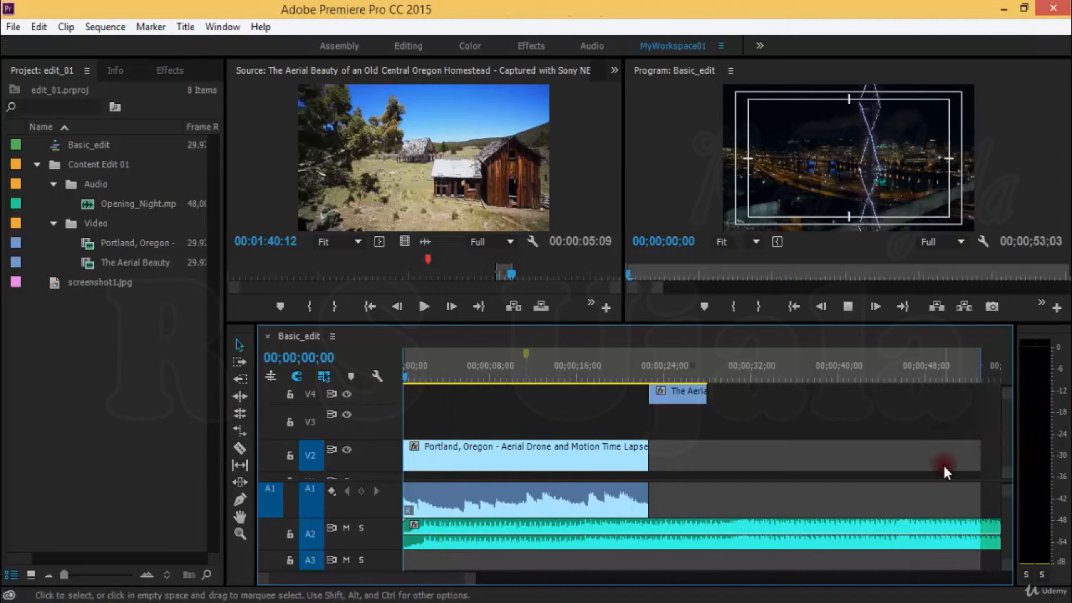
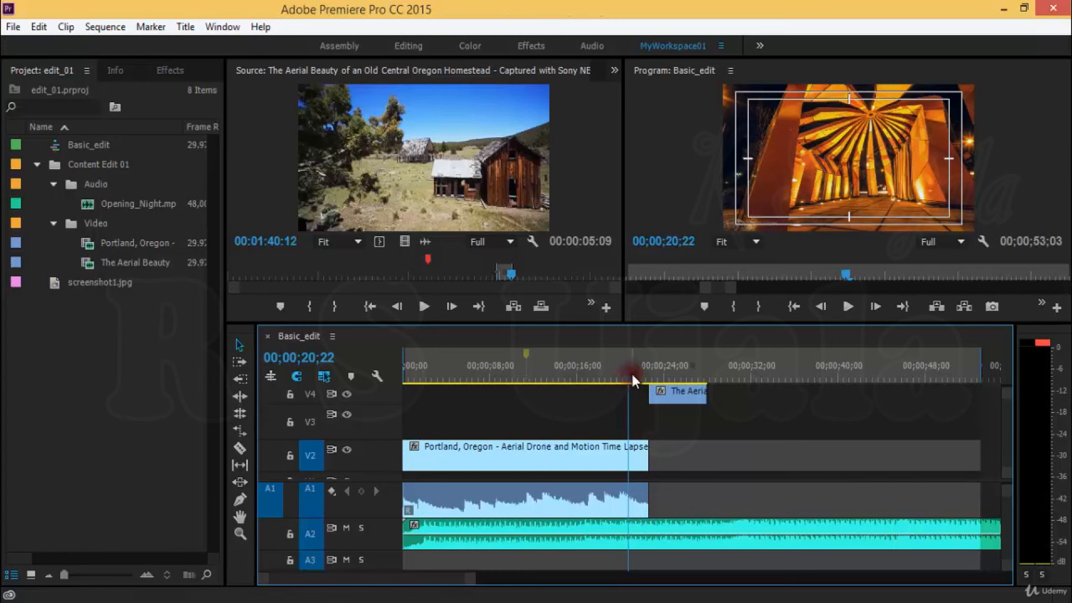
pyautogui.click(1040, 342)
# Play short sections of the sequence between 00;00;06;15 and 00;00;13;12 to examine the audio levels against the meter scale
pyautogui.click(657, 355)
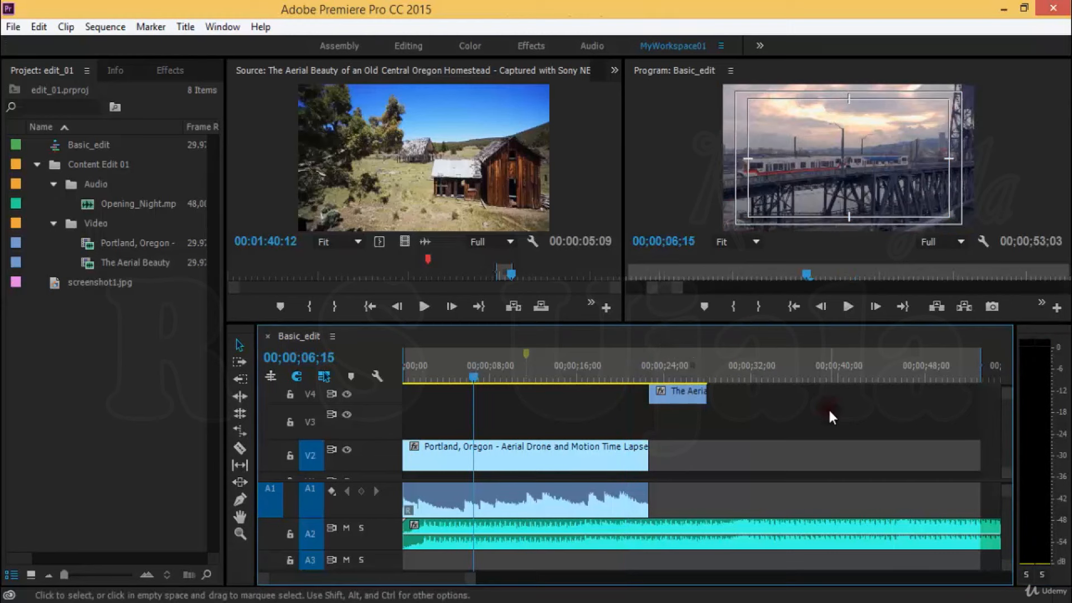
pyautogui.press('space')
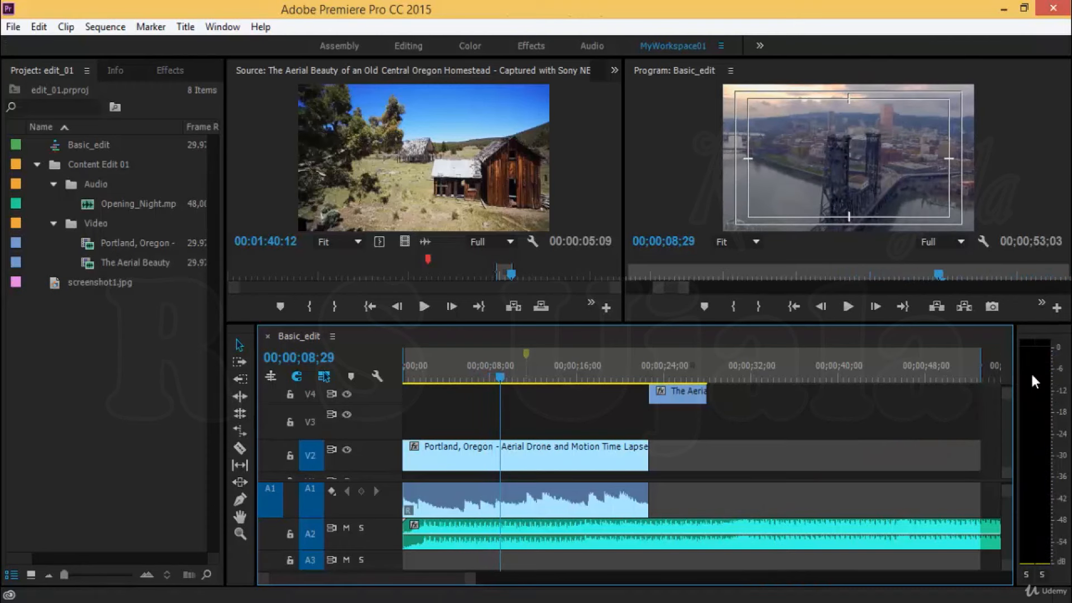
pyautogui.click(1063, 351)
pyautogui.press('space')
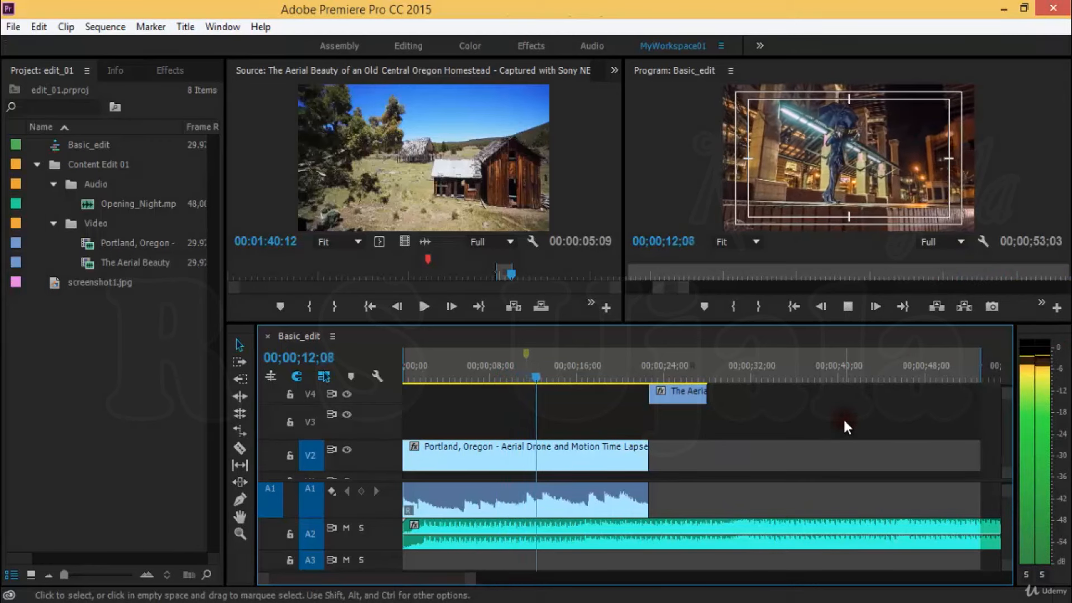
pyautogui.press('space')
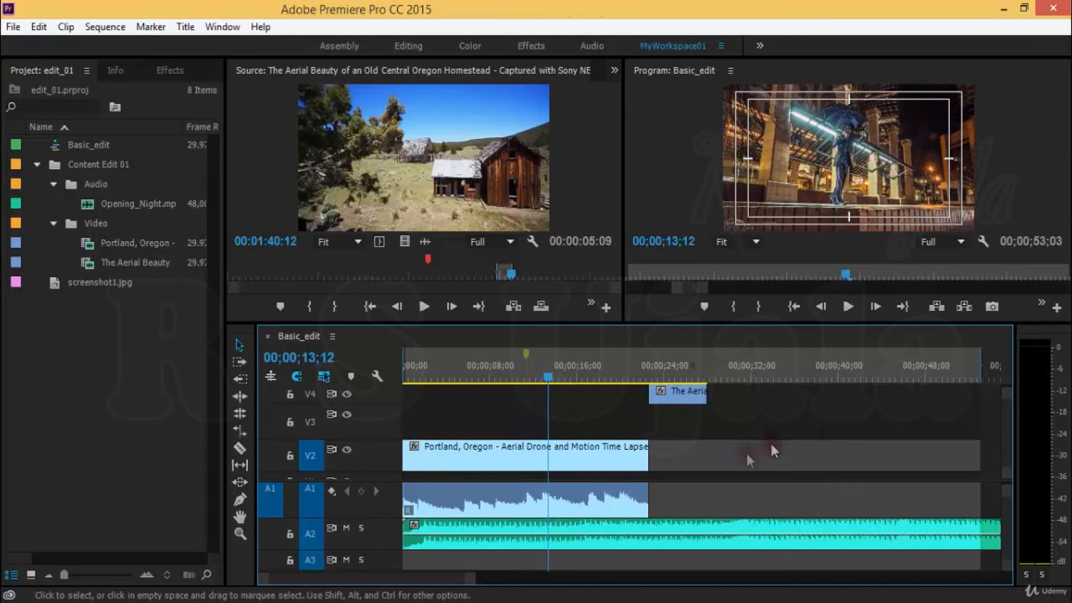
# Adjust the audio gain of the clip on track A2 by -3 dB
pyautogui.rightClick(613, 525)
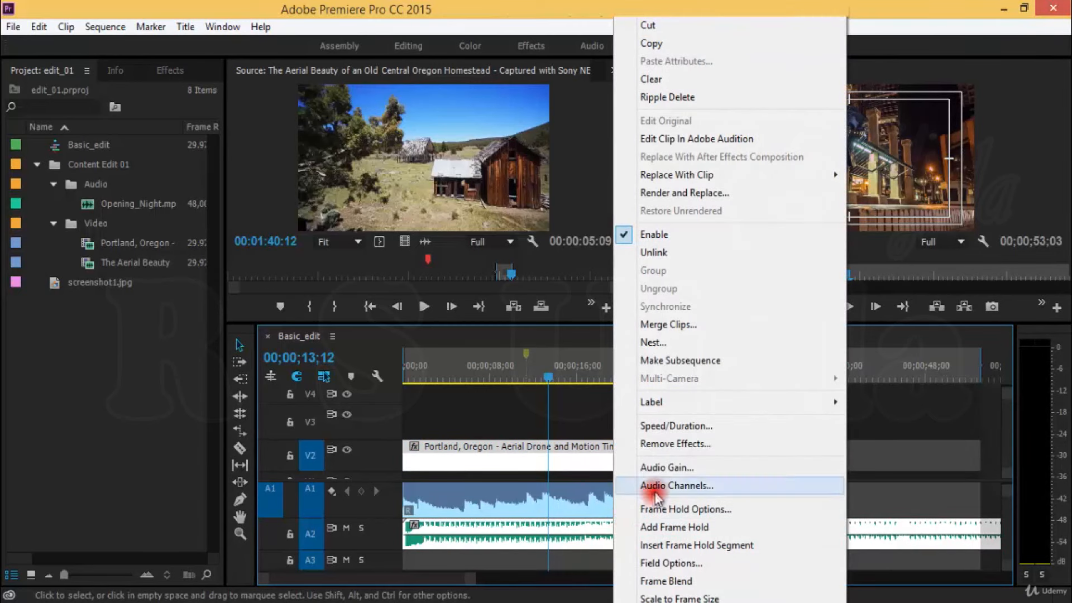
pyautogui.click(722, 467)
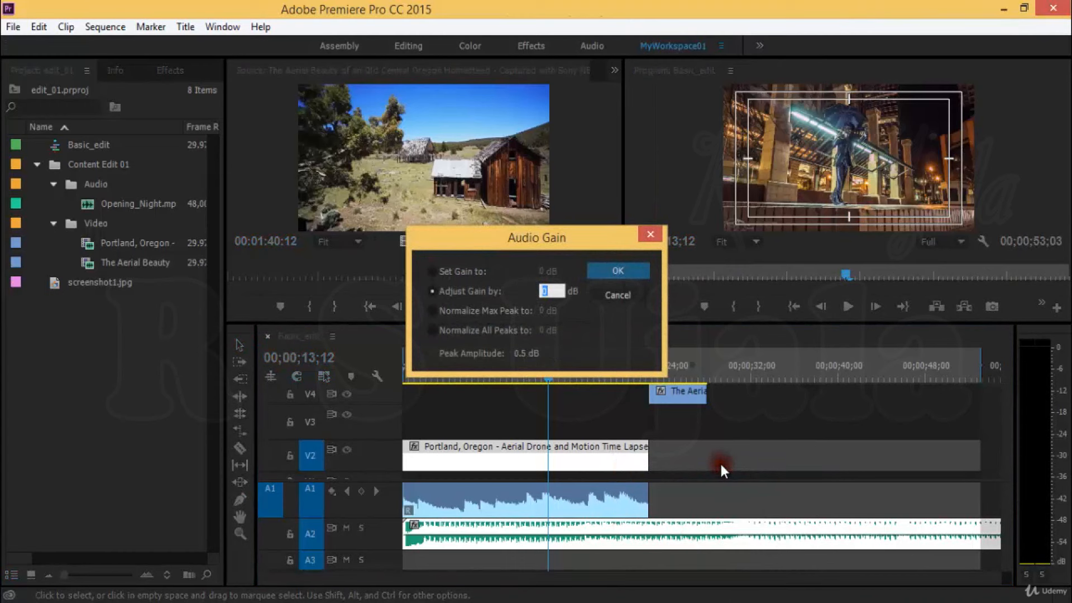
pyautogui.write('-3')
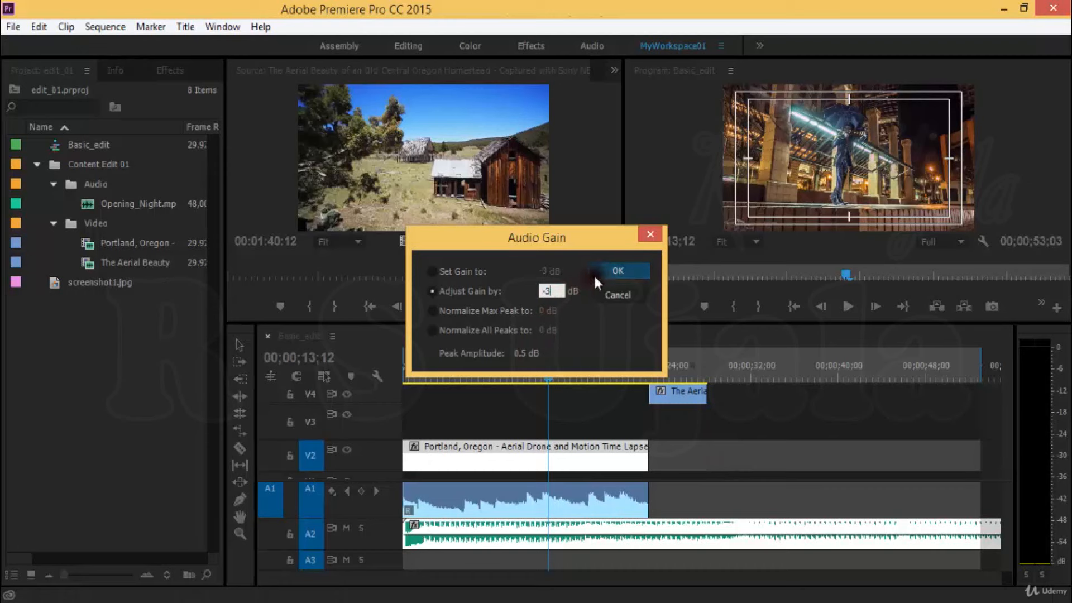
pyautogui.click(595, 273)
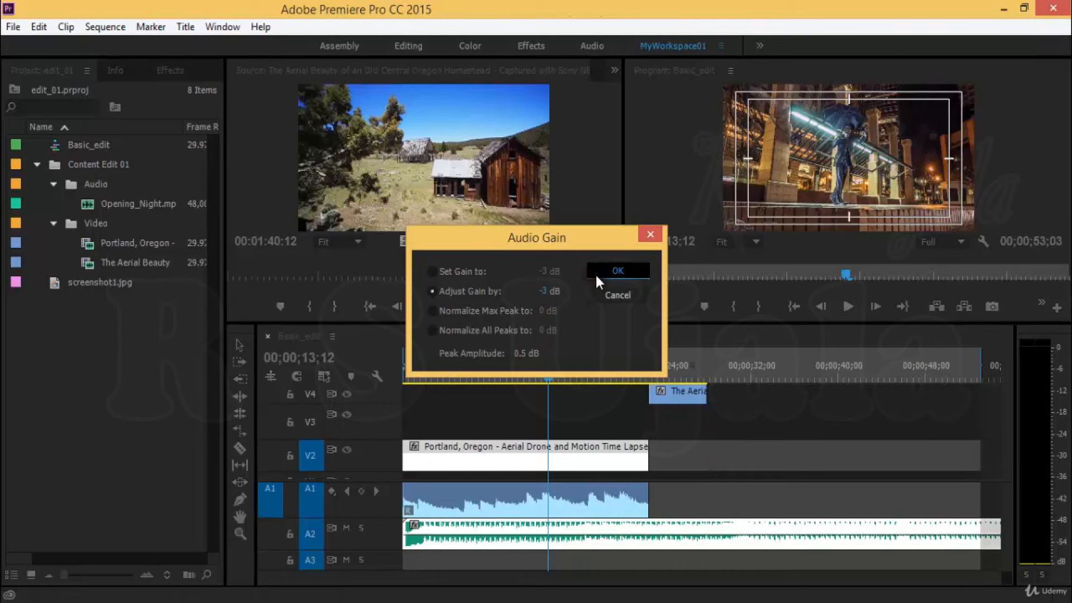
pyautogui.click(614, 356)
# Play the sequence in short sections from 00;00;13;12 to about 00;00;28;08 to check the audio levels on the meters
pyautogui.press('space')
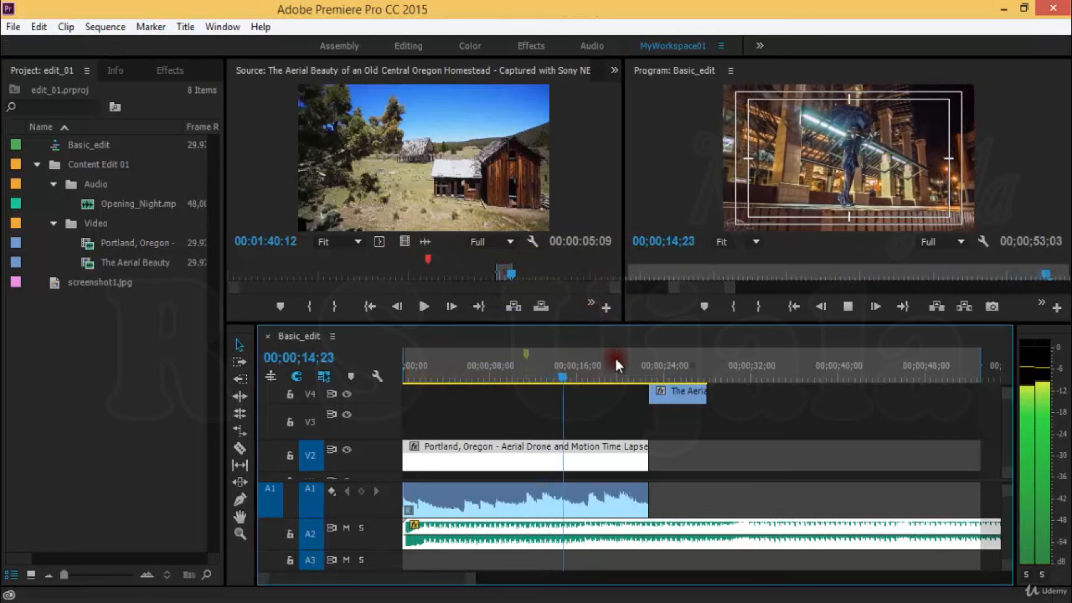
pyautogui.press('space')
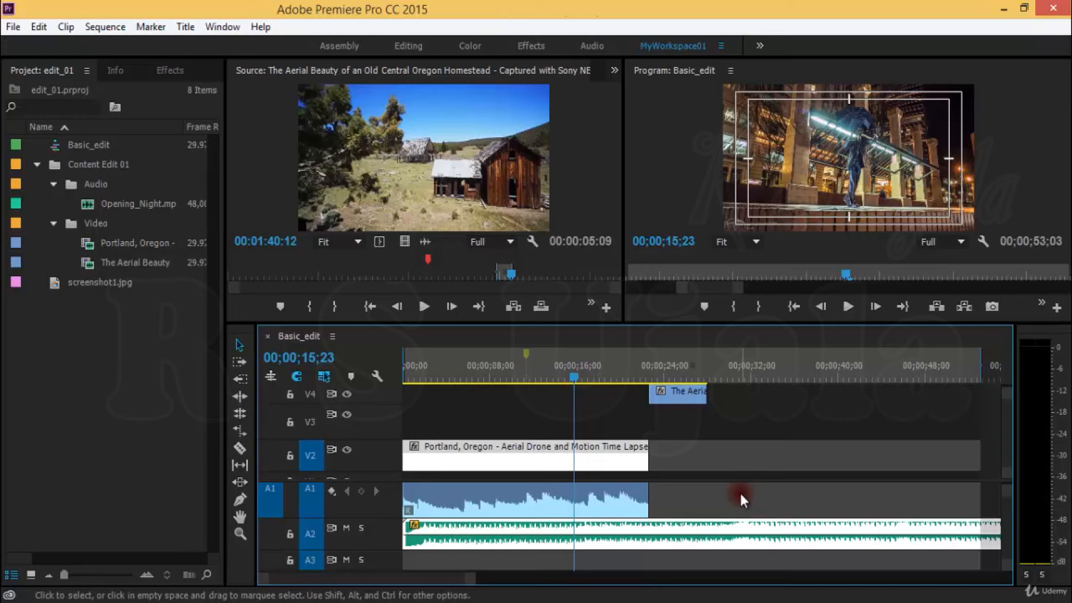
pyautogui.press('space')
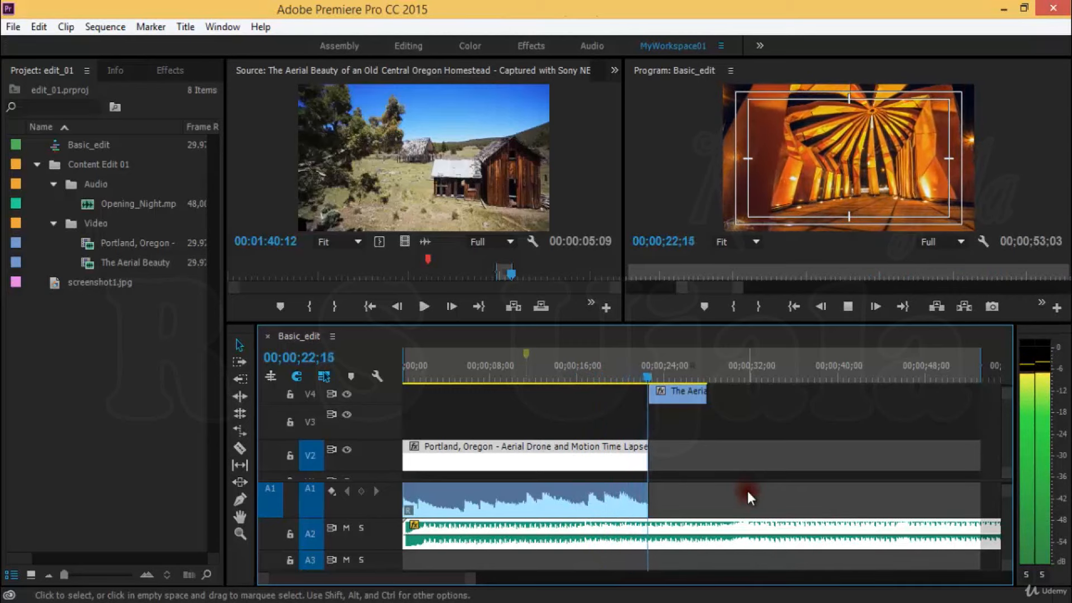
pyautogui.press('space')
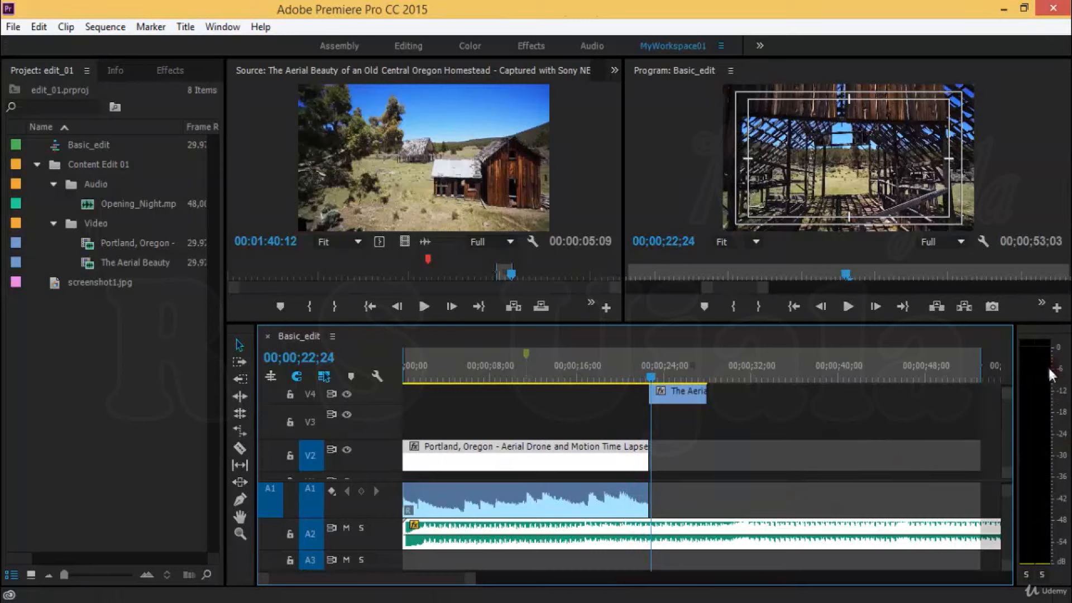
pyautogui.press('space')
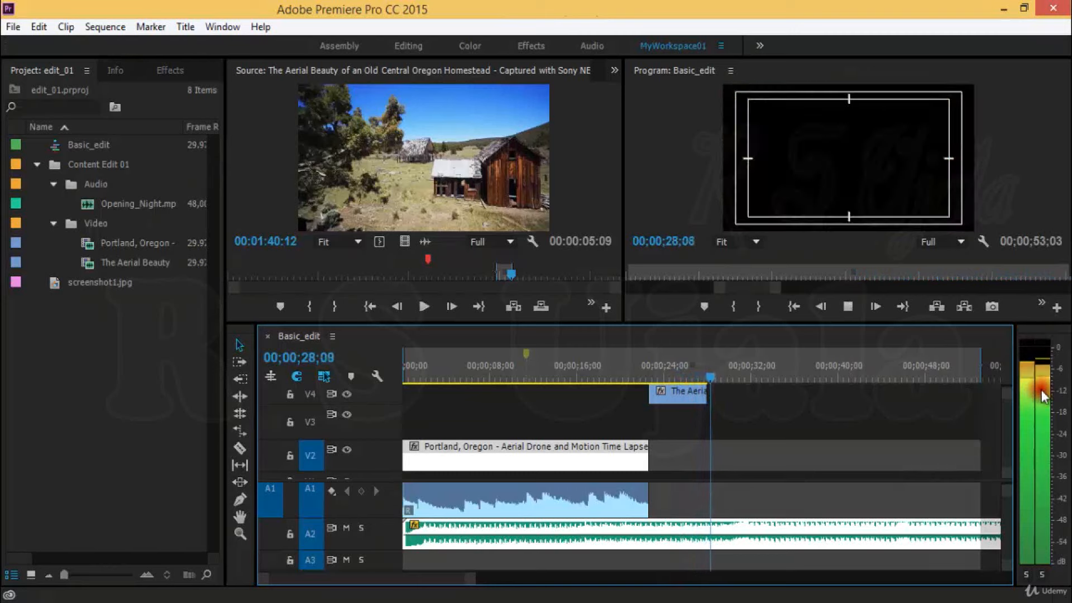
pyautogui.press('space')
# Return to the start of the sequence and play in short sections up to 00;00;05;24 to examine both audio meter channels
pyautogui.moveTo(529, 368); pyautogui.dragTo(351, 377)
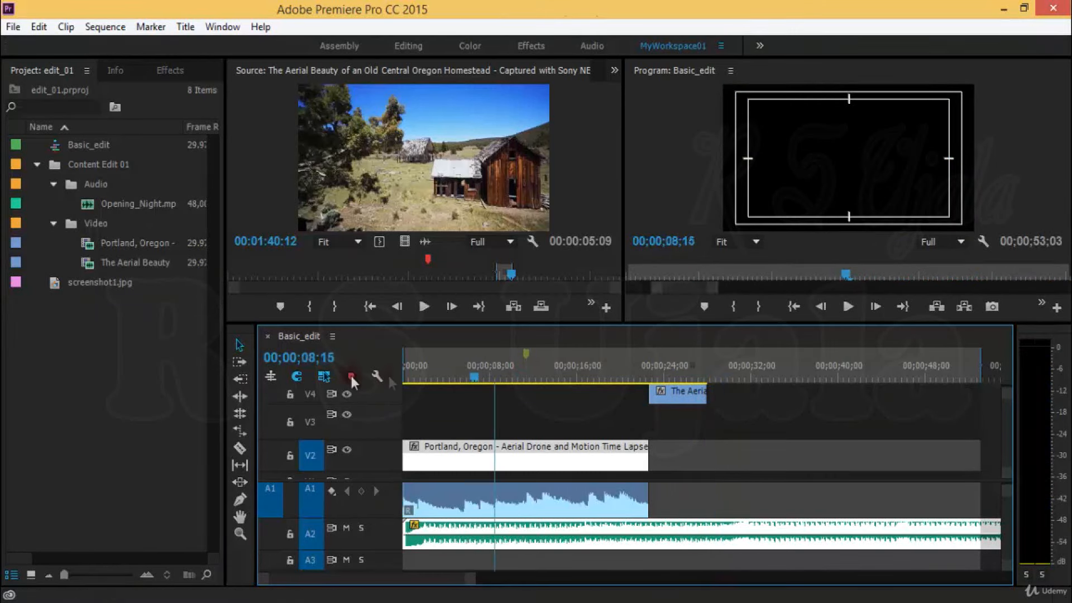
pyautogui.press('space')
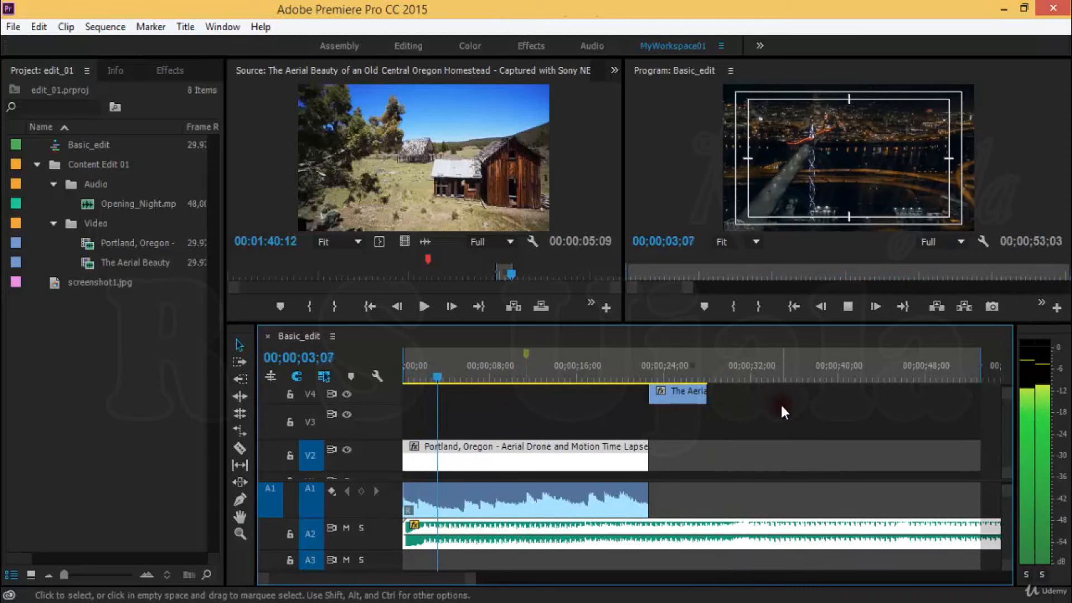
pyautogui.click(927, 450)
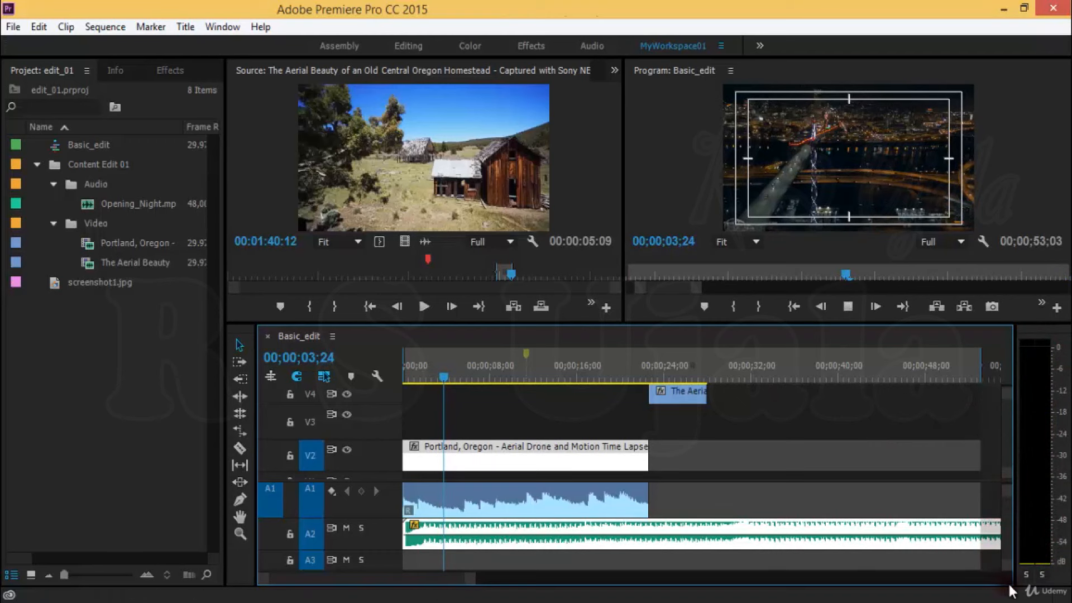
pyautogui.press('space')
pyautogui.press('space')
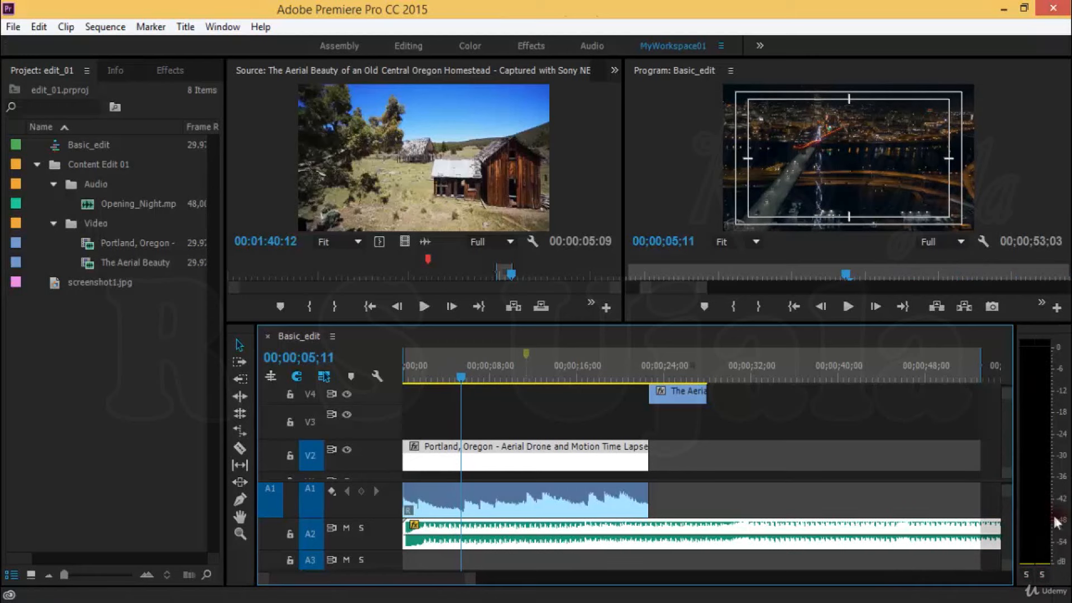
pyautogui.click(1026, 532)
pyautogui.press('space')
pyautogui.press('space')
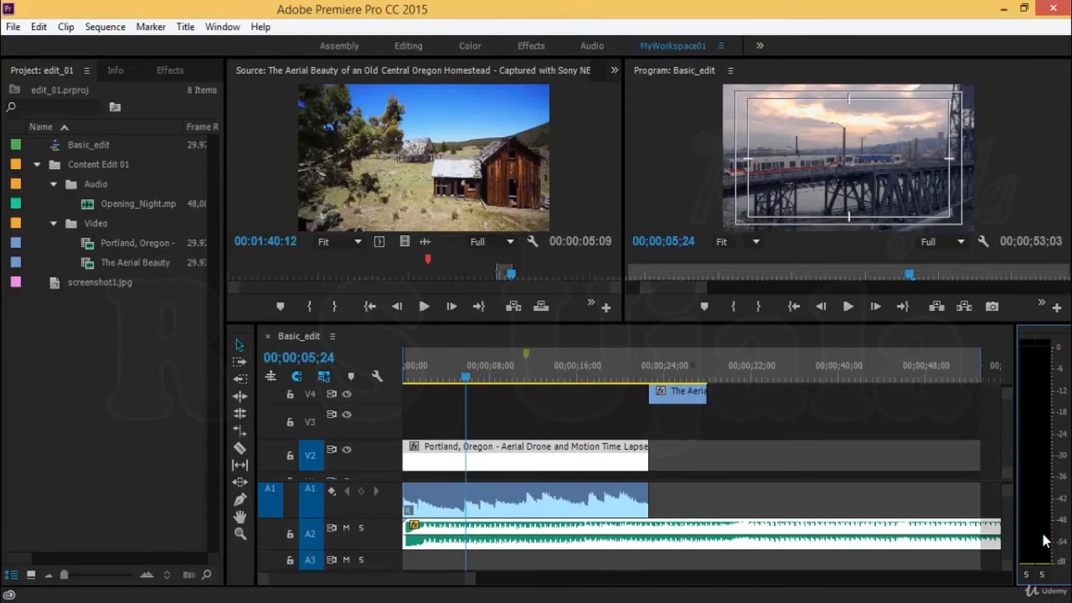
# Solo the left channel in the audio meters and play the sequence up to 00;00;16;00
pyautogui.click(1025, 576)
pyautogui.press('space')
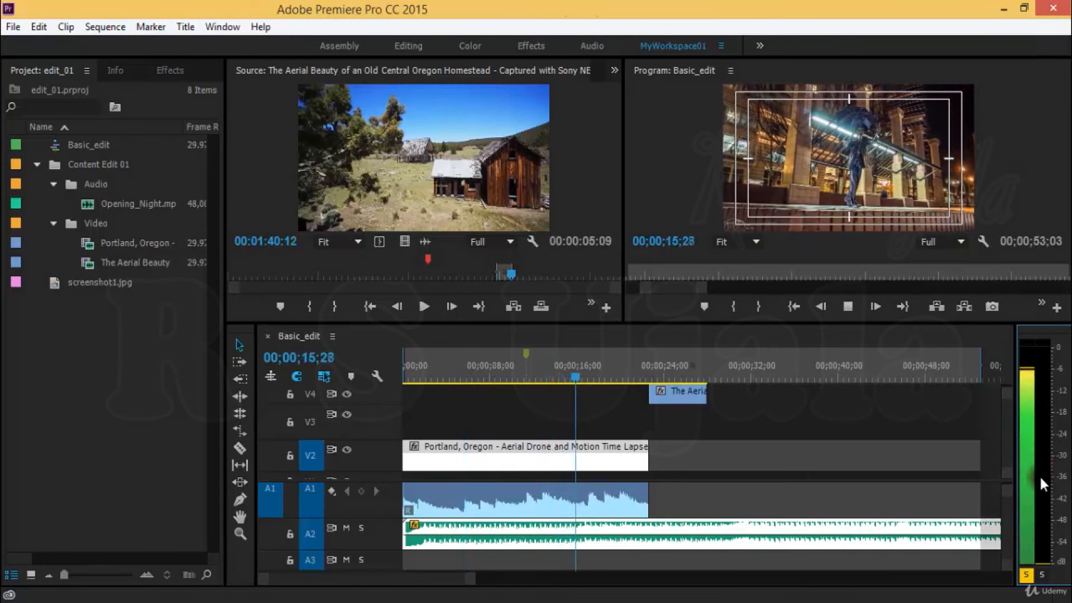
pyautogui.press('space')
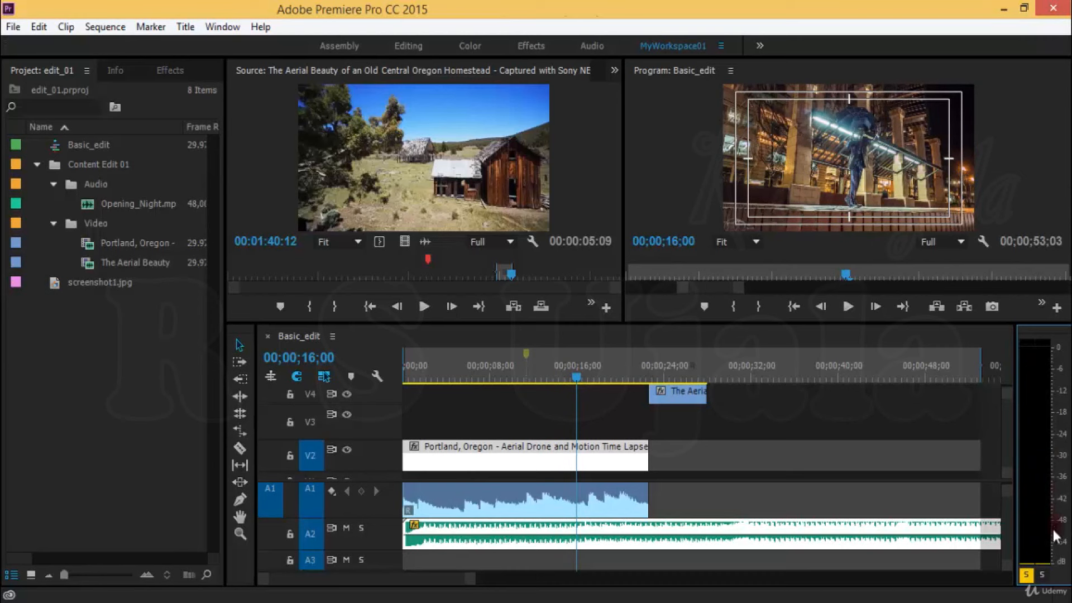
# Solo only the right channel in the audio meters and play the sequence, replaying it from an earlier point up to 00;00;09;16
pyautogui.click(1042, 574)
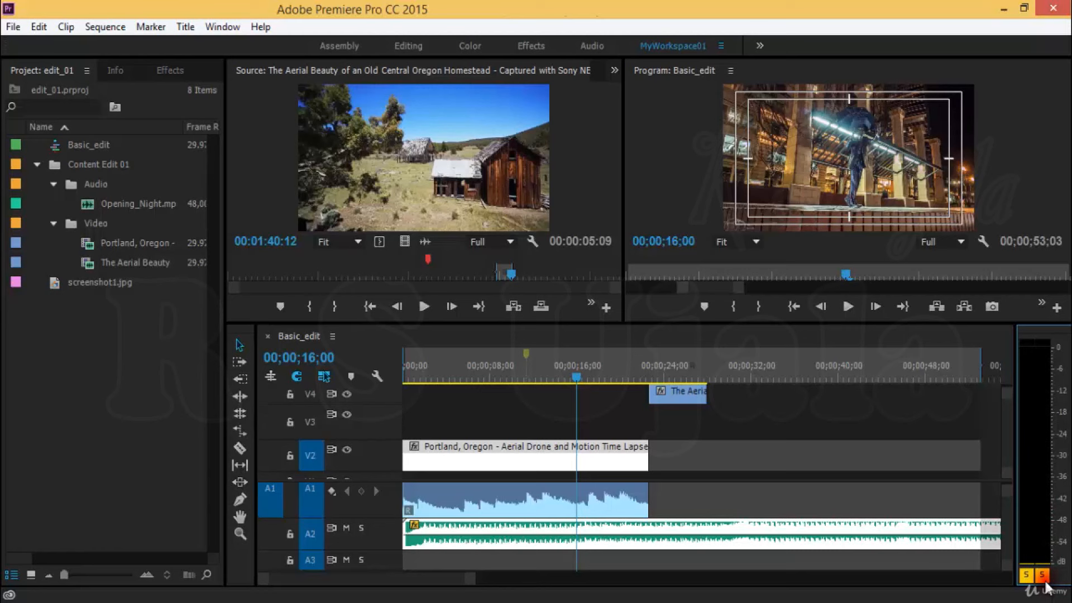
pyautogui.click(1027, 576)
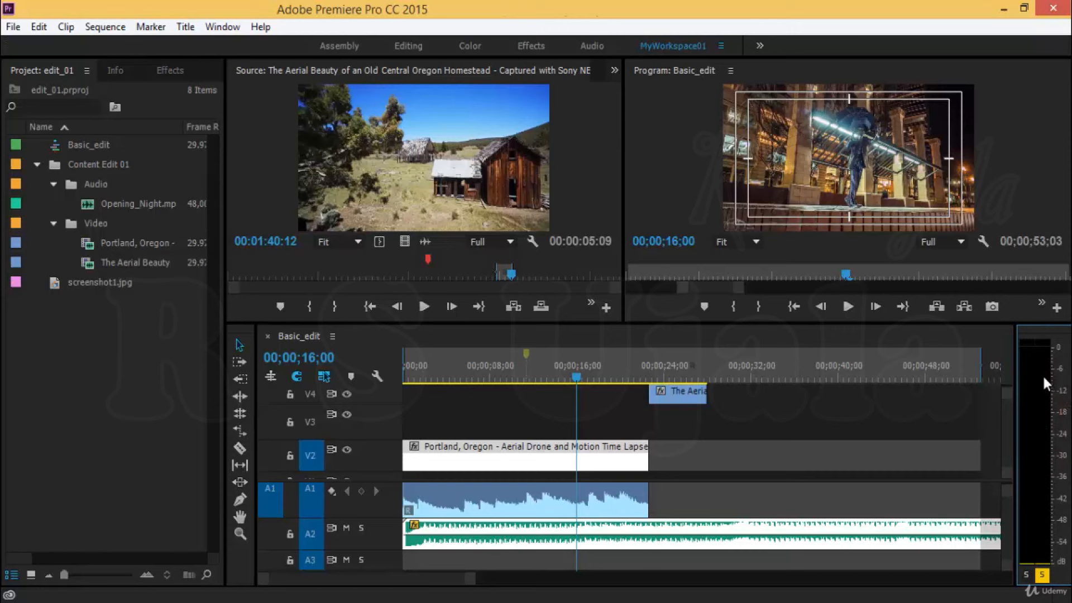
pyautogui.press('space')
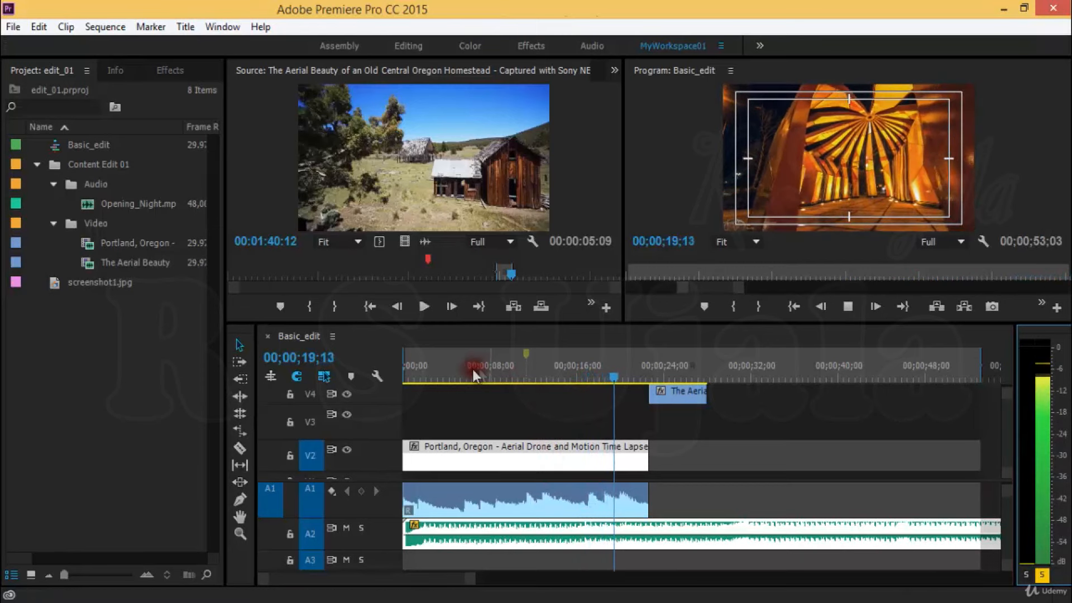
pyautogui.moveTo(472, 370); pyautogui.dragTo(460, 373)
pyautogui.press('space')
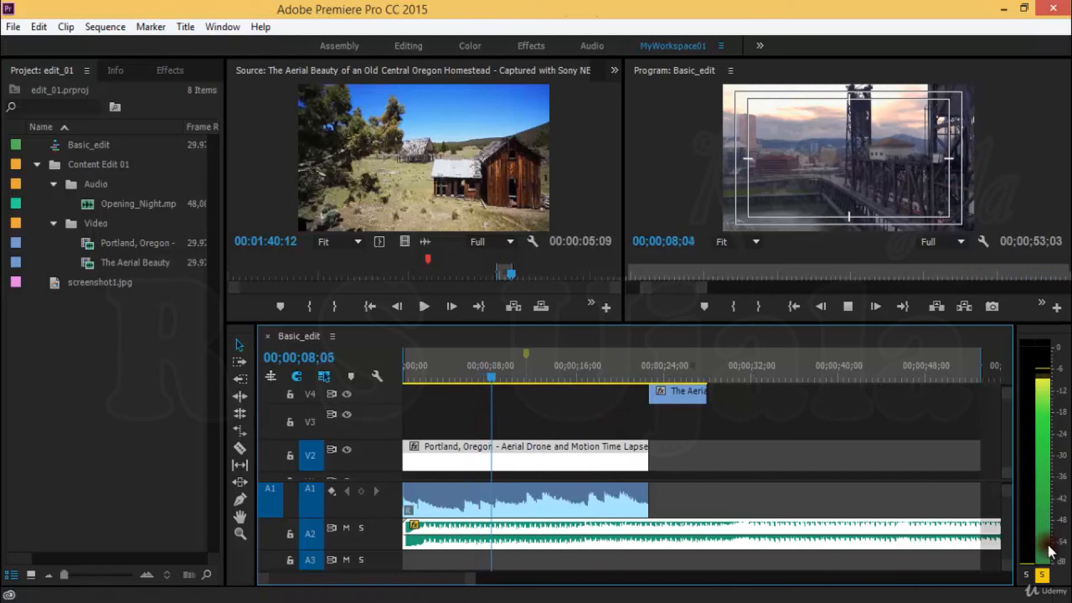
pyautogui.press('space')
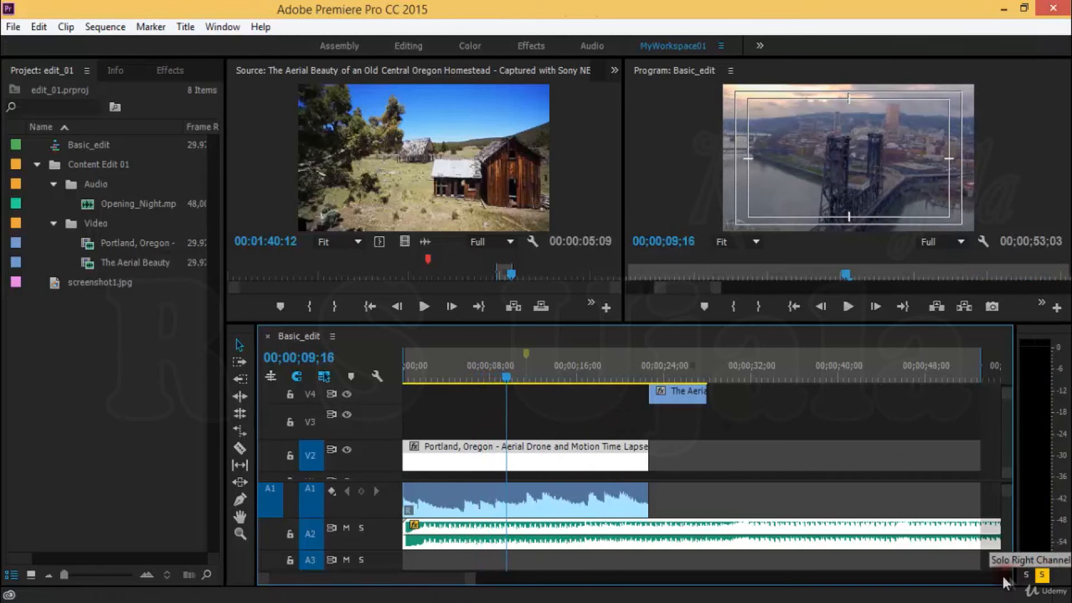
# Turn off solo for both meter channels, deselect the clips, and play the sequence up to 00;00;11;07
pyautogui.click(1025, 574)
pyautogui.click(1041, 576)
pyautogui.click(1026, 576)
pyautogui.click(799, 453)
pyautogui.press('space')
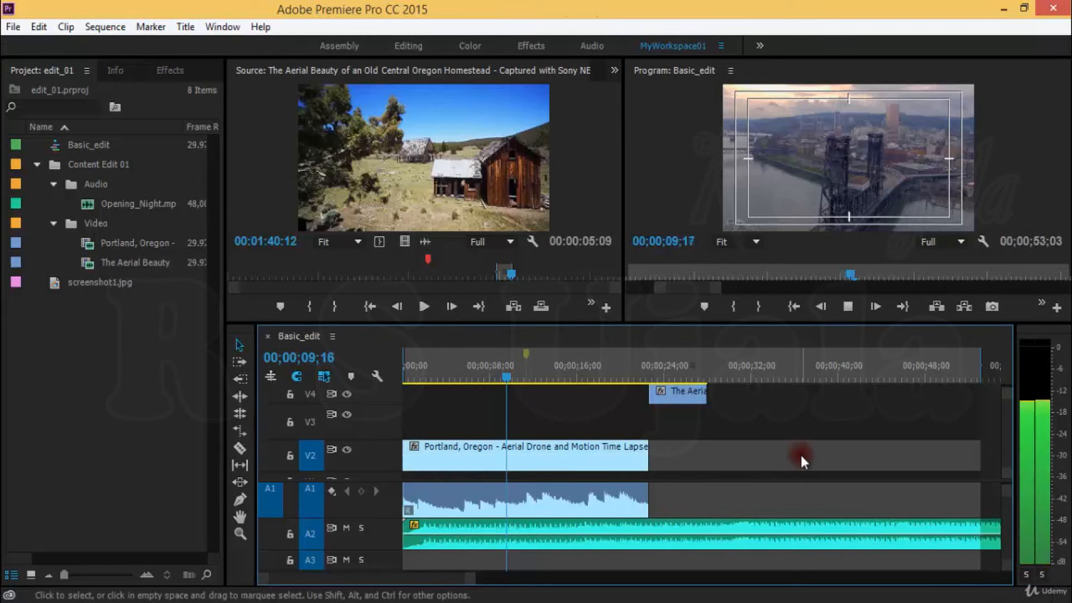
pyautogui.press('space')
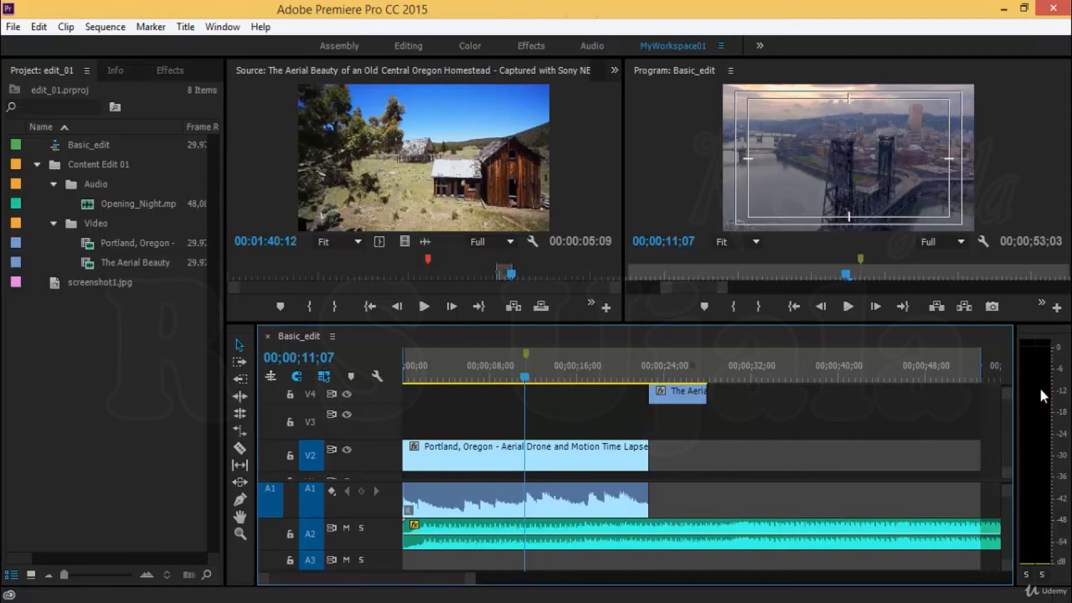
# Play the sequence in short sections from 00;00;11;07 to examine the levels on both audio meter channels
pyautogui.press('space')
pyautogui.click(1049, 381)
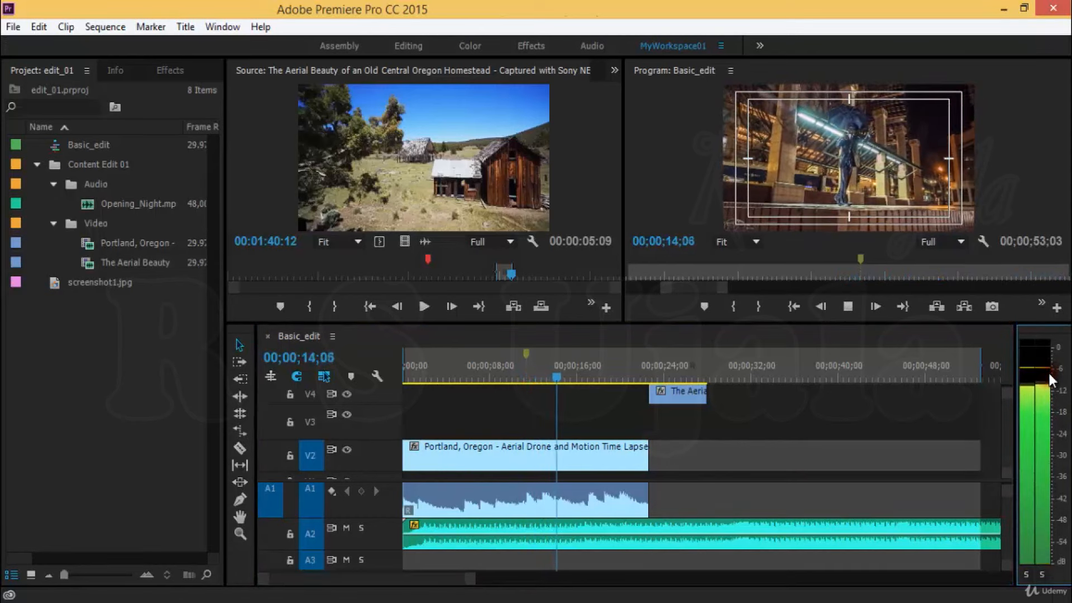
pyautogui.press('space')
pyautogui.rightClick(1050, 337)
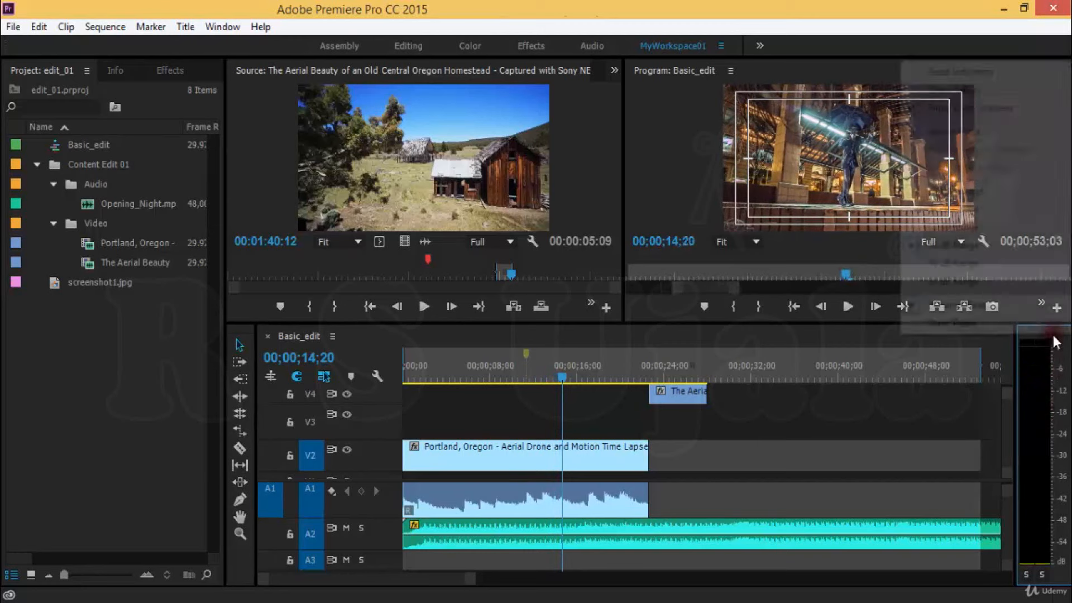
pyautogui.click(1057, 396)
pyautogui.press('space')
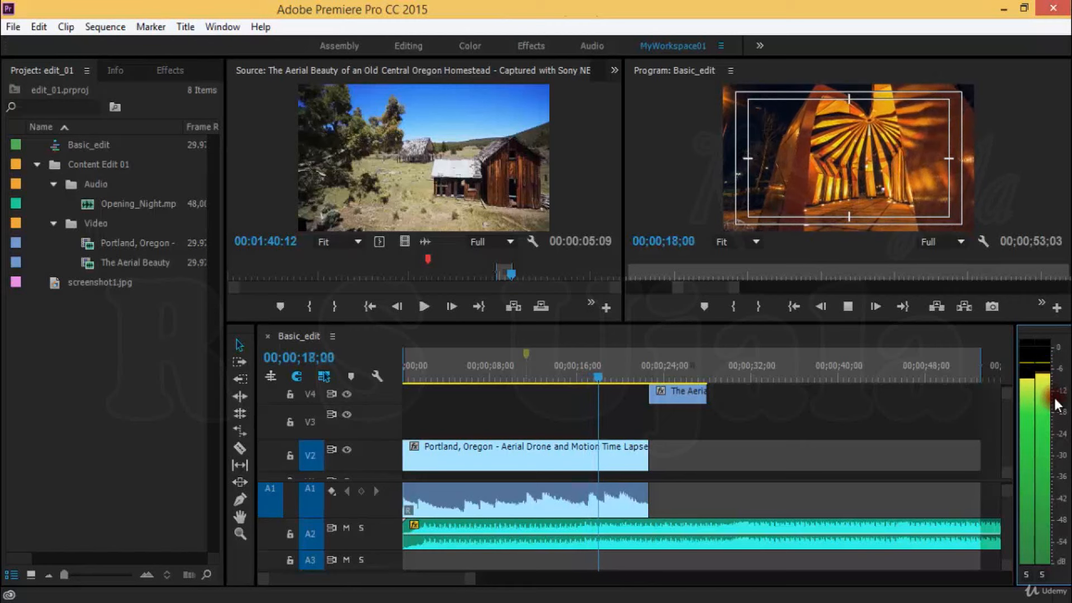
pyautogui.press('space')
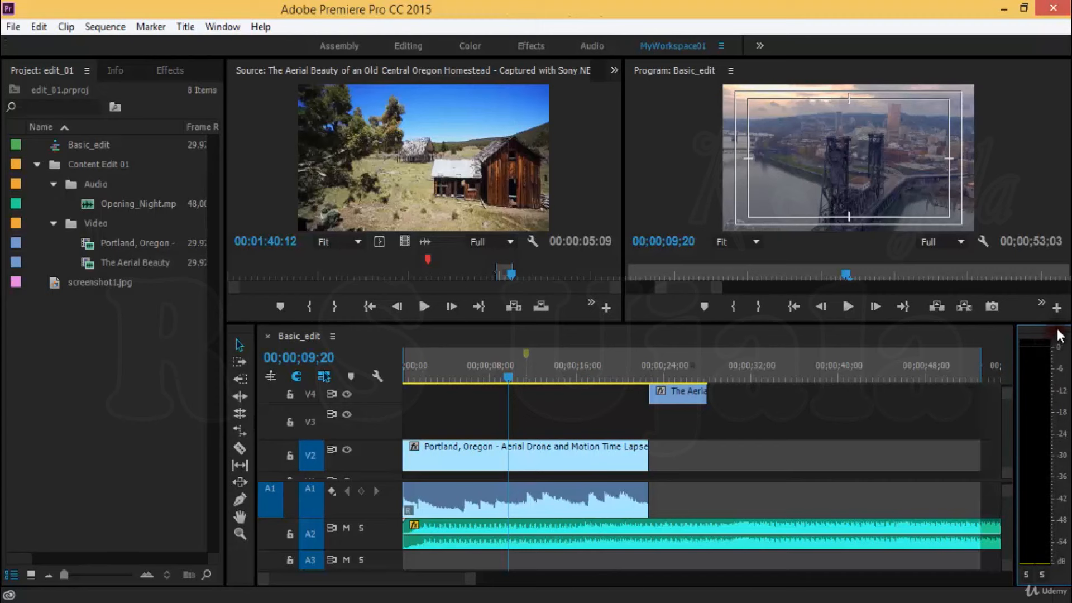
# Maximize the audio meters panel group and play the sequence in short sections to examine the enlarged levels
pyautogui.rightClick(1057, 328)
pyautogui.moveTo(1026, 398)
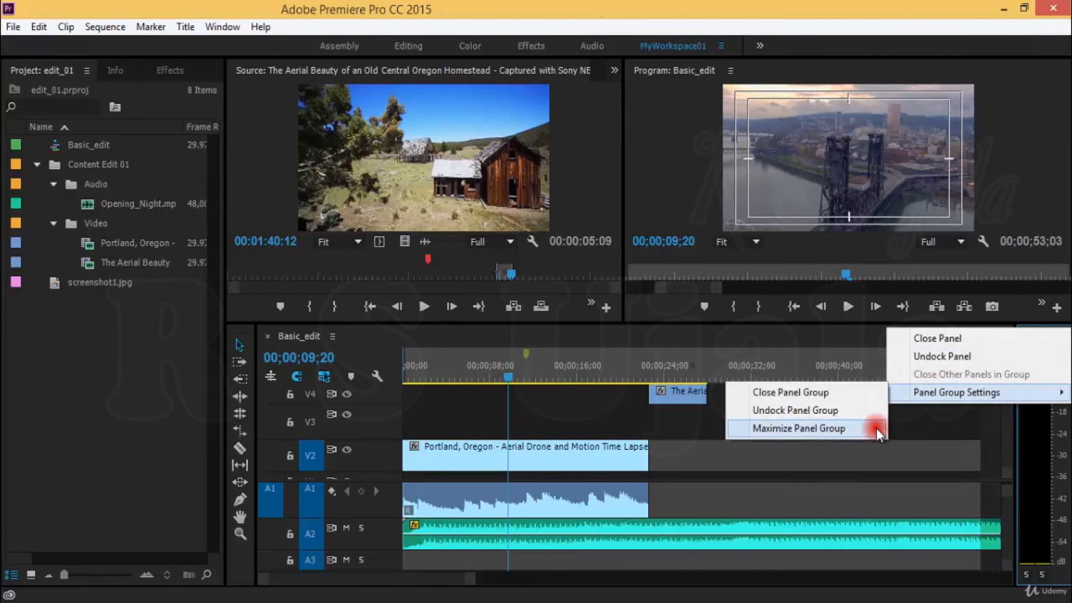
pyautogui.click(876, 427)
pyautogui.press('space')
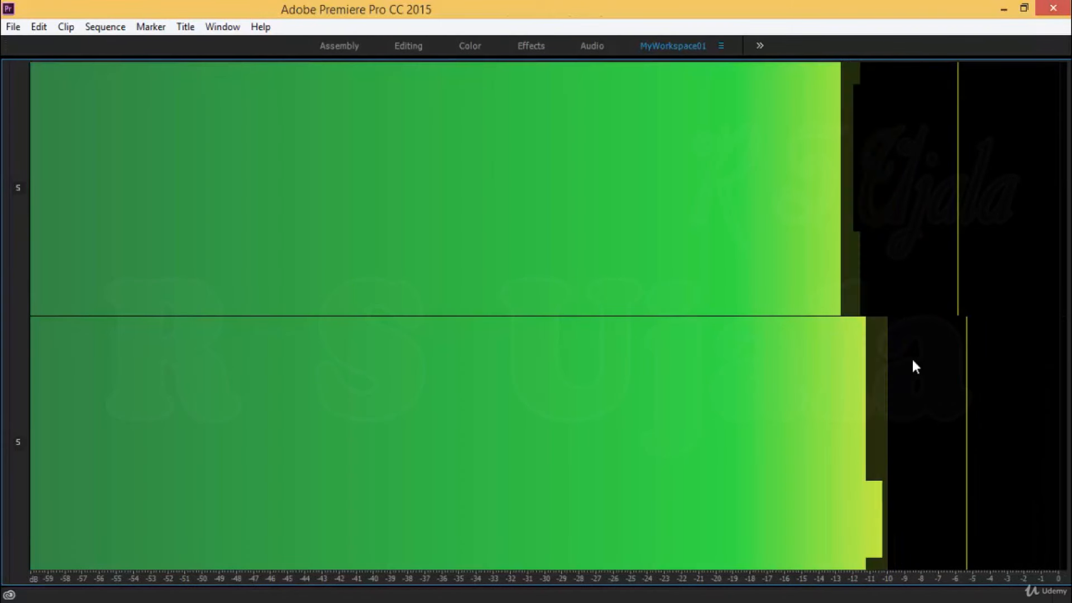
pyautogui.press('space')
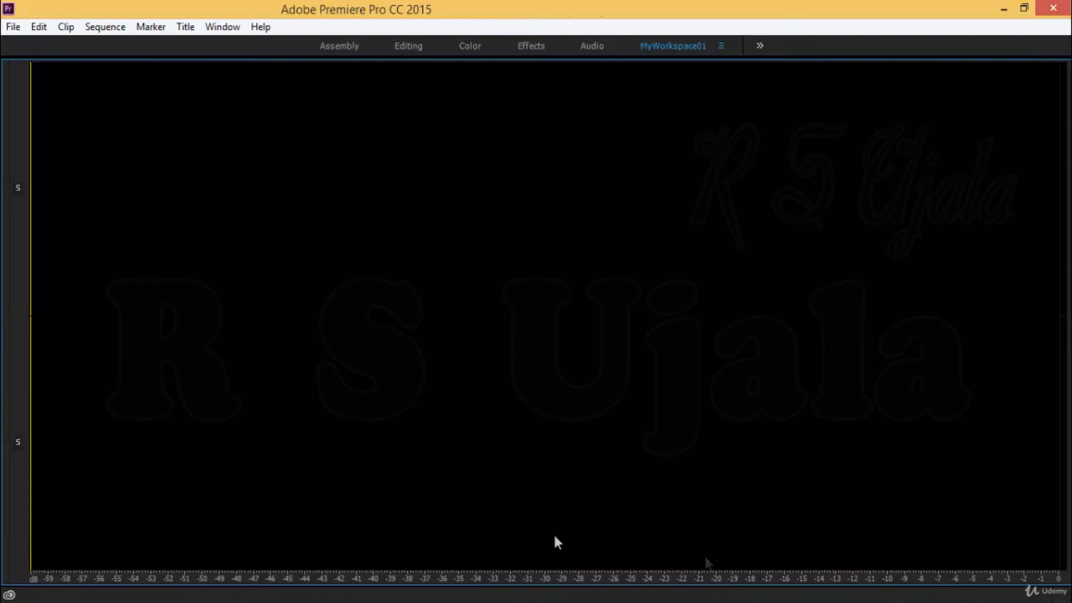
pyautogui.press('space')
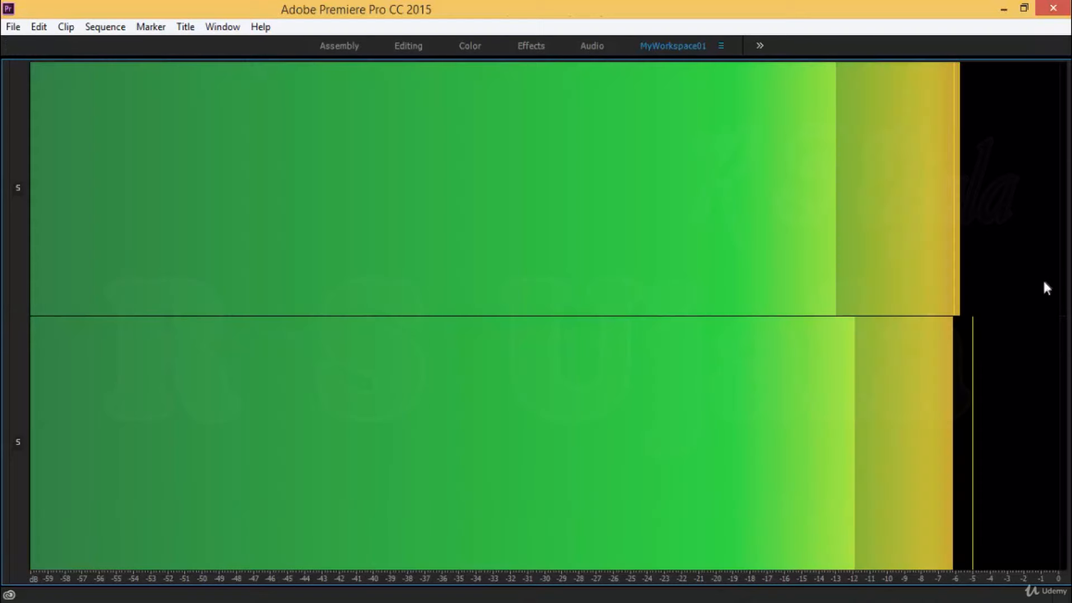
pyautogui.press('space')
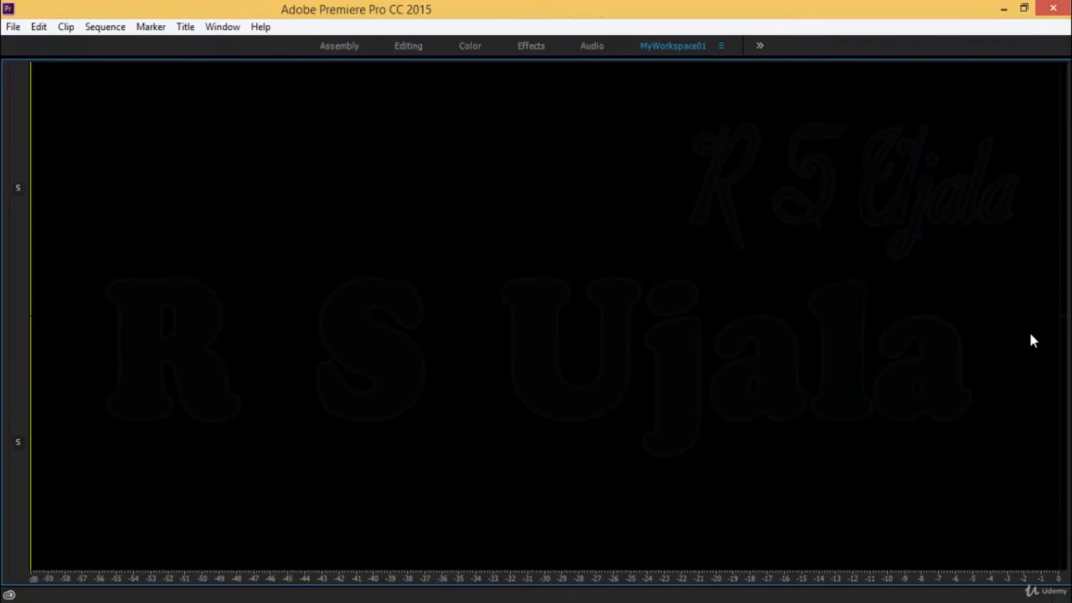
pyautogui.press('space')
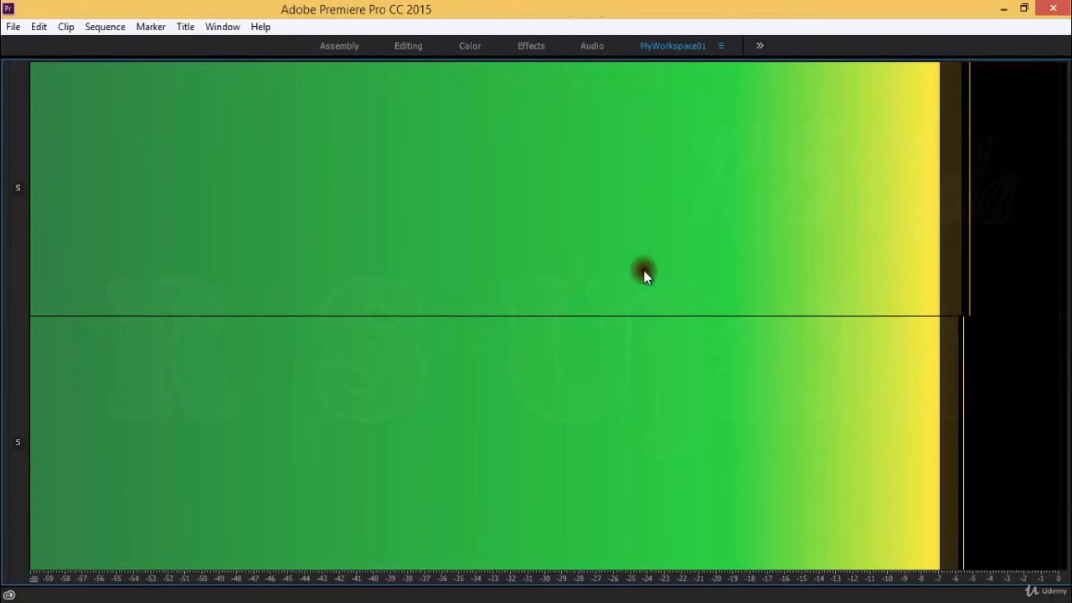
# Solo the left and right channels separately and together during playback to compare their levels, ending with both solos off
pyautogui.click(19, 189)
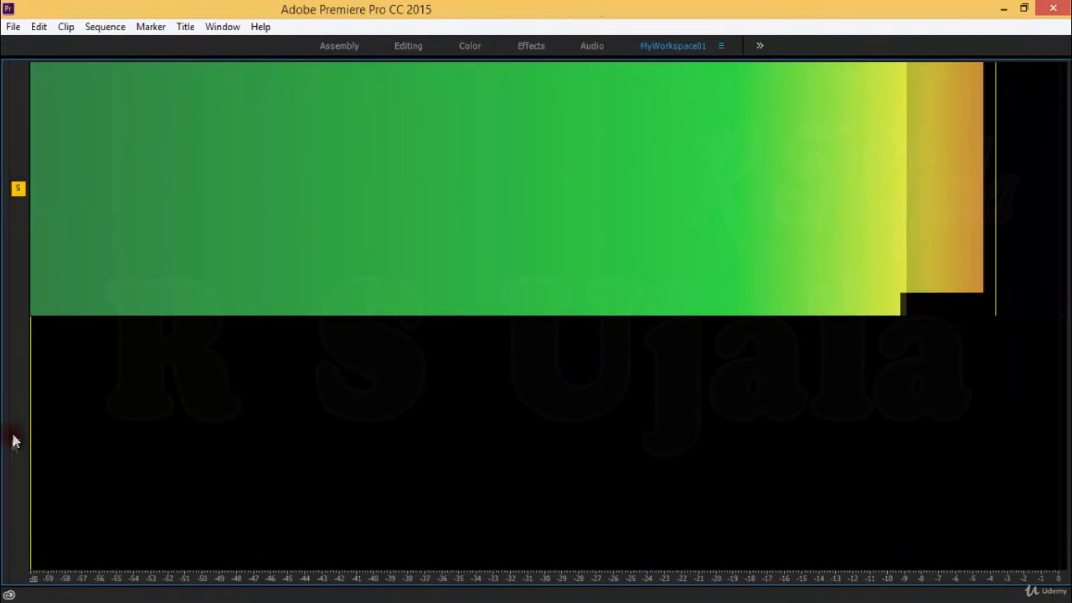
pyautogui.click(18, 443)
pyautogui.click(18, 189)
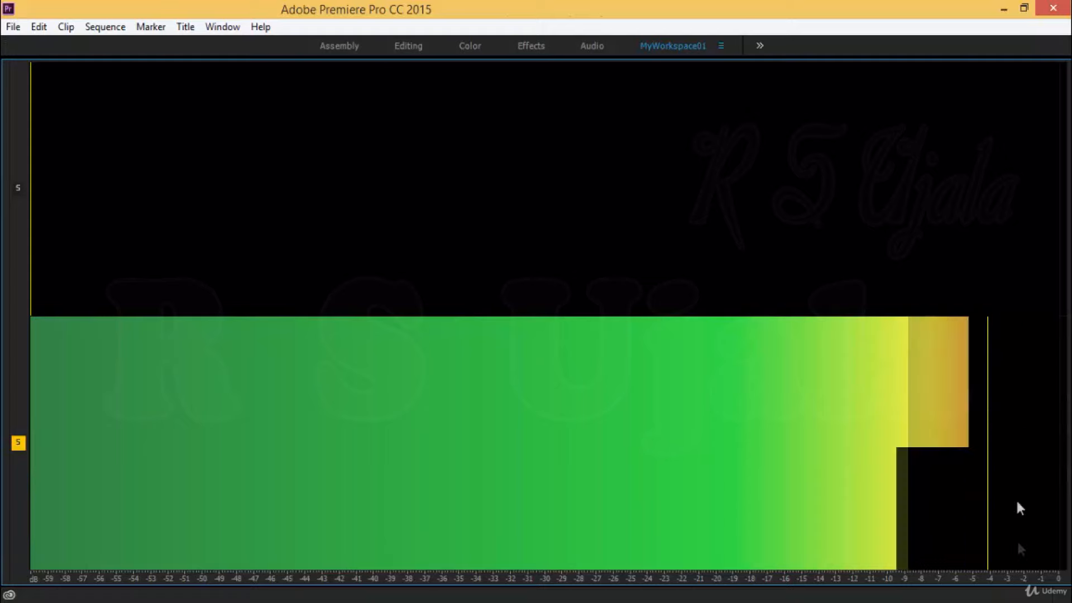
pyautogui.click(18, 442)
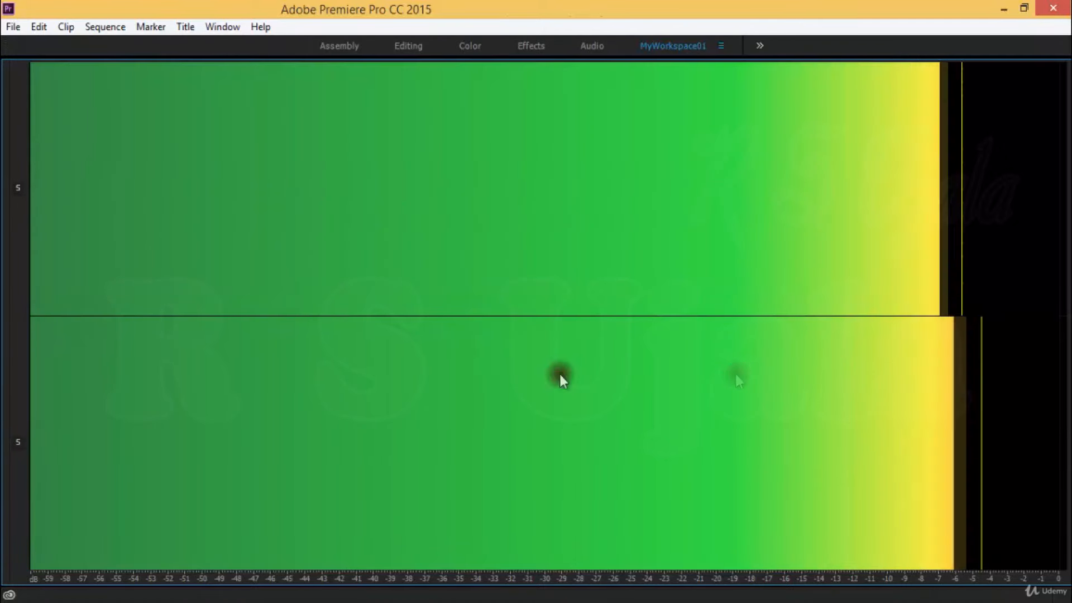
pyautogui.click(18, 189)
pyautogui.click(17, 442)
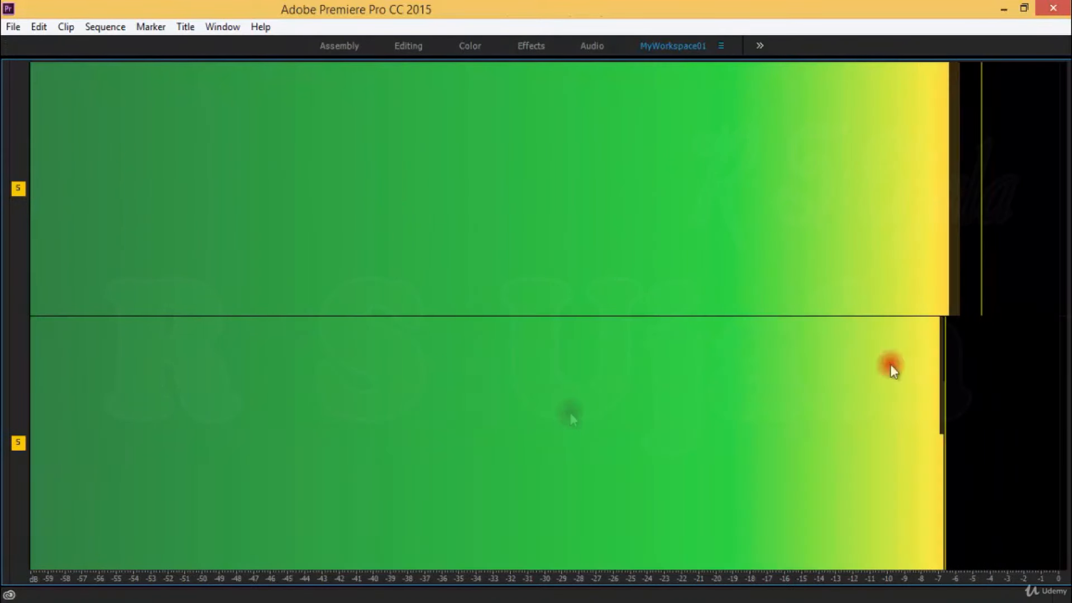
pyautogui.click(18, 189)
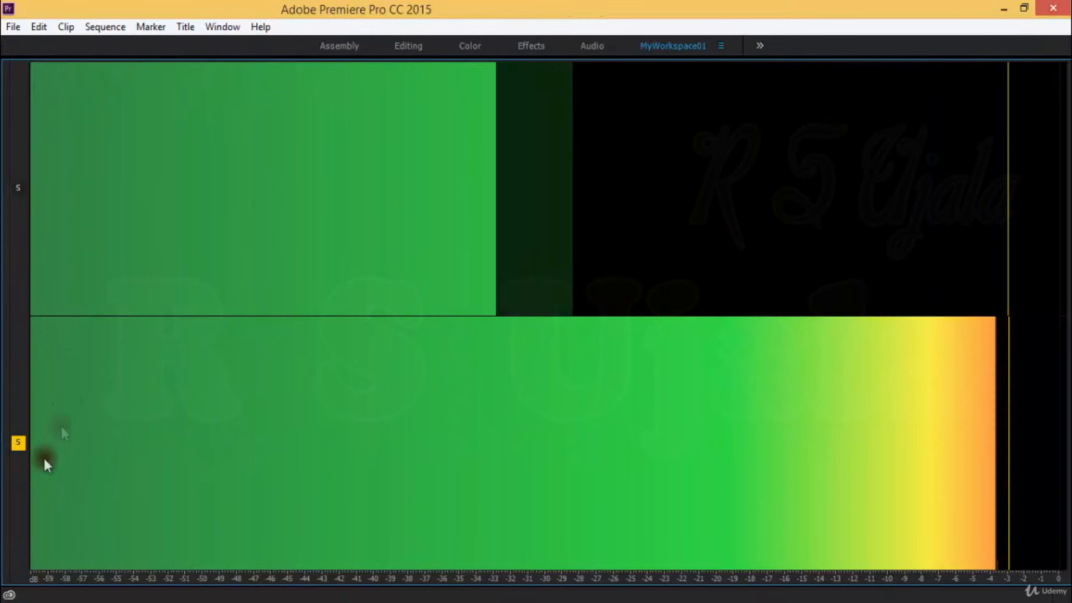
pyautogui.click(18, 443)
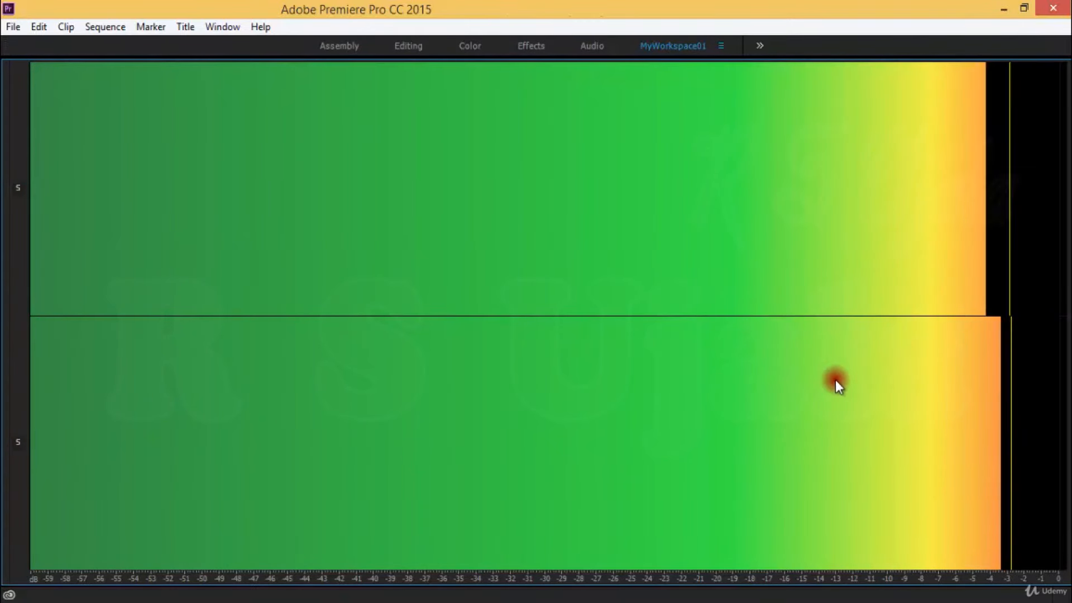
# Hide the workspaces bar and restore the maximized audio meters panel group to its original size
pyautogui.press('`')
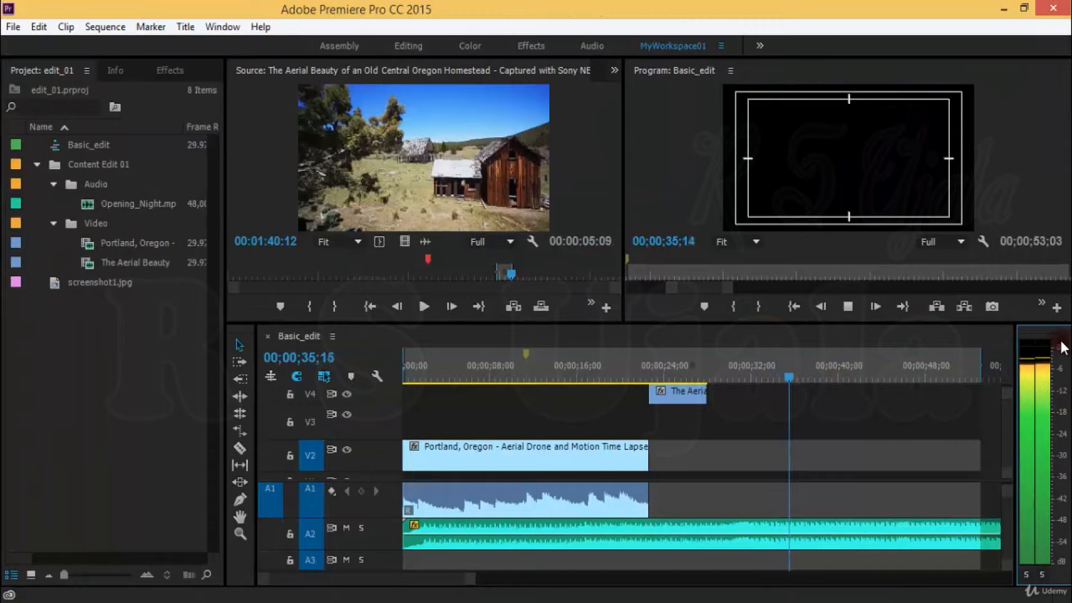
pyautogui.press('`')
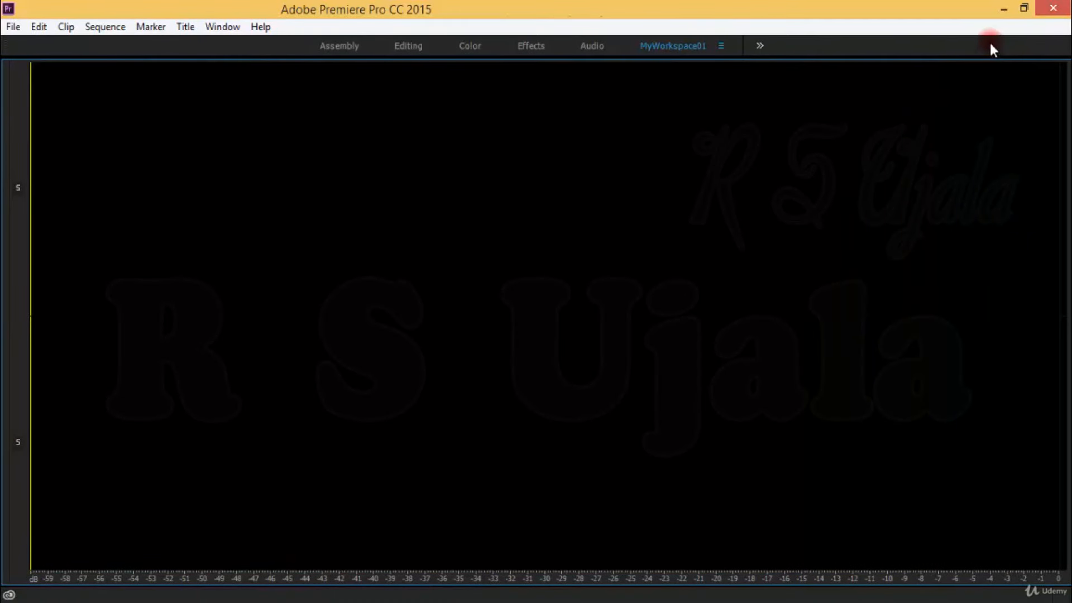
pyautogui.rightClick(920, 43)
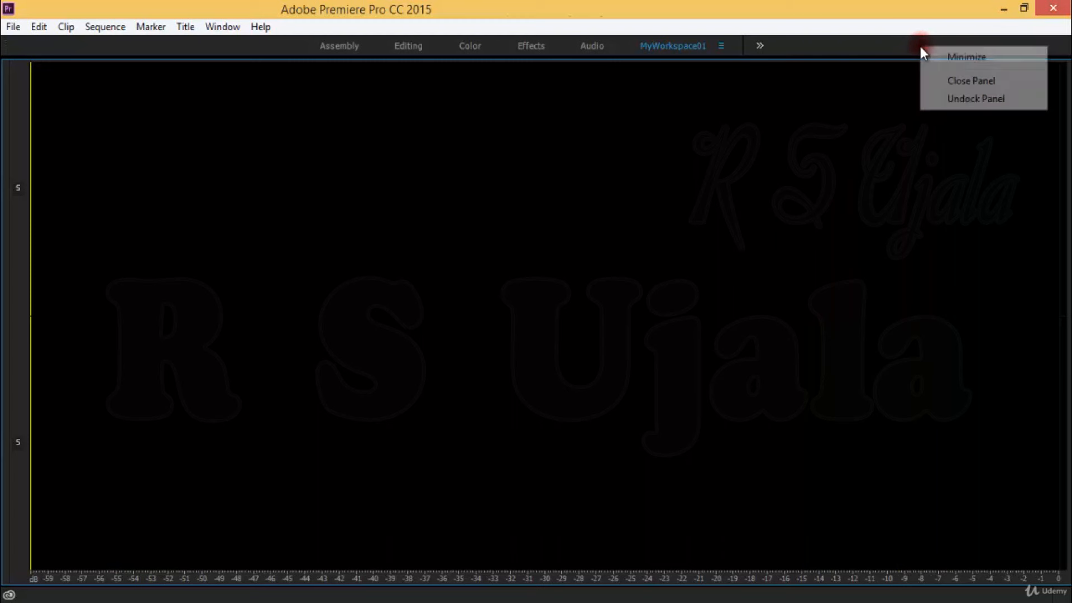
pyautogui.click(959, 57)
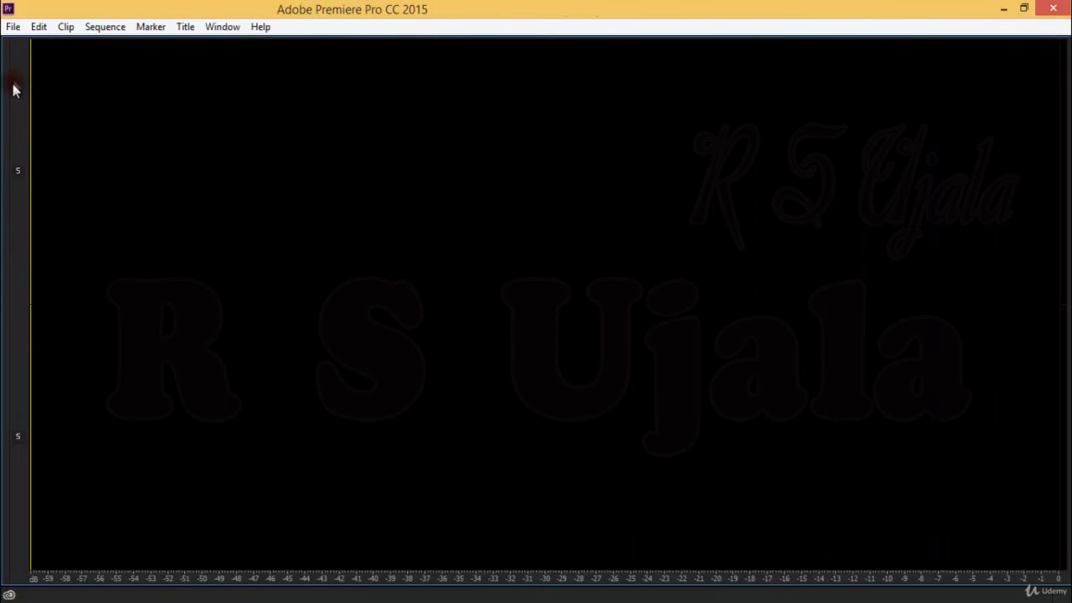
pyautogui.rightClick(13, 302)
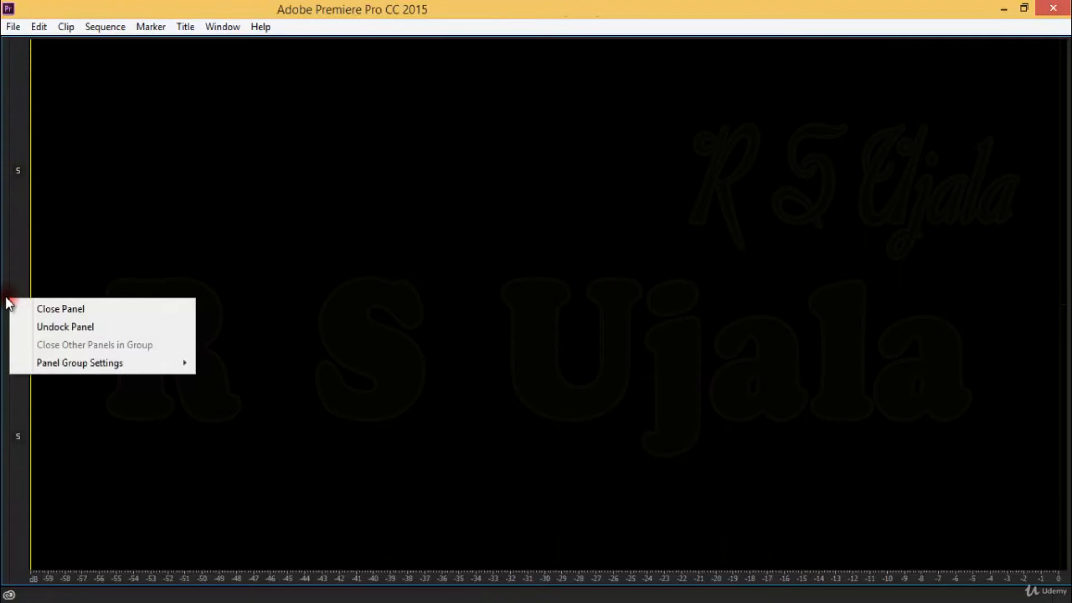
pyautogui.click(84, 364)
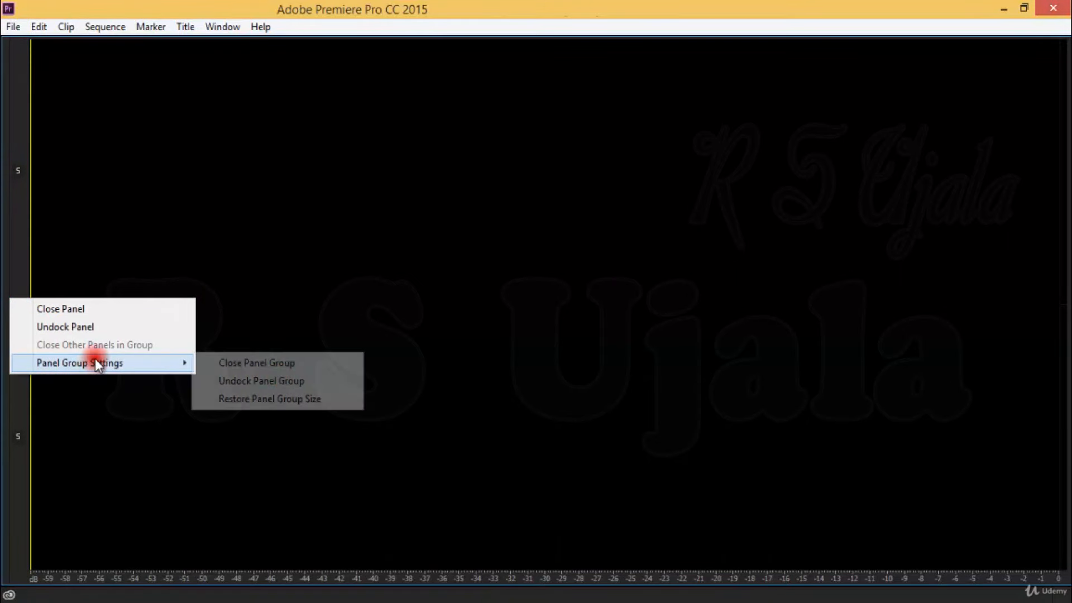
pyautogui.click(324, 400)
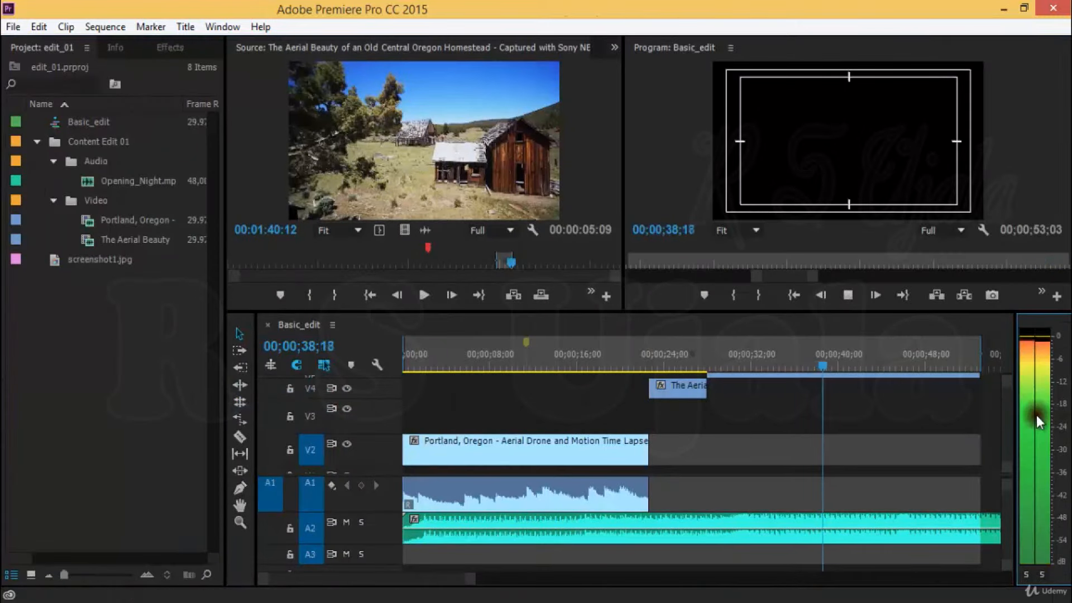
# Move the playhead back to about the green marker and play the sequence up to 00;00;14;02 to check the meters
pyautogui.moveTo(650, 357); pyautogui.dragTo(527, 361)
pyautogui.press('space')
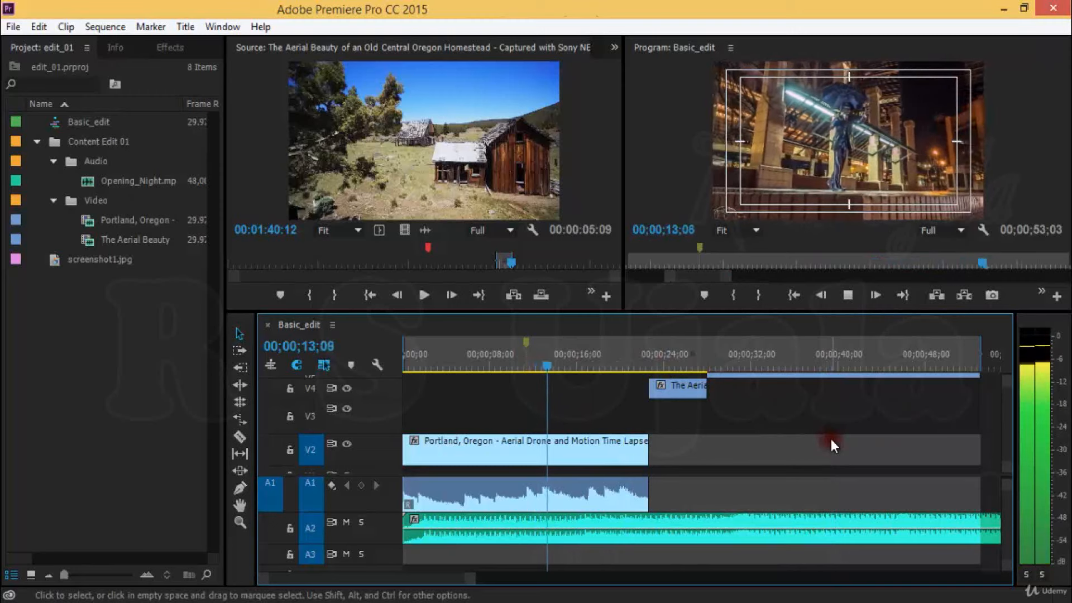
pyautogui.press('space')
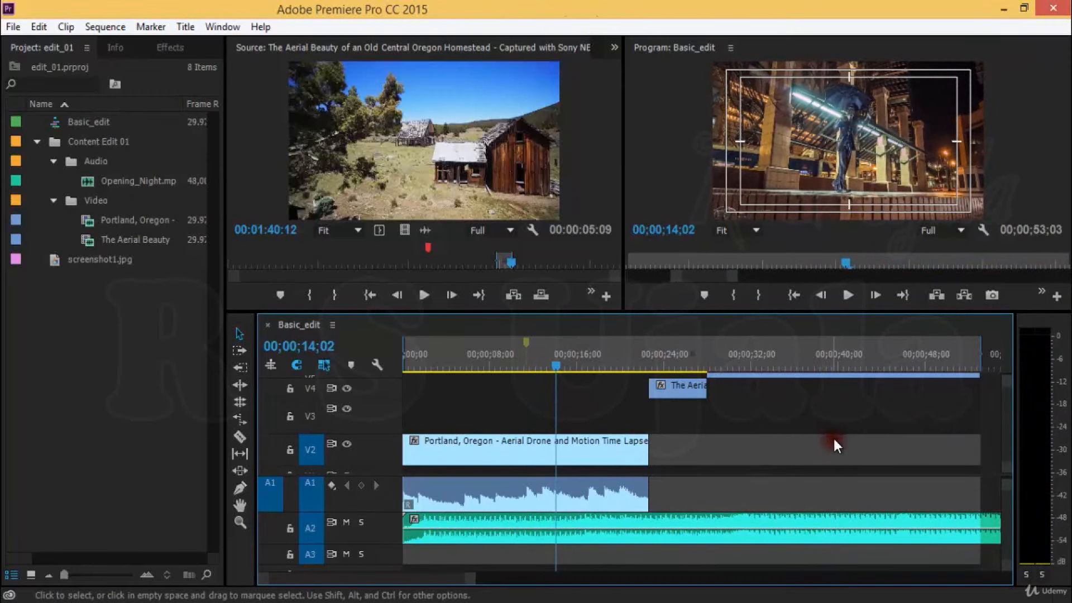
pyautogui.click(1060, 364)
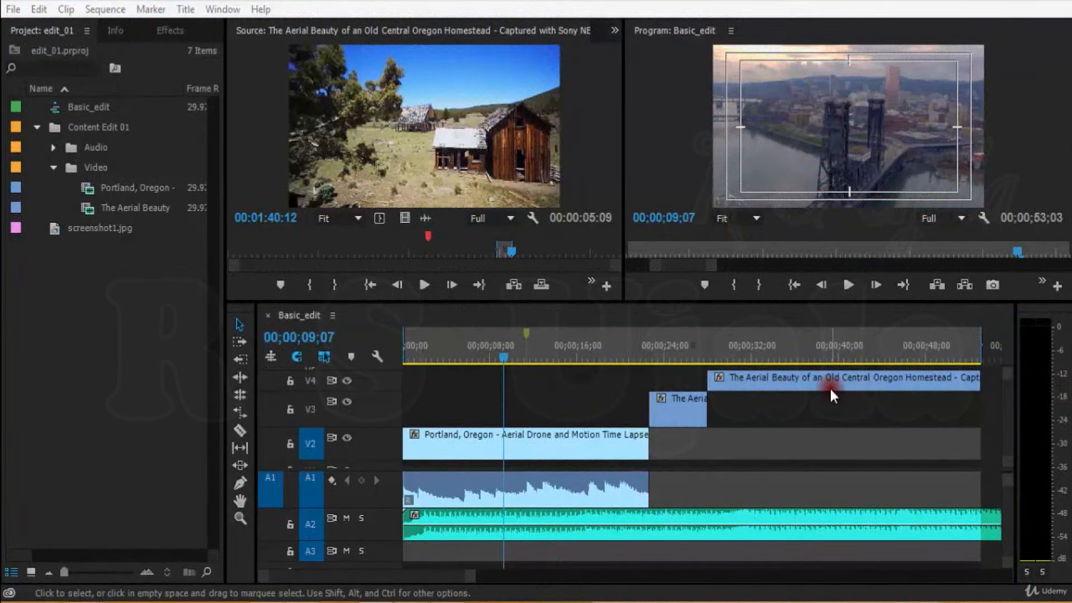
# Create a sequence named Tools_Panel from the HDV 720p30 preset, with a timebase of 29.97 frames/second
pyautogui.click(240, 360)
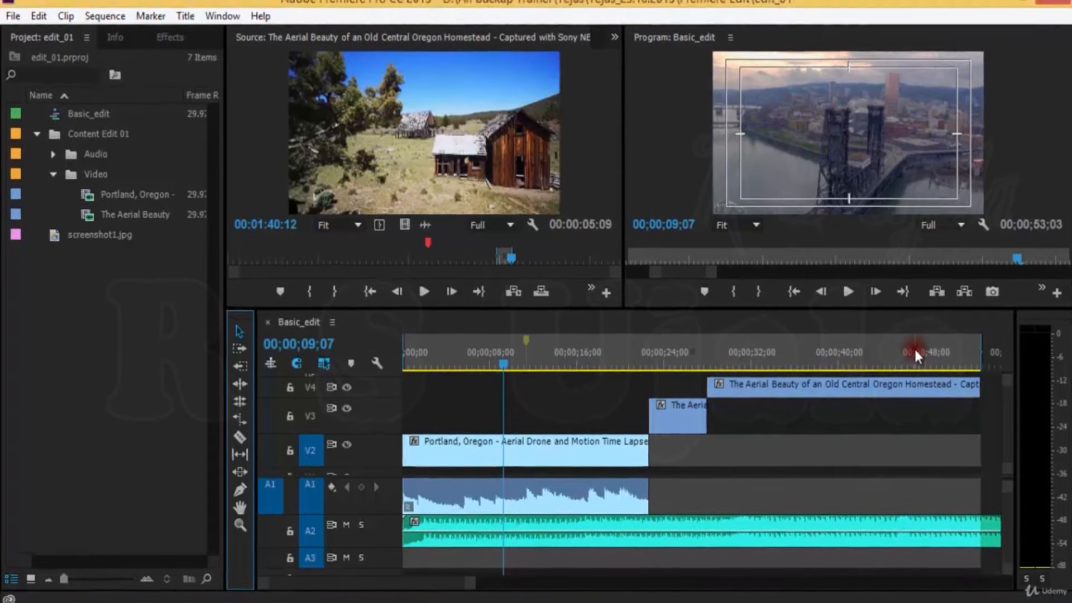
pyautogui.hotkey('ctrl', 'n')
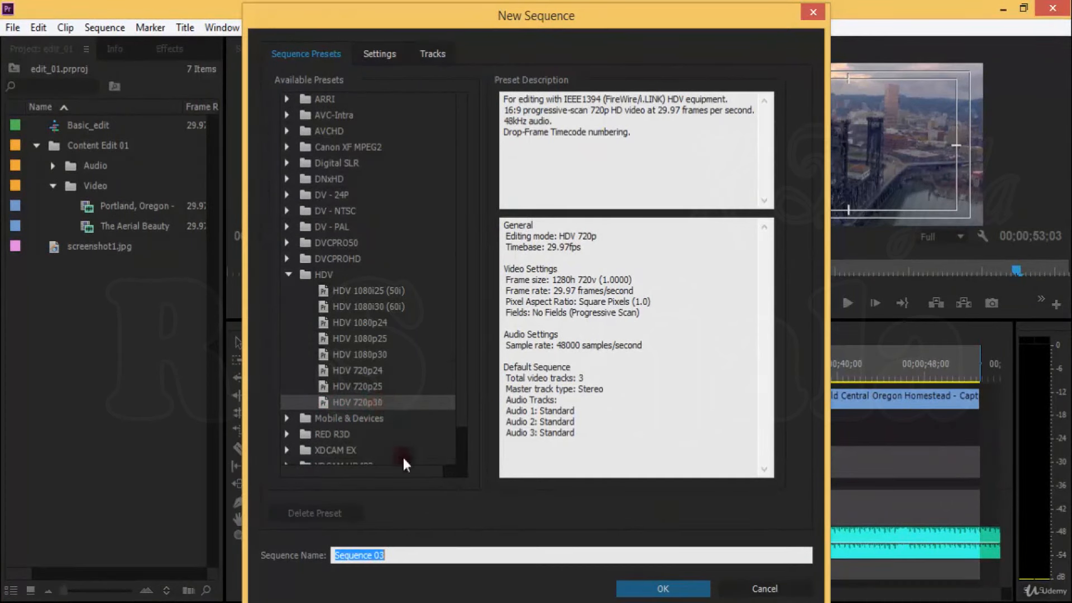
pyautogui.click(443, 555)
pyautogui.write('T')
pyautogui.click(373, 54)
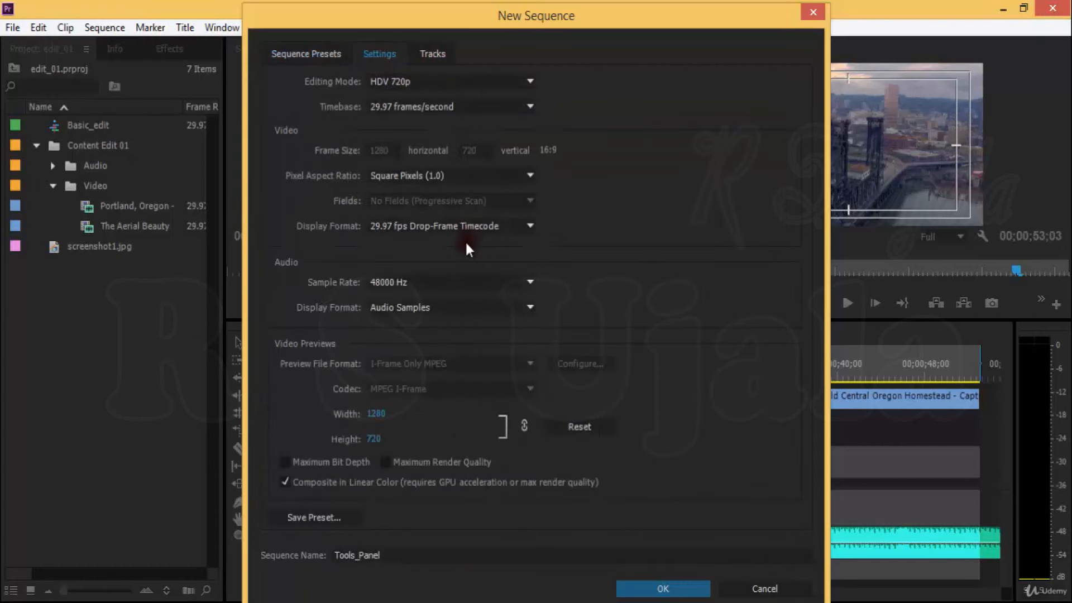
pyautogui.click(511, 107)
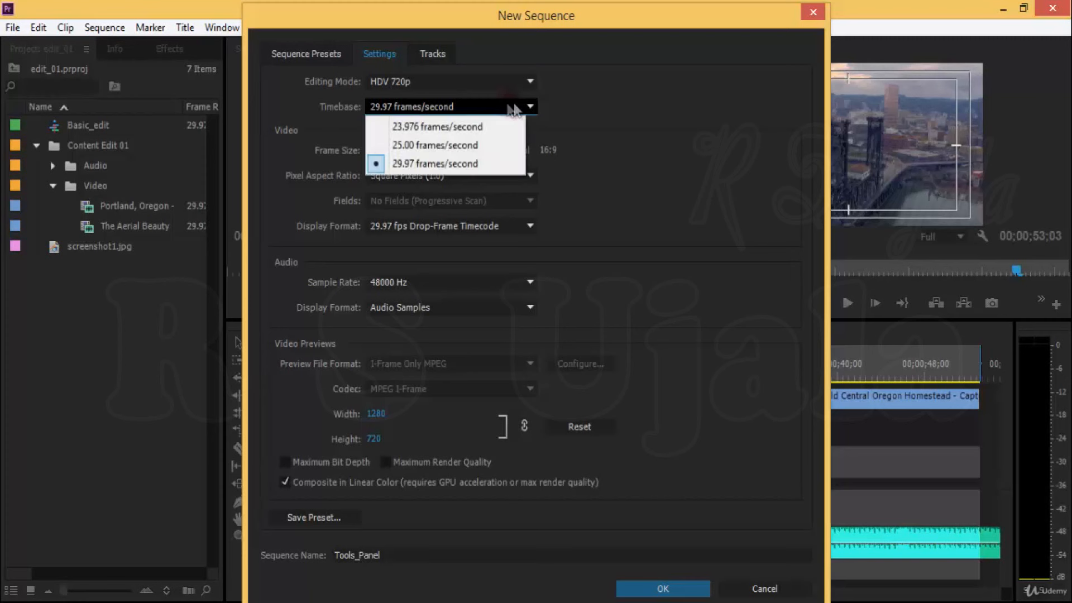
pyautogui.click(616, 117)
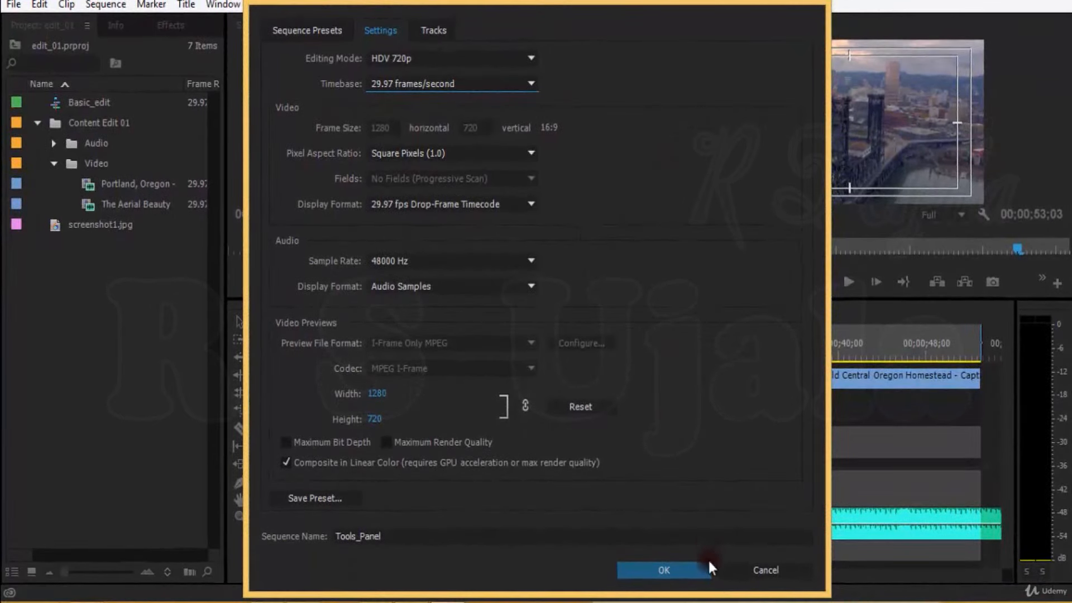
pyautogui.click(672, 571)
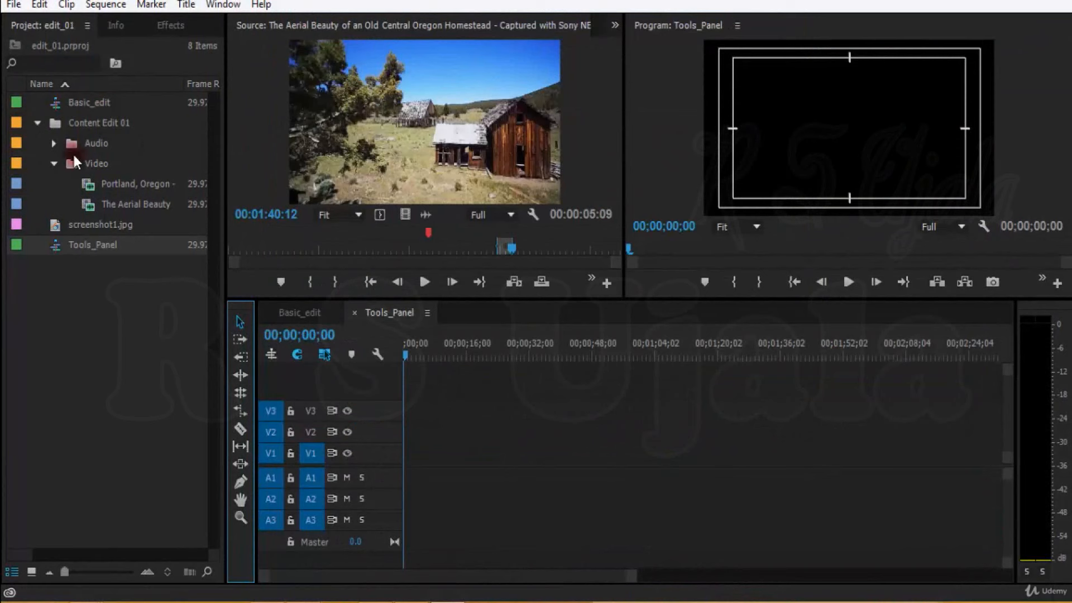
# Import the Snail - AlexFreeStockVideo clip from the desktop project's Footage folder into the Video bin
pyautogui.click(91, 190)
pyautogui.click(81, 209)
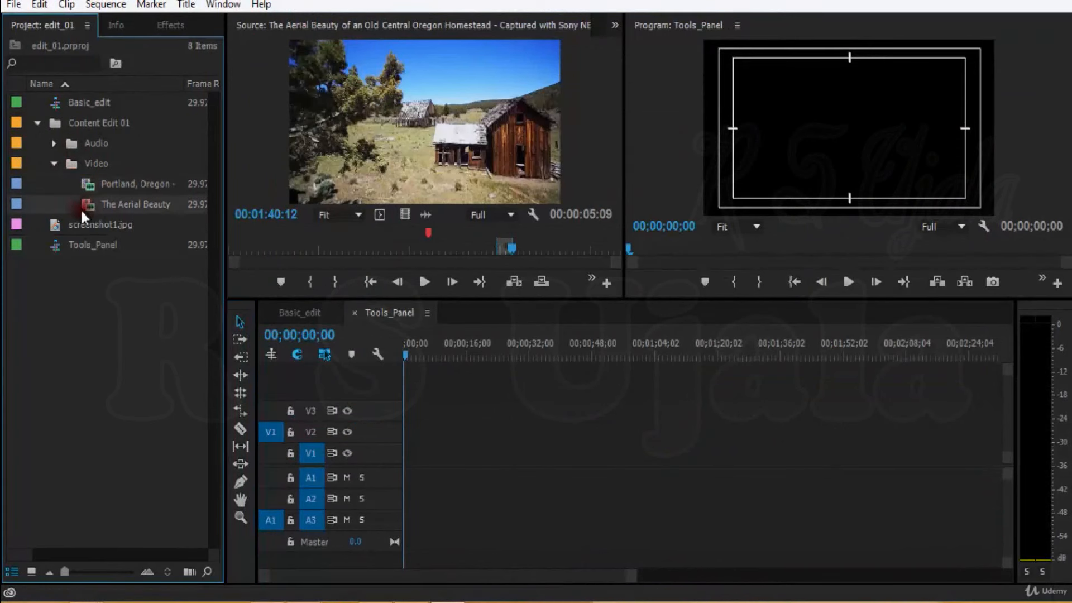
pyautogui.click(92, 163)
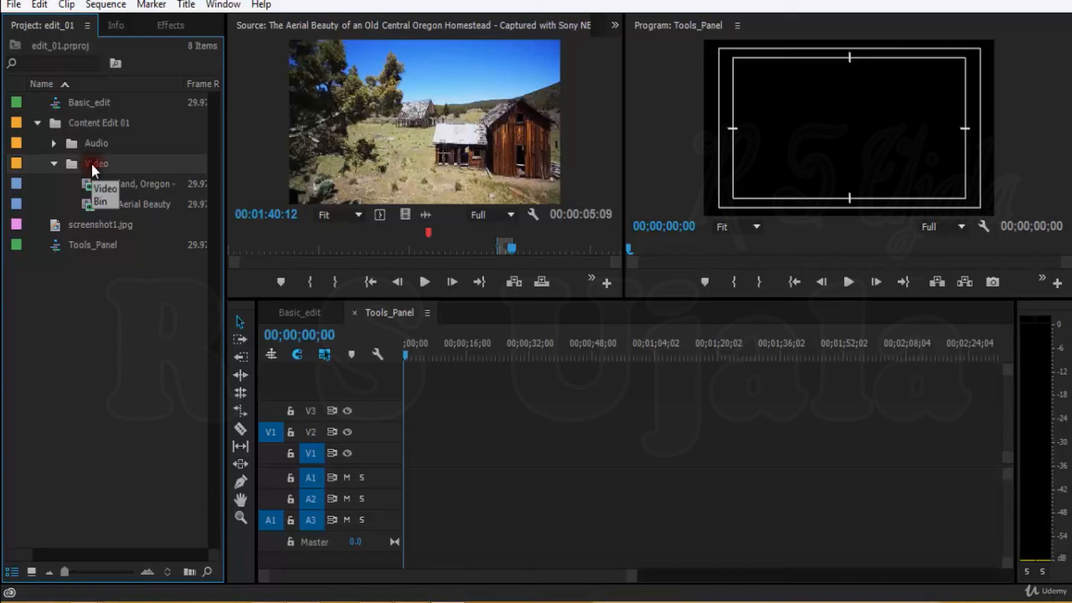
pyautogui.hotkey('ctrl', 'i')
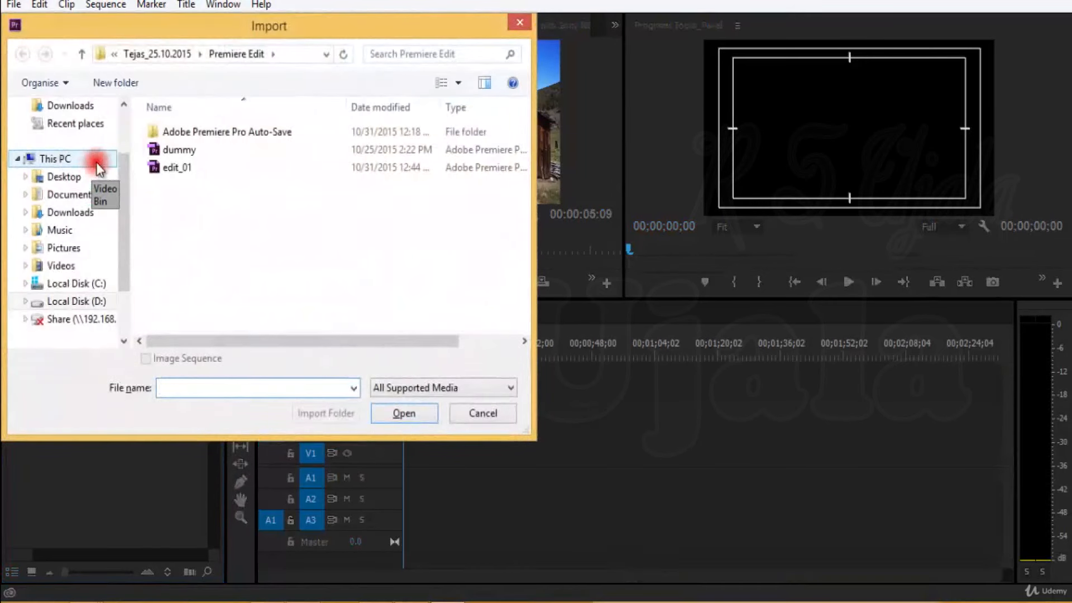
pyautogui.moveTo(122, 234); pyautogui.dragTo(125, 264)
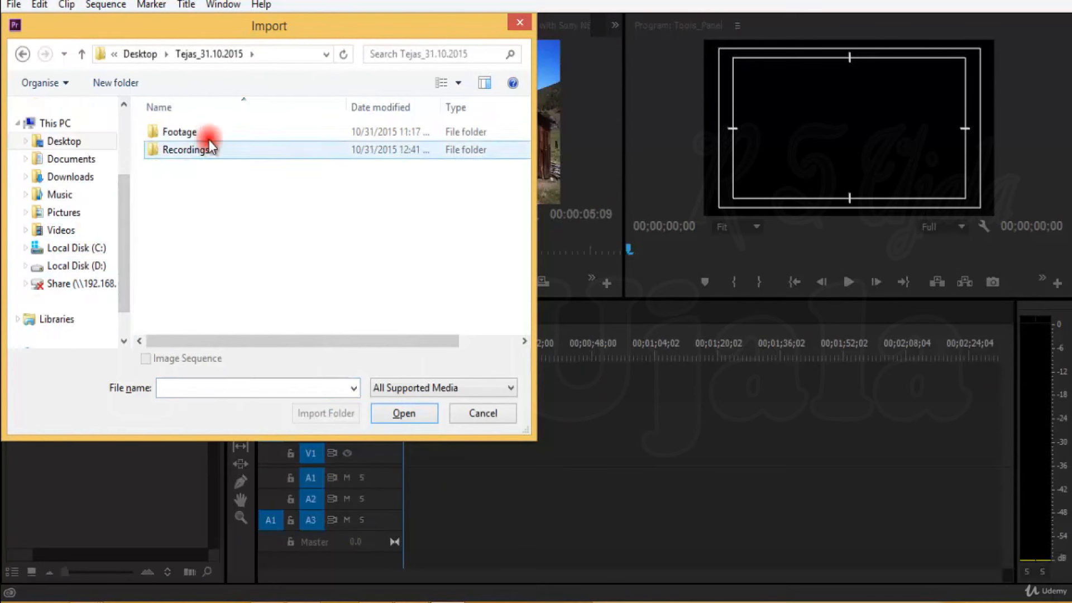
pyautogui.doubleClick(207, 136)
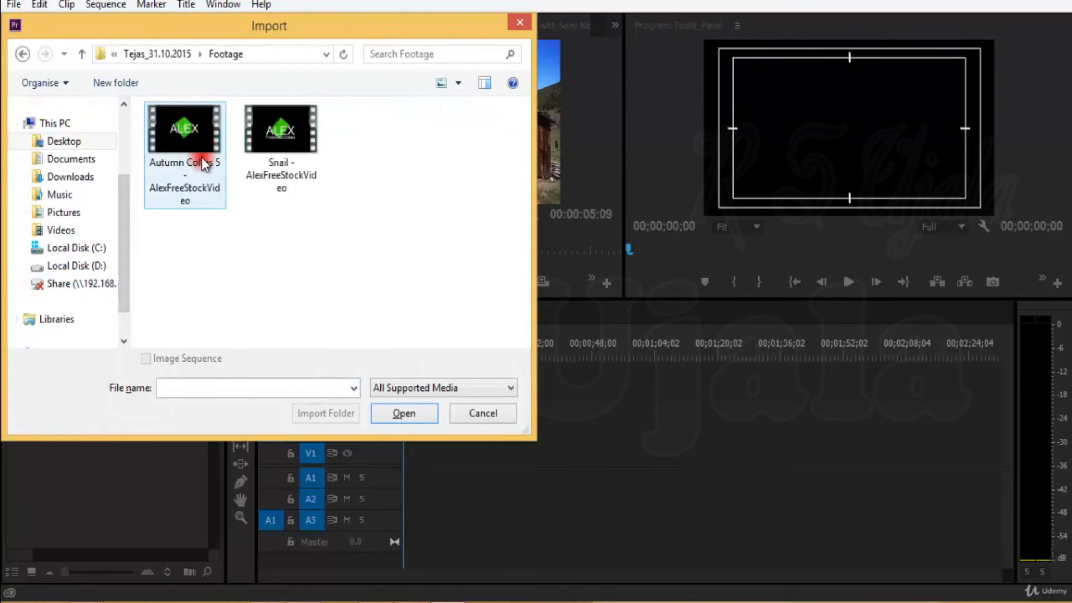
pyautogui.click(304, 145)
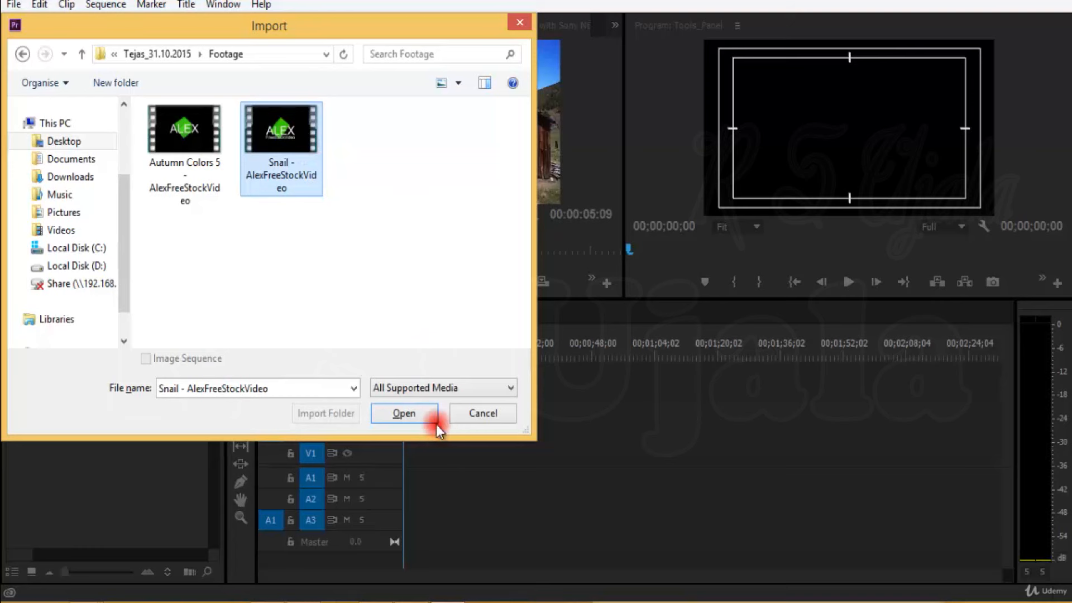
pyautogui.click(420, 410)
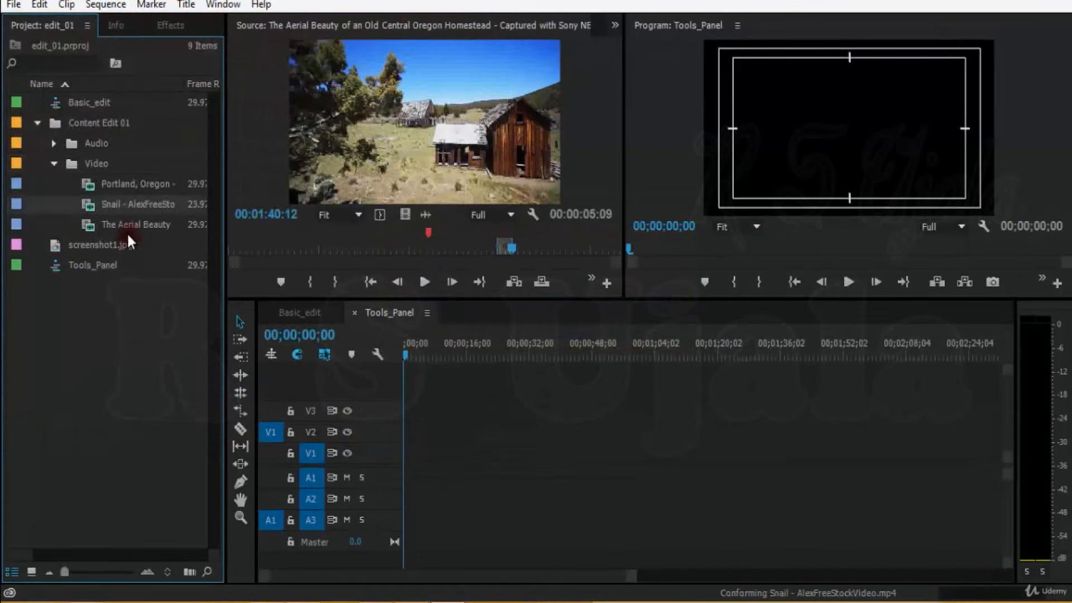
# Load the Snail clip in the source monitor and mark In at about 18 seconds and Out at about 28 seconds
pyautogui.doubleClick(88, 206)
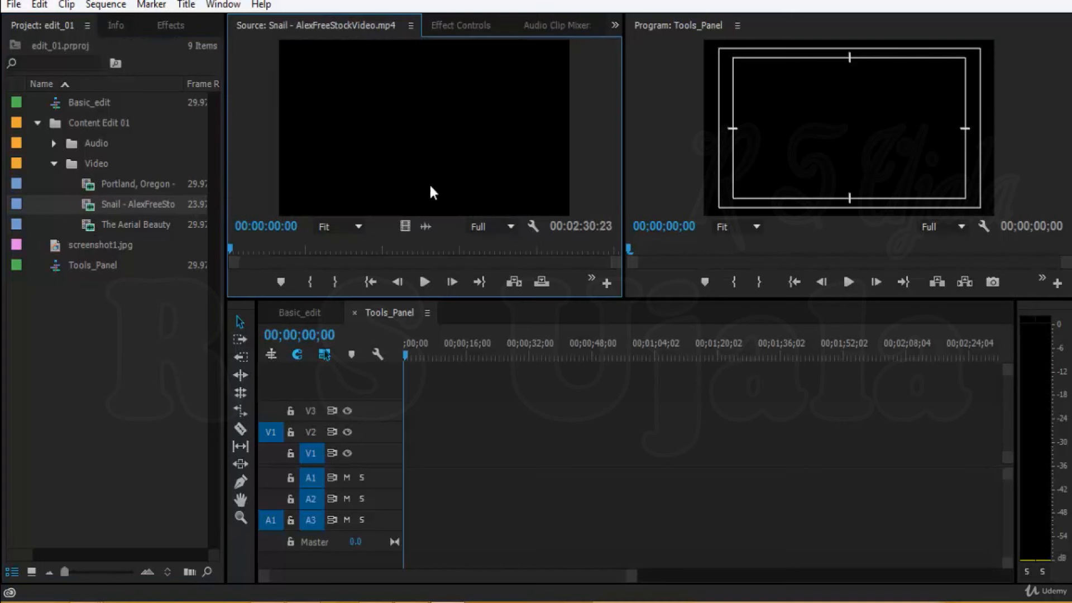
pyautogui.click(292, 246)
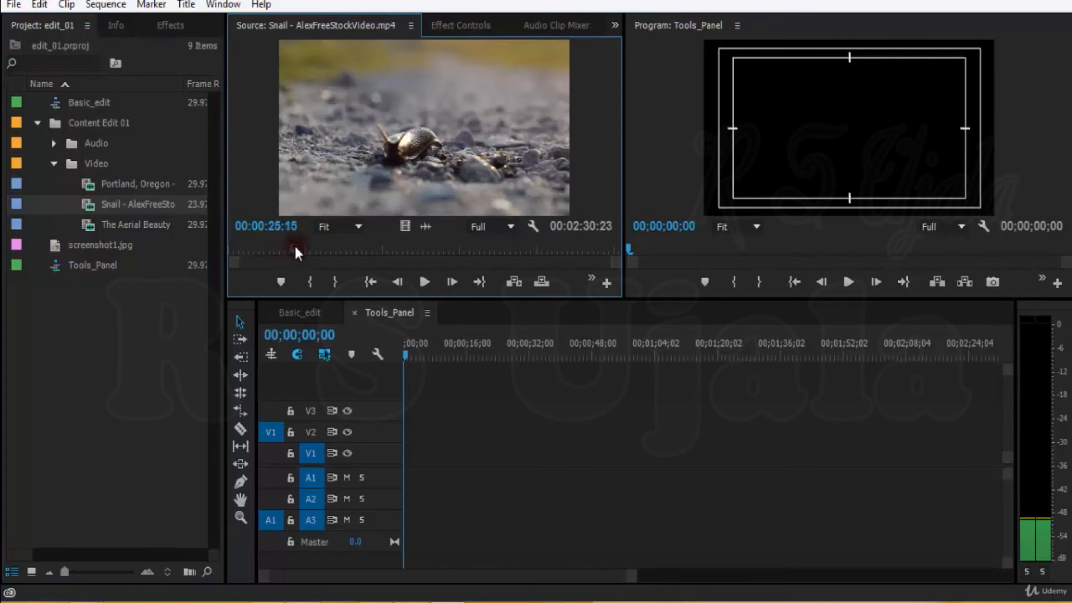
pyautogui.moveTo(293, 247); pyautogui.dragTo(277, 248)
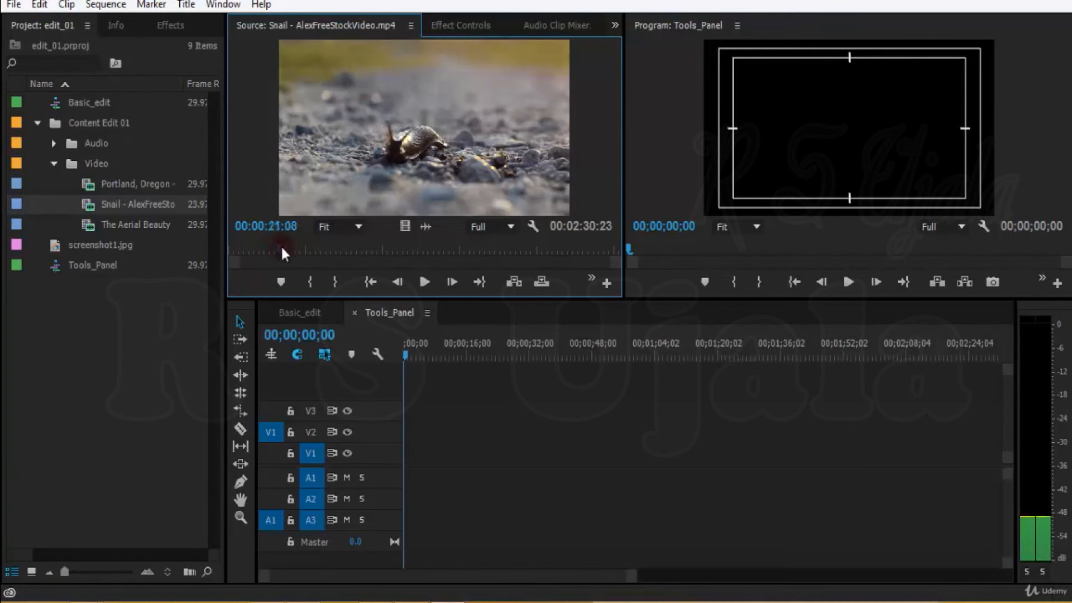
pyautogui.press('i')
pyautogui.press('space')
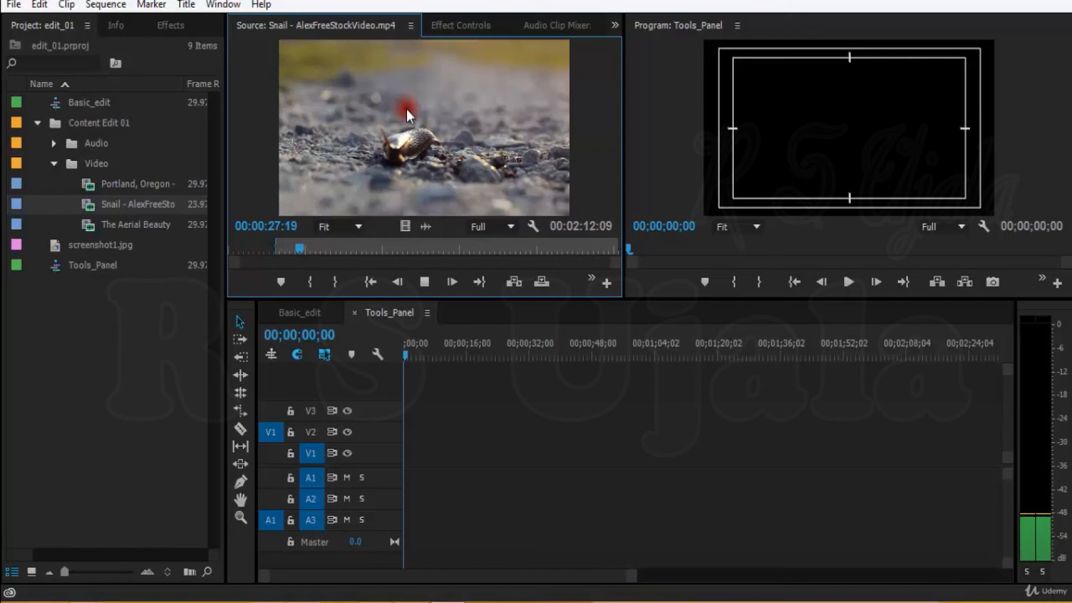
pyautogui.press('o')
pyautogui.press('space')
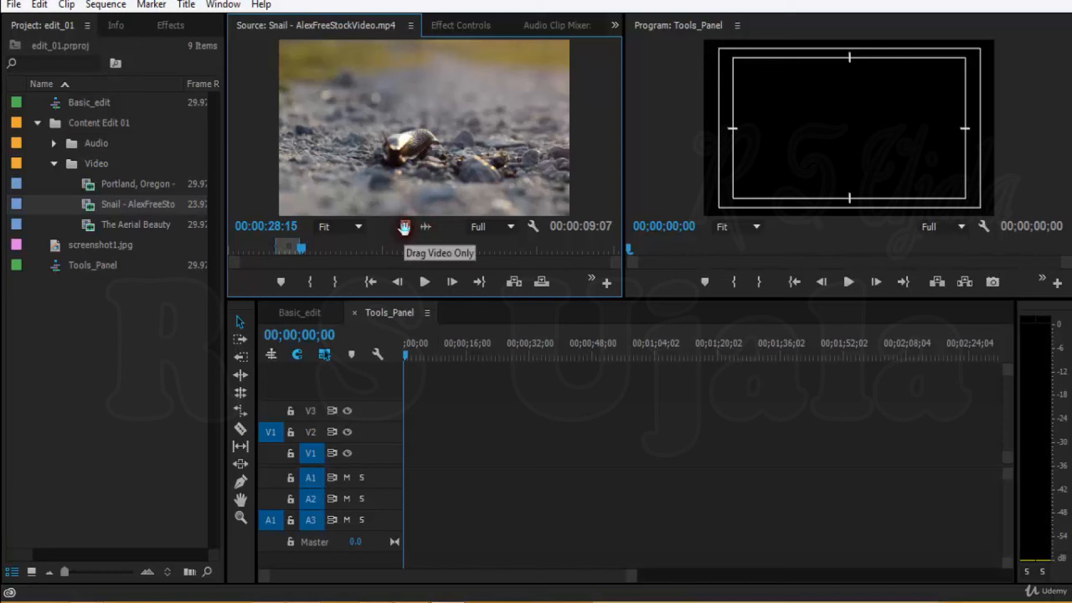
# Place only the video of the marked Snail section at the start of track V1, keeping the existing sequence settings
pyautogui.moveTo(406, 227); pyautogui.dragTo(406, 459)
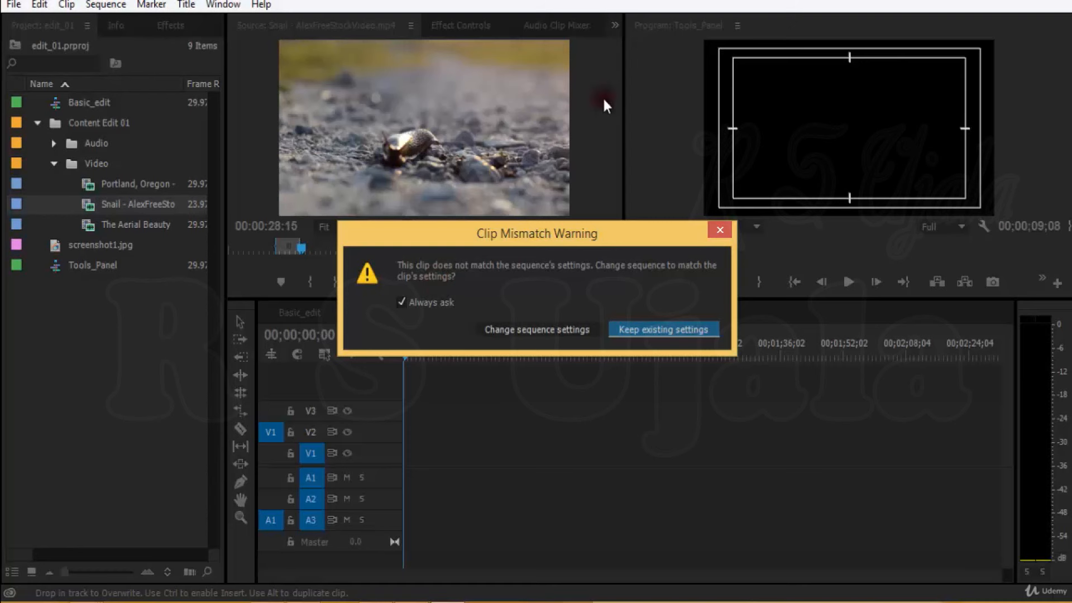
pyautogui.click(723, 230)
# Widen the project panel to reveal the full Frame Rate column and compare the Tools_Panel sequence with the Snail clip
pyautogui.moveTo(227, 247); pyautogui.dragTo(273, 241)
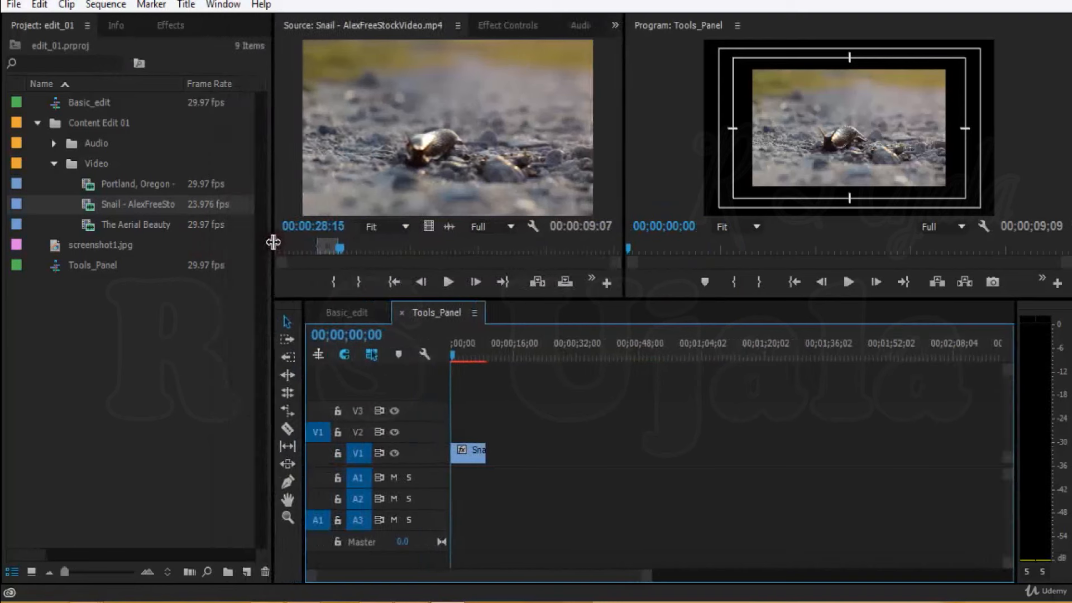
pyautogui.click(64, 267)
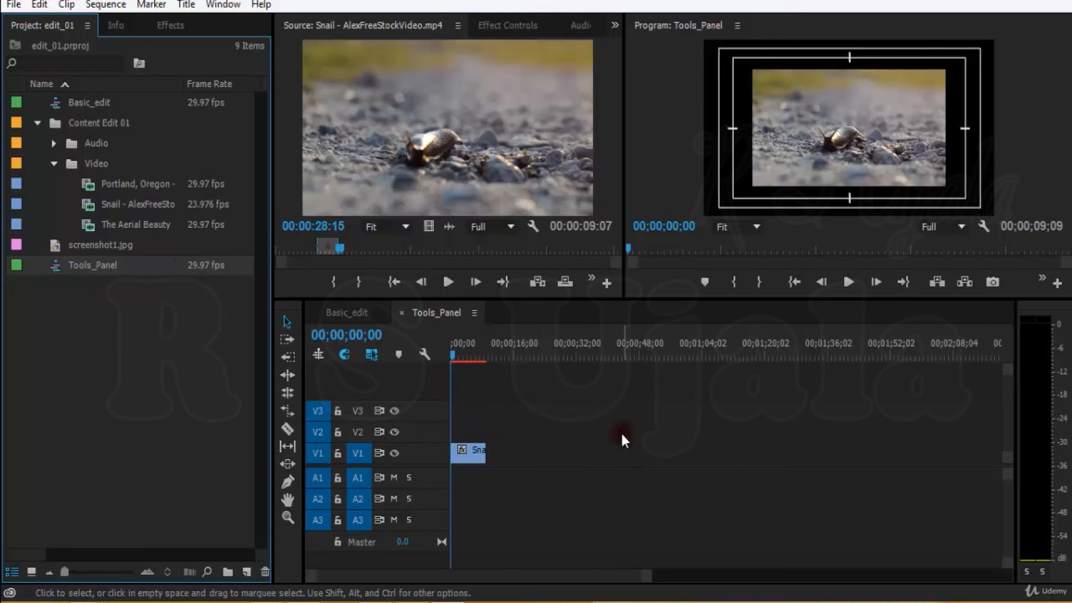
pyautogui.click(137, 206)
pyautogui.moveTo(183, 85)
pyautogui.mouseDown()
pyautogui.moveTo(233, 87)
pyautogui.moveTo(175, 90)
pyautogui.moveTo(184, 90)
pyautogui.mouseUp()
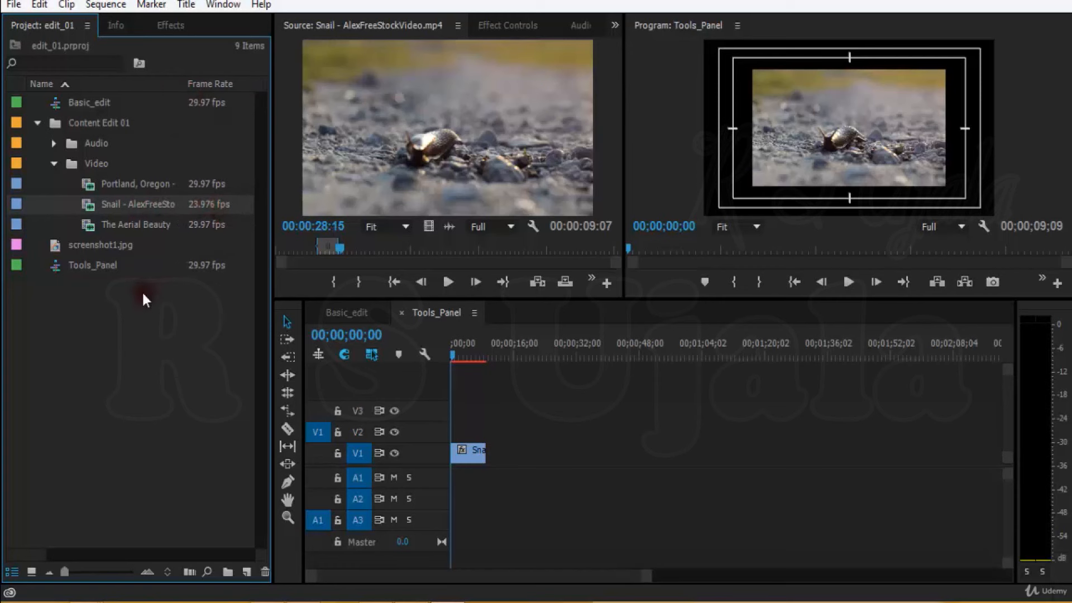
# Delete the Snail clip from the Tools_Panel timeline and reinterpret its source footage with an assumed frame rate of 29.97 fps
pyautogui.click(472, 448)
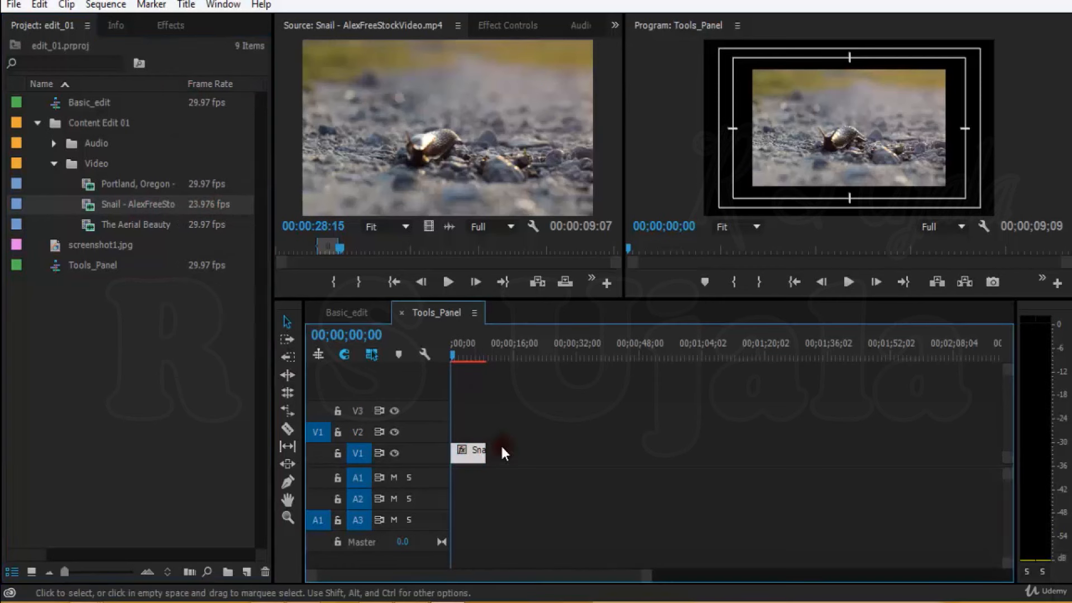
pyautogui.press('Delete')
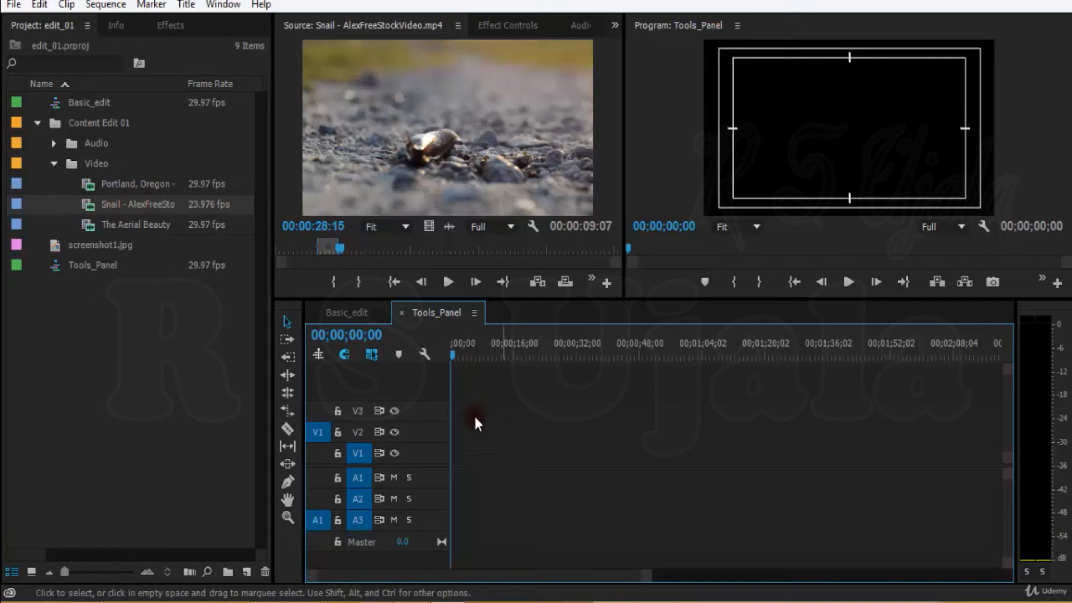
pyautogui.rightClick(87, 205)
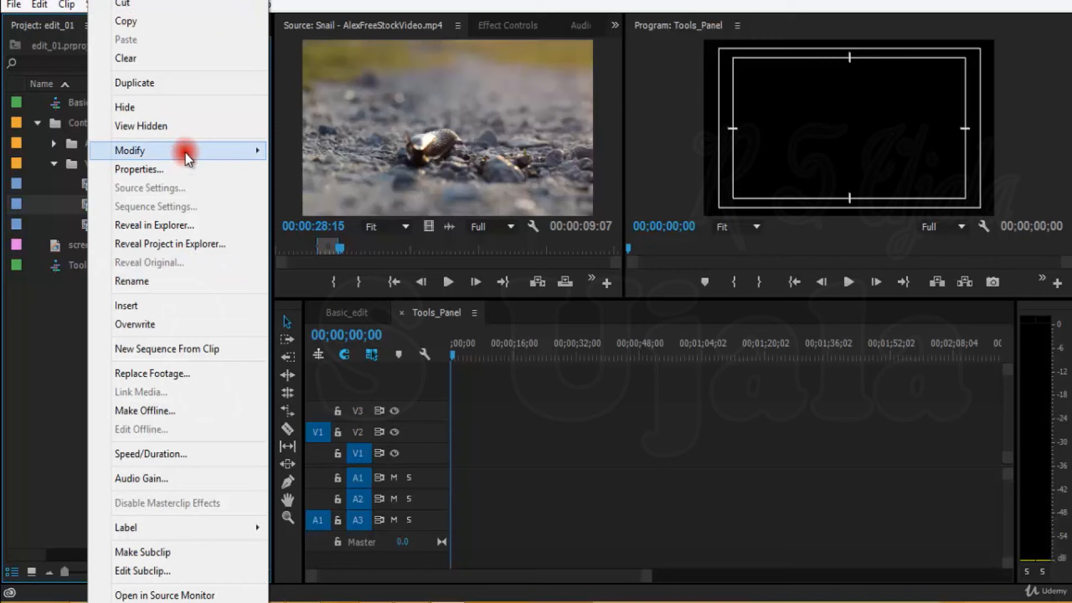
pyautogui.moveTo(227, 152)
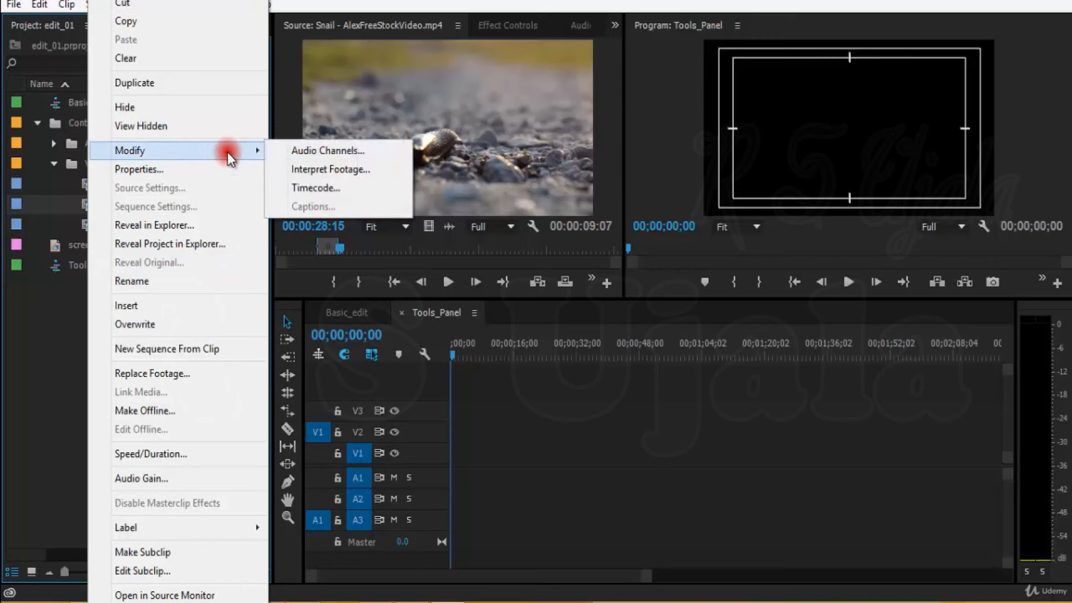
pyautogui.click(374, 169)
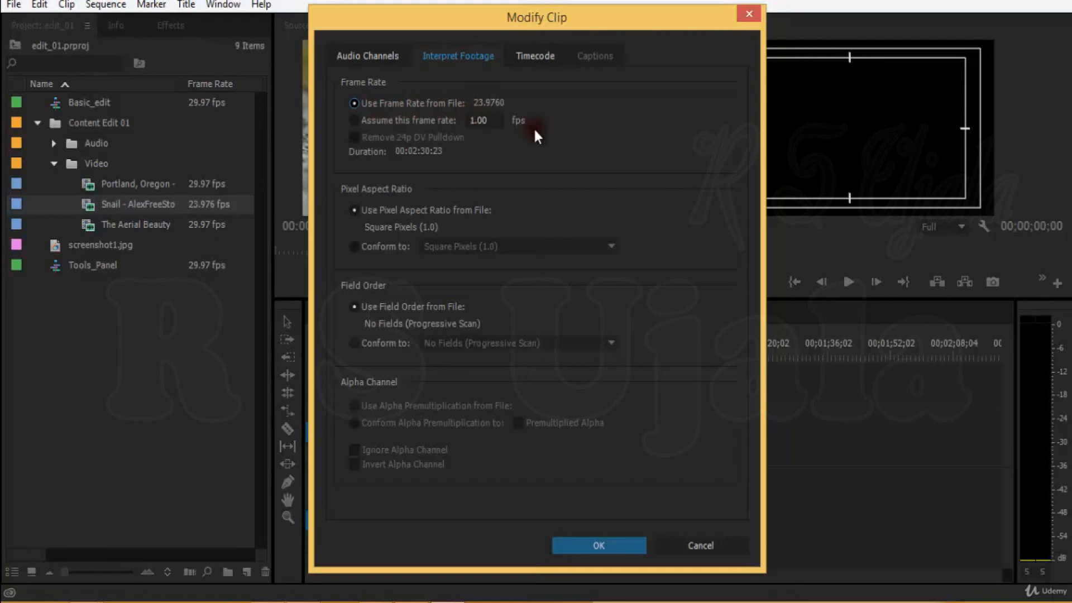
pyautogui.click(438, 124)
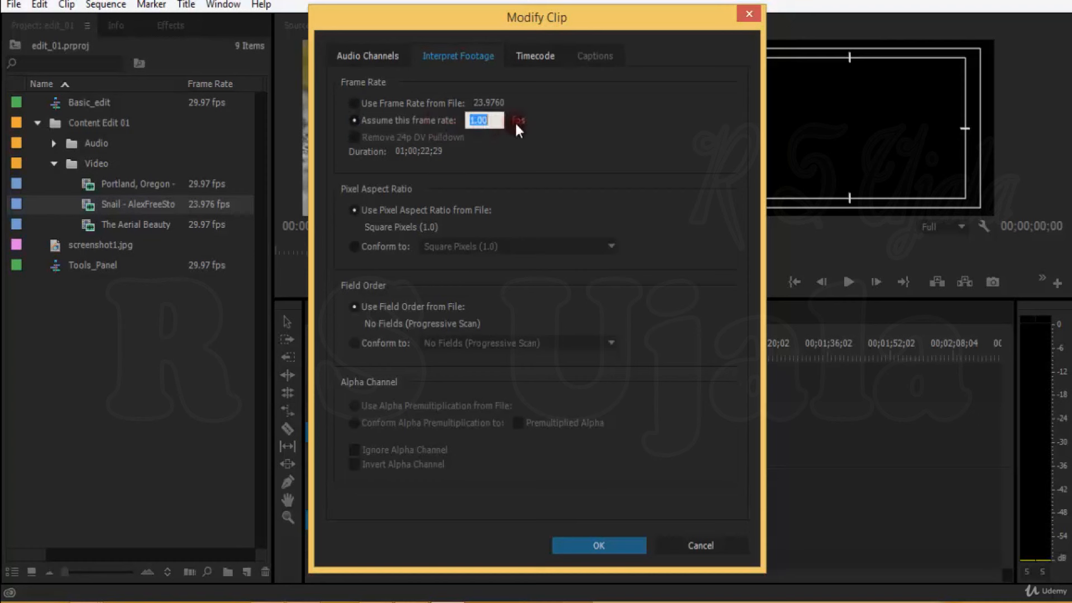
pyautogui.write('29.97')
pyautogui.click(597, 548)
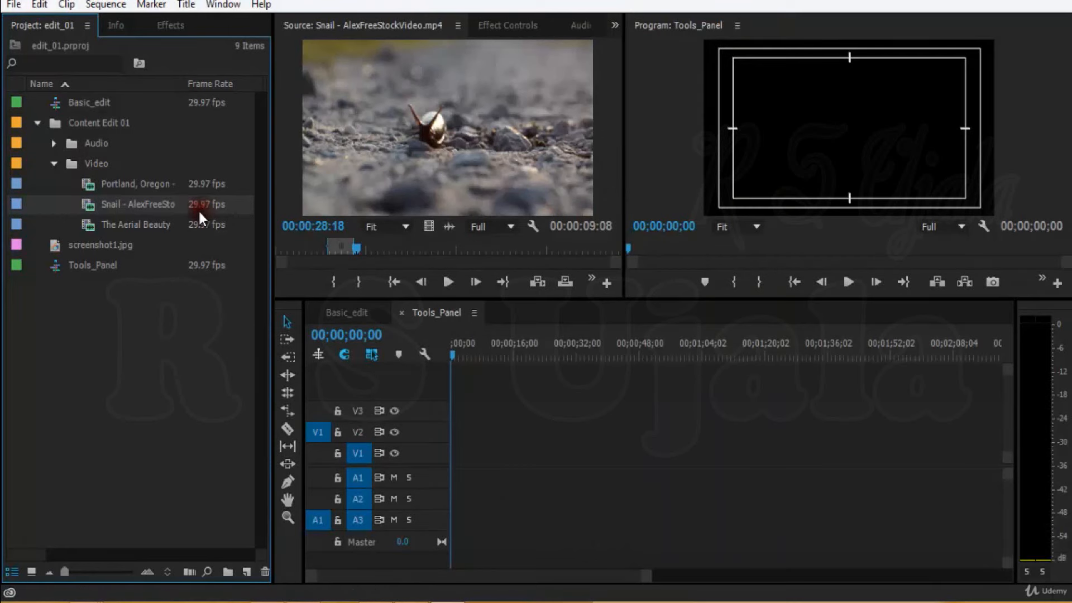
pyautogui.moveTo(199, 209)
# Place only the video of the Snail clip at the start of track V1, keeping the existing sequence settings
pyautogui.click(474, 238)
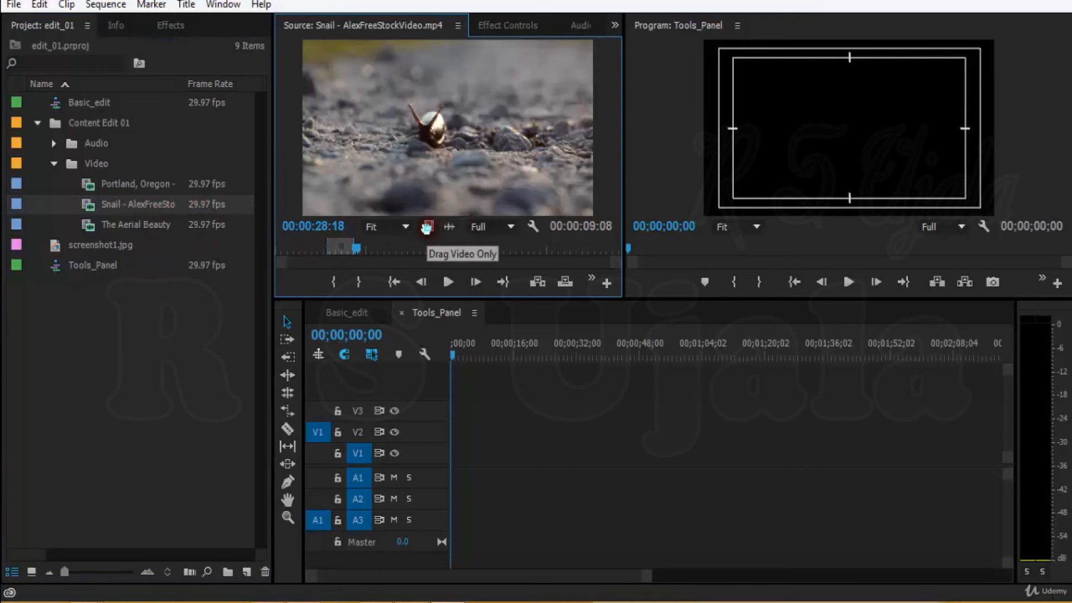
pyautogui.moveTo(474, 287); pyautogui.dragTo(441, 474)
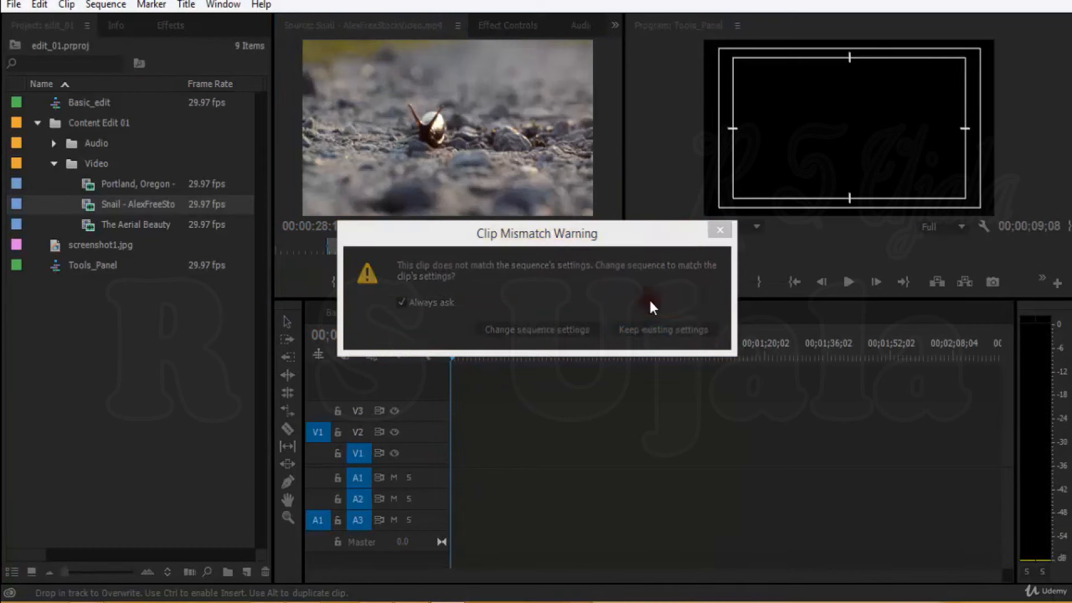
pyautogui.click(652, 328)
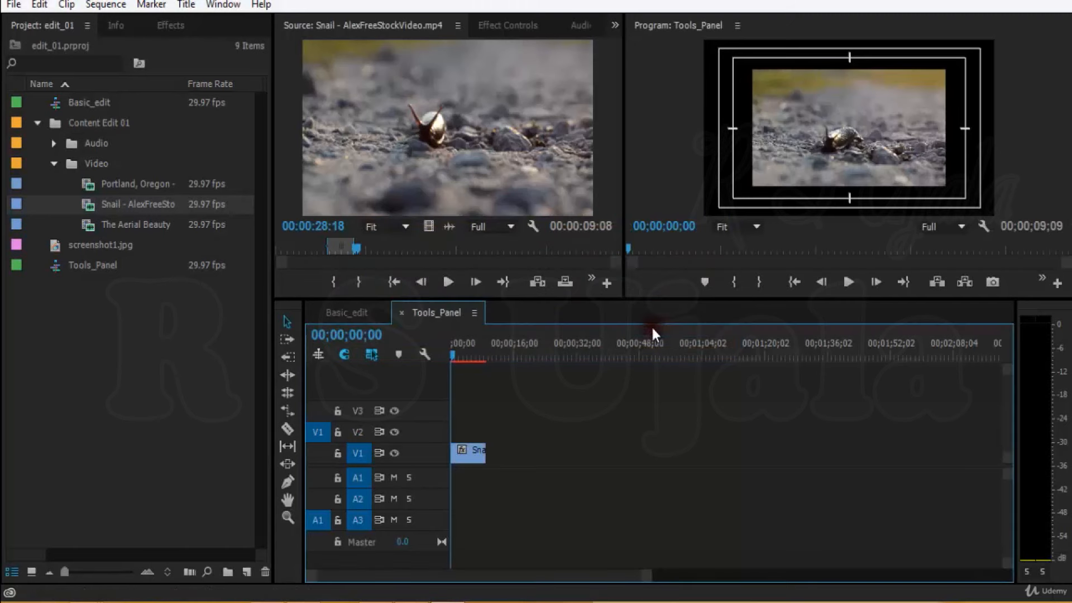
pyautogui.press('=')
pyautogui.press('=')
pyautogui.press('=')
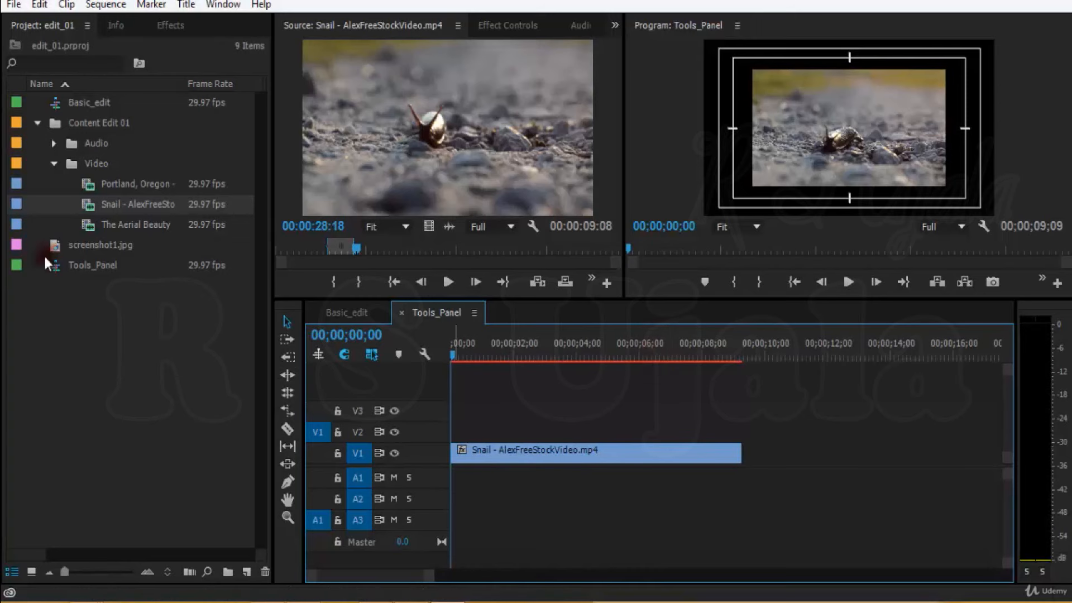
# Examine the Snail source clip's properties, especially its image size and frame rate
pyautogui.rightClick(95, 203)
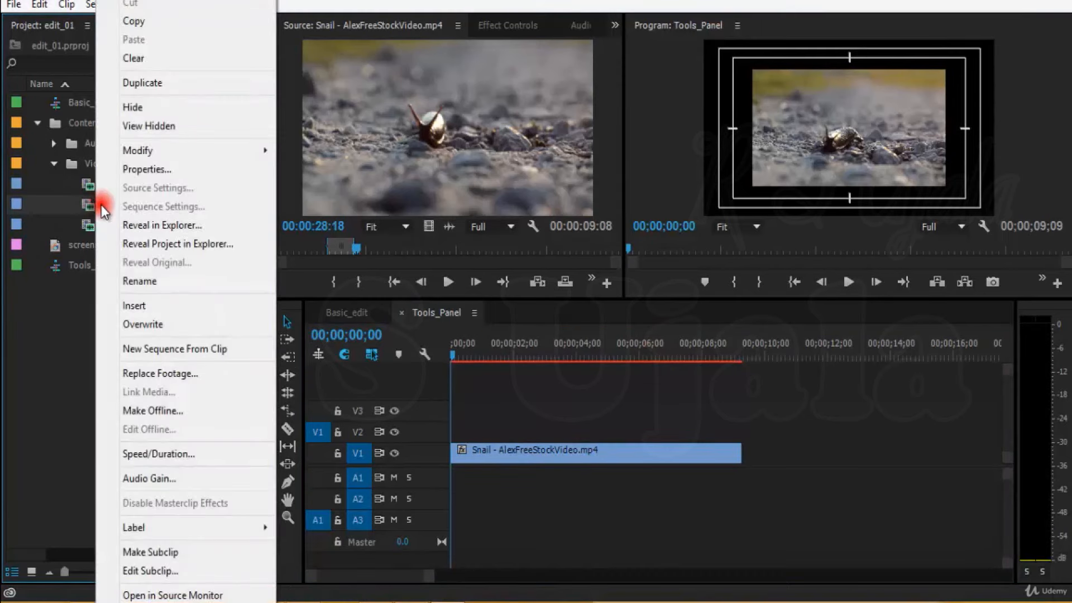
pyautogui.click(148, 169)
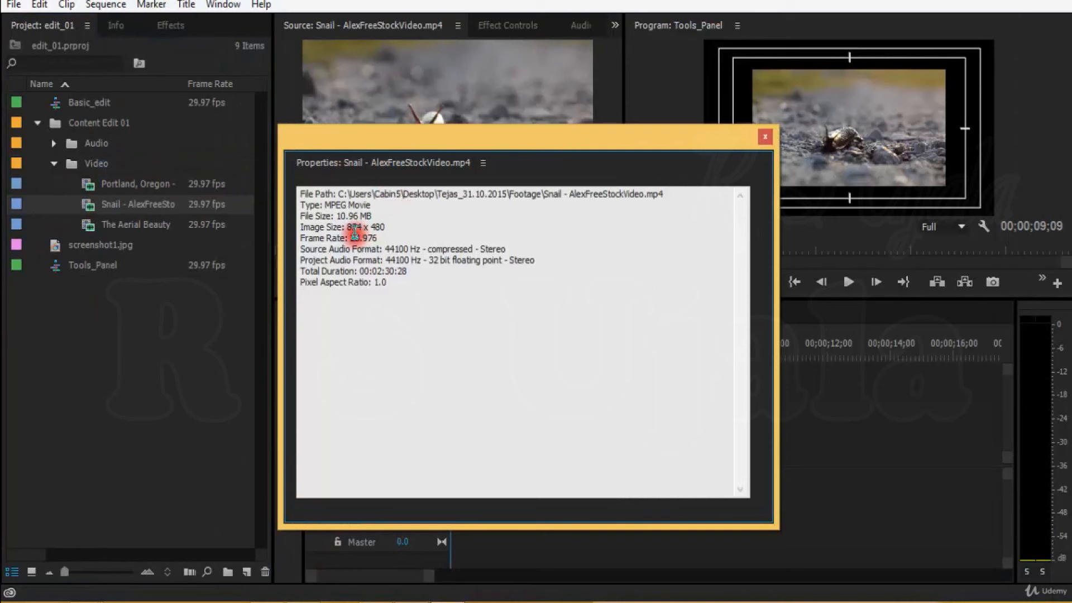
pyautogui.moveTo(348, 228); pyautogui.dragTo(397, 226)
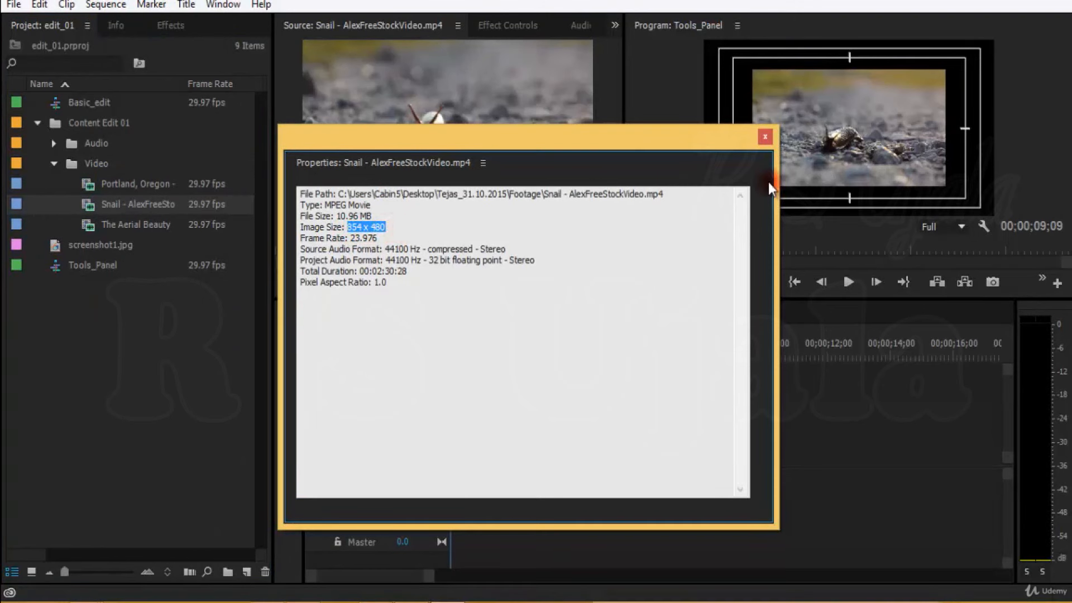
pyautogui.click(400, 228)
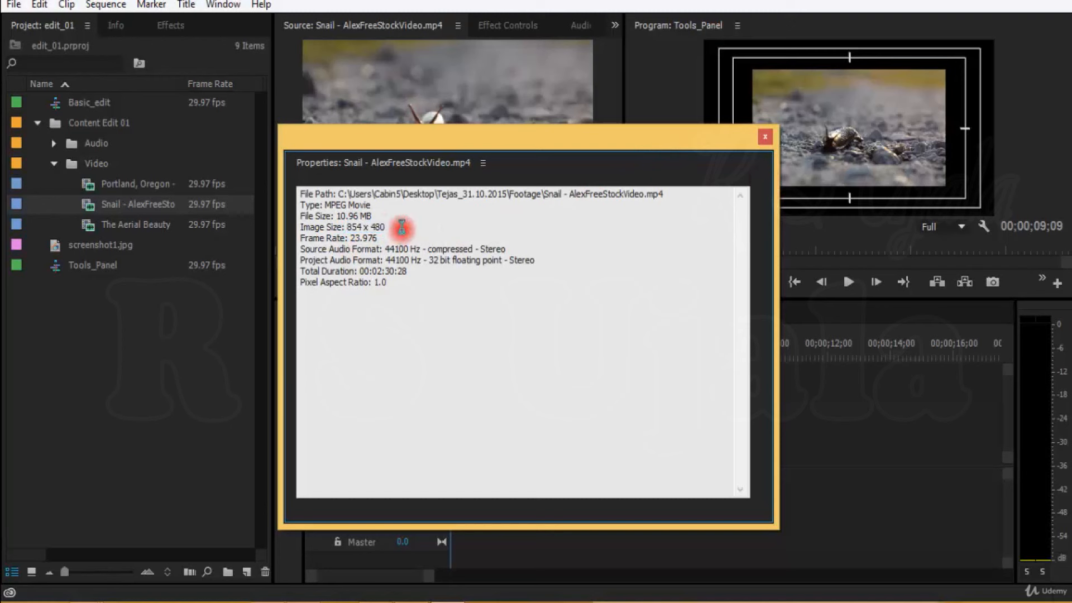
pyautogui.moveTo(379, 239); pyautogui.dragTo(325, 205)
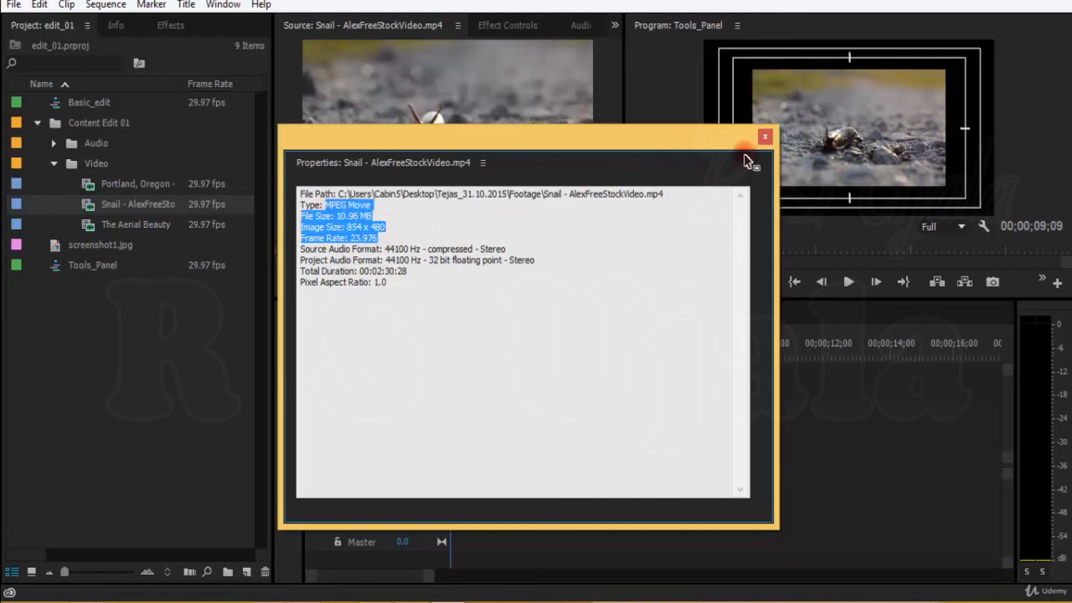
pyautogui.click(373, 211)
pyautogui.moveTo(351, 238); pyautogui.dragTo(300, 238)
pyautogui.click(765, 136)
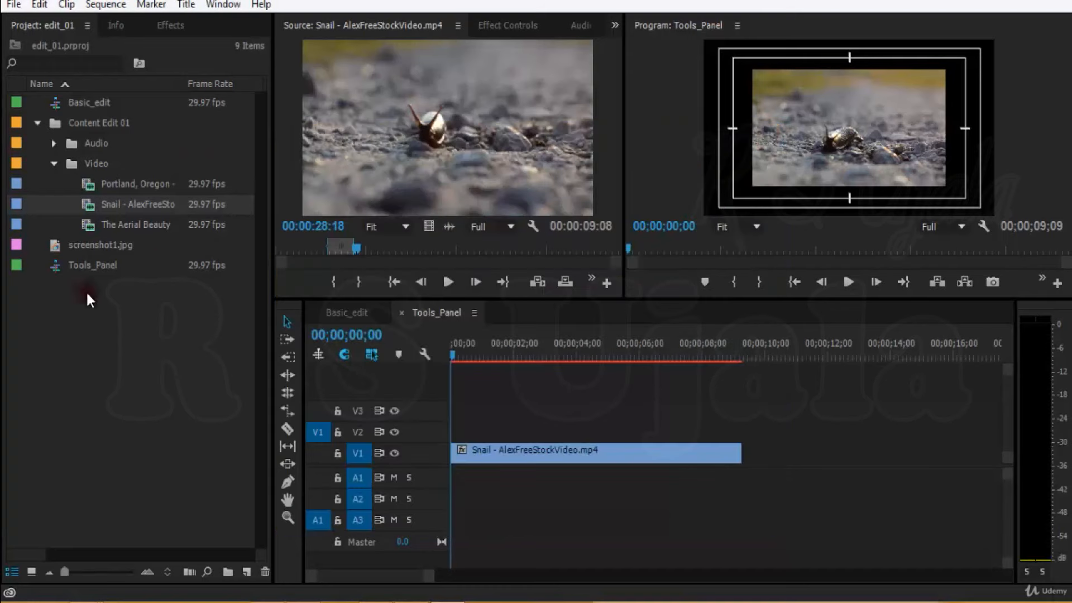
# Examine the Tools_Panel sequence's properties for its frame size and frame rate
pyautogui.rightClick(82, 266)
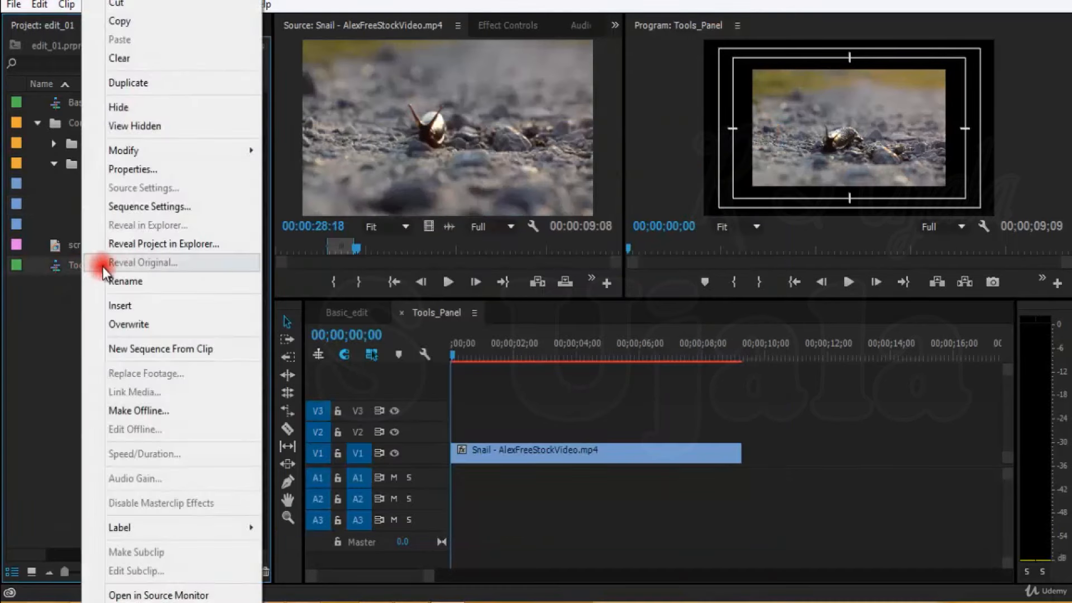
pyautogui.click(144, 169)
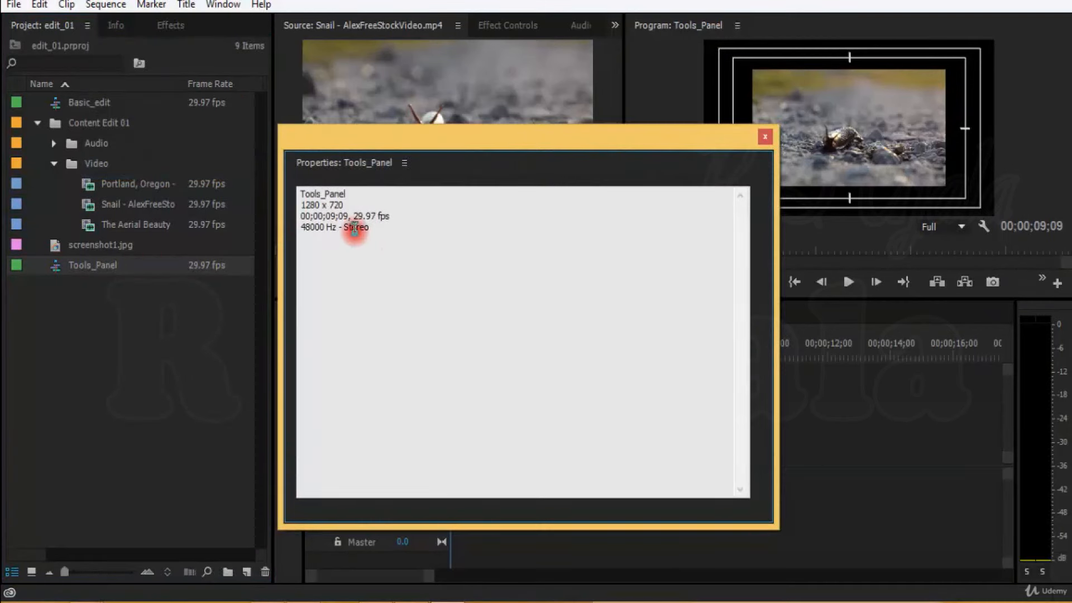
pyautogui.moveTo(300, 197); pyautogui.dragTo(378, 211)
pyautogui.click(380, 210)
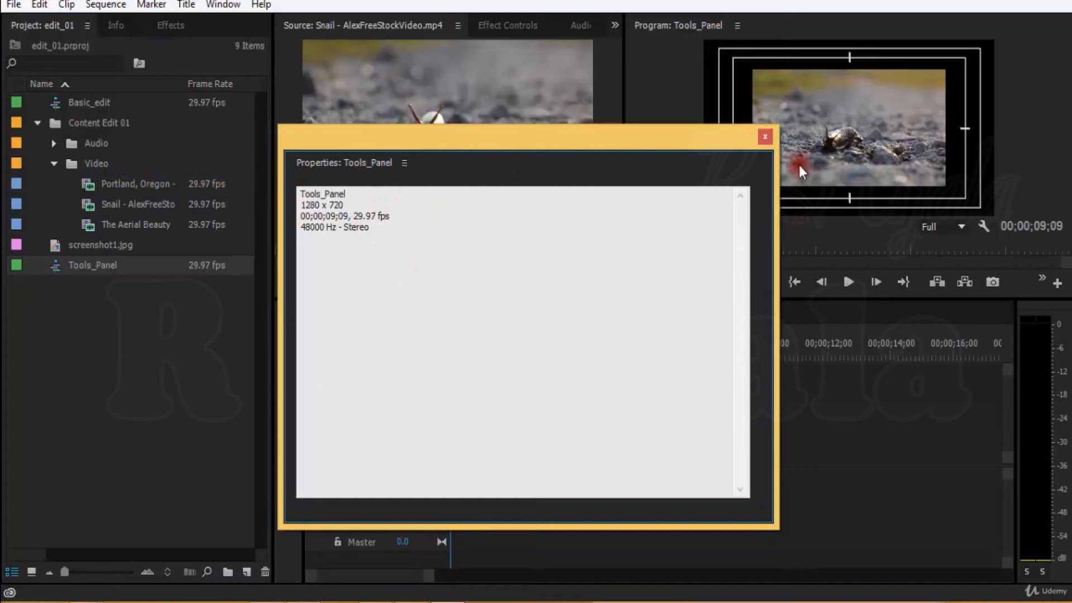
pyautogui.click(768, 140)
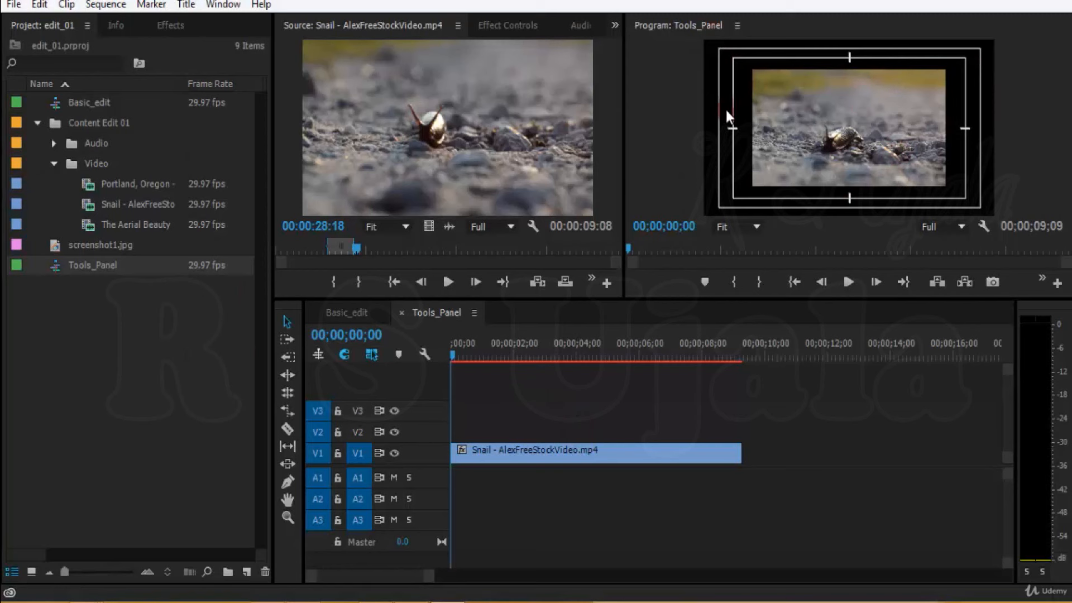
# Scale the Snail clip on V1 to the sequence's frame size and save the project
pyautogui.click(848, 122)
pyautogui.click(942, 128)
pyautogui.click(512, 453)
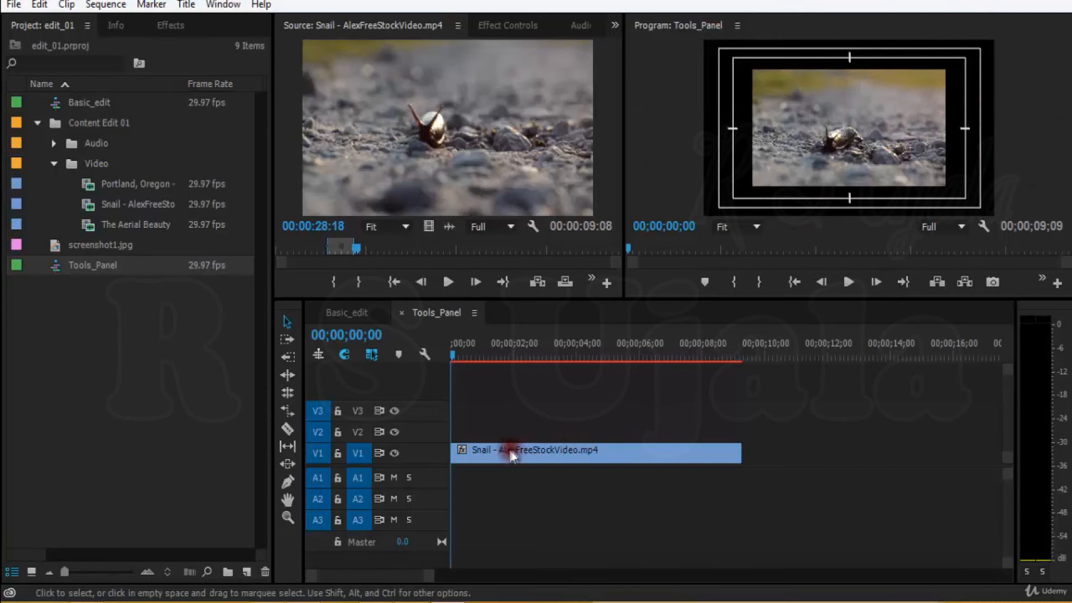
pyautogui.rightClick(474, 450)
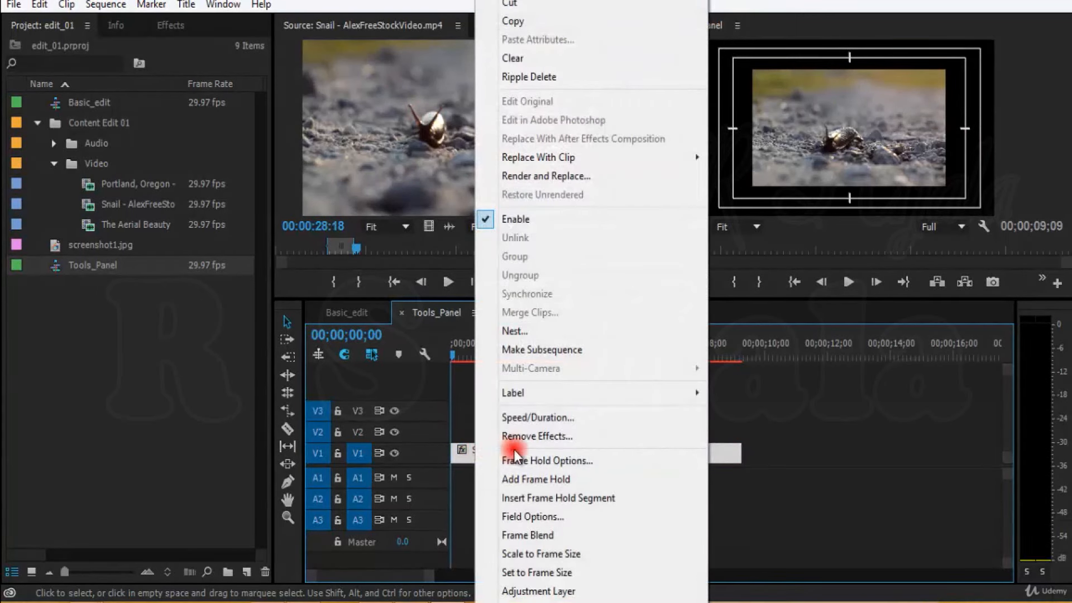
pyautogui.click(644, 555)
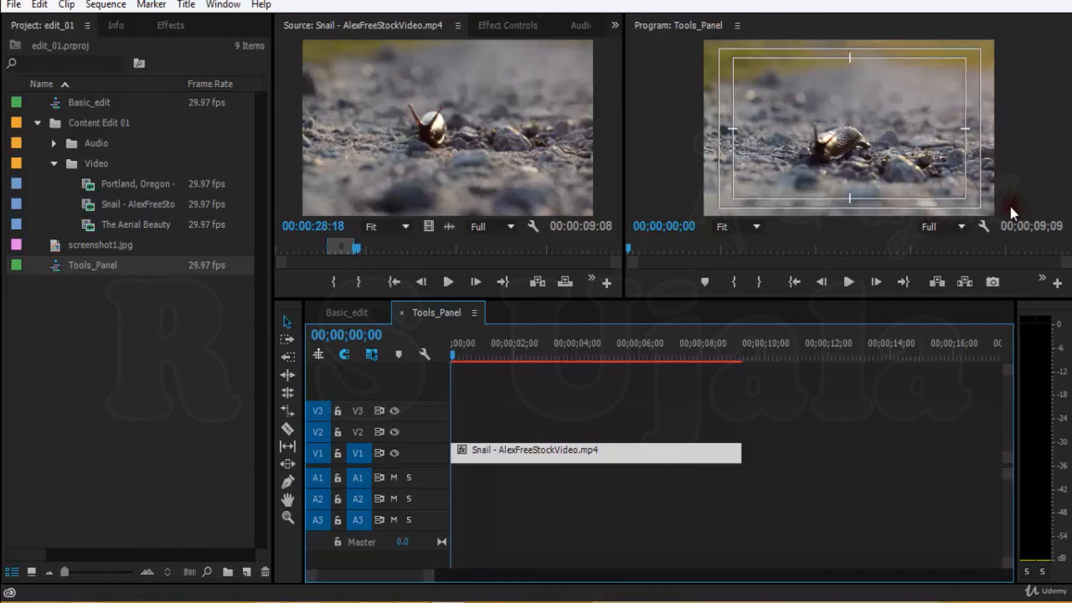
pyautogui.click(825, 443)
pyautogui.hotkey('ctrl', 's')
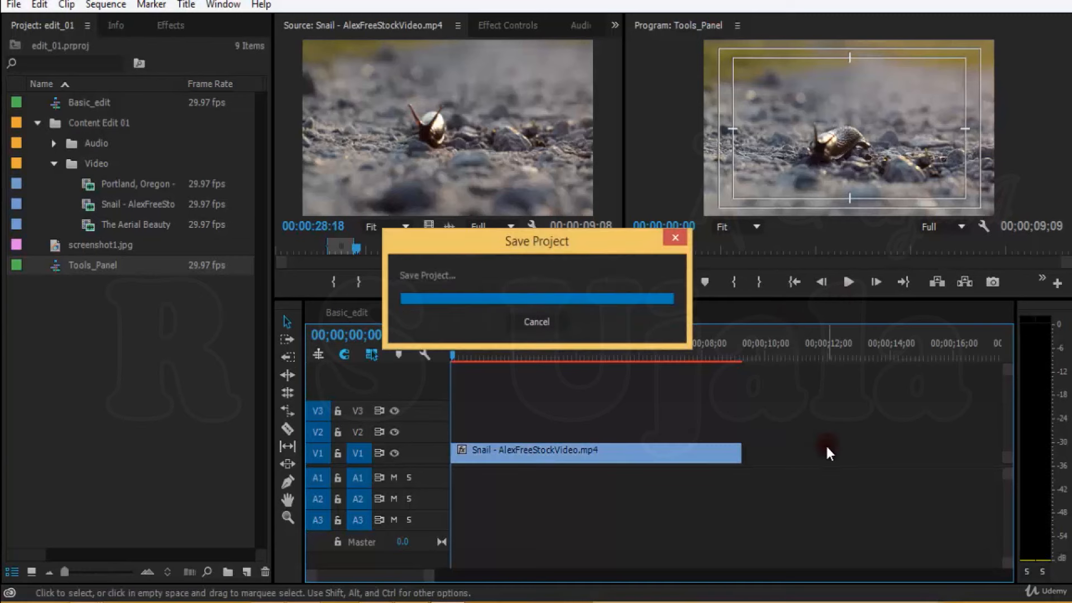
pyautogui.press('space')
pyautogui.press('space')
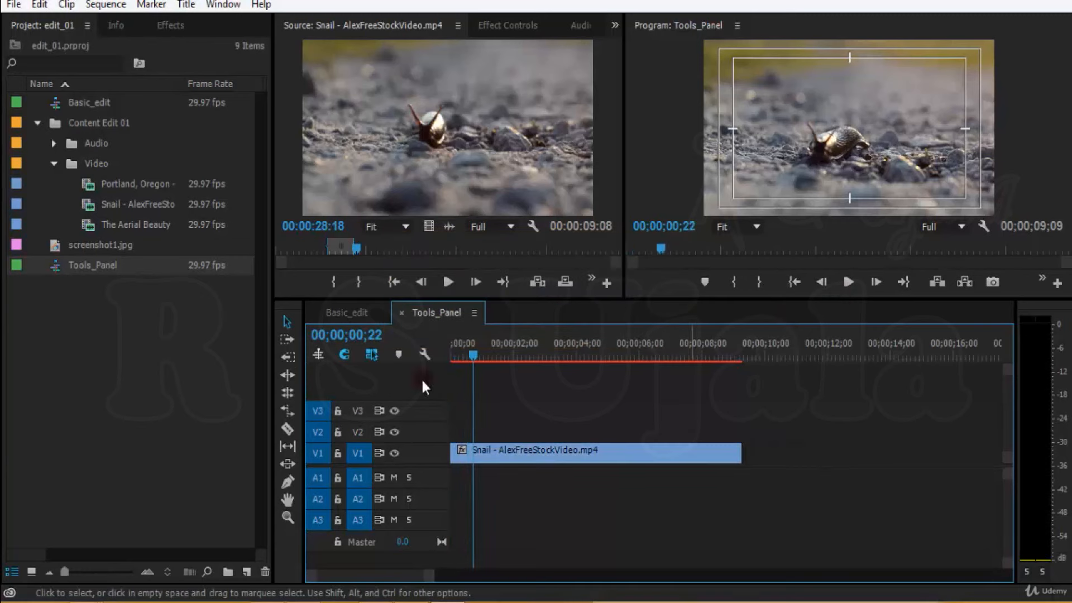
# Load the Portland, Oregon clip as the source and preview its footage from several points
pyautogui.moveTo(86, 178); pyautogui.dragTo(481, 156)
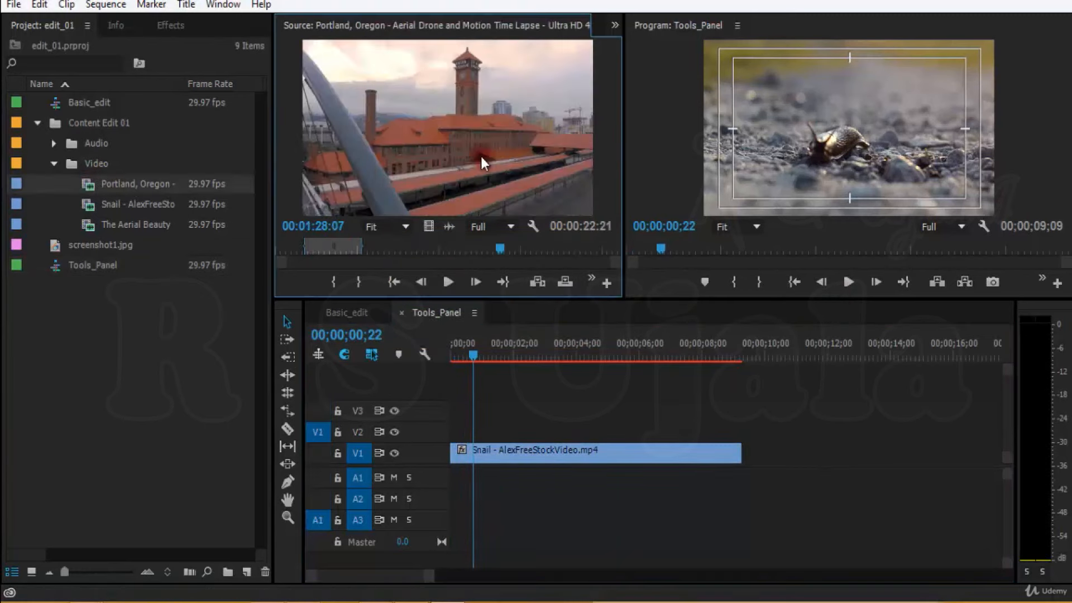
pyautogui.press('space')
pyautogui.click(538, 247)
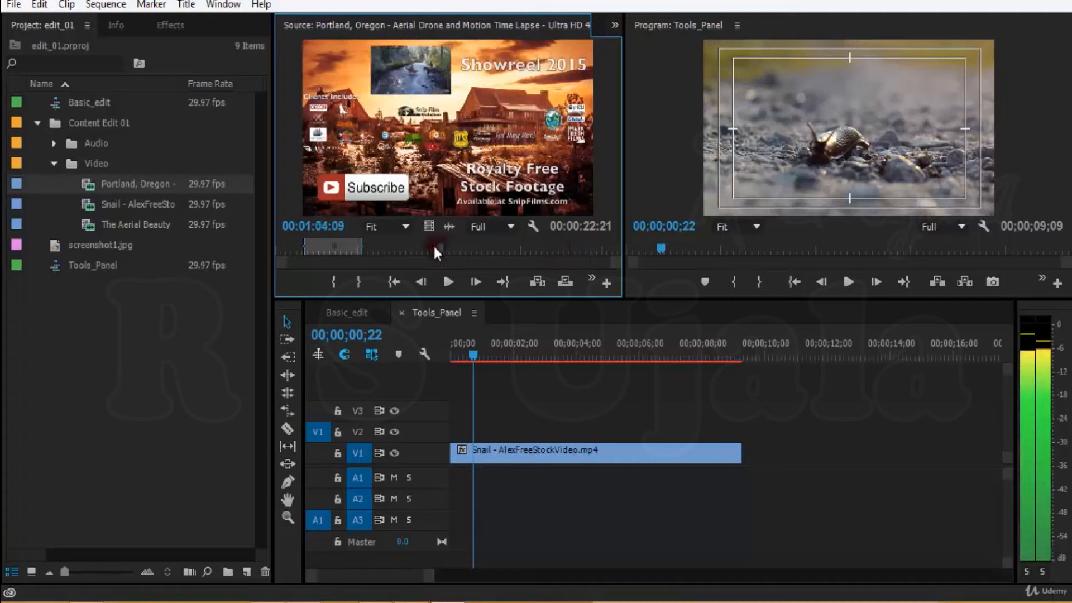
pyautogui.click(390, 246)
pyautogui.moveTo(390, 247)
pyautogui.mouseDown()
pyautogui.moveTo(443, 247)
pyautogui.moveTo(402, 247)
pyautogui.mouseUp()
pyautogui.press('space')
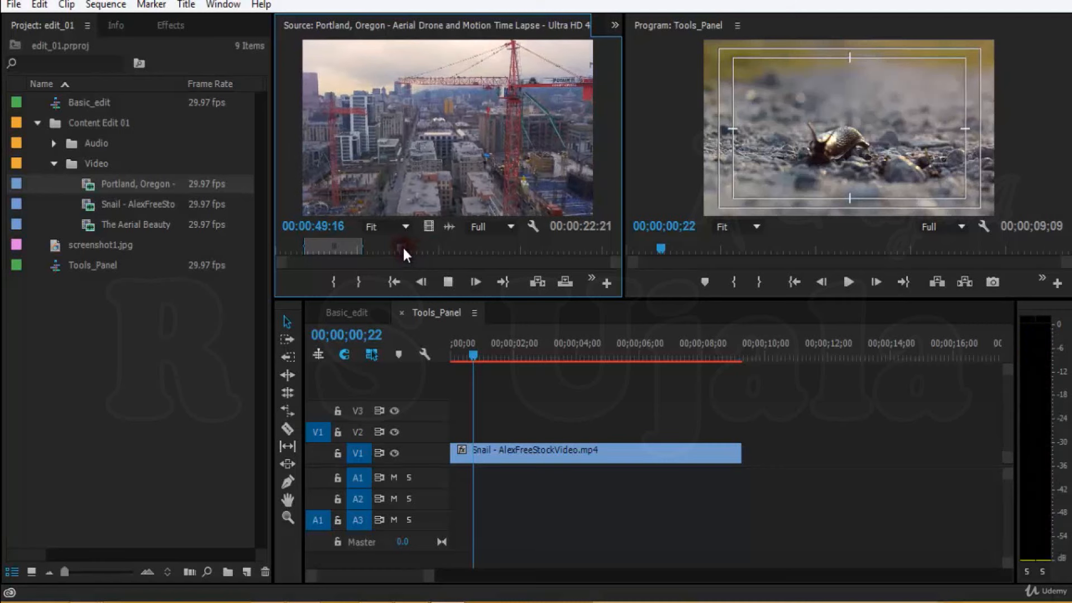
pyautogui.press('space')
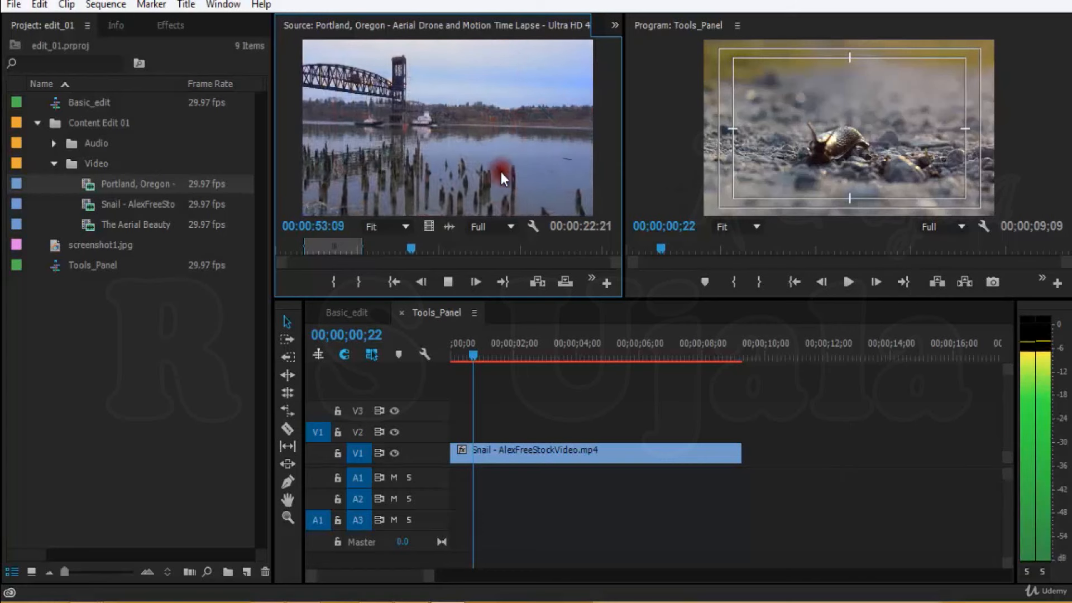
pyautogui.press('space')
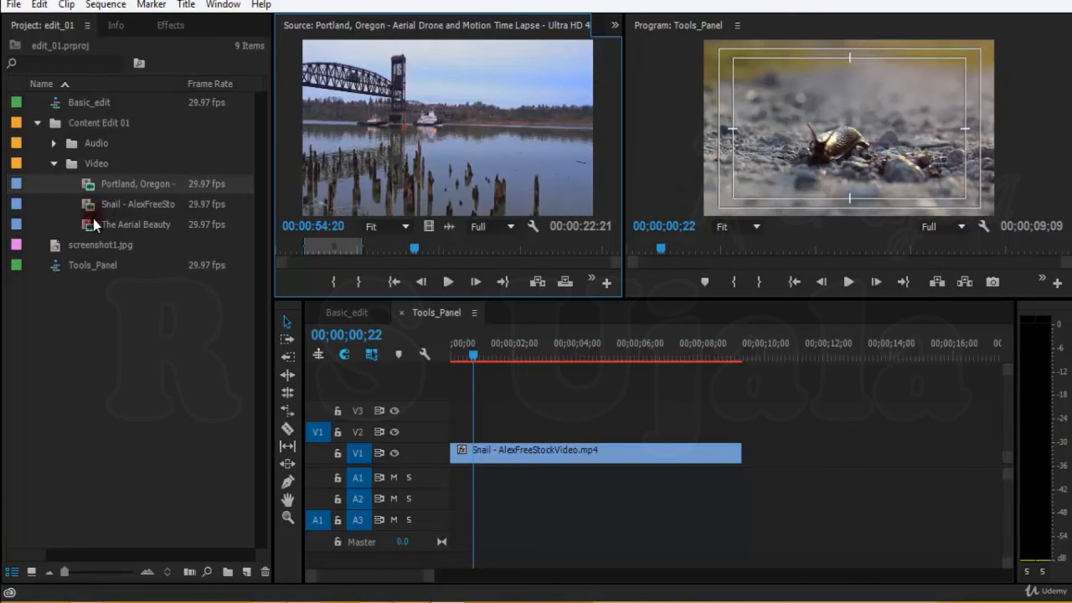
# Open The Aerial Beauty clip as the source and mark a range of about 15 seconds with its Out point at 00:00:26:07
pyautogui.doubleClick(92, 224)
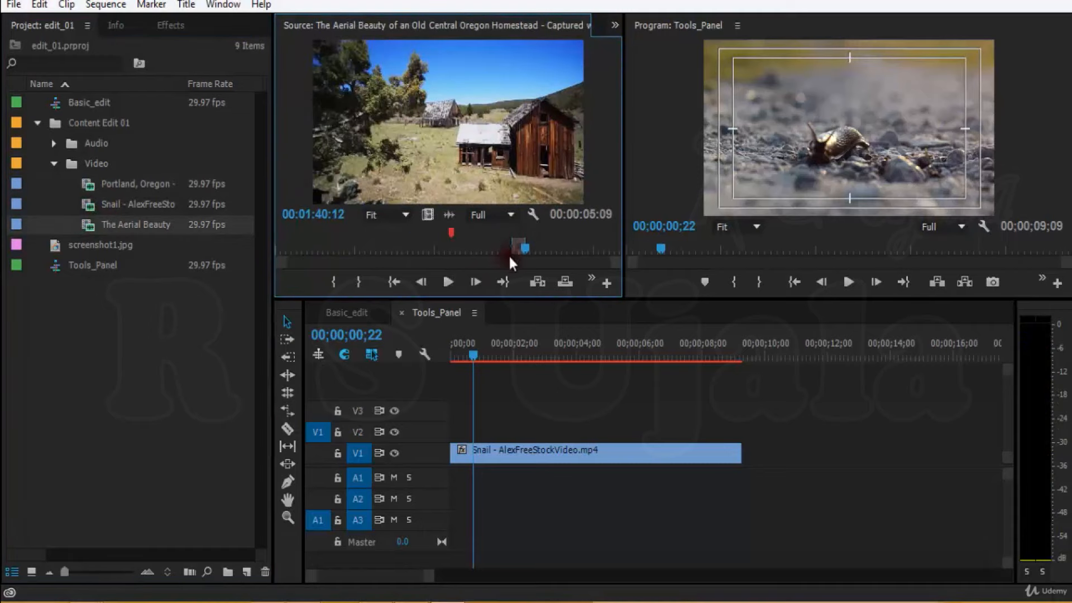
pyautogui.moveTo(504, 248); pyautogui.dragTo(336, 256)
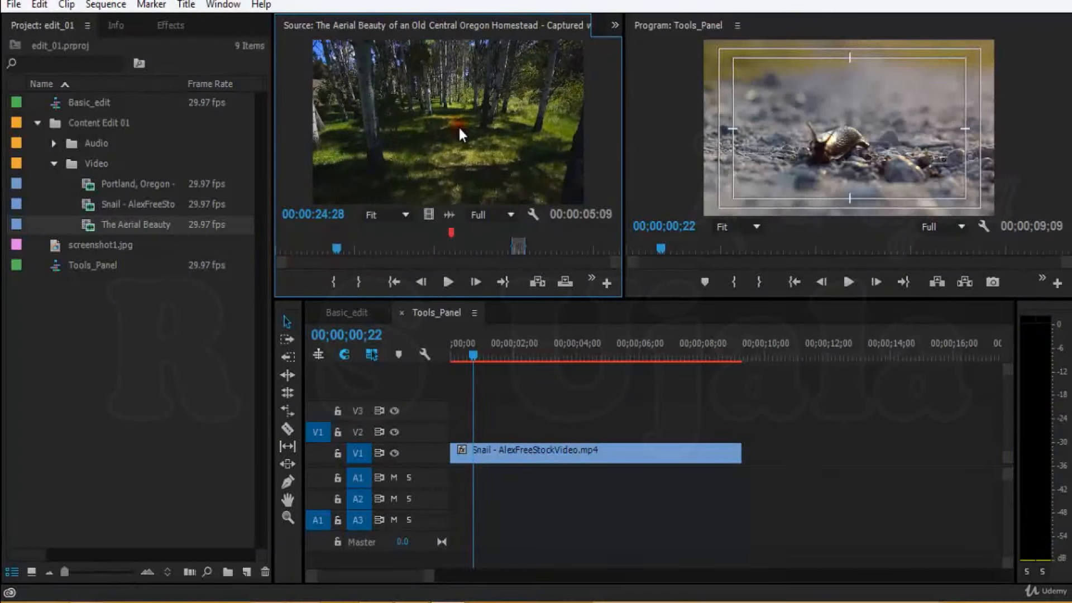
pyautogui.moveTo(327, 250); pyautogui.dragTo(304, 250)
pyautogui.press('i')
pyautogui.press('space')
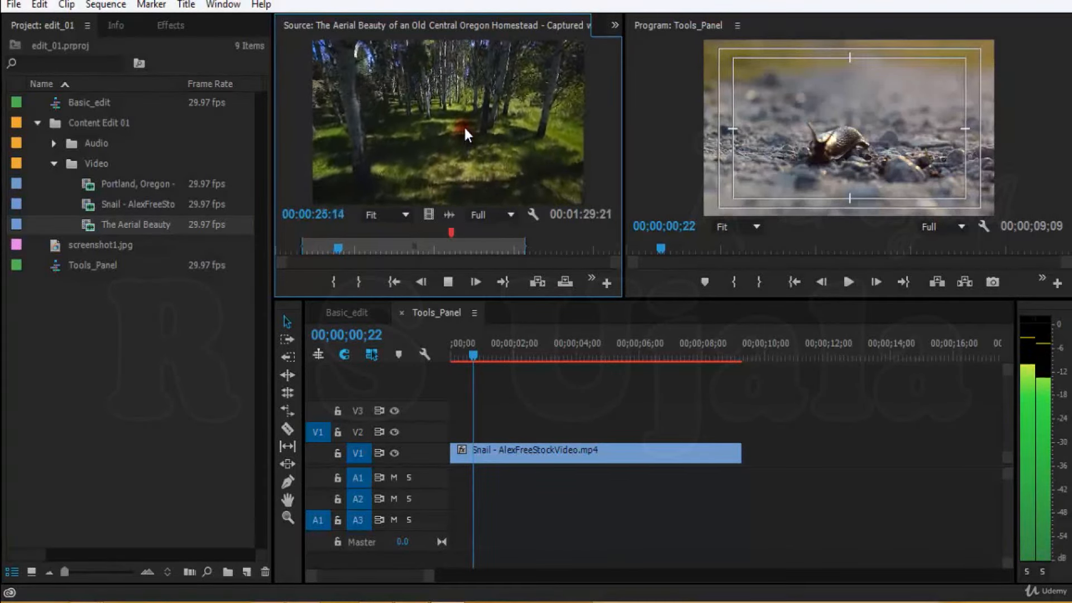
pyautogui.press('space')
pyautogui.press('o')
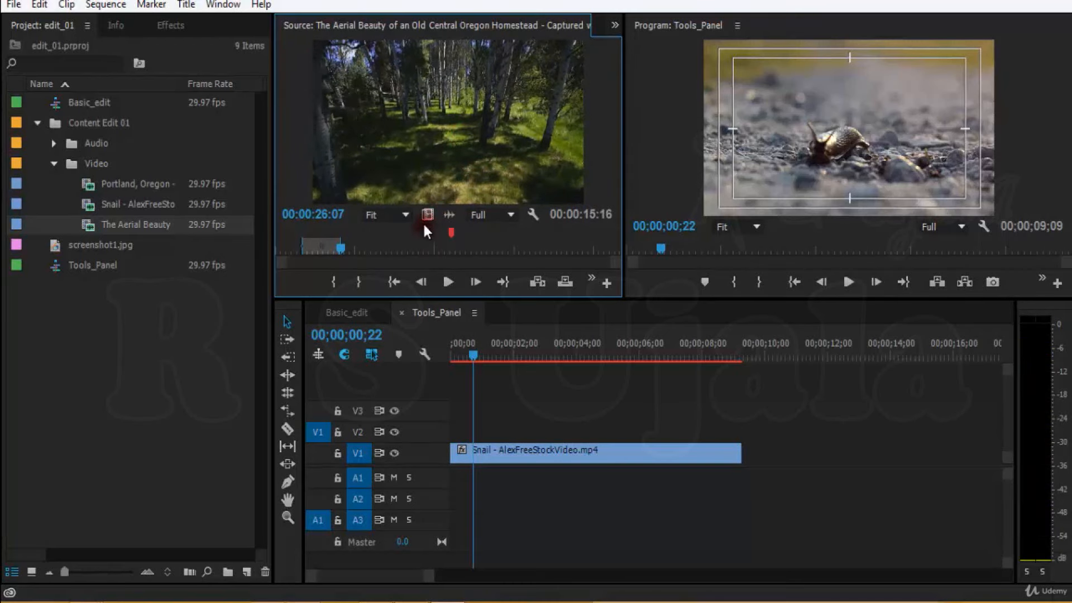
# Add the marked Aerial Beauty video to V1 directly after the Snail clip and place the playhead at 00;00;24;00
pyautogui.moveTo(634, 306); pyautogui.dragTo(743, 460)
pyautogui.moveTo(761, 351); pyautogui.dragTo(833, 355)
pyautogui.press('-')
pyautogui.press('=')
pyautogui.press('=')
pyautogui.press('=')
pyautogui.moveTo(726, 361); pyautogui.dragTo(692, 360)
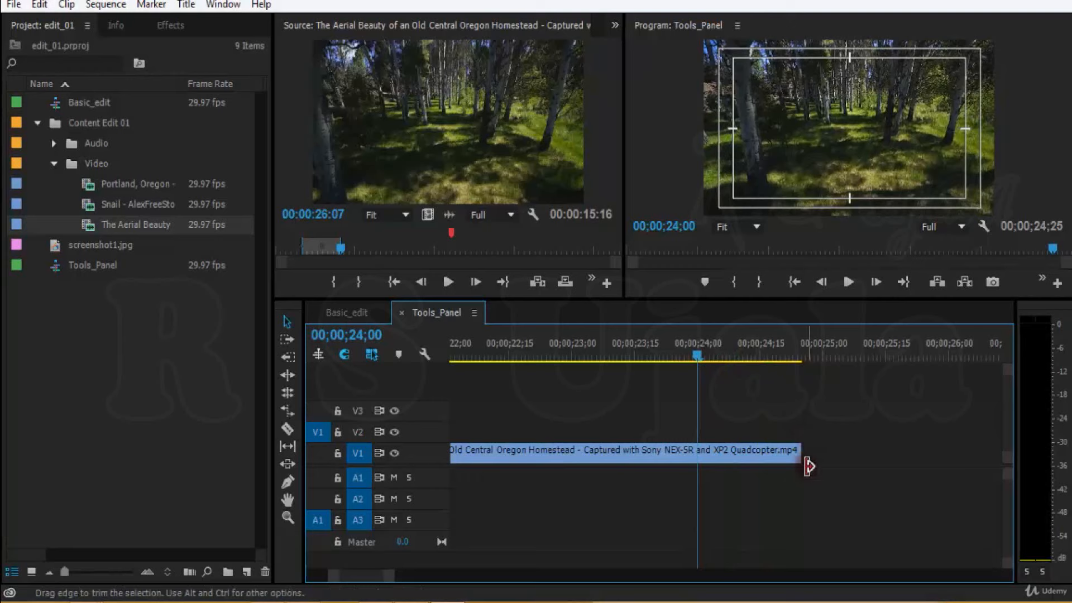
# Trim the end of the Aerial Beauty clip on V1 back to 00;00;24;00
pyautogui.moveTo(792, 452); pyautogui.dragTo(729, 455)
pyautogui.press('=')
pyautogui.press('=')
pyautogui.press('=')
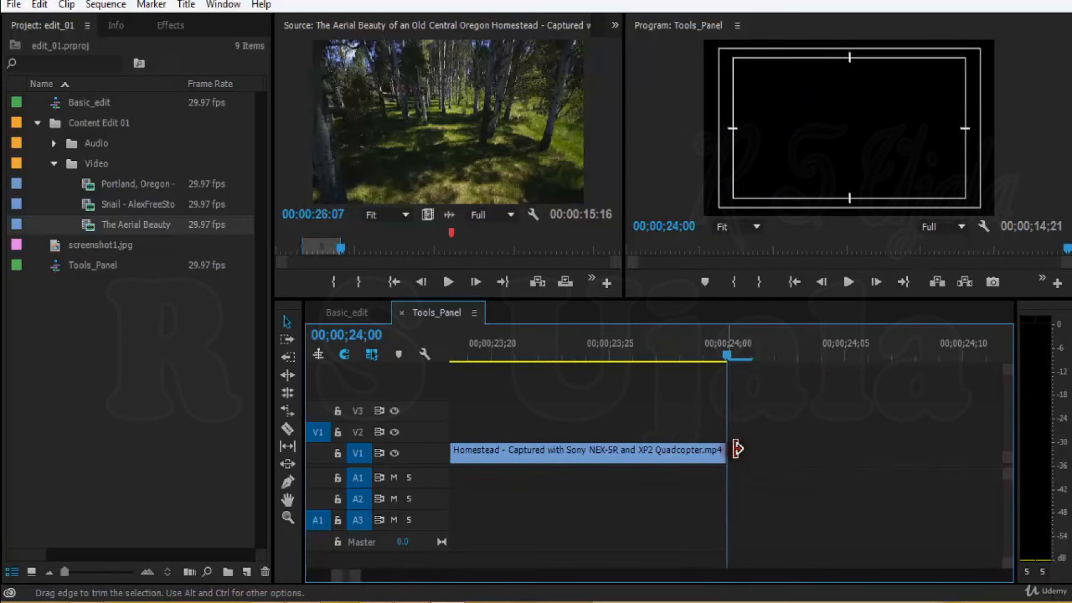
pyautogui.click(725, 349)
pyautogui.press('-')
pyautogui.press('-')
pyautogui.press('-')
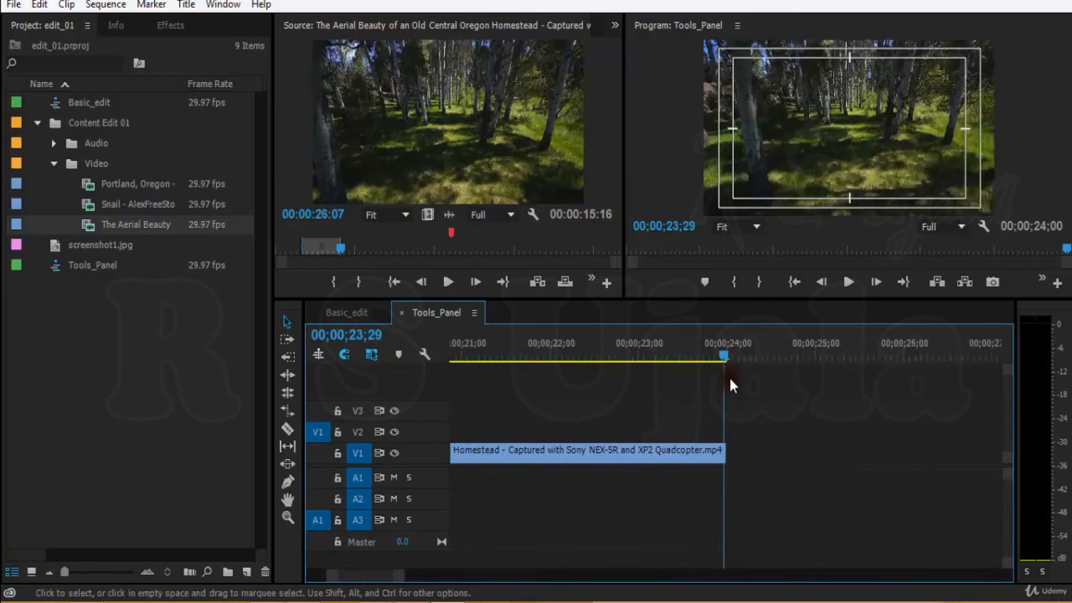
pyautogui.press('-')
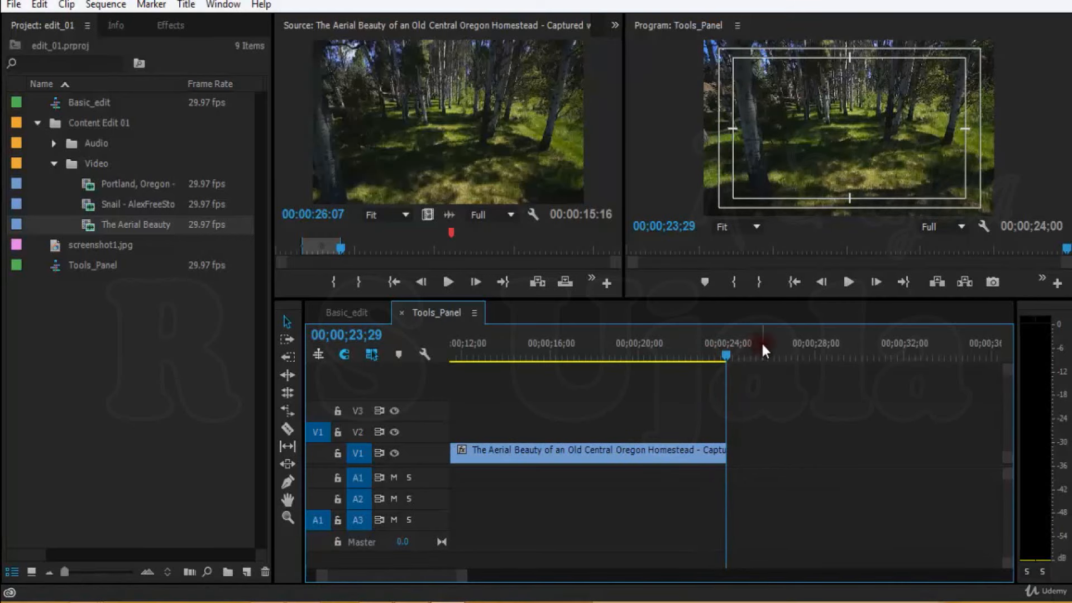
# Mark the full range of both V1 clips with In and Out points and return the playhead to 00;00;00;00
pyautogui.press('x')
pyautogui.press('-')
pyautogui.press('-')
pyautogui.press('-')
pyautogui.moveTo(479, 352); pyautogui.dragTo(450, 353)
pyautogui.press('=')
pyautogui.press('=')
pyautogui.press('=')
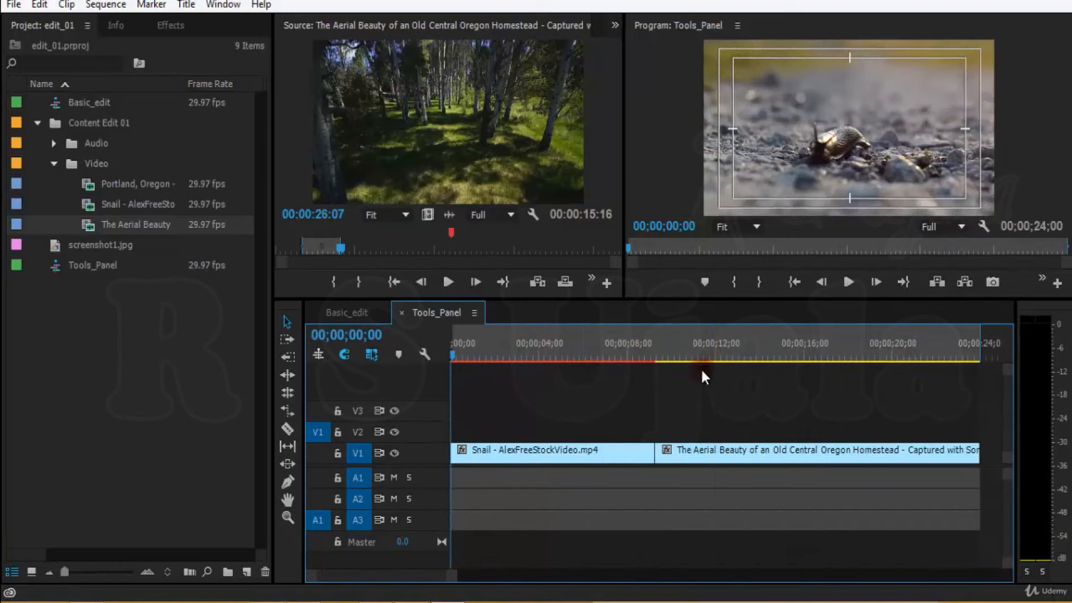
# Examine the start and the end of the marked range in the Tools_Panel sequence
pyautogui.moveTo(570, 359); pyautogui.dragTo(450, 351)
pyautogui.press('-')
pyautogui.press('-')
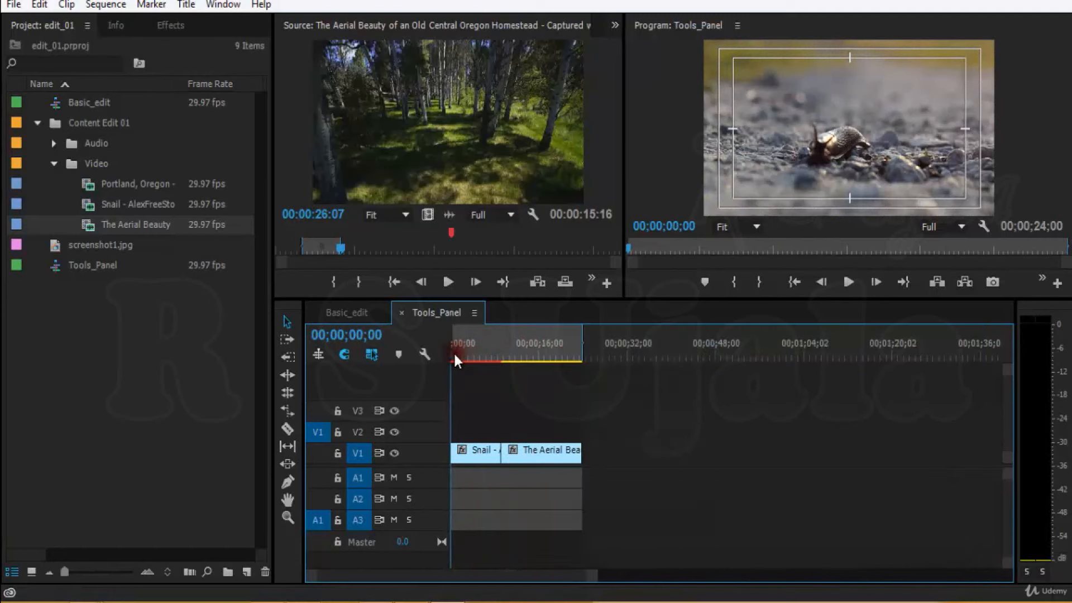
pyautogui.press('=')
pyautogui.press('=')
pyautogui.press('-')
pyautogui.moveTo(687, 351); pyautogui.dragTo(959, 352)
pyautogui.press('=')
pyautogui.press('=')
pyautogui.press('=')
pyautogui.press('=')
pyautogui.press('=')
pyautogui.press('=')
pyautogui.moveTo(742, 350); pyautogui.dragTo(753, 354)
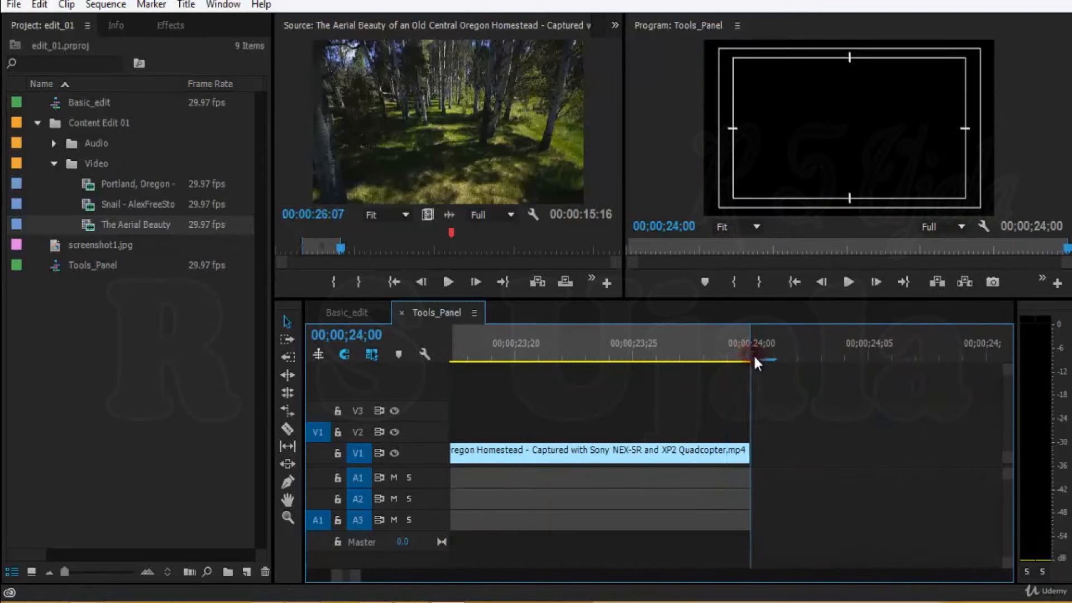
pyautogui.press('-')
pyautogui.press('-')
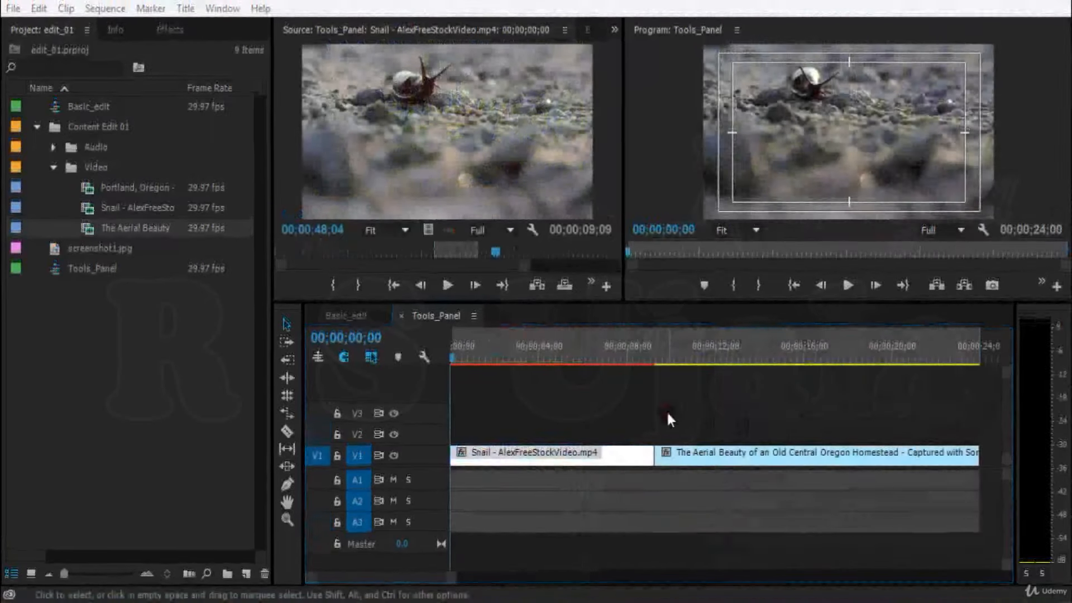
# Split the Snail clip on V1 at 00;00;01;20 with the Razor tool
pyautogui.click(290, 570)
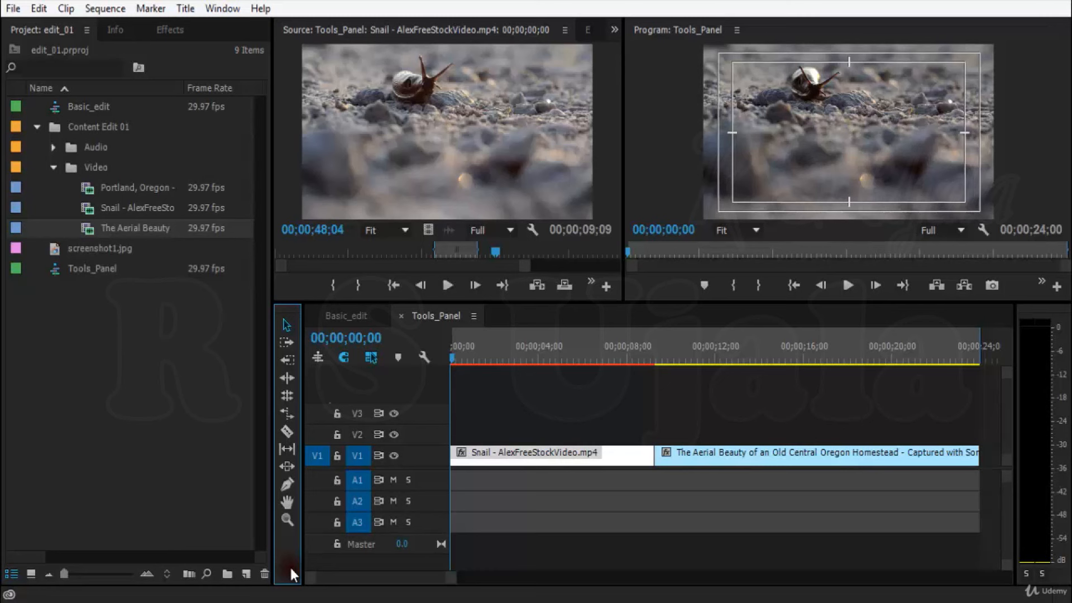
pyautogui.click(286, 436)
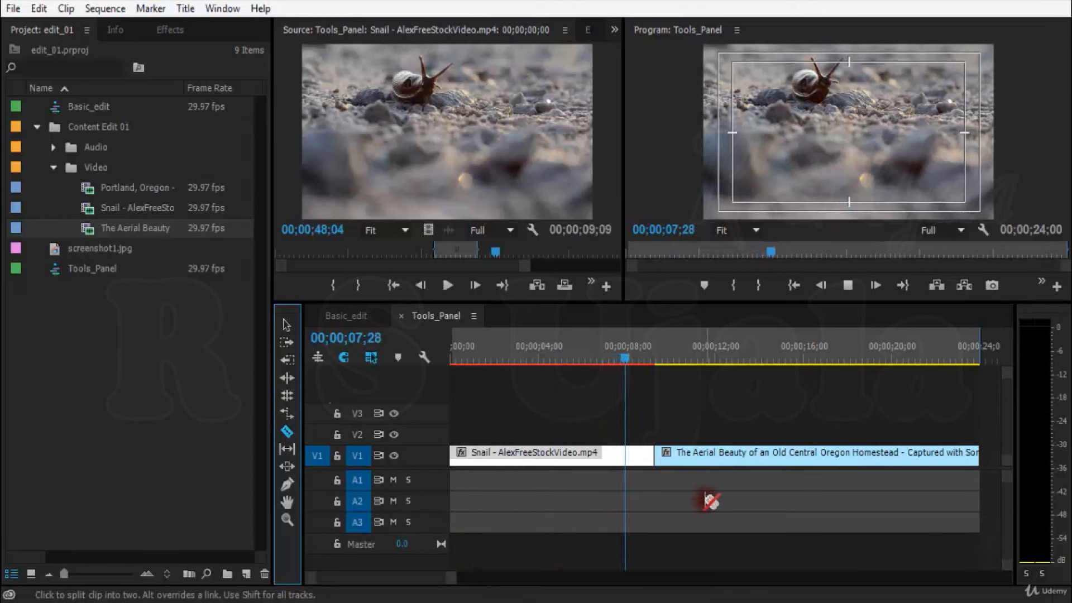
pyautogui.click(613, 361)
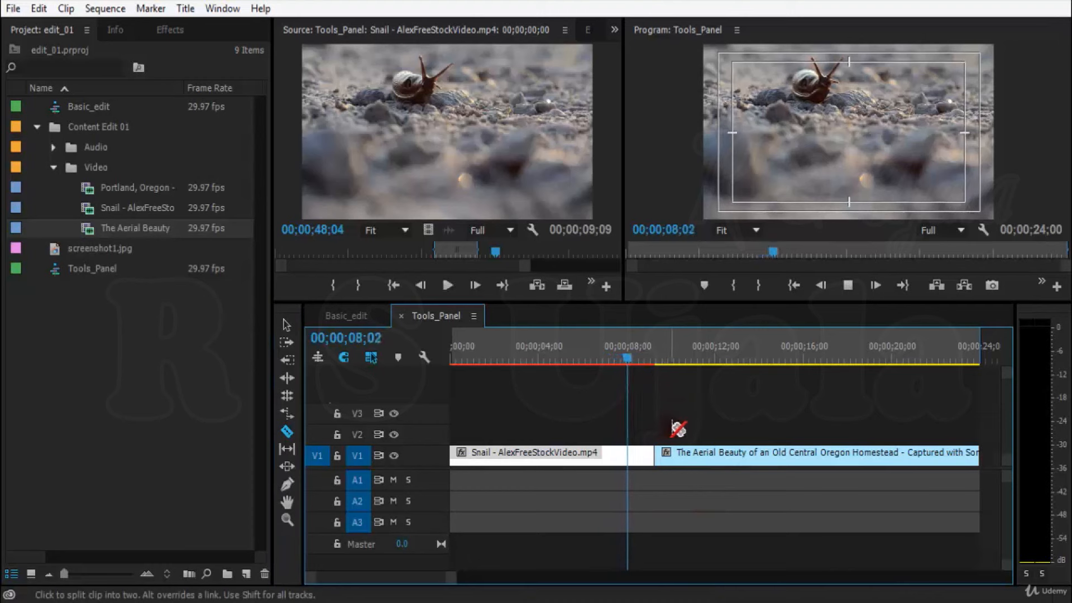
pyautogui.press('Home')
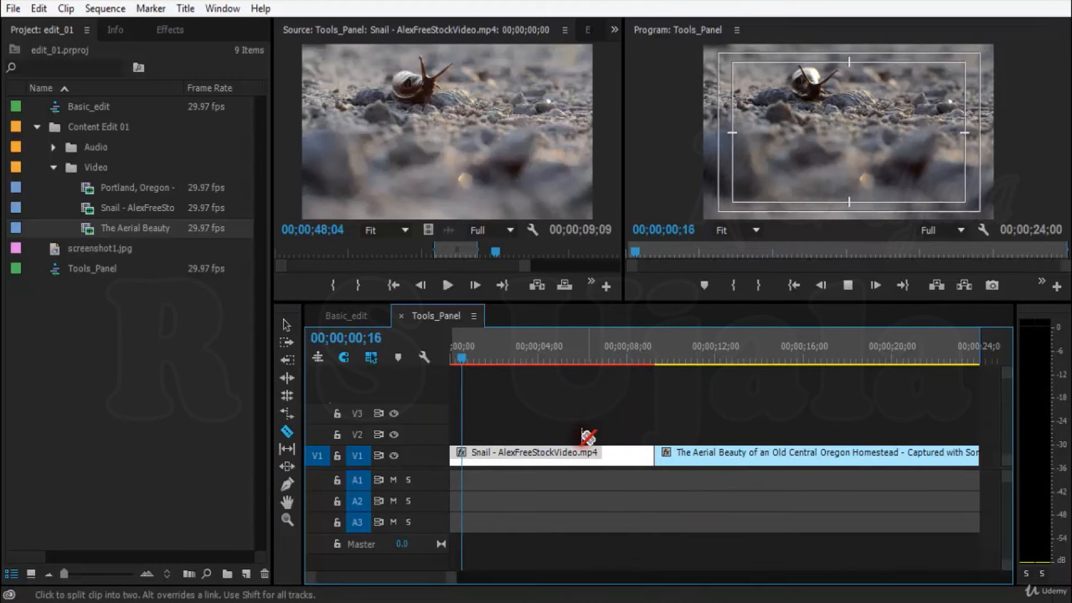
pyautogui.press('space')
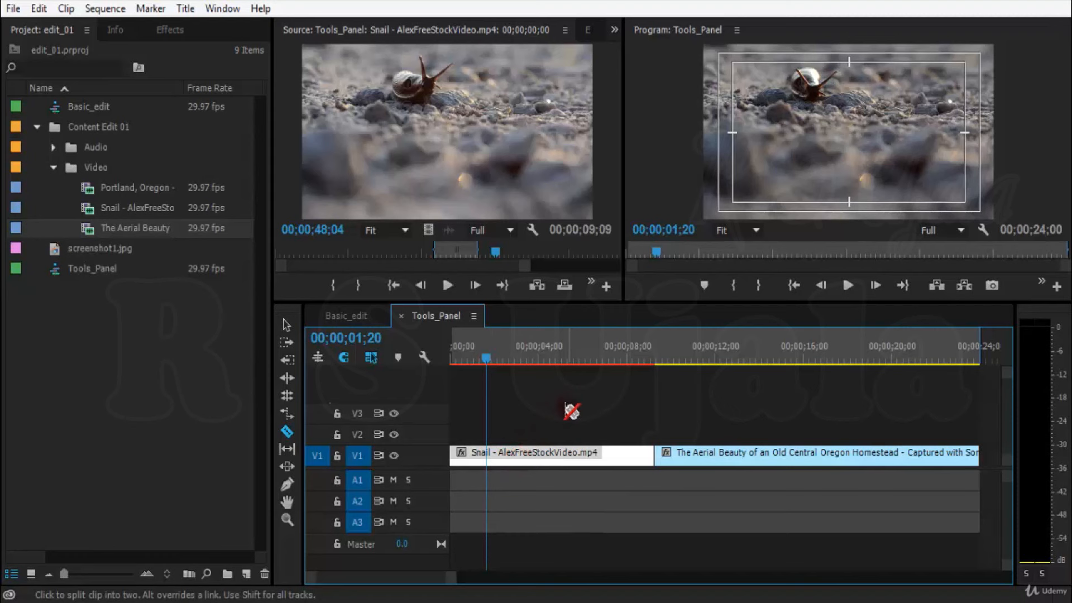
pyautogui.click(486, 462)
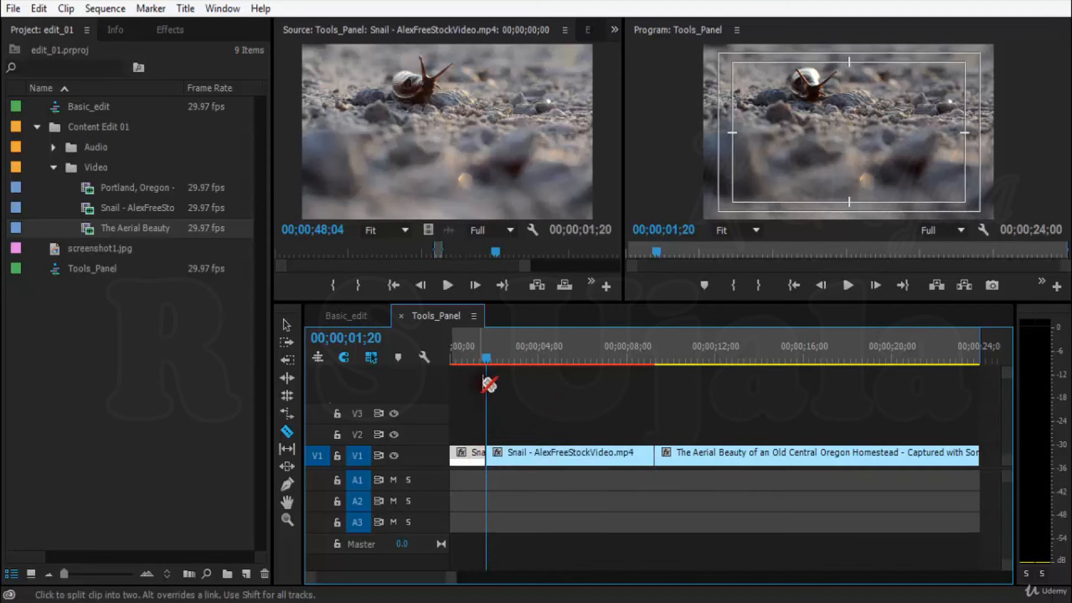
# Play across the cut, then shift the second Snail part and the Aerial Beauty clip about 2 seconds later on V1, leaving a gap
pyautogui.click(460, 353)
pyautogui.press('v')
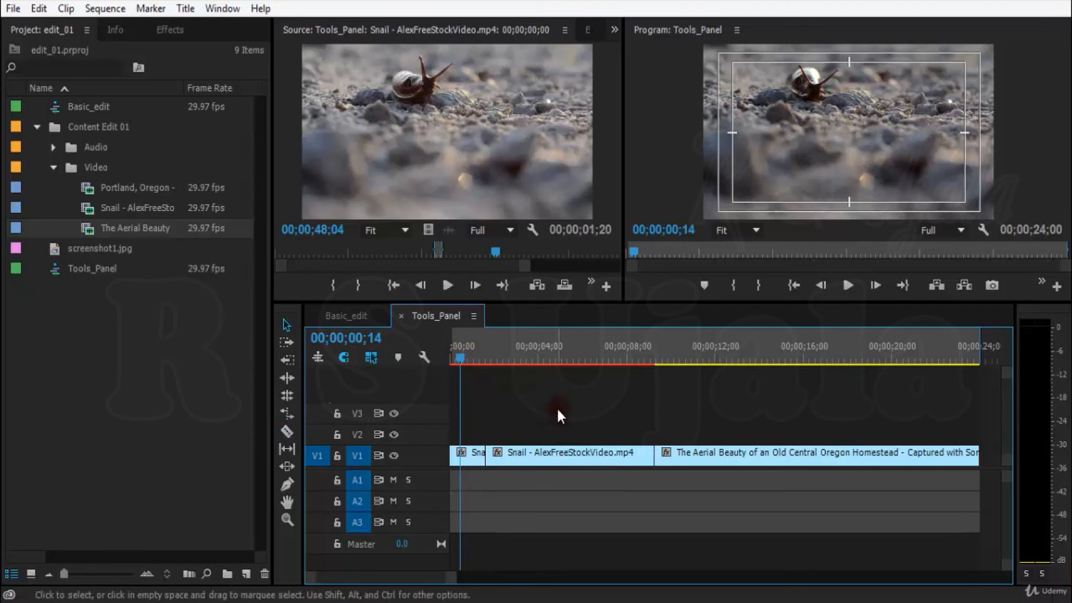
pyautogui.press('space')
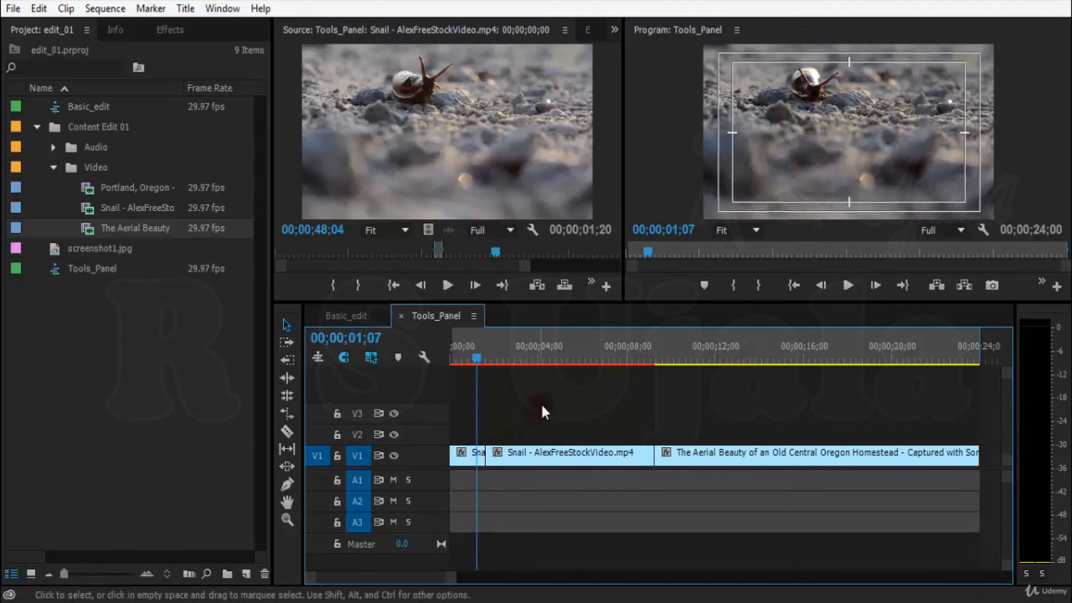
pyautogui.moveTo(549, 402); pyautogui.dragTo(650, 452)
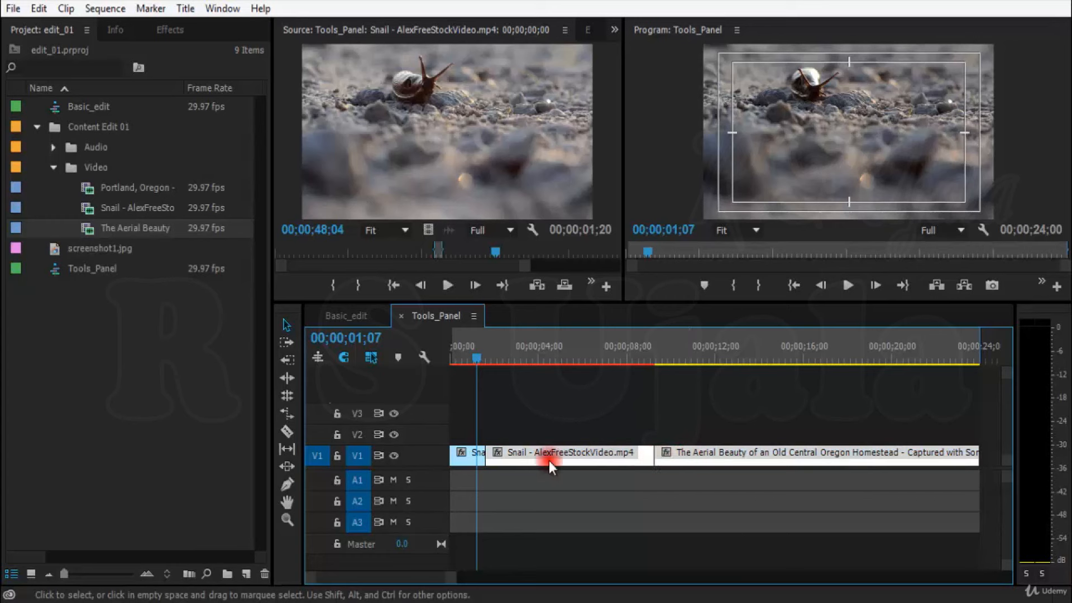
pyautogui.moveTo(531, 452); pyautogui.dragTo(570, 452)
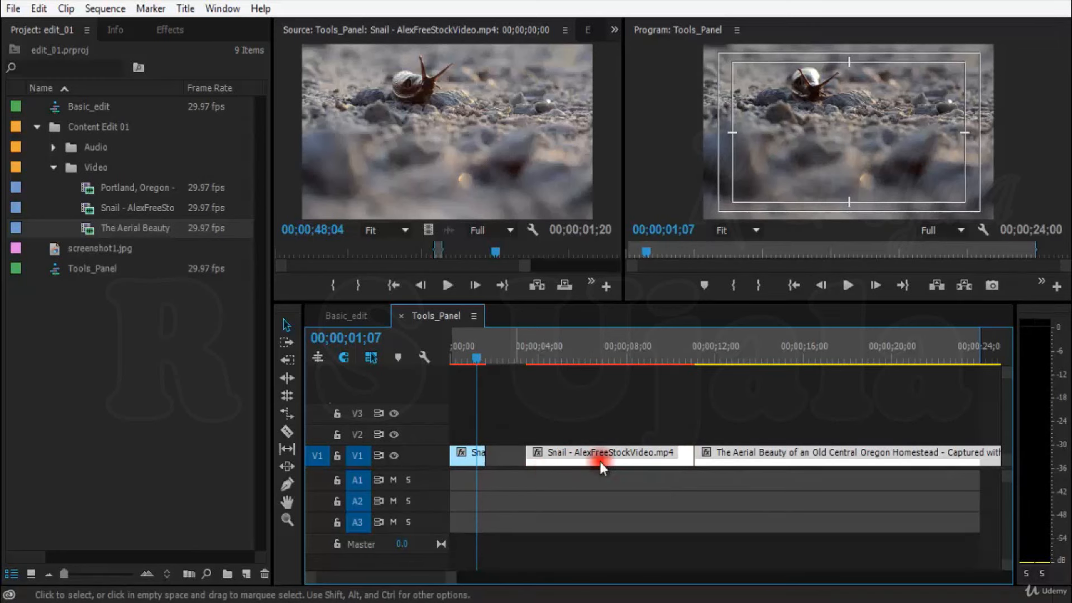
# Play the sequence through the V1 gap and place the playhead inside it at 00;00;02;16
pyautogui.press('space')
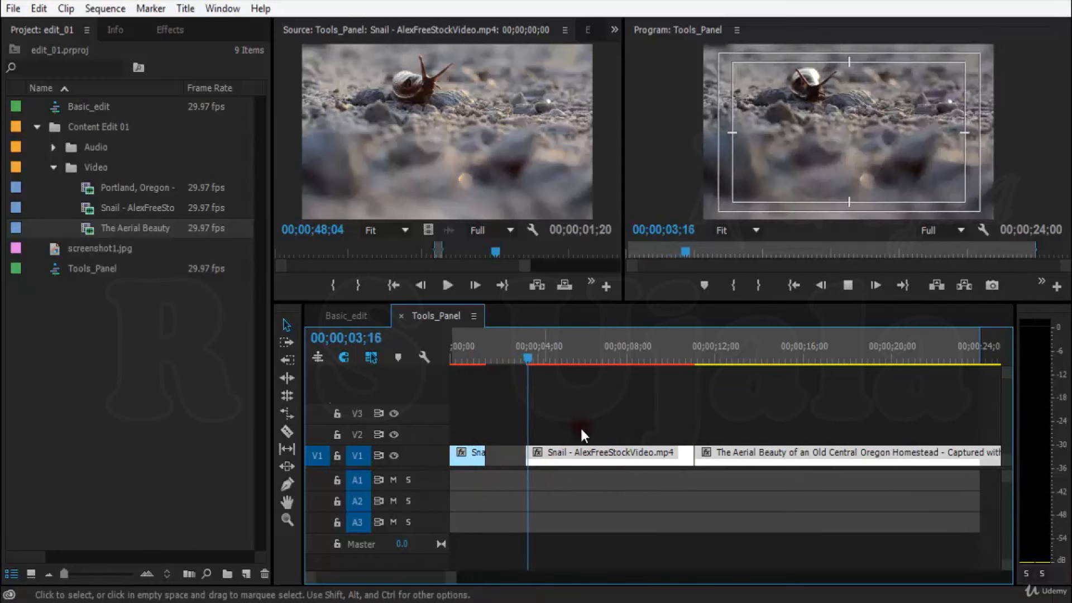
pyautogui.press('space')
pyautogui.moveTo(491, 351)
pyautogui.mouseDown()
pyautogui.moveTo(473, 349)
pyautogui.moveTo(523, 348)
pyautogui.moveTo(491, 347)
pyautogui.moveTo(505, 349)
pyautogui.mouseUp()
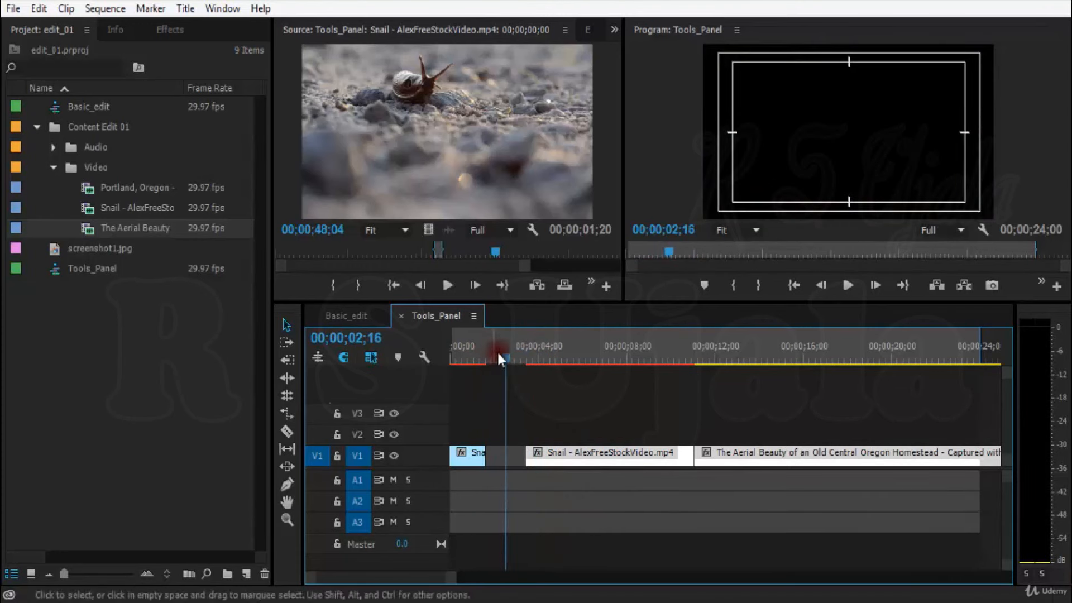
# Load the Portland, Oregon clip as the source and mark a range of about 4 seconds with its Out point at 00:00:45:17
pyautogui.doubleClick(92, 190)
pyautogui.click(411, 248)
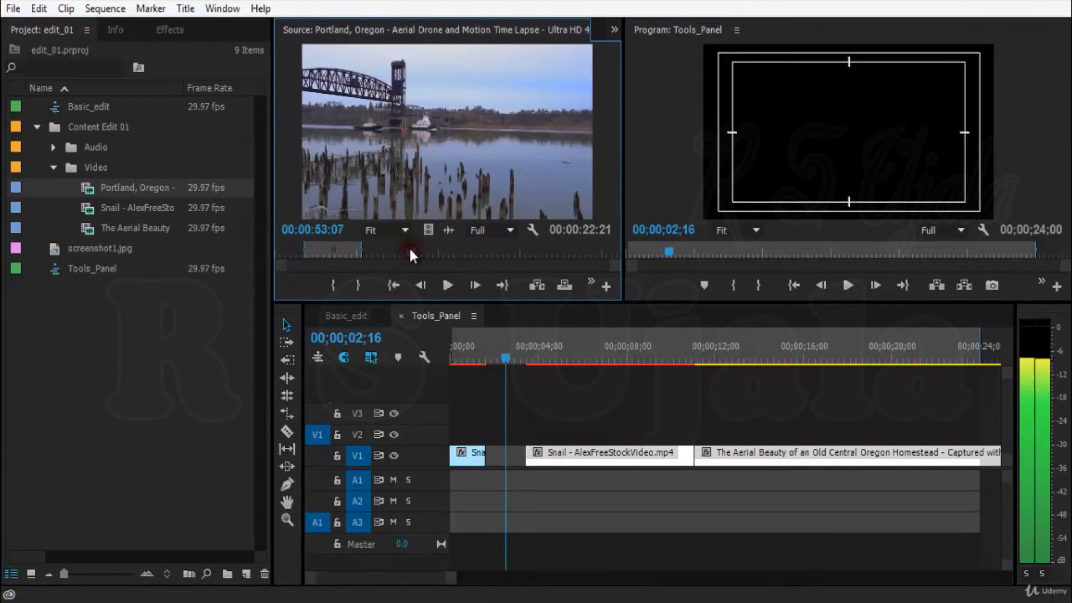
pyautogui.press('i')
pyautogui.press('space')
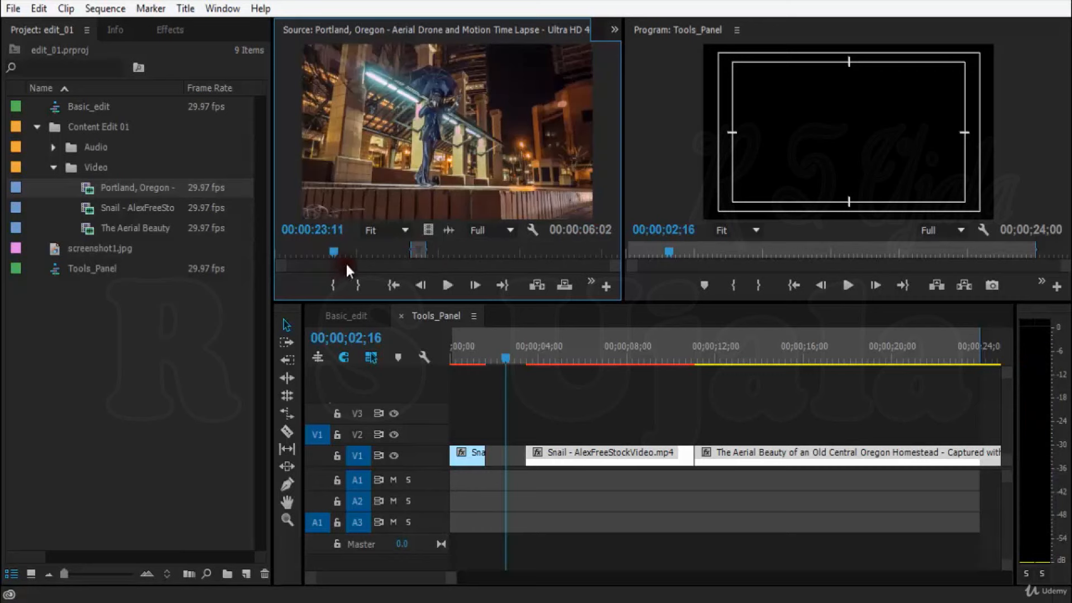
pyautogui.moveTo(353, 253); pyautogui.dragTo(383, 252)
pyautogui.press('i')
pyautogui.press('space')
pyautogui.press('o')
pyautogui.press('space')
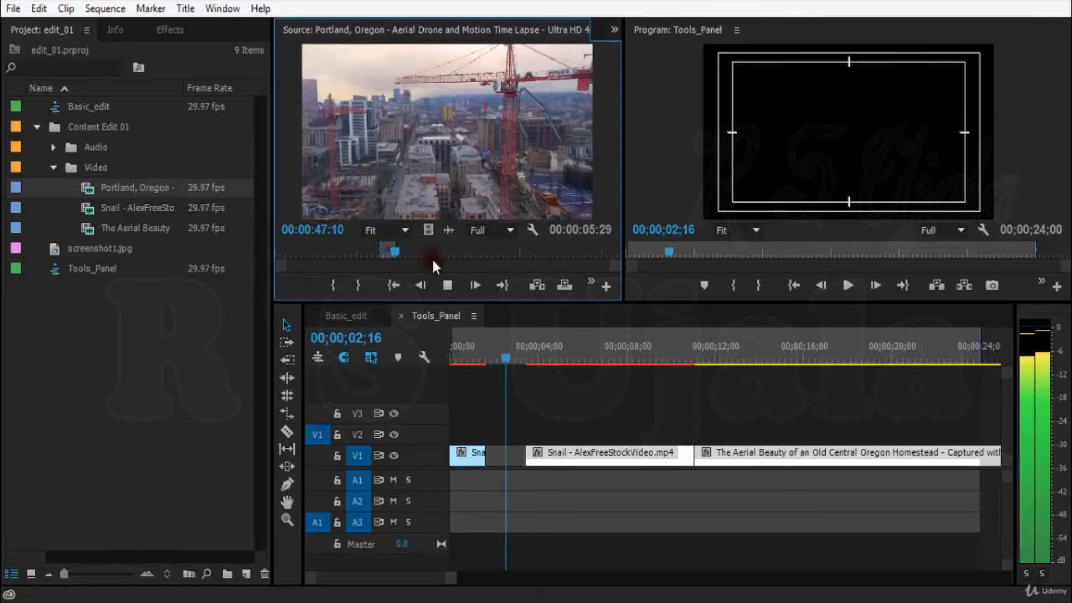
pyautogui.moveTo(401, 256); pyautogui.dragTo(390, 251)
pyautogui.press('o')
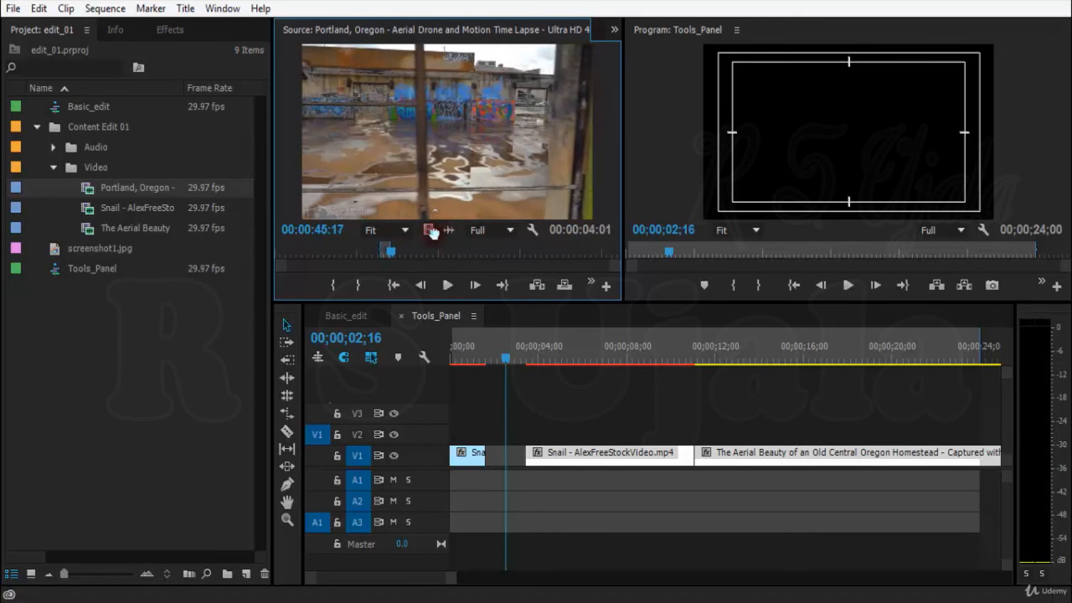
# Place the marked Portland video on V2 over the gap and trim its end to the start of the second Snail part
pyautogui.moveTo(454, 271); pyautogui.dragTo(489, 438)
pyautogui.moveTo(571, 432); pyautogui.dragTo(525, 434)
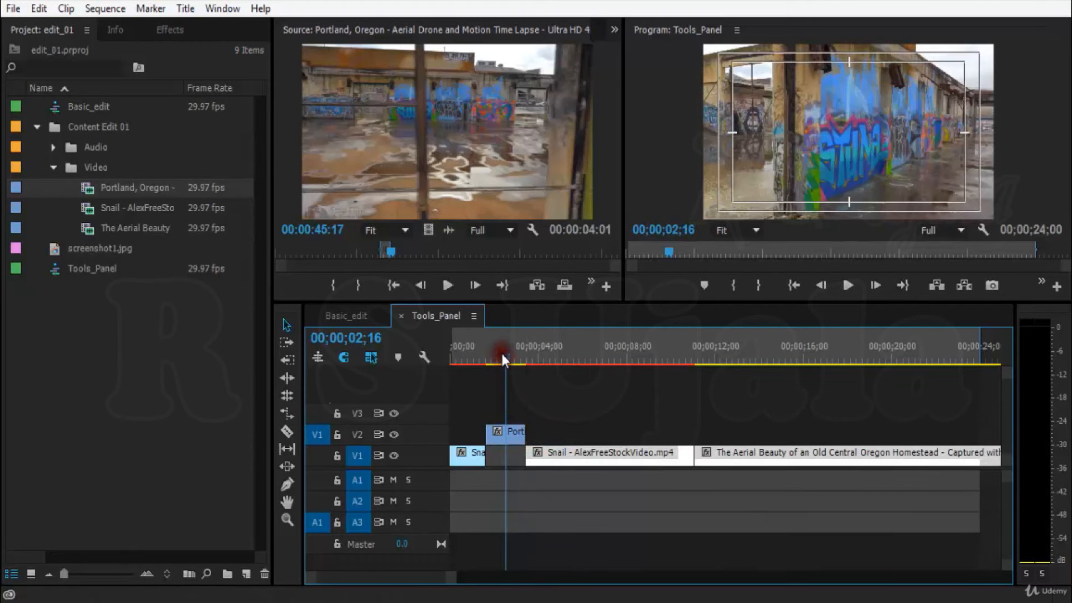
# Play the sequence from the beginning and review the Portland clip between the two Snail parts
pyautogui.moveTo(503, 356); pyautogui.dragTo(352, 375)
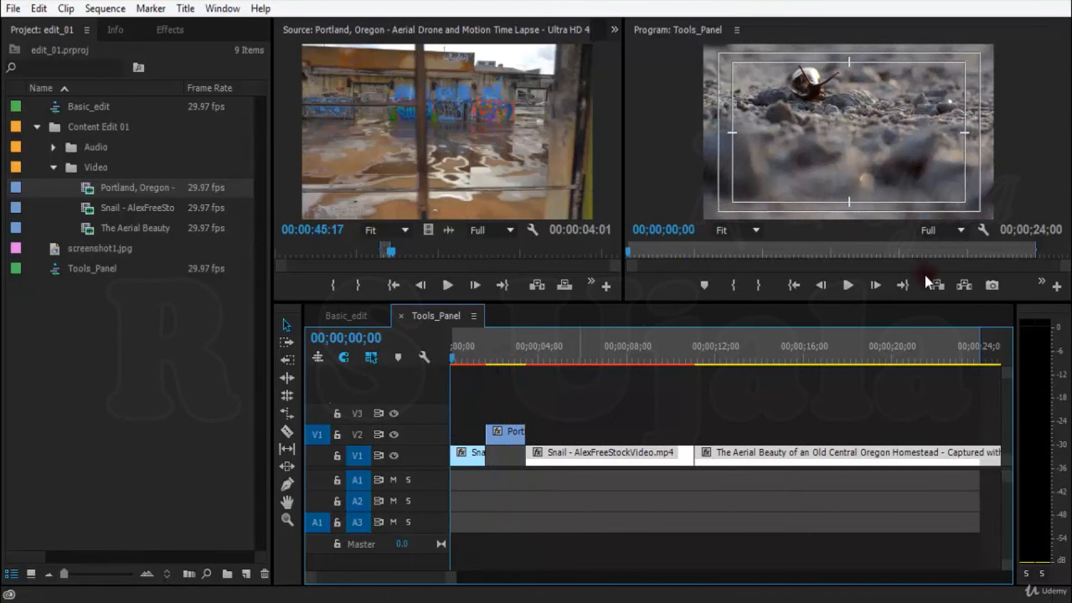
pyautogui.click(848, 285)
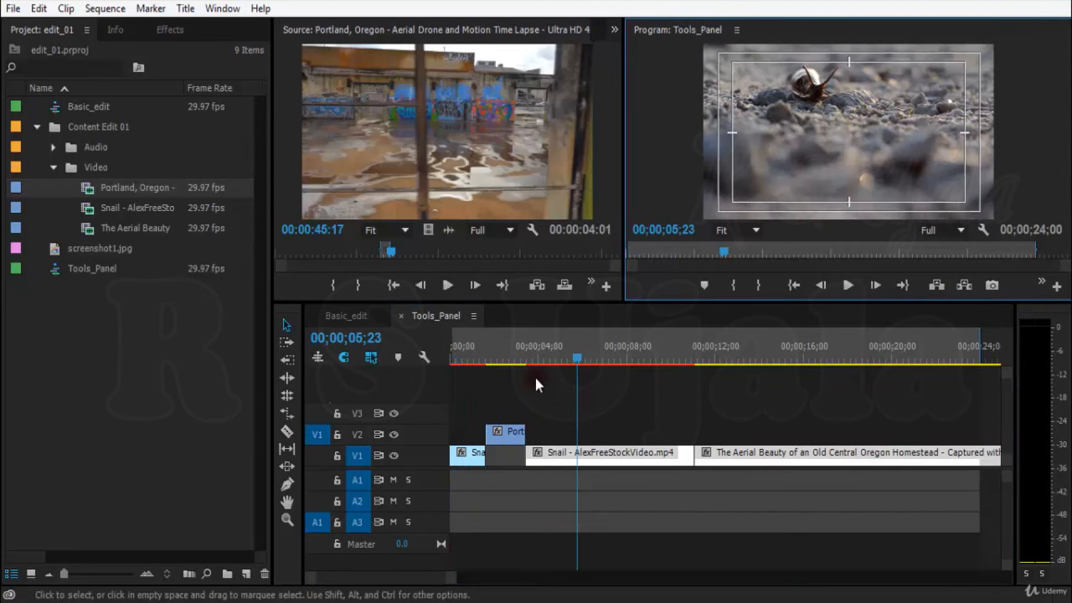
pyautogui.click(499, 350)
pyautogui.moveTo(500, 350); pyautogui.dragTo(538, 361)
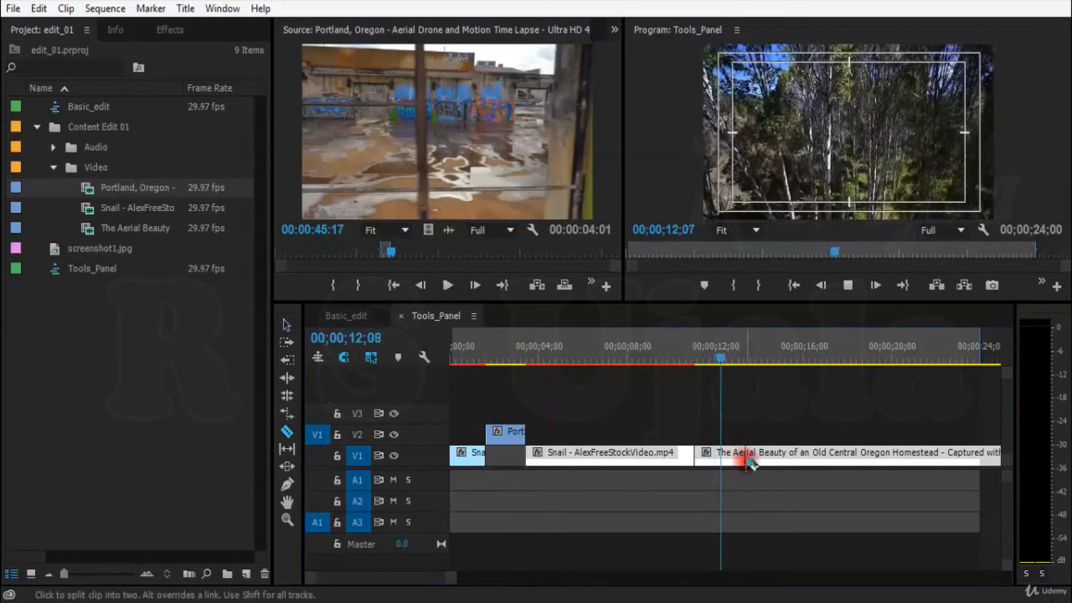
# Split the Aerial Beauty clip on V1 at 00;00;13;05 with the Razor tool
pyautogui.press('space')
pyautogui.press('space')
pyautogui.press('space')
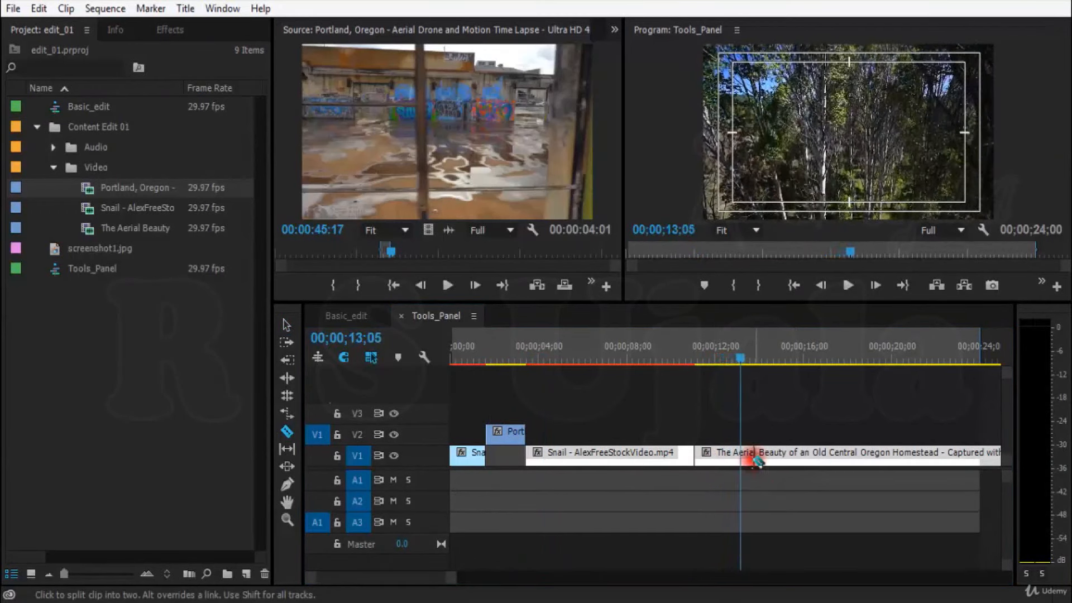
pyautogui.press('=')
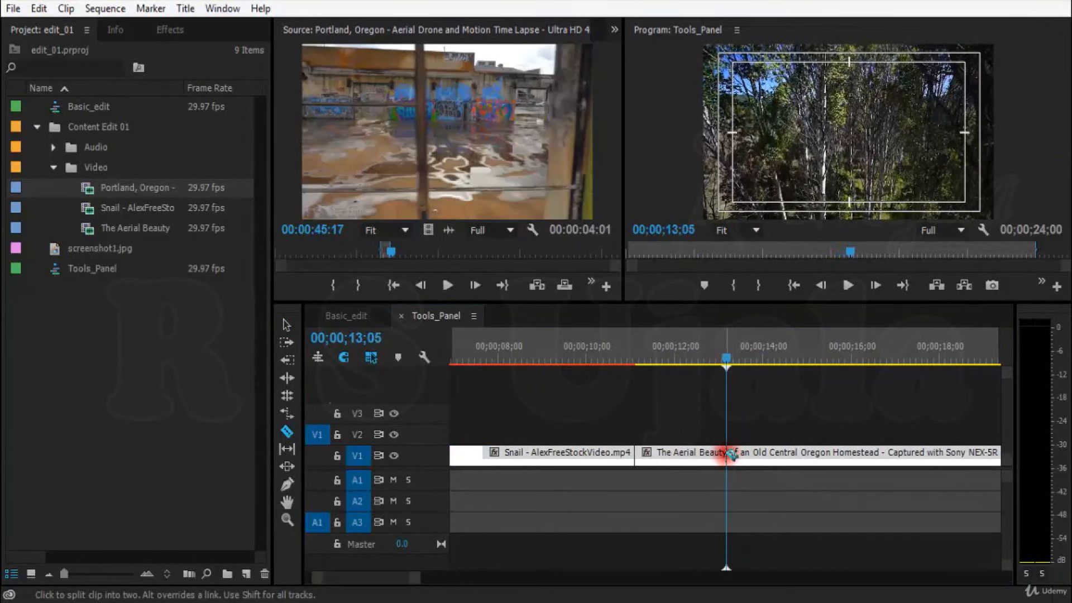
pyautogui.click(731, 454)
# Play the sequence across the new cut in the Aerial Beauty clip
pyautogui.press('space')
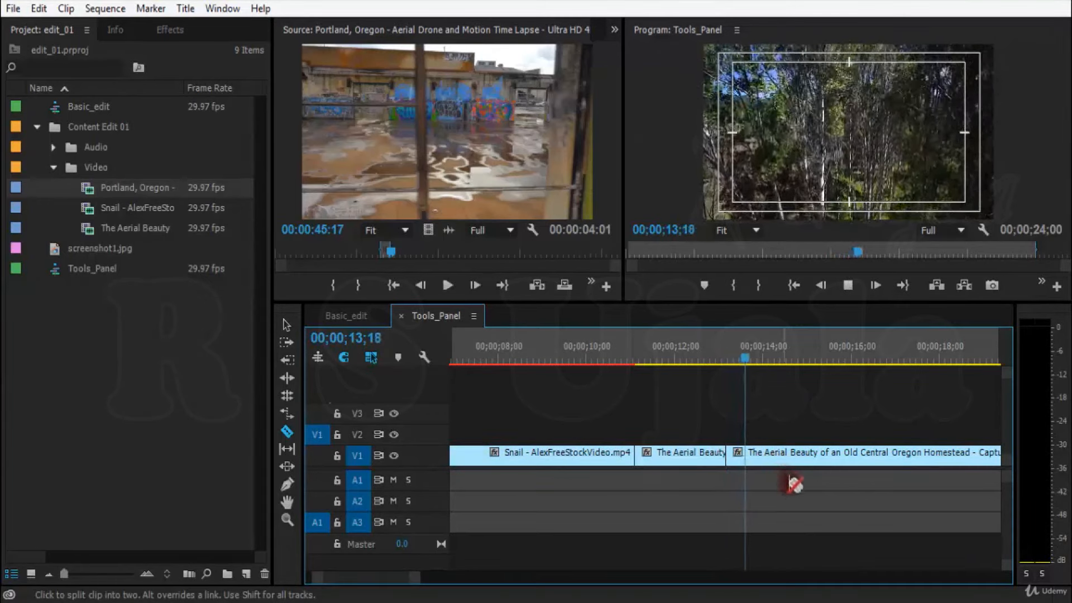
pyautogui.press('space')
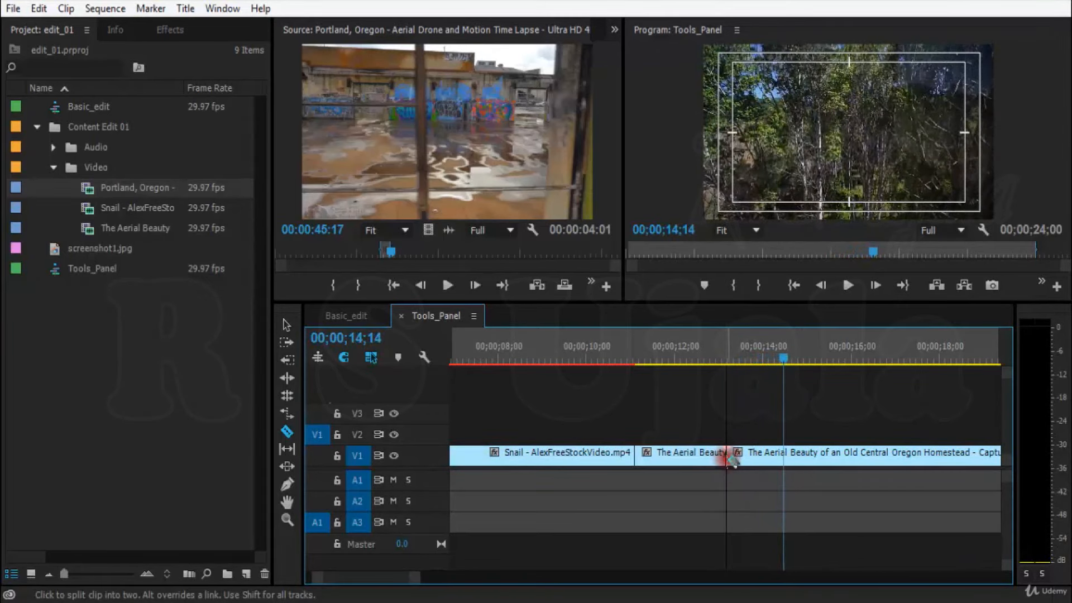
pyautogui.press('space')
pyautogui.press('space')
pyautogui.moveTo(807, 349); pyautogui.dragTo(695, 470)
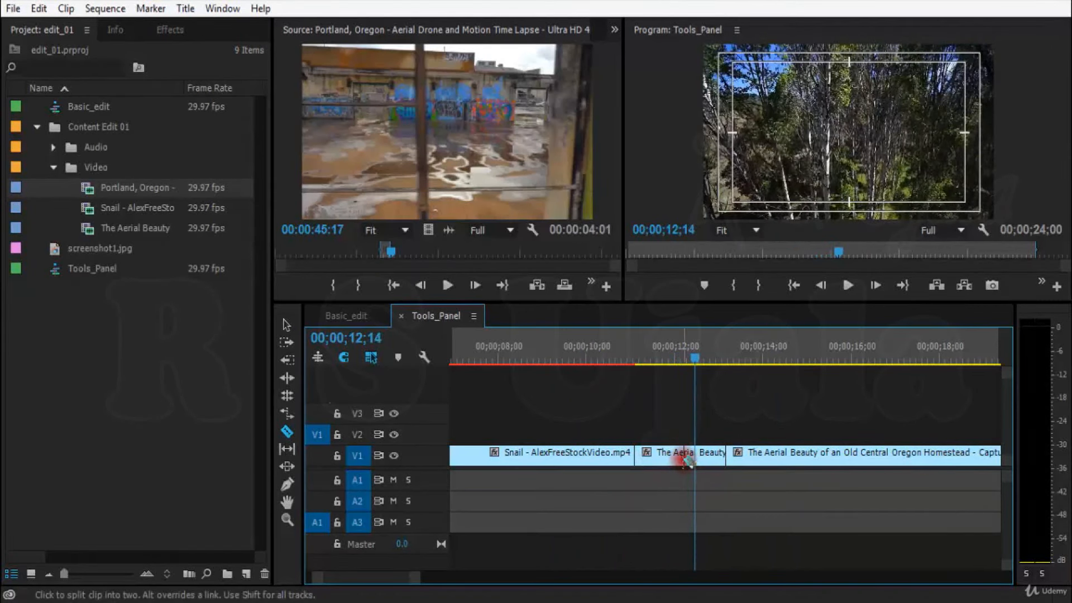
pyautogui.click(695, 451)
pyautogui.press('v')
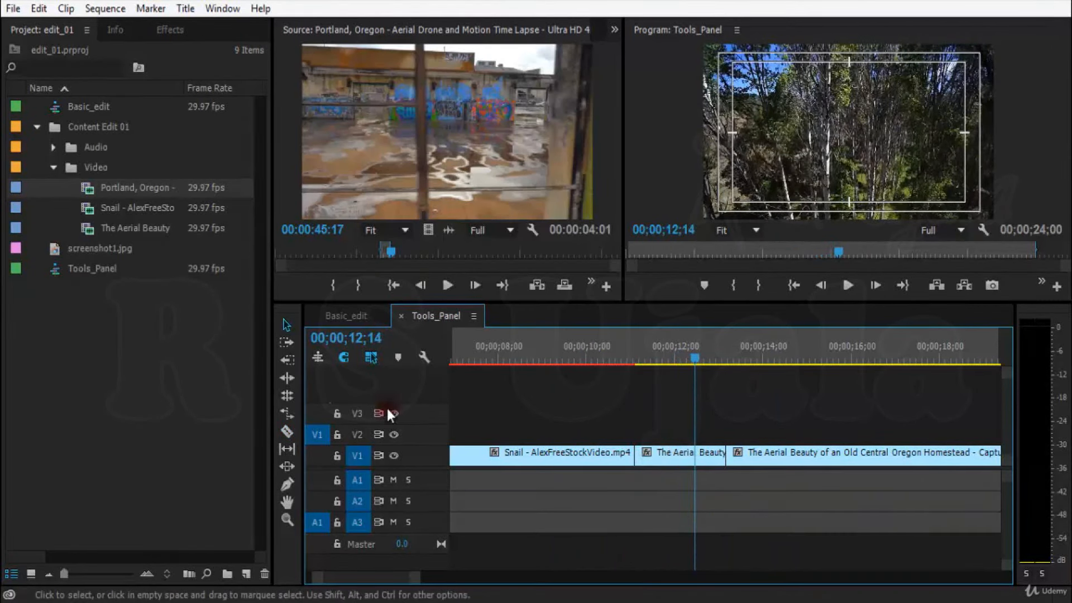
pyautogui.click(528, 455)
pyautogui.press('c')
pyautogui.click(660, 455)
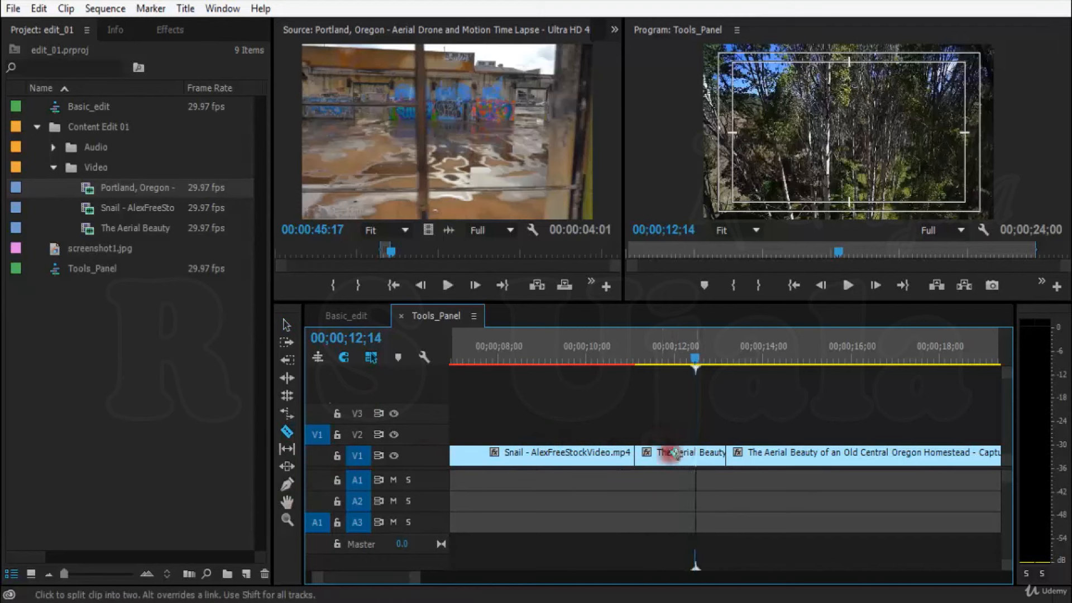
pyautogui.click(681, 454)
pyautogui.click(711, 455)
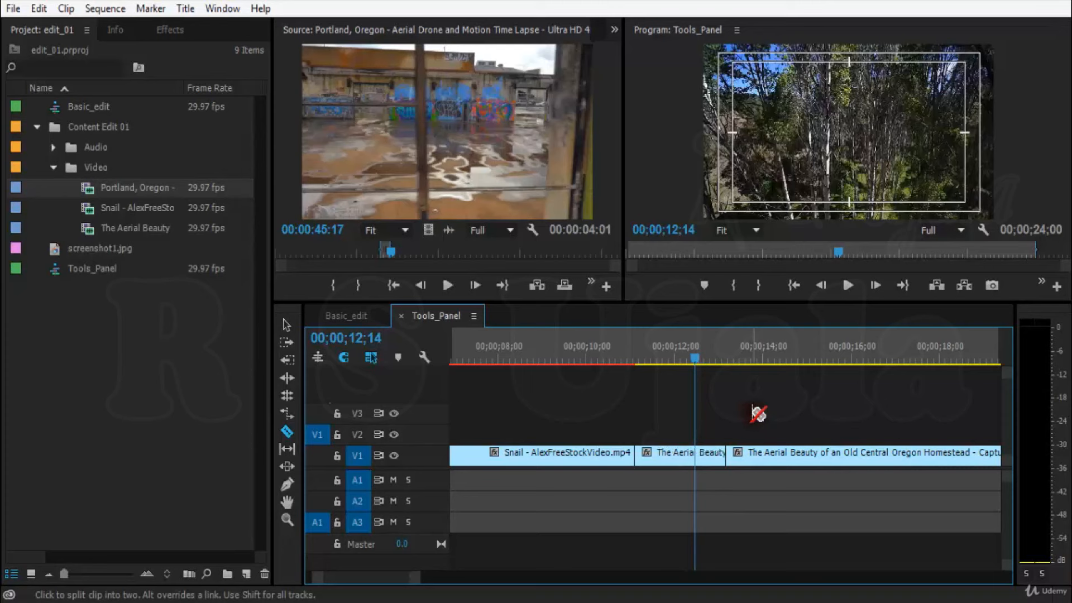
pyautogui.moveTo(691, 354); pyautogui.dragTo(674, 407)
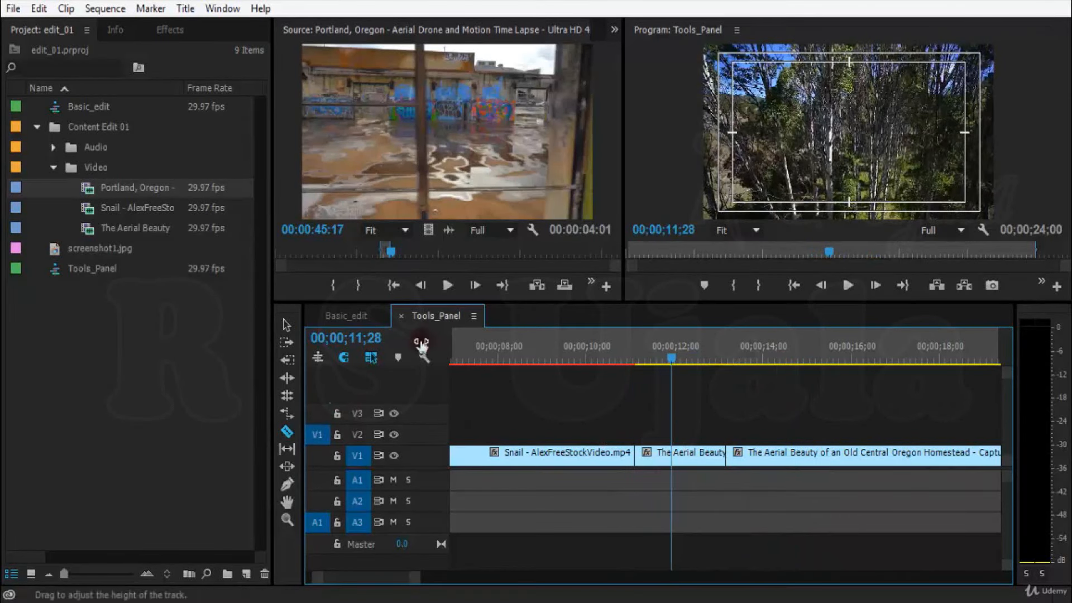
# Delete the first Aerial Beauty part on V1 and close the gap by moving the remaining part against the Snail clip
pyautogui.click(286, 326)
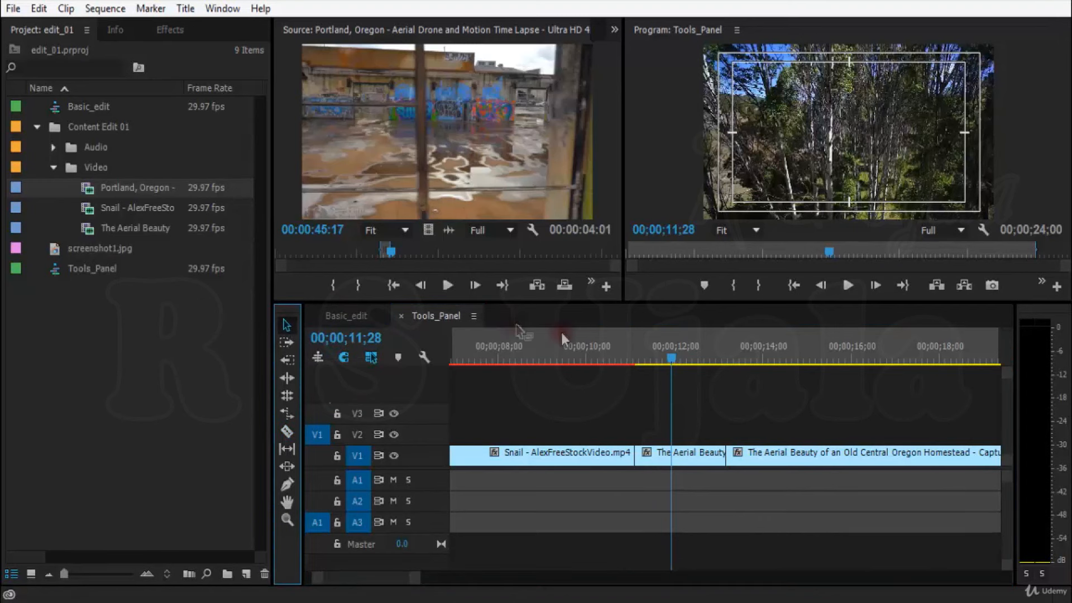
pyautogui.click(690, 455)
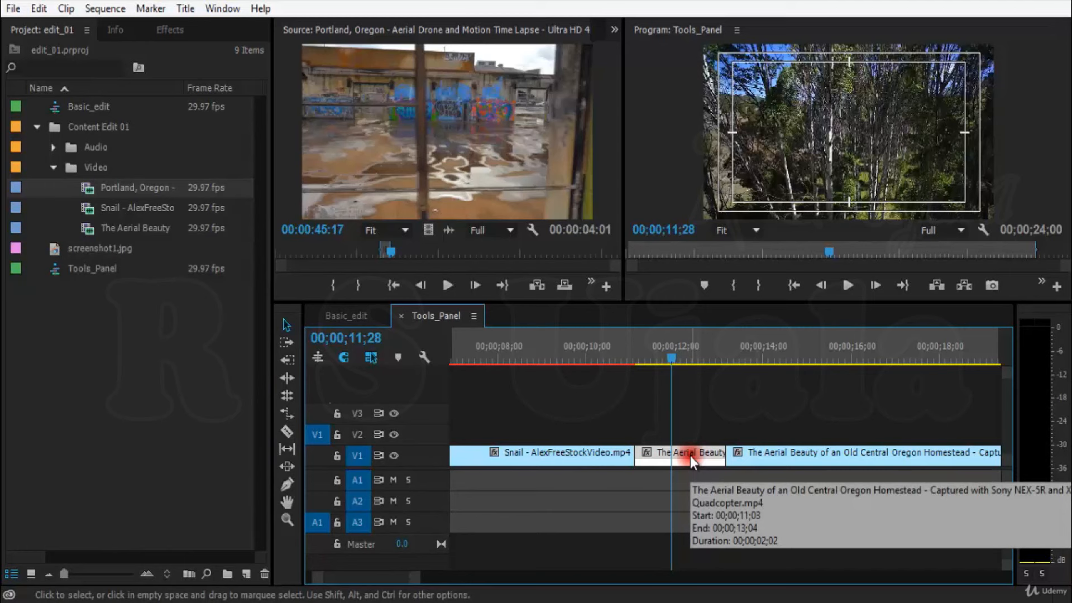
pyautogui.press('Delete')
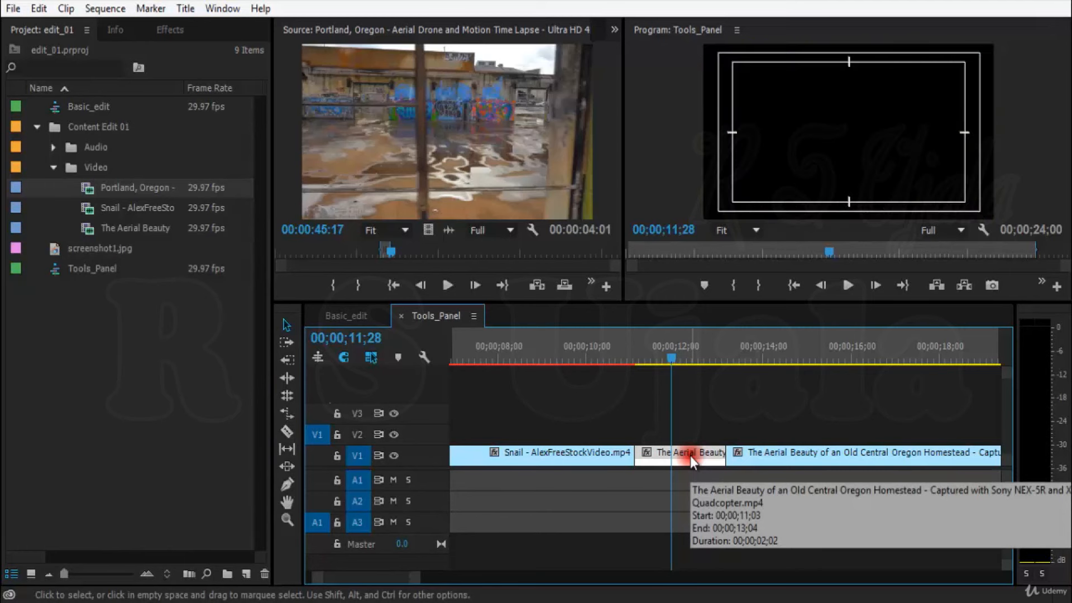
pyautogui.moveTo(690, 363); pyautogui.dragTo(625, 421)
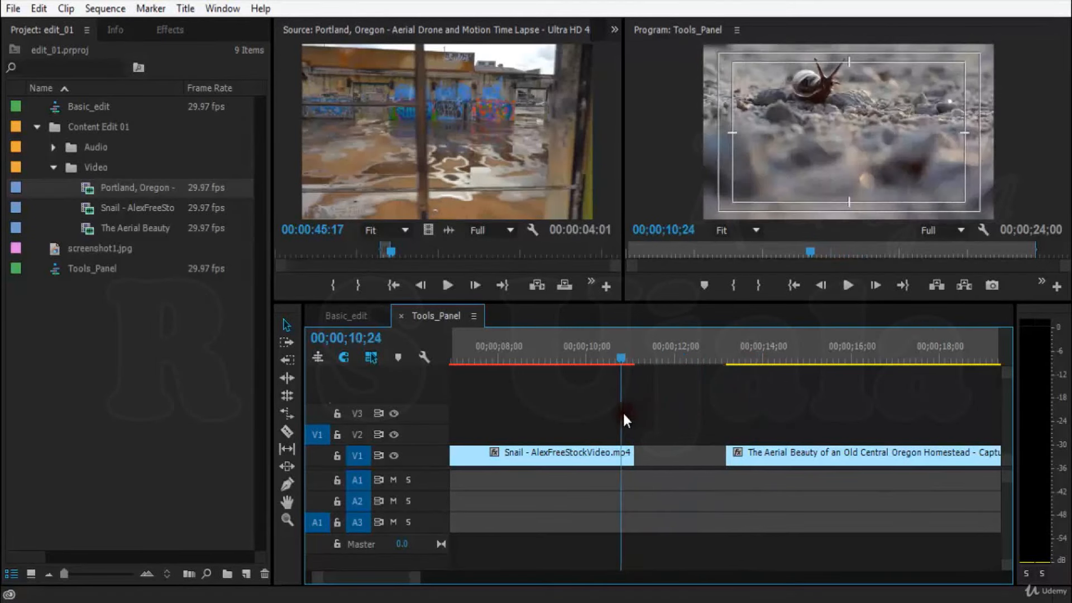
pyautogui.click(780, 455)
pyautogui.moveTo(778, 454); pyautogui.dragTo(691, 449)
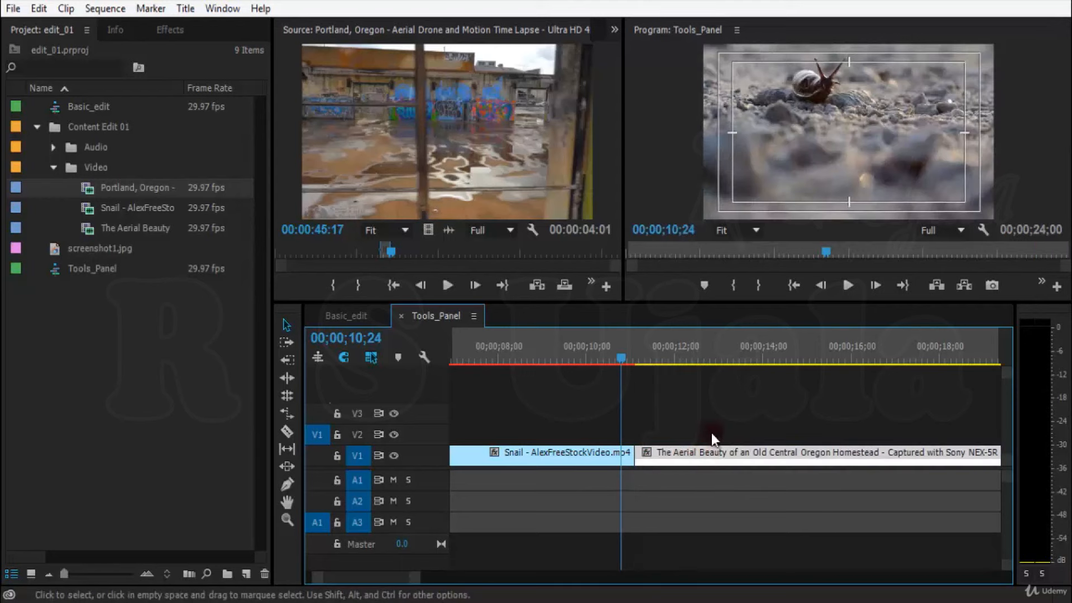
# Play the sequence repeatedly across the join between the second Snail part and the Aerial Beauty clip
pyautogui.press('space')
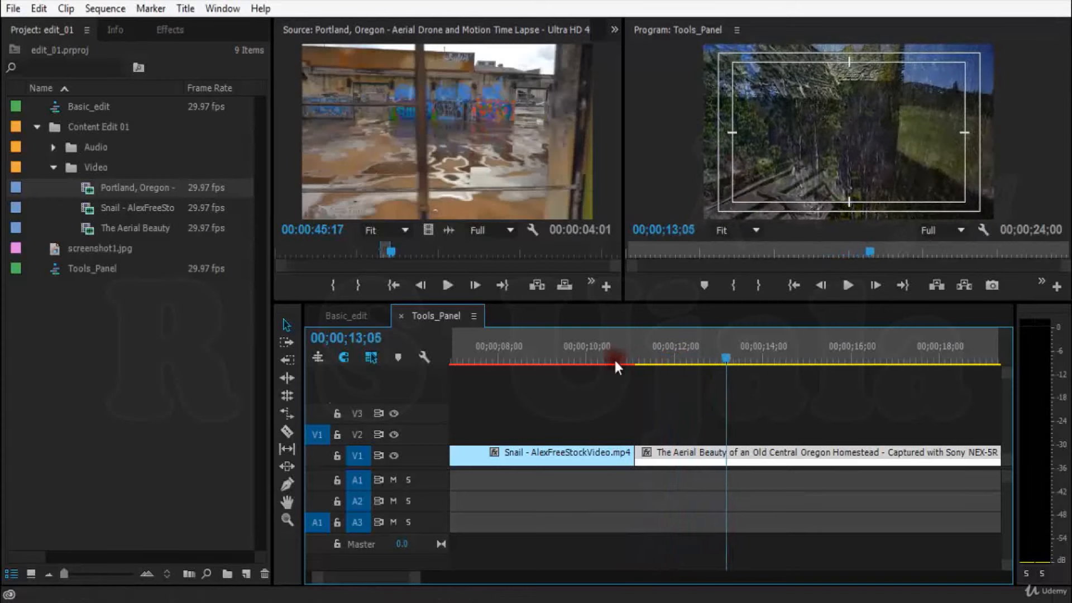
pyautogui.moveTo(598, 350); pyautogui.dragTo(568, 351)
pyautogui.press('space')
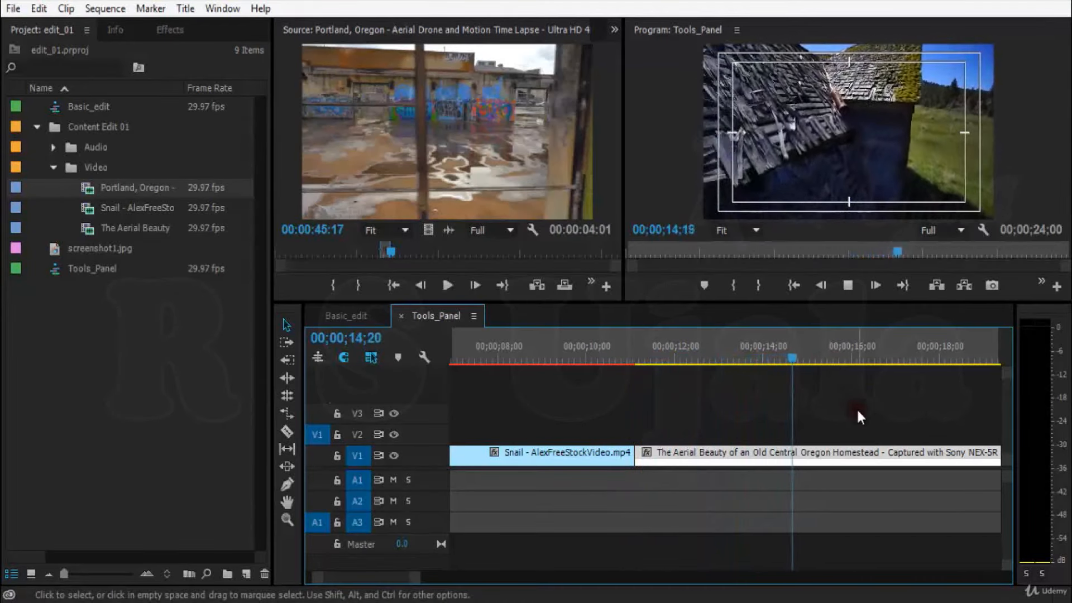
pyautogui.moveTo(837, 363); pyautogui.dragTo(559, 368)
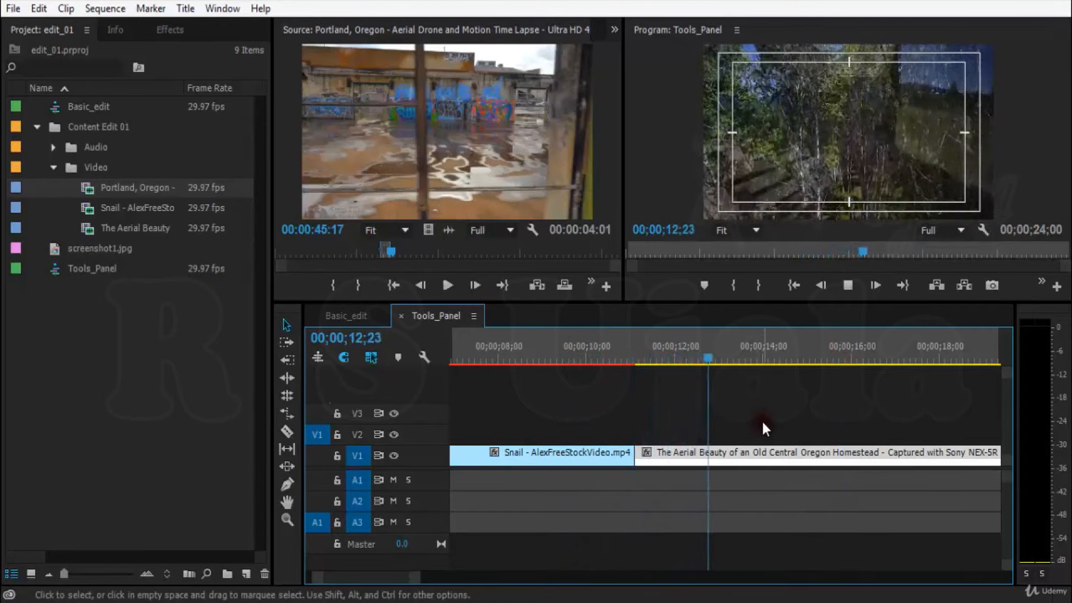
pyautogui.click(798, 363)
pyautogui.moveTo(799, 363); pyautogui.dragTo(600, 363)
pyautogui.press('space')
pyautogui.click(590, 363)
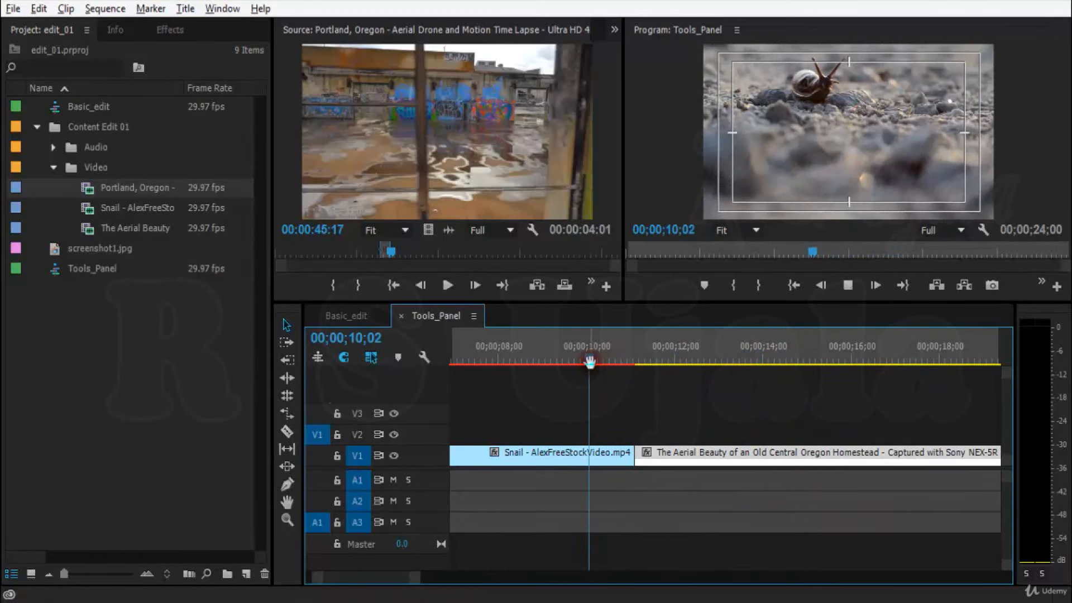
pyautogui.hotkey('alt', 'space')
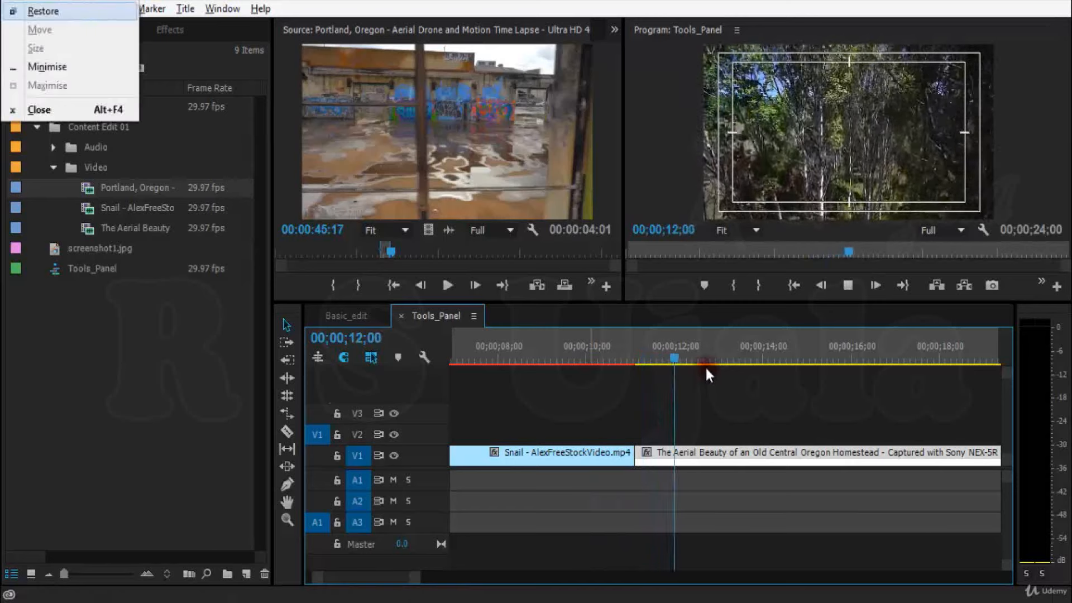
pyautogui.press('Escape')
pyautogui.click(614, 352)
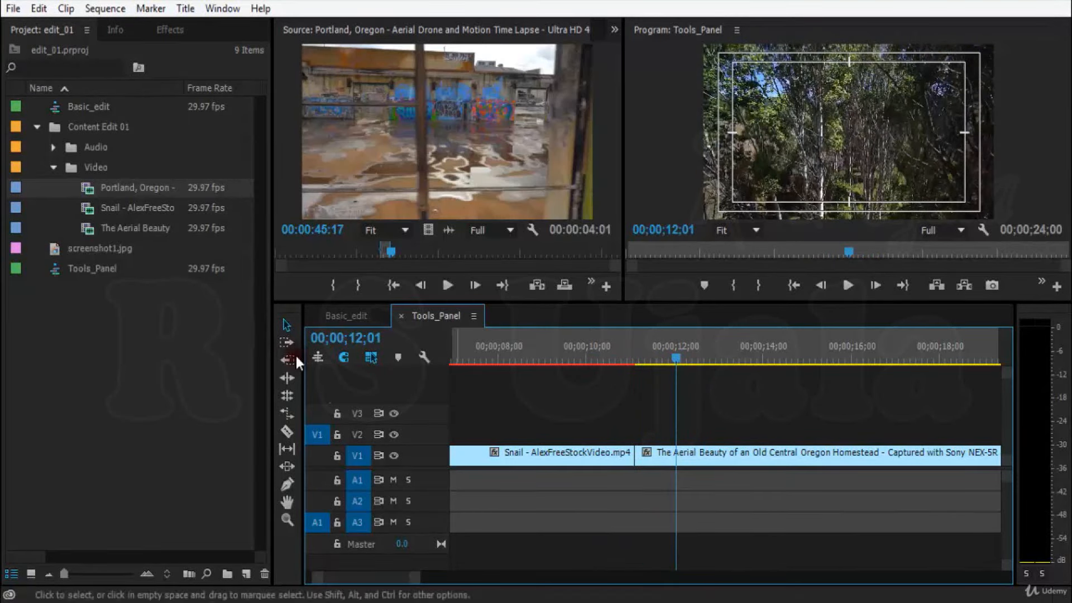
# Select the Snail and Aerial Beauty clips on V1 individually and by marquee with the Selection tool, and clear the selection
pyautogui.click(285, 322)
pyautogui.moveTo(563, 414); pyautogui.dragTo(544, 433)
pyautogui.click(556, 455)
pyautogui.click(739, 451)
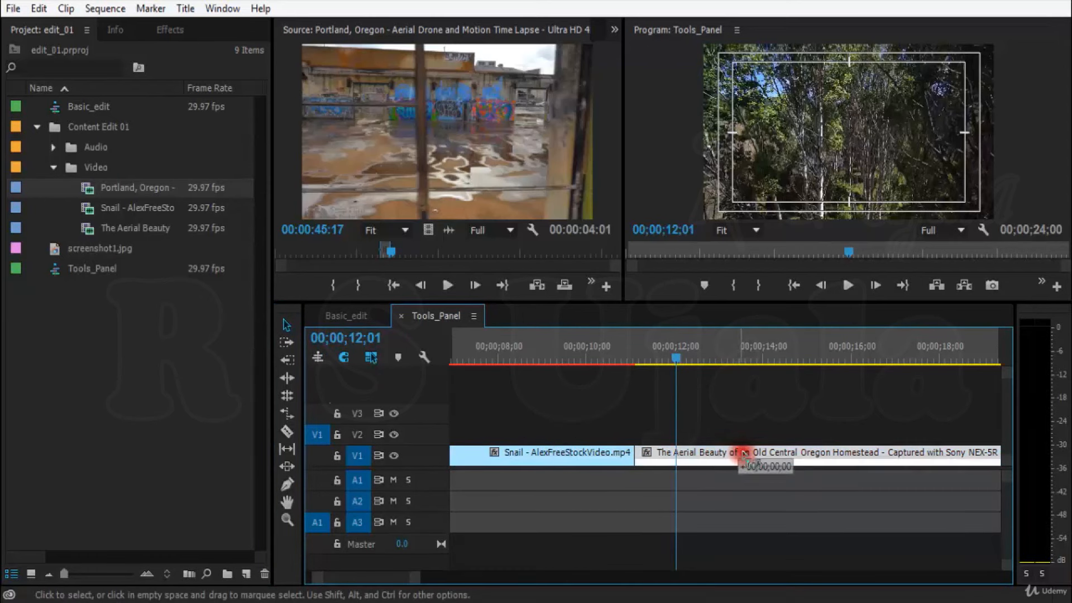
pyautogui.click(763, 418)
pyautogui.press('-')
pyautogui.press('-')
pyautogui.moveTo(593, 408); pyautogui.dragTo(679, 491)
pyautogui.click(287, 326)
pyautogui.click(502, 454)
pyautogui.click(474, 429)
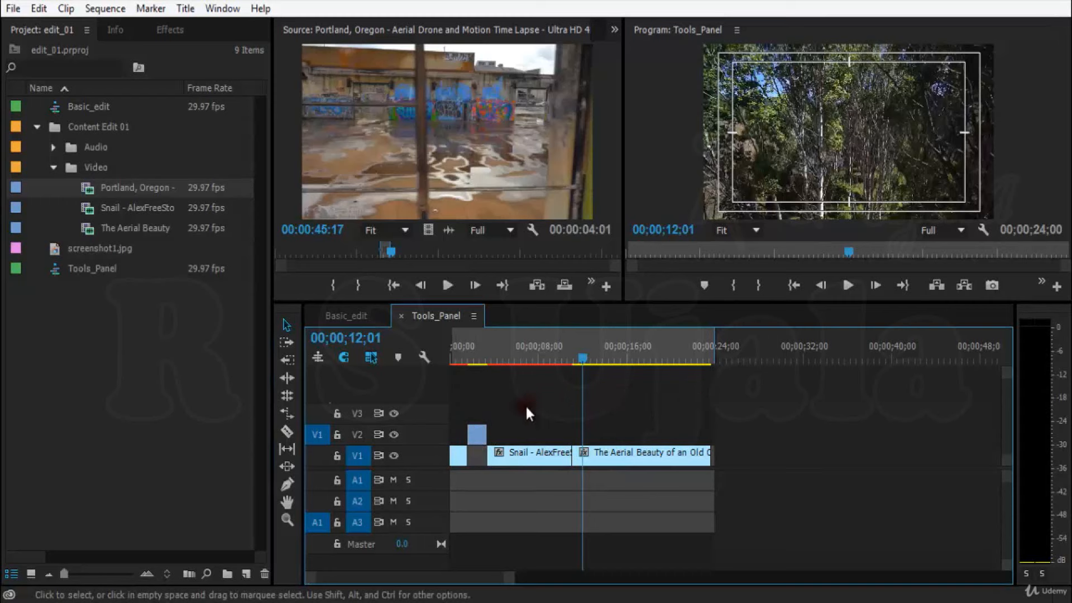
# Move the playhead to 00;00;12;29 in the Aerial Beauty clip and save the project
pyautogui.click(289, 330)
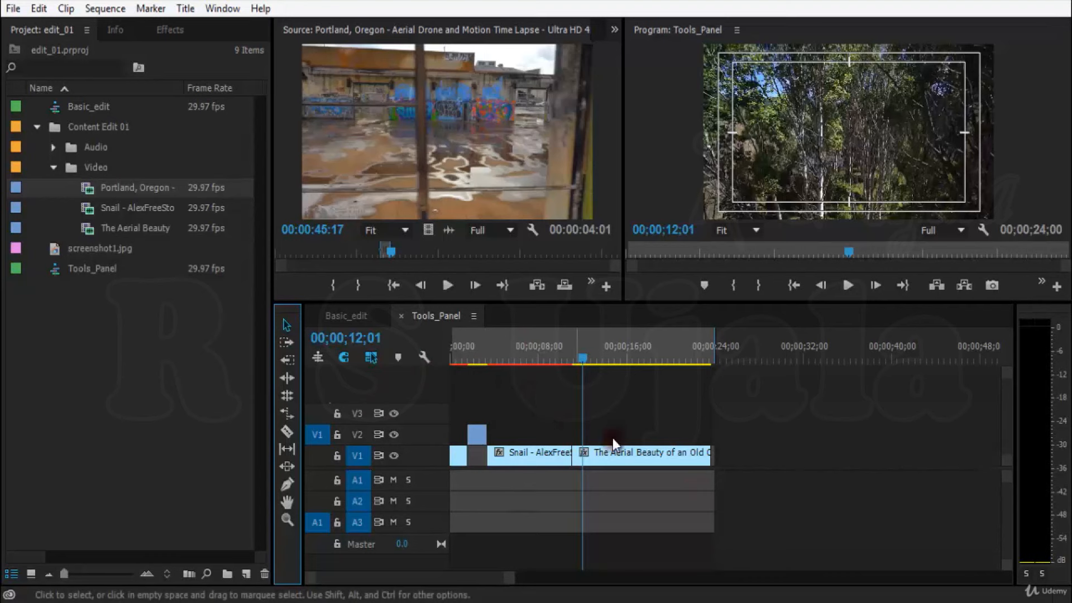
pyautogui.press('=')
pyautogui.moveTo(714, 357); pyautogui.dragTo(735, 441)
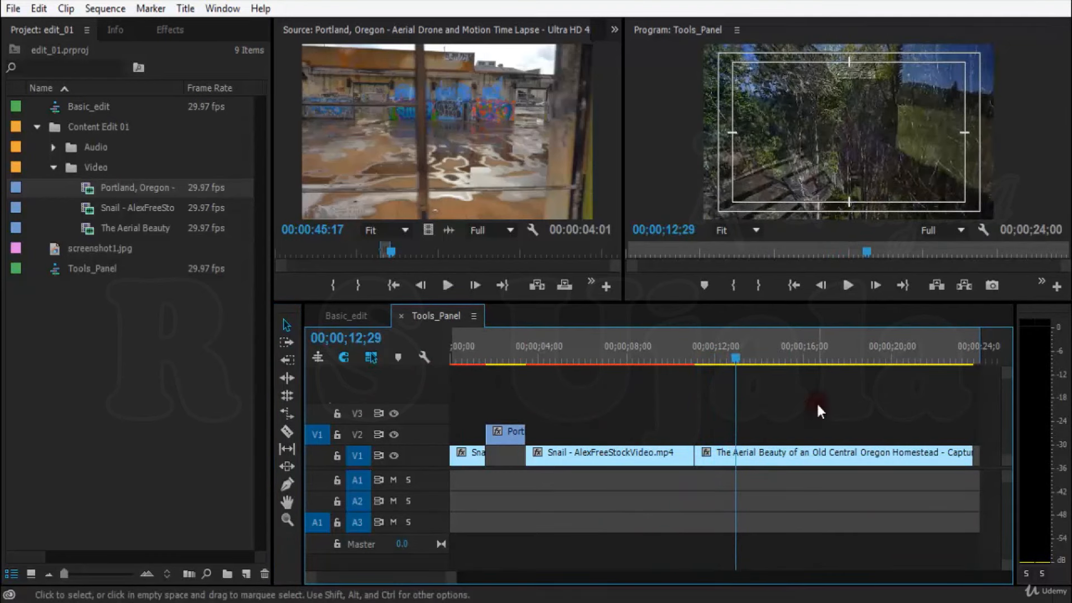
pyautogui.hotkey('ctrl', 's')
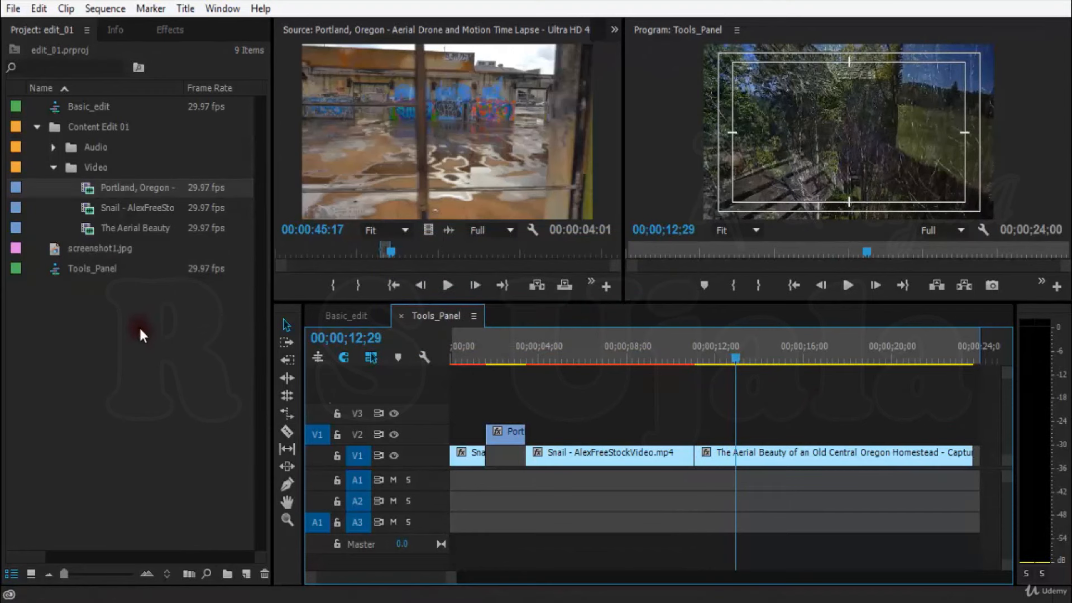
# Select all clips from the sequence start with the Track Select Forward tool, clear the selection and select them again
pyautogui.click(289, 343)
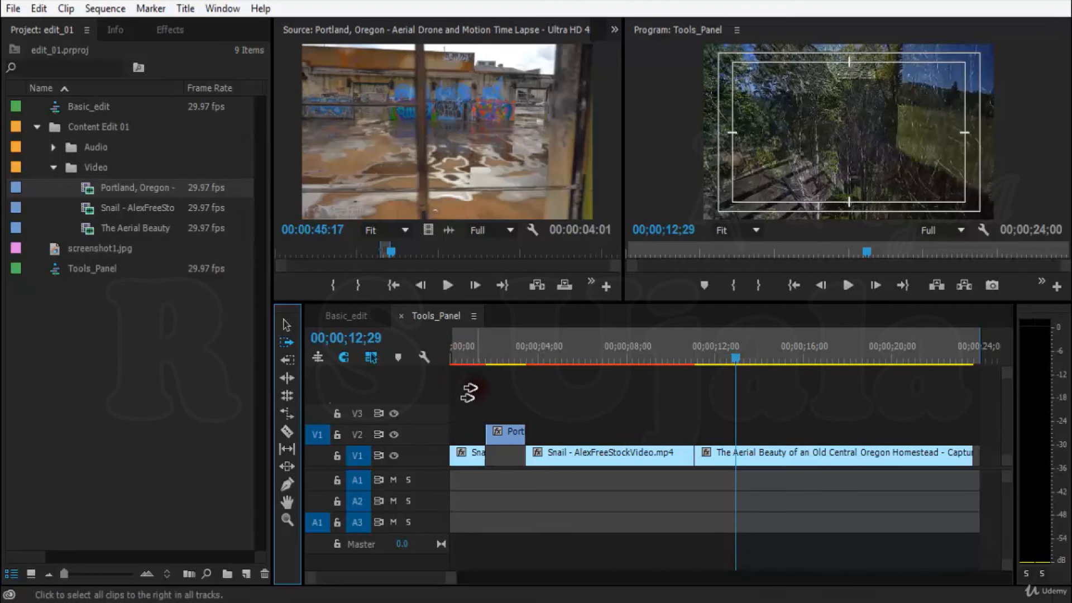
pyautogui.click(464, 429)
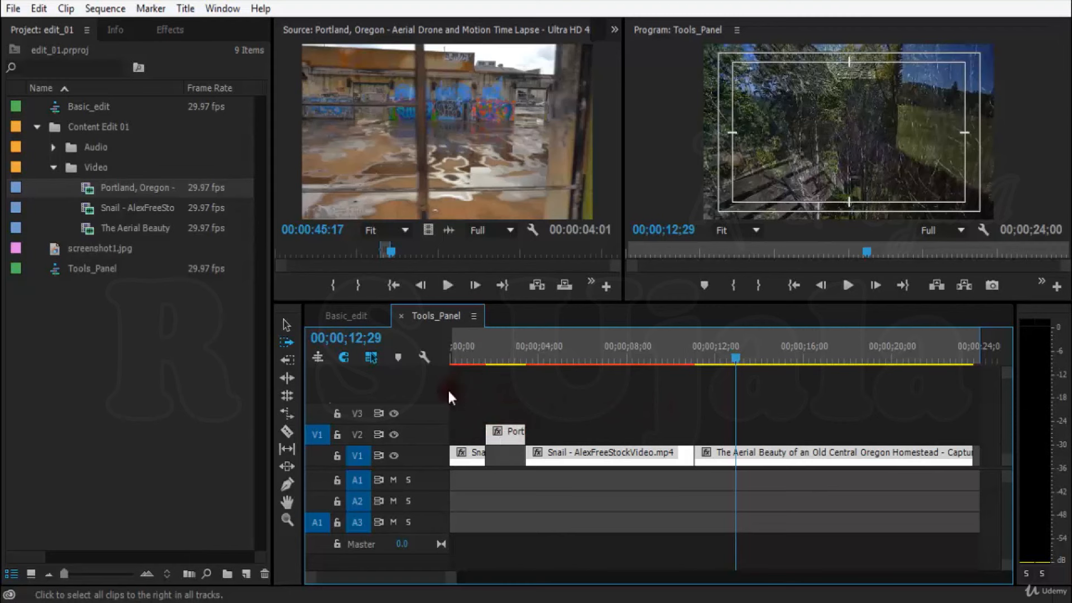
pyautogui.press('-')
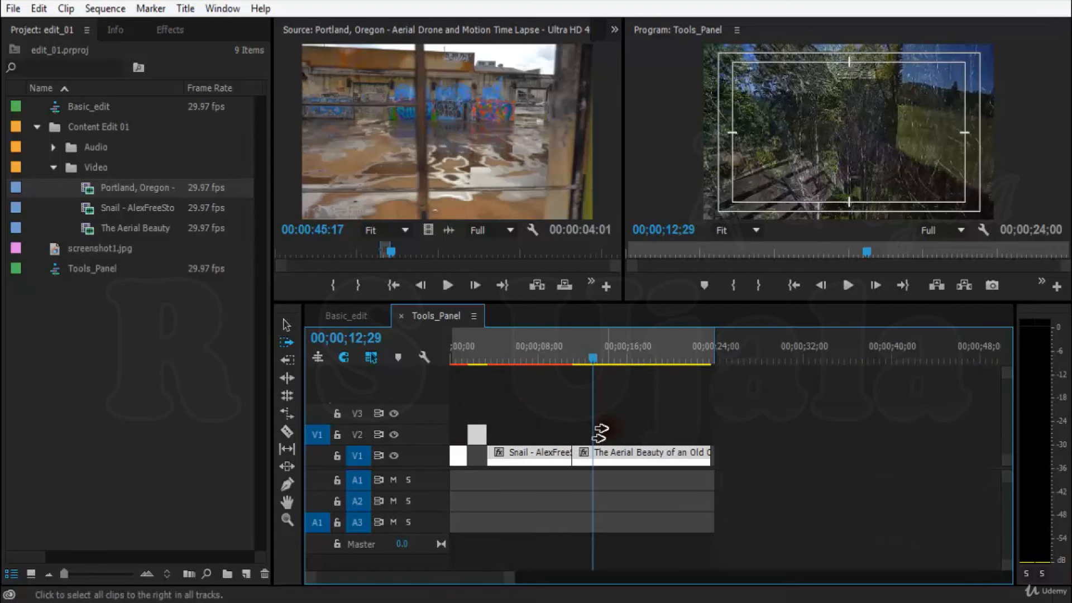
pyautogui.press('=')
pyautogui.moveTo(464, 355); pyautogui.dragTo(453, 356)
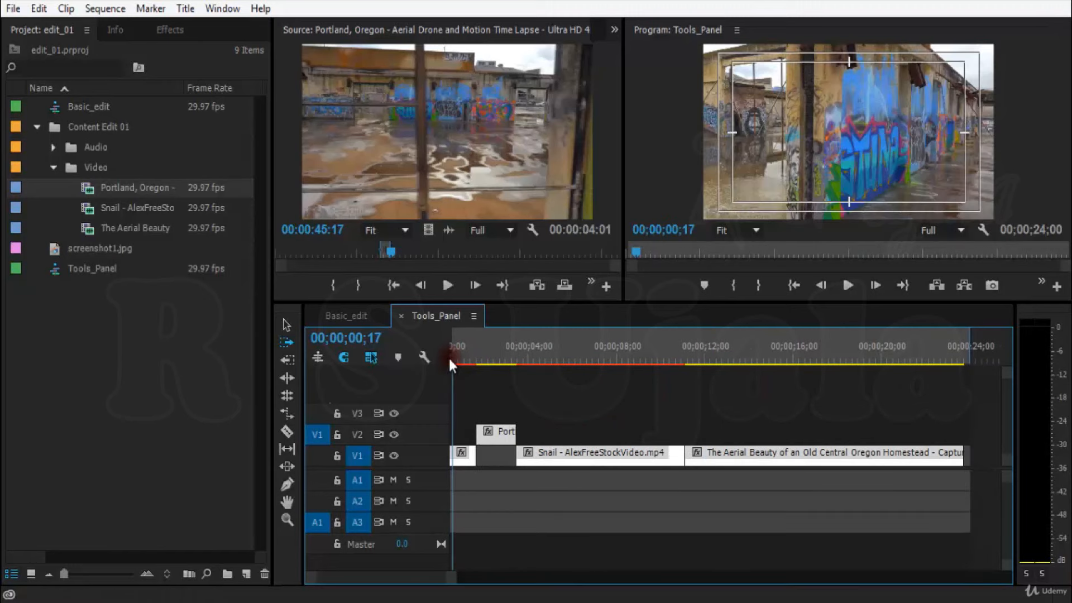
pyautogui.click(286, 324)
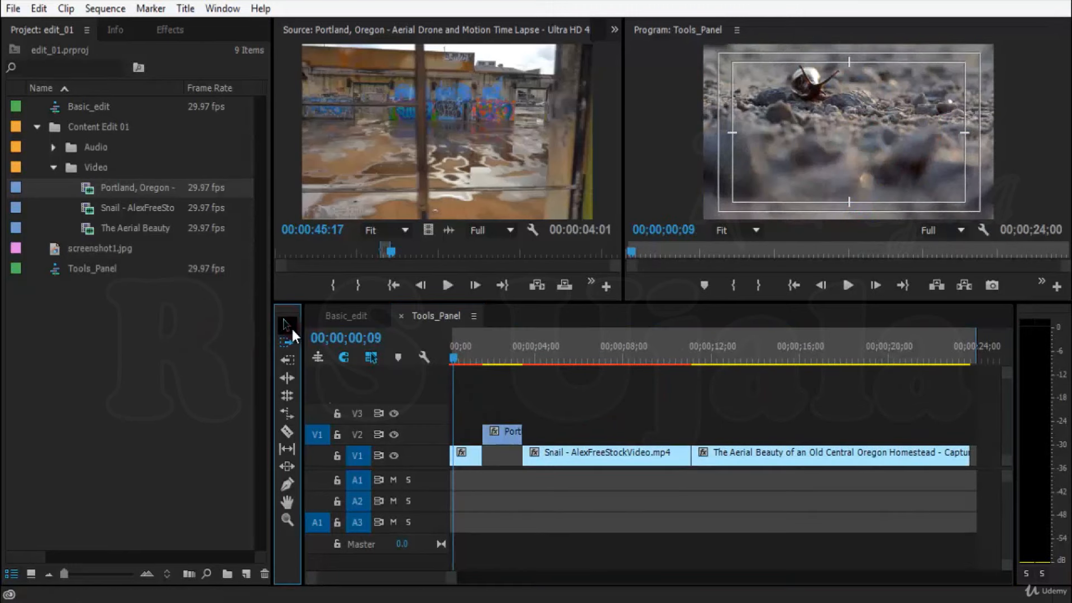
pyautogui.click(485, 409)
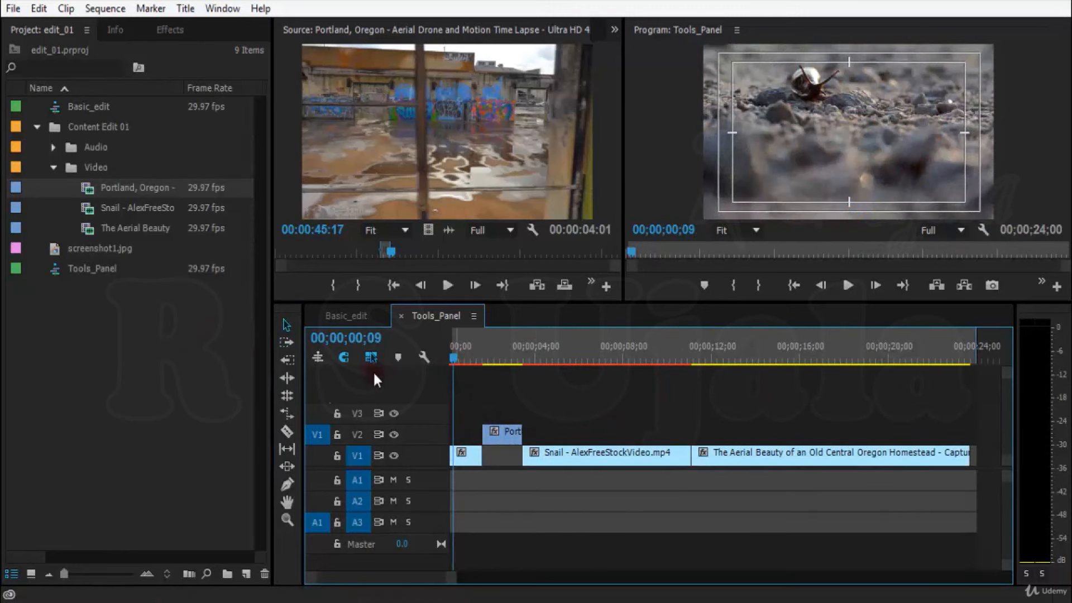
pyautogui.click(287, 344)
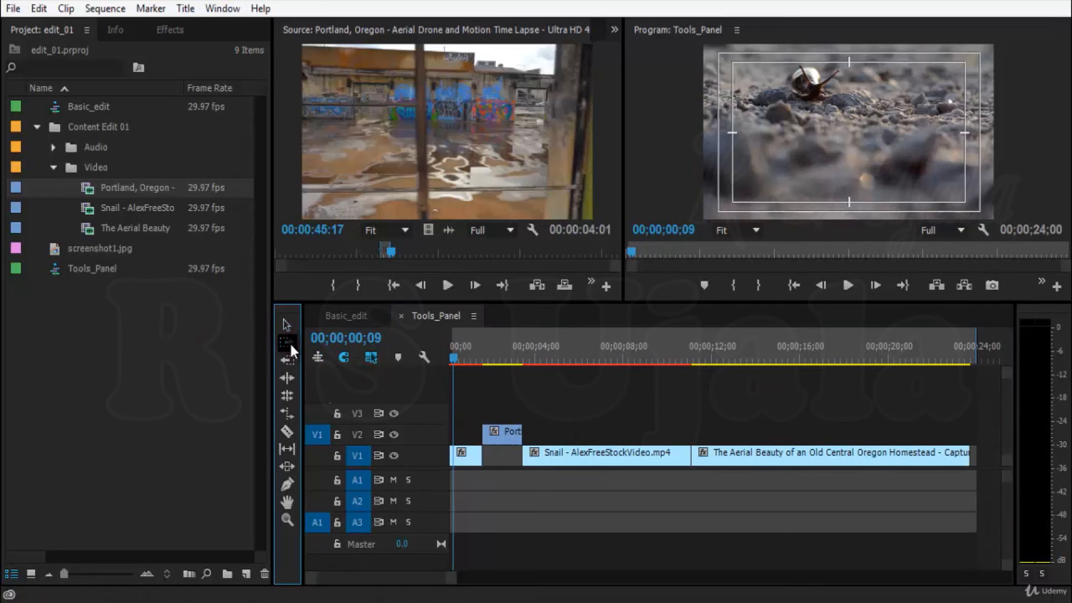
pyautogui.click(463, 421)
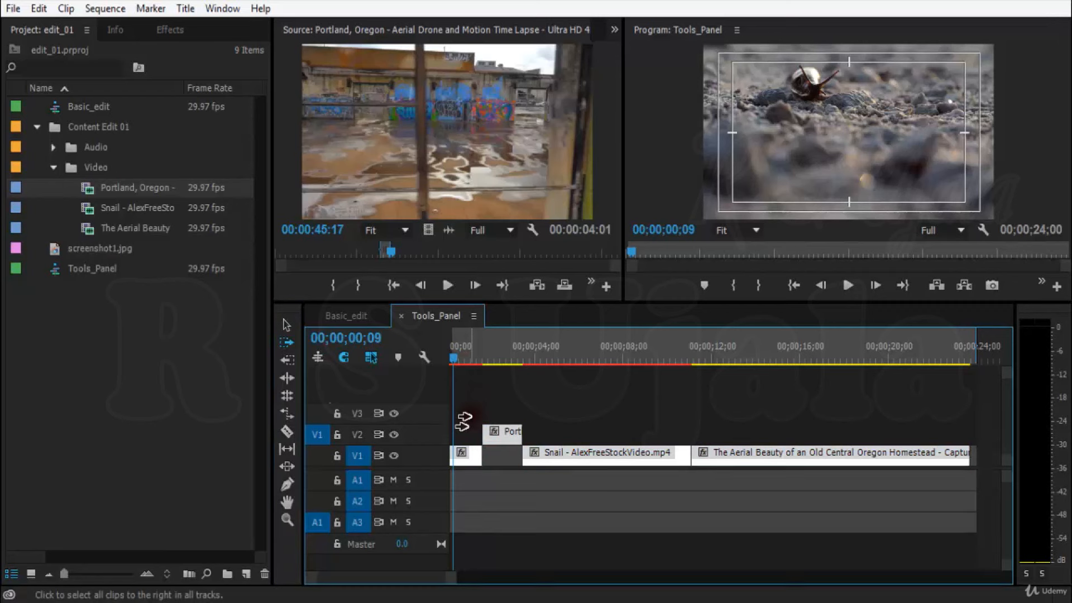
pyautogui.press('v')
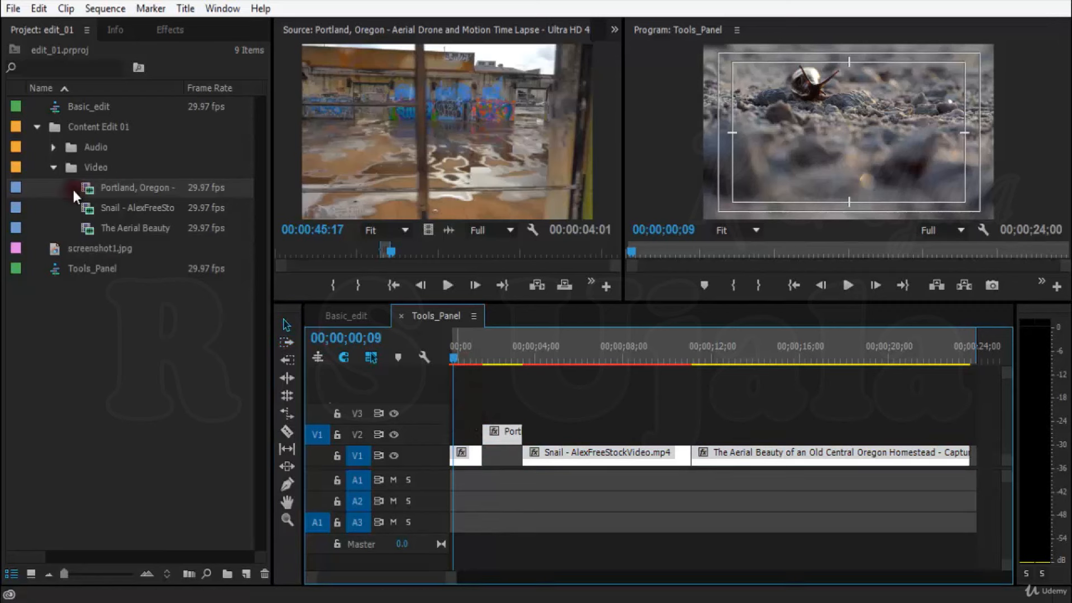
# Place the Opening_Night music from the Audio bin on track A1 at the start of the sequence
pyautogui.click(53, 147)
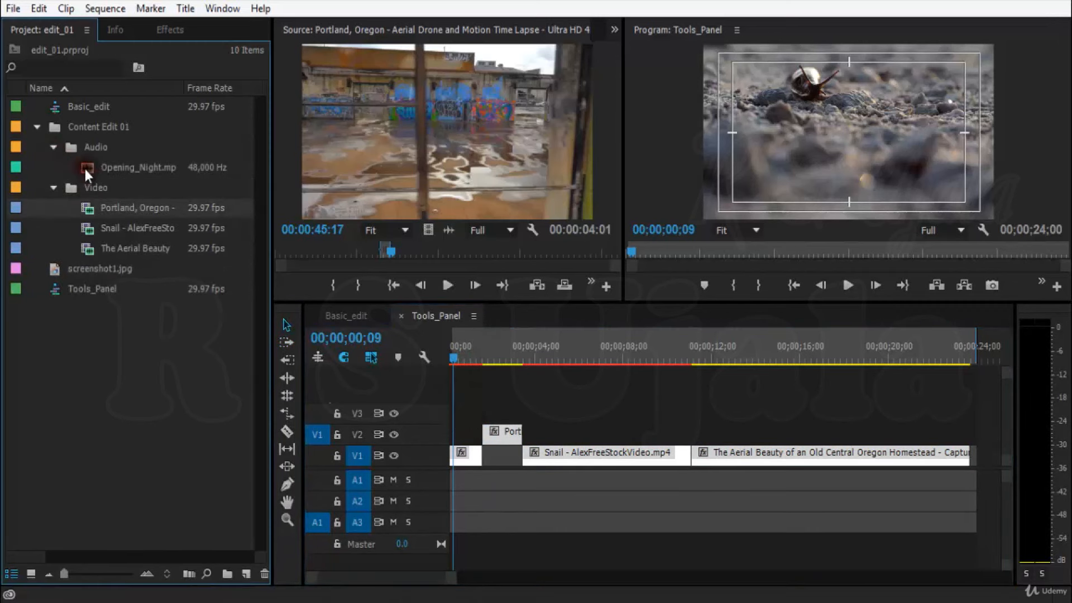
pyautogui.click(85, 168)
pyautogui.moveTo(85, 169); pyautogui.dragTo(416, 479)
# Play the sequence from the beginning with the added music and save the project
pyautogui.moveTo(458, 359); pyautogui.dragTo(441, 358)
pyautogui.press('space')
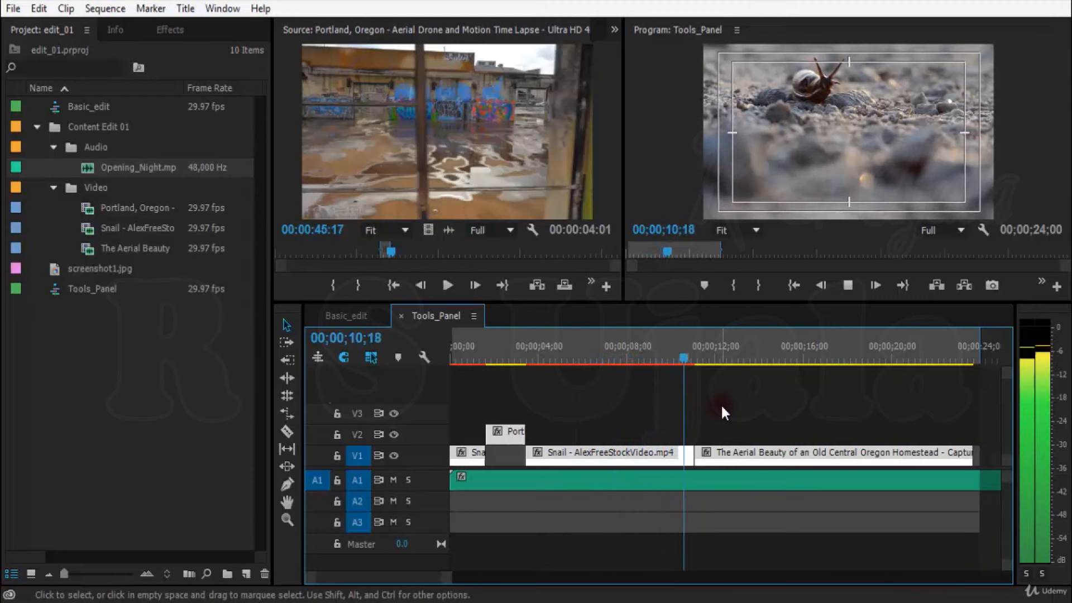
pyautogui.moveTo(711, 353); pyautogui.dragTo(430, 369)
pyautogui.hotkey('ctrl', 's')
# Select all video clips and the A1 music with the Track Select Forward tool, and clear the selection
pyautogui.click(286, 341)
pyautogui.click(473, 411)
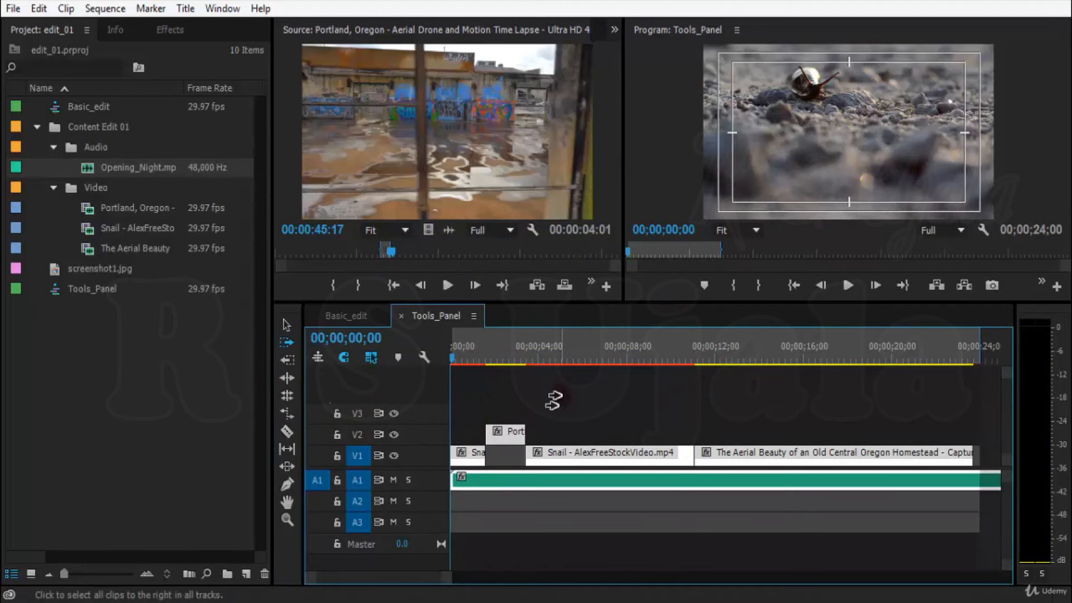
pyautogui.press('v')
pyautogui.click(764, 404)
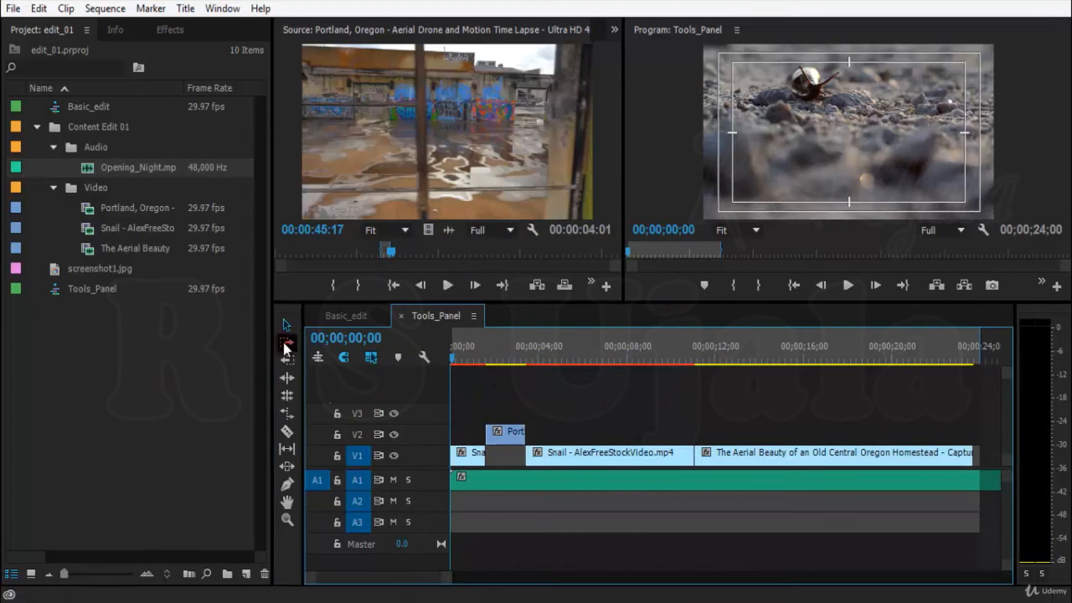
pyautogui.click(286, 326)
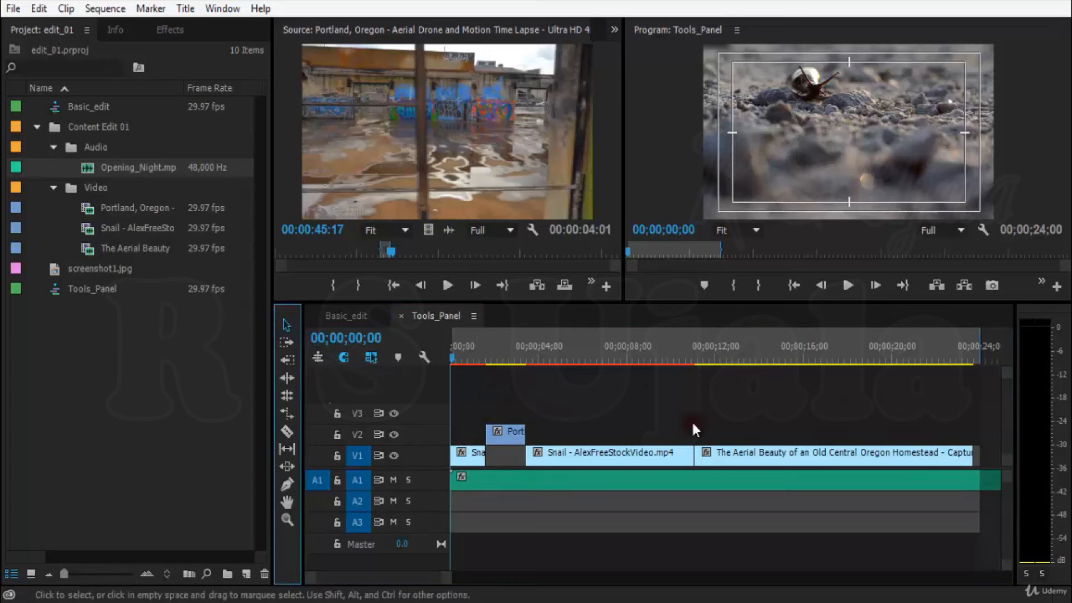
# Select every clip on all tracks from the sequence start with the Track Select Forward tool, and deselect them with the Selection tool
pyautogui.click(288, 343)
pyautogui.click(461, 434)
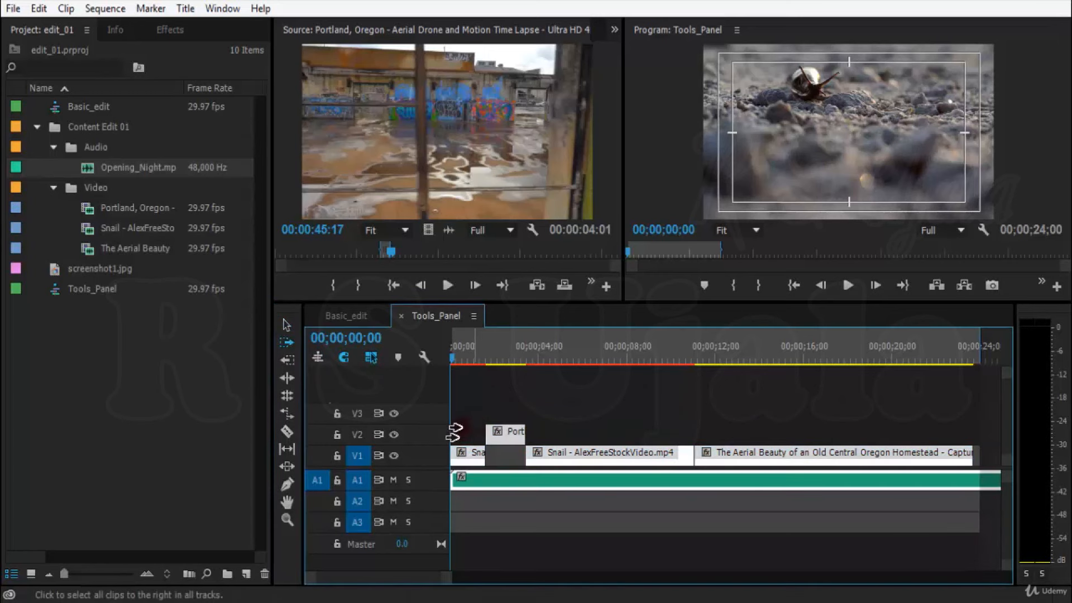
pyautogui.click(286, 324)
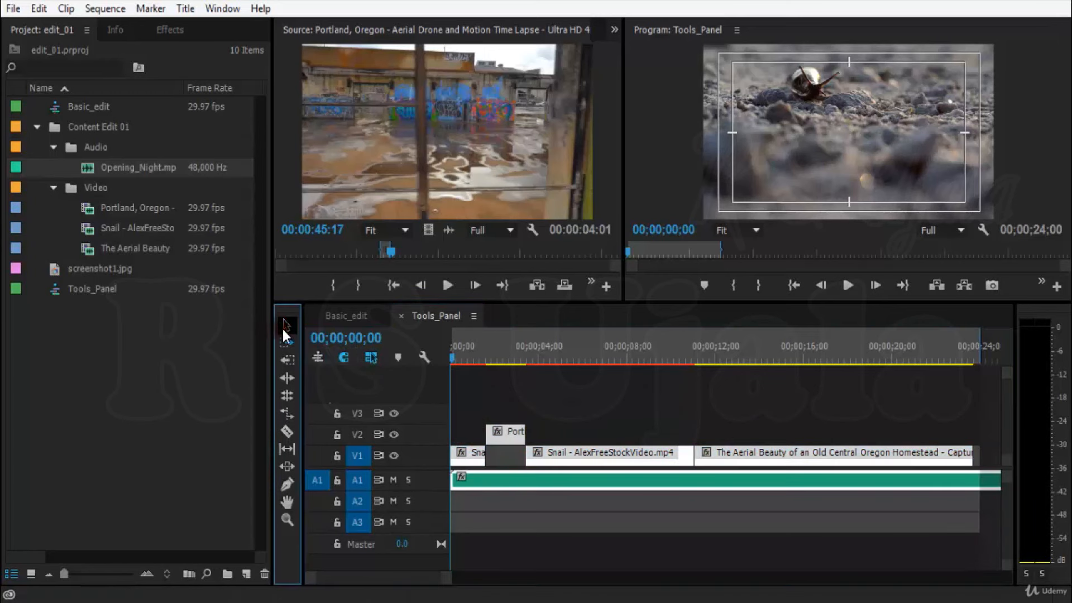
pyautogui.click(903, 384)
pyautogui.scroll(-1, 909, 396)
pyautogui.moveTo(775, 386); pyautogui.dragTo(936, 407)
pyautogui.moveTo(806, 374); pyautogui.dragTo(925, 401)
pyautogui.moveTo(818, 396); pyautogui.dragTo(906, 416)
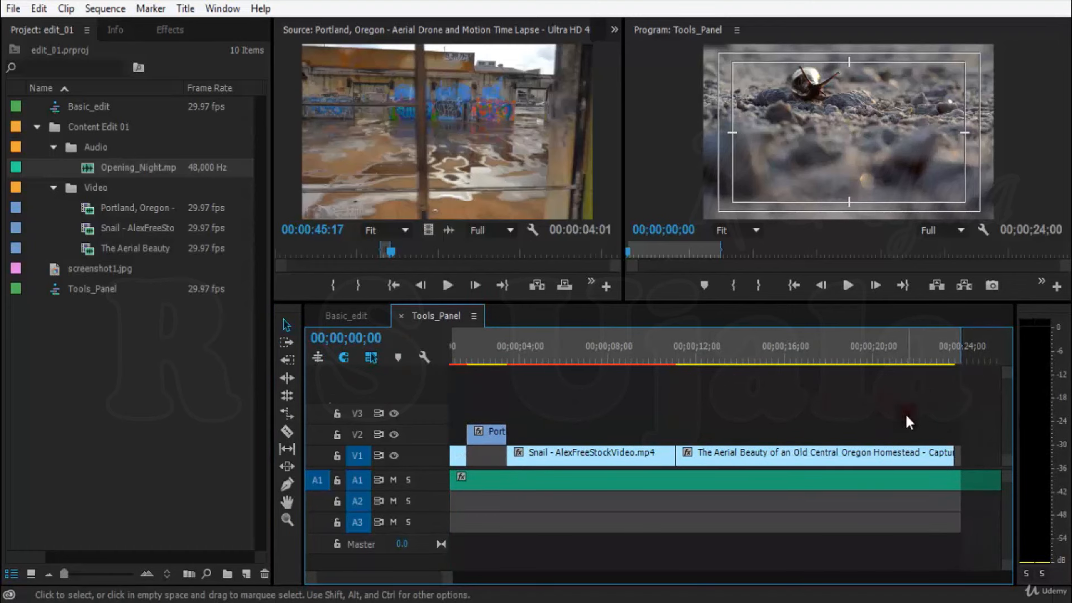
pyautogui.press('-')
pyautogui.press('-')
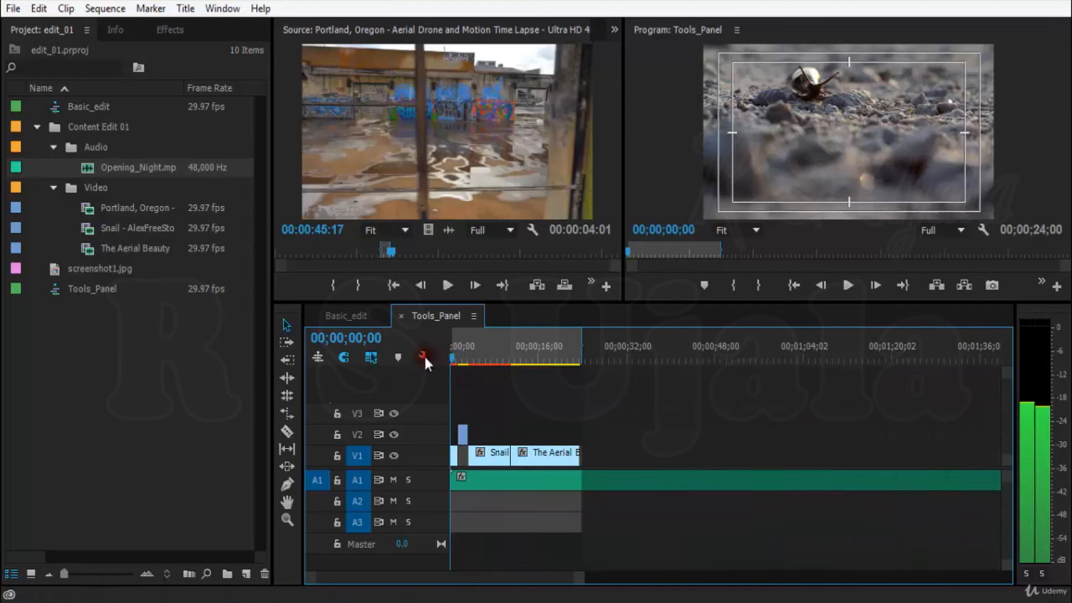
pyautogui.press('=')
pyautogui.press('=')
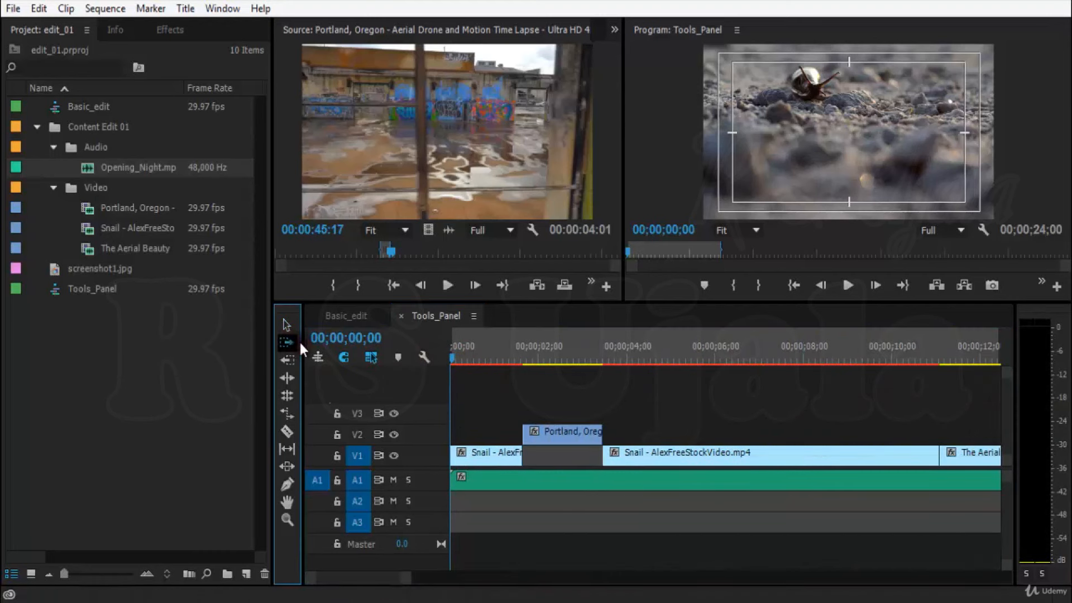
# Shift all clips and the music later in the sequence with the Track Select Forward tool, and undo the move
pyautogui.click(287, 342)
pyautogui.press('-')
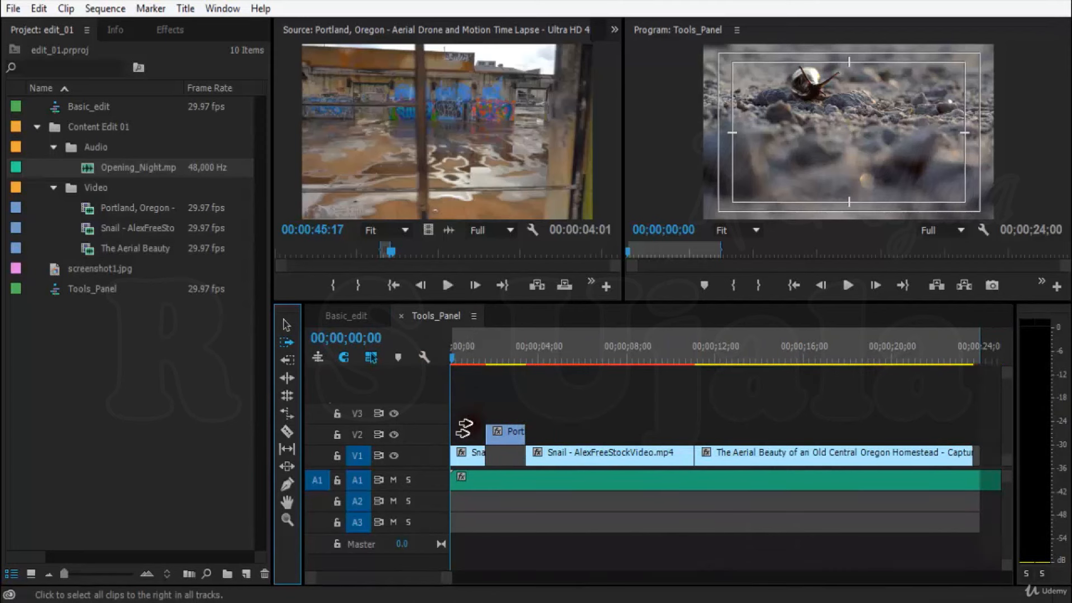
pyautogui.click(464, 429)
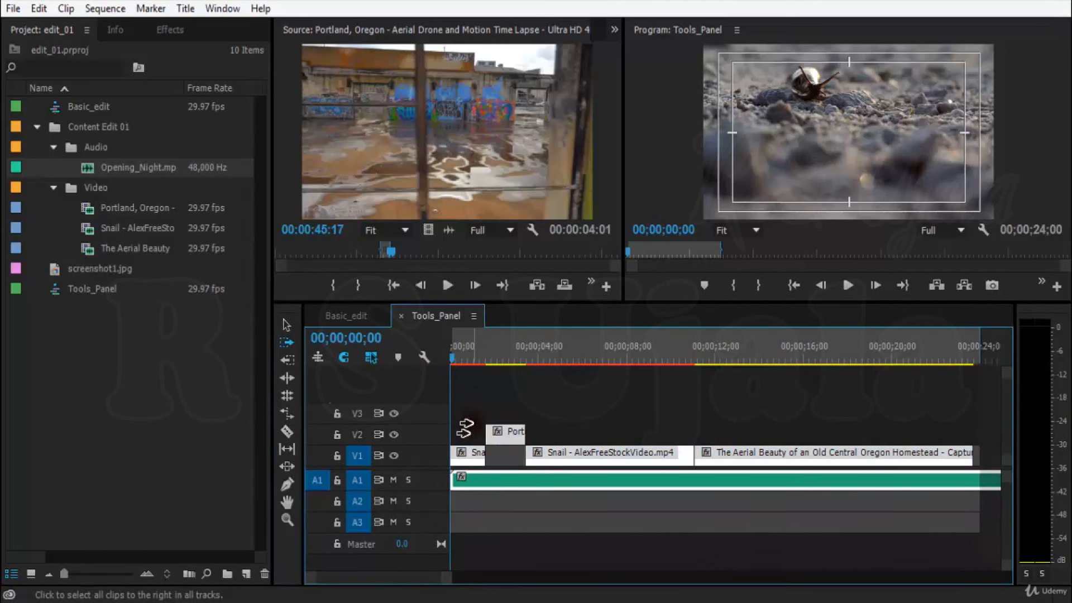
pyautogui.moveTo(466, 435); pyautogui.dragTo(650, 432)
pyautogui.hotkey('ctrl', 'z')
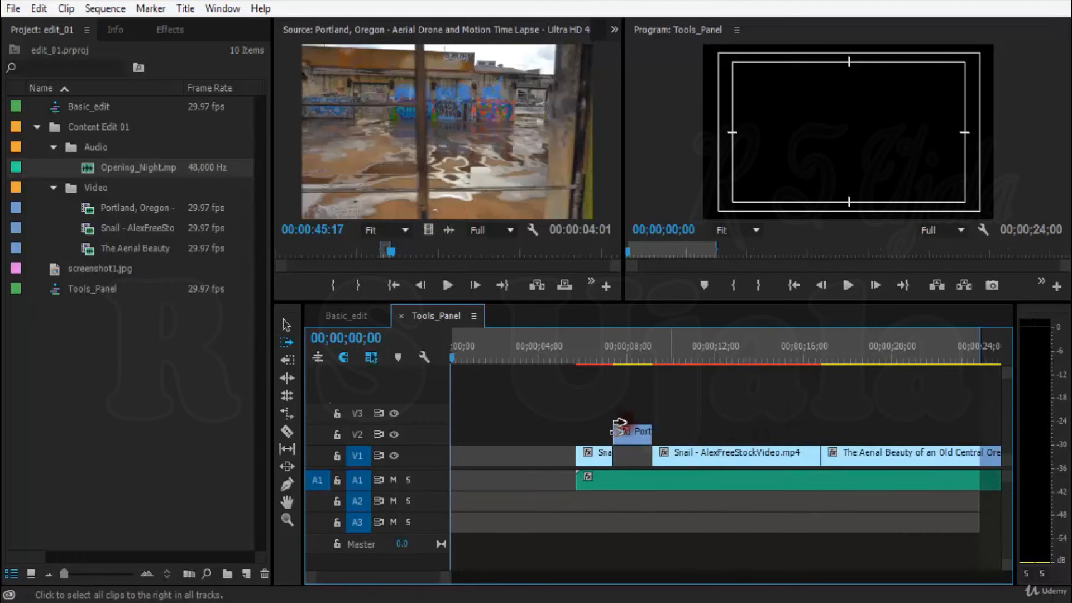
pyautogui.hotkey('ctrl', 'z')
pyautogui.click(282, 346)
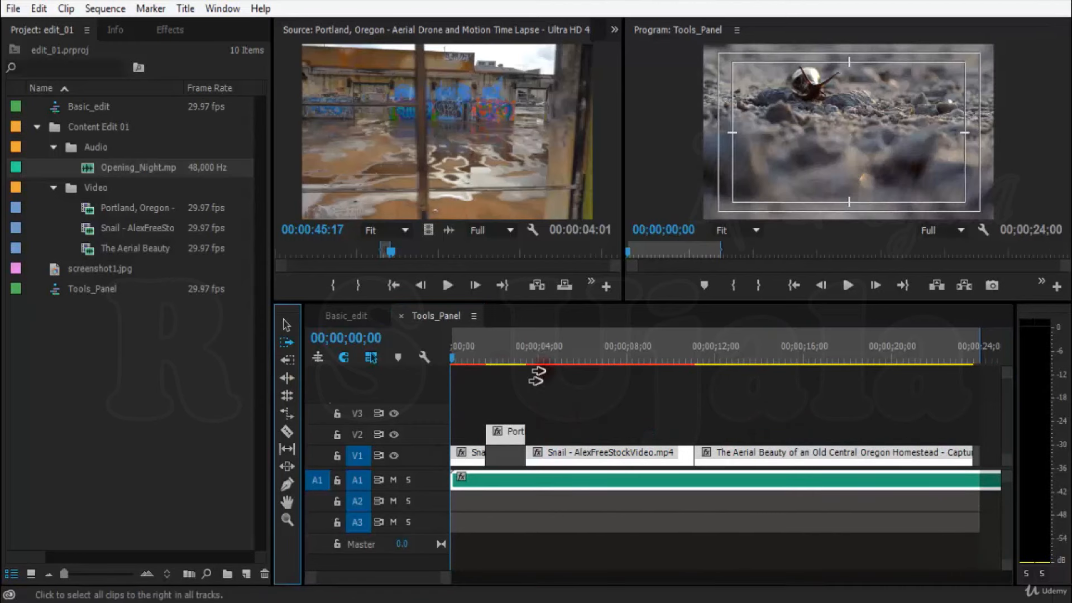
pyautogui.press('v')
pyautogui.click(710, 407)
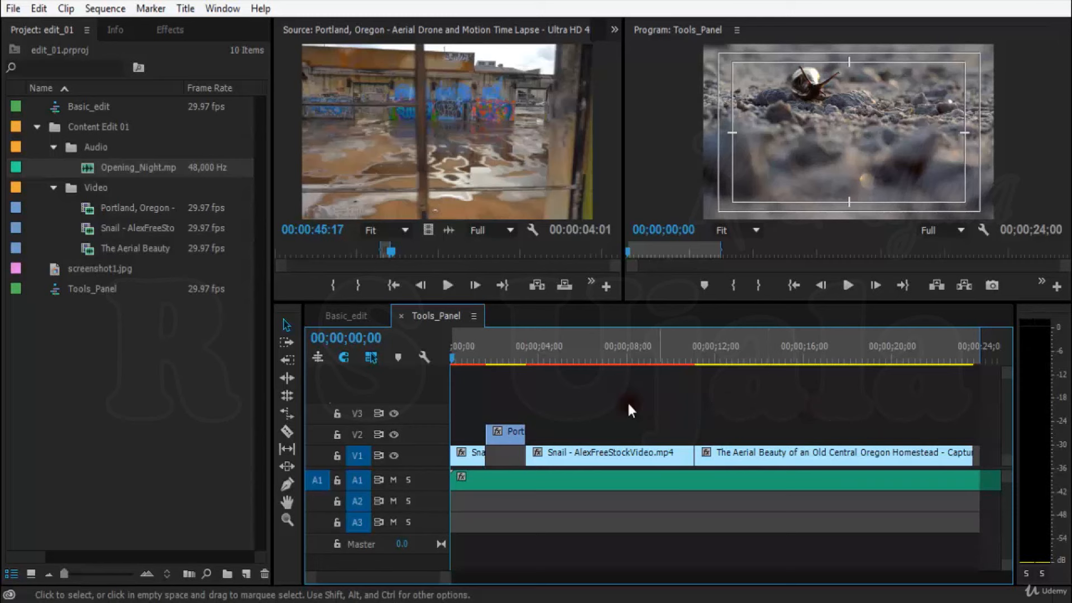
# Select the second Snail clip and everything after it with the Track Select Forward tool, and clear the selection
pyautogui.click(290, 345)
pyautogui.click(672, 428)
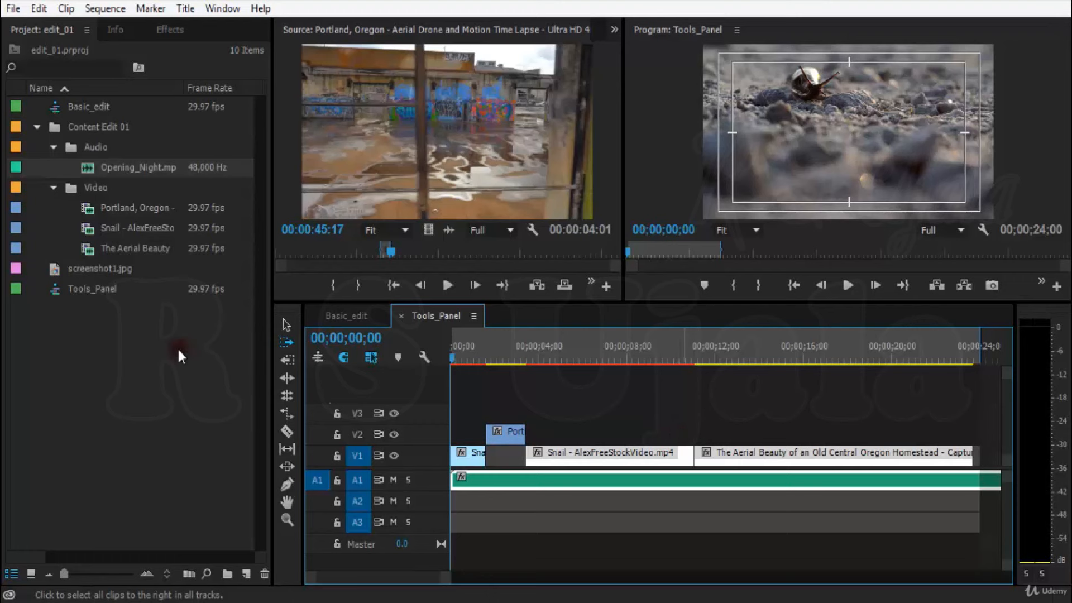
pyautogui.click(287, 325)
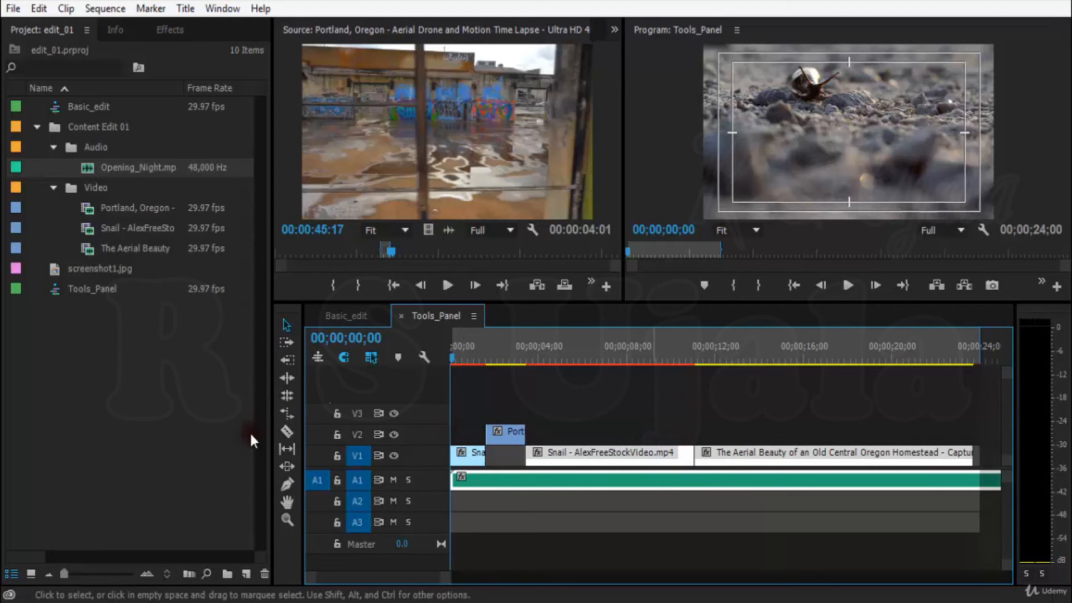
pyautogui.click(294, 341)
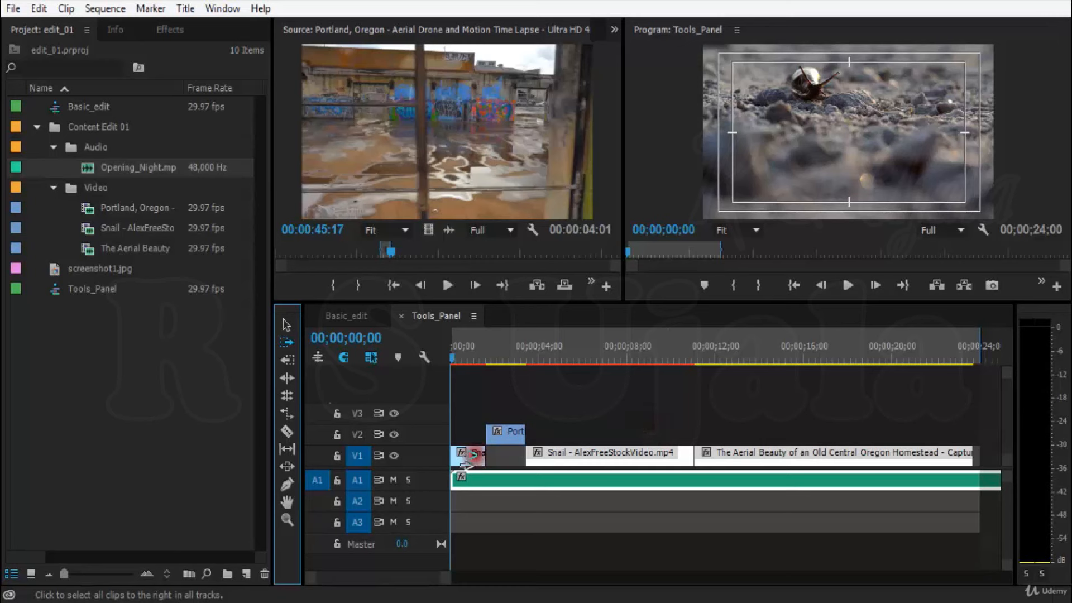
pyautogui.click(286, 325)
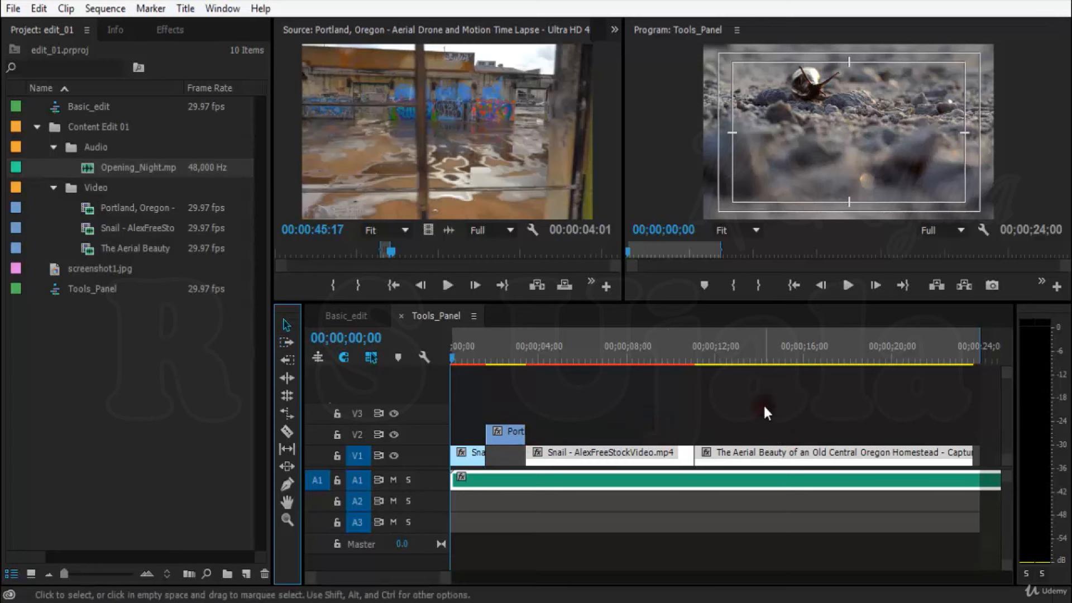
pyautogui.click(818, 426)
# Select the Aerial Beauty clip and the A1 music with the Track Select Forward tool, and clear the selection
pyautogui.click(286, 342)
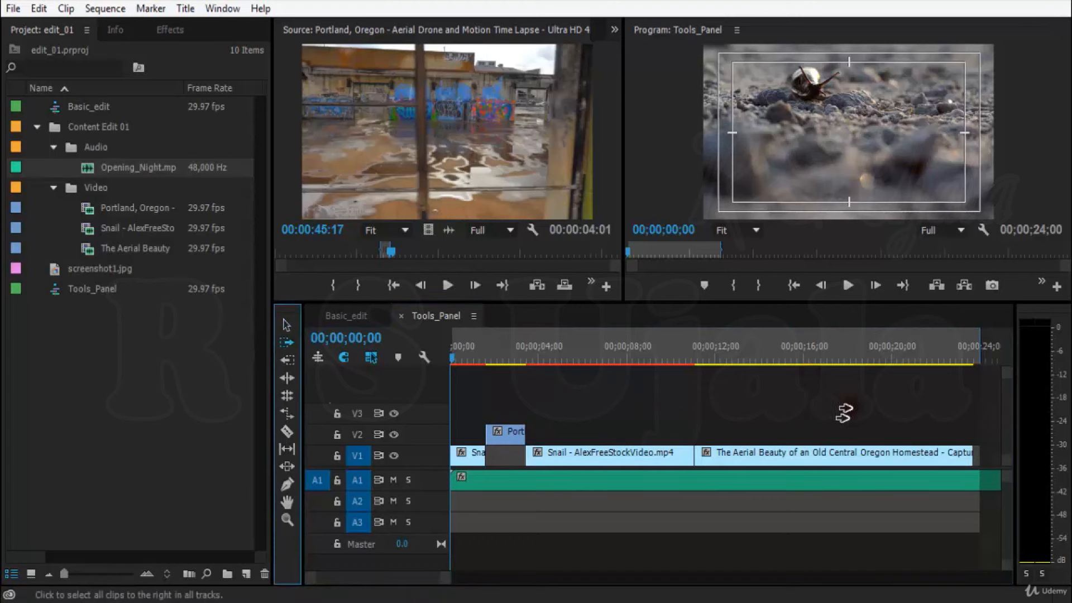
pyautogui.click(901, 416)
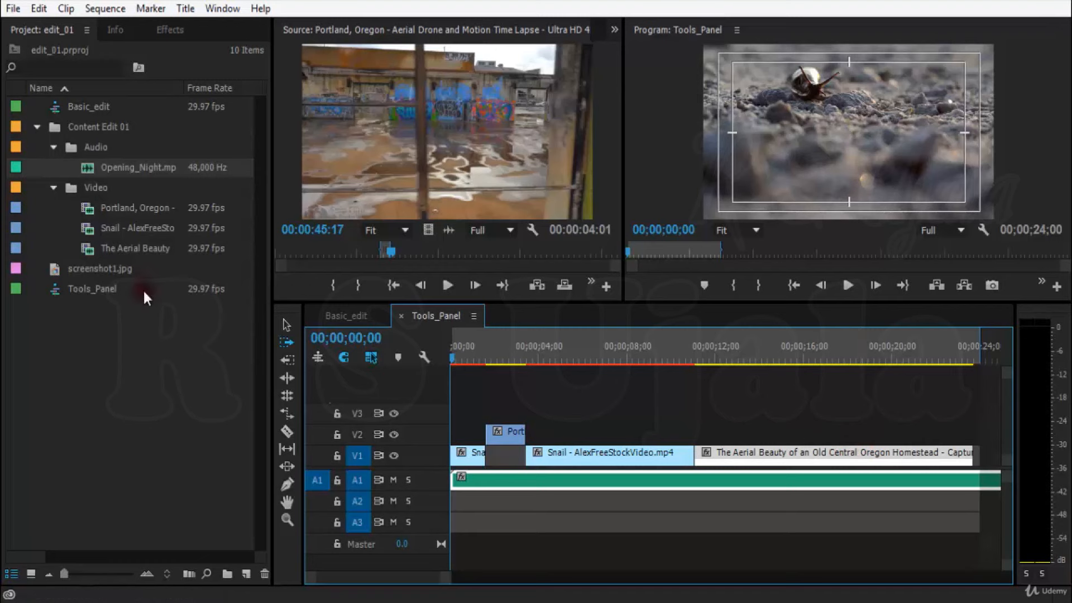
pyautogui.moveTo(770, 452)
pyautogui.mouseDown()
pyautogui.moveTo(903, 450)
pyautogui.moveTo(831, 450)
pyautogui.moveTo(913, 463)
pyautogui.moveTo(849, 454)
pyautogui.moveTo(866, 452)
pyautogui.moveTo(782, 462)
pyautogui.mouseUp()
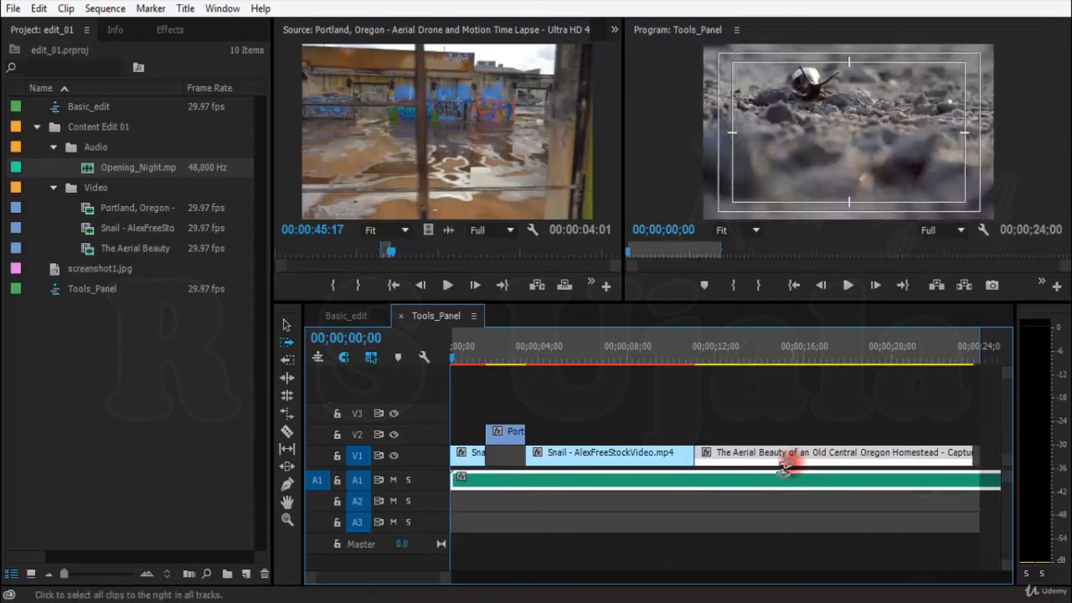
pyautogui.click(285, 327)
pyautogui.click(874, 408)
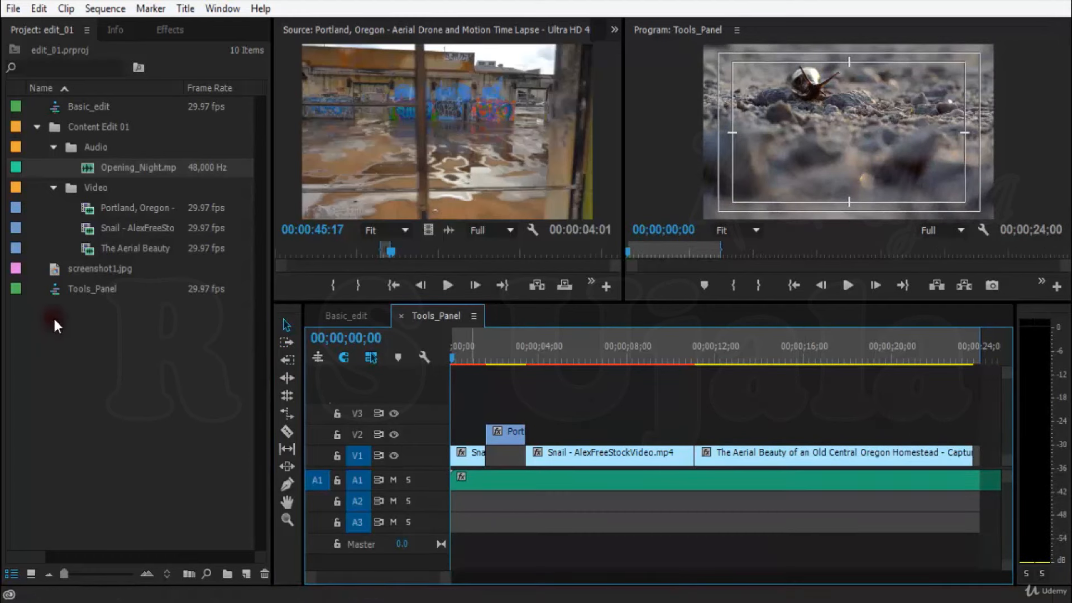
# Select all clips from the sequence end with the Track Select Backward tool, and narrow the selection to exclude the Aerial Beauty clip
pyautogui.click(287, 362)
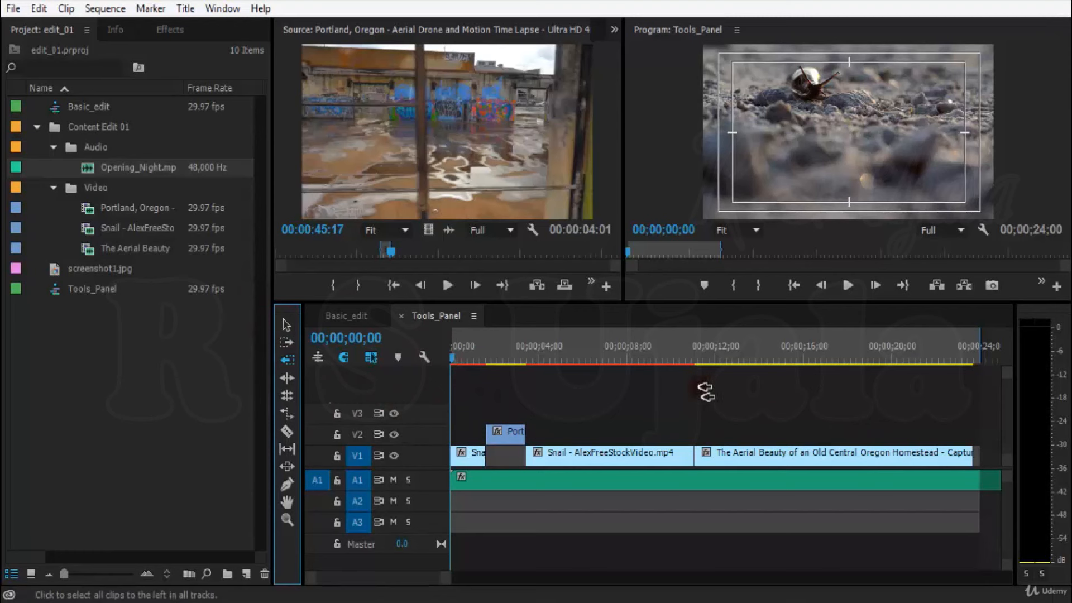
pyautogui.click(971, 422)
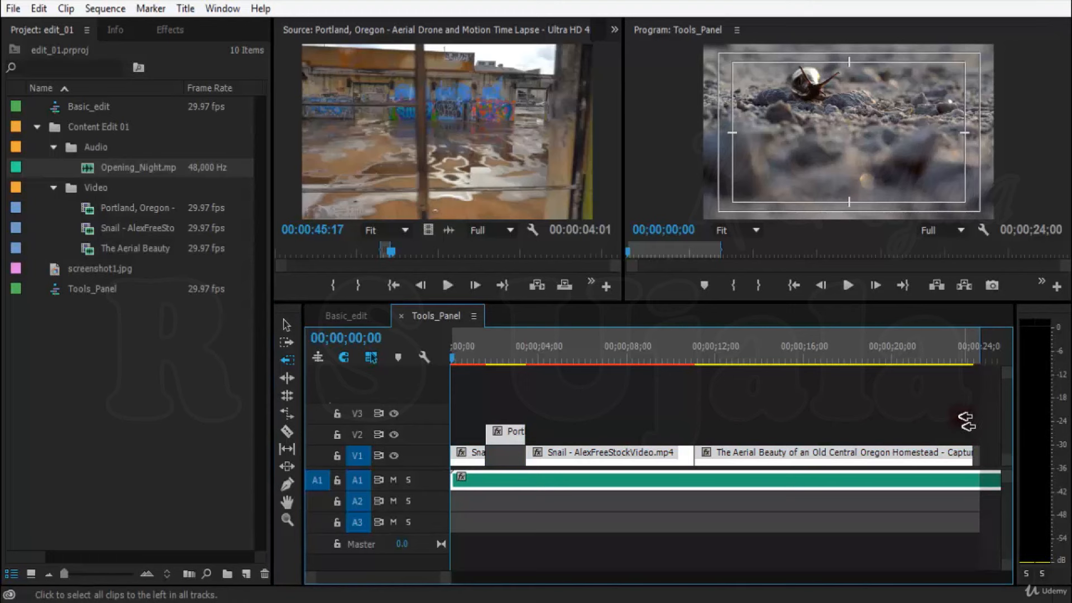
pyautogui.click(879, 455)
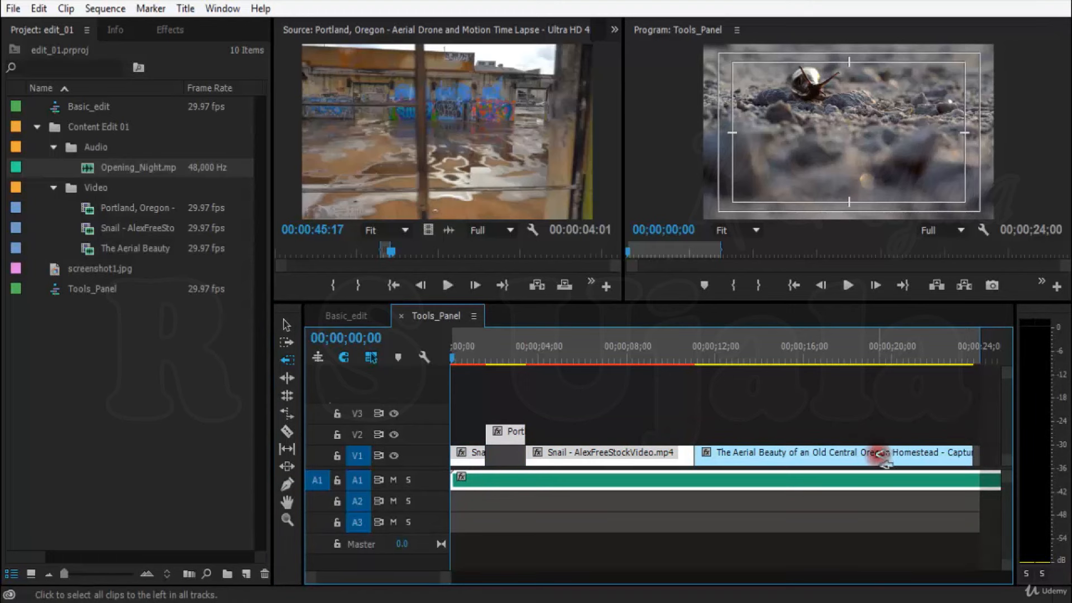
# Narrow the Track Select Backward selection to the first Snail clip and the A1 music
pyautogui.click(502, 410)
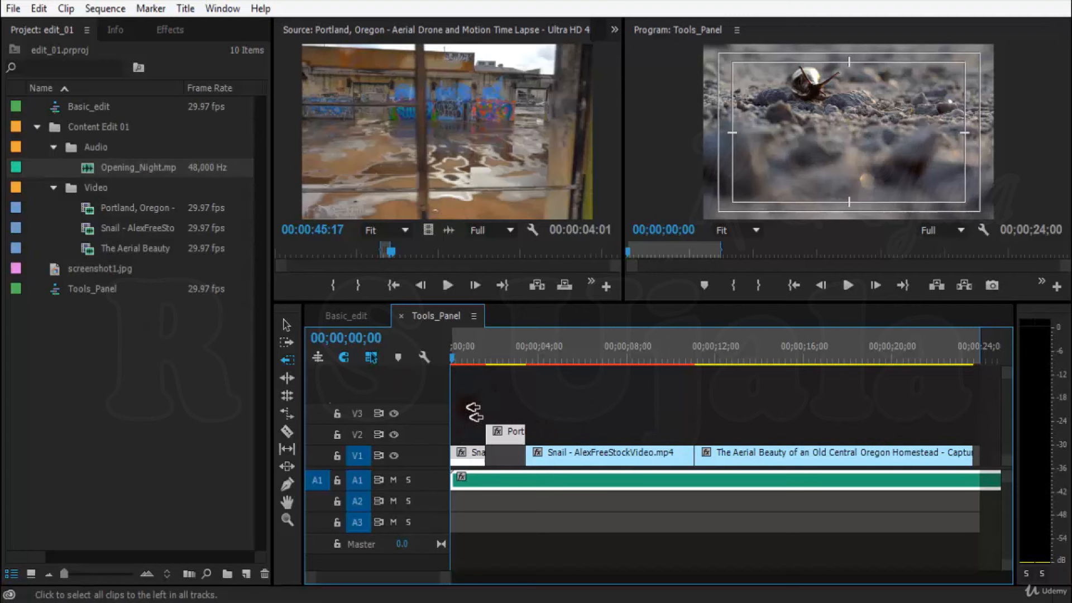
pyautogui.click(482, 431)
pyautogui.click(287, 327)
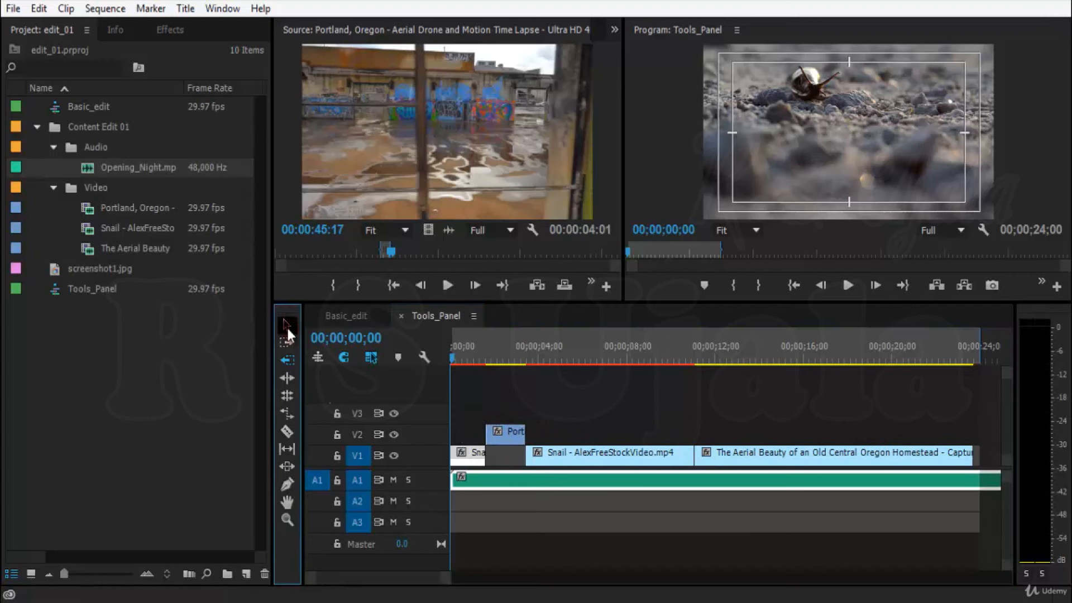
pyautogui.moveTo(491, 455); pyautogui.dragTo(470, 454)
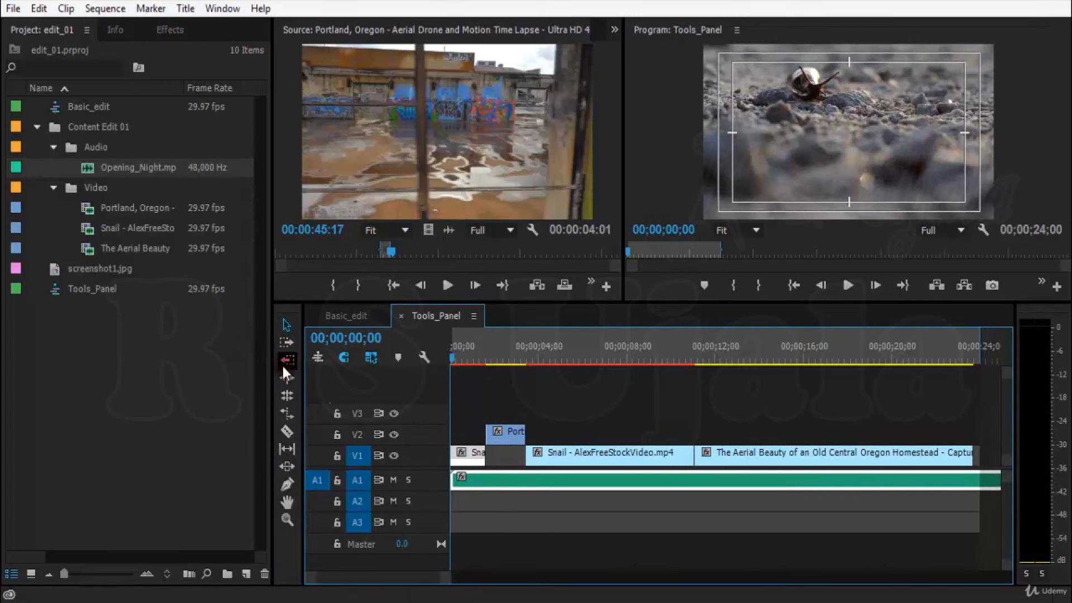
# Select all clips up to and including the second Snail clip with the Track Select Backward tool, and save the project
pyautogui.click(284, 361)
pyautogui.click(647, 453)
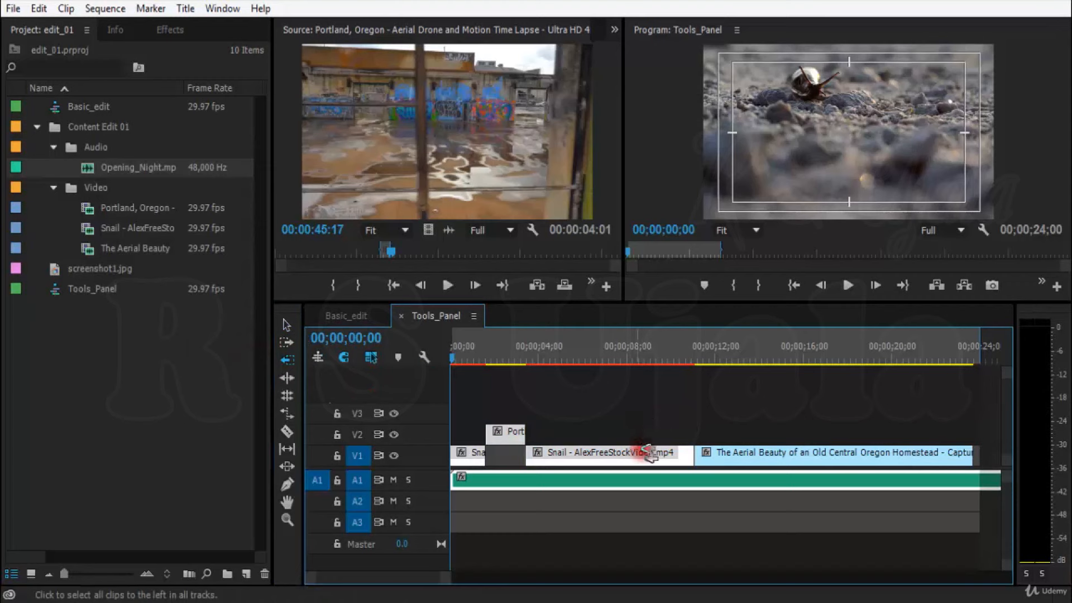
pyautogui.press('v')
pyautogui.moveTo(650, 461)
pyautogui.mouseDown()
pyautogui.moveTo(654, 420)
pyautogui.moveTo(652, 454)
pyautogui.mouseUp()
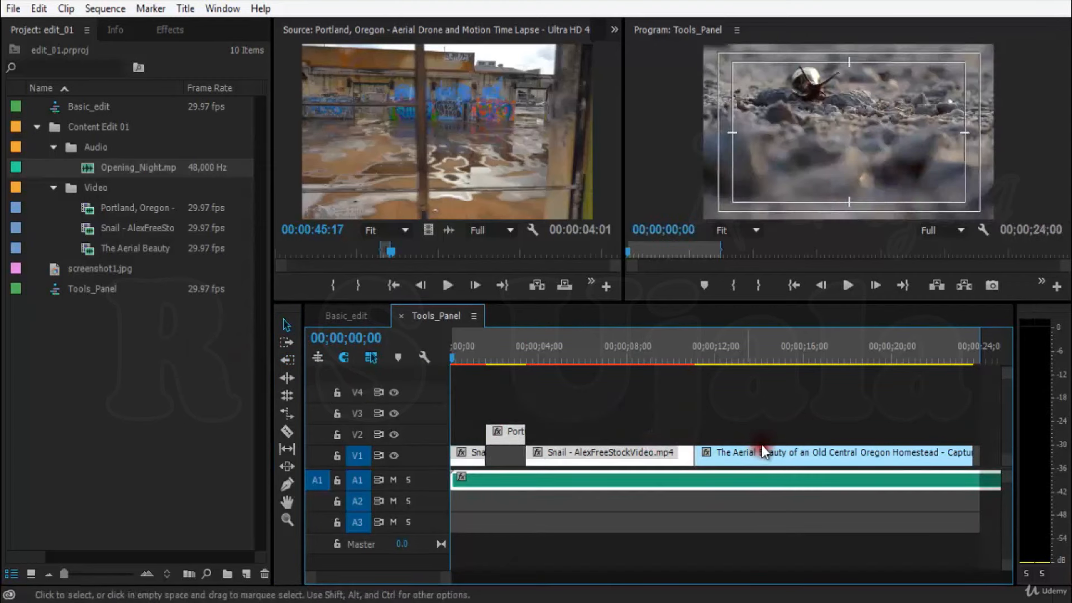
pyautogui.click(286, 326)
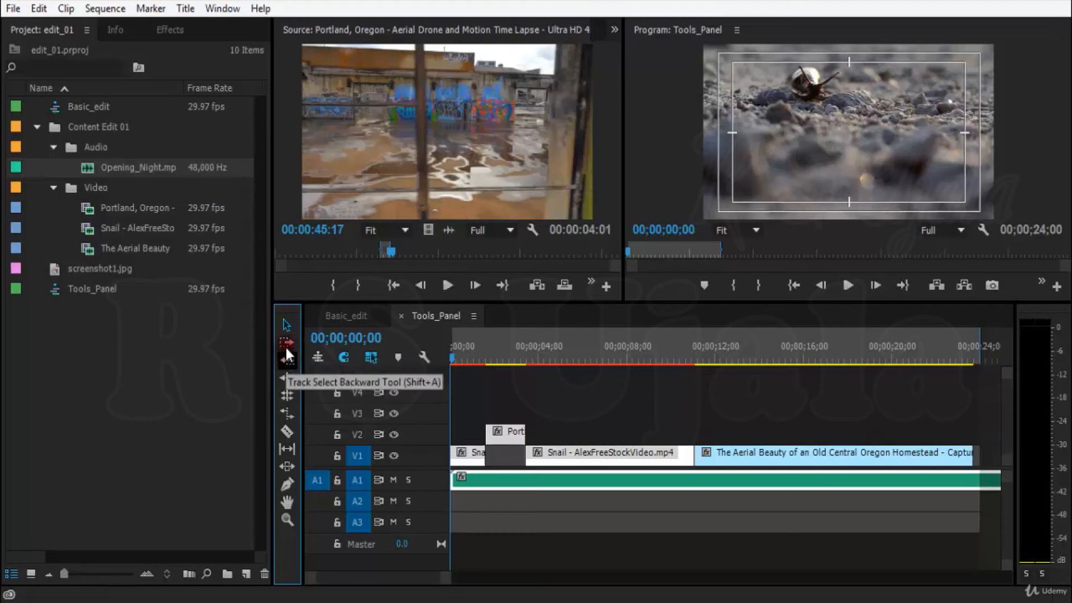
pyautogui.click(290, 359)
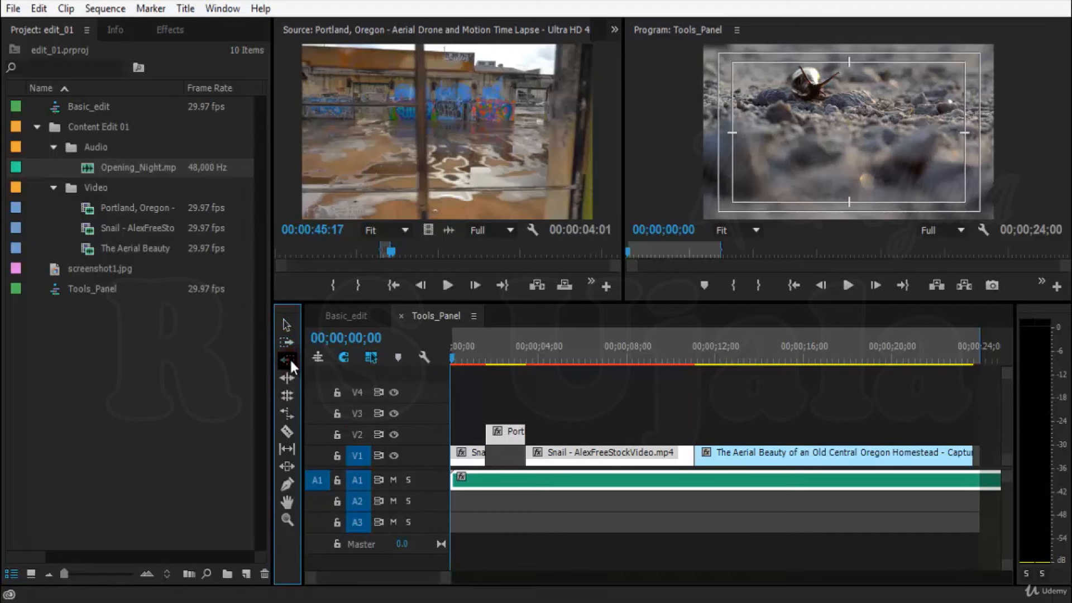
pyautogui.hotkey('ctrl', 's')
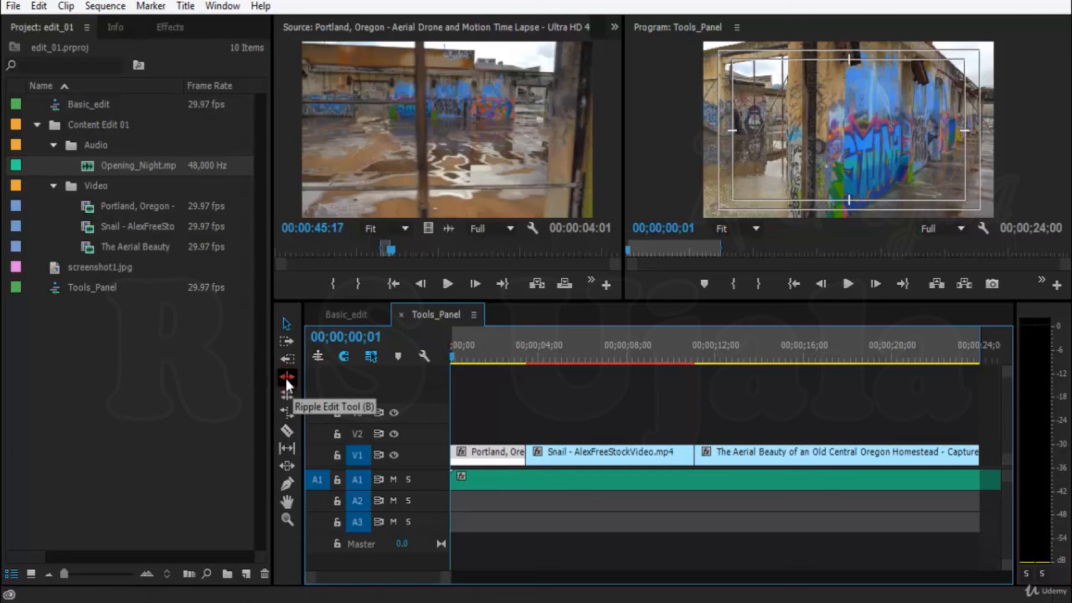
# Shorten the end of the Portland clip by about half a second with the Ripple Edit tool
pyautogui.click(286, 377)
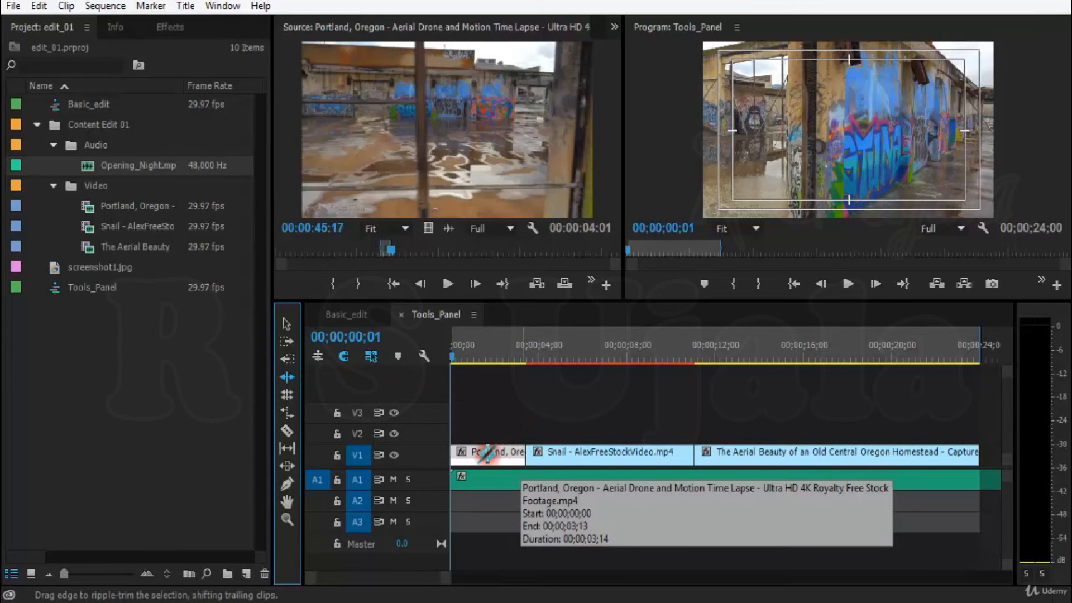
pyautogui.click(521, 449)
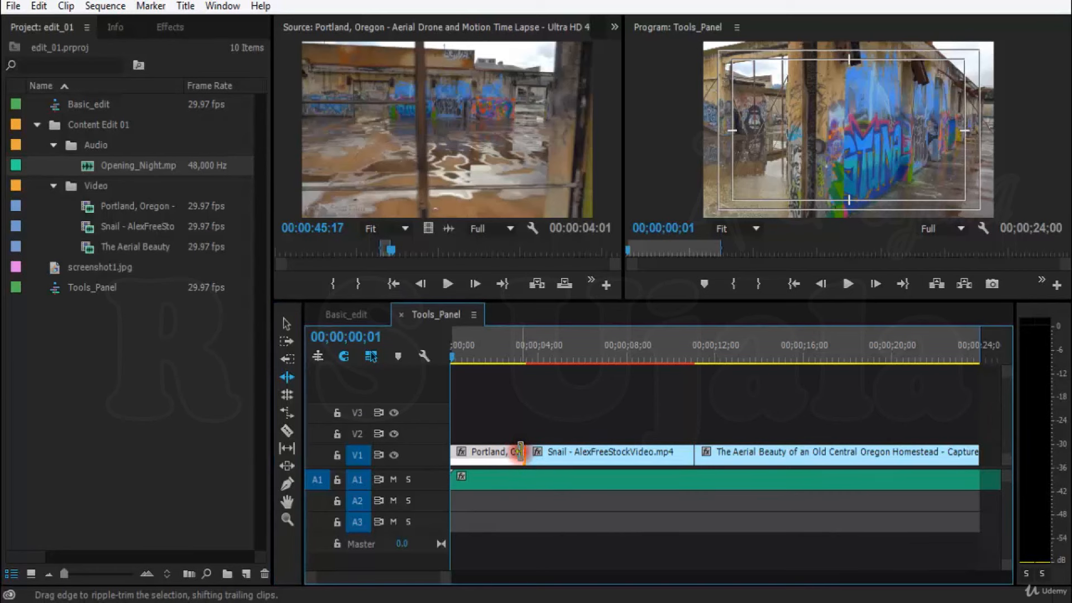
pyautogui.moveTo(521, 451); pyautogui.dragTo(561, 456)
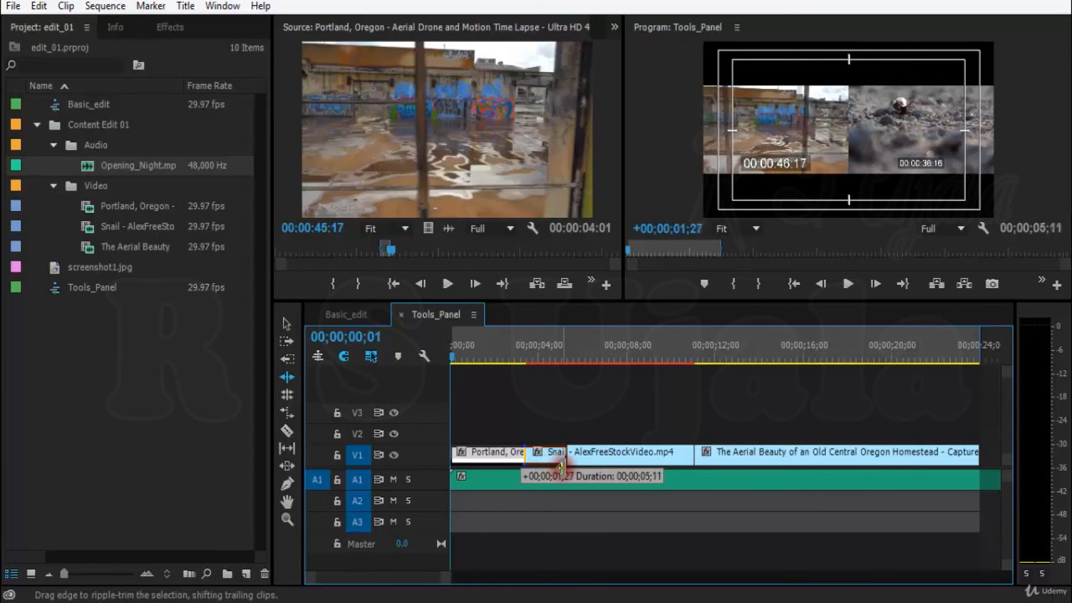
pyautogui.moveTo(548, 464); pyautogui.dragTo(502, 467)
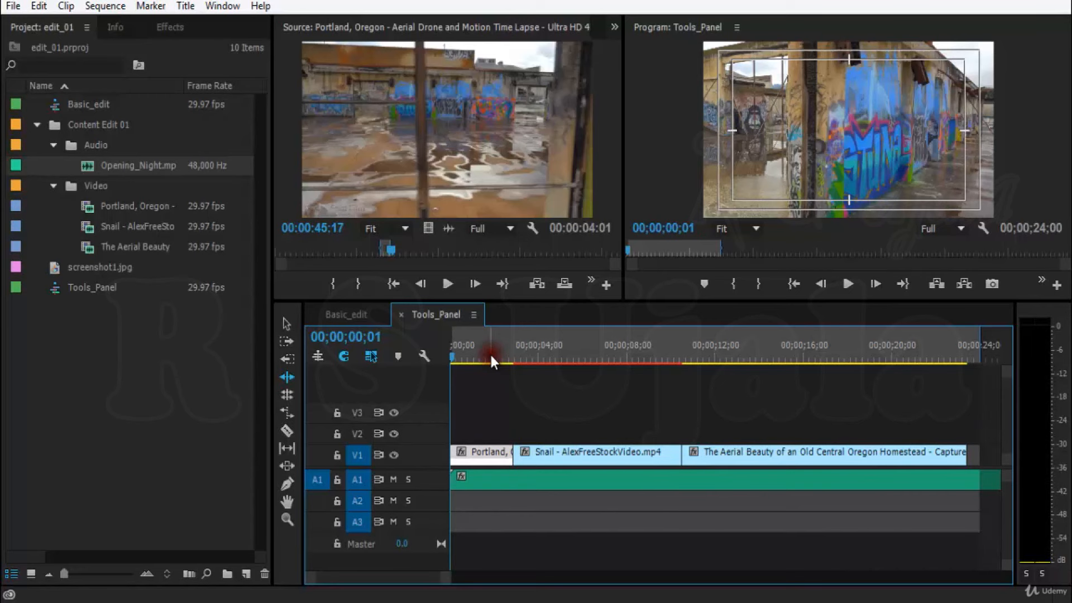
# Move the playhead to the end of the Aerial Beauty clip at 00;00;23;13
pyautogui.click(959, 349)
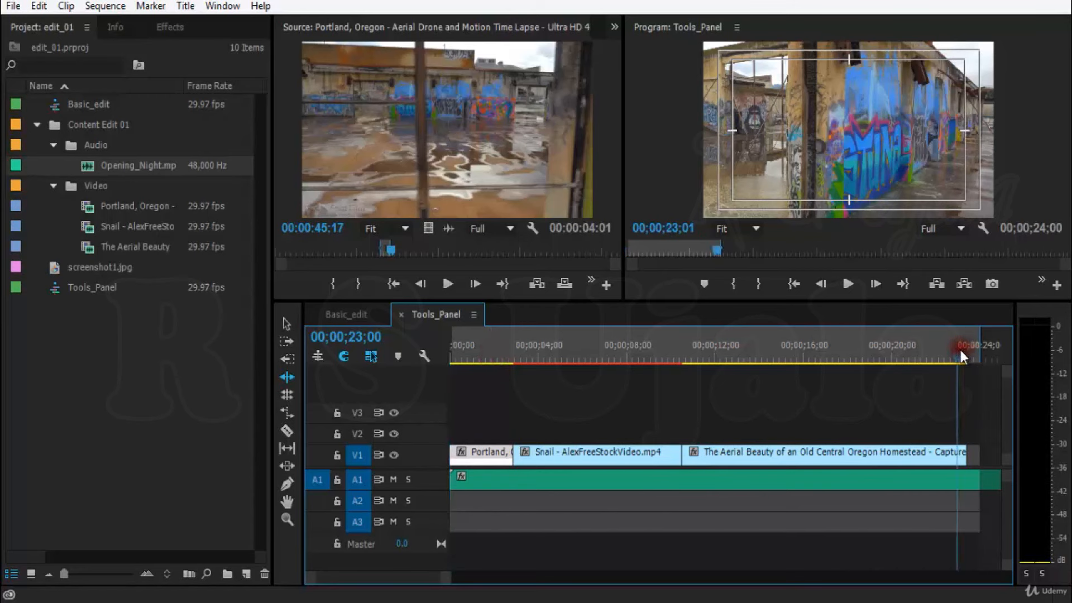
pyautogui.press('=')
pyautogui.press('=')
pyautogui.press('=')
pyautogui.click(846, 352)
pyautogui.moveTo(846, 352); pyautogui.dragTo(801, 374)
pyautogui.press('-')
pyautogui.press('-')
pyautogui.press('-')
pyautogui.press('-')
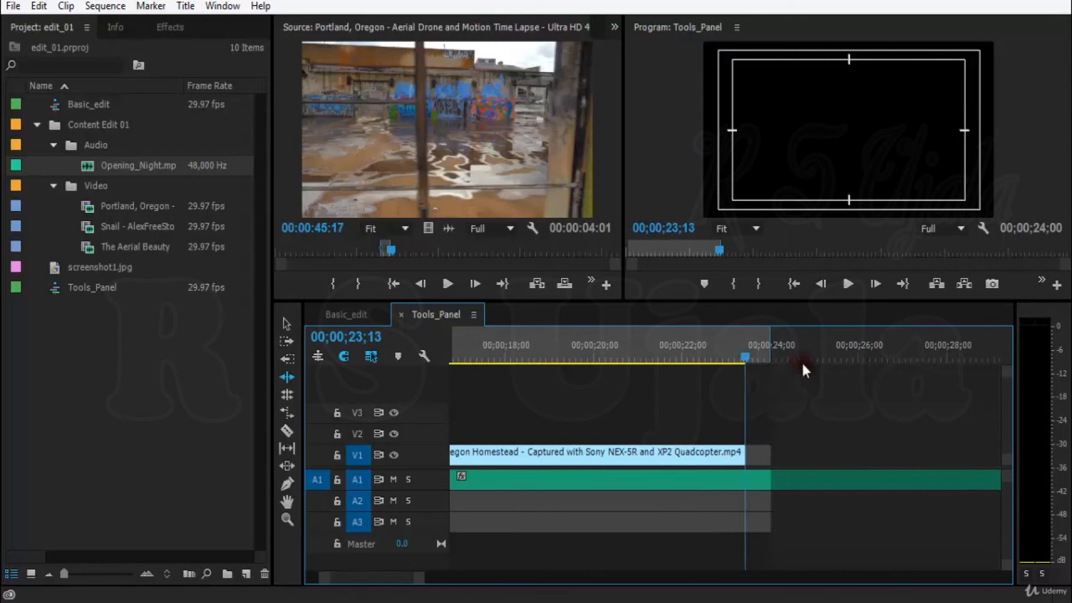
# Return the playhead to the sequence start and extend the Portland clip's end by about 2.4 seconds with the Ripple Edit tool
pyautogui.click(696, 354)
pyautogui.moveTo(677, 357); pyautogui.dragTo(390, 374)
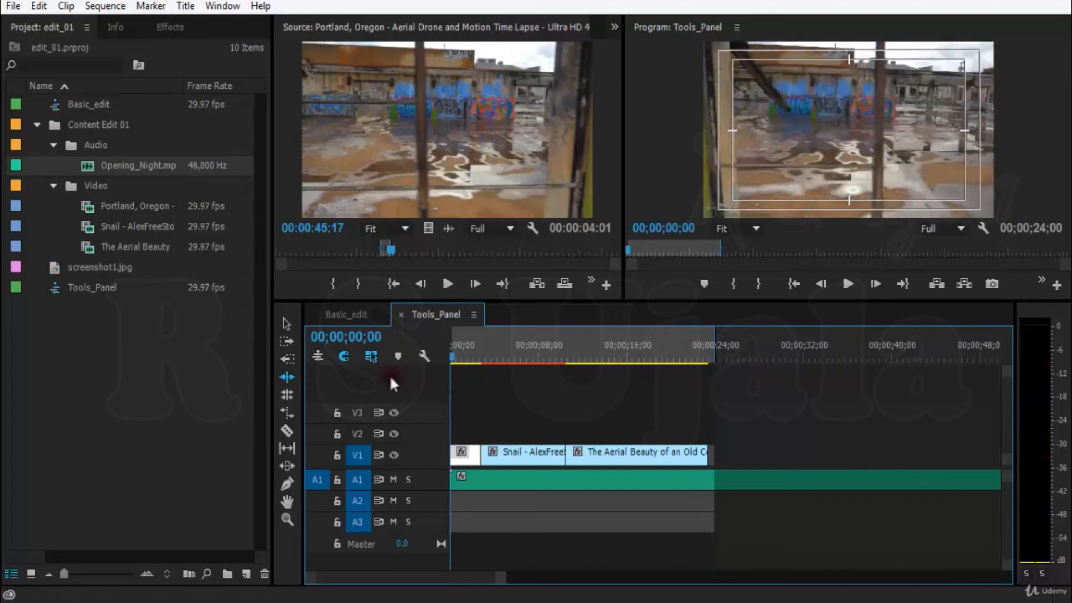
pyautogui.press('=')
pyautogui.press('=')
pyautogui.press('-')
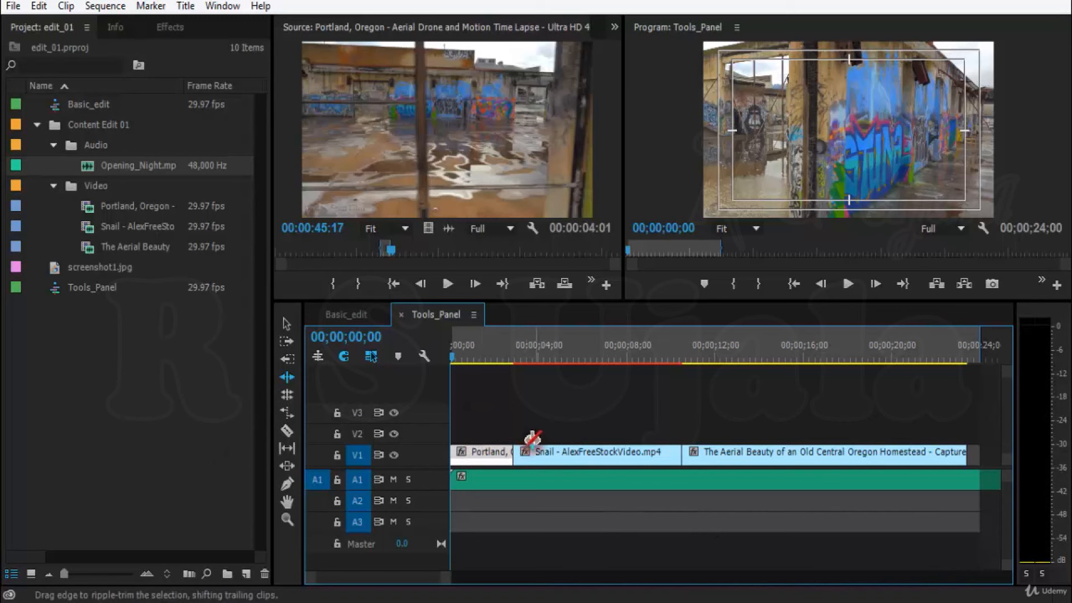
pyautogui.moveTo(511, 454); pyautogui.dragTo(560, 459)
pyautogui.press('-')
pyautogui.press('=')
pyautogui.press('-')
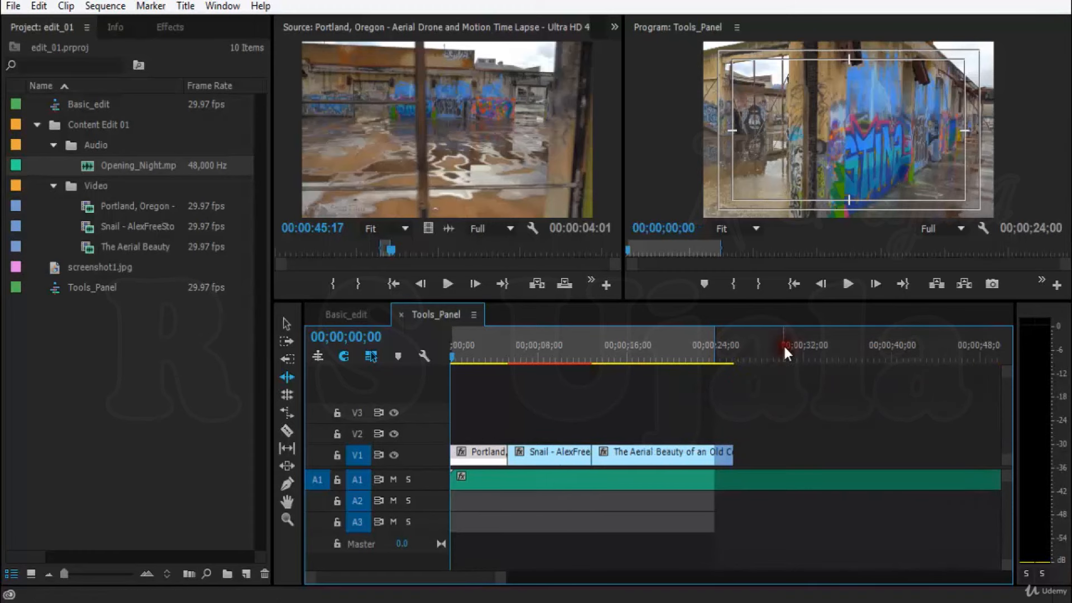
# Move the playhead to the end of the Aerial Beauty clip at 00;00;25;24
pyautogui.click(720, 354)
pyautogui.press('=')
pyautogui.press('=')
pyautogui.press('=')
pyautogui.press('=')
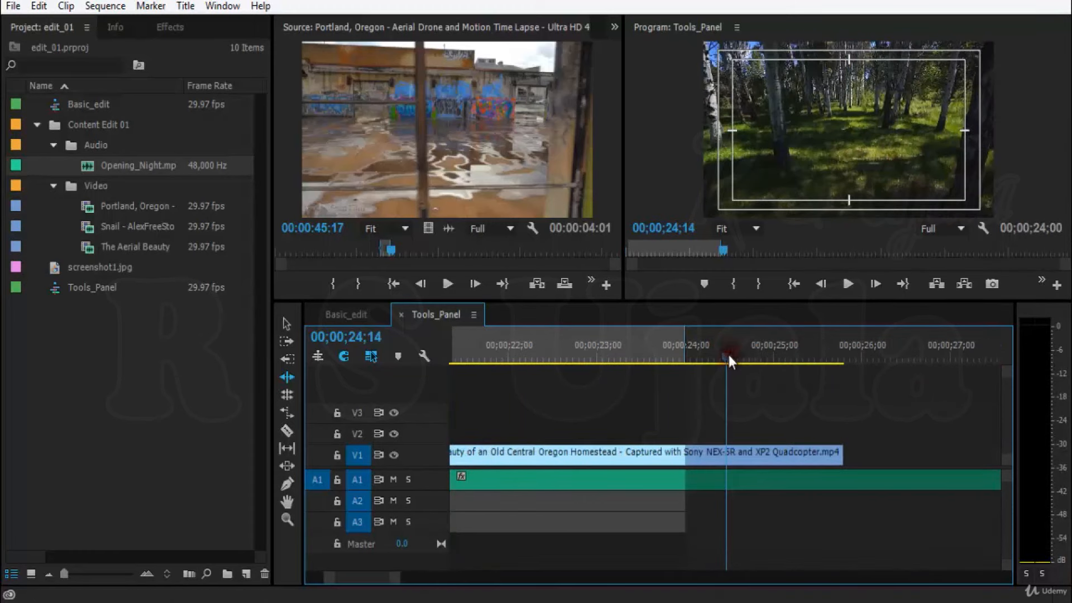
pyautogui.moveTo(728, 357); pyautogui.dragTo(963, 364)
pyautogui.press('-')
pyautogui.press('-')
pyautogui.press('-')
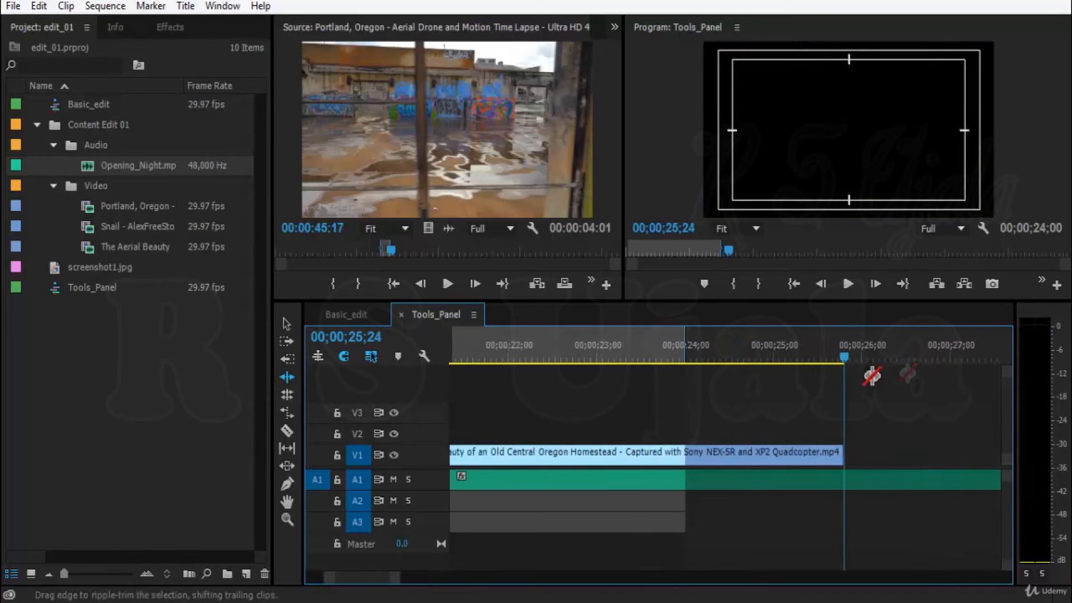
pyautogui.press('-')
pyautogui.press('-')
# Play the sequence from its start until just past the cut from Portland to Snail
pyautogui.moveTo(492, 352); pyautogui.dragTo(430, 358)
pyautogui.press('=')
pyautogui.press('=')
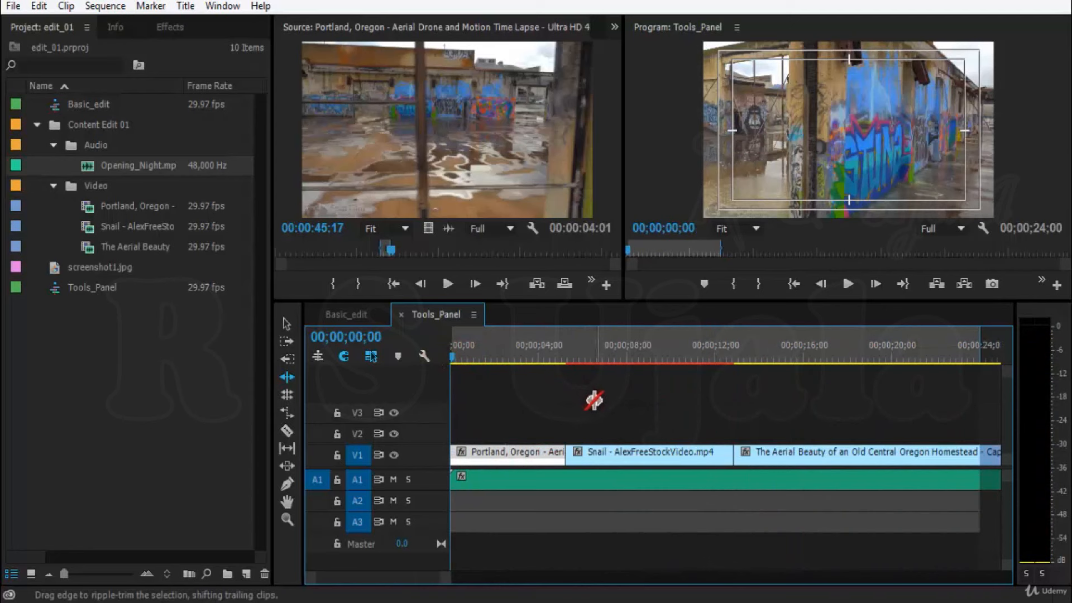
pyautogui.press('space')
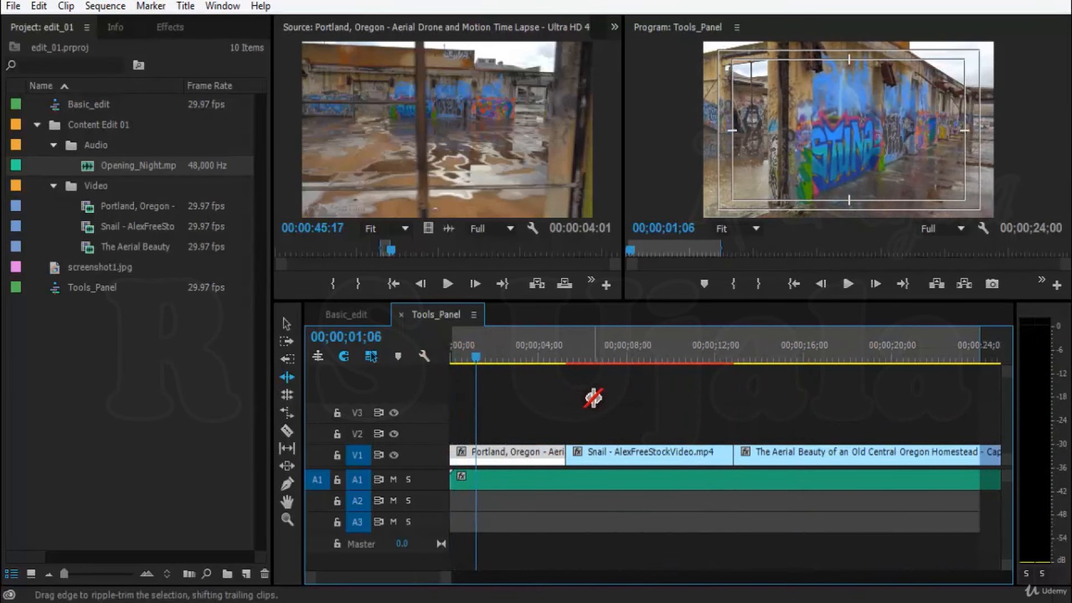
pyautogui.press('-')
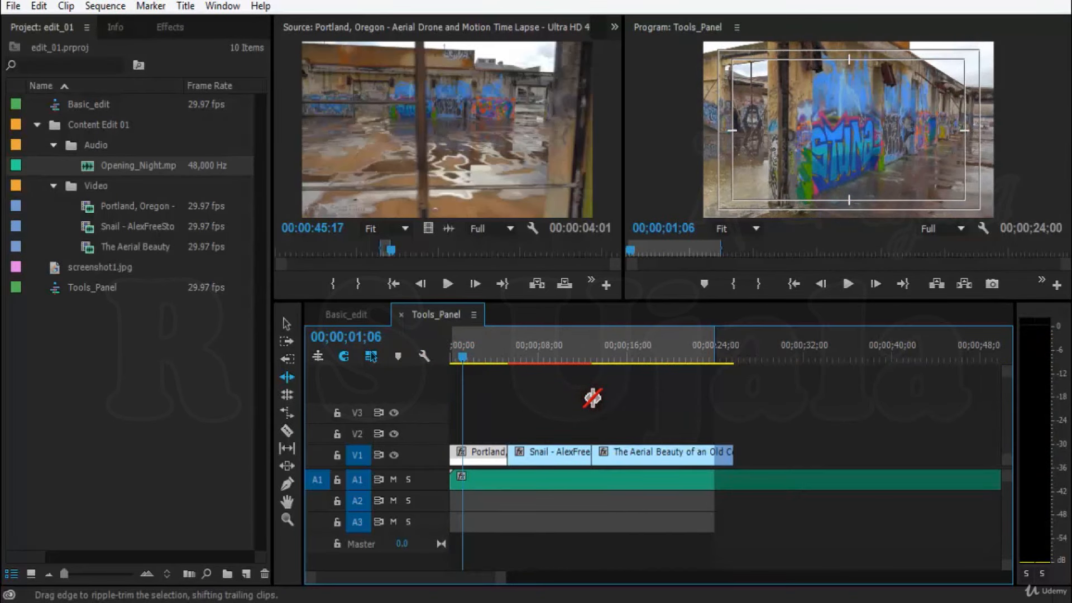
pyautogui.press('space')
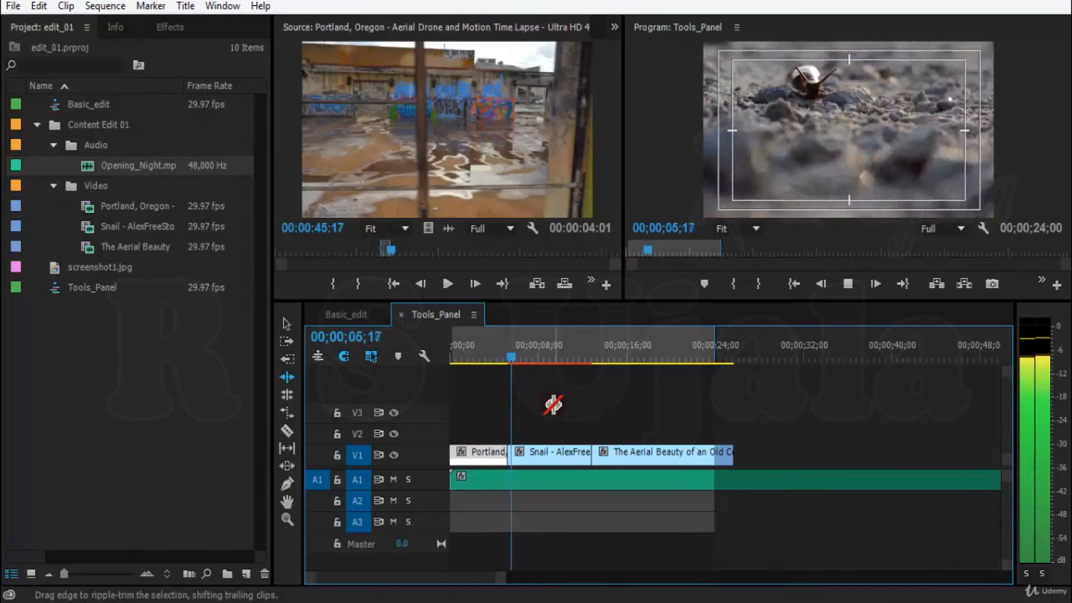
pyautogui.press('space')
# Inspect the last part of the Aerial Beauty clip with the playhead at 00;00;25;01
pyautogui.press('=')
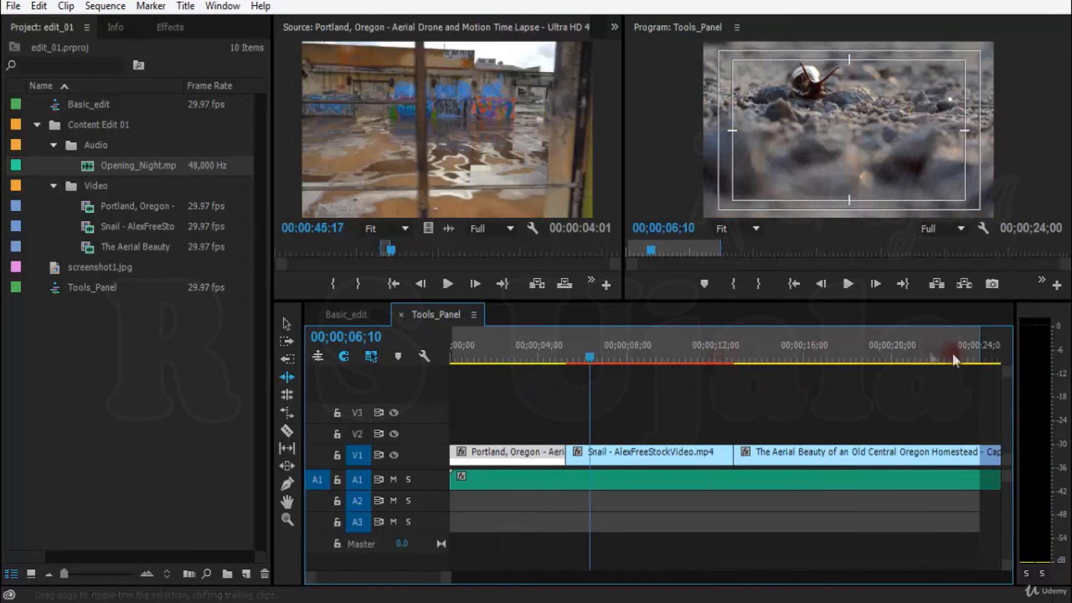
pyautogui.press('-')
pyautogui.click(727, 351)
pyautogui.press('=')
pyautogui.press('=')
pyautogui.press('=')
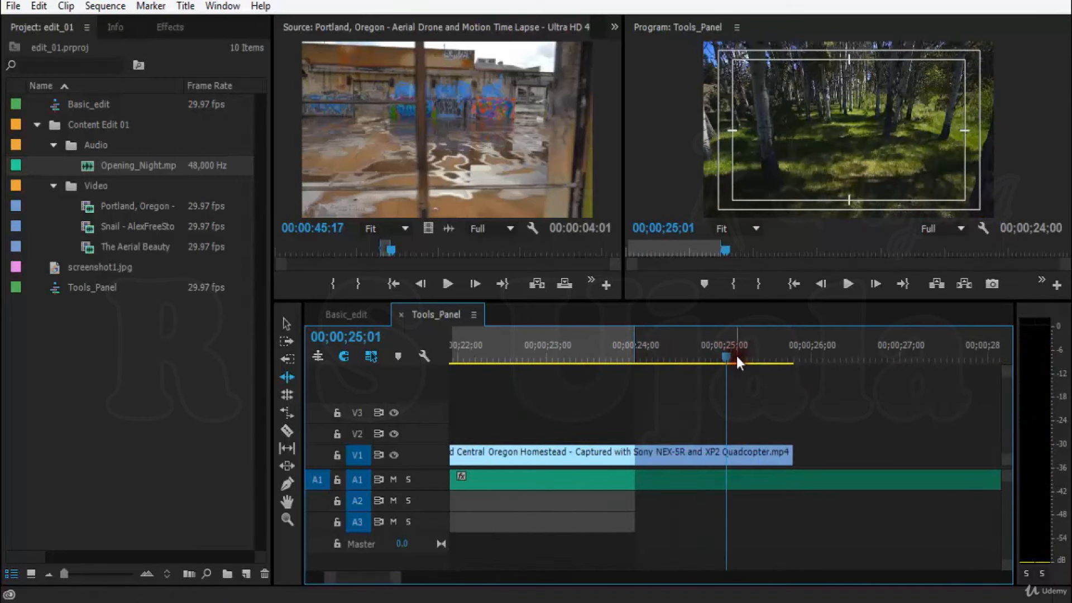
pyautogui.press('-')
pyautogui.press('-')
pyautogui.press('-')
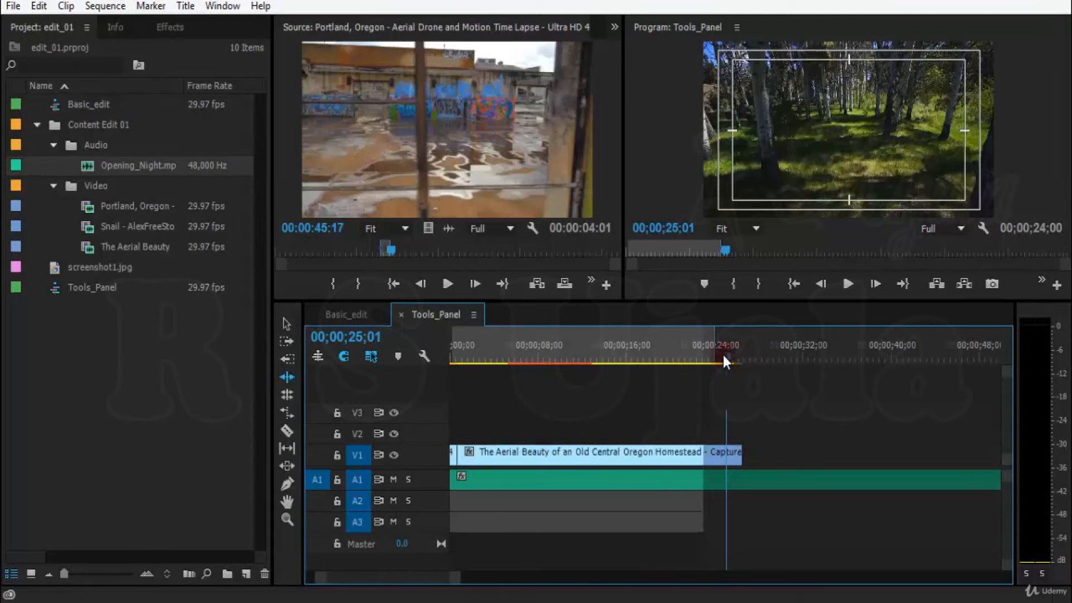
pyautogui.press('-')
pyautogui.press('-')
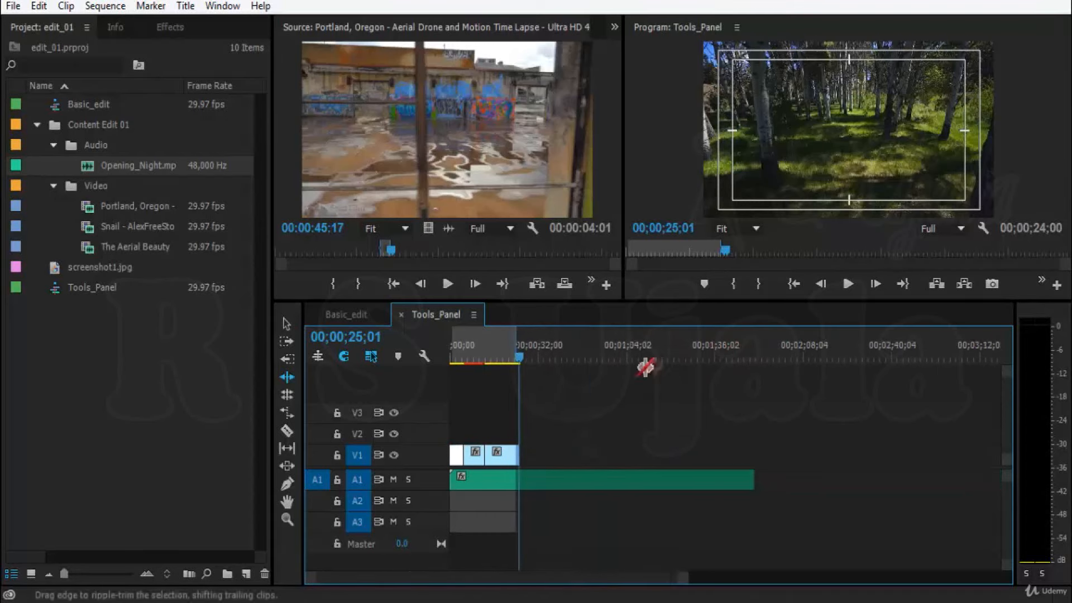
# Shorten the end of the Snail clip by about 4 seconds with the Ripple Edit tool
pyautogui.click(479, 362)
pyautogui.press('=')
pyautogui.press('=')
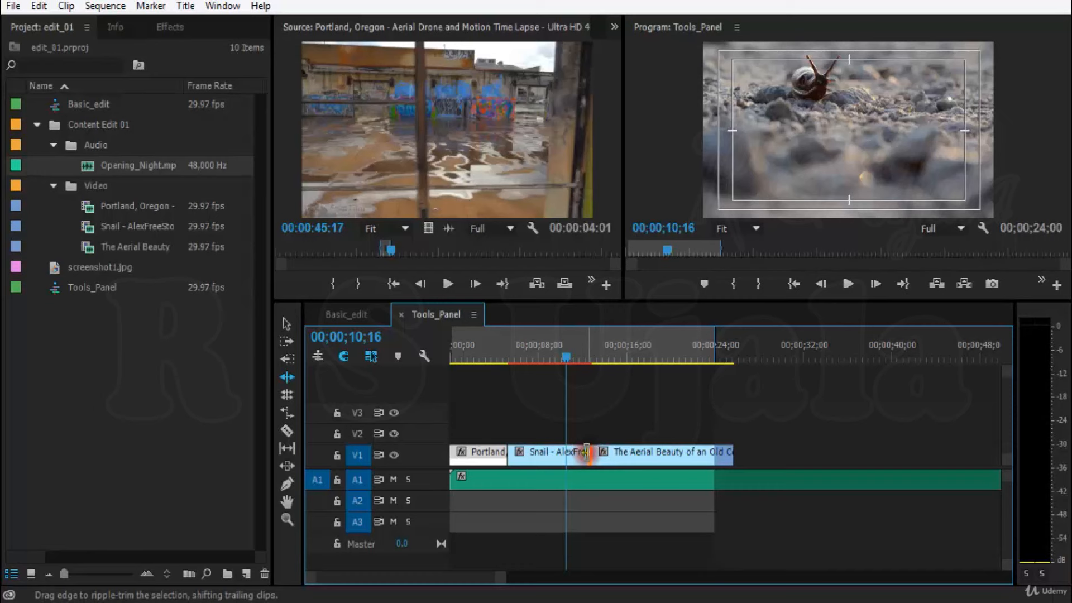
pyautogui.moveTo(584, 452); pyautogui.dragTo(549, 453)
# Play the sequence from 00;00;04;12 through the Snail clip into the Aerial Beauty clip
pyautogui.click(498, 358)
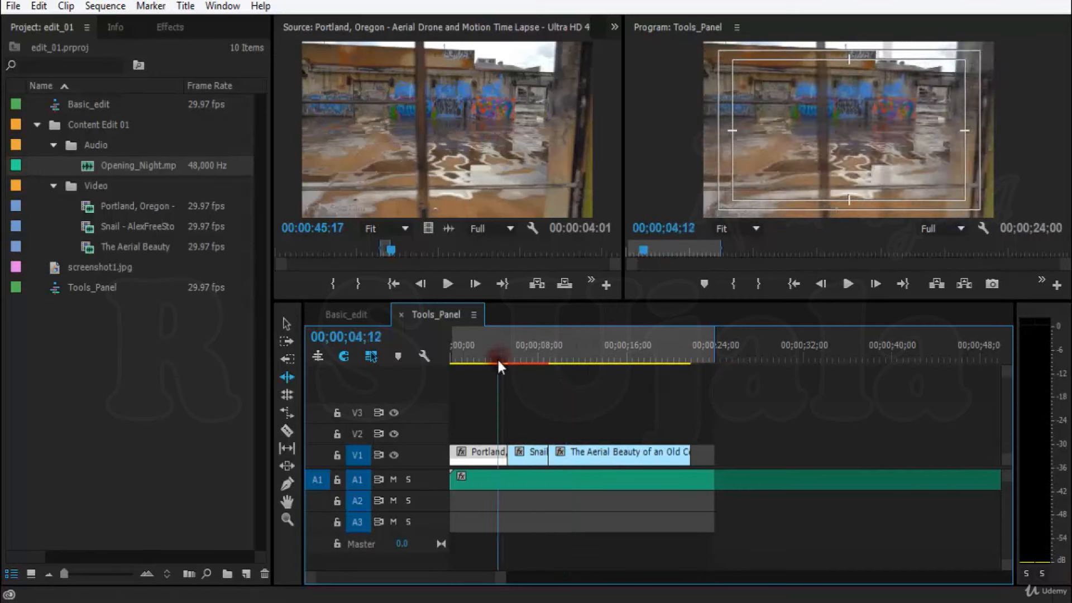
pyautogui.press('space')
pyautogui.press('space')
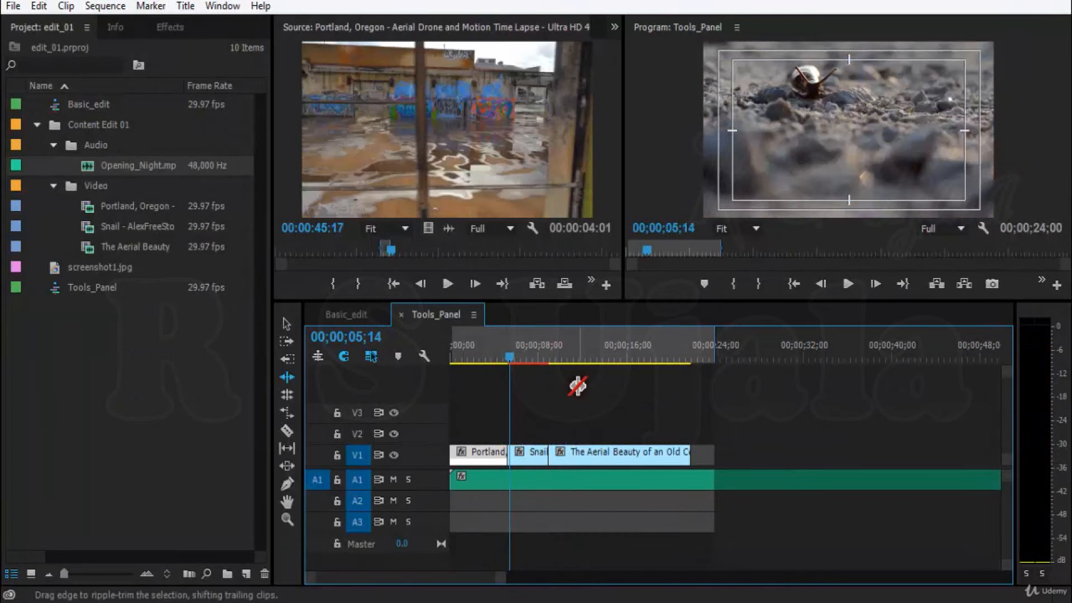
pyautogui.press('space')
pyautogui.press('space')
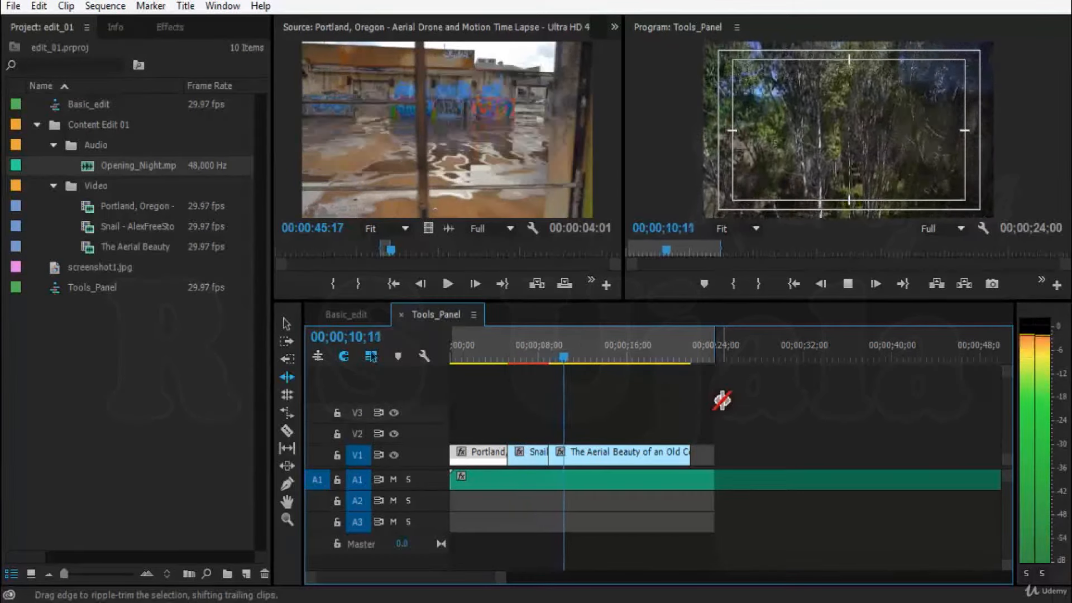
pyautogui.press('space')
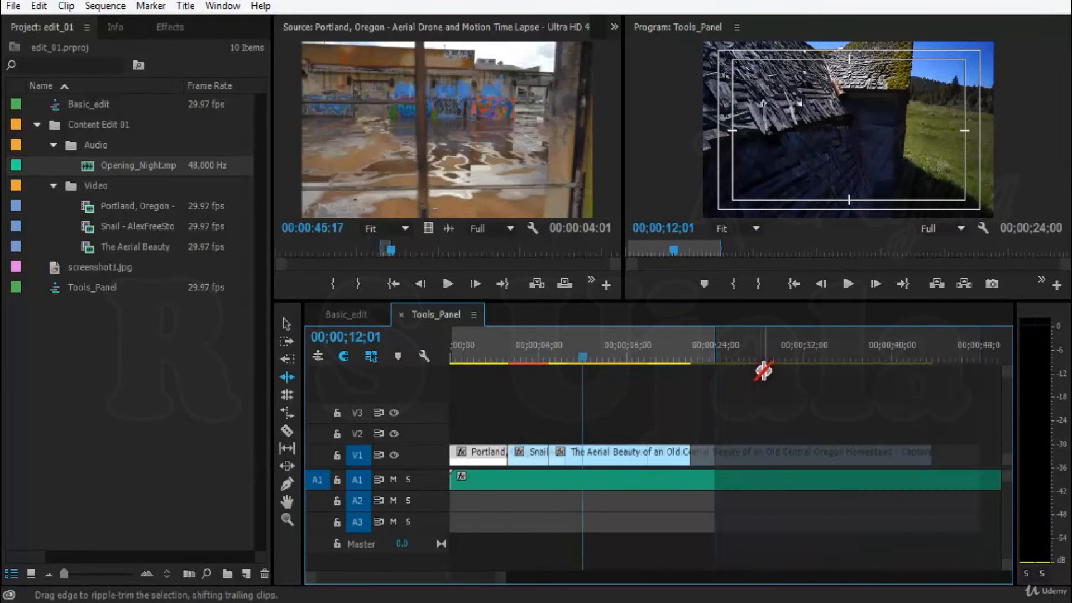
# Move the playhead to the end of the Aerial Beauty clip at 00;00;21;27
pyautogui.click(678, 355)
pyautogui.press('=')
pyautogui.press('=')
pyautogui.moveTo(770, 353); pyautogui.dragTo(789, 353)
pyautogui.press('=')
pyautogui.press('=')
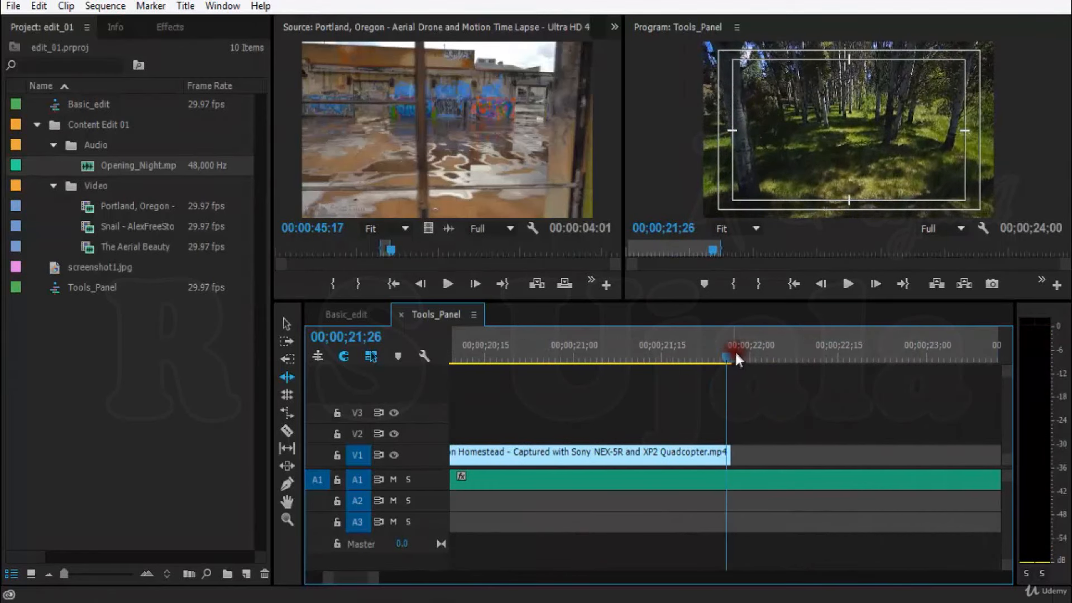
pyautogui.click(732, 354)
pyautogui.press('-')
pyautogui.press('-')
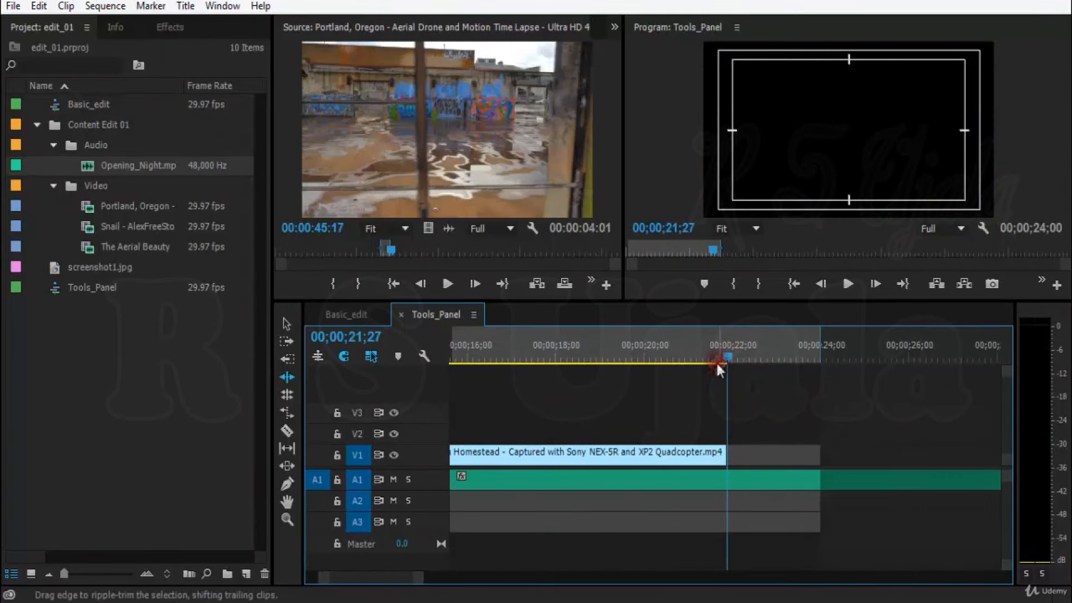
pyautogui.press('-')
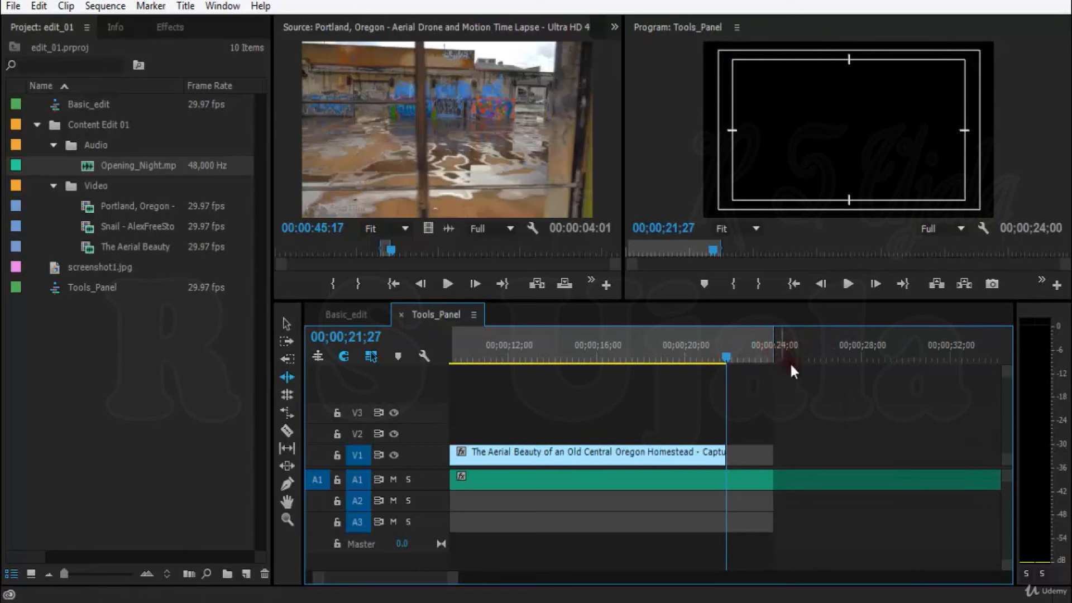
pyautogui.press('-')
pyautogui.press('-')
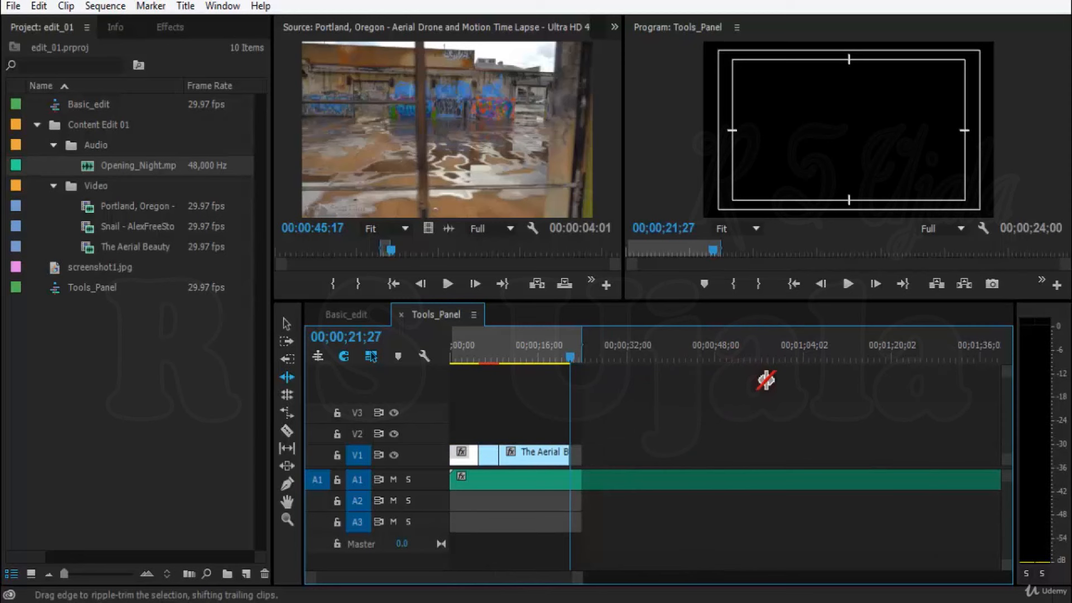
pyautogui.press('=')
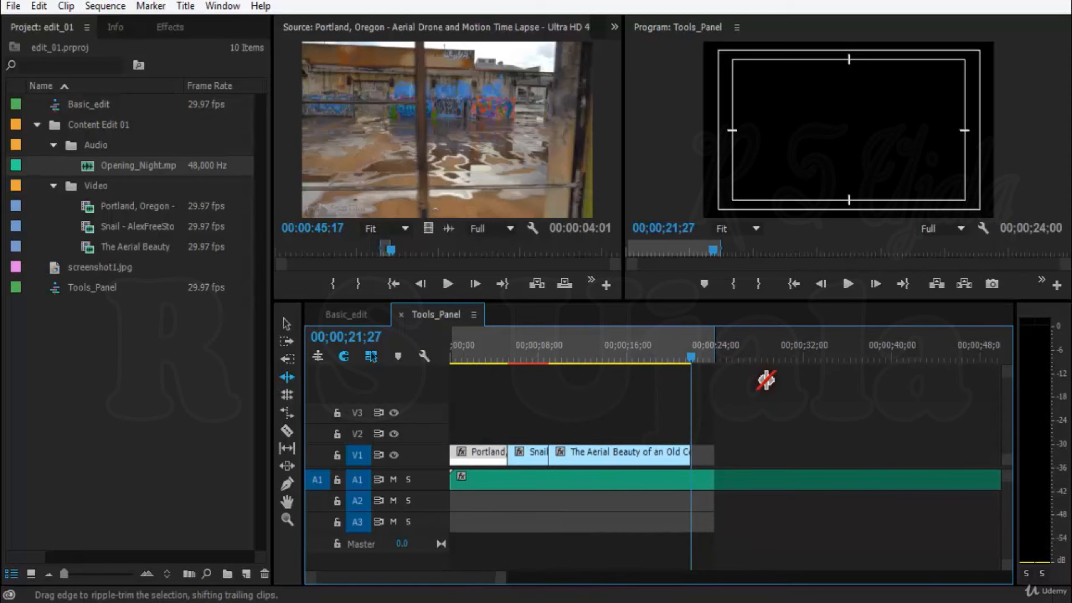
# Undo the last three ripple trims on the Snail and Portland clips
pyautogui.hotkey('ctrl', 'z')
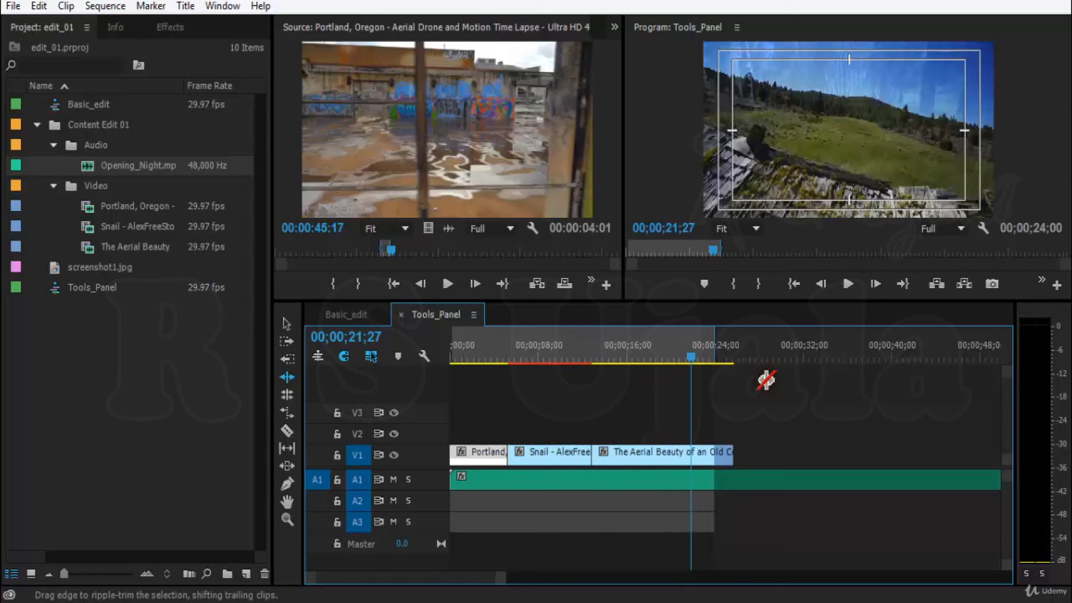
pyautogui.hotkey('ctrl', 'z')
pyautogui.hotkey('ctrl', 'z')
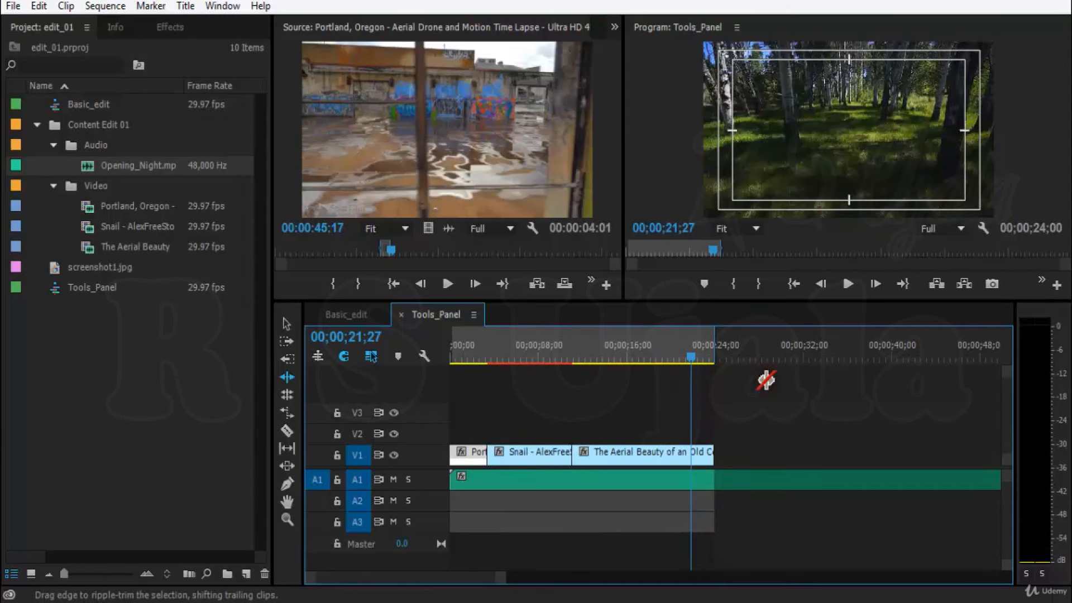
# Check the end of the Aerial Beauty clip at 00;00;23;29 and return the playhead to the sequence start
pyautogui.press('=')
pyautogui.press('=')
pyautogui.press('=')
pyautogui.moveTo(822, 350); pyautogui.dragTo(907, 357)
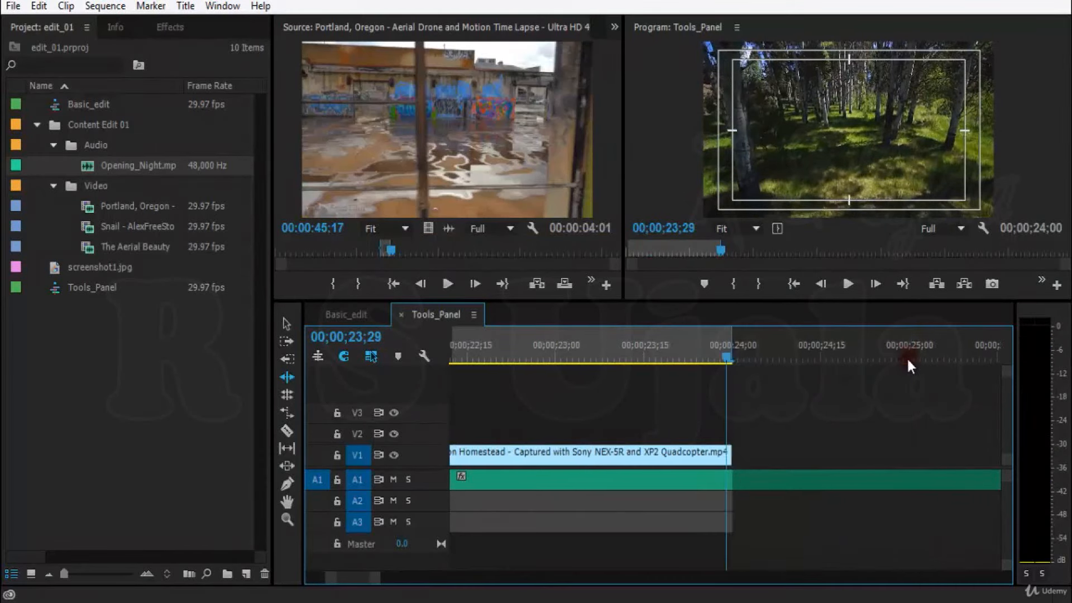
pyautogui.press('-')
pyautogui.press('-')
pyautogui.press('-')
pyautogui.press('-')
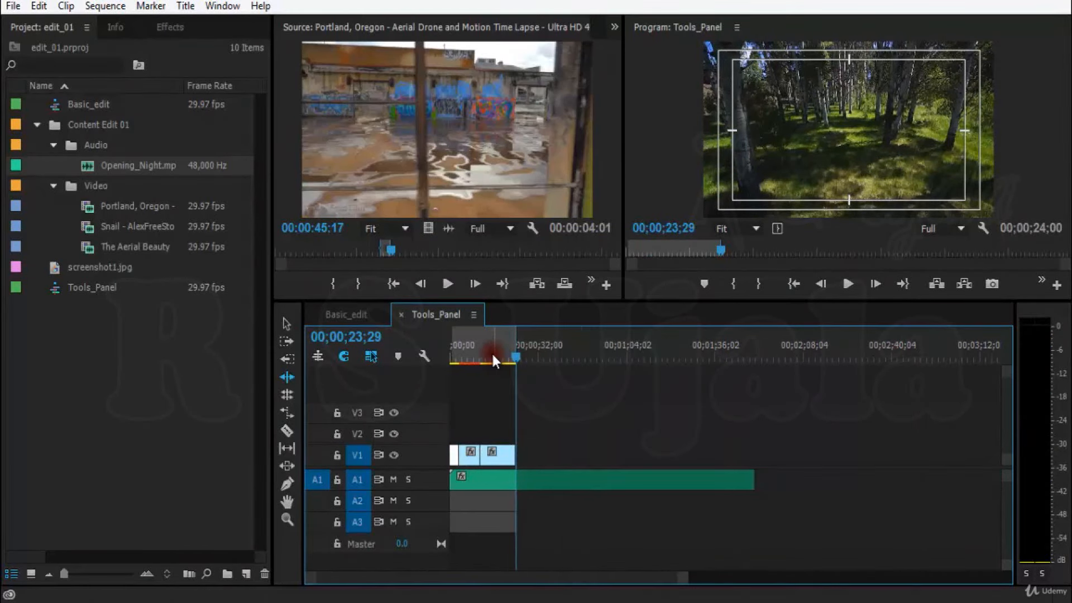
pyautogui.moveTo(493, 360); pyautogui.dragTo(391, 353)
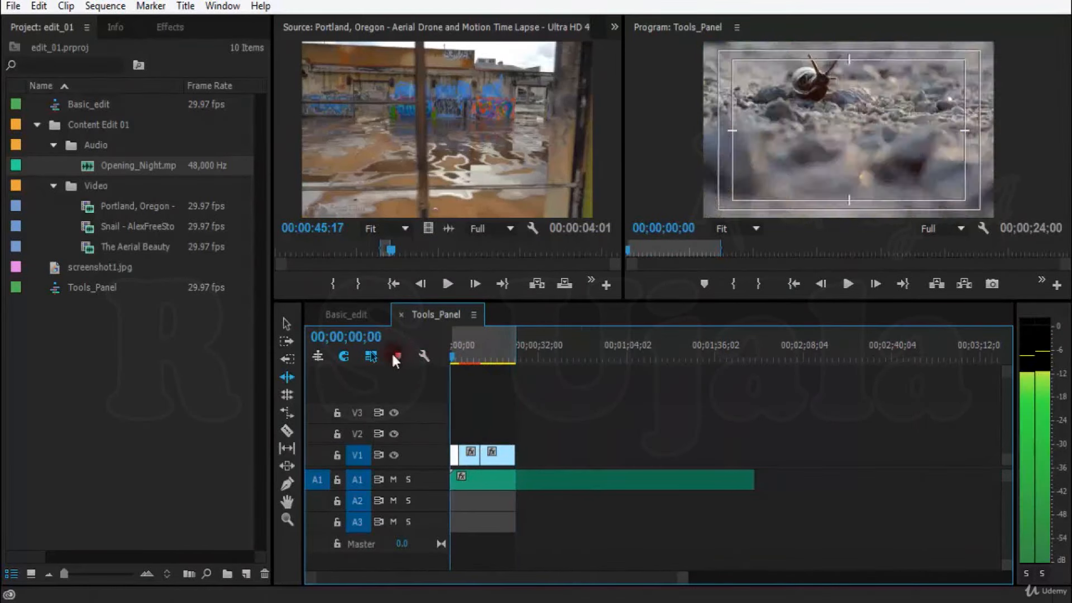
# Switch to the Rolling Edit tool and scrub through the Portland and Snail clips, placing the playhead at 00;00;01;29
pyautogui.click(286, 395)
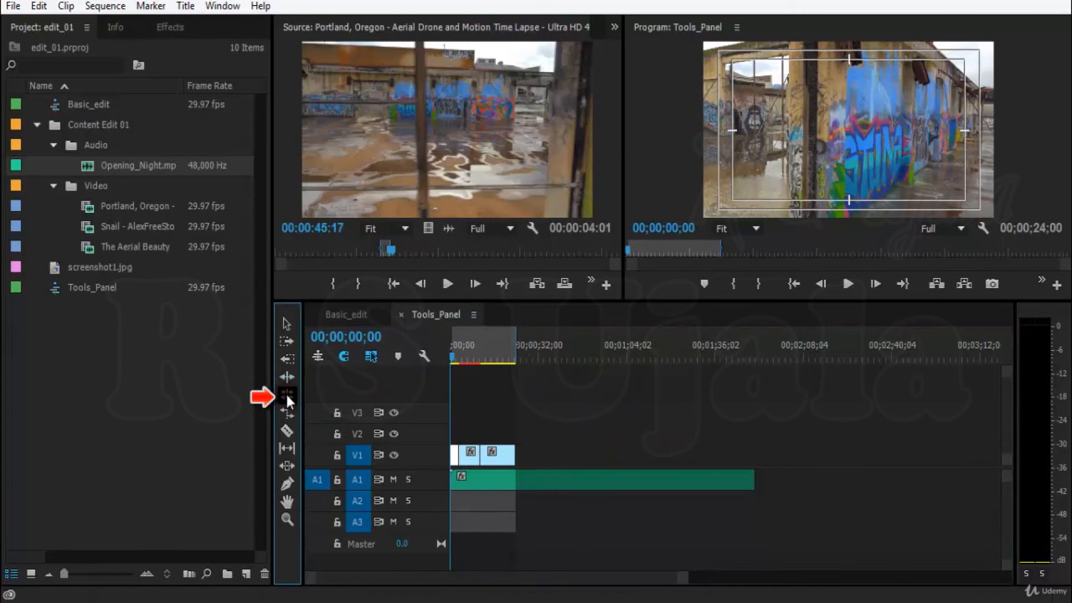
pyautogui.press('=')
pyautogui.press('=')
pyautogui.press('=')
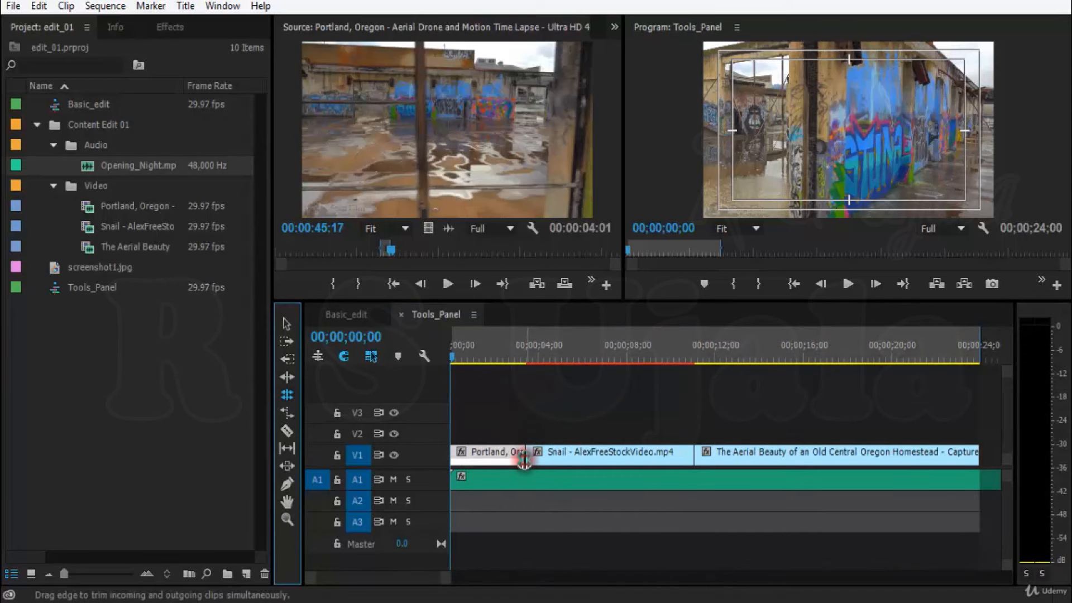
pyautogui.moveTo(501, 355); pyautogui.dragTo(624, 355)
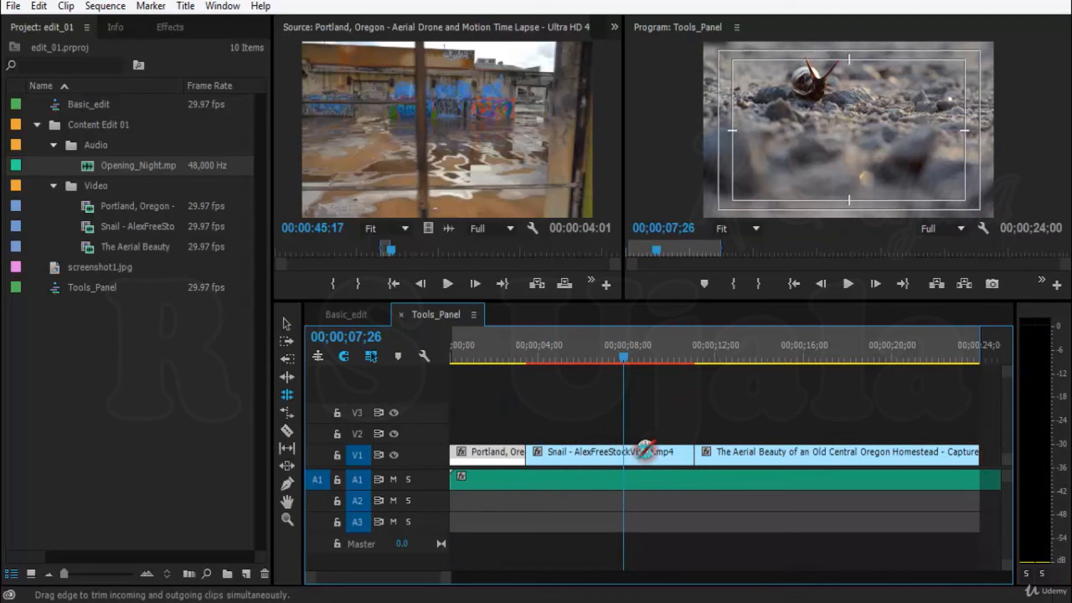
pyautogui.click(493, 351)
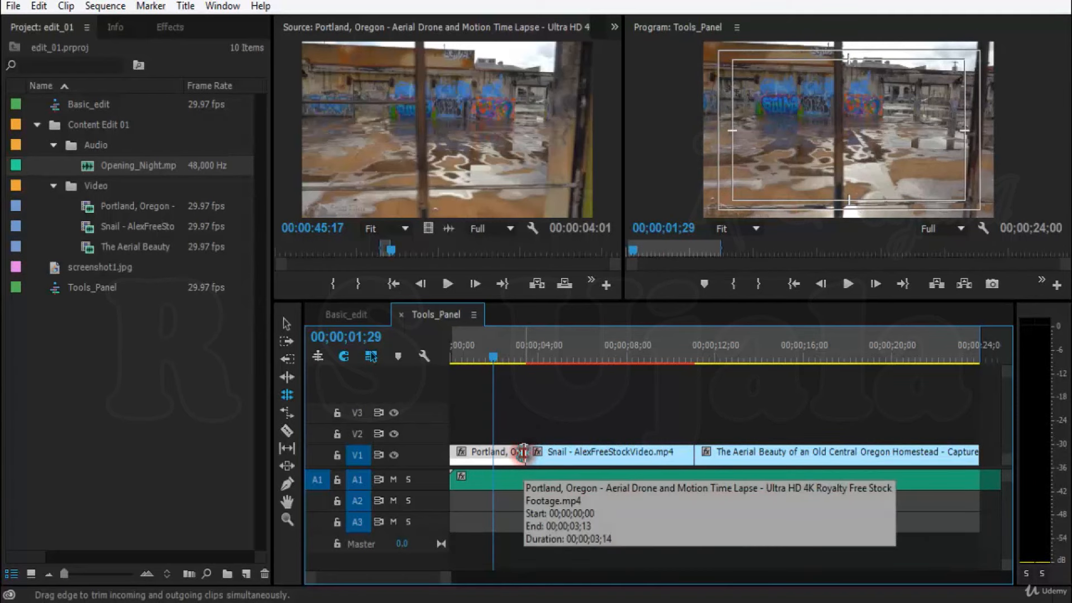
# Roll the Portland–Snail cut about 6.7 seconds into the Snail clip, and place the playhead at 00;00;10;20 in the remaining Snail part
pyautogui.moveTo(523, 452); pyautogui.dragTo(569, 452)
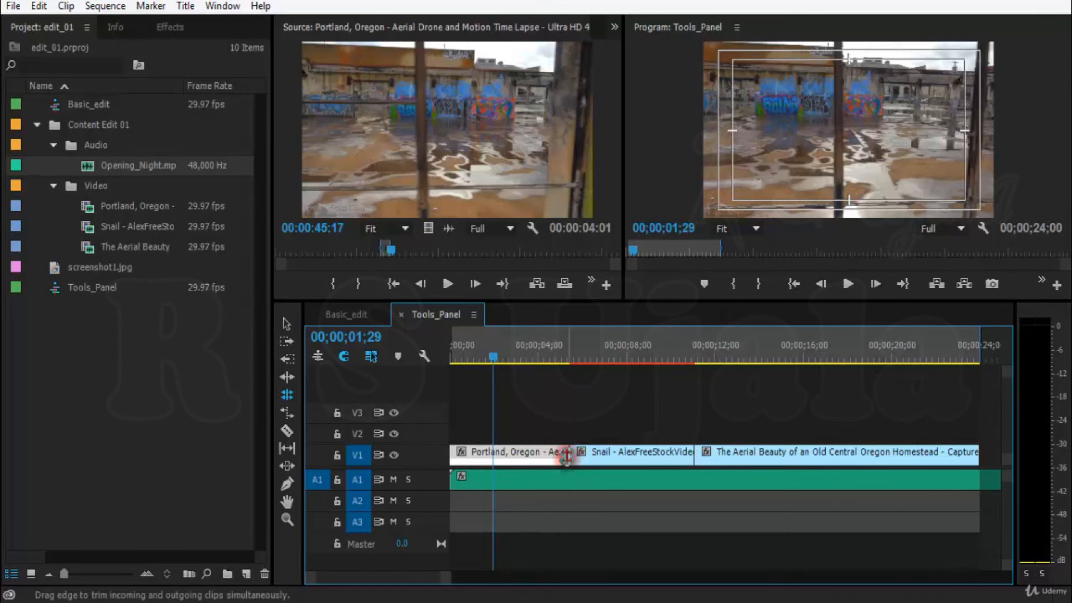
pyautogui.moveTo(570, 452); pyautogui.dragTo(671, 451)
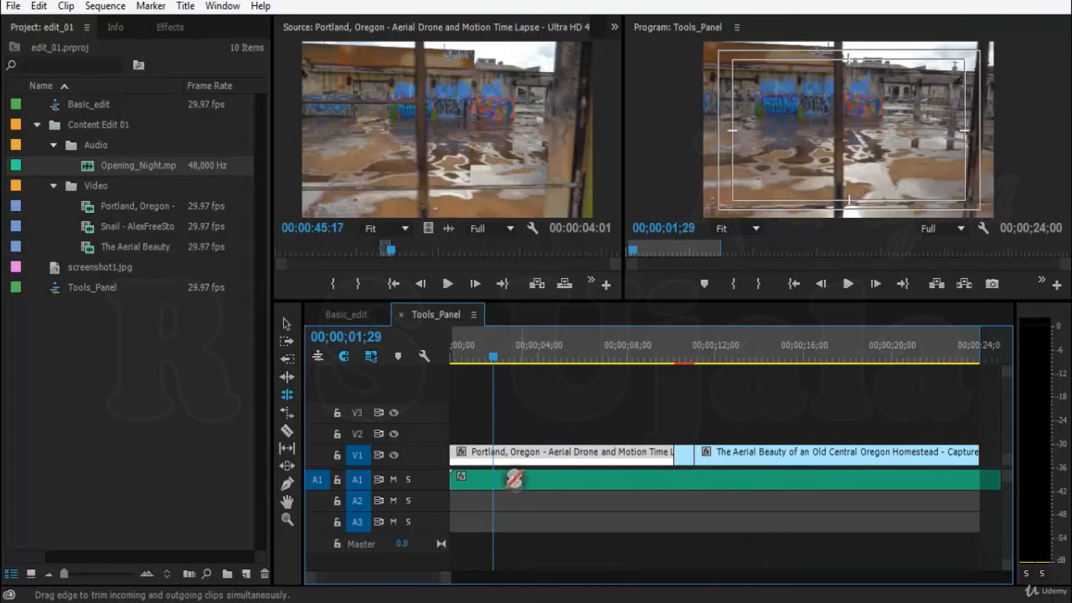
pyautogui.moveTo(681, 353); pyautogui.dragTo(688, 354)
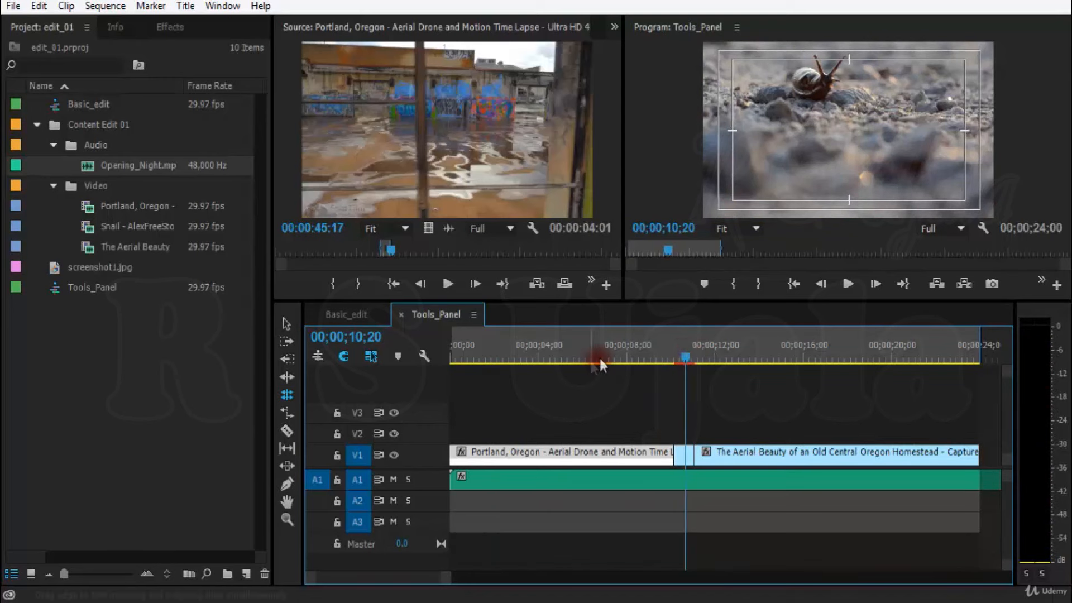
# Scrub from the Portland clip to the sequence end and examine the Aerial Beauty clip's last frame at 00;00;23;29
pyautogui.moveTo(599, 356); pyautogui.dragTo(515, 353)
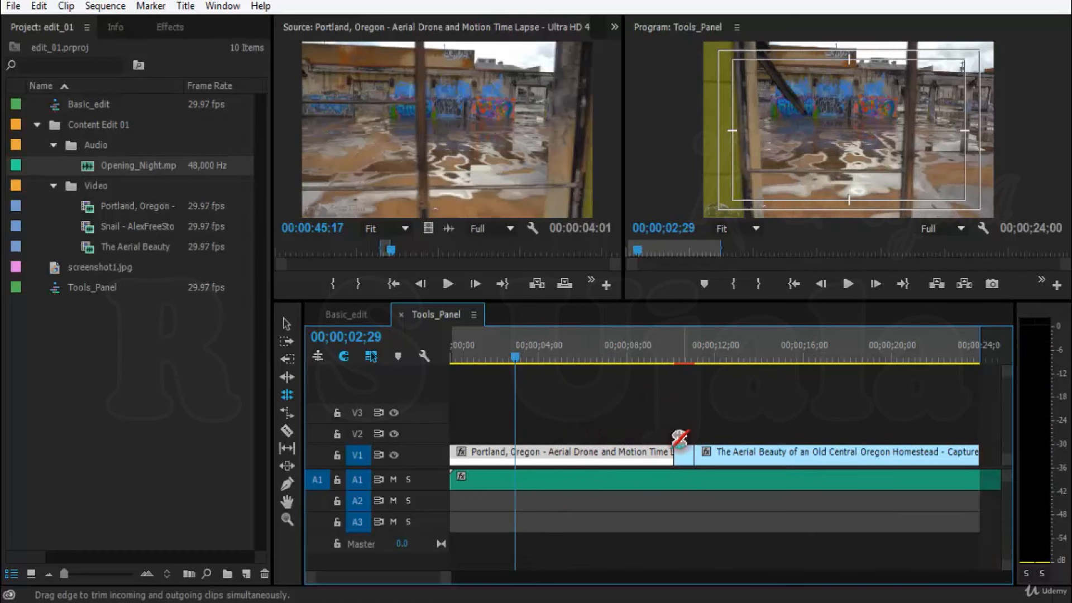
pyautogui.click(966, 350)
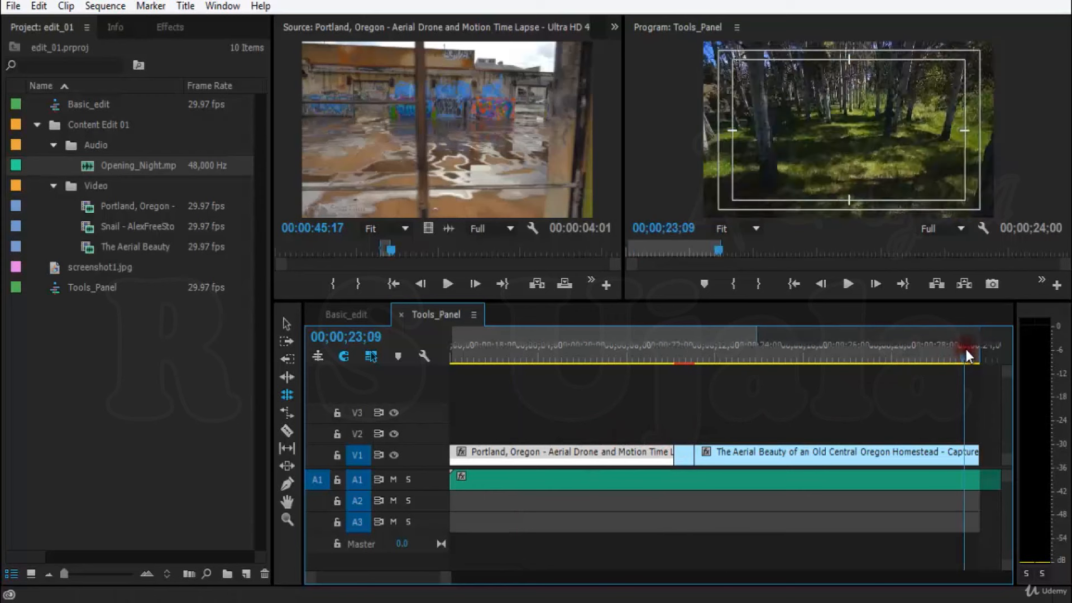
pyautogui.press('=')
pyautogui.press('=')
pyautogui.press('=')
pyautogui.click(827, 343)
pyautogui.press('=')
pyautogui.press('=')
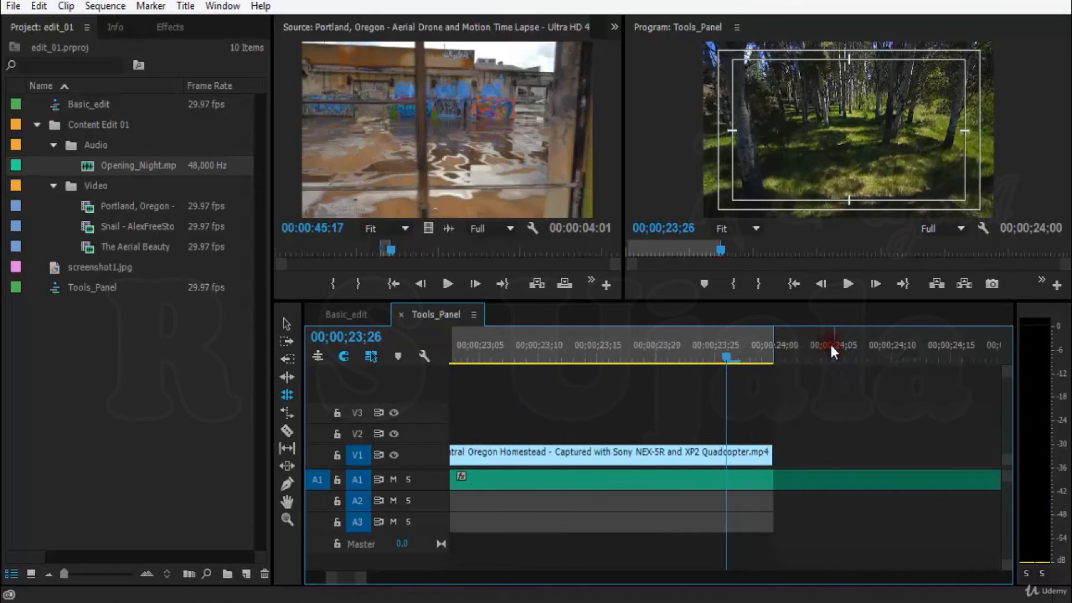
pyautogui.click(819, 352)
pyautogui.press('-')
pyautogui.press('-')
pyautogui.click(729, 350)
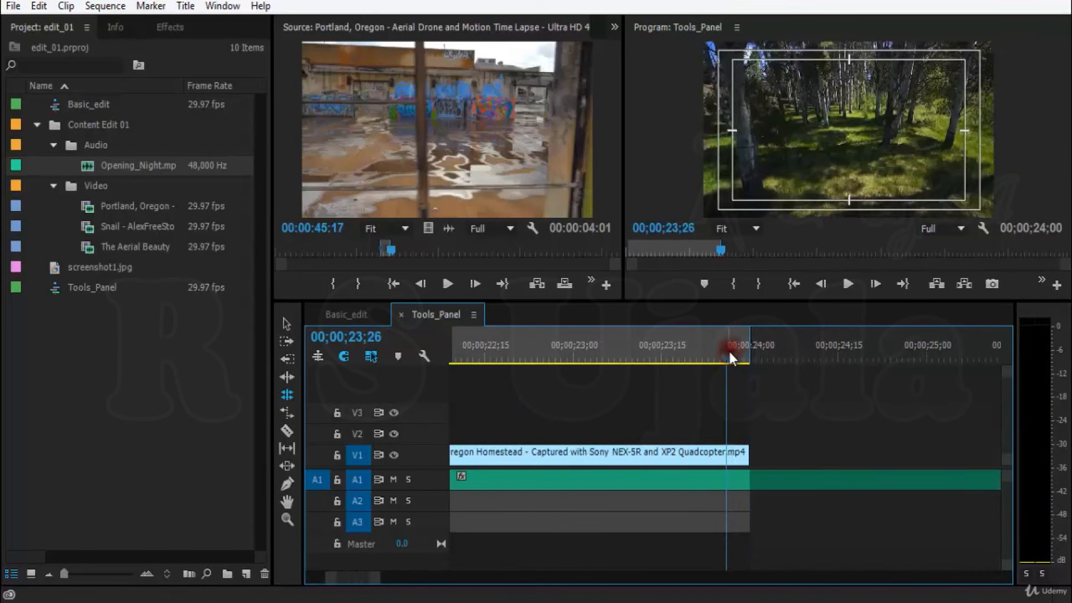
pyautogui.press('=')
pyautogui.click(757, 354)
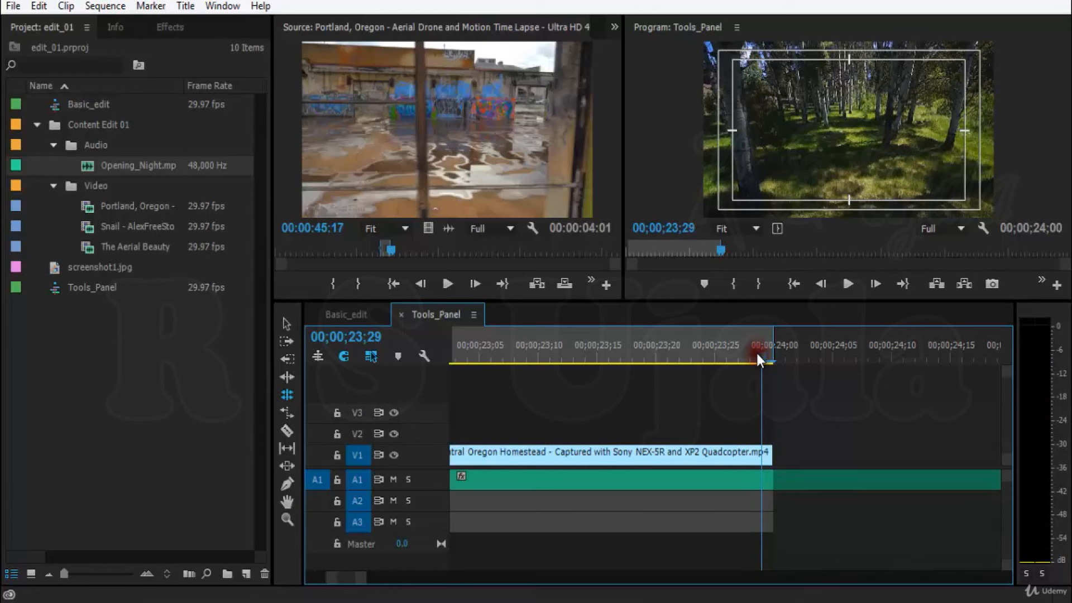
pyautogui.press('=')
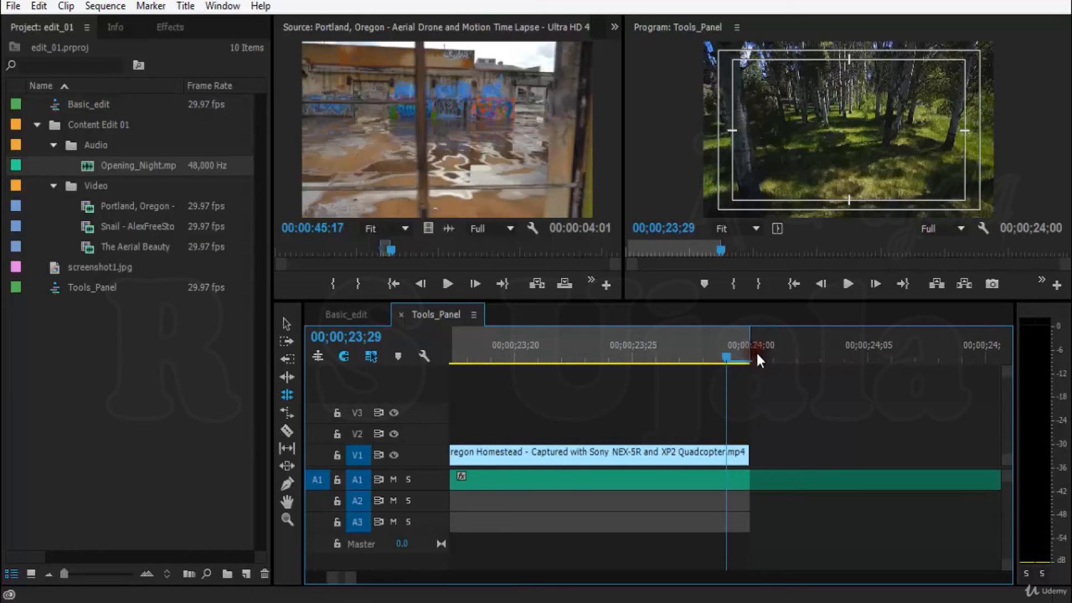
pyautogui.press('-')
pyautogui.press('-')
pyautogui.press('-')
pyautogui.press('-')
pyautogui.press('-')
pyautogui.press('-')
pyautogui.press('-')
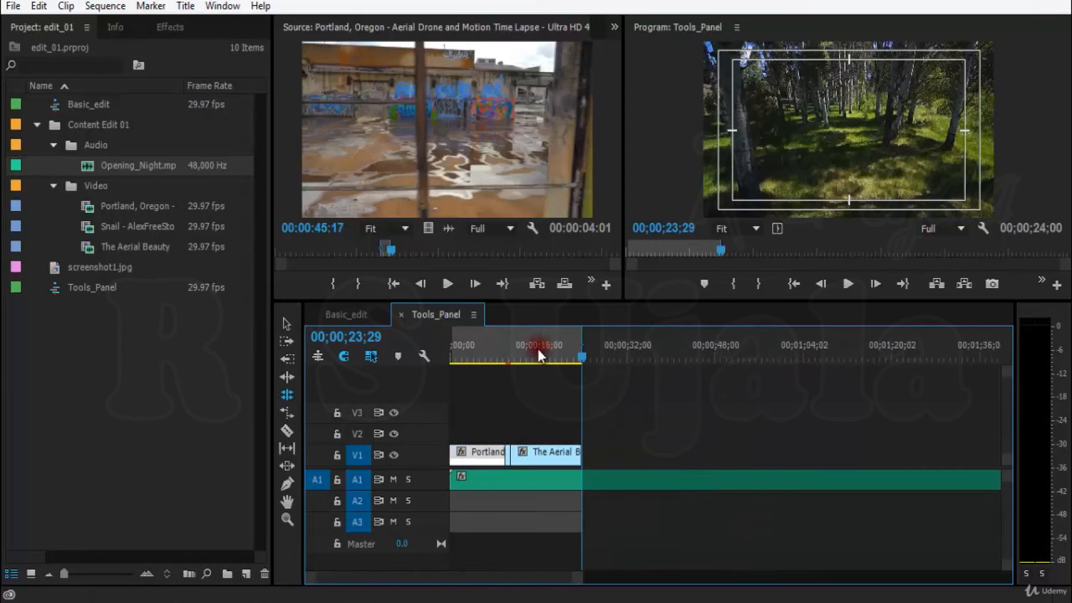
# Play the sequence from 00;00;04;29 across the Portland–Snail cut, and return the playhead to 00;00;04;04 in the Portland clip
pyautogui.click(477, 350)
pyautogui.press('=')
pyautogui.press('=')
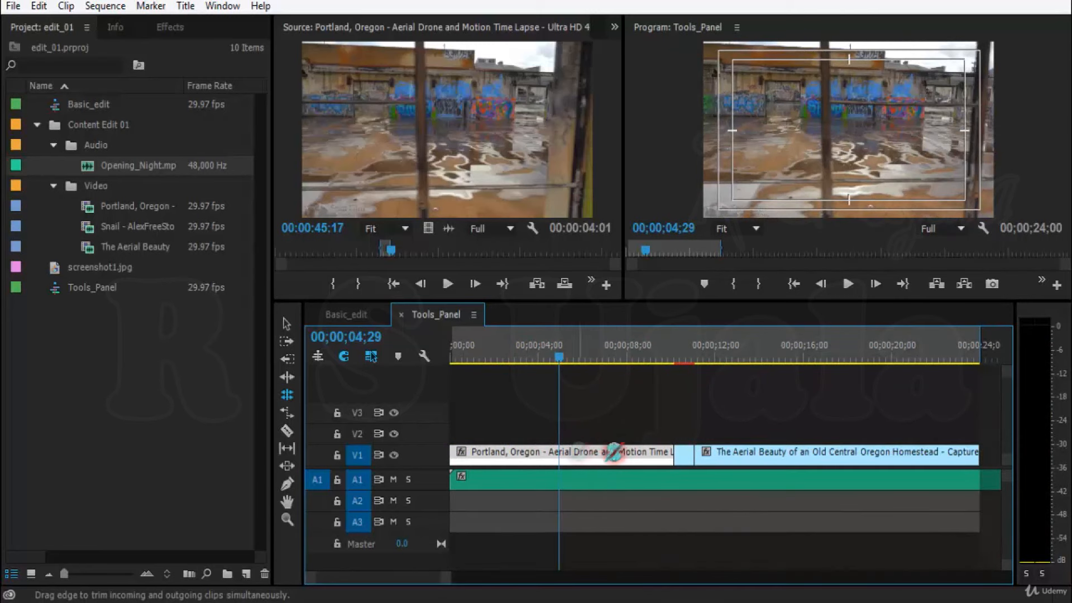
pyautogui.press('-')
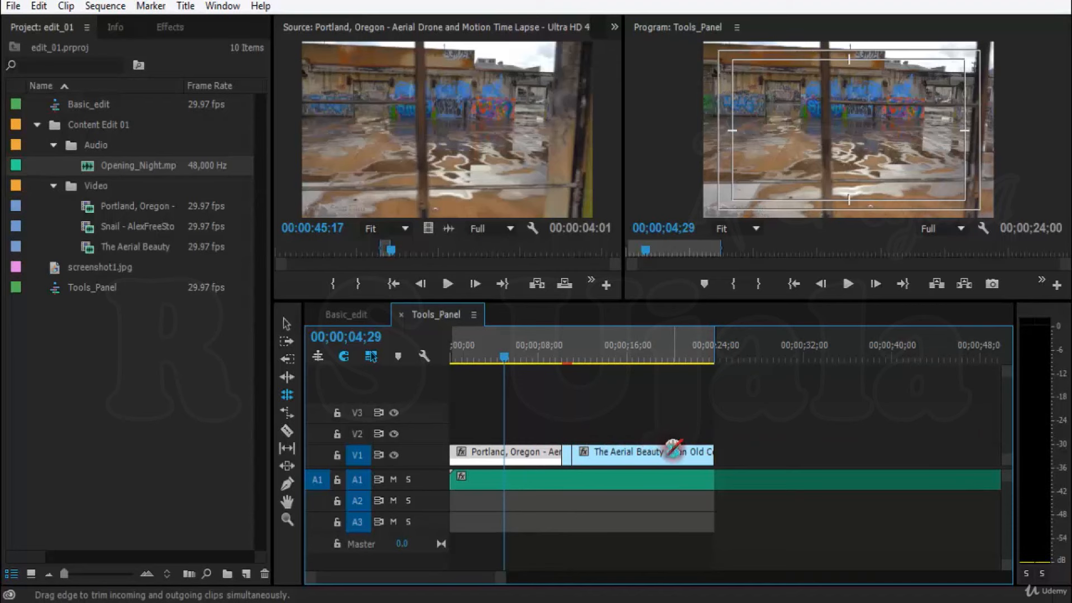
pyautogui.click(610, 448)
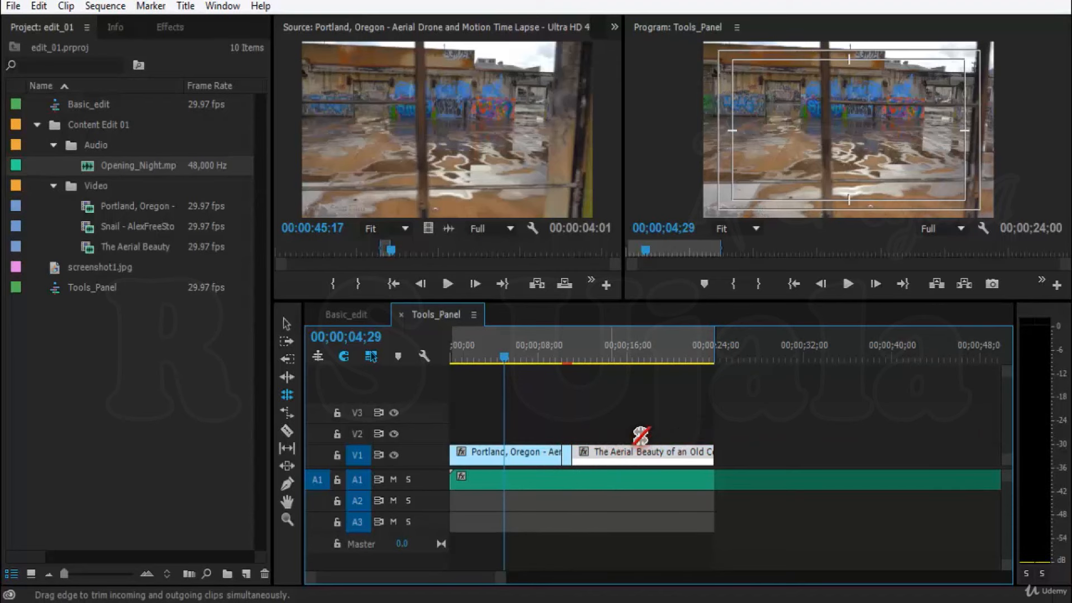
pyautogui.press('=')
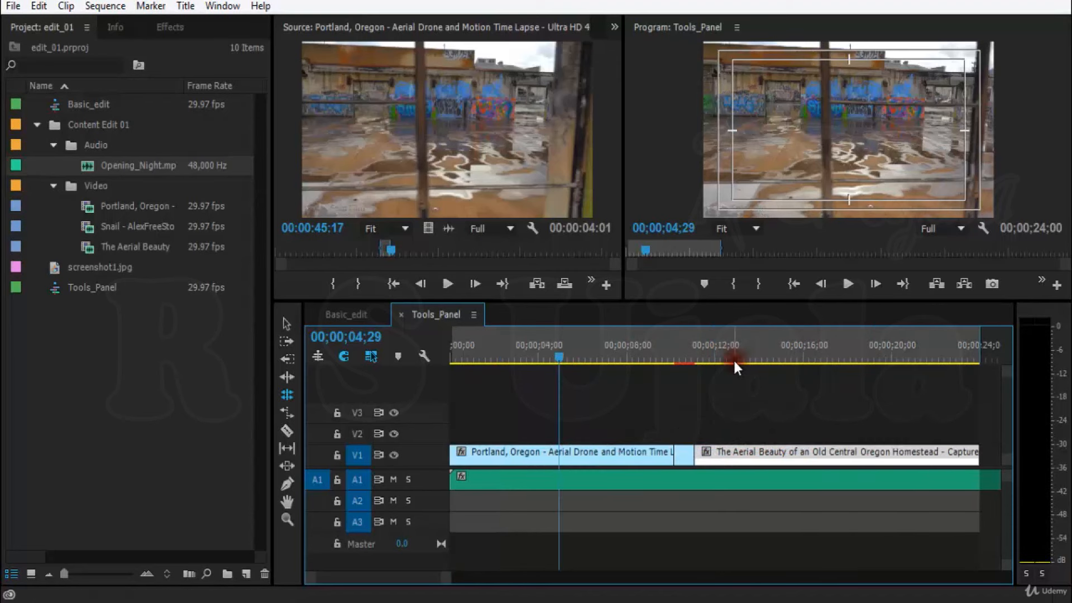
pyautogui.press('space')
pyautogui.press('-')
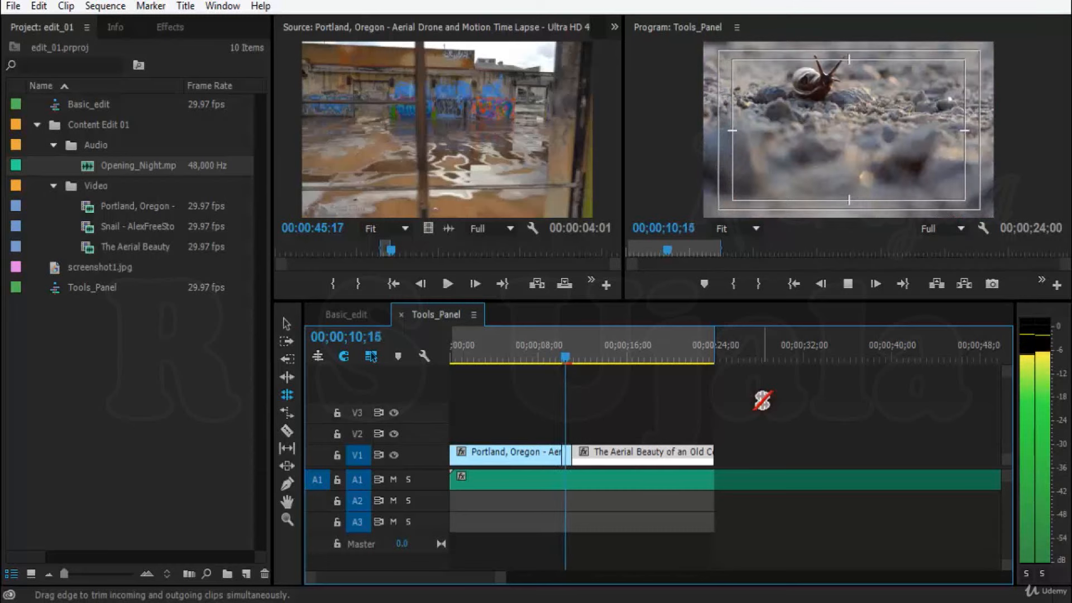
pyautogui.moveTo(586, 346); pyautogui.dragTo(496, 355)
pyautogui.press('=')
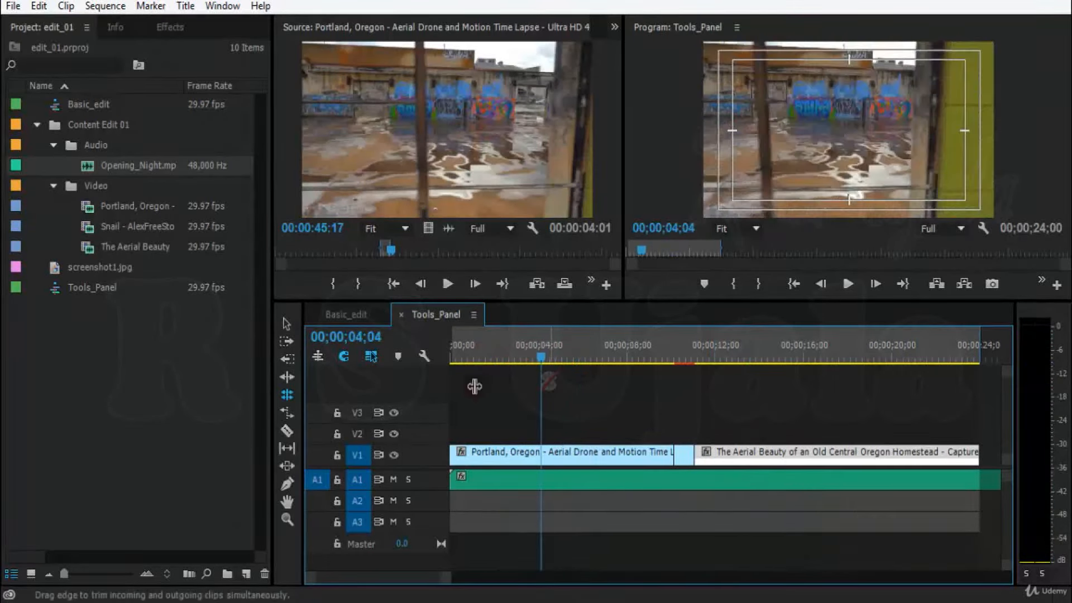
pyautogui.press('-')
pyautogui.press('=')
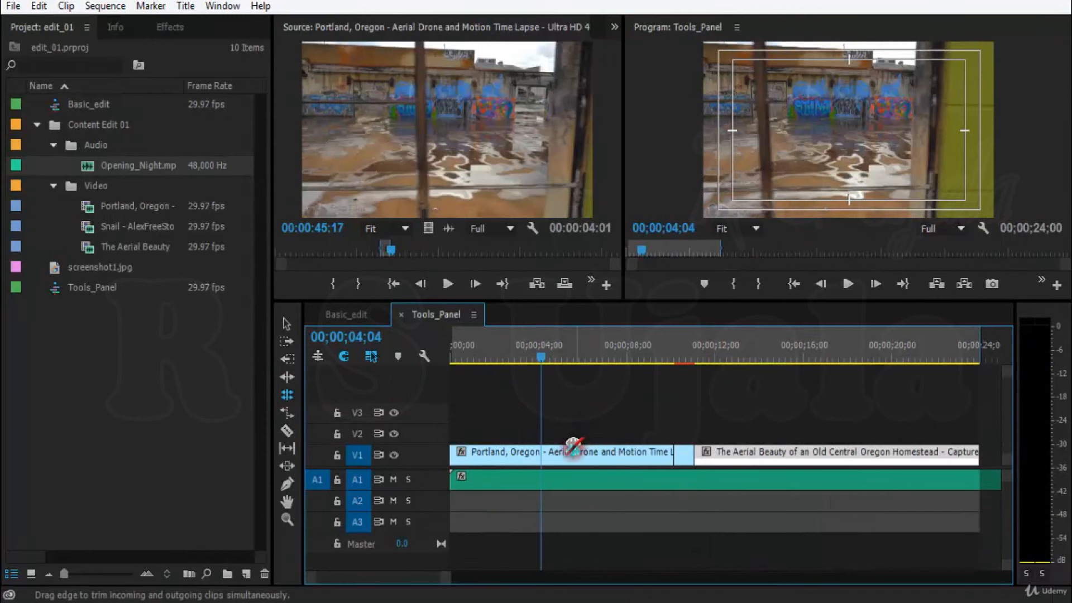
pyautogui.press('-')
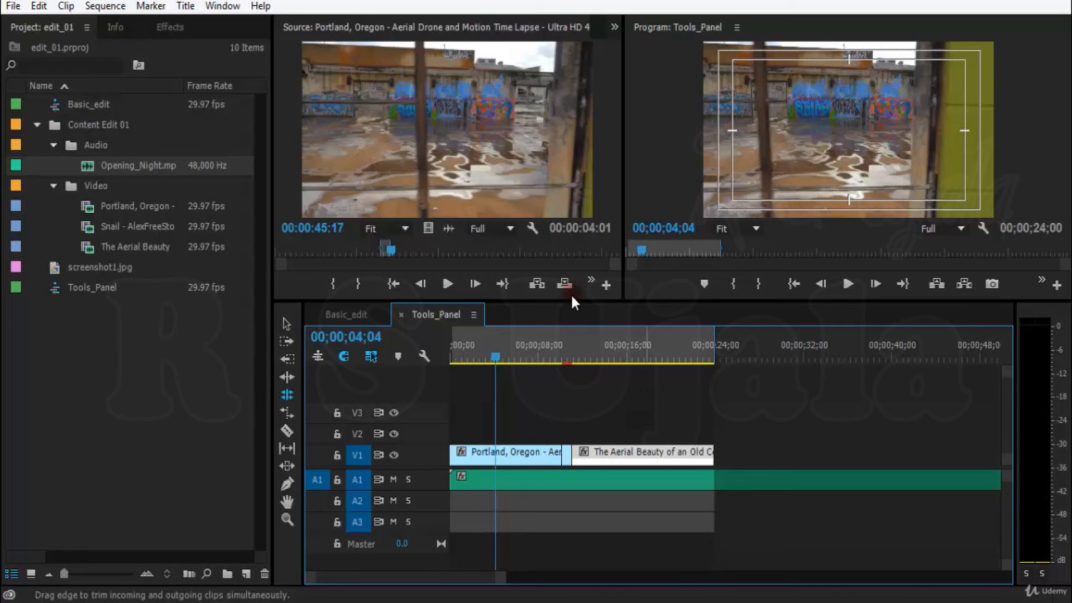
# Switch to the Rate Stretch tool and place the playhead at the start of the Aerial Beauty clip, 00;00;11;03
pyautogui.click(402, 138)
pyautogui.click(286, 375)
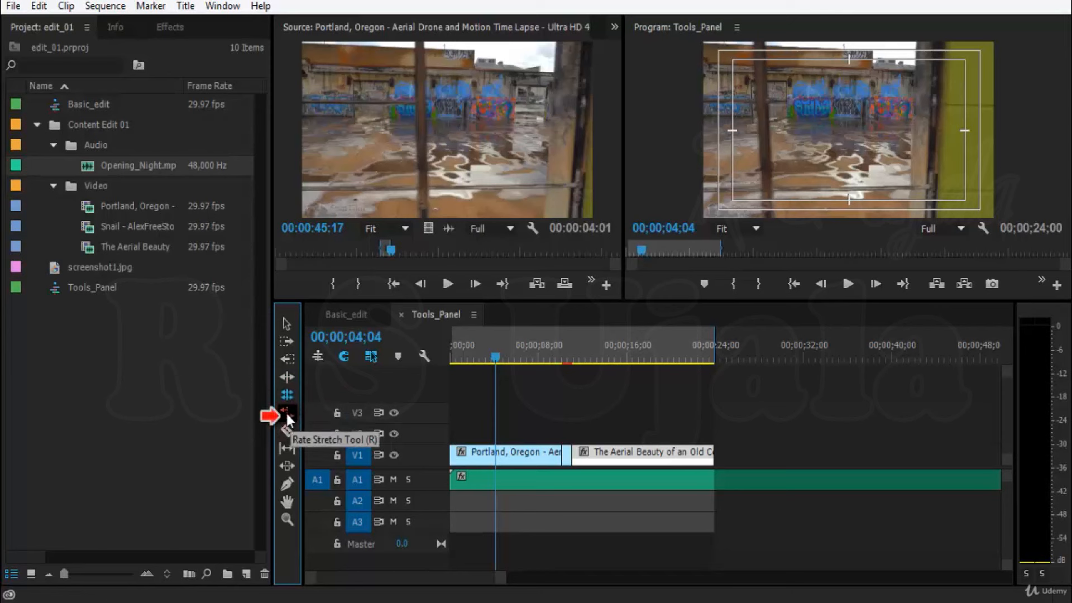
pyautogui.click(288, 414)
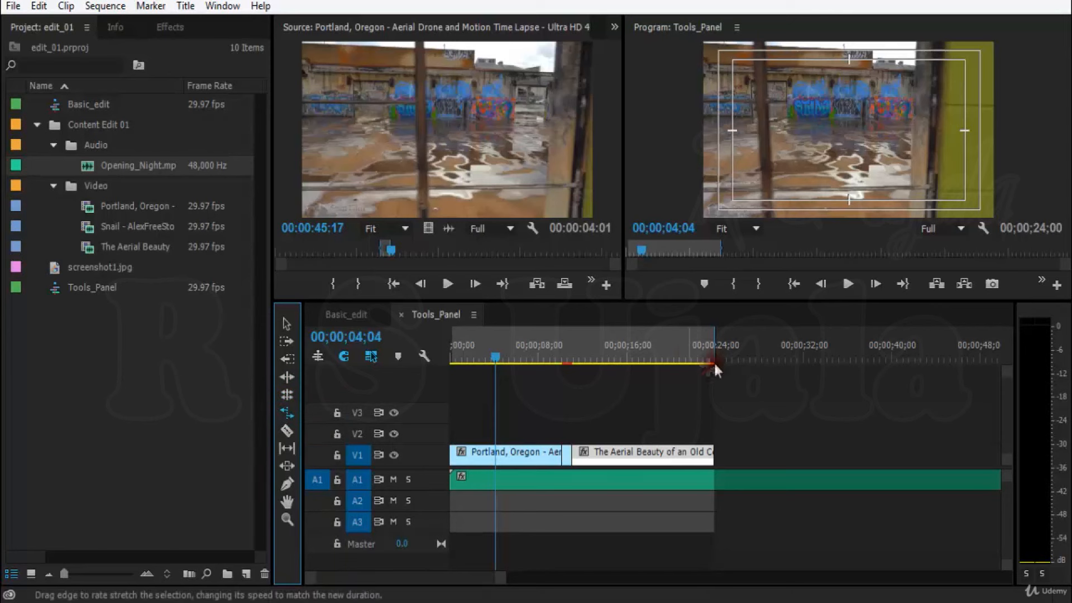
pyautogui.click(673, 353)
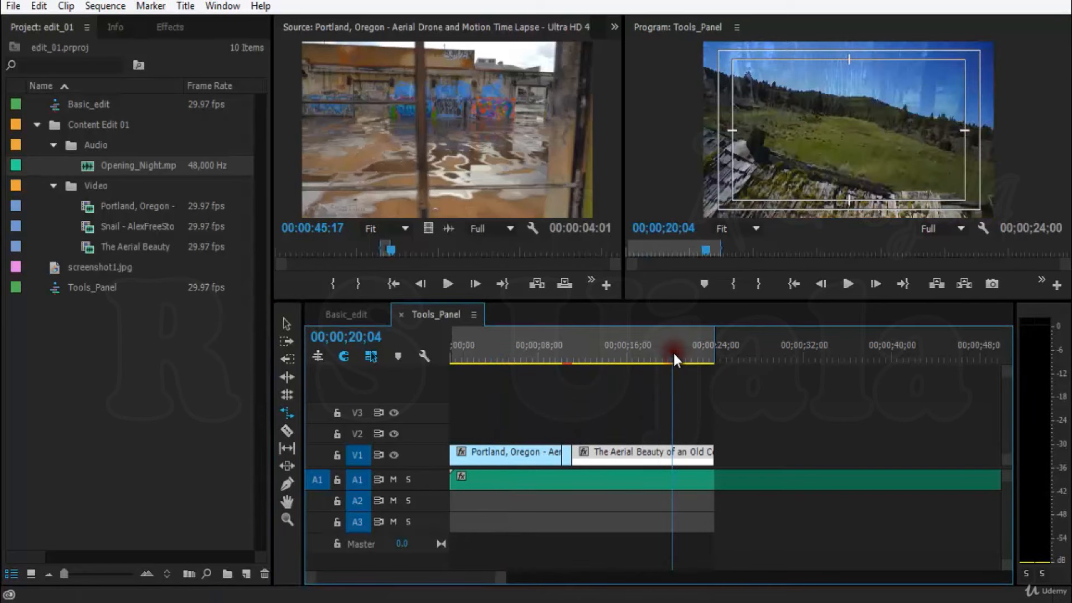
pyautogui.moveTo(671, 351); pyautogui.dragTo(575, 346)
pyautogui.press('=')
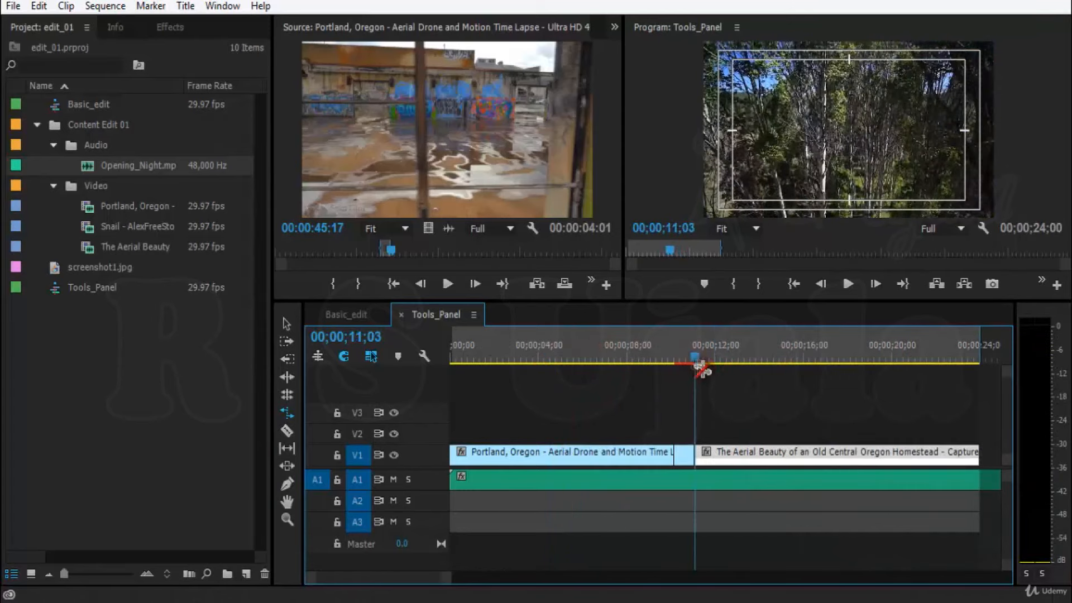
# Play the Aerial Beauty clip to its end and scrub back through it to review its footage and speed
pyautogui.press('space')
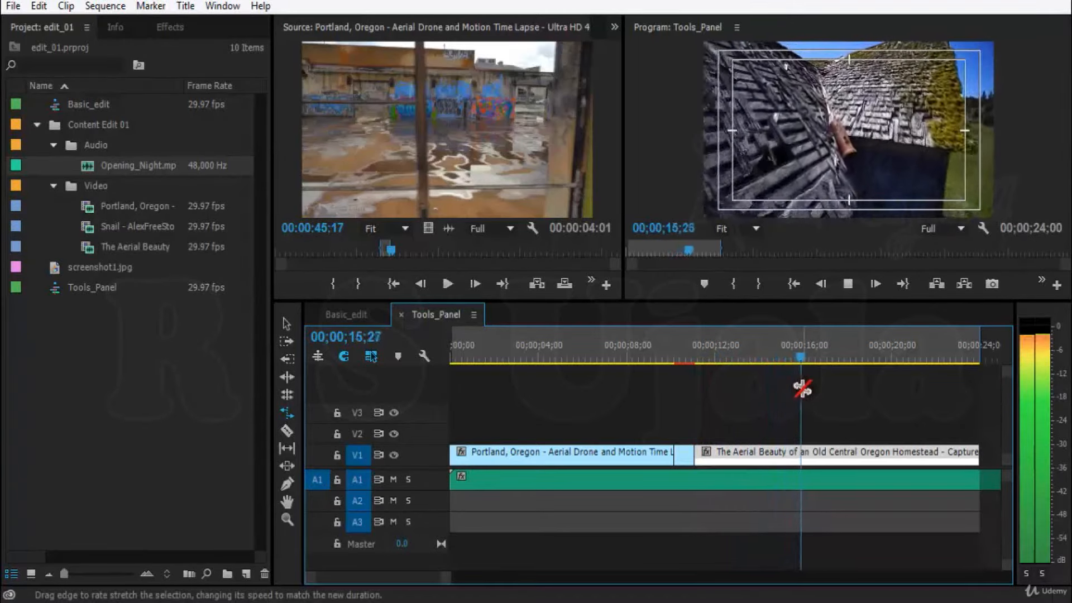
pyautogui.press('-')
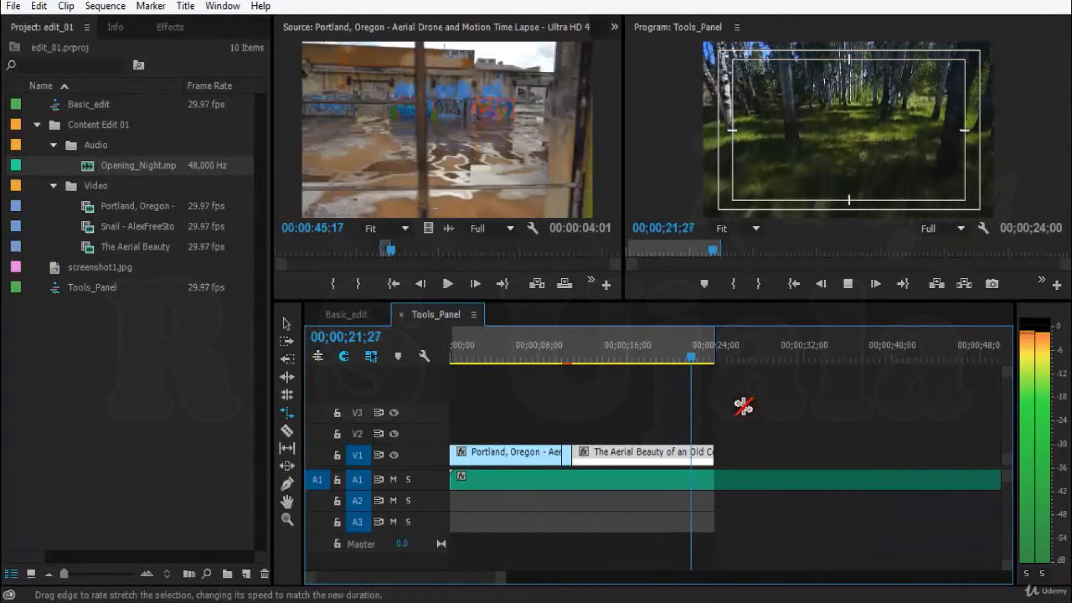
pyautogui.press('=')
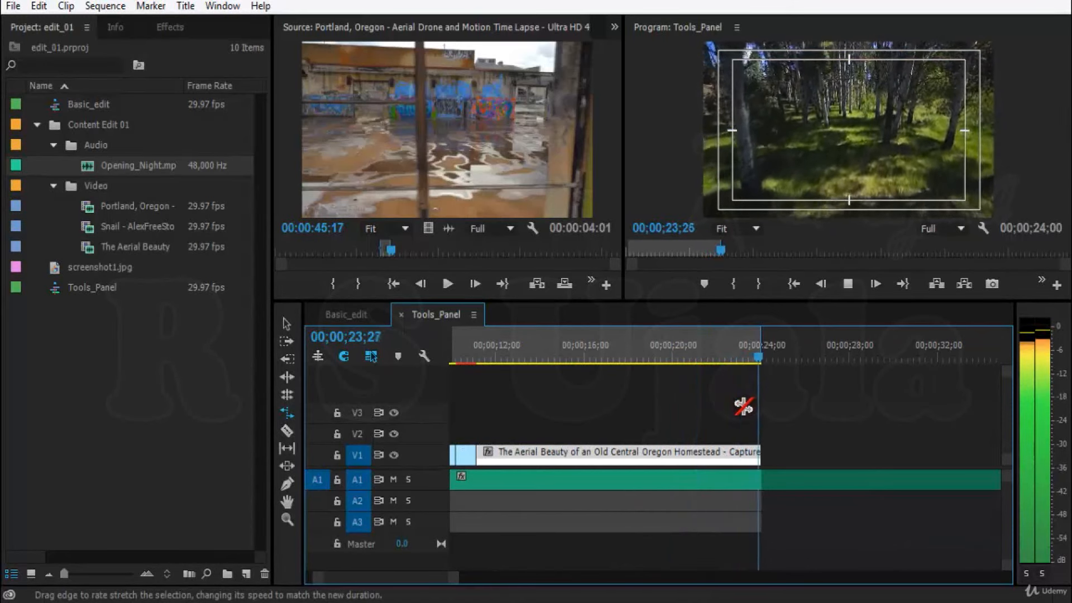
pyautogui.press('space')
pyautogui.moveTo(489, 353); pyautogui.dragTo(711, 378)
pyautogui.press('r')
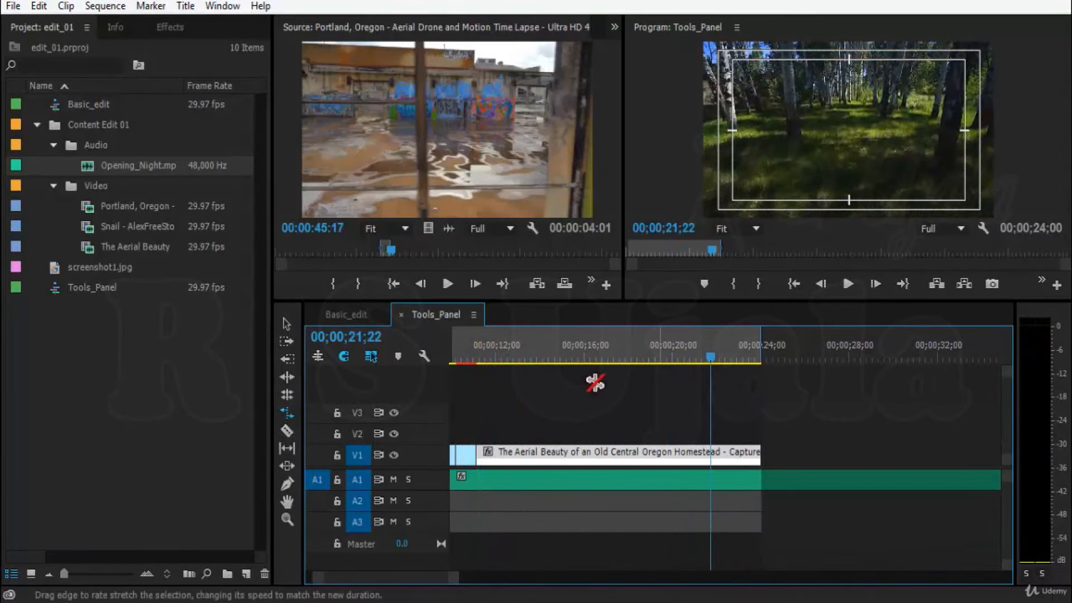
pyautogui.moveTo(484, 360); pyautogui.dragTo(661, 366)
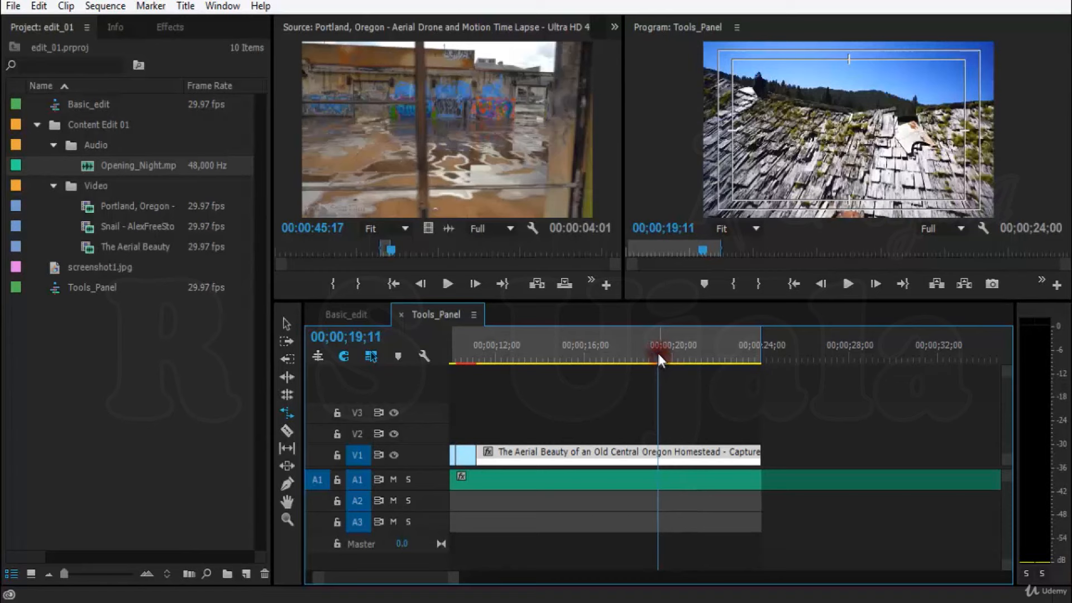
pyautogui.moveTo(658, 360); pyautogui.dragTo(529, 369)
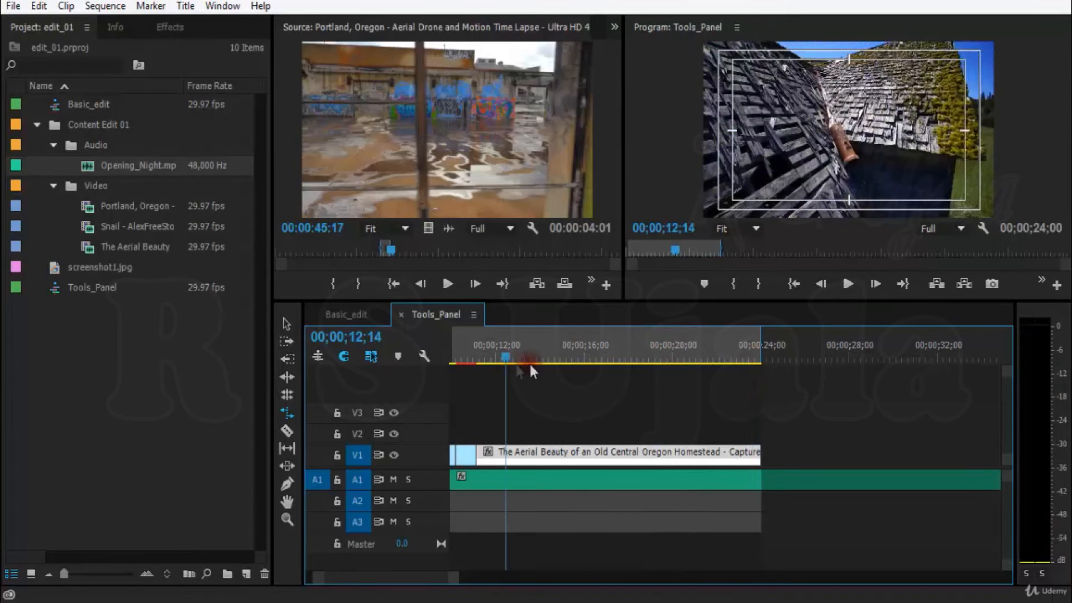
# Place the playhead at 00;00;17;00 inside the Aerial Beauty clip and save the project
pyautogui.click(618, 349)
pyautogui.press('=')
pyautogui.press('-')
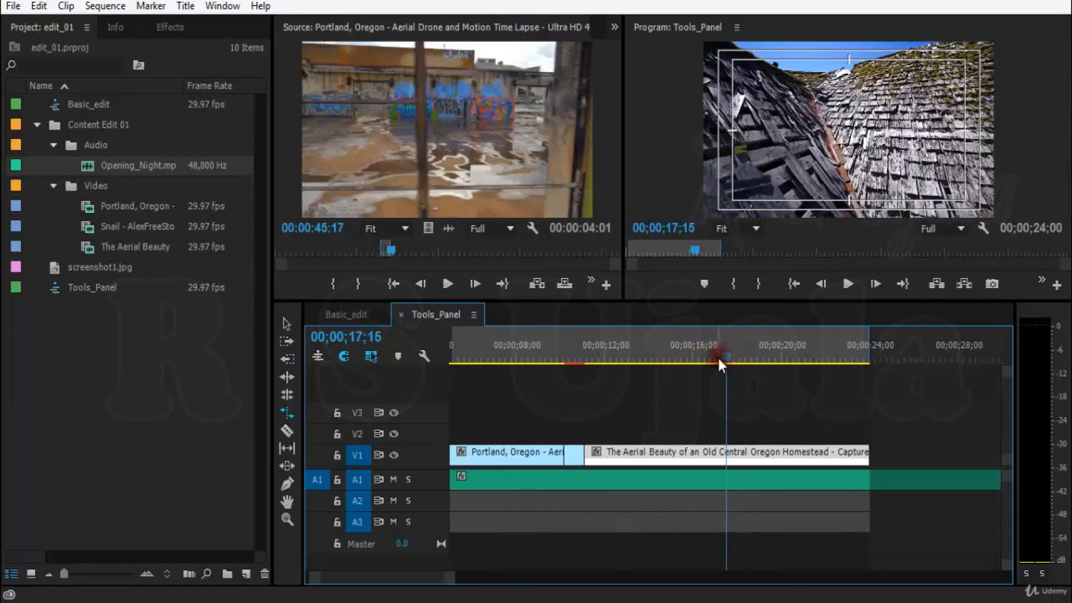
pyautogui.press('Right')
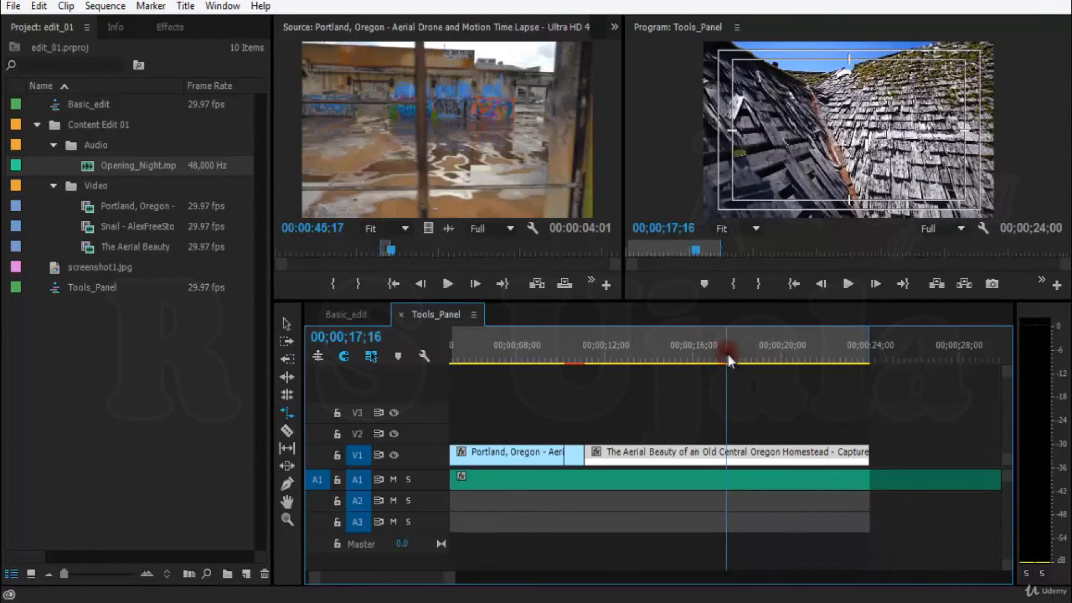
pyautogui.click(713, 354)
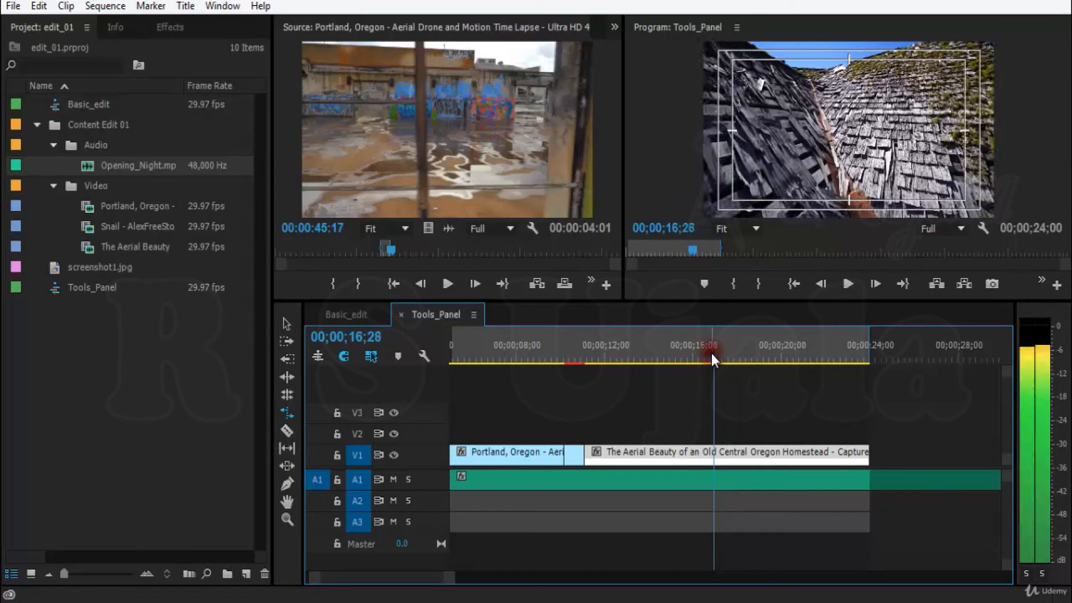
pyautogui.press('Right')
pyautogui.press('Right')
pyautogui.press('Right')
pyautogui.press('Right')
pyautogui.press('Right')
pyautogui.press('Right')
pyautogui.press('Right')
pyautogui.press('Right')
pyautogui.press('Right')
pyautogui.press('Right')
pyautogui.press('Right')
pyautogui.press('Right')
pyautogui.press('Right')
pyautogui.press('Left')
pyautogui.press('Left')
pyautogui.press('Left')
pyautogui.press('Left')
pyautogui.press('Left')
pyautogui.press('Left')
pyautogui.press('Left')
pyautogui.press('Left')
pyautogui.press('Left')
pyautogui.press('Left')
pyautogui.press('Left')
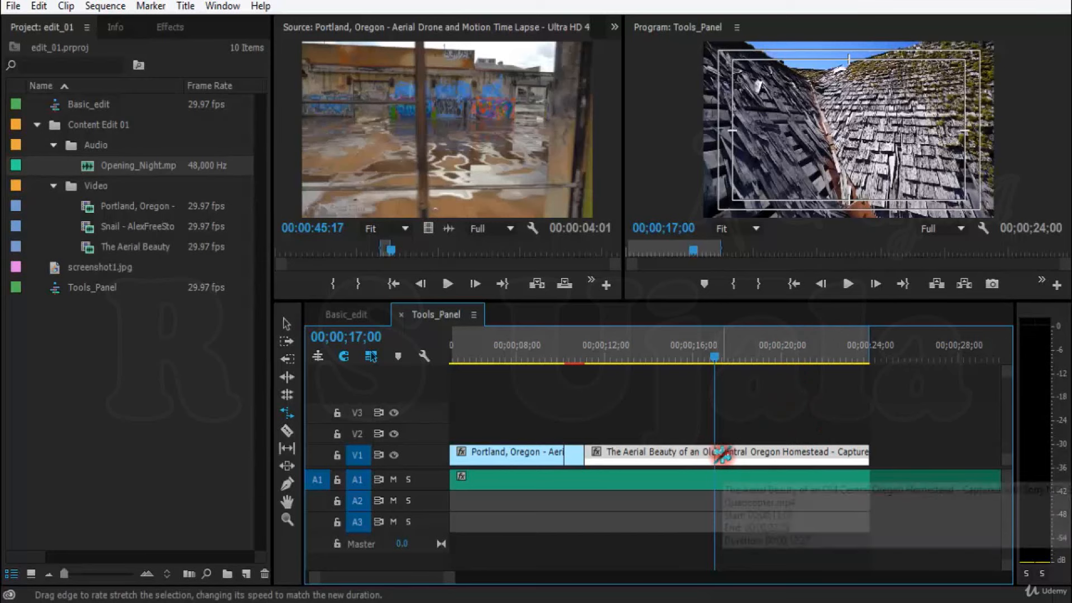
pyautogui.hotkey('ctrl', 's')
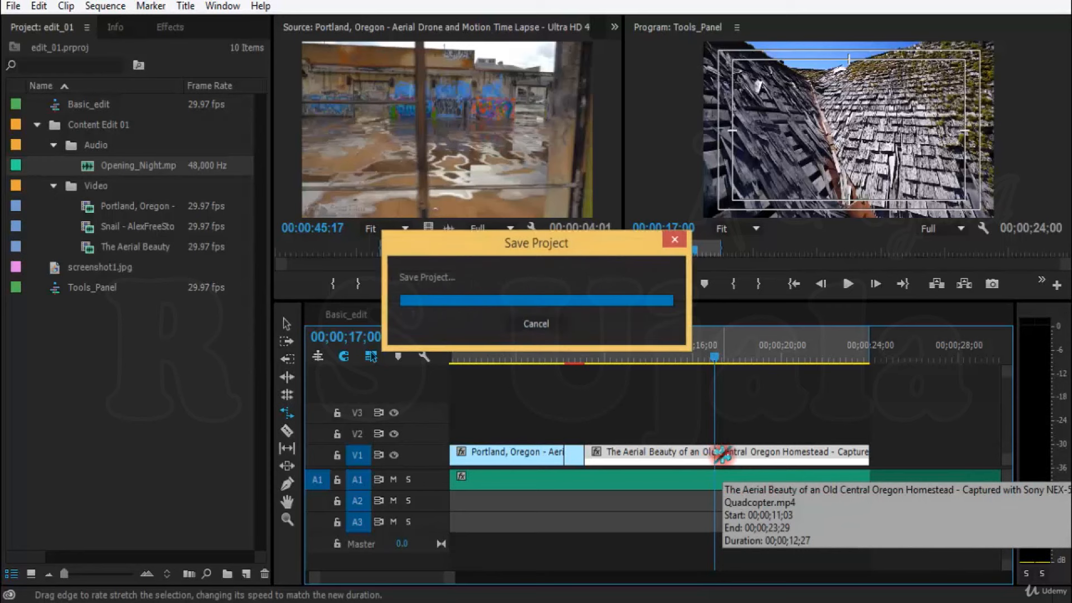
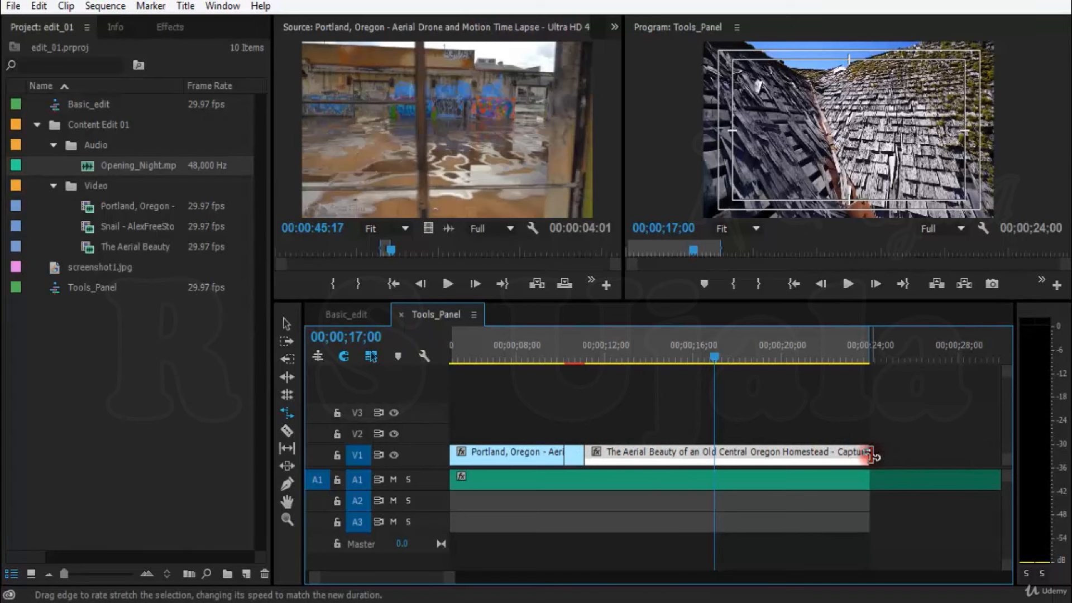
# Rate-stretch the end of the Aerial Beauty clip back to the playhead at 00;00;17;00 and play the result from 00;00;11;01
pyautogui.click(868, 455)
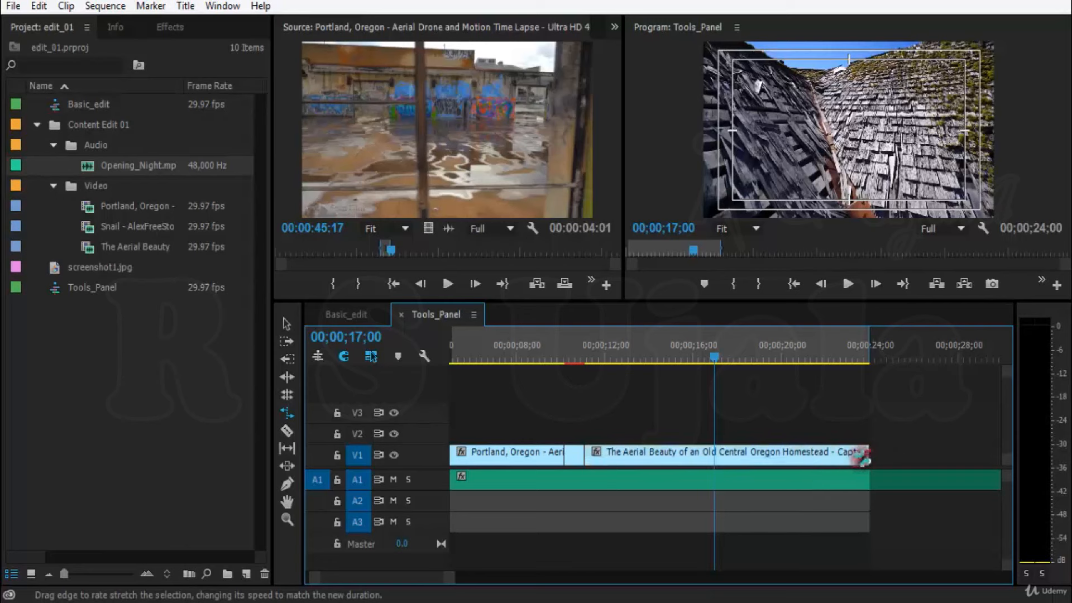
pyautogui.moveTo(868, 456); pyautogui.dragTo(719, 458)
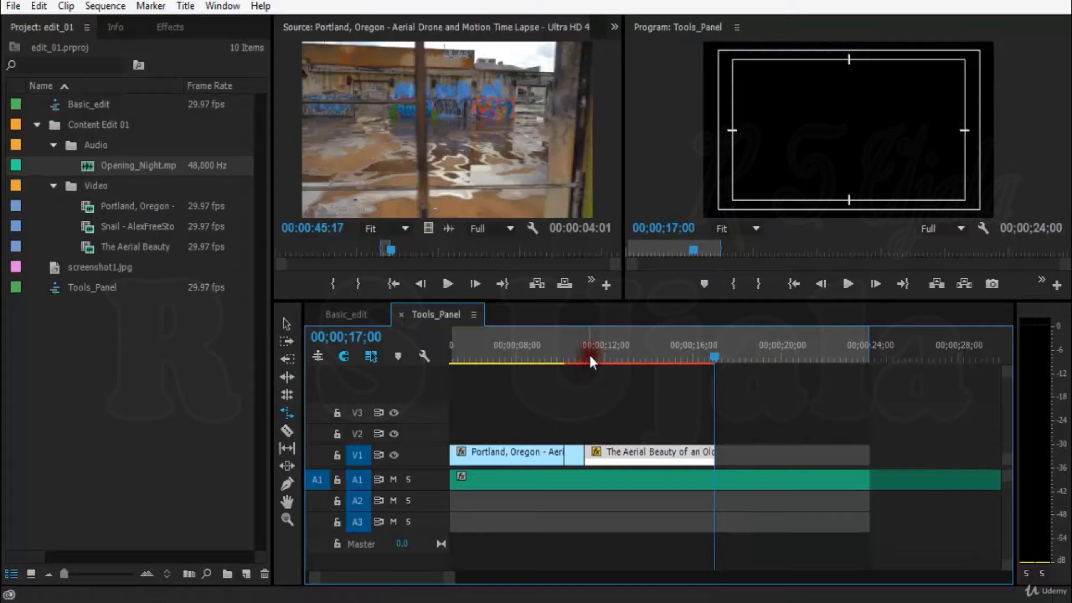
pyautogui.click(584, 350)
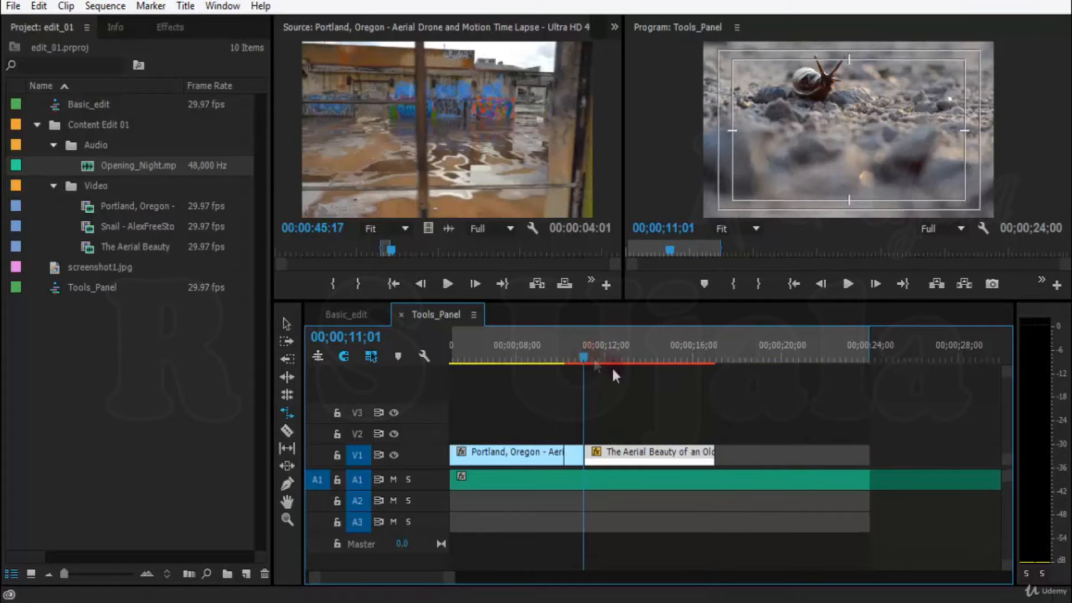
pyautogui.press('space')
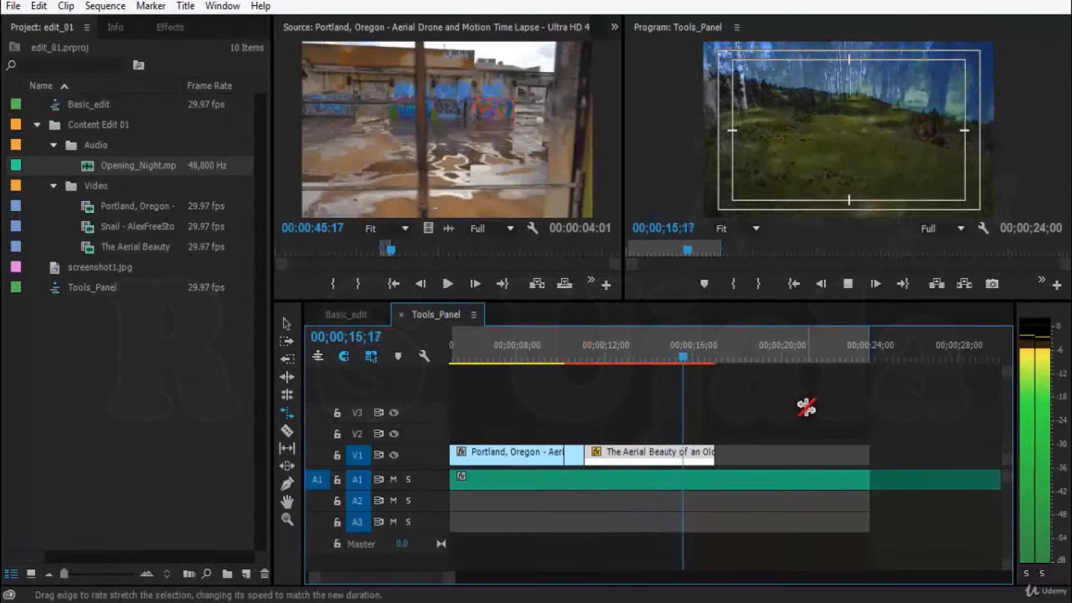
# Rate-stretch the end of the Aerial Beauty clip outward to about 00;00;24;00, the end of the sequence's marked range
pyautogui.click(704, 357)
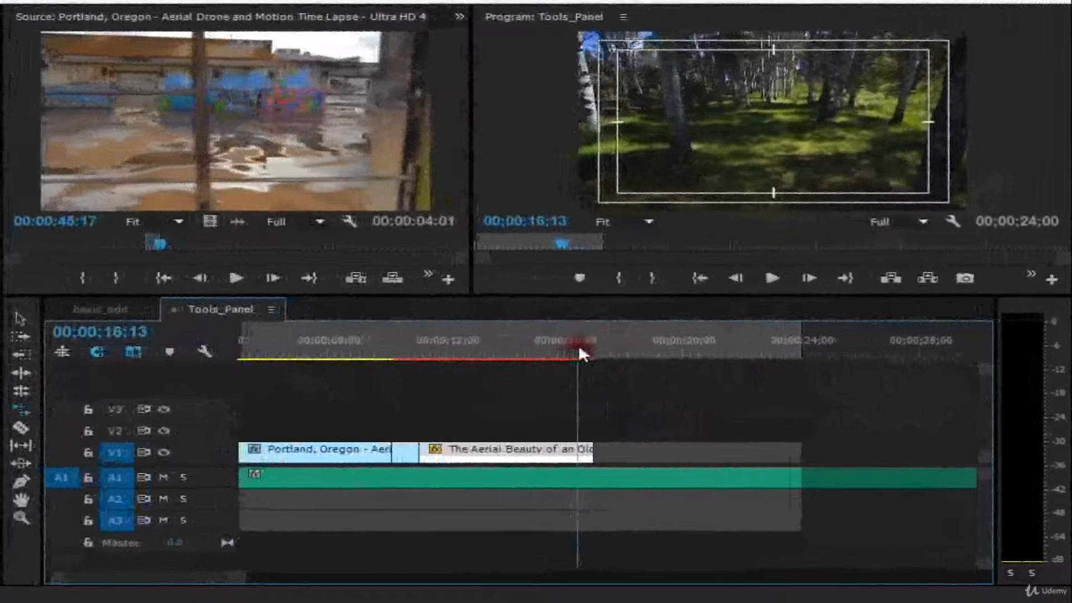
pyautogui.press('space')
pyautogui.moveTo(579, 345); pyautogui.dragTo(791, 350)
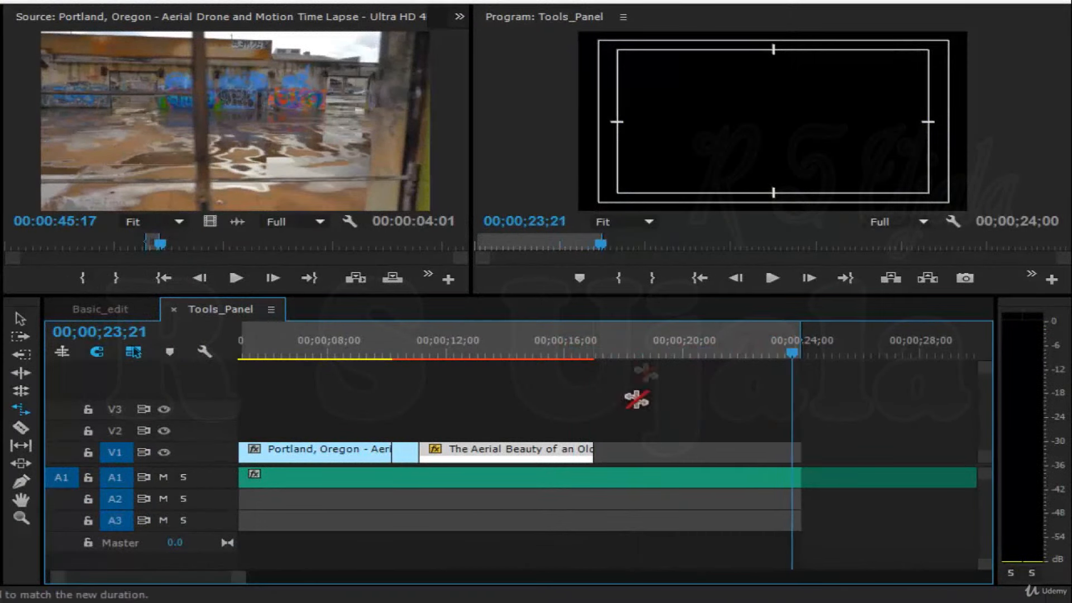
pyautogui.moveTo(593, 451); pyautogui.dragTo(792, 448)
# Play the stretched Aerial Beauty clip from 00;00;16;29 and undo the last rate stretch
pyautogui.moveTo(747, 340); pyautogui.dragTo(594, 350)
pyautogui.press('space')
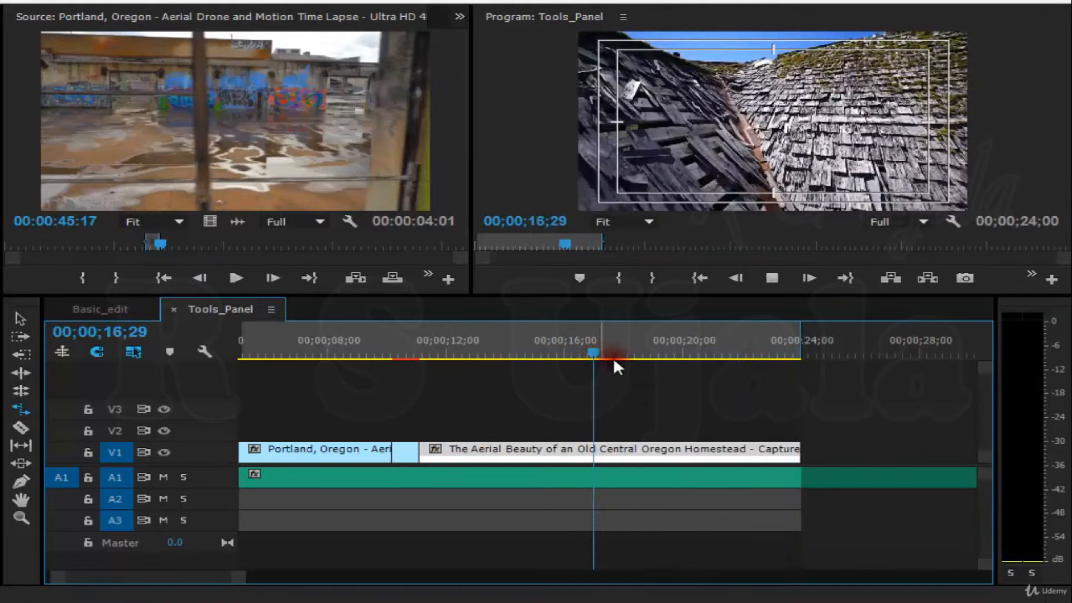
pyautogui.press('space')
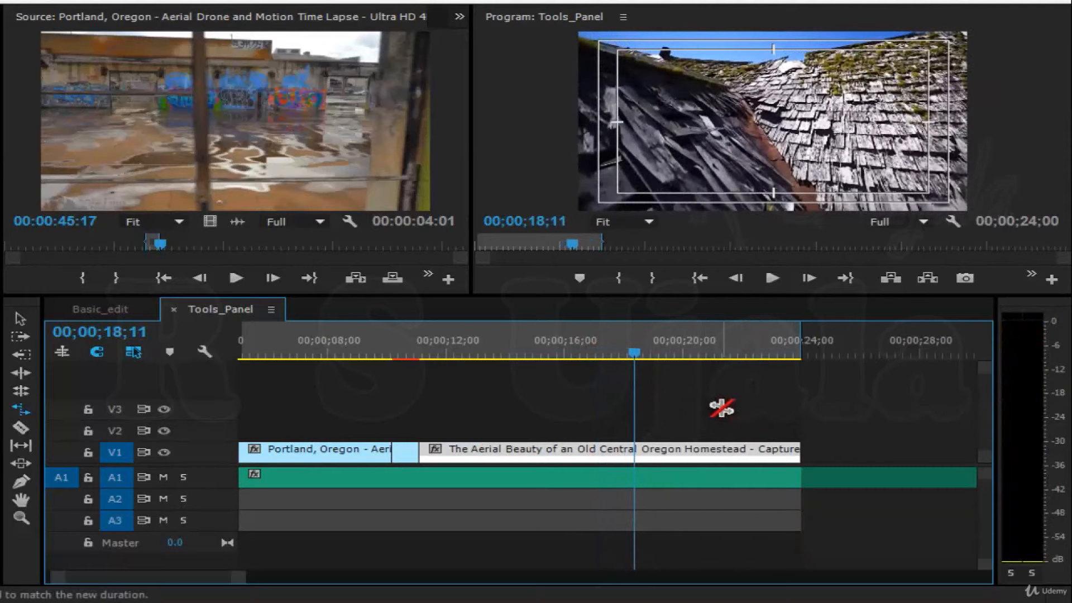
pyautogui.press('space')
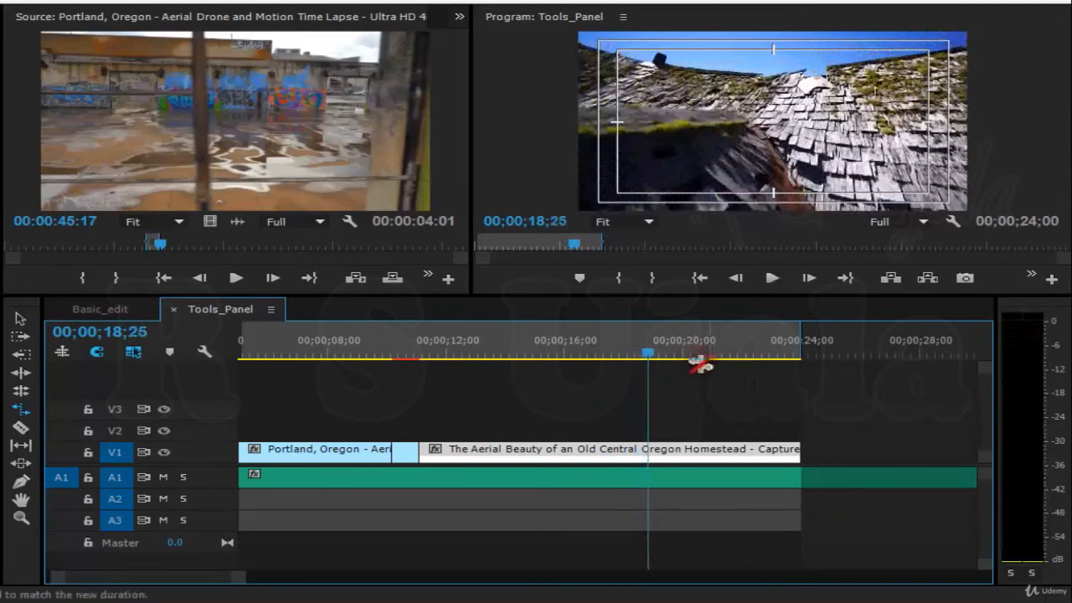
pyautogui.press('space')
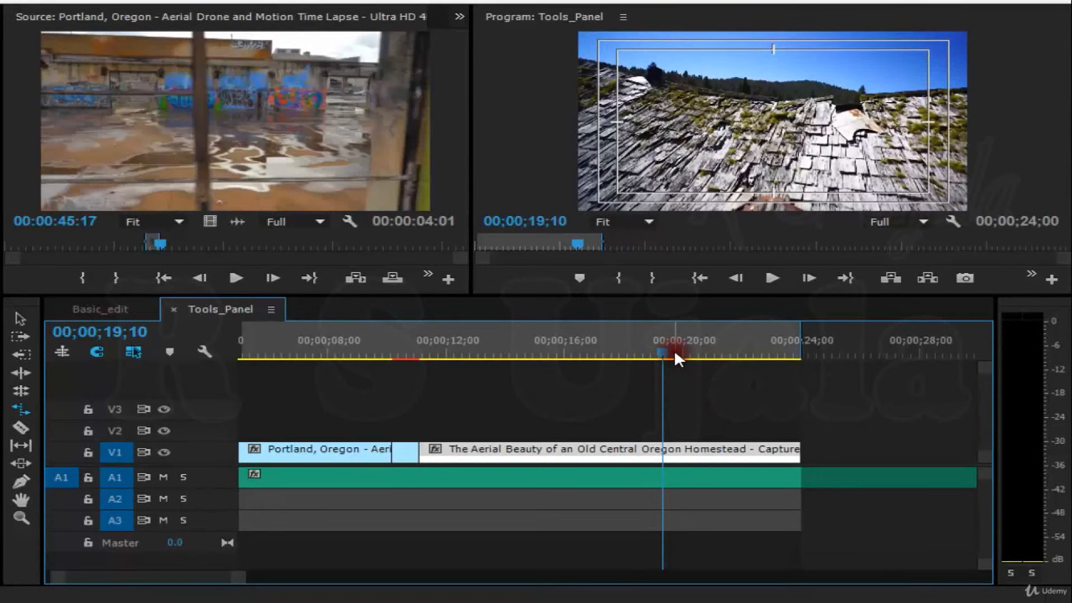
pyautogui.hotkey('ctrl', 'z')
# Play the shortened Aerial Beauty clip from 00;00;12;07, place the playhead at 00;00;14;22 and save the project
pyautogui.moveTo(502, 349); pyautogui.dragTo(453, 351)
pyautogui.press('space')
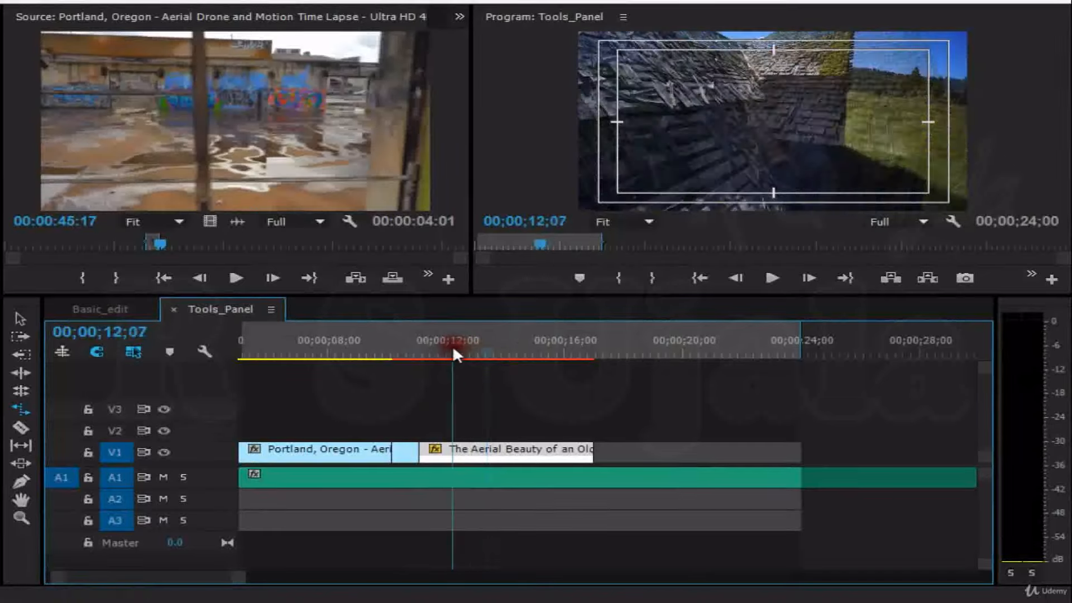
pyautogui.press('space')
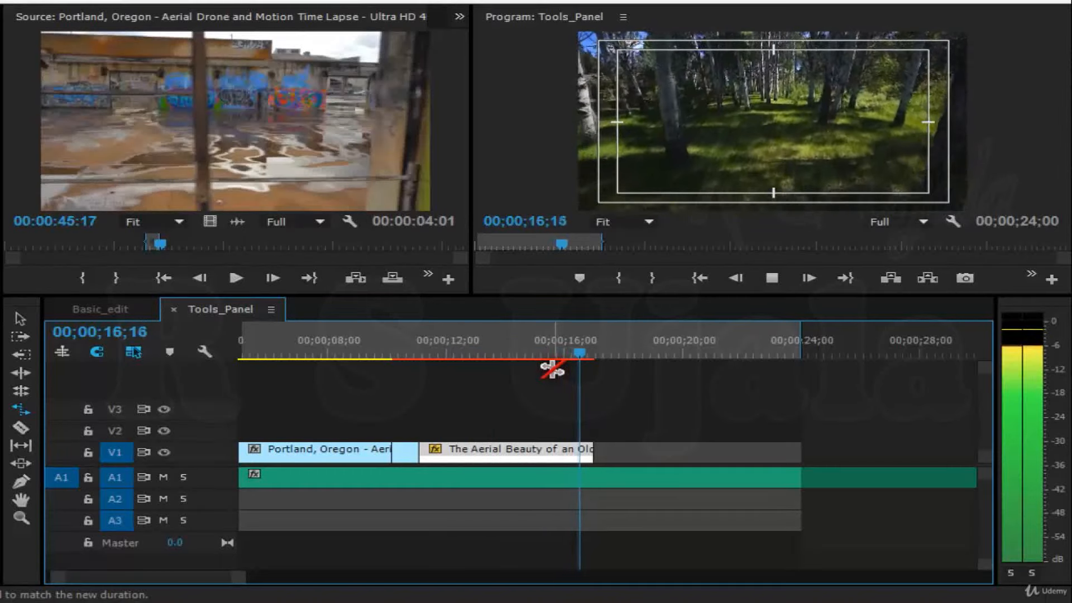
pyautogui.click(528, 346)
pyautogui.hotkey('ctrl', 's')
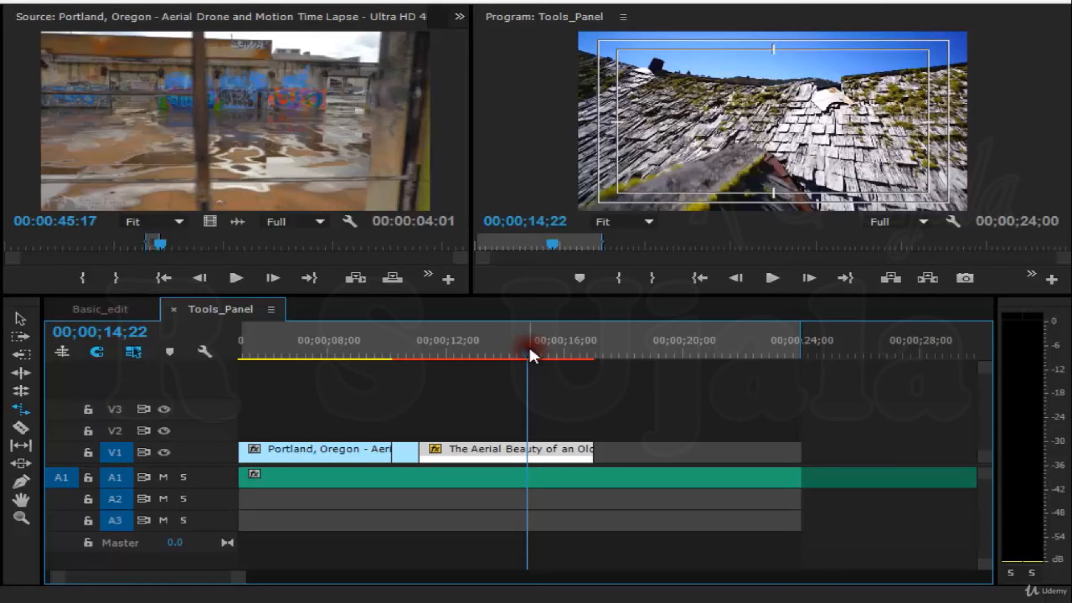
# Place the playhead at 00;00;10;23 inside the short Snail clip
pyautogui.moveTo(396, 340); pyautogui.dragTo(421, 342)
pyautogui.press('=')
pyautogui.click(630, 342)
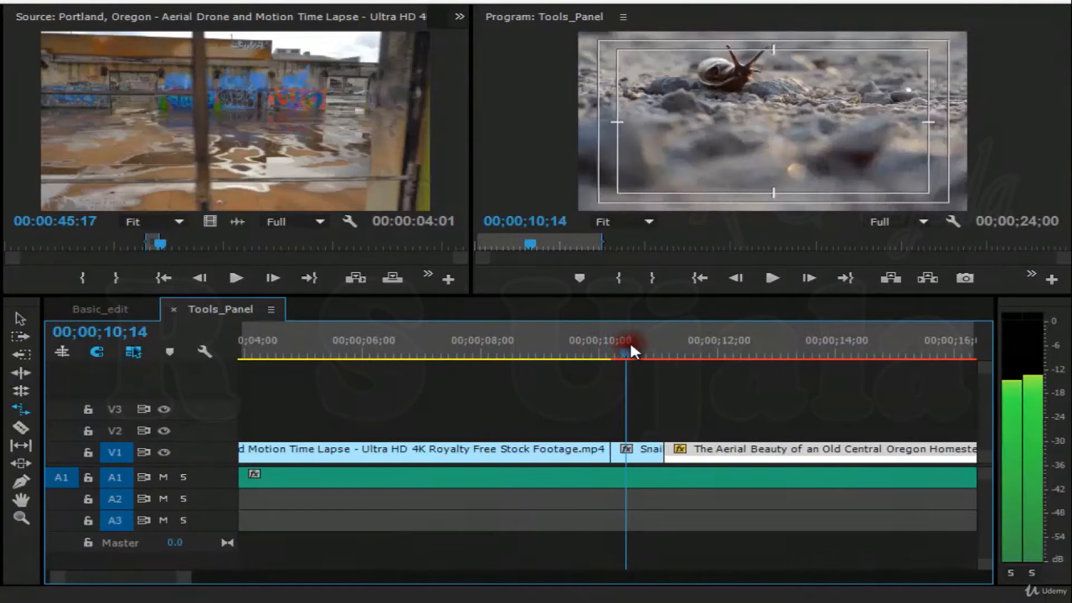
pyautogui.press('-')
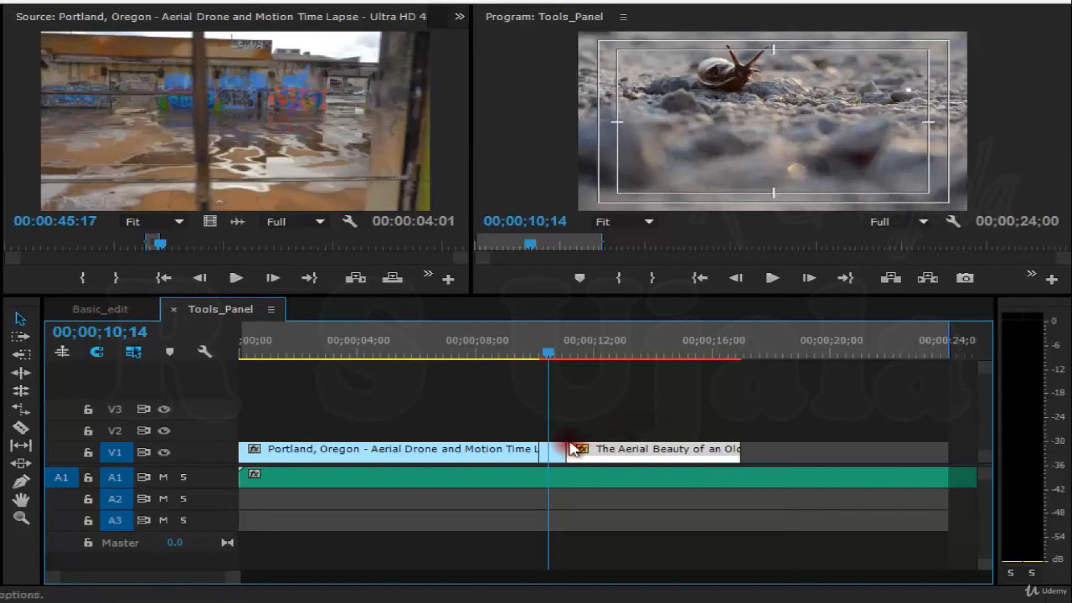
pyautogui.click(557, 352)
pyautogui.press('=')
pyautogui.press('=')
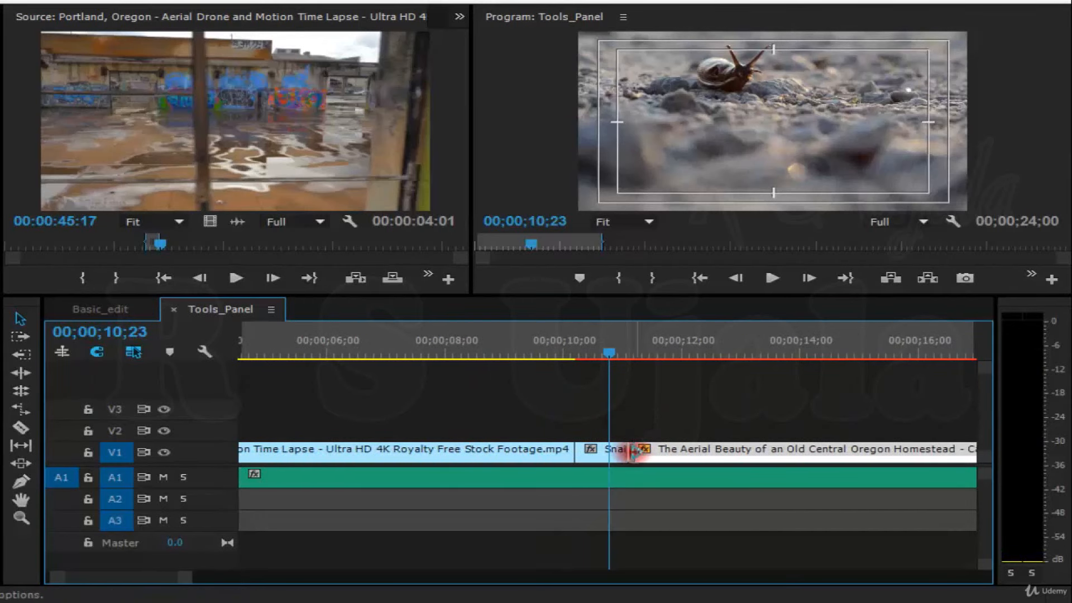
# Try to rate-stretch the end of the Snail clip against the adjacent Aerial Beauty clip, and open the Snail clip in the Source monitor
pyautogui.click(22, 408)
pyautogui.moveTo(626, 449); pyautogui.dragTo(669, 448)
pyautogui.press('-')
pyautogui.press('=')
pyautogui.doubleClick(616, 450)
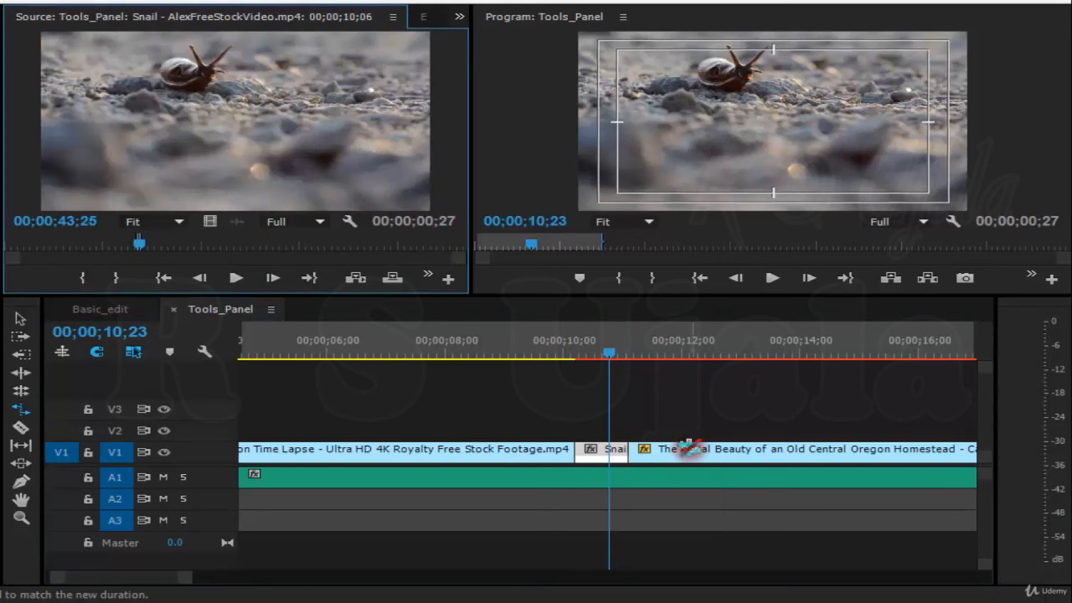
# Move the Aerial Beauty clip later with the Selection tool to leave a gap after the Snail clip, and place the playhead at 00;00;10;21
pyautogui.press('v')
pyautogui.moveTo(674, 398)
pyautogui.mouseDown()
pyautogui.moveTo(729, 408)
pyautogui.moveTo(692, 407)
pyautogui.mouseUp()
pyautogui.press('-')
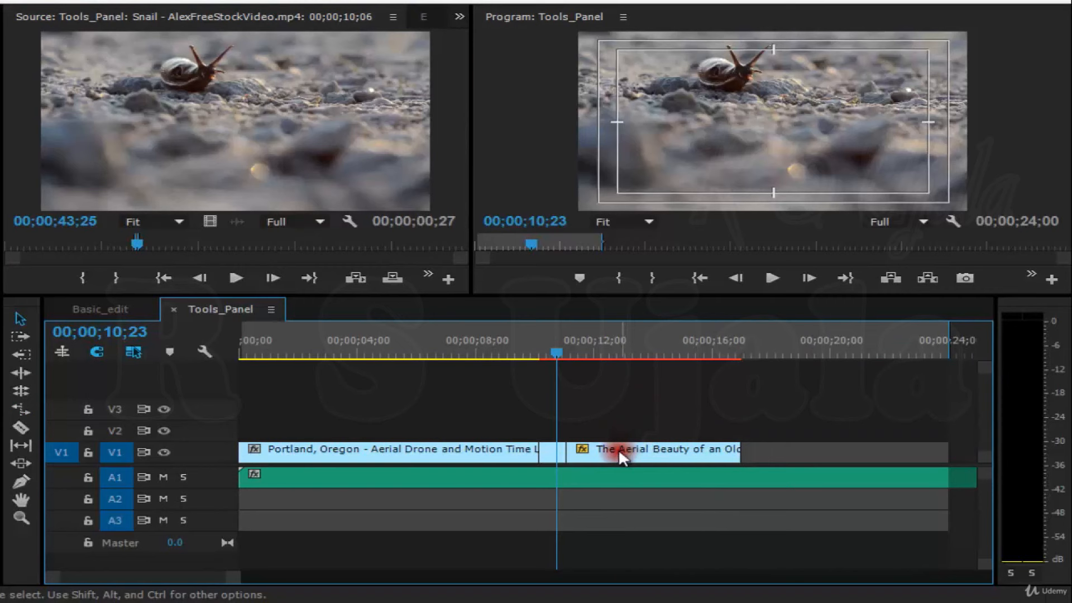
pyautogui.press('=')
pyautogui.click(655, 450)
pyautogui.moveTo(657, 452); pyautogui.dragTo(702, 452)
pyautogui.moveTo(608, 358); pyautogui.dragTo(605, 353)
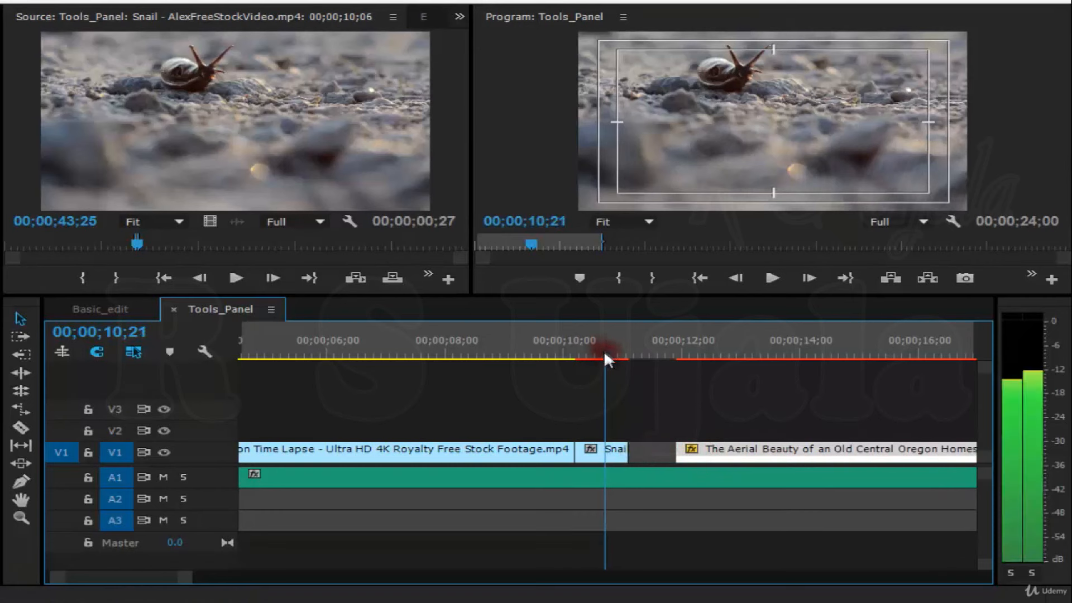
# Rate-stretch the end of the Snail clip to the start of the Aerial Beauty clip and start playback
pyautogui.click(20, 409)
pyautogui.moveTo(627, 450); pyautogui.dragTo(675, 450)
pyautogui.press('space')
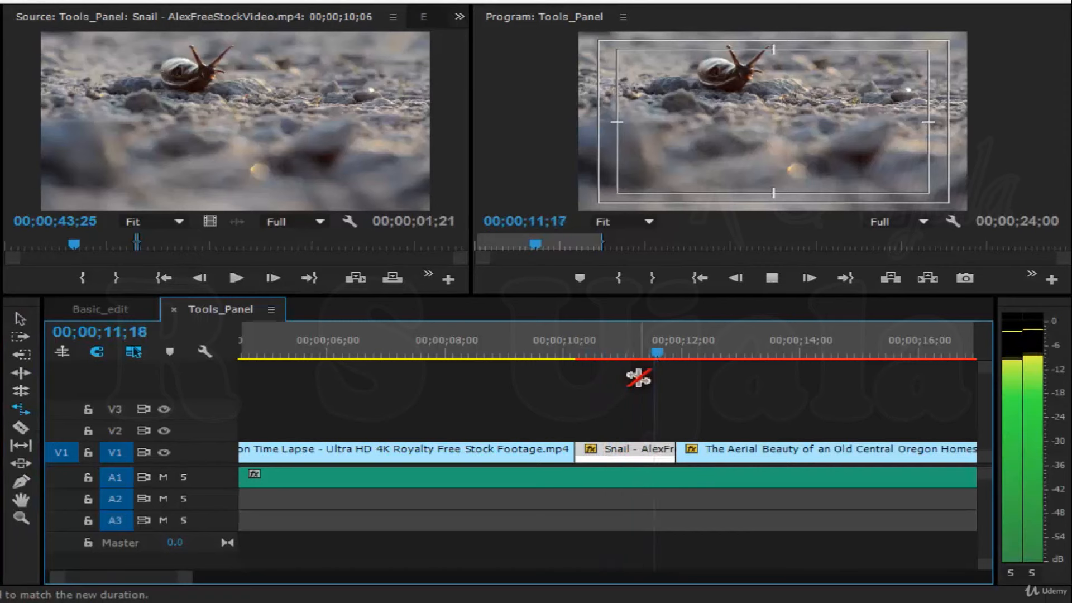
# Play the sequence from just before the Snail clip into the Aerial Beauty clip to review the stretched speeds
pyautogui.click(546, 350)
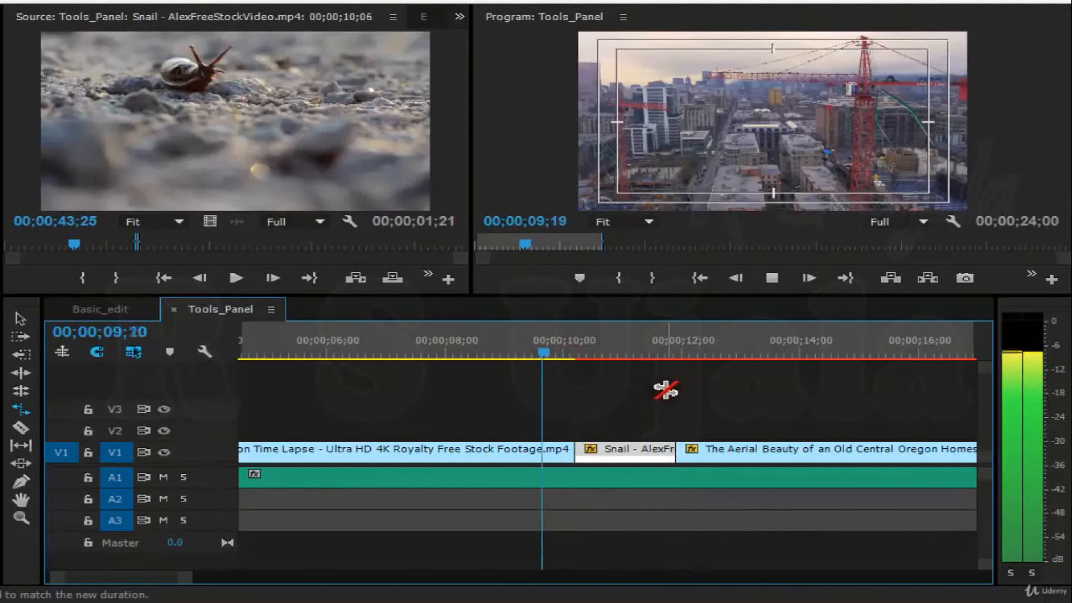
pyautogui.press('space')
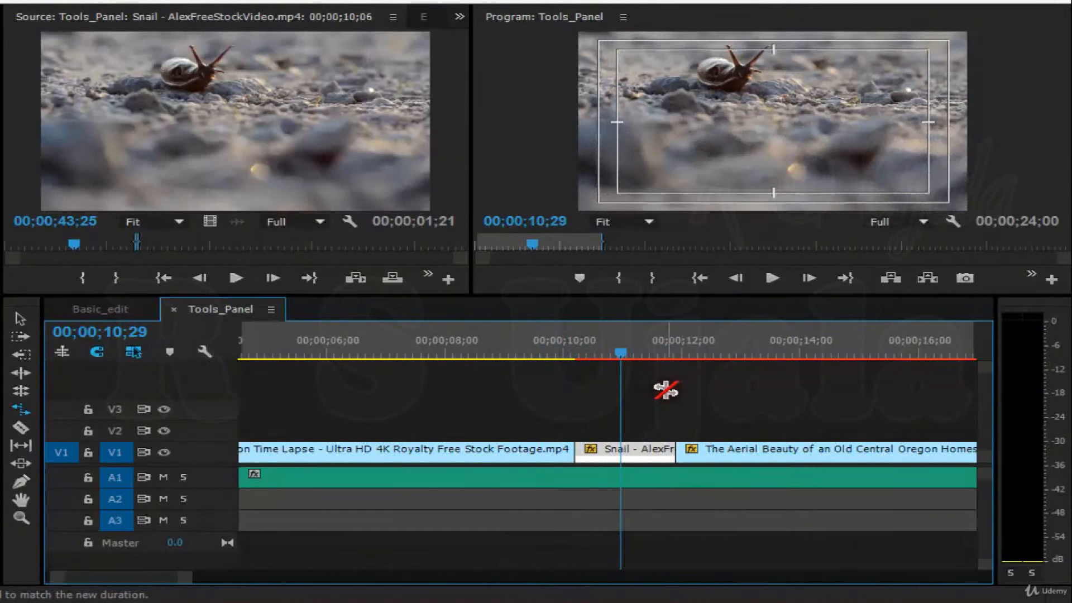
pyautogui.press('space')
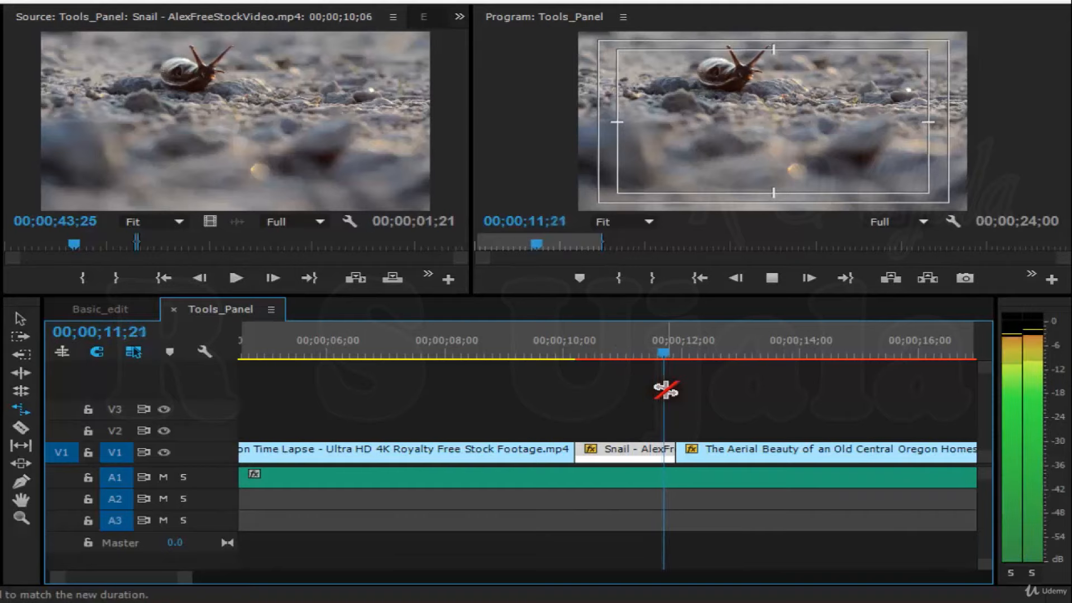
pyautogui.press('\\')
pyautogui.press('space')
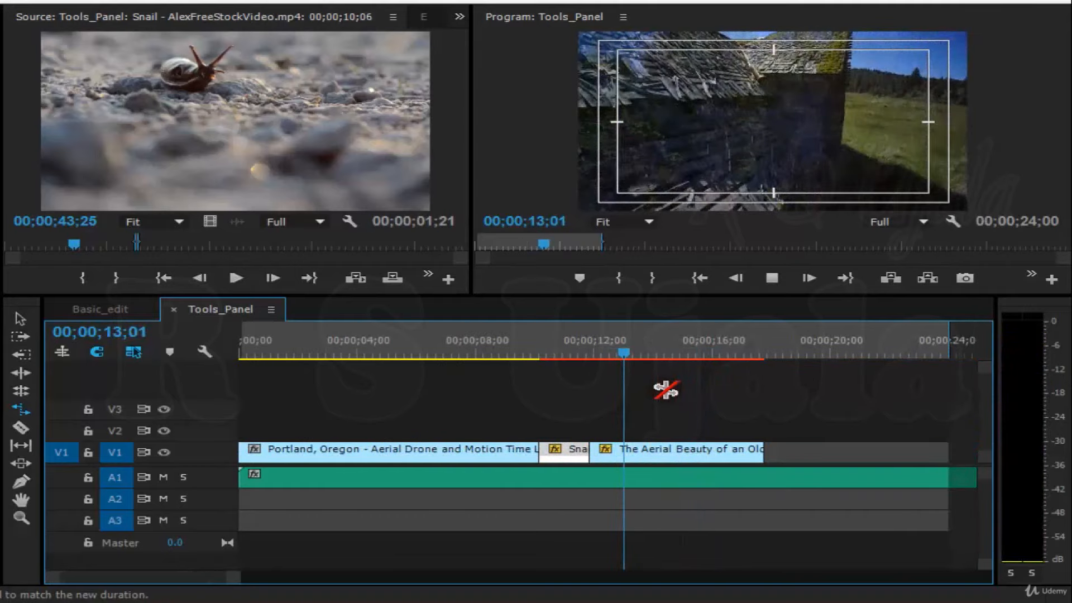
pyautogui.press('space')
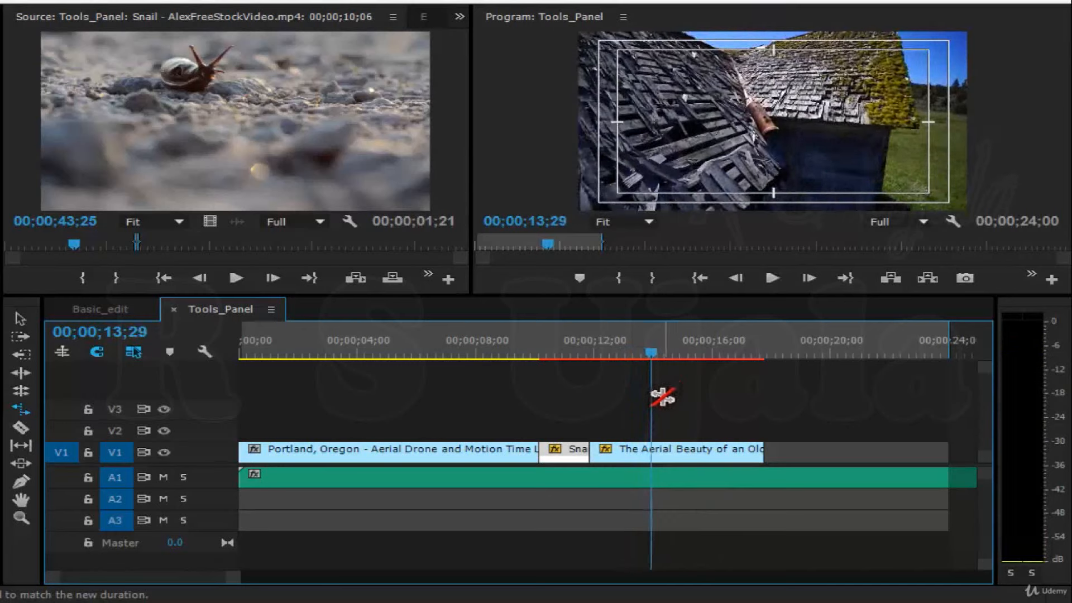
pyautogui.press('space')
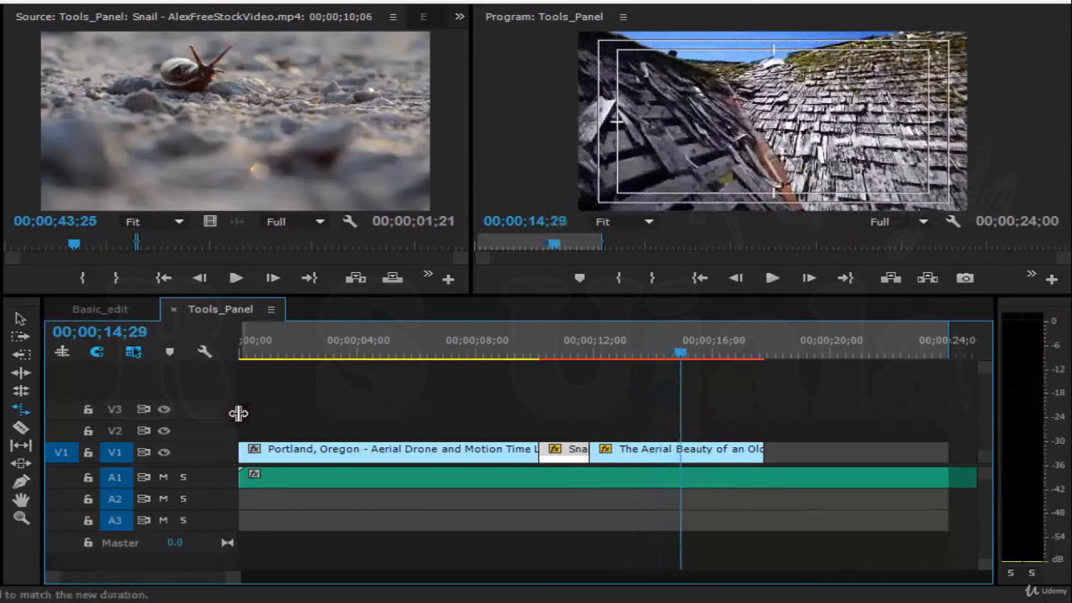
# Cut the Aerial Beauty clip at two points with the Razor tool, and undo the cuts
pyautogui.click(25, 429)
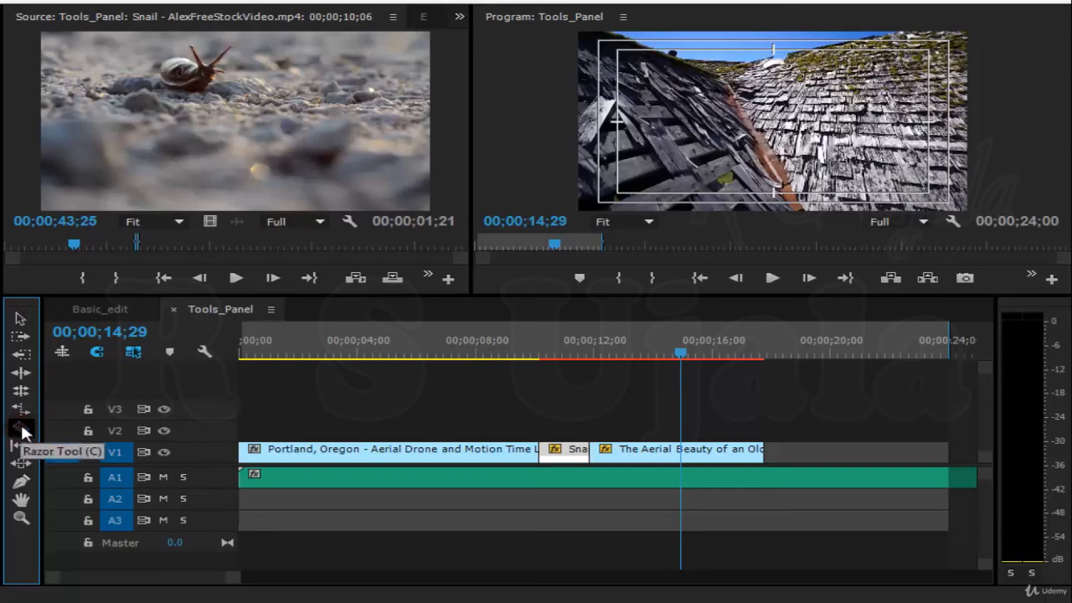
pyautogui.click(694, 450)
pyautogui.click(716, 449)
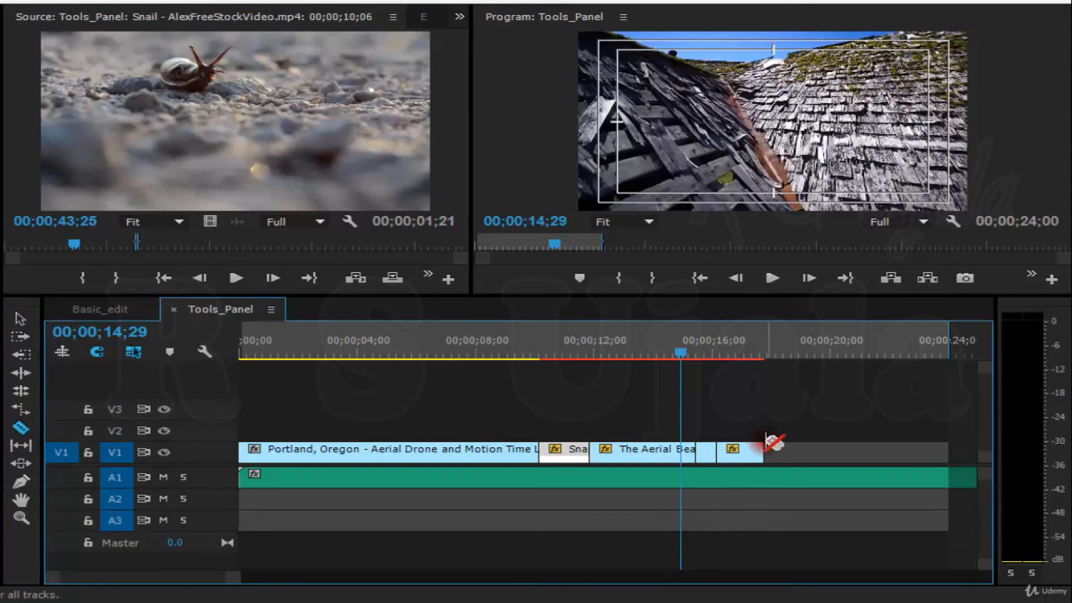
pyautogui.hotkey('ctrl', 'z')
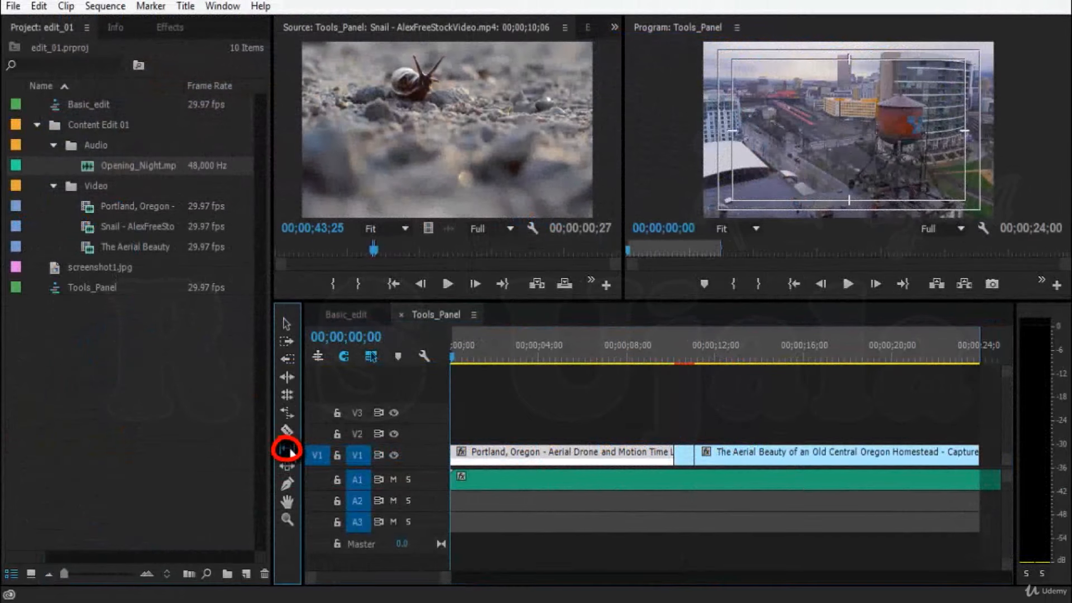
# Switch to the Slip tool and try slipping the Portland clip's footage by +00;00;02;15
pyautogui.click(289, 450)
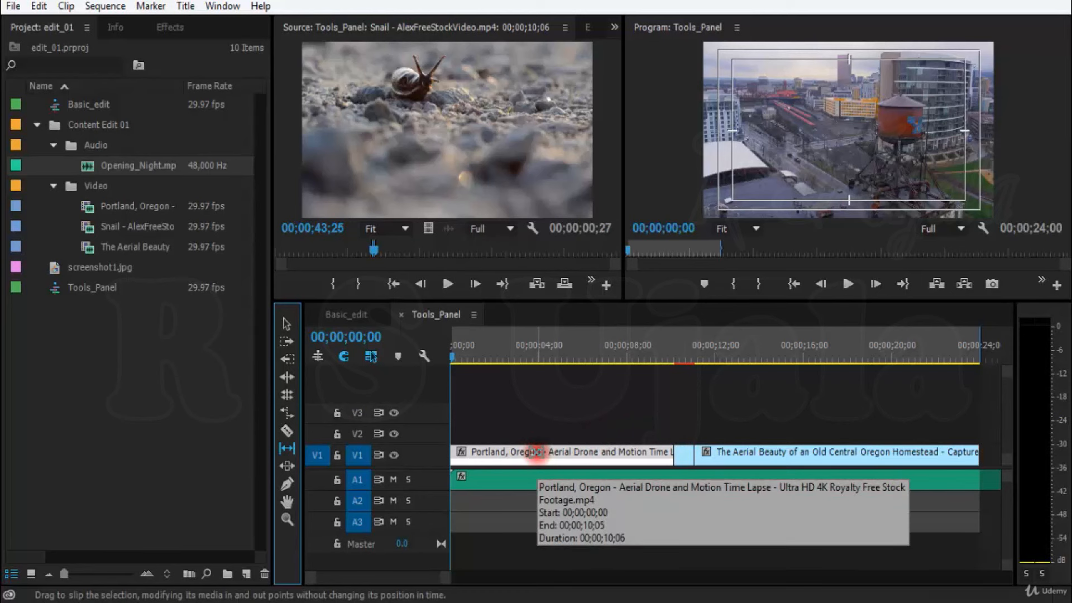
pyautogui.moveTo(477, 362); pyautogui.dragTo(446, 360)
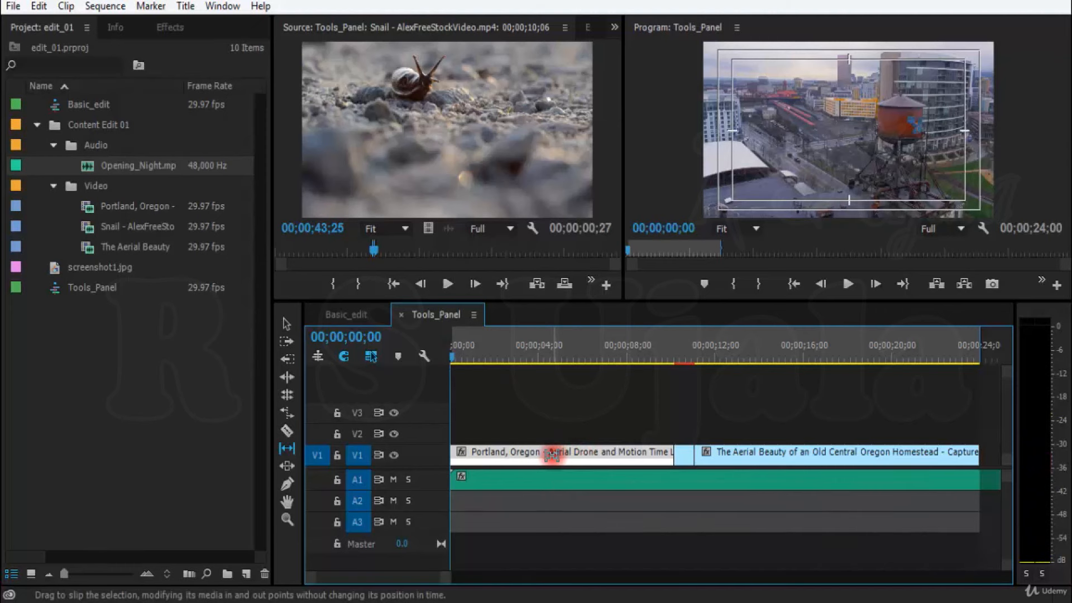
pyautogui.moveTo(553, 454); pyautogui.dragTo(600, 455)
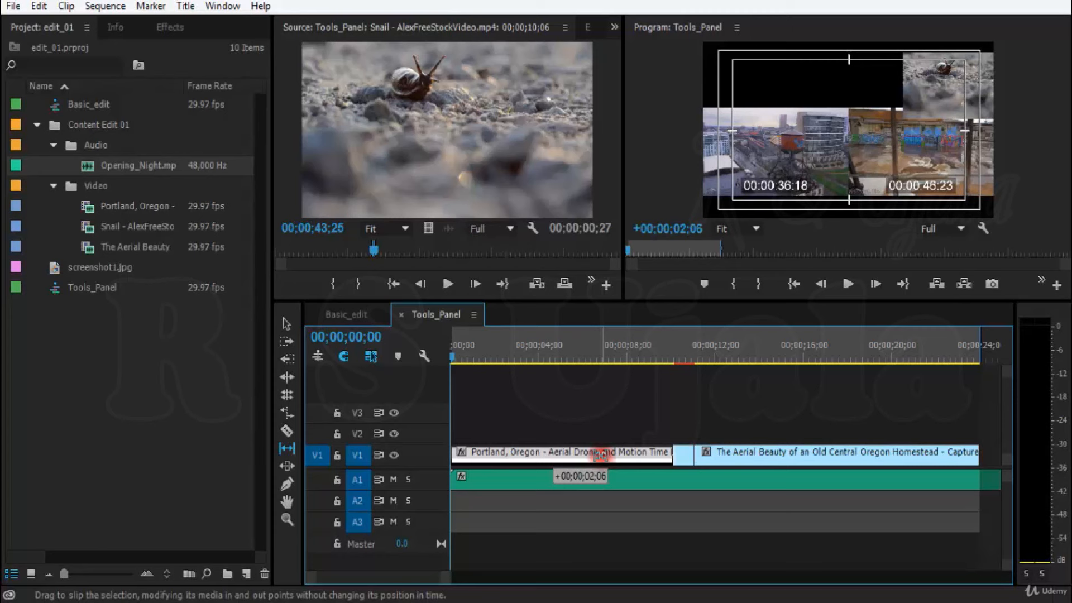
pyautogui.moveTo(603, 455)
pyautogui.mouseDown()
pyautogui.moveTo(581, 453)
pyautogui.moveTo(609, 452)
pyautogui.mouseUp()
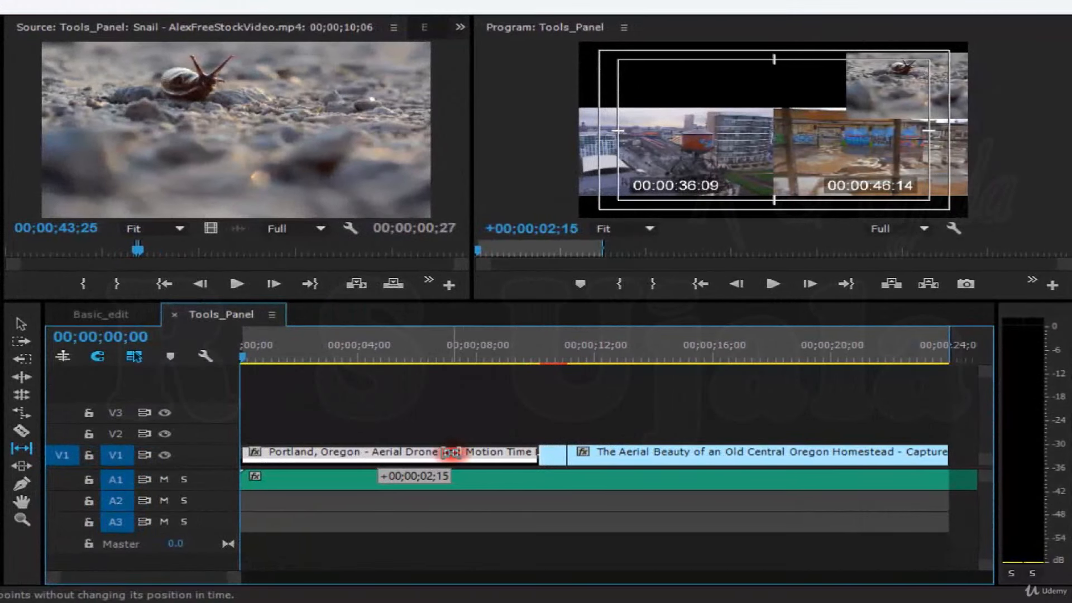
pyautogui.moveTo(451, 452); pyautogui.dragTo(451, 451)
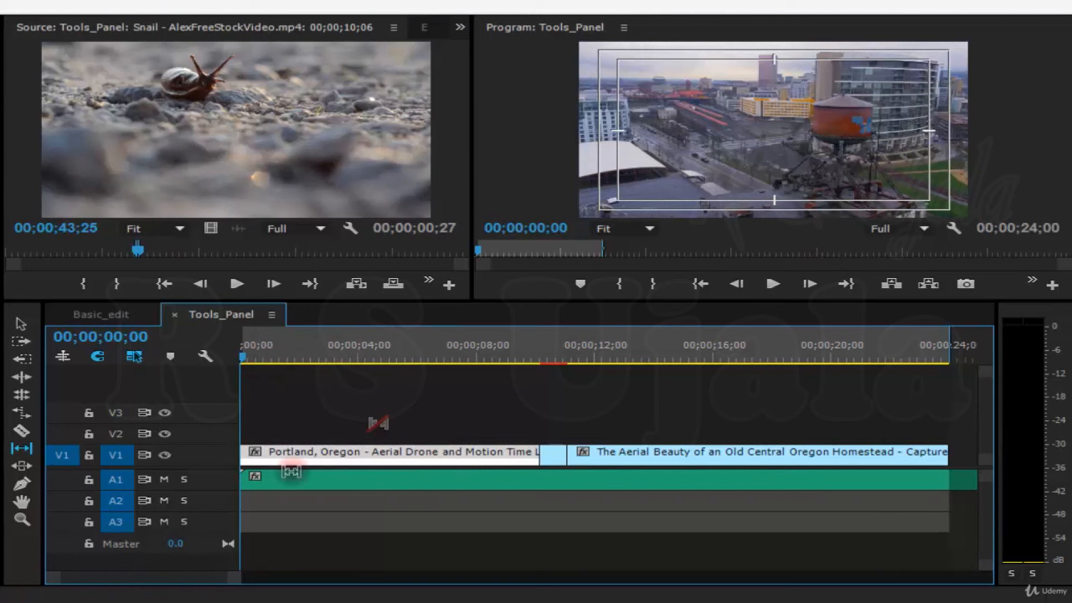
# Slip the Portland clip's footage by +00;00;04;22 without changing its position in the sequence
pyautogui.moveTo(305, 453); pyautogui.dragTo(329, 453)
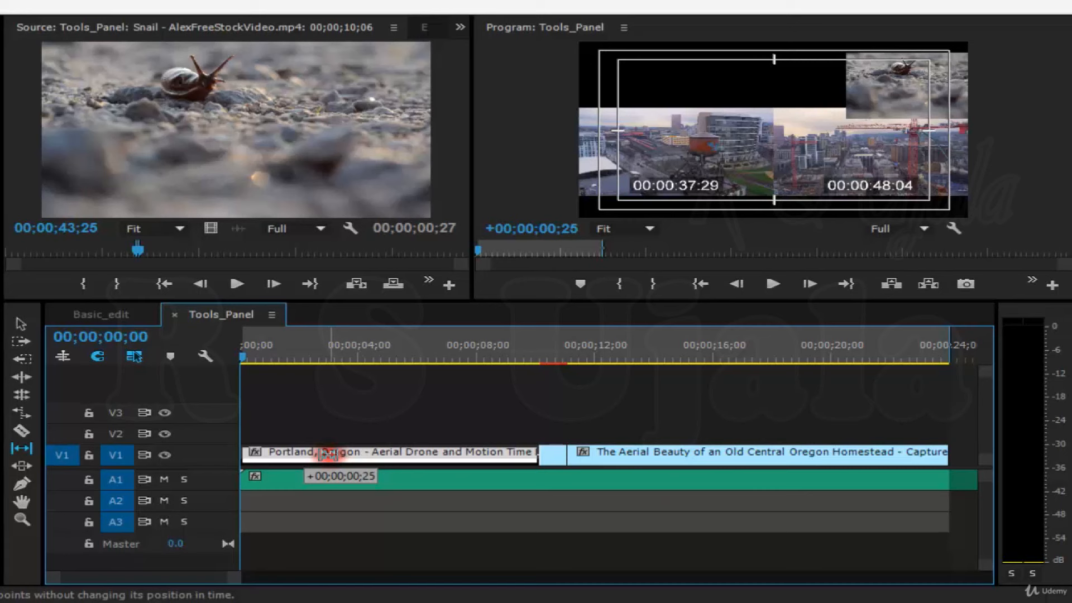
pyautogui.moveTo(330, 453); pyautogui.dragTo(363, 455)
pyautogui.moveTo(372, 454); pyautogui.dragTo(445, 454)
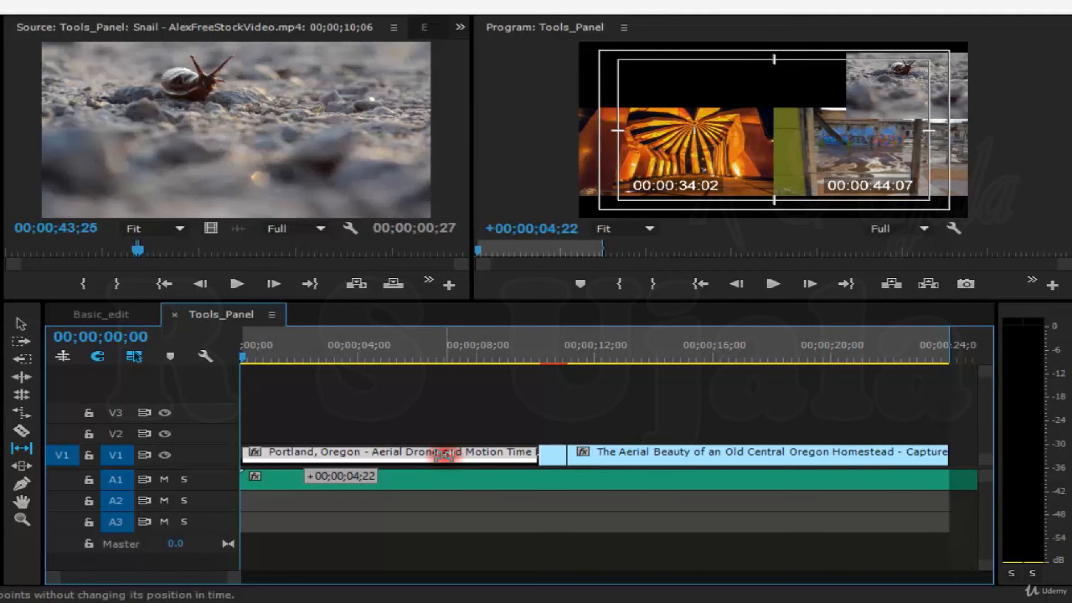
pyautogui.moveTo(444, 455); pyautogui.dragTo(444, 455)
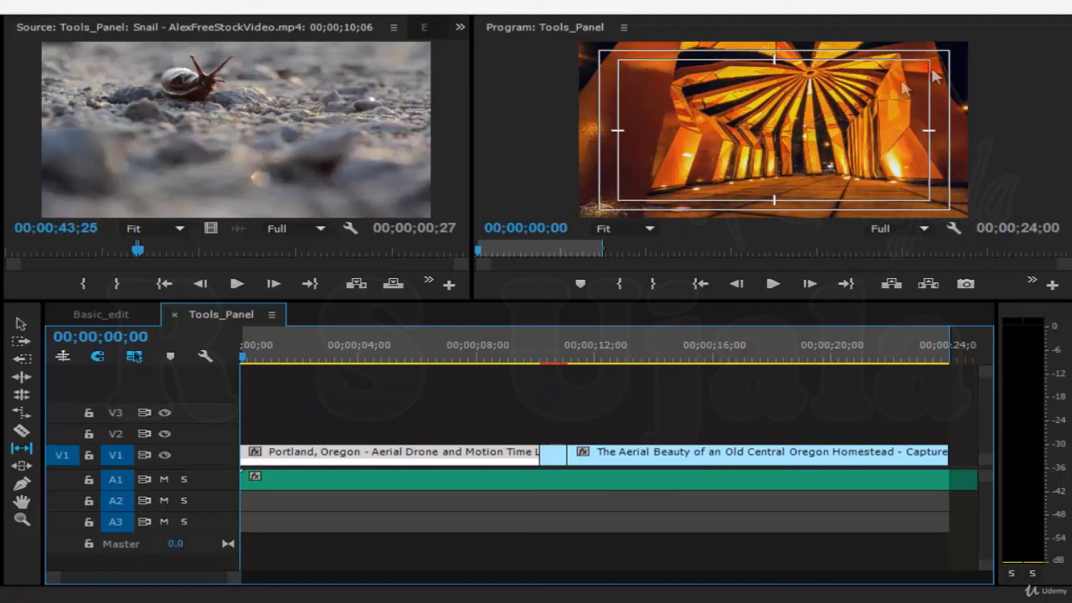
# Play the slipped Portland clip from the start of the sequence and scrub back to 00;00;05;07 to review its footage
pyautogui.click(770, 285)
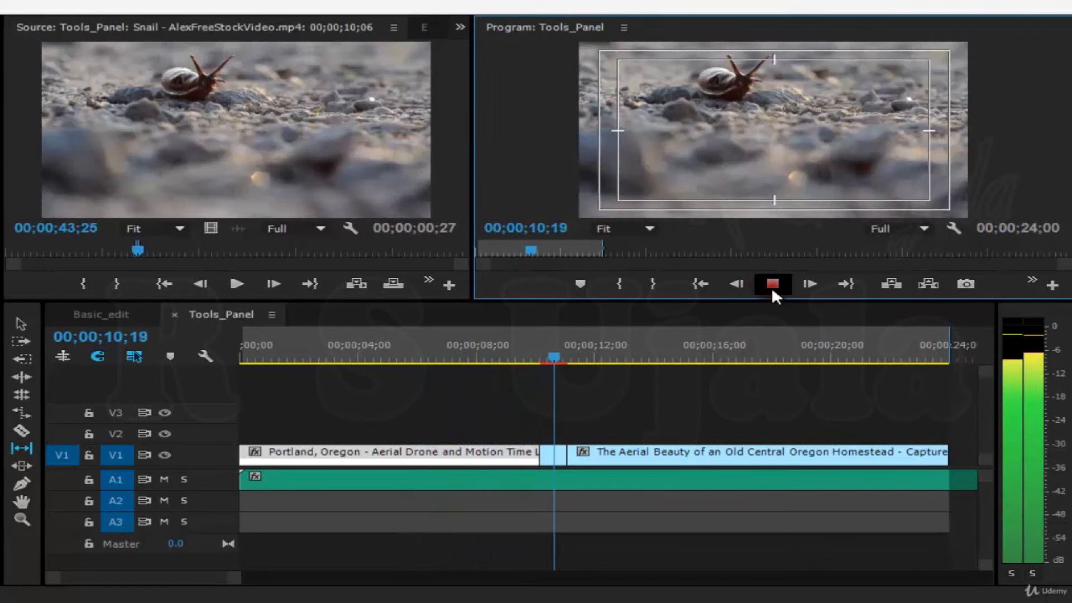
pyautogui.click(772, 284)
pyautogui.moveTo(507, 345); pyautogui.dragTo(398, 360)
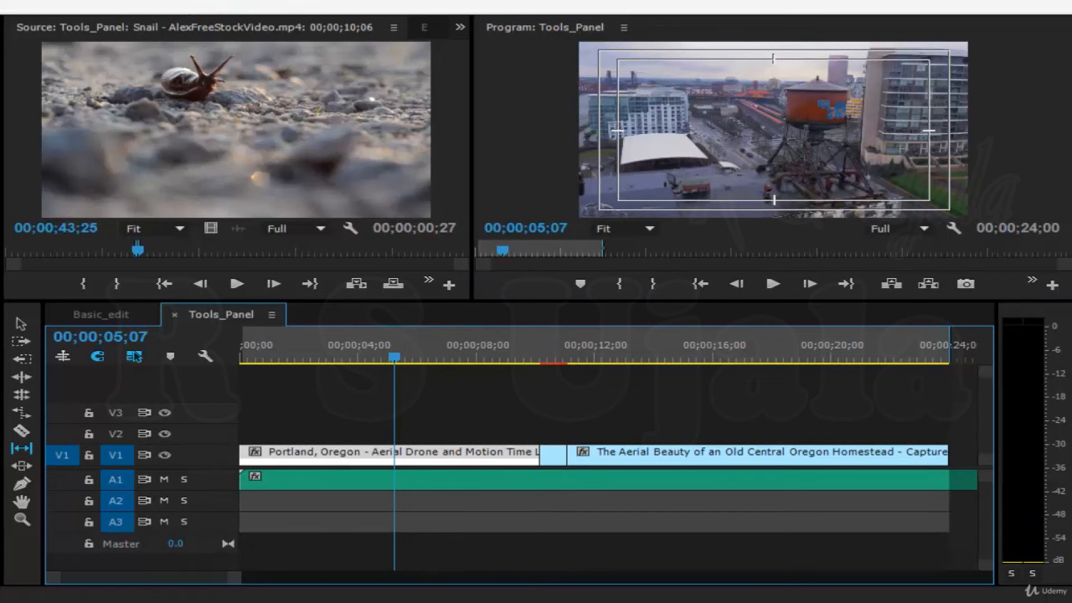
# Scrub through the Portland clip as far as 00;00;08;11 and back to 00;00;04;19 to review its slipped footage
pyautogui.moveTo(484, 456); pyautogui.dragTo(425, 456)
pyautogui.moveTo(393, 357); pyautogui.dragTo(405, 378)
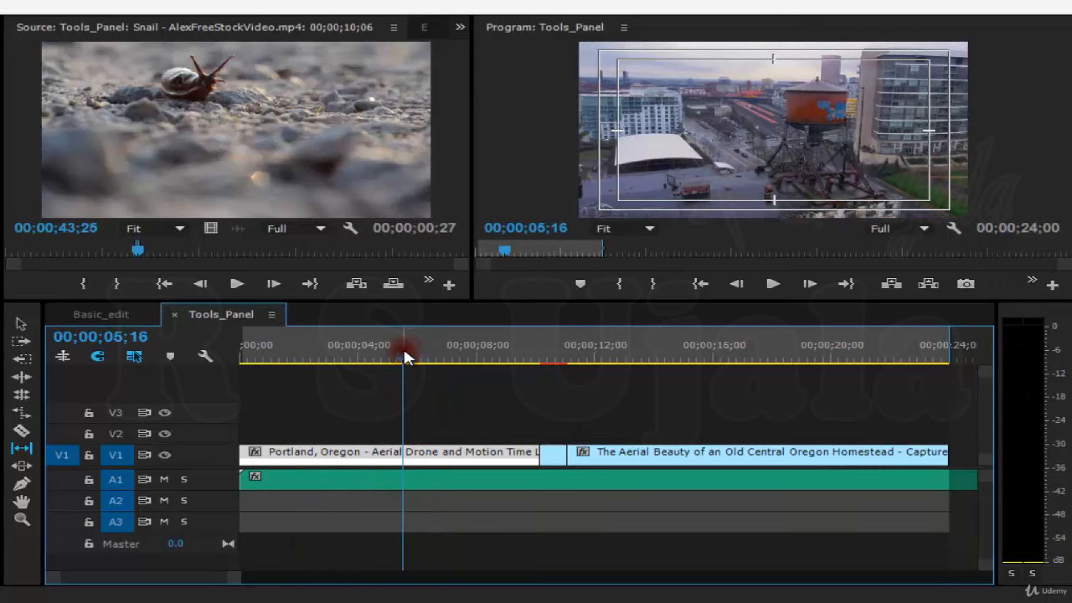
pyautogui.moveTo(404, 353); pyautogui.dragTo(338, 363)
pyautogui.click(456, 354)
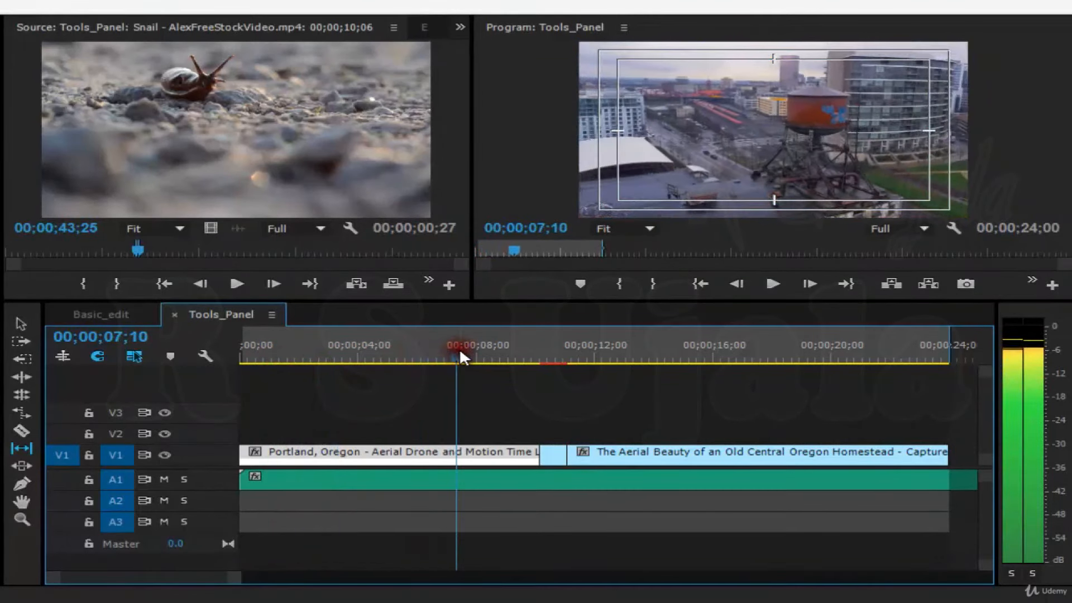
pyautogui.click(487, 355)
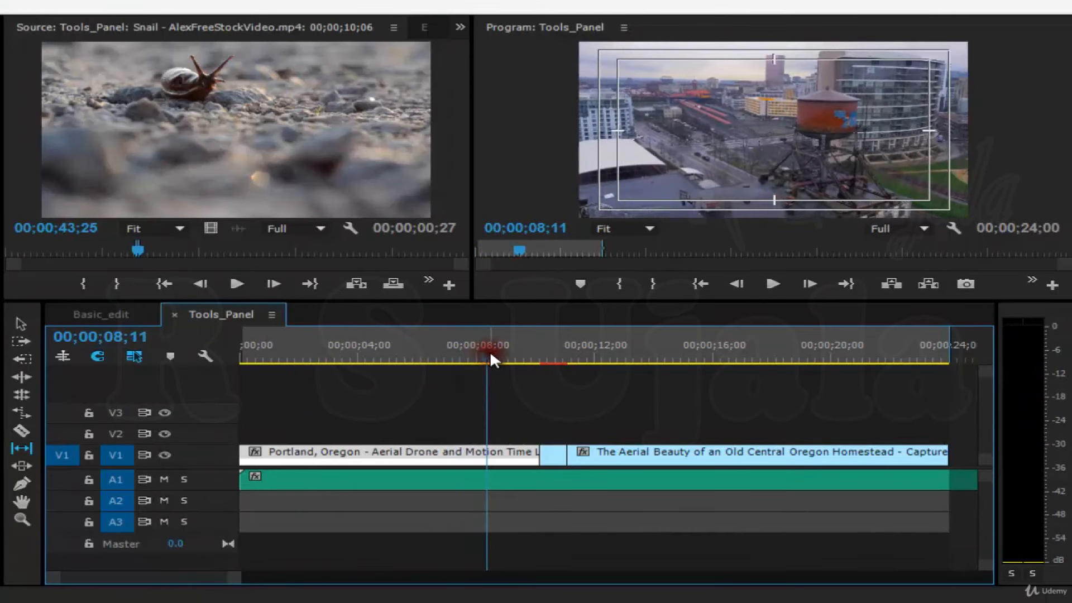
pyautogui.moveTo(490, 357); pyautogui.dragTo(376, 363)
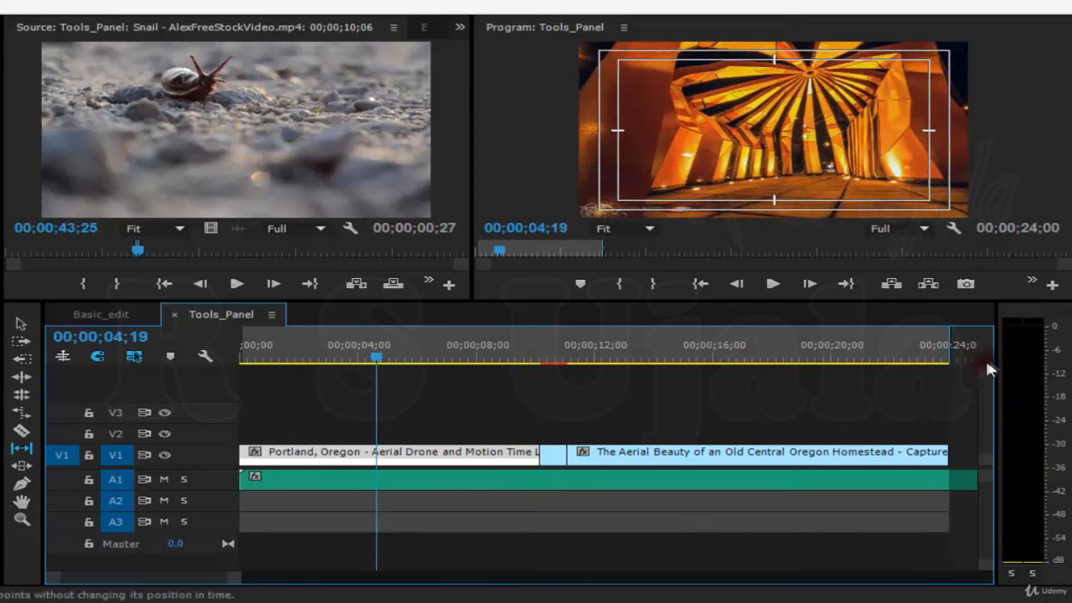
# Check the Aerial Beauty clip at its end and start, and slip its footage to a later portion with the Slip tool
pyautogui.click(935, 360)
pyautogui.moveTo(937, 354); pyautogui.dragTo(946, 354)
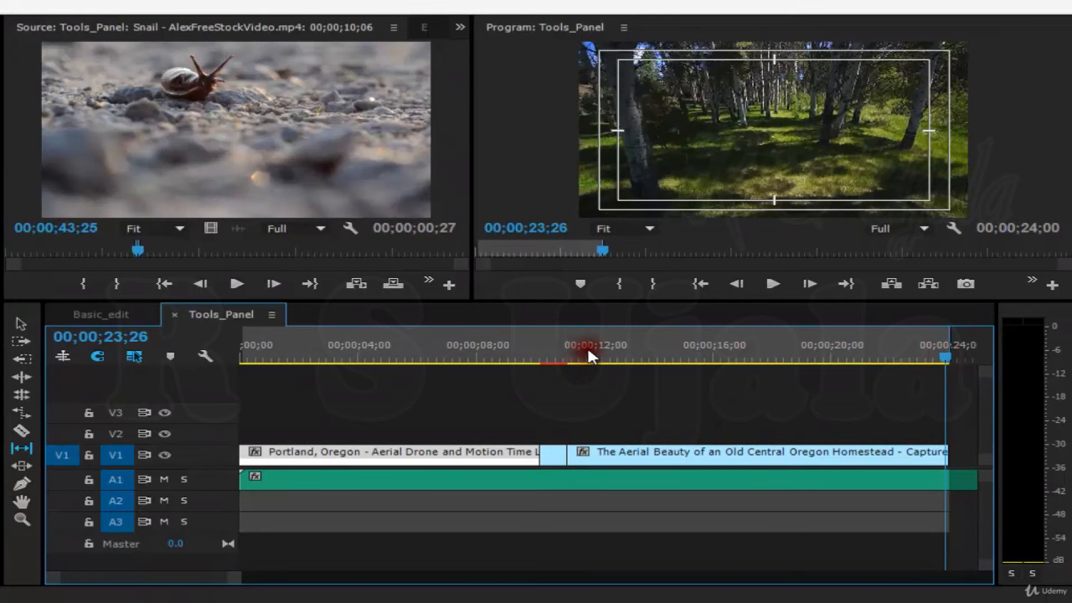
pyautogui.click(565, 349)
pyautogui.moveTo(564, 349)
pyautogui.mouseDown()
pyautogui.moveTo(601, 349)
pyautogui.moveTo(571, 349)
pyautogui.moveTo(578, 360)
pyautogui.mouseUp()
pyautogui.click(712, 455)
pyautogui.moveTo(712, 455); pyautogui.dragTo(670, 451)
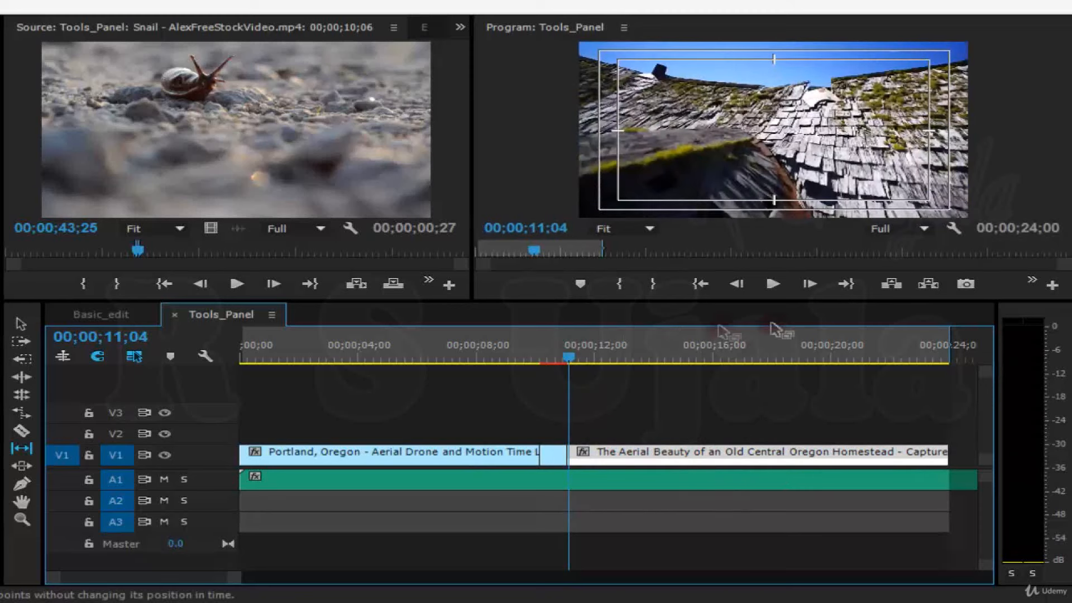
# Play the slipped Aerial Beauty clip from 00;00;11;04 and scrub to 00;00;22;17 to review its footage
pyautogui.click(772, 282)
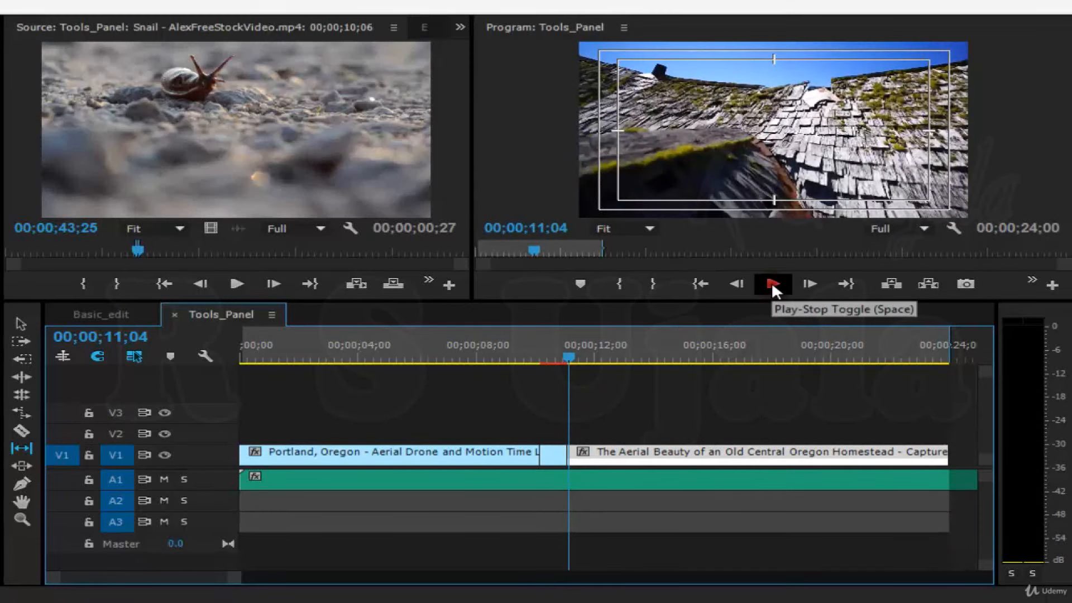
pyautogui.click(772, 281)
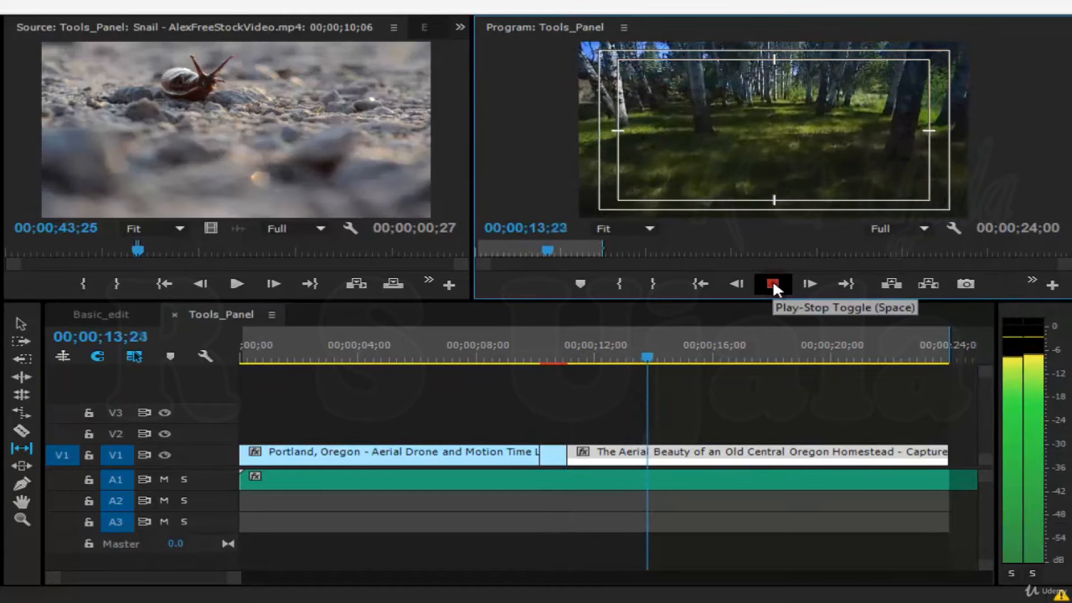
pyautogui.click(772, 282)
pyautogui.moveTo(569, 345); pyautogui.dragTo(920, 362)
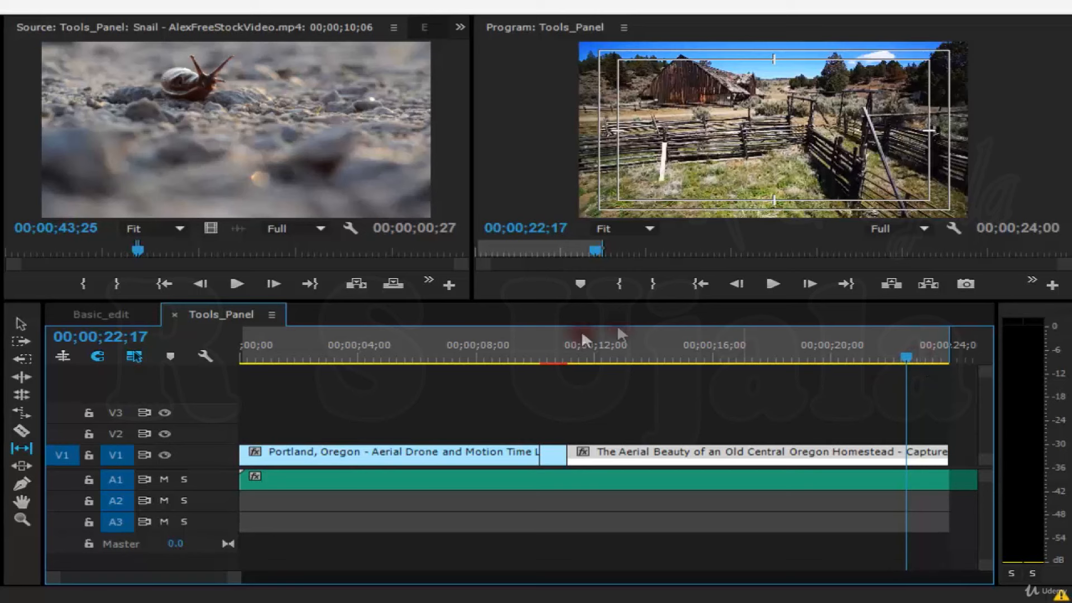
# Slip the Aerial Beauty clip's footage back to an earlier portion and play it from 00;00;11;08
pyautogui.click(572, 353)
pyautogui.moveTo(610, 454); pyautogui.dragTo(734, 450)
pyautogui.click(766, 286)
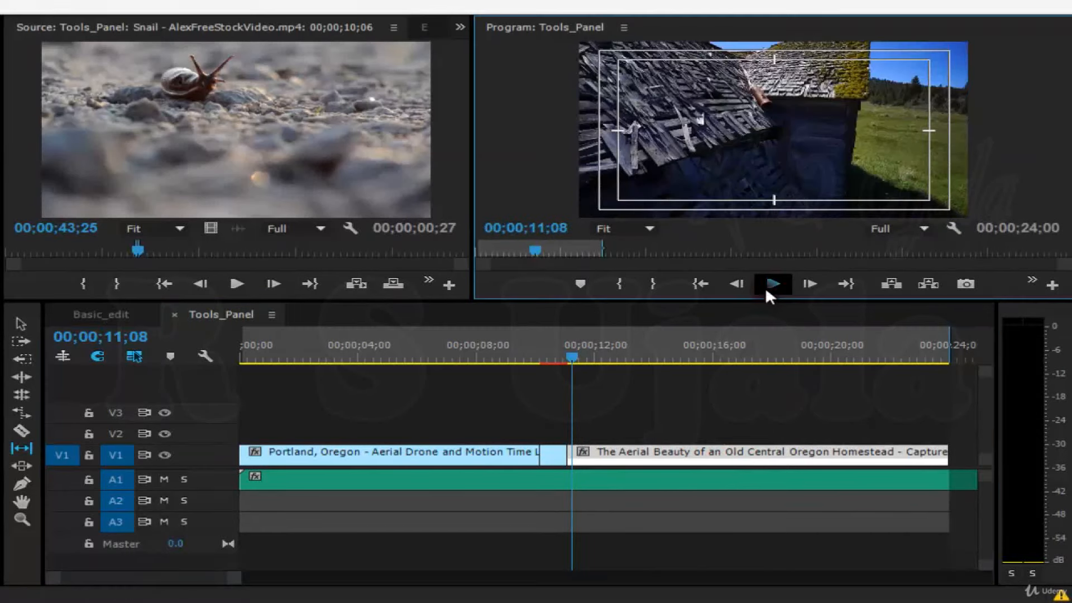
pyautogui.click(769, 286)
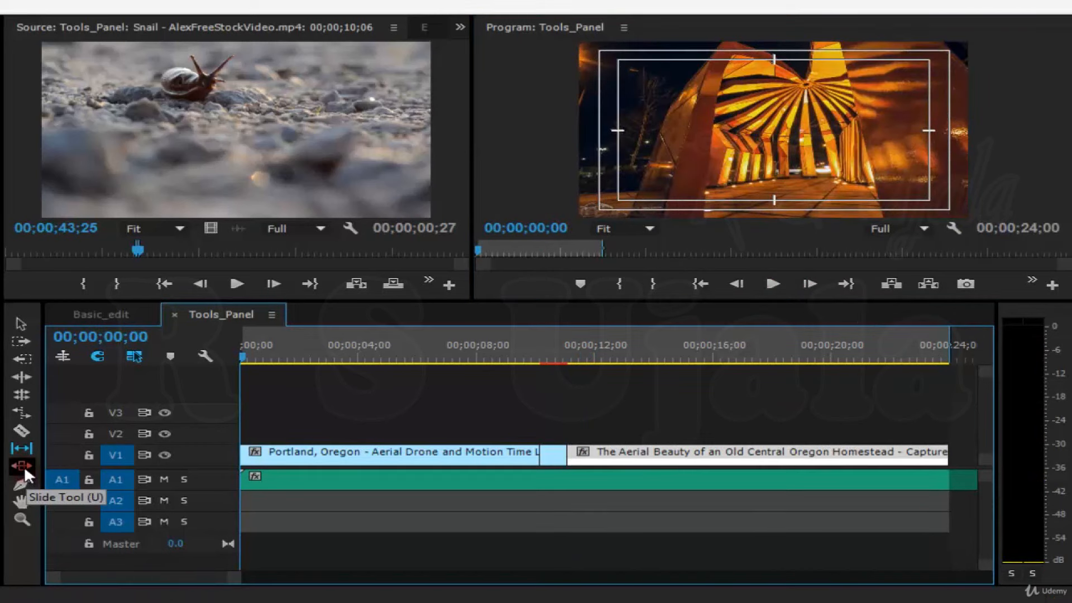
# Activate the Slide tool, inspect the cuts around the Snail clip, and try the tool on the Portland clip
pyautogui.click(23, 467)
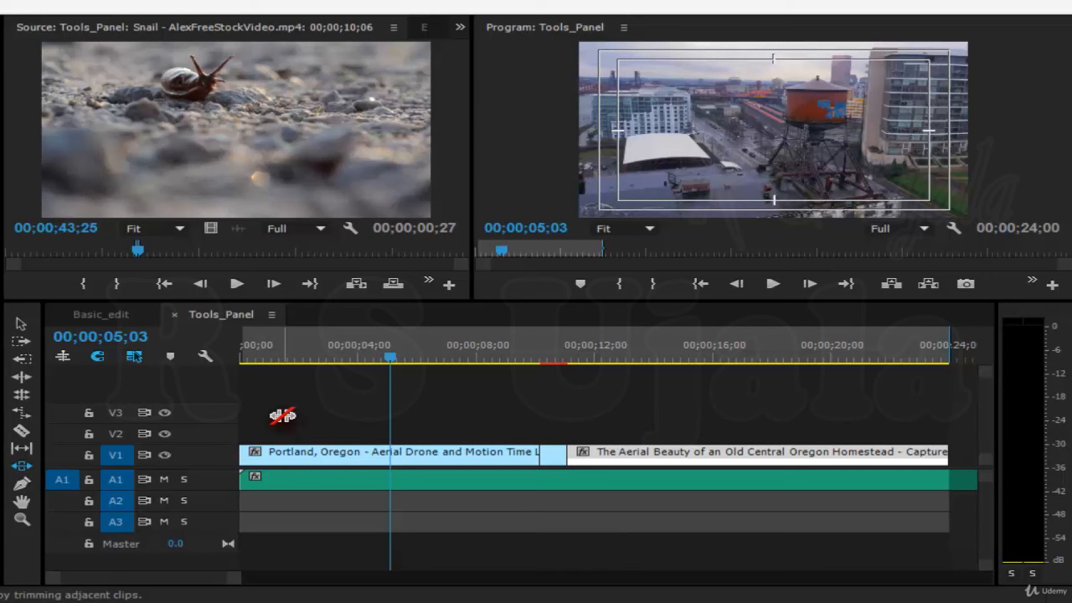
pyautogui.moveTo(379, 352); pyautogui.dragTo(372, 353)
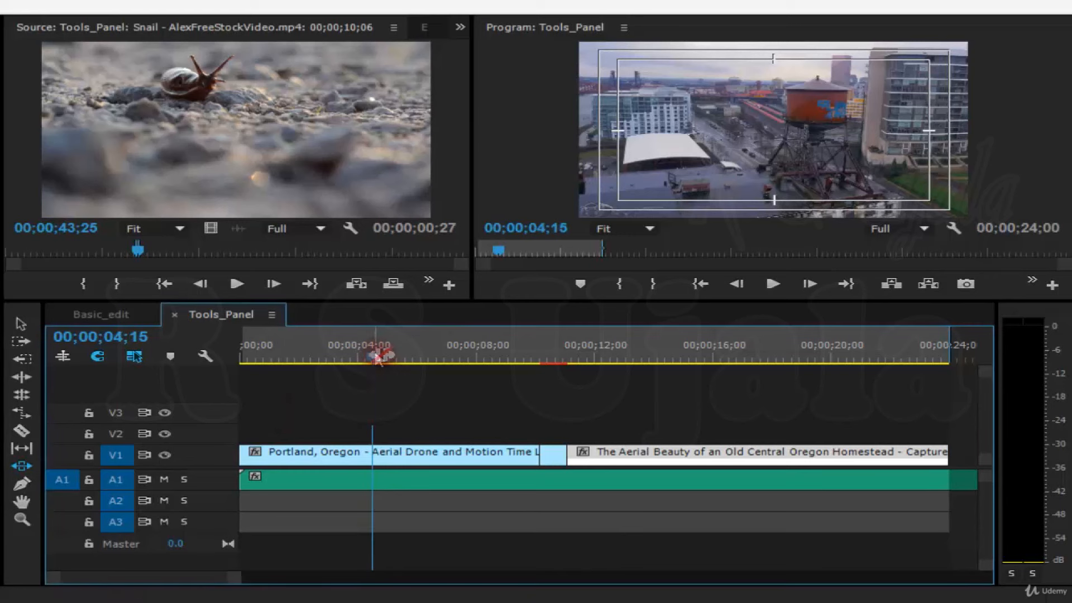
pyautogui.click(18, 467)
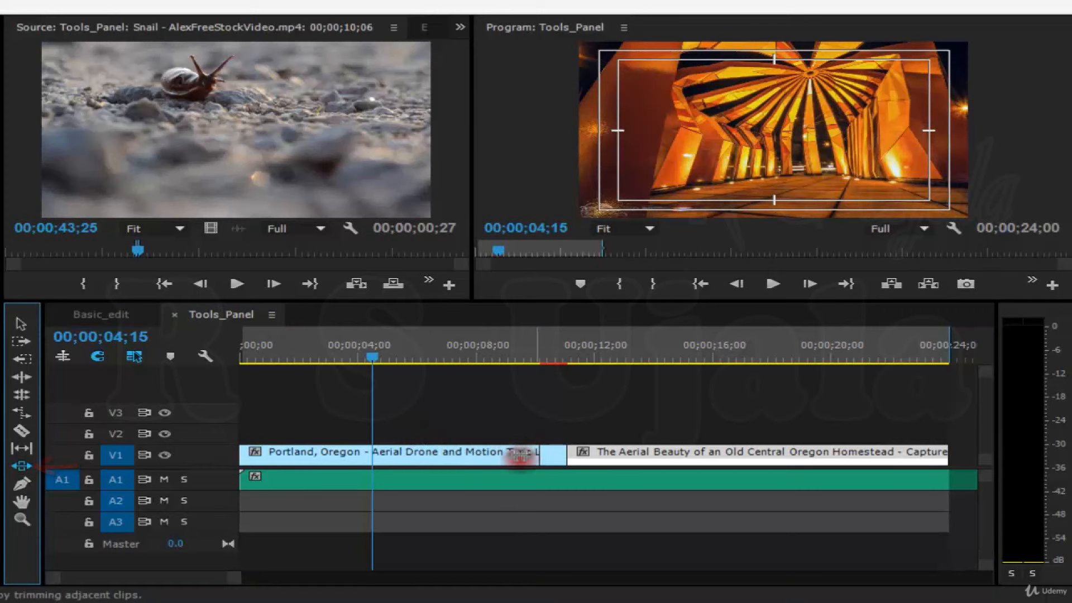
pyautogui.moveTo(568, 352); pyautogui.dragTo(619, 357)
pyautogui.press('=')
pyautogui.press('-')
pyautogui.click(526, 355)
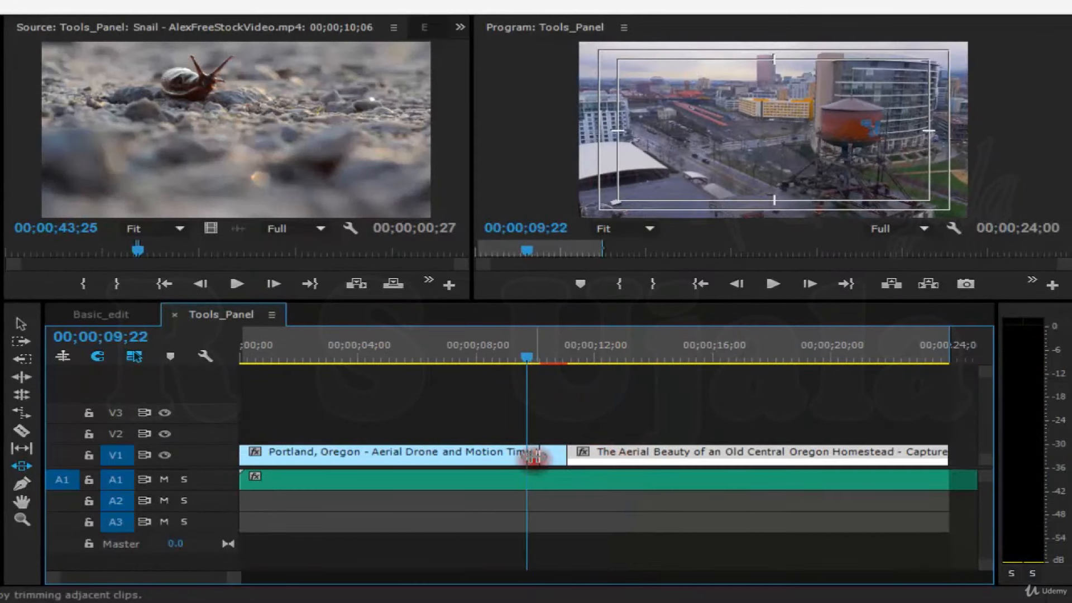
pyautogui.click(533, 456)
pyautogui.moveTo(533, 457)
pyautogui.mouseDown()
pyautogui.moveTo(516, 457)
pyautogui.moveTo(533, 458)
pyautogui.mouseUp()
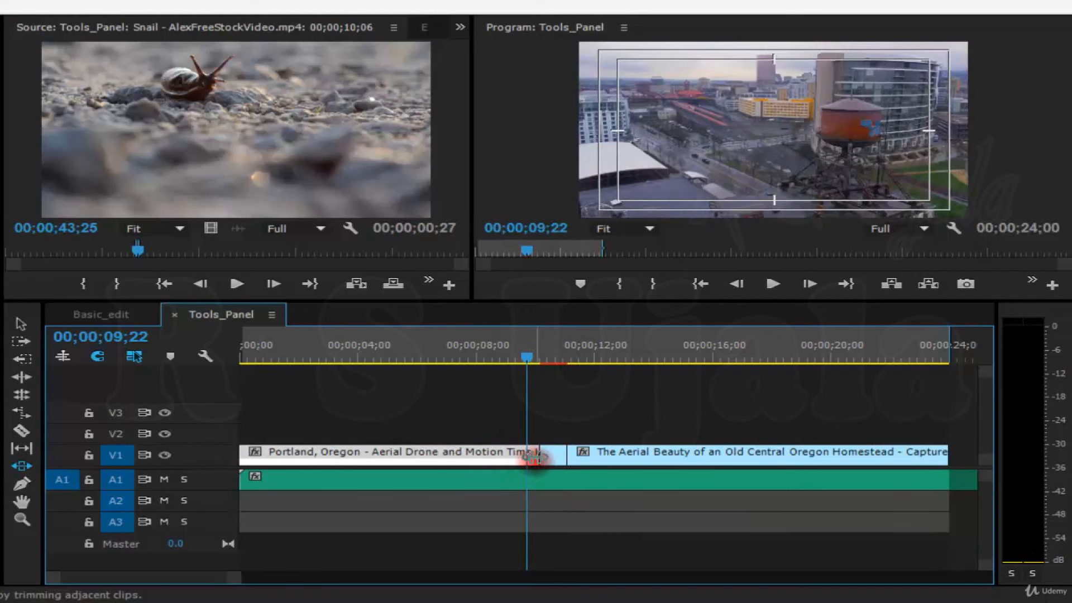
# Slide the Snail clip earlier so it starts at 00;00;08;14, and play across its cuts
pyautogui.click(552, 459)
pyautogui.press('Delete')
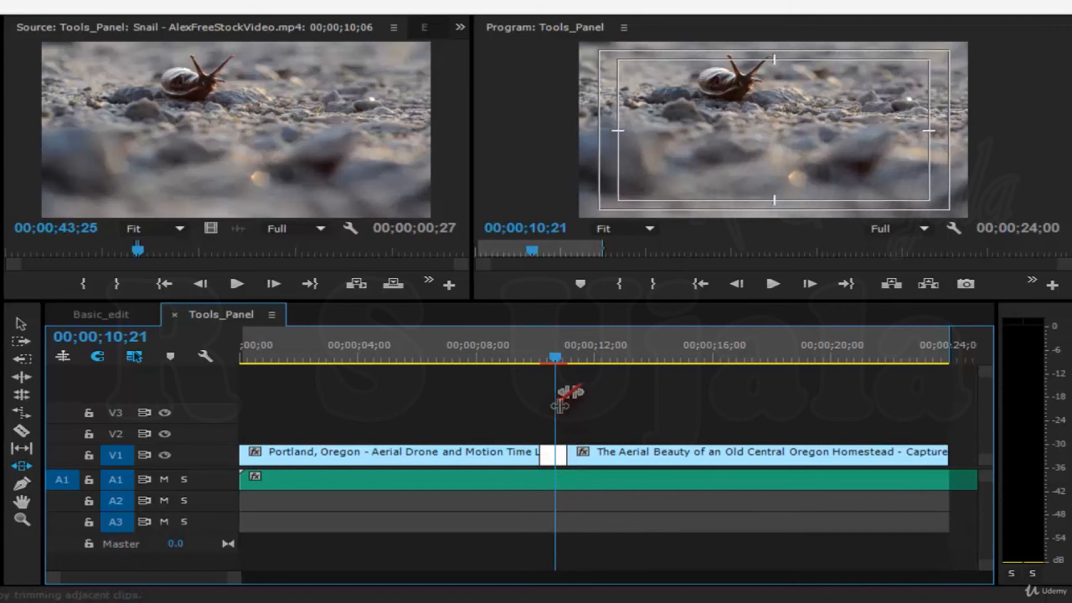
pyautogui.click(531, 359)
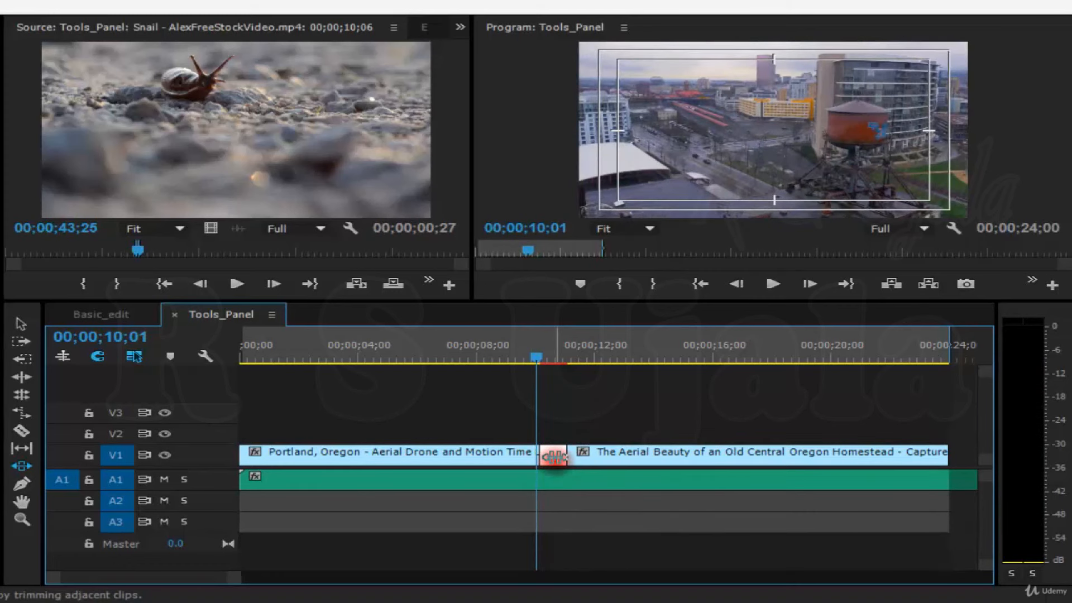
pyautogui.moveTo(550, 456); pyautogui.dragTo(503, 455)
pyautogui.moveTo(476, 350); pyautogui.dragTo(452, 345)
pyautogui.press('space')
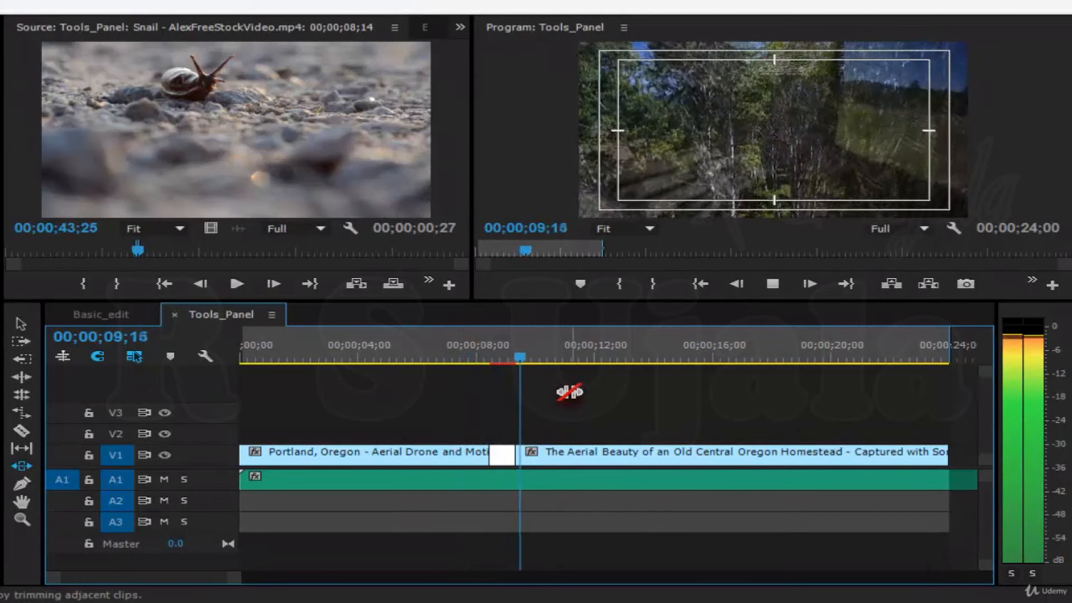
# Scrub over the Snail clip and slide it later so it starts at 00;00;09;01
pyautogui.moveTo(482, 353); pyautogui.dragTo(510, 360)
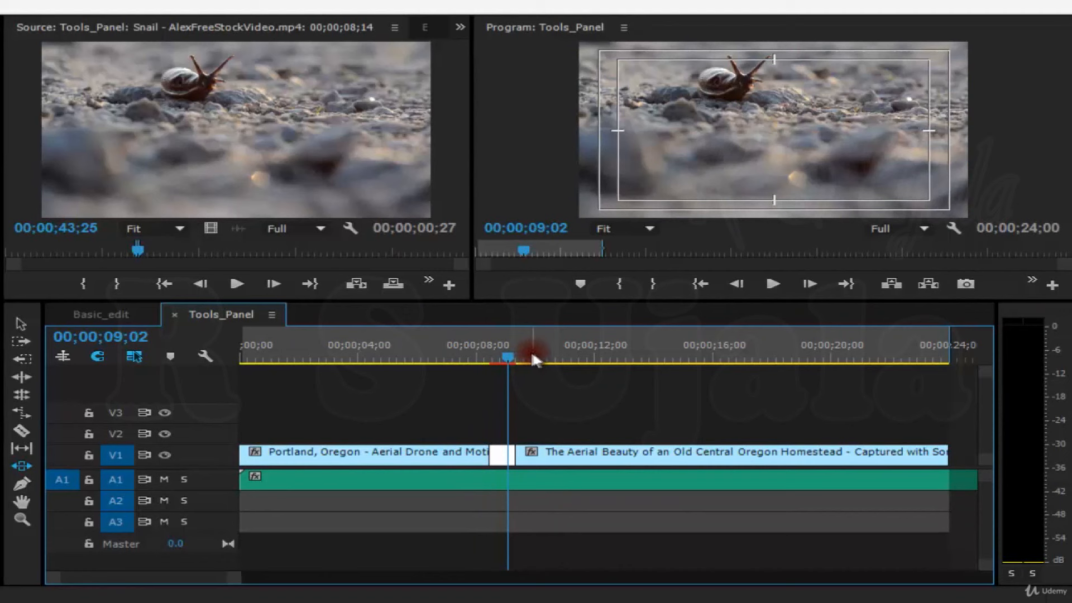
pyautogui.moveTo(531, 350); pyautogui.dragTo(533, 352)
pyautogui.click(503, 458)
pyautogui.moveTo(503, 458); pyautogui.dragTo(520, 459)
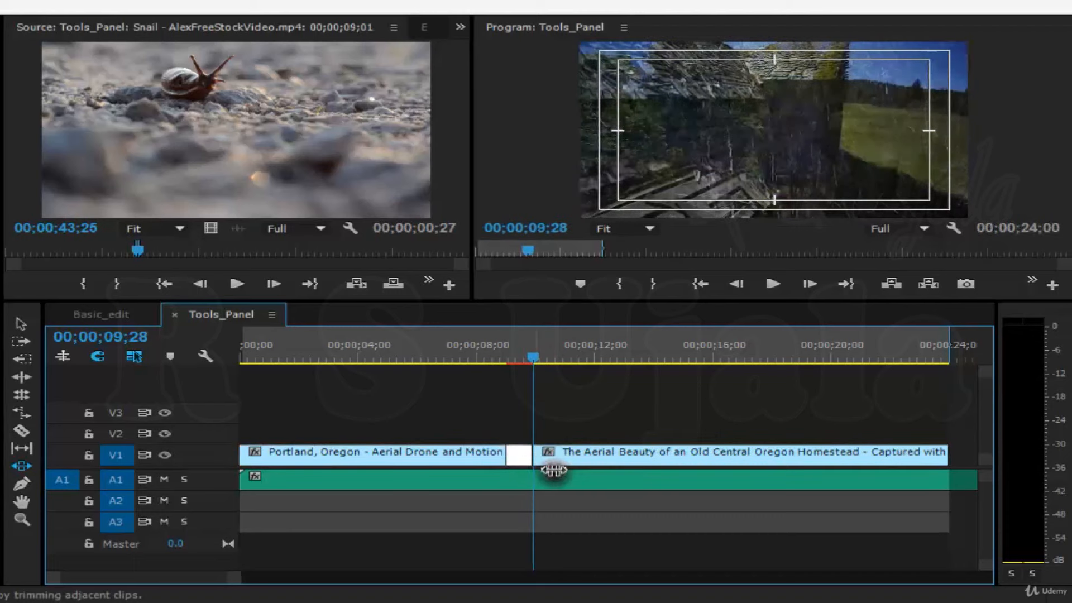
# Slide the Snail clip earlier so it starts at 00;00;05;05, and play the sequence from just before it
pyautogui.moveTo(525, 353); pyautogui.dragTo(496, 361)
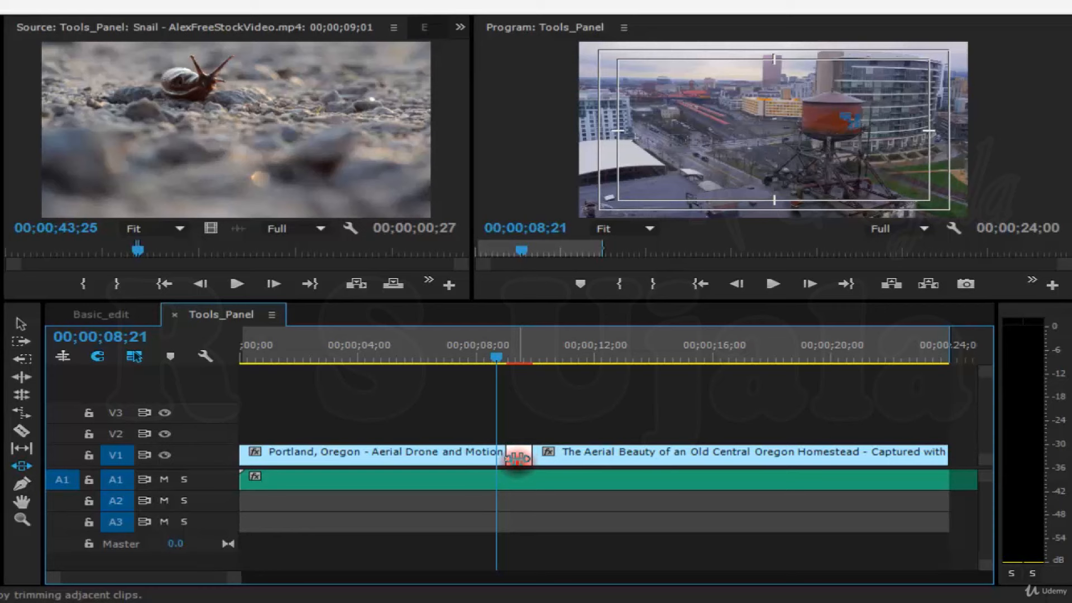
pyautogui.moveTo(515, 461); pyautogui.dragTo(401, 459)
pyautogui.moveTo(400, 362); pyautogui.dragTo(360, 366)
pyautogui.moveTo(346, 366); pyautogui.dragTo(371, 361)
pyautogui.click(772, 284)
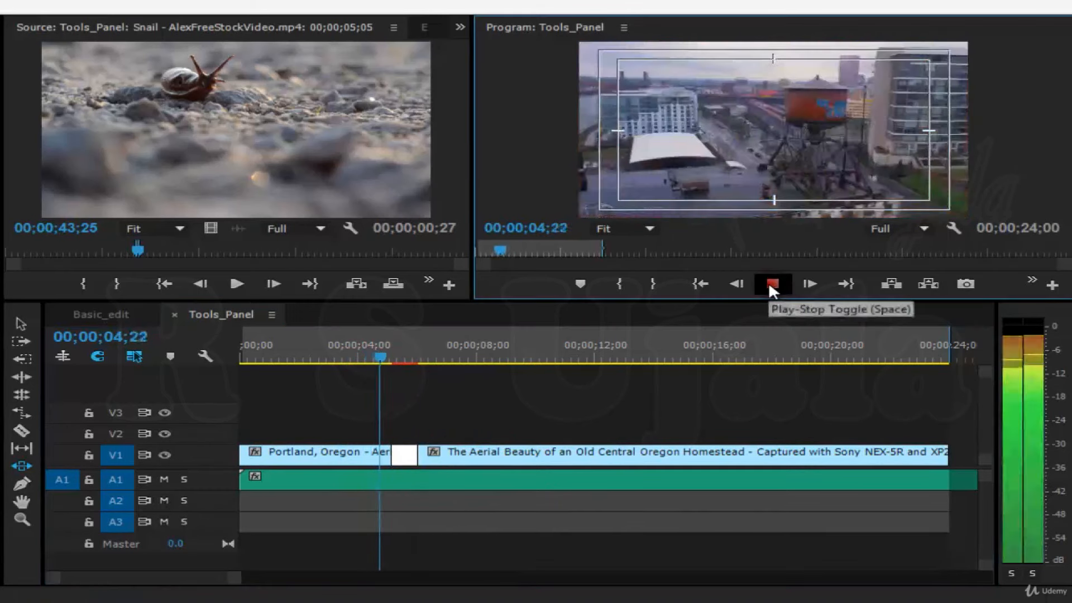
pyautogui.click(773, 284)
# Slide the Snail clip so it starts at 00;00;03;23, and play the sequence from its beginning
pyautogui.moveTo(406, 458); pyautogui.dragTo(365, 446)
pyautogui.click(315, 353)
pyautogui.press('Home')
pyautogui.click(769, 282)
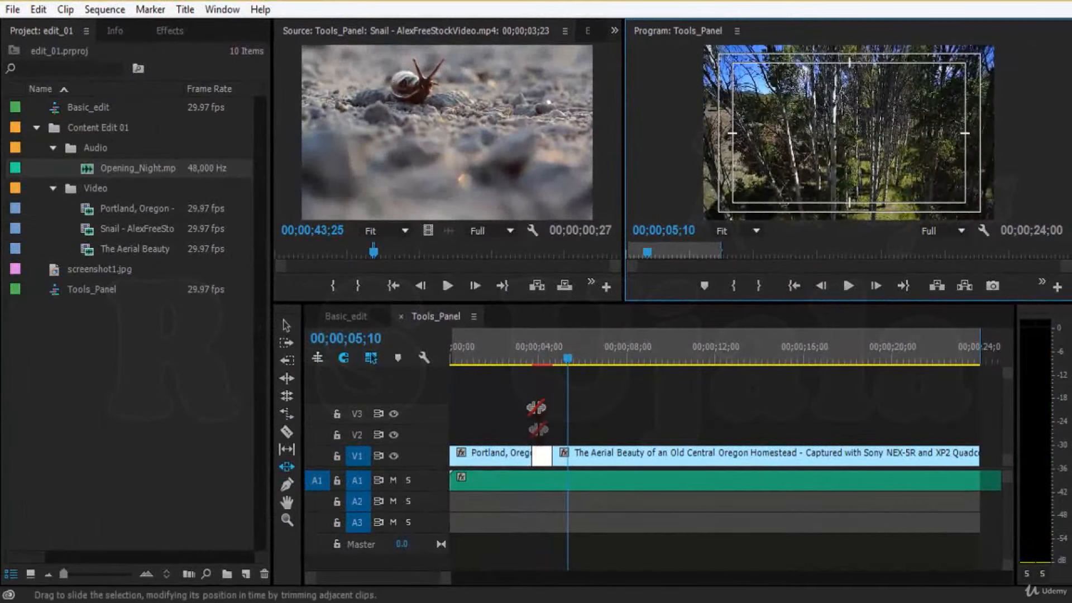
# Switch to the Selection tool, open the Portland clip in the Source Monitor, and scrub its footage to 00;00;36;28
pyautogui.click(540, 352)
pyautogui.press('v')
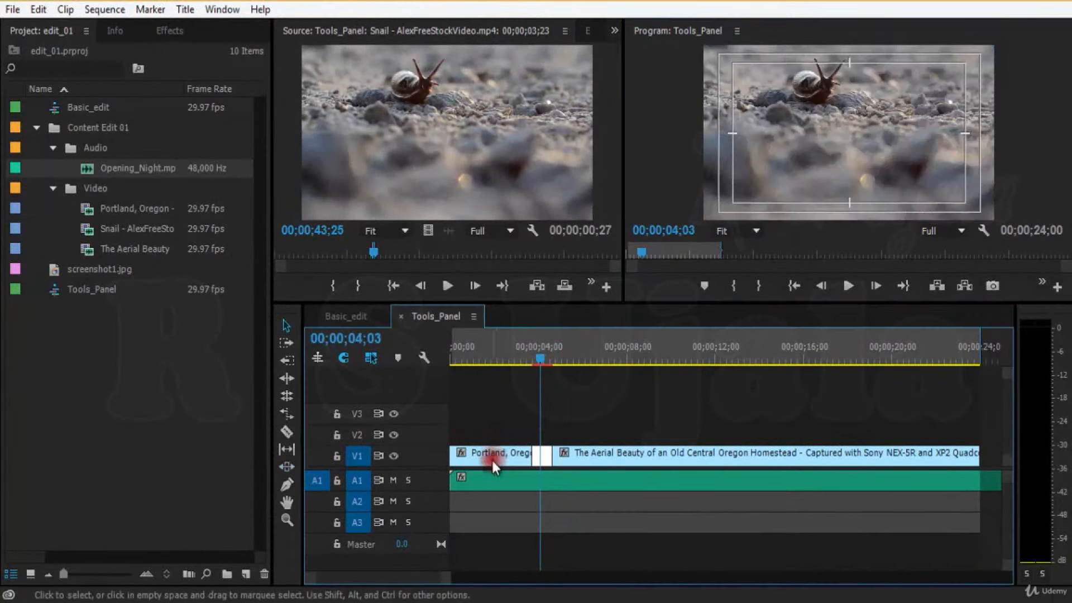
pyautogui.doubleClick(493, 459)
pyautogui.doubleClick(507, 456)
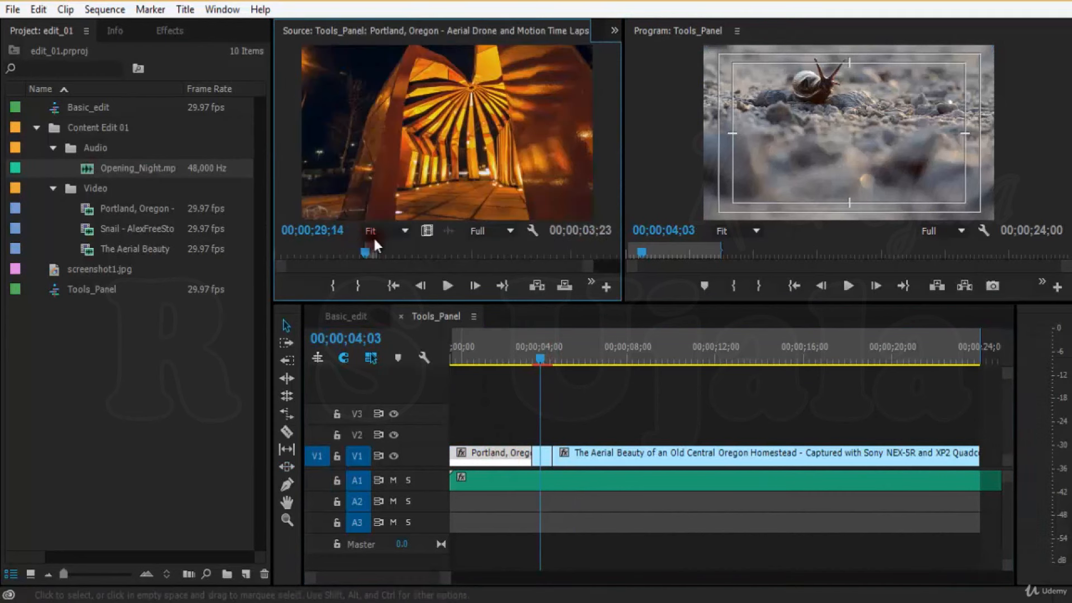
pyautogui.moveTo(347, 254); pyautogui.dragTo(370, 243)
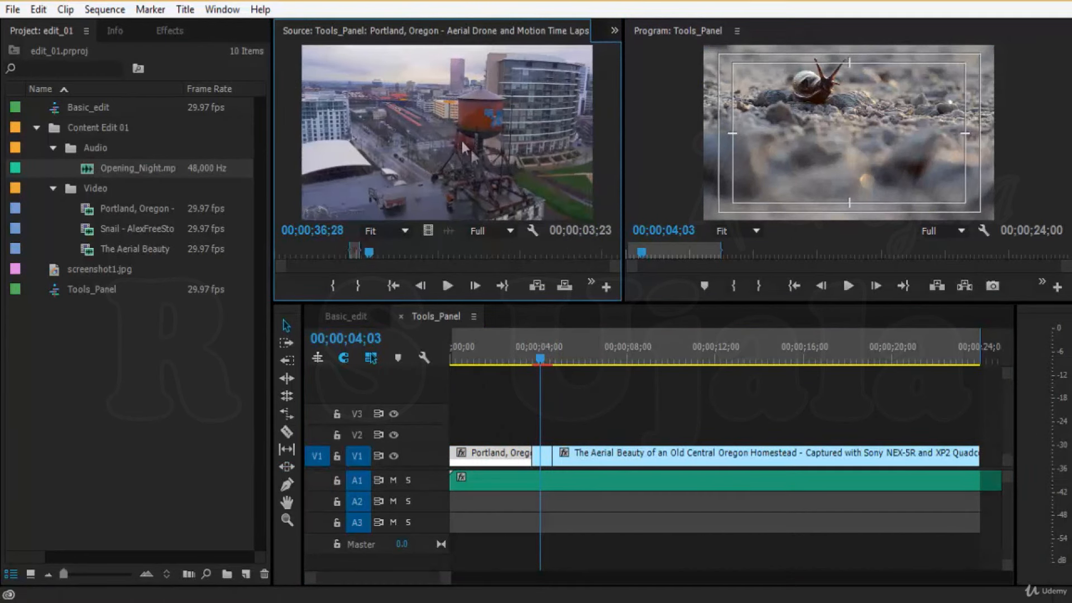
# Scrub the sequence to 00;00;06;06, select the Snail clip, and reactivate the Slide tool
pyautogui.moveTo(545, 354); pyautogui.dragTo(586, 362)
pyautogui.click(548, 453)
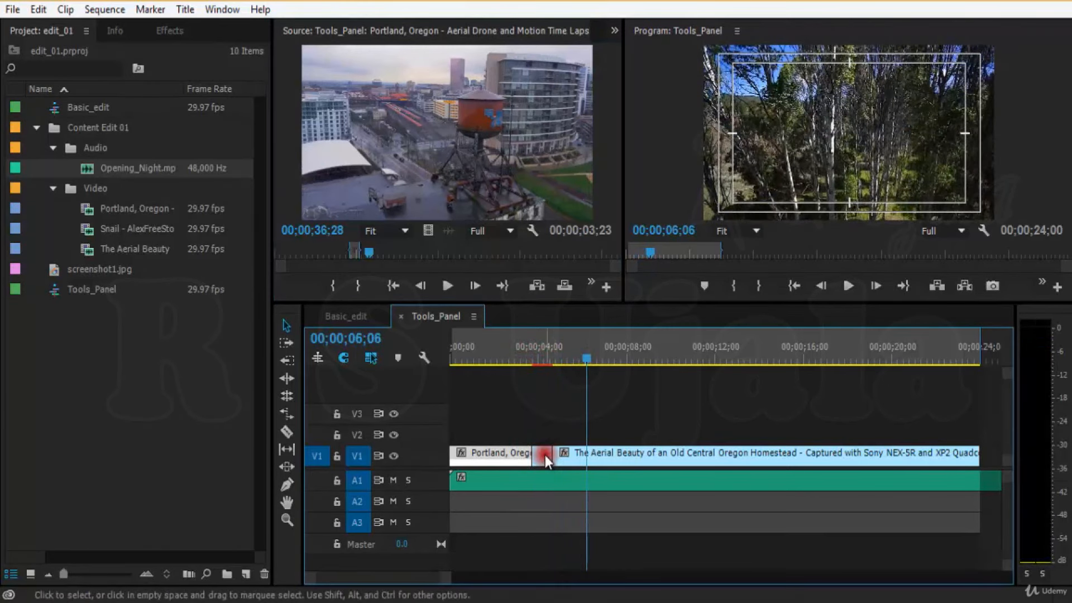
pyautogui.click(286, 485)
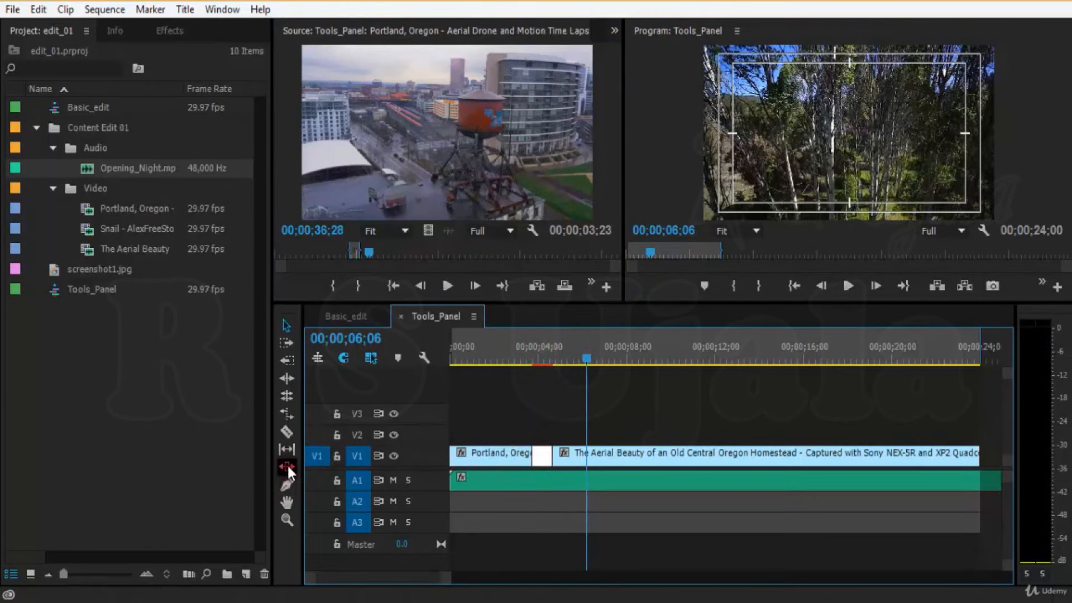
# Scrub across the Snail clip's cuts and play the sequence from 00;00;04;27 to review the slide edit
pyautogui.moveTo(565, 342); pyautogui.dragTo(535, 358)
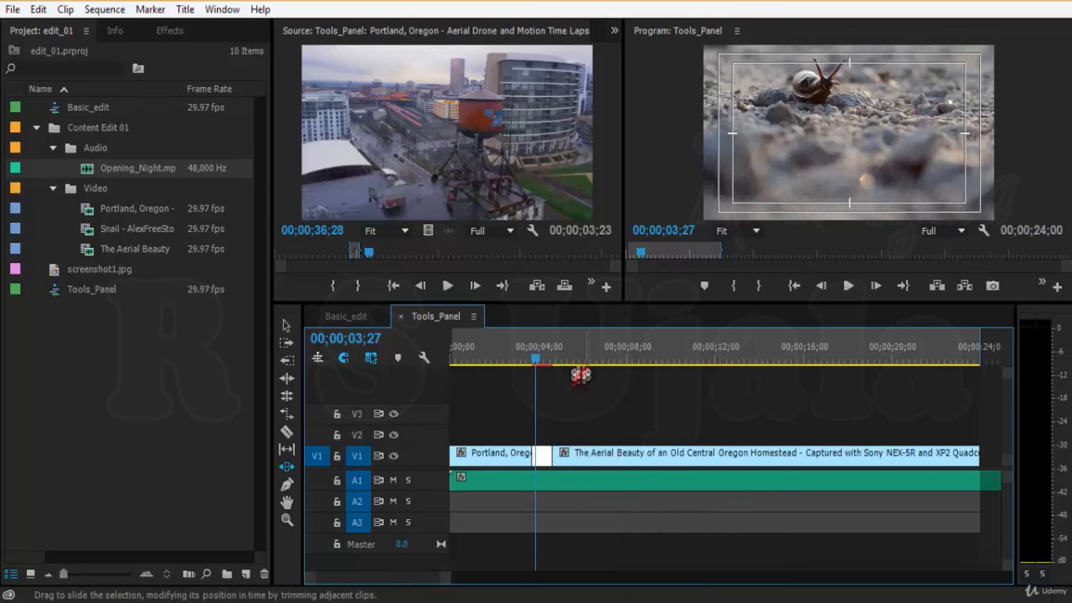
pyautogui.click(564, 352)
pyautogui.click(558, 357)
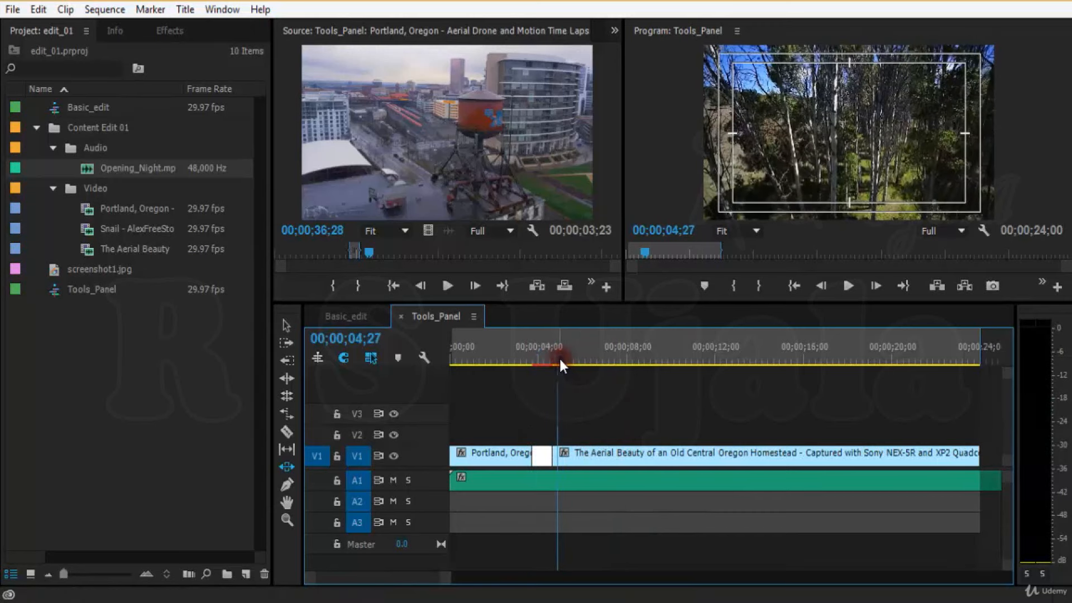
pyautogui.press('space')
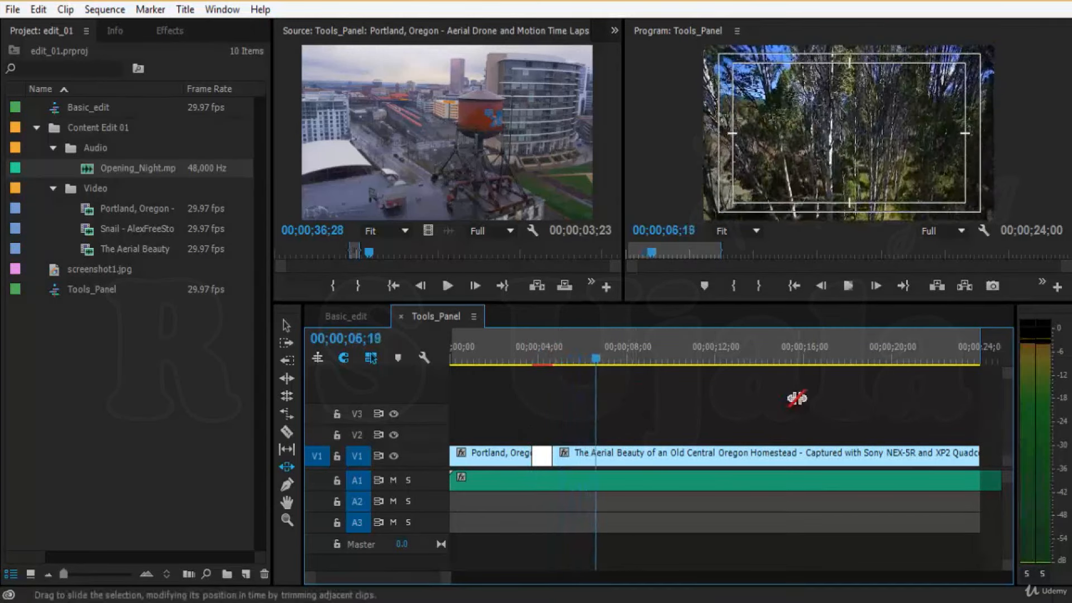
pyautogui.press('space')
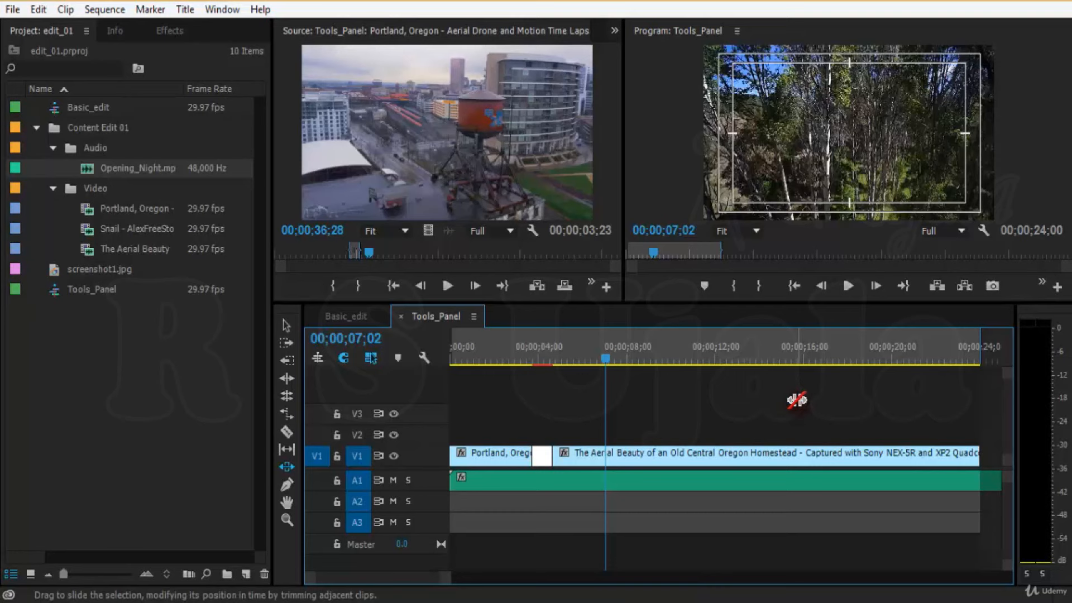
pyautogui.press('space')
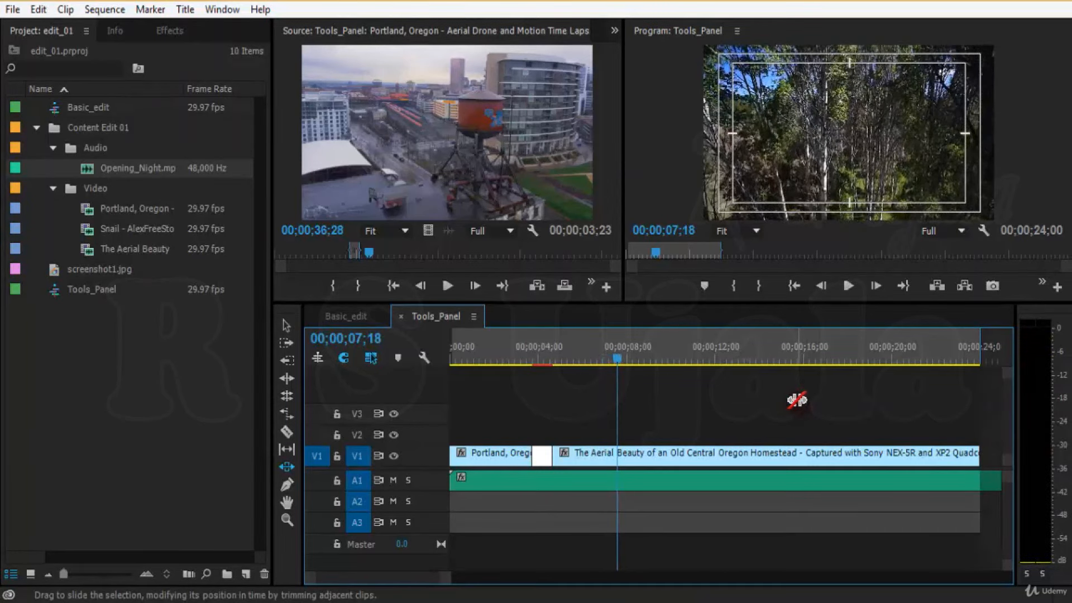
pyautogui.press('space')
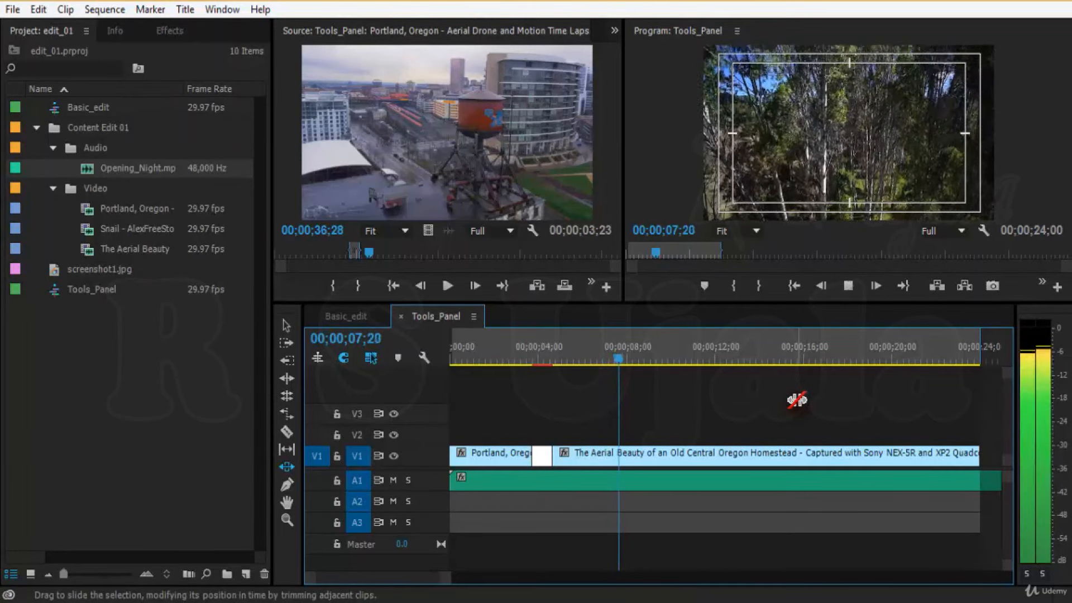
# Stop playback, activate the Pen tool, and enlarge audio track A1 to show its waveform with the playhead at the sequence start
pyautogui.press('space')
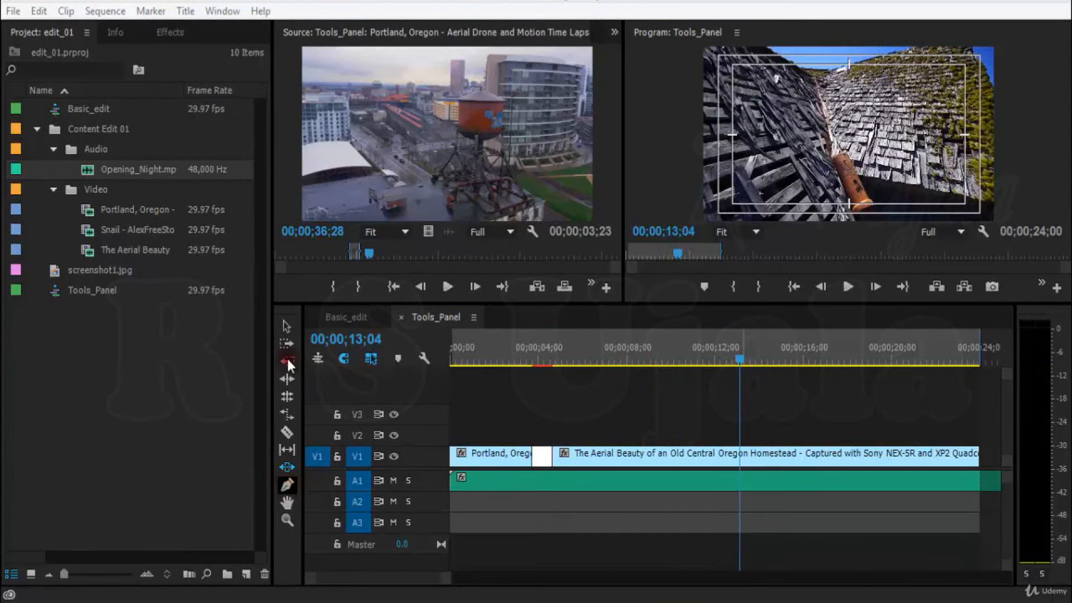
pyautogui.click(284, 311)
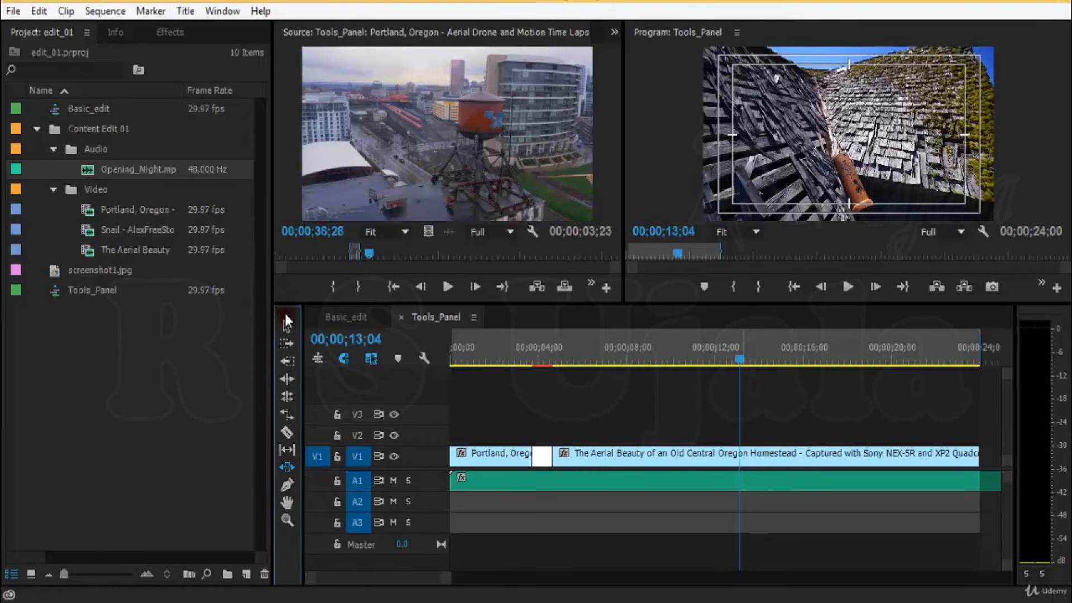
pyautogui.click(286, 486)
pyautogui.press('-')
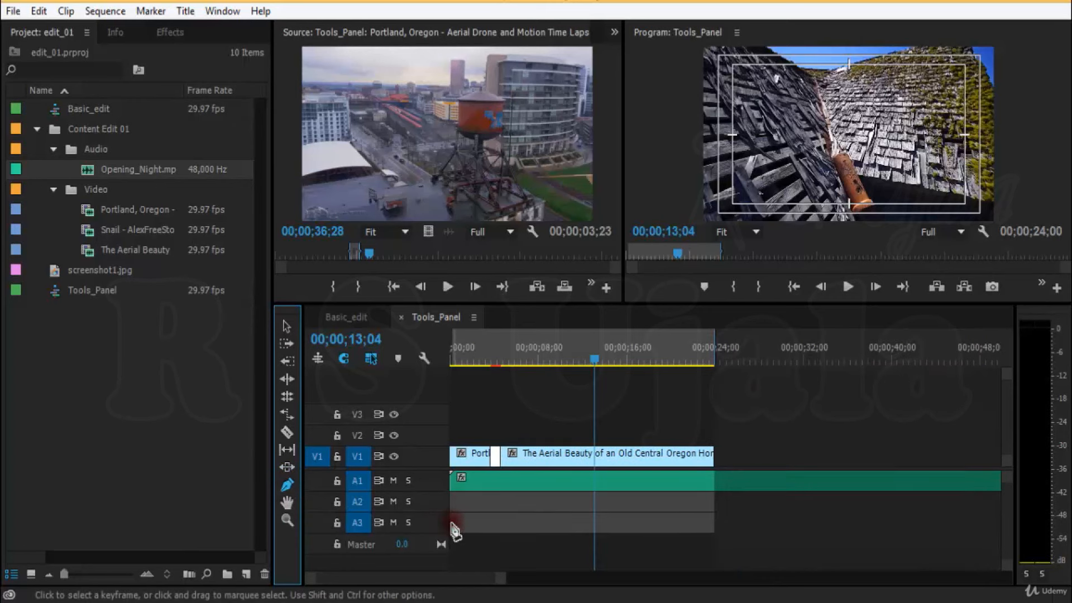
pyautogui.click(355, 491)
pyautogui.moveTo(356, 495); pyautogui.dragTo(355, 514)
pyautogui.moveTo(581, 357); pyautogui.dragTo(426, 357)
pyautogui.press('=')
pyautogui.press('=')
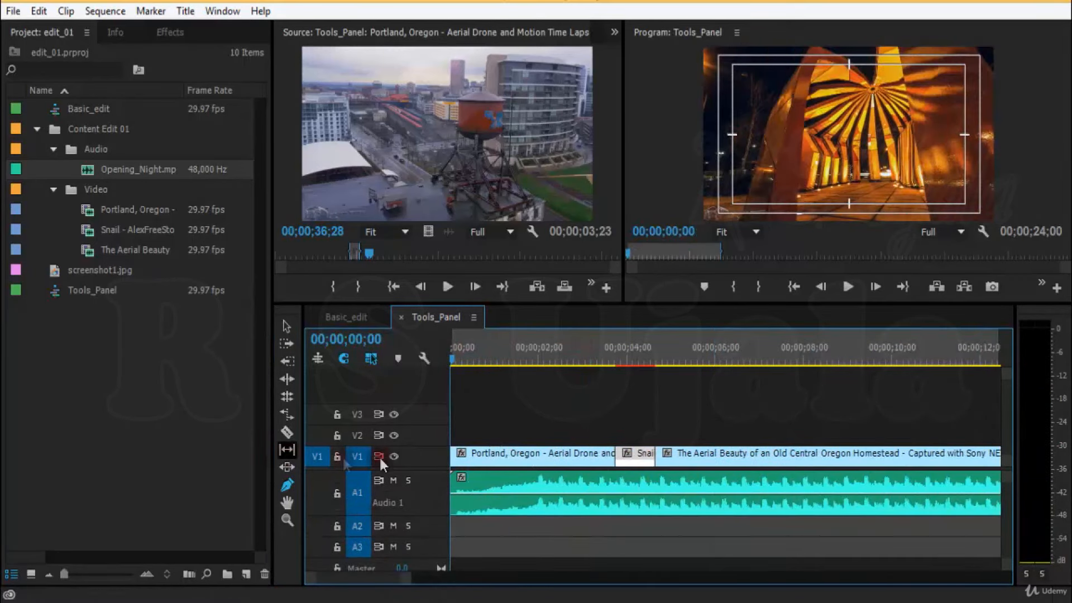
pyautogui.press('-')
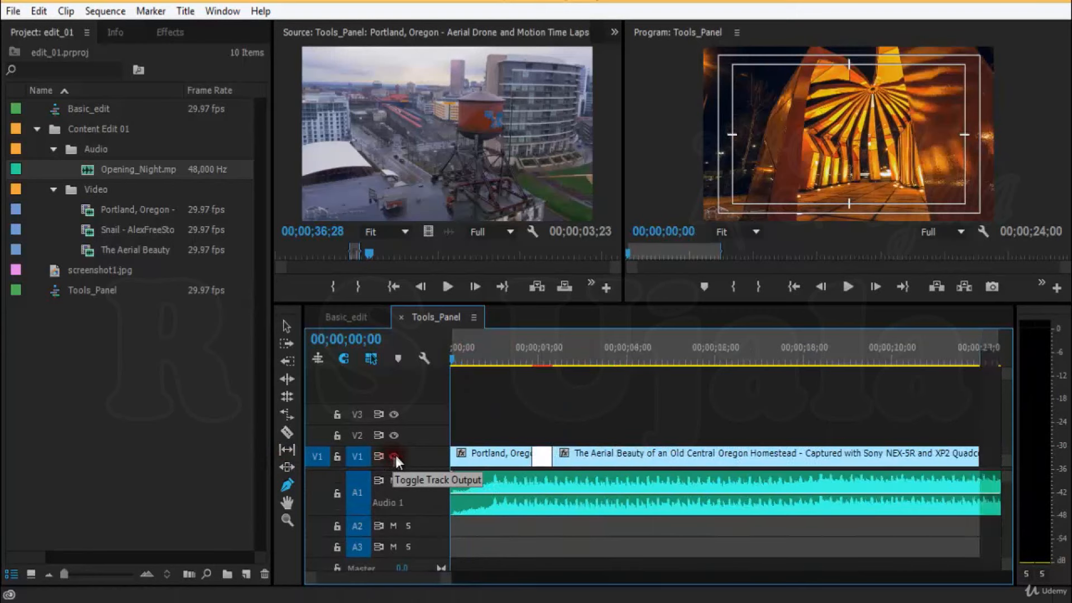
pyautogui.press('=')
pyautogui.press('-')
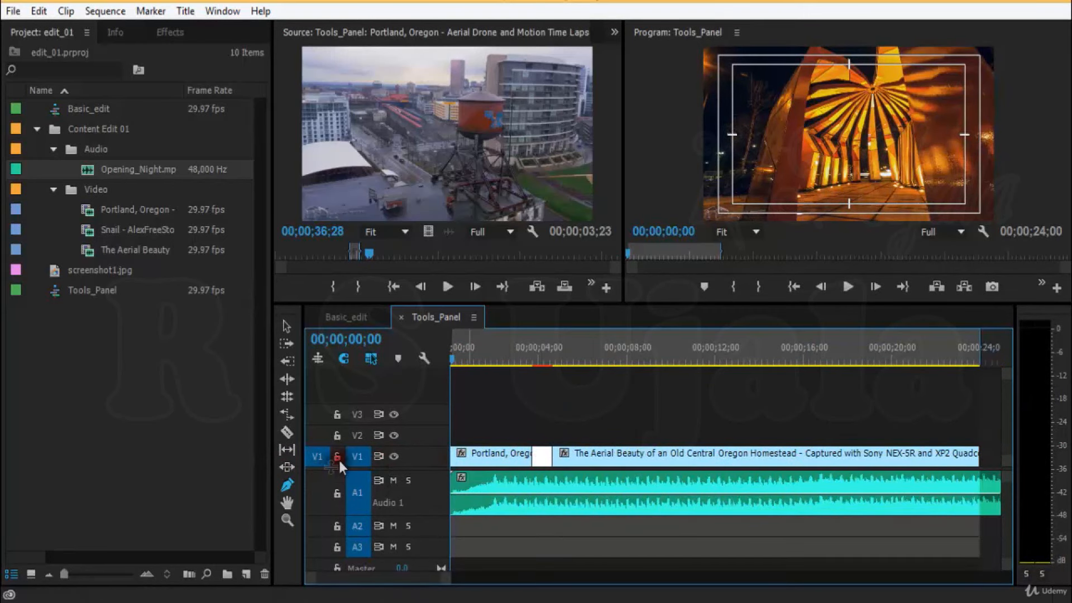
# Turn off V1's track output and add a volume keyframe to the Opening_Night audio clip at 00;00;02;09 with the Pen tool
pyautogui.click(394, 457)
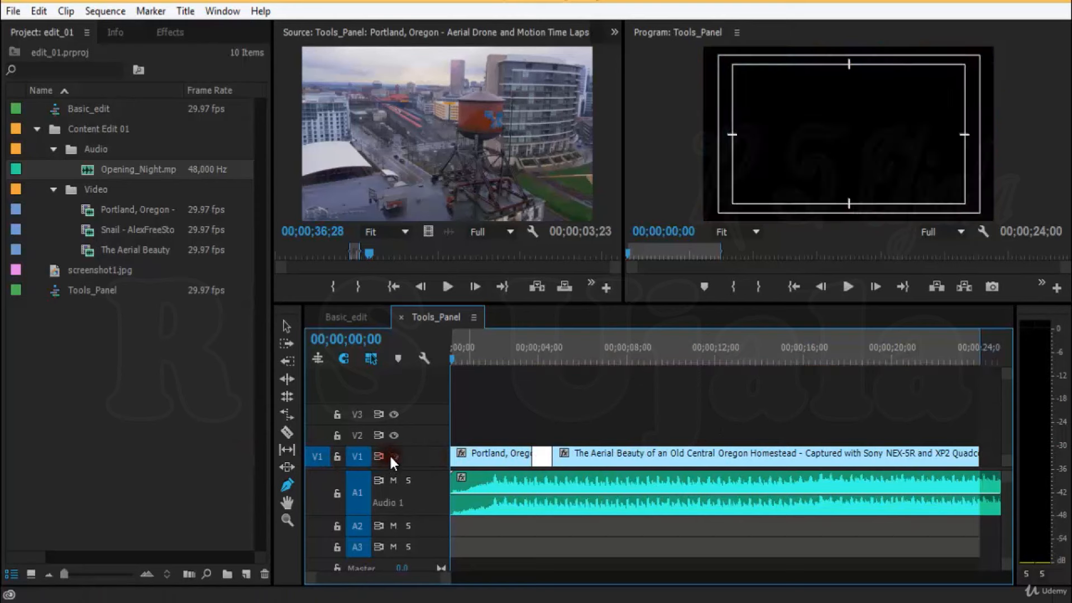
pyautogui.click(286, 485)
pyautogui.click(500, 358)
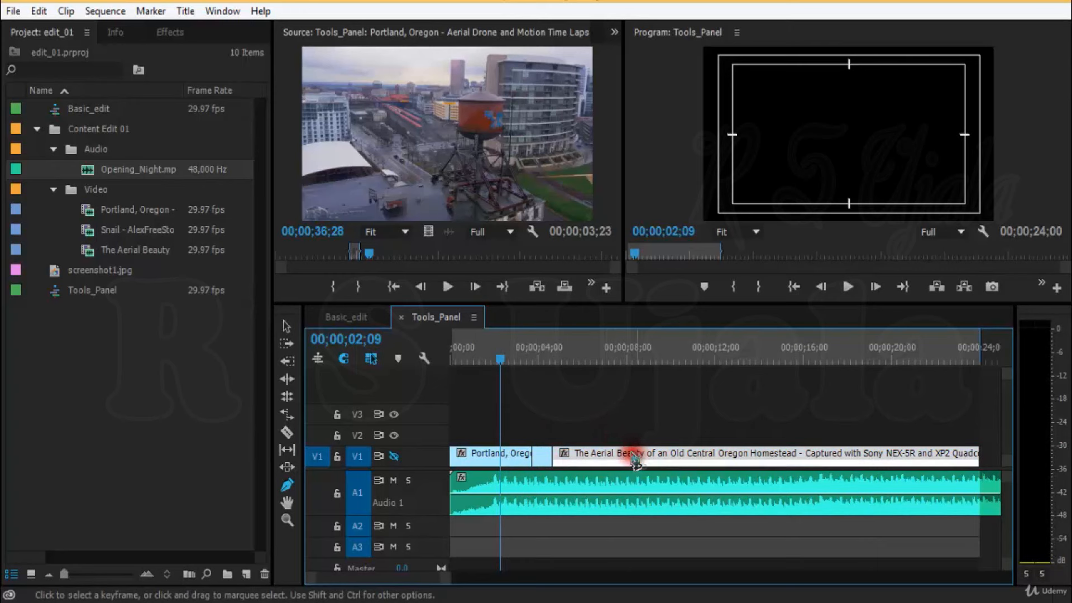
pyautogui.moveTo(869, 455); pyautogui.dragTo(598, 465)
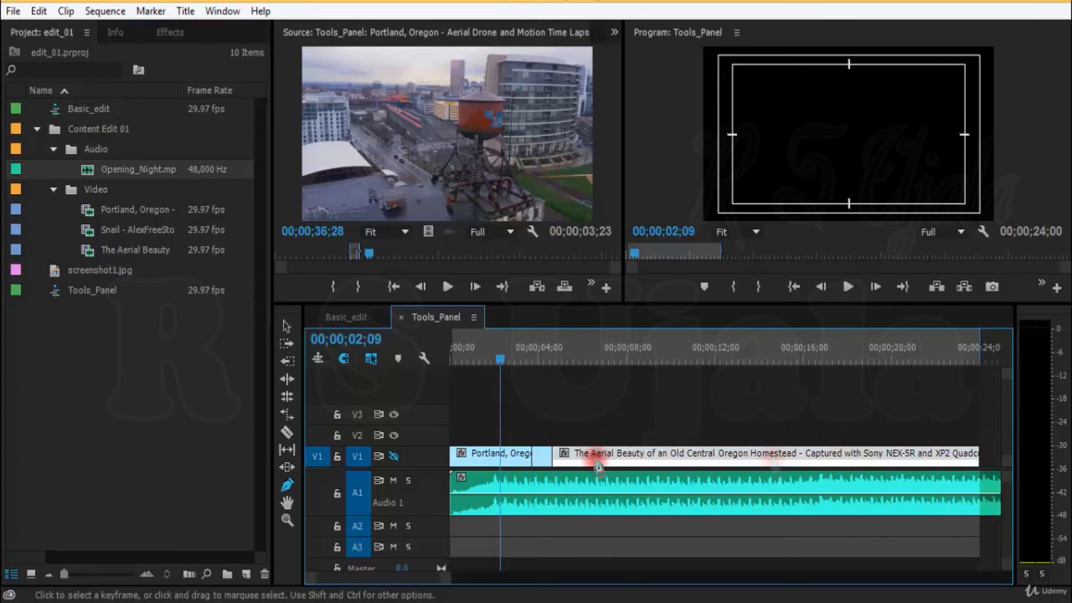
pyautogui.click(544, 452)
pyautogui.click(614, 454)
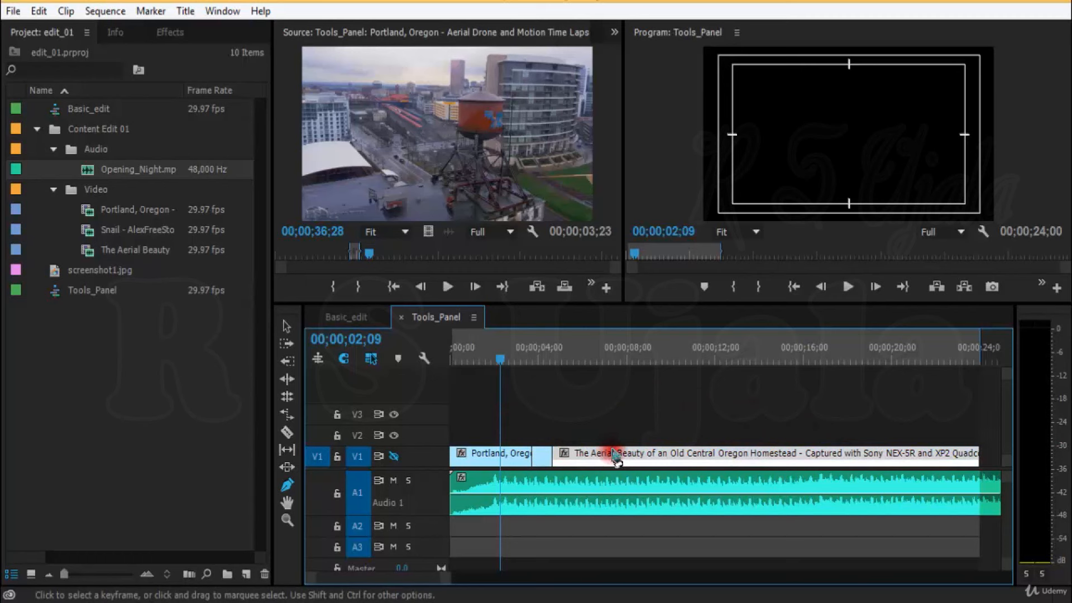
pyautogui.click(637, 422)
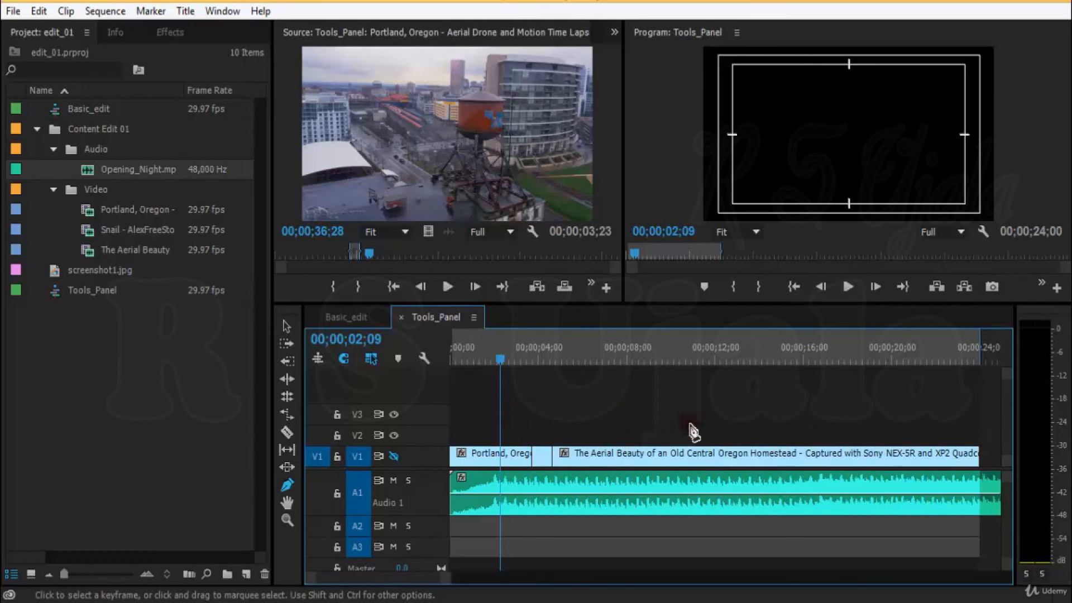
pyautogui.click(525, 481)
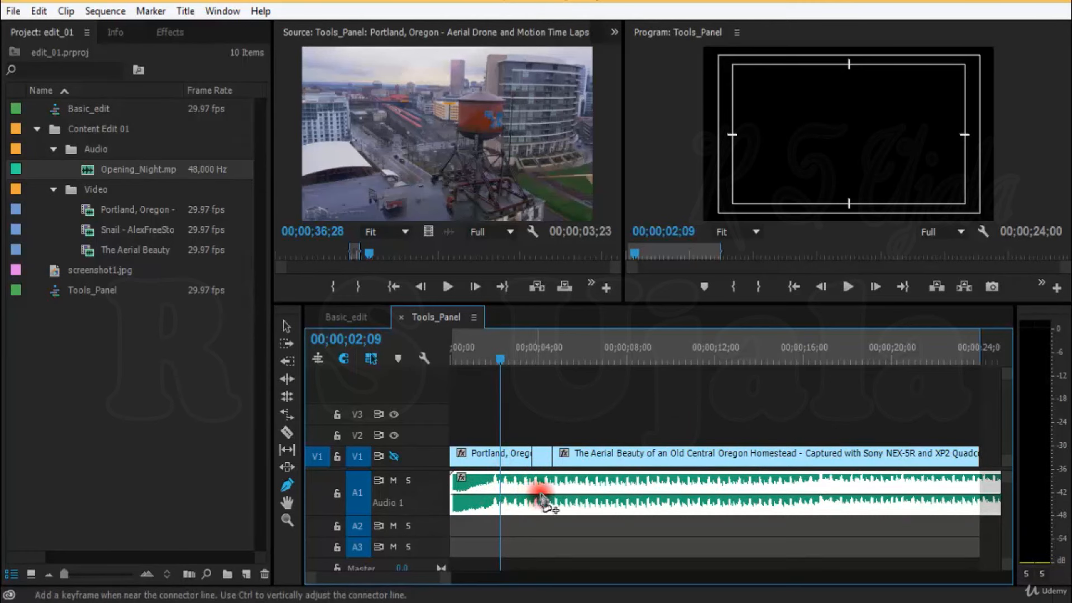
pyautogui.click(501, 494)
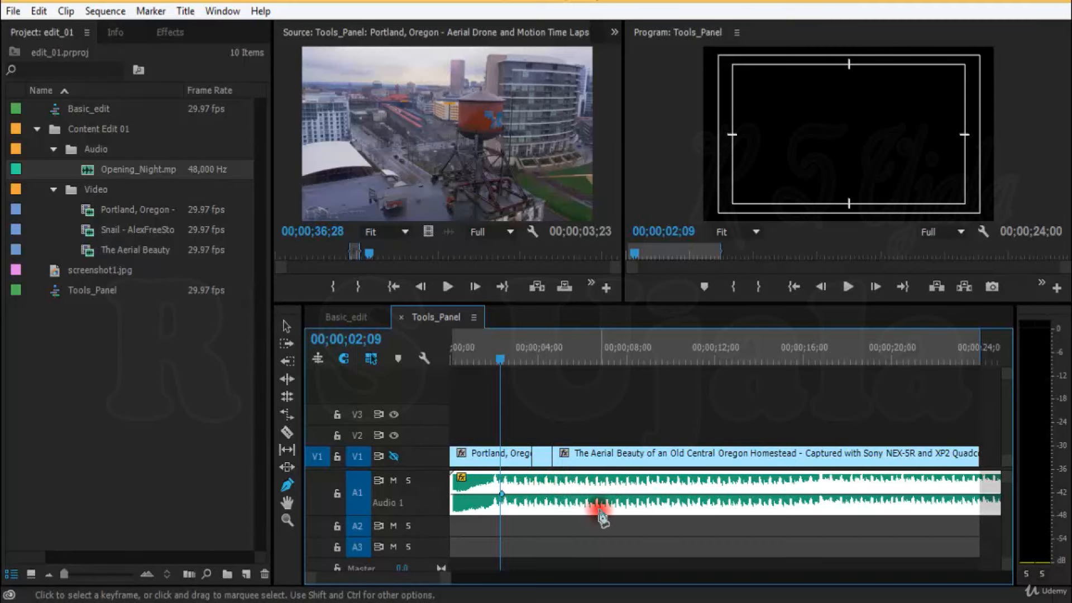
# Play the audio around the first keyframe, turn V1's track output back on, and place the playhead at 00;00;04;03
pyautogui.press('space')
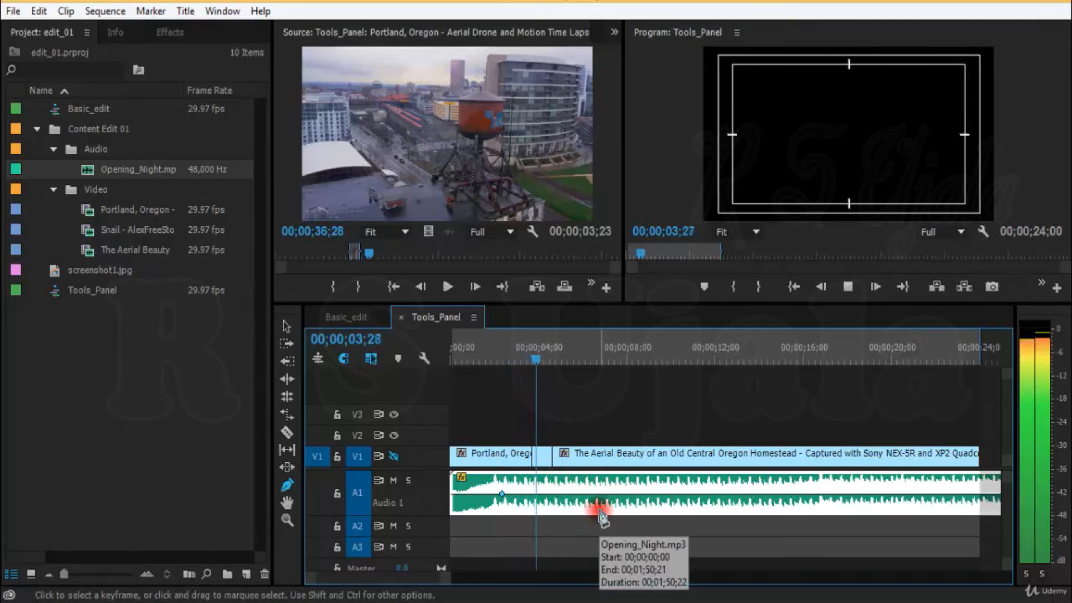
pyautogui.moveTo(486, 353); pyautogui.dragTo(452, 354)
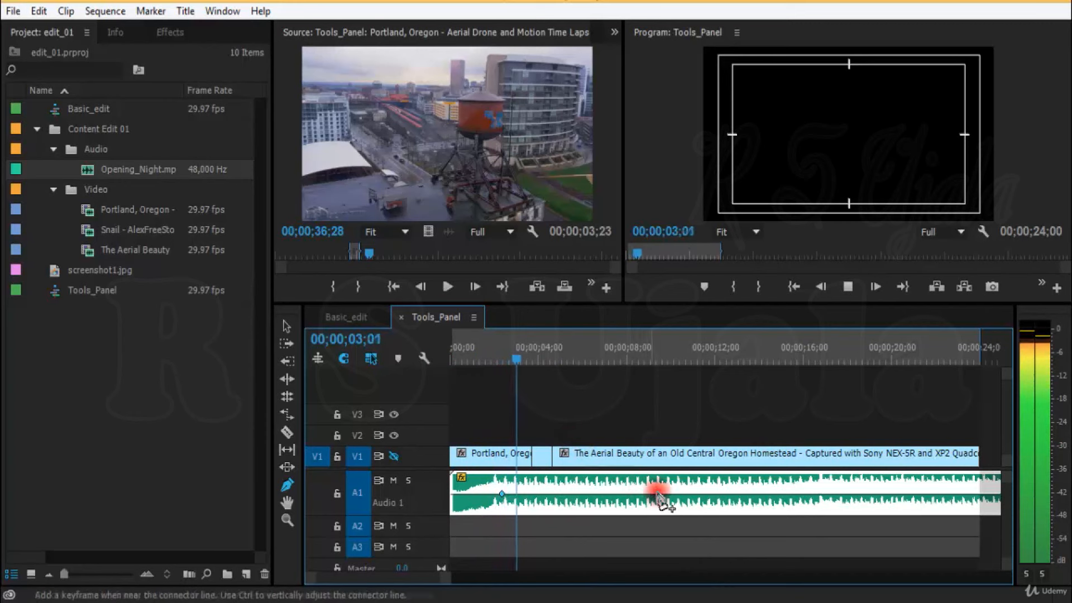
pyautogui.press('space')
pyautogui.click(394, 456)
pyautogui.click(540, 360)
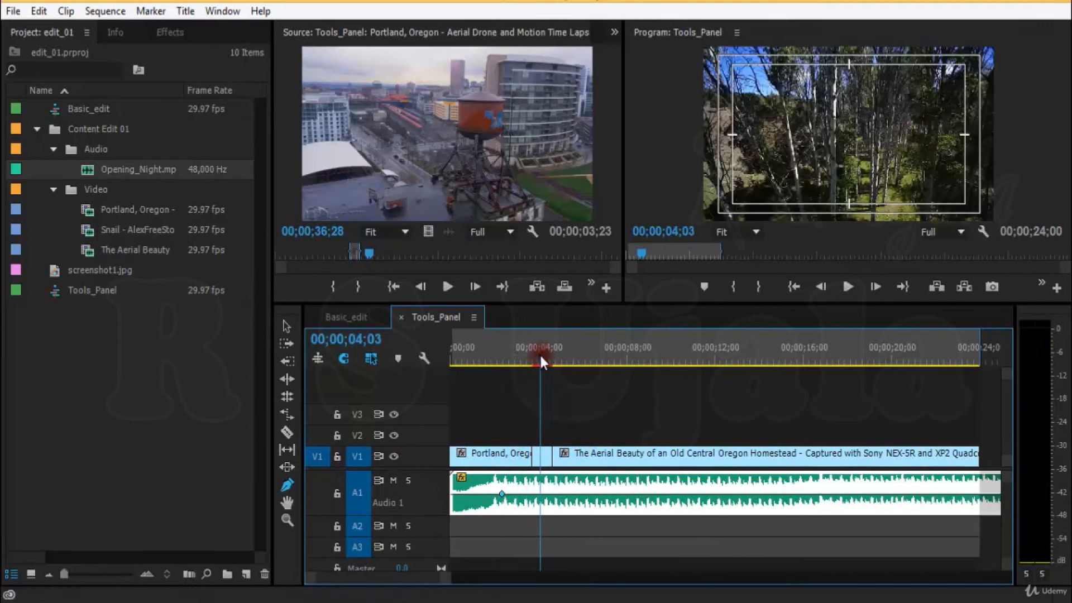
# Play the sequence briefly and add a second volume keyframe to the Opening_Night audio clip at 00;00;05;01
pyautogui.press('space')
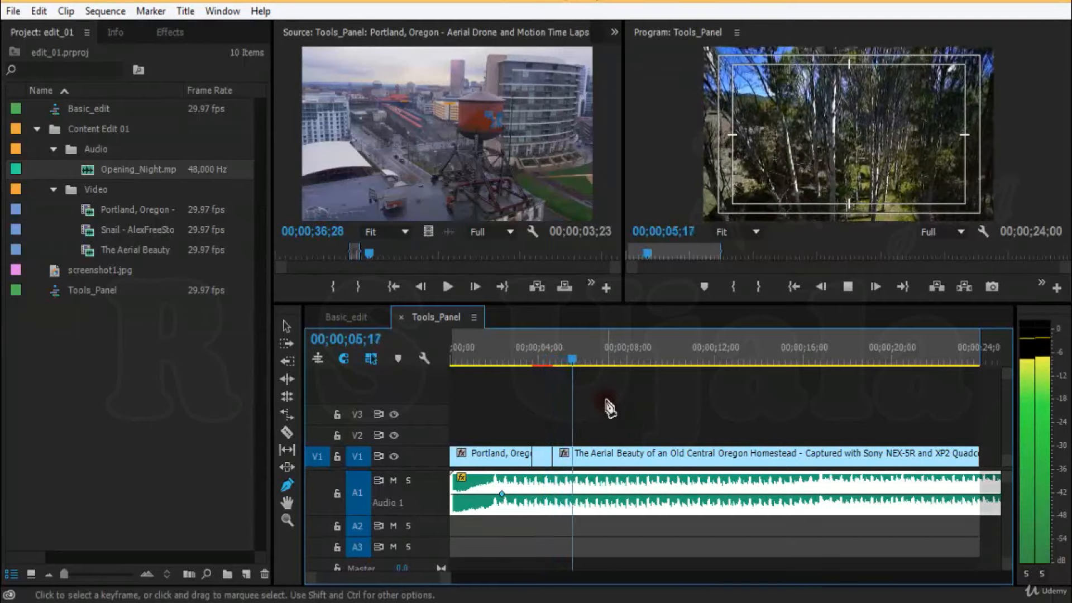
pyautogui.click(561, 353)
pyautogui.moveTo(560, 352); pyautogui.dragTo(561, 354)
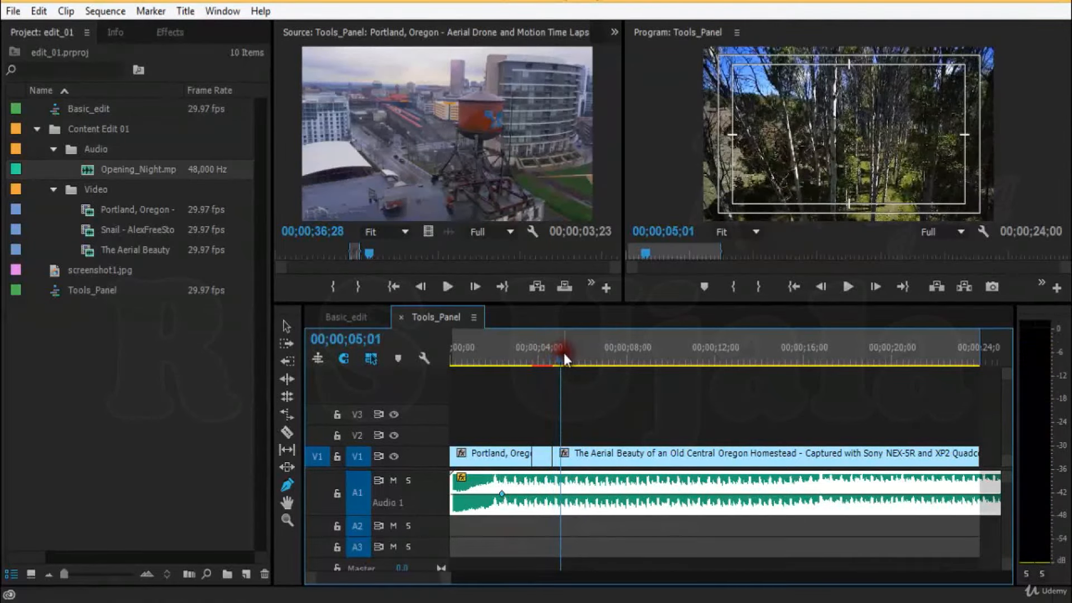
pyautogui.click(562, 493)
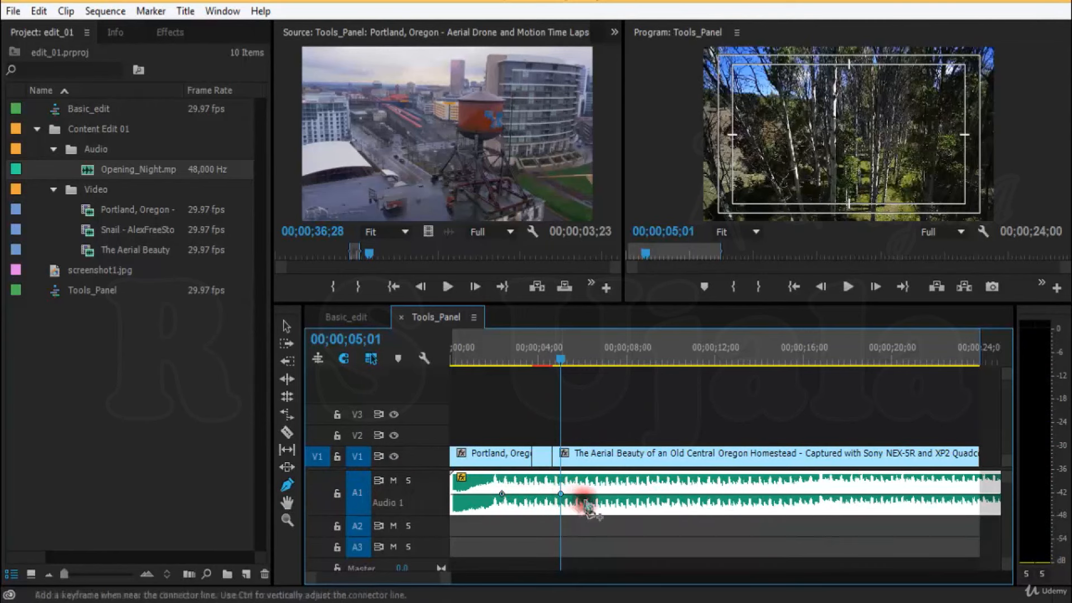
# Play to 00;00;06;21, add a third volume keyframe on the audio clip there, and lower it to about -13 dB
pyautogui.press('space')
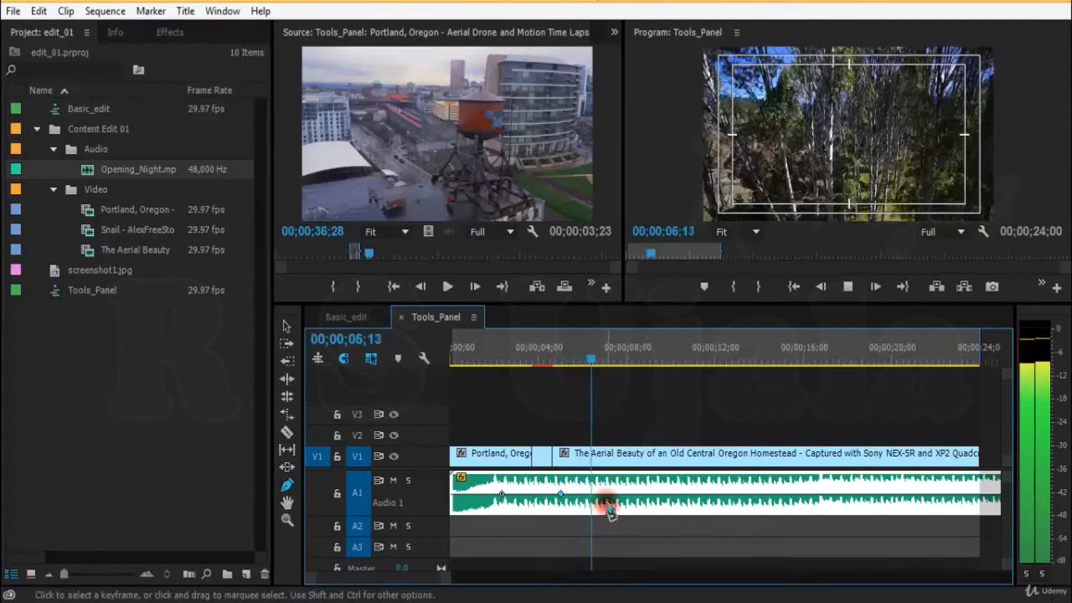
pyautogui.press('space')
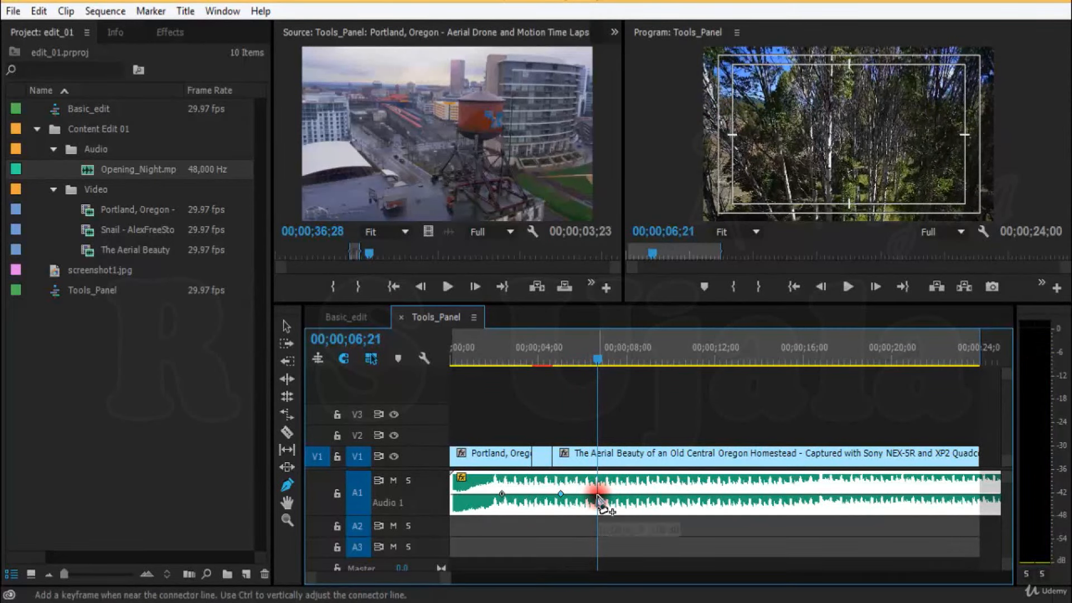
pyautogui.click(598, 495)
pyautogui.moveTo(597, 495)
pyautogui.moveTo(598, 495); pyautogui.dragTo(598, 495)
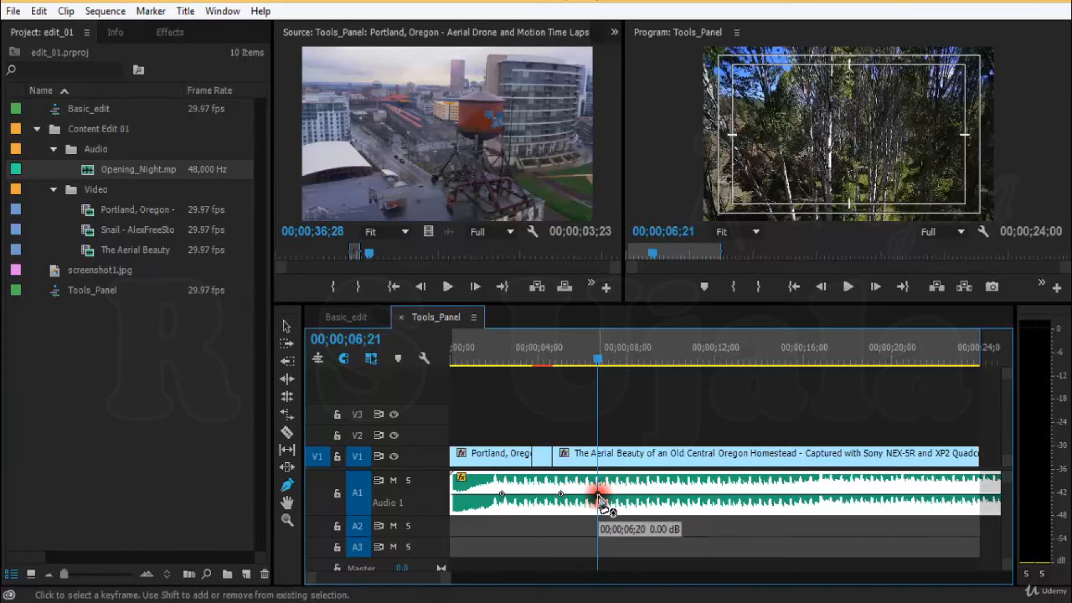
pyautogui.moveTo(598, 497); pyautogui.dragTo(601, 509)
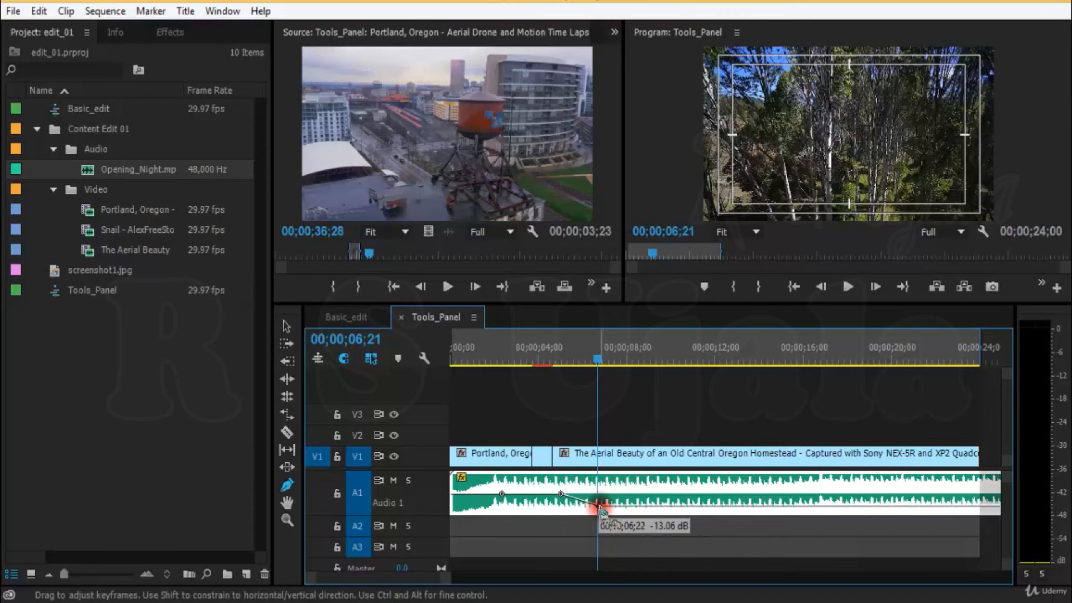
# Play from 00;00;04;07 to hear the volume drop, and add a fourth, slightly lower volume keyframe on the audio at 00;00;09;23
pyautogui.click(550, 355)
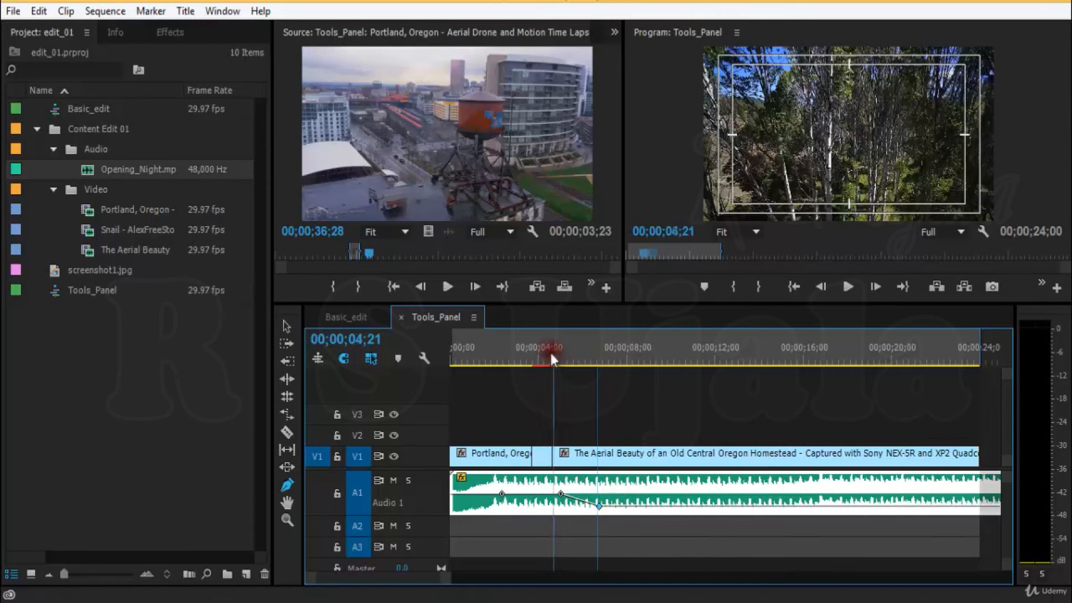
pyautogui.moveTo(551, 355); pyautogui.dragTo(543, 356)
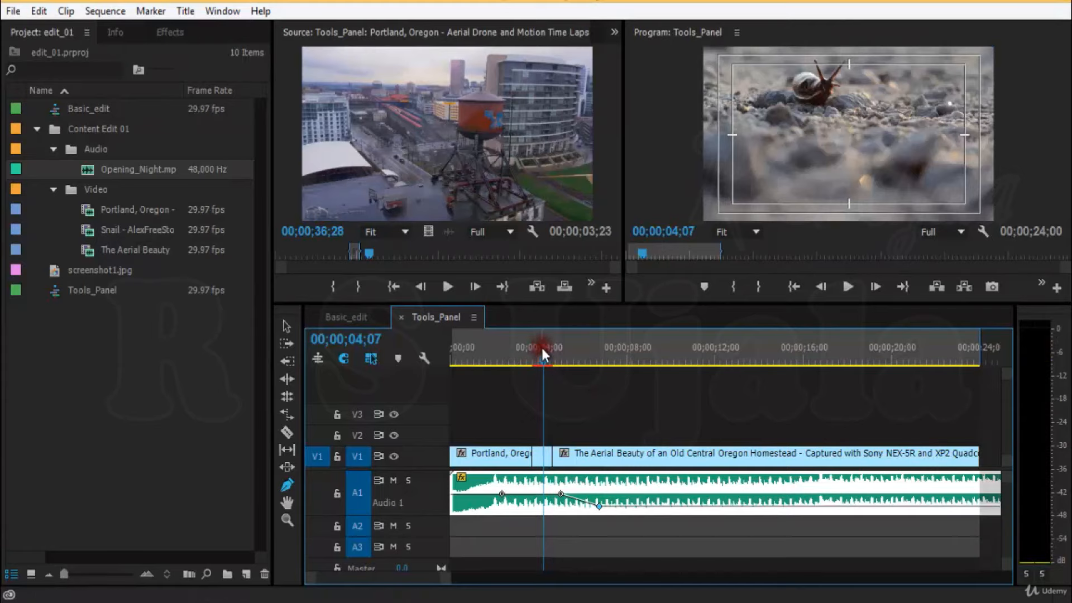
pyautogui.press('space')
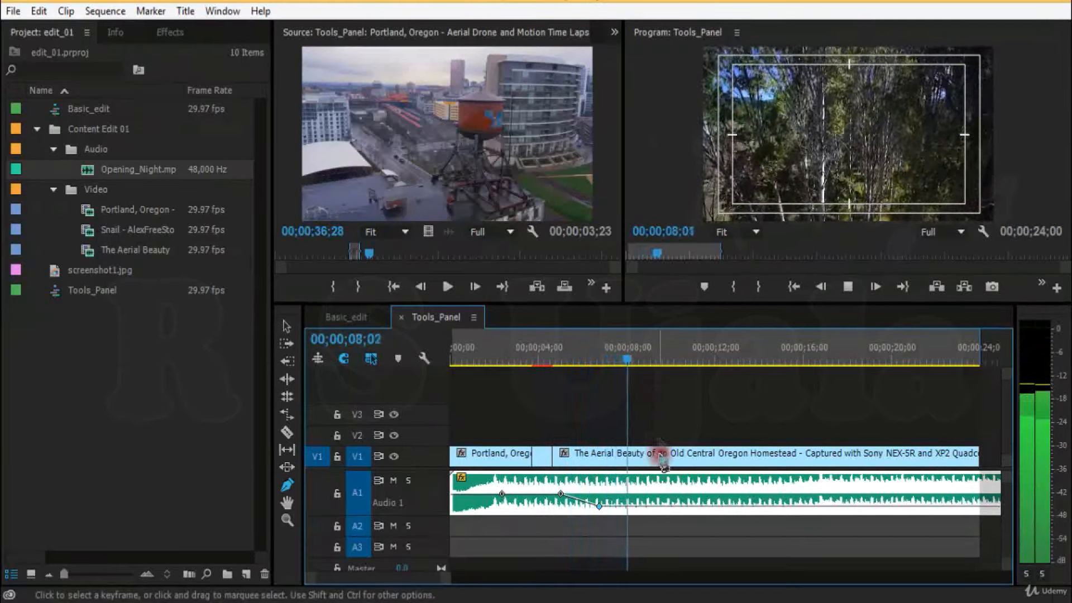
pyautogui.press('space')
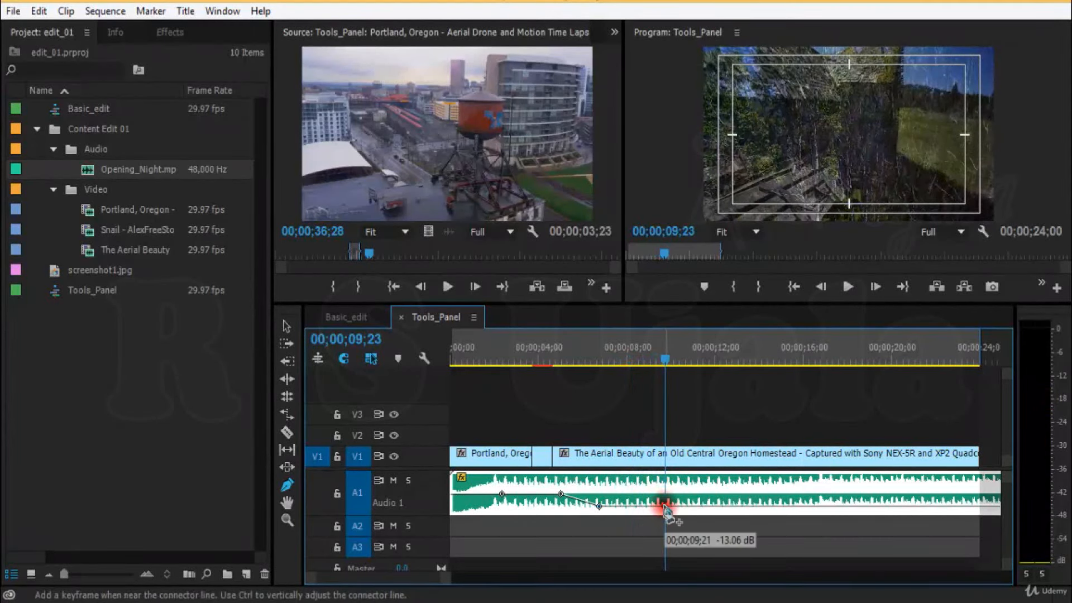
pyautogui.moveTo(664, 507); pyautogui.dragTo(666, 523)
# Play across the fourth keyframe, and add a fifth volume keyframe at 00;00;10;09, raised above the level of the first two
pyautogui.press('space')
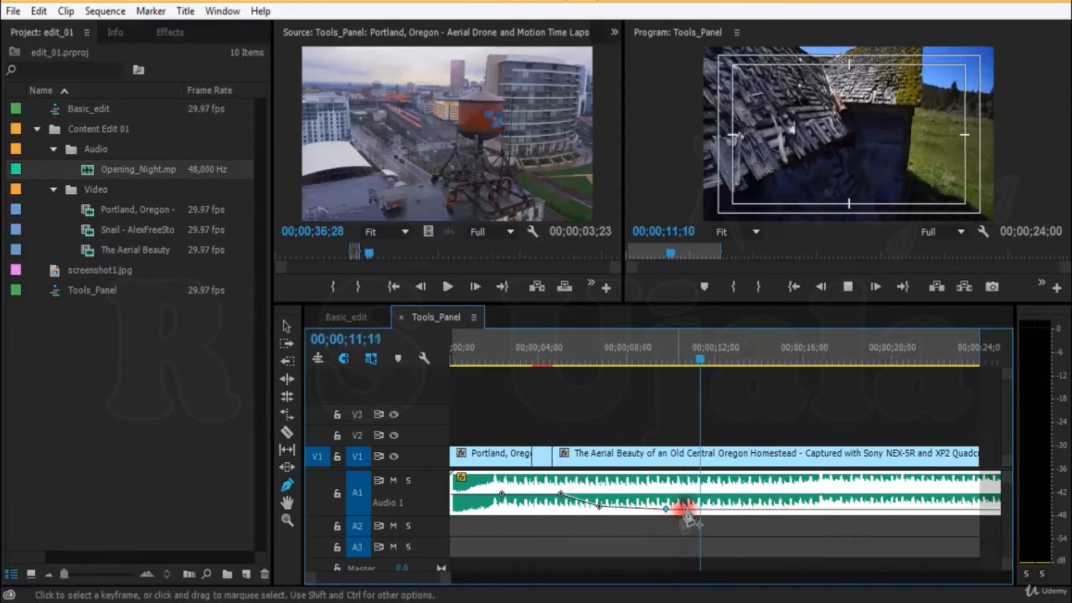
pyautogui.press('space')
pyautogui.moveTo(702, 362); pyautogui.dragTo(657, 380)
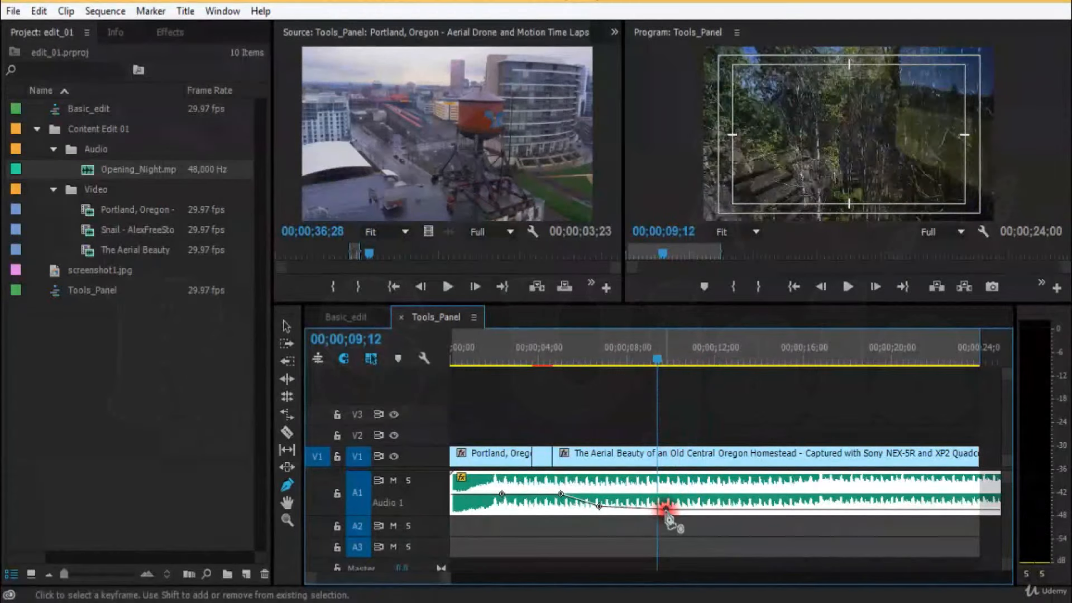
pyautogui.press('space')
pyautogui.press('space')
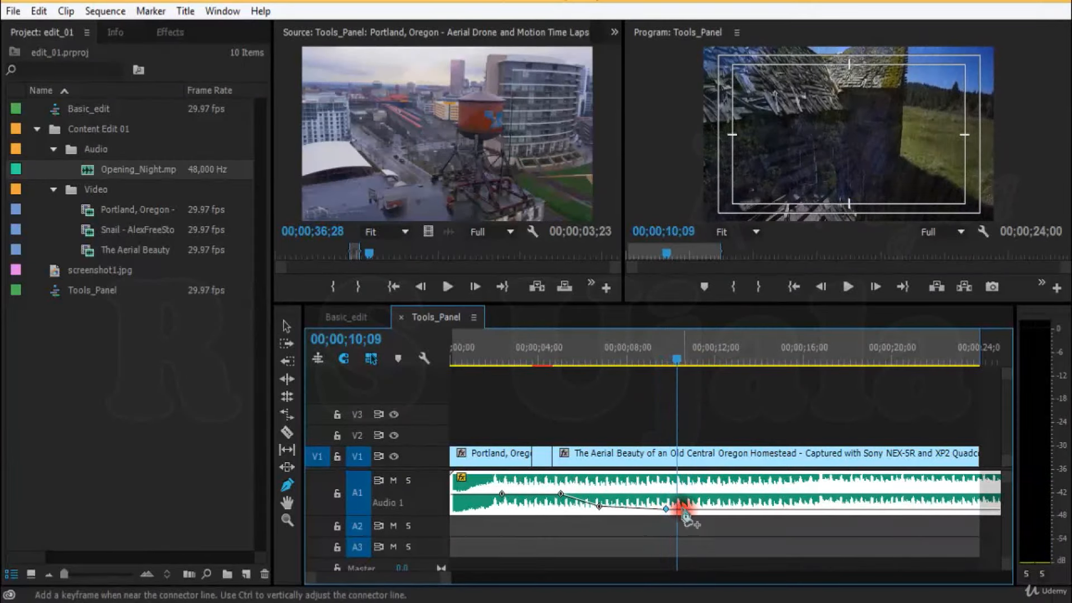
pyautogui.click(677, 510)
pyautogui.moveTo(677, 509); pyautogui.dragTo(678, 486)
# Save the project, and play the sequence from its beginning with the Selection tool active to review the volume changes
pyautogui.press('Home')
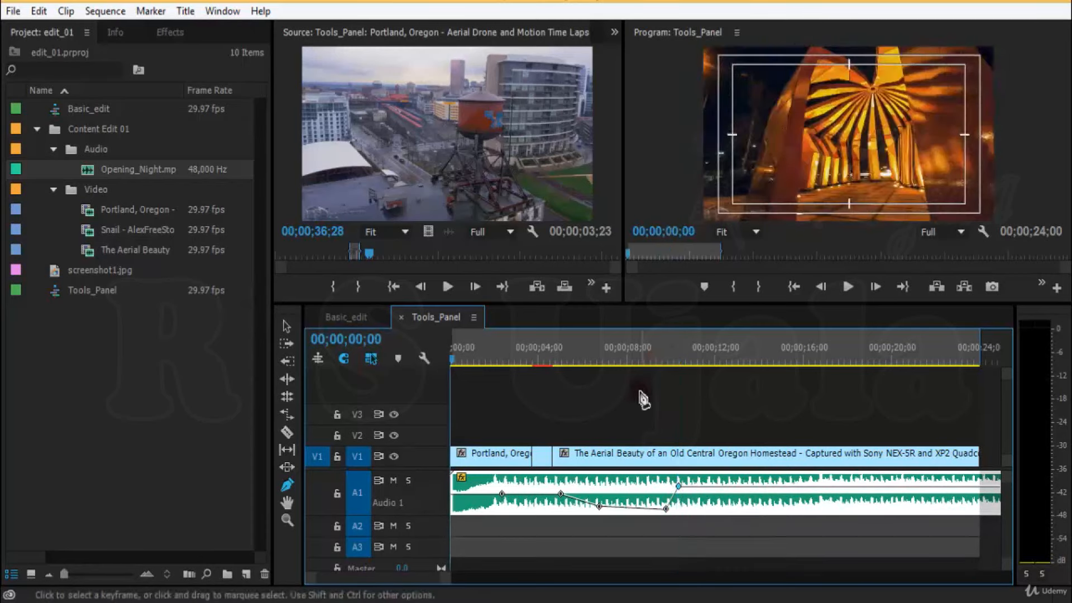
pyautogui.hotkey('ctrl', 's')
pyautogui.press('v')
pyautogui.moveTo(595, 405); pyautogui.dragTo(656, 424)
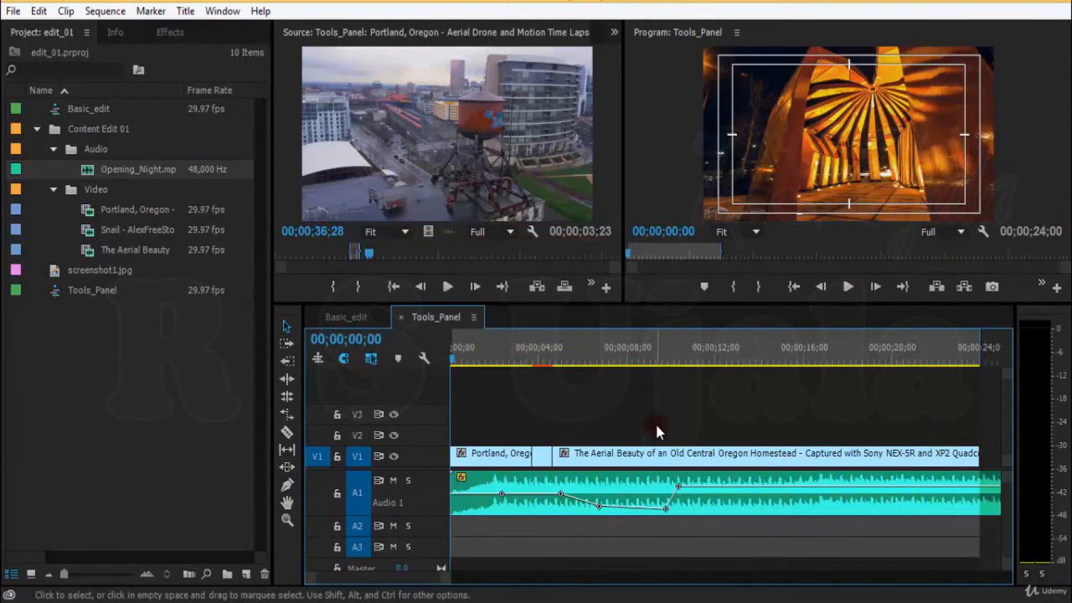
pyautogui.press('space')
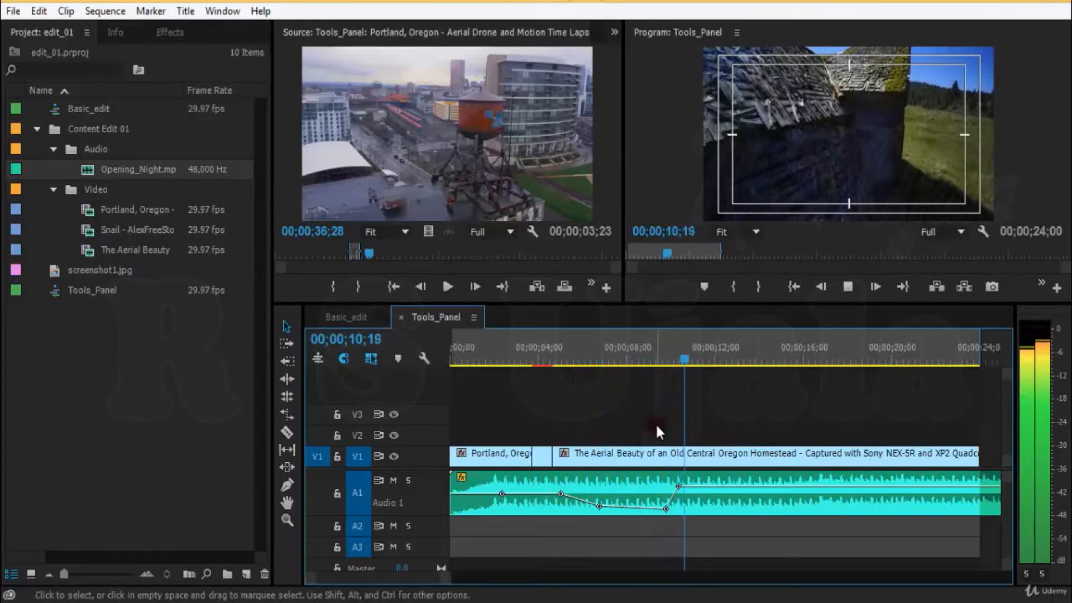
pyautogui.press('space')
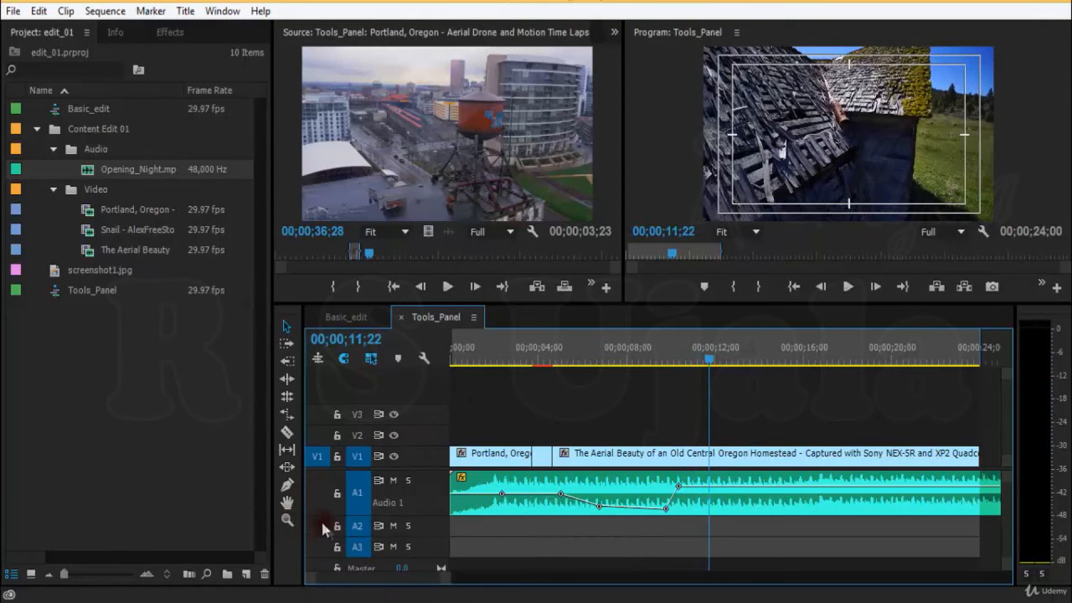
# Activate the Hand tool and zoom the timeline in around the playhead until the ruler shows one-second intervals
pyautogui.click(289, 504)
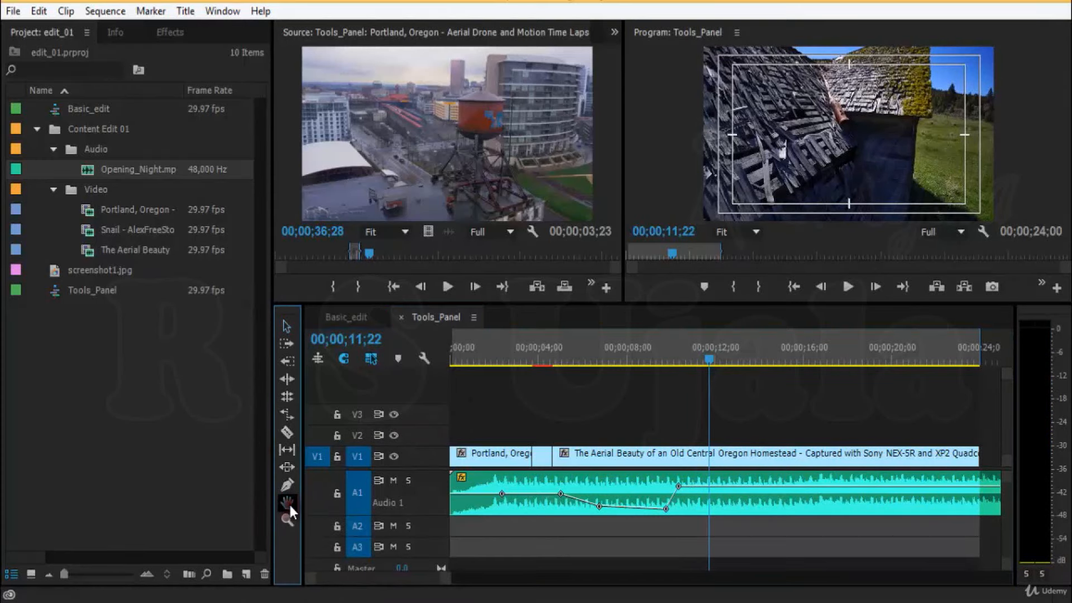
pyautogui.press('-')
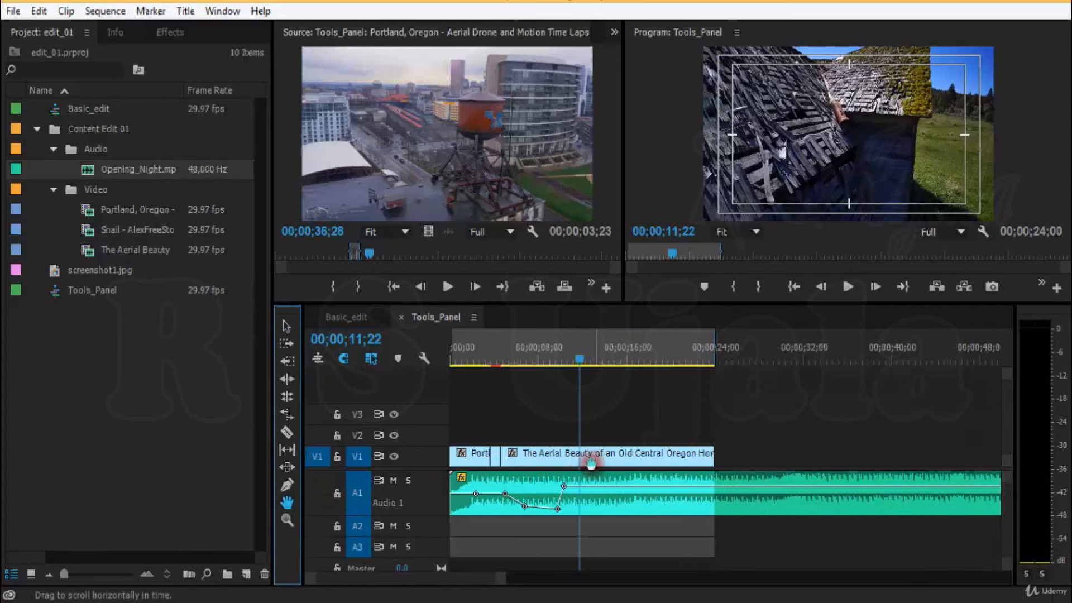
pyautogui.press('-')
pyautogui.click(525, 464)
pyautogui.press('=')
pyautogui.press('=')
pyautogui.press('=')
pyautogui.press('=')
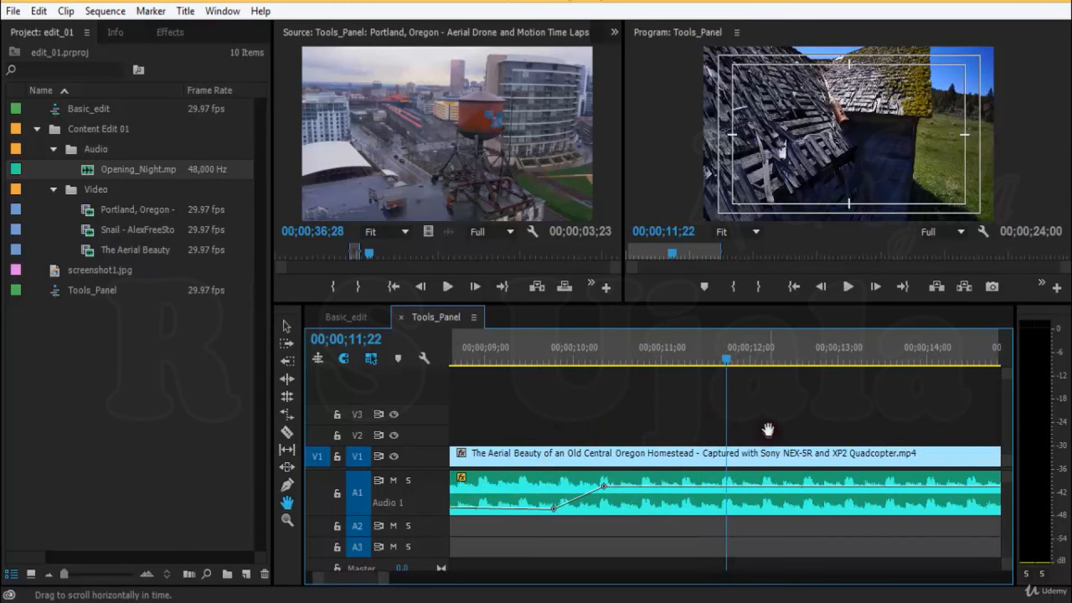
# Pan the zoomed timeline forward and back in time around the playhead with the Hand tool
pyautogui.moveTo(759, 424); pyautogui.dragTo(562, 421)
pyautogui.moveTo(853, 399); pyautogui.dragTo(628, 407)
pyautogui.moveTo(908, 407); pyautogui.dragTo(499, 410)
pyautogui.moveTo(841, 410); pyautogui.dragTo(694, 418)
pyautogui.moveTo(519, 416); pyautogui.dragTo(725, 413)
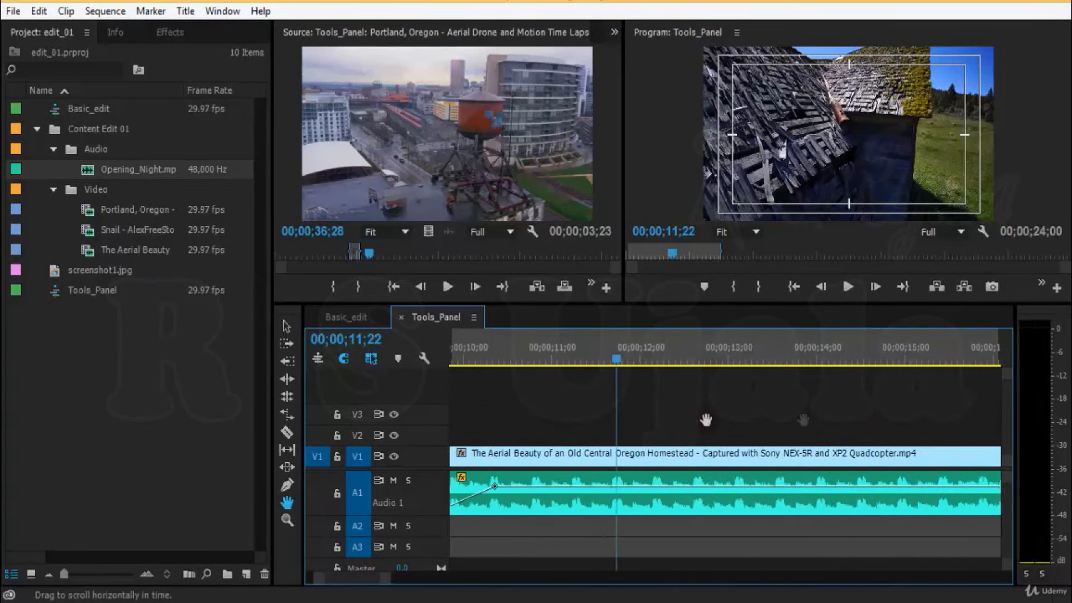
pyautogui.moveTo(512, 419); pyautogui.dragTo(701, 418)
pyautogui.moveTo(536, 413); pyautogui.dragTo(545, 437)
pyautogui.moveTo(837, 427); pyautogui.dragTo(624, 425)
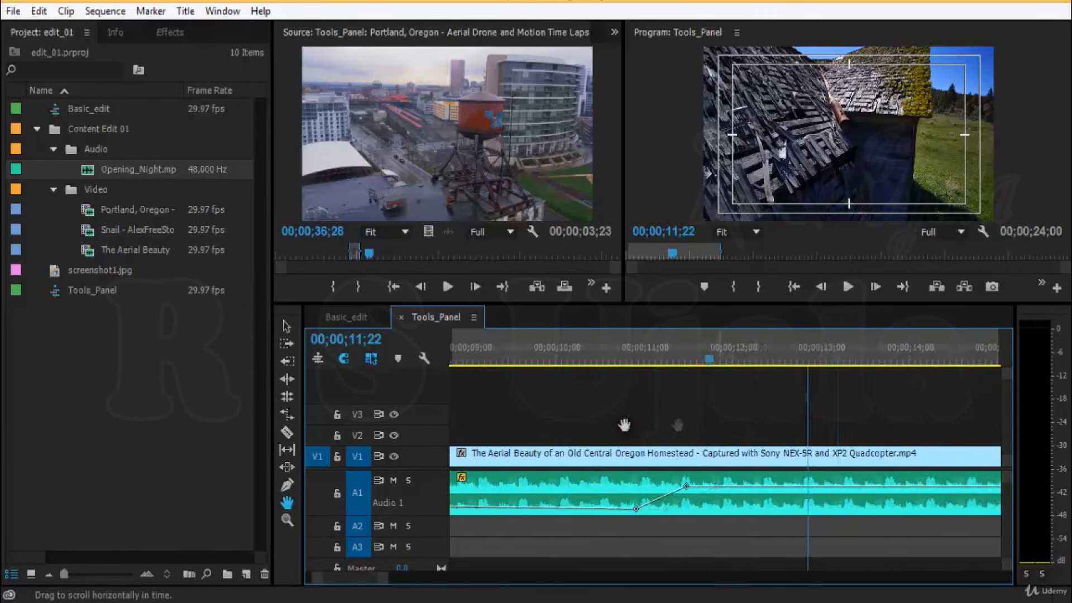
# Pan the timeline with the Hand tool from the 00;00;14;00–00;00;19;00 range back to about 00;00;05;00
pyautogui.moveTo(1014, 425)
pyautogui.mouseDown()
pyautogui.moveTo(796, 424)
pyautogui.moveTo(1006, 424)
pyautogui.mouseUp()
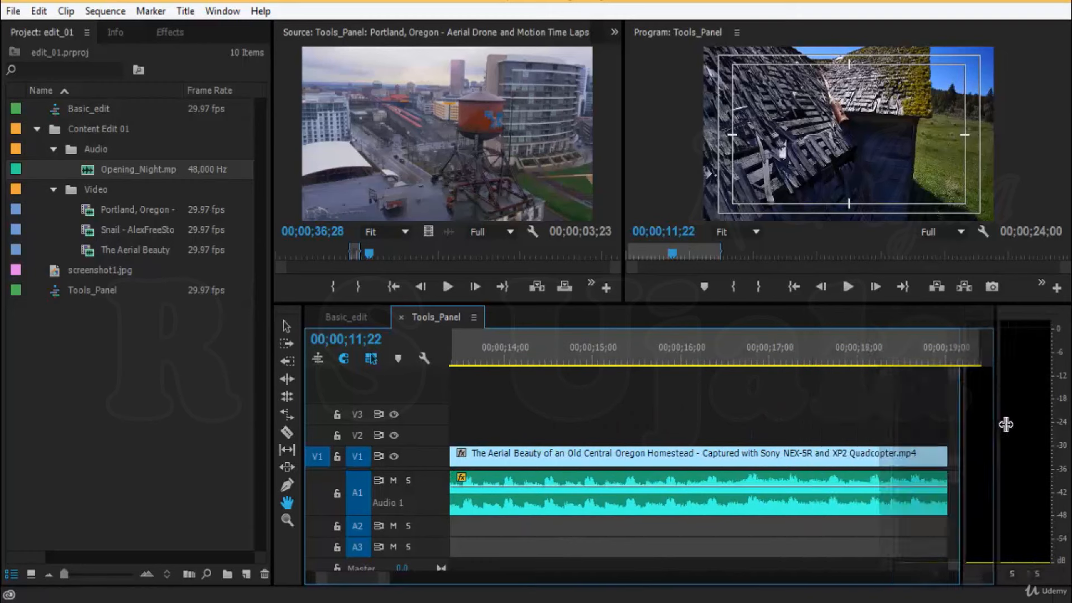
pyautogui.moveTo(809, 419); pyautogui.dragTo(770, 428)
pyautogui.moveTo(619, 424); pyautogui.dragTo(949, 425)
pyautogui.moveTo(555, 431); pyautogui.dragTo(894, 429)
pyautogui.moveTo(458, 430); pyautogui.dragTo(796, 427)
pyautogui.moveTo(566, 421); pyautogui.dragTo(644, 422)
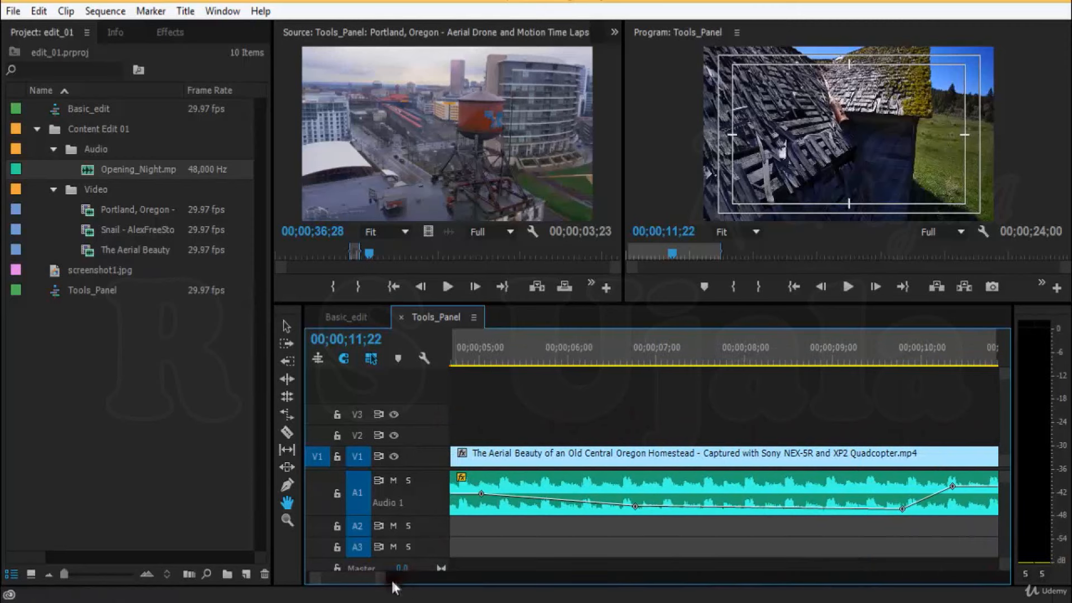
# Magnify the timeline to five-frame ruler intervals at the playhead and pan forward to about 00;00;13;00 with the Hand tool
pyautogui.moveTo(383, 581); pyautogui.dragTo(406, 575)
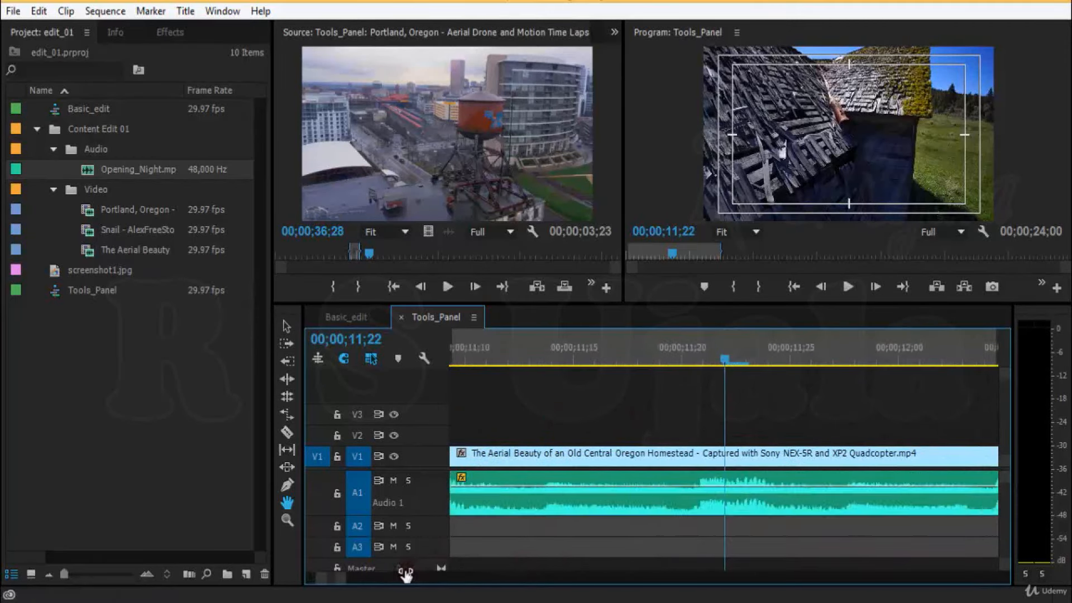
pyautogui.moveTo(705, 411); pyautogui.dragTo(558, 425)
pyautogui.moveTo(865, 429); pyautogui.dragTo(502, 427)
pyautogui.moveTo(915, 418); pyautogui.dragTo(765, 414)
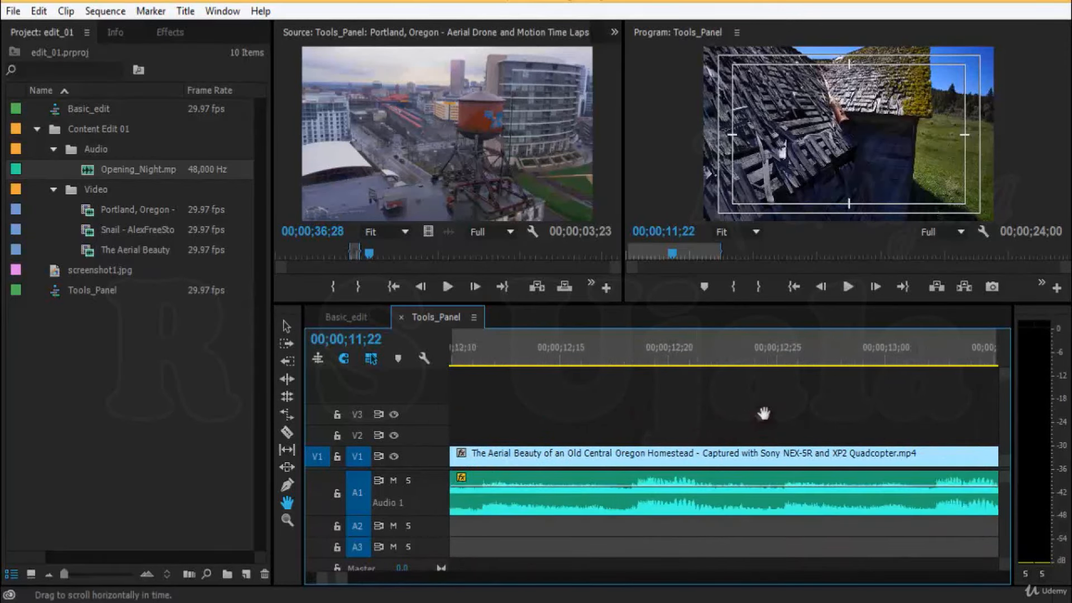
# Fit the whole sequence in the timeline, try closer and wider zoom levels, refit it, and magnify slightly around the playhead
pyautogui.press('\\')
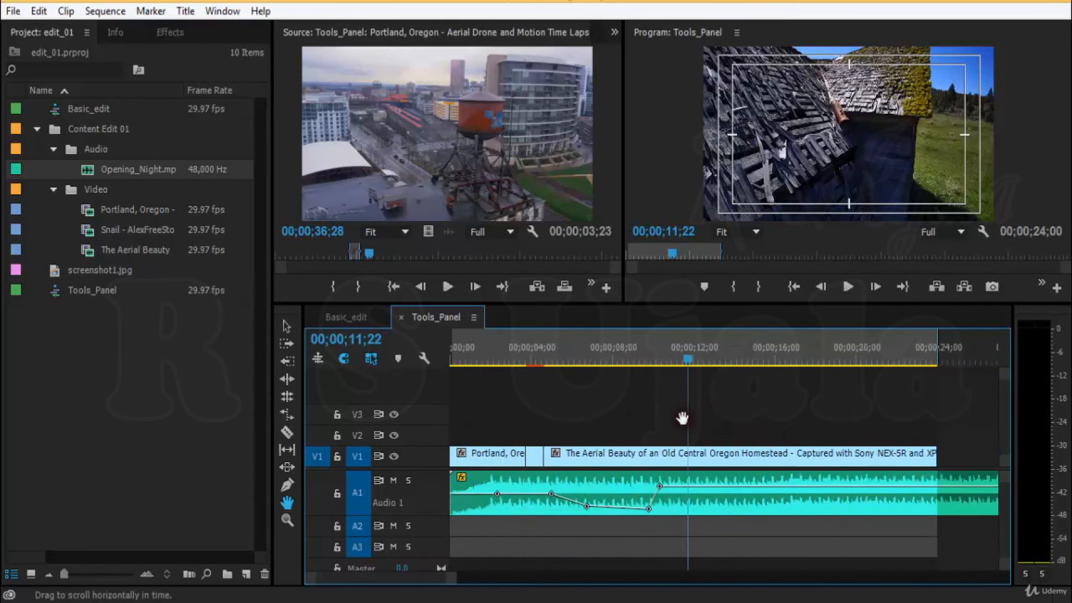
pyautogui.press('=')
pyautogui.press('-')
pyautogui.press('-')
pyautogui.press('-')
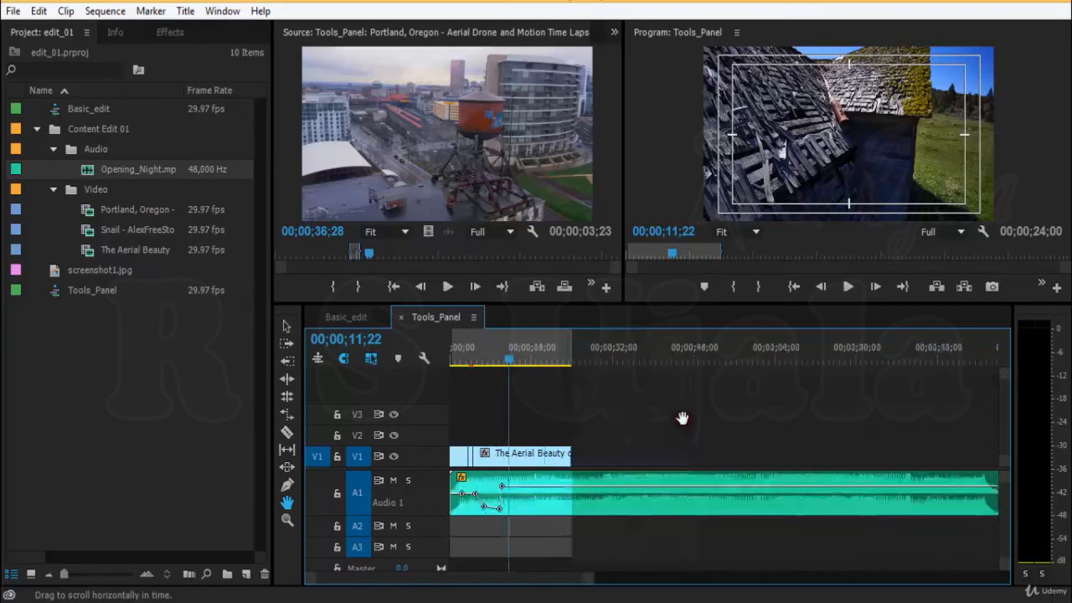
pyautogui.press('\\')
pyautogui.moveTo(453, 584); pyautogui.dragTo(499, 580)
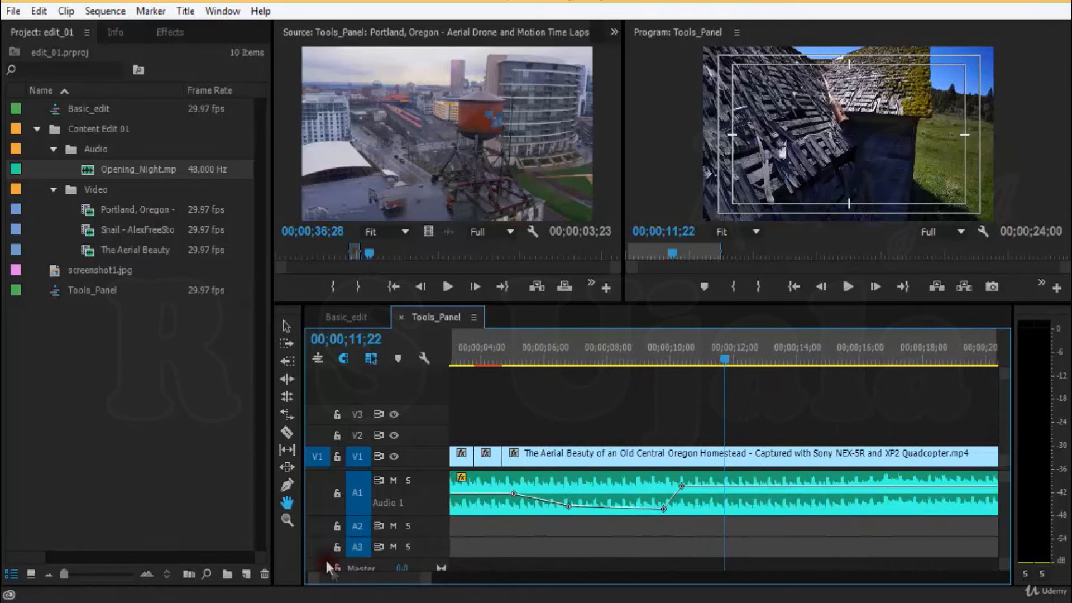
# Use the Zoom tool to magnify The Aerial Beauty clip at the playhead, level by level, down to five-frame ruler intervals
pyautogui.click(286, 521)
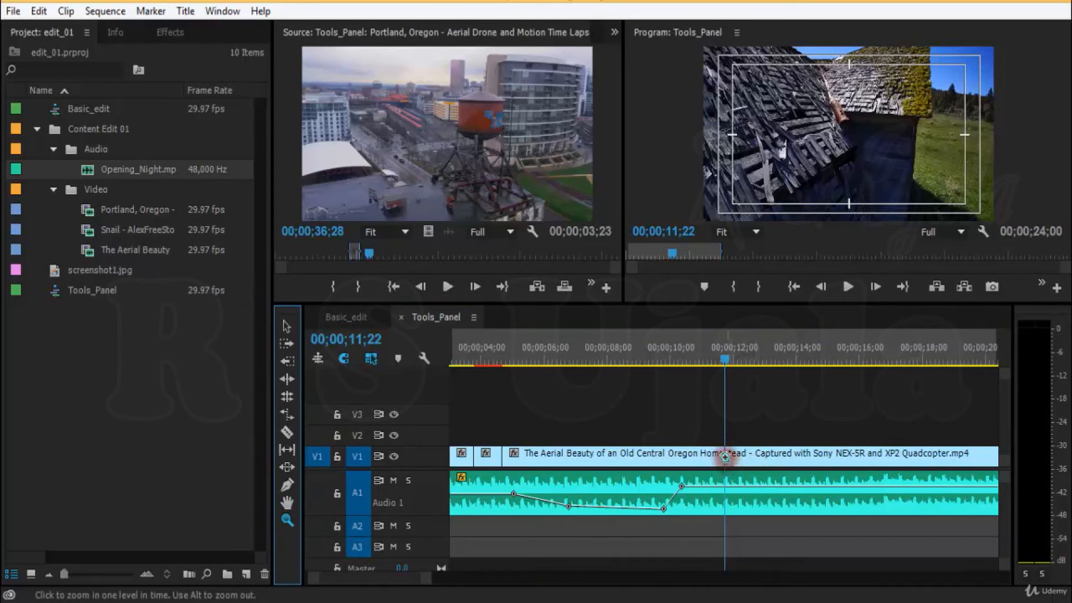
pyautogui.click(729, 480)
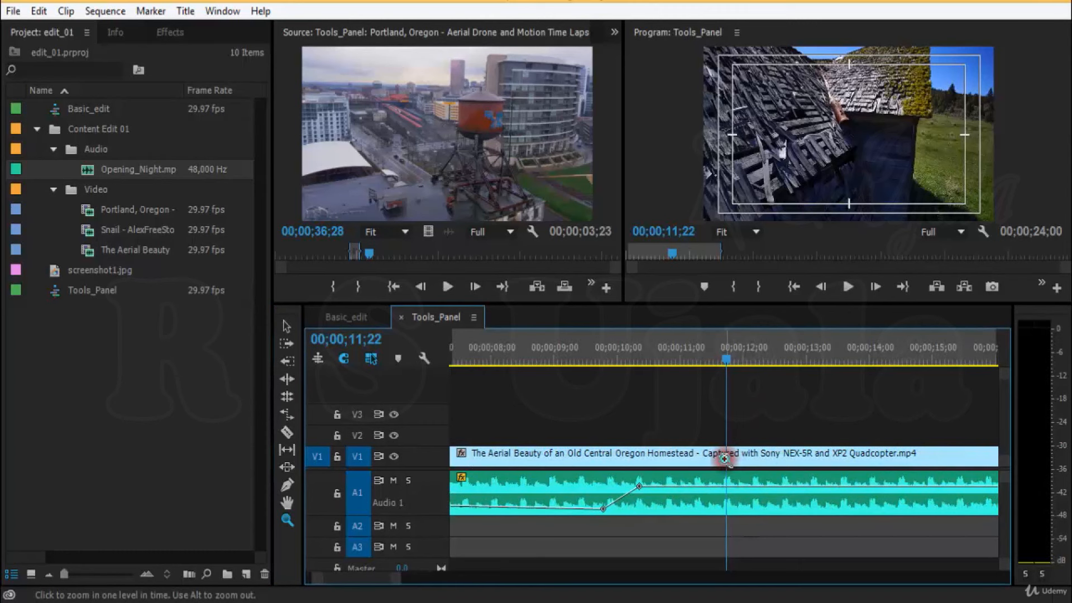
pyautogui.click(724, 458)
pyautogui.click(726, 459)
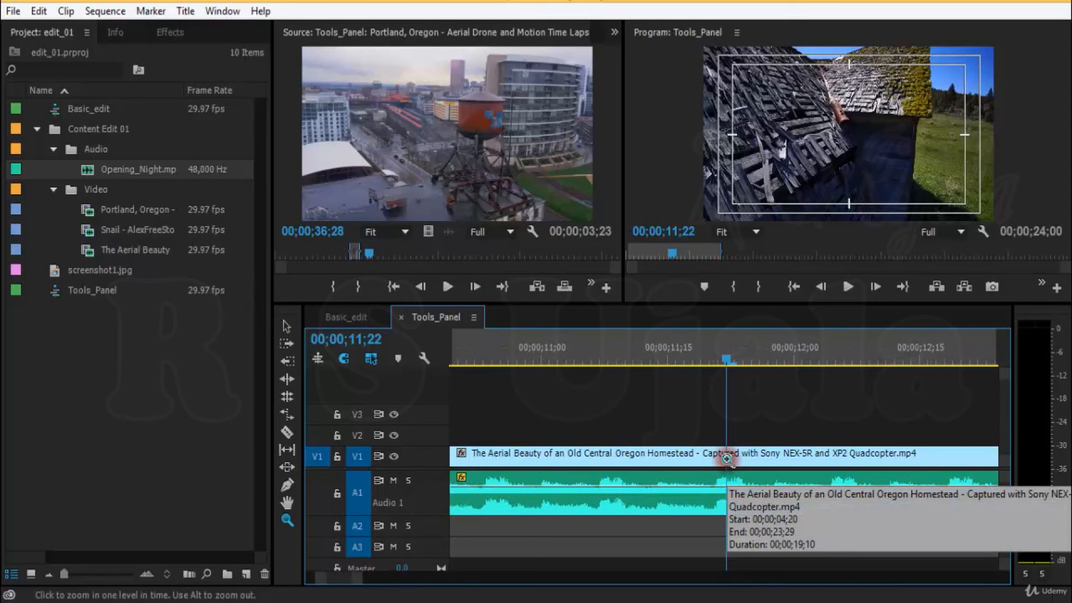
pyautogui.rightClick(726, 461)
pyautogui.click(683, 462)
pyautogui.click(723, 456)
pyautogui.click(722, 456)
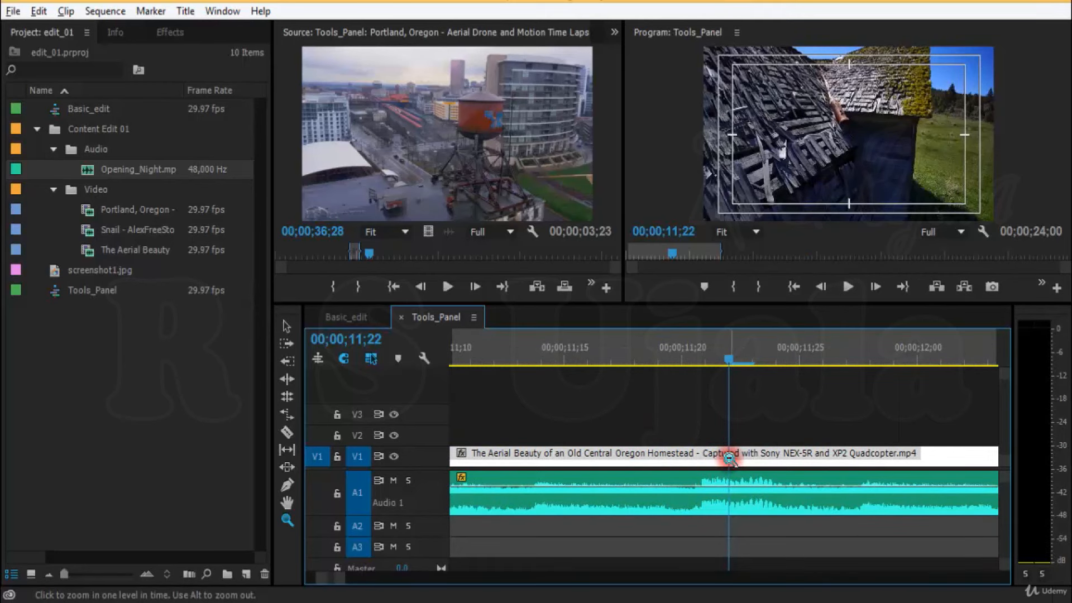
# Zoom the timeline out level by level with the Zoom tool until the whole sequence shows, and zoom back in one level
pyautogui.press('alt')
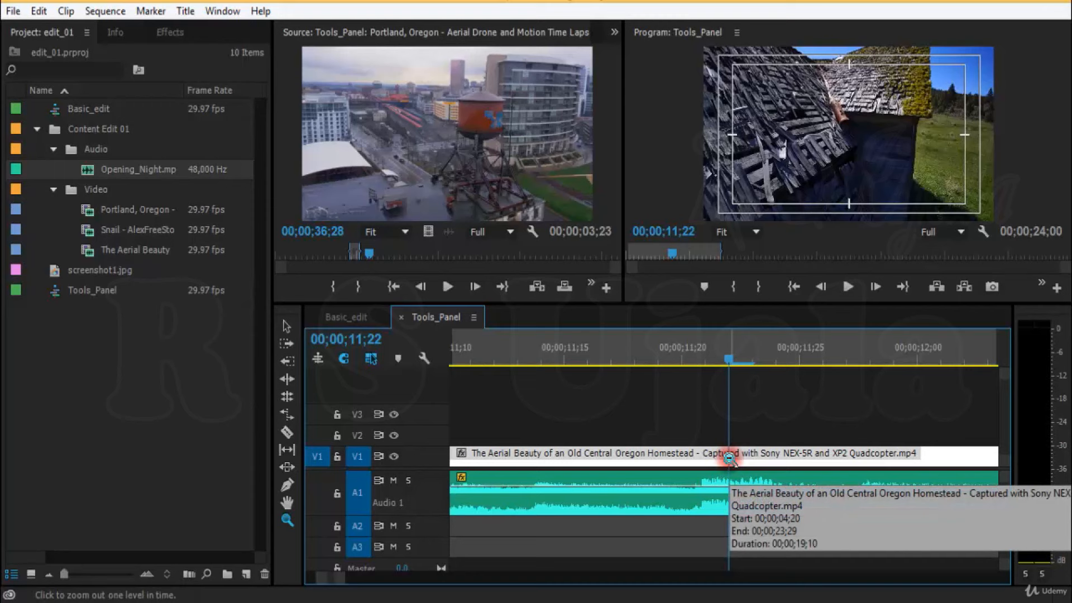
pyautogui.keyDown('alt'); pyautogui.click(728, 458); pyautogui.keyUp('alt')
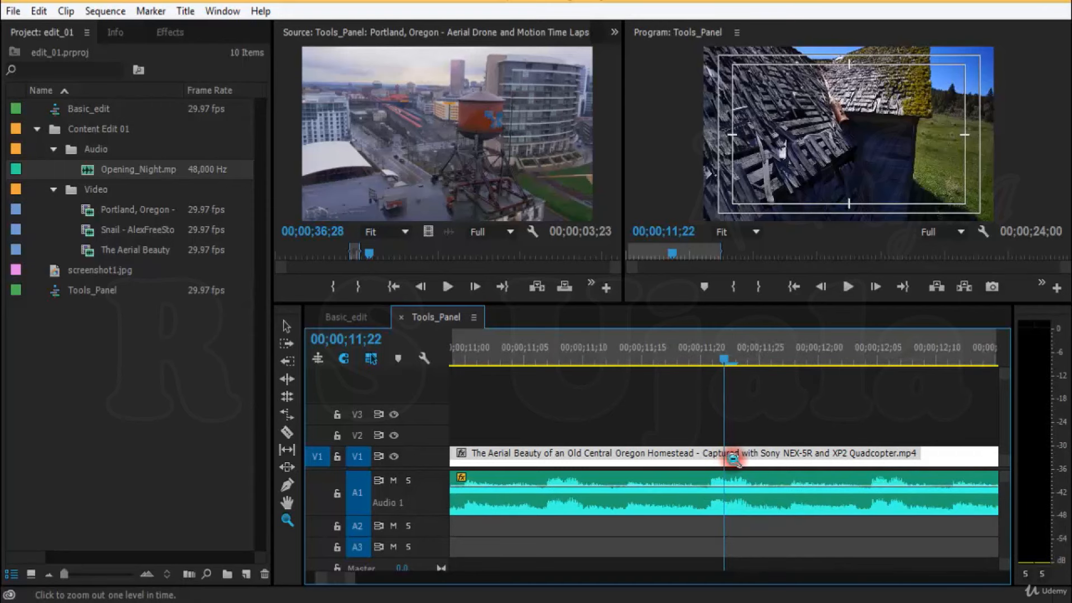
pyautogui.keyDown('alt'); pyautogui.click(737, 455); pyautogui.keyUp('alt')
pyautogui.keyDown('alt'); pyautogui.click(739, 430); pyautogui.keyUp('alt')
pyautogui.keyDown('alt'); pyautogui.click(857, 431); pyautogui.keyUp('alt')
pyautogui.keyDown('alt'); pyautogui.click(869, 456); pyautogui.keyUp('alt')
pyautogui.keyDown('alt'); pyautogui.click(670, 438); pyautogui.keyUp('alt')
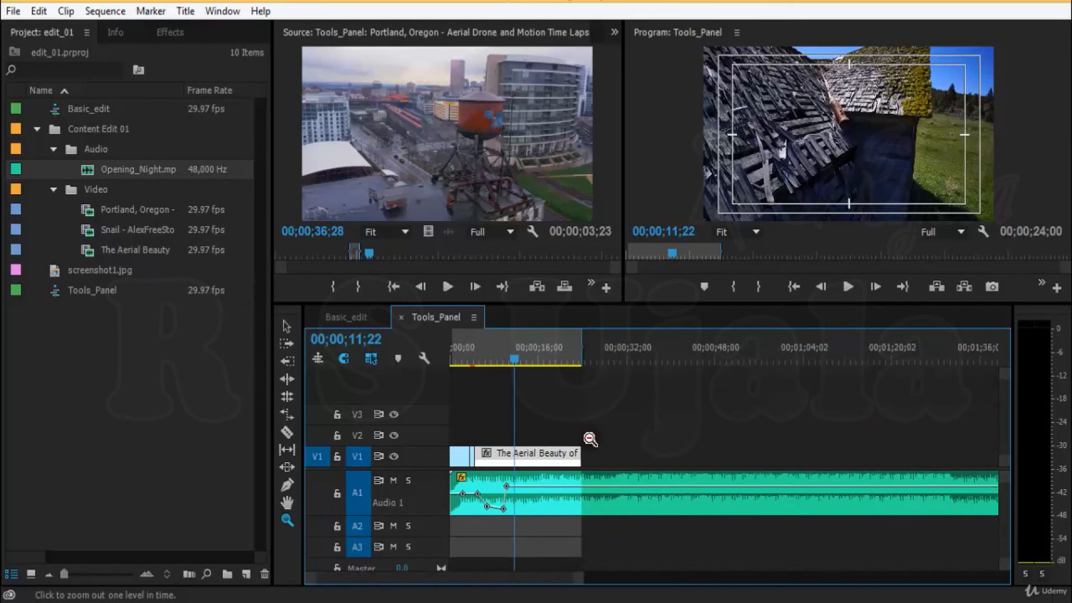
pyautogui.click(558, 430)
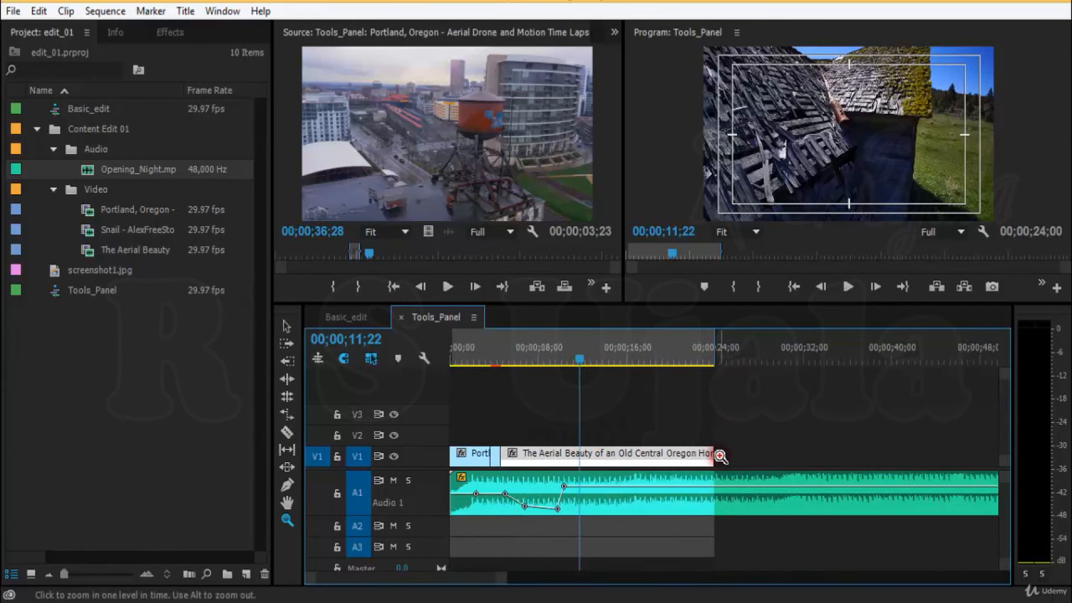